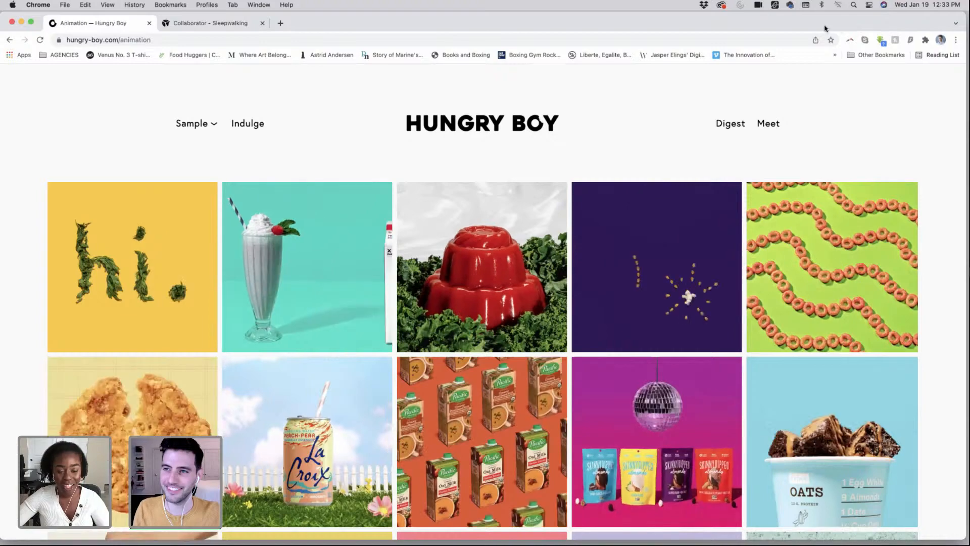
- Look through the food and product stop-motion pieces in the Hungry Boy Animation gallery
{"action": "scroll", "coordinate": [657, 223], "scroll_direction": "down", "scroll_amount": 3}
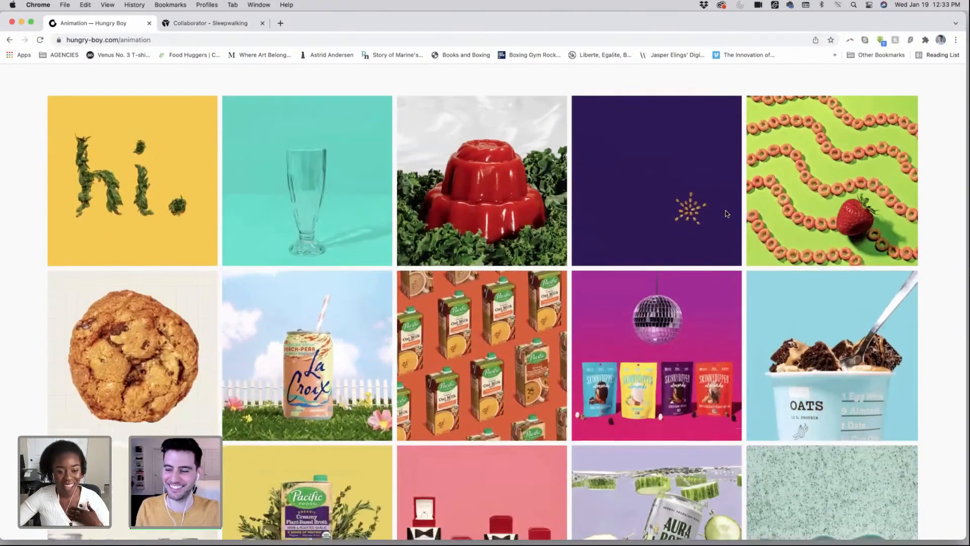
{"action": "scroll", "coordinate": [725, 214], "scroll_direction": "down", "scroll_amount": 5}
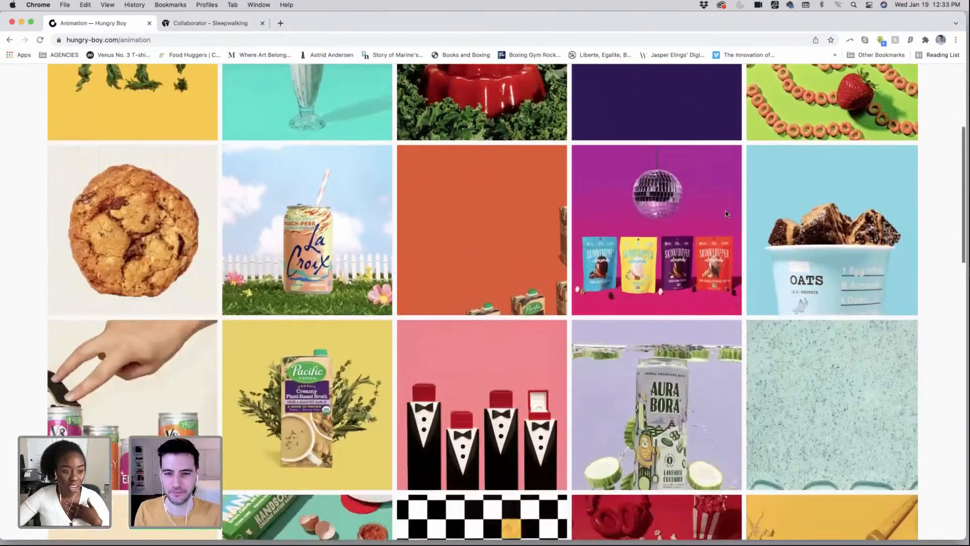
{"action": "scroll", "coordinate": [726, 214], "scroll_direction": "down", "scroll_amount": 3}
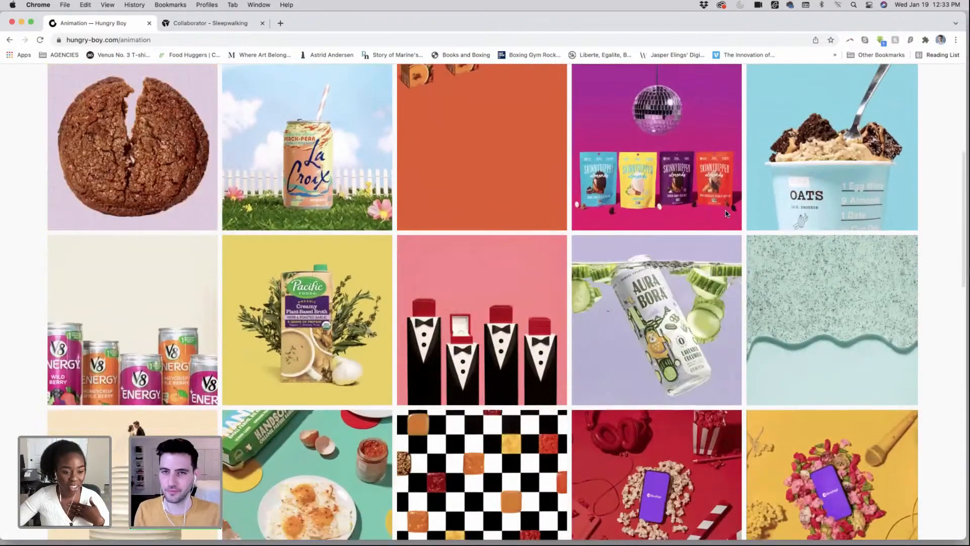
{"action": "scroll", "coordinate": [726, 214], "scroll_direction": "down", "scroll_amount": 3}
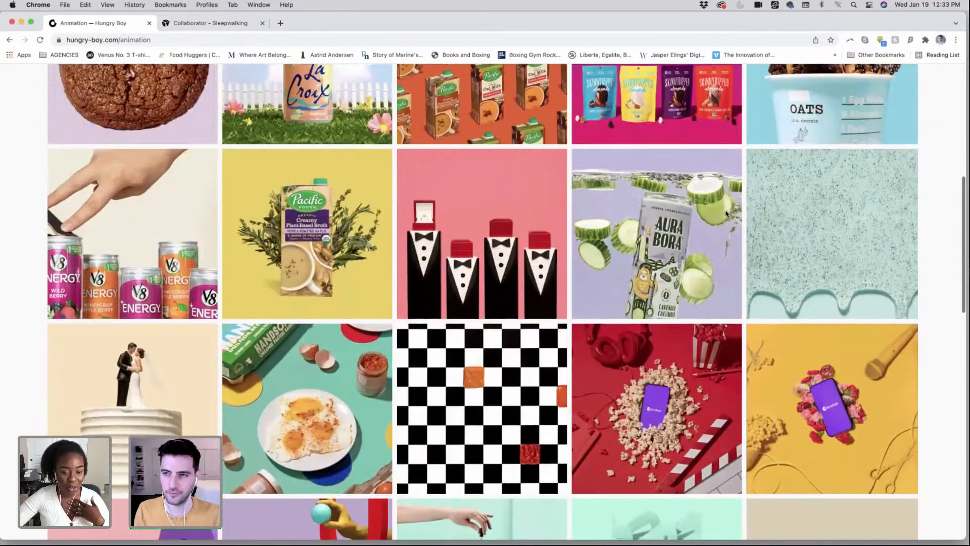
{"action": "scroll", "coordinate": [725, 214], "scroll_direction": "down", "scroll_amount": 3}
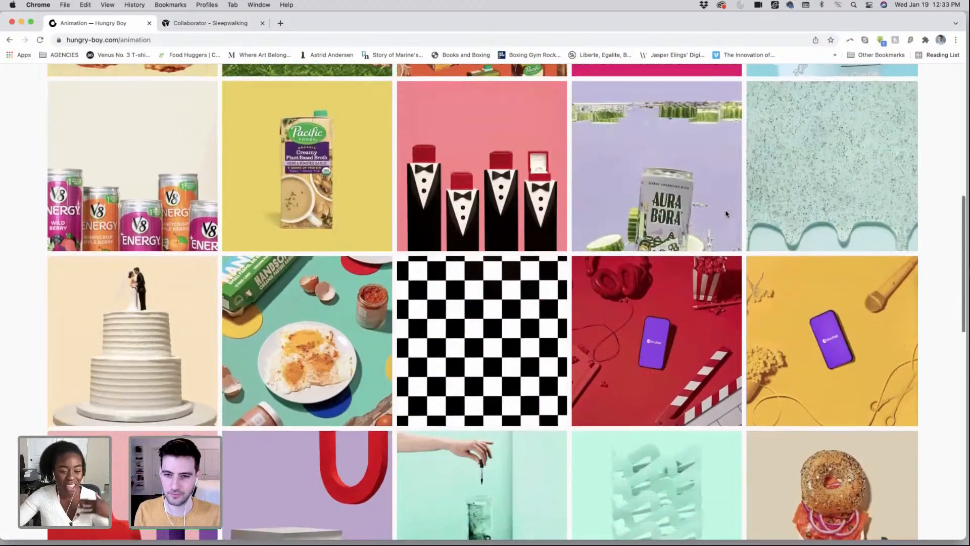
{"action": "scroll", "coordinate": [725, 214], "scroll_direction": "down", "scroll_amount": 3}
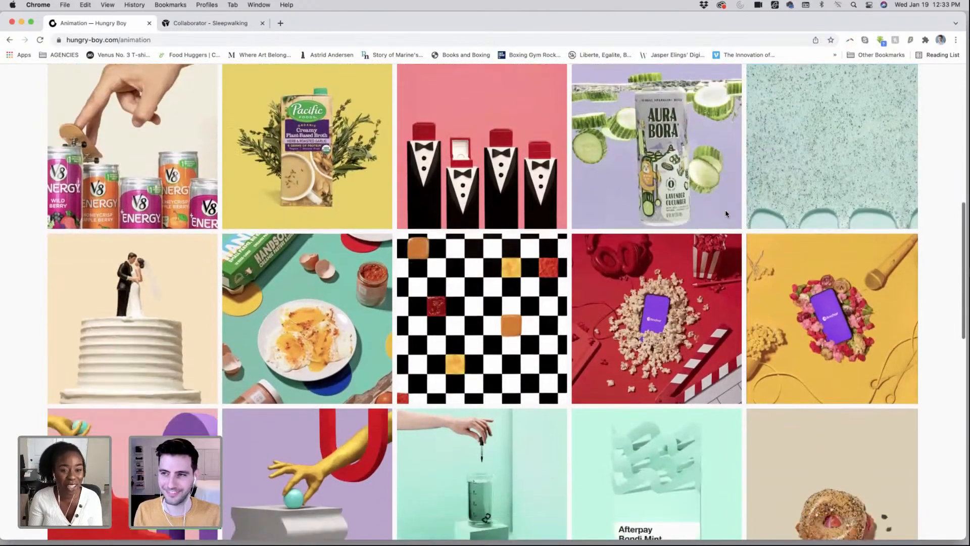
{"action": "scroll", "coordinate": [726, 214], "scroll_direction": "down", "scroll_amount": 6}
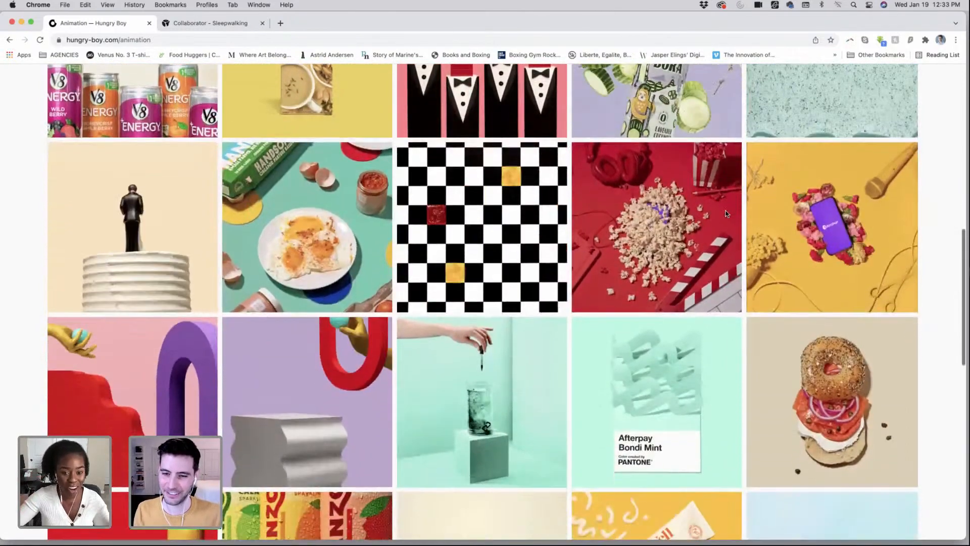
{"action": "scroll", "coordinate": [726, 214], "scroll_direction": "down", "scroll_amount": 2}
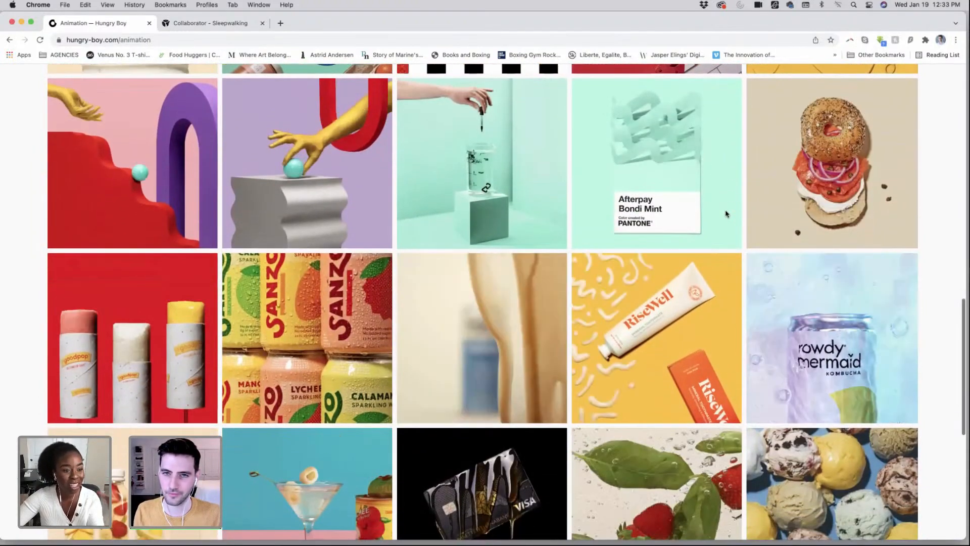
- Open the Manhattan Meltdown project from the Personal & Editorial work on the site's Digest page
{"action": "scroll", "coordinate": [726, 214], "scroll_direction": "up", "scroll_amount": 15}
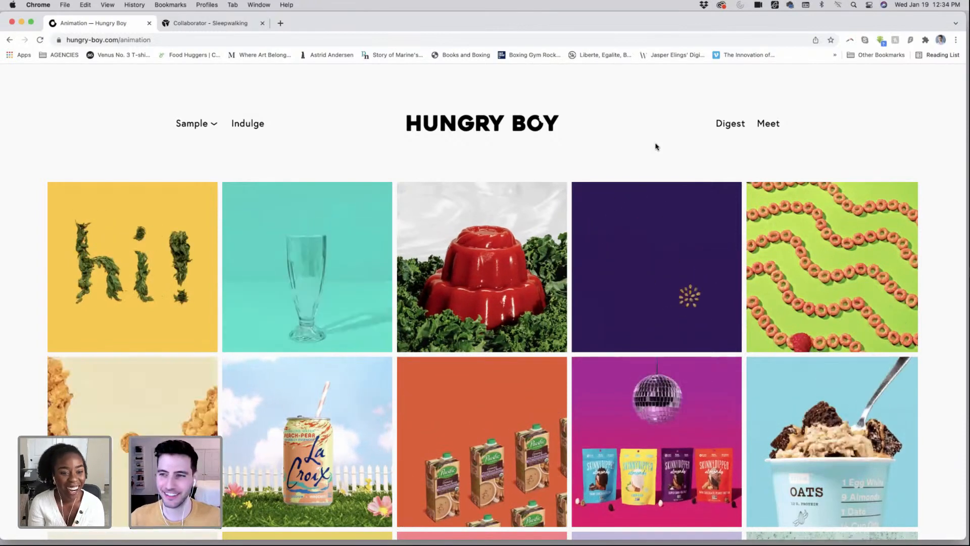
{"action": "left_click", "coordinate": [730, 125]}
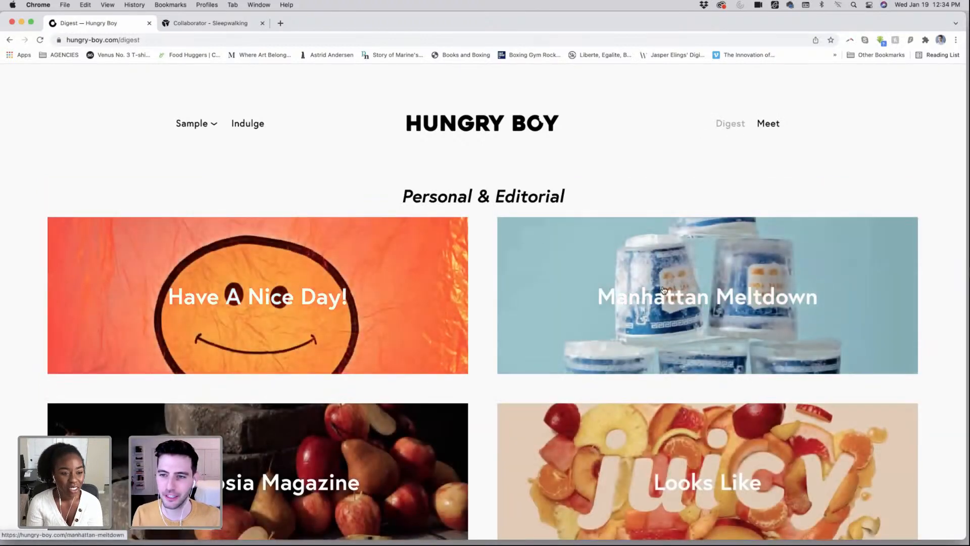
{"action": "left_click", "coordinate": [664, 289]}
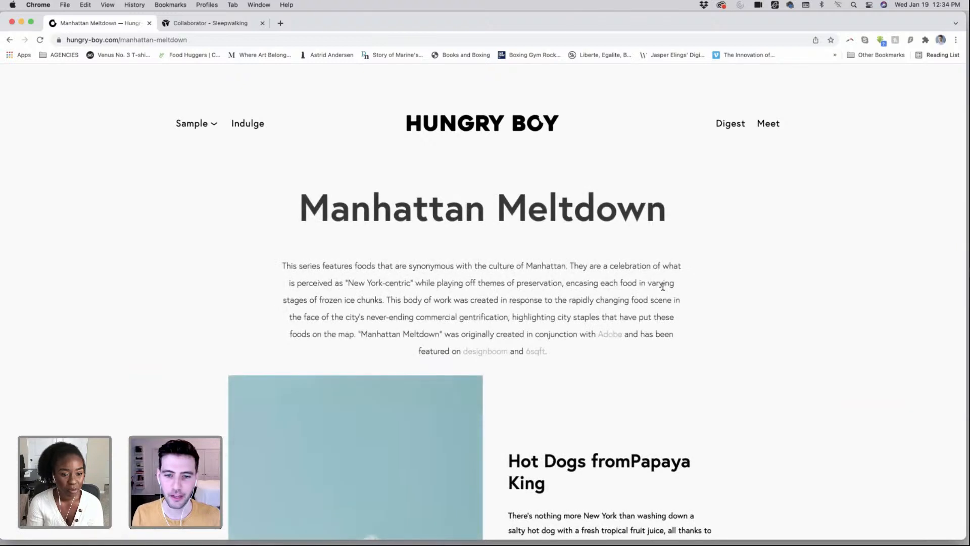
- Examine the Manhattan Meltdown series from its introduction and frozen hot dog through to the final pizza photograph and text
{"action": "scroll", "coordinate": [663, 286], "scroll_direction": "down", "scroll_amount": 1}
{"action": "scroll", "coordinate": [663, 286], "scroll_direction": "down", "scroll_amount": 1}
{"action": "scroll", "coordinate": [663, 290], "scroll_direction": "down", "scroll_amount": 3}
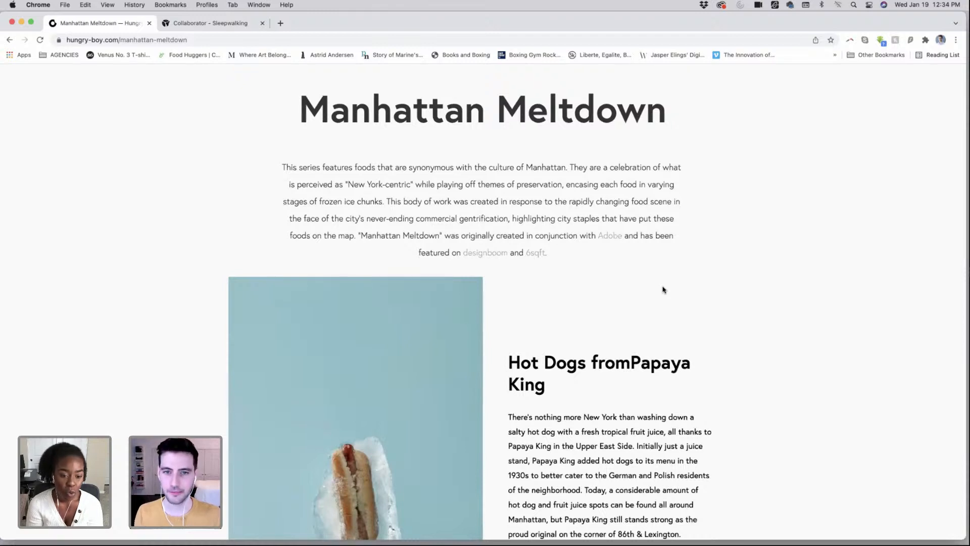
{"action": "scroll", "coordinate": [664, 289], "scroll_direction": "down", "scroll_amount": 4}
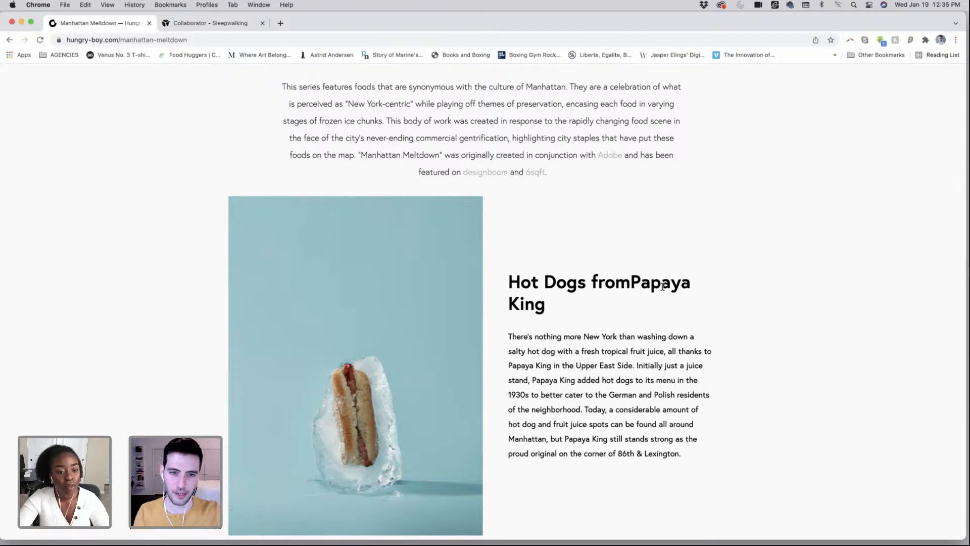
{"action": "scroll", "coordinate": [663, 286], "scroll_direction": "down", "scroll_amount": 7}
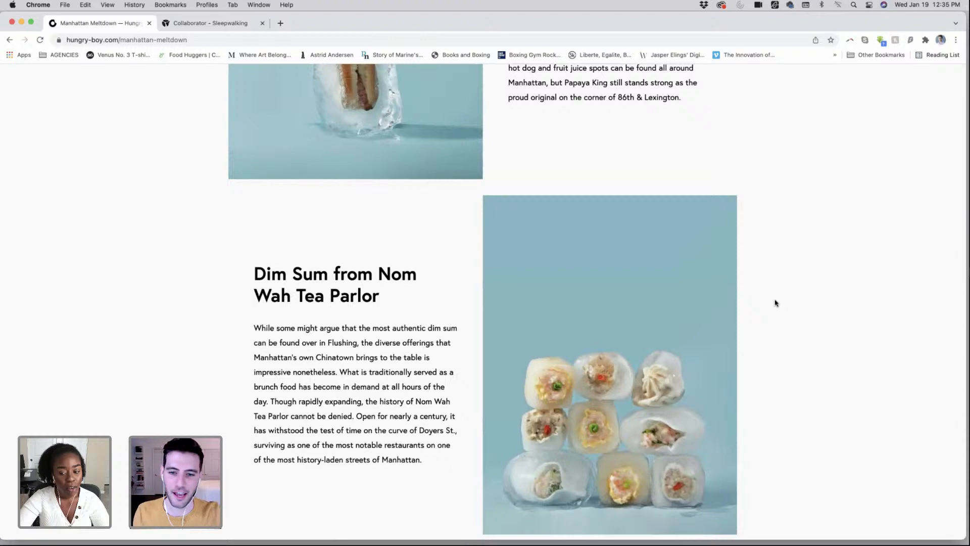
{"action": "scroll", "coordinate": [776, 303], "scroll_direction": "down", "scroll_amount": 3}
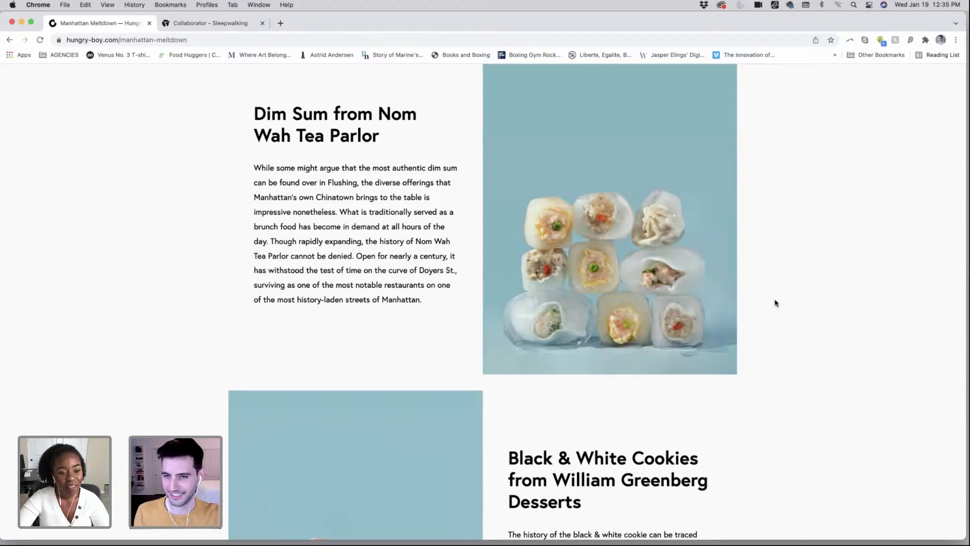
{"action": "scroll", "coordinate": [776, 303], "scroll_direction": "down", "scroll_amount": 5}
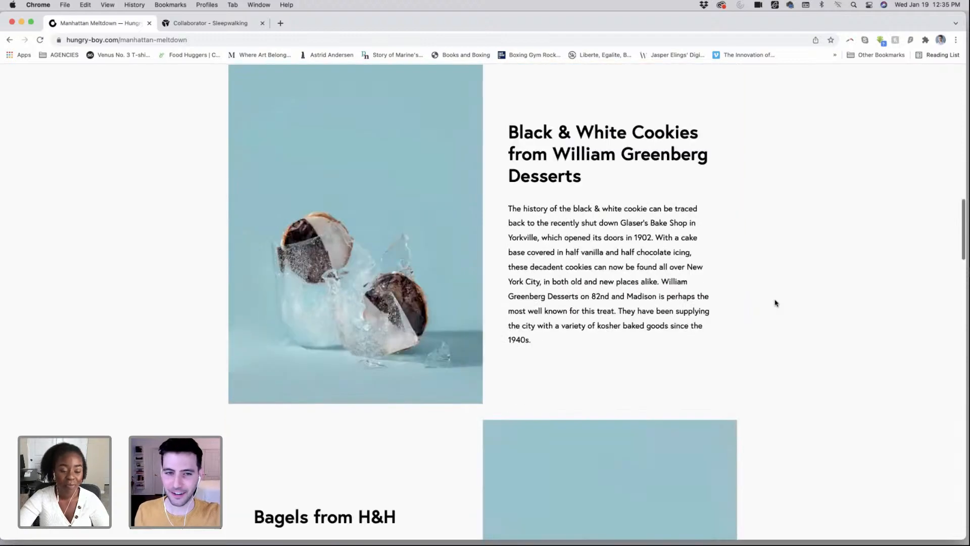
{"action": "scroll", "coordinate": [776, 302], "scroll_direction": "down", "scroll_amount": 6}
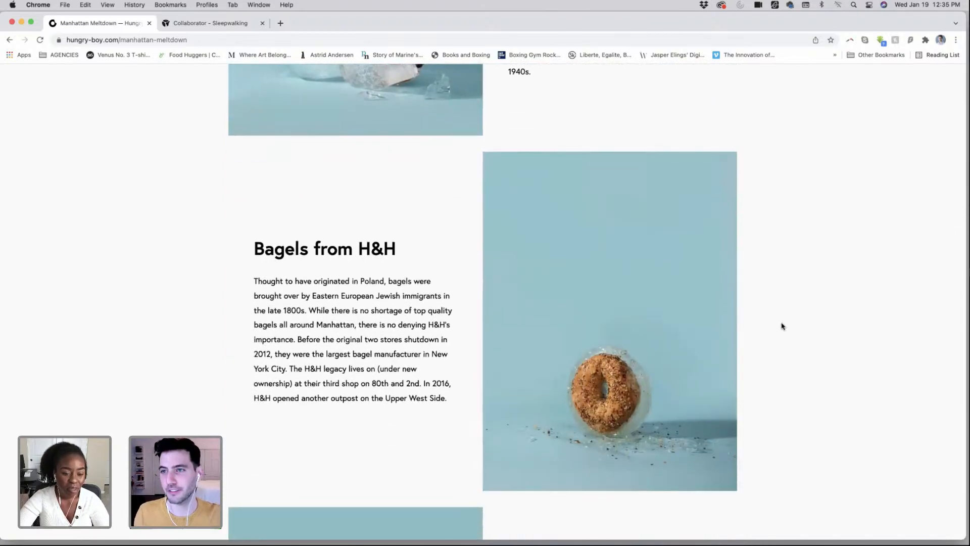
{"action": "scroll", "coordinate": [782, 326], "scroll_direction": "down", "scroll_amount": 6}
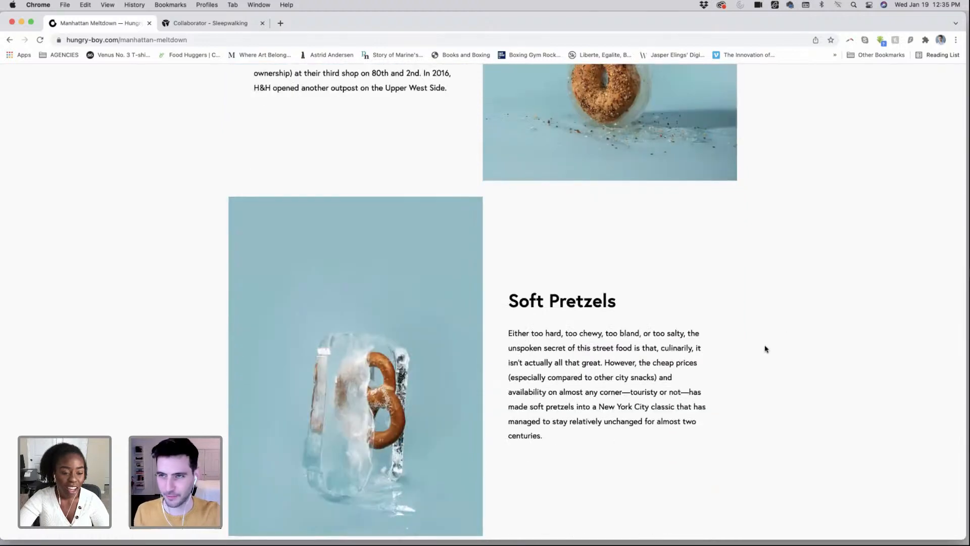
{"action": "scroll", "coordinate": [765, 349], "scroll_direction": "down", "scroll_amount": 3}
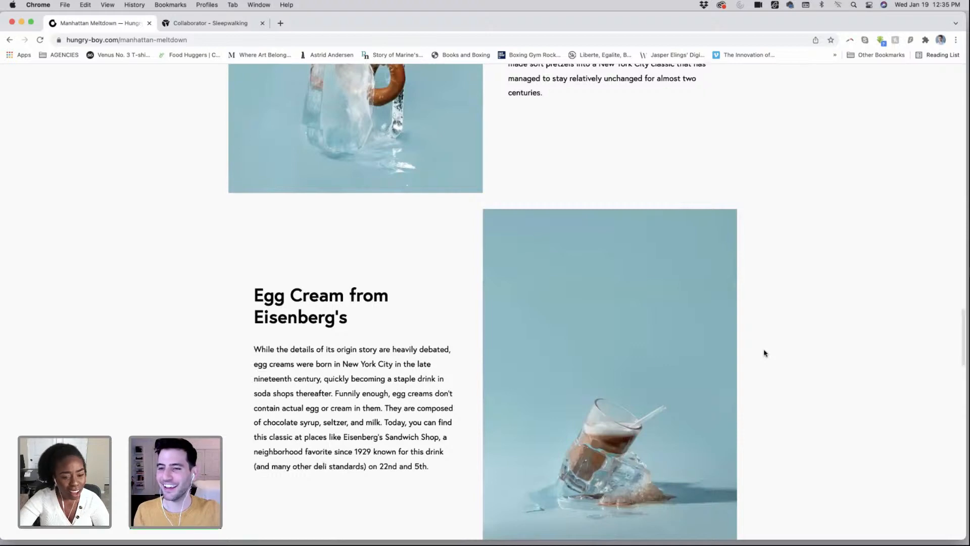
{"action": "scroll", "coordinate": [764, 349], "scroll_direction": "down", "scroll_amount": 3}
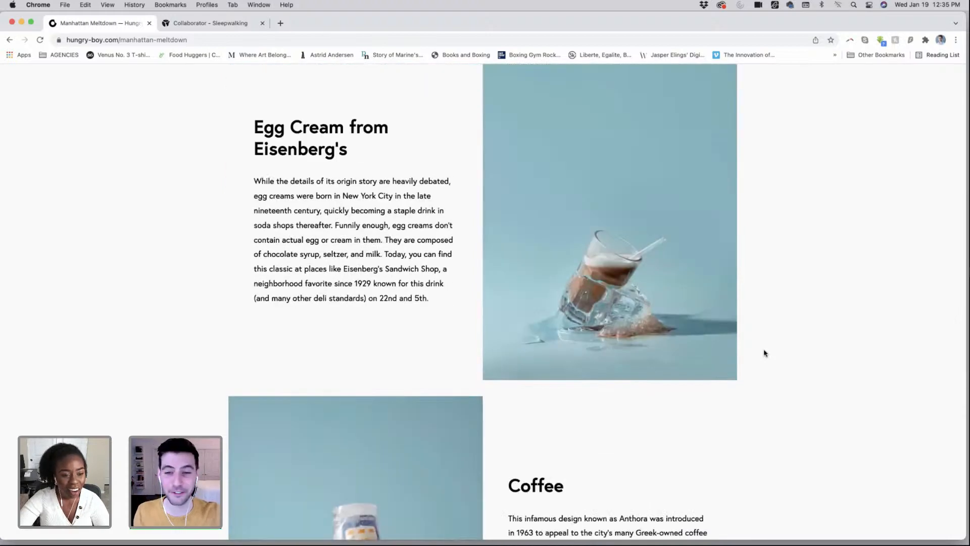
{"action": "scroll", "coordinate": [764, 353], "scroll_direction": "down", "scroll_amount": 5}
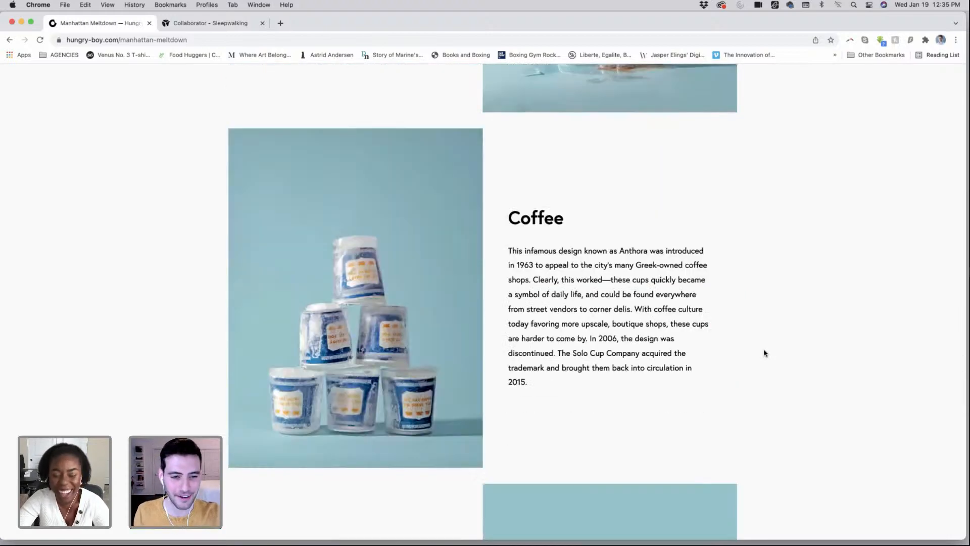
{"action": "scroll", "coordinate": [764, 353], "scroll_direction": "down", "scroll_amount": 7}
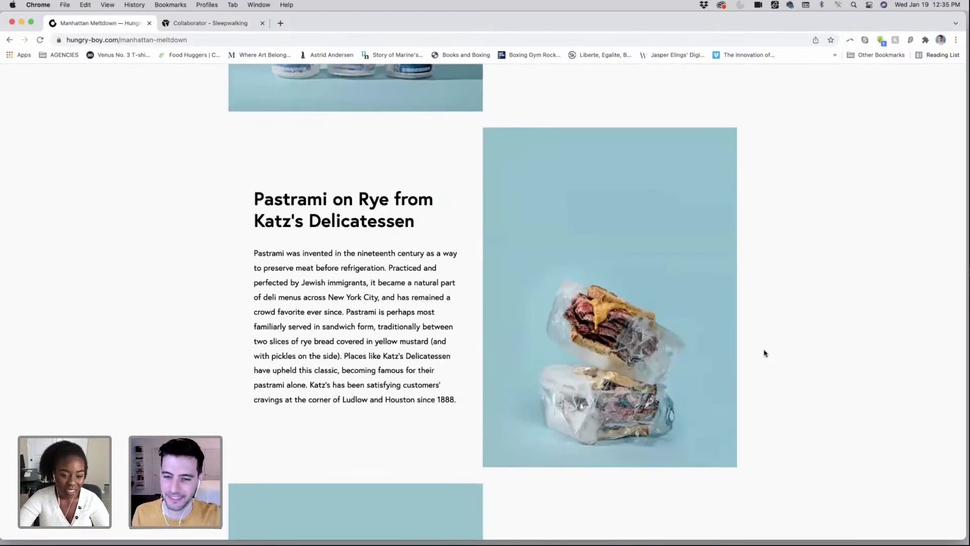
{"action": "scroll", "coordinate": [764, 353], "scroll_direction": "down", "scroll_amount": 8}
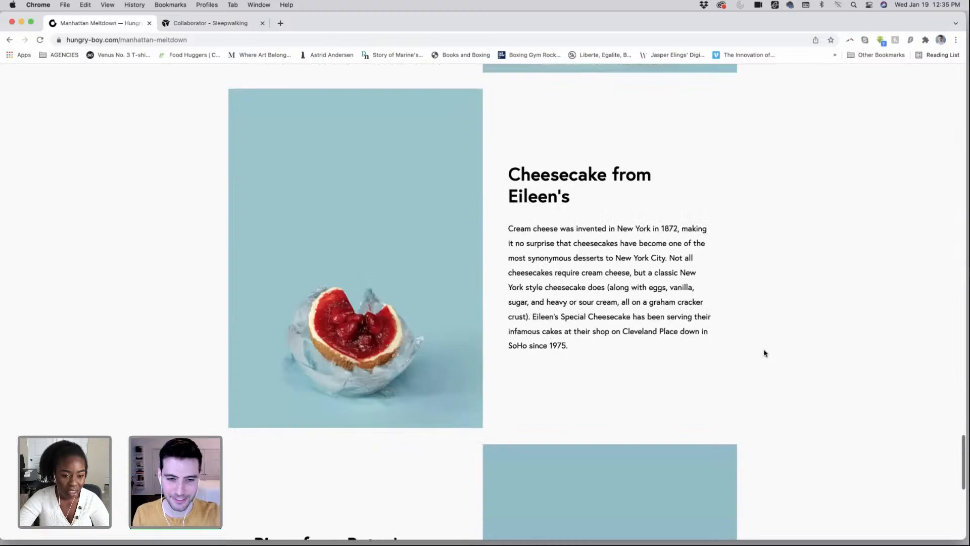
{"action": "scroll", "coordinate": [764, 353], "scroll_direction": "down", "scroll_amount": 5}
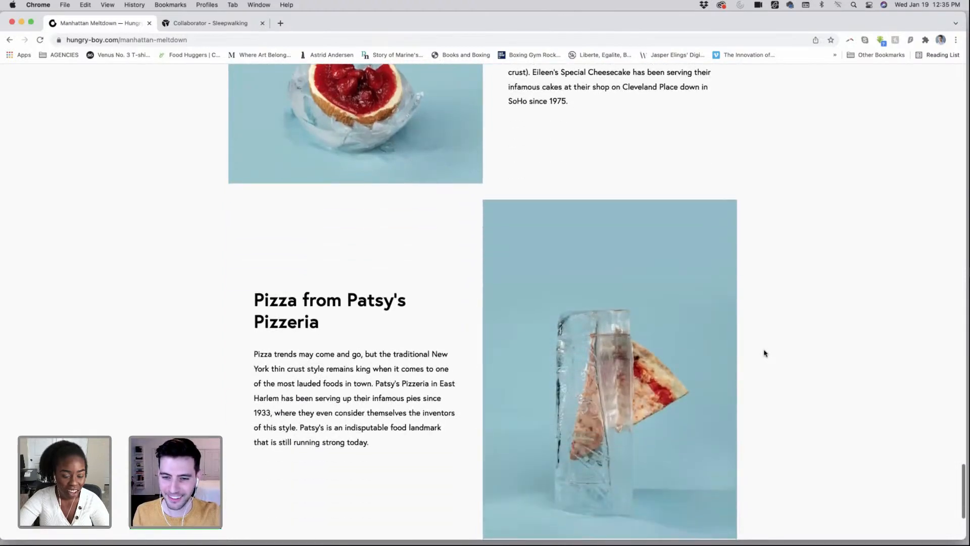
{"action": "scroll", "coordinate": [764, 353], "scroll_direction": "down", "scroll_amount": 3}
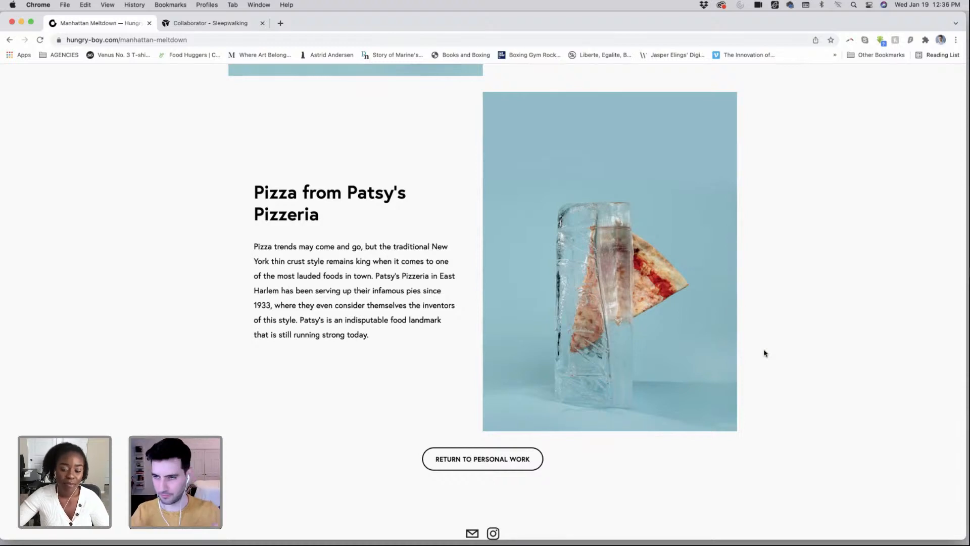
- Review the Manhattan Meltdown photographs again, from the pizza and pastrami back to the Papaya King hot dog
{"action": "scroll", "coordinate": [764, 353], "scroll_direction": "up", "scroll_amount": 20}
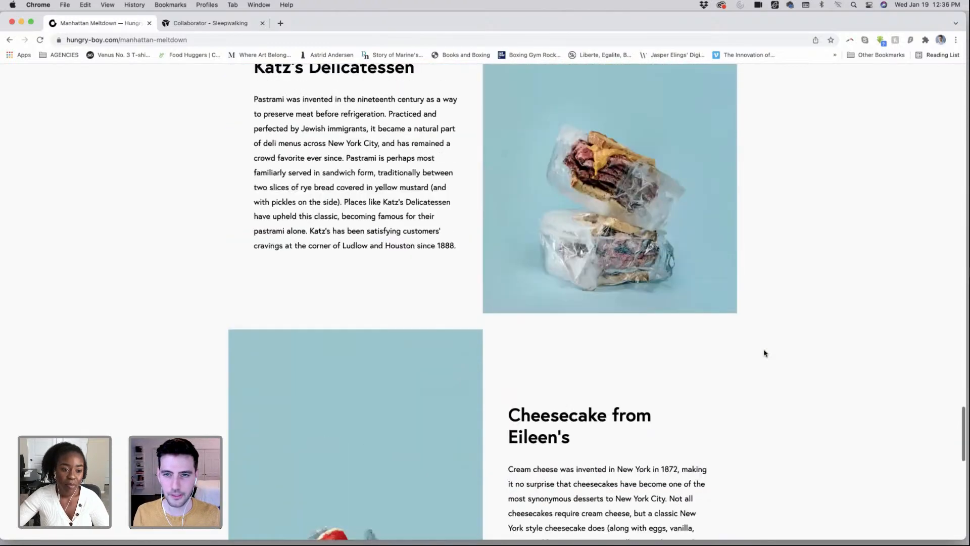
{"action": "scroll", "coordinate": [764, 353], "scroll_direction": "down", "scroll_amount": 20}
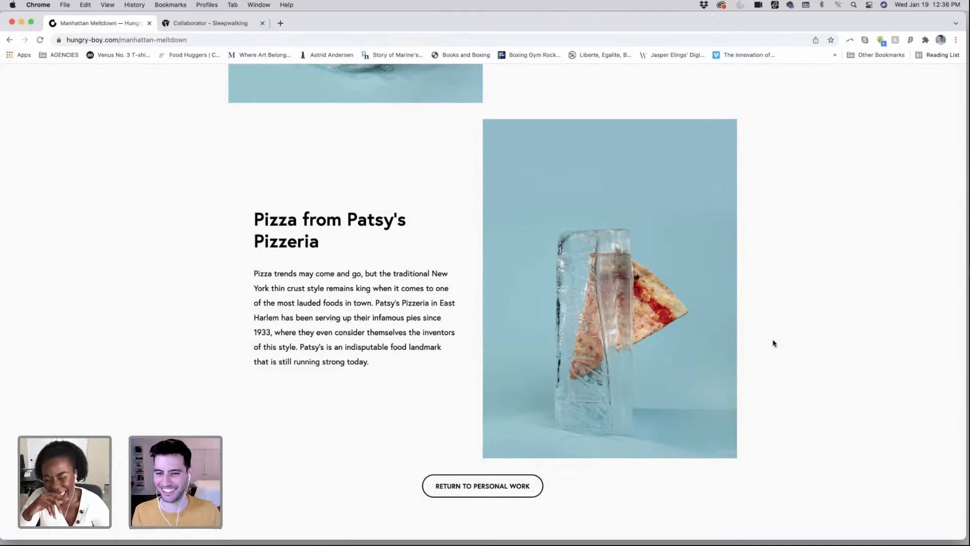
{"action": "scroll", "coordinate": [774, 344], "scroll_direction": "up", "scroll_amount": 1}
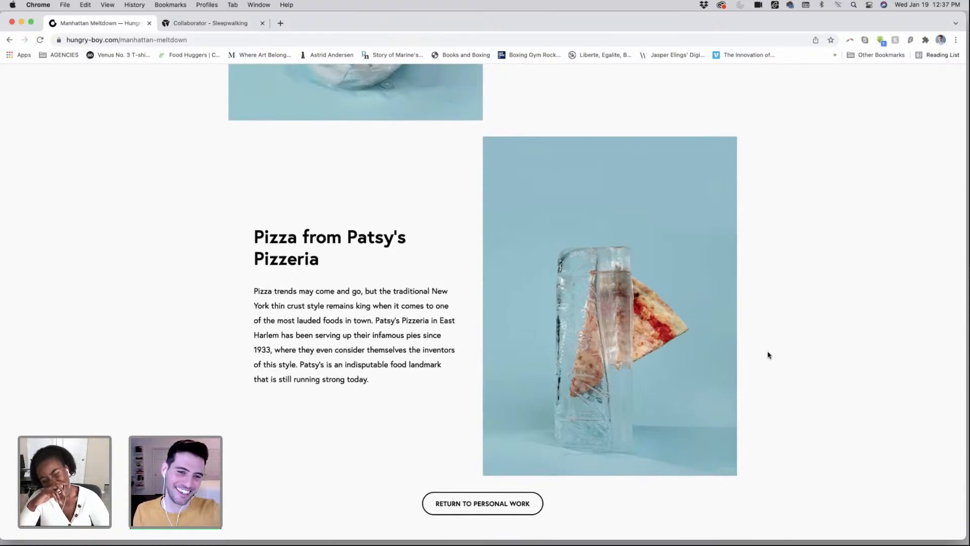
{"action": "scroll", "coordinate": [768, 354], "scroll_direction": "up", "scroll_amount": 10}
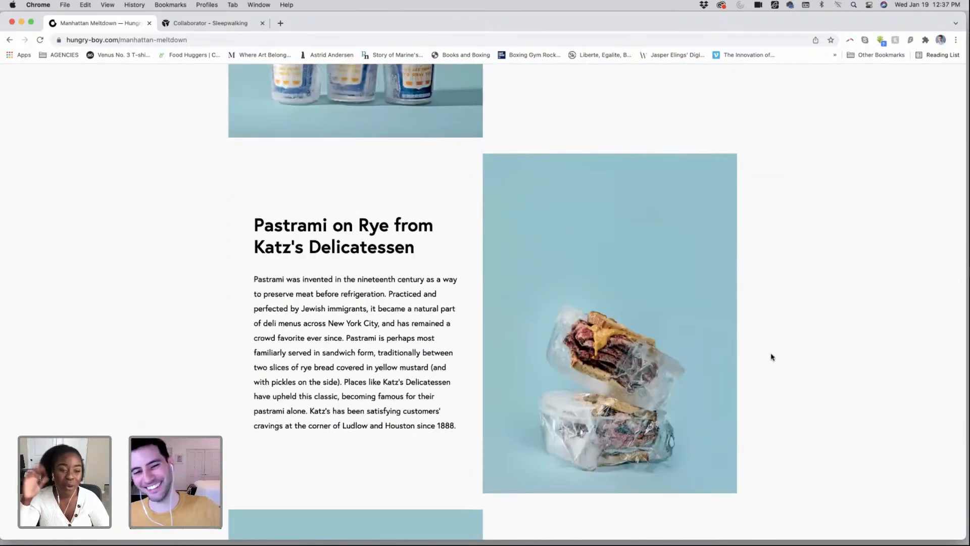
{"action": "scroll", "coordinate": [772, 357], "scroll_direction": "up", "scroll_amount": 15}
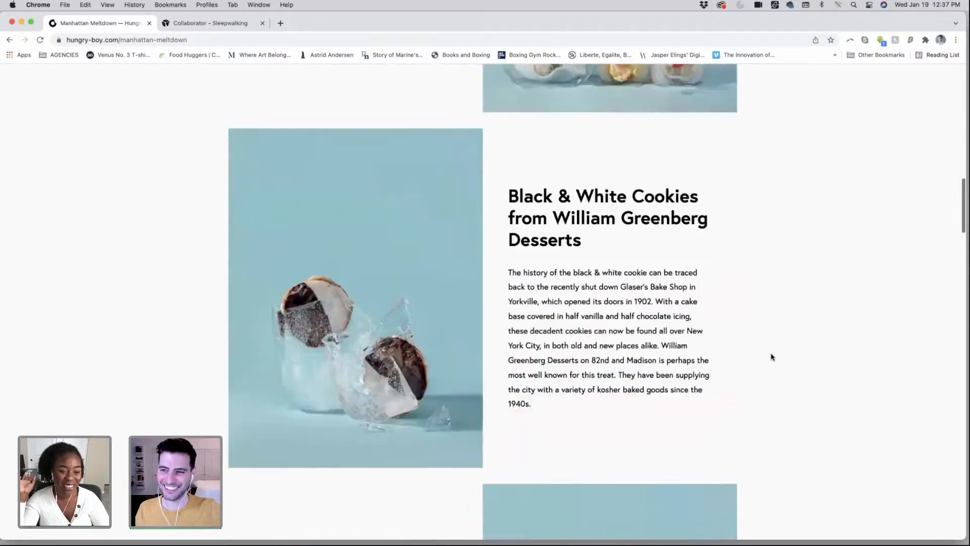
{"action": "scroll", "coordinate": [771, 356], "scroll_direction": "up", "scroll_amount": 10}
{"action": "scroll", "coordinate": [772, 357], "scroll_direction": "down", "scroll_amount": 5}
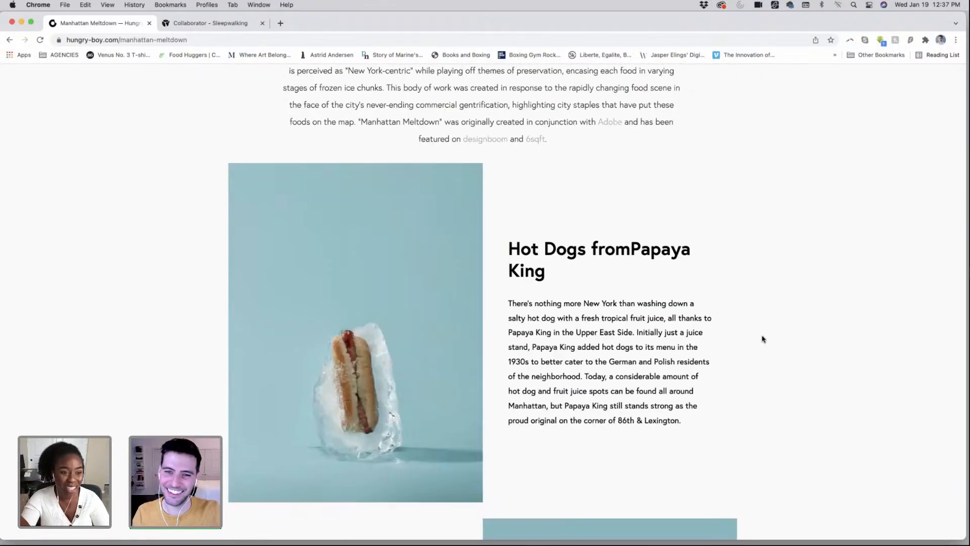
{"action": "scroll", "coordinate": [761, 342], "scroll_direction": "down", "scroll_amount": 2}
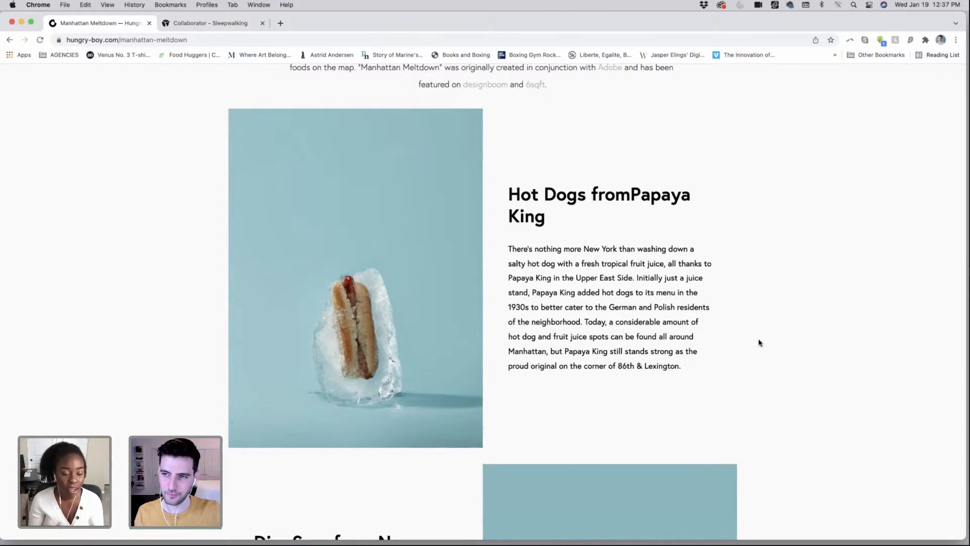
- Return from the Manhattan Meltdown project to the Hungry Boy homepage
{"action": "scroll", "coordinate": [524, 162], "scroll_direction": "up", "scroll_amount": 5}
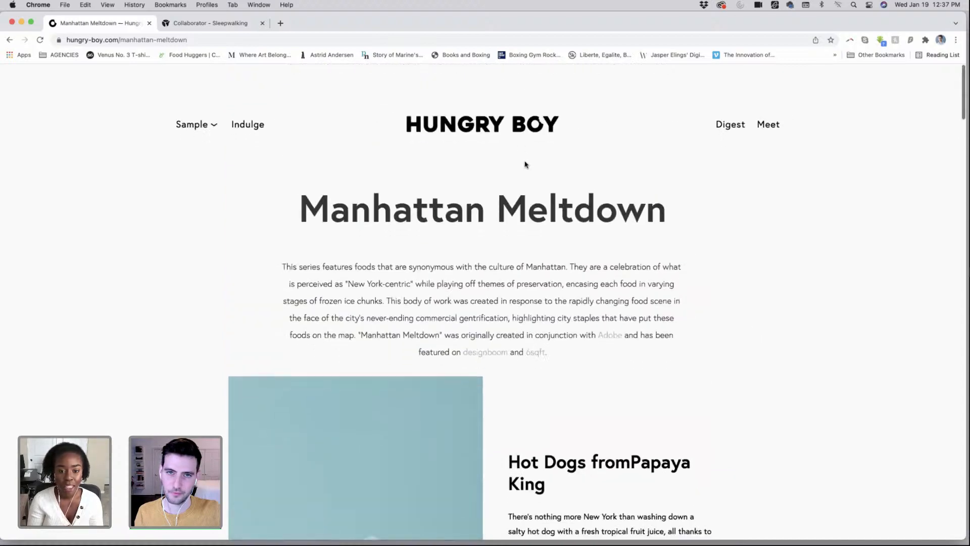
{"action": "left_click", "coordinate": [509, 131]}
{"action": "scroll", "coordinate": [649, 189], "scroll_direction": "down", "scroll_amount": 1}
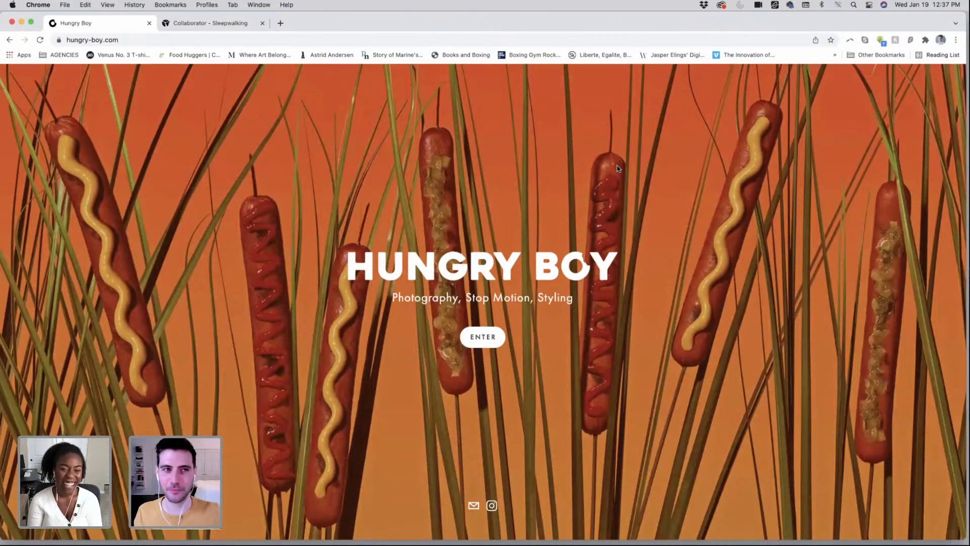
- Switch to the already open Sleepwalking collaborator page showing the Food Is A Weapon series
{"action": "left_click", "coordinate": [225, 28]}
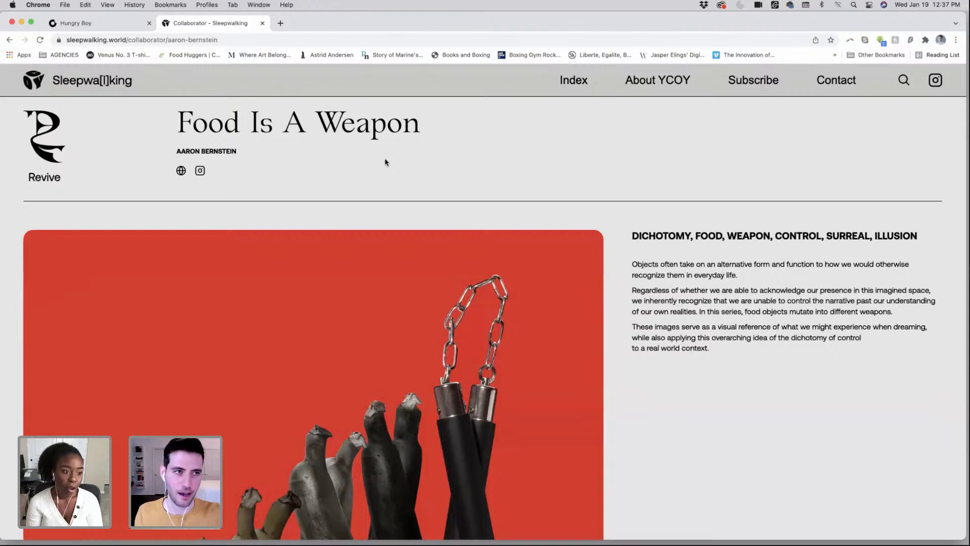
- Examine the Food Is A Weapon introduction and the images of bananas turning into nunchucks
{"action": "scroll", "coordinate": [386, 162], "scroll_direction": "down", "scroll_amount": 1}
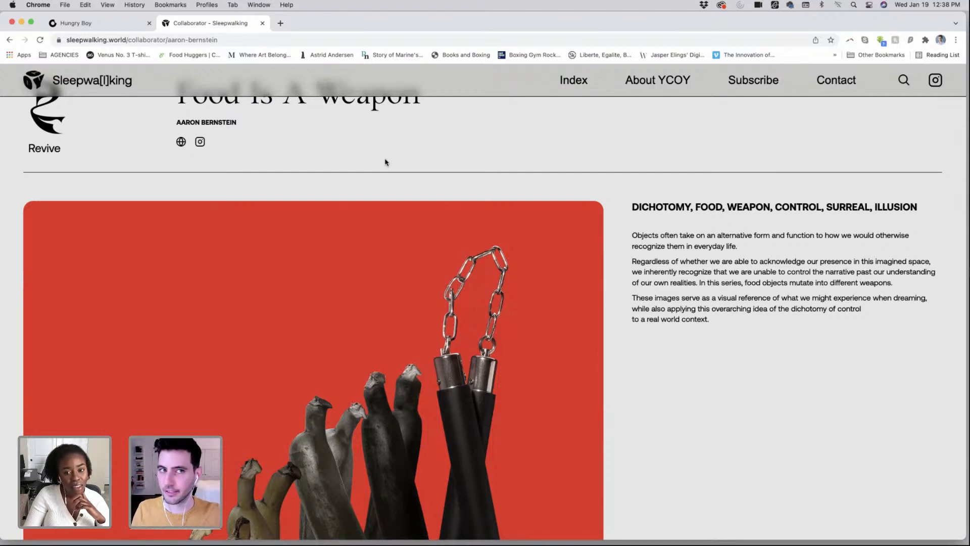
{"action": "scroll", "coordinate": [385, 162], "scroll_direction": "up", "scroll_amount": 3}
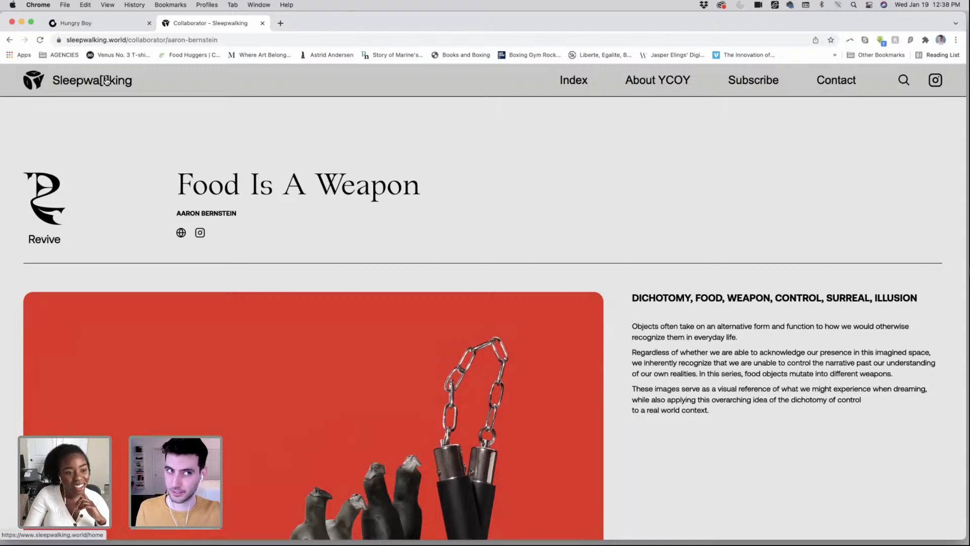
{"action": "scroll", "coordinate": [243, 212], "scroll_direction": "down", "scroll_amount": 3}
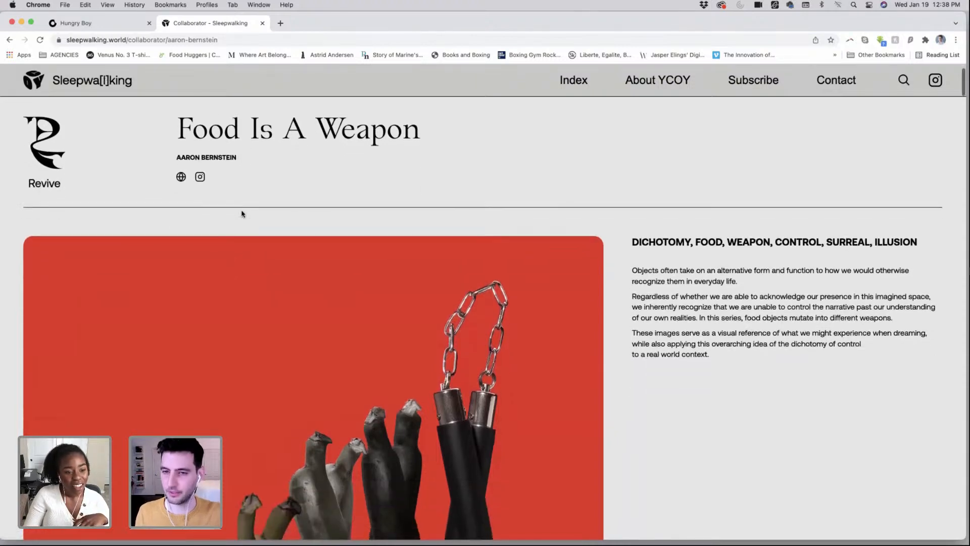
{"action": "scroll", "coordinate": [243, 214], "scroll_direction": "down", "scroll_amount": 2}
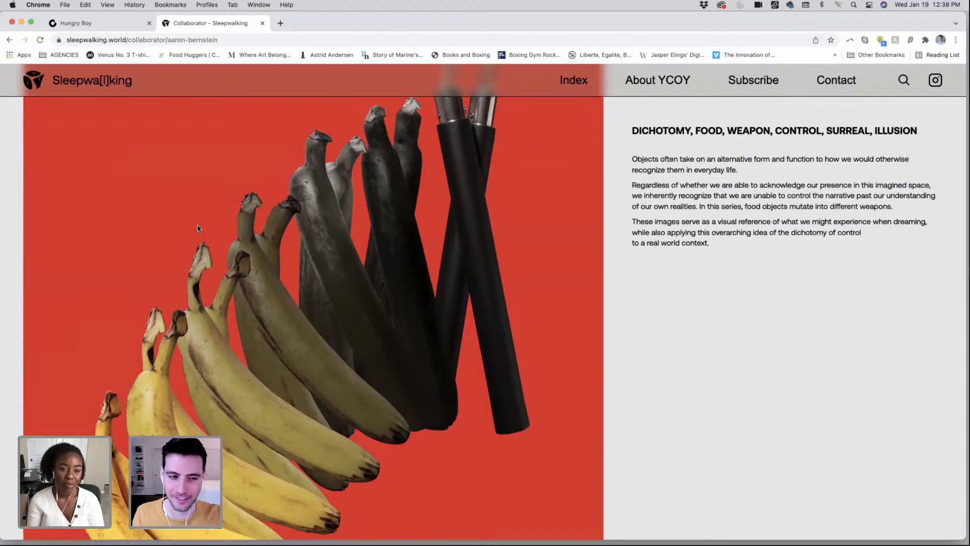
{"action": "scroll", "coordinate": [197, 229], "scroll_direction": "down", "scroll_amount": 2}
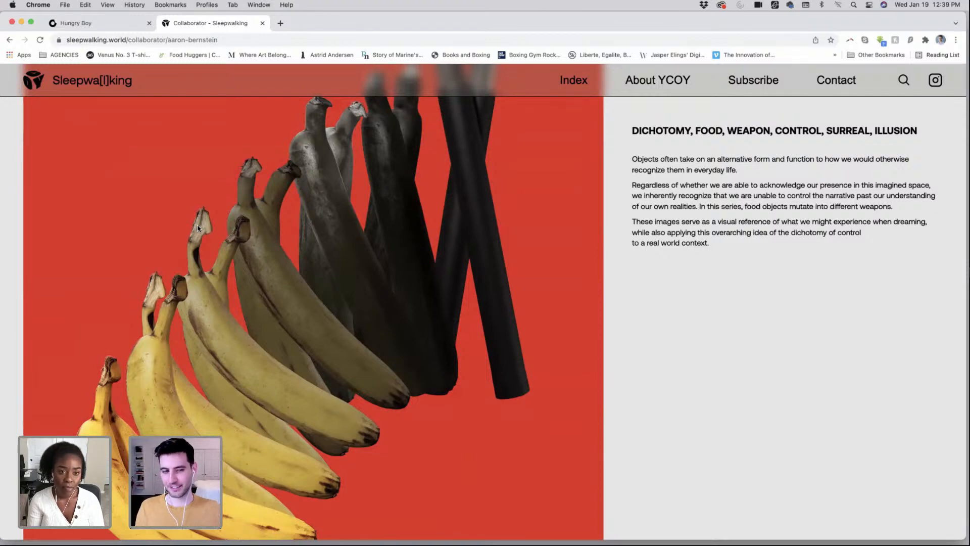
{"action": "scroll", "coordinate": [199, 228], "scroll_direction": "down", "scroll_amount": 5}
{"action": "scroll", "coordinate": [199, 226], "scroll_direction": "down", "scroll_amount": 5}
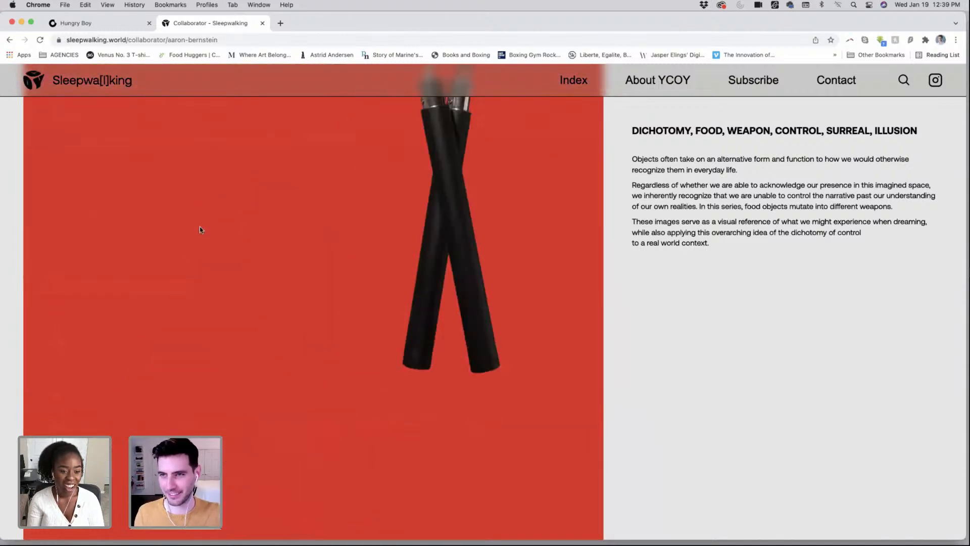
- Browse the series' lollipop-to-dart, rambutan-to-flail and popsicle-to-dynamite images
{"action": "scroll", "coordinate": [221, 237], "scroll_direction": "down", "scroll_amount": 2}
{"action": "scroll", "coordinate": [220, 238], "scroll_direction": "down", "scroll_amount": 5}
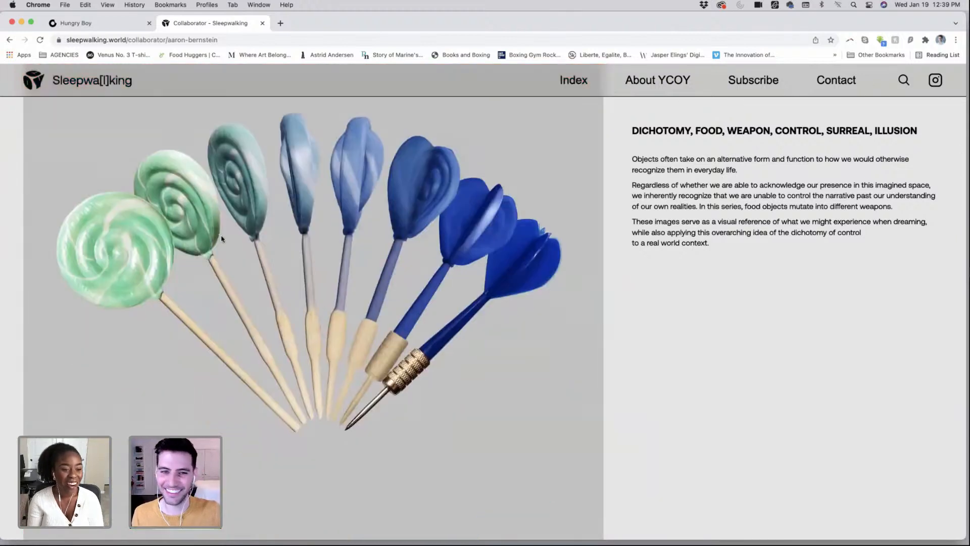
{"action": "scroll", "coordinate": [221, 235], "scroll_direction": "up", "scroll_amount": 1}
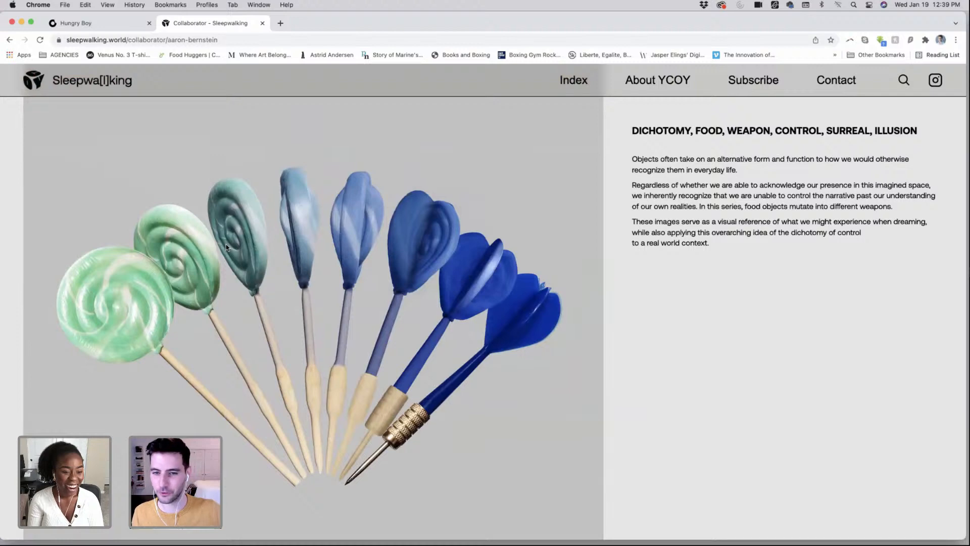
{"action": "scroll", "coordinate": [226, 247], "scroll_direction": "down", "scroll_amount": 8}
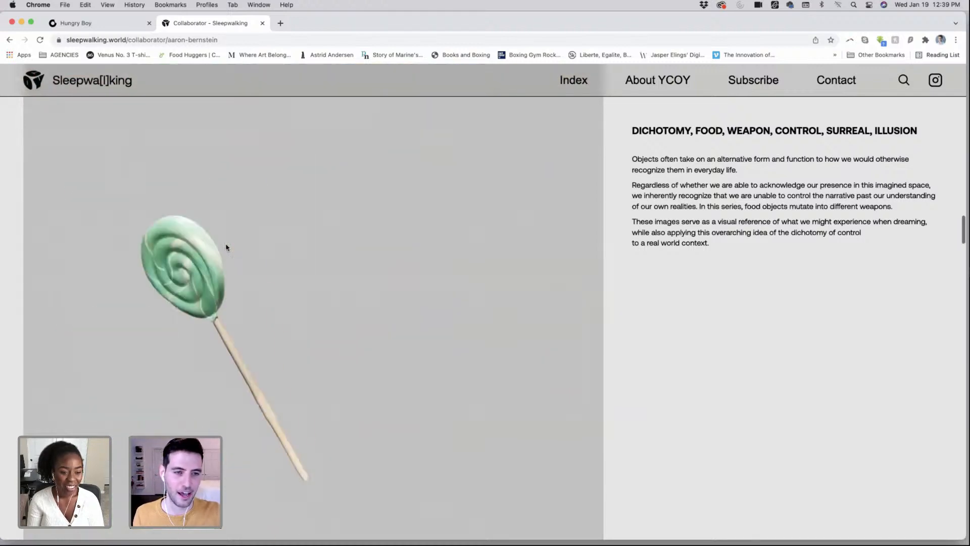
{"action": "scroll", "coordinate": [225, 247], "scroll_direction": "down", "scroll_amount": 8}
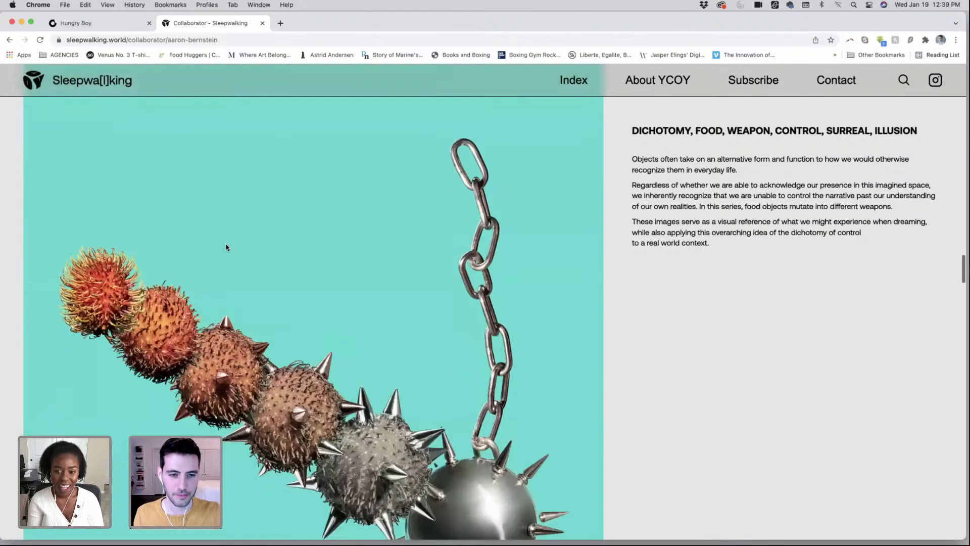
{"action": "scroll", "coordinate": [227, 247], "scroll_direction": "down", "scroll_amount": 8}
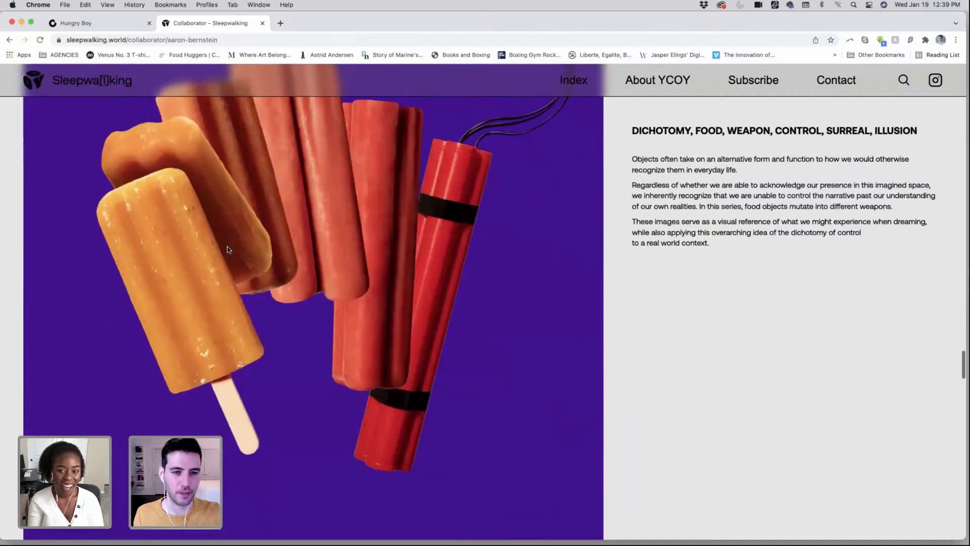
- Return to the banana-to-nunchucks image near the start of the series
{"action": "scroll", "coordinate": [227, 249], "scroll_direction": "up", "scroll_amount": 15}
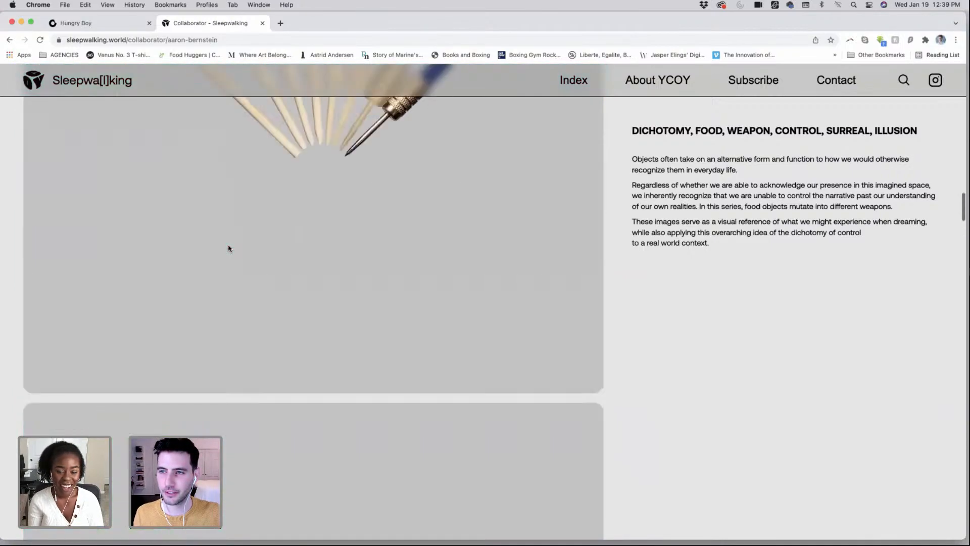
{"action": "scroll", "coordinate": [229, 248], "scroll_direction": "up", "scroll_amount": 10}
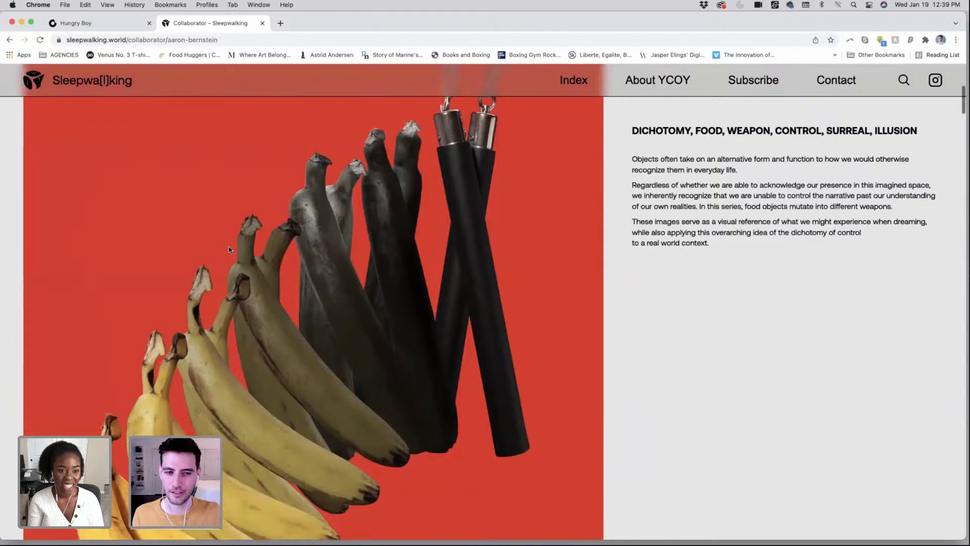
{"action": "scroll", "coordinate": [228, 248], "scroll_direction": "down", "scroll_amount": 2}
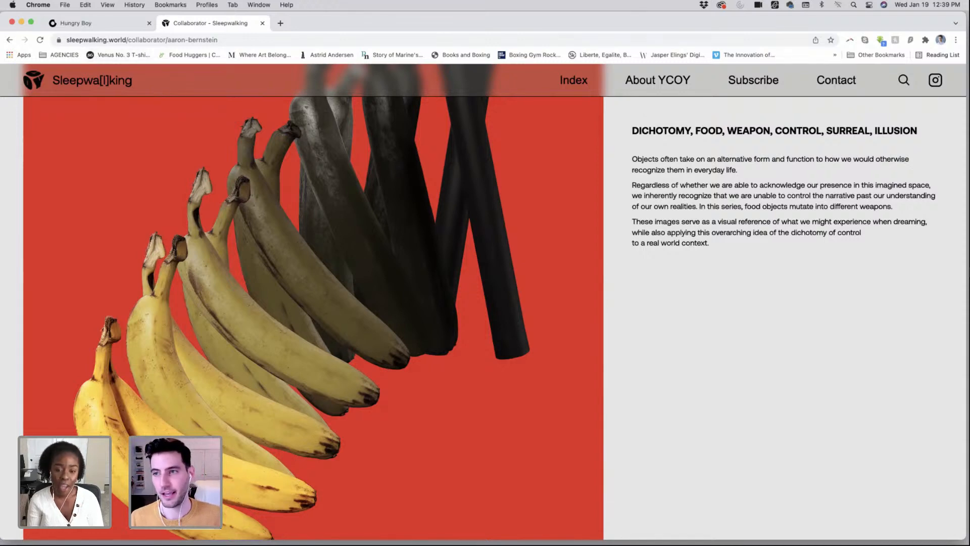
- Minimize the browser, restore the Lightroom Classic window and enlarge it to fill the screen
{"action": "left_click", "coordinate": [21, 23]}
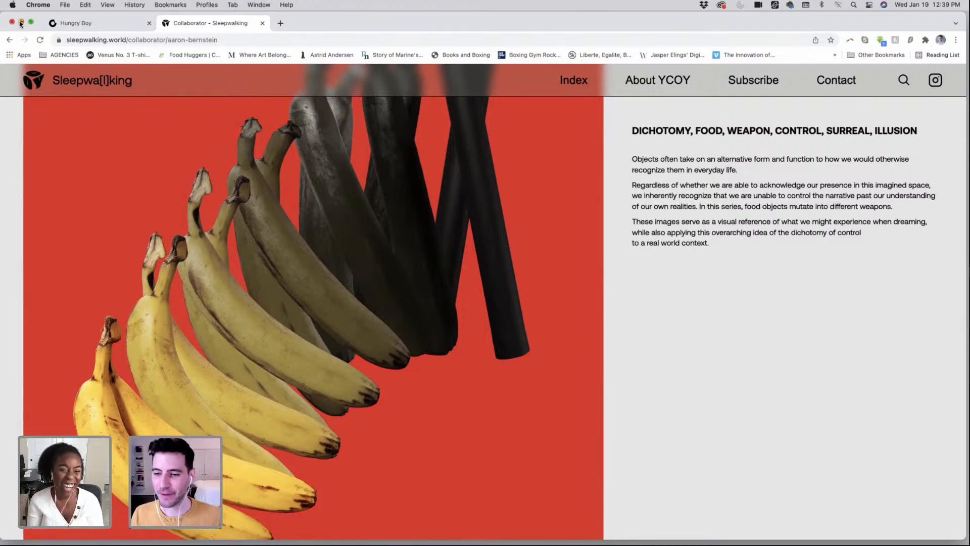
{"action": "mouse_move", "coordinate": [622, 543]}
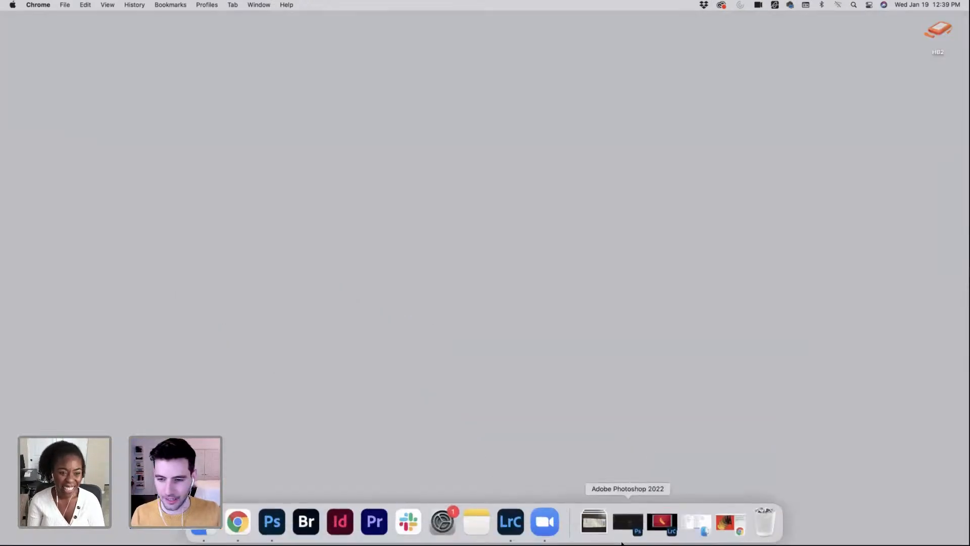
{"action": "left_click", "coordinate": [669, 526]}
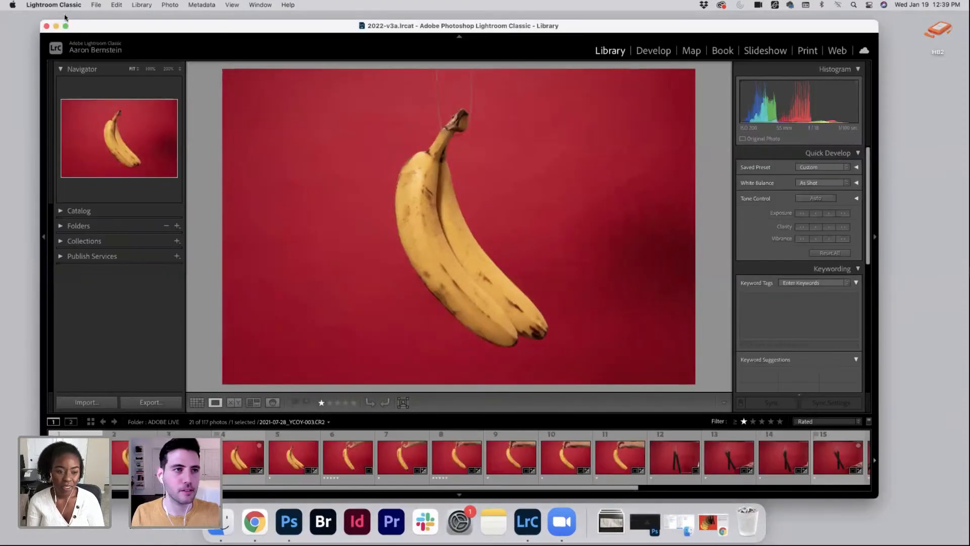
{"action": "left_click_drag", "start_coordinate": [93, 30], "coordinate": [48, 21]}
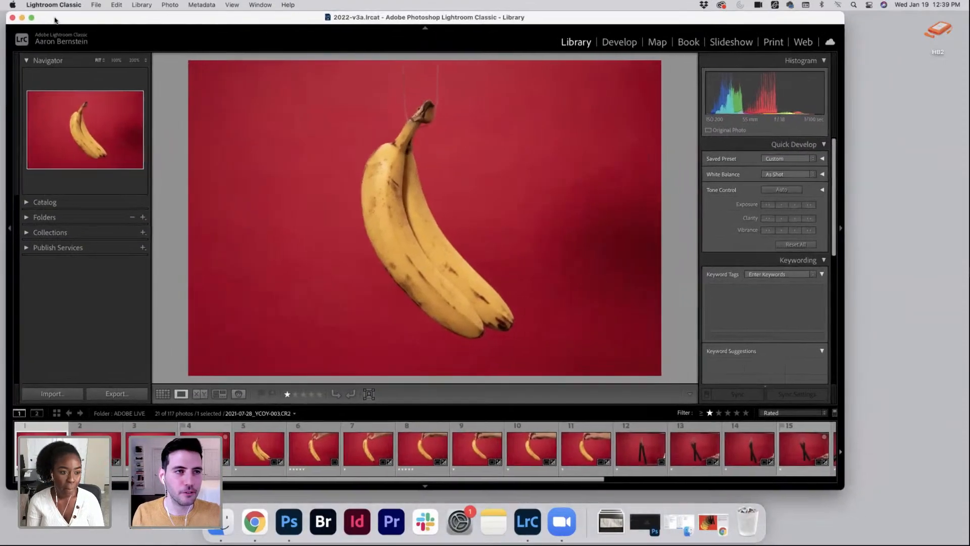
{"action": "left_click_drag", "start_coordinate": [839, 487], "coordinate": [964, 540]}
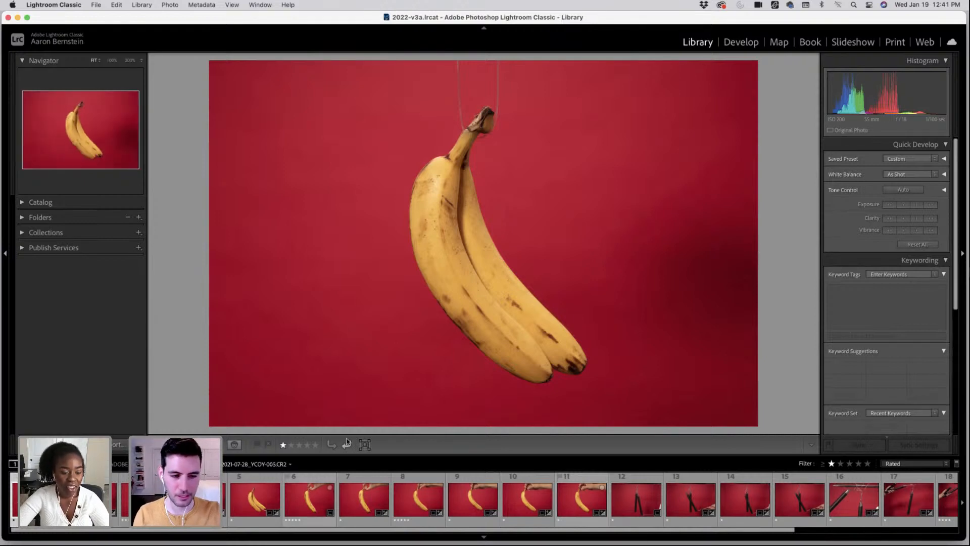
- Compare the opening shots of the two bananas hanging from strings against the red background
{"action": "key", "text": "Right"}
{"action": "key", "text": "Right"}
{"action": "key", "text": "Right"}
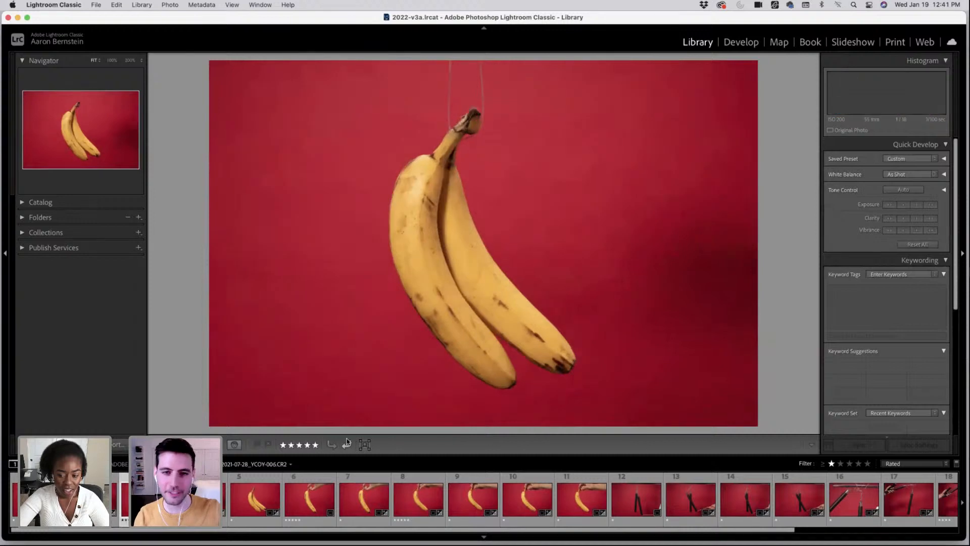
{"action": "key", "text": "Left"}
{"action": "key", "text": "Left"}
{"action": "key", "text": "Left"}
{"action": "key", "text": "Left"}
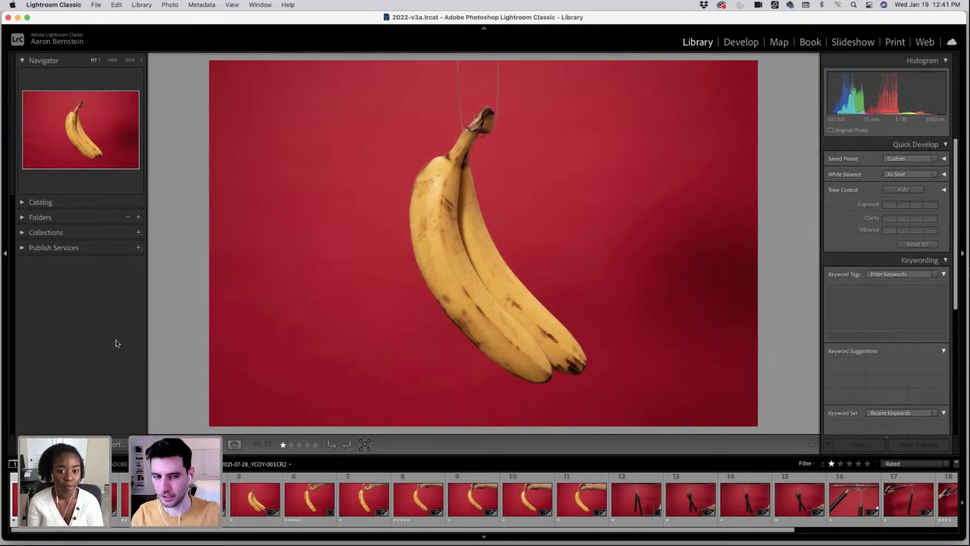
- Review the hand-held single-banana shots in sequence through to the first nunchucks photo
{"action": "key", "text": "Right"}
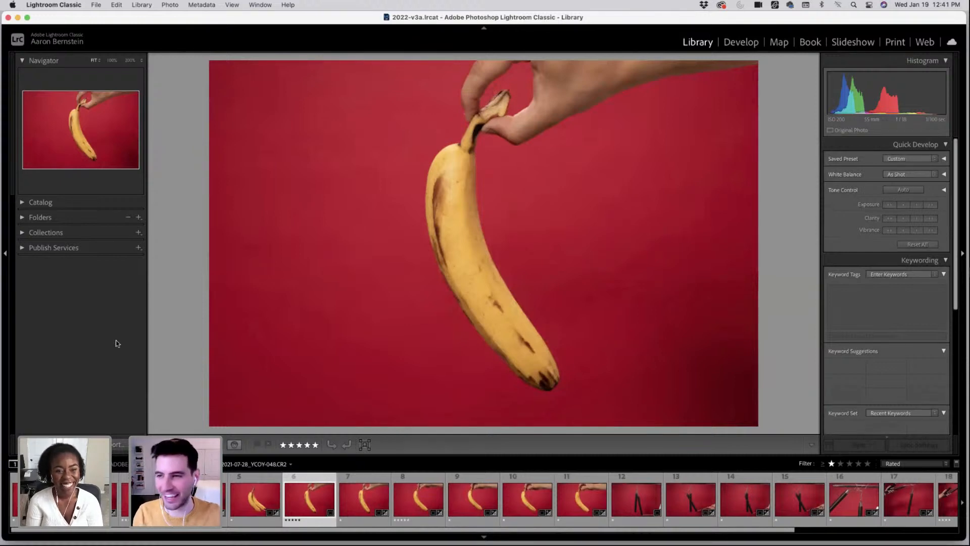
{"action": "key", "text": "Right"}
{"action": "key", "text": "Right"}
{"action": "key", "text": "Right"}
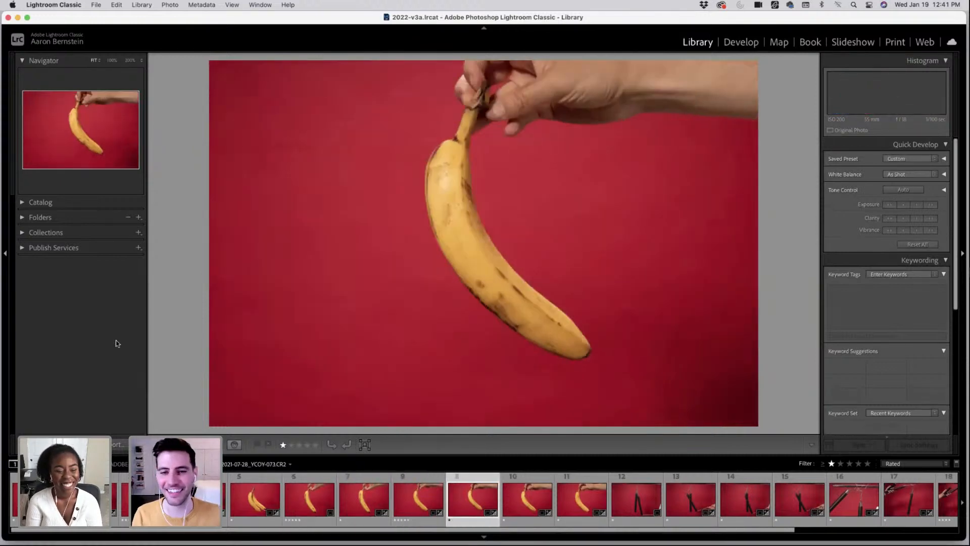
{"action": "key", "text": "Right"}
{"action": "key", "text": "Right"}
{"action": "key", "text": "Right"}
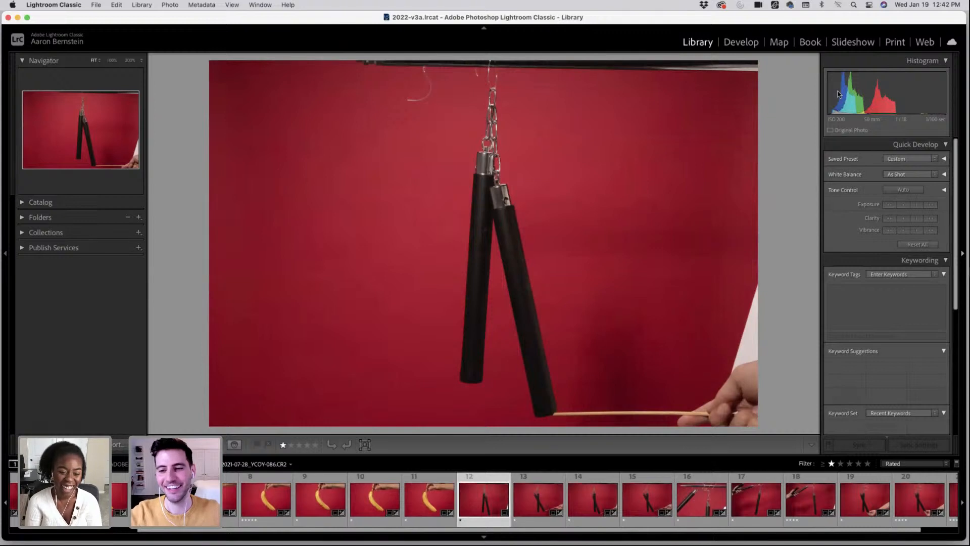
- Review the nunchucks photos in sequence through to the five-star shot 2021-07-28_YCOY-138.CR2
{"action": "key", "text": "Right"}
{"action": "key", "text": "Right"}
{"action": "key", "text": "Right"}
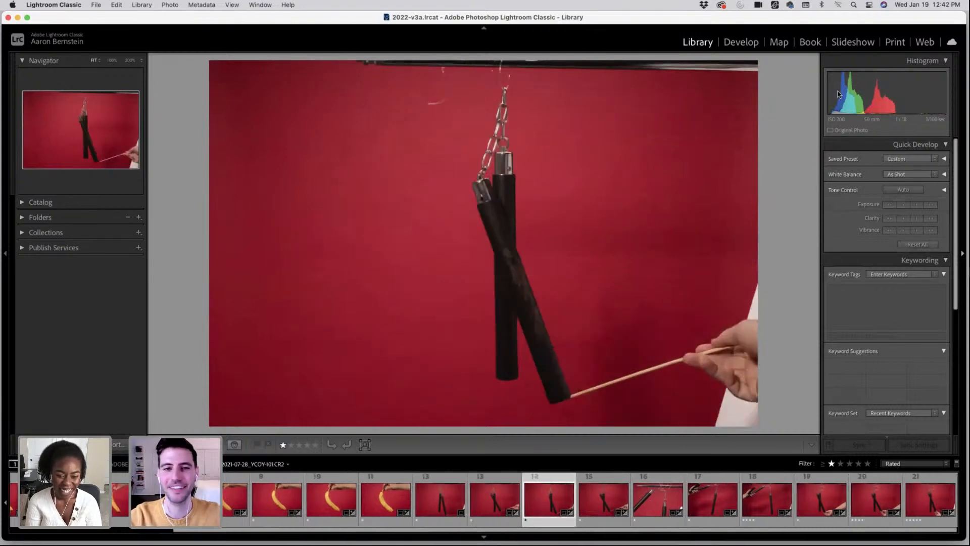
{"action": "key", "text": "Right"}
{"action": "key", "text": "Right"}
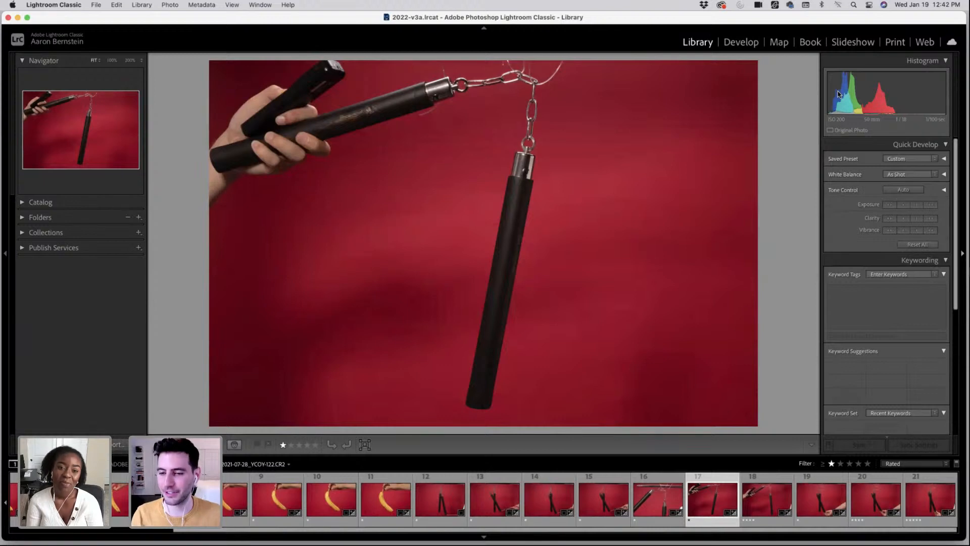
{"action": "key", "text": "Right"}
{"action": "key", "text": "Right"}
{"action": "key", "text": "Right"}
{"action": "key", "text": "Right"}
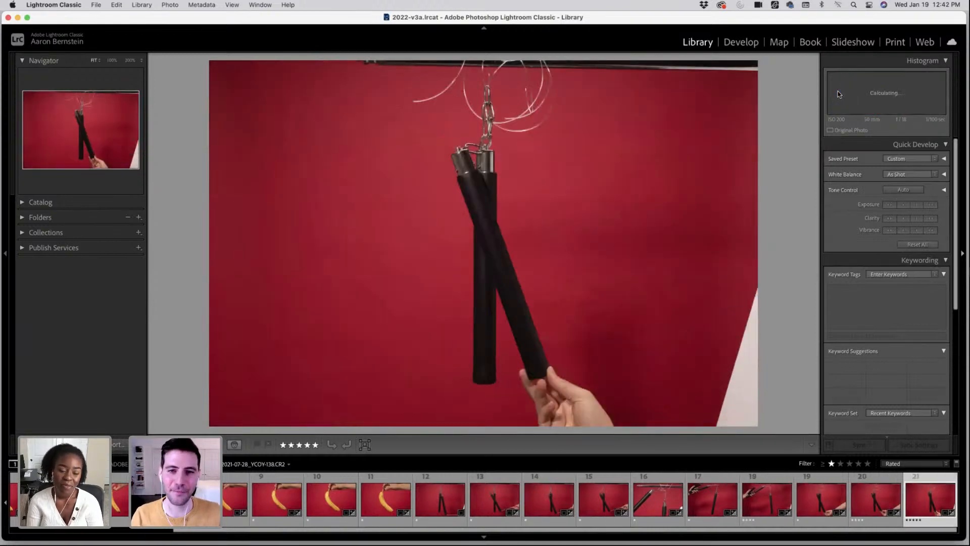
- Compare the last few nunchucks photos back and forth, including the hand-held chain shots, ending on the five-star one
{"action": "key", "text": "Left"}
{"action": "key", "text": "Left"}
{"action": "key", "text": "Left"}
{"action": "key", "text": "Right"}
{"action": "key", "text": "Right"}
{"action": "key", "text": "Right"}
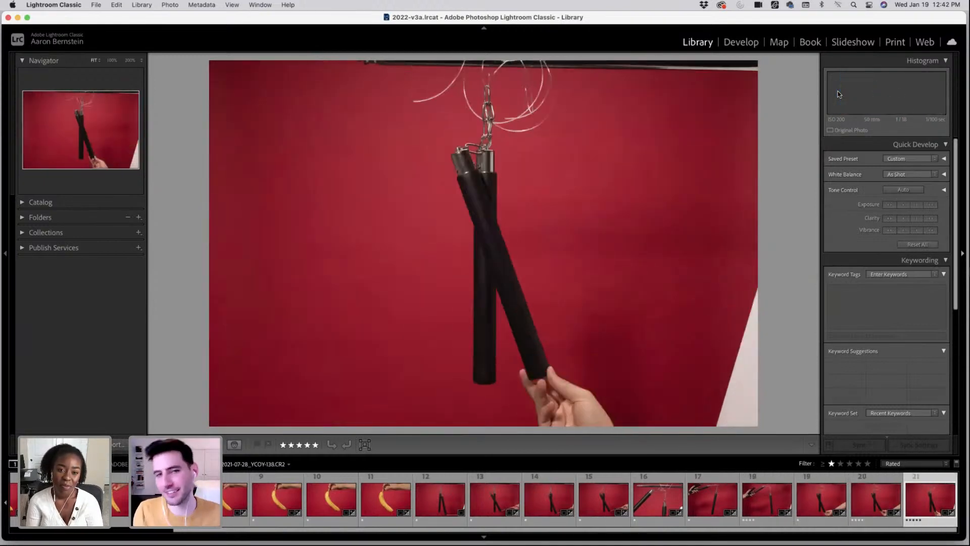
{"action": "key", "text": "Left"}
{"action": "key", "text": "Left"}
{"action": "key", "text": "Left"}
{"action": "key", "text": "Left"}
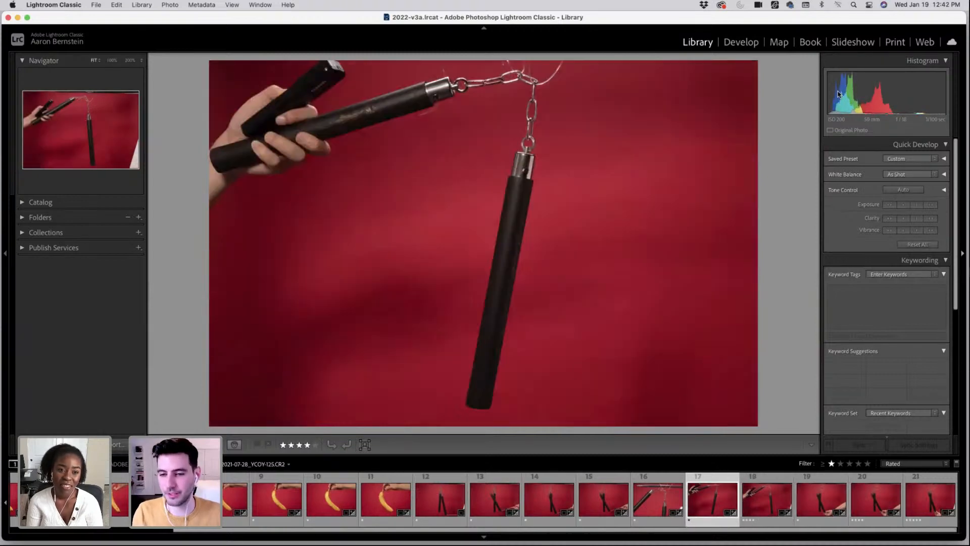
{"action": "key", "text": "Left"}
{"action": "key", "text": "Right"}
{"action": "key", "text": "Right"}
{"action": "key", "text": "Right"}
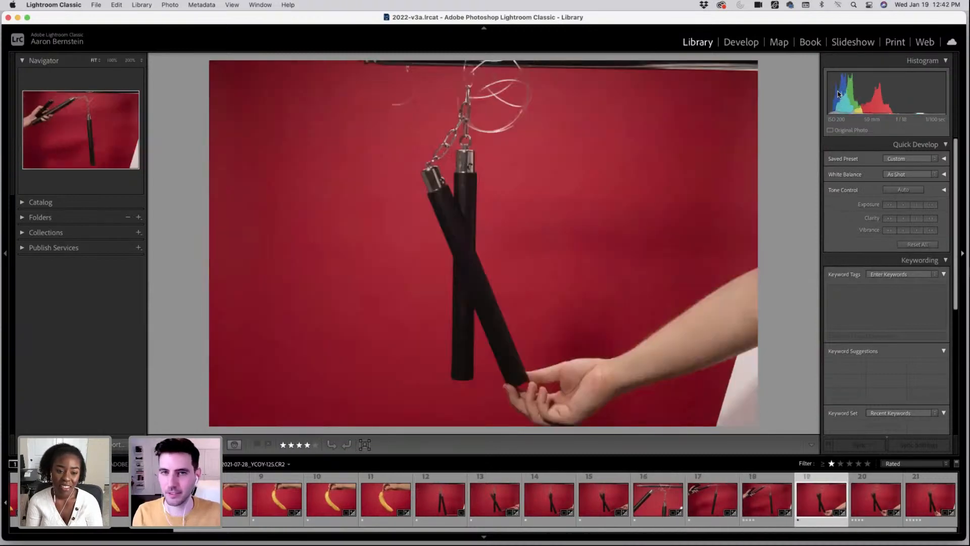
{"action": "key", "text": "Right"}
{"action": "key", "text": "Right"}
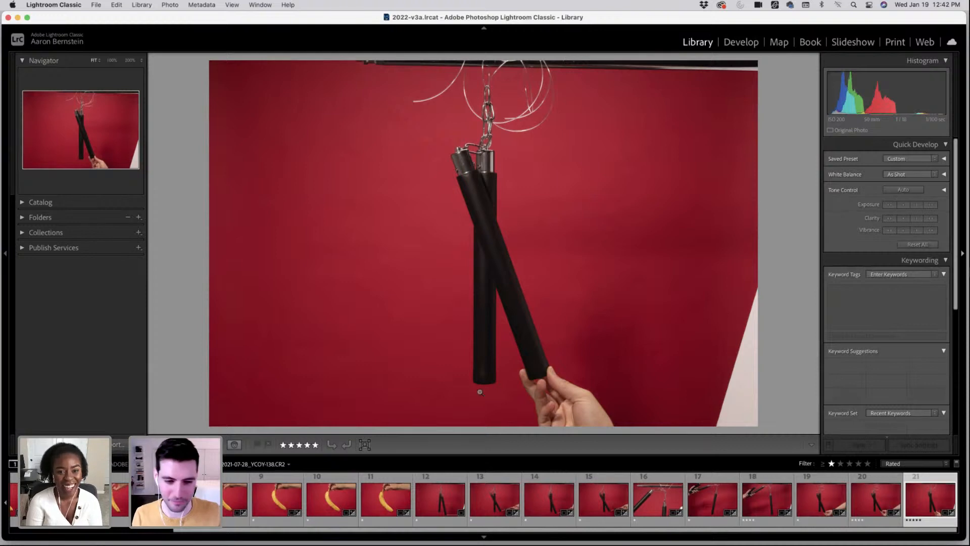
- Compare the last five-star nunchucks shot with the shots of the two bananas hanging from strings
{"action": "scroll", "coordinate": [278, 520], "scroll_direction": "up", "scroll_amount": 2}
{"action": "scroll", "coordinate": [278, 520], "scroll_direction": "up", "scroll_amount": 2}
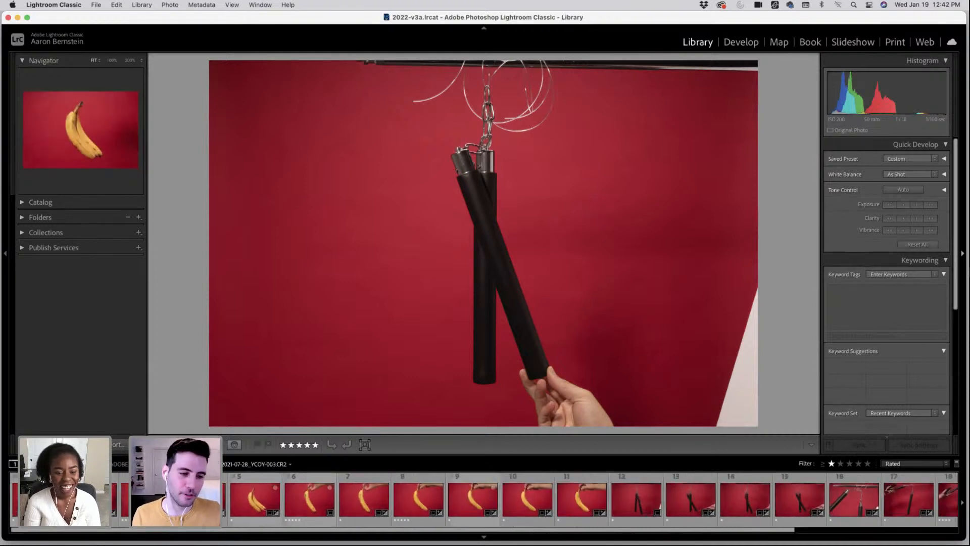
{"action": "left_click", "coordinate": [278, 520]}
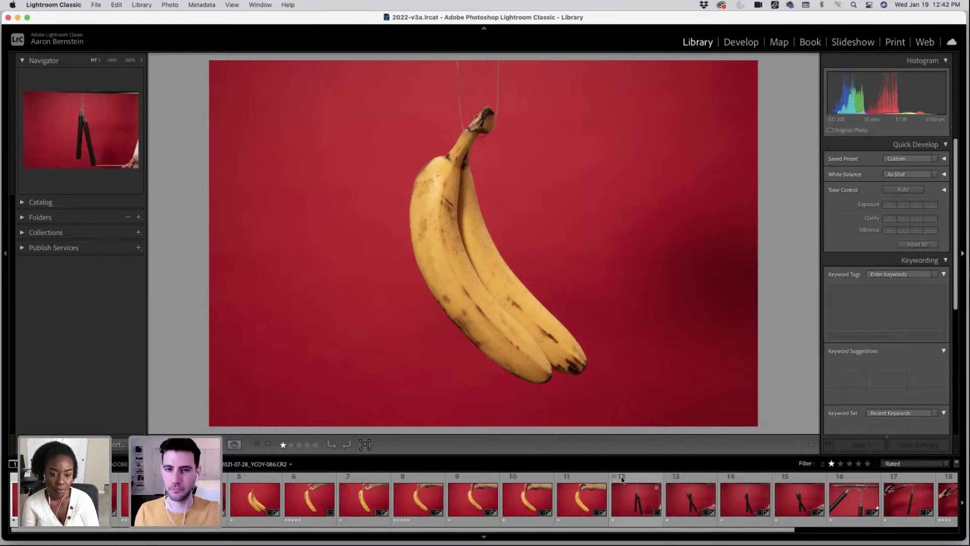
{"action": "scroll", "coordinate": [628, 493], "scroll_direction": "down", "scroll_amount": 4}
{"action": "left_click", "coordinate": [932, 500]}
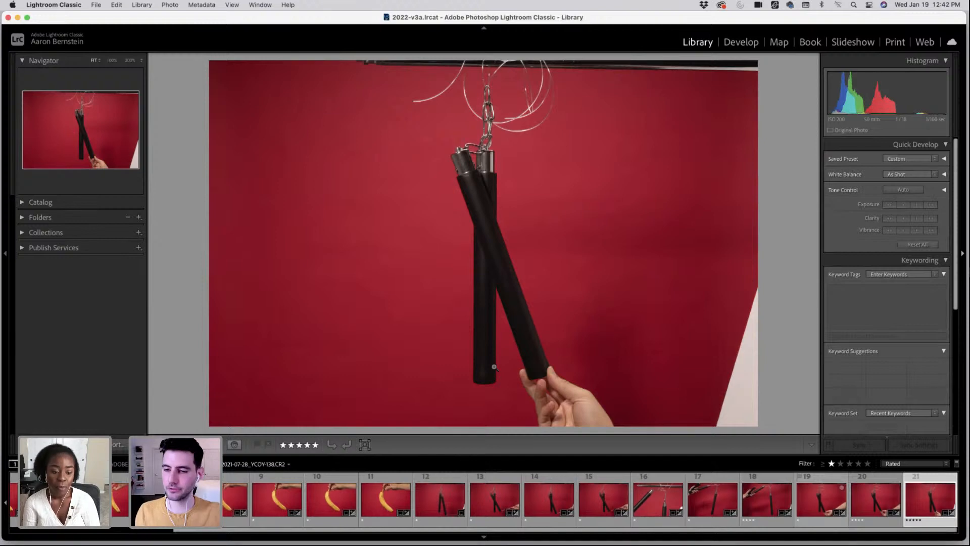
{"action": "scroll", "coordinate": [322, 497], "scroll_direction": "up", "scroll_amount": 4}
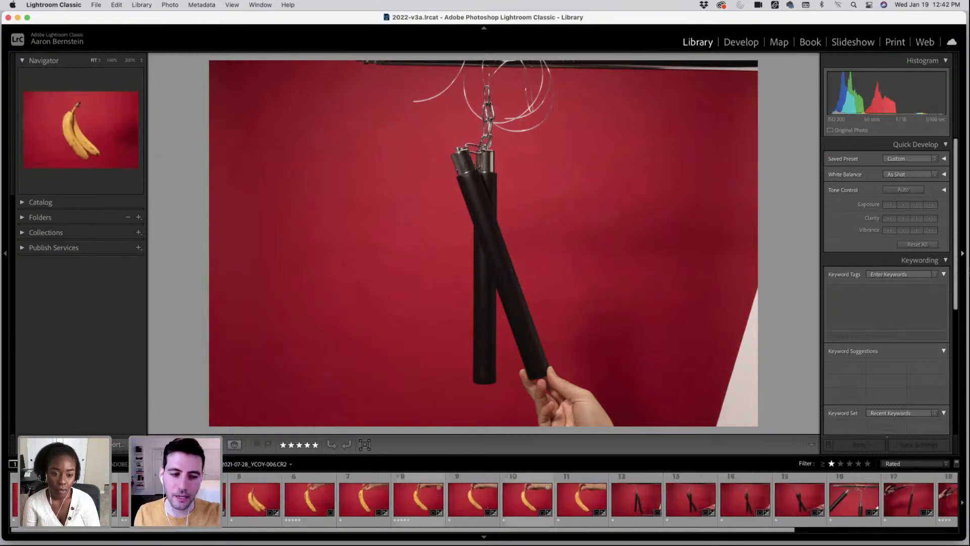
{"action": "left_click", "coordinate": [146, 500]}
{"action": "left_click", "coordinate": [93, 499]}
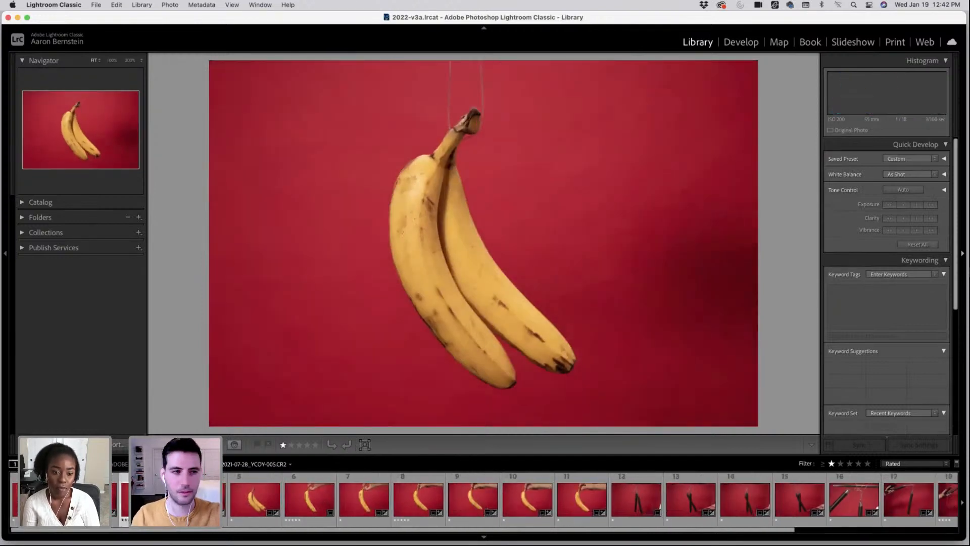
- Compare neighbouring hanging-banana shots back and forth, and review the rated sequence through to the last five-star nunchucks photo
{"action": "key", "text": "Right"}
{"action": "key", "text": "Right"}
{"action": "key", "text": "Left"}
{"action": "key", "text": "Left"}
{"action": "key", "text": "Left"}
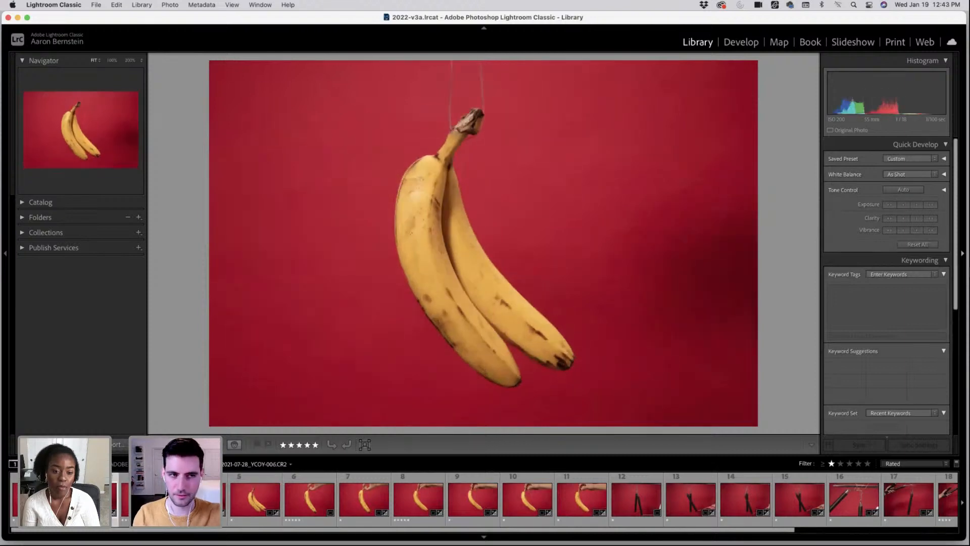
{"action": "key", "text": "Left"}
{"action": "key", "text": "Left"}
{"action": "key", "text": "Left"}
{"action": "key", "text": "Right"}
{"action": "key", "text": "Right"}
{"action": "key", "text": "Right"}
{"action": "key", "text": "Right"}
{"action": "key", "text": "Right"}
{"action": "key", "text": "Right"}
{"action": "key", "text": "Right"}
{"action": "key", "text": "Right"}
{"action": "key", "text": "Right"}
{"action": "key", "text": "Right"}
{"action": "key", "text": "Right"}
{"action": "key", "text": "Right"}
{"action": "key", "text": "Right"}
{"action": "key", "text": "Right"}
{"action": "key", "text": "Right"}
{"action": "key", "text": "Right"}
{"action": "key", "text": "Right"}
{"action": "key", "text": "Right"}
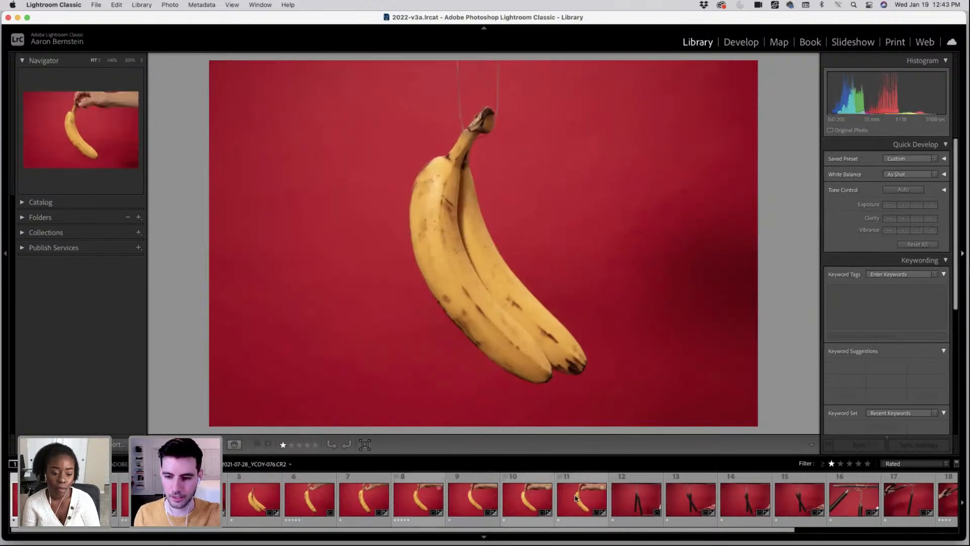
{"action": "key", "text": "5"}
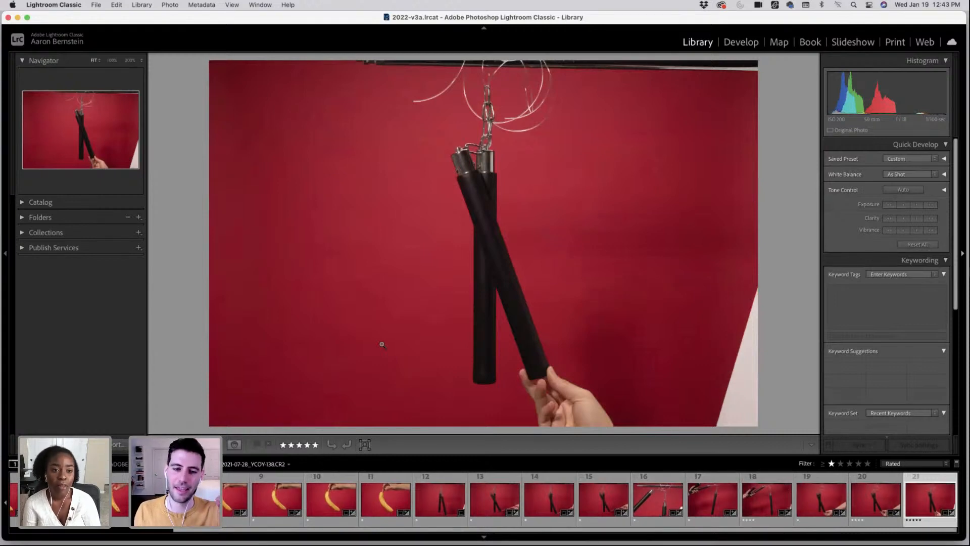
- Review the five-star hand-held banana shots, ending on the hanging two-banana photo 2021-07-28_YCOY-006.CR2
{"action": "scroll", "coordinate": [115, 496], "scroll_direction": "up", "scroll_amount": 3}
{"action": "left_click", "coordinate": [115, 496]}
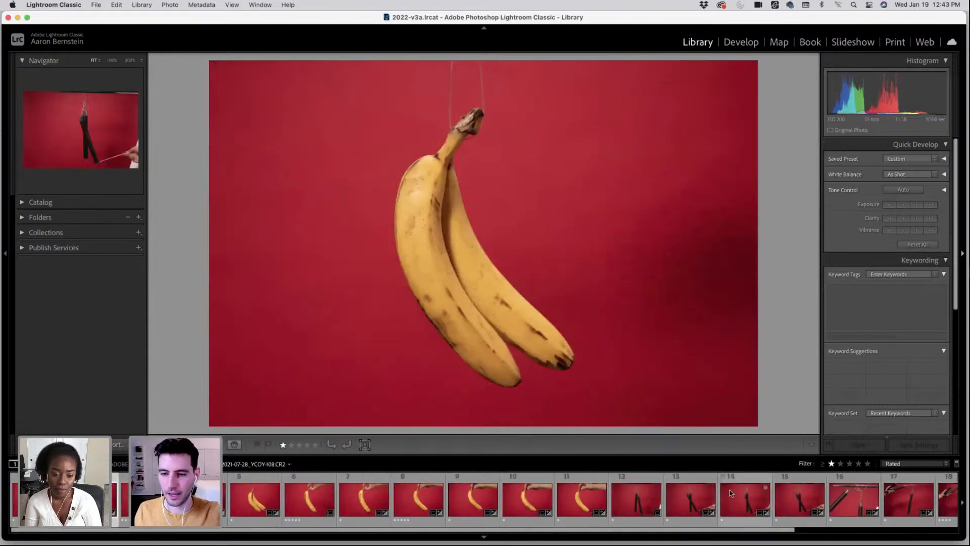
{"action": "left_click", "coordinate": [292, 501]}
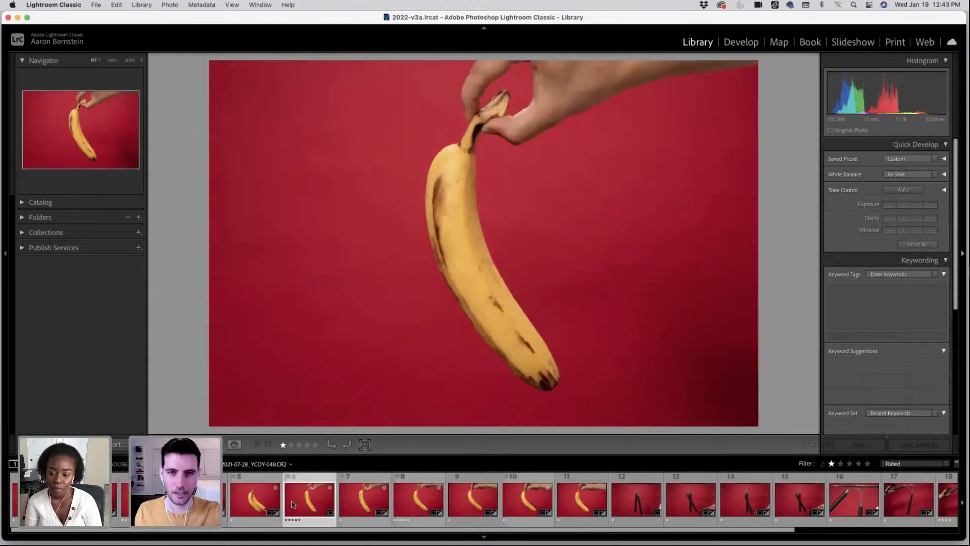
{"action": "left_click", "coordinate": [420, 507]}
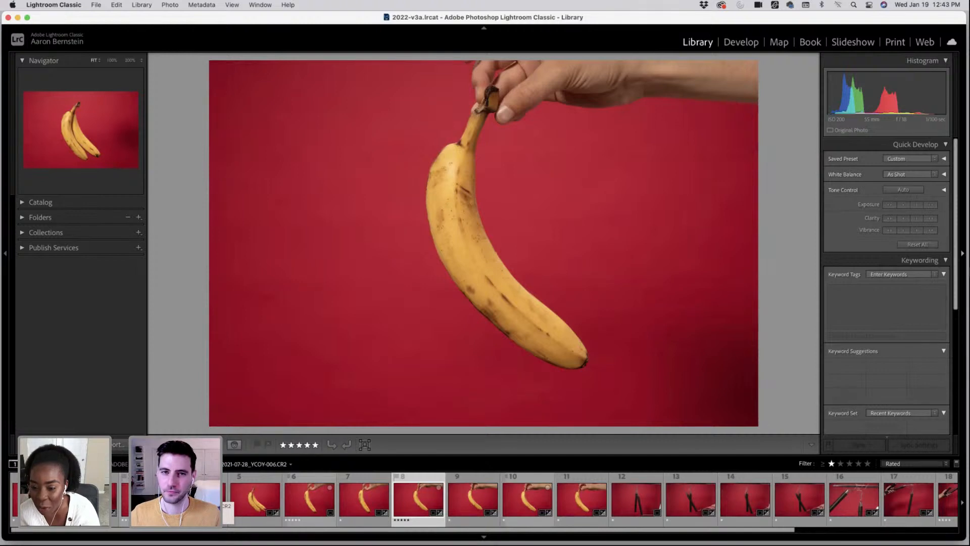
{"action": "left_click", "coordinate": [146, 499]}
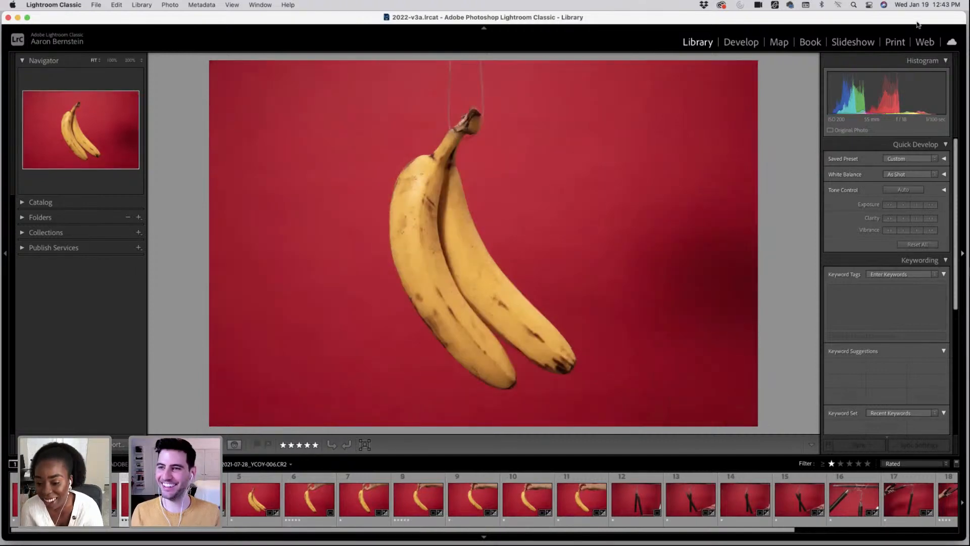
- Open 2021-07-28_YCOY-006.CR2 in the Develop module and inspect its crop against the full frame
{"action": "left_click", "coordinate": [742, 44]}
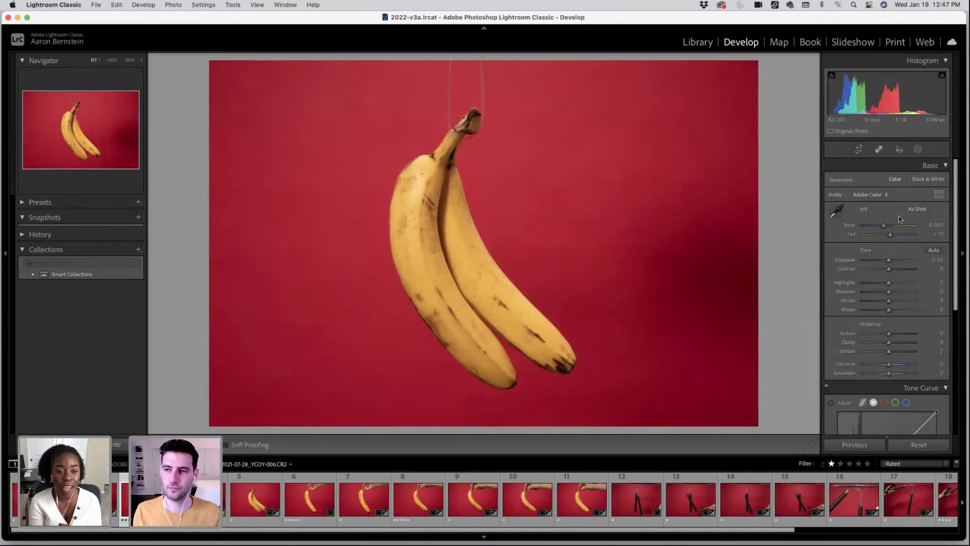
{"action": "scroll", "coordinate": [897, 216], "scroll_direction": "down", "scroll_amount": 1}
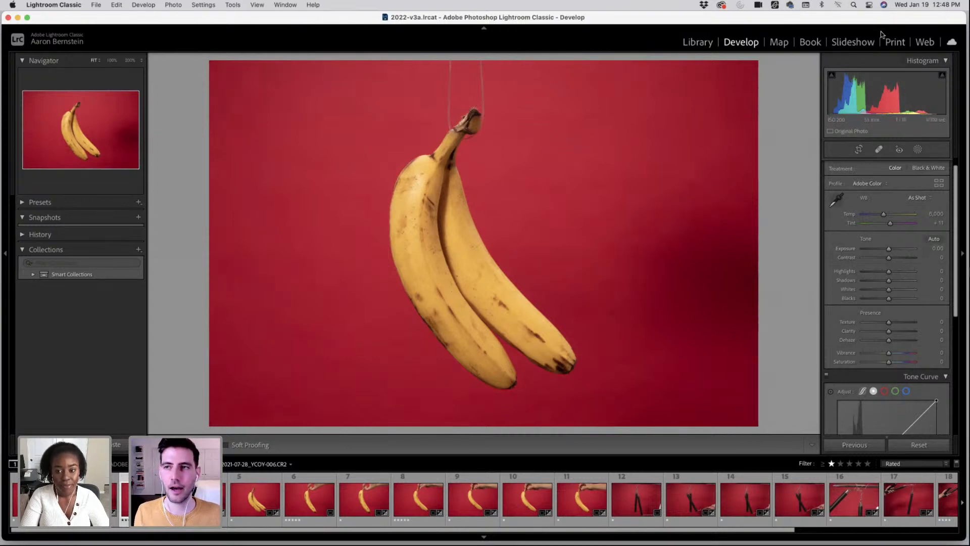
{"action": "left_click", "coordinate": [696, 41]}
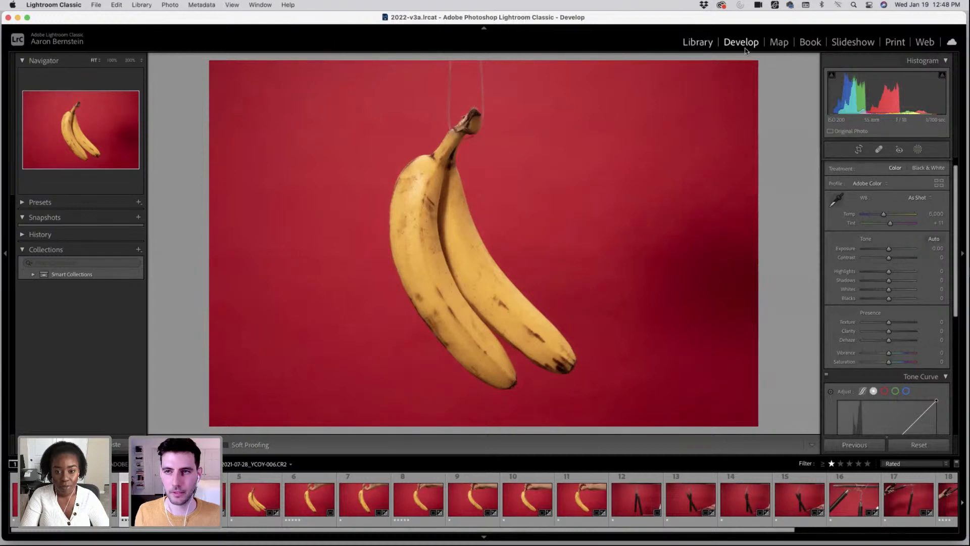
{"action": "left_click", "coordinate": [744, 45]}
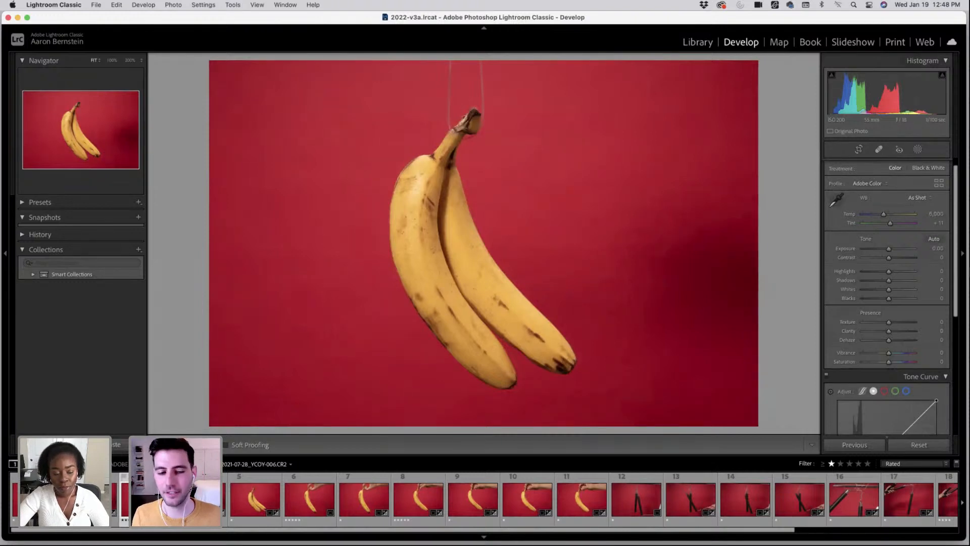
{"action": "left_click", "coordinate": [418, 499]}
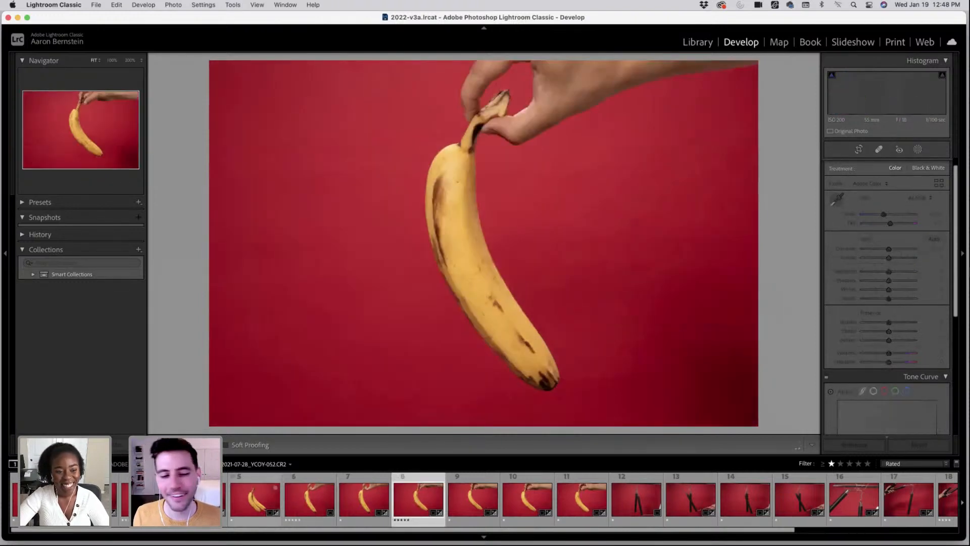
{"action": "left_click", "coordinate": [146, 500]}
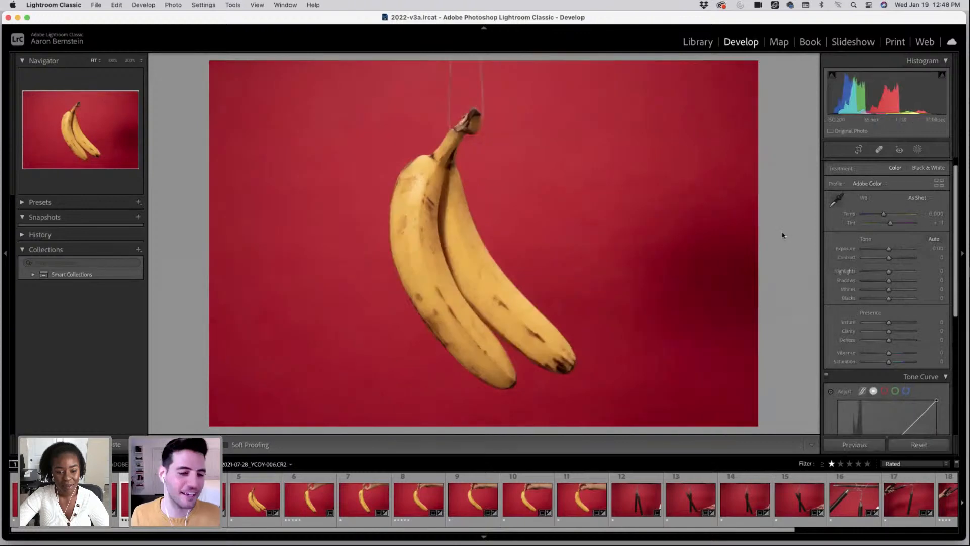
{"action": "left_click", "coordinate": [859, 149]}
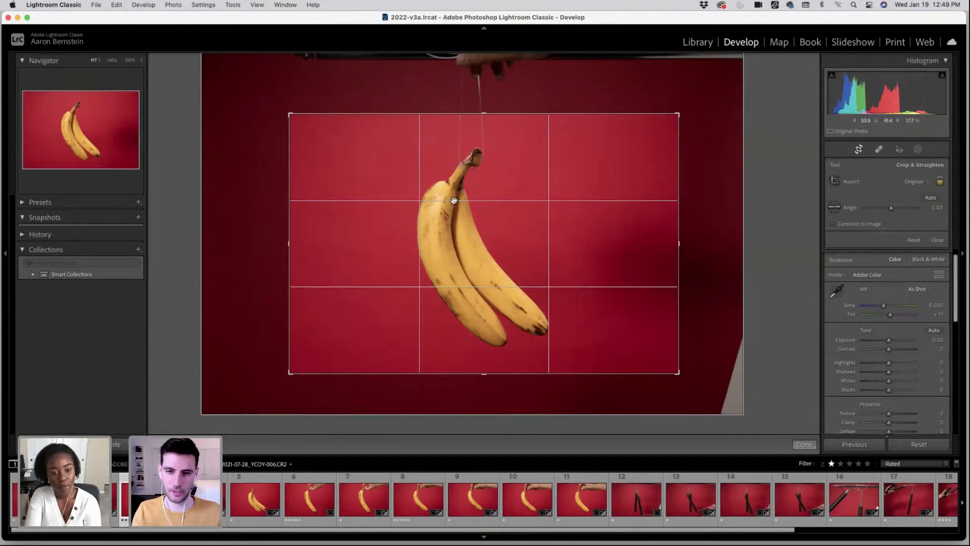
{"action": "key", "text": "Return"}
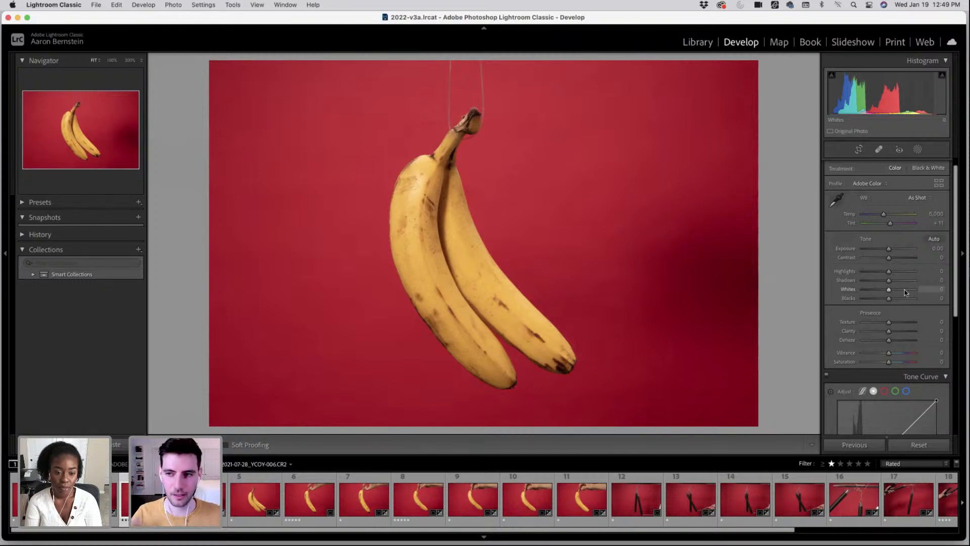
- Set the banana photo's Exposure to +0.15, Shadows to +39, Blacks to -13 and Clarity to +8
{"action": "left_click_drag", "start_coordinate": [889, 250], "coordinate": [899, 281]}
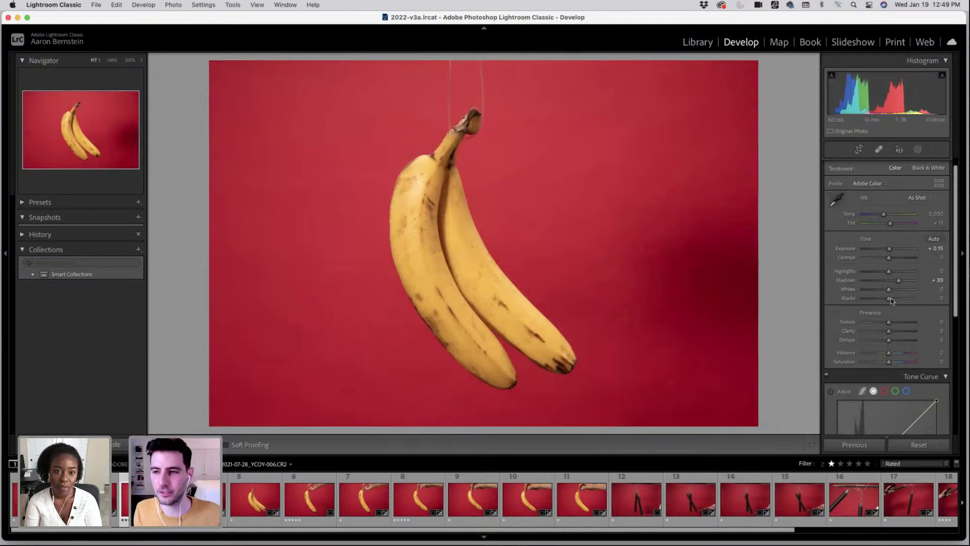
{"action": "left_click_drag", "start_coordinate": [889, 299], "coordinate": [888, 301]}
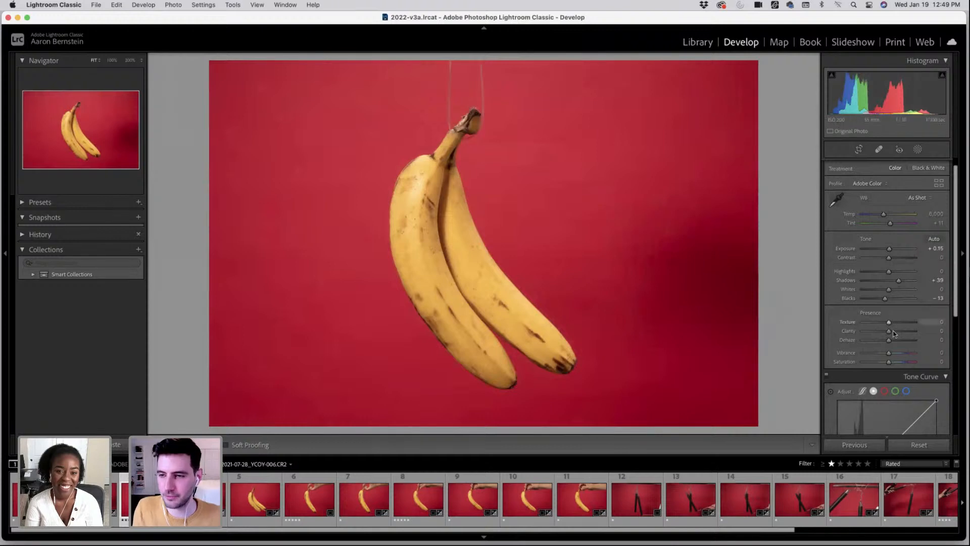
{"action": "scroll", "coordinate": [890, 295], "scroll_direction": "down", "scroll_amount": 1}
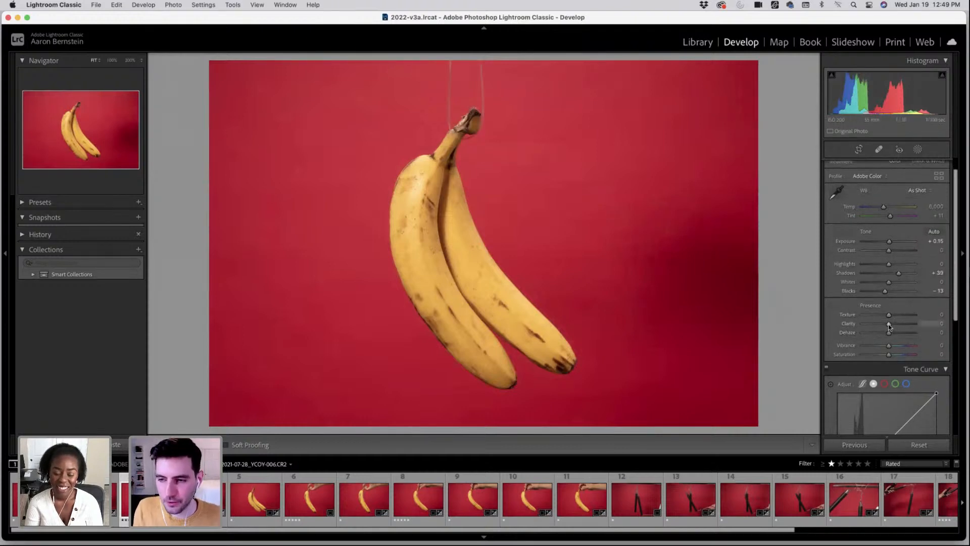
{"action": "left_click_drag", "start_coordinate": [889, 323], "coordinate": [892, 328]}
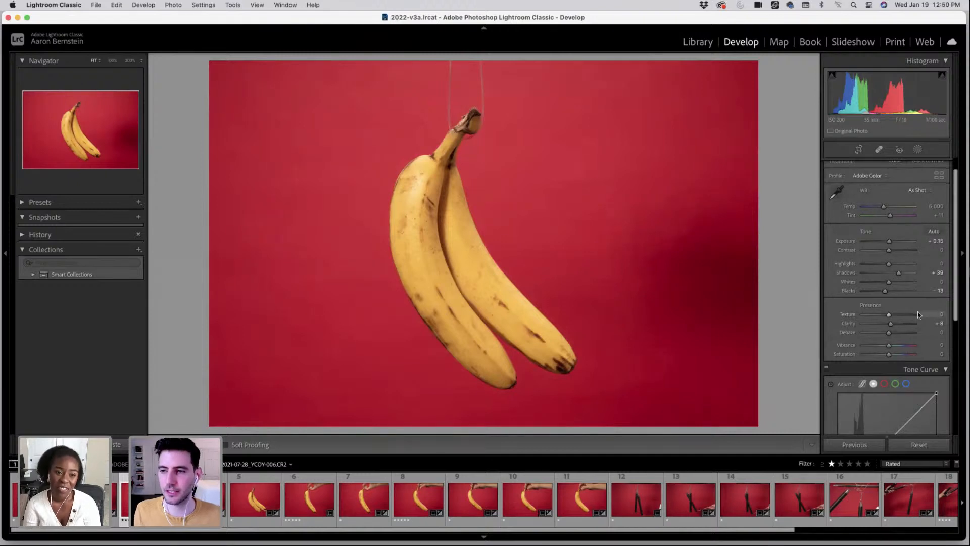
- Set the banana photo's Vibrance to +20, Saturation to +4, Contrast to +4 and Highlights to -9
{"action": "scroll", "coordinate": [910, 321], "scroll_direction": "down", "scroll_amount": 1}
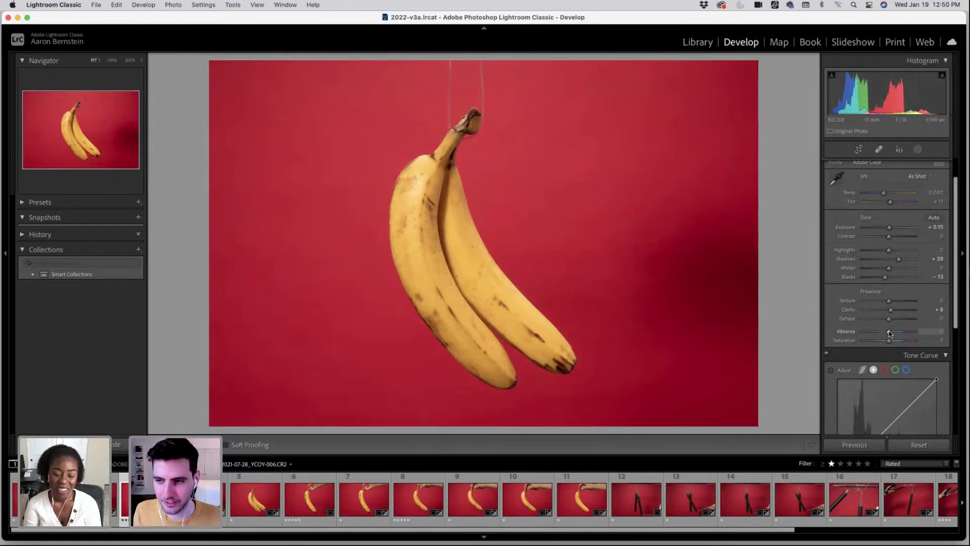
{"action": "left_click_drag", "start_coordinate": [890, 334], "coordinate": [891, 342]}
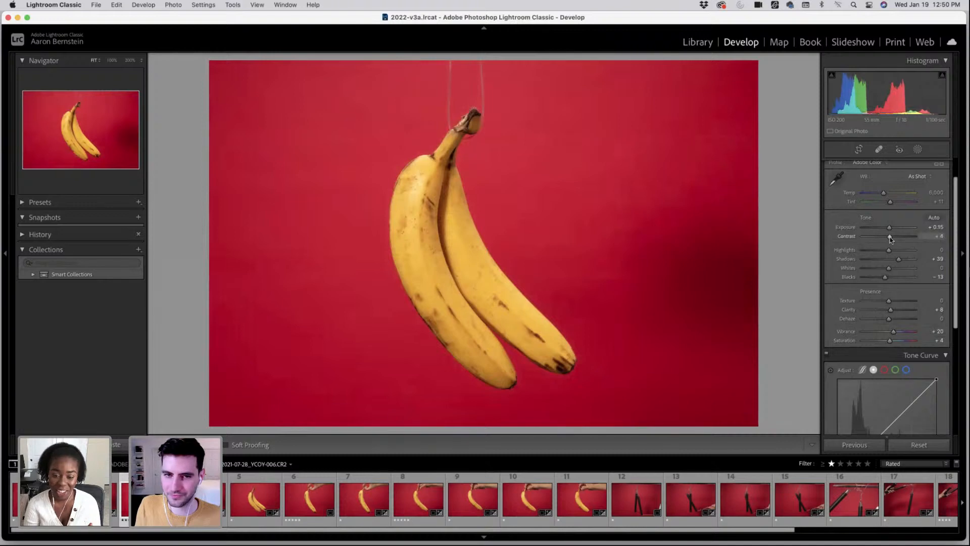
{"action": "left_click_drag", "start_coordinate": [890, 237], "coordinate": [885, 252]}
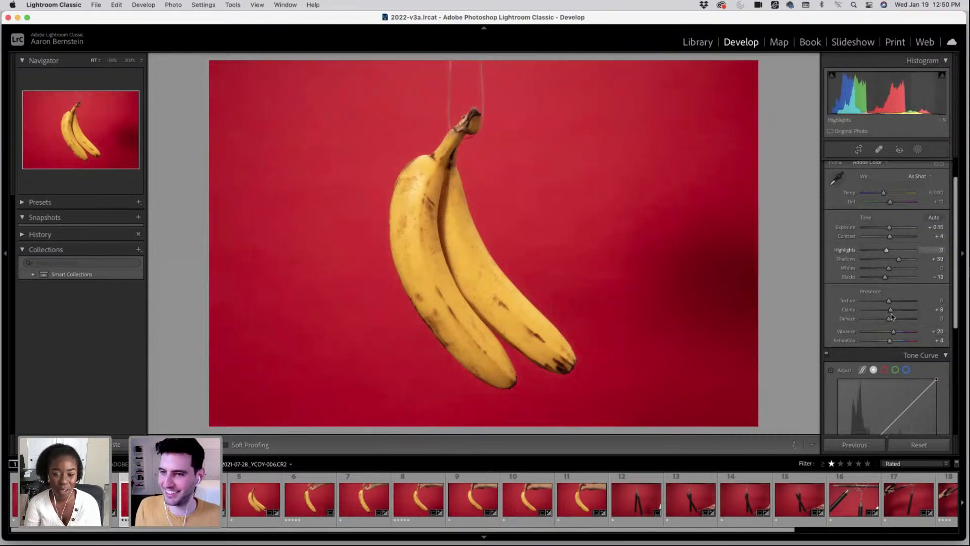
- Add two tone curve points: a midtone at input 127, output 131 and a shadow point at input 63, output 63
{"action": "scroll", "coordinate": [901, 325], "scroll_direction": "down", "scroll_amount": 1}
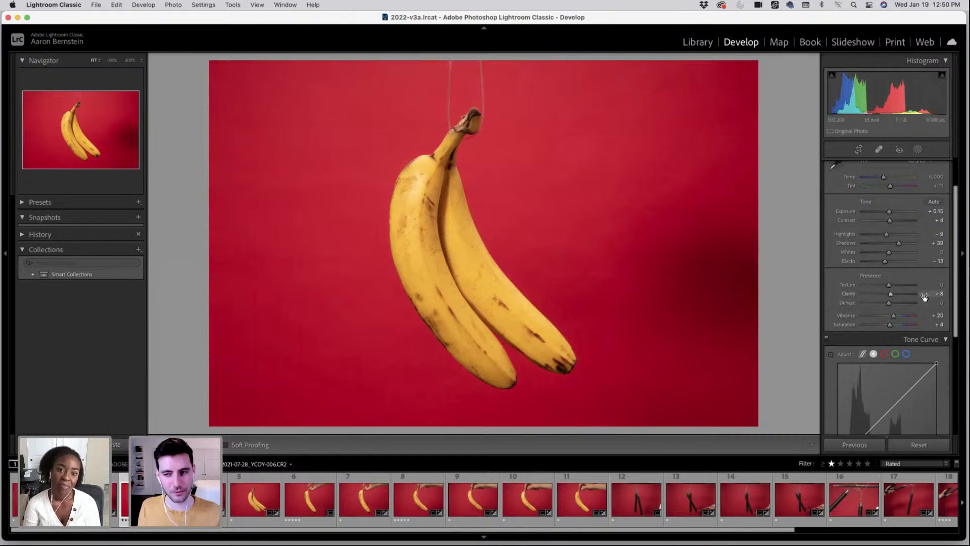
{"action": "scroll", "coordinate": [904, 323], "scroll_direction": "down", "scroll_amount": 5}
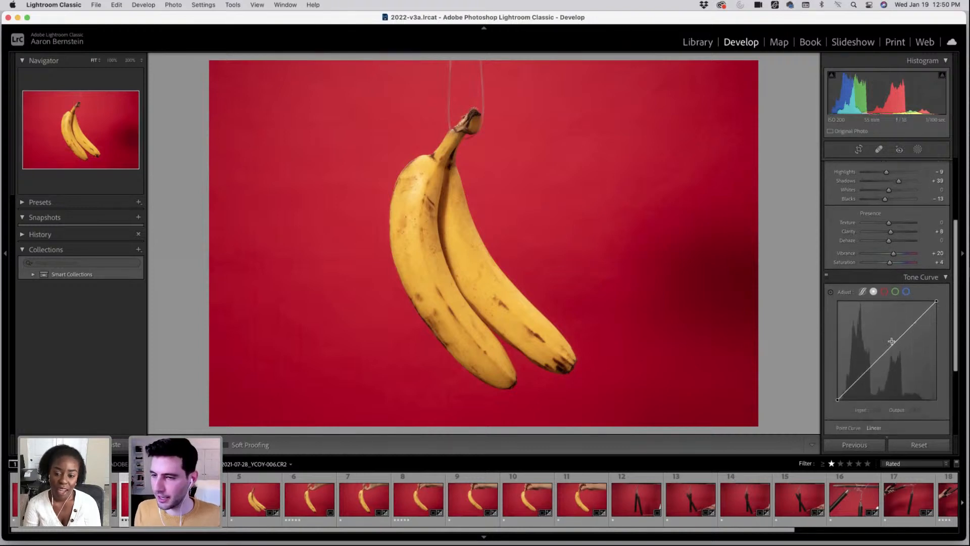
{"action": "left_click", "coordinate": [886, 350]}
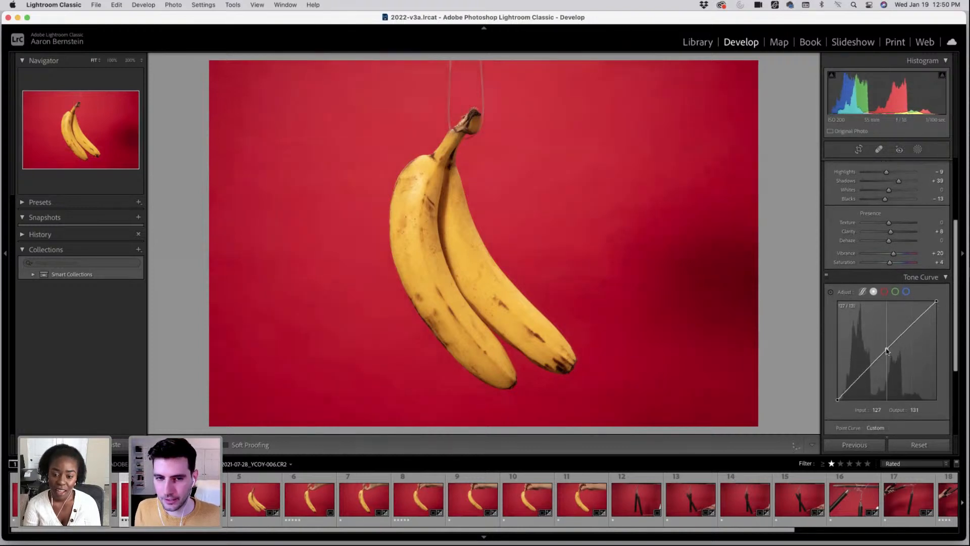
{"action": "left_click", "coordinate": [862, 378]}
{"action": "left_click_drag", "start_coordinate": [862, 377], "coordinate": [862, 375]}
- Reset Exposure to 0, and set Highlights to -6 and Shadows to +54
{"action": "scroll", "coordinate": [881, 316], "scroll_direction": "up", "scroll_amount": 1}
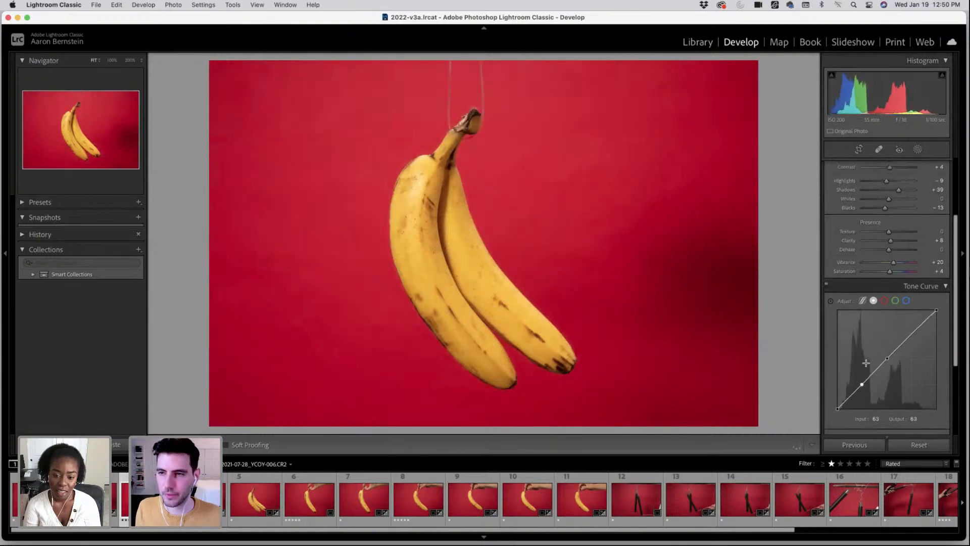
{"action": "scroll", "coordinate": [882, 319], "scroll_direction": "up", "scroll_amount": 3}
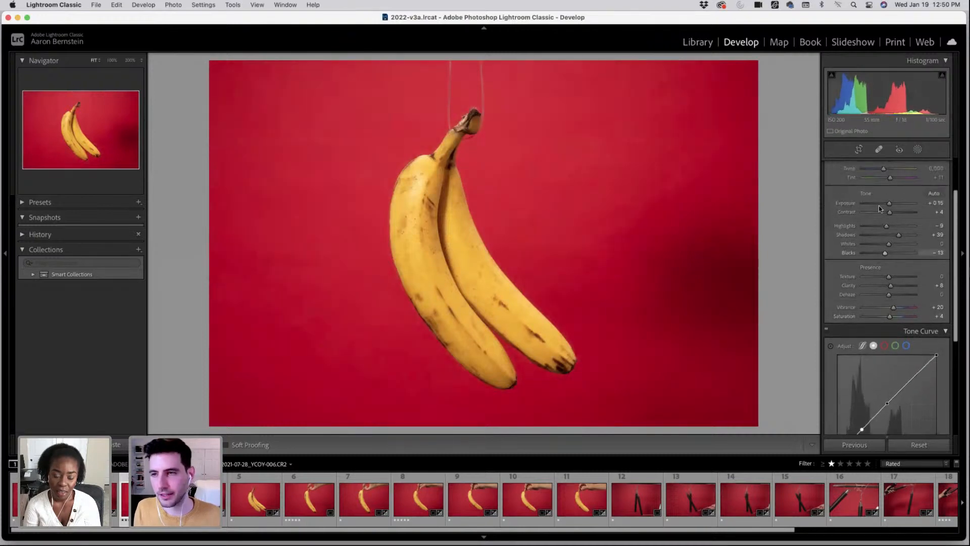
{"action": "left_click", "coordinate": [925, 203]}
{"action": "type", "text": "0"}
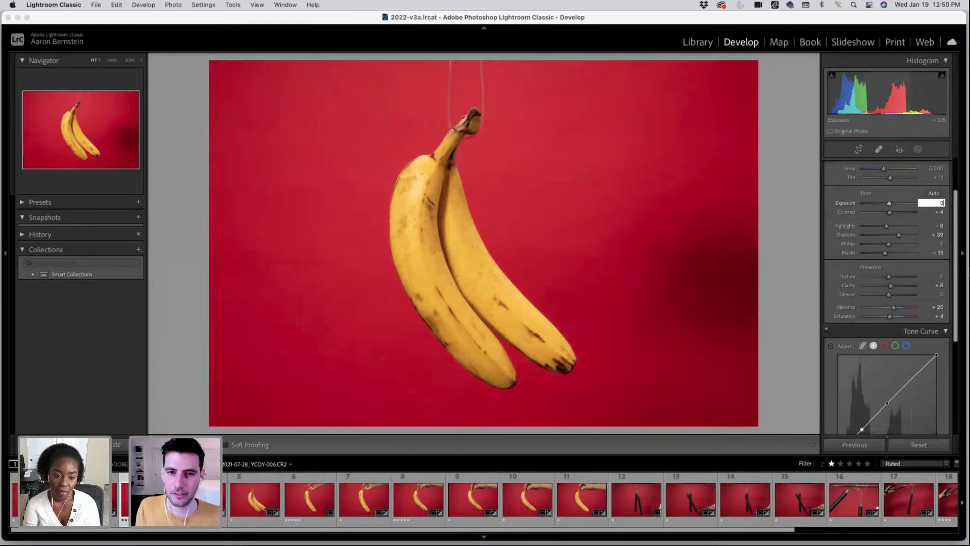
{"action": "key", "text": "Return"}
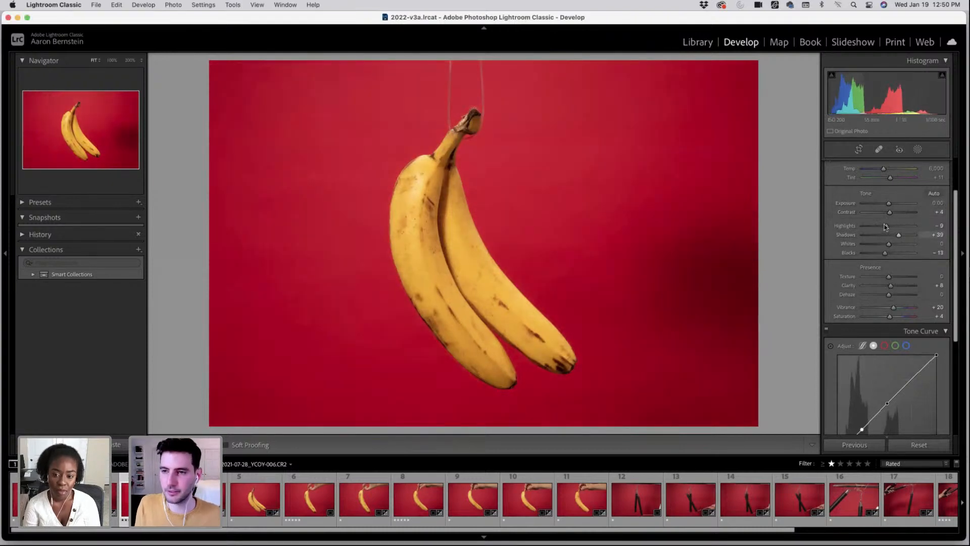
{"action": "left_click_drag", "start_coordinate": [885, 226], "coordinate": [902, 235]}
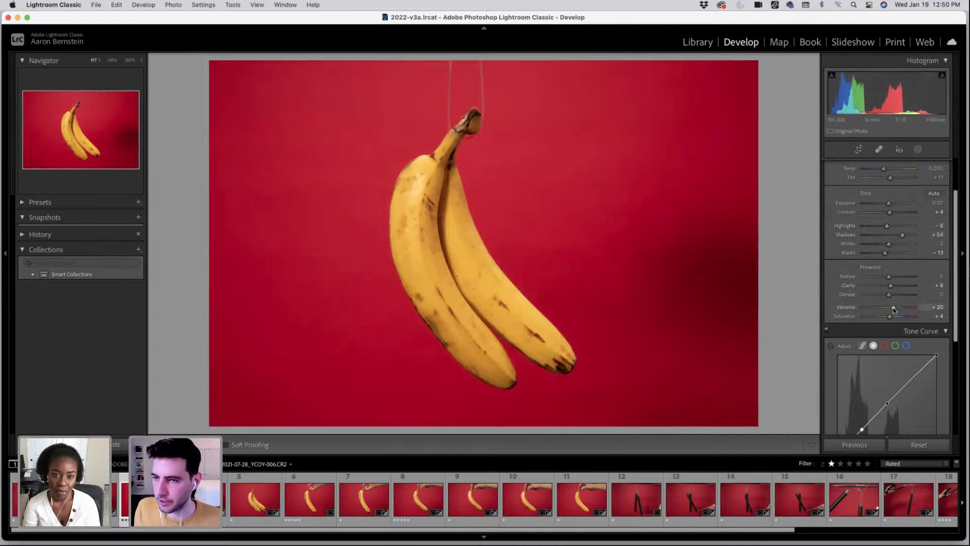
- Set the hanging-bananas photo's Vibrance to +15, Shadows to +67 and Exposure to +0.05
{"action": "left_click_drag", "start_coordinate": [893, 309], "coordinate": [892, 309]}
{"action": "left_click_drag", "start_coordinate": [902, 235], "coordinate": [906, 236]}
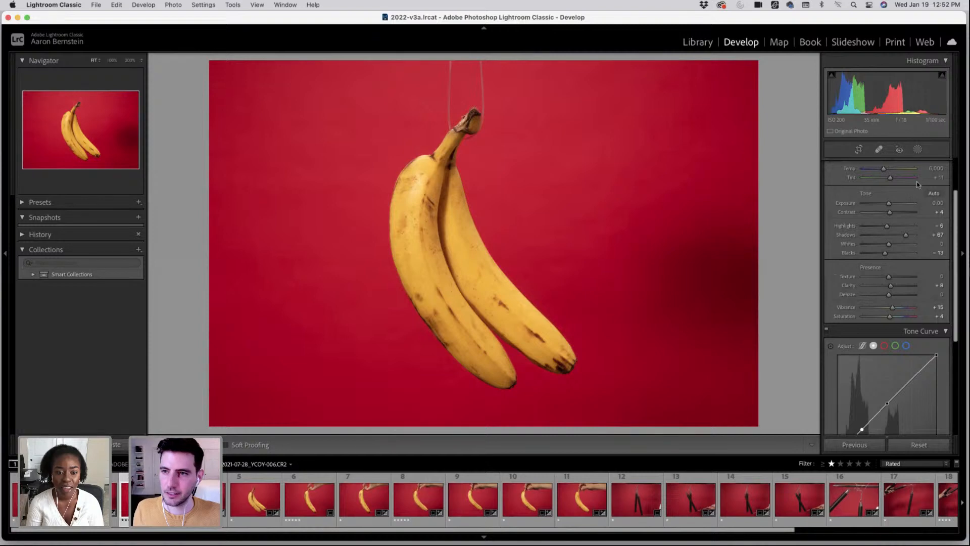
{"action": "scroll", "coordinate": [891, 197], "scroll_direction": "up", "scroll_amount": 1}
{"action": "left_click_drag", "start_coordinate": [889, 225], "coordinate": [889, 226]}
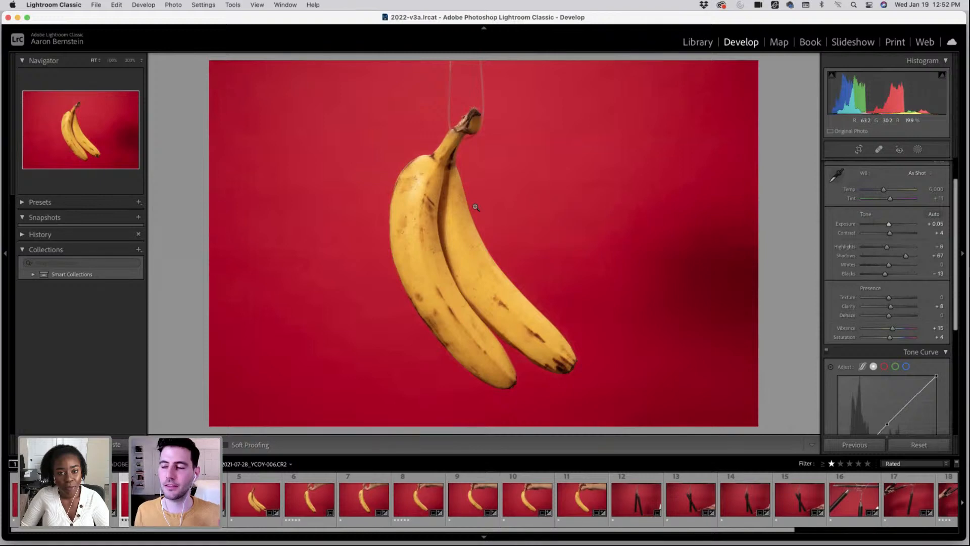
{"action": "scroll", "coordinate": [887, 222], "scroll_direction": "up", "scroll_amount": 2}
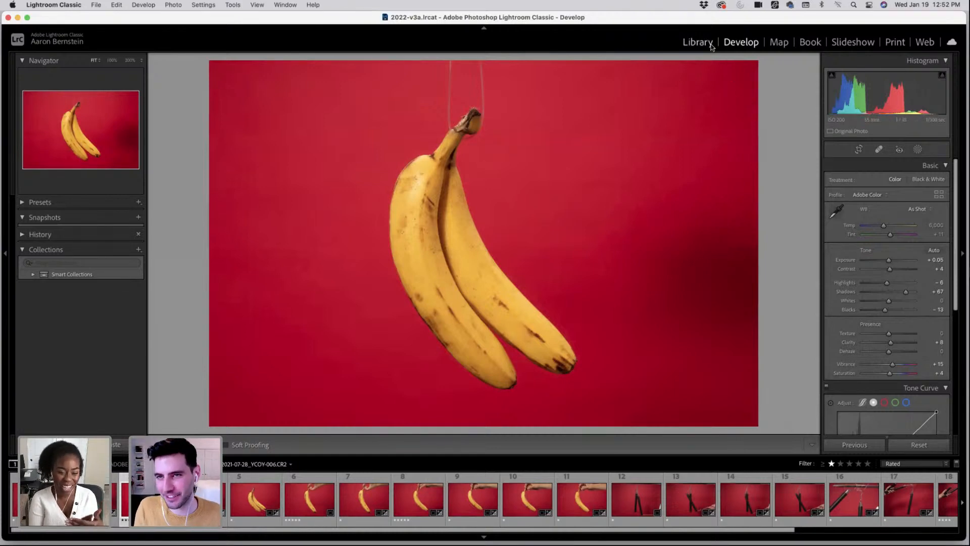
- Browse the photos rated one star and higher in Library, viewing a hand-held nunchucks frame and returning to the hanging-bananas photo
{"action": "key", "text": "e"}
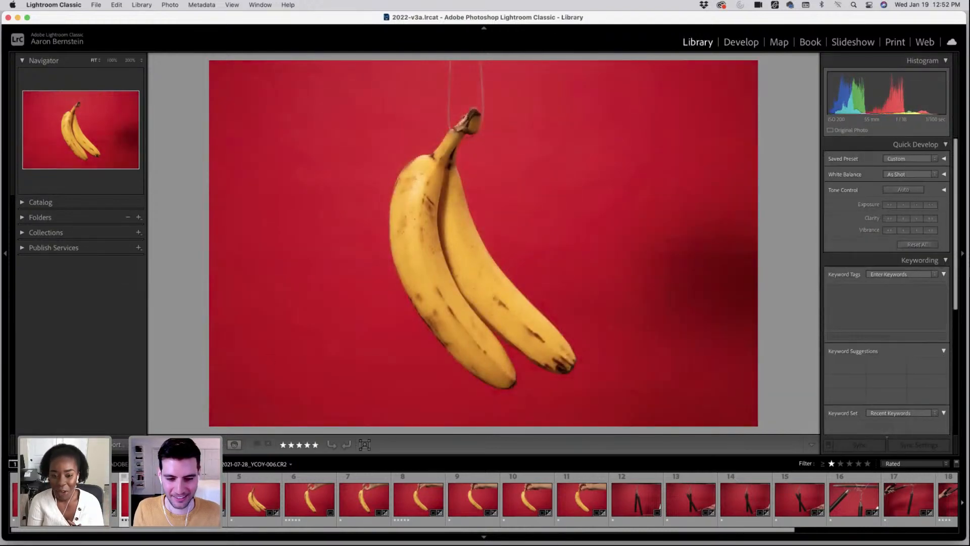
{"action": "left_click", "coordinate": [867, 463]}
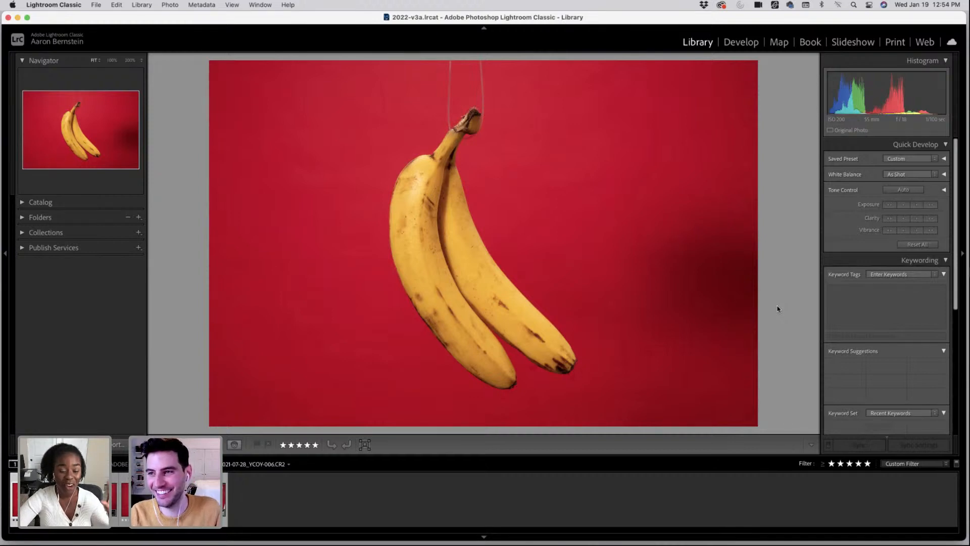
{"action": "left_click", "coordinate": [831, 463]}
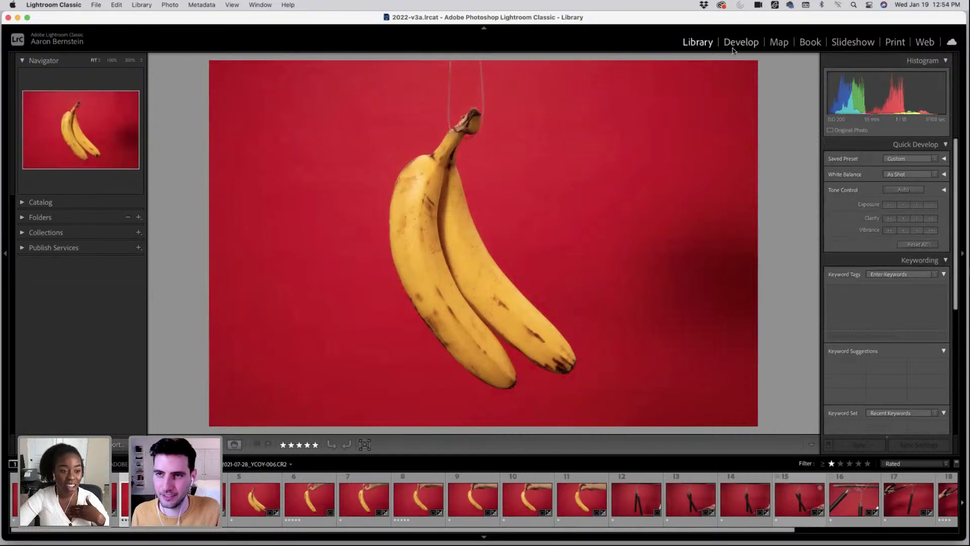
{"action": "scroll", "coordinate": [508, 500], "scroll_direction": "down", "scroll_amount": 5}
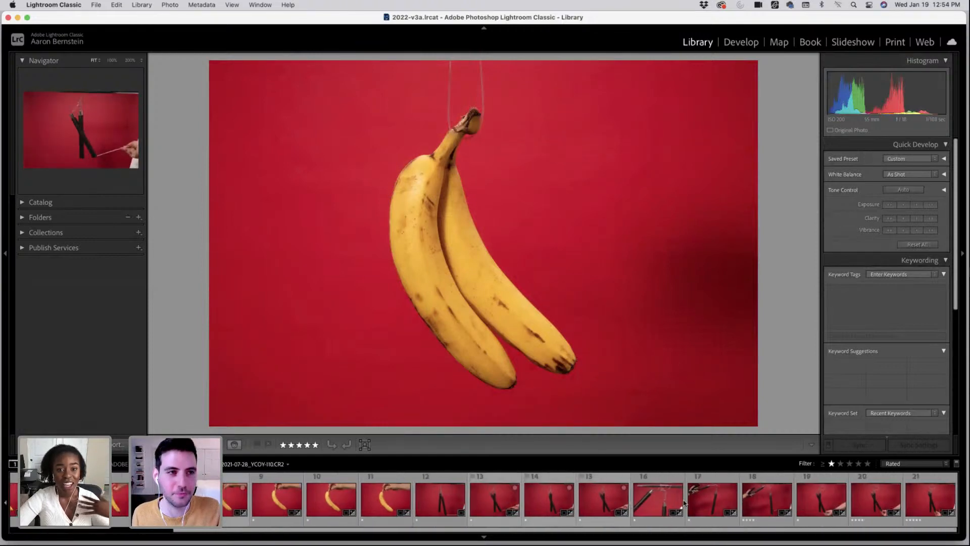
{"action": "left_click", "coordinate": [730, 504]}
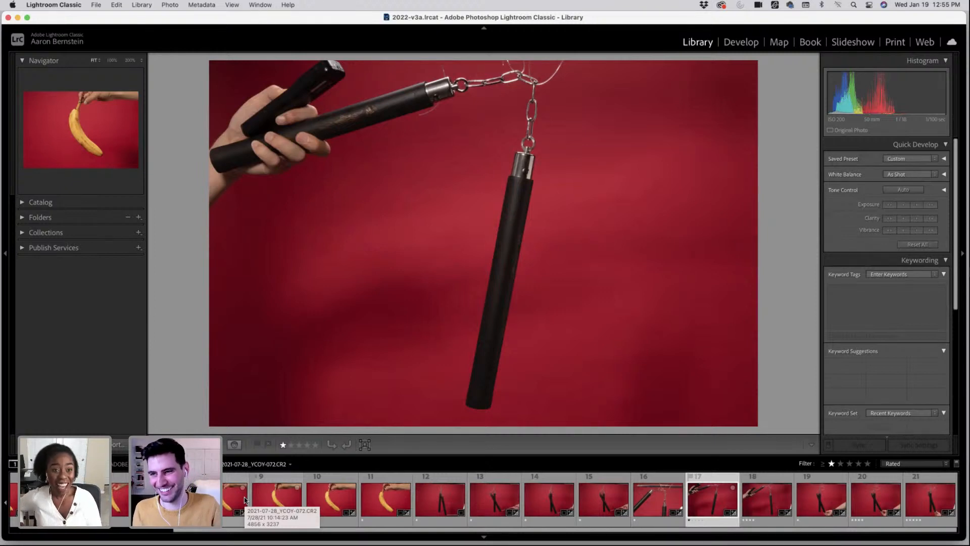
{"action": "scroll", "coordinate": [244, 499], "scroll_direction": "up", "scroll_amount": 3}
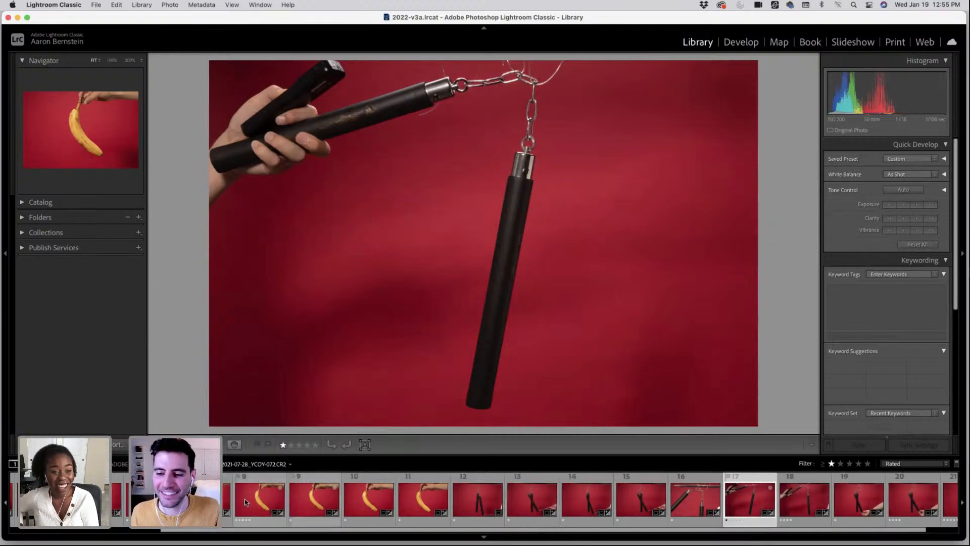
{"action": "left_click", "coordinate": [152, 499]}
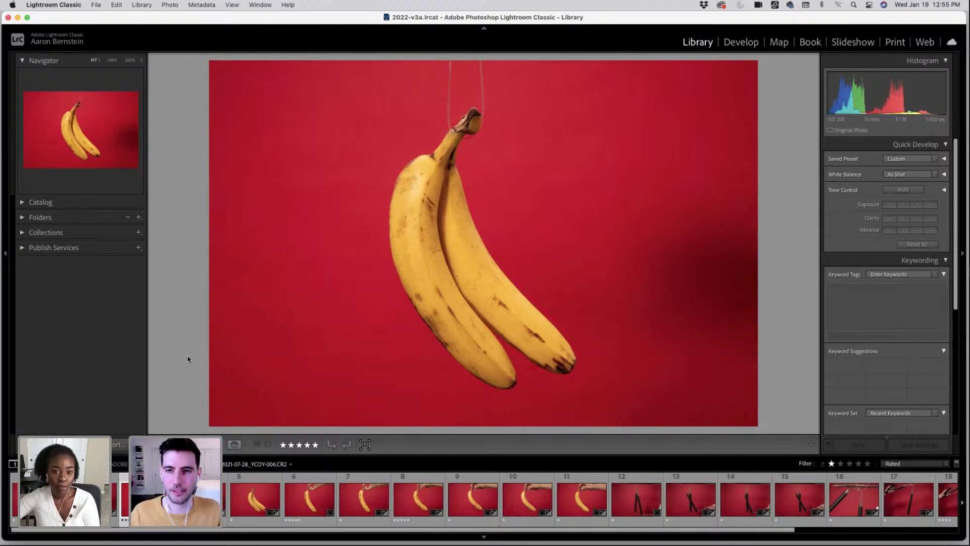
- Examine the hanging-bananas photo's crop in Develop, closing the crop tool without changing it
{"action": "left_click", "coordinate": [741, 41]}
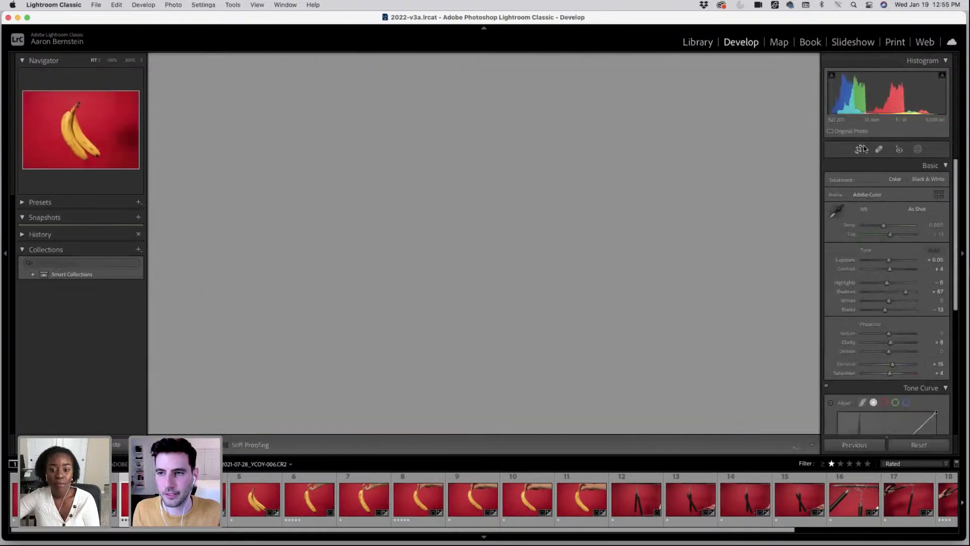
{"action": "left_click", "coordinate": [861, 149]}
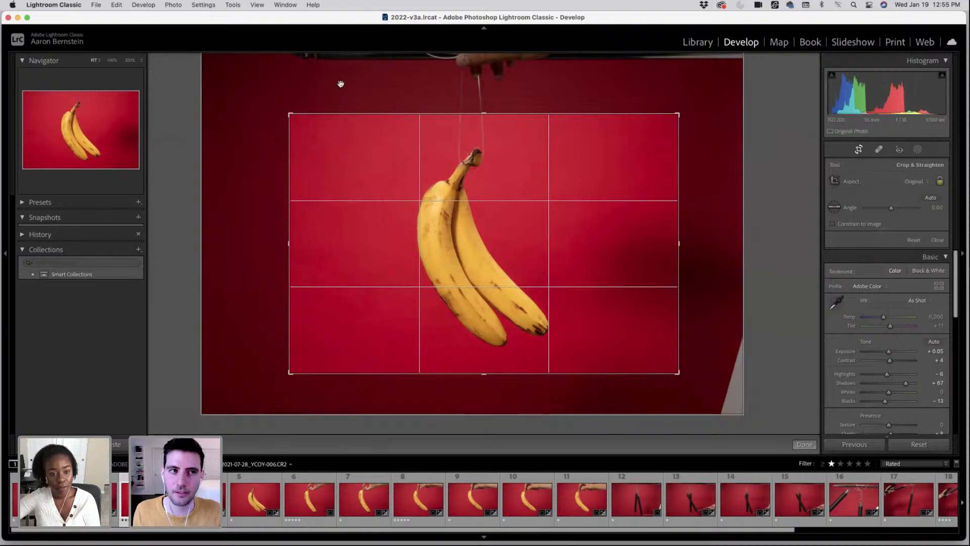
{"action": "double_click", "coordinate": [485, 186]}
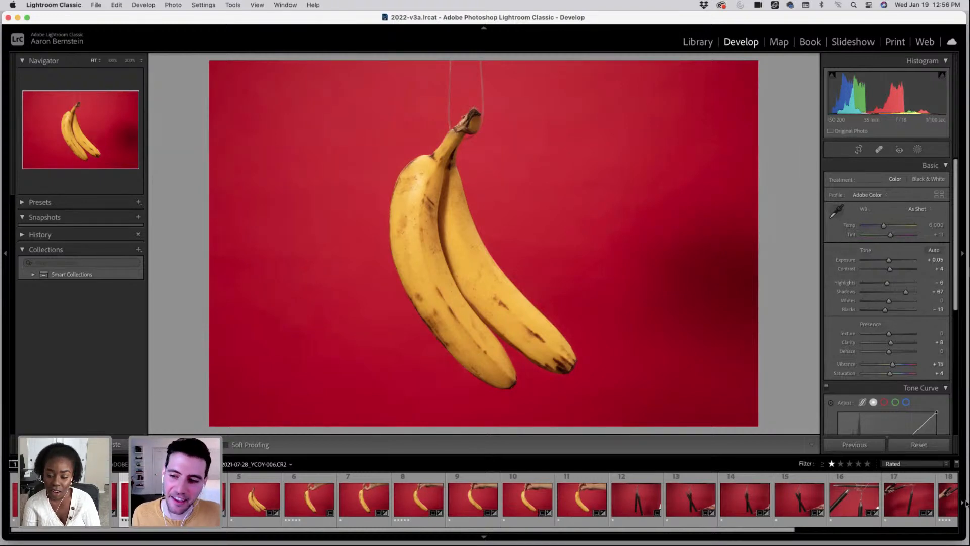
- Filter the filmstrip to five-star photos and review the banana picks in Library, ending on the hanging-bananas photo
{"action": "left_click", "coordinate": [868, 464]}
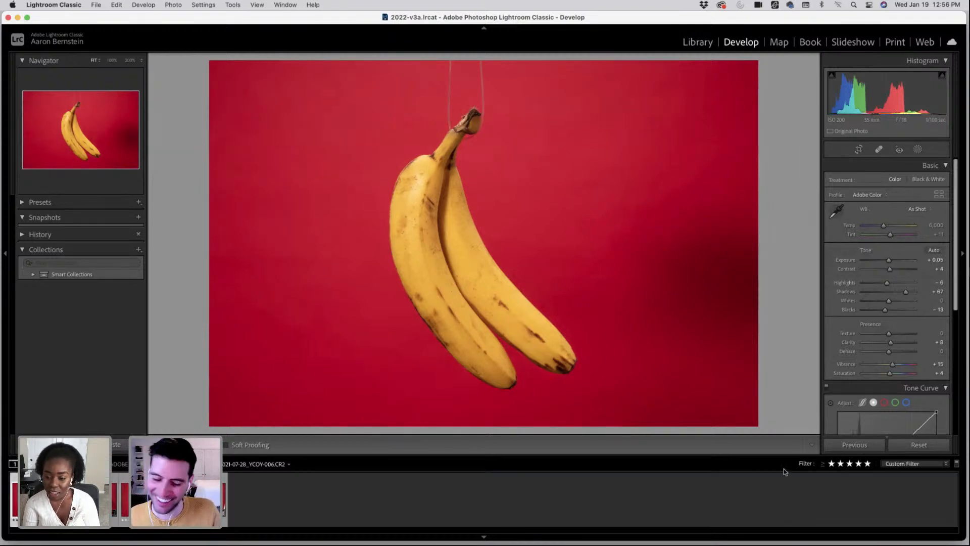
{"action": "left_click", "coordinate": [703, 43]}
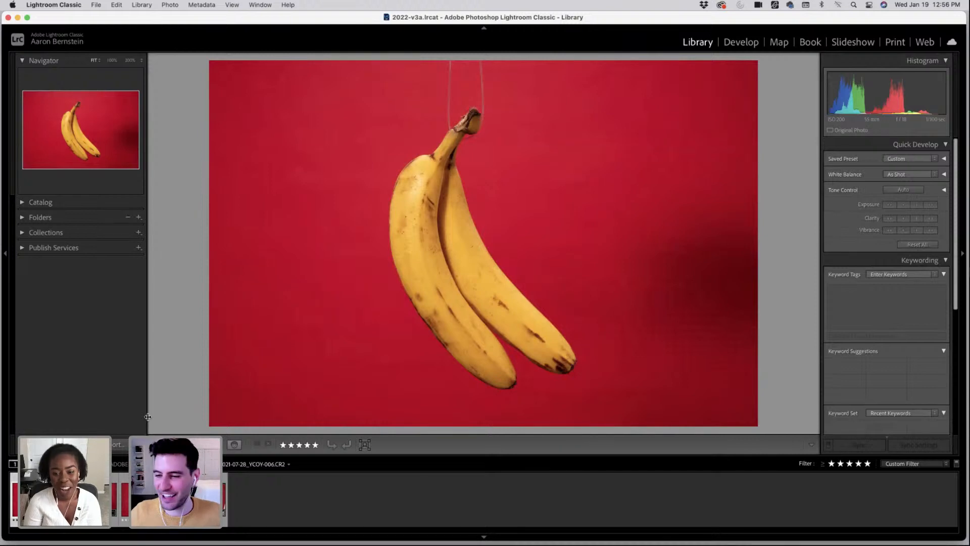
{"action": "key", "text": "Right"}
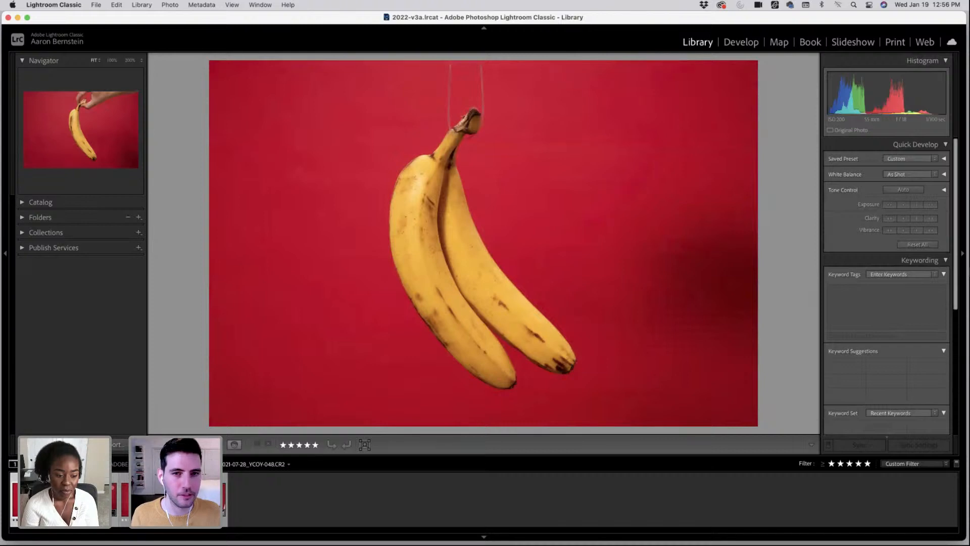
{"action": "left_click", "coordinate": [91, 500]}
{"action": "key", "text": "Right"}
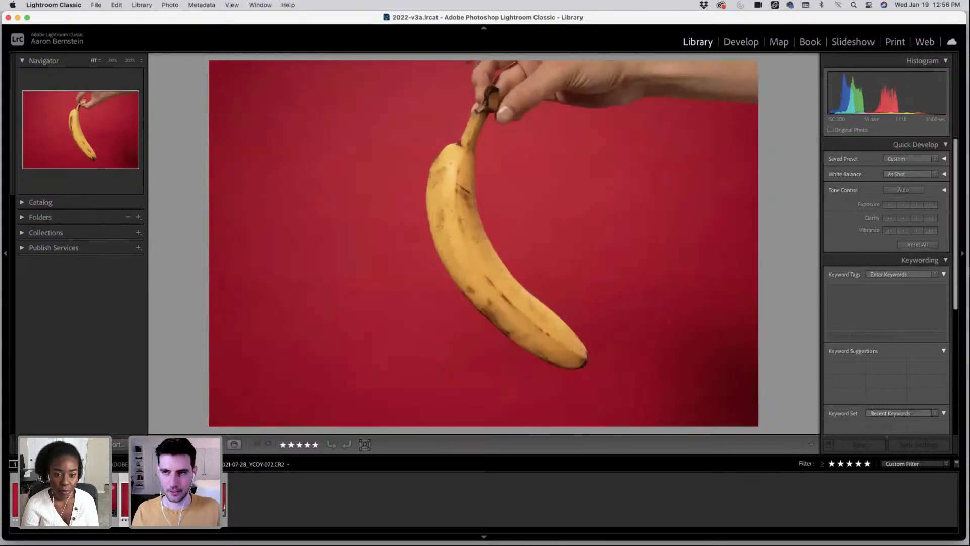
{"action": "left_click", "coordinate": [200, 499]}
{"action": "left_click", "coordinate": [38, 500]}
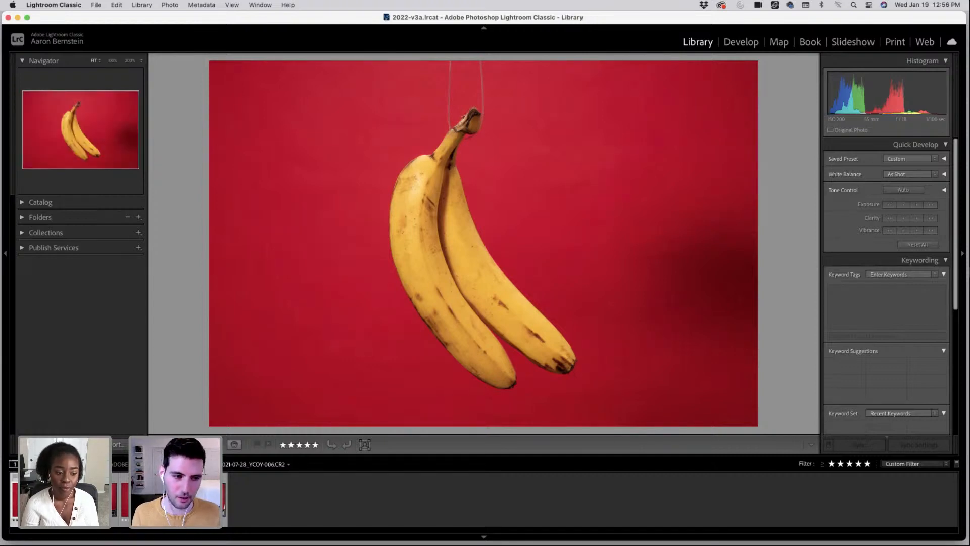
- Copy the hanging-bananas photo's develop settings with Basic, Tone Curve and Calibration included and Crop excluded
{"action": "right_click", "coordinate": [36, 500]}
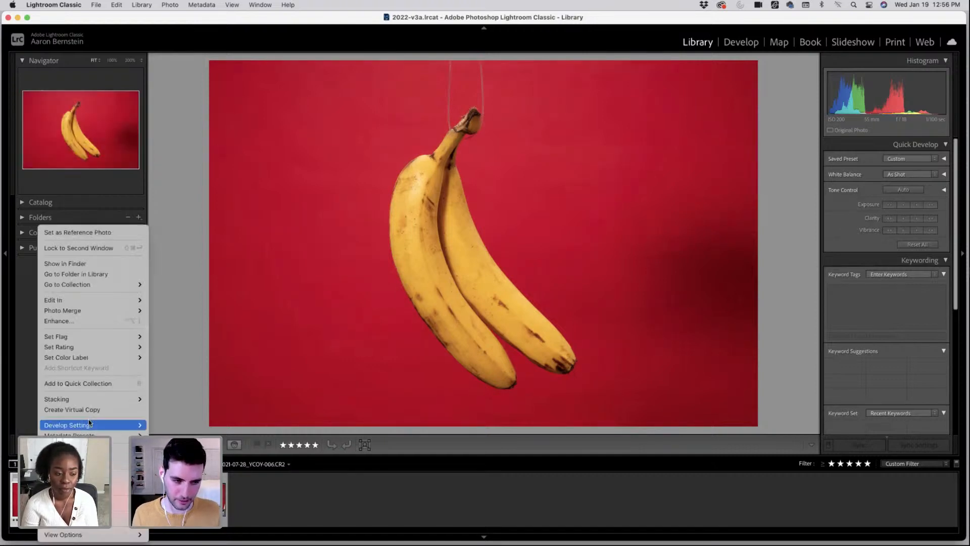
{"action": "mouse_move", "coordinate": [91, 424]}
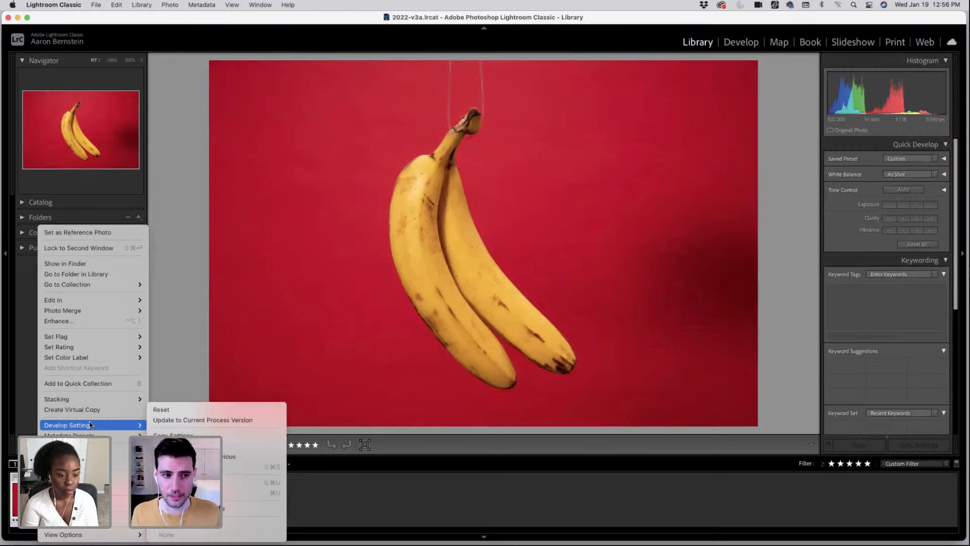
{"action": "left_click", "coordinate": [258, 435]}
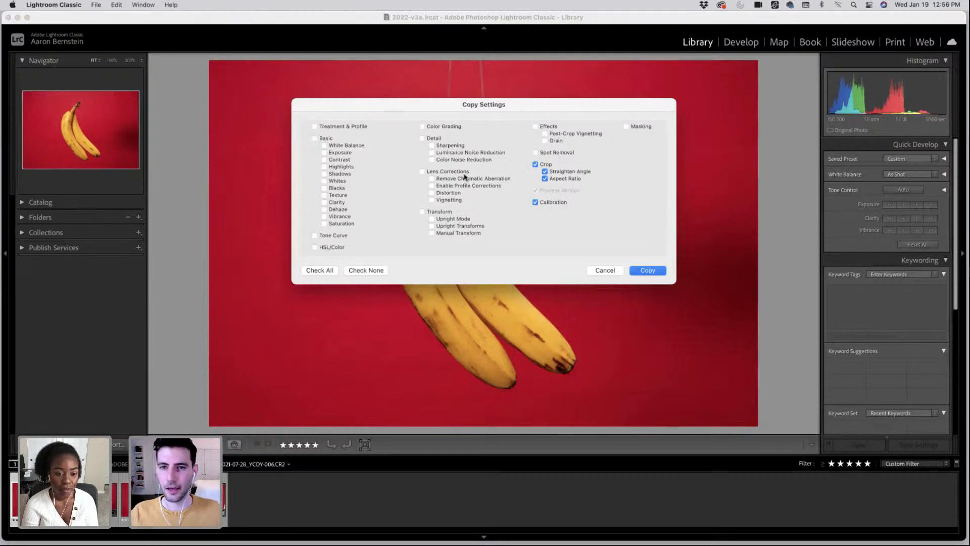
{"action": "left_click", "coordinate": [535, 164]}
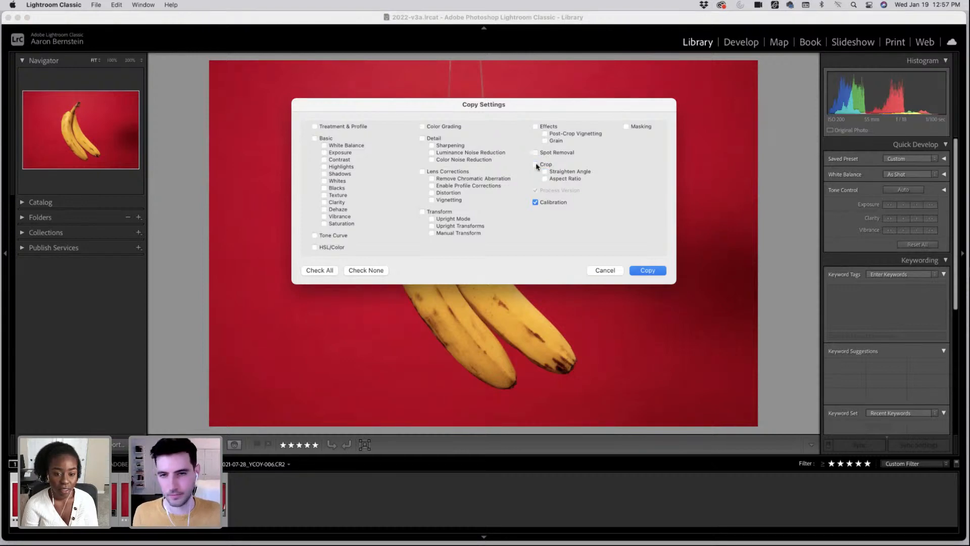
{"action": "left_click", "coordinate": [315, 139]}
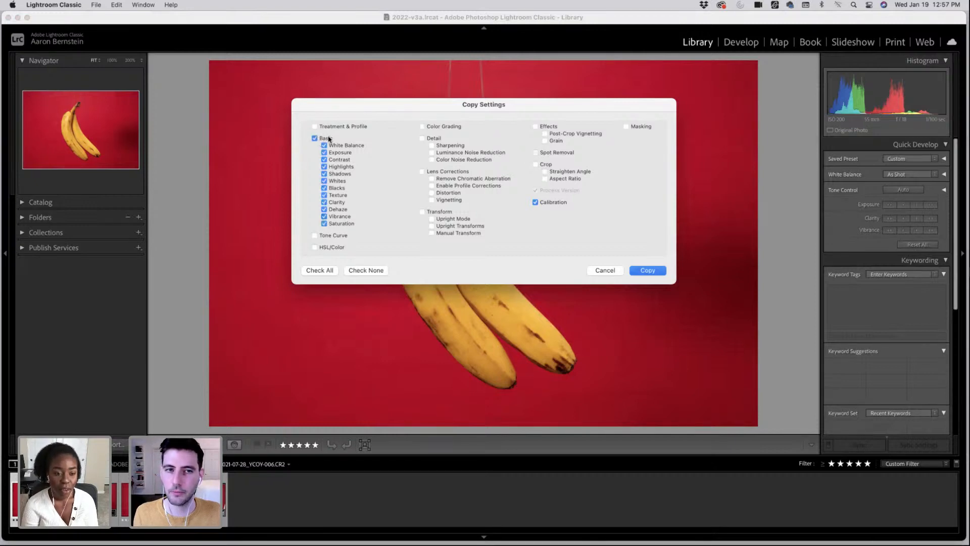
{"action": "left_click", "coordinate": [315, 235]}
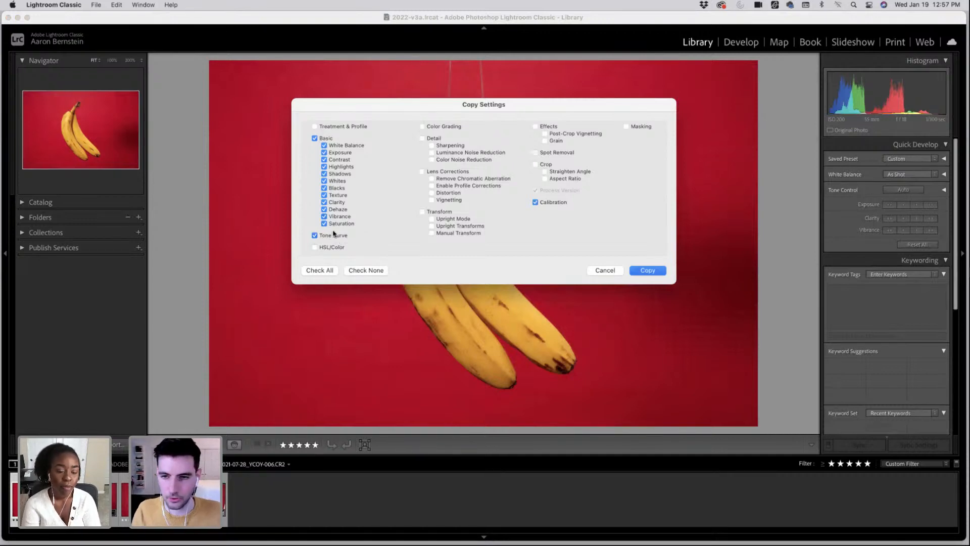
{"action": "left_click", "coordinate": [647, 271]}
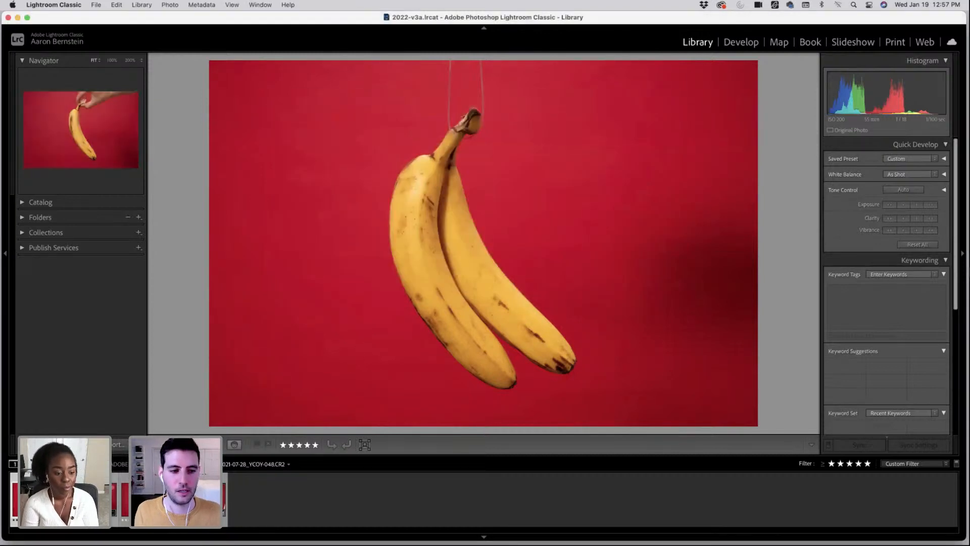
- Paste the copied settings onto the two hand-held banana photos and compare all three banana photos in Survey view
{"action": "left_click", "coordinate": [91, 499]}
{"action": "left_click", "coordinate": [200, 500], "text": "shift"}
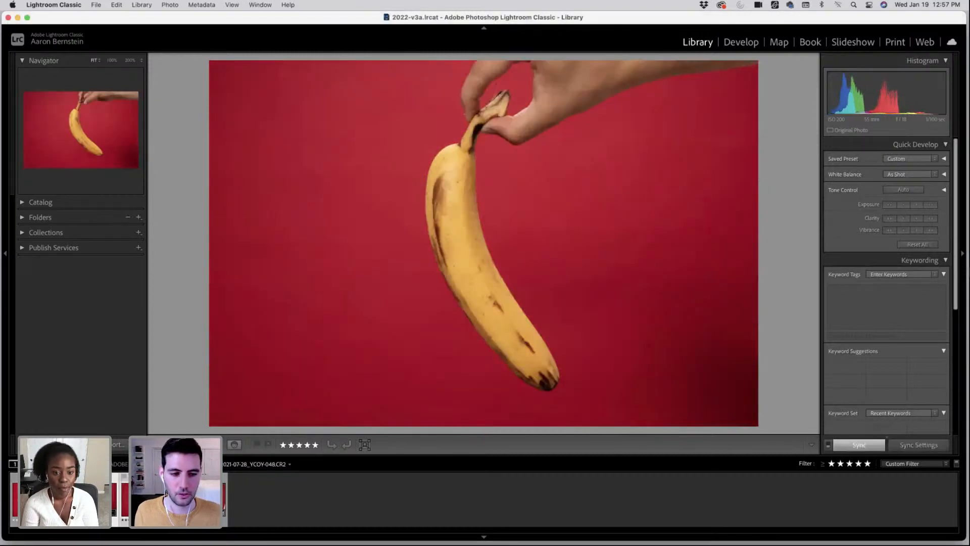
{"action": "right_click", "coordinate": [151, 498]}
{"action": "mouse_move", "coordinate": [182, 425]}
{"action": "left_click", "coordinate": [297, 461]}
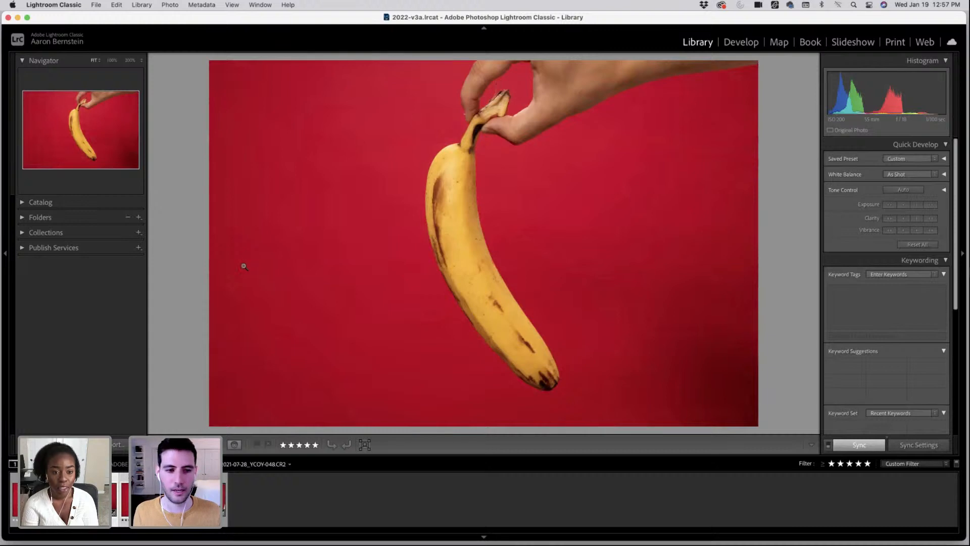
{"action": "left_click", "coordinate": [38, 500]}
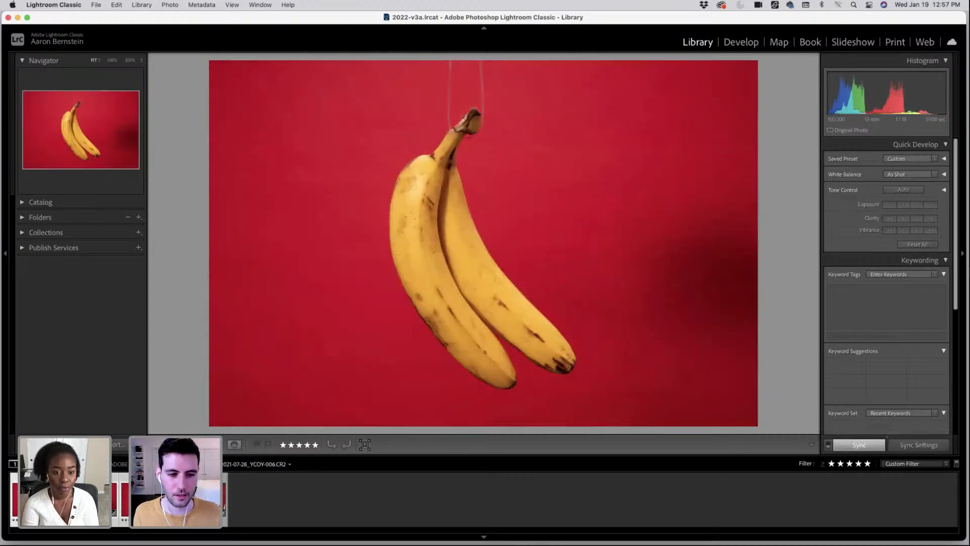
{"action": "key", "text": "n"}
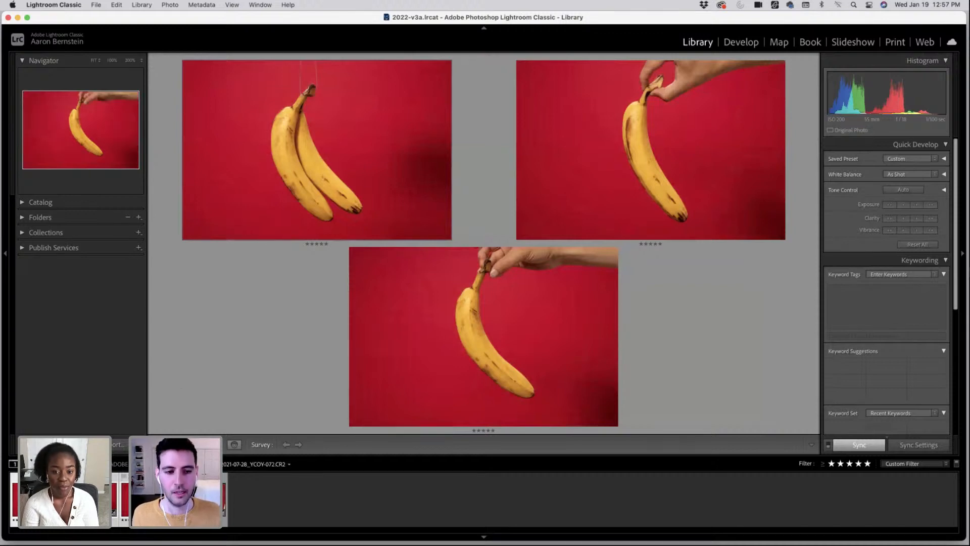
- Filter to four stars and higher and compare the three nunchucks photos in Survey view, ending on the five-star frame
{"action": "left_click", "coordinate": [208, 500]}
{"action": "left_click", "coordinate": [860, 464]}
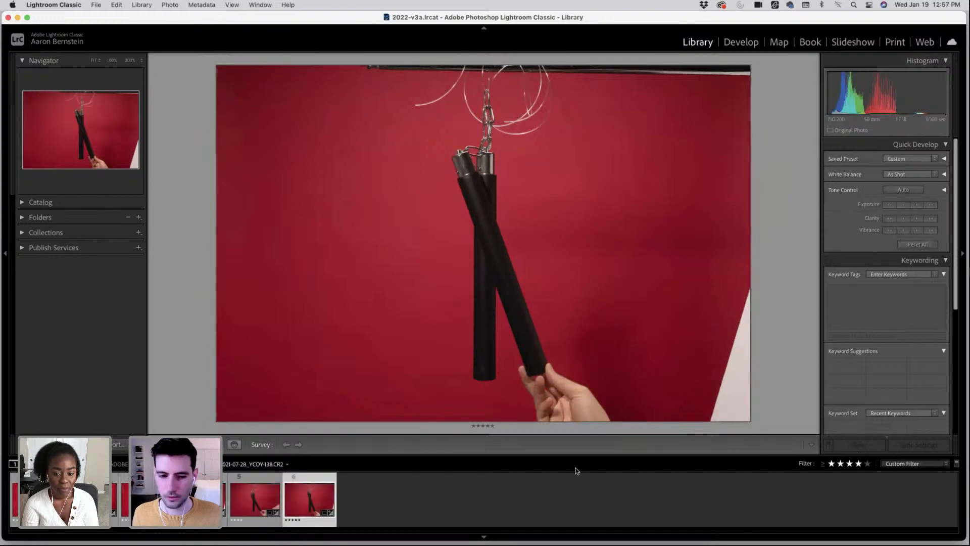
{"action": "left_click", "coordinate": [304, 501]}
{"action": "left_click", "coordinate": [303, 501], "text": "shift"}
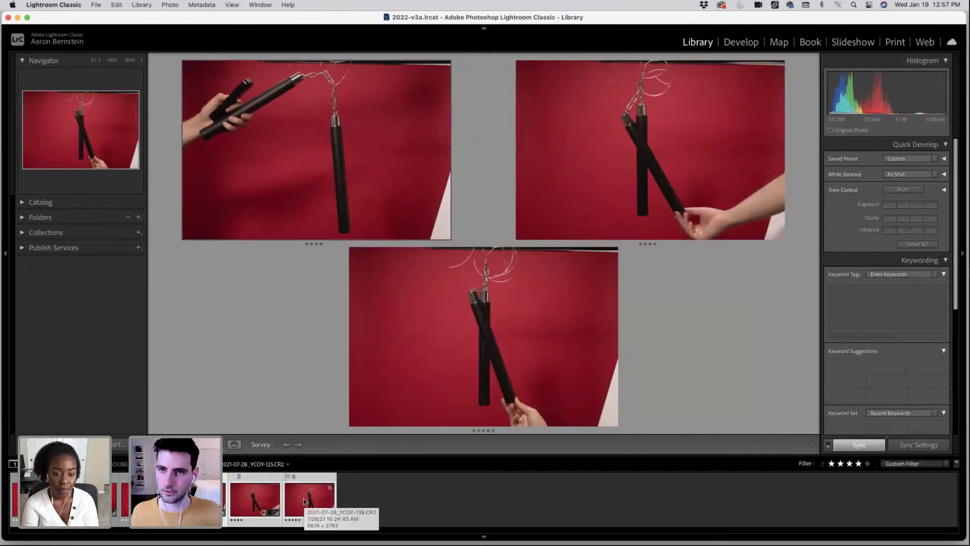
{"action": "left_click", "coordinate": [303, 501]}
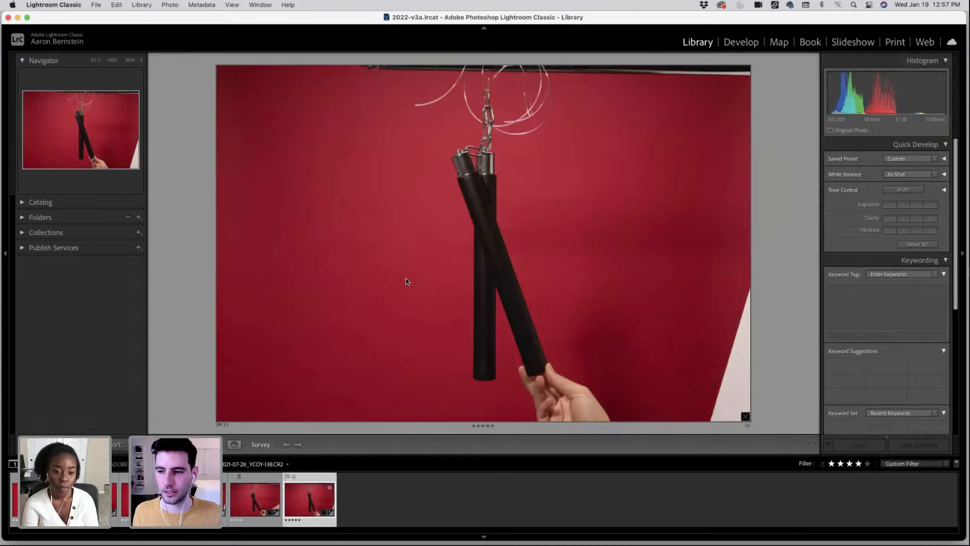
- Filter to one star and higher and view the two nunchucks frames just before the five-star one
{"action": "left_click", "coordinate": [832, 464]}
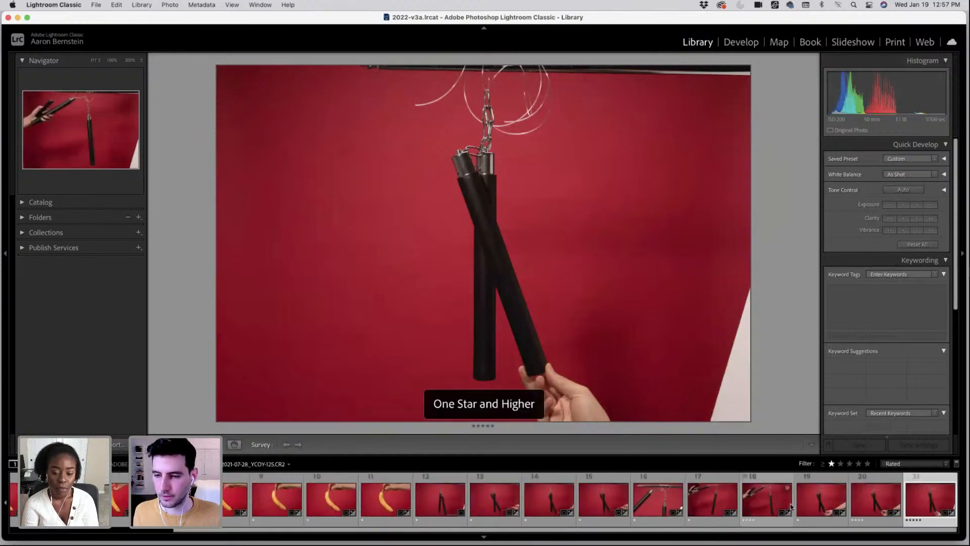
{"action": "left_click", "coordinate": [853, 507]}
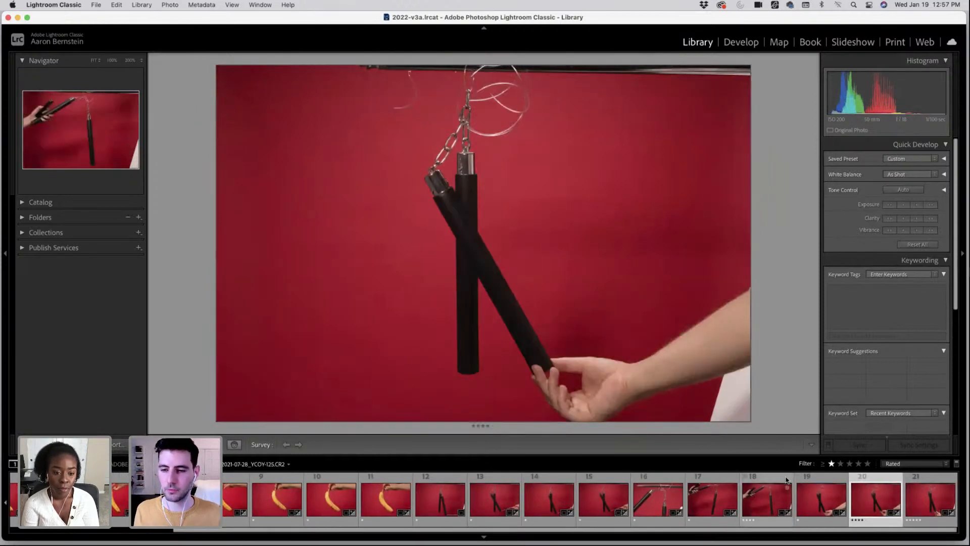
{"action": "left_click", "coordinate": [809, 515]}
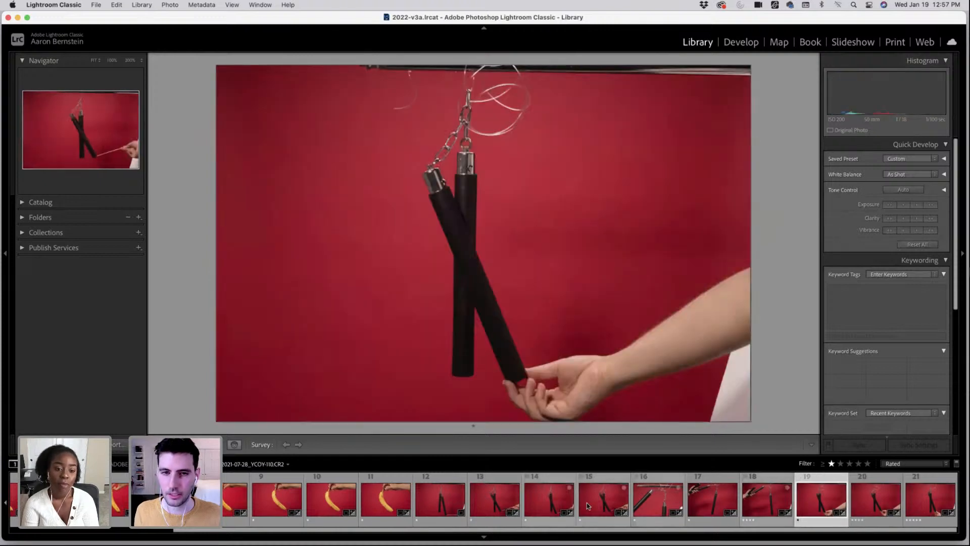
- View the stick-held nunchucks frame, switch to Loupe view and view the five-star nunchucks frame
{"action": "left_click", "coordinate": [587, 502]}
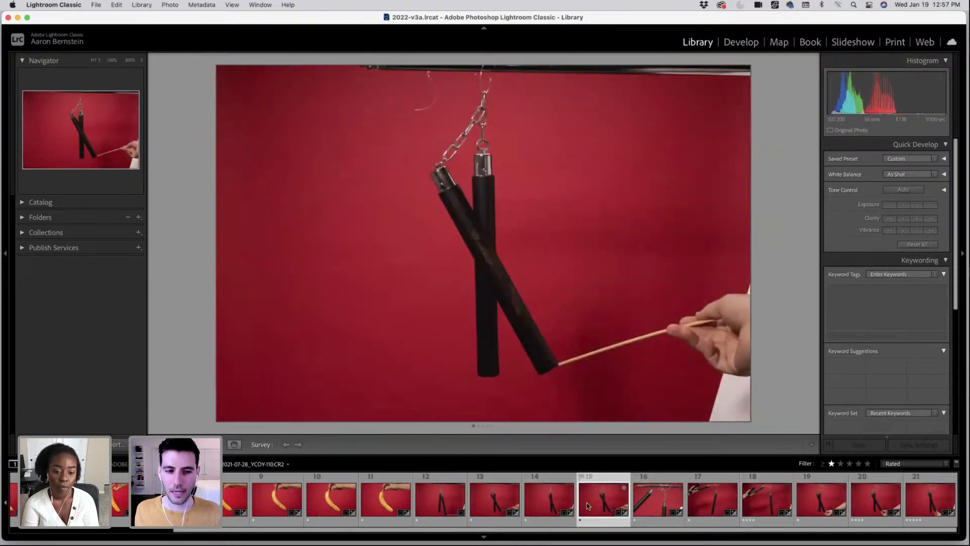
{"action": "key", "text": "e"}
{"action": "left_click", "coordinate": [926, 495]}
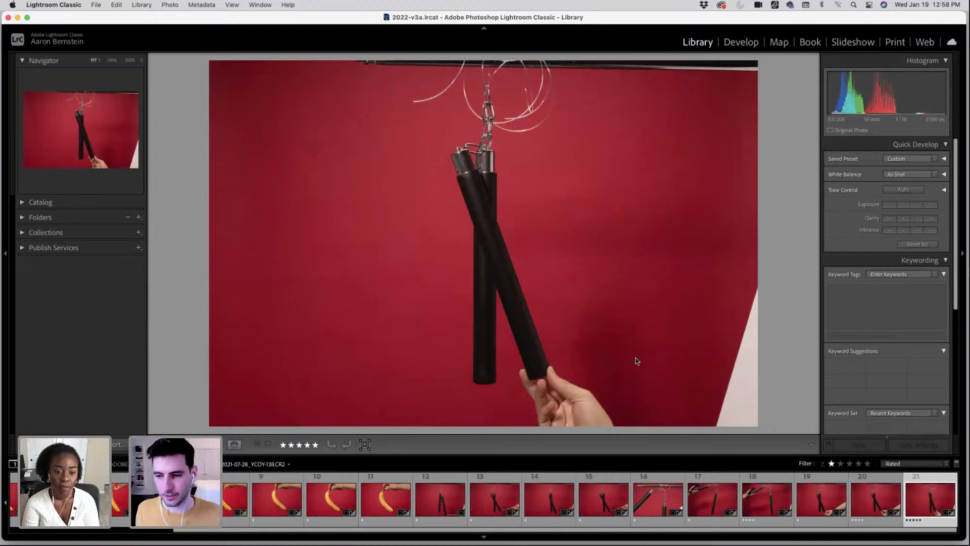
- Filter to four stars and higher and compare the last two nunchucks frames in Loupe view
{"action": "left_click", "coordinate": [858, 463]}
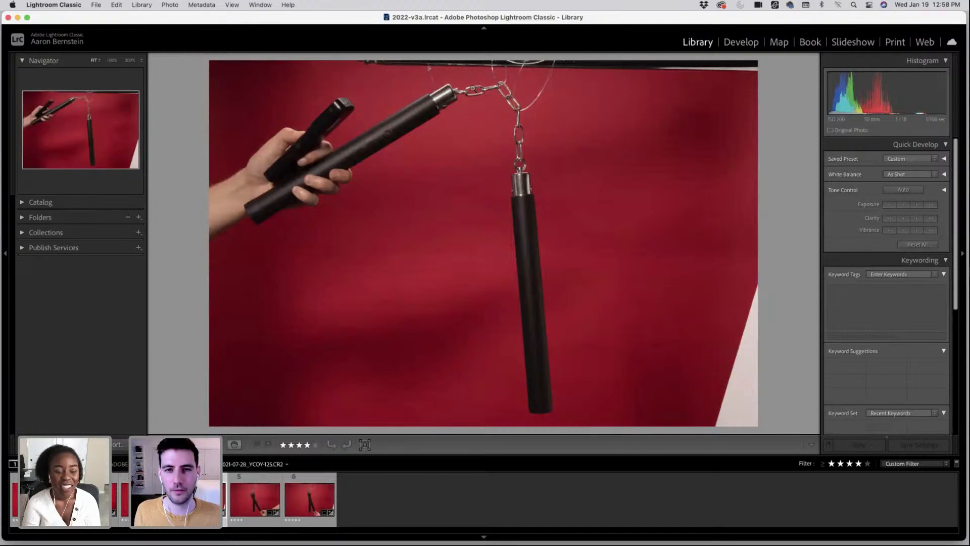
{"action": "left_click", "coordinate": [281, 504]}
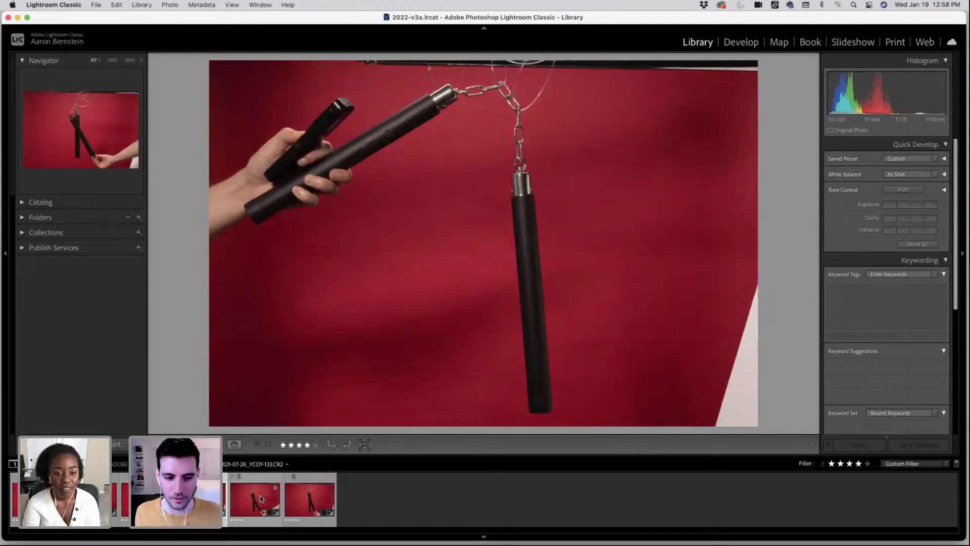
{"action": "left_click", "coordinate": [292, 505]}
{"action": "left_click", "coordinate": [277, 504]}
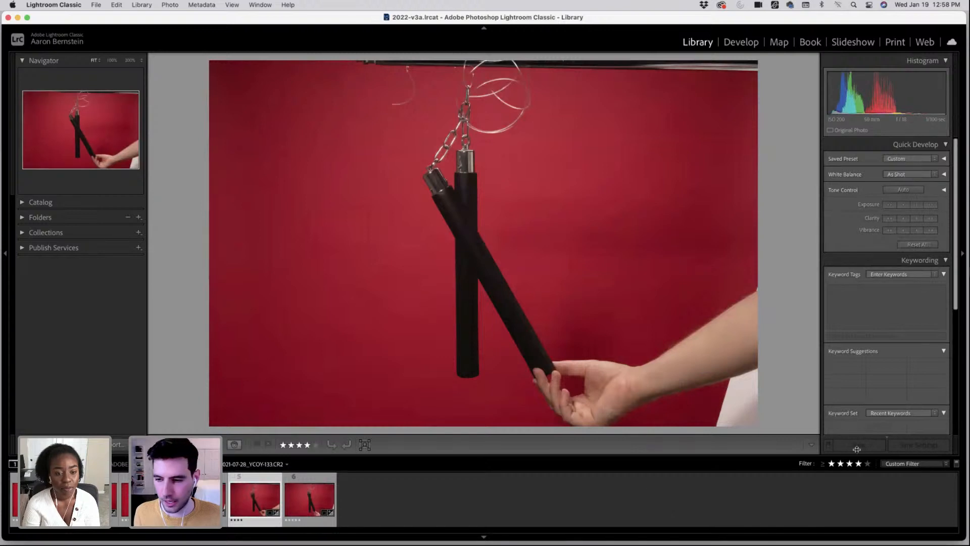
- Filter to one star and higher and view the first four-star nunchucks frame against the five-star one
{"action": "left_click", "coordinate": [831, 464]}
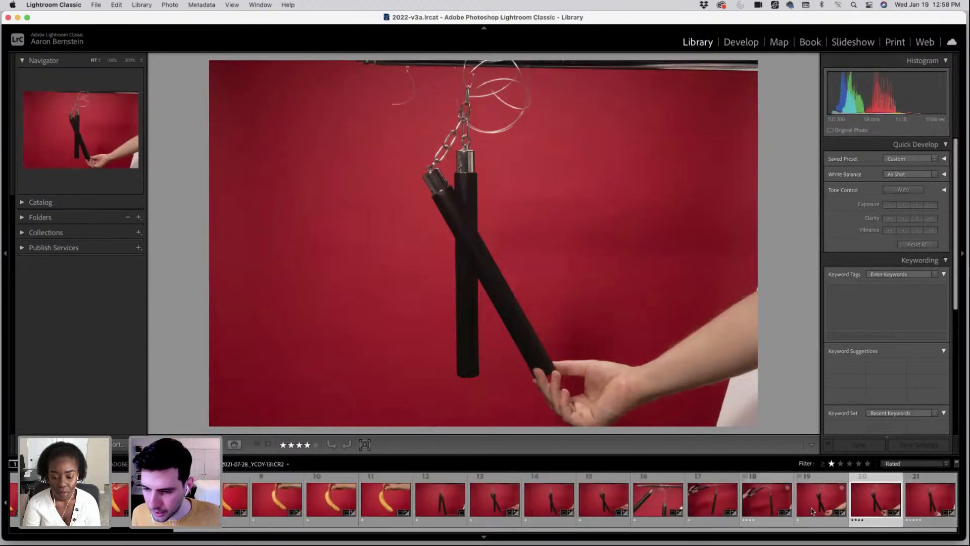
{"action": "left_click", "coordinate": [750, 505]}
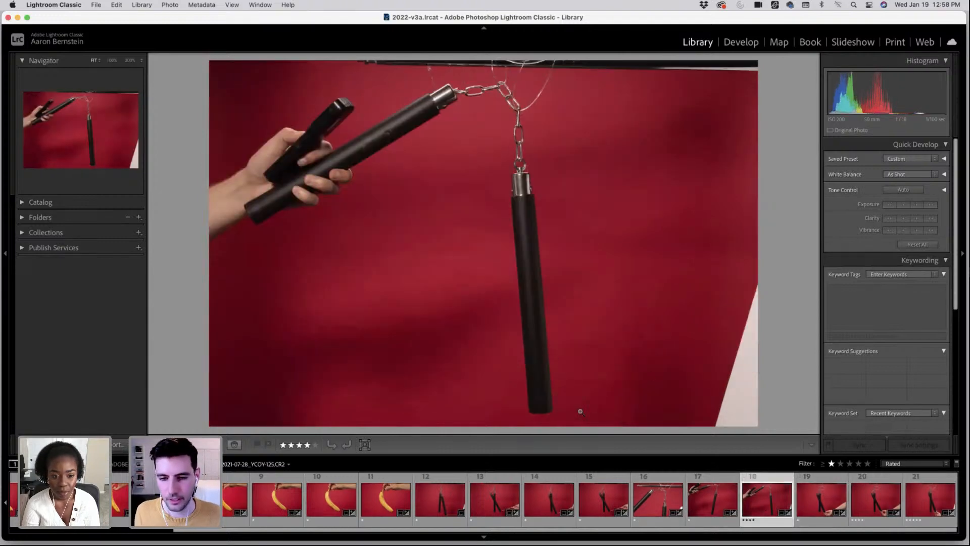
{"action": "left_click", "coordinate": [928, 503]}
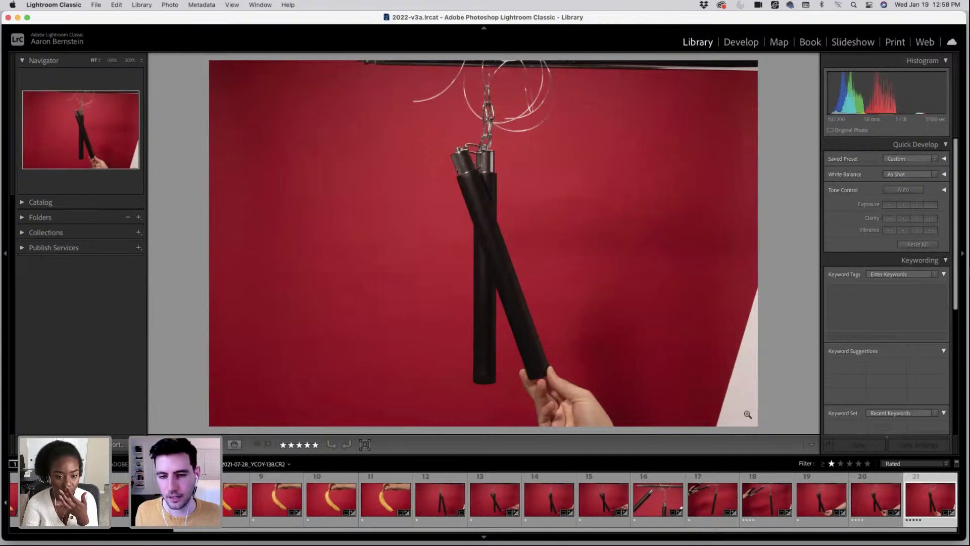
- Restore the filter to four stars and higher and return to the four-star crossed nunchucks frame, comparing it with the five-star one
{"action": "left_click", "coordinate": [858, 464]}
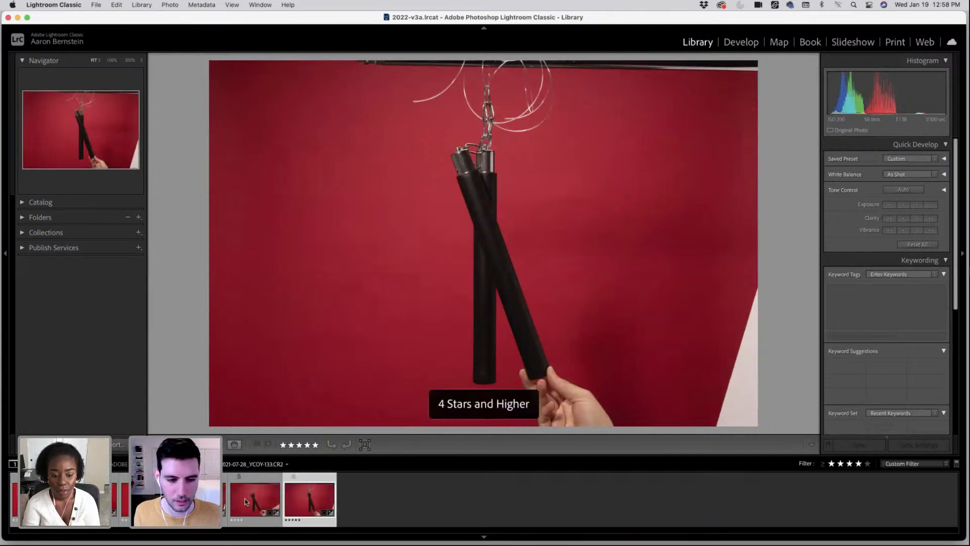
{"action": "left_click", "coordinate": [275, 502]}
{"action": "left_click", "coordinate": [294, 508]}
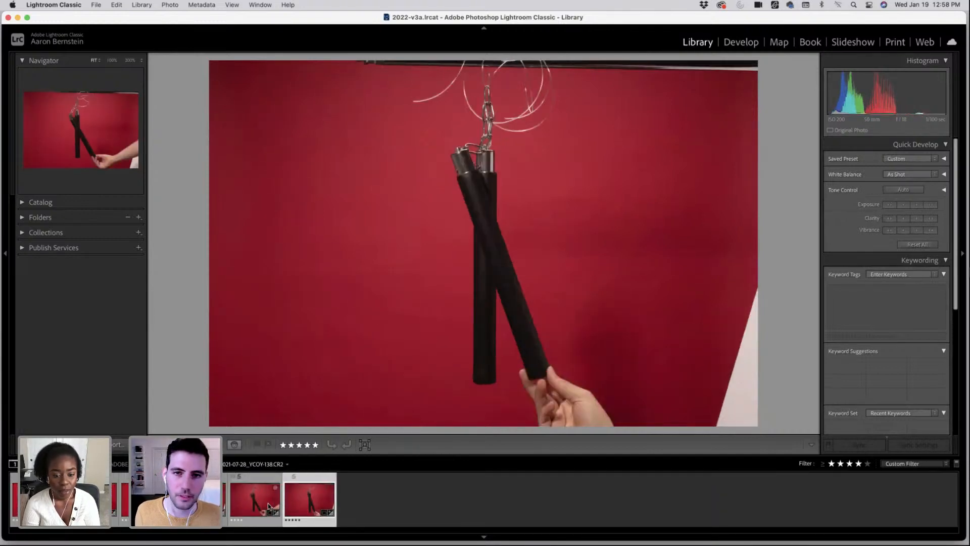
{"action": "left_click", "coordinate": [271, 507]}
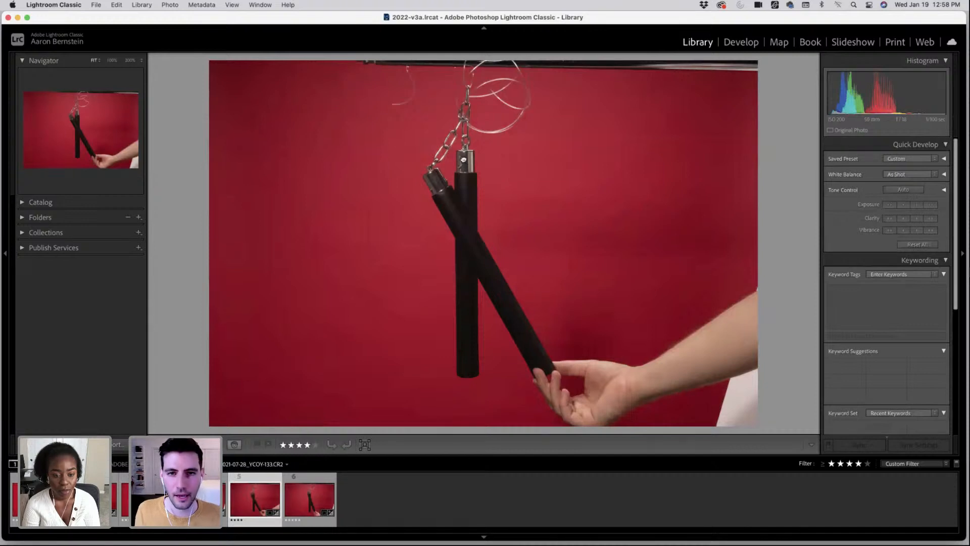
- Compare the metal caps and chain of the two crossed nunchucks frames at 200% magnification
{"action": "left_click", "coordinate": [463, 159]}
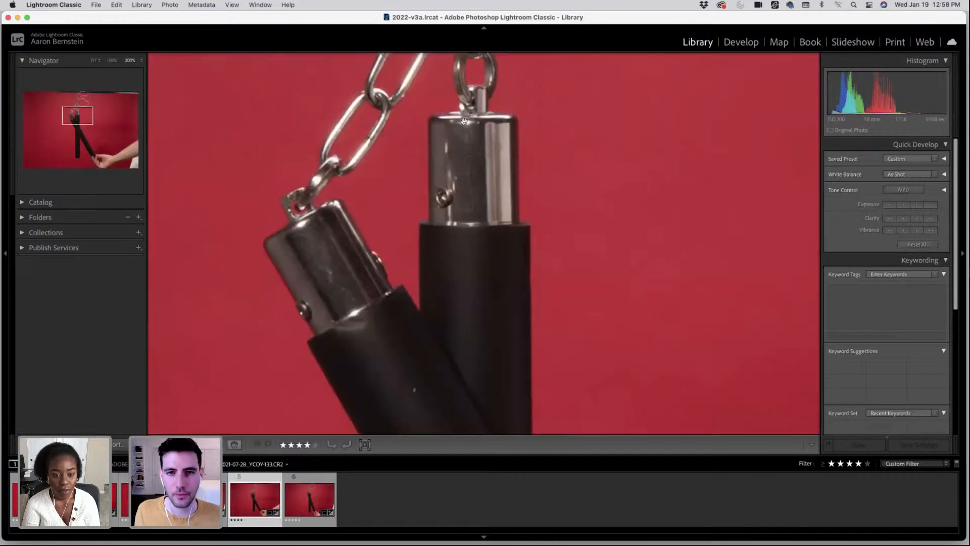
{"action": "left_click", "coordinate": [474, 208]}
{"action": "key", "text": "Right"}
{"action": "left_click", "coordinate": [476, 150]}
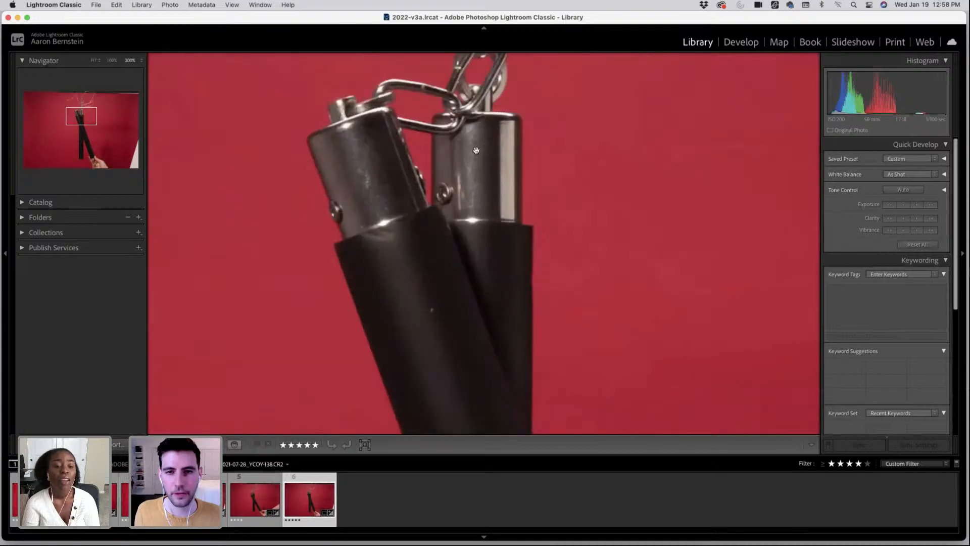
{"action": "left_click", "coordinate": [449, 196]}
{"action": "key", "text": "Left"}
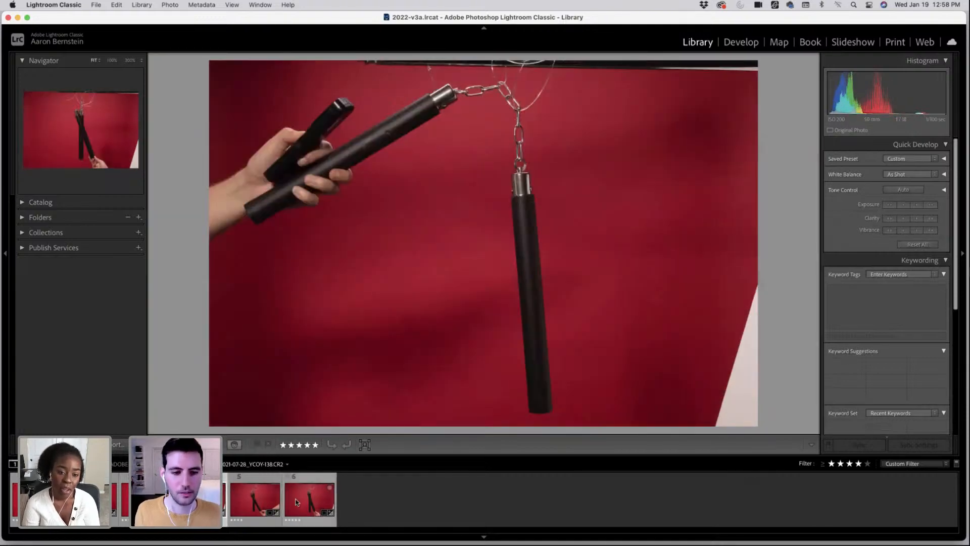
- Paste the copied banana develop settings onto the five-star nunchucks photo
{"action": "right_click", "coordinate": [199, 226]}
{"action": "left_click", "coordinate": [319, 514]}
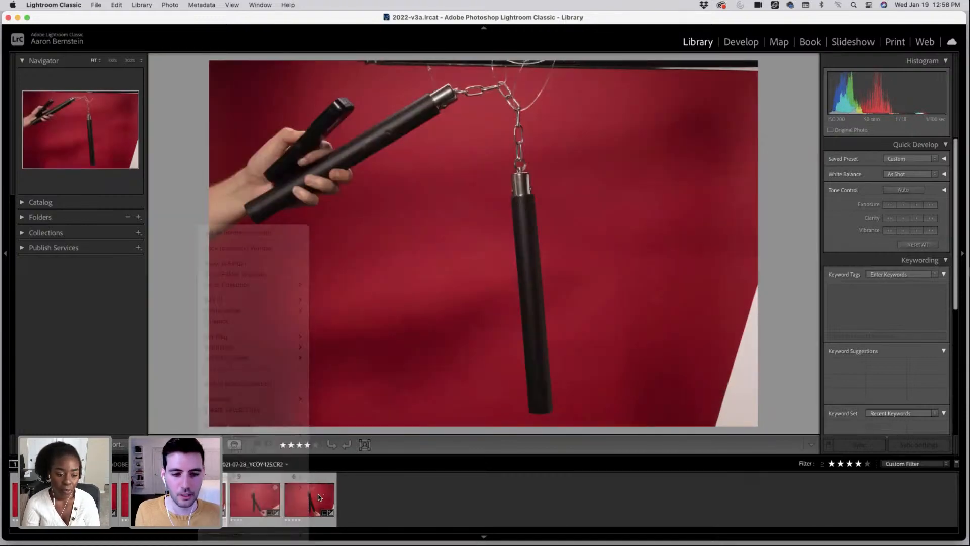
{"action": "right_click", "coordinate": [312, 495]}
{"action": "mouse_move", "coordinate": [354, 425]}
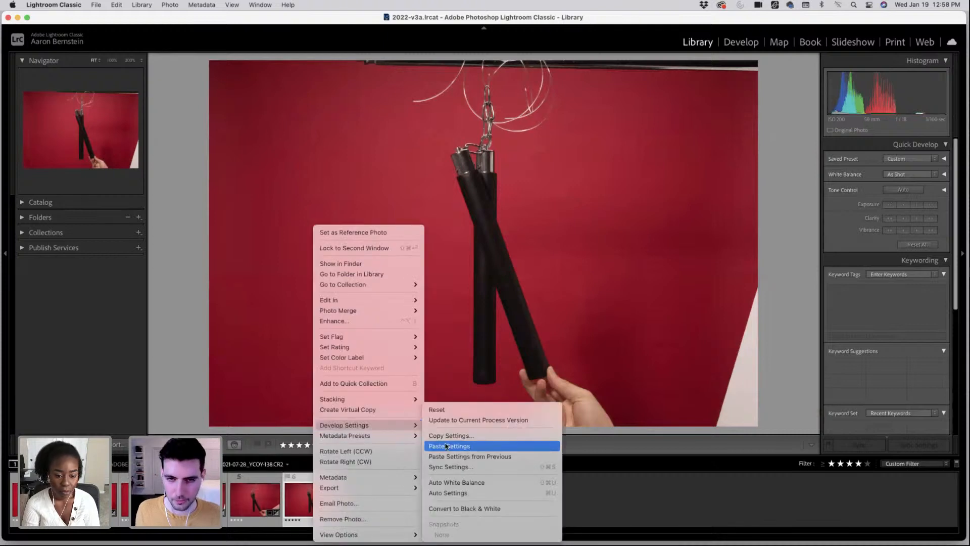
{"action": "left_click", "coordinate": [467, 447]}
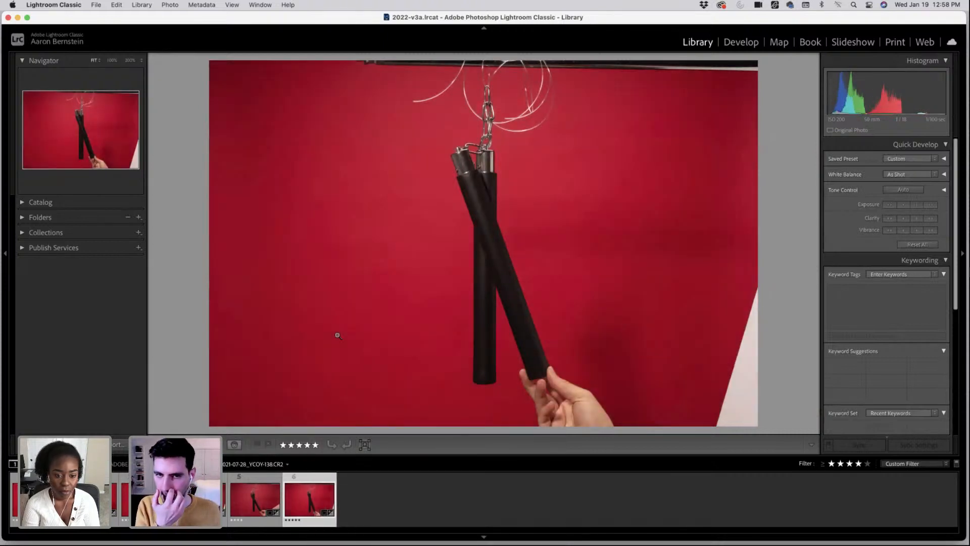
- Check the hanging-bananas photo, then in Develop set the five-star nunchucks photo's Highlights to 0 and Blacks to -20
{"action": "key", "text": "Right"}
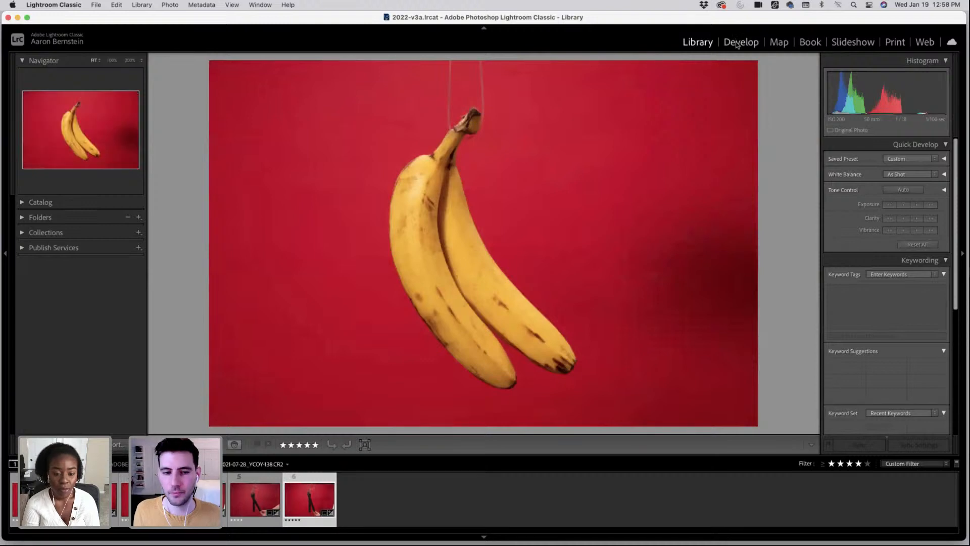
{"action": "left_click", "coordinate": [318, 492]}
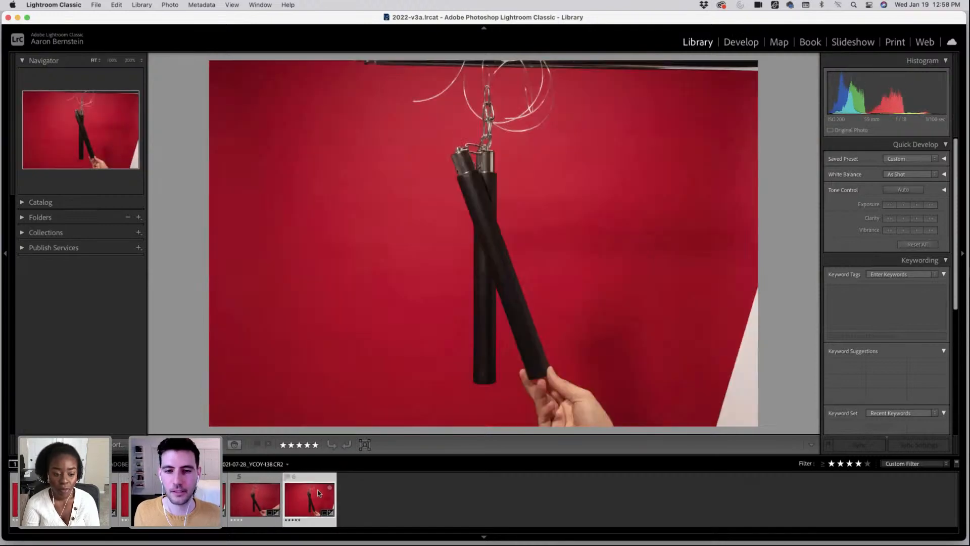
{"action": "left_click", "coordinate": [740, 42]}
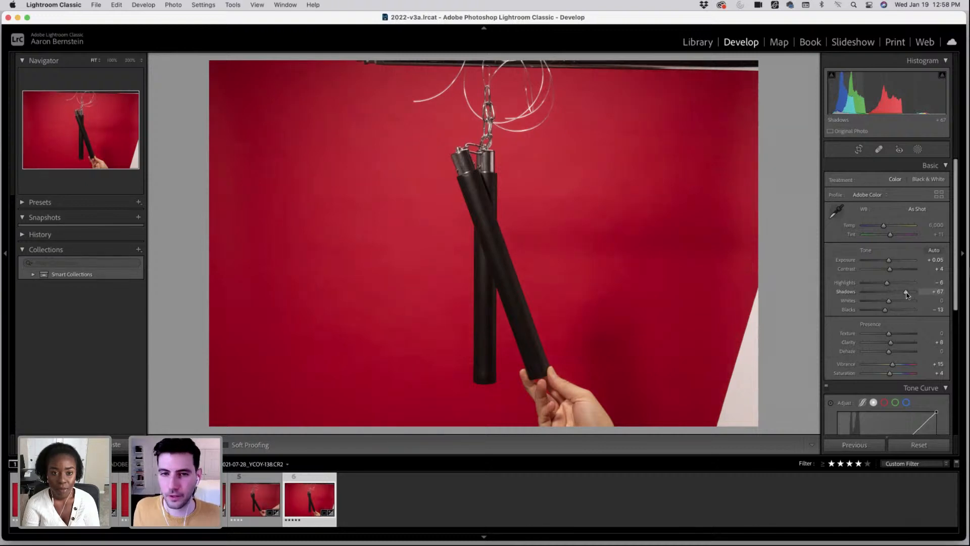
{"action": "left_click_drag", "start_coordinate": [906, 294], "coordinate": [909, 294]}
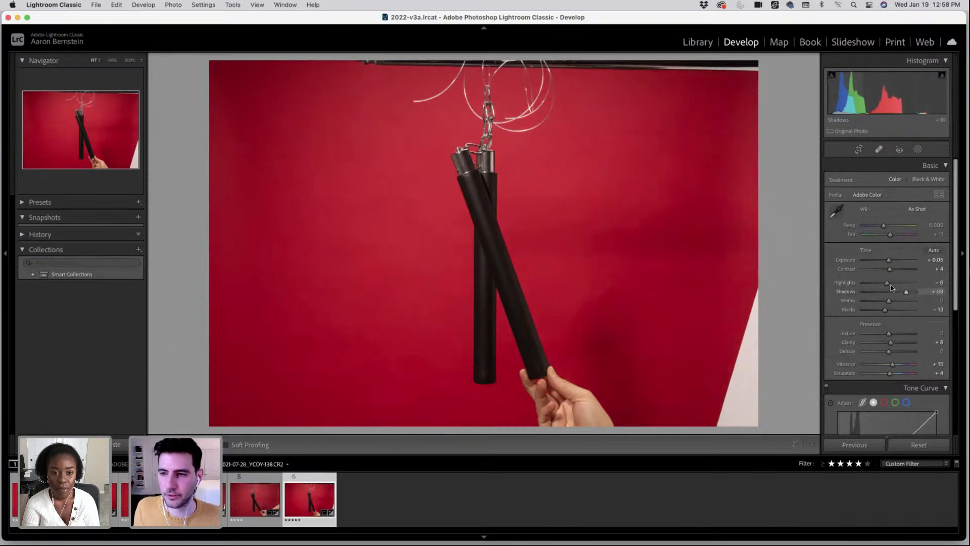
{"action": "key", "text": "super+z"}
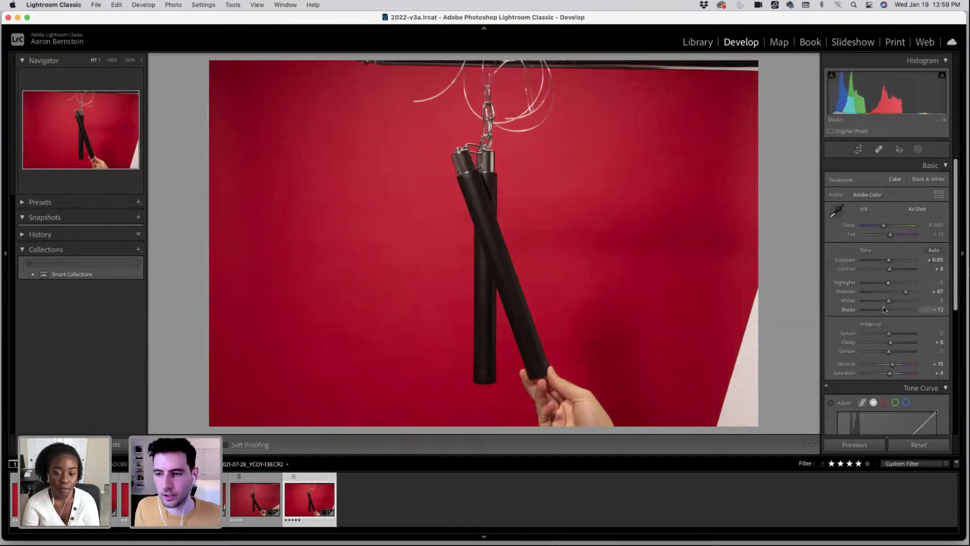
{"action": "left_click_drag", "start_coordinate": [884, 309], "coordinate": [882, 310]}
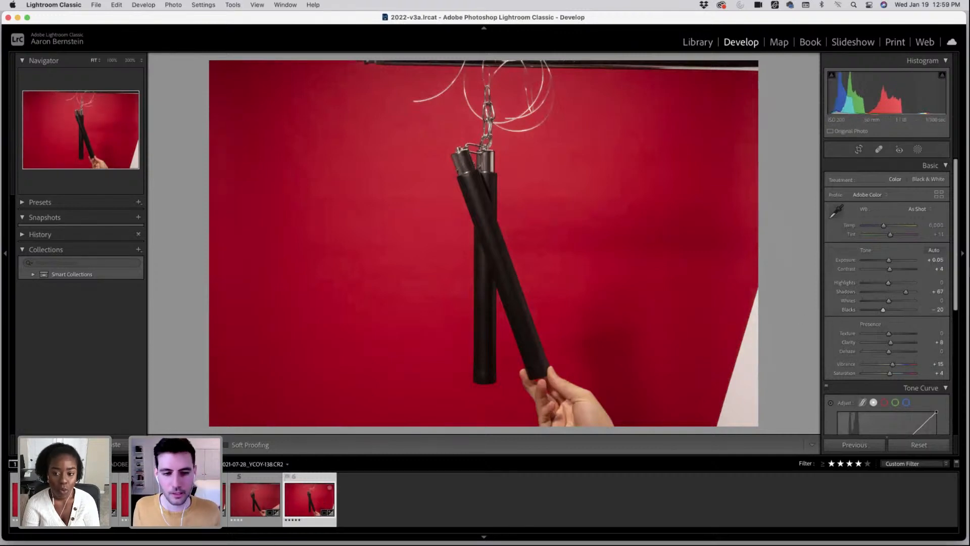
- Check a hand-held banana photo, then copy the five-star nunchucks photo's develop settings with Basic, Tone Curve and Calibration included
{"action": "left_click", "coordinate": [200, 501]}
{"action": "left_click", "coordinate": [315, 505]}
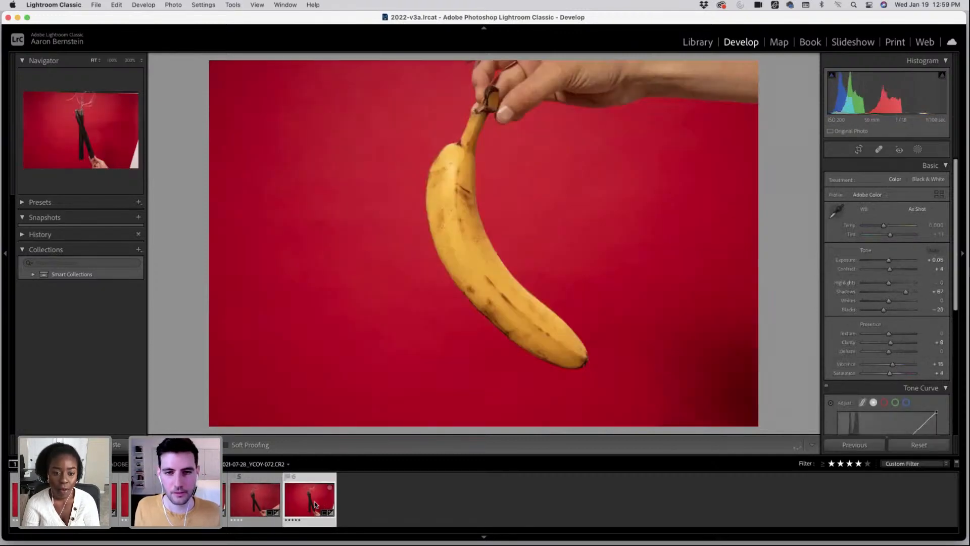
{"action": "right_click", "coordinate": [315, 505]}
{"action": "mouse_move", "coordinate": [374, 426]}
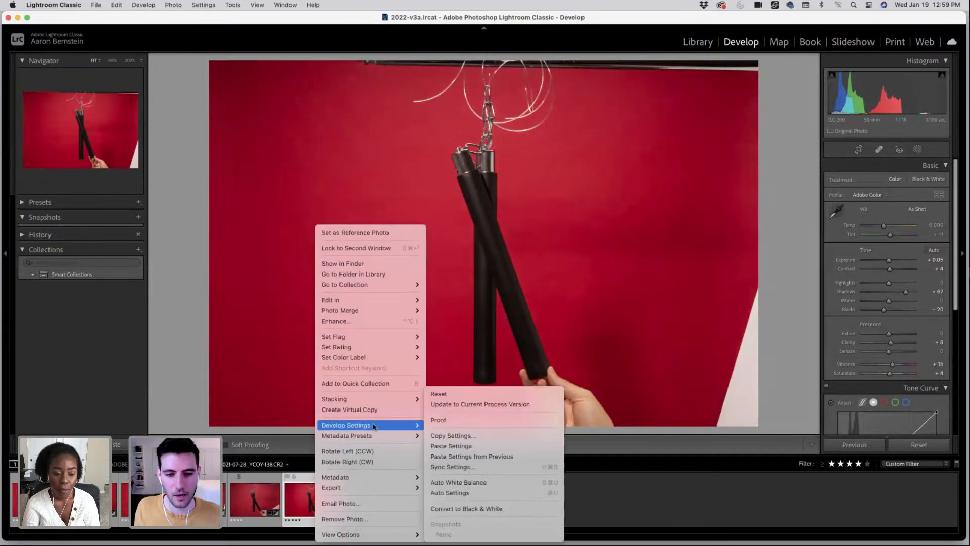
{"action": "left_click", "coordinate": [447, 435]}
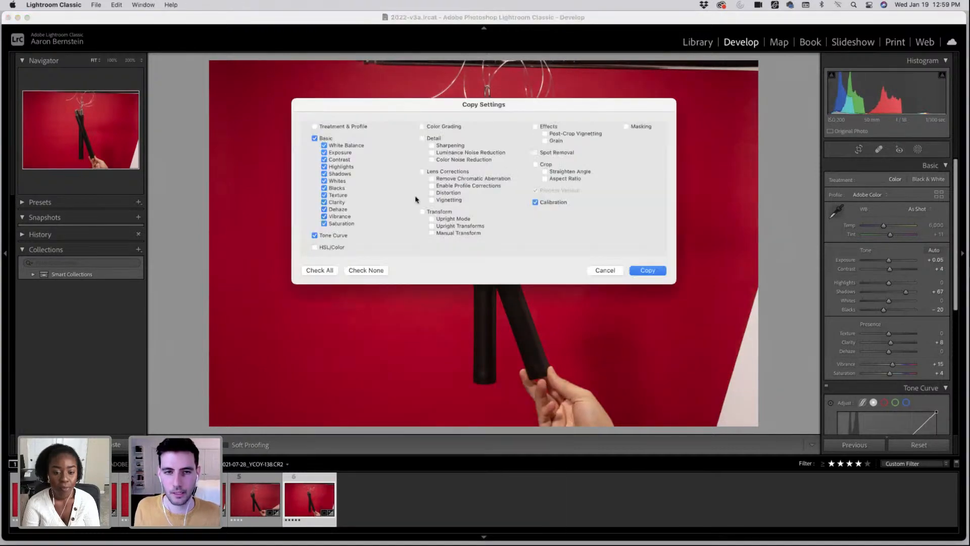
{"action": "left_click", "coordinate": [649, 270]}
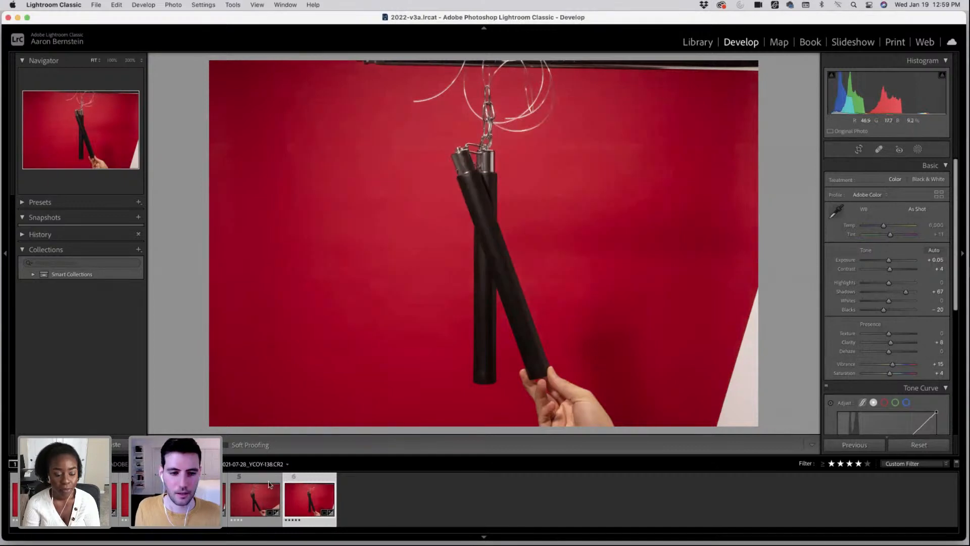
- Paste the copied nunchucks settings onto the two four-star nunchucks photos and deselect them
{"action": "left_click", "coordinate": [271, 485]}
{"action": "right_click", "coordinate": [200, 503]}
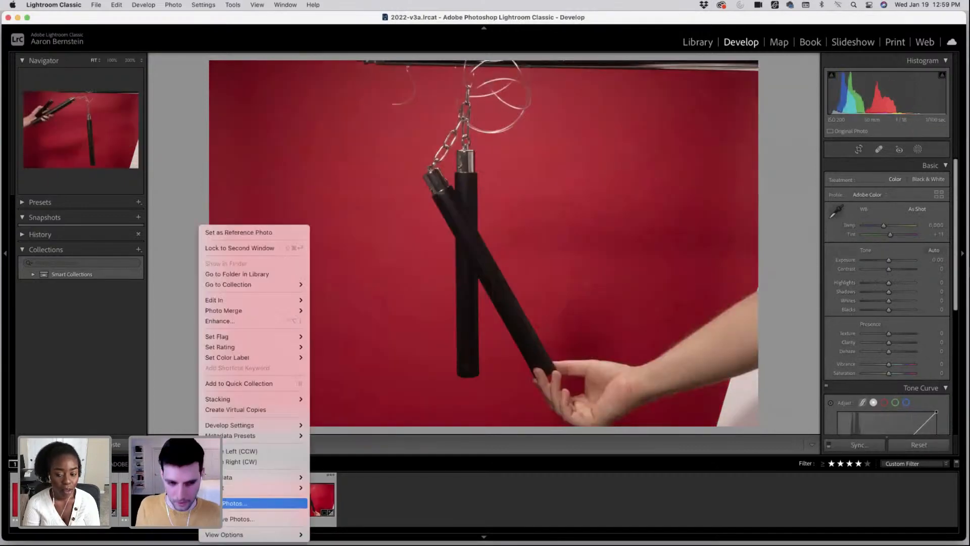
{"action": "mouse_move", "coordinate": [229, 425]}
{"action": "left_click", "coordinate": [334, 472]}
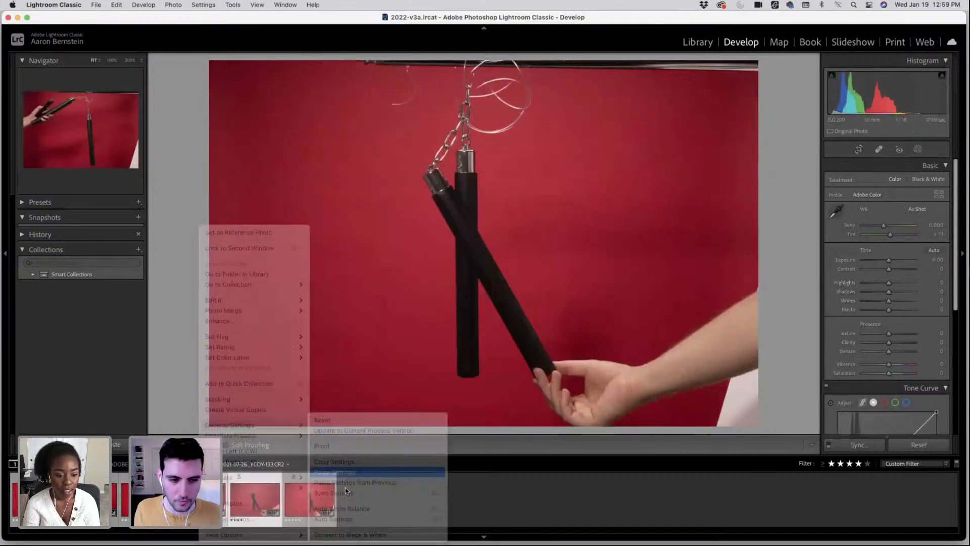
{"action": "left_click", "coordinate": [381, 486]}
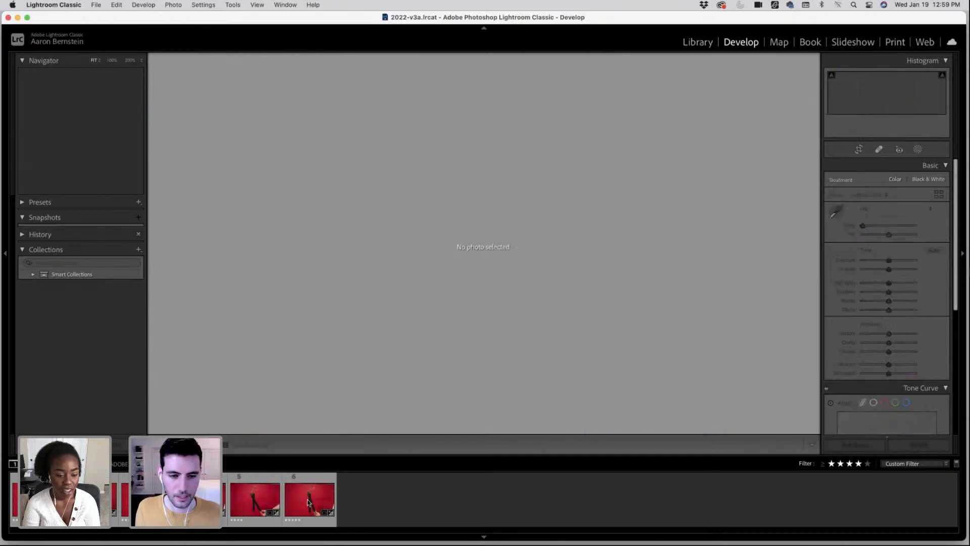
- Select all six rated banana and nunchucks photos, return to the Library module, and open the export settings for them
{"action": "left_click", "coordinate": [309, 502]}
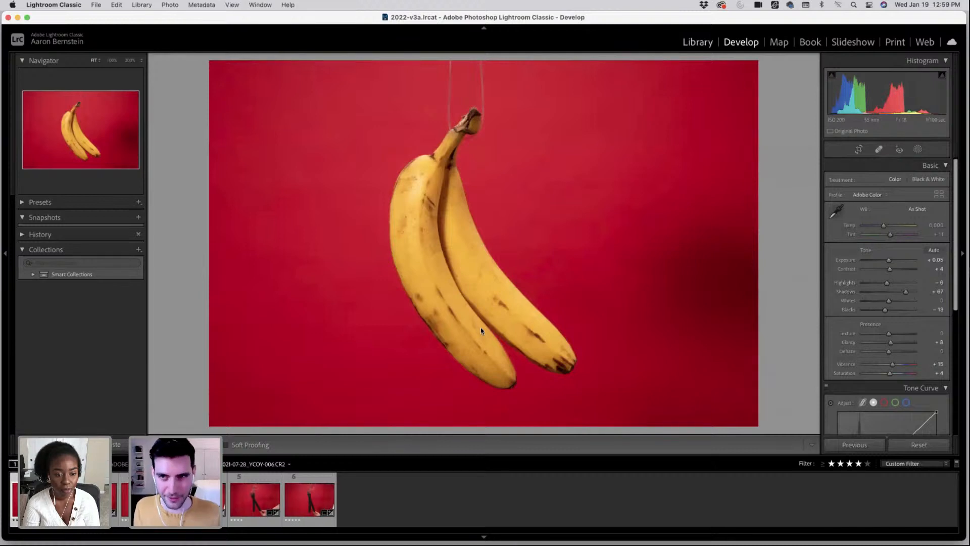
{"action": "key", "text": "e"}
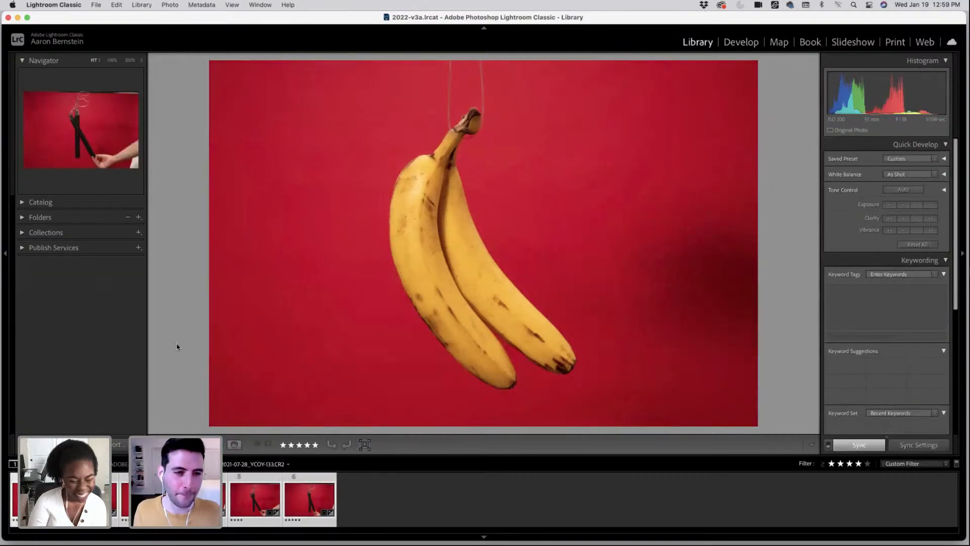
{"action": "left_click", "coordinate": [95, 5]}
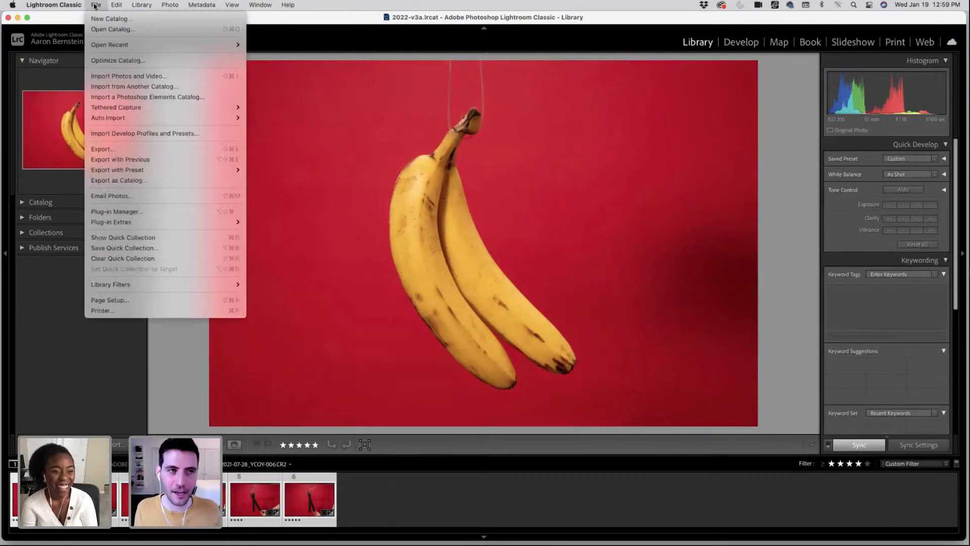
{"action": "left_click", "coordinate": [139, 151]}
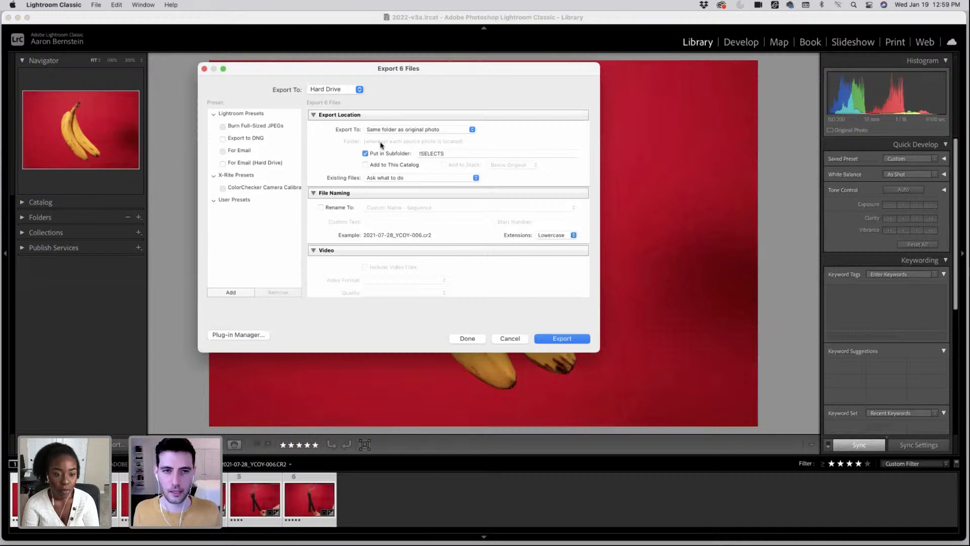
- Enable renaming for the exported files as Custom Name - Sequence with ADOBE-LIVE as the custom text
{"action": "scroll", "coordinate": [391, 245], "scroll_direction": "down", "scroll_amount": 3}
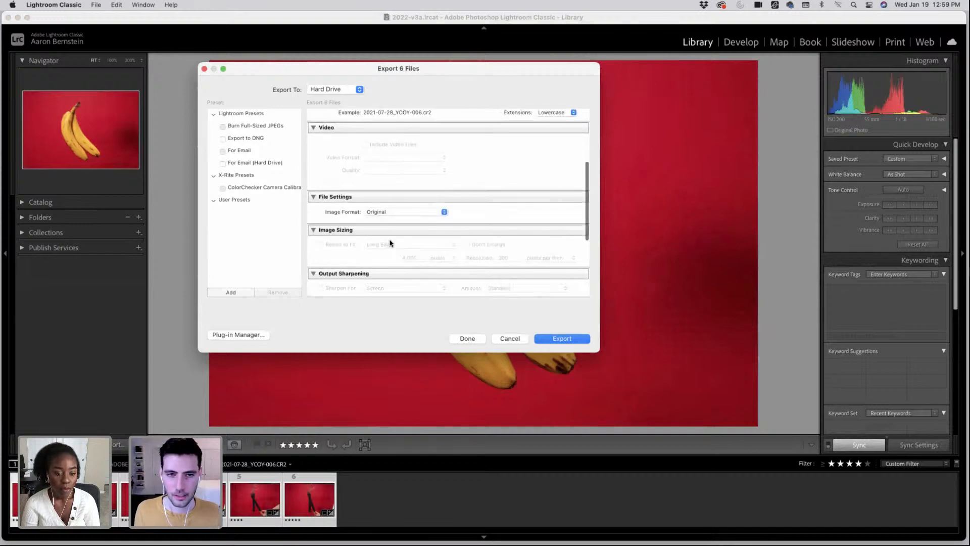
{"action": "left_click", "coordinate": [342, 166]}
{"action": "left_click_drag", "start_coordinate": [427, 181], "coordinate": [372, 180]}
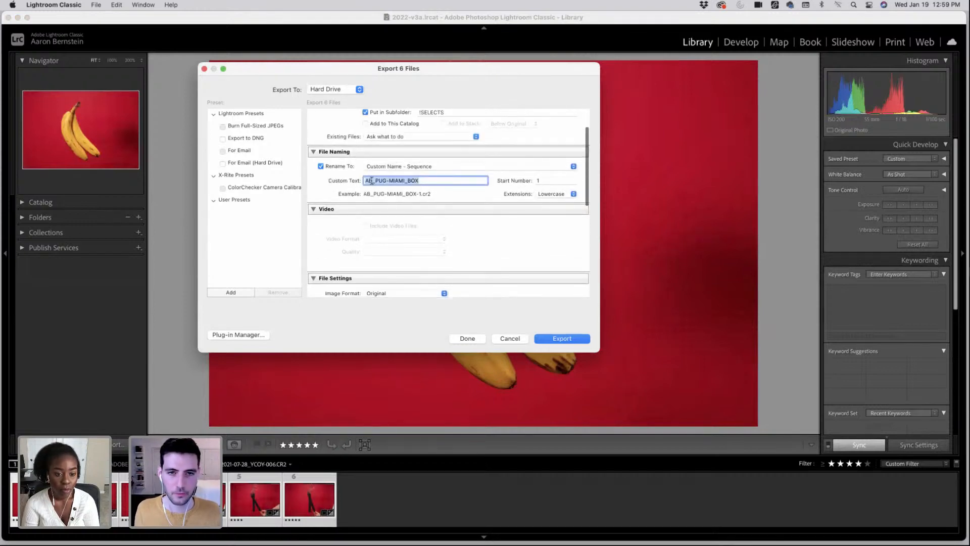
{"action": "type", "text": "ADOBE-LIVE"}
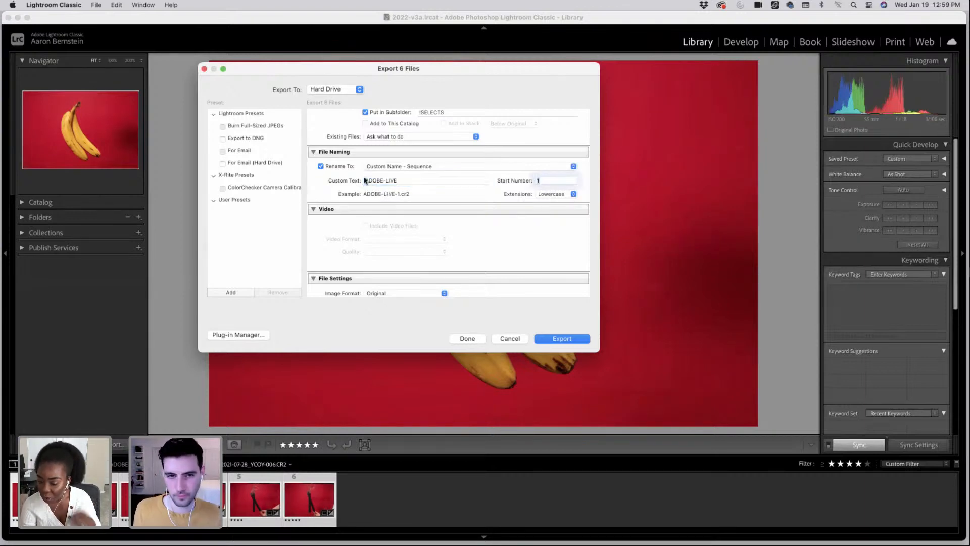
- Try TIFF as the export image format, and switch it back to Original
{"action": "scroll", "coordinate": [390, 199], "scroll_direction": "down", "scroll_amount": 5}
{"action": "left_click", "coordinate": [390, 197]}
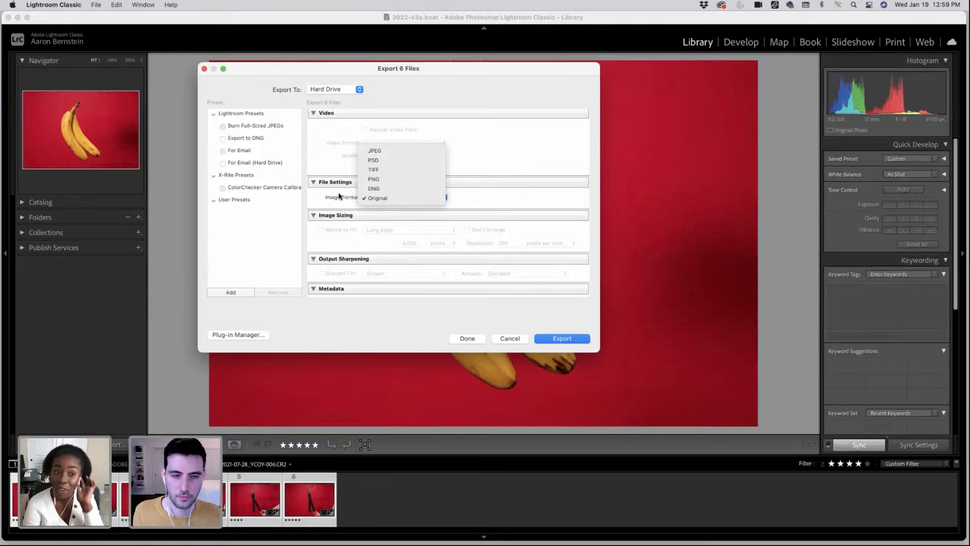
{"action": "left_click", "coordinate": [374, 170]}
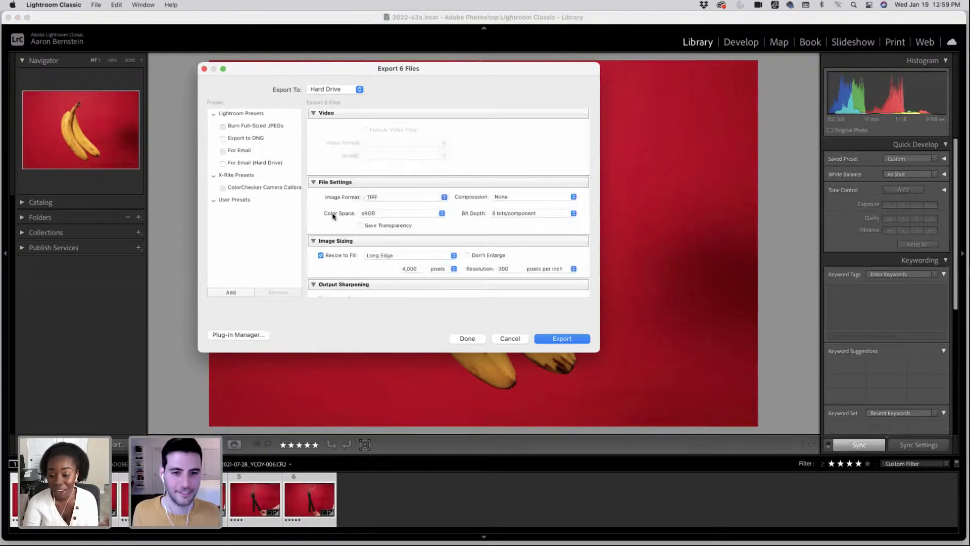
{"action": "scroll", "coordinate": [353, 212], "scroll_direction": "down", "scroll_amount": 3}
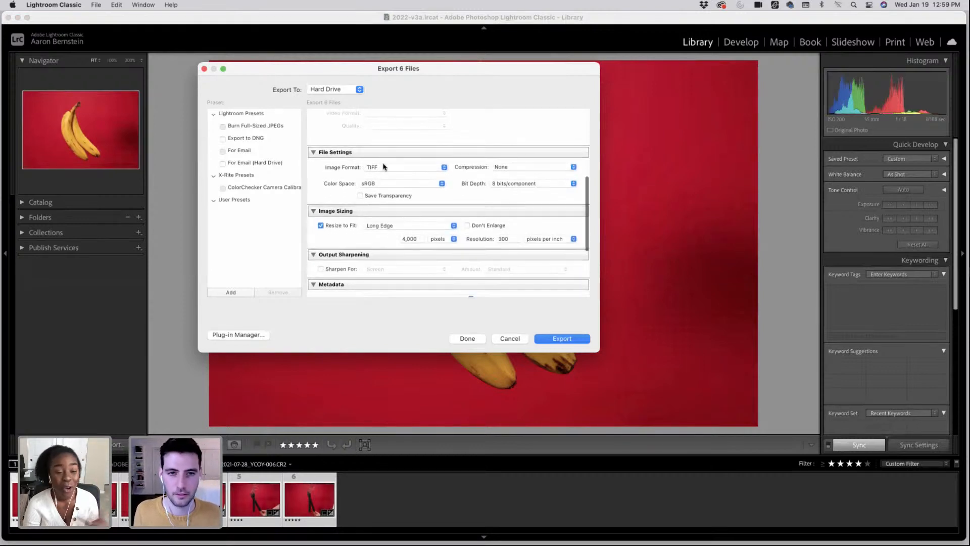
{"action": "left_click", "coordinate": [386, 167]}
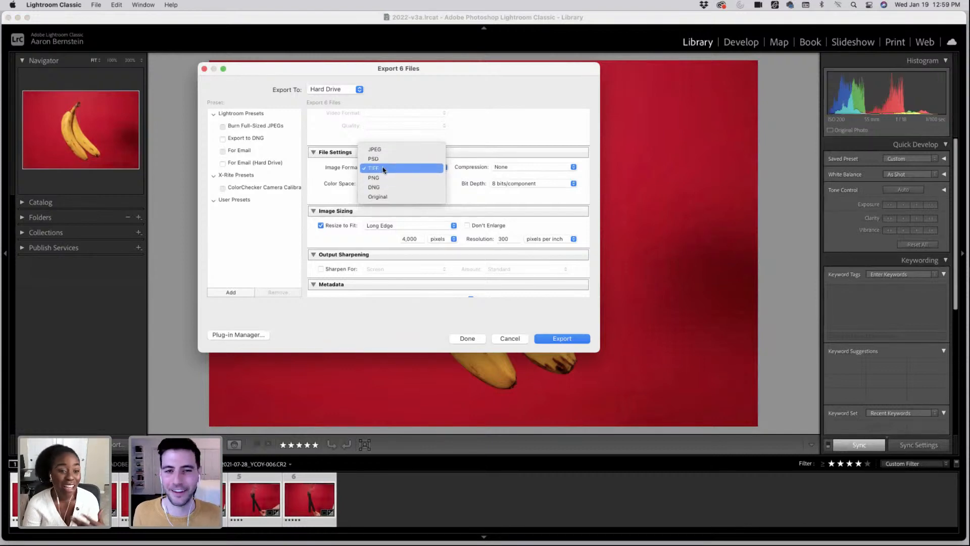
{"action": "left_click", "coordinate": [386, 197]}
- Export the six files into the !SELECTS subfolder and return from Finder to Lightroom Classic
{"action": "scroll", "coordinate": [369, 222], "scroll_direction": "down", "scroll_amount": 10}
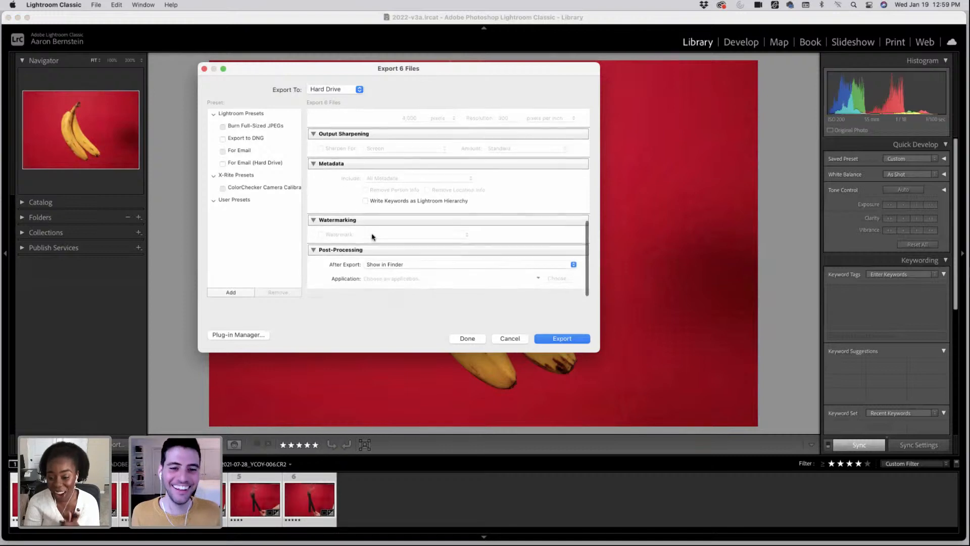
{"action": "left_click", "coordinate": [562, 339]}
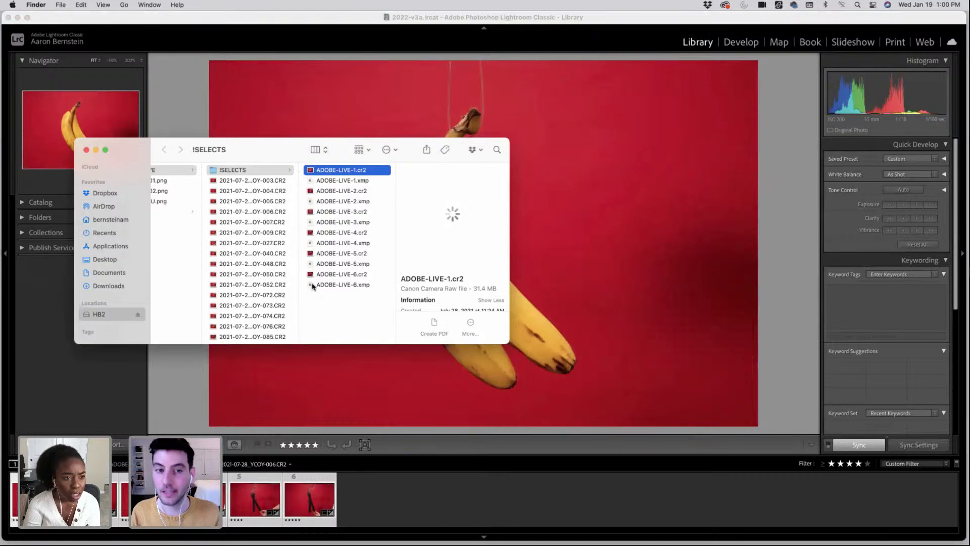
{"action": "left_click", "coordinate": [464, 516]}
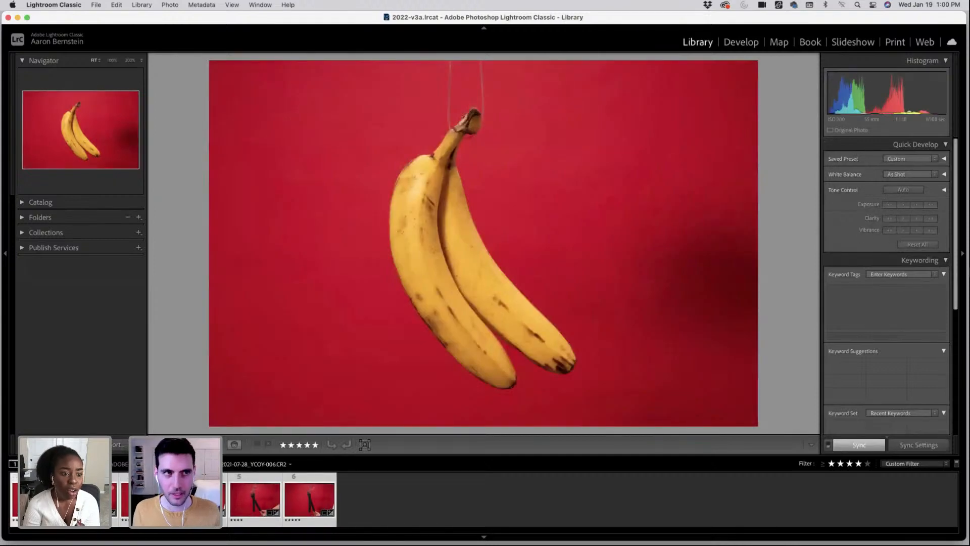
- Reopen the export settings, try ADOBE-LIVE_SELECT as the custom text, review the start number and image format, and cancel the export
{"action": "left_click", "coordinate": [96, 5]}
{"action": "left_click", "coordinate": [146, 149]}
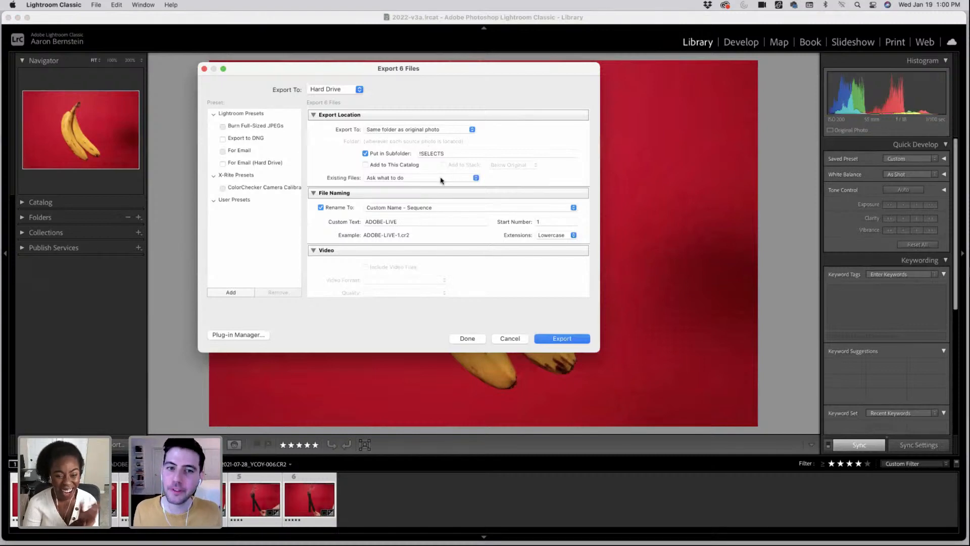
{"action": "left_click", "coordinate": [405, 222]}
{"action": "left_click", "coordinate": [423, 218]}
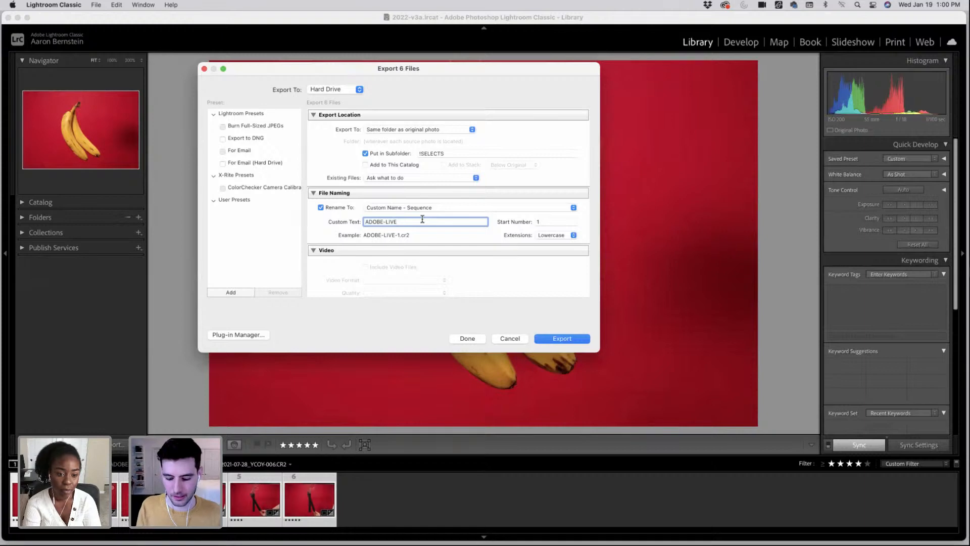
{"action": "type", "text": "_SELECT"}
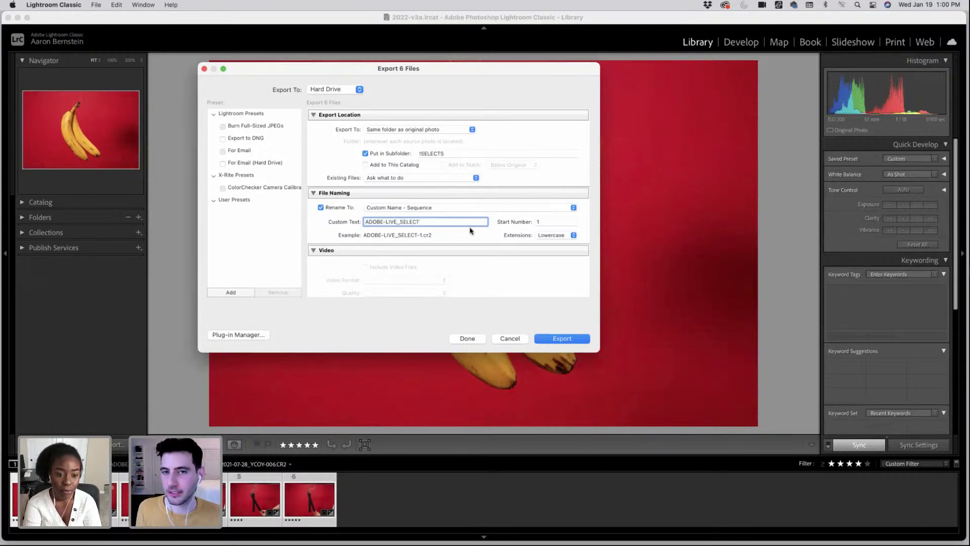
{"action": "left_click", "coordinate": [554, 221]}
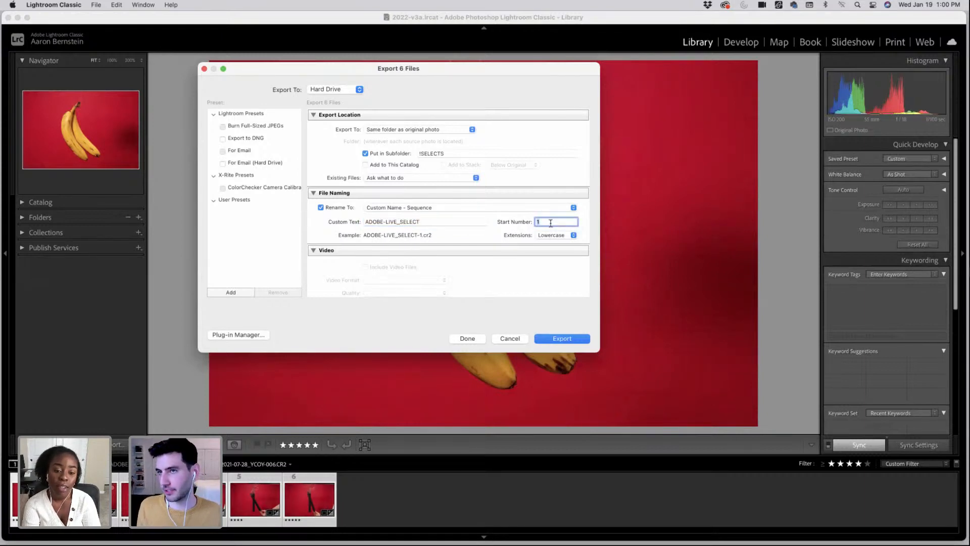
{"action": "scroll", "coordinate": [404, 200], "scroll_direction": "down", "scroll_amount": 5}
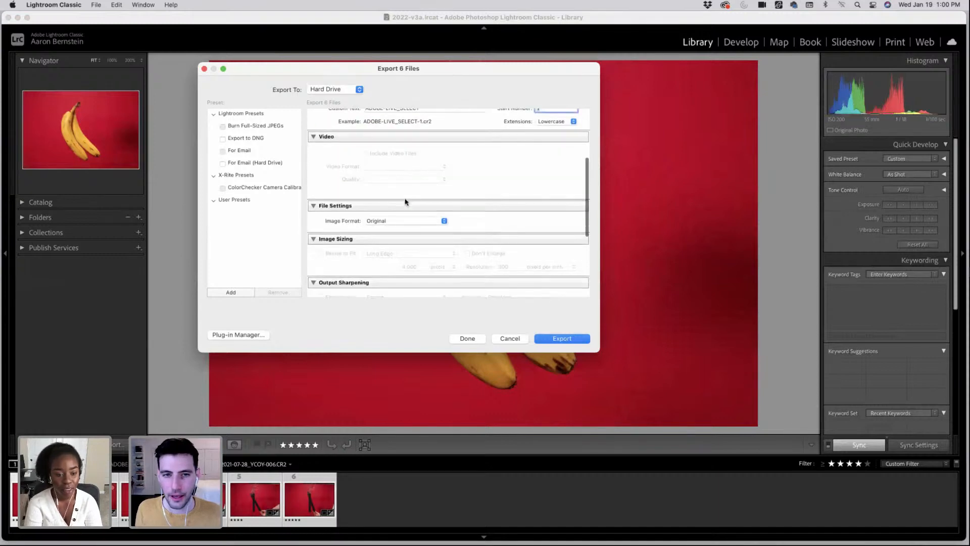
{"action": "scroll", "coordinate": [399, 204], "scroll_direction": "down", "scroll_amount": 3}
{"action": "left_click", "coordinate": [394, 163]}
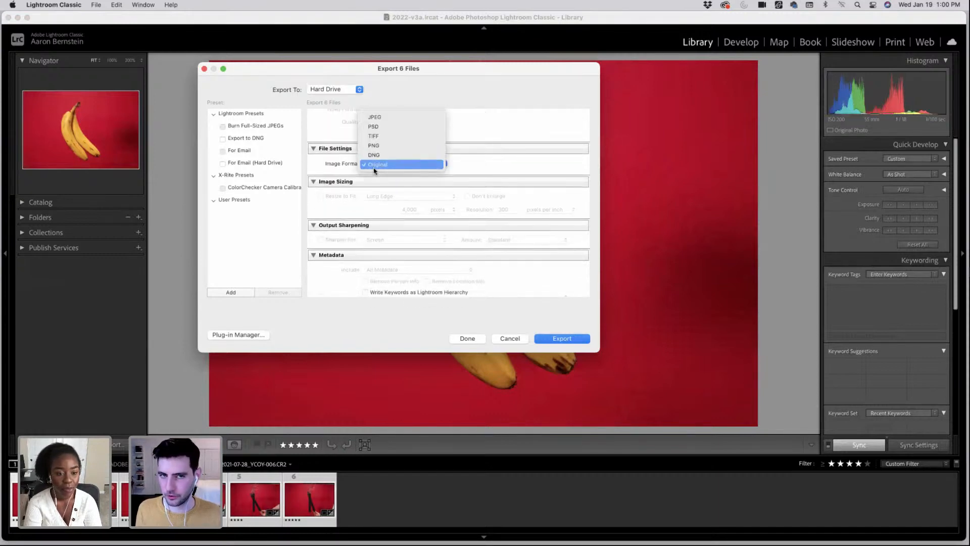
{"action": "left_click", "coordinate": [338, 171]}
{"action": "scroll", "coordinate": [399, 273], "scroll_direction": "down", "scroll_amount": 4}
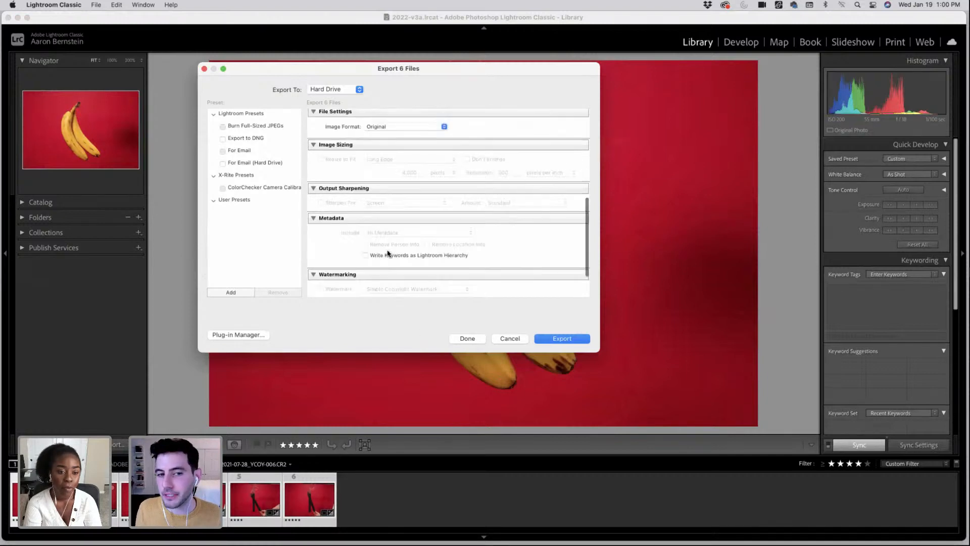
{"action": "left_click", "coordinate": [503, 340]}
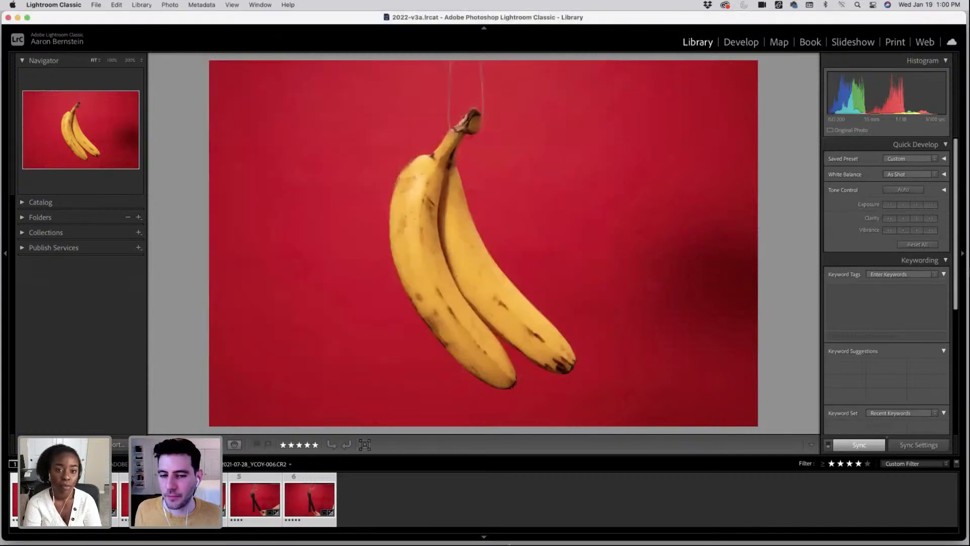
- Switch to Photoshop, bring the minimized Finder window to the front, and open the !SELECTS folder inside ADOBE LIVE
{"action": "mouse_move", "coordinate": [609, 543]}
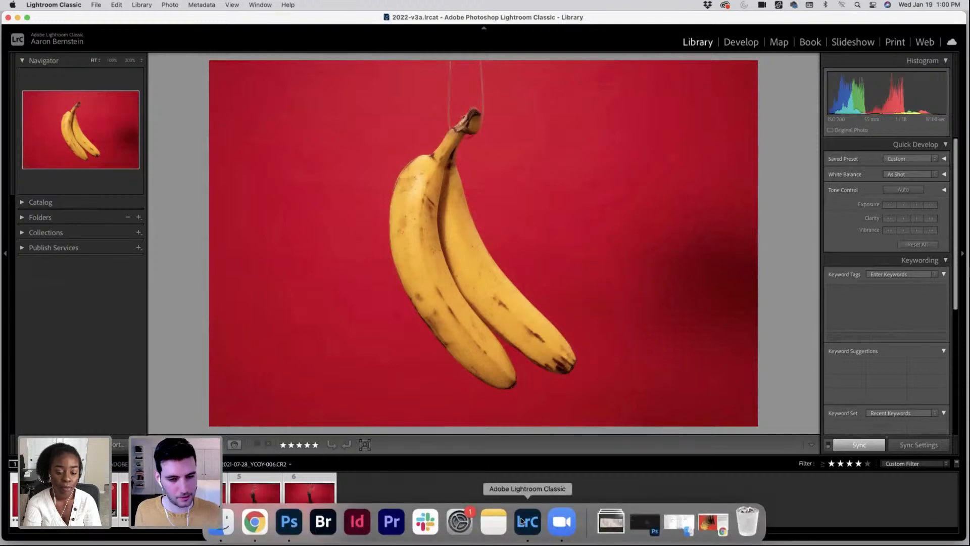
{"action": "left_click", "coordinate": [289, 523]}
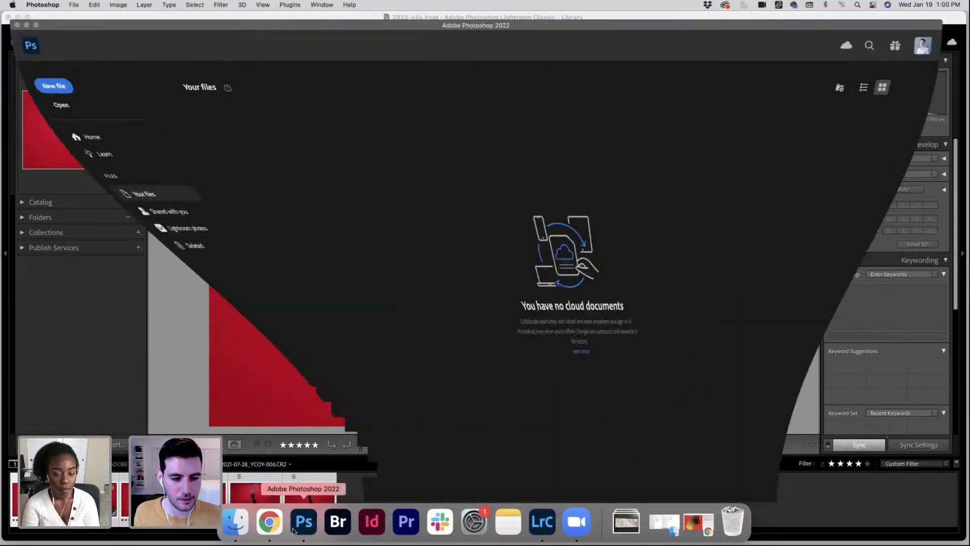
{"action": "mouse_move", "coordinate": [248, 535]}
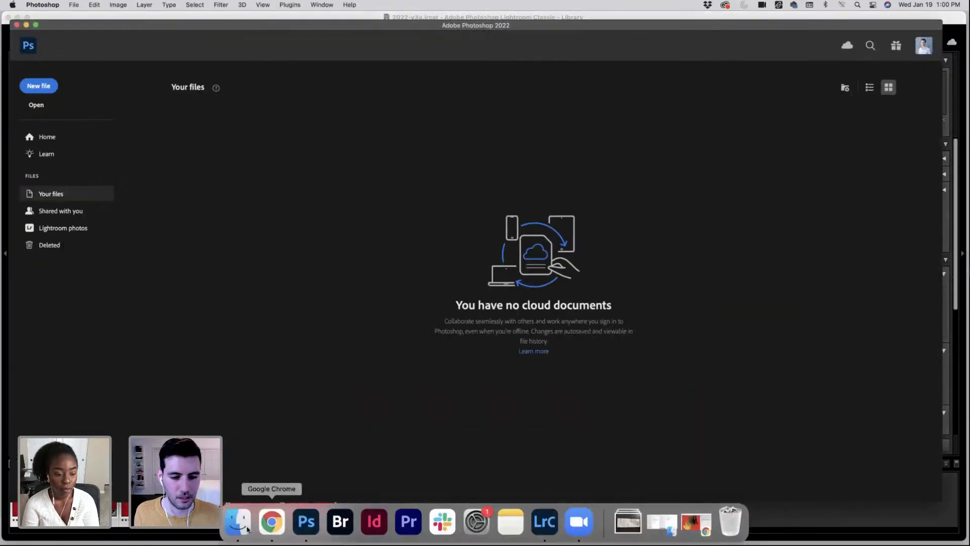
{"action": "left_click", "coordinate": [662, 523]}
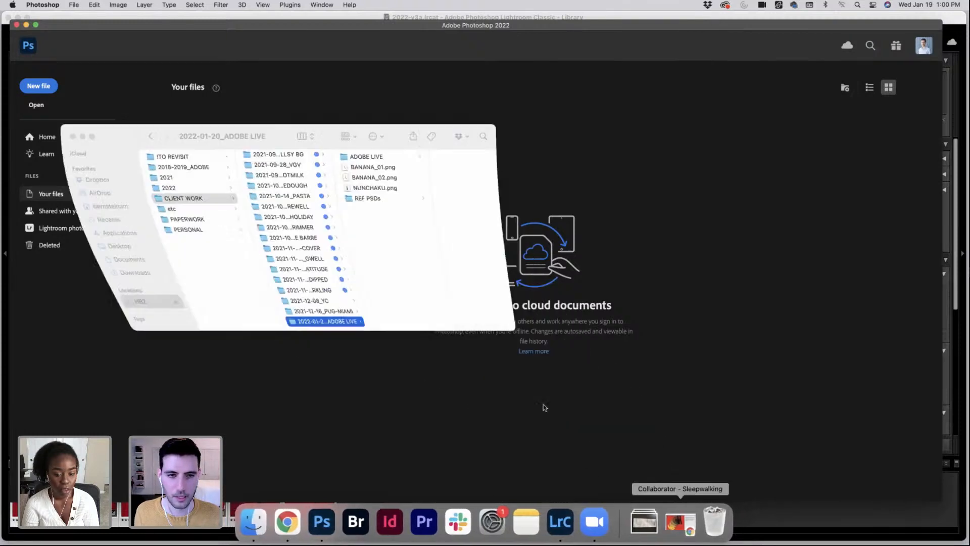
{"action": "left_click", "coordinate": [373, 157]}
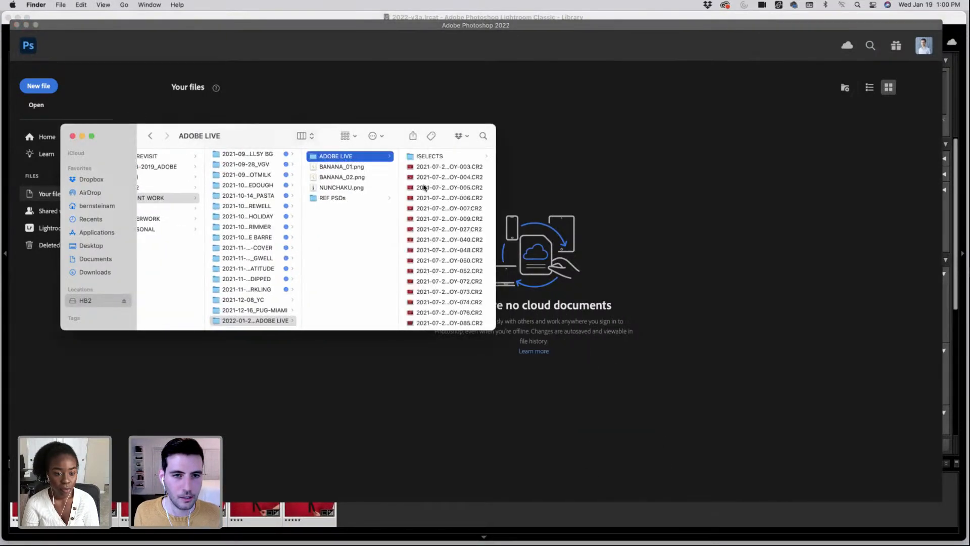
{"action": "left_click", "coordinate": [423, 157]}
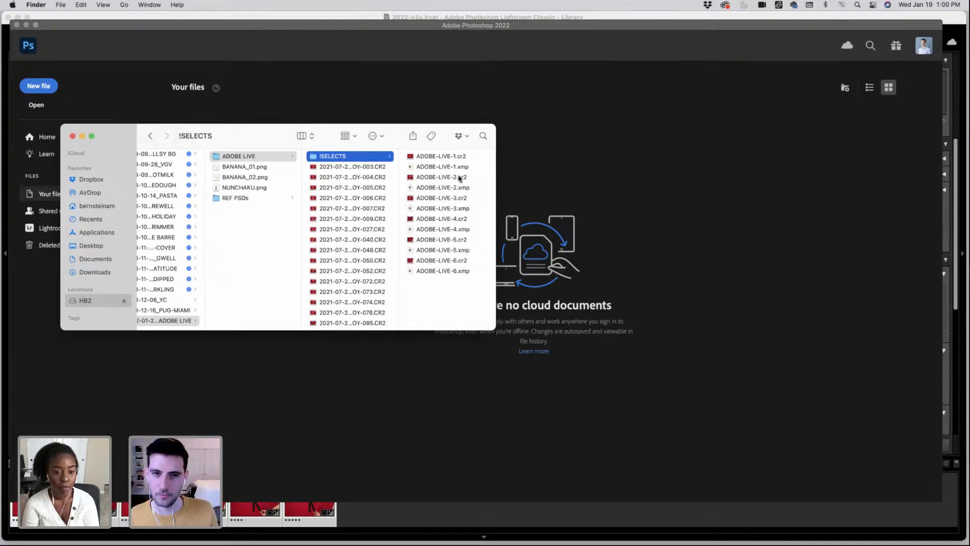
- Open ADOBE-LIVE-1.cr2 from the !SELECTS folder in Photoshop
{"action": "left_click", "coordinate": [454, 156]}
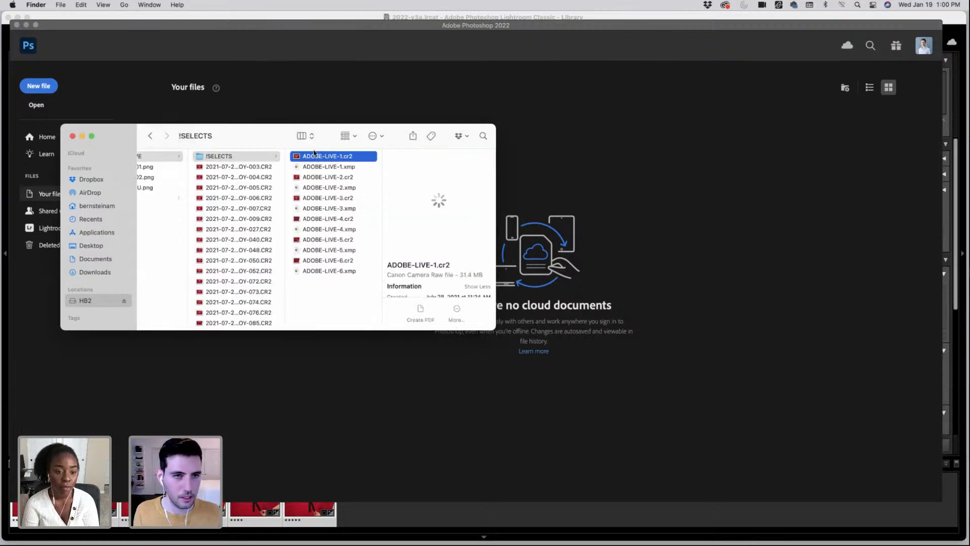
{"action": "left_click_drag", "start_coordinate": [269, 135], "coordinate": [215, 129]}
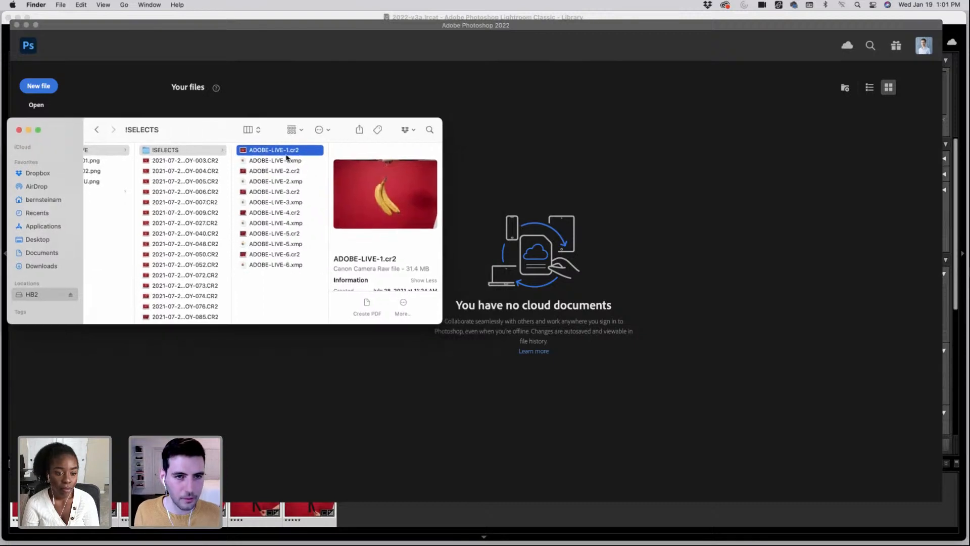
{"action": "left_click_drag", "start_coordinate": [281, 151], "coordinate": [324, 520]}
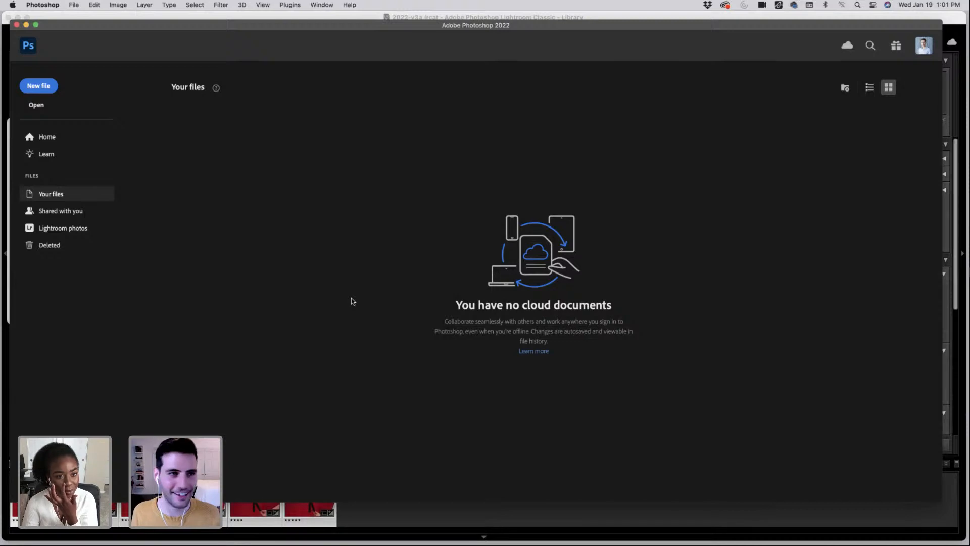
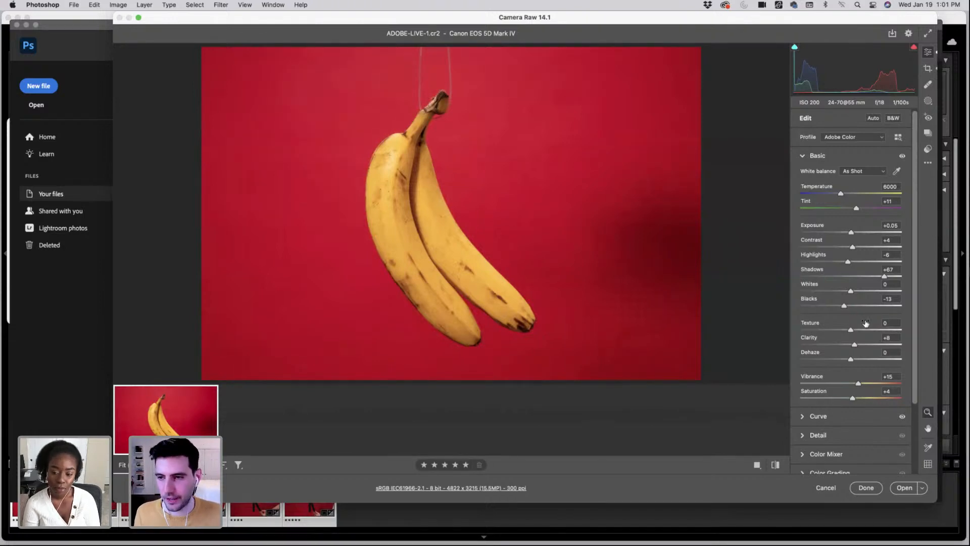
- Review the develop settings of ADOBE-LIVE-1.cr2 in Camera Raw and open the image as a Photoshop document
{"action": "scroll", "coordinate": [865, 323], "scroll_direction": "down", "scroll_amount": 4}
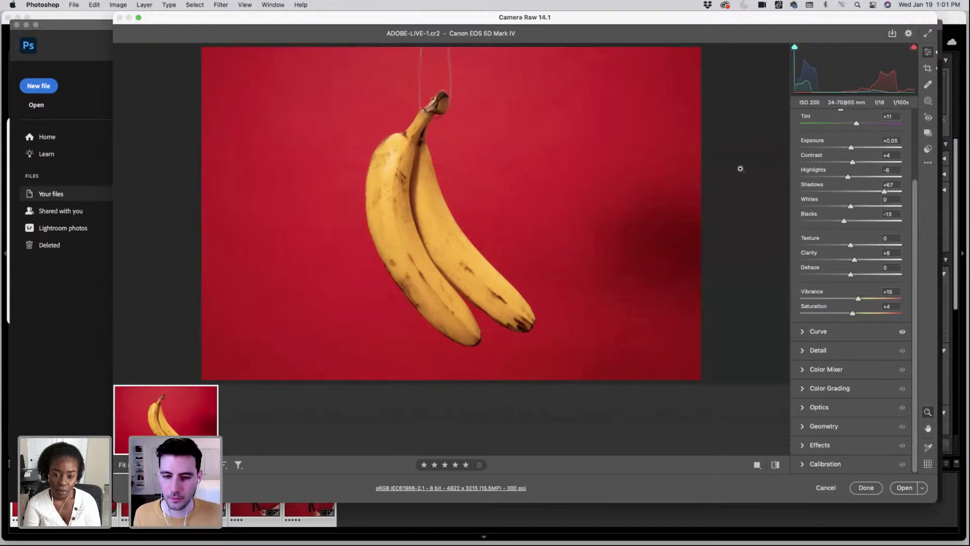
{"action": "scroll", "coordinate": [740, 170], "scroll_direction": "up", "scroll_amount": 7}
{"action": "scroll", "coordinate": [740, 172], "scroll_direction": "down", "scroll_amount": 13}
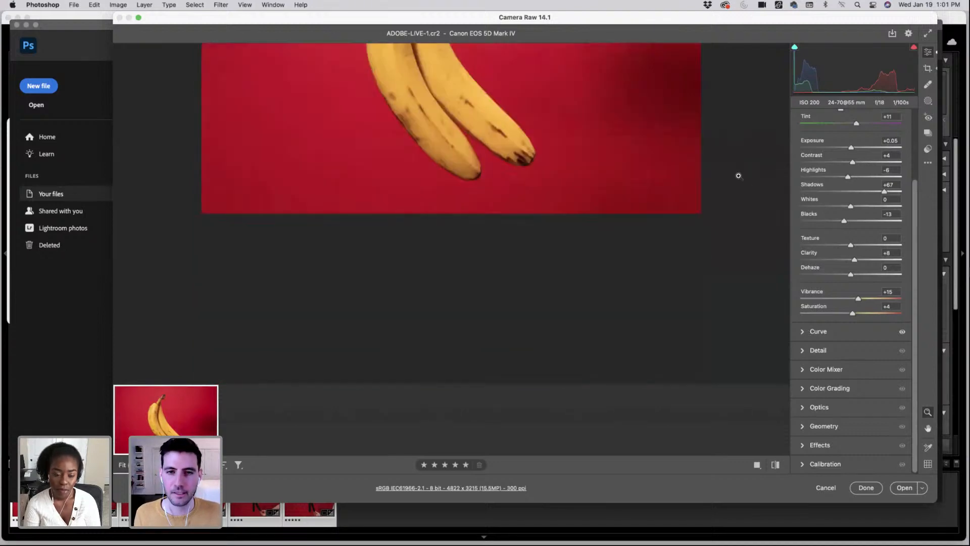
{"action": "scroll", "coordinate": [738, 176], "scroll_direction": "up", "scroll_amount": 6}
{"action": "left_click", "coordinate": [905, 488]}
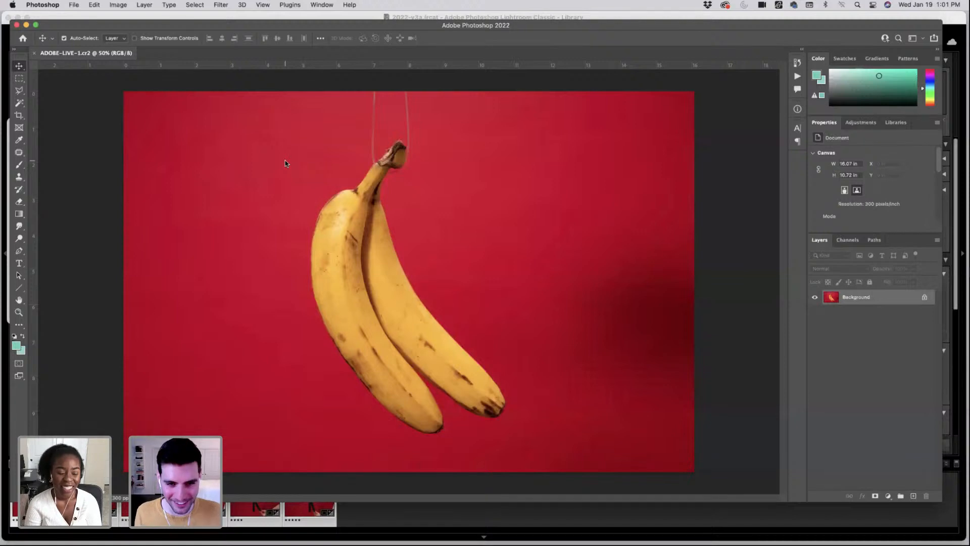
- Minimize the Lightroom window and enlarge the Photoshop window to fill the screen
{"action": "left_click", "coordinate": [665, 539]}
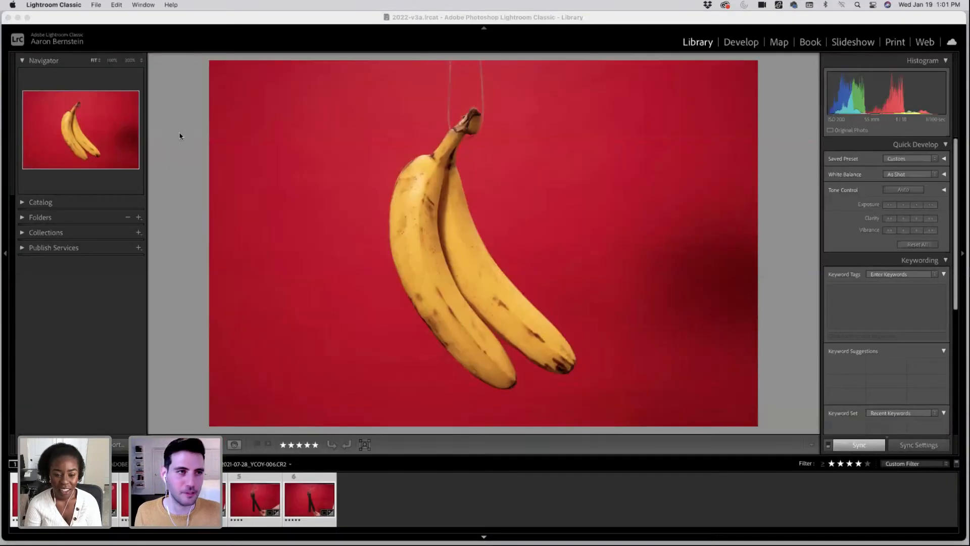
{"action": "left_click", "coordinate": [19, 18]}
{"action": "left_click_drag", "start_coordinate": [111, 28], "coordinate": [91, 18]}
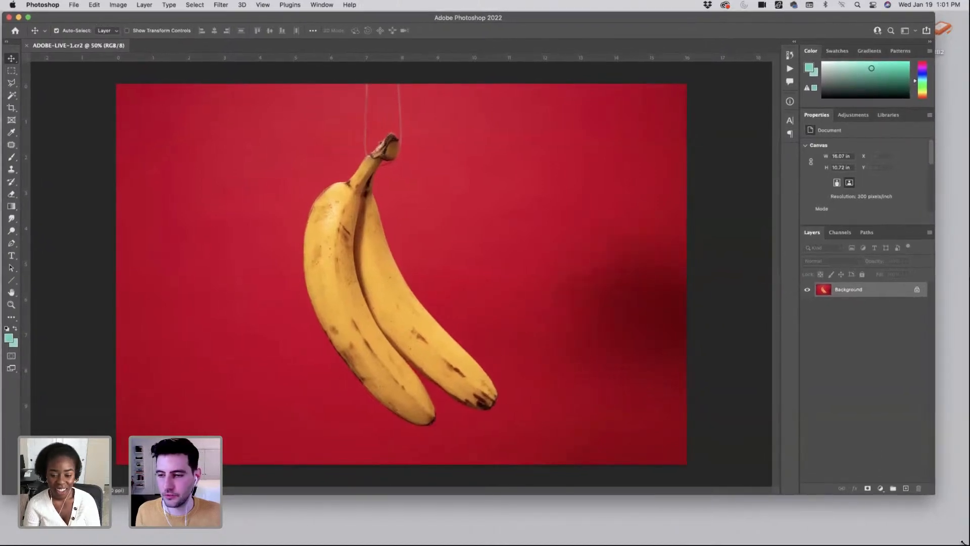
{"action": "left_click_drag", "start_coordinate": [963, 542], "coordinate": [965, 542]}
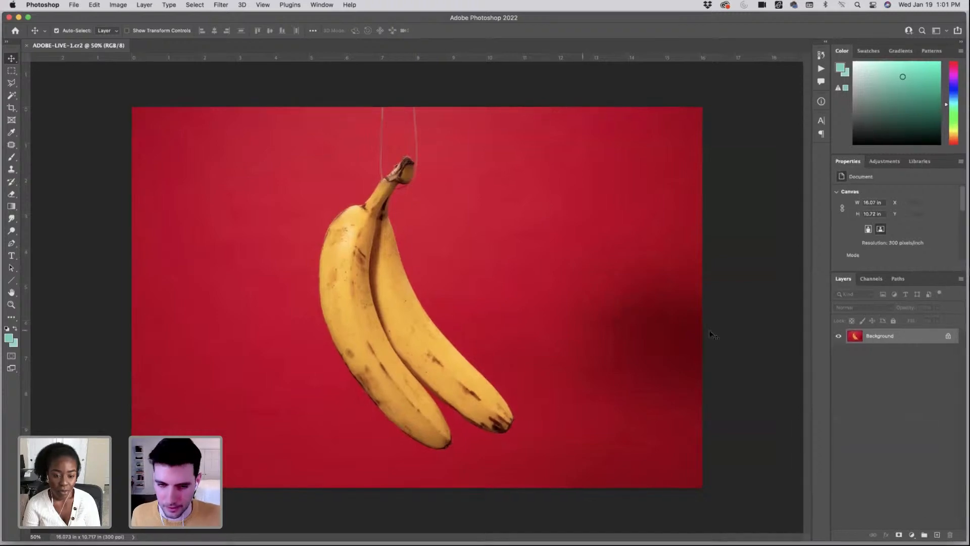
- Duplicate the Background layer and hide the original
{"action": "key", "text": "super+j"}
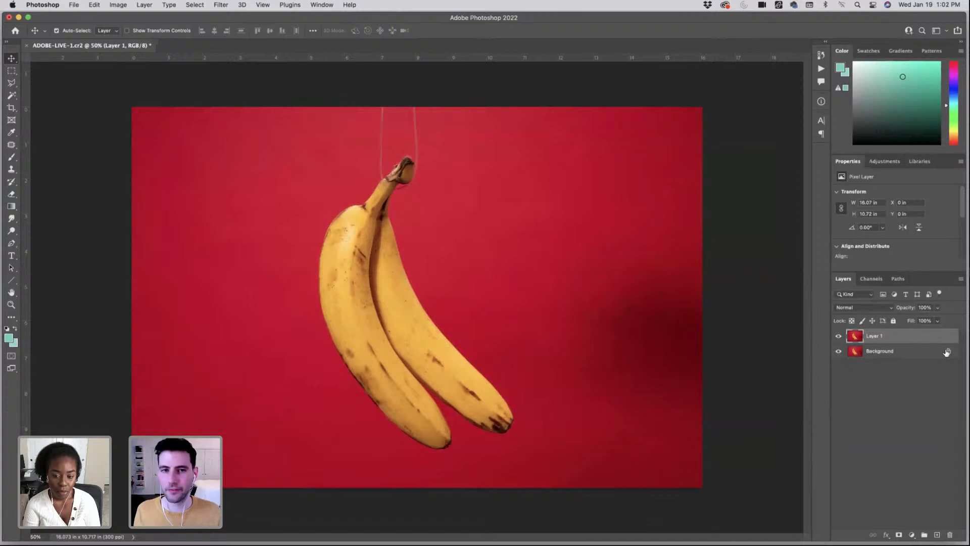
{"action": "left_click", "coordinate": [838, 350]}
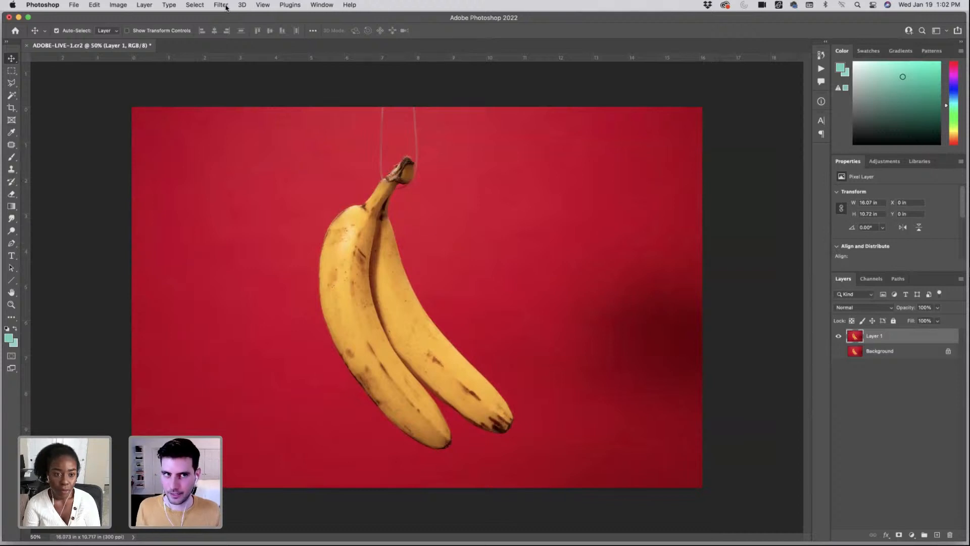
- Select the red backdrop with Color Range, sampling the red near the bananas and setting the fuzziness to 87
{"action": "left_click", "coordinate": [194, 5]}
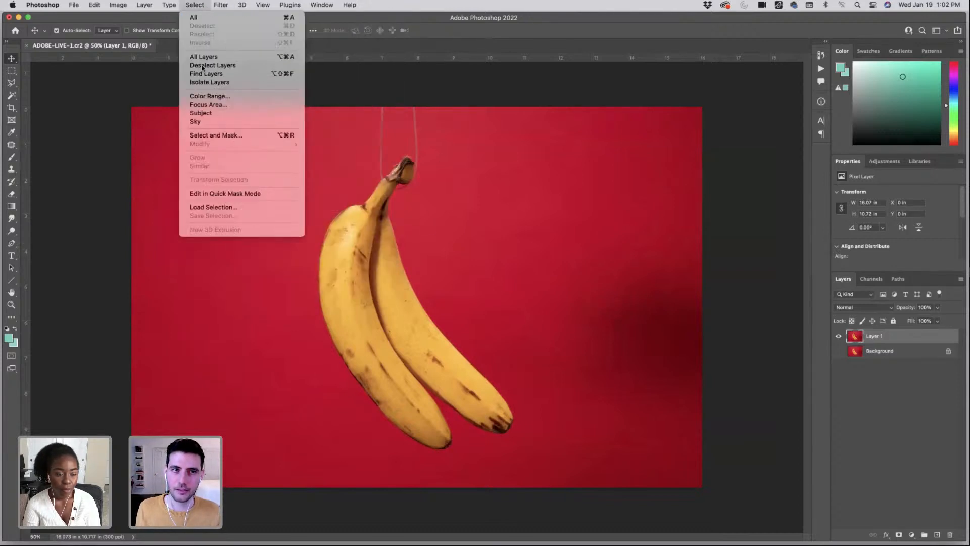
{"action": "left_click", "coordinate": [207, 96]}
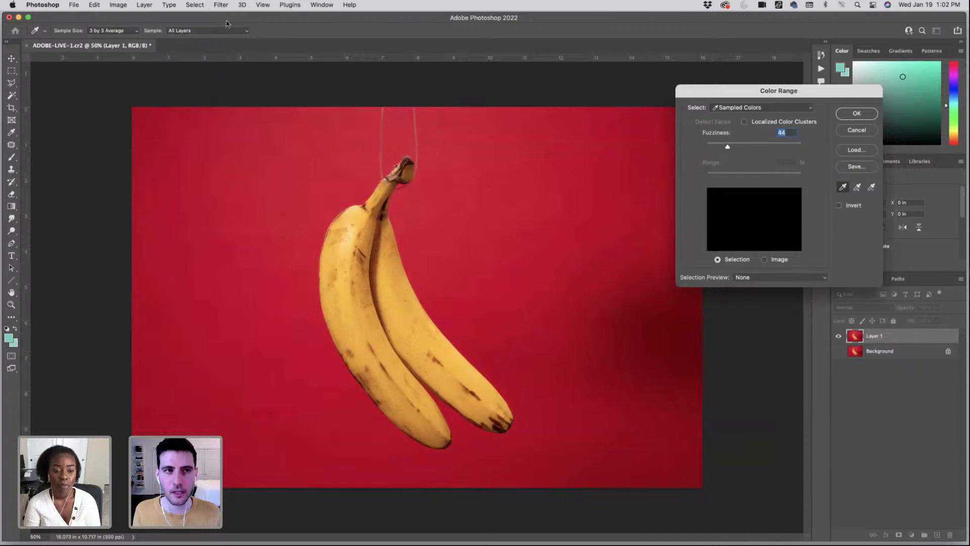
{"action": "left_click", "coordinate": [399, 157]}
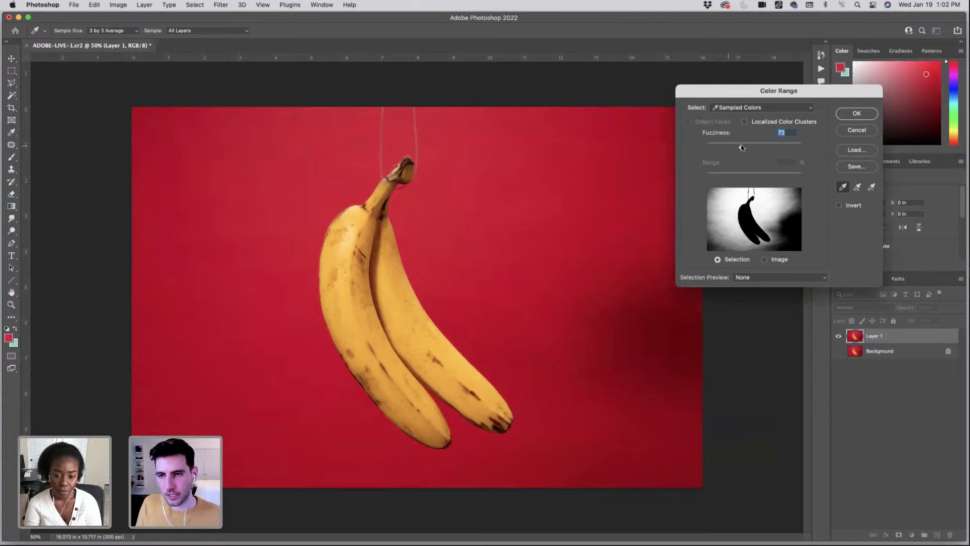
{"action": "mouse_move", "coordinate": [742, 147]}
{"action": "left_mouse_down"}
{"action": "mouse_move", "coordinate": [759, 145]}
{"action": "mouse_move", "coordinate": [748, 148]}
{"action": "left_mouse_up"}
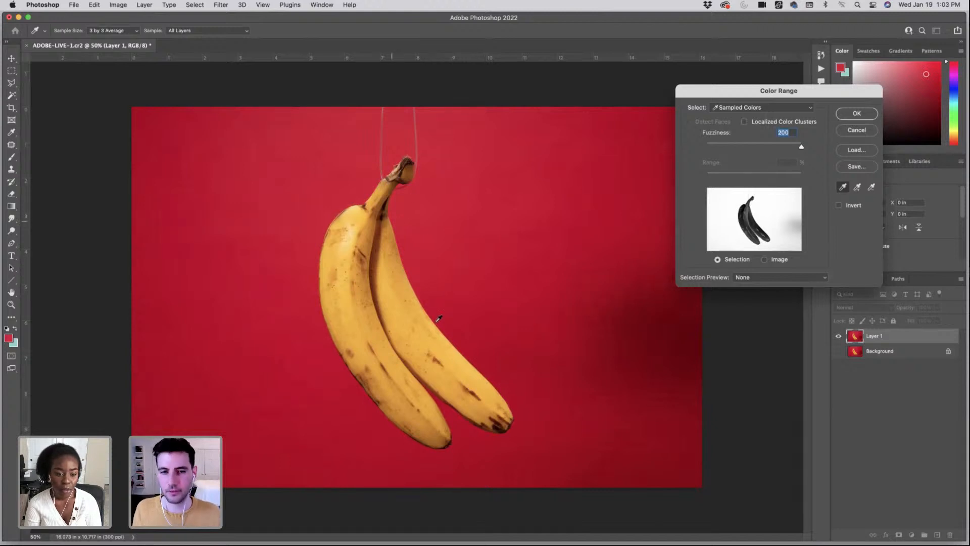
{"action": "left_click_drag", "start_coordinate": [778, 146], "coordinate": [747, 146]}
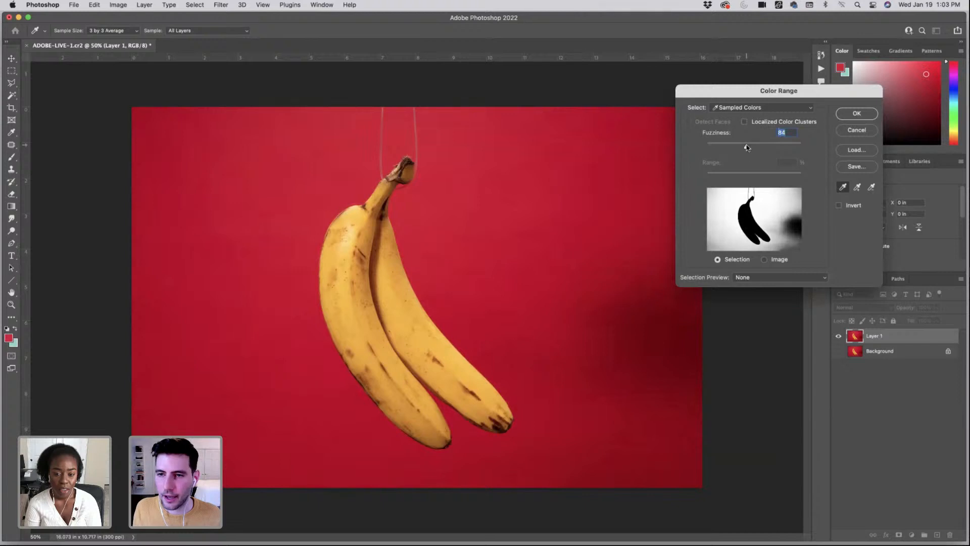
{"action": "left_click", "coordinate": [511, 387]}
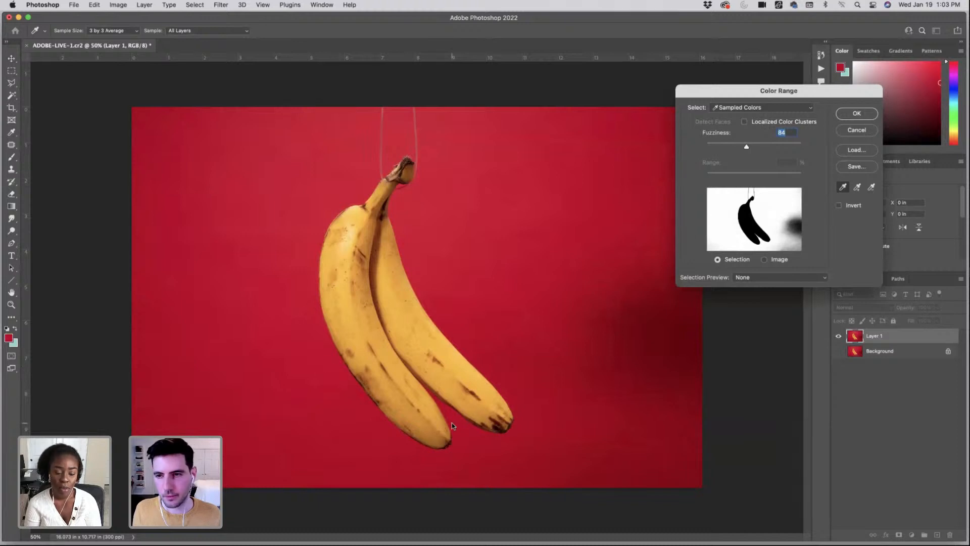
{"action": "left_click", "coordinate": [459, 161]}
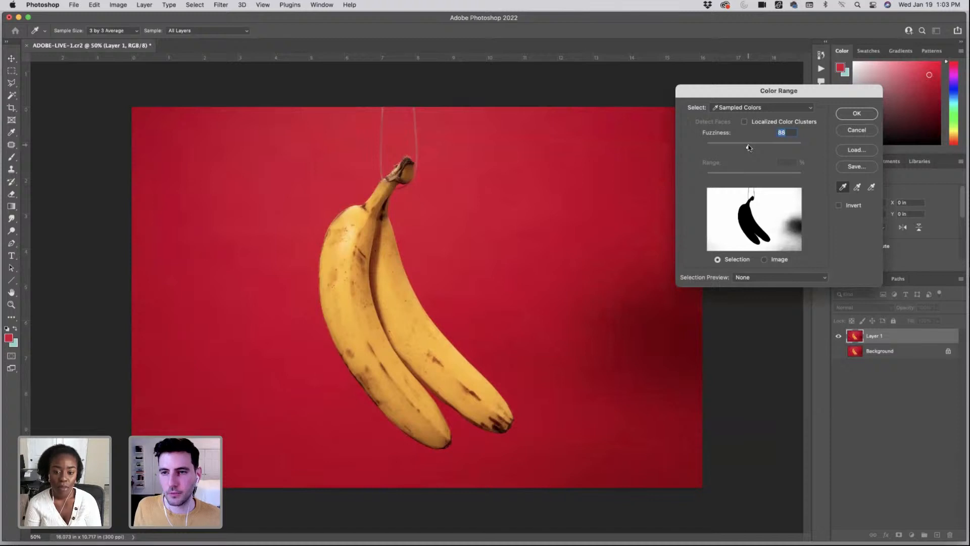
{"action": "left_click_drag", "start_coordinate": [748, 147], "coordinate": [749, 148]}
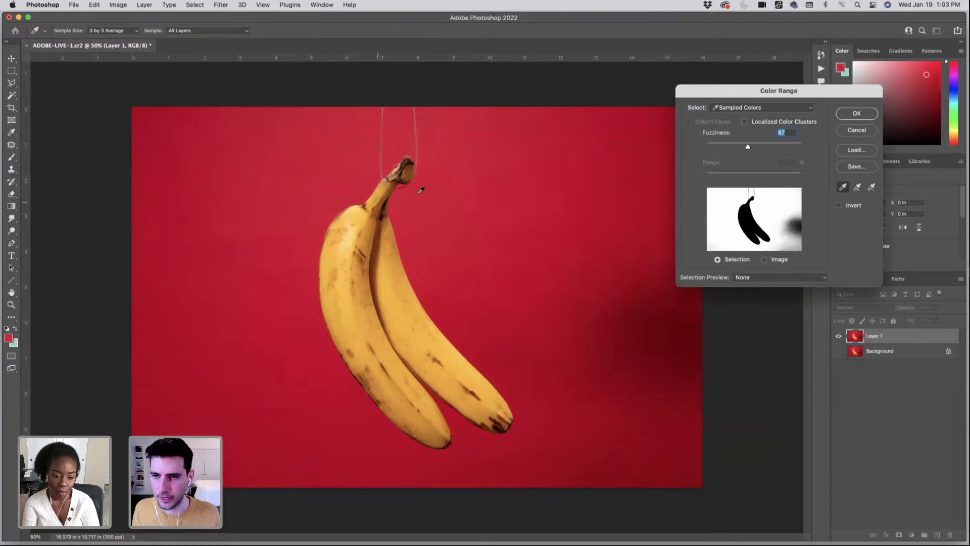
{"action": "left_click", "coordinate": [854, 114]}
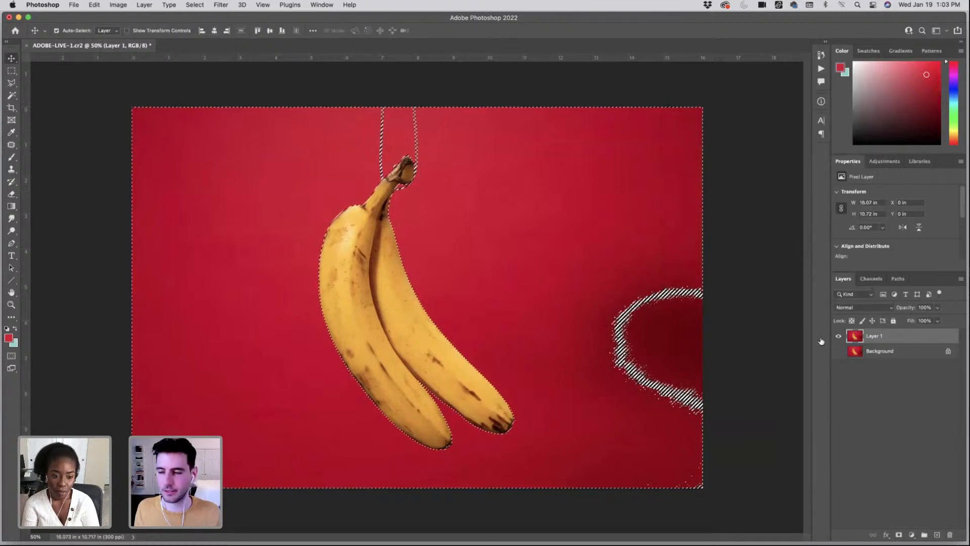
- Add a layer mask to Layer 1 from the selection, inverted to keep the bananas, and display the mask alone on the canvas
{"action": "left_click", "coordinate": [898, 536]}
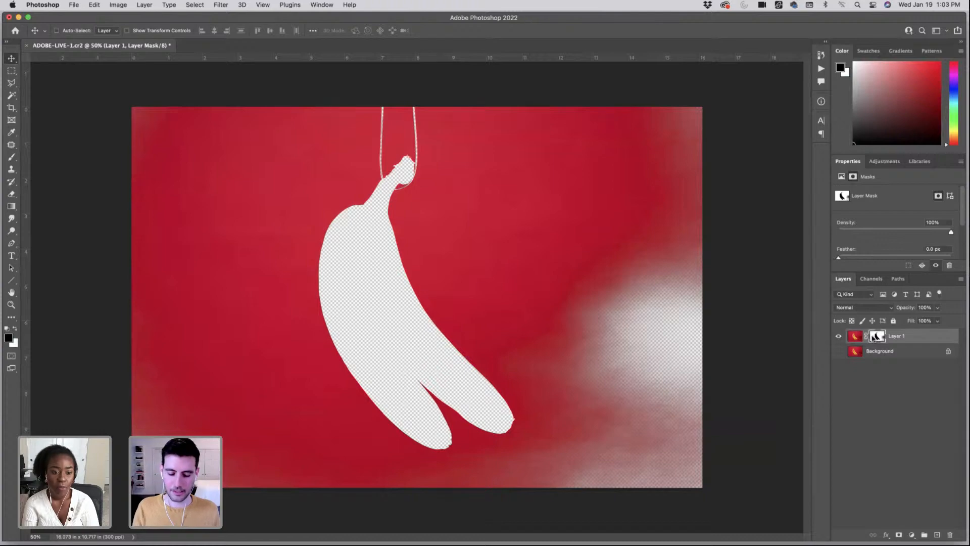
{"action": "key", "text": "super+i"}
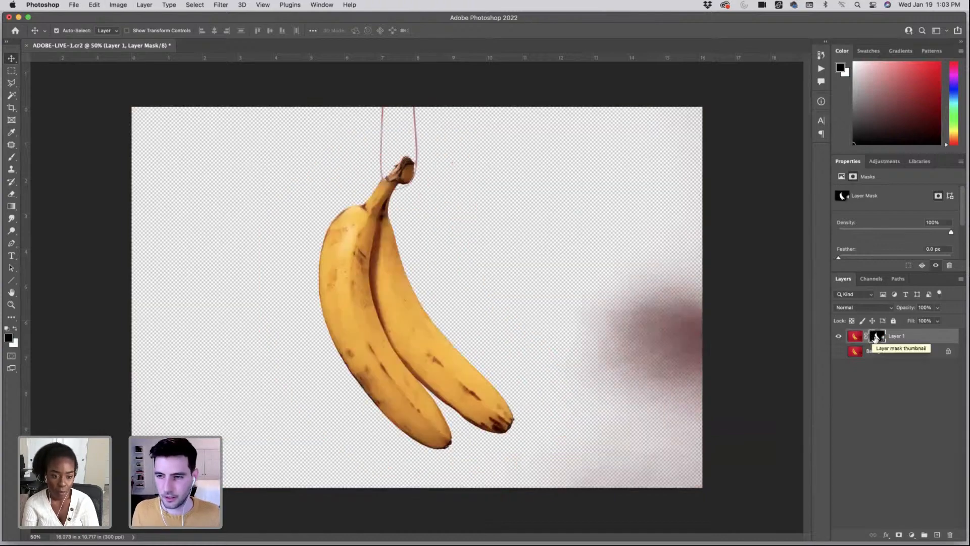
{"action": "right_click", "coordinate": [876, 338]}
{"action": "key", "text": "Escape"}
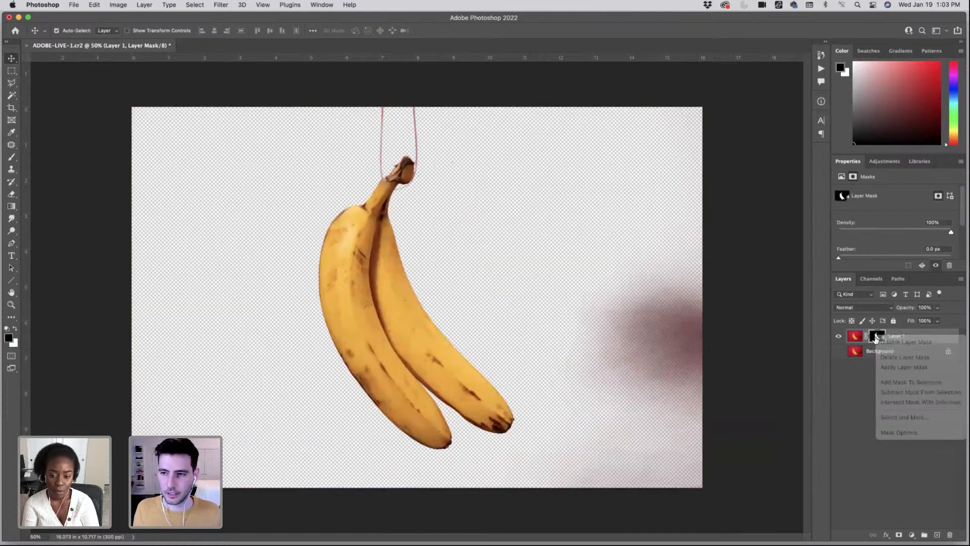
{"action": "left_click", "coordinate": [877, 338], "text": "alt"}
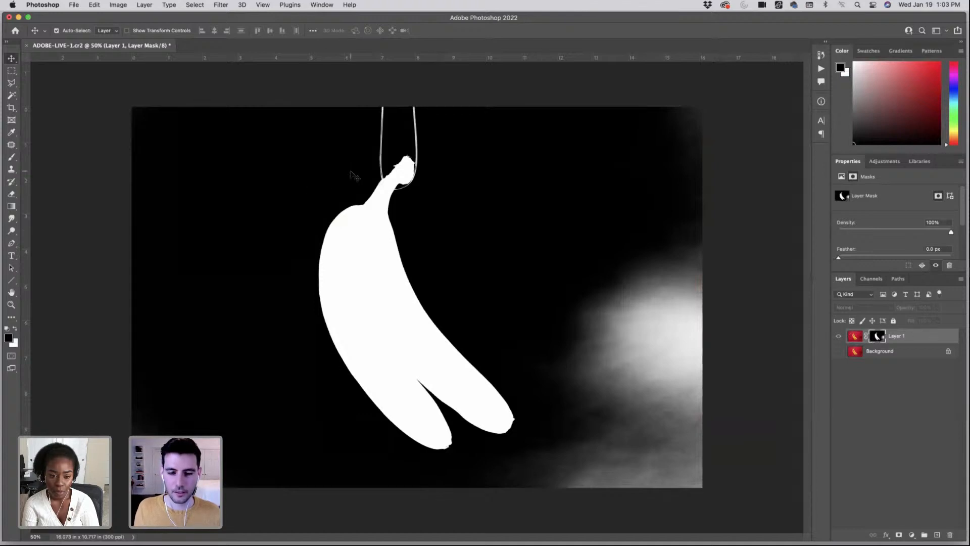
- Set up the Brush with white as the foreground color and 100% opacity, and check its size and hardness
{"action": "scroll", "coordinate": [431, 336], "scroll_direction": "up", "scroll_amount": 5}
{"action": "scroll", "coordinate": [431, 337], "scroll_direction": "down", "scroll_amount": 4}
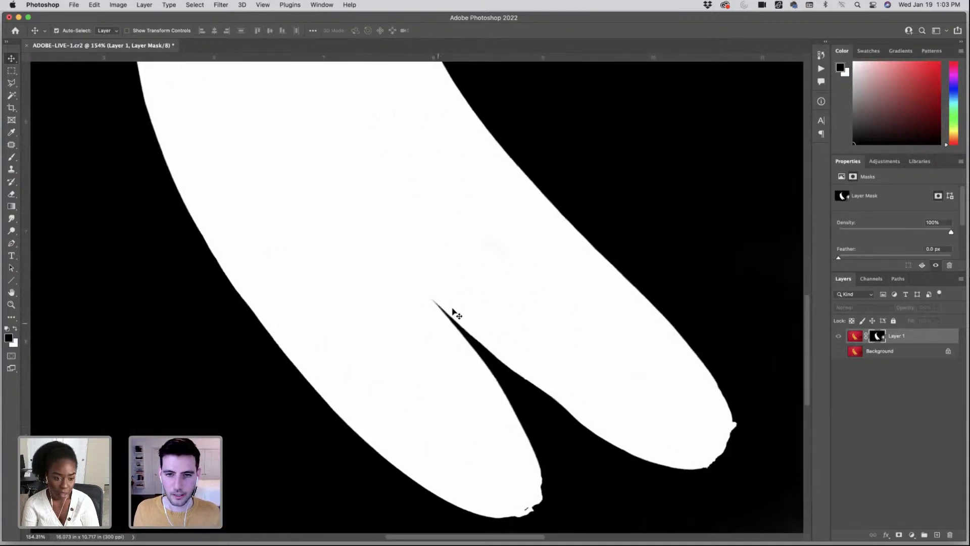
{"action": "key", "text": "b"}
{"action": "left_click", "coordinate": [15, 329]}
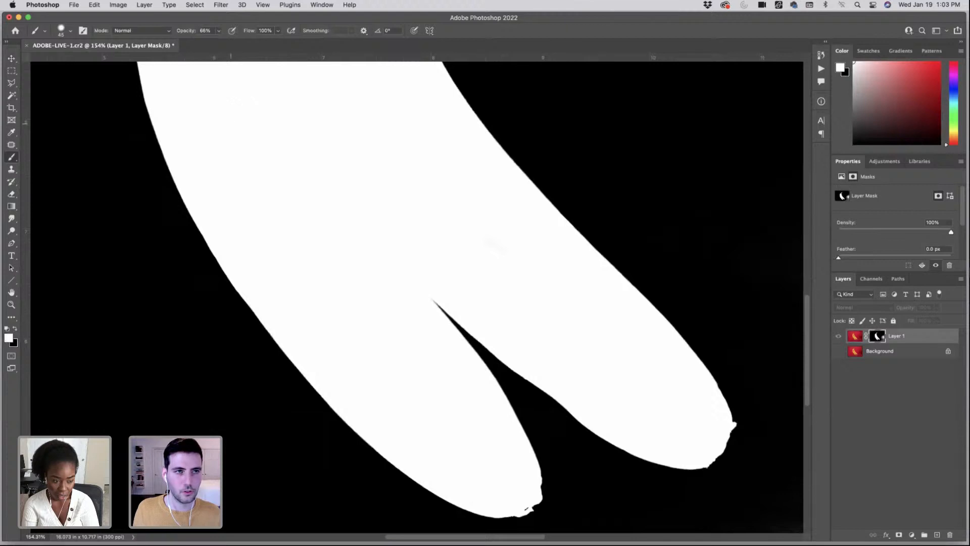
{"action": "left_click_drag", "start_coordinate": [219, 30], "coordinate": [271, 59]}
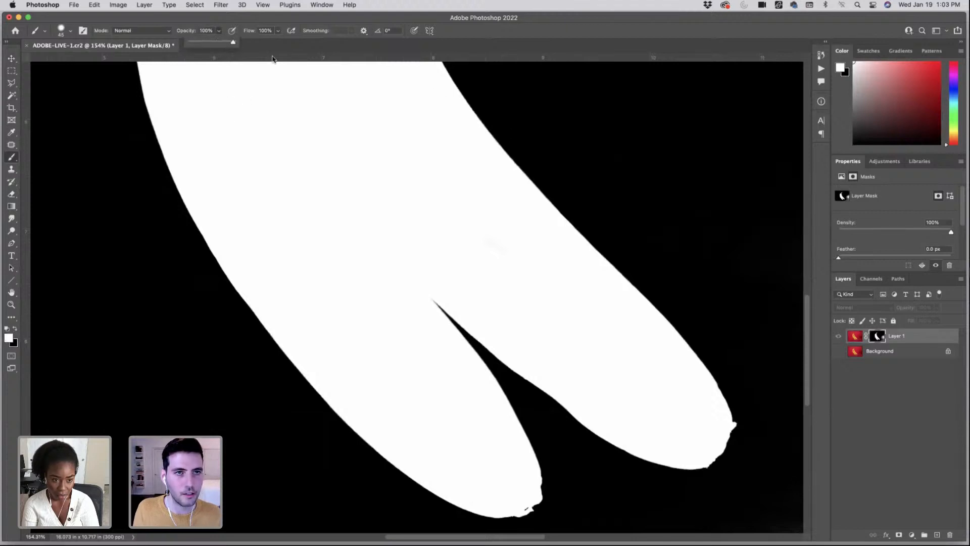
{"action": "left_click", "coordinate": [71, 32]}
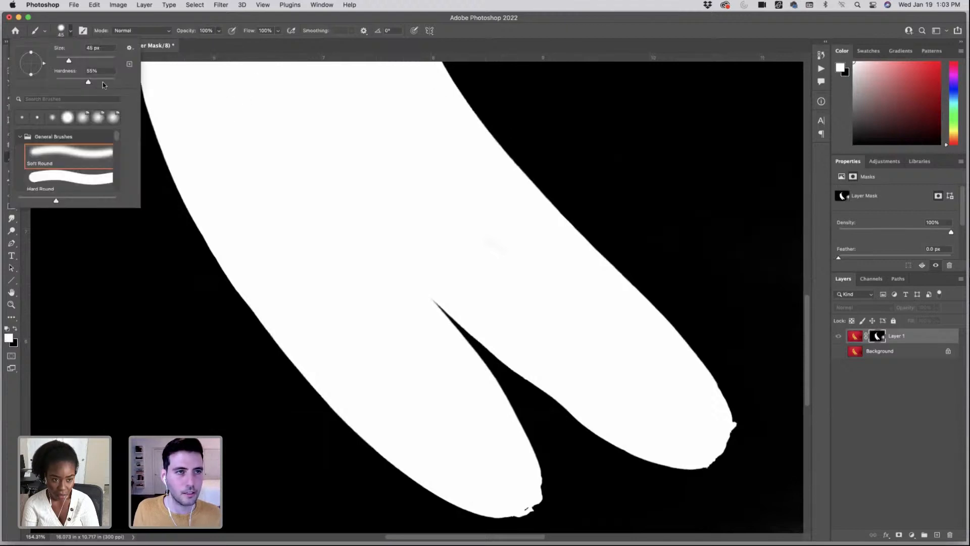
{"action": "left_click", "coordinate": [516, 264]}
- Examine the mask around the banana tips, the stem, the strings and the gray patches of backdrop for areas that need cleaning
{"action": "scroll", "coordinate": [501, 432], "scroll_direction": "down", "scroll_amount": 3}
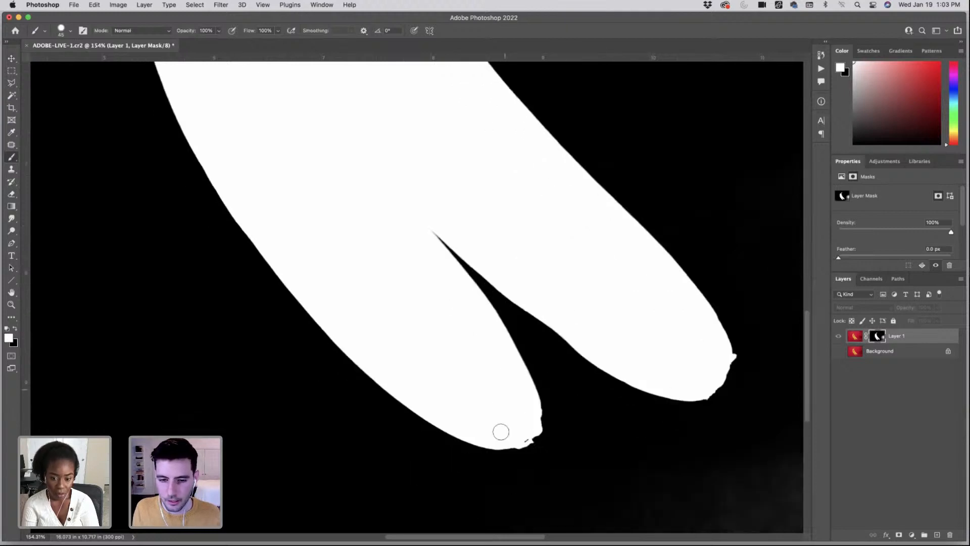
{"action": "scroll", "coordinate": [523, 437], "scroll_direction": "up", "scroll_amount": 15}
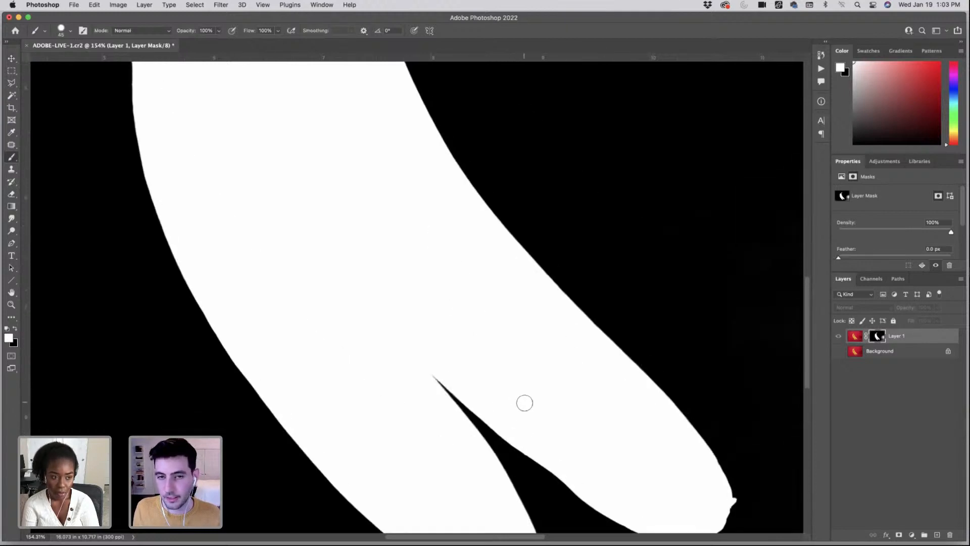
{"action": "scroll", "coordinate": [519, 401], "scroll_direction": "up", "scroll_amount": 10}
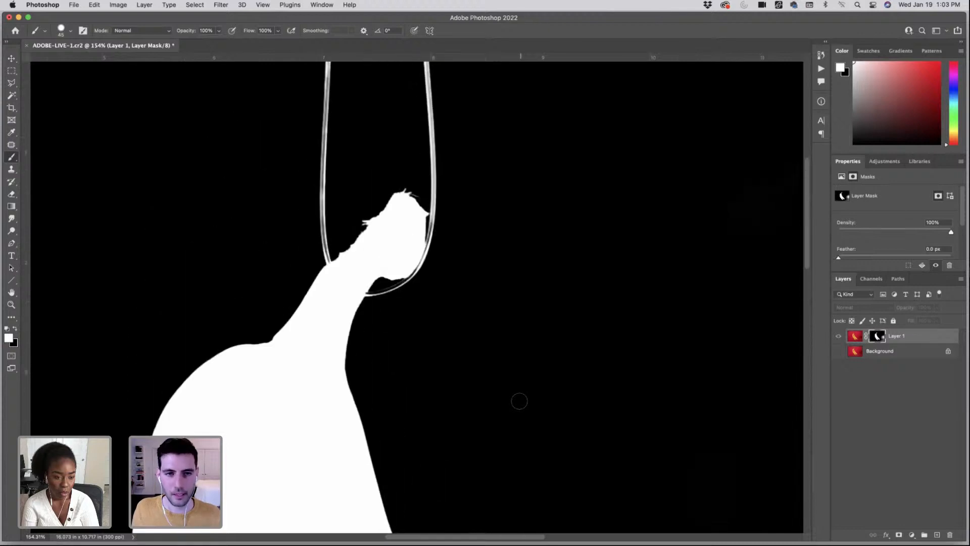
{"action": "scroll", "coordinate": [519, 401], "scroll_direction": "down", "scroll_amount": 5}
{"action": "scroll", "coordinate": [358, 312], "scroll_direction": "down", "scroll_amount": 3}
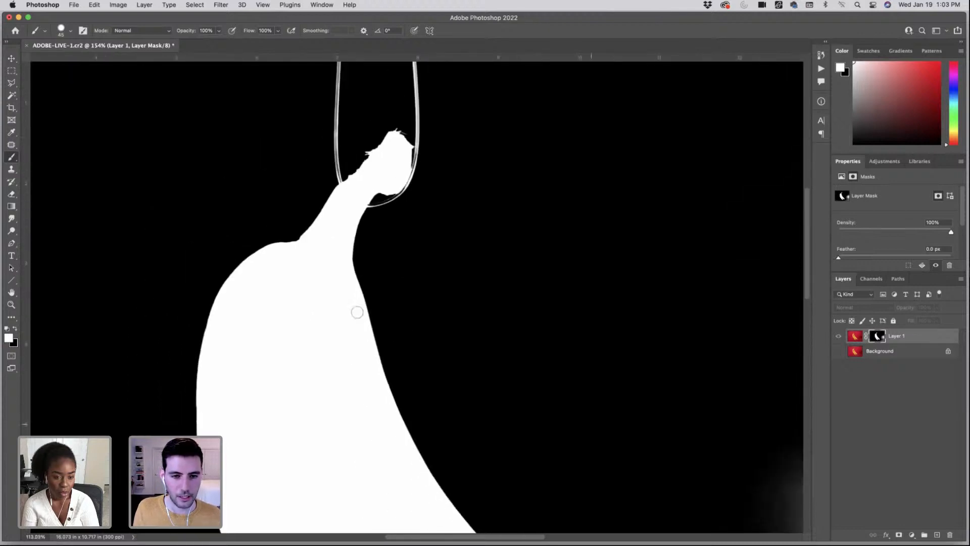
{"action": "scroll", "coordinate": [379, 364], "scroll_direction": "down", "scroll_amount": 8}
{"action": "scroll", "coordinate": [505, 404], "scroll_direction": "down", "scroll_amount": 3}
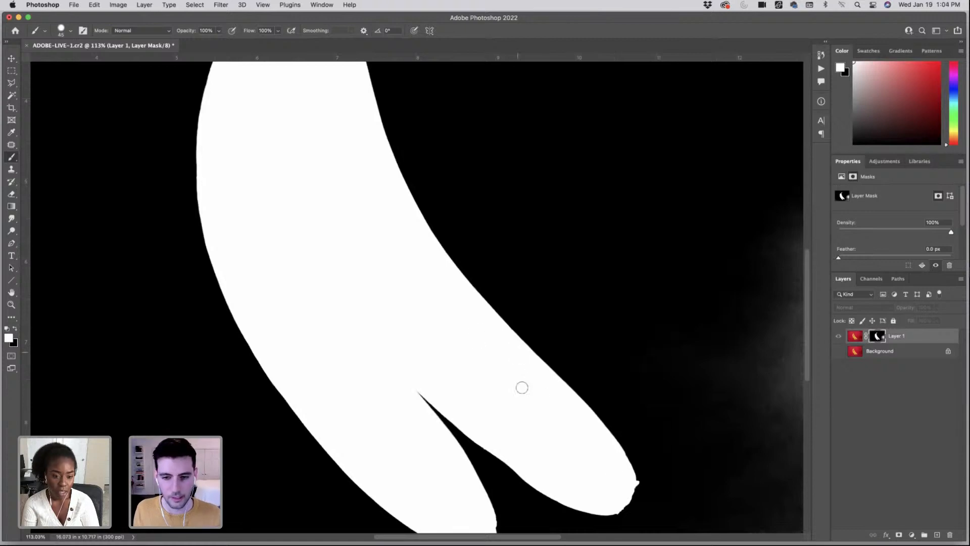
{"action": "scroll", "coordinate": [625, 346], "scroll_direction": "down", "scroll_amount": 3}
{"action": "scroll", "coordinate": [625, 347], "scroll_direction": "right", "scroll_amount": 6}
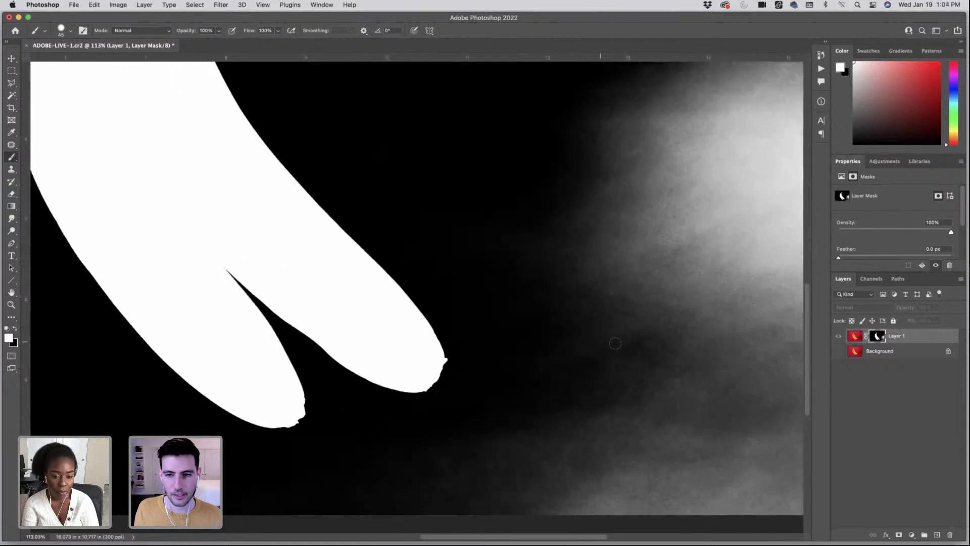
{"action": "scroll", "coordinate": [615, 344], "scroll_direction": "up", "scroll_amount": 8}
{"action": "scroll", "coordinate": [198, 384], "scroll_direction": "left", "scroll_amount": 3}
{"action": "scroll", "coordinate": [251, 351], "scroll_direction": "left", "scroll_amount": 5}
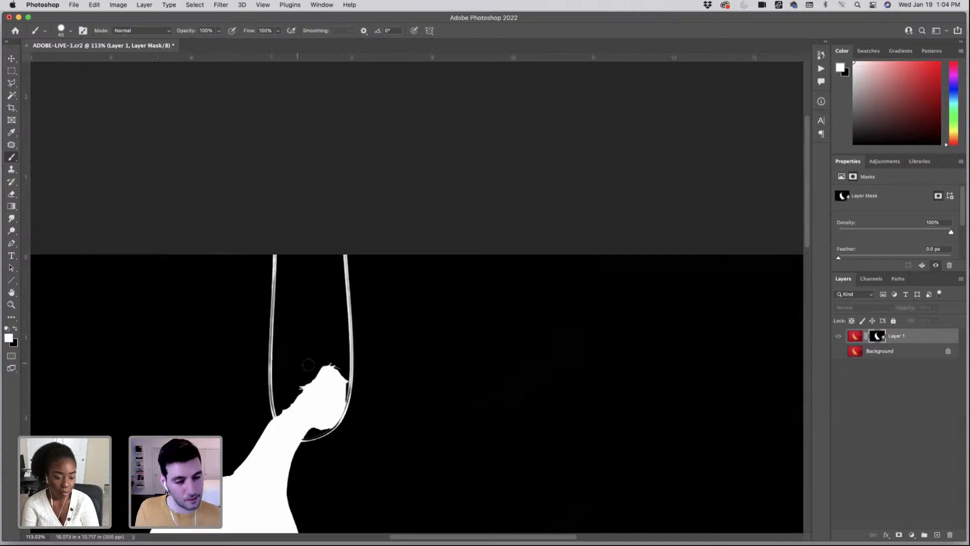
- Paint the gray backdrop patches of the mask solid black with an 1100 px brush, keeping clear of the bananas
{"action": "key", "text": "x"}
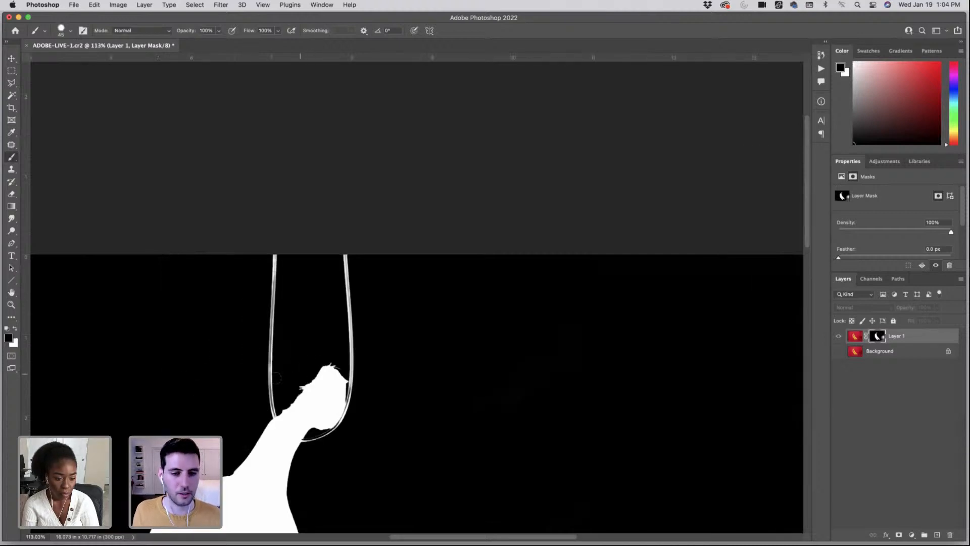
{"action": "scroll", "coordinate": [289, 389], "scroll_direction": "down", "scroll_amount": 8}
{"action": "scroll", "coordinate": [324, 391], "scroll_direction": "left", "scroll_amount": 7}
{"action": "scroll", "coordinate": [355, 392], "scroll_direction": "down", "scroll_amount": 4}
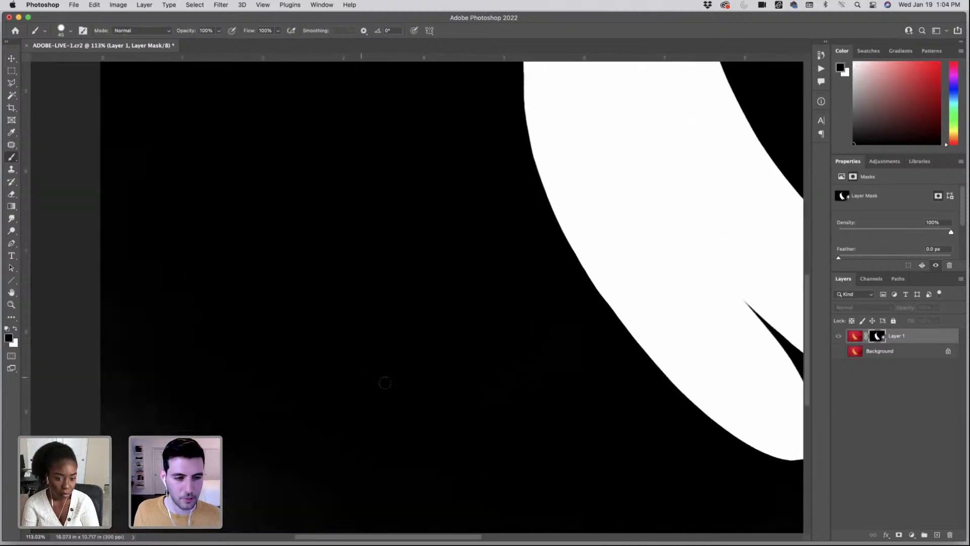
{"action": "left_click_drag", "start_coordinate": [400, 384], "coordinate": [344, 383]}
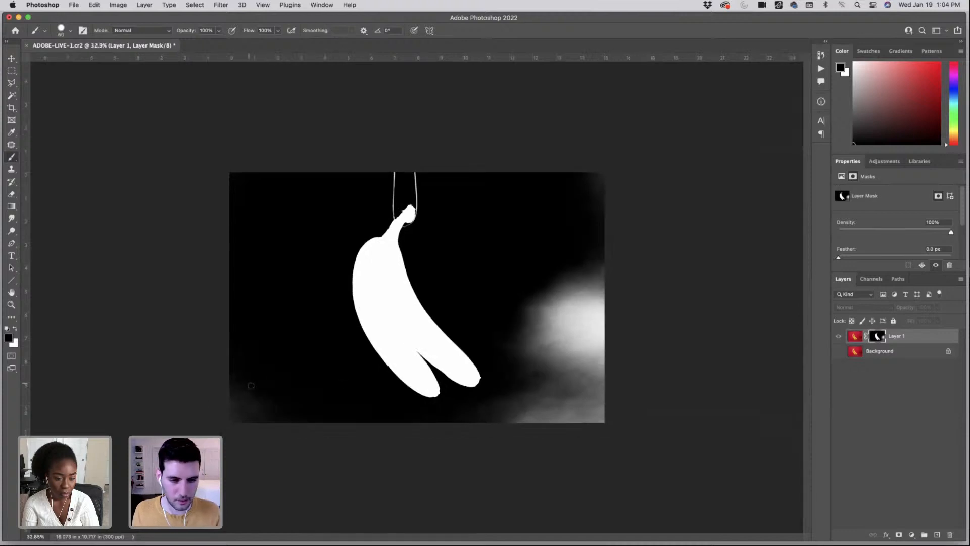
{"action": "key", "text": "bracketright"}
{"action": "key", "text": "bracketright"}
{"action": "key", "text": "bracketright"}
{"action": "key", "text": "bracketright"}
{"action": "key", "text": "bracketright"}
{"action": "key", "text": "bracketright"}
{"action": "key", "text": "bracketright"}
{"action": "key", "text": "bracketright"}
{"action": "key", "text": "bracketright"}
{"action": "key", "text": "bracketright"}
{"action": "key", "text": "bracketright"}
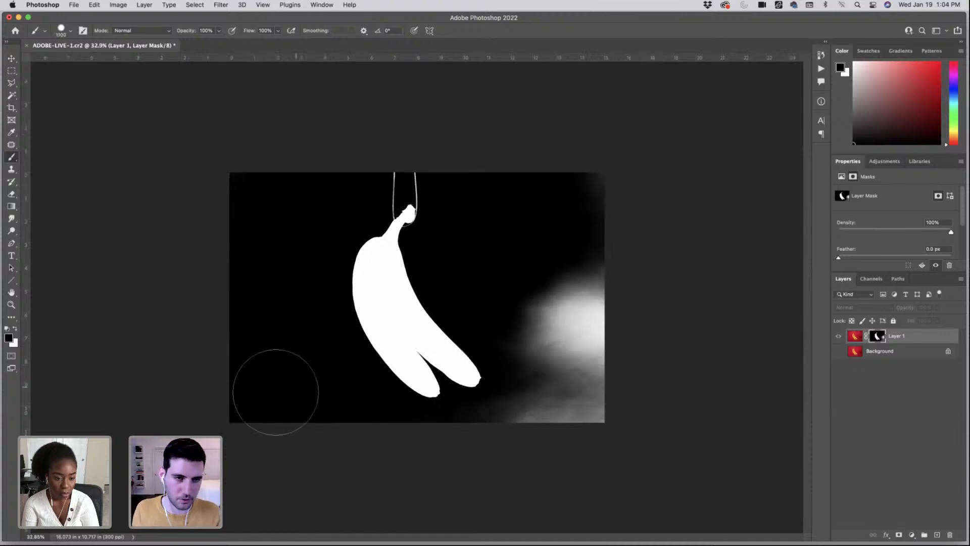
{"action": "mouse_move", "coordinate": [588, 167]}
{"action": "left_mouse_down"}
{"action": "mouse_move", "coordinate": [614, 287]}
{"action": "mouse_move", "coordinate": [571, 345]}
{"action": "mouse_move", "coordinate": [541, 349]}
{"action": "mouse_move", "coordinate": [561, 409]}
{"action": "mouse_move", "coordinate": [591, 400]}
{"action": "mouse_move", "coordinate": [511, 403]}
{"action": "mouse_move", "coordinate": [422, 436]}
{"action": "left_mouse_up"}
- Reduce the brush to 125 px and paint the two hanging strings above the stem black in the mask
{"action": "key", "text": "bracketleft"}
{"action": "key", "text": "bracketleft"}
{"action": "key", "text": "bracketleft"}
{"action": "key", "text": "bracketleft"}
{"action": "key", "text": "bracketleft"}
{"action": "key", "text": "bracketleft"}
{"action": "key", "text": "bracketleft"}
{"action": "key", "text": "bracketleft"}
{"action": "key", "text": "bracketleft"}
{"action": "key", "text": "bracketleft"}
{"action": "key", "text": "bracketleft"}
{"action": "key", "text": "bracketleft"}
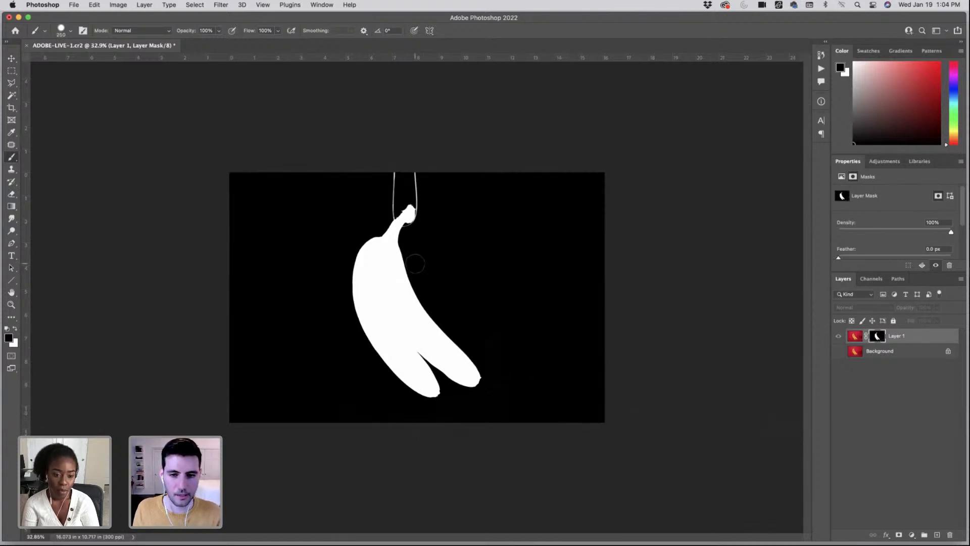
{"action": "left_click_drag", "start_coordinate": [406, 175], "coordinate": [488, 219]}
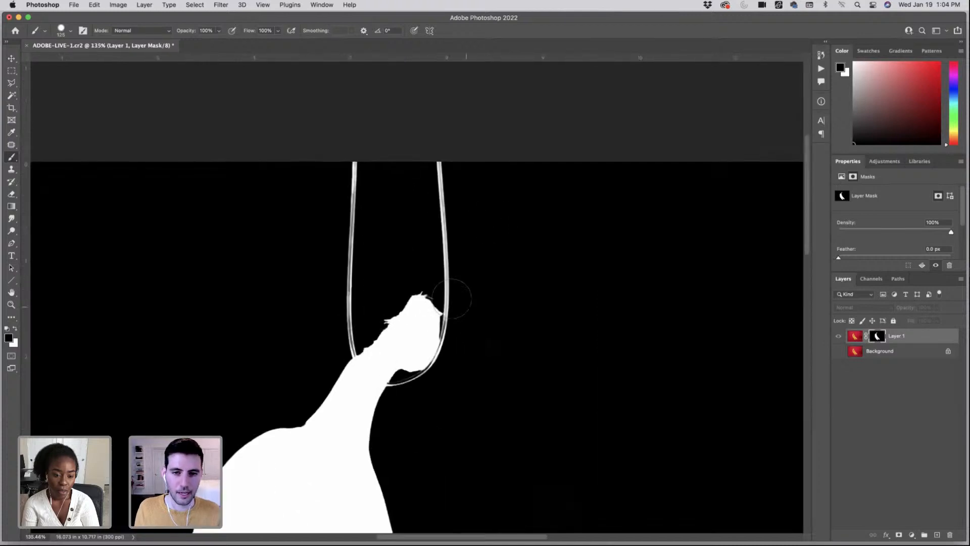
{"action": "mouse_move", "coordinate": [454, 286]}
{"action": "left_mouse_down"}
{"action": "mouse_move", "coordinate": [411, 156]}
{"action": "mouse_move", "coordinate": [354, 324]}
{"action": "mouse_move", "coordinate": [377, 169]}
{"action": "left_mouse_up"}
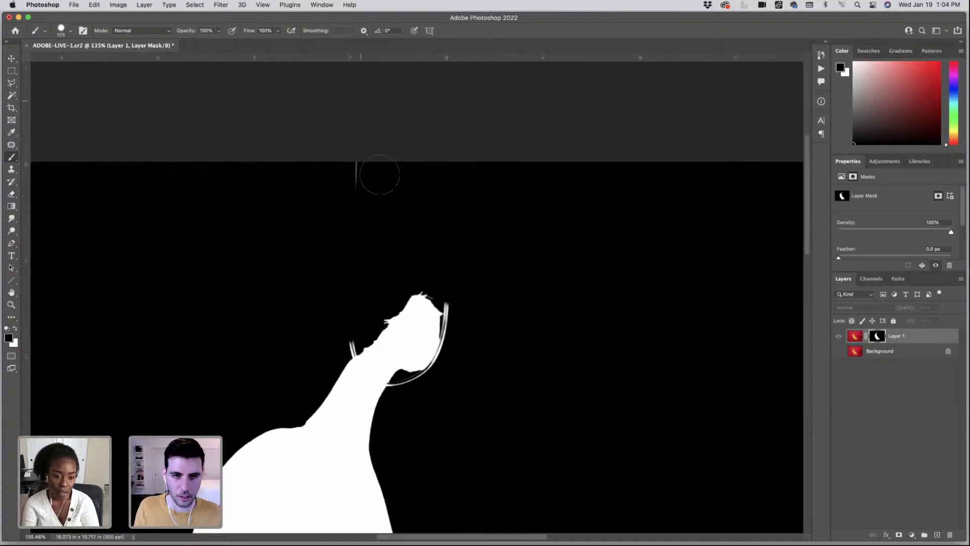
- Paint the string remnants around the stem black in the mask with the brush reduced to 45 px
{"action": "key", "text": "bracketleft"}
{"action": "key", "text": "bracketleft"}
{"action": "key", "text": "bracketleft"}
{"action": "key", "text": "bracketleft"}
{"action": "key", "text": "bracketleft"}
{"action": "key", "text": "bracketleft"}
{"action": "key", "text": "bracketleft"}
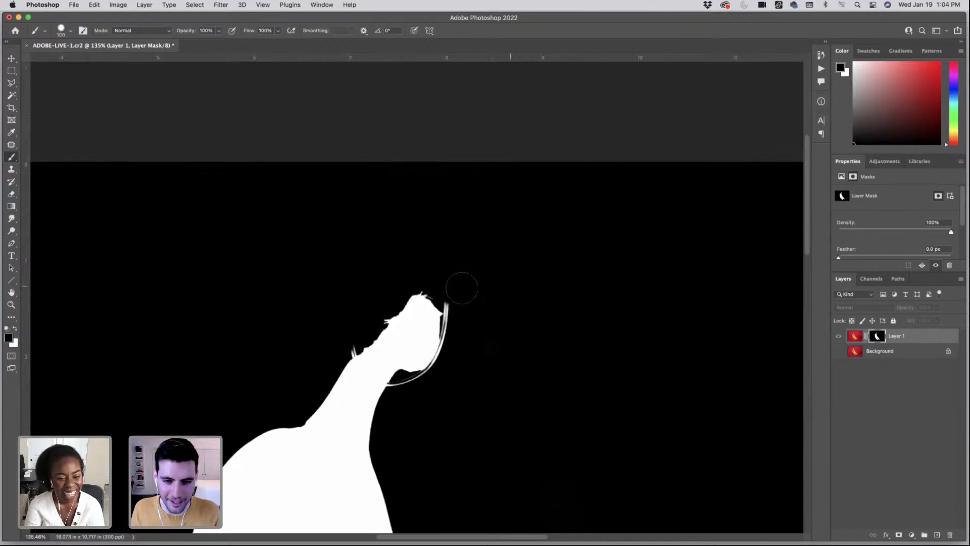
{"action": "mouse_move", "coordinate": [422, 389]}
{"action": "left_mouse_down"}
{"action": "mouse_move", "coordinate": [403, 382]}
{"action": "mouse_move", "coordinate": [398, 390]}
{"action": "mouse_move", "coordinate": [417, 380]}
{"action": "left_mouse_up"}
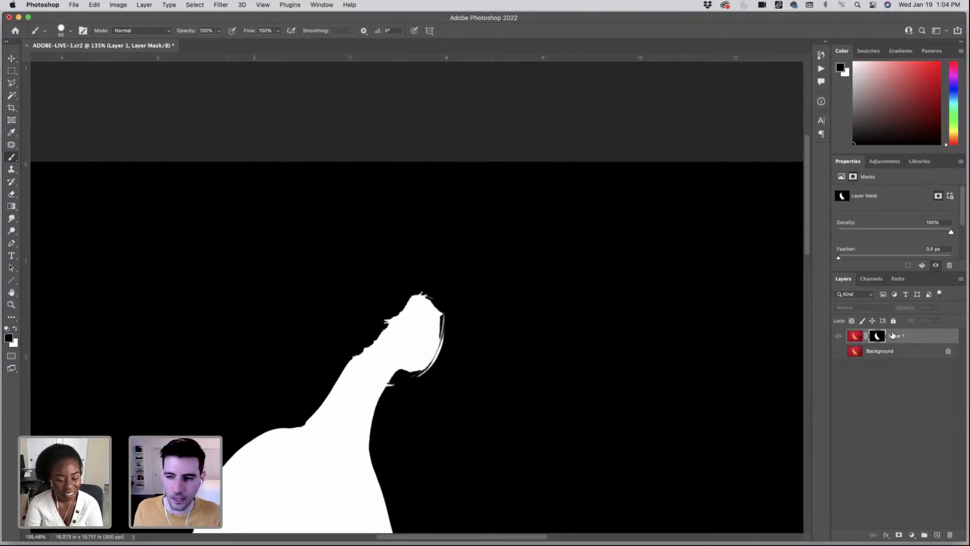
- Display the masked banana image instead of the mask alone and check the cutout's edges from stem to tips
{"action": "left_click", "coordinate": [855, 337]}
{"action": "scroll", "coordinate": [303, 299], "scroll_direction": "down", "scroll_amount": 10}
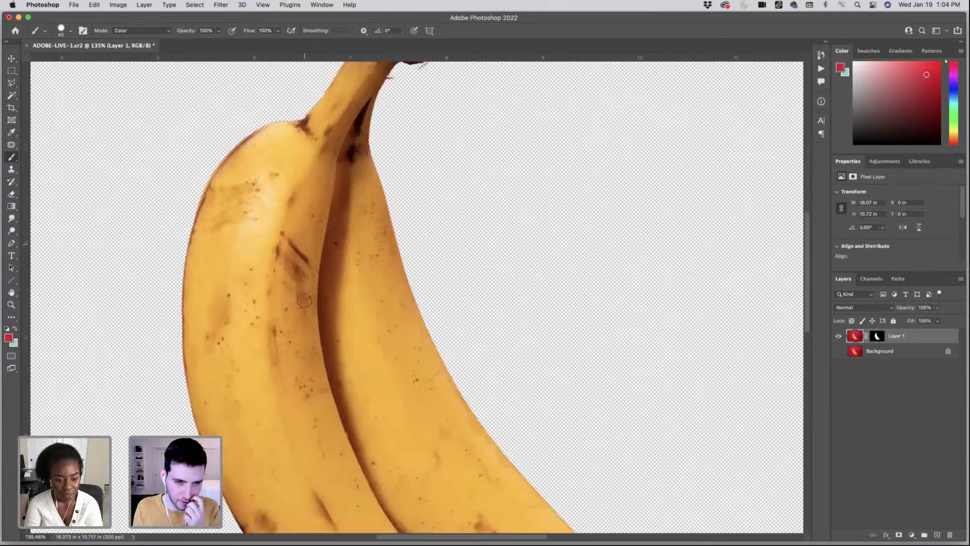
{"action": "scroll", "coordinate": [305, 301], "scroll_direction": "down", "scroll_amount": 3}
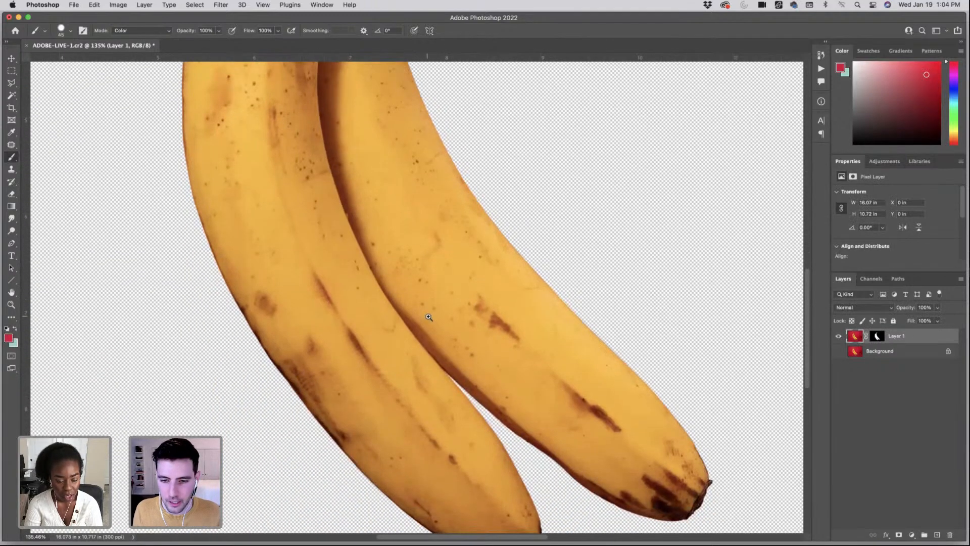
{"action": "scroll", "coordinate": [424, 317], "scroll_direction": "down", "scroll_amount": 3}
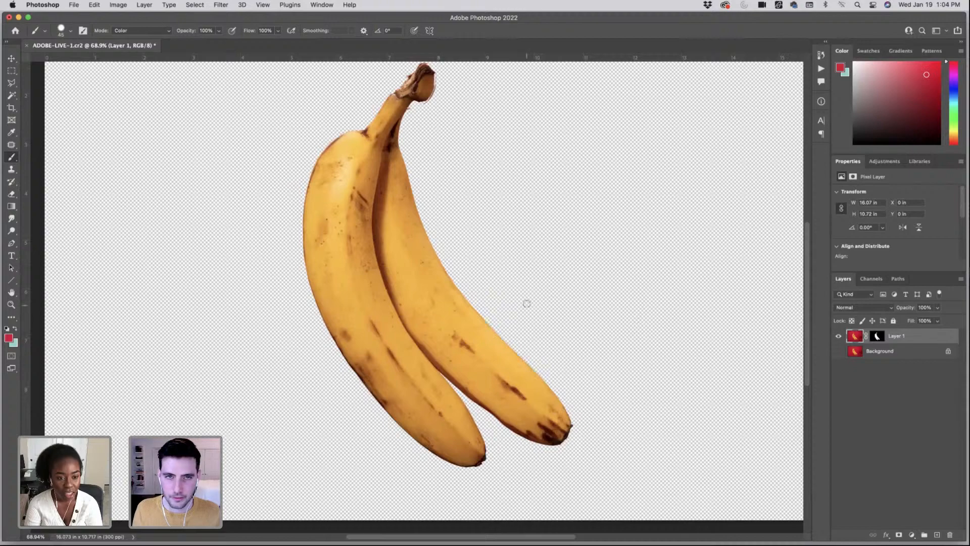
{"action": "scroll", "coordinate": [431, 105], "scroll_direction": "up", "scroll_amount": 6}
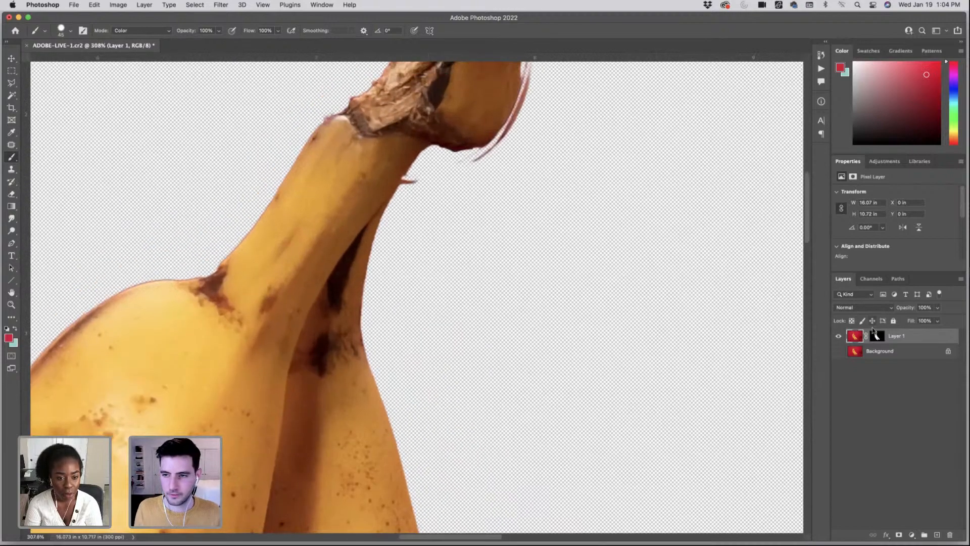
- Set the brush to 20 px with 88% hardness and paint the stray string fleck under the stem out of Layer 1's mask
{"action": "left_click", "coordinate": [877, 335]}
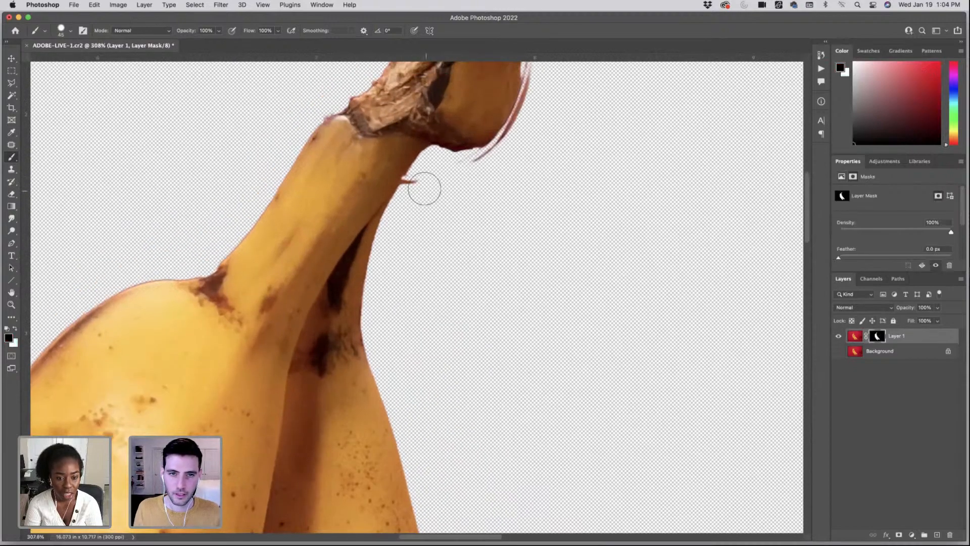
{"action": "left_click", "coordinate": [71, 31]}
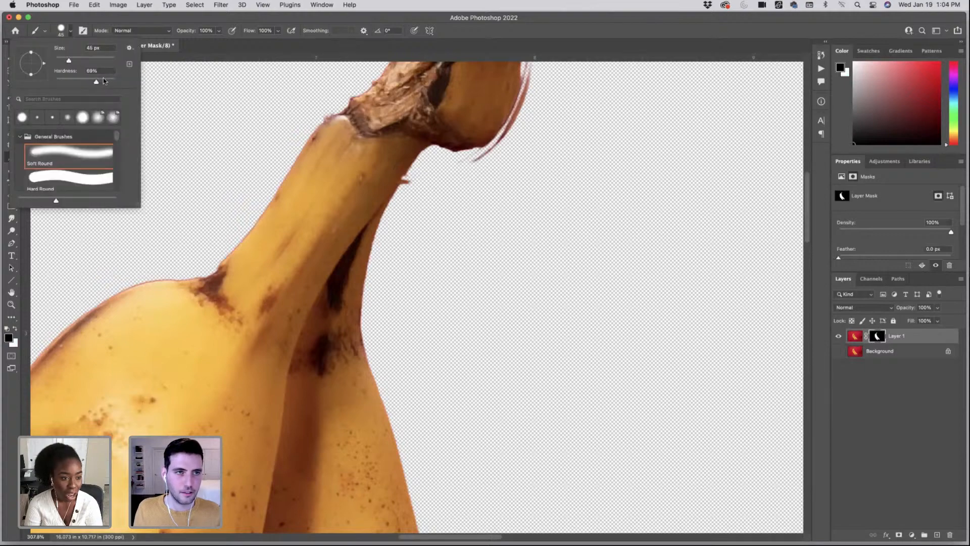
{"action": "left_click", "coordinate": [108, 81]}
{"action": "left_click_drag", "start_coordinate": [68, 61], "coordinate": [62, 61]}
{"action": "left_click_drag", "start_coordinate": [411, 182], "coordinate": [406, 190]}
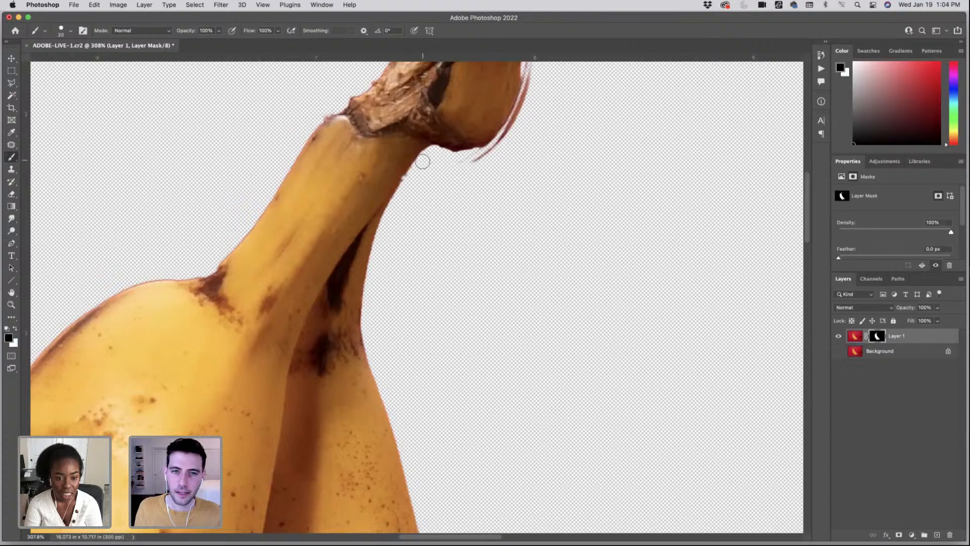
- Paint the leftover string beside the stem's cut end and the stray fibers at its tip black in the mask
{"action": "scroll", "coordinate": [416, 186], "scroll_direction": "up", "scroll_amount": 3}
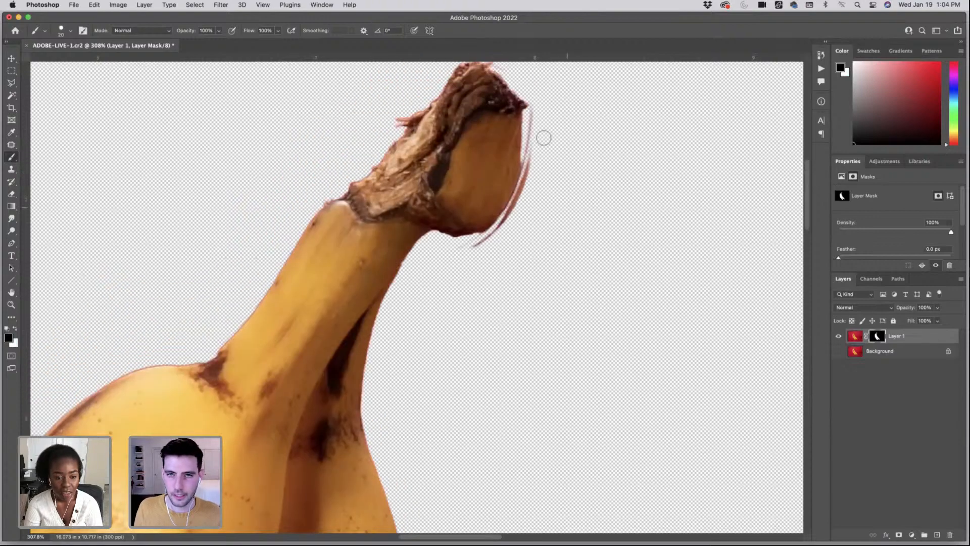
{"action": "left_click_drag", "start_coordinate": [529, 113], "coordinate": [520, 206]}
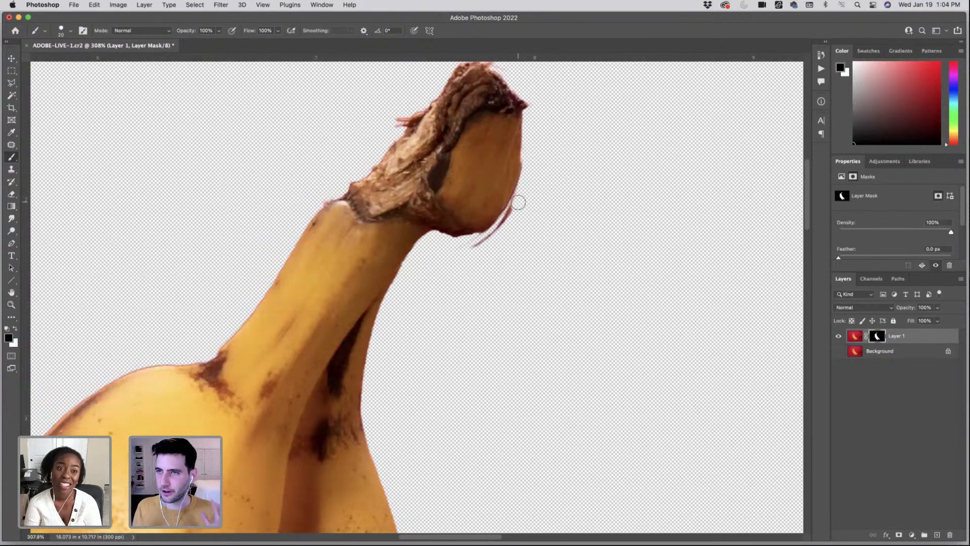
{"action": "mouse_move", "coordinate": [516, 200]}
{"action": "left_mouse_down"}
{"action": "mouse_move", "coordinate": [506, 224]}
{"action": "mouse_move", "coordinate": [465, 251]}
{"action": "left_mouse_up"}
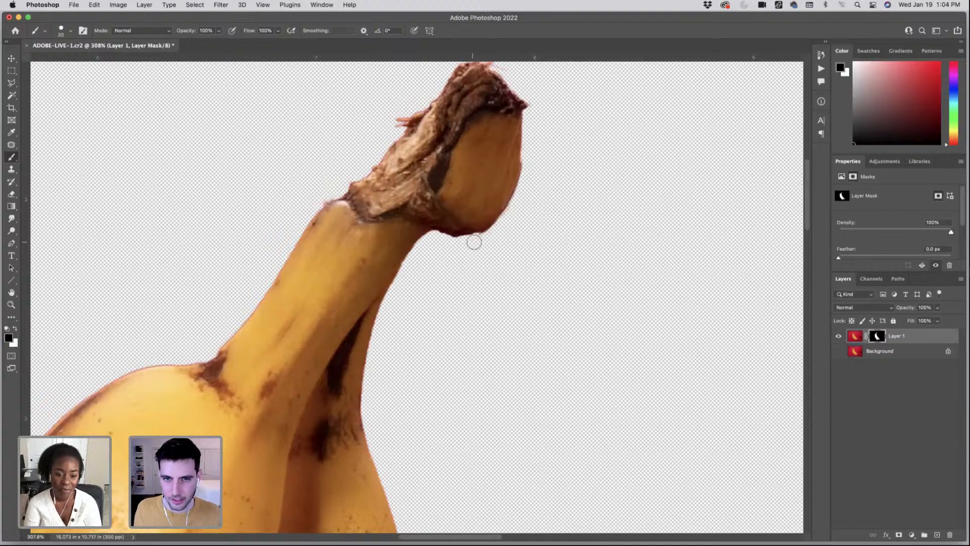
{"action": "scroll", "coordinate": [535, 201], "scroll_direction": "up", "scroll_amount": 5}
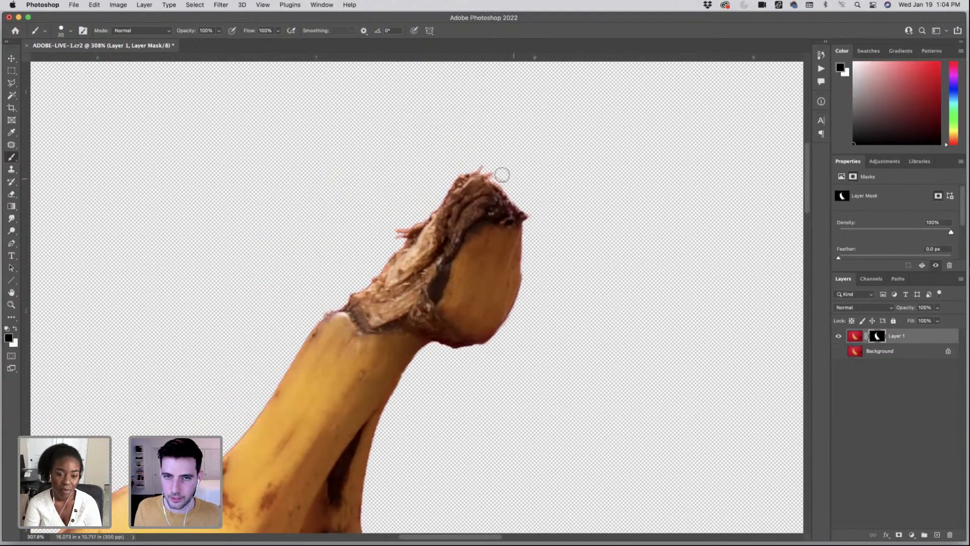
{"action": "left_click_drag", "start_coordinate": [494, 169], "coordinate": [476, 165]}
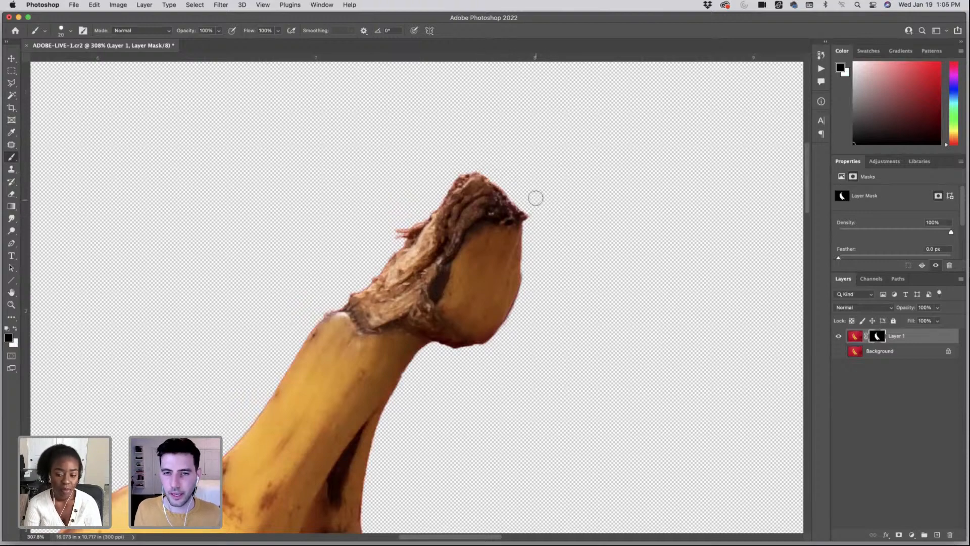
{"action": "scroll", "coordinate": [539, 277], "scroll_direction": "down", "scroll_amount": 7}
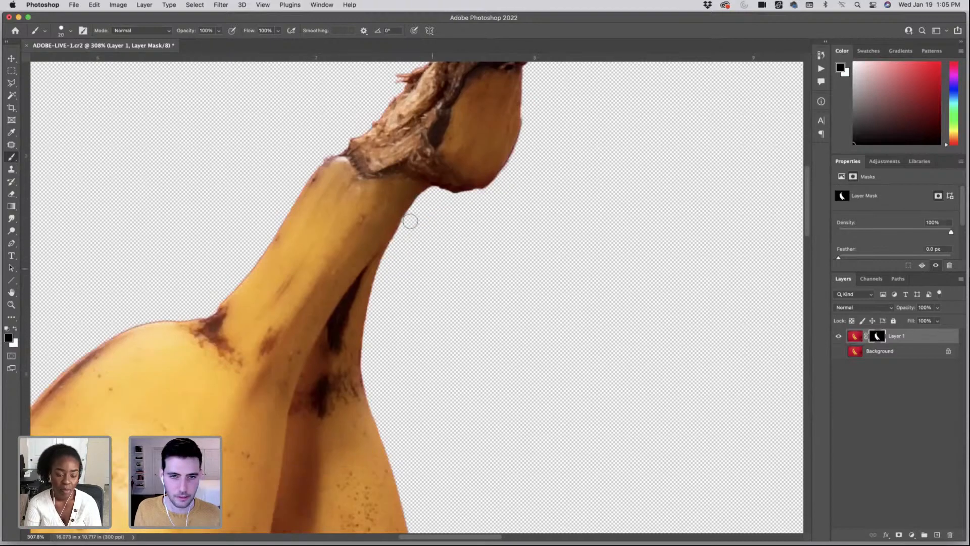
{"action": "key", "text": "x"}
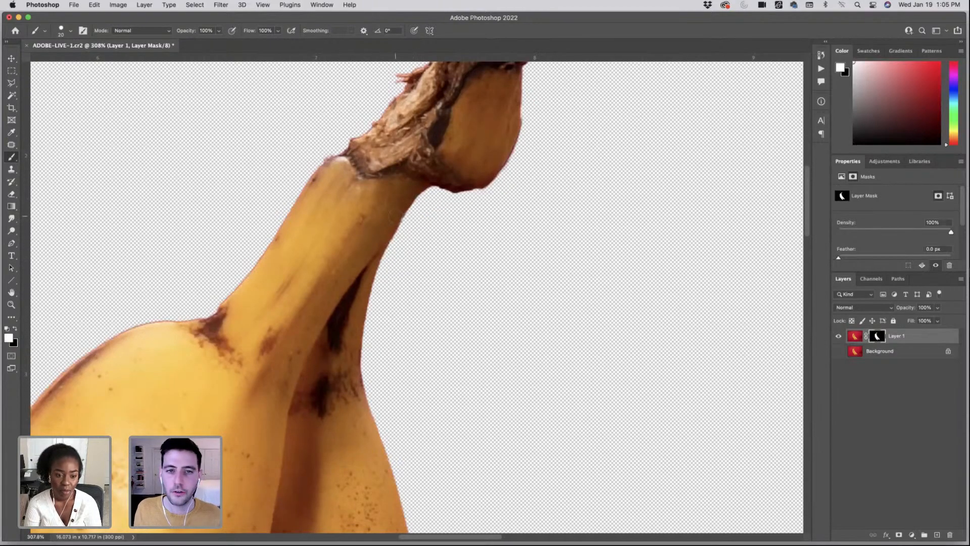
{"action": "key", "text": "super+0"}
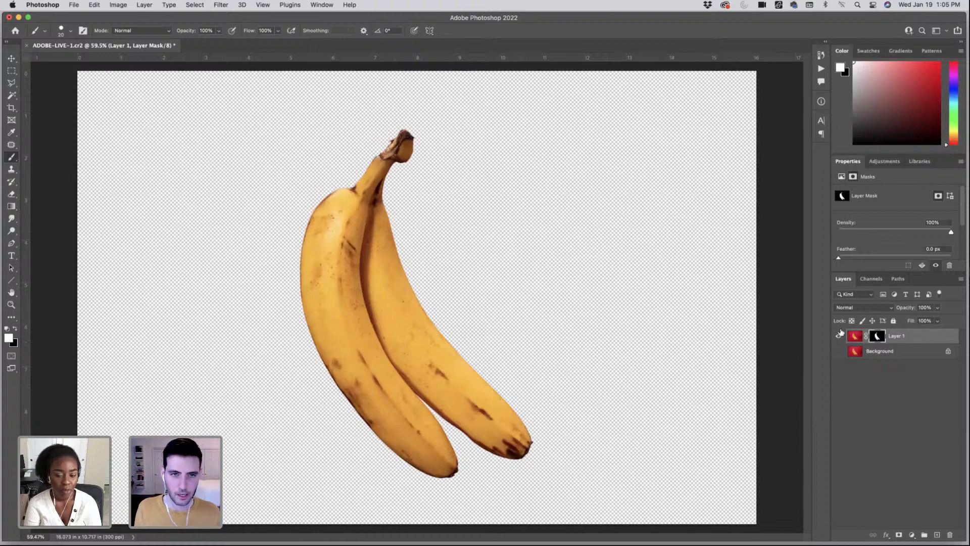
{"action": "mouse_move", "coordinate": [372, 114]}
{"action": "left_mouse_down"}
{"action": "mouse_move", "coordinate": [459, 166]}
{"action": "mouse_move", "coordinate": [596, 136]}
{"action": "left_mouse_up"}
{"action": "left_click_drag", "start_coordinate": [561, 387], "coordinate": [543, 400]}
{"action": "key", "text": "super+z"}
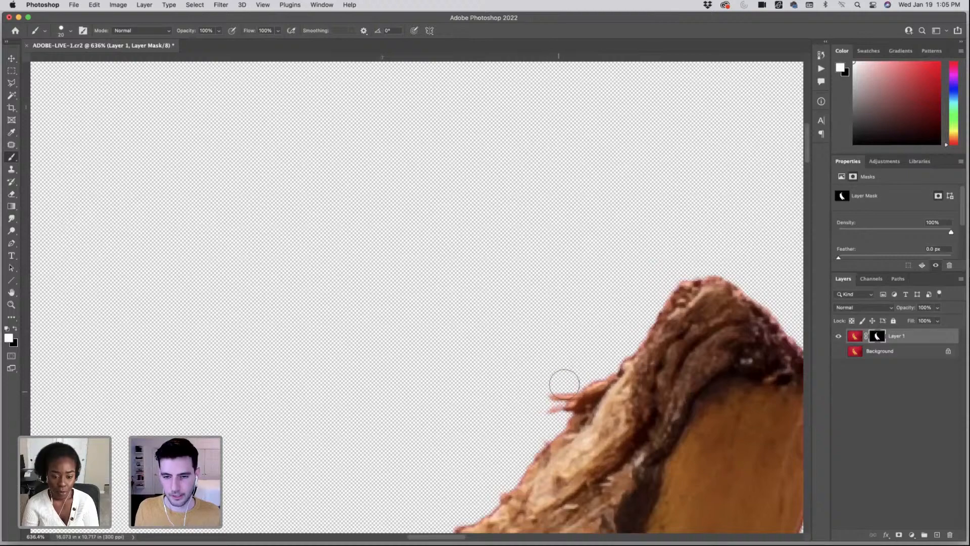
- Set the brush hardness to 66% and paint the loose fibers on the stem's upper-left edge black in the mask
{"action": "key", "text": "x"}
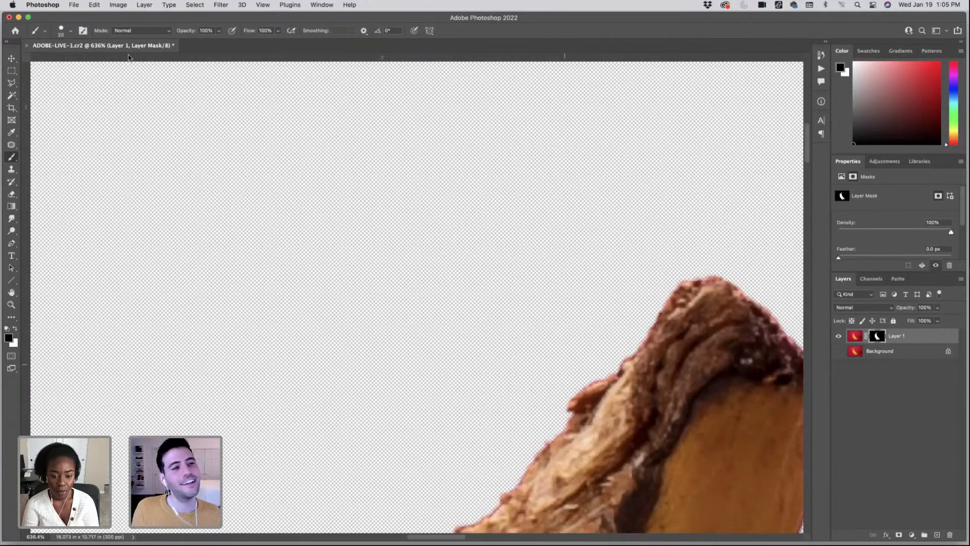
{"action": "left_click", "coordinate": [70, 30]}
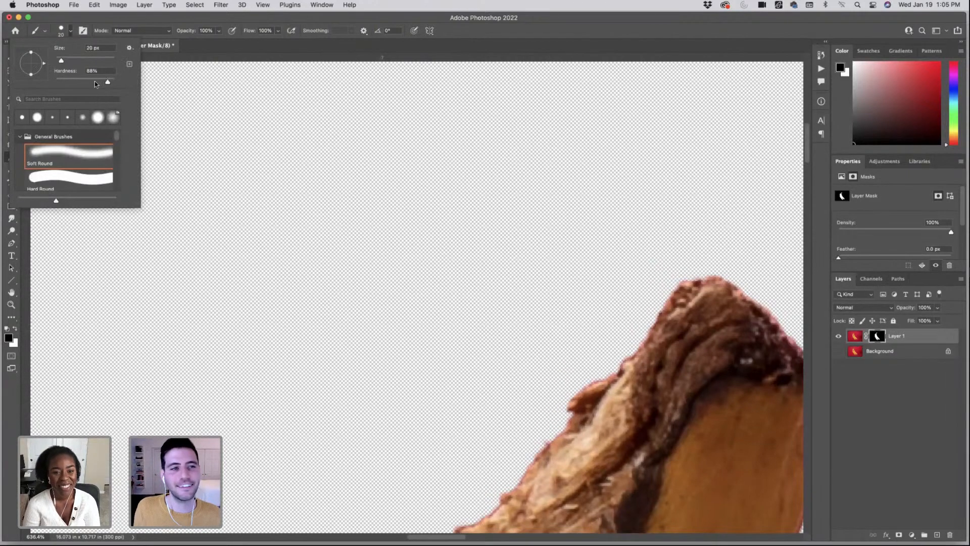
{"action": "left_click", "coordinate": [590, 372]}
{"action": "mouse_move", "coordinate": [590, 372]}
{"action": "left_mouse_down"}
{"action": "mouse_move", "coordinate": [556, 402]}
{"action": "mouse_move", "coordinate": [599, 367]}
{"action": "mouse_move", "coordinate": [557, 408]}
{"action": "left_mouse_up"}
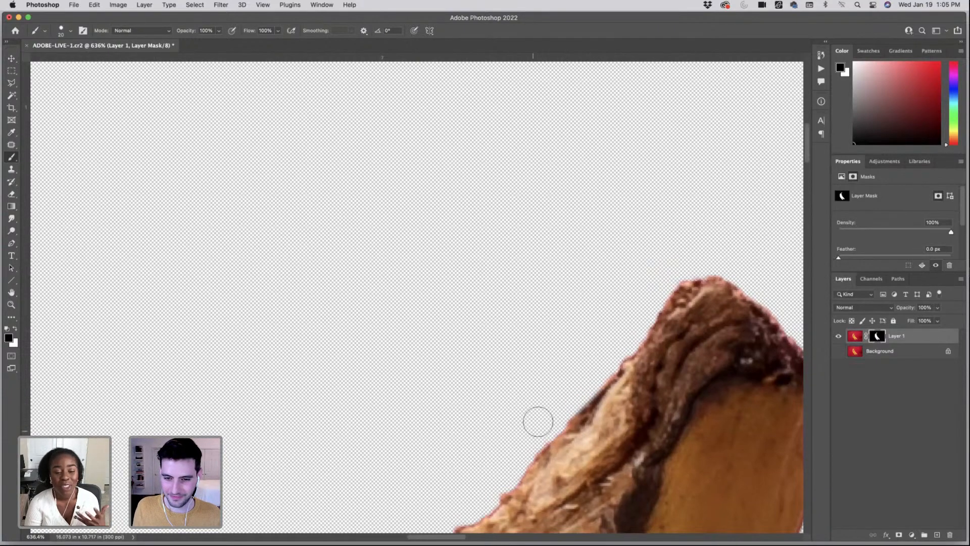
{"action": "key", "text": "bracketleft"}
{"action": "key", "text": "bracketleft"}
{"action": "key", "text": "bracketleft"}
{"action": "key", "text": "bracketleft"}
{"action": "key", "text": "bracketleft"}
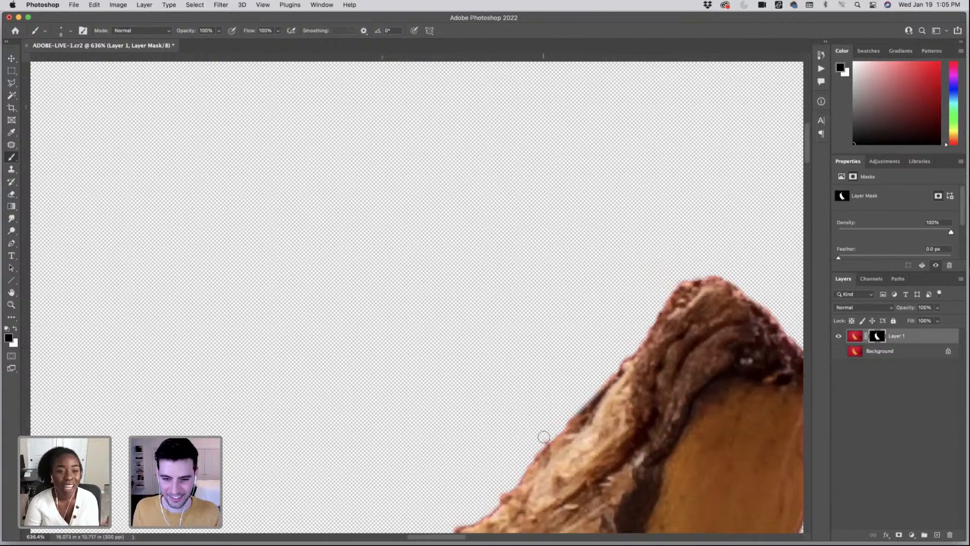
{"action": "key", "text": "bracketright"}
{"action": "key", "text": "bracketright"}
{"action": "key", "text": "bracketright"}
{"action": "key", "text": "bracketright"}
{"action": "key", "text": "bracketright"}
{"action": "key", "text": "bracketright"}
- Reduce the brush to 7 px, raise its hardness, and mask out the reddish fleck where the stem meets its dry end
{"action": "scroll", "coordinate": [480, 486], "scroll_direction": "down", "scroll_amount": 5}
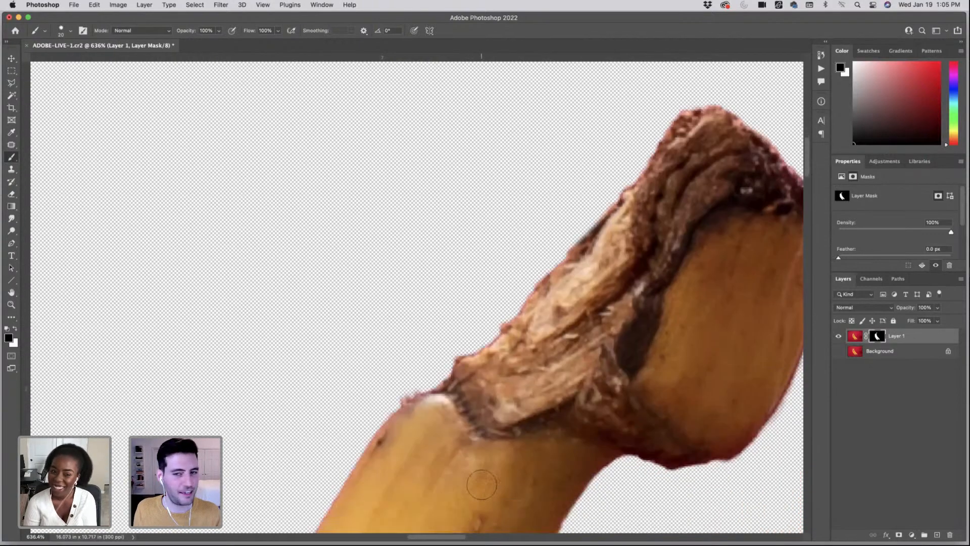
{"action": "key", "text": "bracketleft"}
{"action": "key", "text": "bracketleft"}
{"action": "key", "text": "bracketleft"}
{"action": "key", "text": "bracketleft"}
{"action": "key", "text": "bracketleft"}
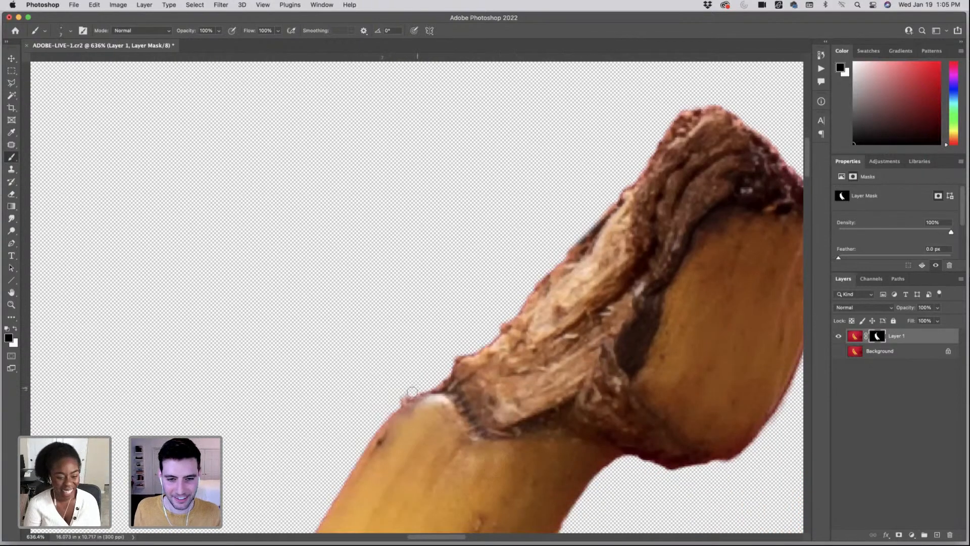
{"action": "left_click", "coordinate": [63, 32]}
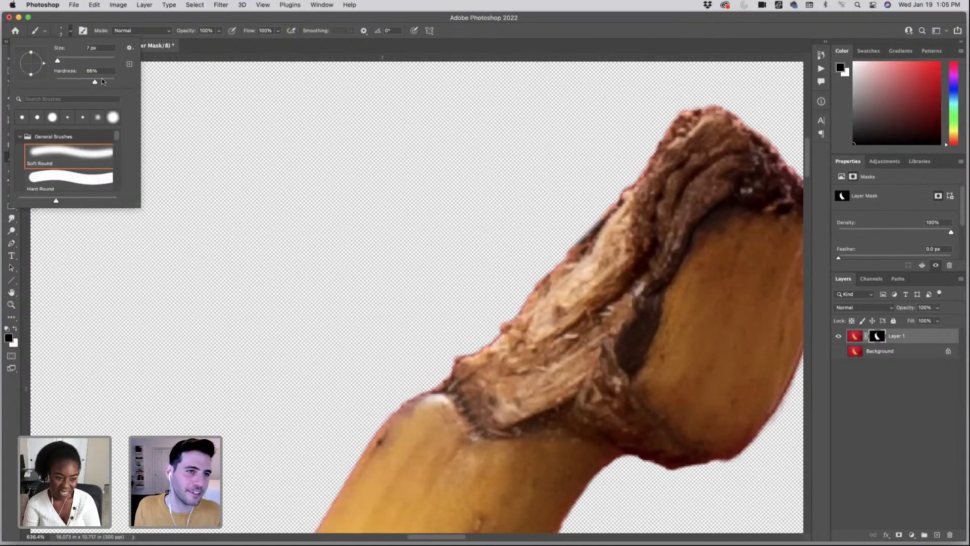
{"action": "left_click", "coordinate": [102, 82]}
{"action": "left_click", "coordinate": [408, 396]}
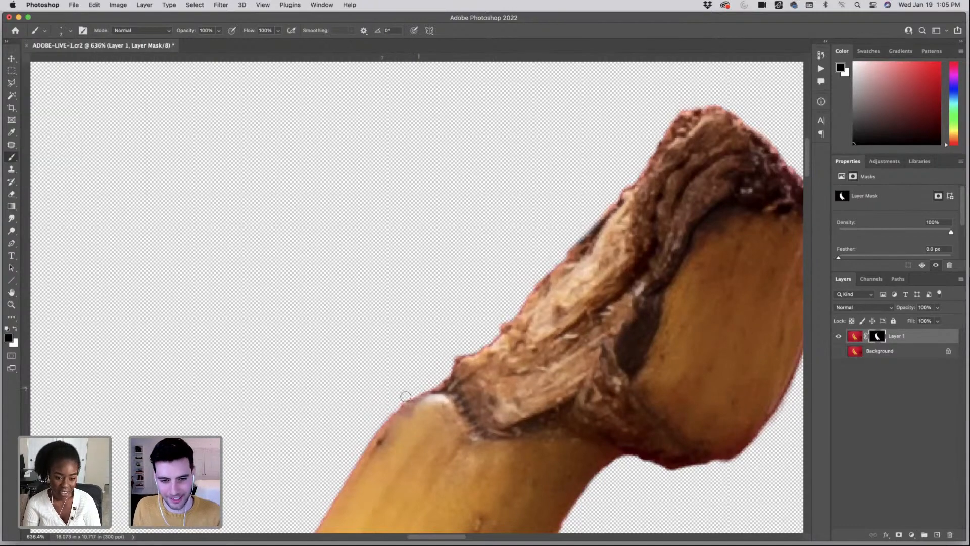
{"action": "key", "text": "bracketright"}
{"action": "key", "text": "bracketright"}
{"action": "key", "text": "bracketright"}
{"action": "key", "text": "bracketright"}
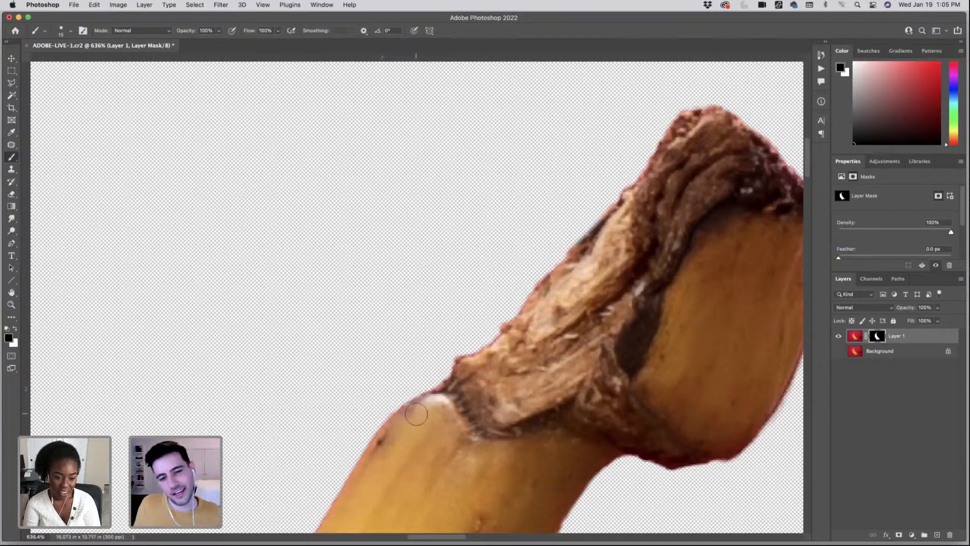
{"action": "key", "text": "x"}
{"action": "key", "text": "x"}
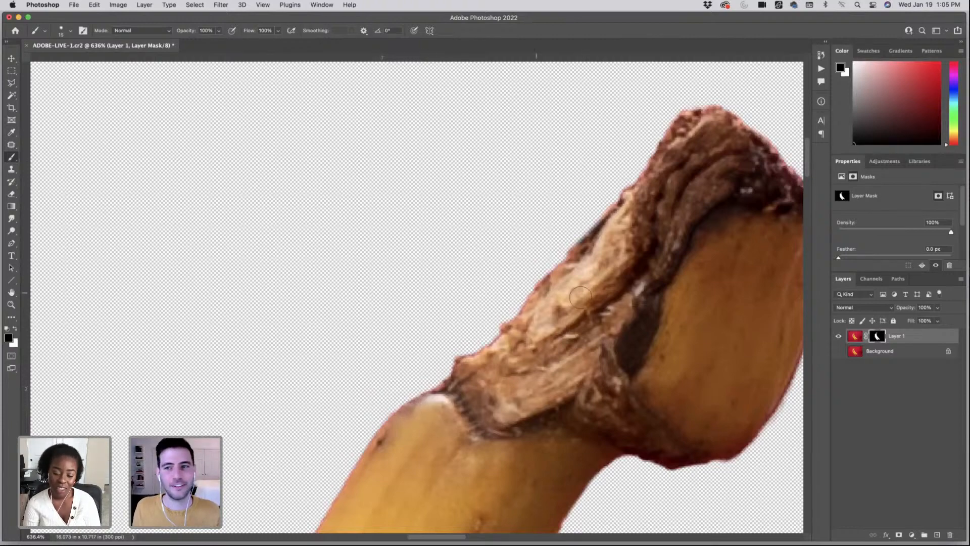
- Examine the banana cutout from the stem down to the tips and as a whole for leftover backdrop
{"action": "scroll", "coordinate": [556, 296], "scroll_direction": "right", "scroll_amount": 5}
{"action": "left_click_drag", "start_coordinate": [538, 312], "coordinate": [484, 306]}
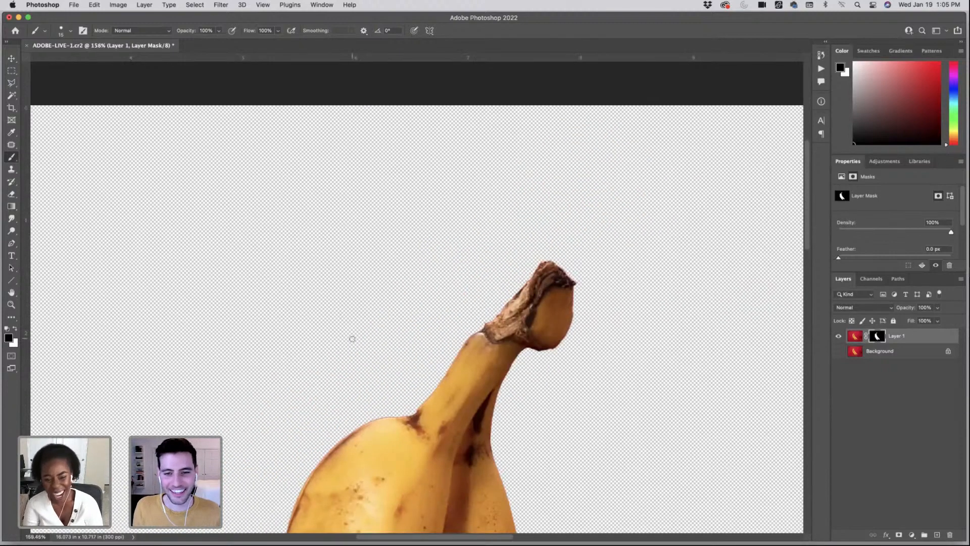
{"action": "scroll", "coordinate": [355, 339], "scroll_direction": "down", "scroll_amount": 8}
{"action": "scroll", "coordinate": [355, 339], "scroll_direction": "down", "scroll_amount": 4}
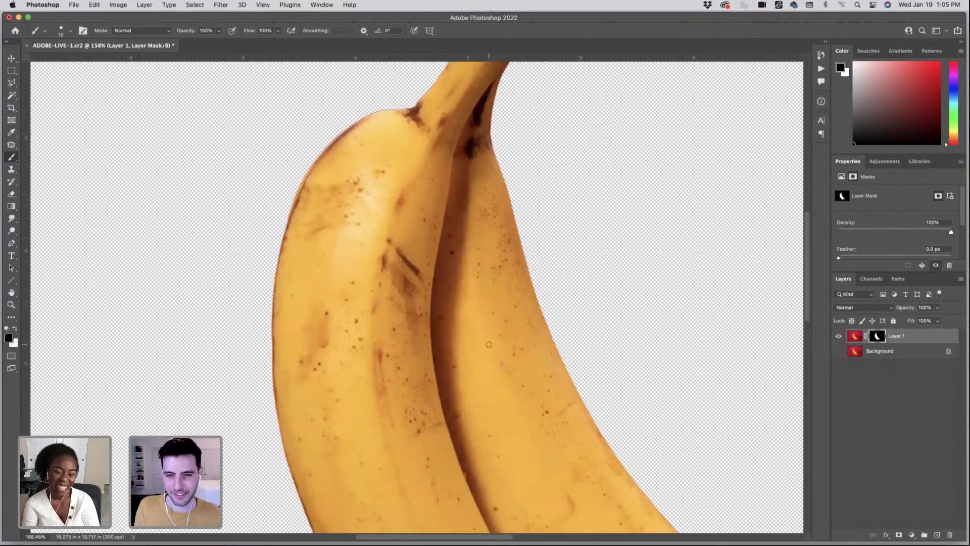
{"action": "scroll", "coordinate": [489, 345], "scroll_direction": "down", "scroll_amount": 4}
{"action": "scroll", "coordinate": [492, 344], "scroll_direction": "down", "scroll_amount": 10}
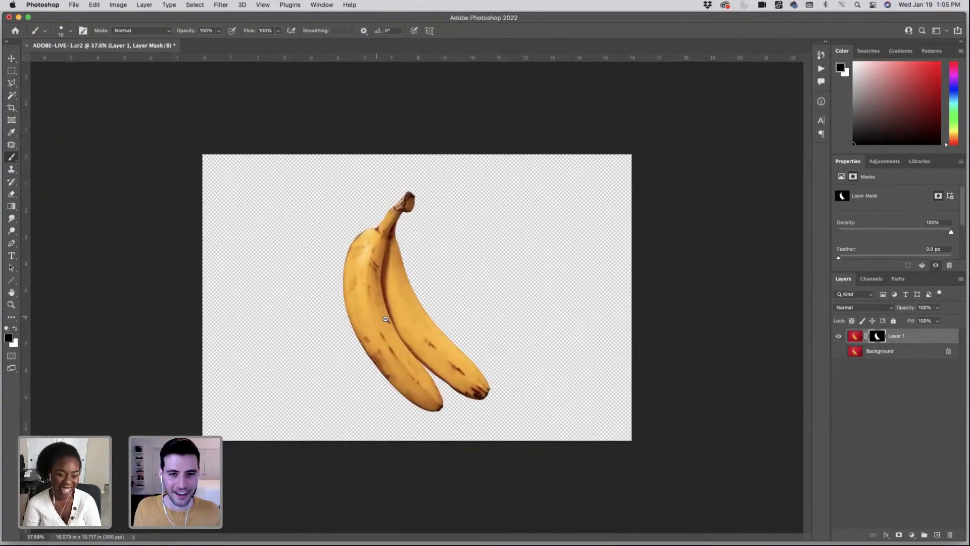
{"action": "scroll", "coordinate": [386, 320], "scroll_direction": "up", "scroll_amount": 3}
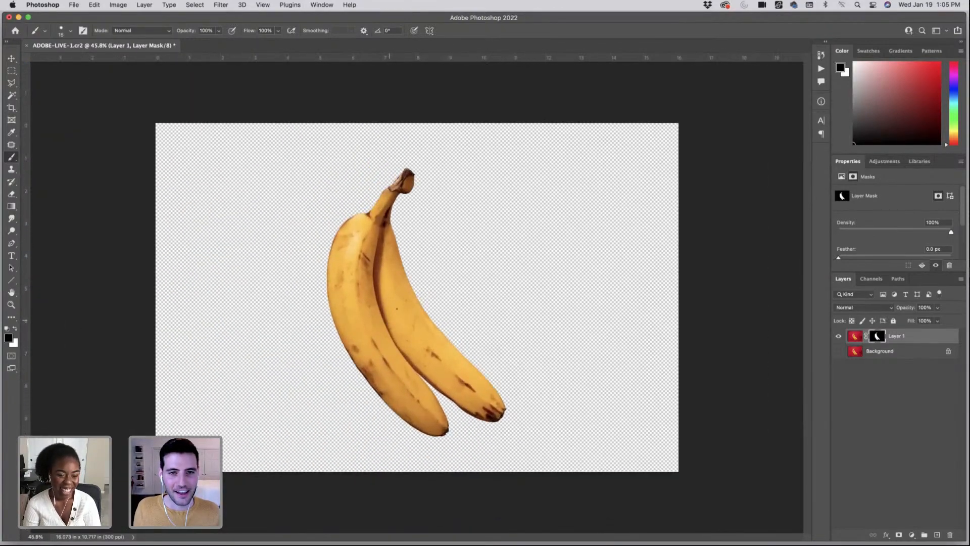
- Add a white (ffffff) Solid Color fill layer directly above the Background layer, behind the banana cutout
{"action": "left_click", "coordinate": [922, 354]}
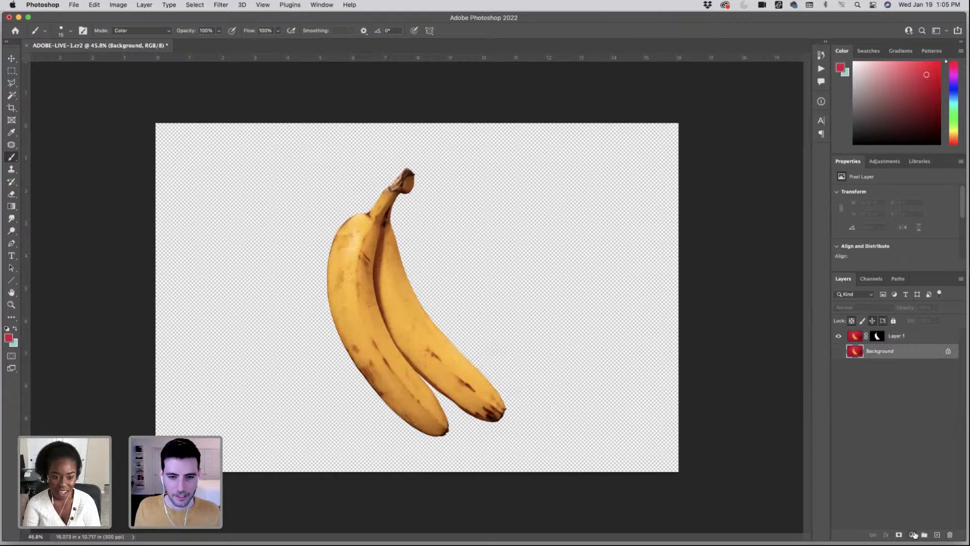
{"action": "left_click", "coordinate": [912, 534]}
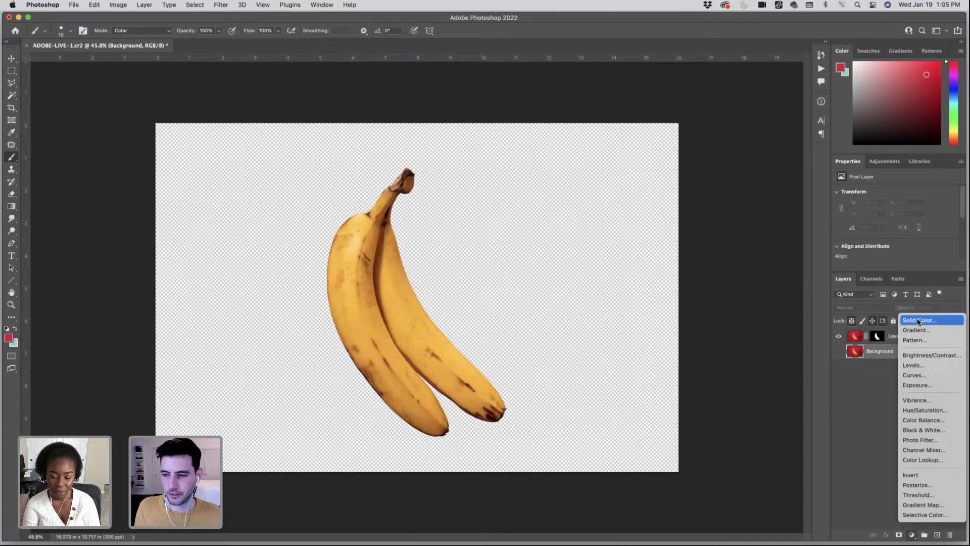
{"action": "left_click", "coordinate": [919, 320]}
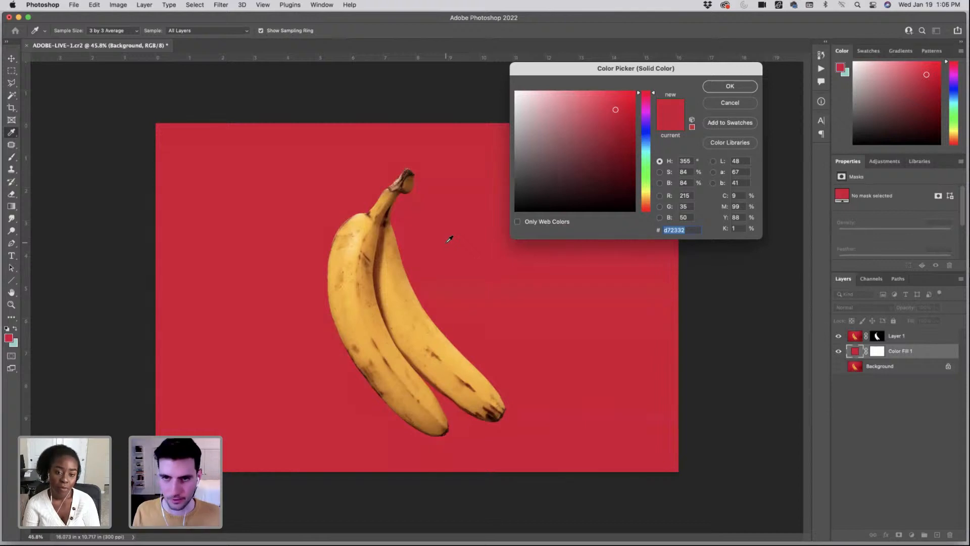
{"action": "mouse_move", "coordinate": [647, 161]}
{"action": "left_mouse_down"}
{"action": "mouse_move", "coordinate": [646, 132]}
{"action": "mouse_move", "coordinate": [647, 160]}
{"action": "left_mouse_up"}
{"action": "left_click_drag", "start_coordinate": [621, 195], "coordinate": [644, 220]}
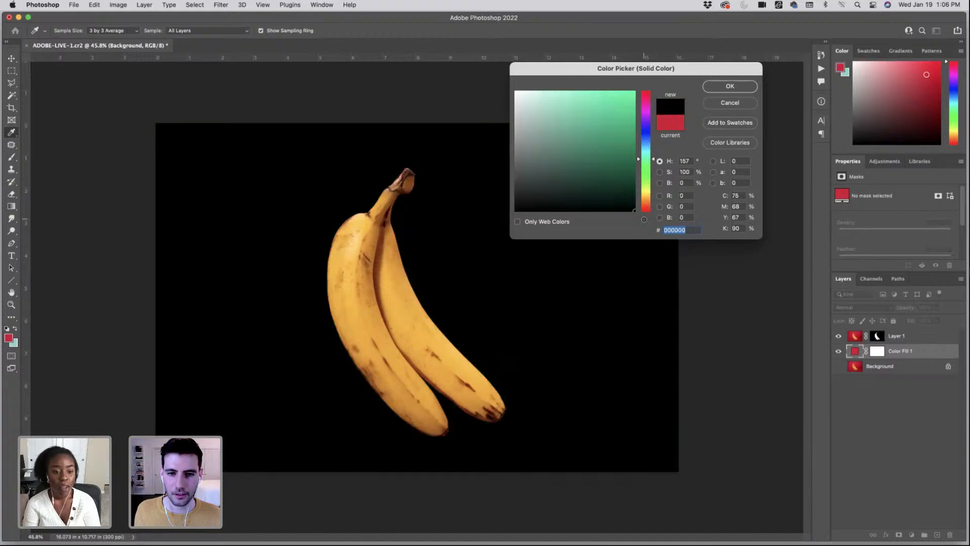
{"action": "left_click_drag", "start_coordinate": [545, 122], "coordinate": [496, 46]}
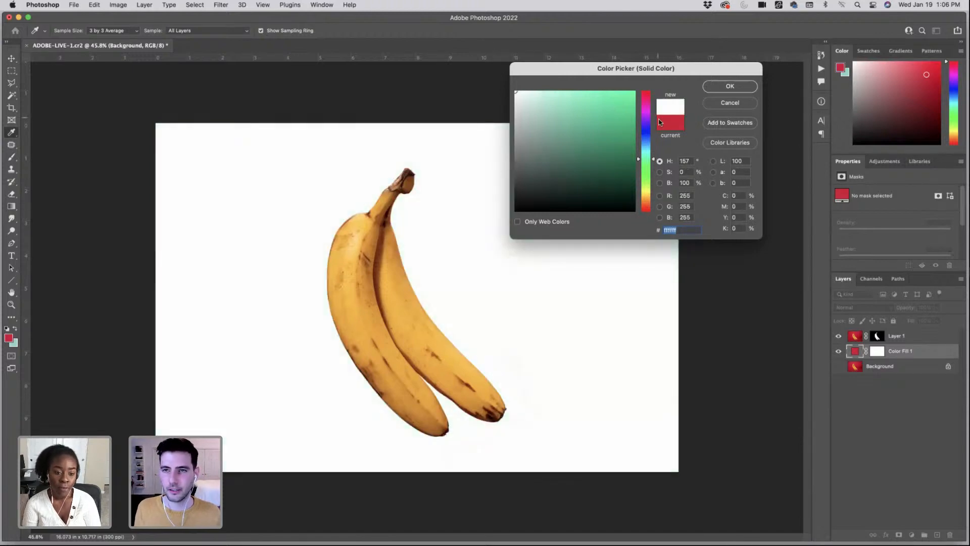
{"action": "left_click", "coordinate": [730, 86]}
- Examine the stem's edges closely against the white fill for leftover backdrop, with Layer 1's mask targeted
{"action": "left_click_drag", "start_coordinate": [381, 168], "coordinate": [433, 191]}
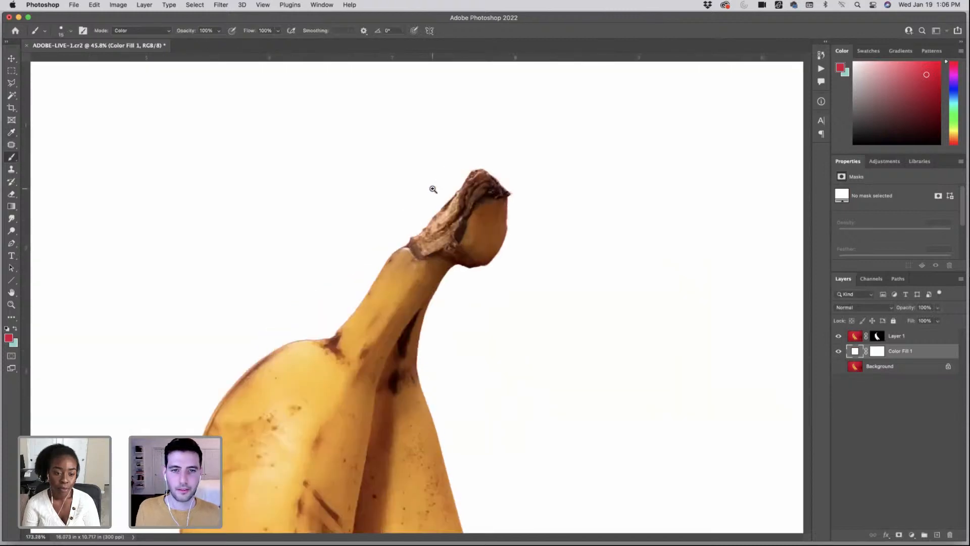
{"action": "scroll", "coordinate": [351, 241], "scroll_direction": "down", "scroll_amount": 3}
{"action": "left_click_drag", "start_coordinate": [512, 116], "coordinate": [576, 160]}
{"action": "left_click_drag", "start_coordinate": [554, 81], "coordinate": [562, 178]}
{"action": "left_click_drag", "start_coordinate": [569, 175], "coordinate": [545, 184]}
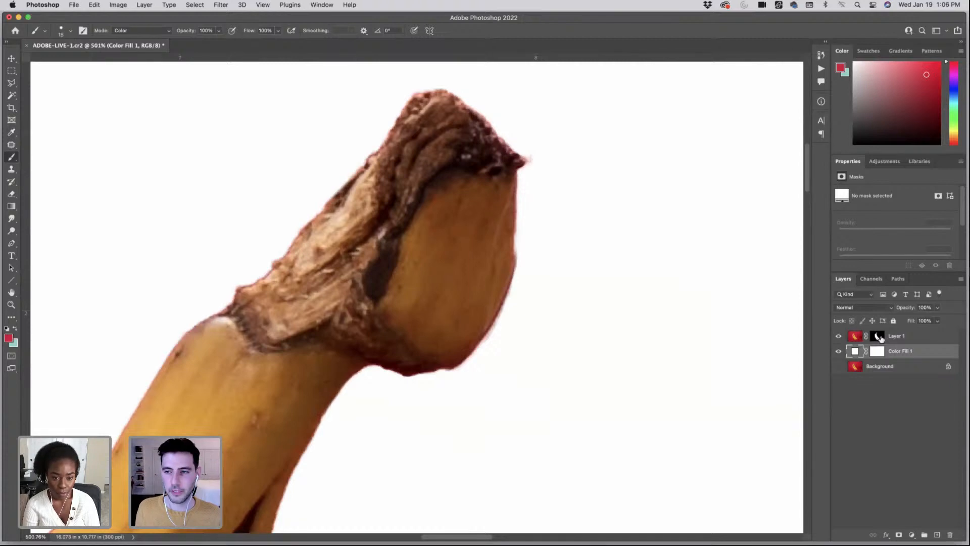
{"action": "left_click", "coordinate": [878, 336]}
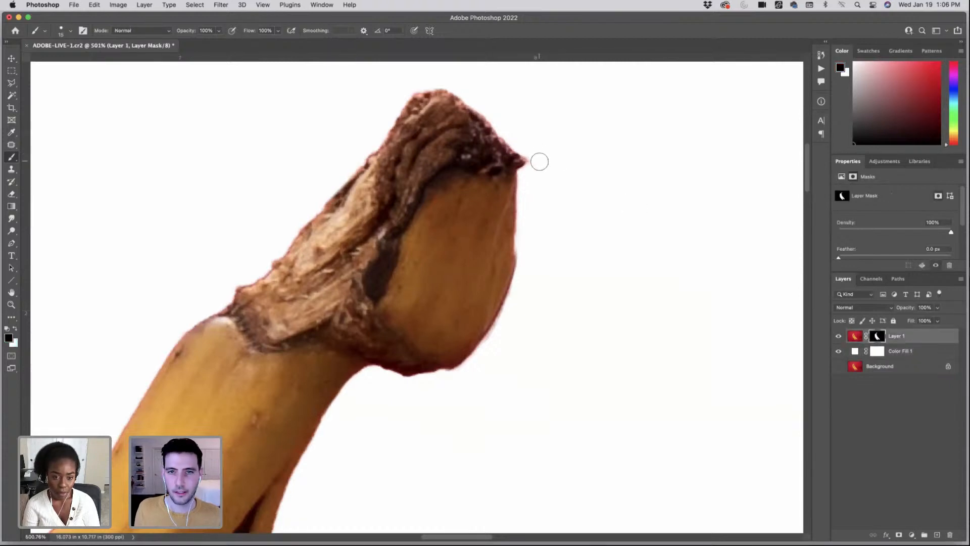
{"action": "scroll", "coordinate": [584, 237], "scroll_direction": "down", "scroll_amount": 6}
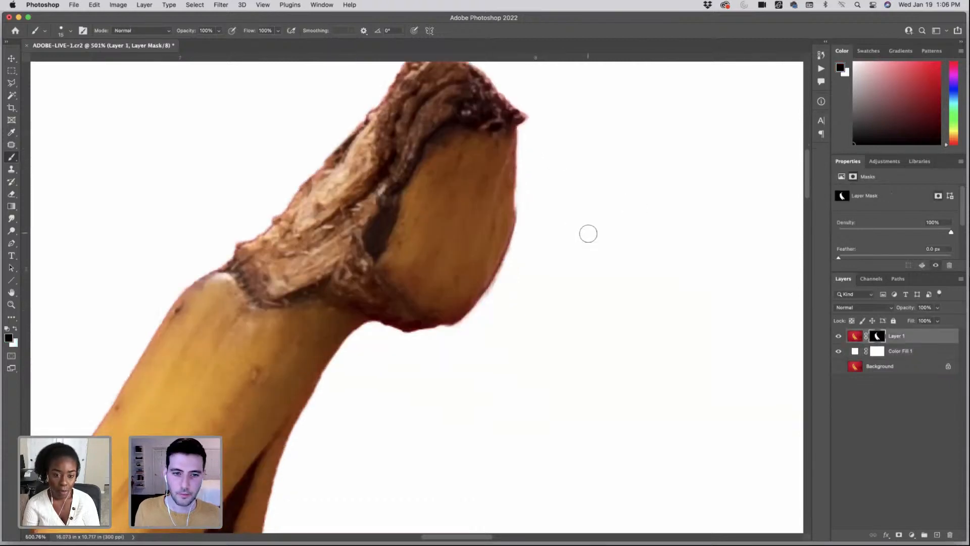
- Examine both bananas' outer edges and tips against the white fill for red fringing
{"action": "scroll", "coordinate": [582, 250], "scroll_direction": "down", "scroll_amount": 10}
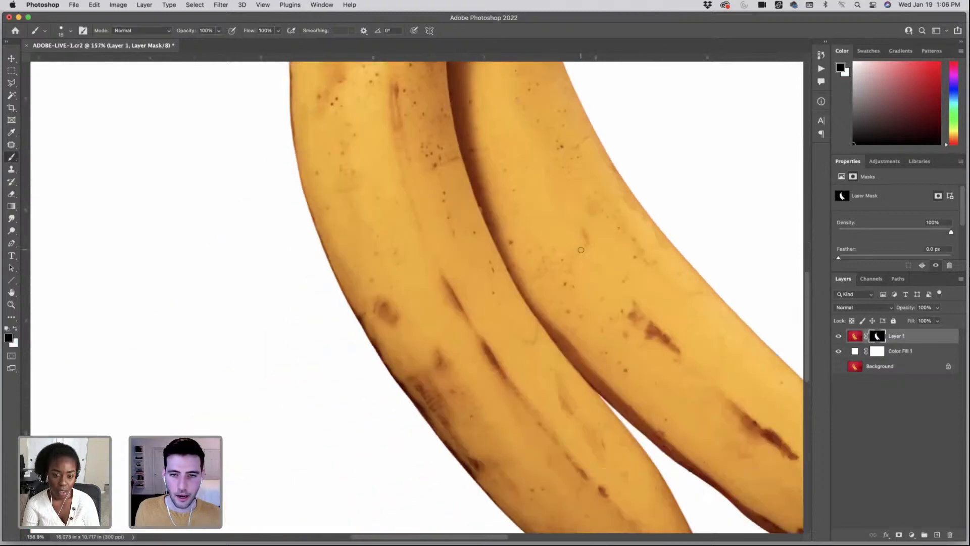
{"action": "scroll", "coordinate": [581, 249], "scroll_direction": "down", "scroll_amount": 3}
{"action": "scroll", "coordinate": [498, 233], "scroll_direction": "up", "scroll_amount": 5}
{"action": "scroll", "coordinate": [498, 232], "scroll_direction": "right", "scroll_amount": 2}
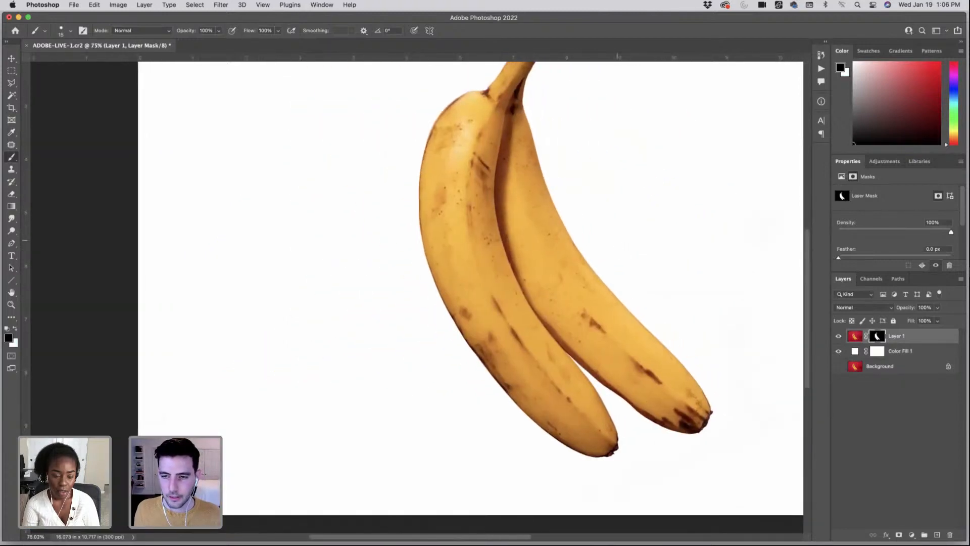
{"action": "left_click_drag", "start_coordinate": [724, 418], "coordinate": [768, 422]}
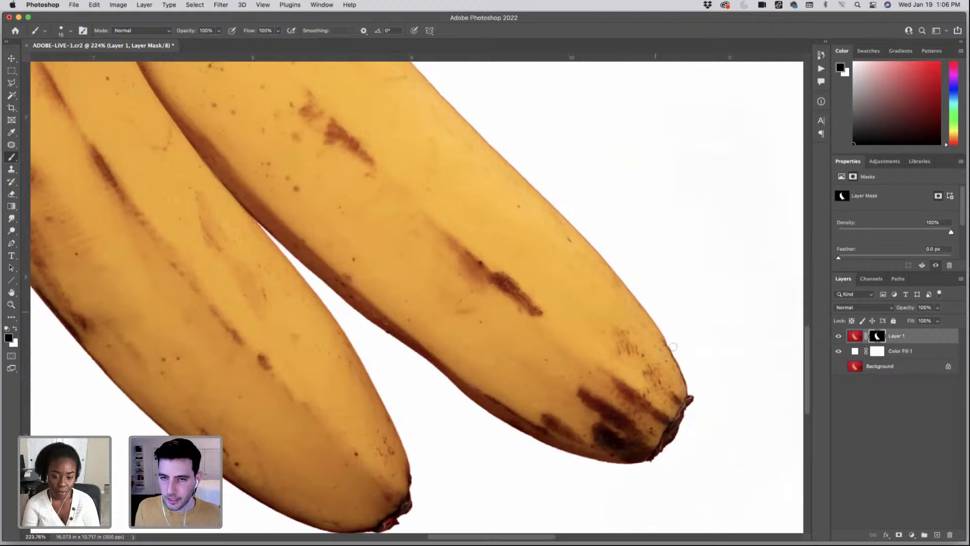
{"action": "scroll", "coordinate": [288, 216], "scroll_direction": "up", "scroll_amount": 10}
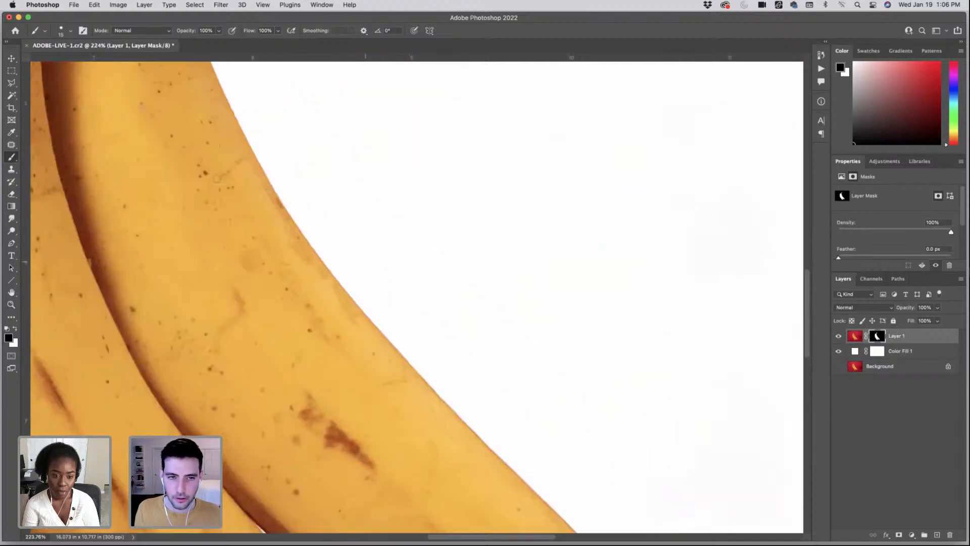
{"action": "left_click_drag", "start_coordinate": [355, 222], "coordinate": [310, 222]}
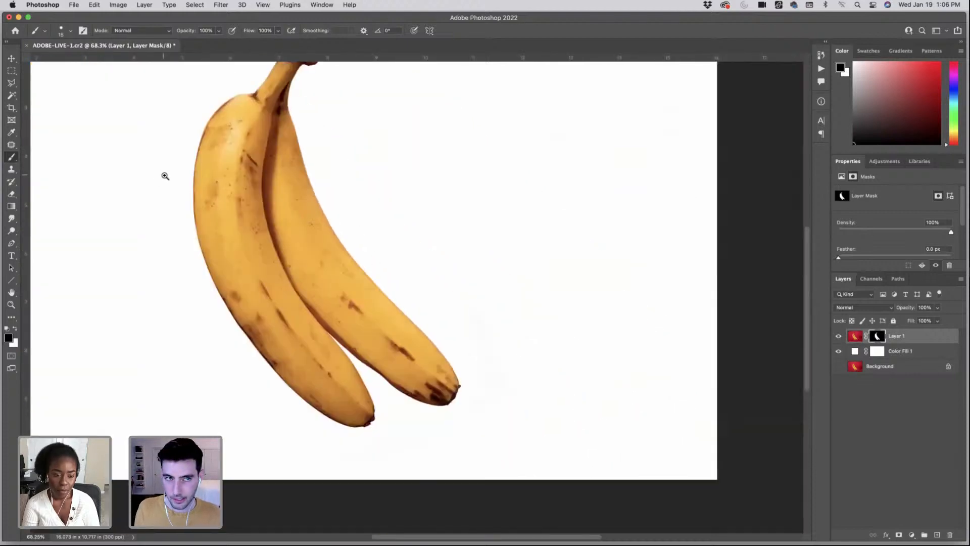
{"action": "left_click_drag", "start_coordinate": [165, 176], "coordinate": [226, 179]}
{"action": "left_click_drag", "start_coordinate": [309, 239], "coordinate": [265, 242]}
{"action": "left_click_drag", "start_coordinate": [326, 162], "coordinate": [356, 172]}
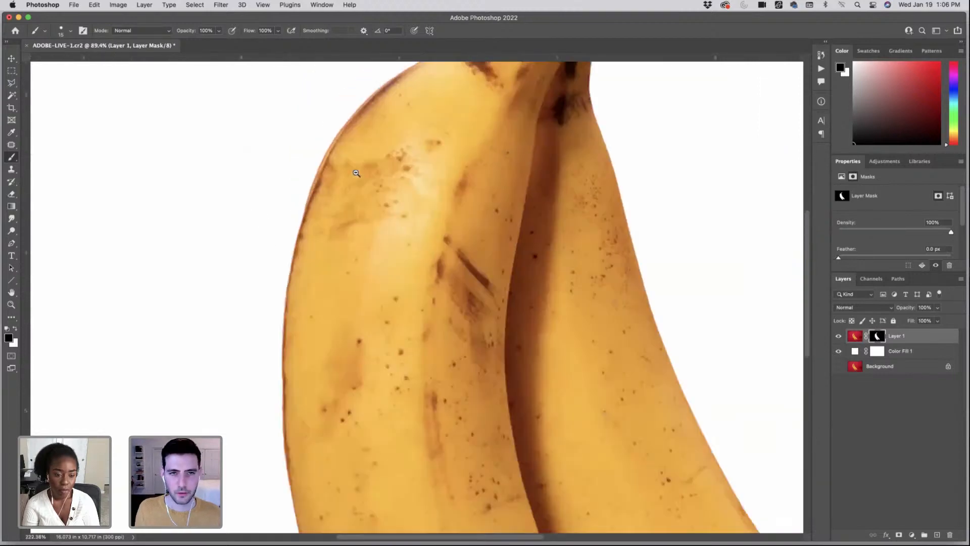
{"action": "scroll", "coordinate": [431, 276], "scroll_direction": "up", "scroll_amount": 10}
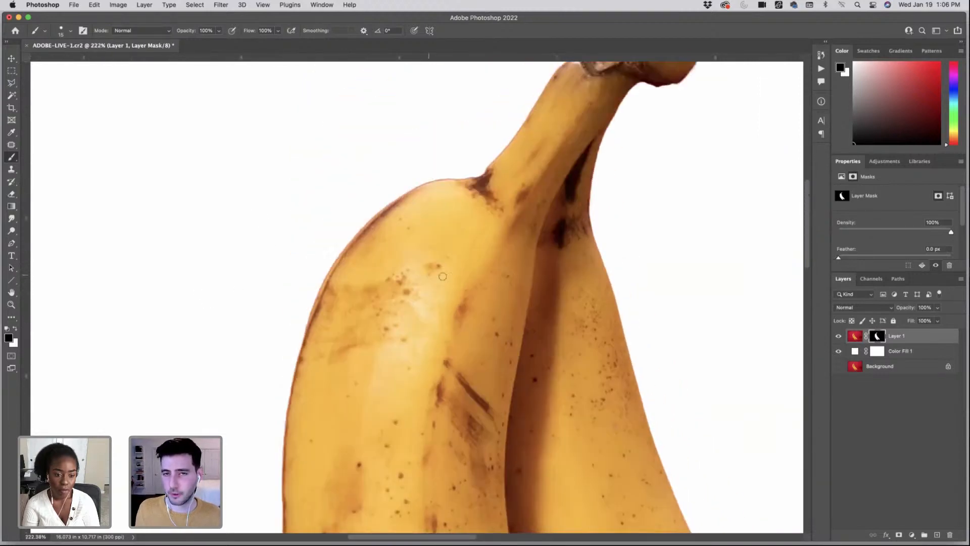
{"action": "scroll", "coordinate": [437, 274], "scroll_direction": "down", "scroll_amount": 1}
{"action": "left_click_drag", "start_coordinate": [438, 273], "coordinate": [399, 302]}
{"action": "scroll", "coordinate": [399, 304], "scroll_direction": "down", "scroll_amount": 10}
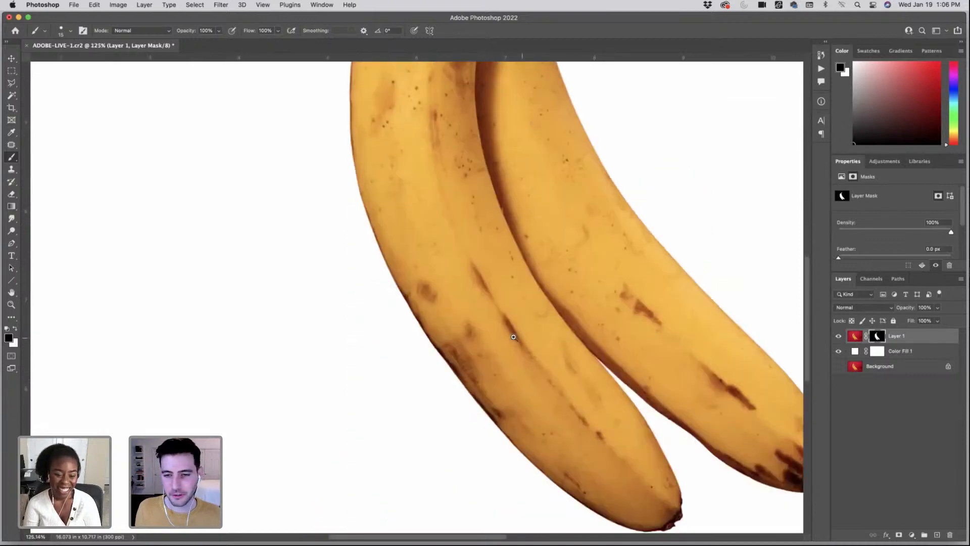
{"action": "left_click_drag", "start_coordinate": [513, 337], "coordinate": [487, 337]}
{"action": "scroll", "coordinate": [541, 340], "scroll_direction": "right", "scroll_amount": 3}
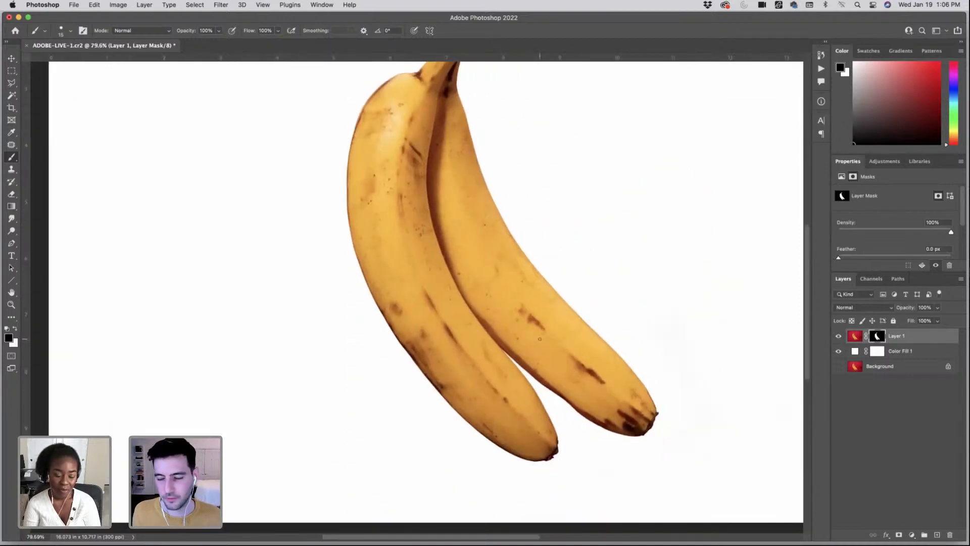
{"action": "double_click", "coordinate": [855, 352]}
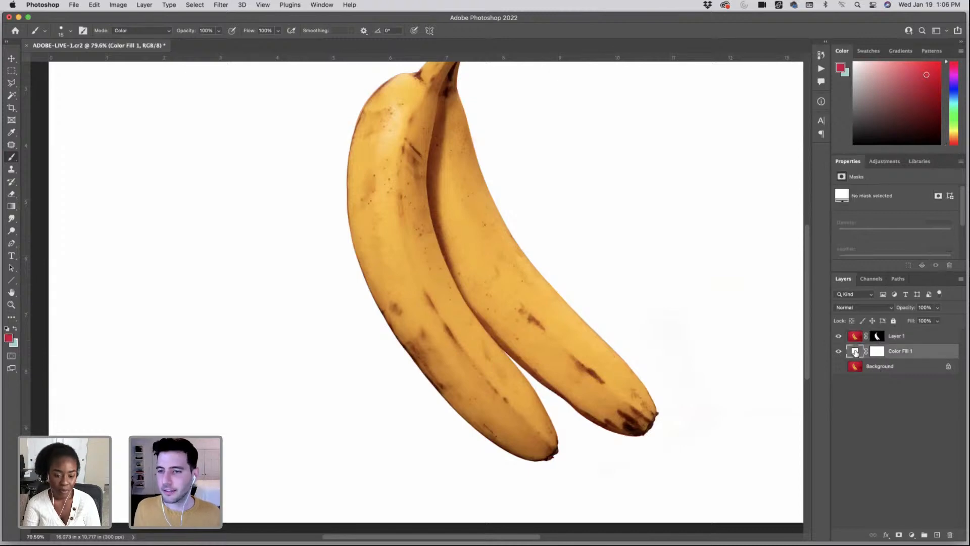
{"action": "left_click_drag", "start_coordinate": [617, 145], "coordinate": [635, 167]}
{"action": "left_click_drag", "start_coordinate": [642, 212], "coordinate": [642, 209]}
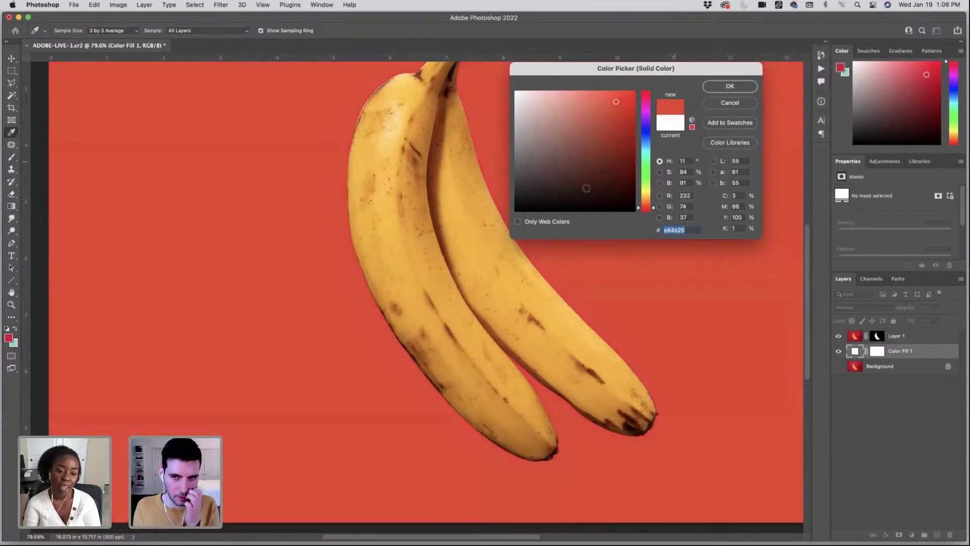
{"action": "left_click_drag", "start_coordinate": [622, 131], "coordinate": [620, 98]}
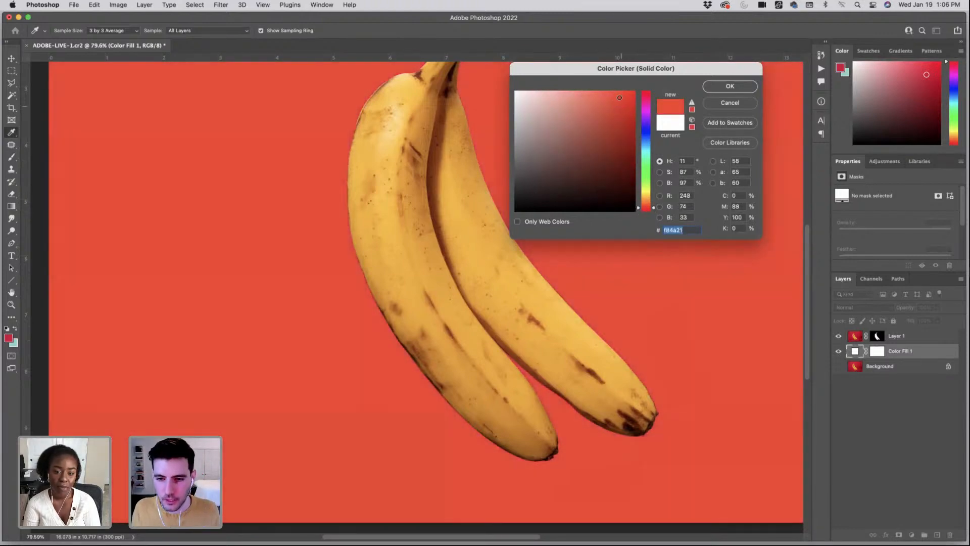
{"action": "left_click_drag", "start_coordinate": [638, 208], "coordinate": [639, 202]}
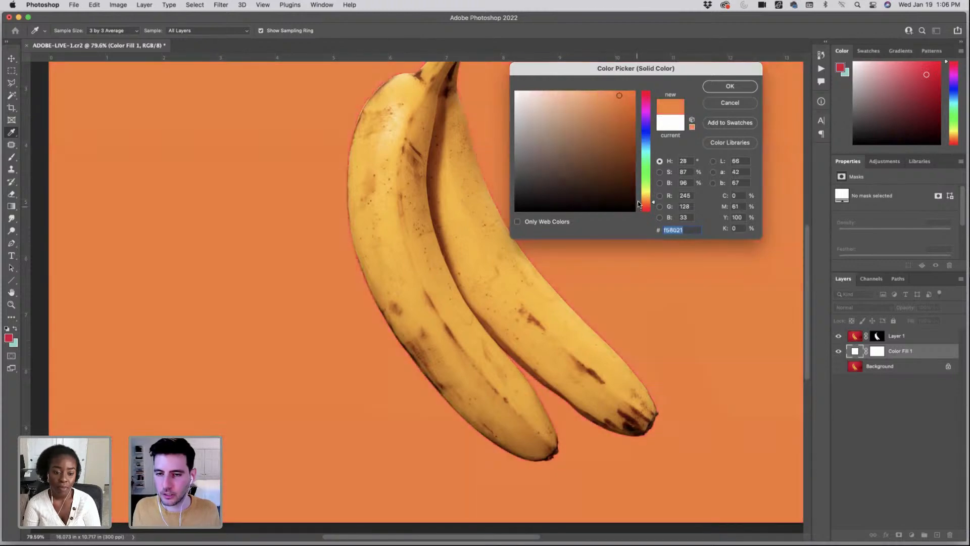
{"action": "left_click", "coordinate": [717, 106]}
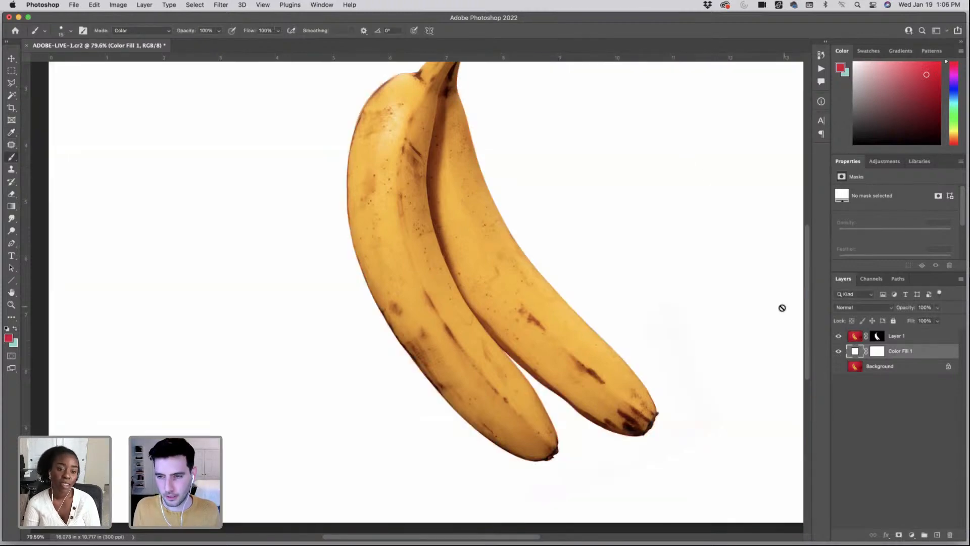
- Target Layer 1's mask and set up the Smudge tool with a 412 px brush, higher hardness and 88% strength
{"action": "scroll", "coordinate": [453, 271], "scroll_direction": "up", "scroll_amount": 5}
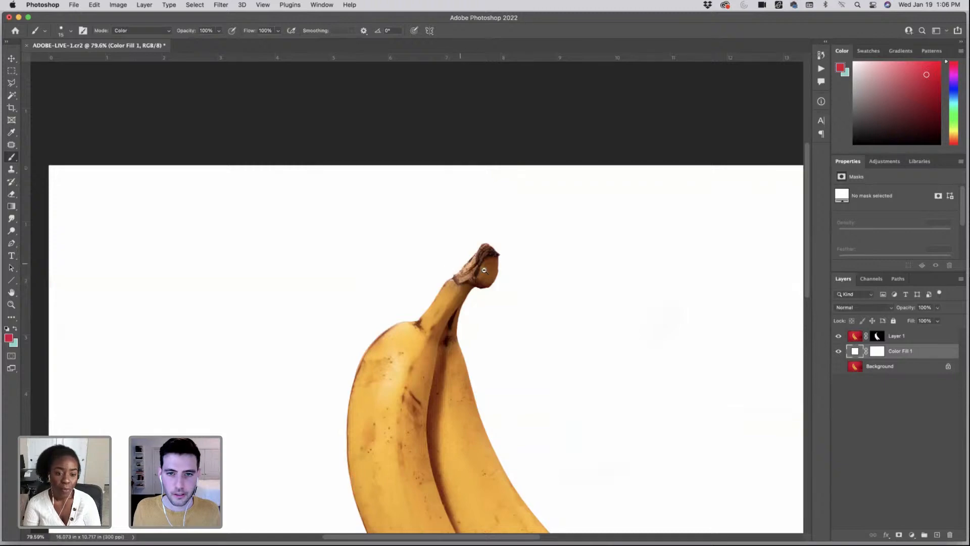
{"action": "scroll", "coordinate": [461, 265], "scroll_direction": "up", "scroll_amount": 5}
{"action": "scroll", "coordinate": [457, 307], "scroll_direction": "down", "scroll_amount": 3}
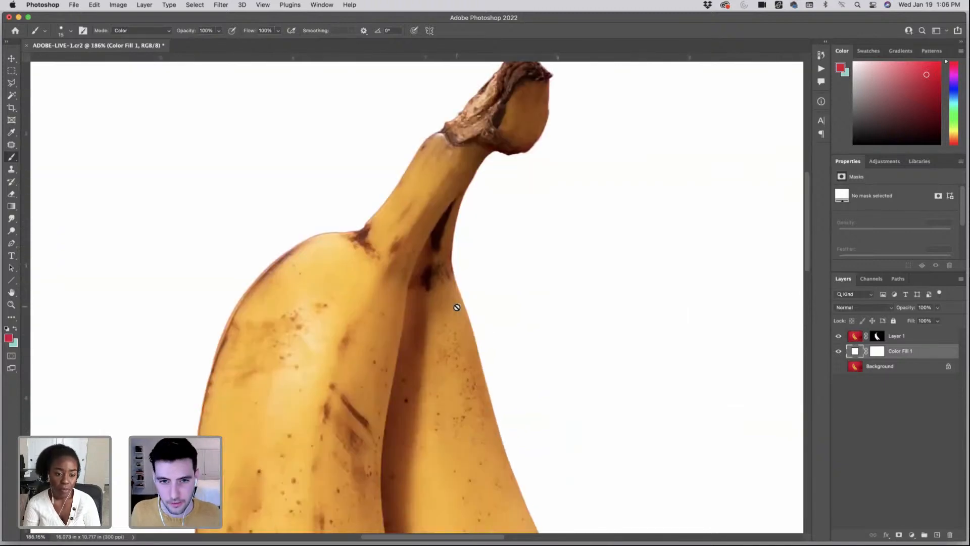
{"action": "scroll", "coordinate": [456, 307], "scroll_direction": "left", "scroll_amount": 3}
{"action": "scroll", "coordinate": [457, 307], "scroll_direction": "down", "scroll_amount": 1}
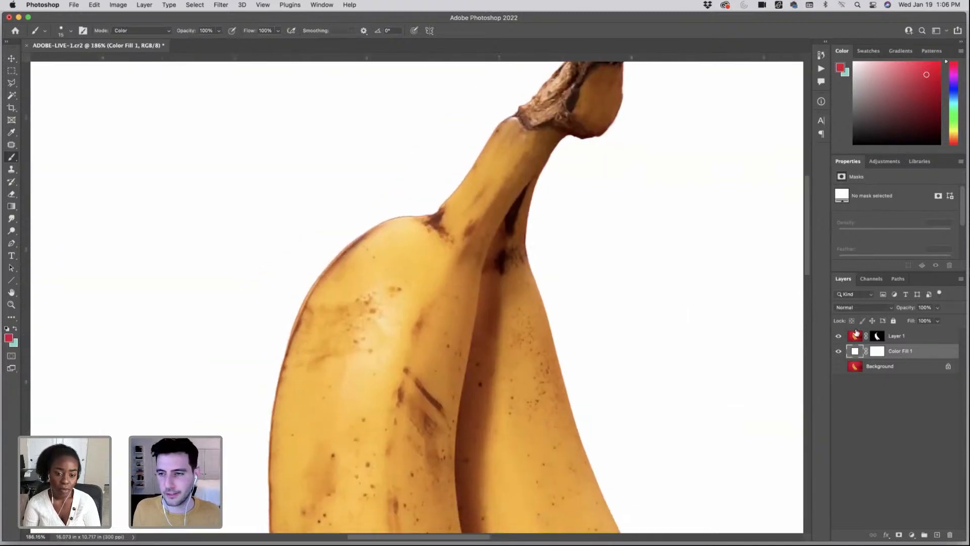
{"action": "left_click", "coordinate": [857, 338]}
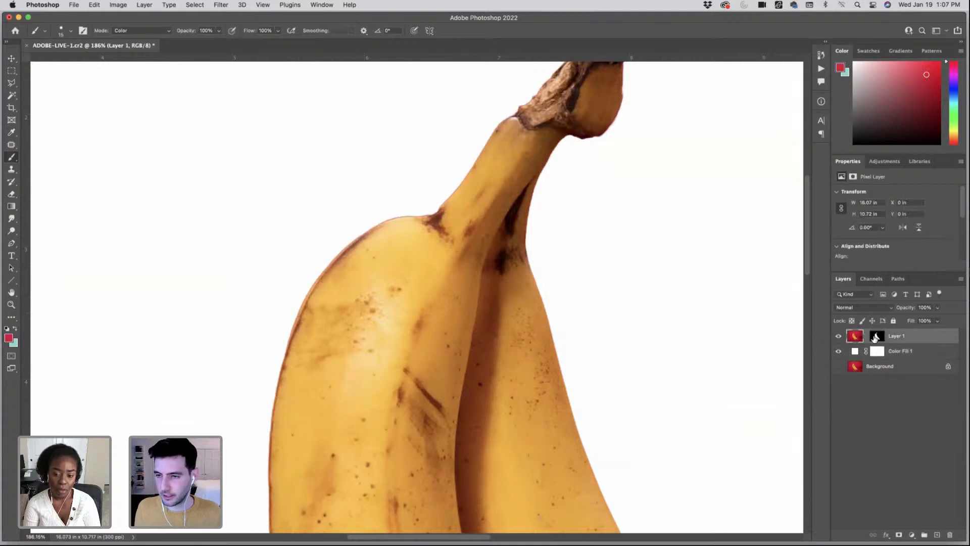
{"action": "left_click", "coordinate": [876, 337]}
{"action": "left_click_drag", "start_coordinate": [12, 218], "coordinate": [43, 241]}
{"action": "left_click", "coordinate": [71, 31]}
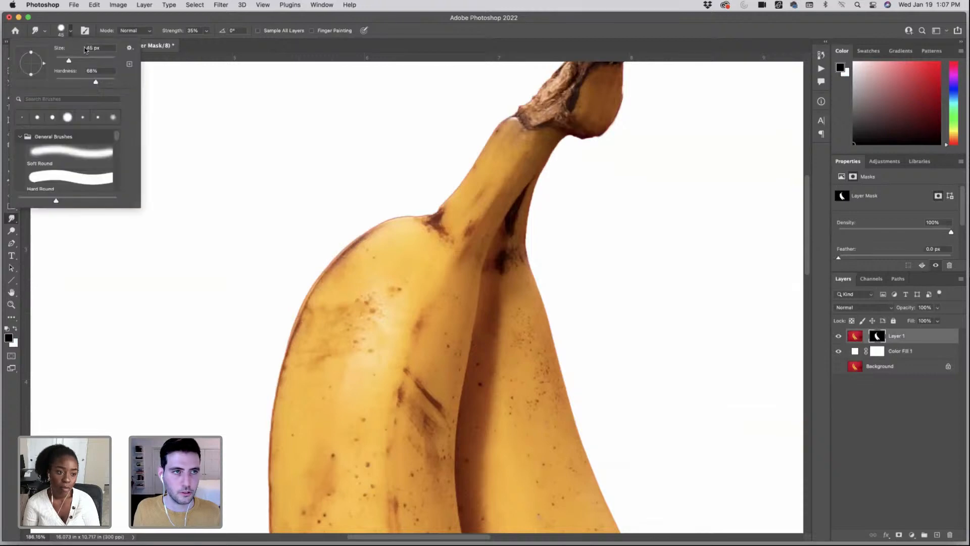
{"action": "mouse_move", "coordinate": [68, 60]}
{"action": "left_mouse_down"}
{"action": "mouse_move", "coordinate": [105, 61]}
{"action": "mouse_move", "coordinate": [99, 83]}
{"action": "left_mouse_up"}
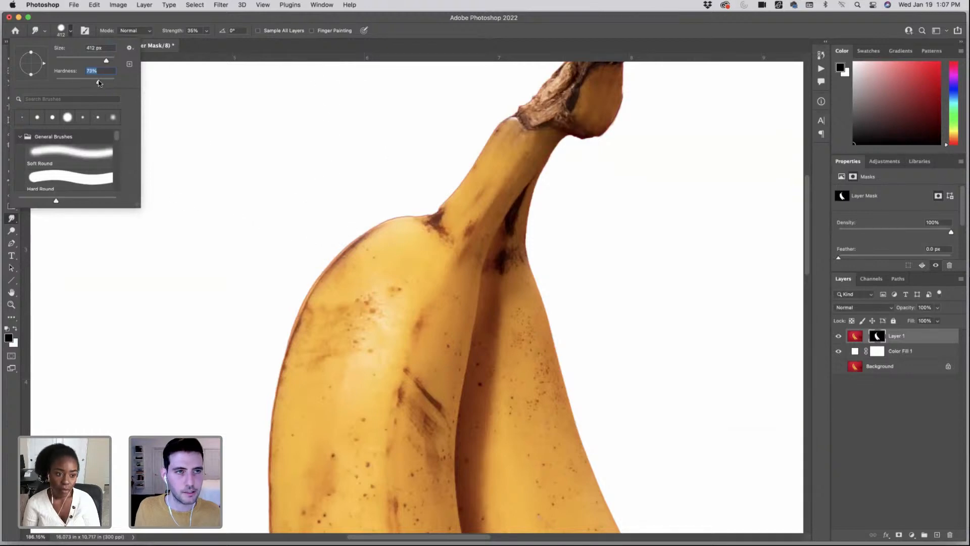
{"action": "left_click", "coordinate": [74, 34]}
{"action": "left_click", "coordinate": [206, 31]}
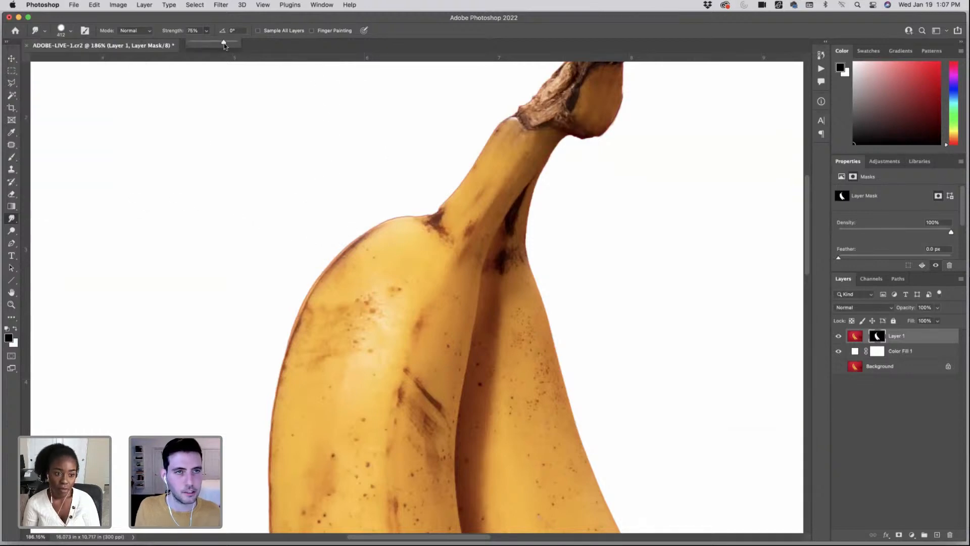
{"action": "left_click_drag", "start_coordinate": [229, 44], "coordinate": [230, 45]}
{"action": "left_click", "coordinate": [378, 168]}
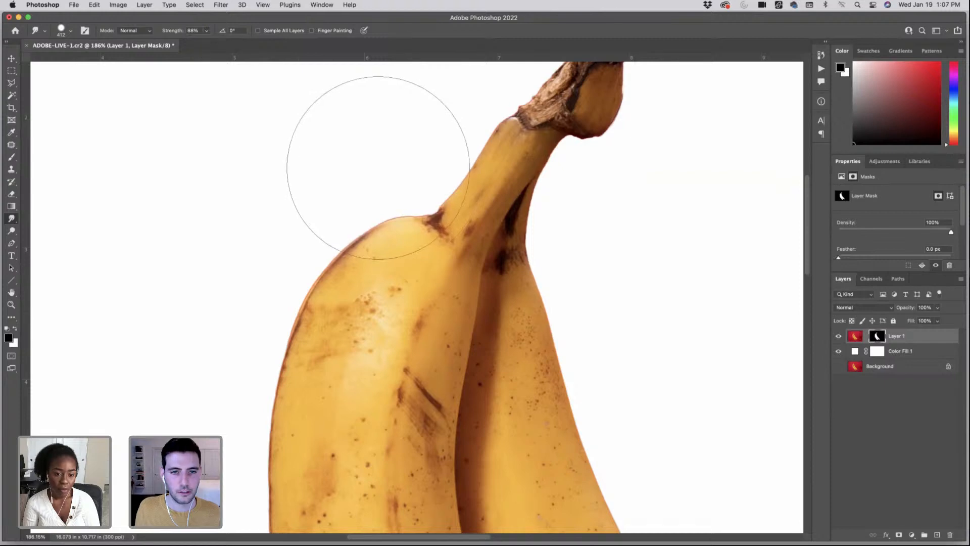
- Smudge Layer 1's mask edge over the front banana's rounded shoulder with a 200 px and a 150 px brush
{"action": "key", "text": "bracketleft"}
{"action": "key", "text": "bracketleft"}
{"action": "key", "text": "bracketleft"}
{"action": "key", "text": "bracketleft"}
{"action": "key", "text": "bracketleft"}
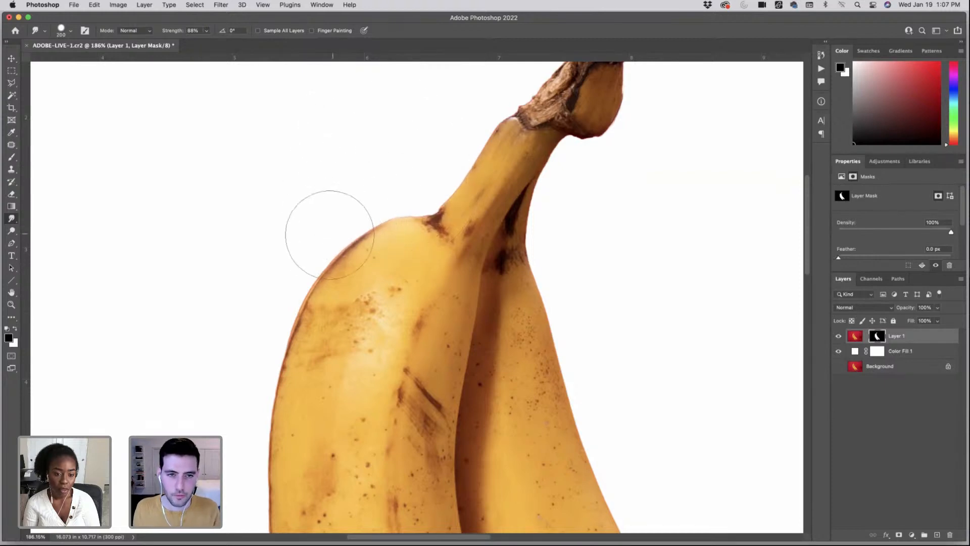
{"action": "key", "text": "bracketleft"}
{"action": "key", "text": "bracketleft"}
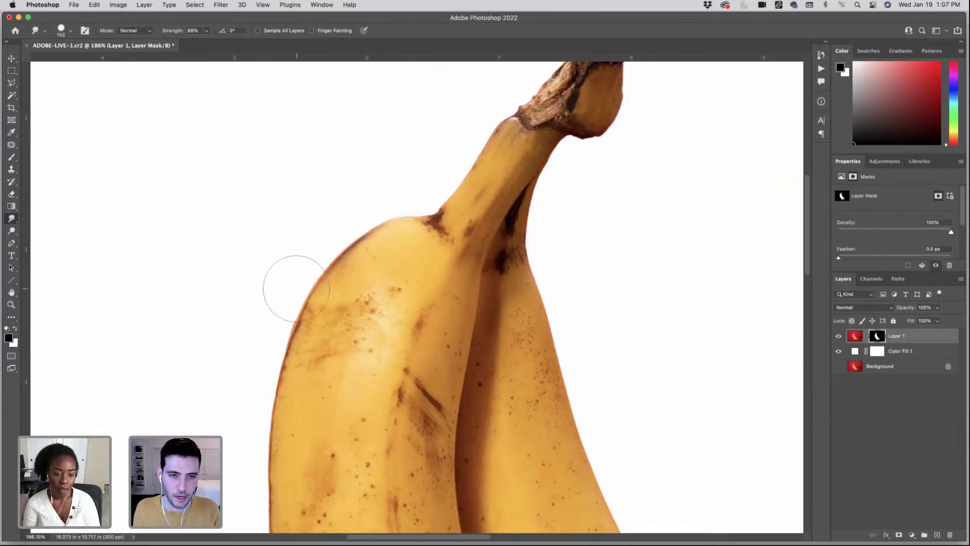
- Smudge the mask edge down the front banana's outer side with a 300 px brush reduced to 125 px
{"action": "key", "text": "bracketright"}
{"action": "key", "text": "bracketright"}
{"action": "key", "text": "bracketright"}
{"action": "key", "text": "bracketright"}
{"action": "key", "text": "bracketright"}
{"action": "key", "text": "bracketright"}
{"action": "key", "text": "bracketright"}
{"action": "key", "text": "bracketright"}
{"action": "key", "text": "bracketright"}
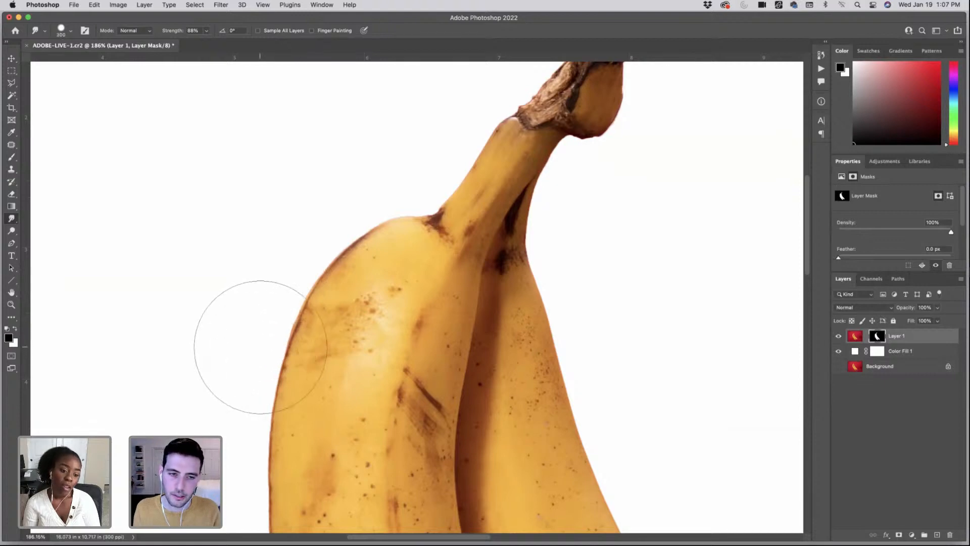
{"action": "scroll", "coordinate": [260, 342], "scroll_direction": "down", "scroll_amount": 2}
{"action": "key", "text": "bracketleft"}
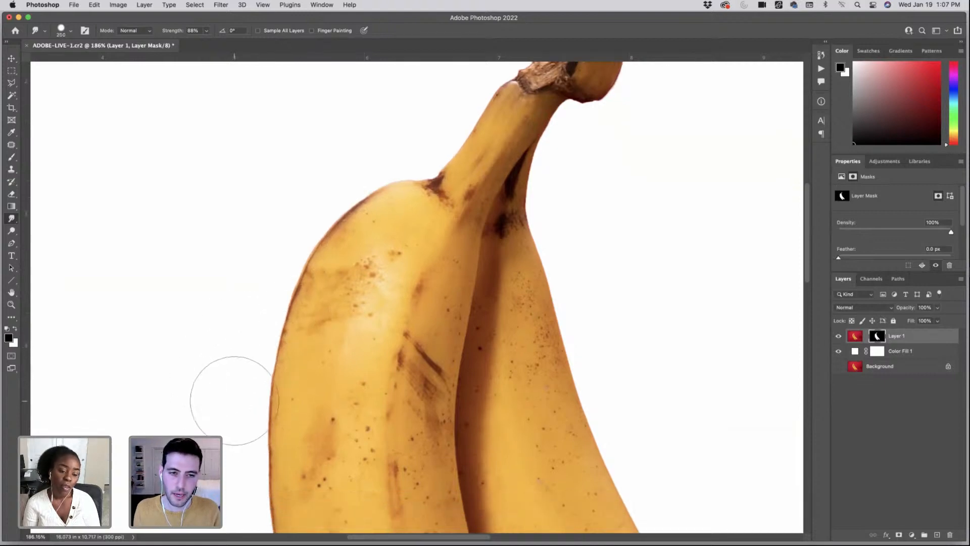
{"action": "key", "text": "bracketleft"}
{"action": "key", "text": "bracketleft"}
{"action": "key", "text": "bracketleft"}
{"action": "key", "text": "bracketleft"}
- Smudge the mask edge where the front banana meets its neck and up the neck, using brushes up to 200 px
{"action": "scroll", "coordinate": [314, 304], "scroll_direction": "up", "scroll_amount": 2}
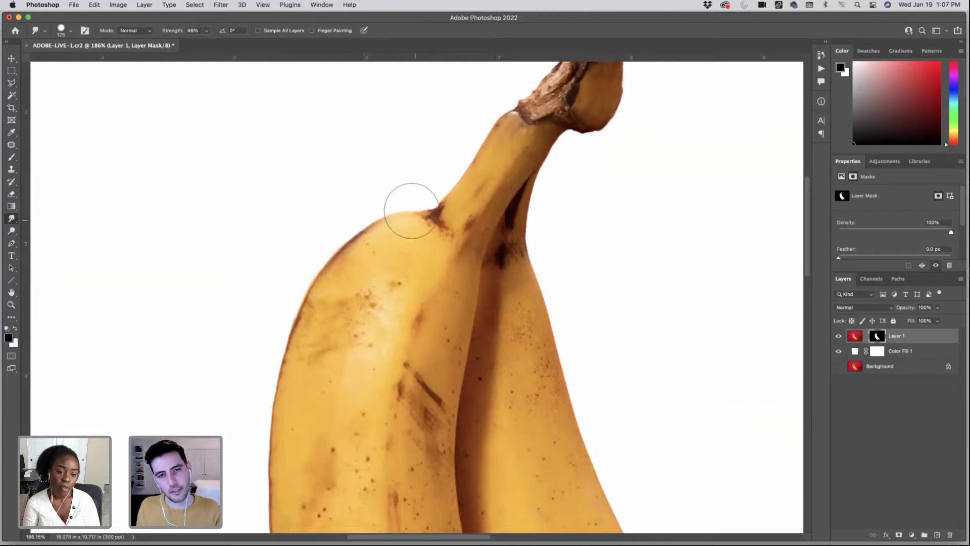
{"action": "key", "text": "bracketleft"}
{"action": "key", "text": "bracketleft"}
{"action": "key", "text": "bracketright"}
{"action": "key", "text": "bracketright"}
{"action": "key", "text": "bracketright"}
{"action": "key", "text": "bracketright"}
{"action": "key", "text": "bracketright"}
{"action": "key", "text": "bracketright"}
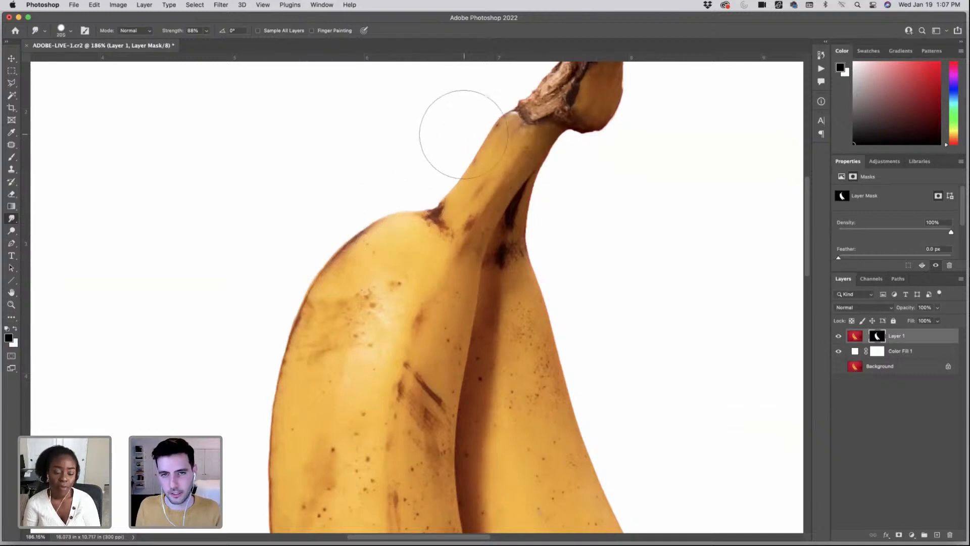
- Smudge the mask edge along the rough outer side of the stem's end, varying the brush between 250 and 90 px
{"action": "scroll", "coordinate": [480, 132], "scroll_direction": "up", "scroll_amount": 2}
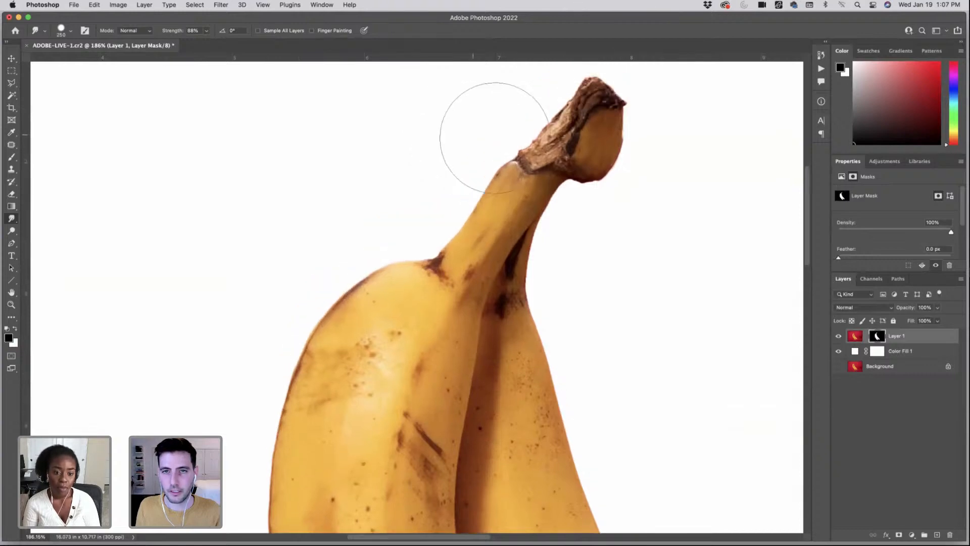
{"action": "key", "text": "bracketleft"}
{"action": "key", "text": "bracketleft"}
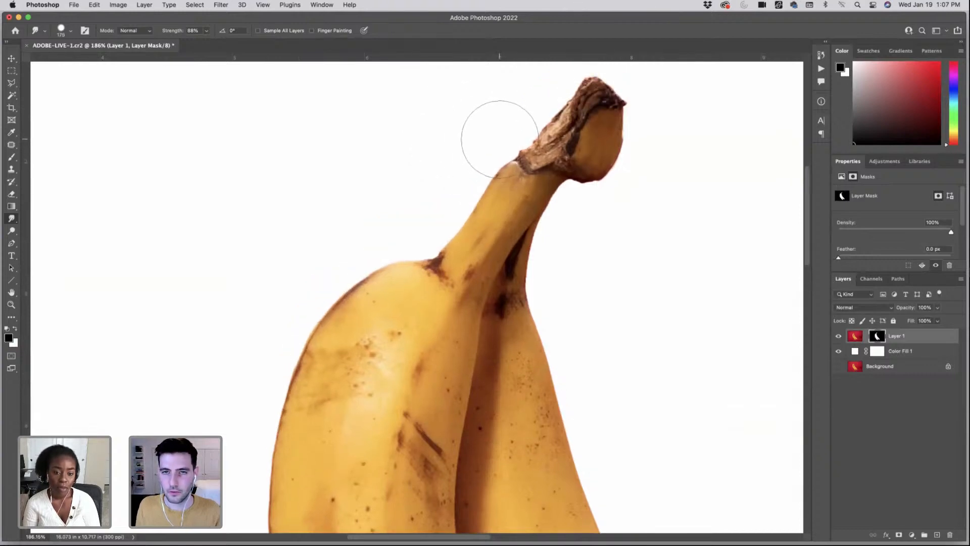
{"action": "key", "text": "bracketleft"}
{"action": "key", "text": "bracketleft"}
{"action": "key", "text": "bracketleft"}
{"action": "key", "text": "bracketleft"}
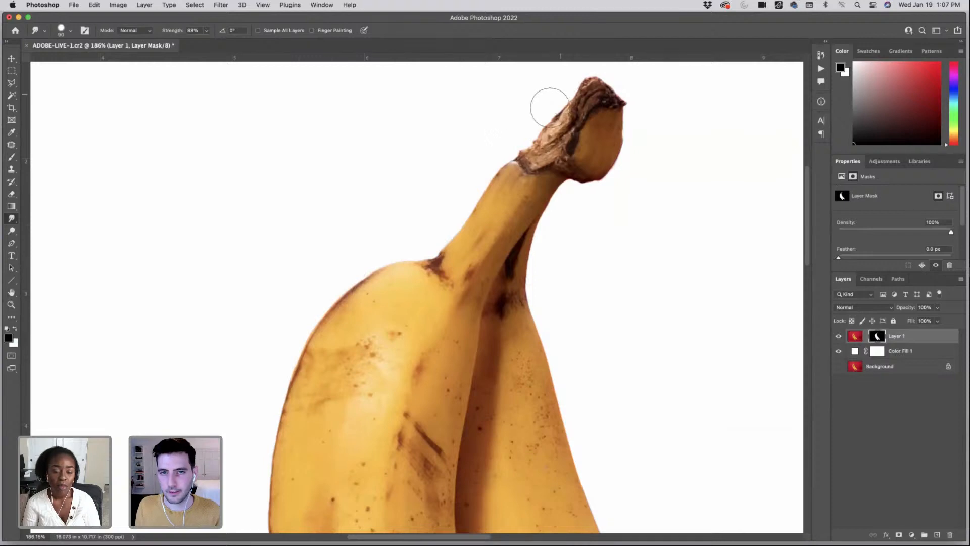
{"action": "key", "text": "bracketright"}
{"action": "key", "text": "bracketright"}
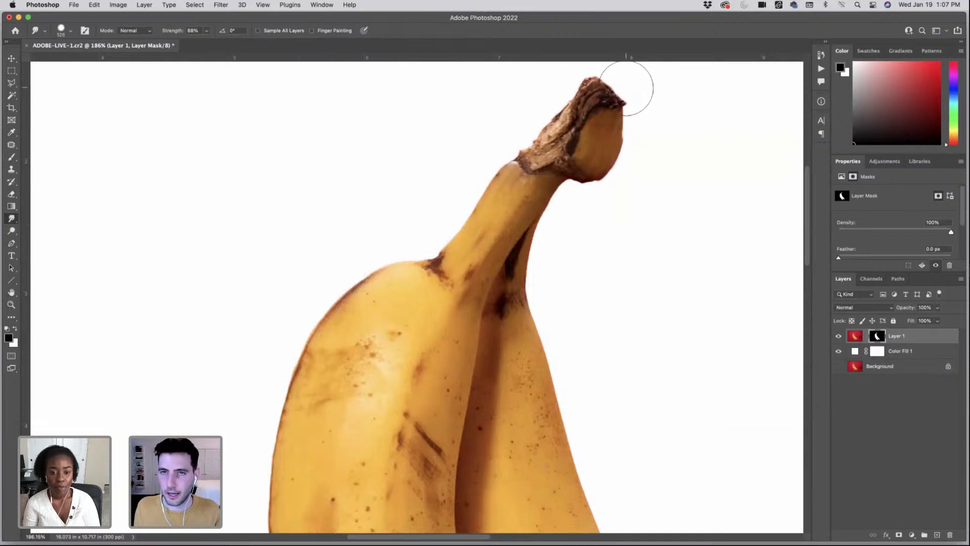
- Smudge the mask edge around the stem's cut end and its underside with 175 px and 250 px brushes
{"action": "scroll", "coordinate": [613, 91], "scroll_direction": "up", "scroll_amount": 1}
{"action": "key", "text": "bracketright"}
{"action": "key", "text": "bracketright"}
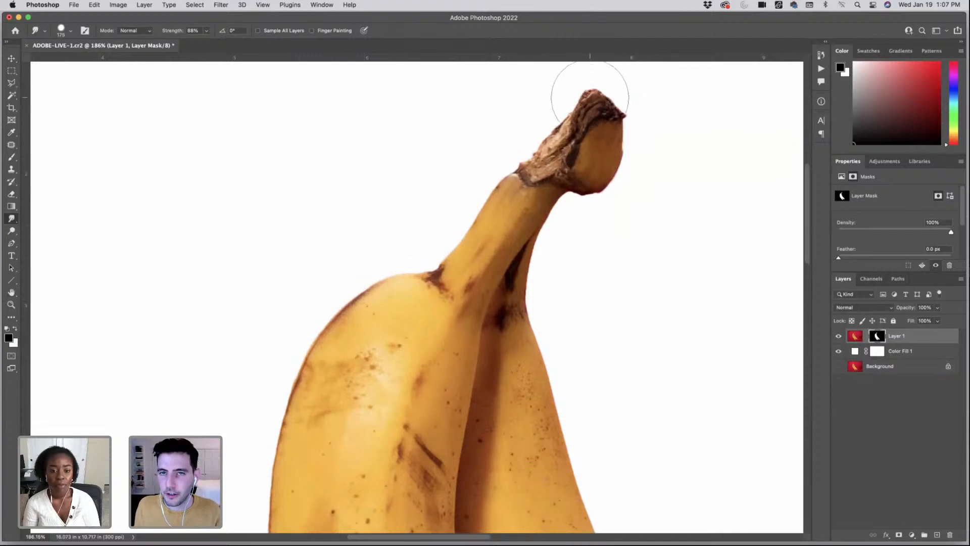
{"action": "key", "text": "bracketright"}
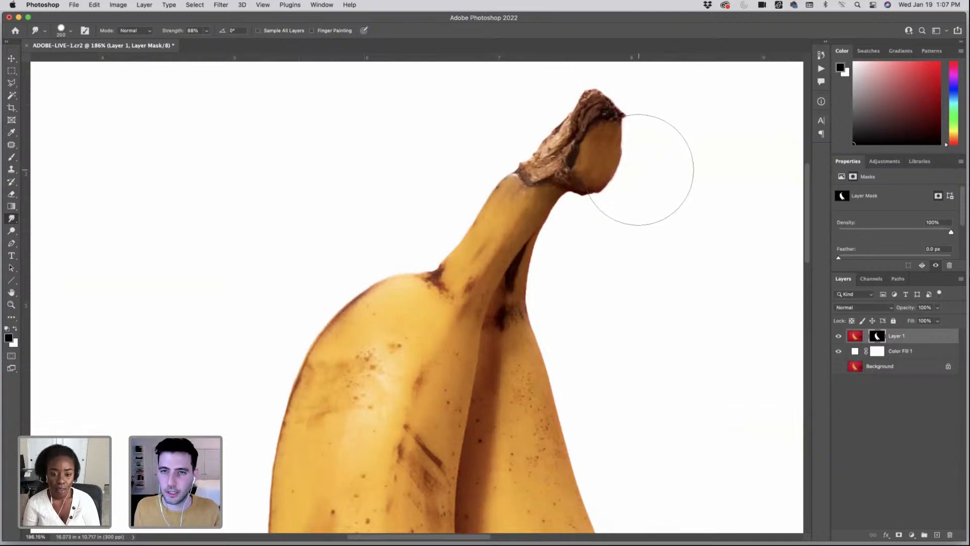
{"action": "key", "text": "bracketleft"}
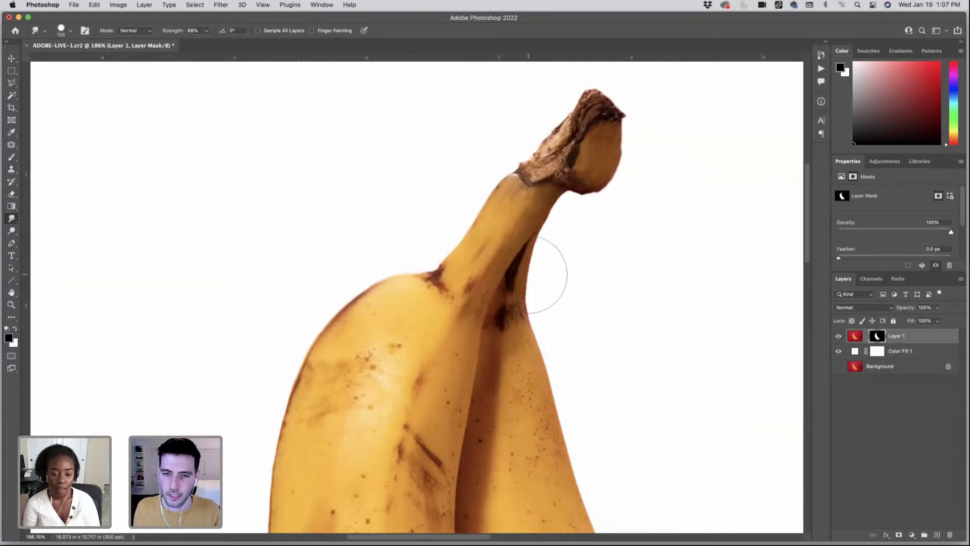
- Smudge the mask edge along the rear banana's upper outer side with the brush enlarged to 400 px and 700 px
{"action": "key", "text": "bracketright"}
{"action": "key", "text": "bracketright"}
{"action": "key", "text": "bracketright"}
{"action": "key", "text": "bracketright"}
{"action": "scroll", "coordinate": [592, 333], "scroll_direction": "down", "scroll_amount": 1}
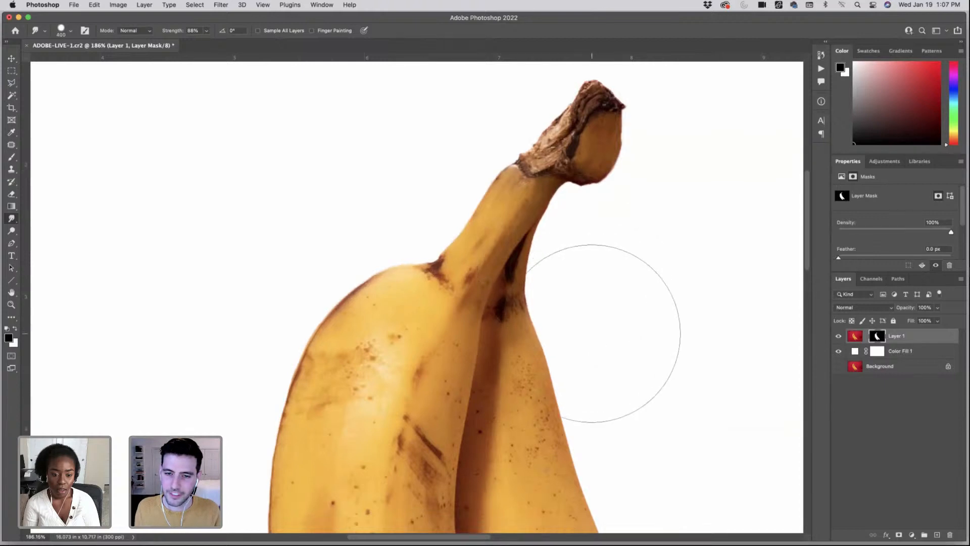
{"action": "scroll", "coordinate": [622, 323], "scroll_direction": "down", "scroll_amount": 3}
{"action": "key", "text": "bracketright"}
{"action": "key", "text": "bracketright"}
{"action": "key", "text": "bracketright"}
{"action": "scroll", "coordinate": [639, 341], "scroll_direction": "down", "scroll_amount": 1}
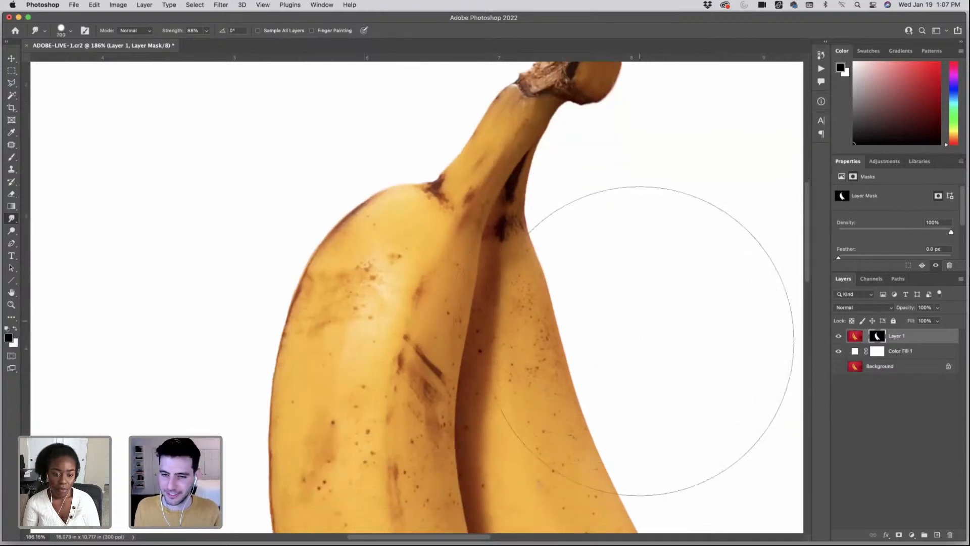
- Smudge the mask edge down the rear banana's middle and lower outer side with a 700 px brush reduced to 400 px
{"action": "scroll", "coordinate": [639, 341], "scroll_direction": "down", "scroll_amount": 2}
{"action": "scroll", "coordinate": [677, 351], "scroll_direction": "down", "scroll_amount": 3}
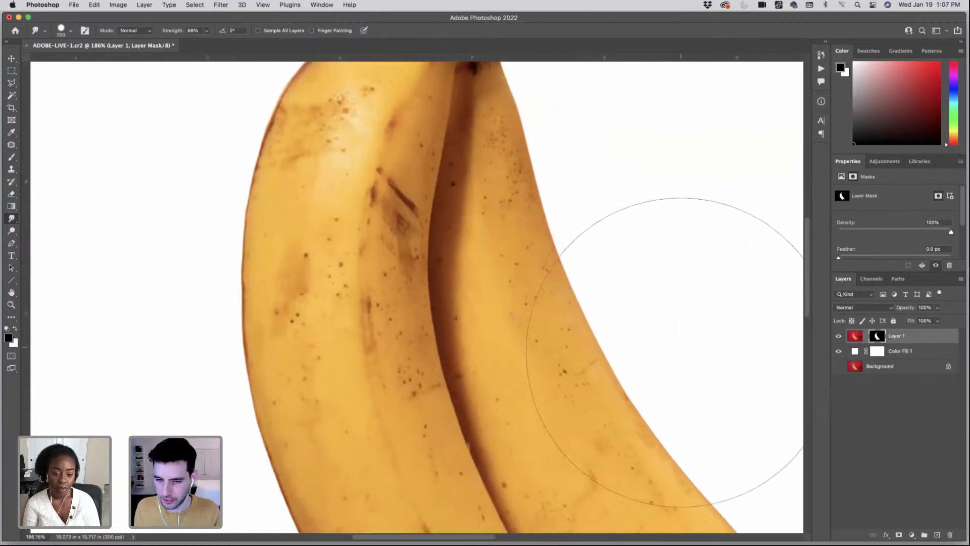
{"action": "scroll", "coordinate": [680, 352], "scroll_direction": "down", "scroll_amount": 5}
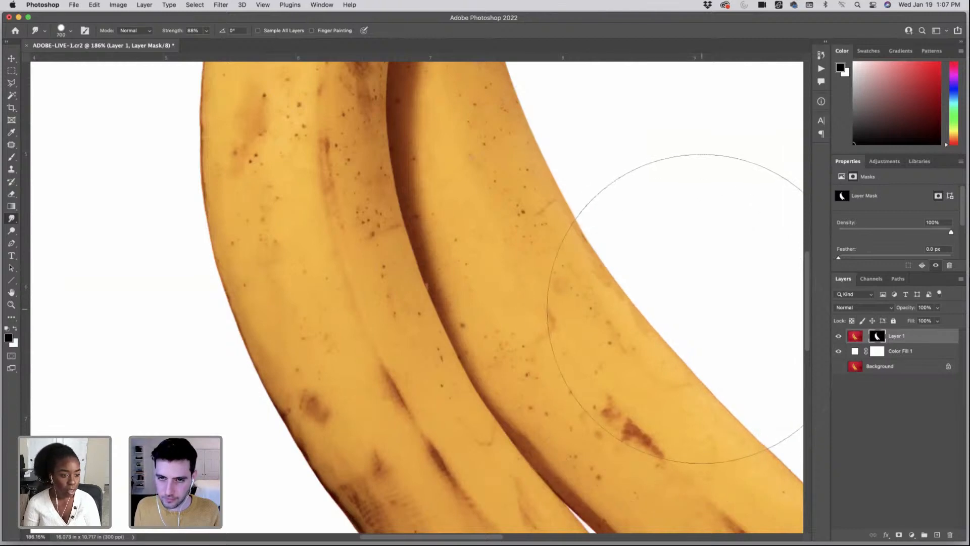
{"action": "scroll", "coordinate": [672, 311], "scroll_direction": "right", "scroll_amount": 5}
{"action": "scroll", "coordinate": [672, 310], "scroll_direction": "down", "scroll_amount": 2}
{"action": "key", "text": "bracketleft"}
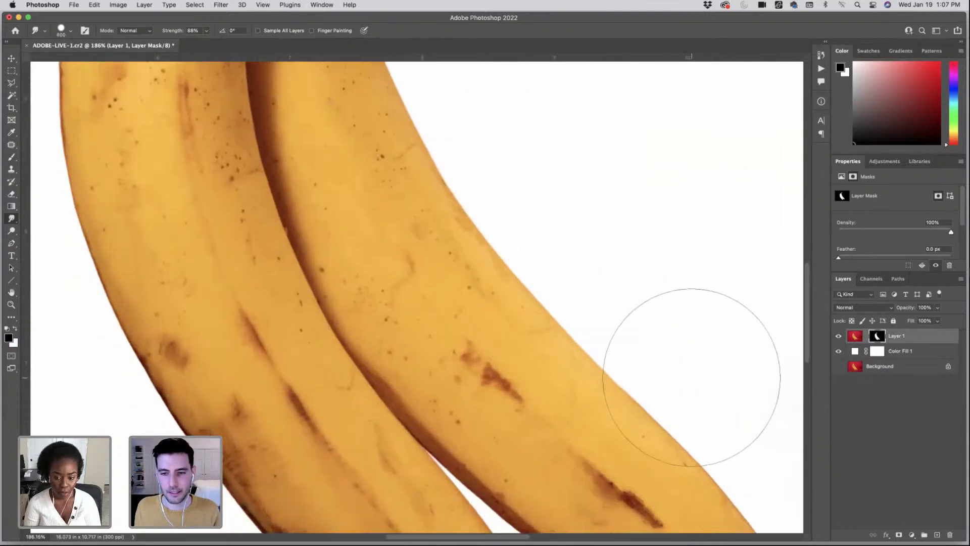
{"action": "scroll", "coordinate": [691, 377], "scroll_direction": "down", "scroll_amount": 5}
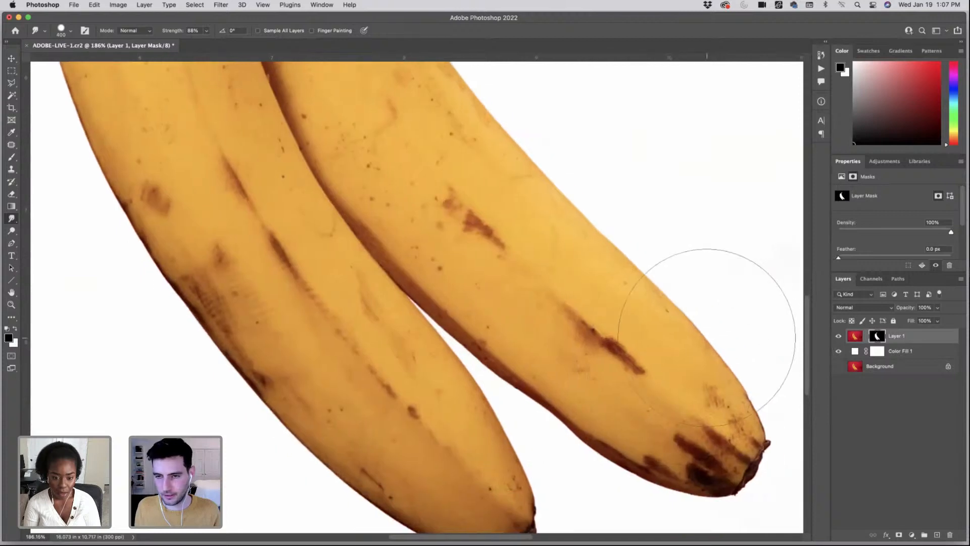
- Smudge the mask edge just above the rear banana's tip with the brush reduced stepwise to 175, 100 and 70 px
{"action": "key", "text": "bracketleft"}
{"action": "key", "text": "bracketleft"}
{"action": "key", "text": "bracketleft"}
{"action": "key", "text": "bracketleft"}
{"action": "key", "text": "bracketleft"}
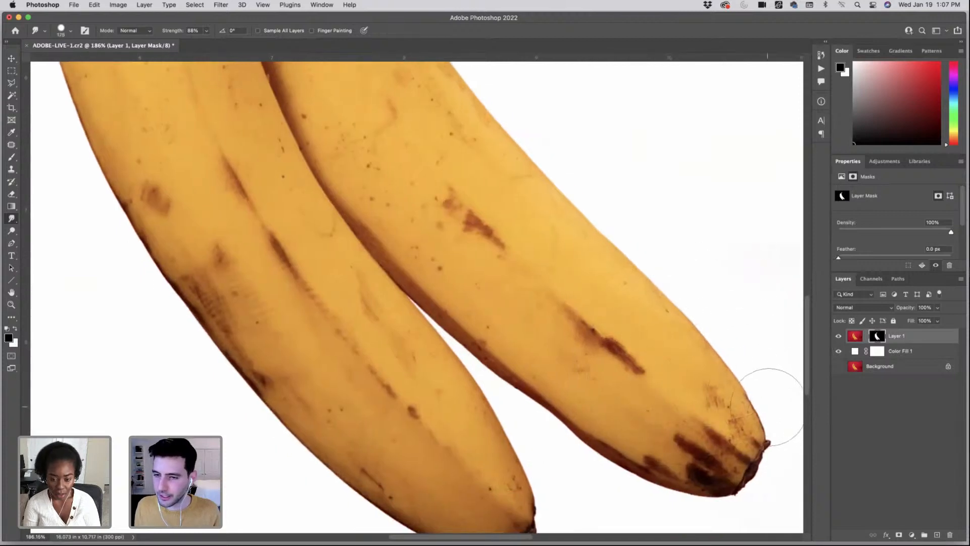
{"action": "key", "text": "bracketleft"}
{"action": "key", "text": "bracketleft"}
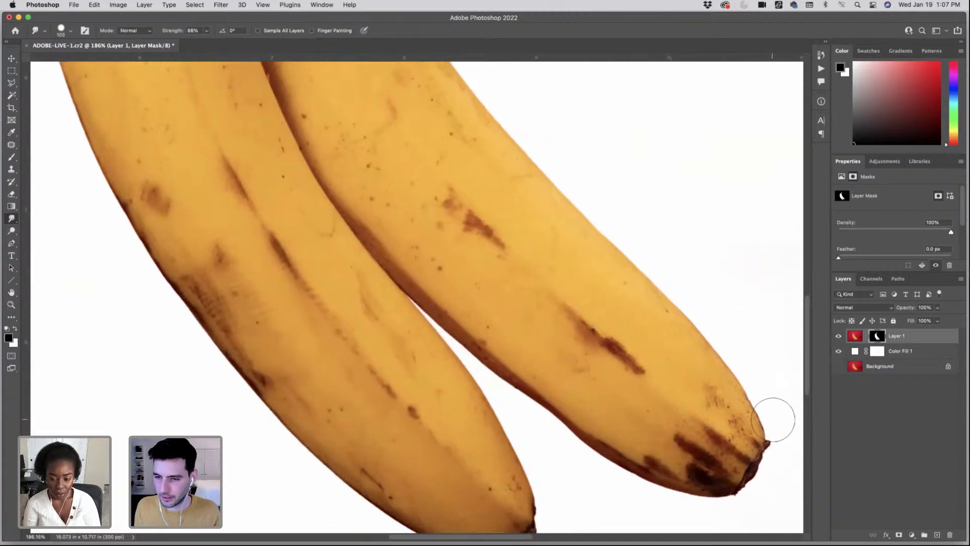
{"action": "key", "text": "bracketleft"}
{"action": "key", "text": "bracketleft"}
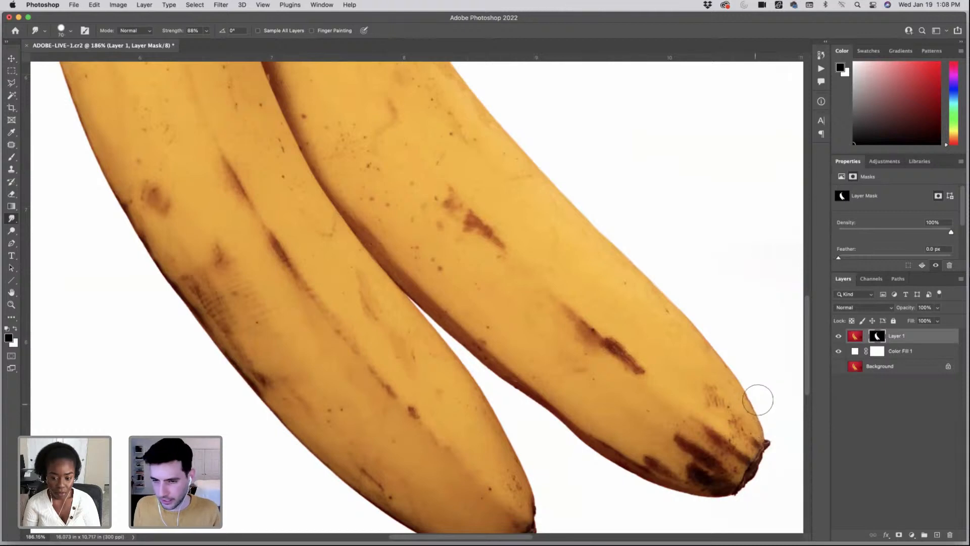
- Smooth the mask edge above the rear banana's tip once more with a 400 px Smudge brush
{"action": "key", "text": "bracketright"}
{"action": "key", "text": "bracketright"}
{"action": "key", "text": "bracketright"}
{"action": "key", "text": "bracketright"}
{"action": "key", "text": "bracketright"}
{"action": "key", "text": "bracketright"}
{"action": "key", "text": "bracketright"}
{"action": "key", "text": "bracketright"}
{"action": "key", "text": "bracketright"}
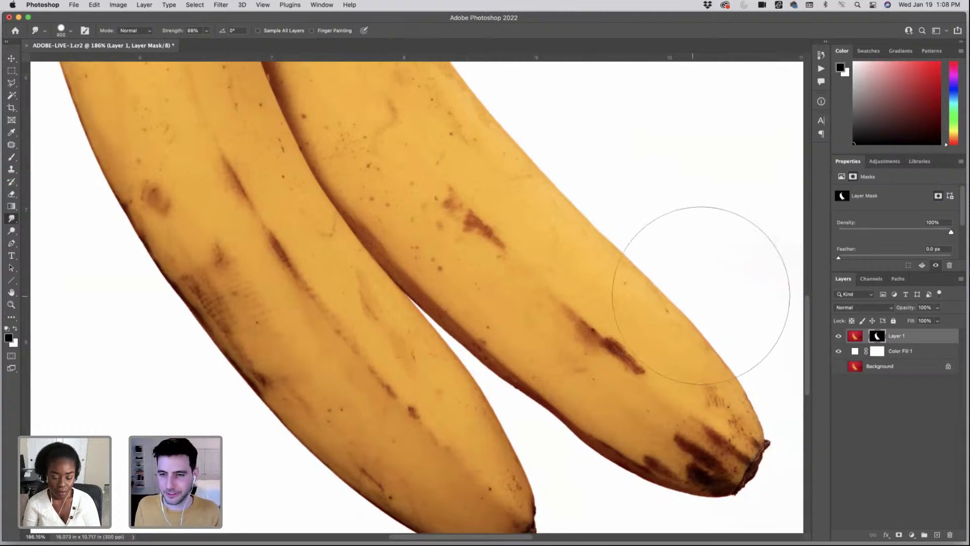
- Smudge the mask edge along the underside of the rear banana's tip with a 250 px and a 200 px brush
{"action": "key", "text": "bracketleft"}
{"action": "key", "text": "bracketleft"}
{"action": "key", "text": "bracketleft"}
{"action": "key", "text": "bracketleft"}
{"action": "key", "text": "bracketleft"}
{"action": "key", "text": "bracketleft"}
{"action": "key", "text": "bracketleft"}
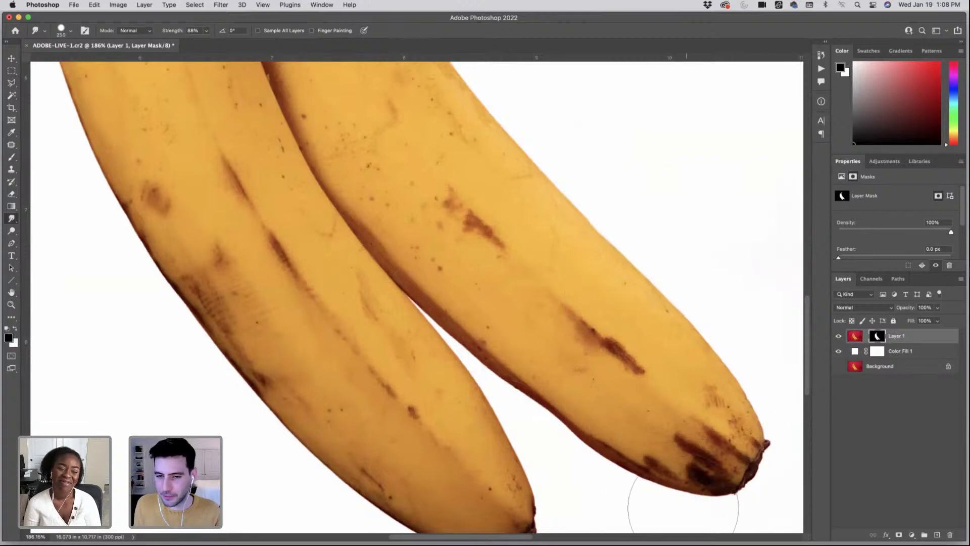
{"action": "key", "text": "bracketleft"}
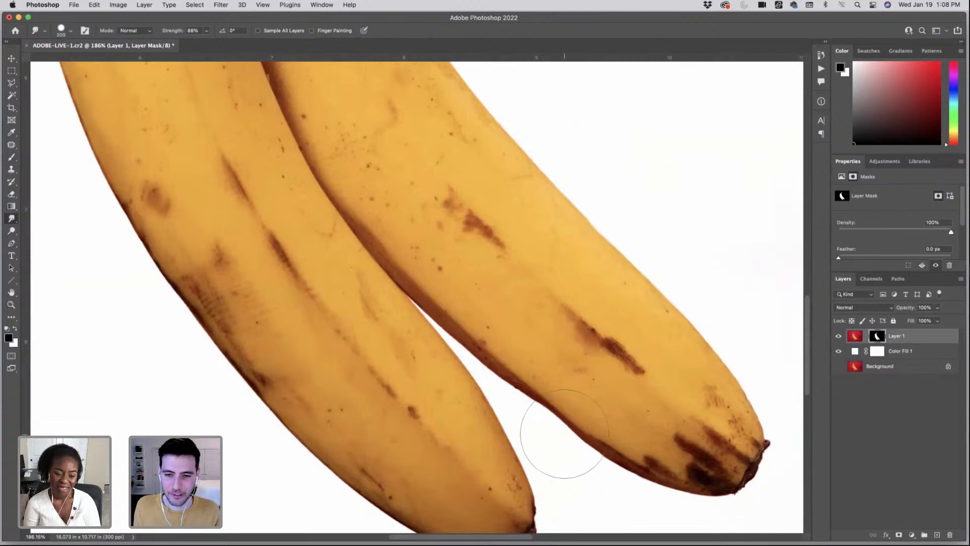
- Smudge the rear banana's mask edge along the gap between the bananas, varying the brush between 400 and 100 px
{"action": "key", "text": "bracketright"}
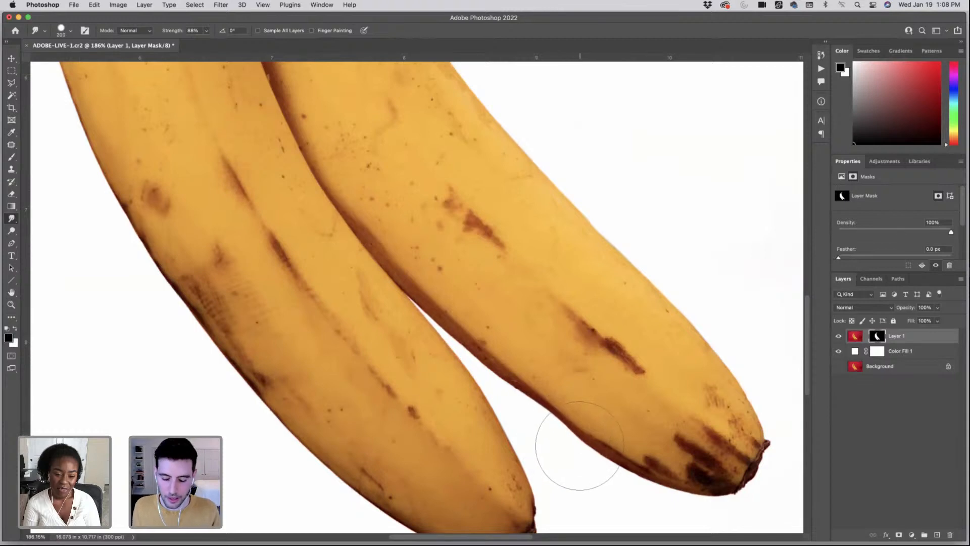
{"action": "key", "text": "bracketright"}
{"action": "key", "text": "bracketright"}
{"action": "key", "text": "bracketright"}
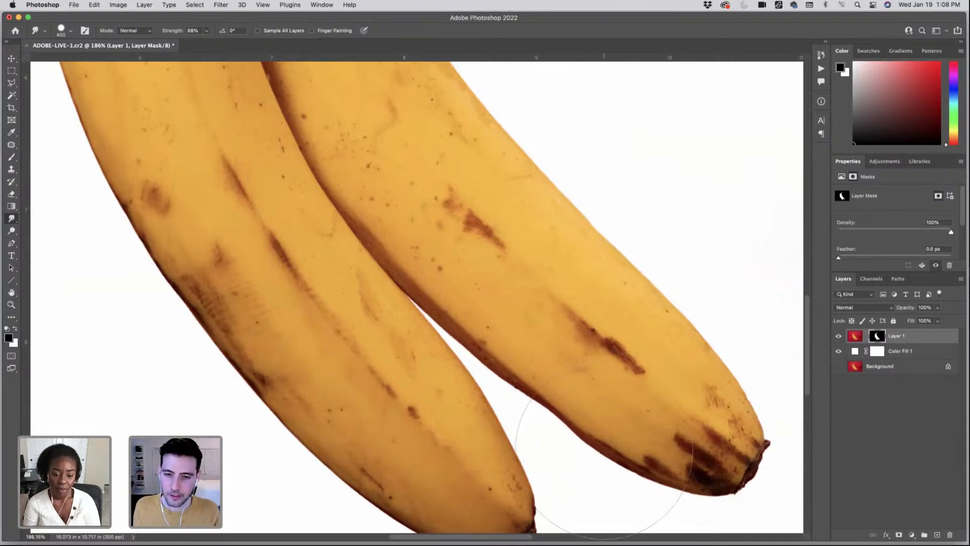
{"action": "key", "text": "bracketleft"}
{"action": "key", "text": "bracketleft"}
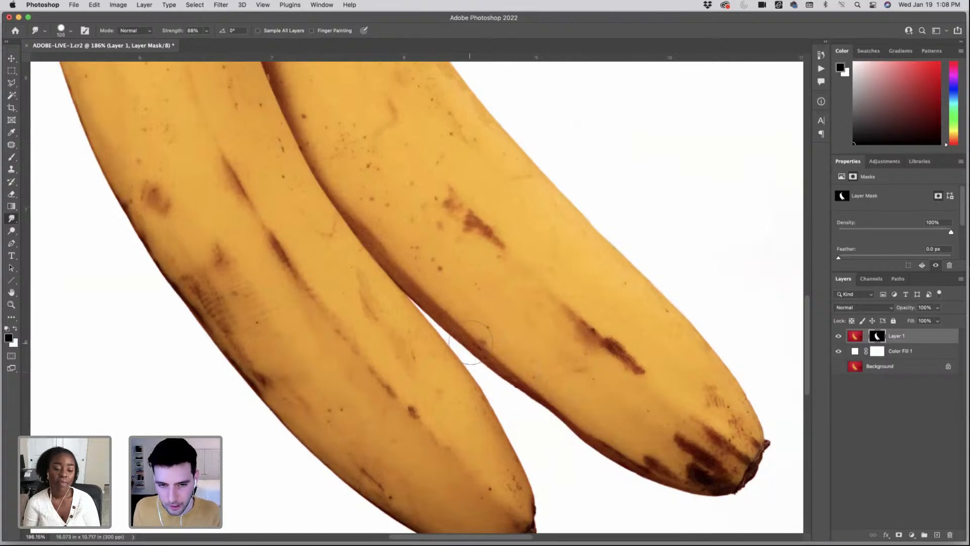
- Smudge the mask edge along the front banana's inner side and around its tip with 175 px and 250 px brushes
{"action": "key", "text": "bracketright"}
{"action": "key", "text": "bracketright"}
{"action": "key", "text": "bracketright"}
{"action": "key", "text": "bracketright"}
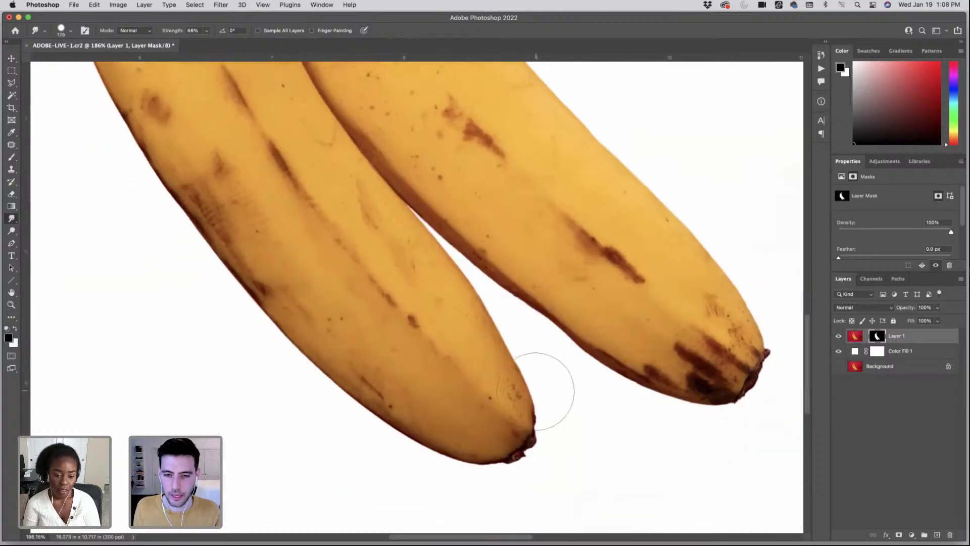
{"action": "scroll", "coordinate": [536, 420], "scroll_direction": "down", "scroll_amount": 3}
{"action": "key", "text": "bracketright"}
{"action": "key", "text": "bracketright"}
{"action": "key", "text": "bracketleft"}
{"action": "key", "text": "bracketleft"}
{"action": "key", "text": "bracketleft"}
{"action": "key", "text": "bracketleft"}
{"action": "key", "text": "bracketleft"}
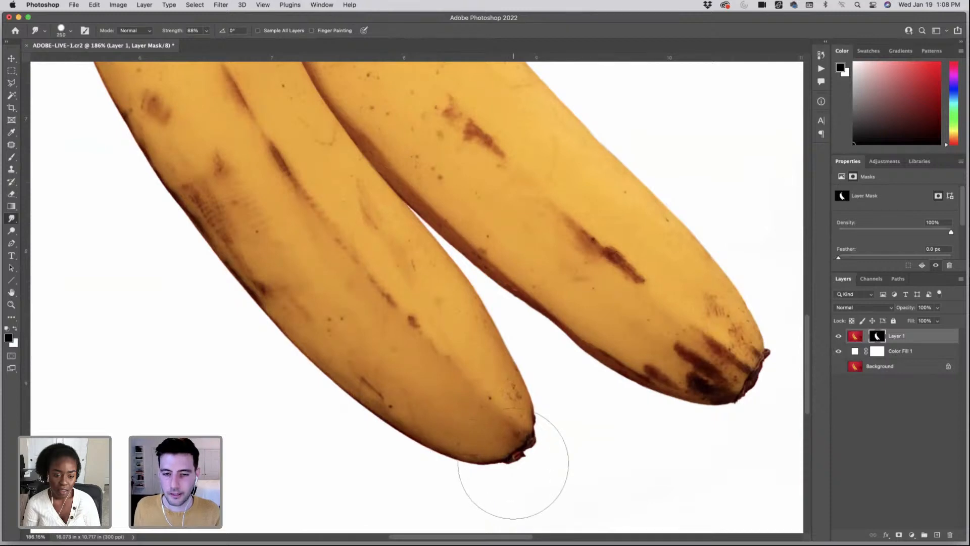
- Smudge the mask edge along the front banana's lower outer curve with the brush enlarged to 700 px
{"action": "key", "text": "bracketright"}
{"action": "key", "text": "bracketright"}
{"action": "key", "text": "bracketright"}
{"action": "key", "text": "bracketright"}
{"action": "key", "text": "bracketright"}
{"action": "key", "text": "bracketright"}
{"action": "key", "text": "bracketright"}
{"action": "key", "text": "bracketright"}
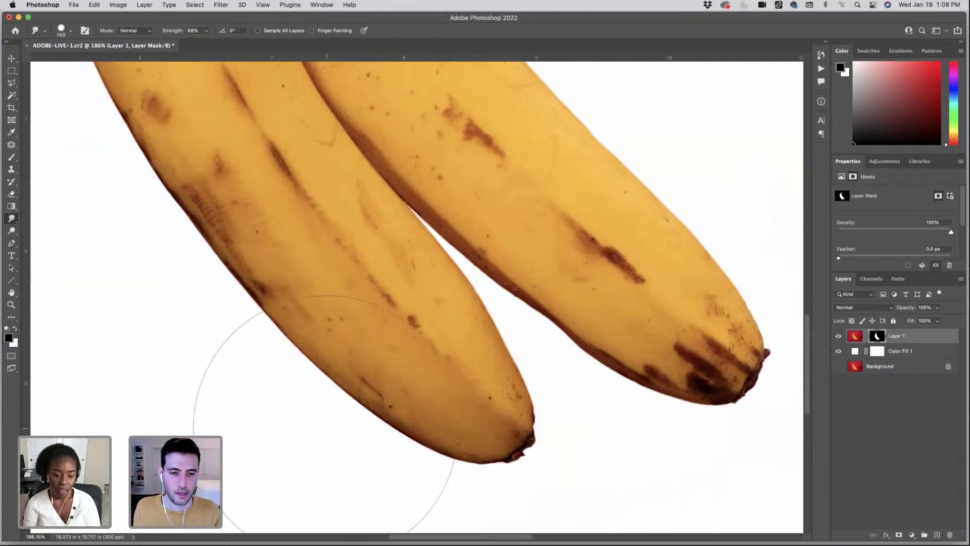
- Inspect the masked edges of the bananas from the lower tips up to the stem, adjusting the Smudge brush size along the way
{"action": "key", "text": "bracketright"}
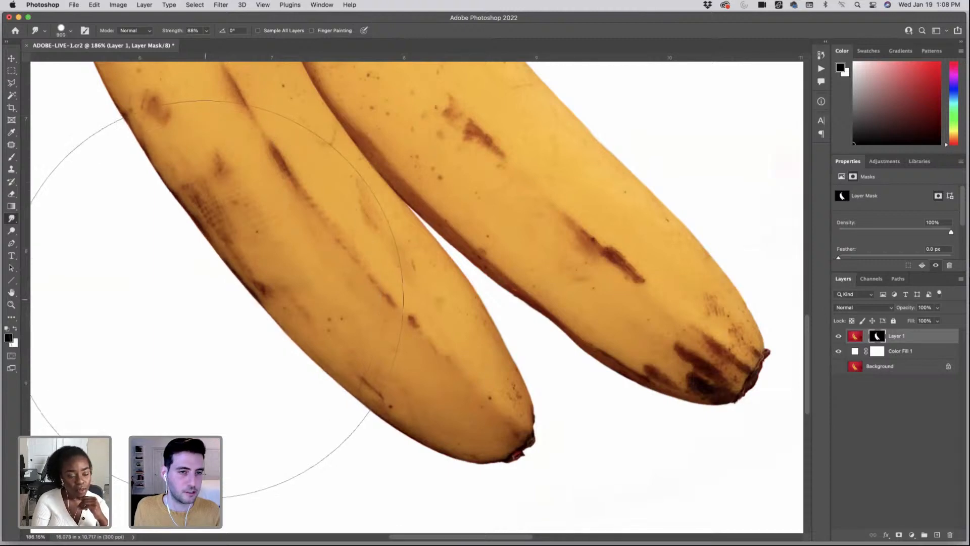
{"action": "scroll", "coordinate": [217, 298], "scroll_direction": "up", "scroll_amount": 5}
{"action": "scroll", "coordinate": [218, 298], "scroll_direction": "left", "scroll_amount": 4}
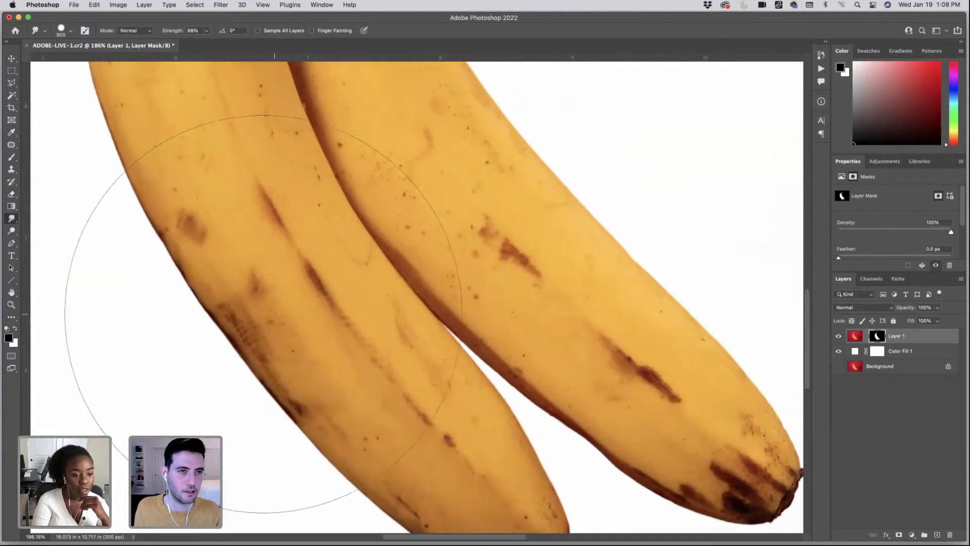
{"action": "key", "text": "bracketleft"}
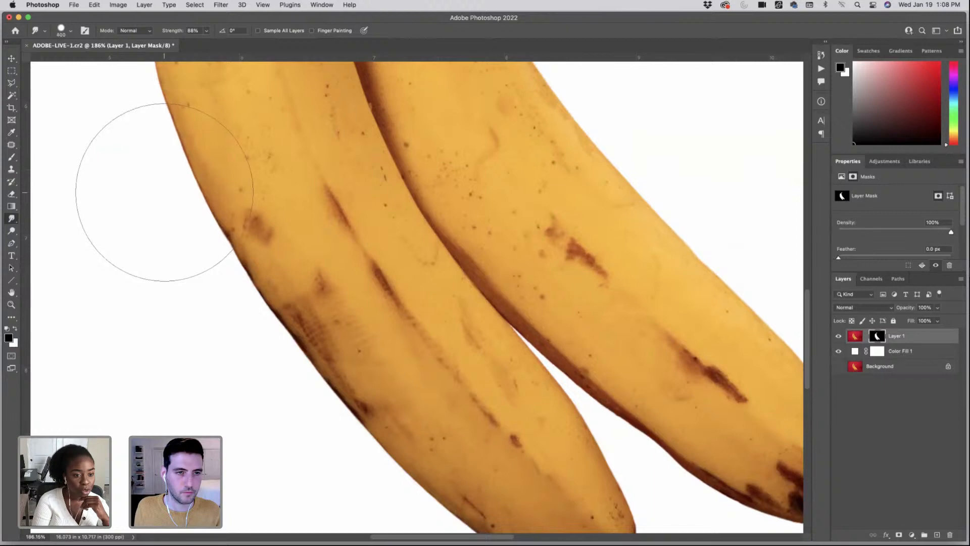
{"action": "scroll", "coordinate": [163, 198], "scroll_direction": "up", "scroll_amount": 5}
{"action": "key", "text": "bracketleft"}
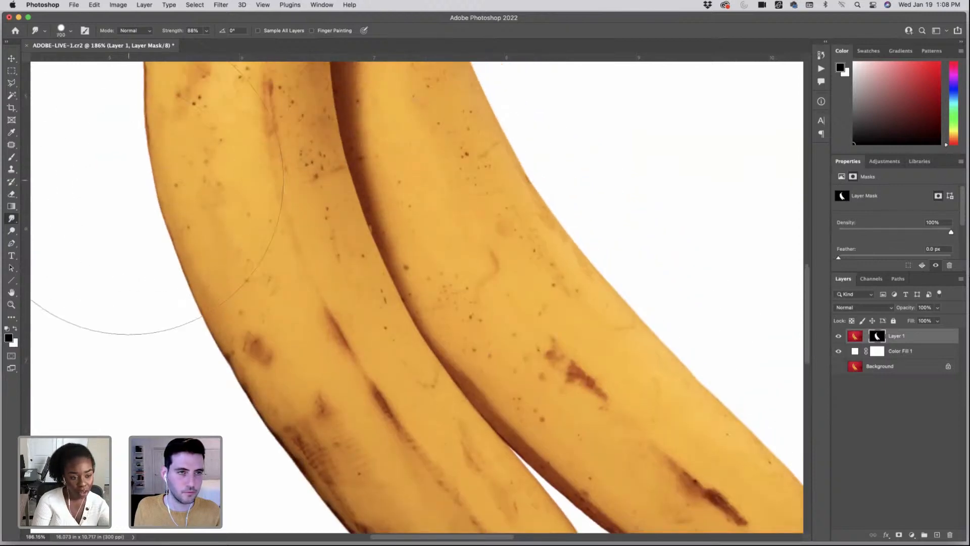
{"action": "scroll", "coordinate": [142, 202], "scroll_direction": "up", "scroll_amount": 10}
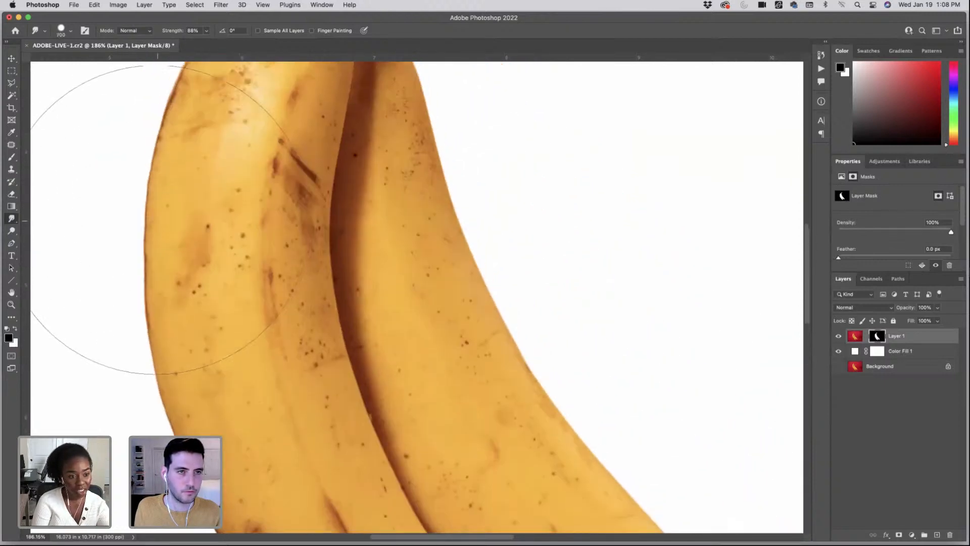
{"action": "key", "text": "bracketleft"}
{"action": "key", "text": "bracketleft"}
{"action": "key", "text": "bracketleft"}
{"action": "key", "text": "bracketleft"}
{"action": "key", "text": "bracketleft"}
{"action": "key", "text": "bracketleft"}
{"action": "key", "text": "bracketleft"}
{"action": "key", "text": "bracketleft"}
{"action": "key", "text": "bracketleft"}
{"action": "key", "text": "bracketleft"}
{"action": "key", "text": "bracketleft"}
{"action": "scroll", "coordinate": [234, 147], "scroll_direction": "up", "scroll_amount": 1}
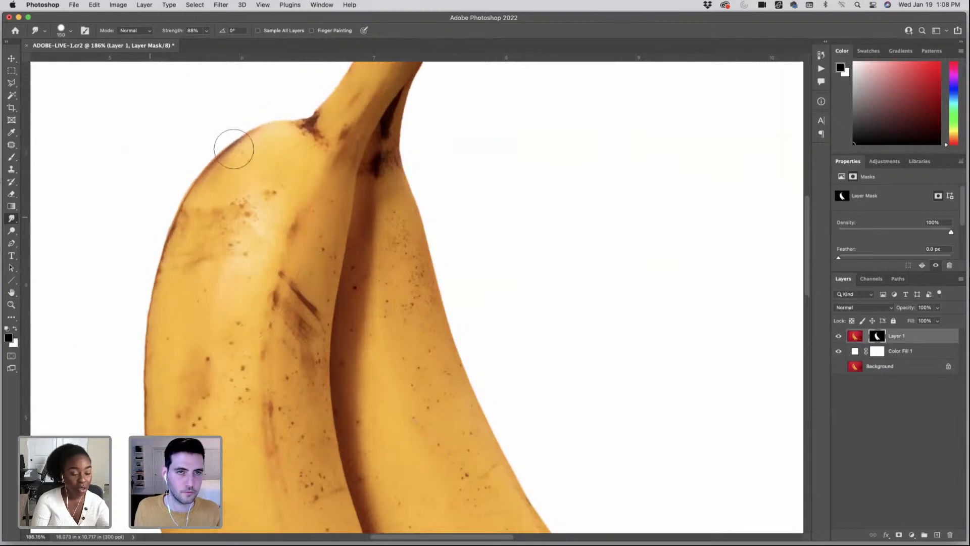
{"action": "scroll", "coordinate": [242, 169], "scroll_direction": "up", "scroll_amount": 8}
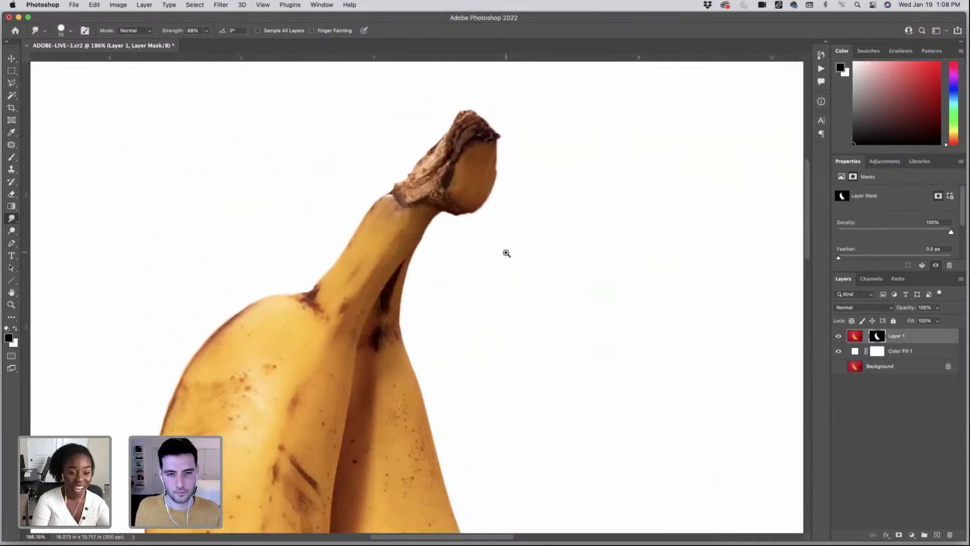
{"action": "left_click_drag", "start_coordinate": [505, 252], "coordinate": [452, 245]}
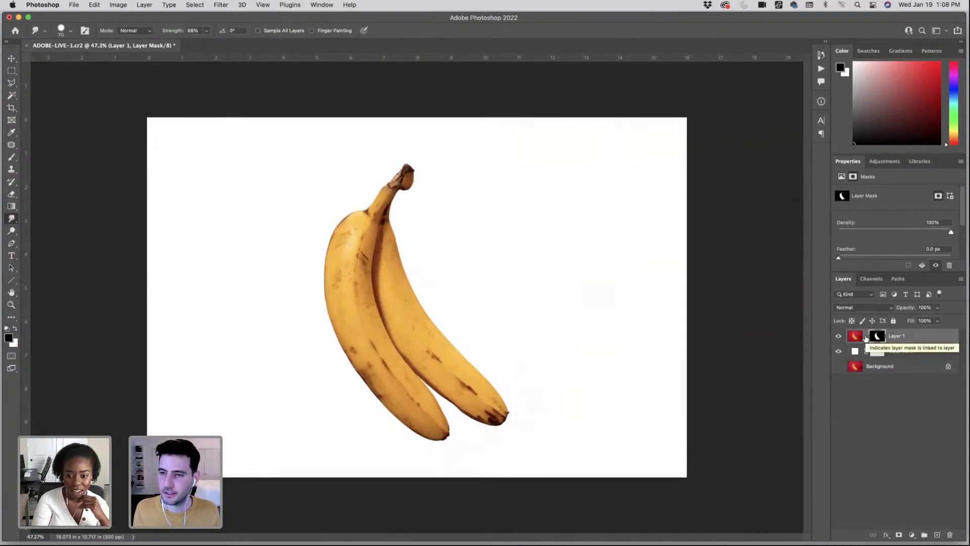
- Duplicate Layer 1 with its mask and hide the original Layer 1
{"action": "left_click", "coordinate": [865, 338]}
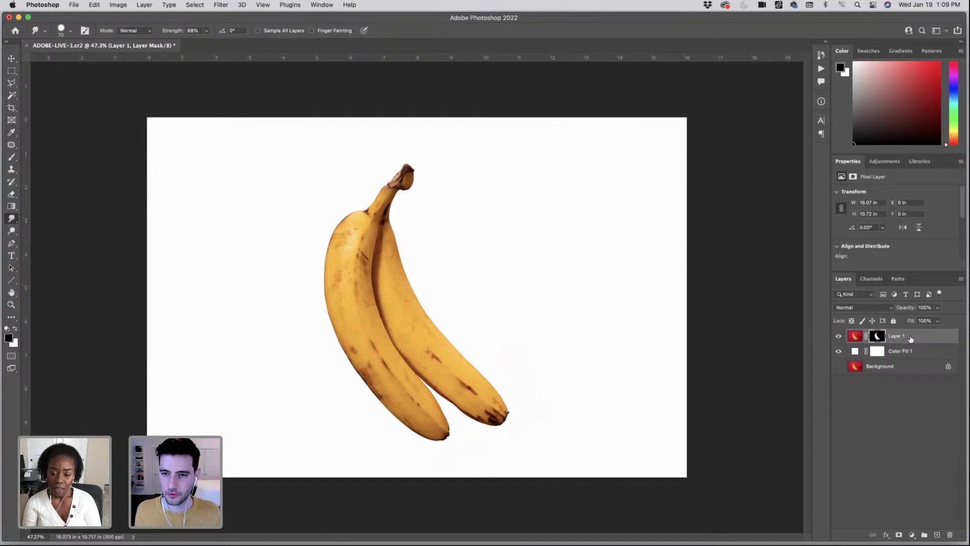
{"action": "key", "text": "super+j"}
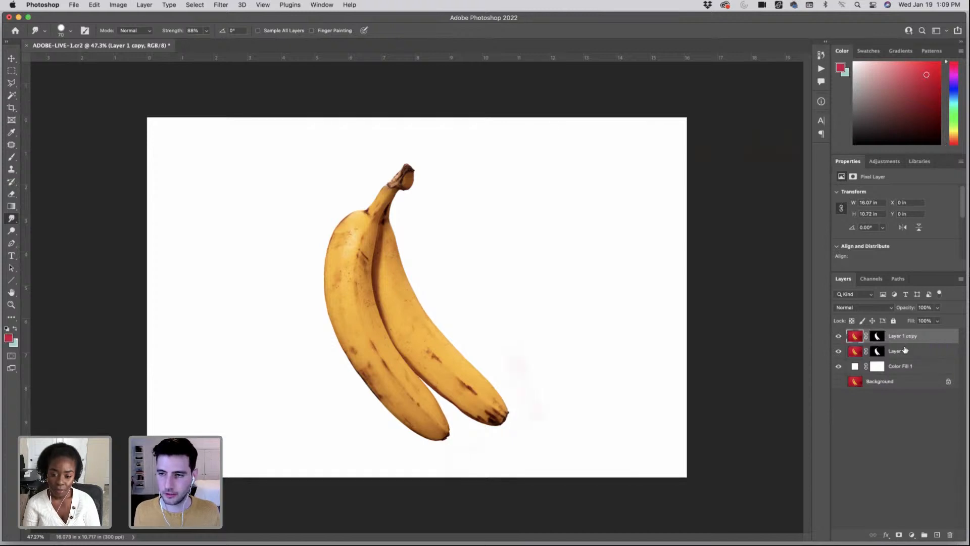
{"action": "left_click", "coordinate": [839, 350]}
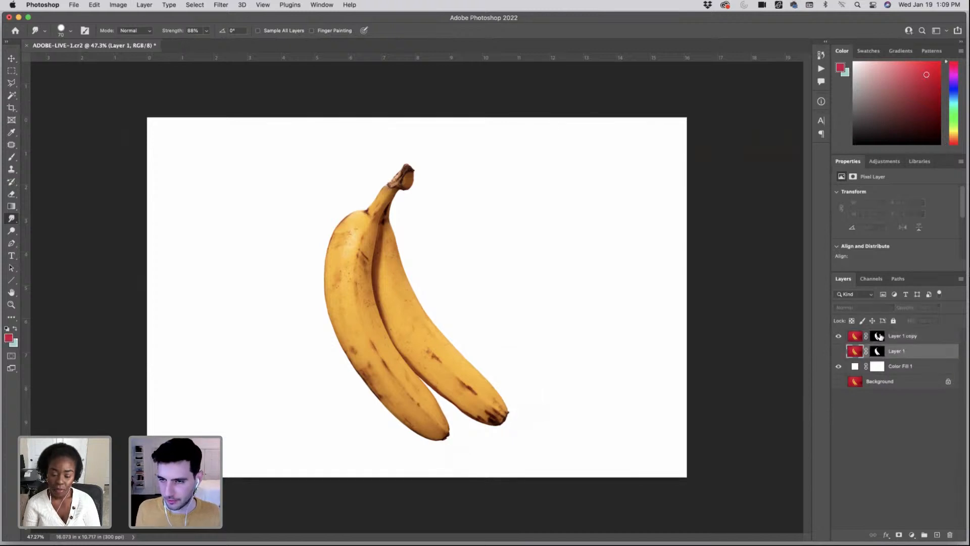
- Apply the layer mask permanently on Layer 1 copy
{"action": "left_click", "coordinate": [877, 336]}
{"action": "right_click", "coordinate": [879, 337]}
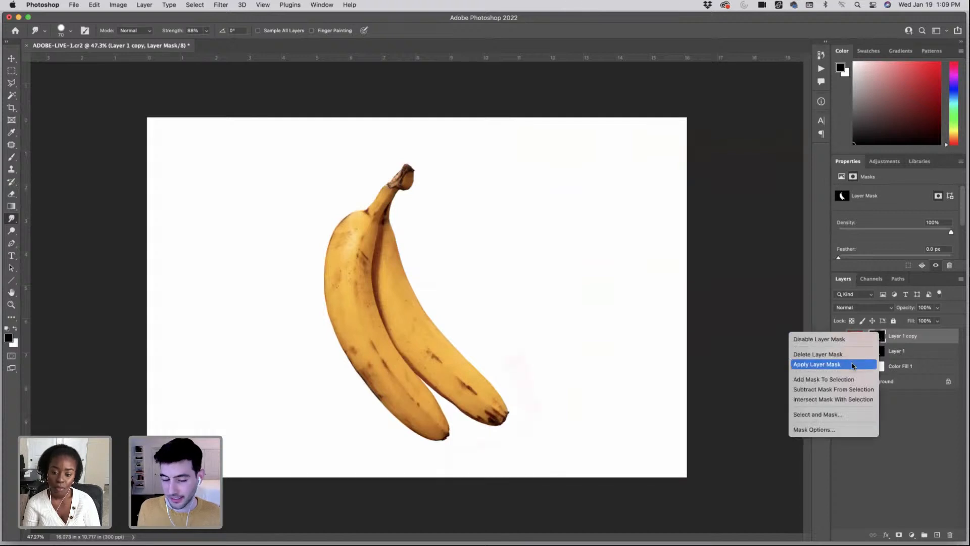
{"action": "left_click", "coordinate": [854, 364]}
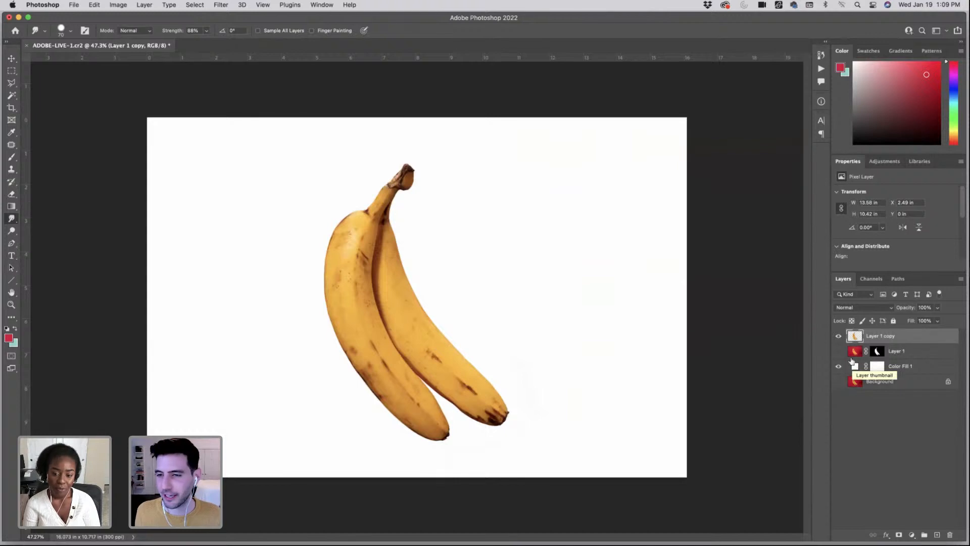
- Check the pixel extent of Layer 1 copy with the Free Transform bounds, without transforming it
{"action": "left_click", "coordinate": [904, 357]}
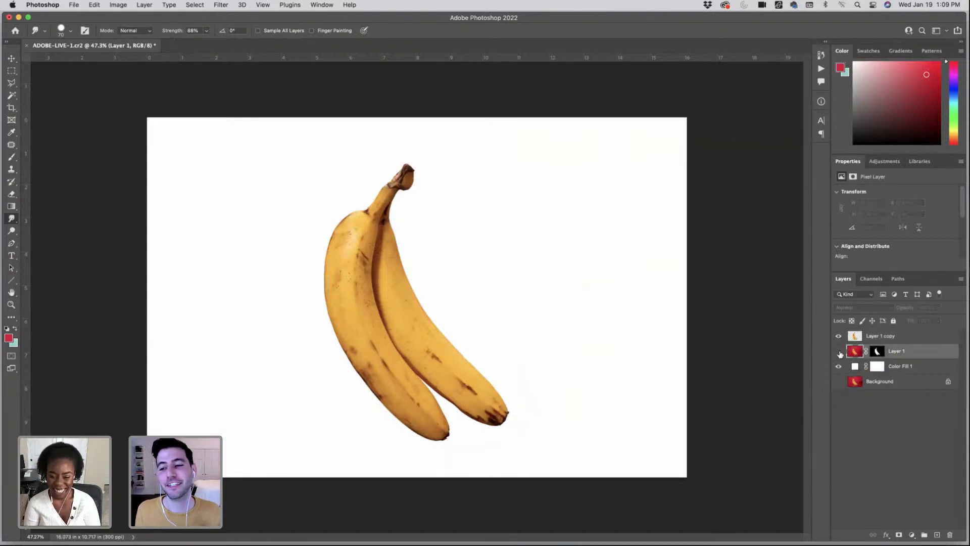
{"action": "left_click", "coordinate": [875, 337]}
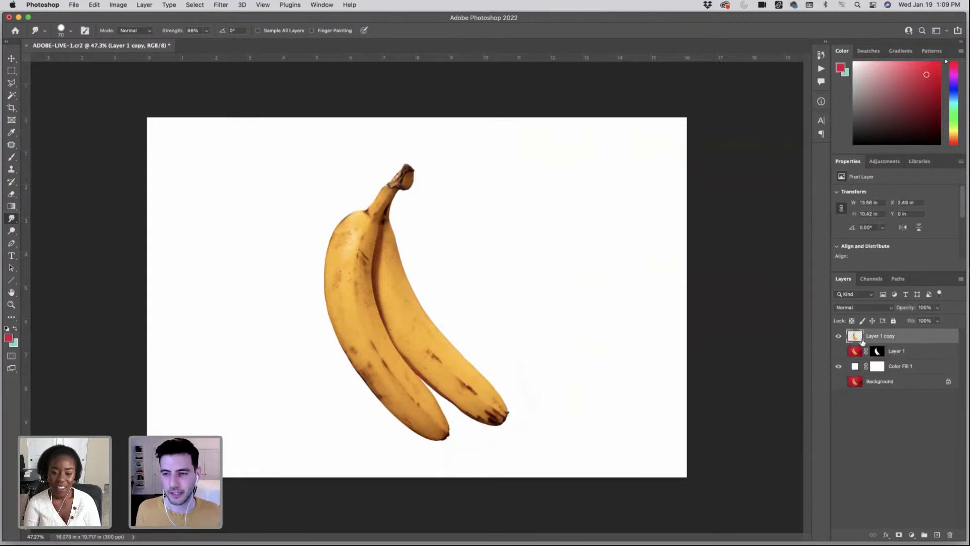
{"action": "key", "text": "super+t"}
{"action": "key", "text": "Escape"}
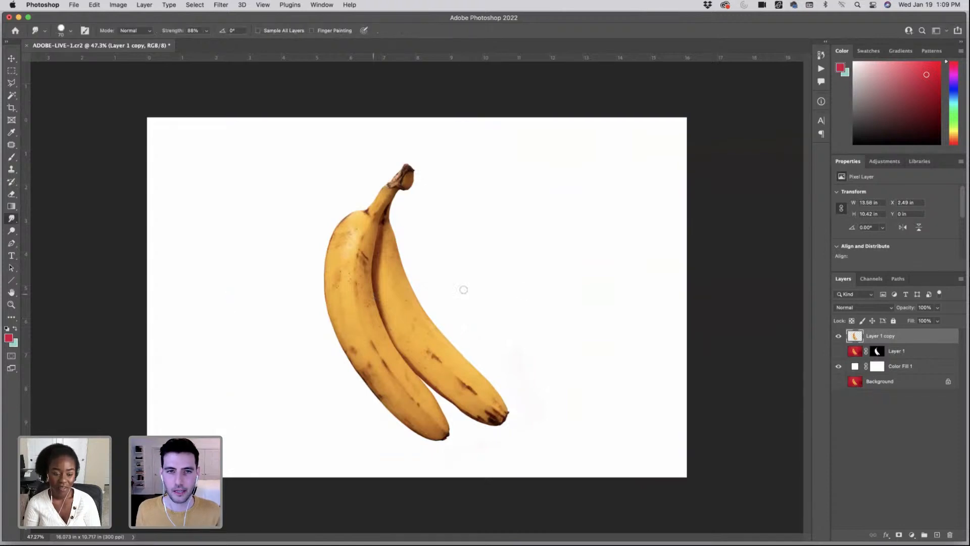
{"action": "key", "text": "super+t"}
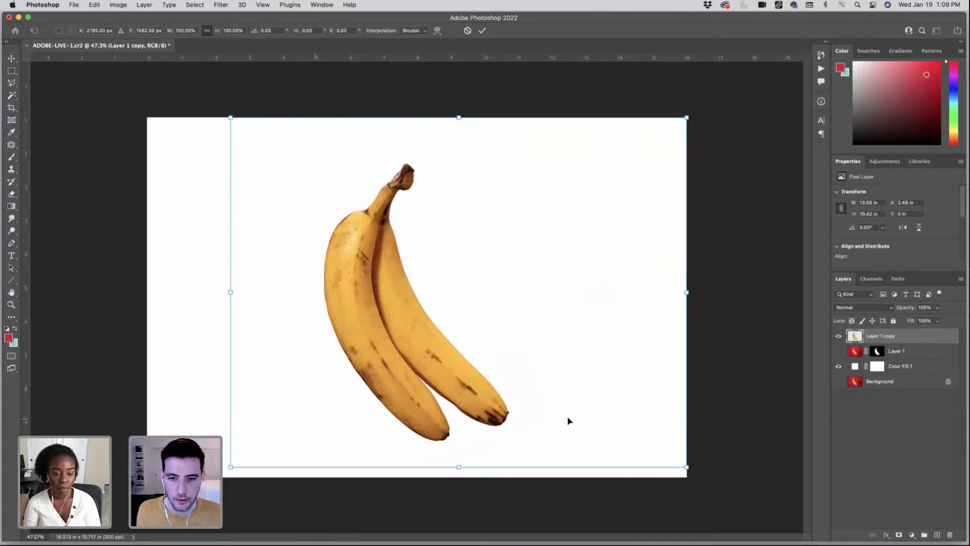
{"action": "key", "text": "Escape"}
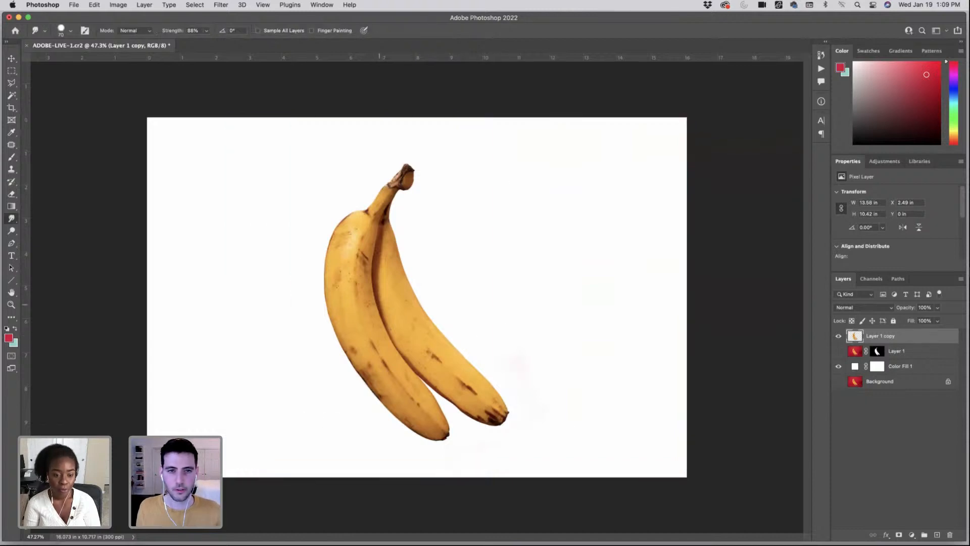
- Delete the stray pixels on Layer 1 copy outside a loose Polygonal Lasso selection around the bananas
{"action": "left_click", "coordinate": [11, 82]}
{"action": "mouse_move", "coordinate": [386, 155]}
{"action": "left_mouse_down"}
{"action": "mouse_move", "coordinate": [342, 199]}
{"action": "mouse_move", "coordinate": [306, 263]}
{"action": "mouse_move", "coordinate": [304, 315]}
{"action": "mouse_move", "coordinate": [328, 419]}
{"action": "mouse_move", "coordinate": [360, 425]}
{"action": "mouse_move", "coordinate": [403, 459]}
{"action": "mouse_move", "coordinate": [518, 451]}
{"action": "mouse_move", "coordinate": [535, 400]}
{"action": "mouse_move", "coordinate": [433, 168]}
{"action": "mouse_move", "coordinate": [416, 151]}
{"action": "mouse_move", "coordinate": [387, 156]}
{"action": "left_mouse_up"}
{"action": "right_click", "coordinate": [392, 204]}
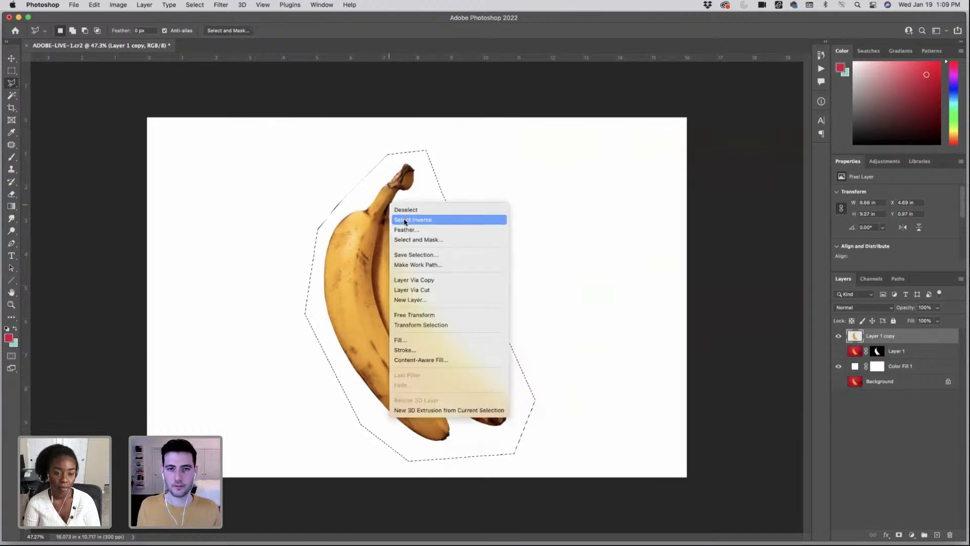
{"action": "left_click", "coordinate": [405, 221]}
{"action": "key", "text": "Delete"}
{"action": "key", "text": "super+d"}
{"action": "key", "text": "super+t"}
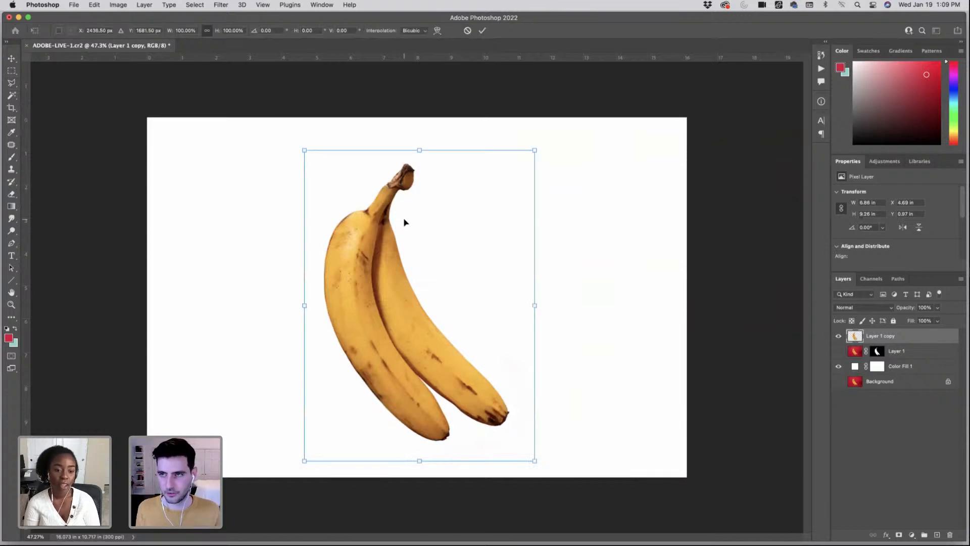
{"action": "key", "text": "Escape"}
- Trace a tighter Polygonal Lasso selection around both bananas and the stem, dipping into the gap between the two tips
{"action": "key", "text": "l"}
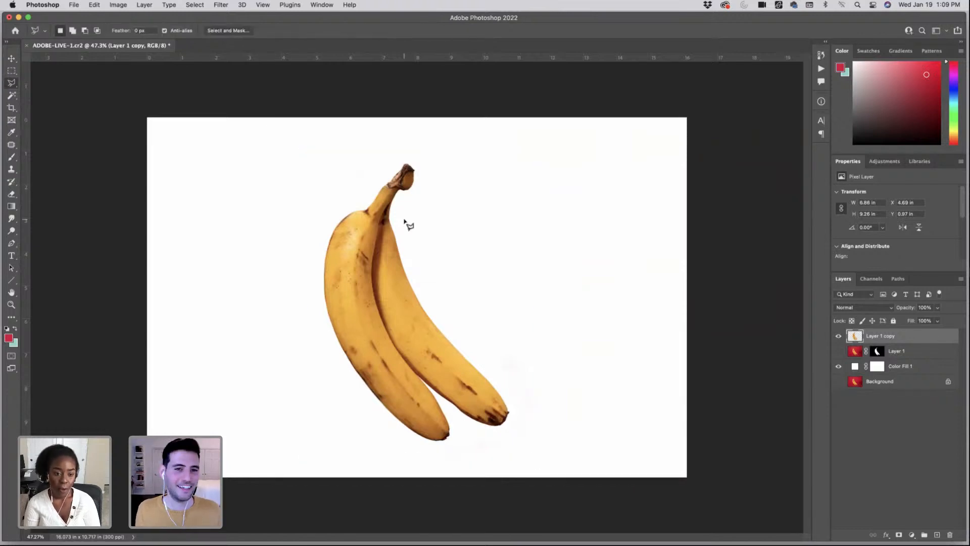
{"action": "left_click", "coordinate": [400, 227]}
{"action": "left_click", "coordinate": [439, 316]}
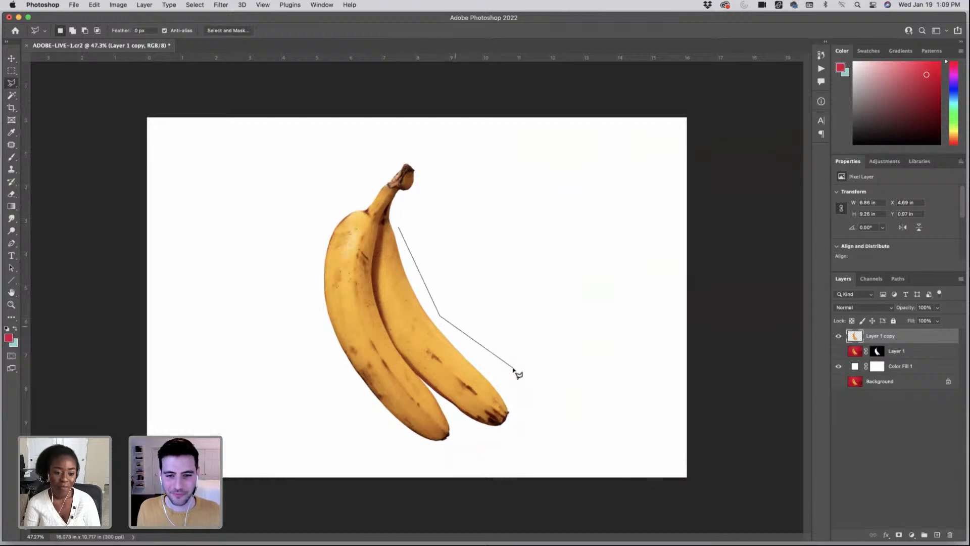
{"action": "left_click", "coordinate": [513, 368]}
{"action": "left_click", "coordinate": [537, 421]}
{"action": "left_click", "coordinate": [502, 462]}
{"action": "left_click", "coordinate": [427, 457]}
{"action": "key", "text": "BackSpace"}
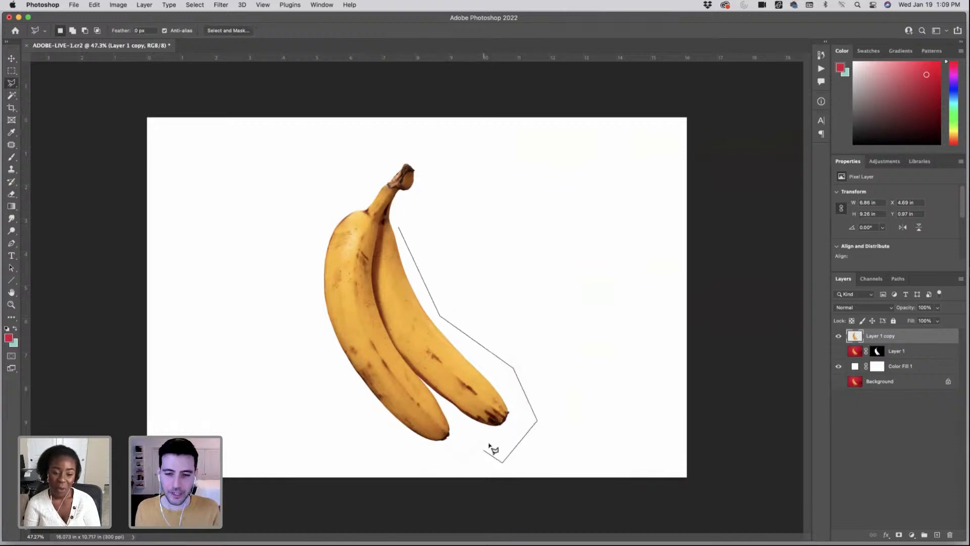
{"action": "key", "text": "BackSpace"}
{"action": "key", "text": "BackSpace"}
{"action": "left_click", "coordinate": [519, 407]}
{"action": "left_click", "coordinate": [515, 429]}
{"action": "left_click", "coordinate": [489, 440]}
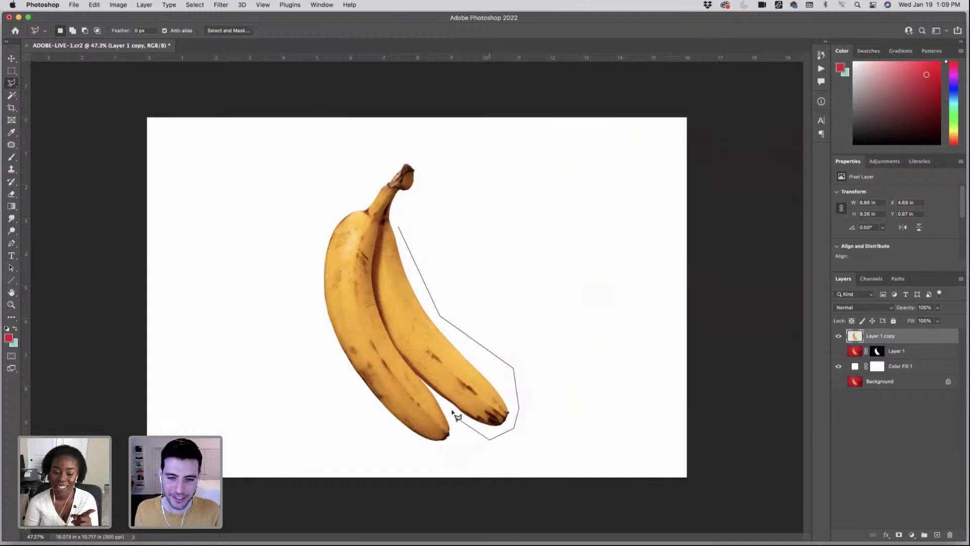
{"action": "left_click", "coordinate": [448, 410]}
{"action": "left_click", "coordinate": [465, 433]}
{"action": "left_click", "coordinate": [456, 452]}
{"action": "left_click", "coordinate": [422, 451]}
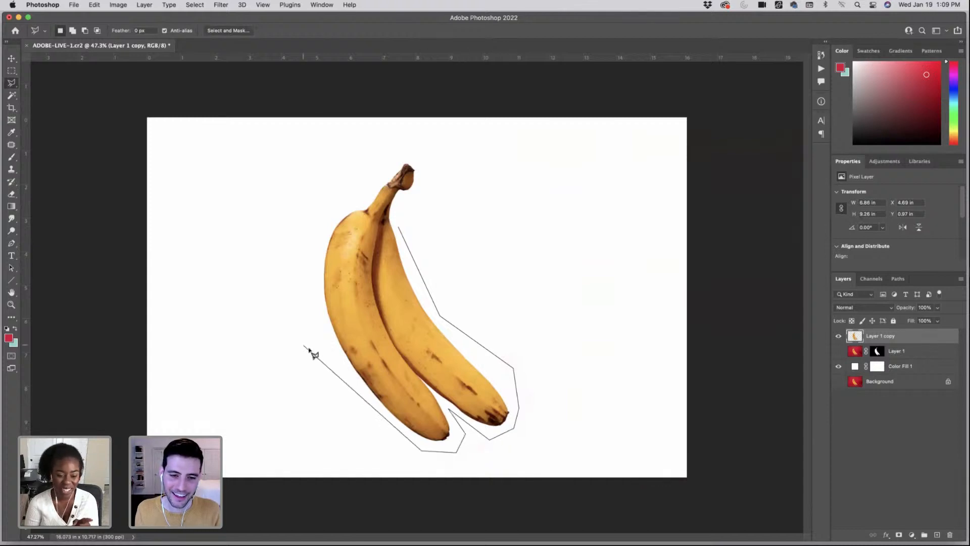
{"action": "left_click", "coordinate": [335, 363]}
{"action": "left_click", "coordinate": [311, 287]}
{"action": "left_click", "coordinate": [341, 196]}
{"action": "left_click", "coordinate": [372, 166]}
{"action": "left_click", "coordinate": [399, 151]}
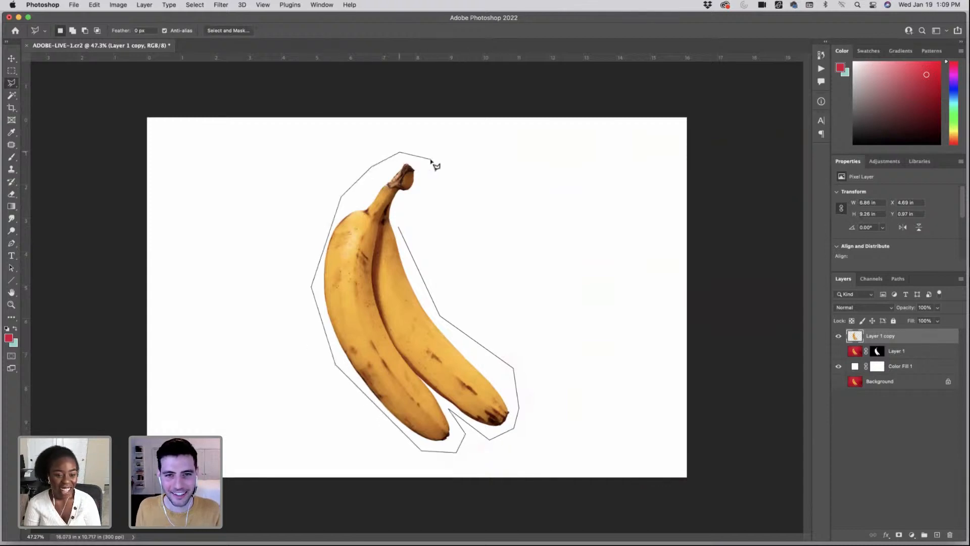
{"action": "left_click", "coordinate": [430, 159]}
{"action": "left_click", "coordinate": [426, 207]}
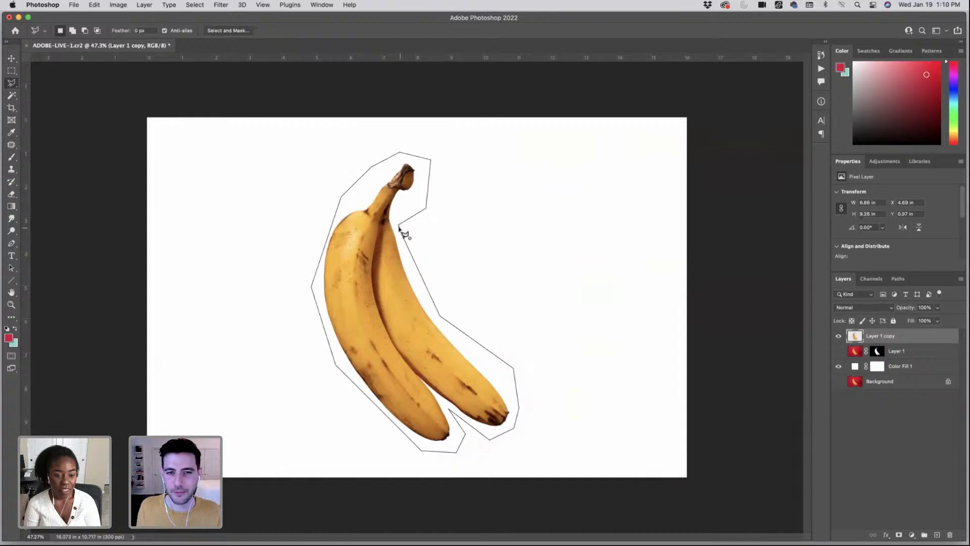
{"action": "left_click", "coordinate": [399, 227]}
- Delete everything outside the banana selection on Layer 1 copy and clear the selection
{"action": "right_click", "coordinate": [378, 208]}
{"action": "left_click", "coordinate": [386, 225]}
{"action": "key", "text": "Delete"}
{"action": "key", "text": "super+d"}
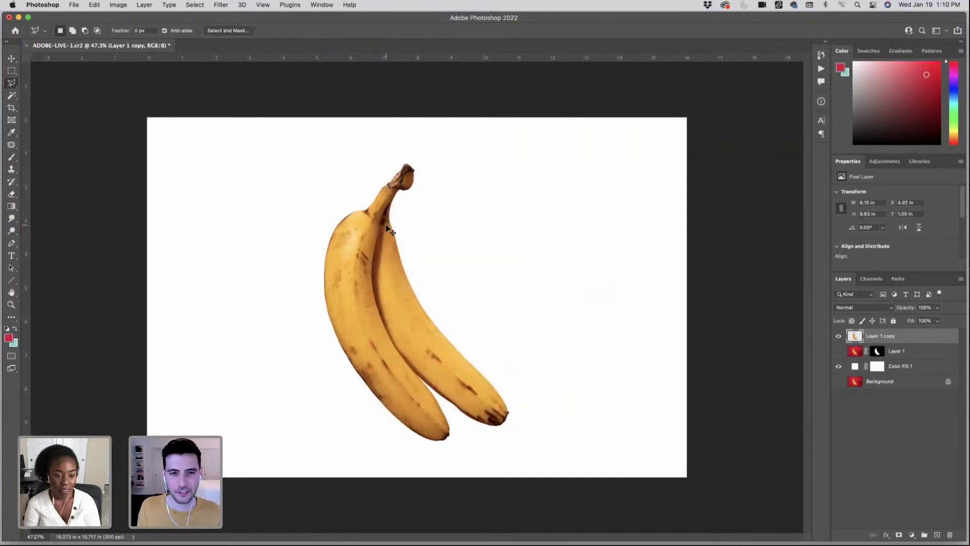
{"action": "key", "text": "super+t"}
{"action": "key", "text": "Escape"}
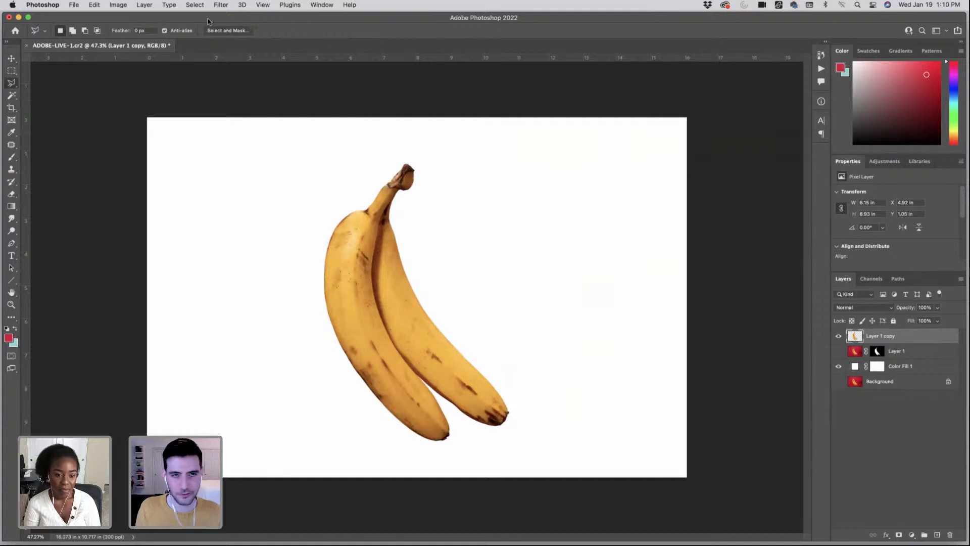
- Open Layer 1 copy in Liquify and push a bump on the rear banana's inner edge inward using a size 125 Forward Warp brush
{"action": "left_click", "coordinate": [220, 7]}
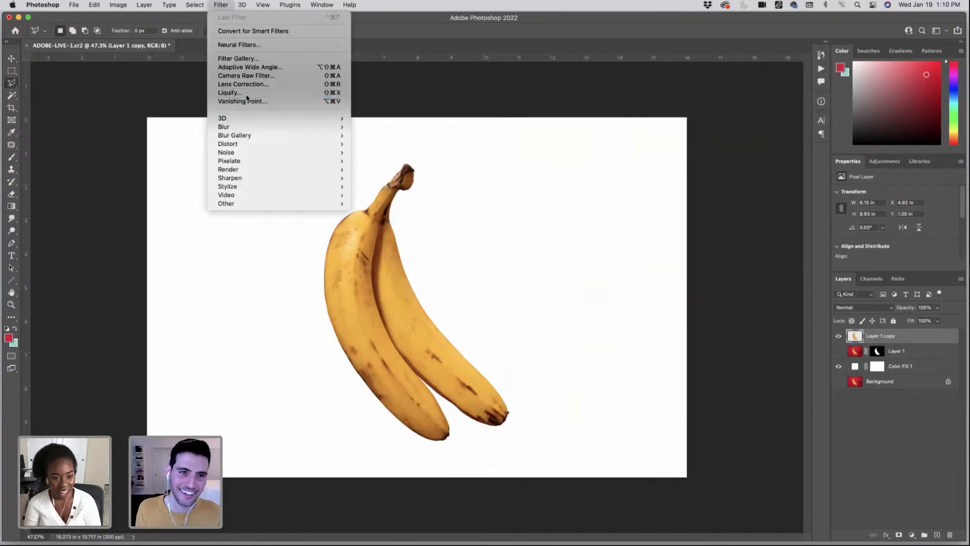
{"action": "left_click", "coordinate": [248, 98]}
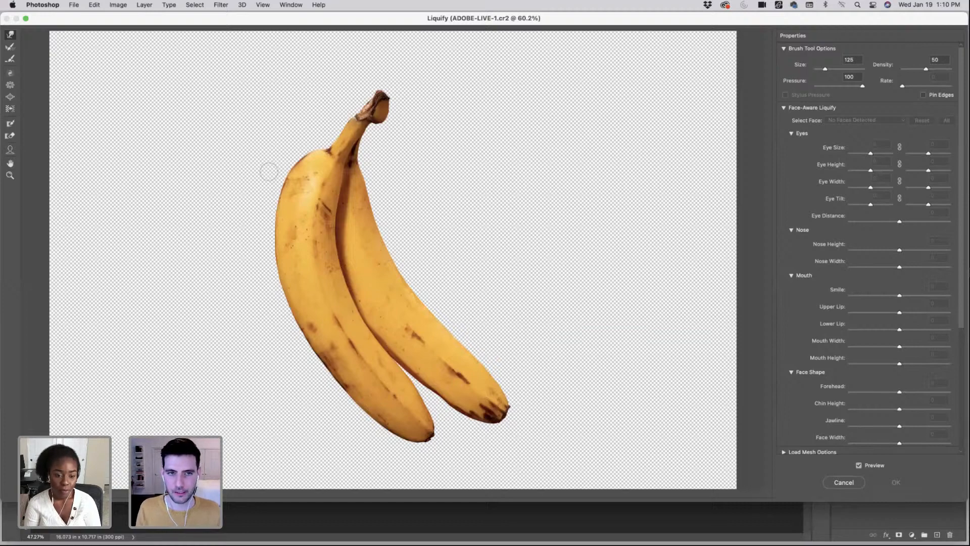
{"action": "key", "text": "super+plus"}
{"action": "key", "text": "super+plus"}
{"action": "key", "text": "super+plus"}
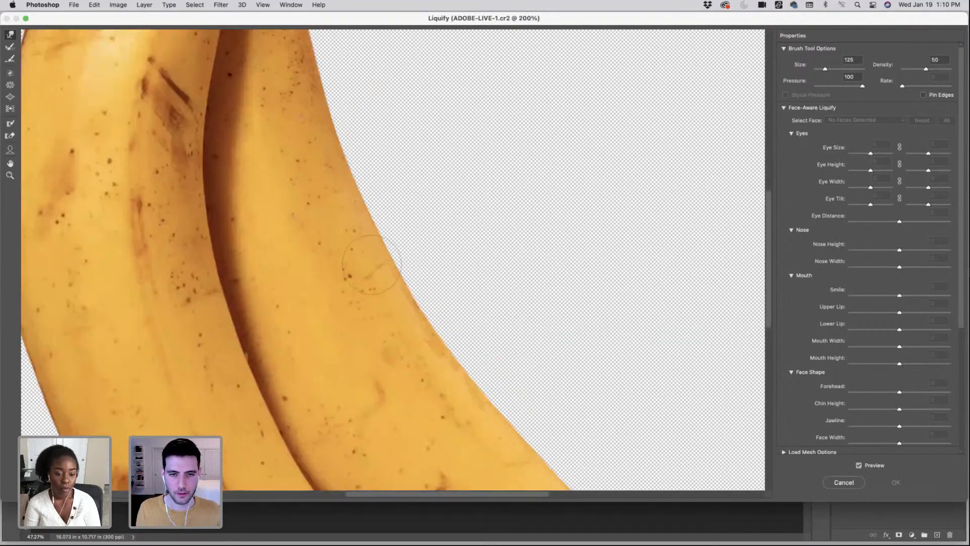
{"action": "scroll", "coordinate": [372, 264], "scroll_direction": "down", "scroll_amount": 10}
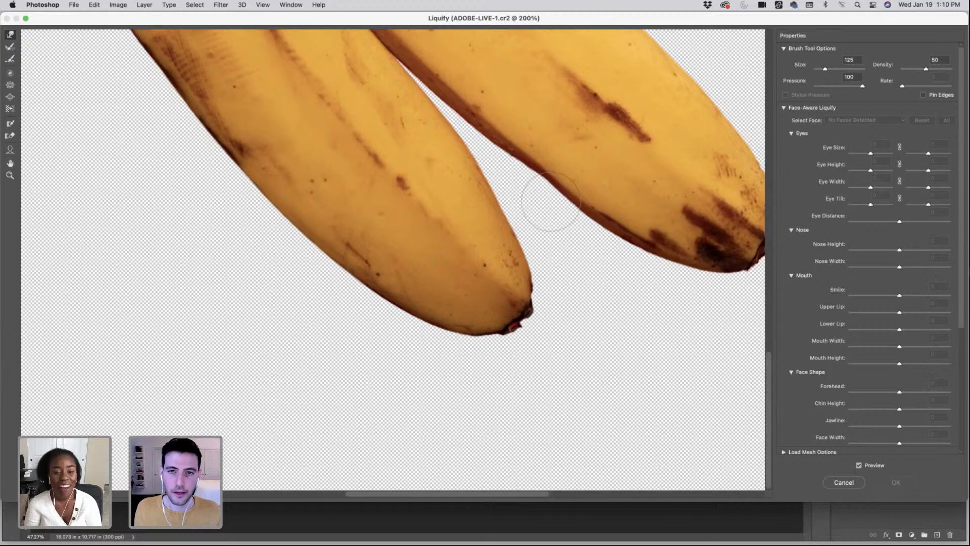
{"action": "left_click_drag", "start_coordinate": [550, 200], "coordinate": [541, 182]}
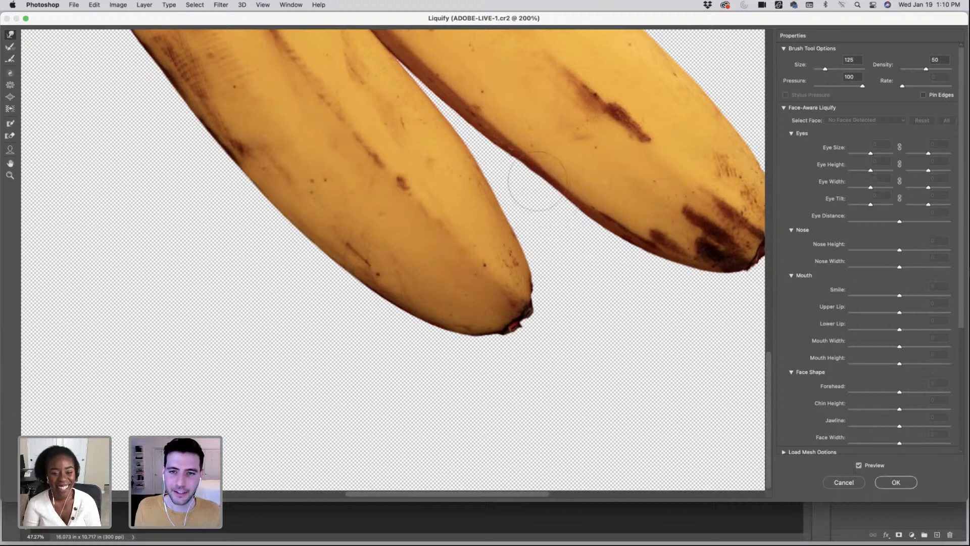
- Smooth the rear banana's inner edge beside the gap with Forward Warp, varying the brush size between 60 and 175
{"action": "key", "text": "bracketleft"}
{"action": "key", "text": "bracketleft"}
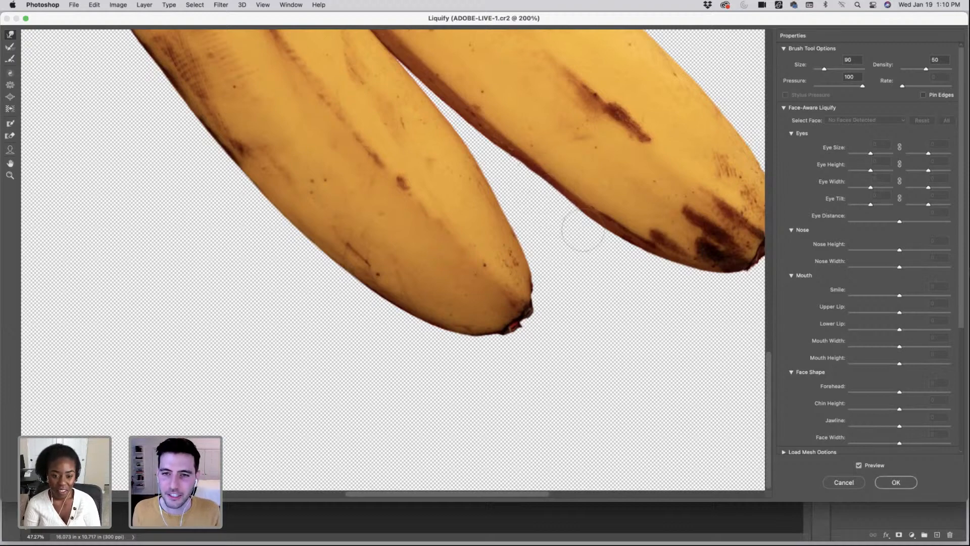
{"action": "key", "text": "bracketright"}
{"action": "key", "text": "bracketright"}
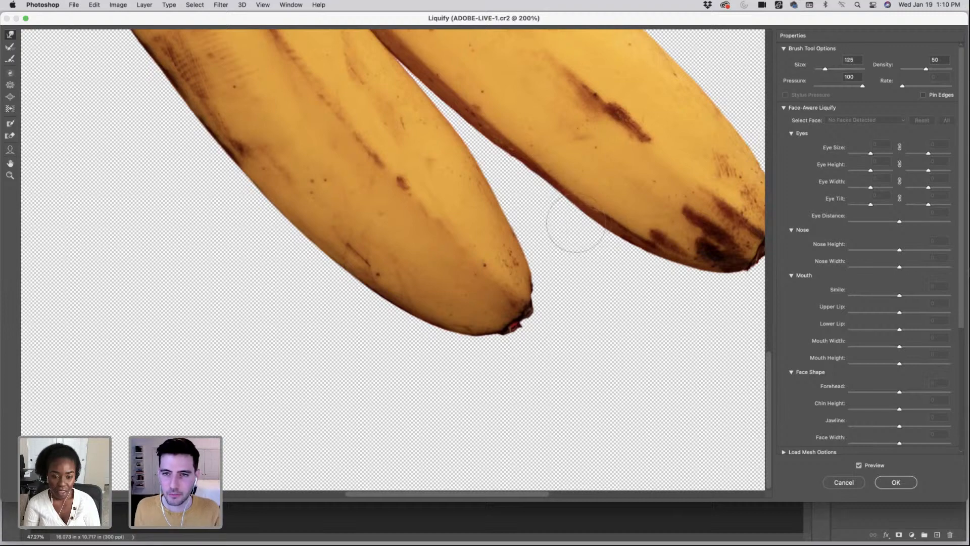
{"action": "key", "text": "bracketleft"}
{"action": "key", "text": "bracketleft"}
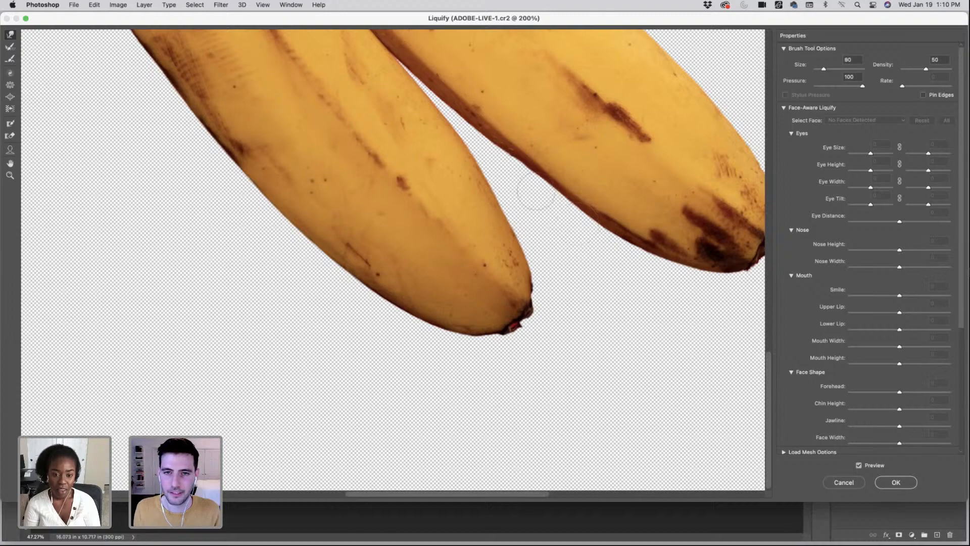
{"action": "key", "text": "bracketright"}
{"action": "key", "text": "bracketright"}
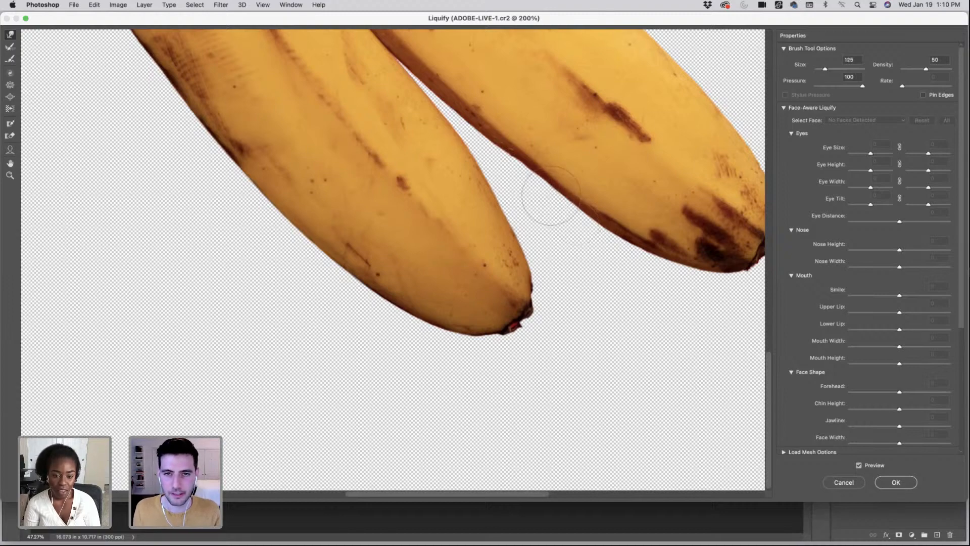
{"action": "key", "text": "bracketleft"}
{"action": "key", "text": "bracketleft"}
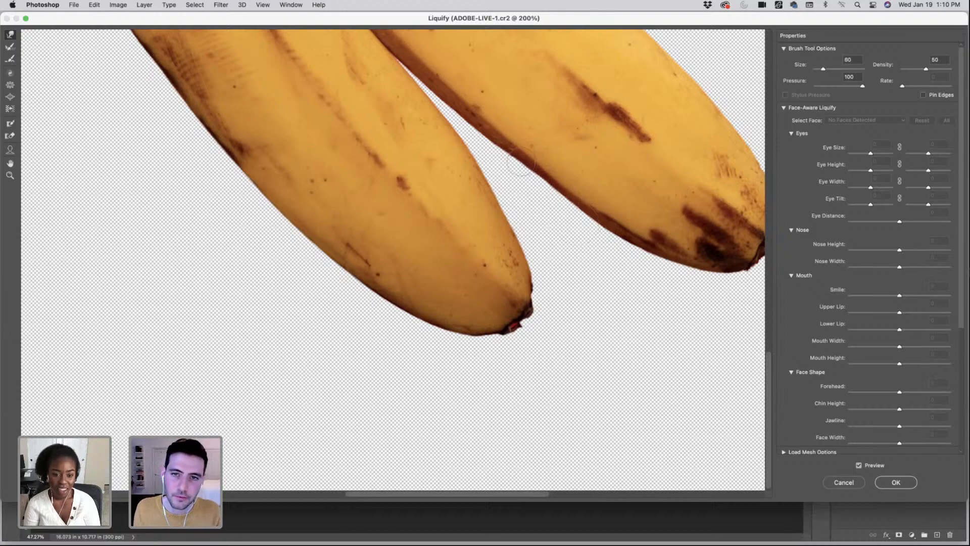
{"action": "key", "text": "bracketright"}
{"action": "key", "text": "bracketright"}
{"action": "key", "text": "bracketright"}
{"action": "key", "text": "bracketright"}
{"action": "key", "text": "bracketright"}
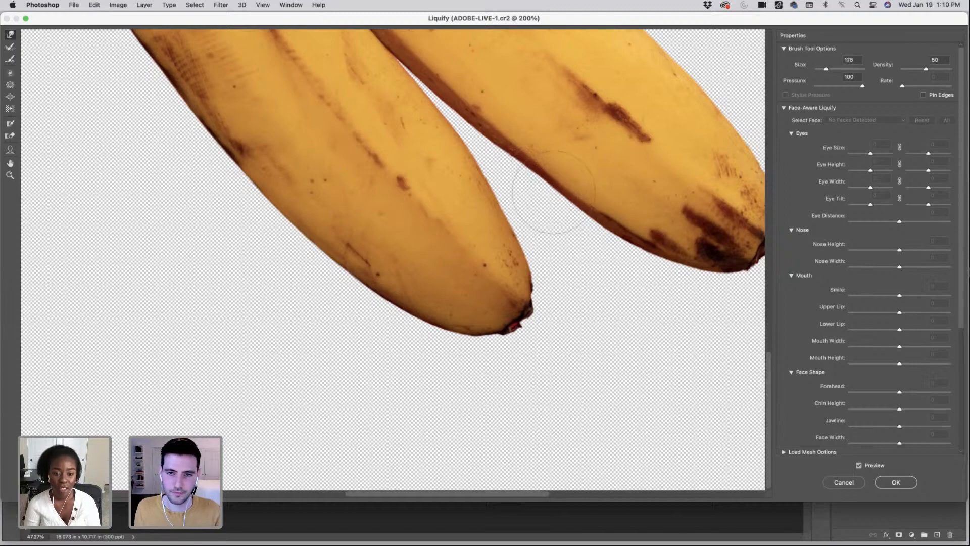
{"action": "key", "text": "bracketleft"}
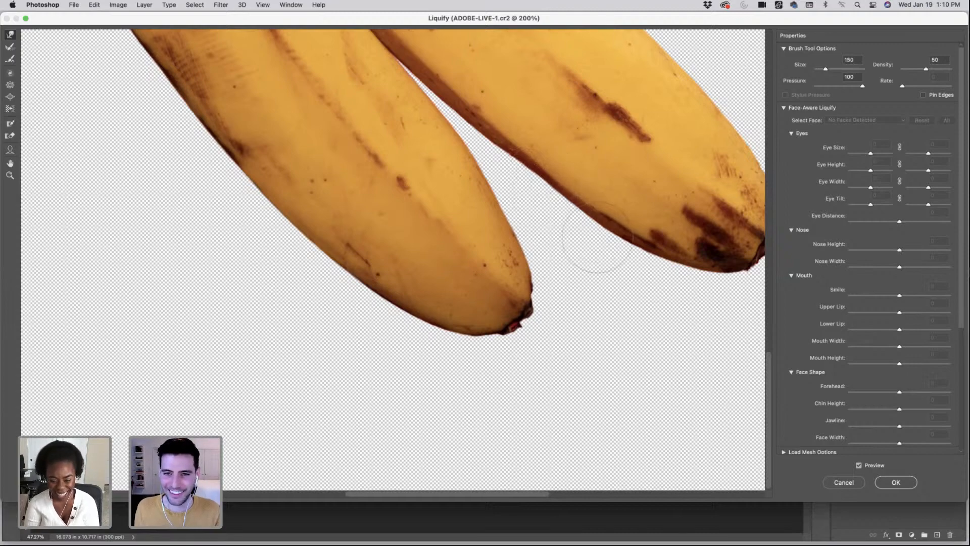
{"action": "key", "text": "bracketleft"}
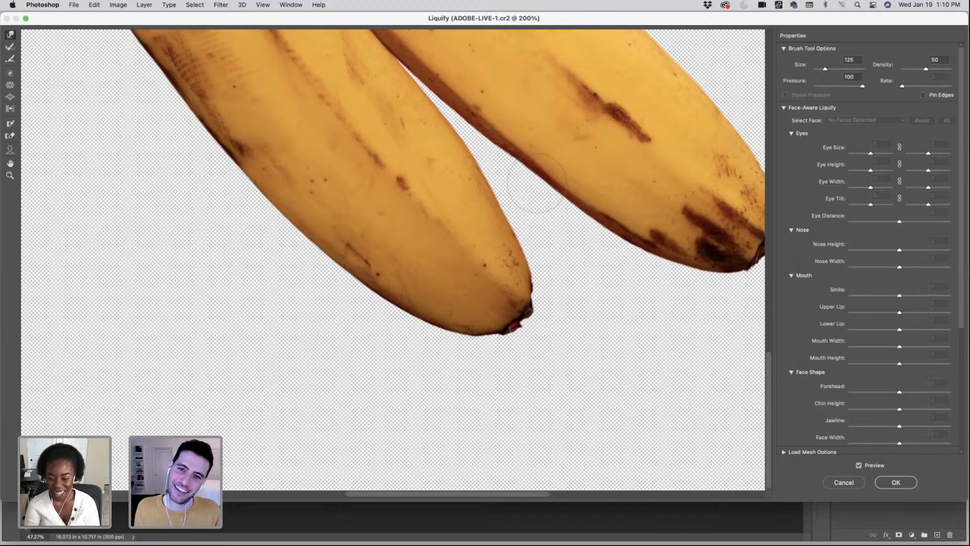
{"action": "key", "text": "bracketleft"}
{"action": "key", "text": "bracketleft"}
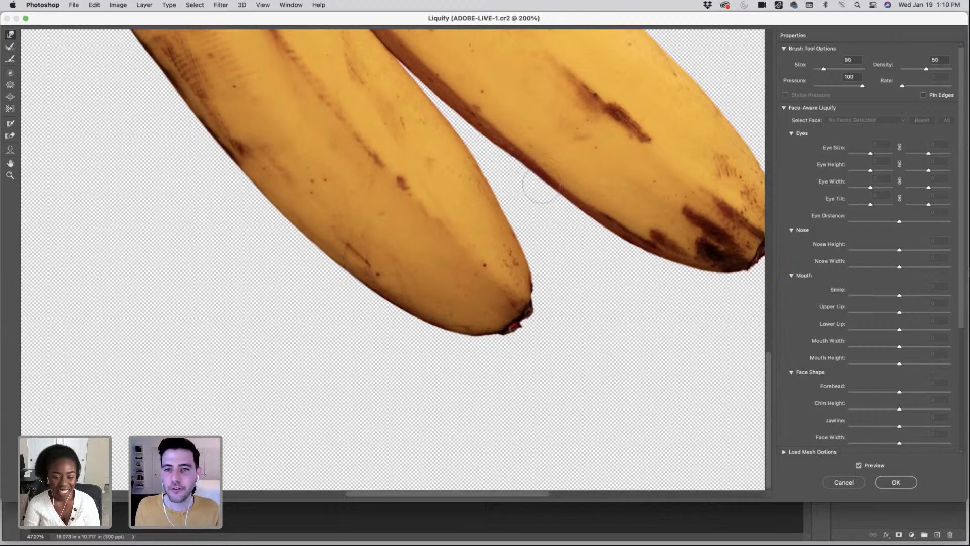
{"action": "key", "text": "bracketleft"}
{"action": "key", "text": "bracketleft"}
{"action": "key", "text": "bracketleft"}
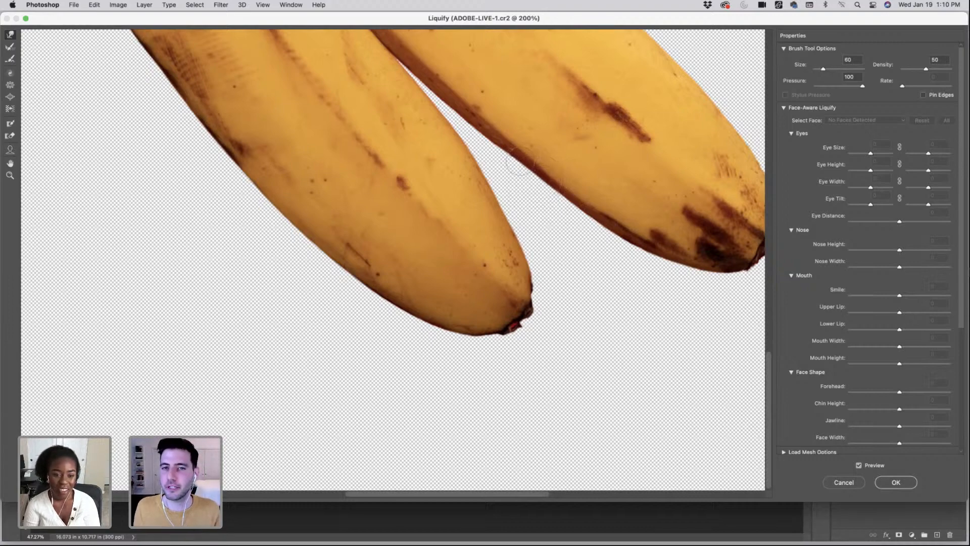
{"action": "key", "text": "bracketright"}
{"action": "key", "text": "bracketright"}
{"action": "key", "text": "bracketright"}
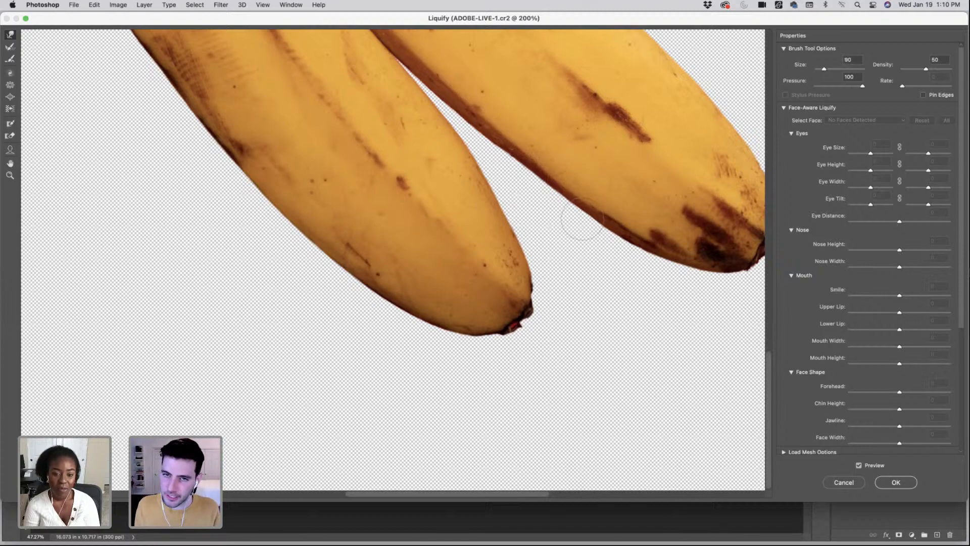
{"action": "key", "text": "bracketleft"}
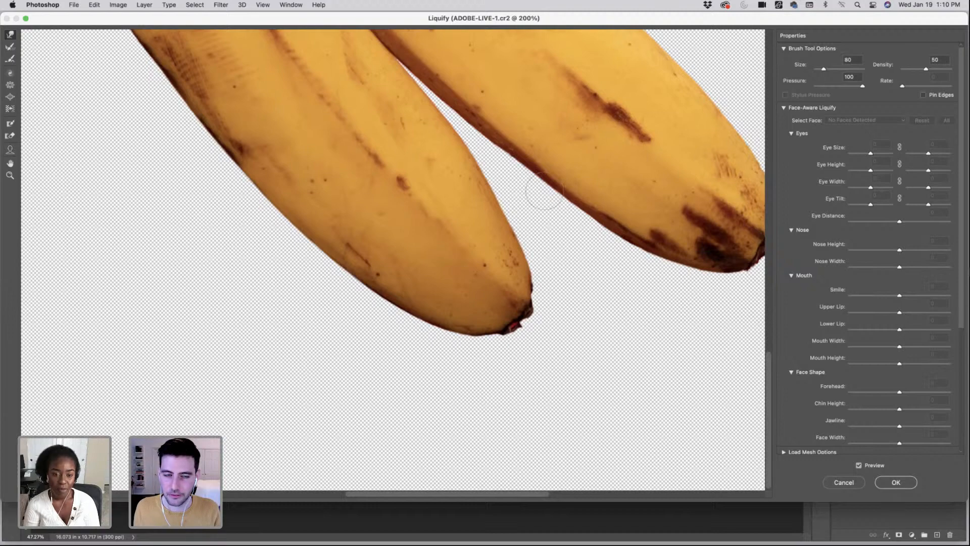
{"action": "key", "text": "bracketright"}
{"action": "key", "text": "bracketright"}
{"action": "key", "text": "bracketright"}
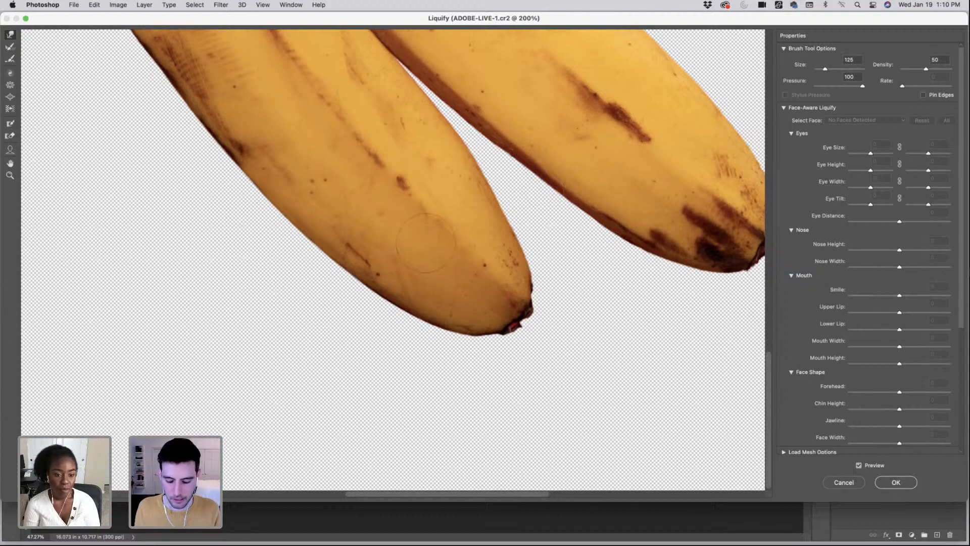
- Enlarge the Forward Warp brush to size 1400 and apply the Liquify edits to Layer 1 copy
{"action": "key", "text": "super+minus"}
{"action": "key", "text": "super+minus"}
{"action": "key", "text": "bracketright"}
{"action": "key", "text": "bracketright"}
{"action": "key", "text": "bracketright"}
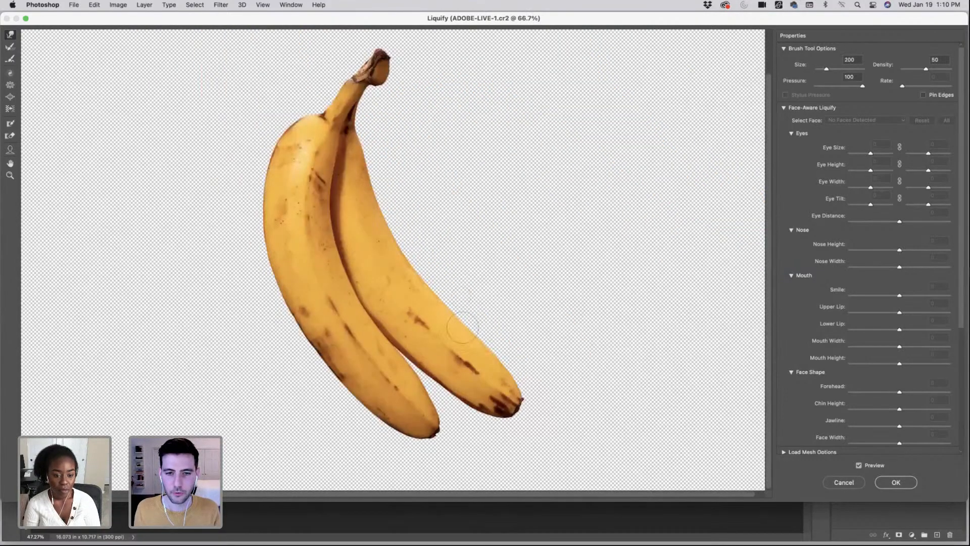
{"action": "key", "text": "bracketleft"}
{"action": "key", "text": "bracketleft"}
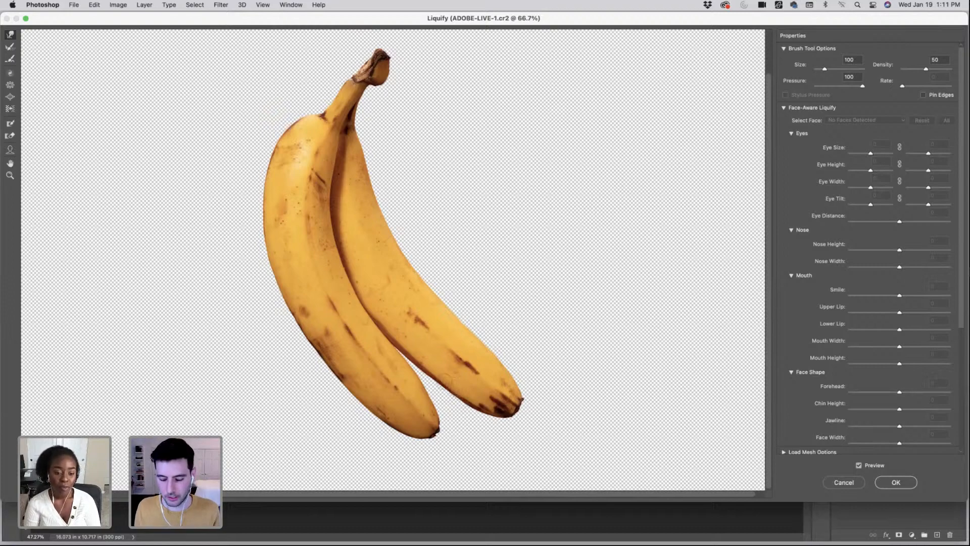
{"action": "key", "text": "bracketright"}
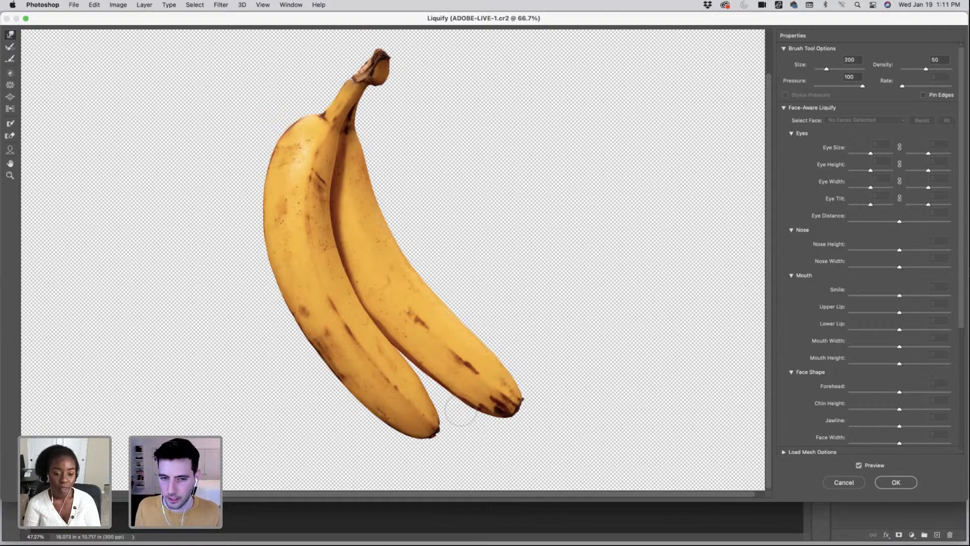
{"action": "key", "text": "bracketright"}
{"action": "key", "text": "bracketright"}
{"action": "key", "text": "bracketright"}
{"action": "key", "text": "bracketright"}
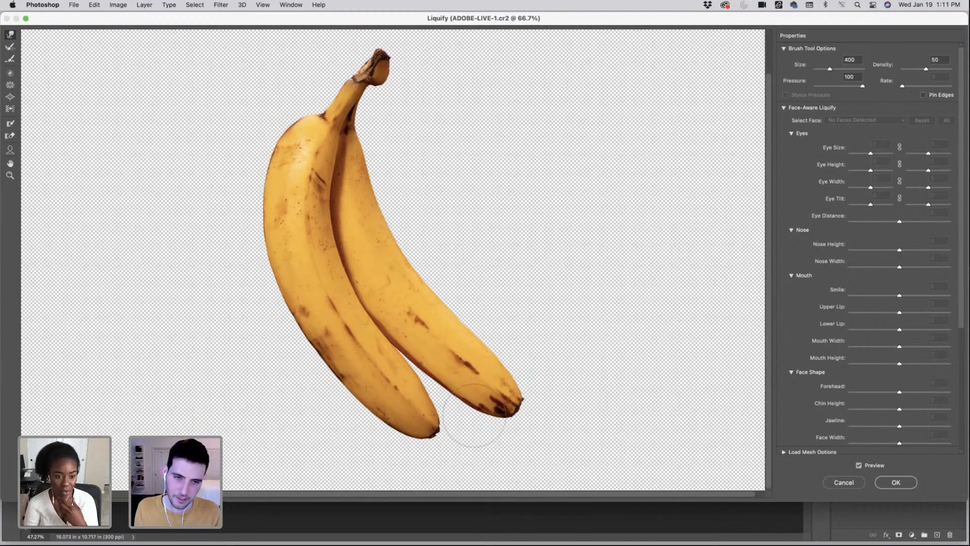
{"action": "key", "text": "bracketleft"}
{"action": "key", "text": "bracketleft"}
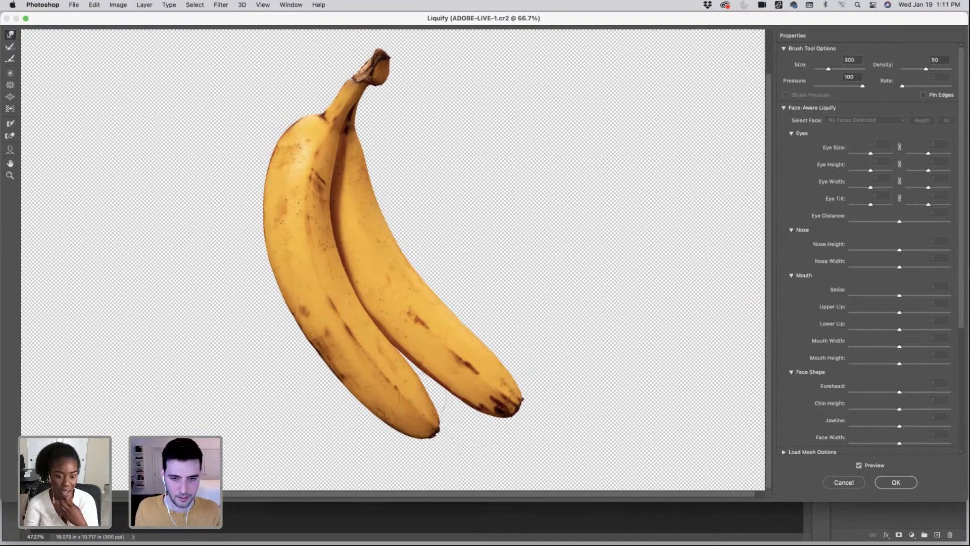
{"action": "key", "text": "bracketleft"}
{"action": "key", "text": "bracketleft"}
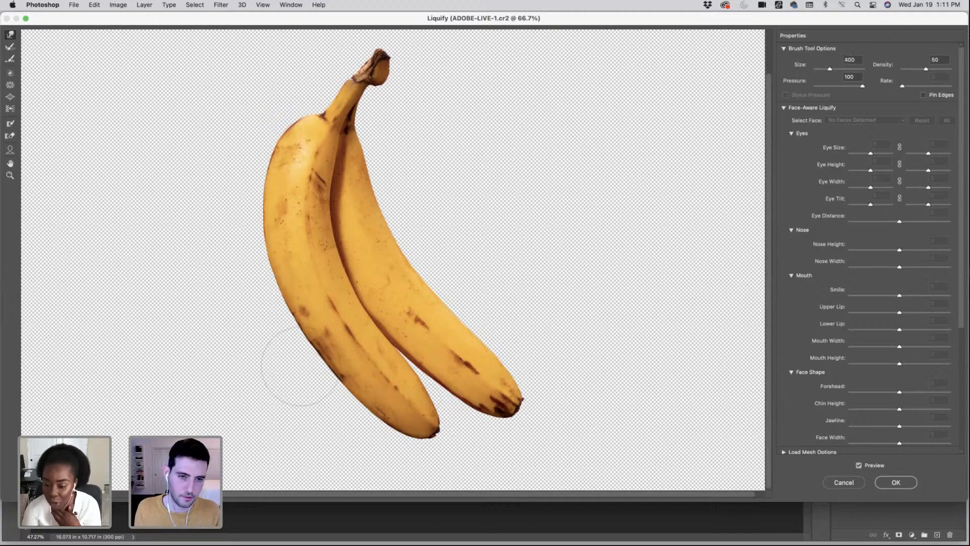
{"action": "key", "text": "bracketright"}
{"action": "key", "text": "bracketright"}
{"action": "key", "text": "bracketright"}
{"action": "key", "text": "bracketright"}
{"action": "key", "text": "bracketright"}
{"action": "key", "text": "bracketright"}
{"action": "key", "text": "bracketright"}
{"action": "key", "text": "bracketright"}
{"action": "key", "text": "bracketright"}
{"action": "key", "text": "bracketright"}
{"action": "key", "text": "bracketright"}
{"action": "key", "text": "bracketright"}
{"action": "key", "text": "bracketright"}
{"action": "key", "text": "bracketright"}
{"action": "key", "text": "bracketright"}
{"action": "key", "text": "bracketright"}
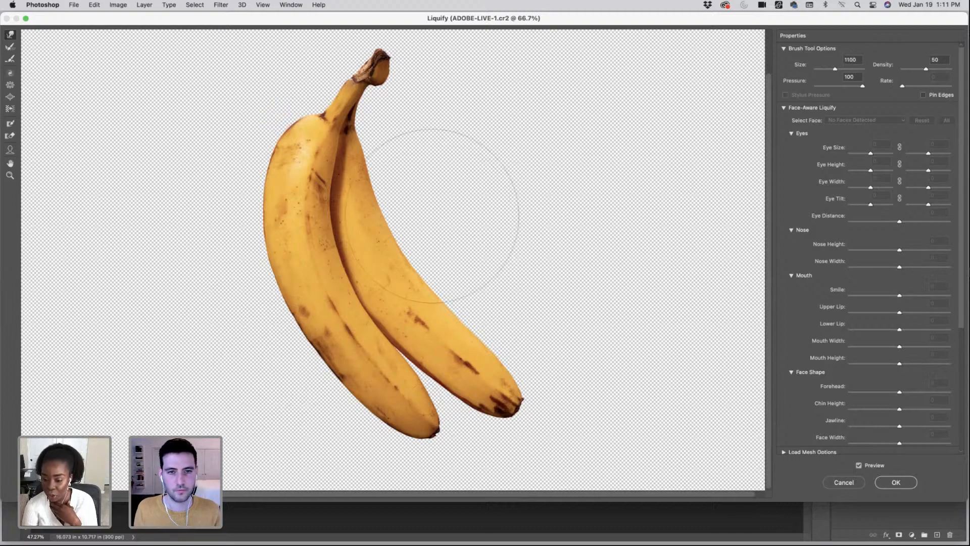
{"action": "key", "text": "bracketright"}
{"action": "key", "text": "bracketright"}
{"action": "key", "text": "bracketright"}
{"action": "key", "text": "bracketright"}
{"action": "key", "text": "bracketright"}
{"action": "key", "text": "bracketright"}
{"action": "key", "text": "bracketright"}
{"action": "key", "text": "bracketright"}
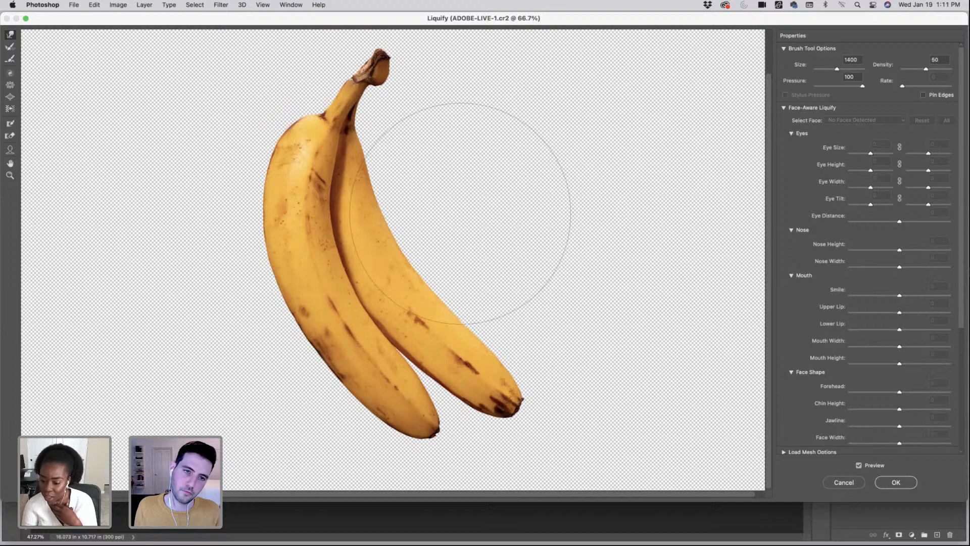
{"action": "left_click", "coordinate": [885, 483]}
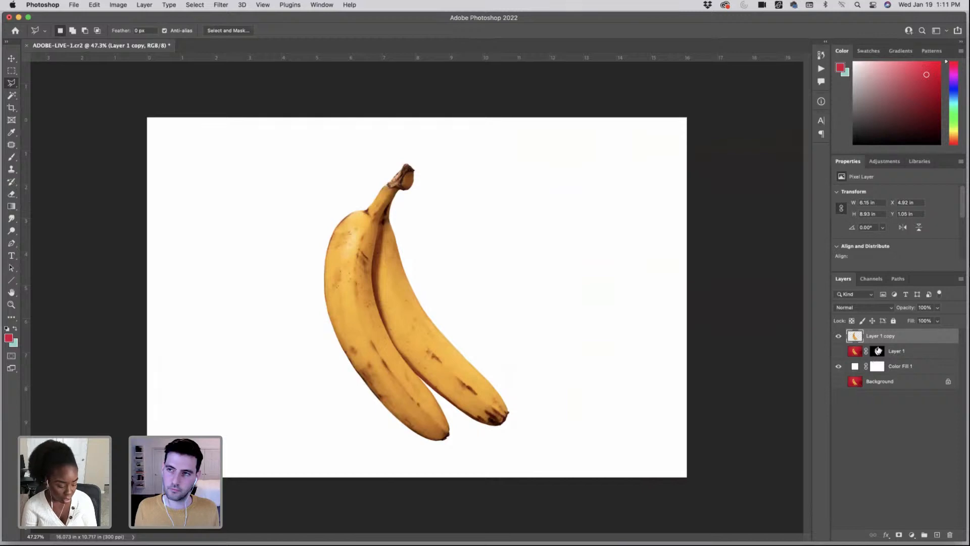
- Show Layer 1 in place of Layer 1 copy and inspect its layer mask for comparison
{"action": "left_click", "coordinate": [838, 351]}
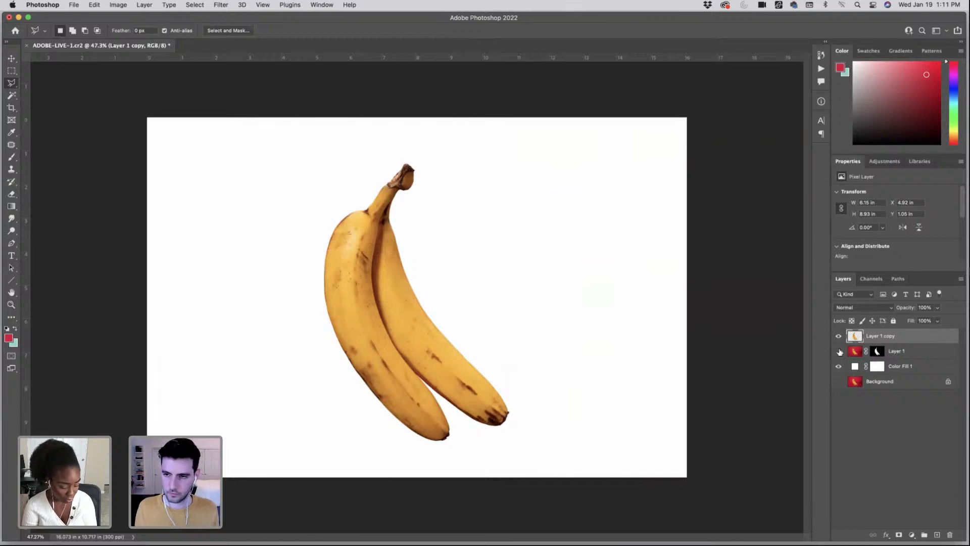
{"action": "left_click", "coordinate": [838, 337]}
{"action": "left_click", "coordinate": [880, 352]}
{"action": "left_click", "coordinate": [880, 352], "text": "super"}
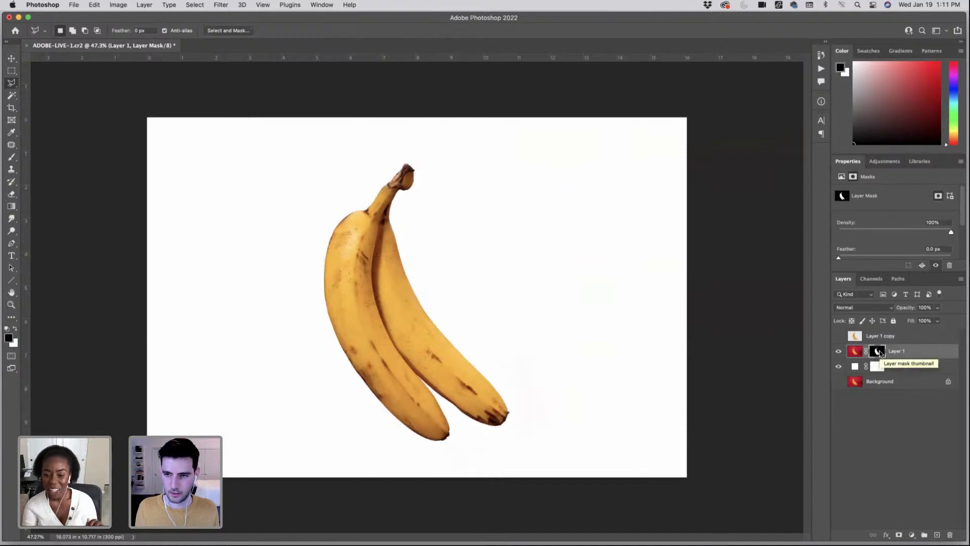
{"action": "key", "text": "super+z"}
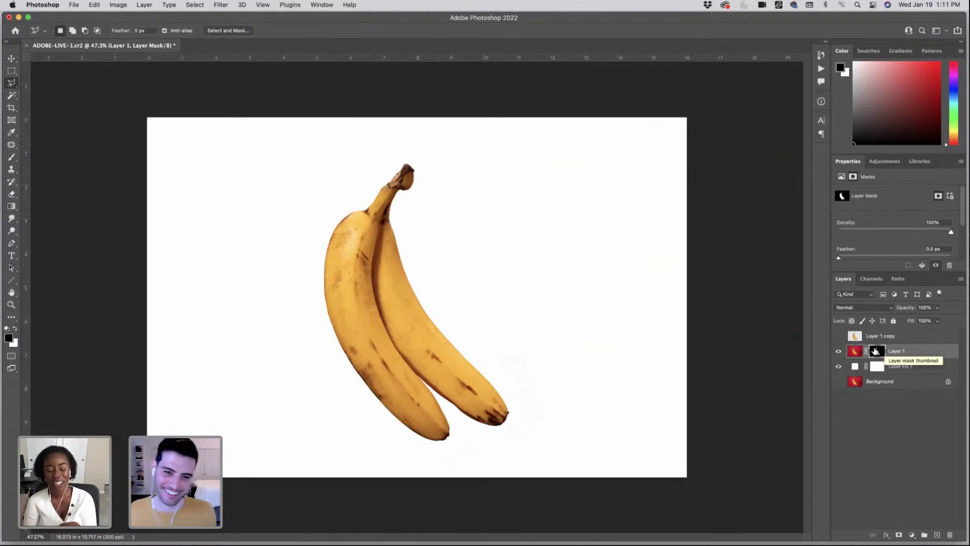
- Select and show Layer 1 copy, and hide Layer 1 and Color Fill 1 to leave the bananas on transparency
{"action": "left_click", "coordinate": [876, 338]}
{"action": "left_click", "coordinate": [839, 335]}
{"action": "left_click", "coordinate": [839, 351]}
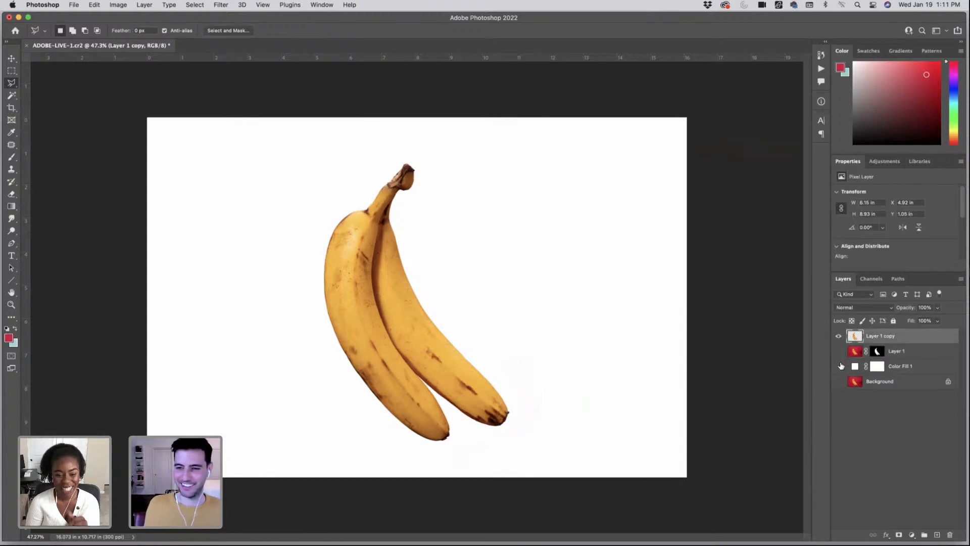
{"action": "left_click", "coordinate": [840, 366]}
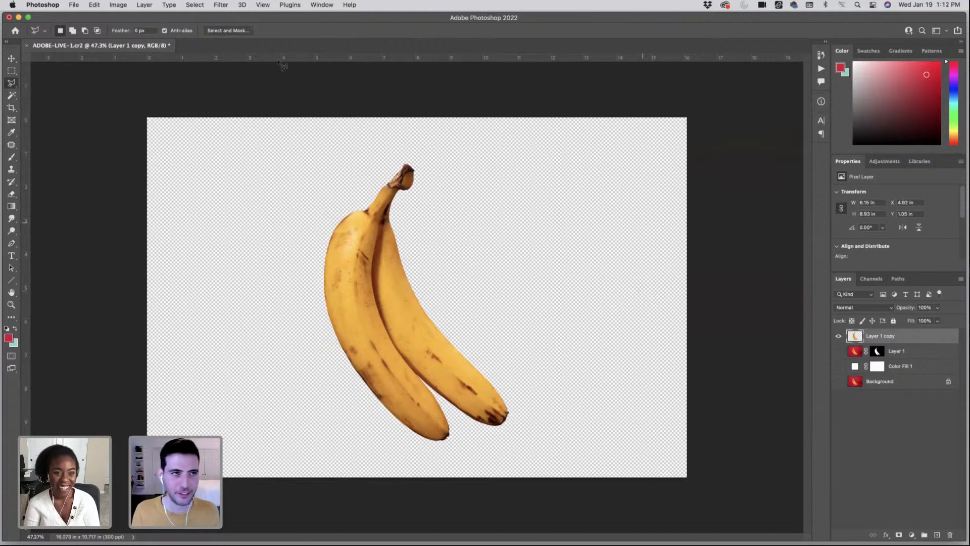
{"action": "left_click_drag", "start_coordinate": [191, 21], "coordinate": [193, 20]}
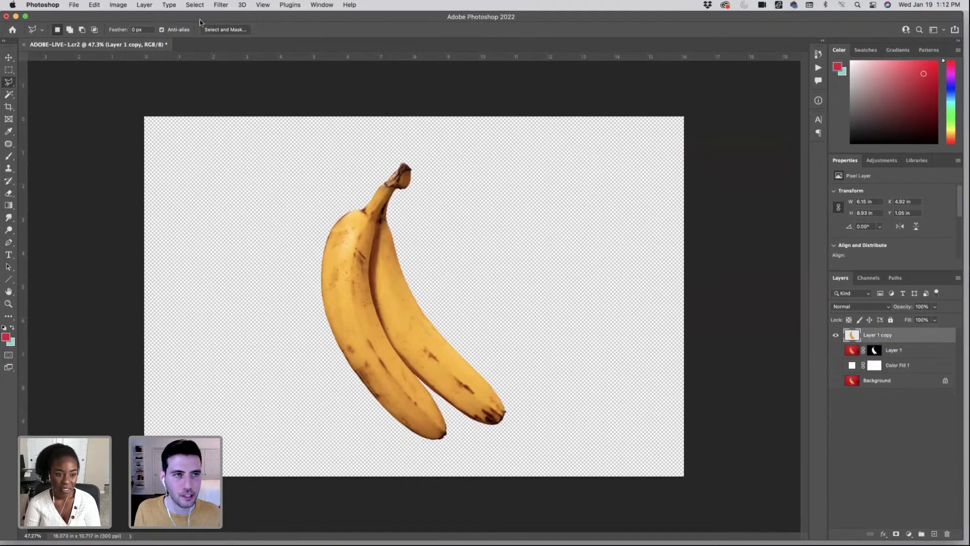
- Create a new document 5400 pixels wide and 7200 pixels high at 300 pixels/inch with a white background
{"action": "left_click", "coordinate": [72, 5]}
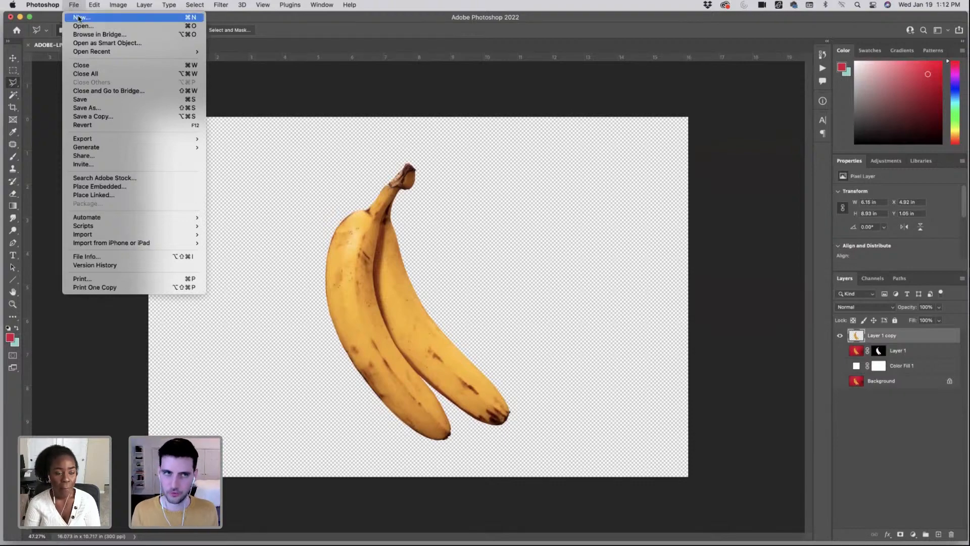
{"action": "left_click", "coordinate": [78, 18]}
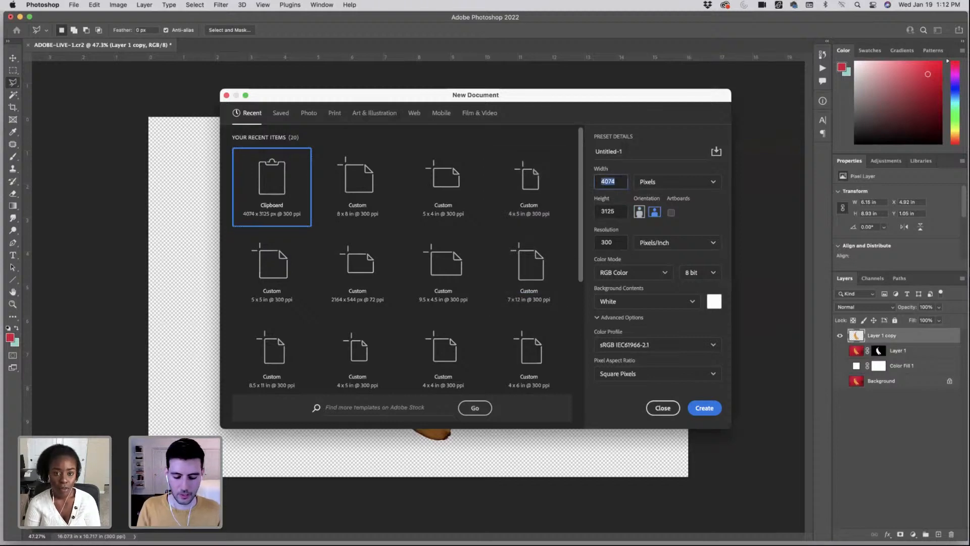
{"action": "type", "text": "5400"}
{"action": "key", "text": "Tab"}
{"action": "type", "text": "7200"}
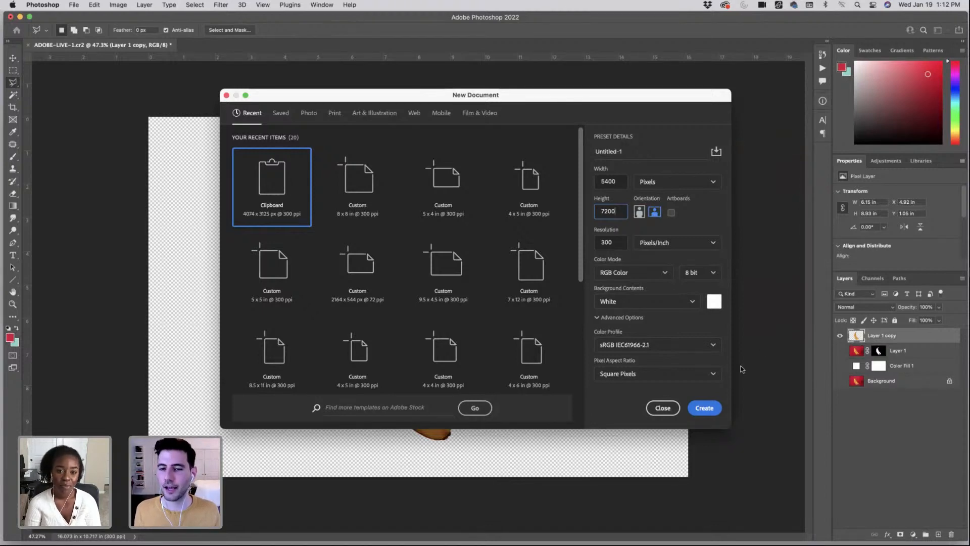
{"action": "left_click", "coordinate": [704, 407]}
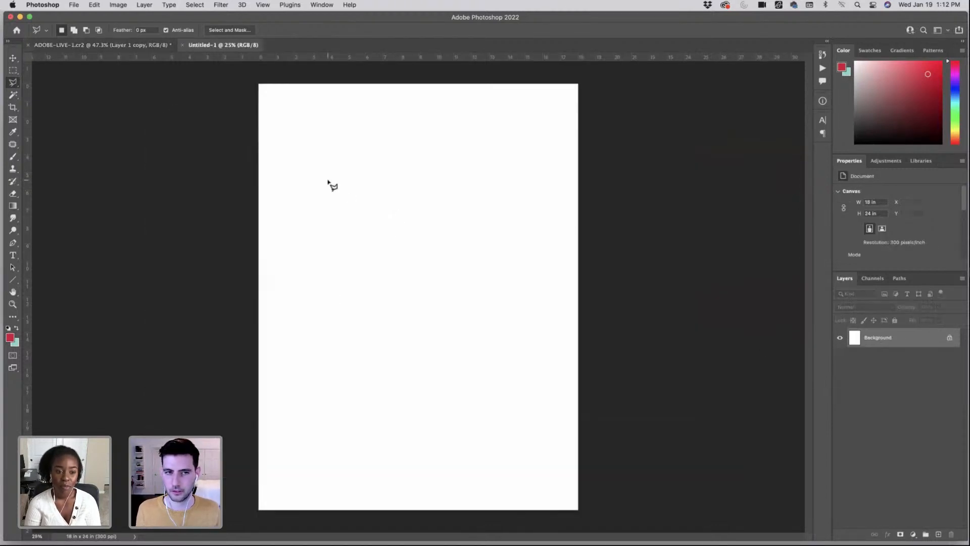
{"action": "left_click", "coordinate": [13, 107]}
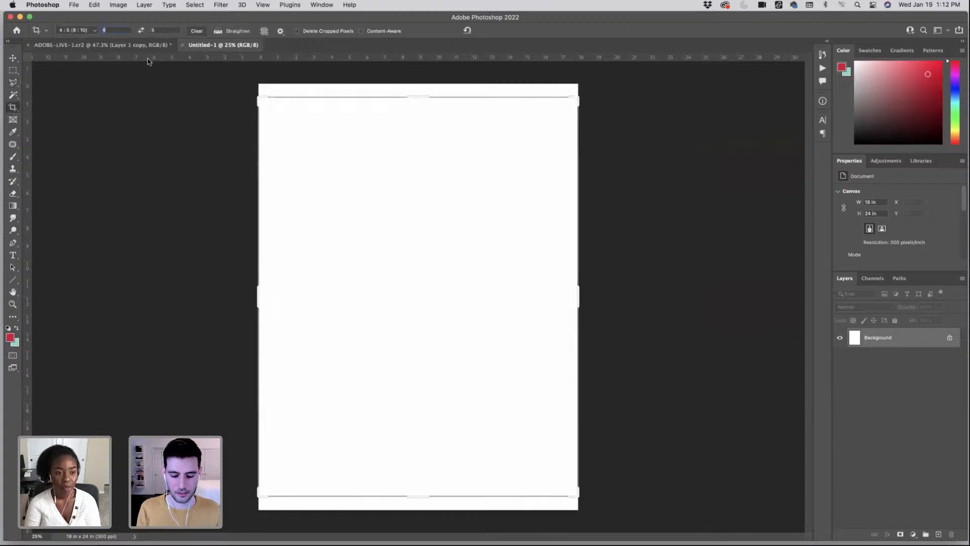
{"action": "key", "text": "Tab"}
{"action": "type", "text": "6"}
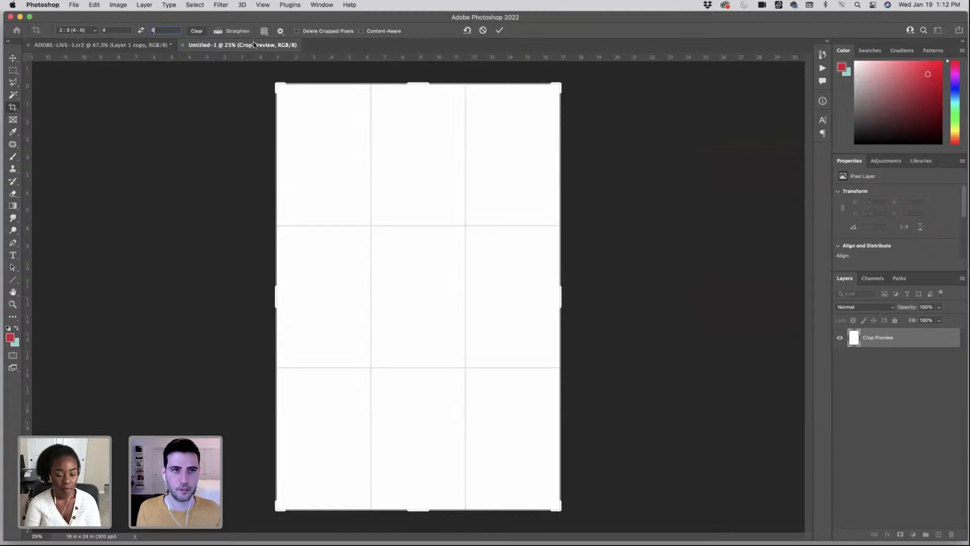
{"action": "left_click", "coordinate": [482, 30]}
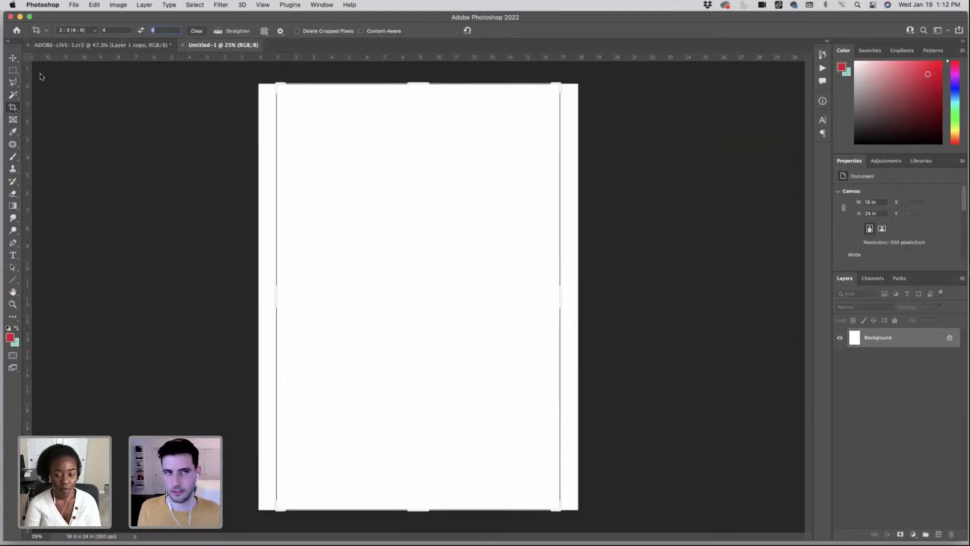
{"action": "left_click", "coordinate": [12, 58]}
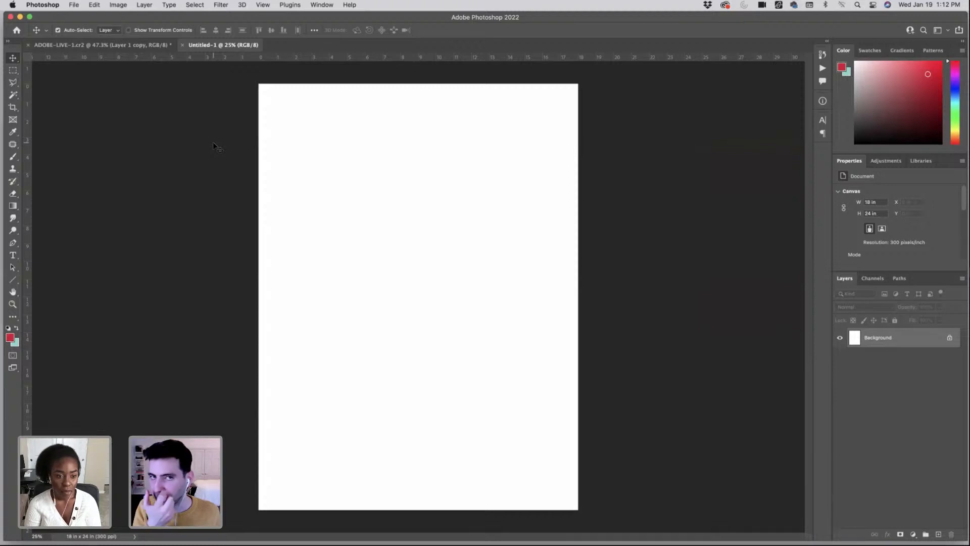
- Try a 4:6 portrait crop of the banana photo with extra canvas above and below the bananas, and undo it
{"action": "left_click", "coordinate": [143, 46]}
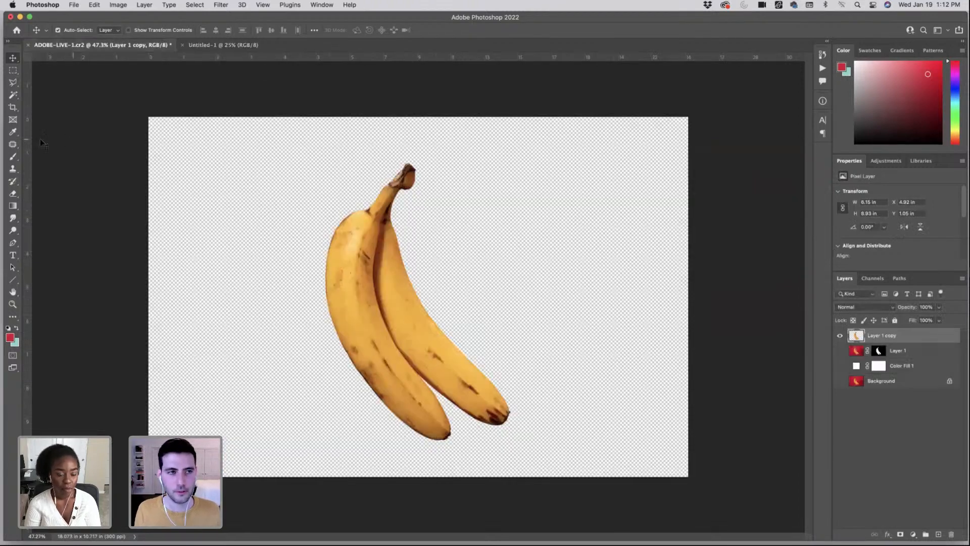
{"action": "left_click", "coordinate": [13, 107]}
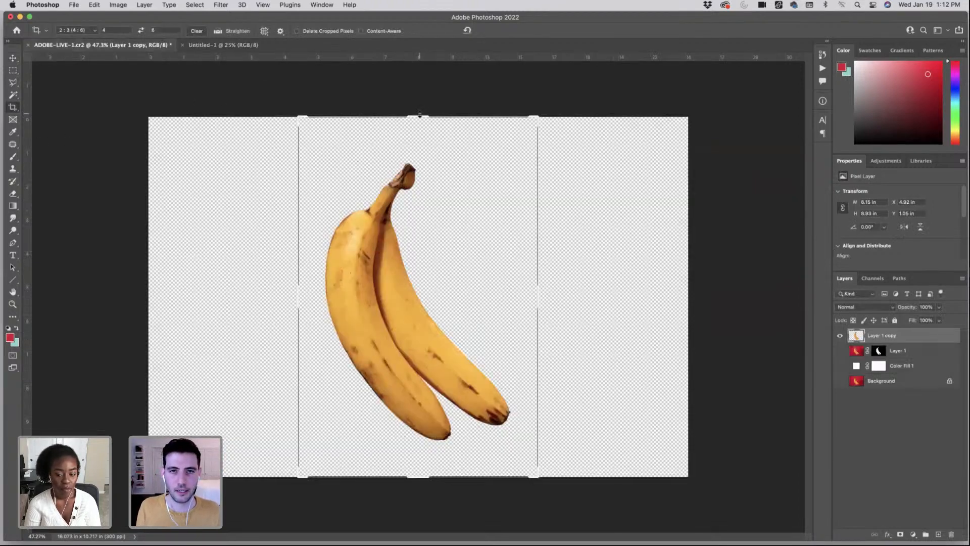
{"action": "left_click_drag", "start_coordinate": [420, 114], "coordinate": [415, 49]}
{"action": "scroll", "coordinate": [445, 251], "scroll_direction": "down", "scroll_amount": 5}
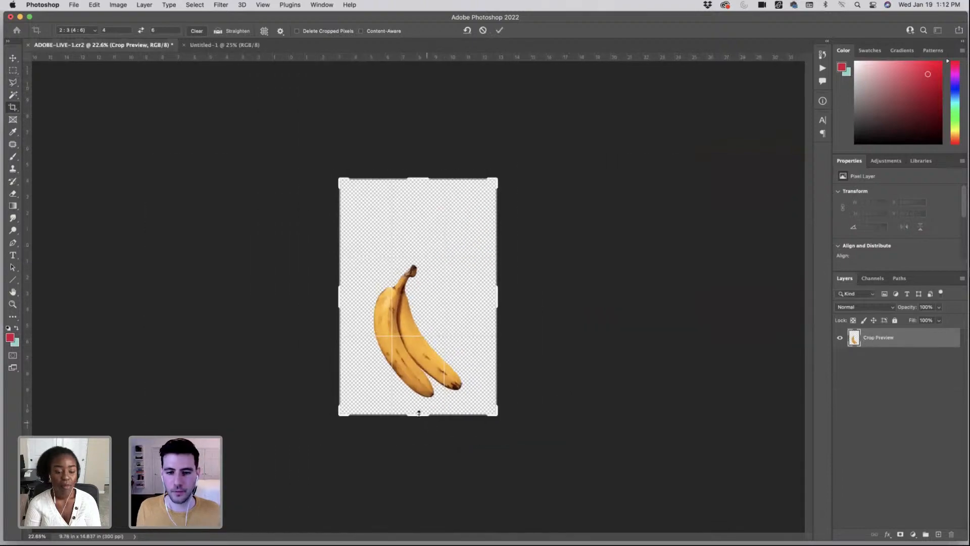
{"action": "left_click_drag", "start_coordinate": [419, 413], "coordinate": [419, 433]}
{"action": "key", "text": "Return"}
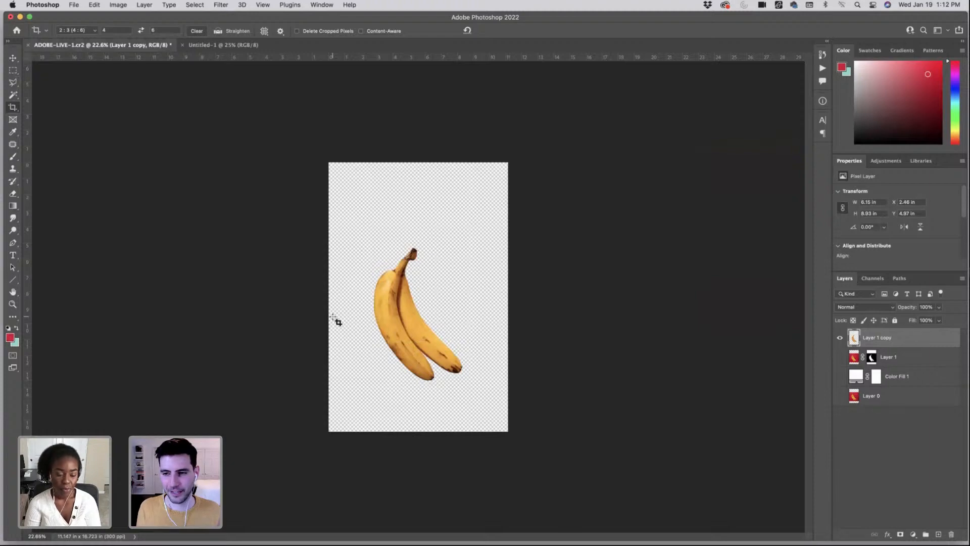
{"action": "key", "text": "super+z"}
{"action": "key", "text": "super+0"}
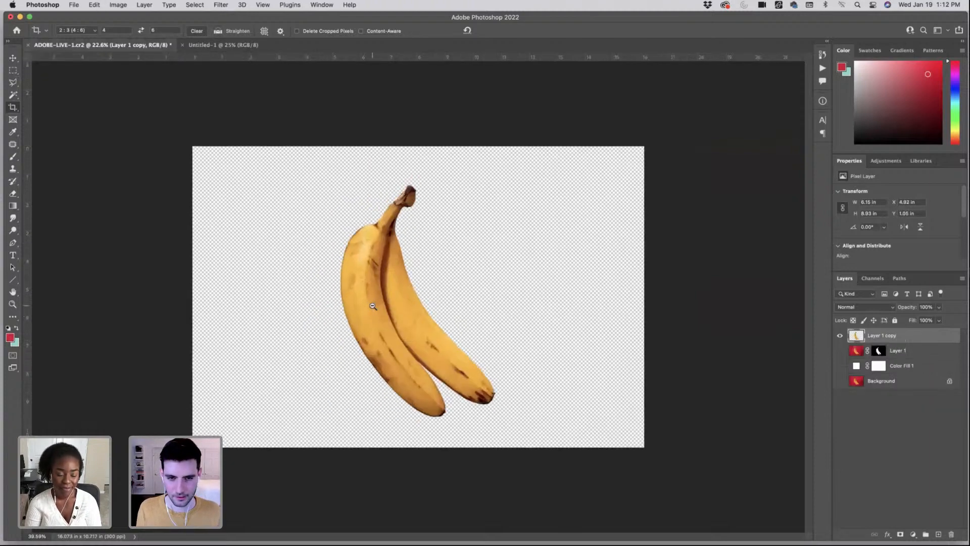
- Add a Solid Color fill layer in the current red foreground color to the Untitled-1 document
{"action": "left_click", "coordinate": [223, 47]}
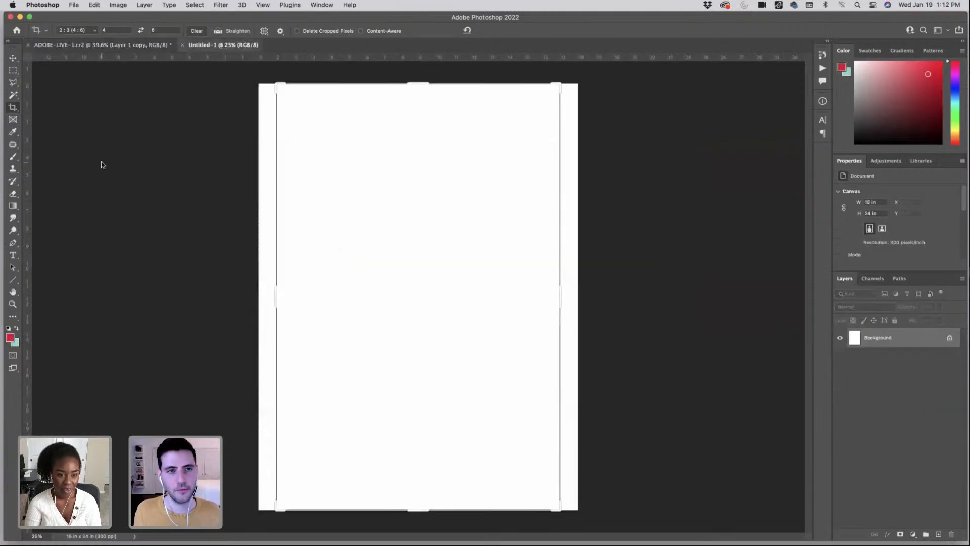
{"action": "left_click", "coordinate": [14, 70]}
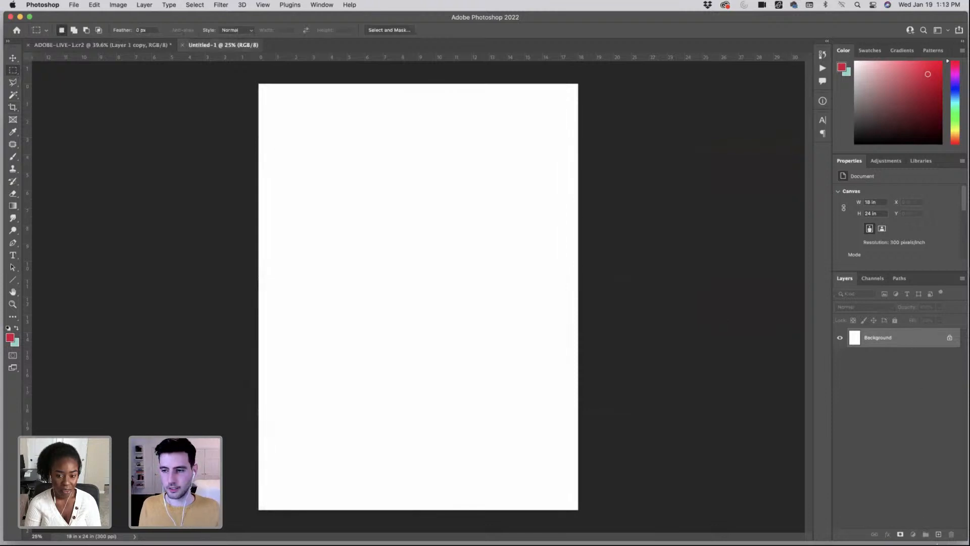
{"action": "left_click", "coordinate": [913, 534]}
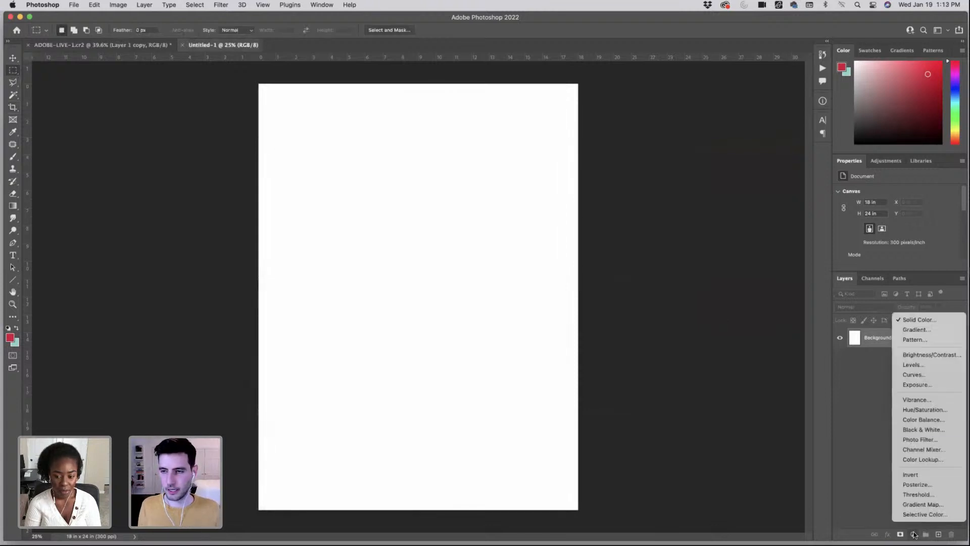
{"action": "left_click", "coordinate": [917, 319]}
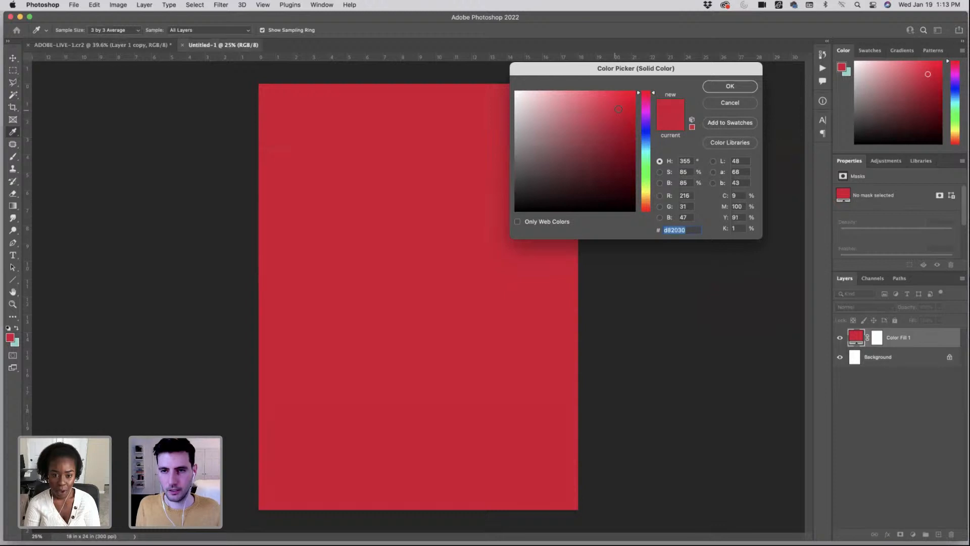
{"action": "left_click", "coordinate": [722, 88]}
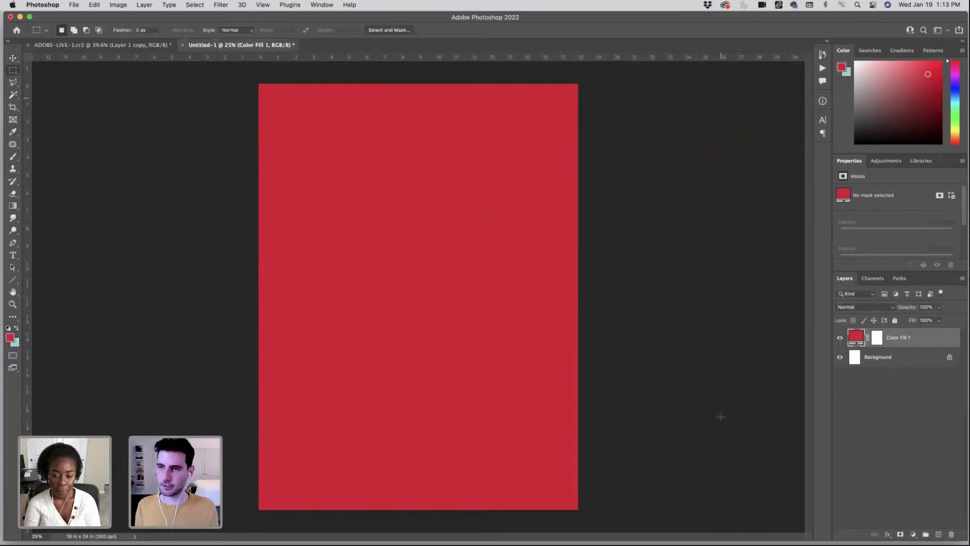
{"action": "mouse_move", "coordinate": [708, 538]}
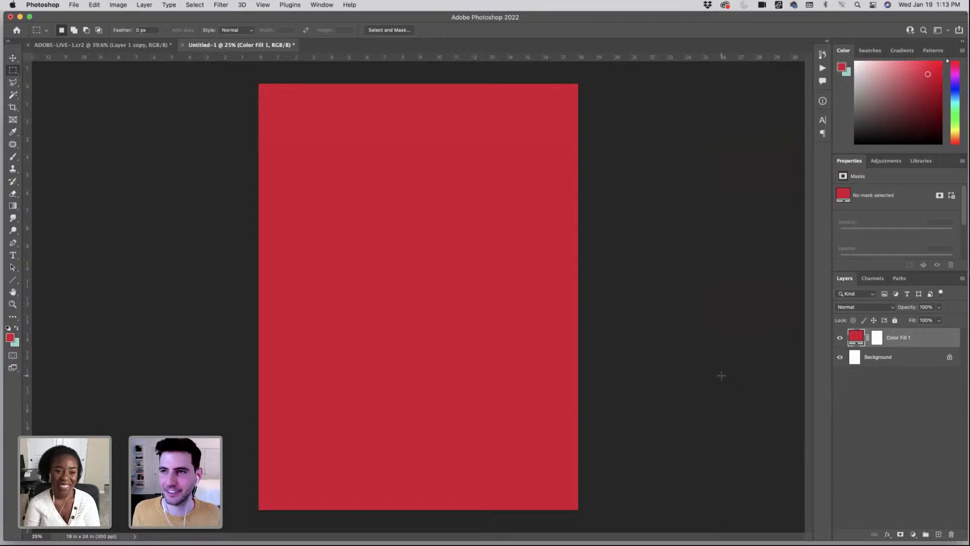
- Duplicate Layer 1 copy from ADOBE-LIVE-1.cr2 into the Untitled-1 document
{"action": "left_click", "coordinate": [75, 45]}
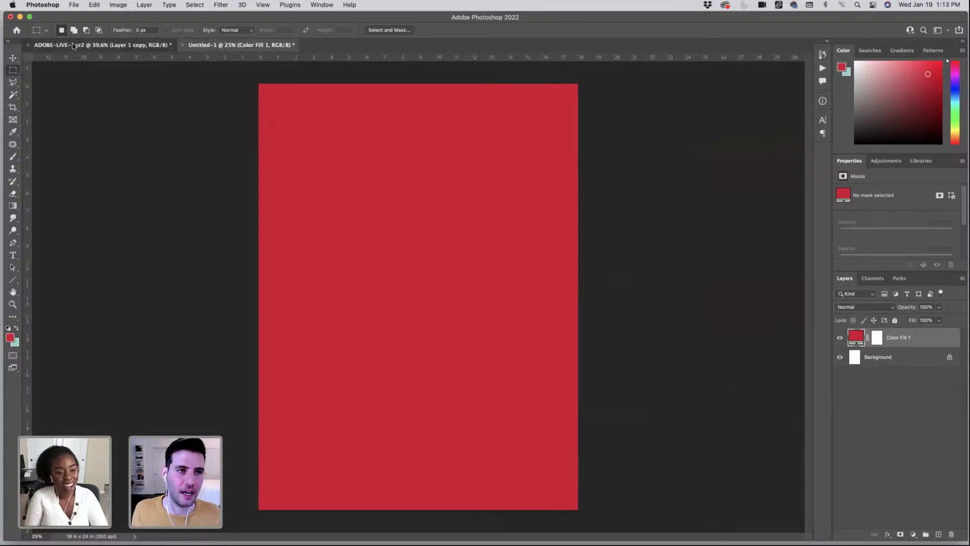
{"action": "right_click", "coordinate": [894, 337]}
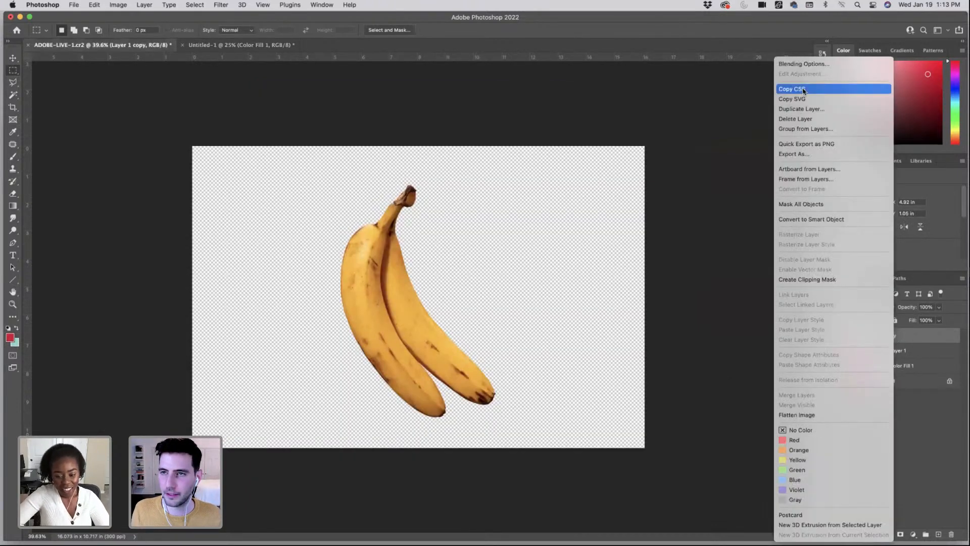
{"action": "left_click", "coordinate": [454, 120]}
{"action": "left_click", "coordinate": [500, 259]}
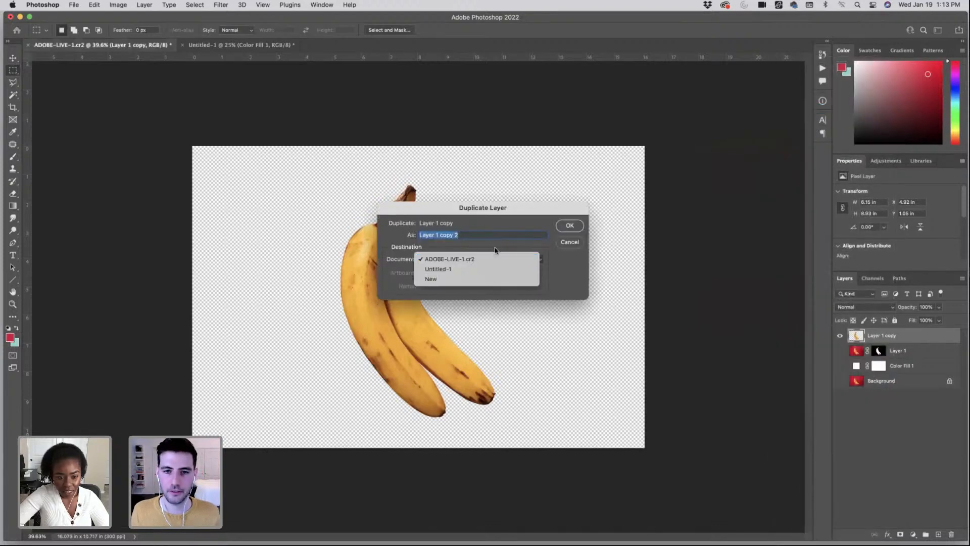
{"action": "left_click", "coordinate": [497, 267]}
{"action": "left_click", "coordinate": [569, 225]}
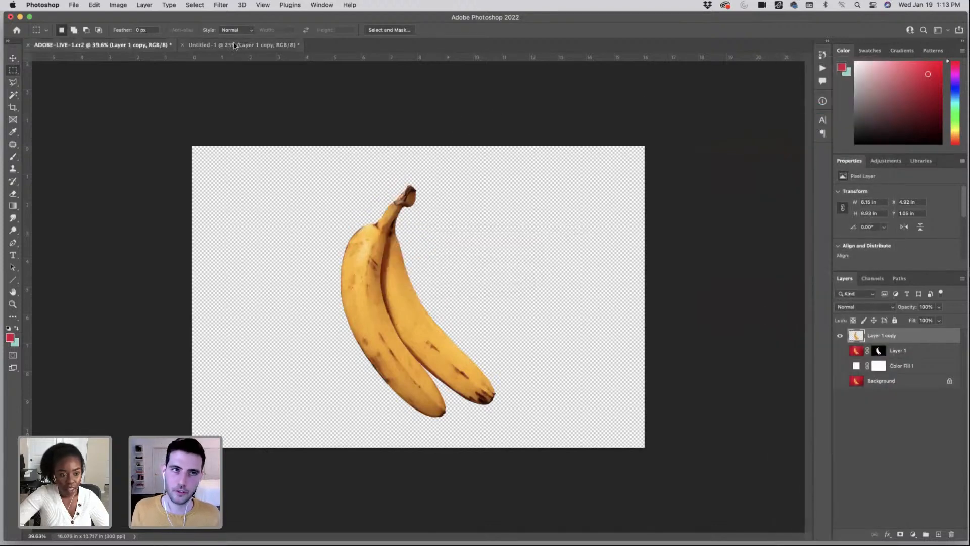
- Move the bananas in Untitled-1 to about 1 in from the canvas's left edge and 10.6 in from its top edge
{"action": "left_click", "coordinate": [240, 45]}
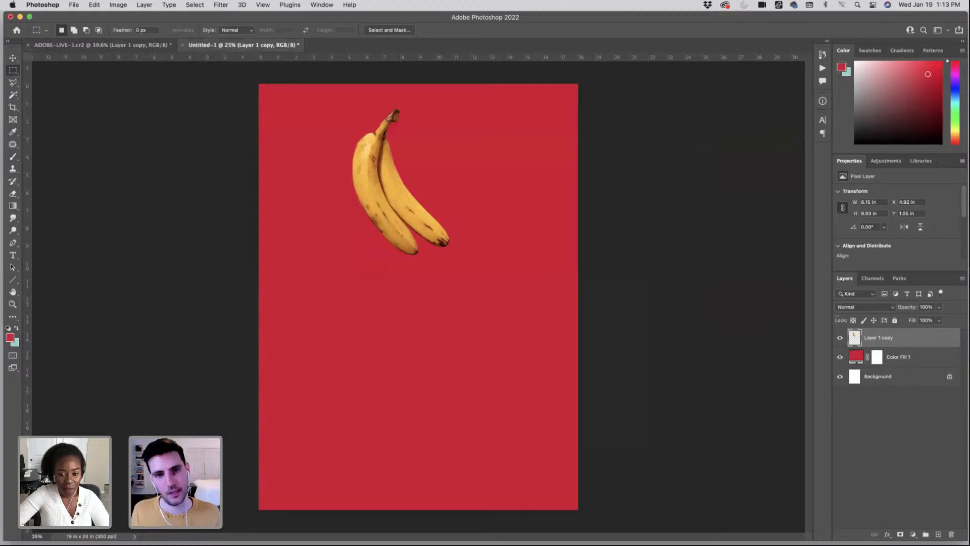
{"action": "key", "text": "super+t"}
{"action": "left_click_drag", "start_coordinate": [400, 167], "coordinate": [335, 230]}
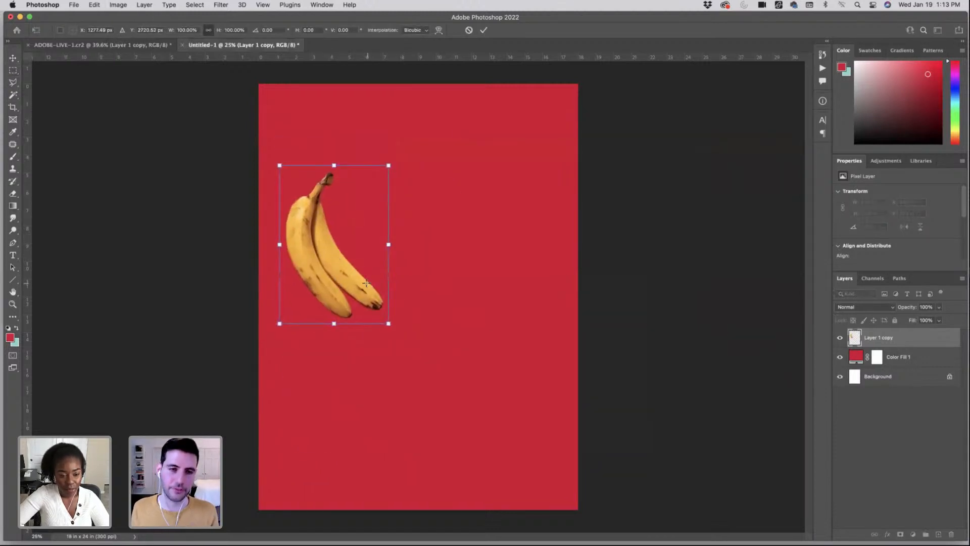
{"action": "key", "text": "Return"}
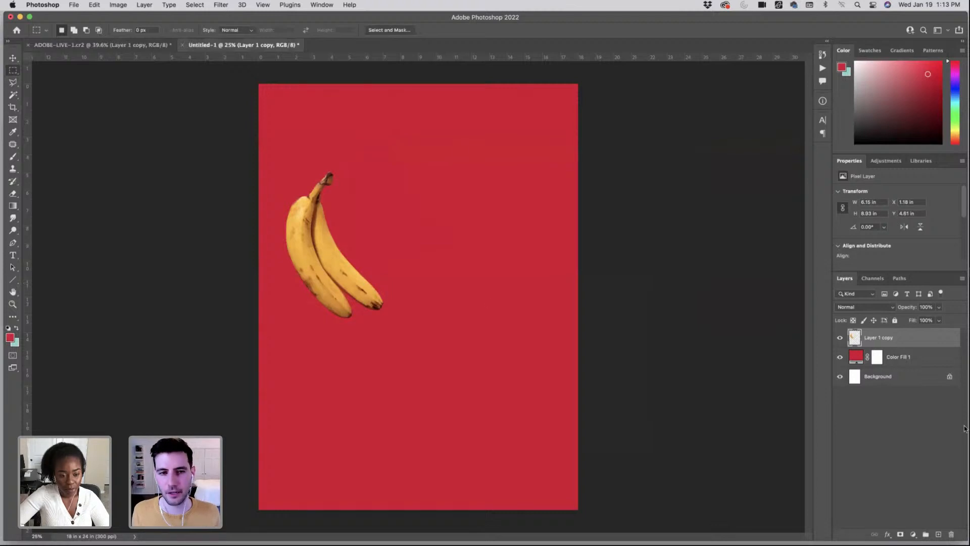
{"action": "right_click", "coordinate": [907, 340]}
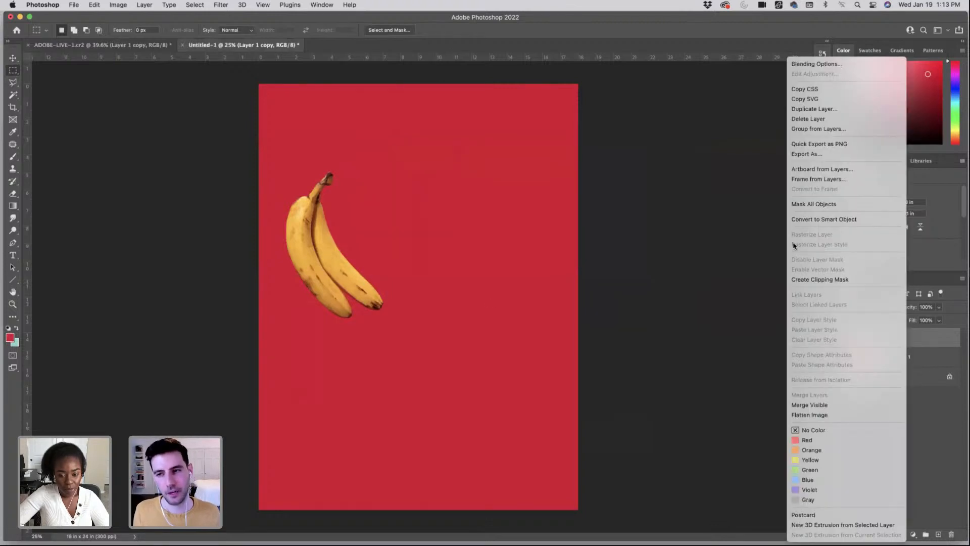
{"action": "left_click", "coordinate": [634, 344]}
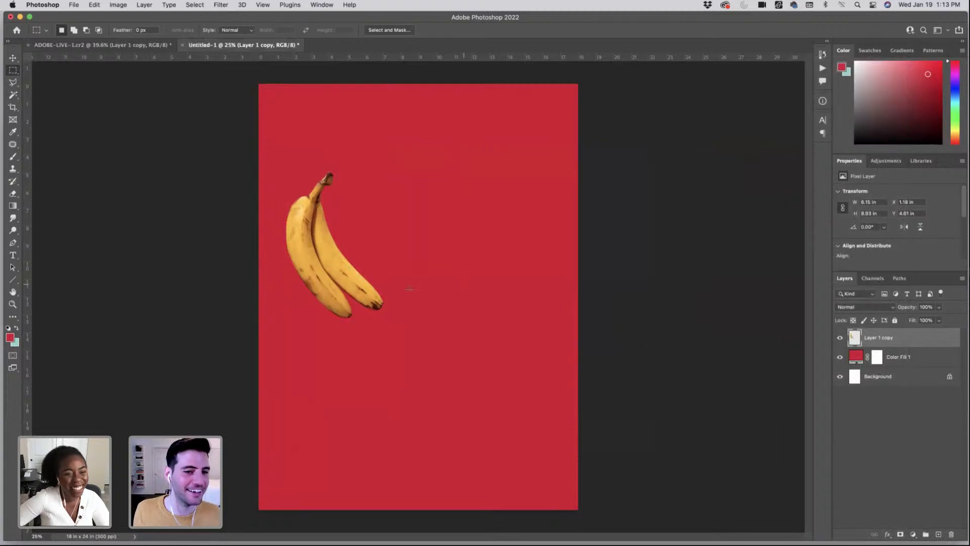
{"action": "left_click_drag", "start_coordinate": [375, 293], "coordinate": [369, 399]}
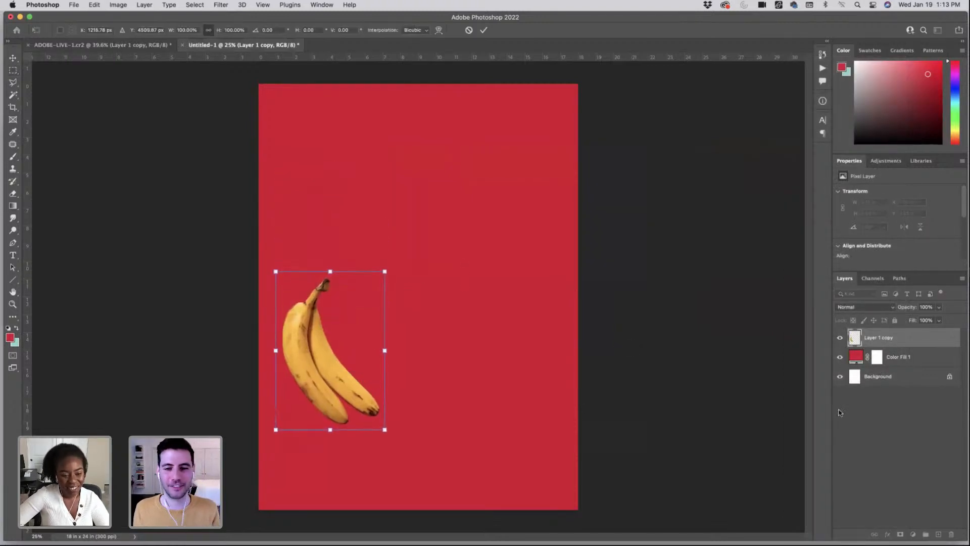
- Rename the banana layer as BANANA BASE
{"action": "double_click", "coordinate": [882, 339]}
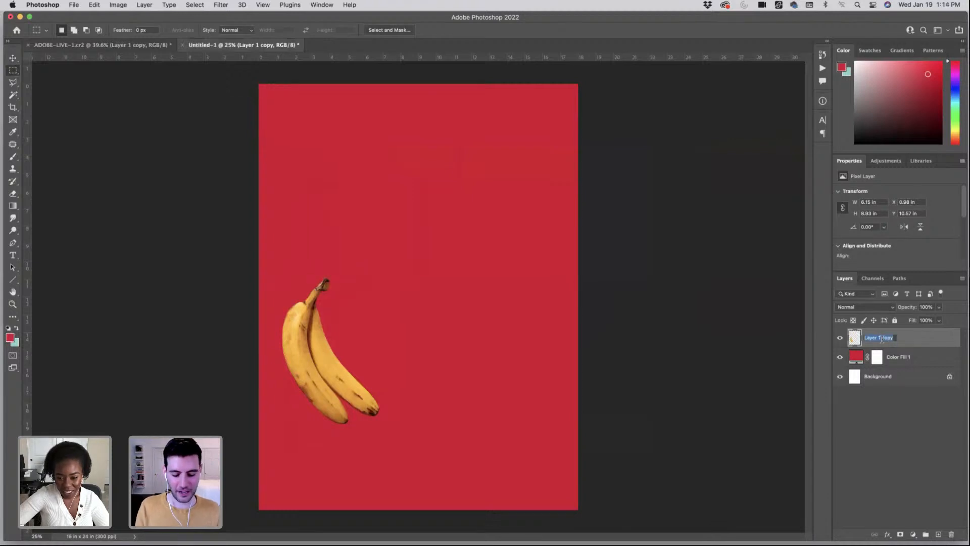
{"action": "type", "text": "BANANA BASE"}
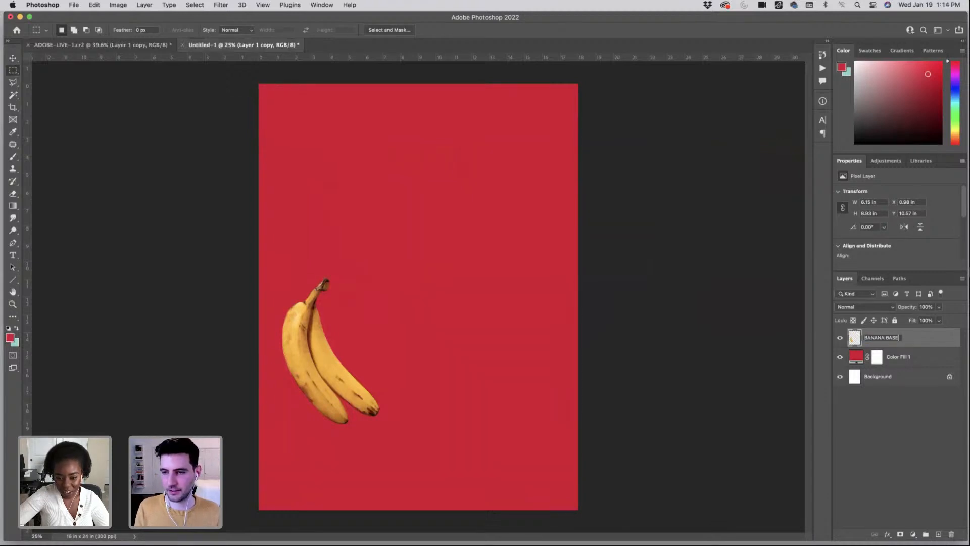
{"action": "key", "text": "Return"}
{"action": "left_click", "coordinate": [75, 5]}
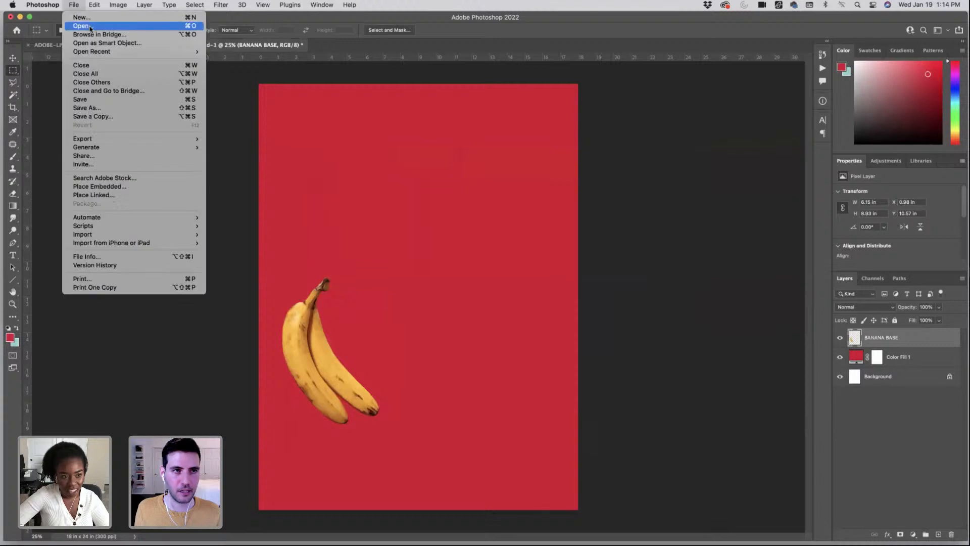
{"action": "left_click", "coordinate": [91, 27]}
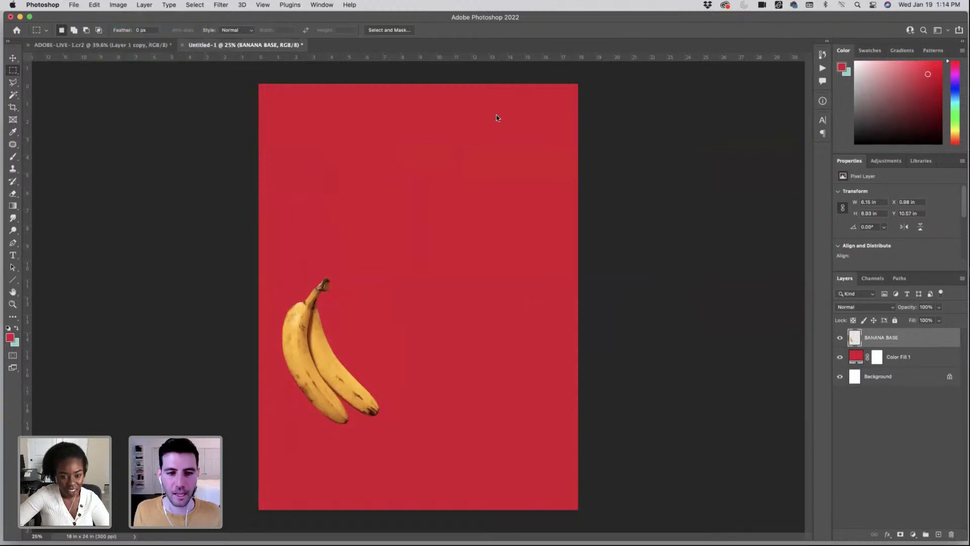
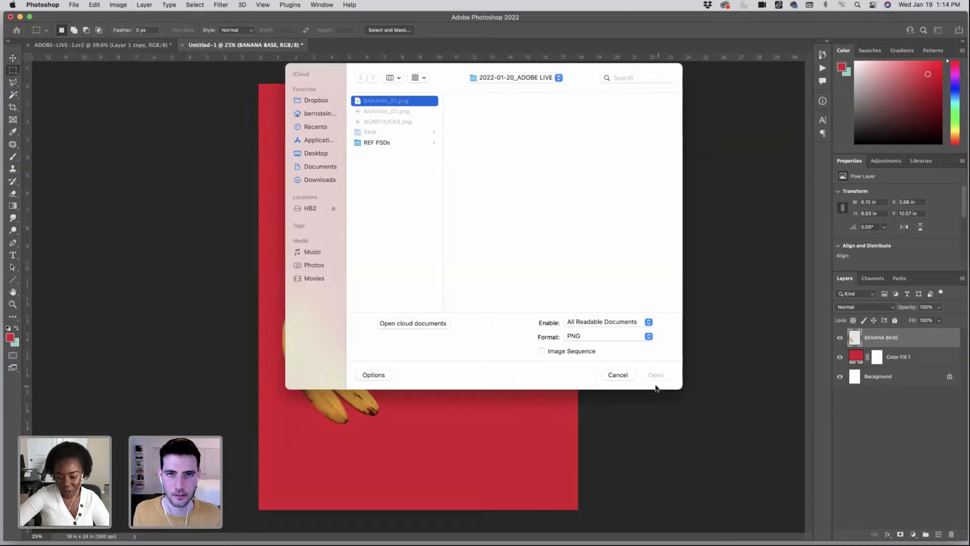
{"action": "left_click", "coordinate": [618, 375]}
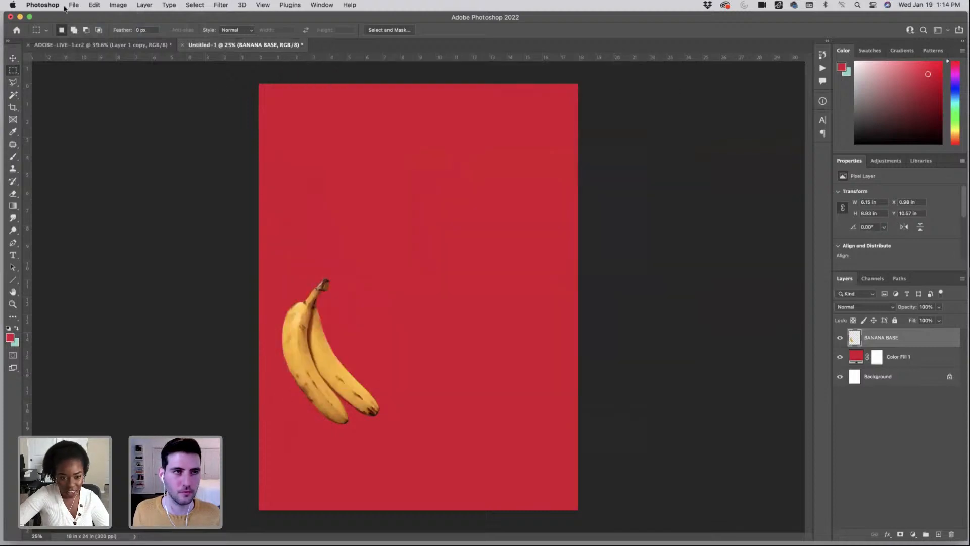
- Open BANANA_01.png and BANANA_02.png from the 2022-01-20_ADOBE LIVE folder
{"action": "left_click", "coordinate": [71, 5]}
{"action": "key", "text": "Return"}
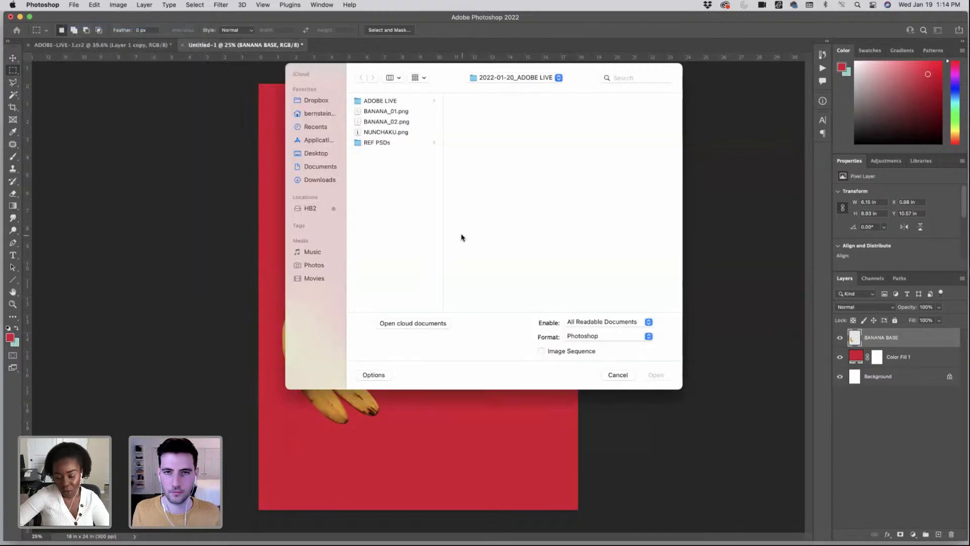
{"action": "left_click", "coordinate": [375, 122], "text": "shift"}
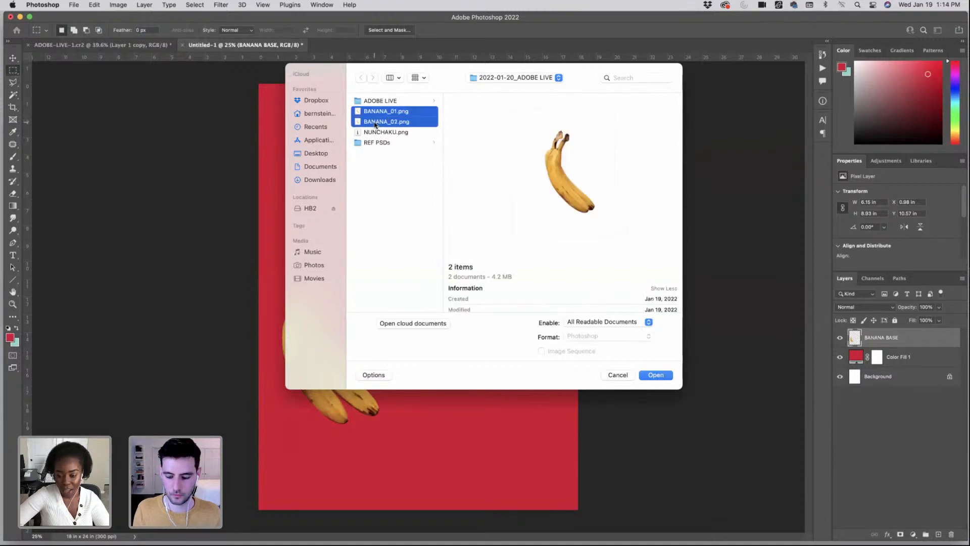
{"action": "left_click", "coordinate": [657, 375]}
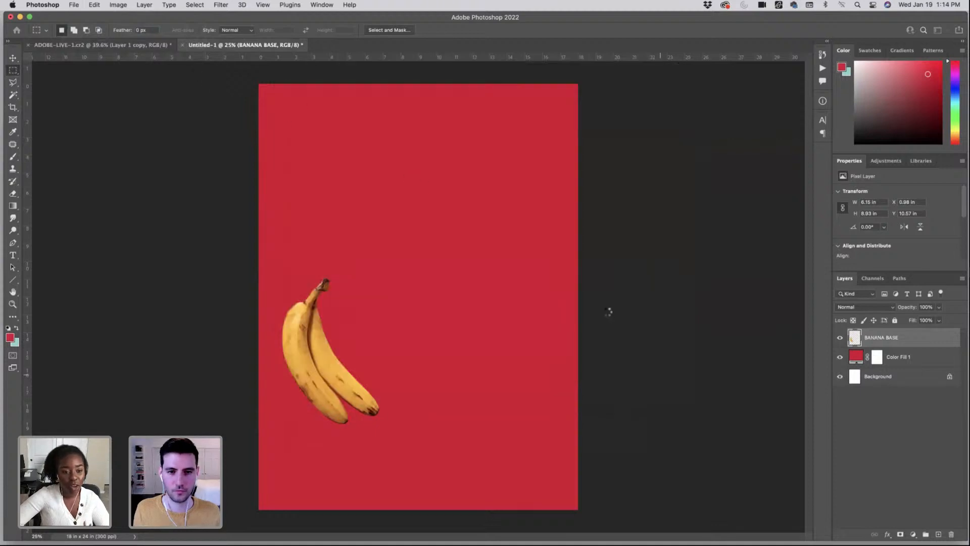
- Duplicate Layer 1 of BANANA_02.png into the Untitled-1 document
{"action": "right_click", "coordinate": [900, 338]}
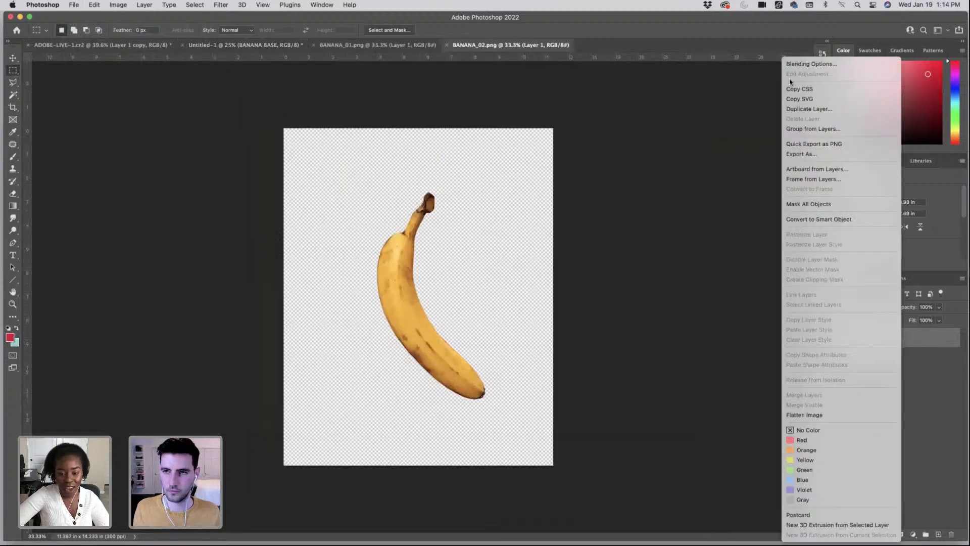
{"action": "left_click", "coordinate": [804, 110]}
{"action": "left_click", "coordinate": [438, 259]}
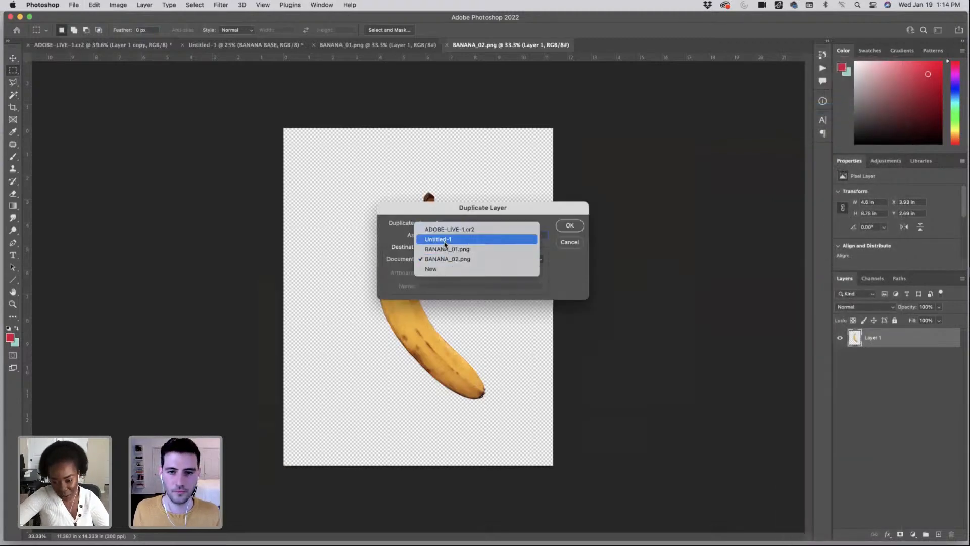
{"action": "left_click", "coordinate": [438, 239]}
{"action": "key", "text": "Return"}
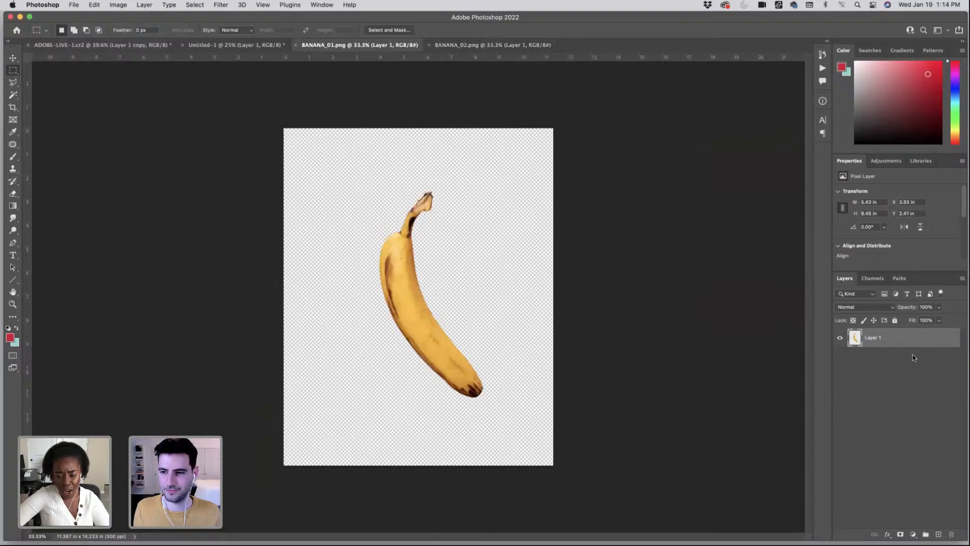
- Duplicate Layer 1 of BANANA_01.png into the Untitled-1 document and close both banana PNG files
{"action": "right_click", "coordinate": [911, 341]}
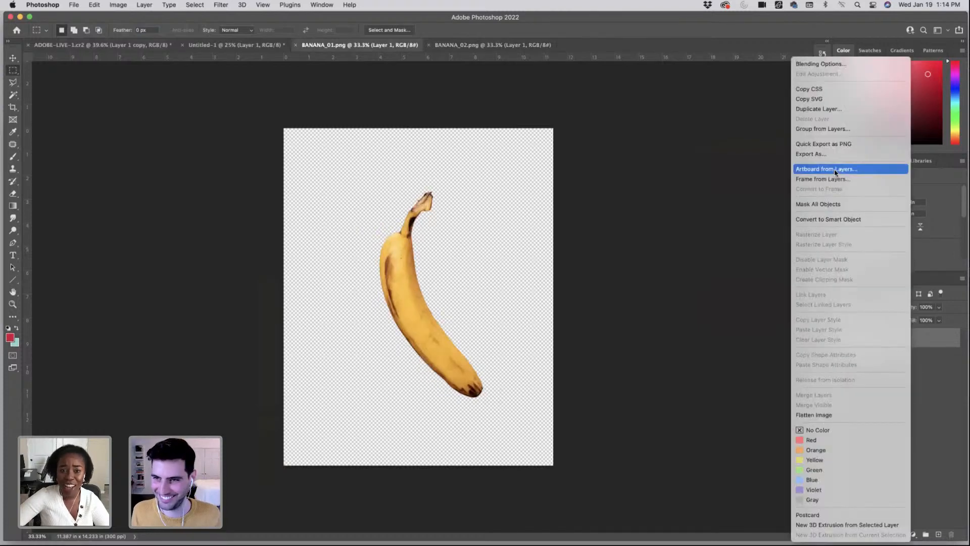
{"action": "left_click", "coordinate": [819, 109]}
{"action": "left_click", "coordinate": [478, 259]}
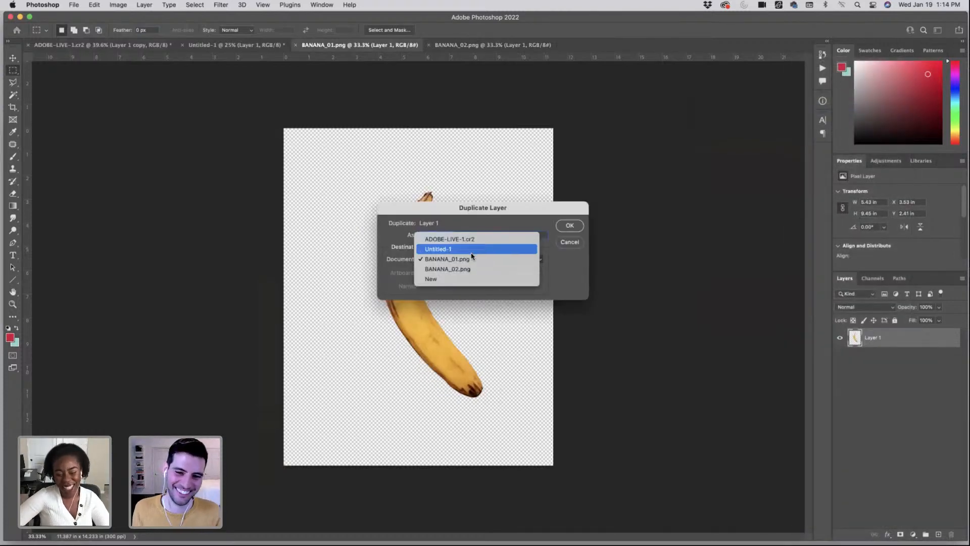
{"action": "left_click", "coordinate": [470, 249]}
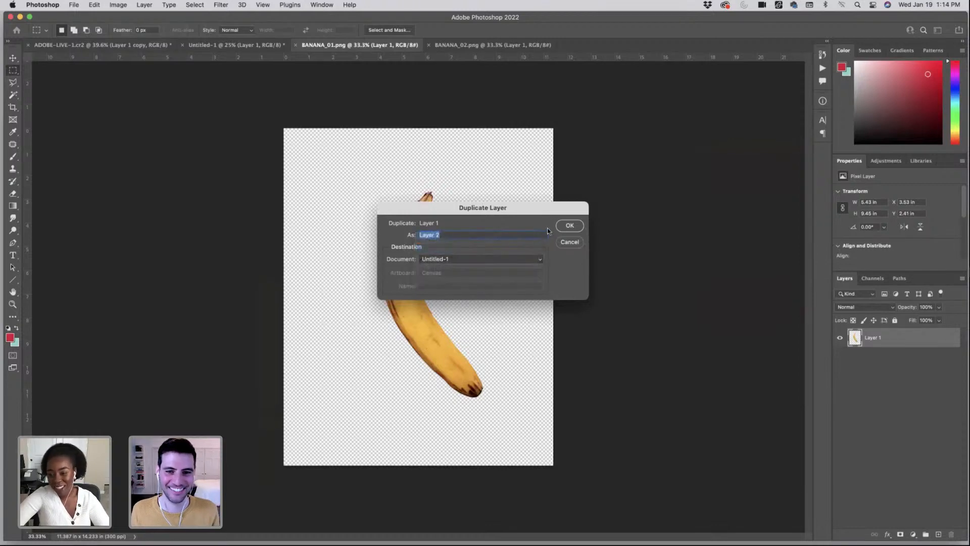
{"action": "left_click", "coordinate": [570, 225]}
{"action": "left_click", "coordinate": [296, 46]}
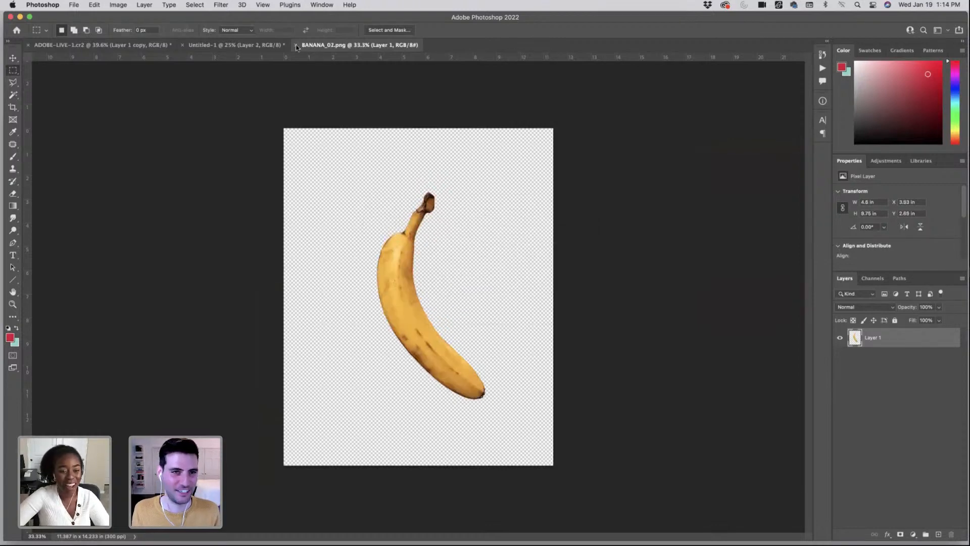
{"action": "left_click", "coordinate": [296, 45]}
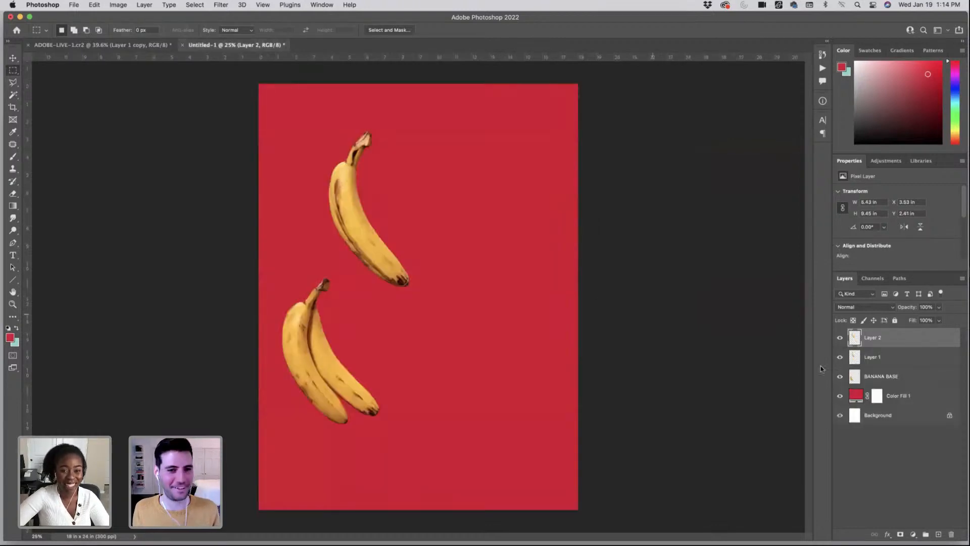
- Rename Layer 1 as BANANA1 and Layer 2 as BANANA2
{"action": "left_click", "coordinate": [877, 359], "text": "shift"}
{"action": "double_click", "coordinate": [876, 359]}
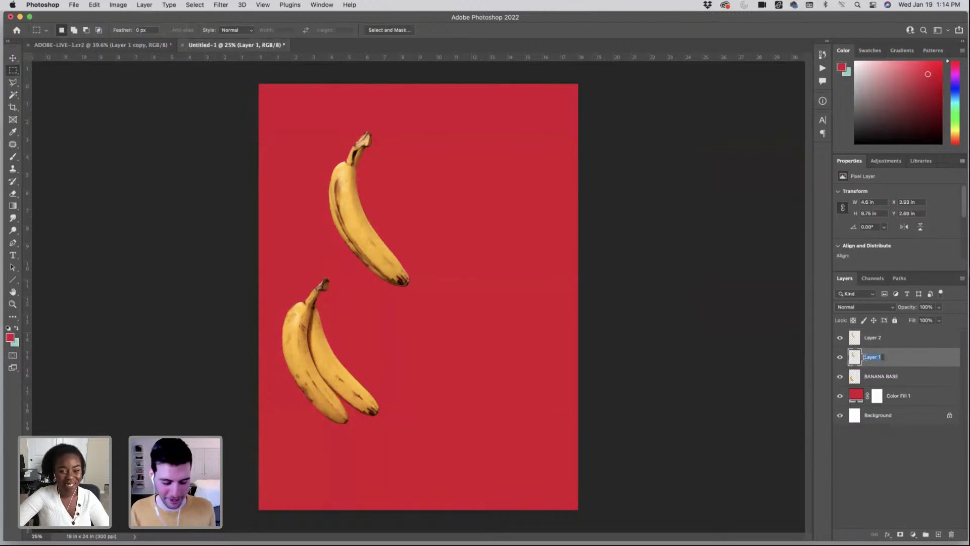
{"action": "type", "text": "BANANA"}
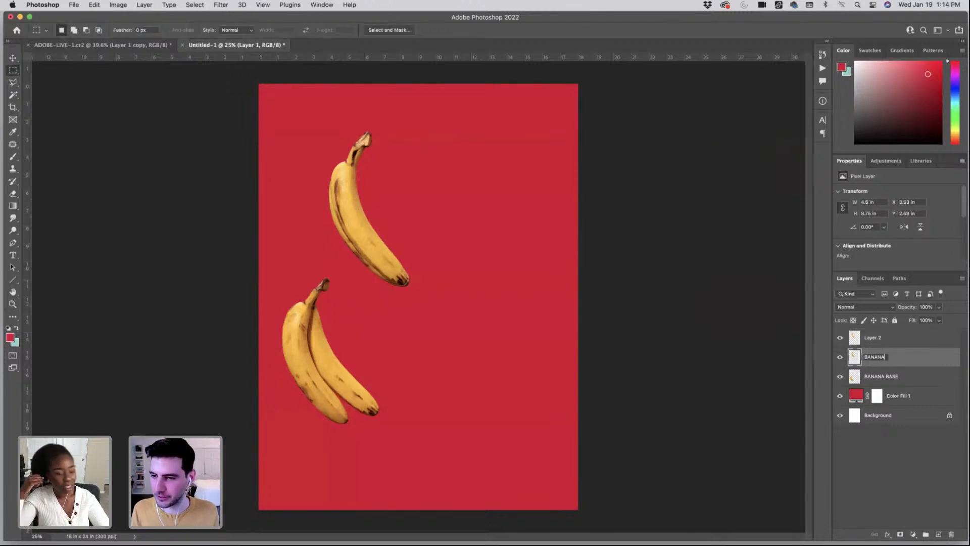
{"action": "type", "text": "1"}
{"action": "key", "text": "Return"}
{"action": "double_click", "coordinate": [879, 337]}
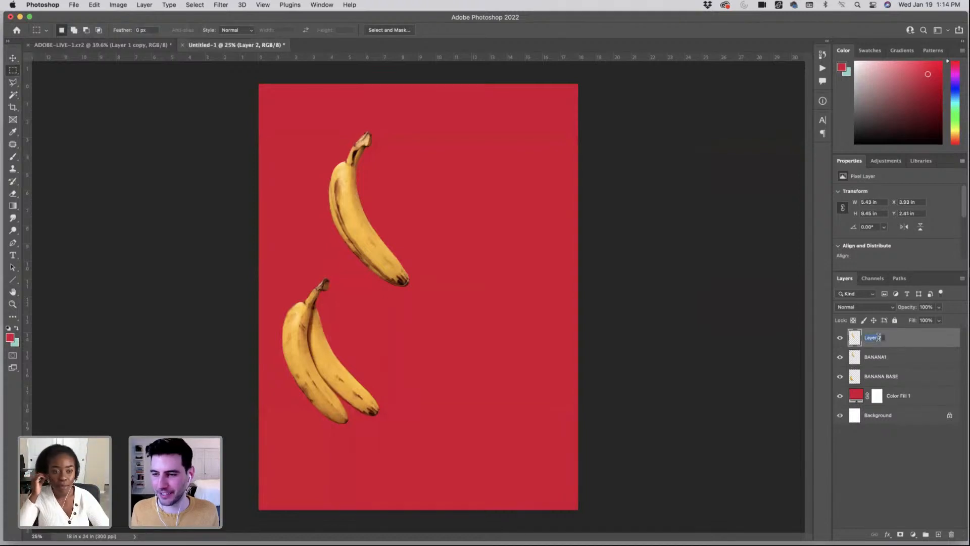
{"action": "type", "text": "BANANA2"}
{"action": "key", "text": "Return"}
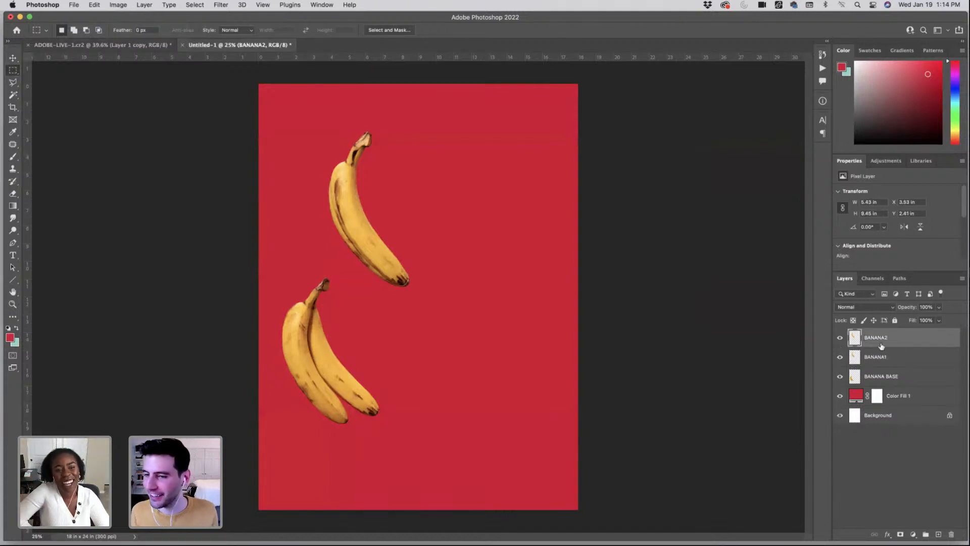
- Move the BANANA2 banana beside the BANANA1 banana, to about 6.3 in from the canvas's left edge
{"action": "key", "text": "ctrl+alt+t"}
{"action": "left_click_drag", "start_coordinate": [360, 225], "coordinate": [409, 227]}
{"action": "key", "text": "Return"}
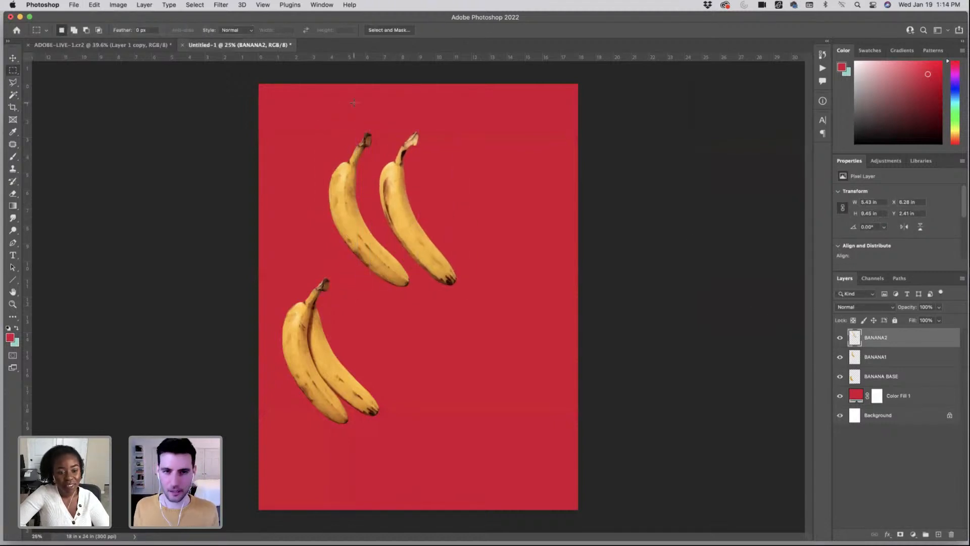
- Switch to Lightroom Classic, examine the reference photo of the hand-held banana, and return to Photoshop
{"action": "mouse_move", "coordinate": [732, 530]}
{"action": "left_click", "coordinate": [697, 520]}
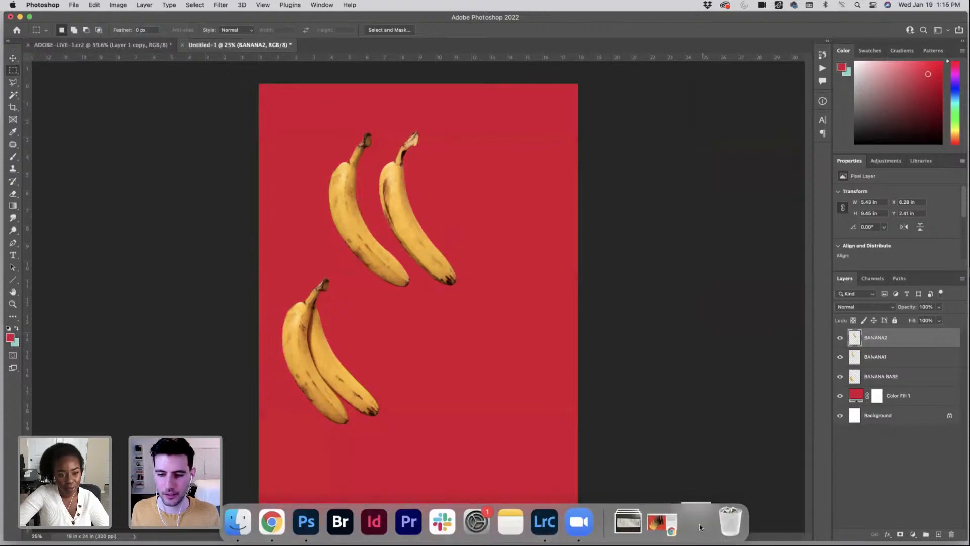
{"action": "key", "text": "Right"}
{"action": "key", "text": "Right"}
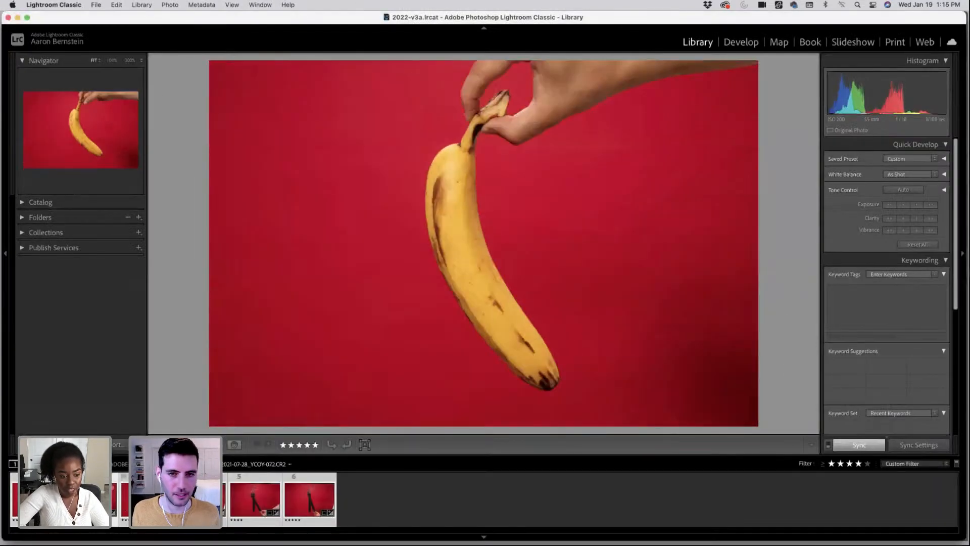
{"action": "left_click", "coordinate": [18, 18]}
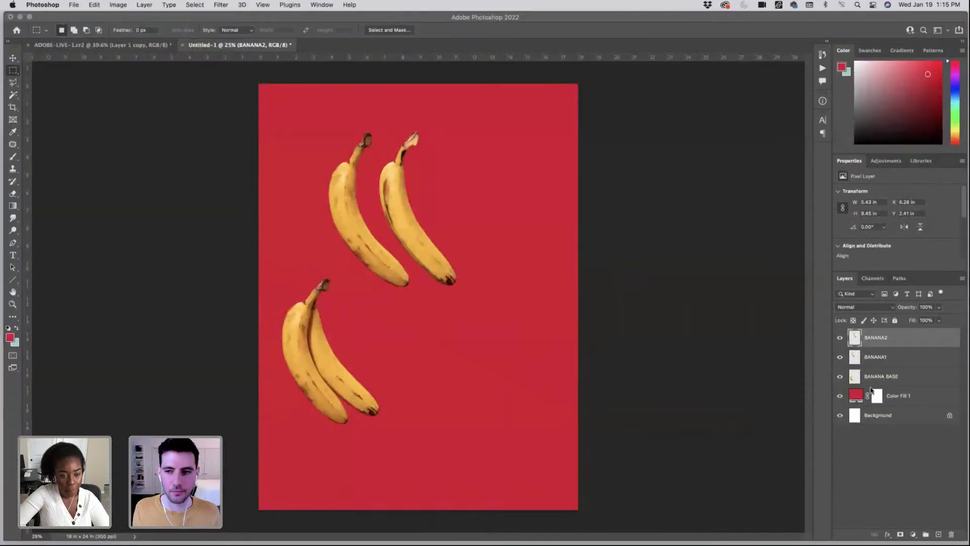
- Group the BANANA1 and BANANA2 layers and expand the group
{"action": "left_click", "coordinate": [900, 360], "text": "shift"}
{"action": "left_click", "coordinate": [927, 534]}
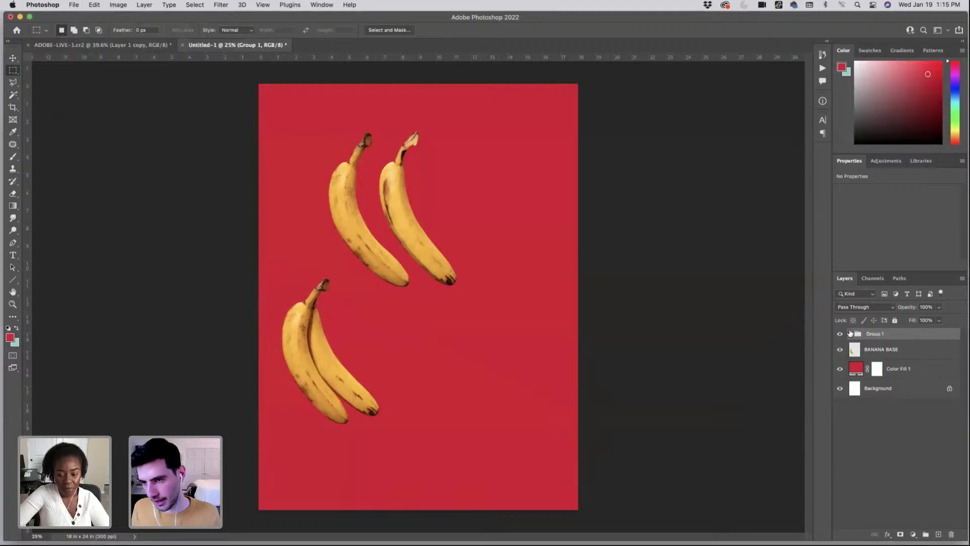
{"action": "left_click", "coordinate": [851, 335]}
- Move BANANA1 and BANANA2 together over the base bananas, to about X 0.55 in and Y 10.3 in
{"action": "left_click", "coordinate": [892, 351]}
{"action": "scroll", "coordinate": [243, 336], "scroll_direction": "up", "scroll_amount": 2}
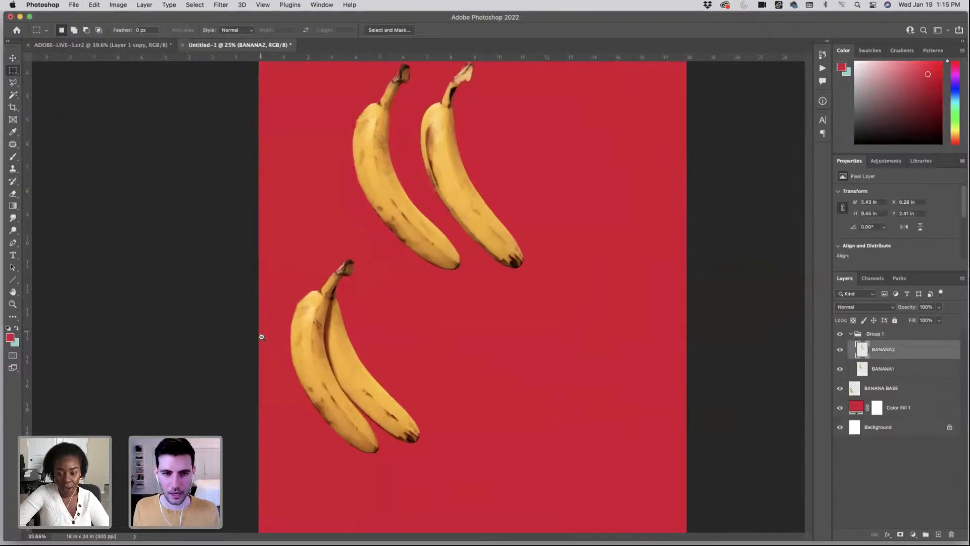
{"action": "left_click", "coordinate": [883, 369], "text": "shift"}
{"action": "key", "text": "super+t"}
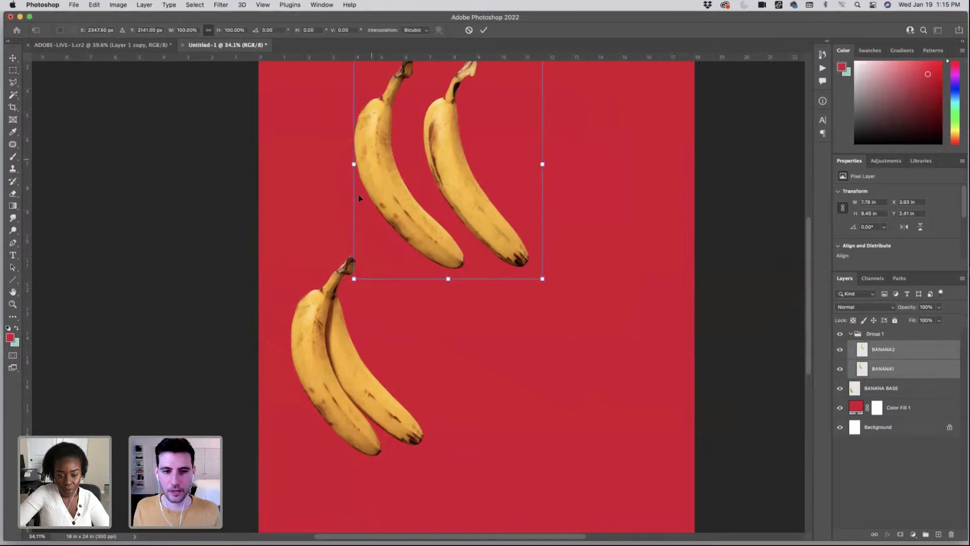
{"action": "left_click_drag", "start_coordinate": [369, 163], "coordinate": [291, 356]}
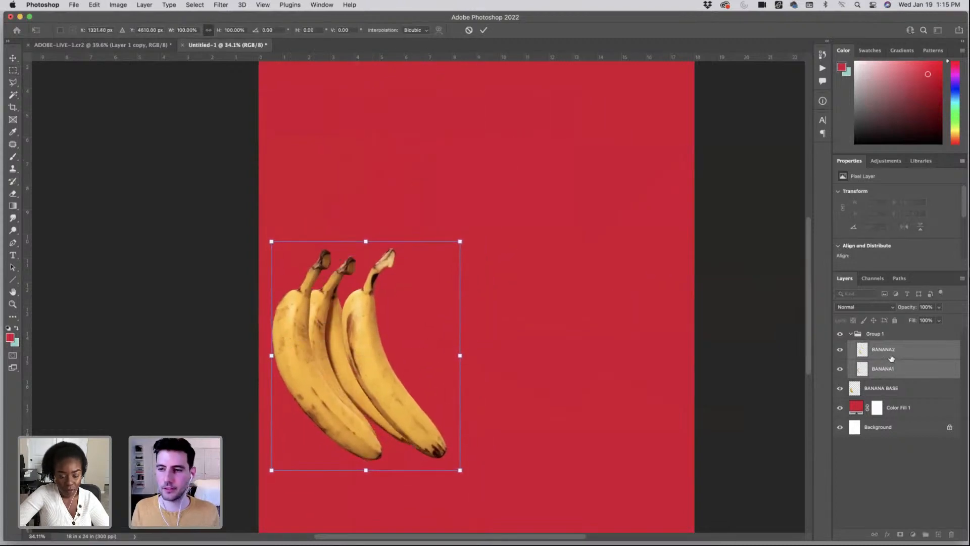
{"action": "key", "text": "m"}
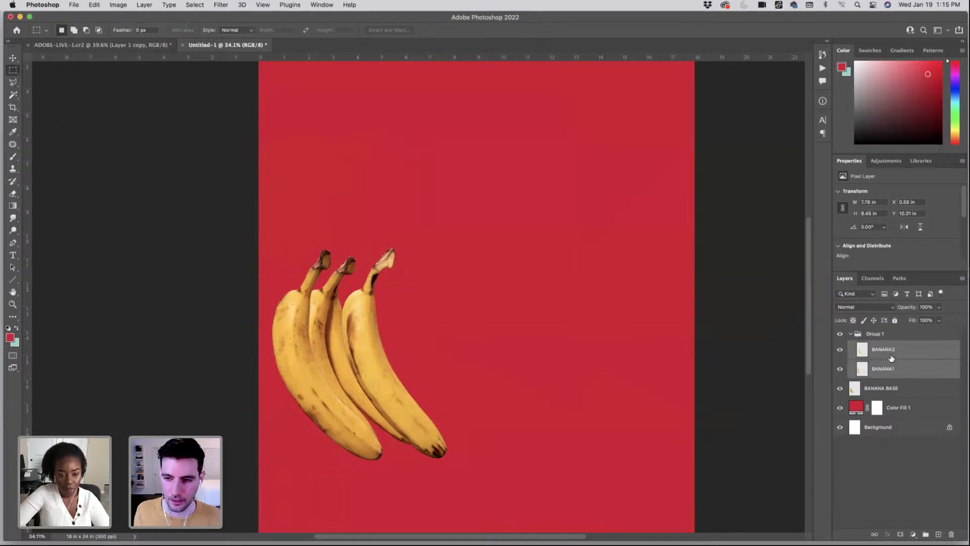
- Hide BANANA2 to compare the base bananas' stems with BANANA1, keeping BANANA1 shown and selected
{"action": "left_click_drag", "start_coordinate": [840, 352], "coordinate": [842, 368]}
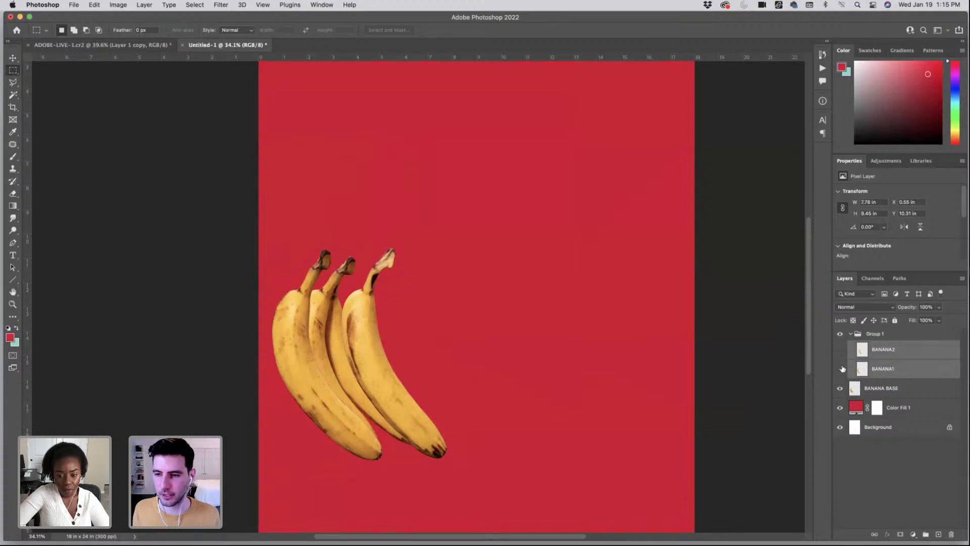
{"action": "left_click_drag", "start_coordinate": [323, 281], "coordinate": [385, 291]}
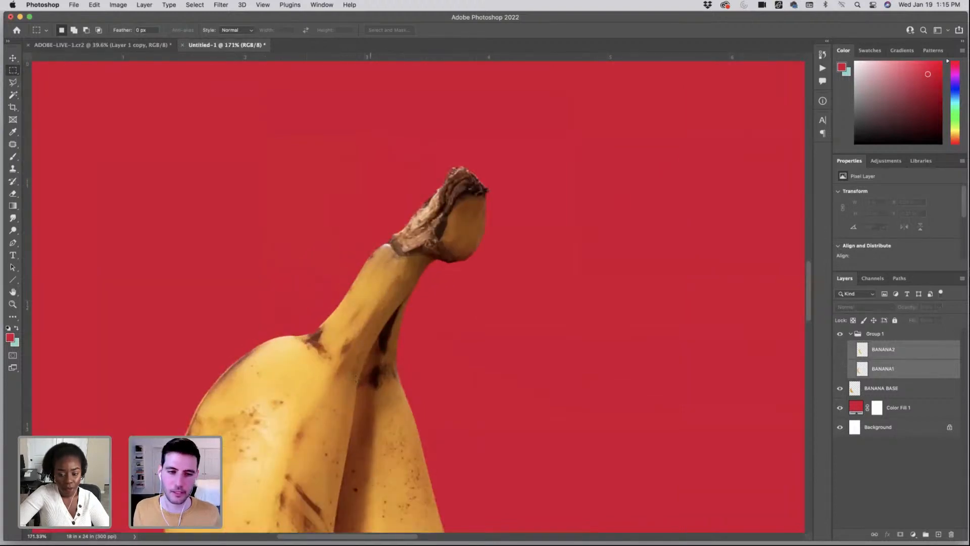
{"action": "left_click_drag", "start_coordinate": [366, 515], "coordinate": [333, 348]}
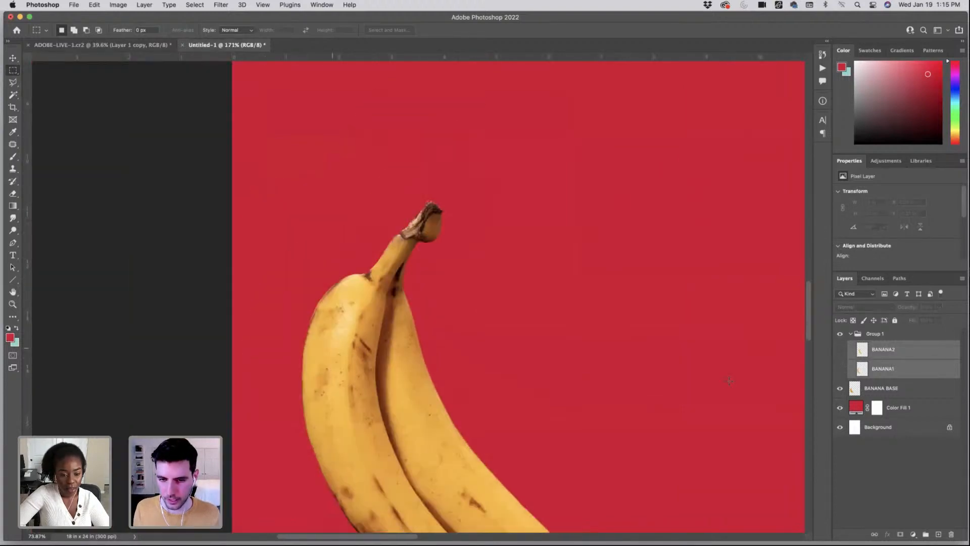
{"action": "left_click", "coordinate": [840, 369]}
{"action": "left_click", "coordinate": [889, 368]}
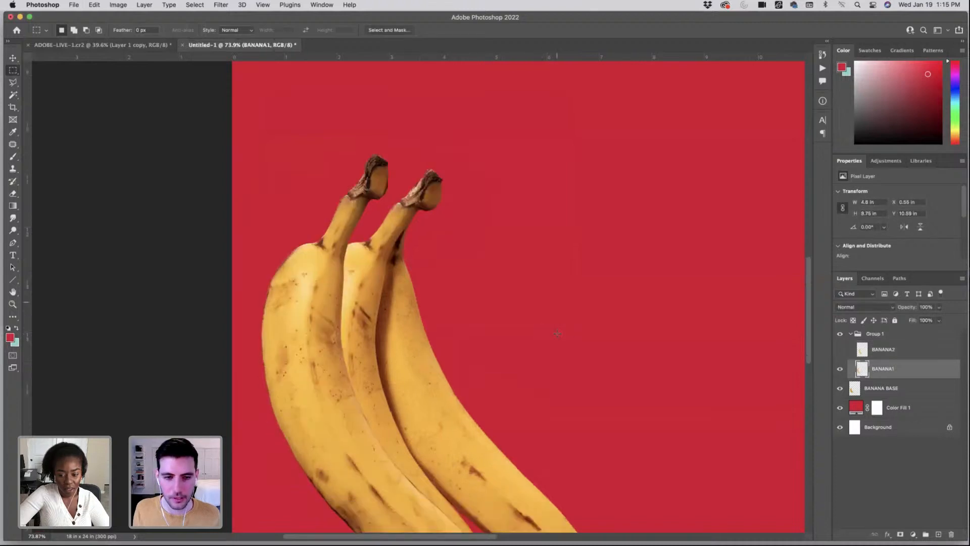
- Start a Free Transform on BANANA1, nudge it, and lower the layer's opacity to about 55%
{"action": "scroll", "coordinate": [558, 333], "scroll_direction": "down", "scroll_amount": 4}
{"action": "key", "text": "super+t"}
{"action": "mouse_move", "coordinate": [351, 307]}
{"action": "left_mouse_down"}
{"action": "mouse_move", "coordinate": [346, 314]}
{"action": "mouse_move", "coordinate": [360, 314]}
{"action": "left_mouse_up"}
{"action": "scroll", "coordinate": [371, 315], "scroll_direction": "up", "scroll_amount": 5}
{"action": "left_click", "coordinate": [940, 307]}
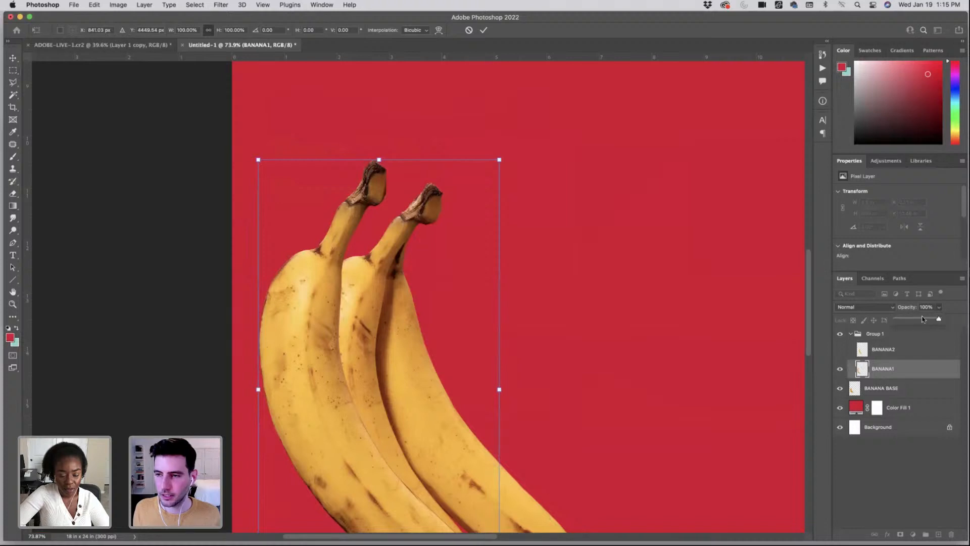
{"action": "left_click", "coordinate": [922, 319]}
{"action": "left_click_drag", "start_coordinate": [921, 319], "coordinate": [919, 319]}
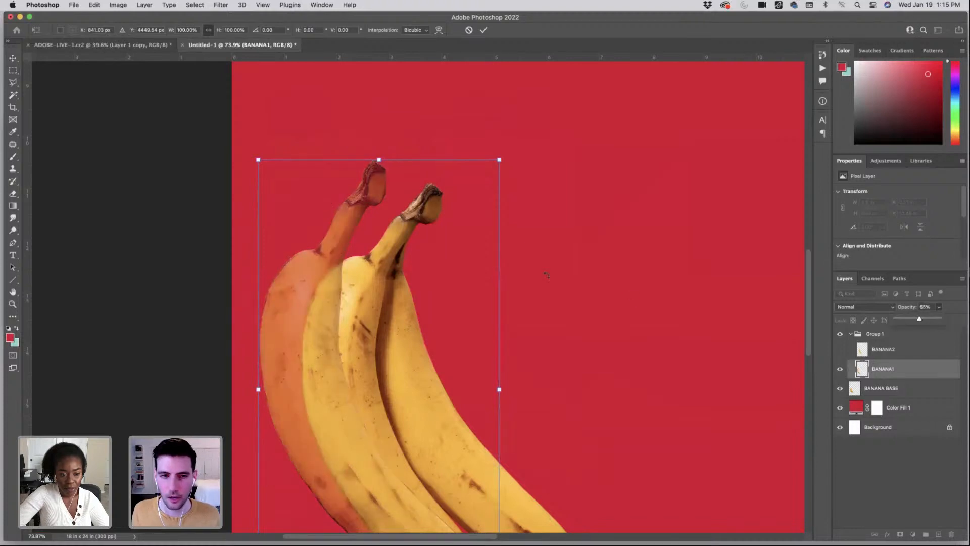
- Scale BANANA1 to about 96.6%, rotate it about 5.6° and position it over the front banana of BANANA BASE
{"action": "left_click_drag", "start_coordinate": [381, 159], "coordinate": [381, 165]}
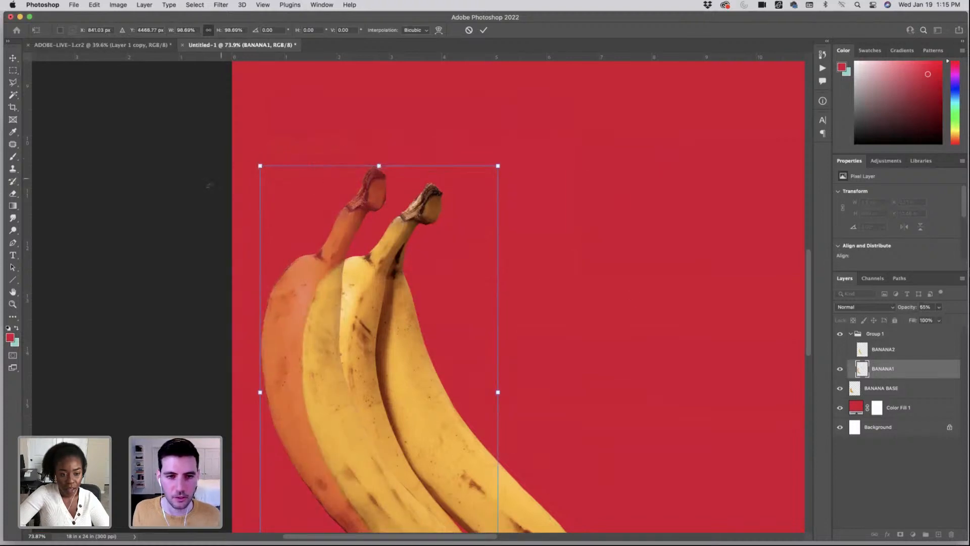
{"action": "left_click_drag", "start_coordinate": [209, 185], "coordinate": [226, 154]}
{"action": "left_click_drag", "start_coordinate": [331, 212], "coordinate": [365, 221]}
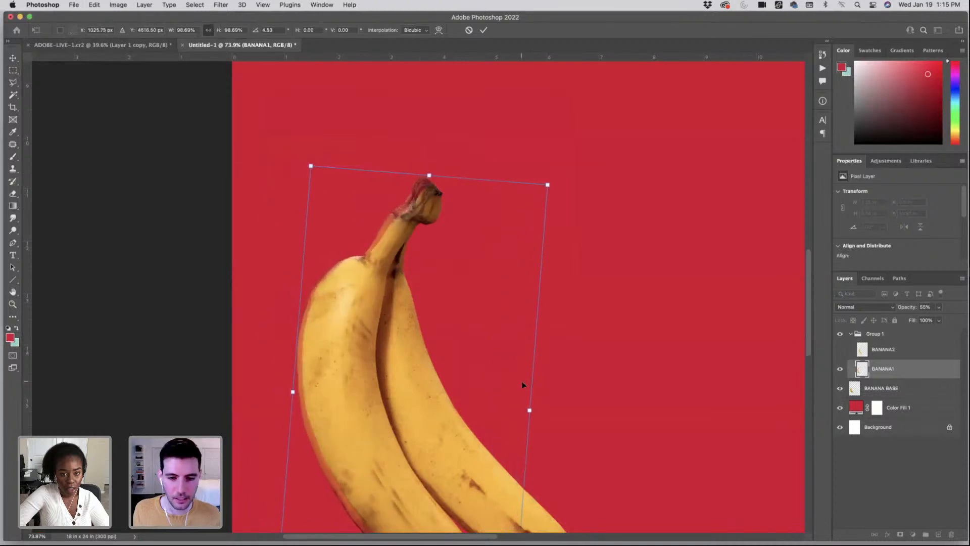
{"action": "left_click_drag", "start_coordinate": [530, 410], "coordinate": [526, 405]}
{"action": "left_click_drag", "start_coordinate": [460, 409], "coordinate": [467, 404]}
{"action": "left_click_drag", "start_coordinate": [614, 364], "coordinate": [613, 366]}
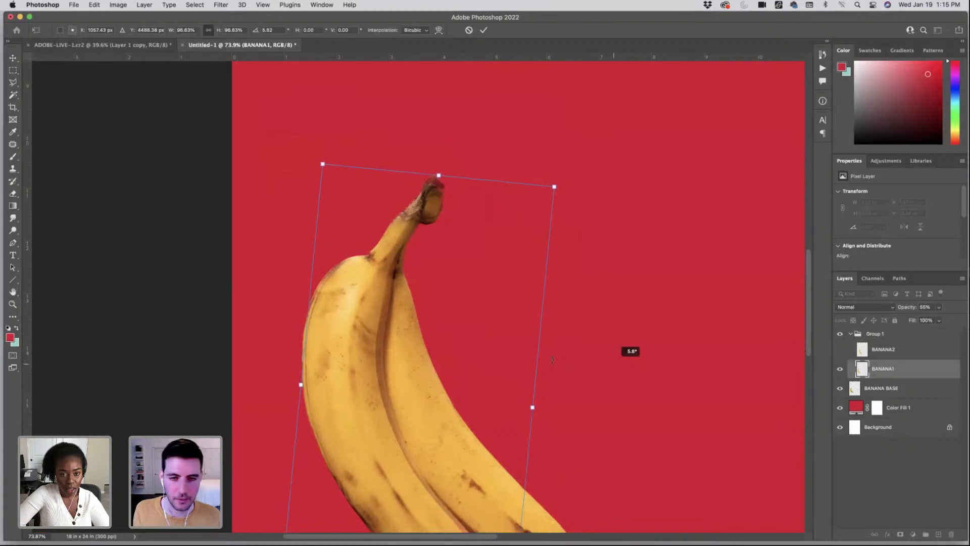
{"action": "left_click_drag", "start_coordinate": [471, 359], "coordinate": [471, 362]}
- Start a Warp on BANANA1 and pull its stem tip down slightly to match the base bananas' stem
{"action": "scroll", "coordinate": [454, 379], "scroll_direction": "down", "scroll_amount": 5}
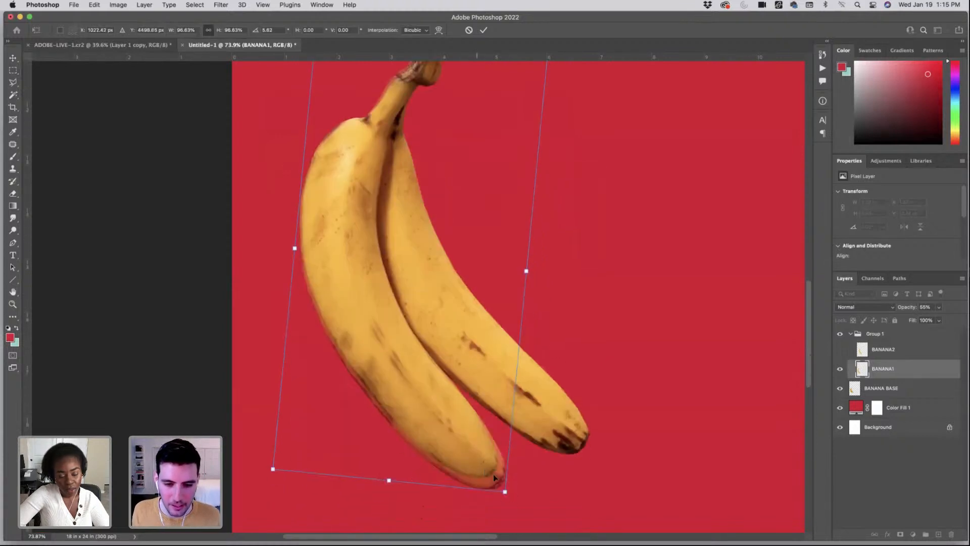
{"action": "scroll", "coordinate": [402, 219], "scroll_direction": "up", "scroll_amount": 3}
{"action": "right_click", "coordinate": [401, 211]}
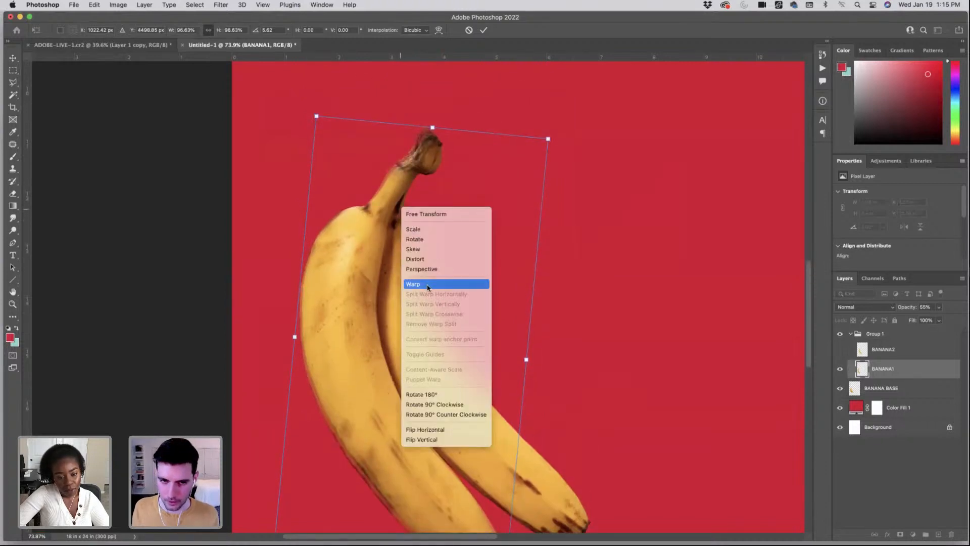
{"action": "left_click", "coordinate": [428, 285]}
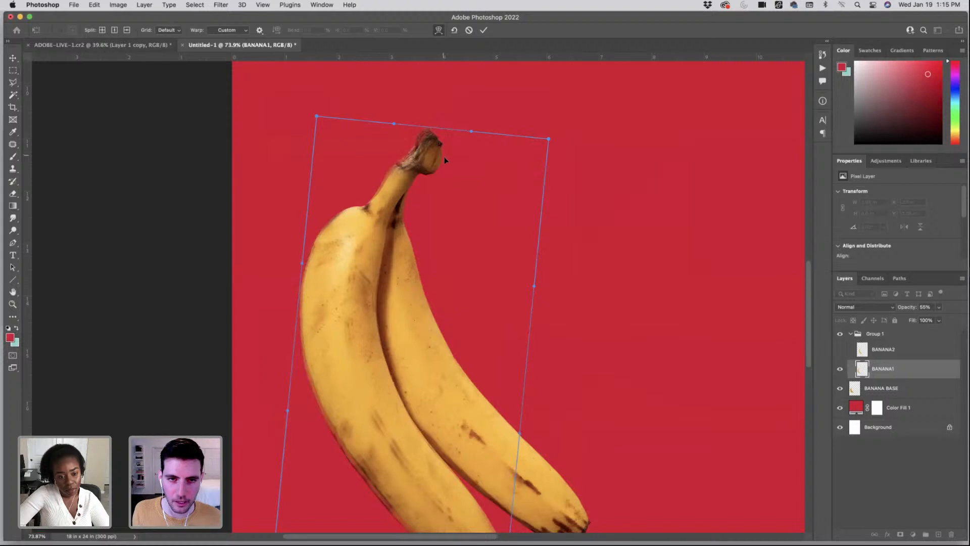
{"action": "left_click_drag", "start_coordinate": [444, 156], "coordinate": [445, 160]}
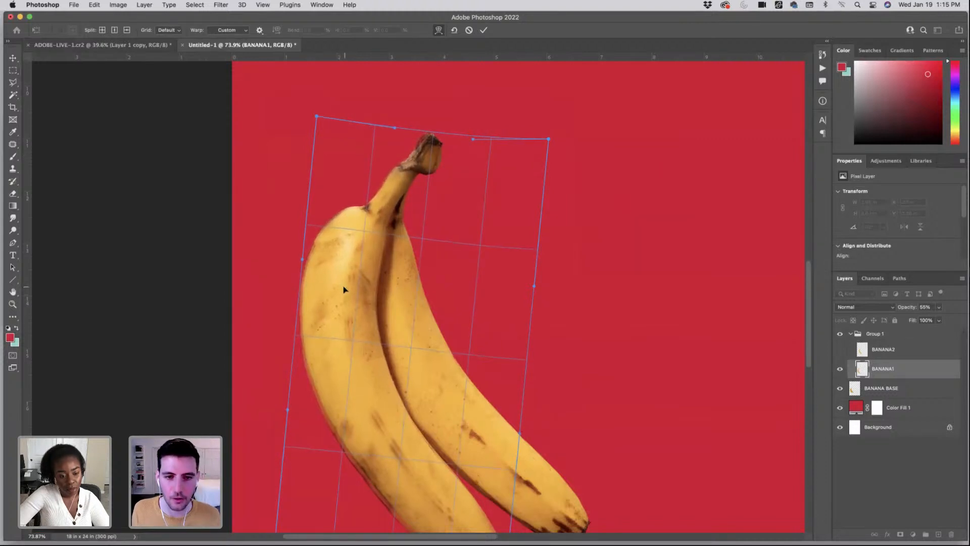
- Warp the lower part of BANANA1 so its outer edge and tip match the front base banana
{"action": "scroll", "coordinate": [299, 406], "scroll_direction": "down", "scroll_amount": 5}
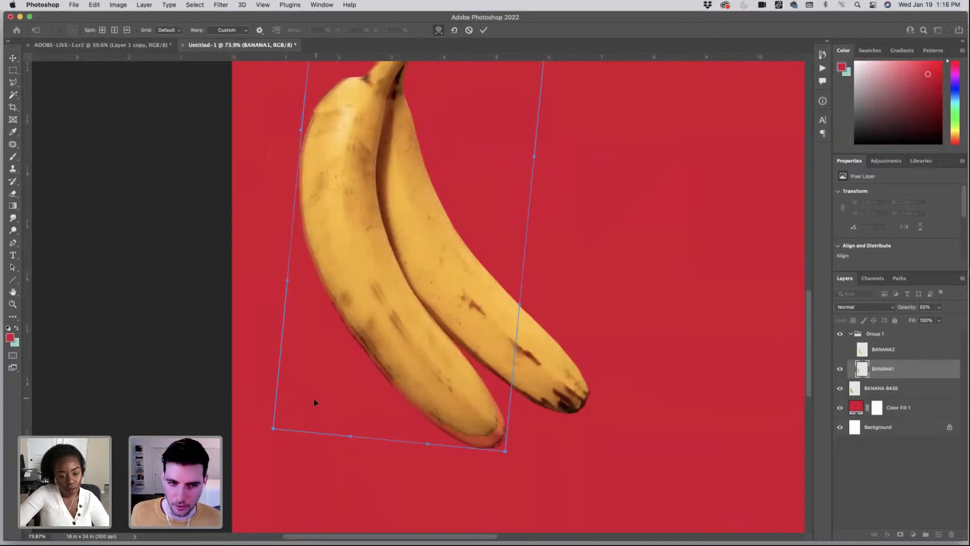
{"action": "left_click_drag", "start_coordinate": [314, 399], "coordinate": [323, 396]}
{"action": "left_click_drag", "start_coordinate": [518, 170], "coordinate": [511, 174]}
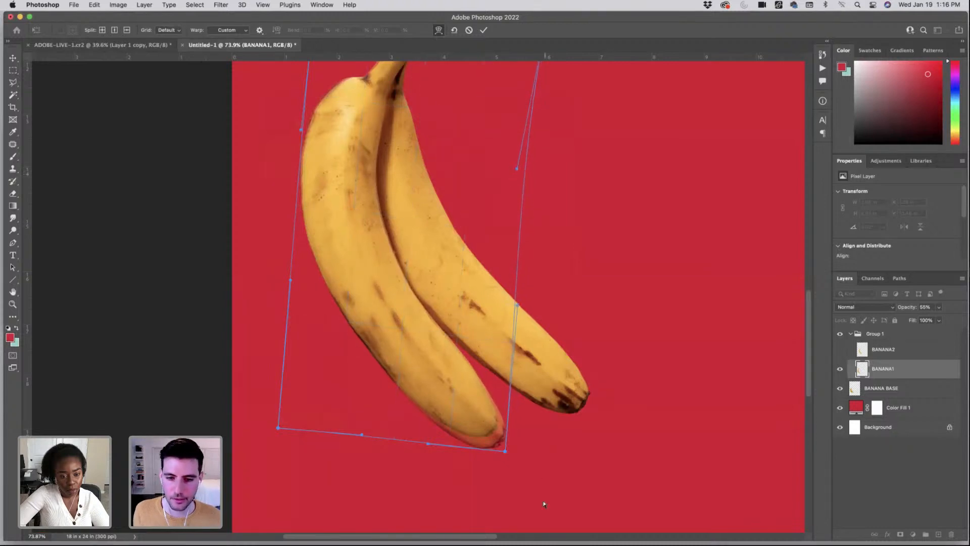
{"action": "left_click_drag", "start_coordinate": [488, 425], "coordinate": [485, 420]}
{"action": "left_click_drag", "start_coordinate": [300, 426], "coordinate": [301, 425]}
- Warp BANANA1's upper outer shoulder inward to fit the base banana and apply the transform
{"action": "scroll", "coordinate": [303, 422], "scroll_direction": "up", "scroll_amount": 5}
{"action": "scroll", "coordinate": [304, 422], "scroll_direction": "right", "scroll_amount": 2}
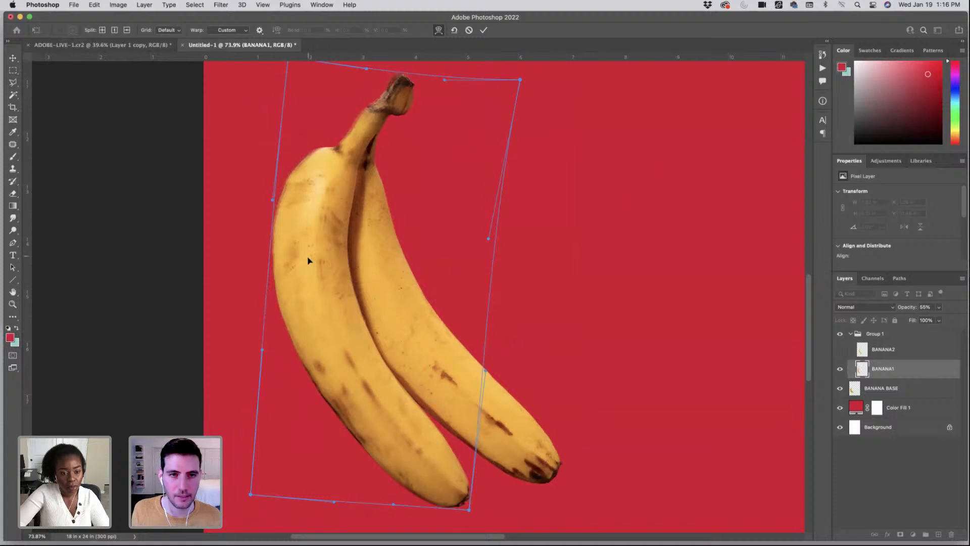
{"action": "scroll", "coordinate": [307, 259], "scroll_direction": "up", "scroll_amount": 4}
{"action": "left_click_drag", "start_coordinate": [290, 115], "coordinate": [297, 117]}
{"action": "key", "text": "Return"}
- Restore BANANA1's opacity to 100% and toggle its visibility to compare it with the base, leaving it shown
{"action": "left_click", "coordinate": [939, 307]}
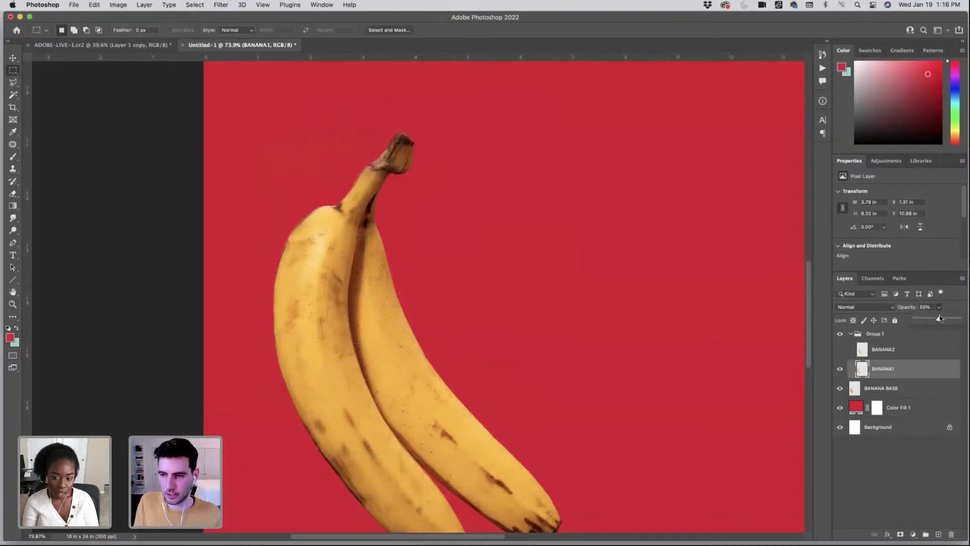
{"action": "left_click", "coordinate": [841, 370]}
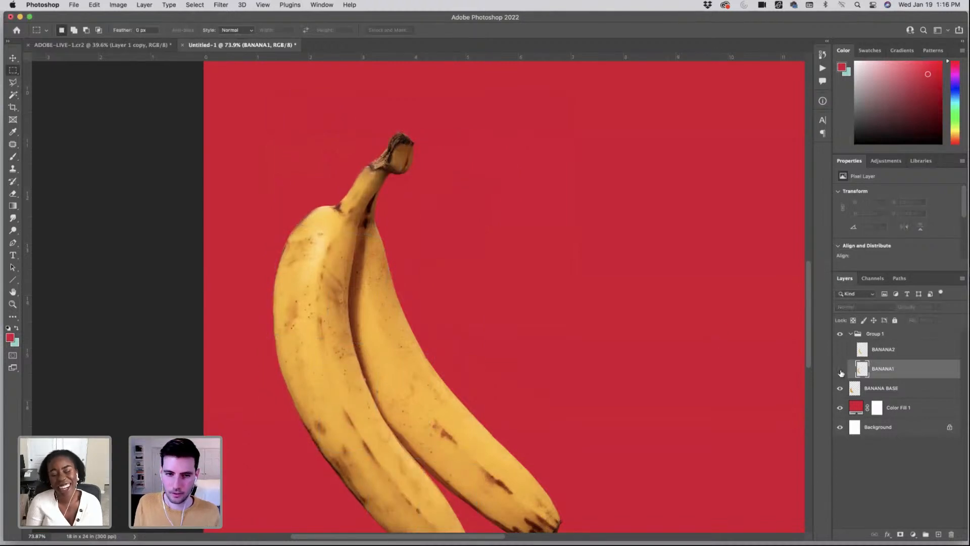
{"action": "left_click", "coordinate": [840, 371]}
{"action": "left_click", "coordinate": [840, 370]}
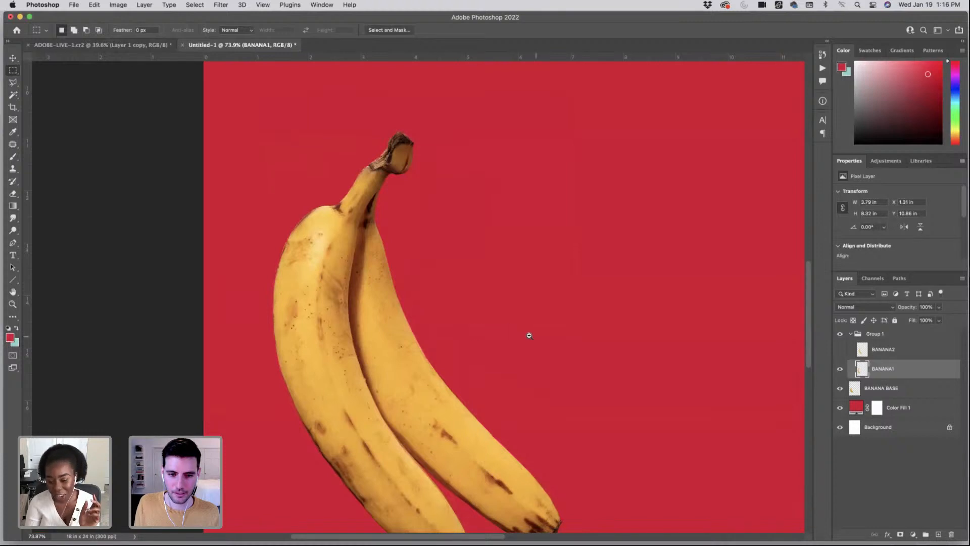
- Show BANANA2, hide BANANA1, and lower the opacity of BANANA2 to about 55%
{"action": "left_click_drag", "start_coordinate": [529, 336], "coordinate": [513, 334]}
{"action": "left_click", "coordinate": [840, 350]}
{"action": "left_click", "coordinate": [840, 370]}
{"action": "left_click", "coordinate": [891, 352]}
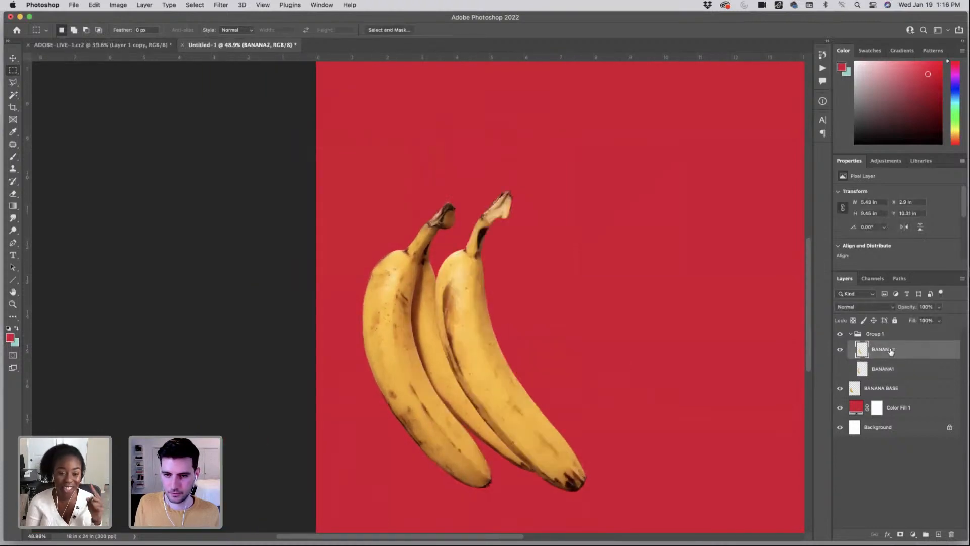
{"action": "left_click", "coordinate": [920, 319]}
- Free-transform BANANA2 over the rear base banana, rotating it about -7.67° and scaling it to about 95.3%
{"action": "key", "text": "super+t"}
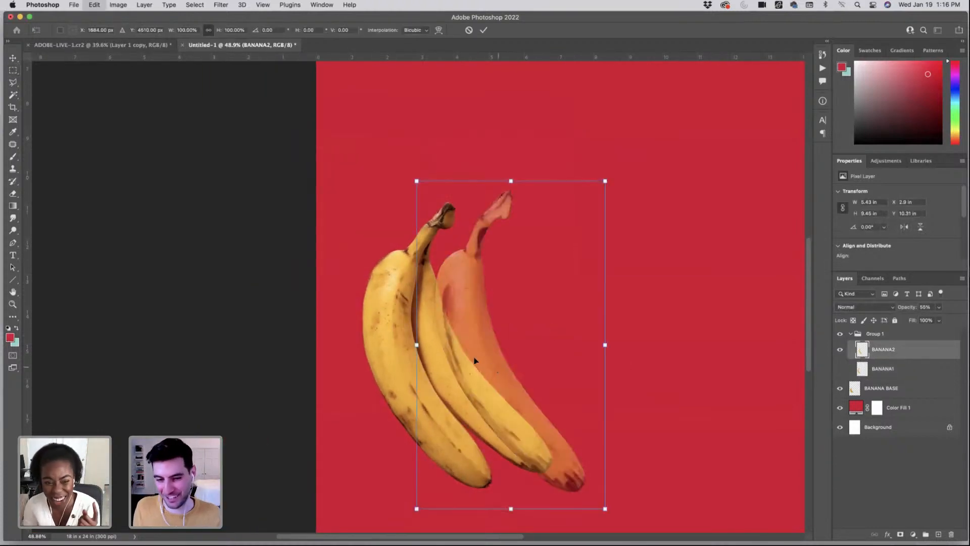
{"action": "left_click_drag", "start_coordinate": [472, 353], "coordinate": [445, 350]}
{"action": "left_click_drag", "start_coordinate": [336, 375], "coordinate": [334, 398]}
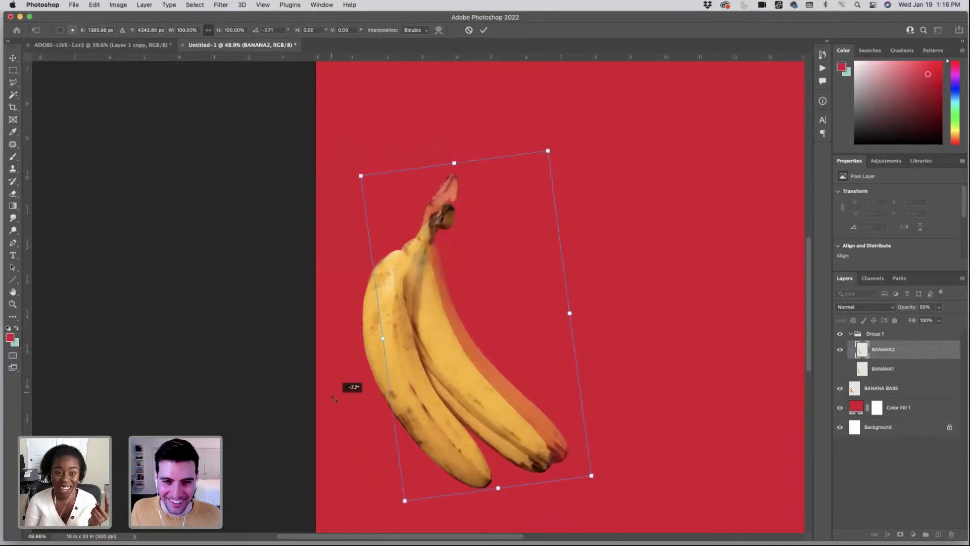
{"action": "left_click_drag", "start_coordinate": [507, 361], "coordinate": [501, 364]}
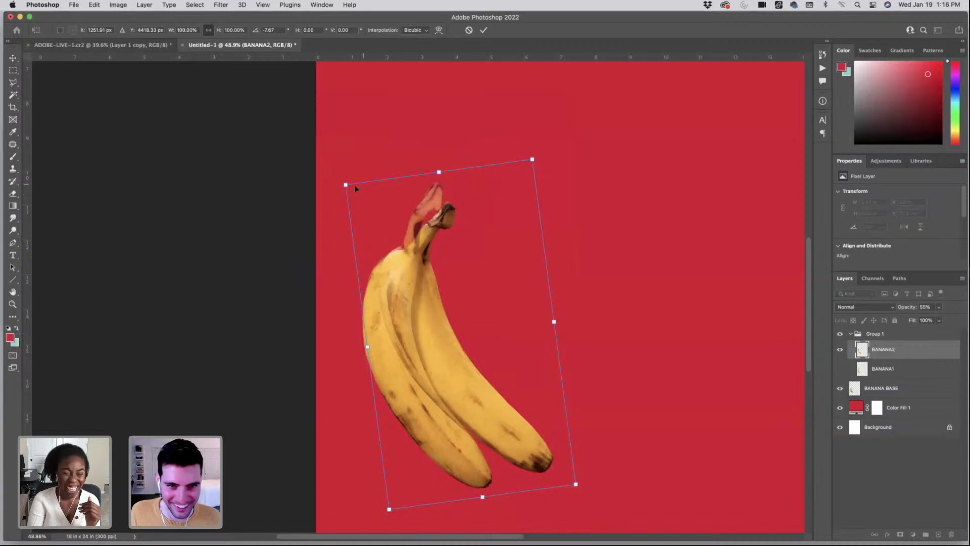
{"action": "left_click_drag", "start_coordinate": [359, 188], "coordinate": [365, 203]}
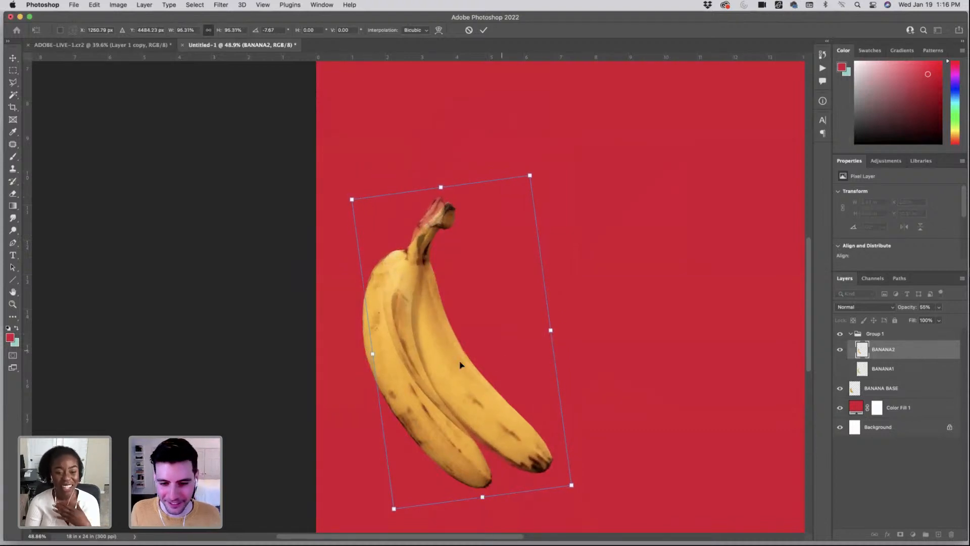
{"action": "left_click_drag", "start_coordinate": [463, 365], "coordinate": [465, 364]}
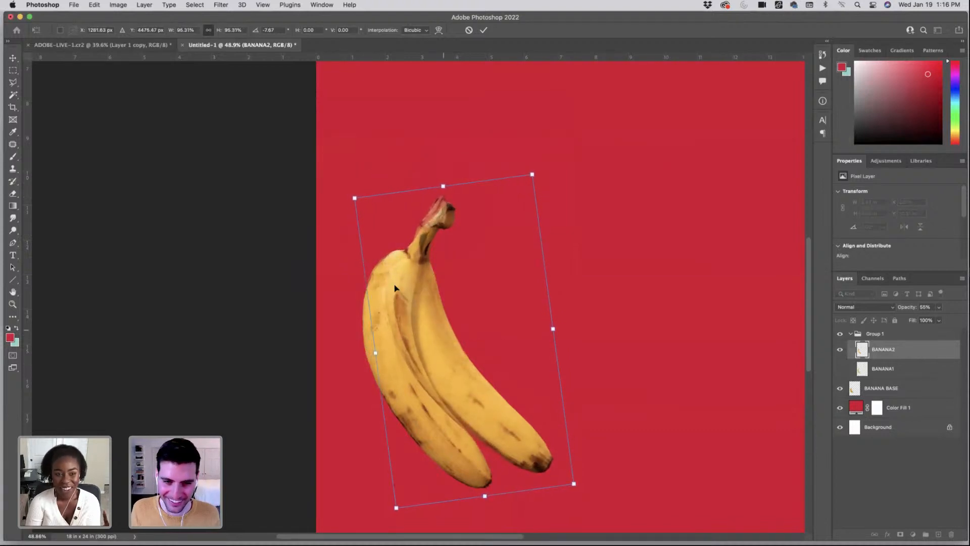
- Skew BANANA2 horizontally by about -1.5° so its stem lines up with the base stem, and apply the transform
{"action": "right_click", "coordinate": [421, 247]}
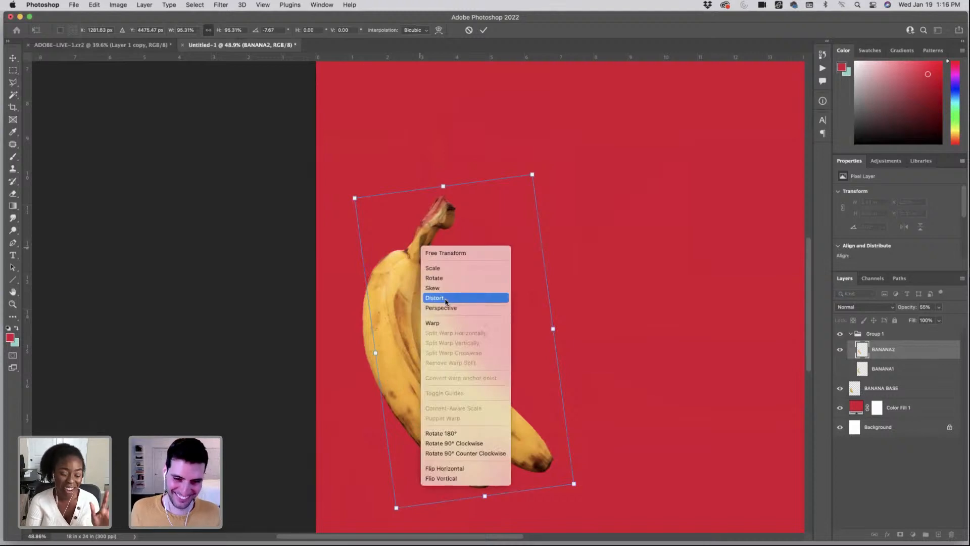
{"action": "left_click", "coordinate": [446, 288]}
{"action": "left_click_drag", "start_coordinate": [443, 186], "coordinate": [453, 185]}
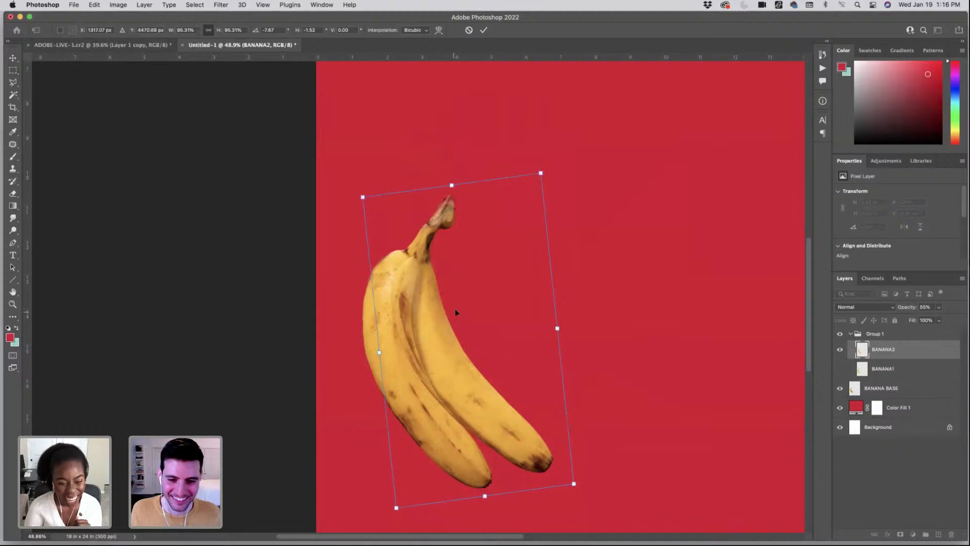
{"action": "key", "text": "Return"}
{"action": "key", "text": "m"}
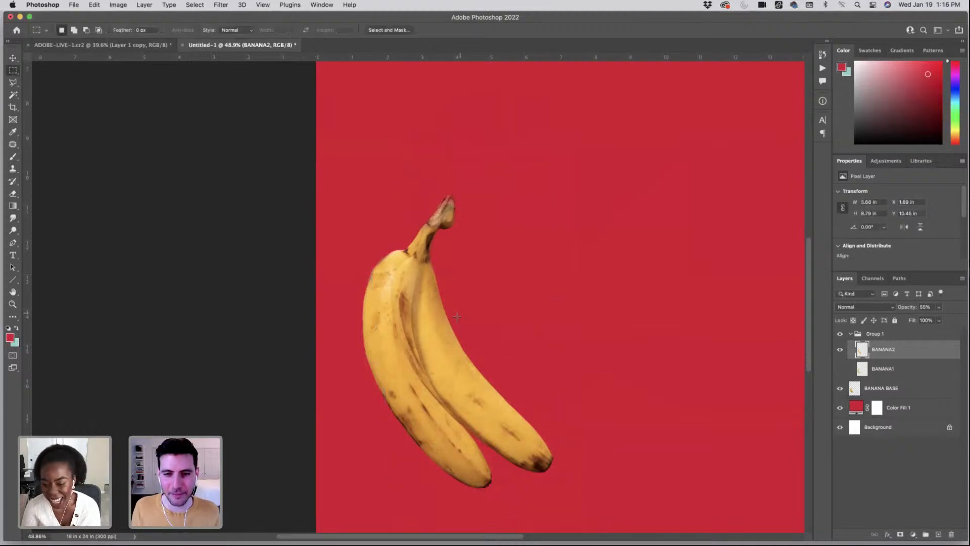
- Start a Warp on BANANA2 and adjust its lower tip and lower outer corner to match the rear base banana
{"action": "left_click", "coordinate": [515, 445]}
{"action": "key", "text": "super+t"}
{"action": "right_click", "coordinate": [511, 382]}
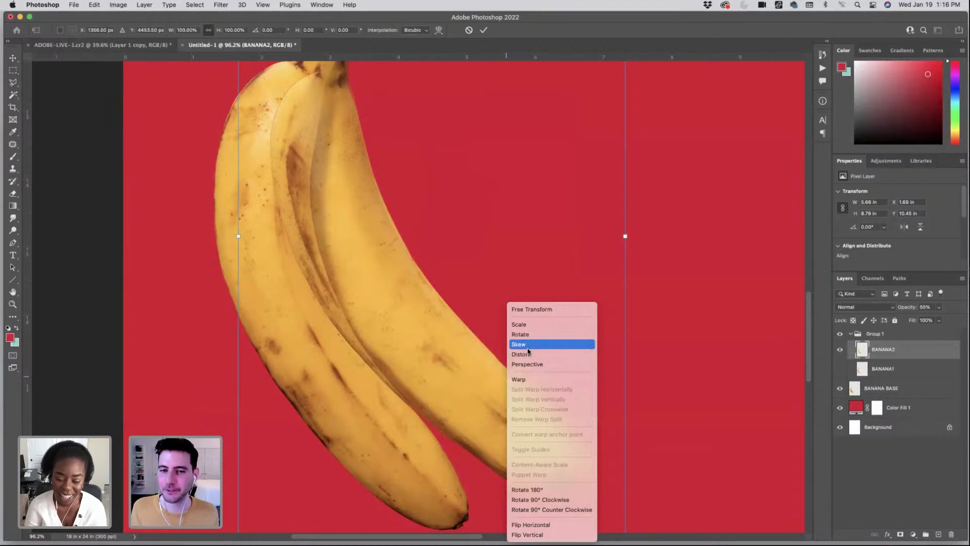
{"action": "left_click", "coordinate": [537, 379]}
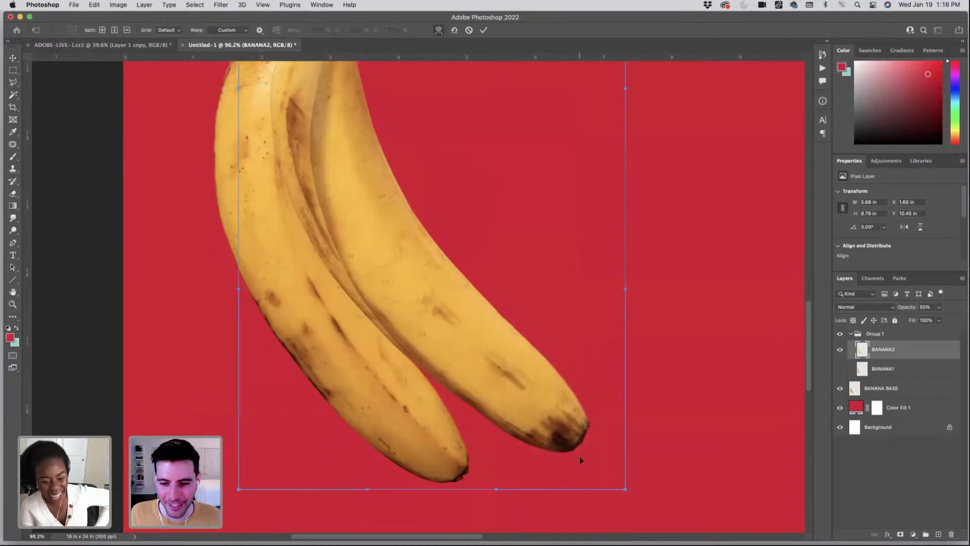
{"action": "left_click_drag", "start_coordinate": [580, 457], "coordinate": [578, 463]}
{"action": "scroll", "coordinate": [233, 382], "scroll_direction": "right", "scroll_amount": 1}
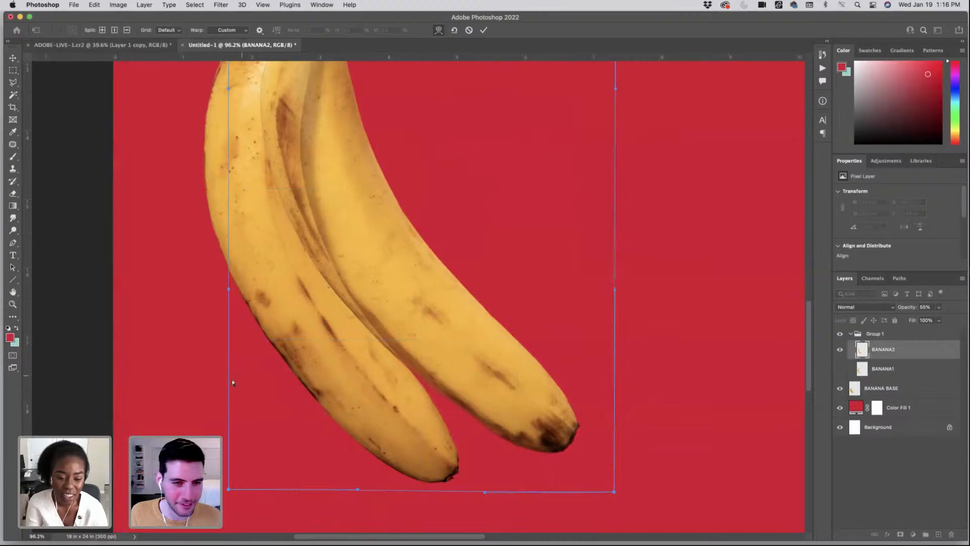
{"action": "scroll", "coordinate": [232, 382], "scroll_direction": "up", "scroll_amount": 2}
{"action": "left_click_drag", "start_coordinate": [253, 386], "coordinate": [256, 379]}
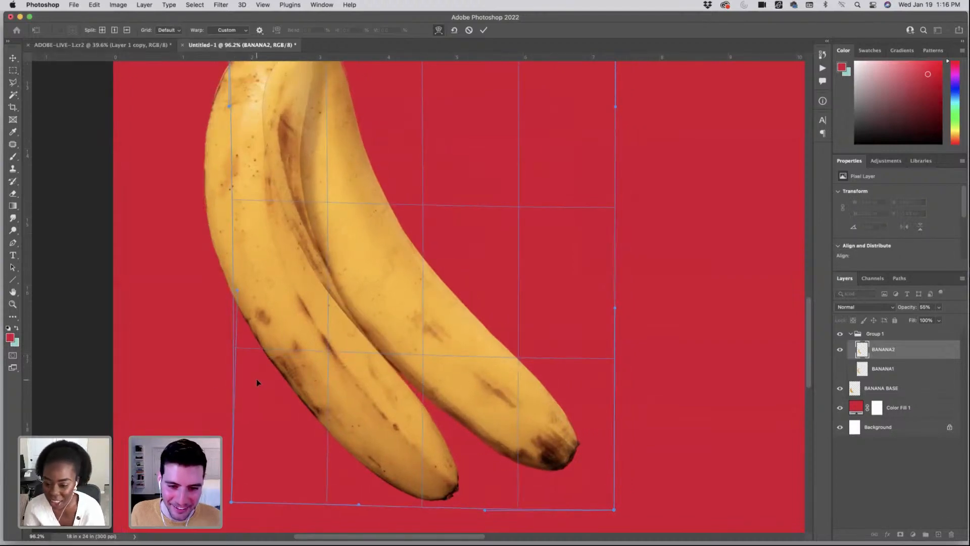
- Warp BANANA2's stem tip and upper shoulder to fit the base banana's outline, and apply the warp
{"action": "scroll", "coordinate": [258, 379], "scroll_direction": "up", "scroll_amount": 5}
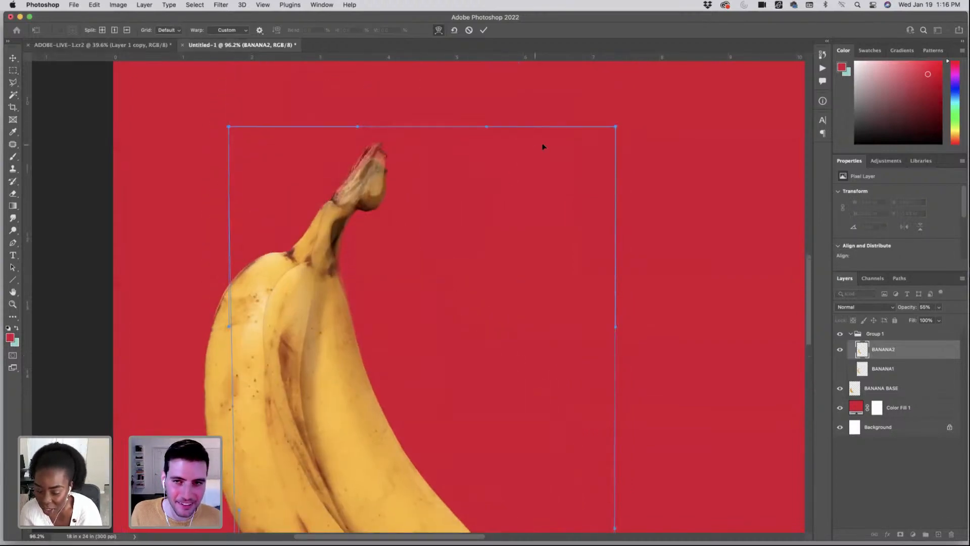
{"action": "mouse_move", "coordinate": [614, 126]}
{"action": "left_mouse_down"}
{"action": "mouse_move", "coordinate": [589, 135]}
{"action": "mouse_move", "coordinate": [608, 123]}
{"action": "left_mouse_up"}
{"action": "left_click_drag", "start_coordinate": [362, 205], "coordinate": [365, 204]}
{"action": "left_click_drag", "start_coordinate": [395, 134], "coordinate": [396, 146]}
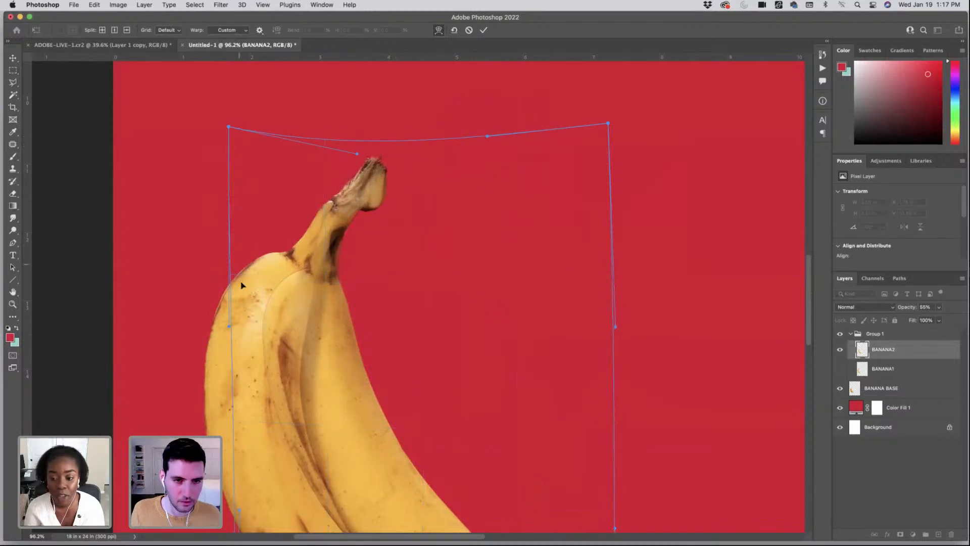
{"action": "left_click_drag", "start_coordinate": [242, 286], "coordinate": [248, 277]}
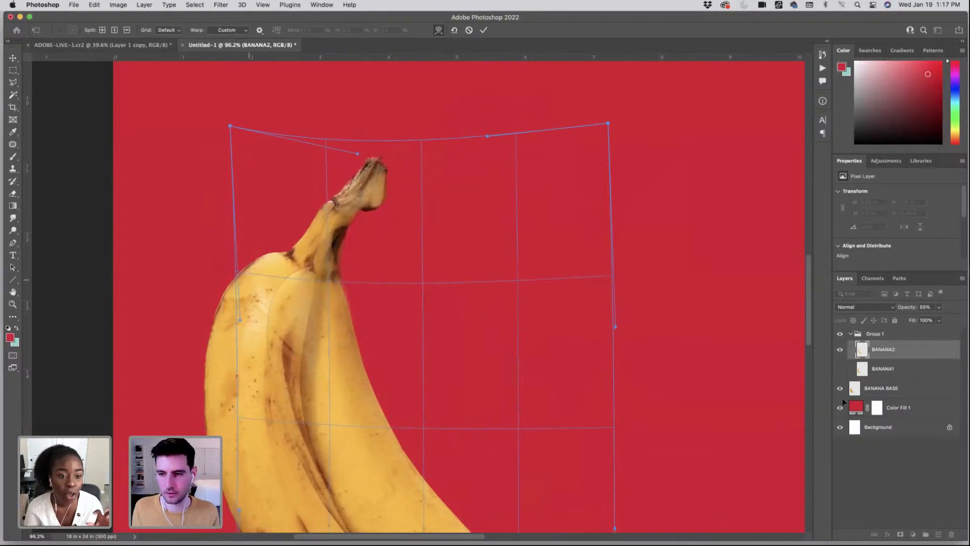
{"action": "key", "text": "Return"}
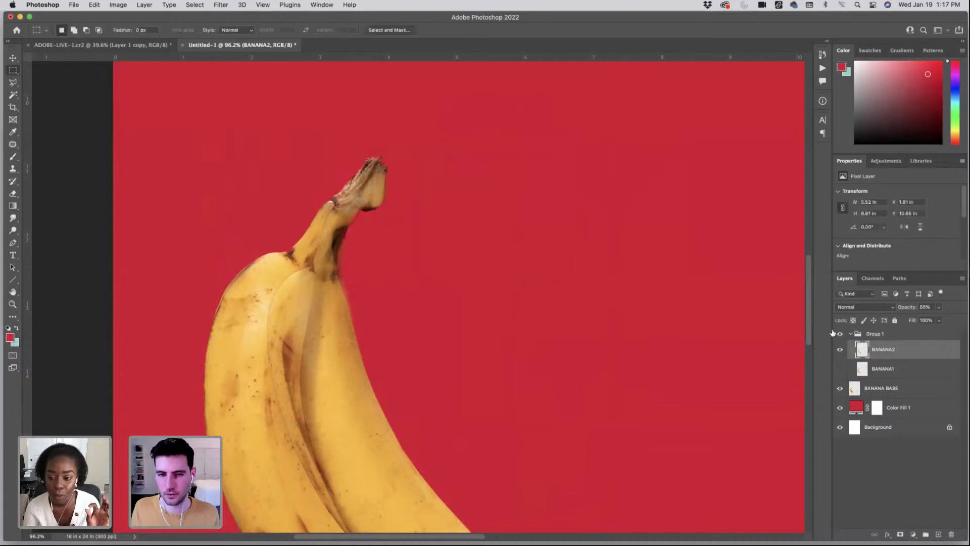
- Switch to the ADOBE-LIVE-1.cr2 document, show Layer 1 instead of Layer 1 copy, and display its layer mask alone
{"action": "left_click", "coordinate": [129, 45]}
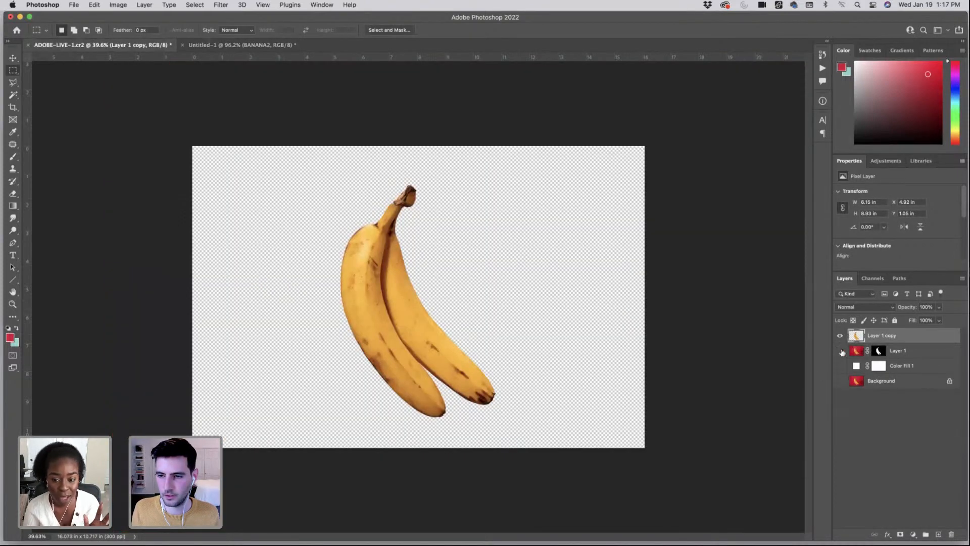
{"action": "left_click", "coordinate": [877, 351]}
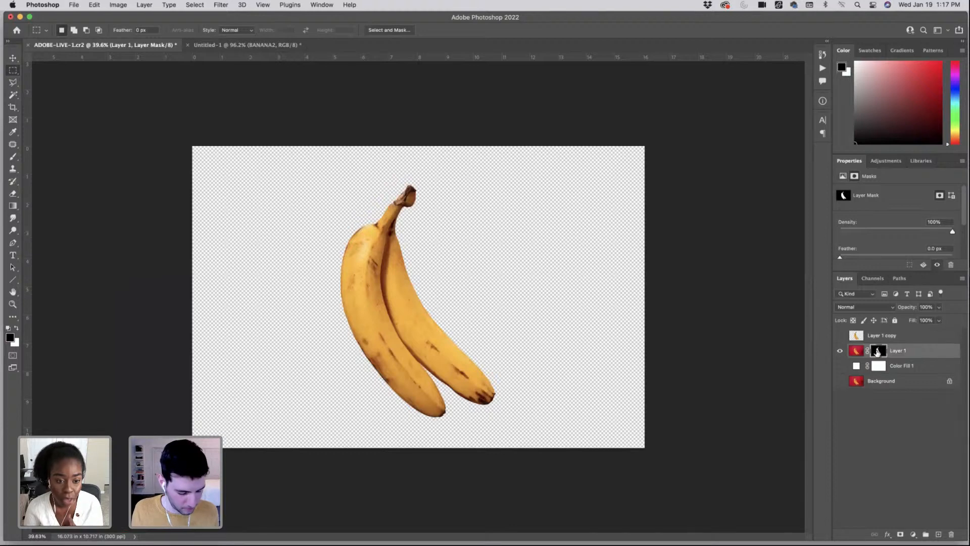
{"action": "left_click", "coordinate": [878, 351], "text": "alt"}
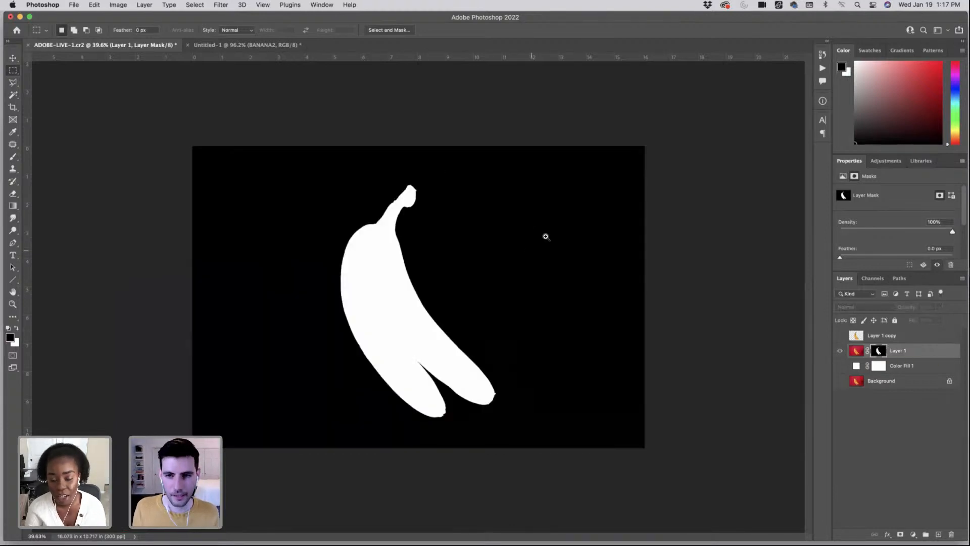
- Examine the edge of Layer 1's mask close up around the rear banana's tip, with the Brush tool active
{"action": "left_click_drag", "start_coordinate": [546, 237], "coordinate": [562, 242]}
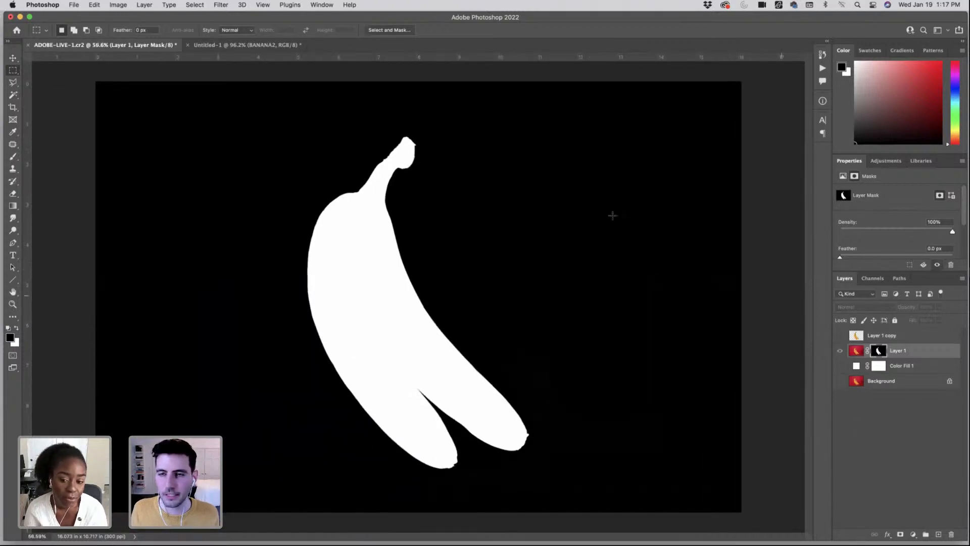
{"action": "left_click_drag", "start_coordinate": [636, 118], "coordinate": [647, 175]}
{"action": "left_click", "coordinate": [856, 351]}
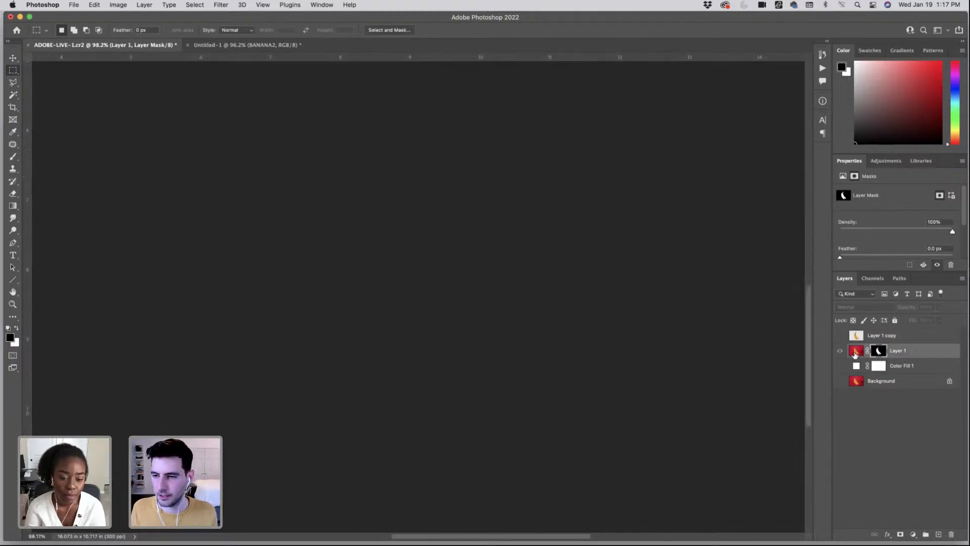
{"action": "left_click_drag", "start_coordinate": [658, 316], "coordinate": [722, 324]}
{"action": "left_click", "coordinate": [878, 352], "text": "alt"}
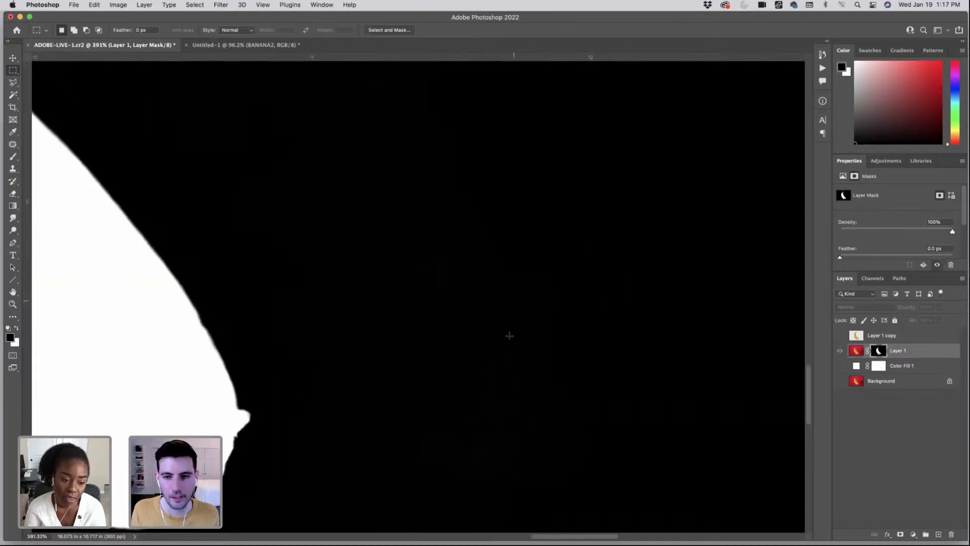
{"action": "mouse_move", "coordinate": [488, 309]}
{"action": "left_mouse_down"}
{"action": "mouse_move", "coordinate": [520, 318]}
{"action": "mouse_move", "coordinate": [499, 318]}
{"action": "mouse_move", "coordinate": [483, 301]}
{"action": "left_mouse_up"}
{"action": "key", "text": "b"}
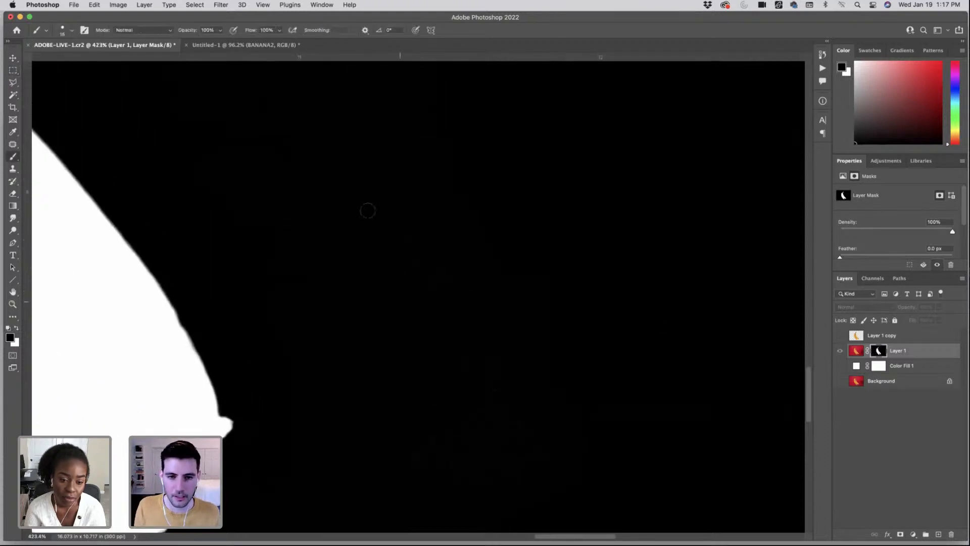
{"action": "left_click_drag", "start_coordinate": [480, 311], "coordinate": [461, 310]}
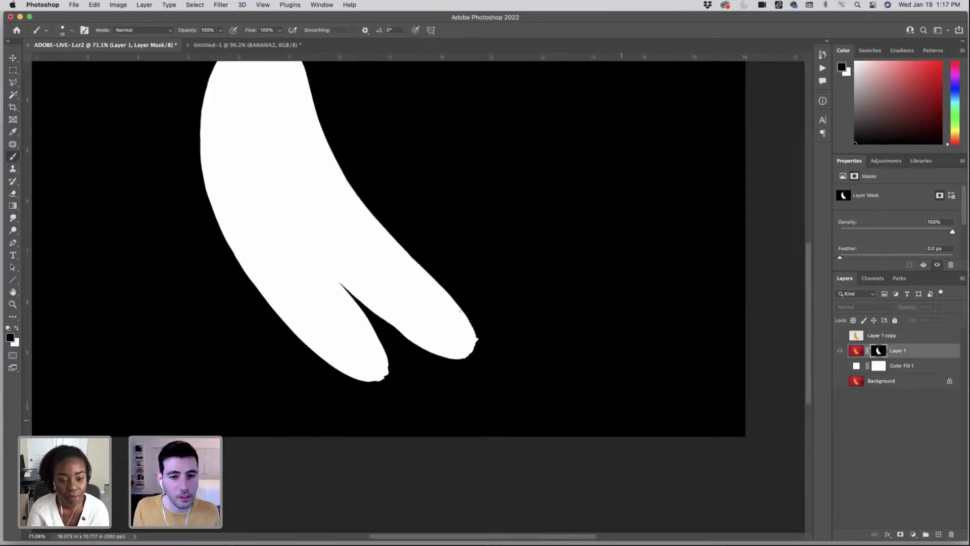
- Draw a loose polygonal lasso selection around the whole white banana shape on Layer 1's mask
{"action": "left_click", "coordinate": [13, 82]}
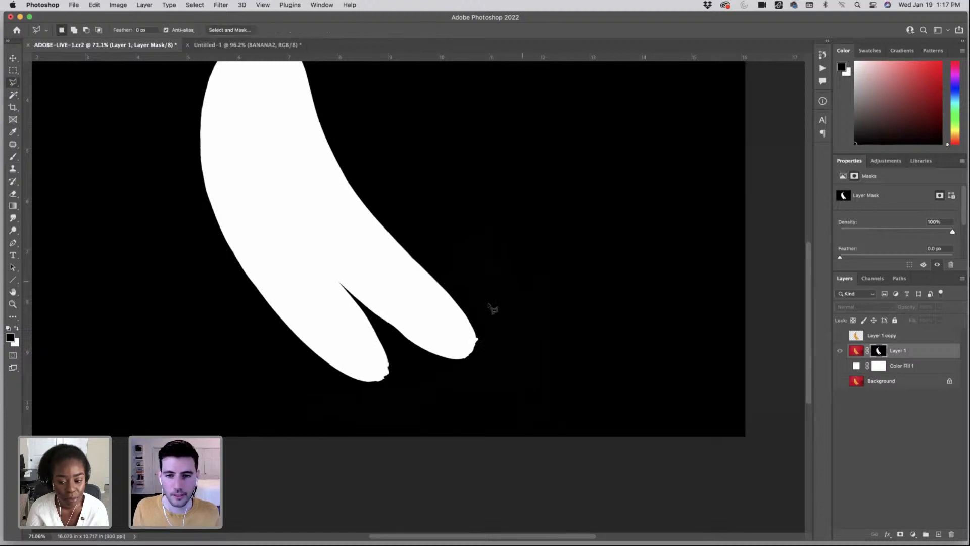
{"action": "left_click", "coordinate": [494, 357]}
{"action": "left_click", "coordinate": [453, 385]}
{"action": "left_click", "coordinate": [358, 405]}
{"action": "left_click", "coordinate": [319, 391]}
{"action": "scroll", "coordinate": [104, 104], "scroll_direction": "up", "scroll_amount": 5}
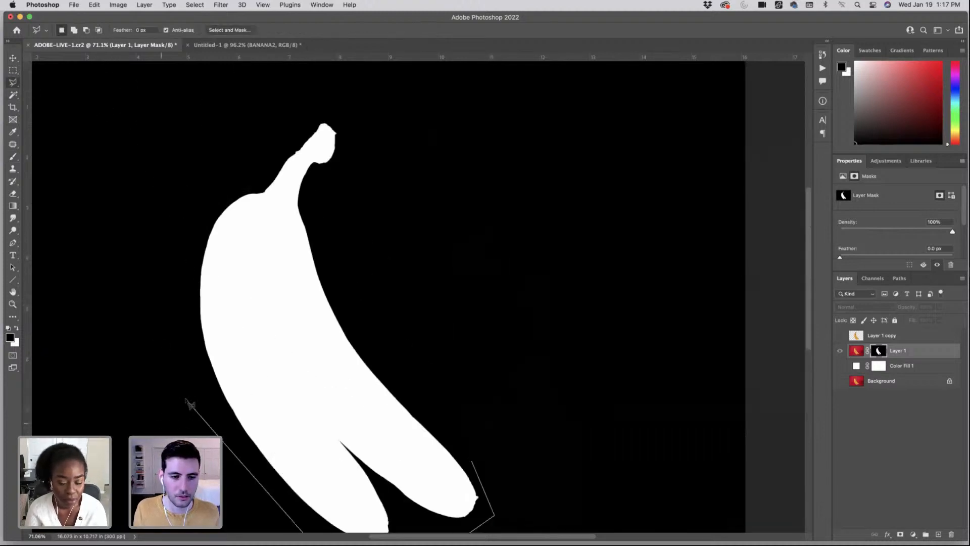
{"action": "left_click", "coordinate": [186, 399]}
{"action": "left_click", "coordinate": [145, 181]}
{"action": "left_click", "coordinate": [243, 72]}
{"action": "left_click", "coordinate": [380, 77]}
{"action": "left_click", "coordinate": [419, 208]}
{"action": "left_click", "coordinate": [453, 400]}
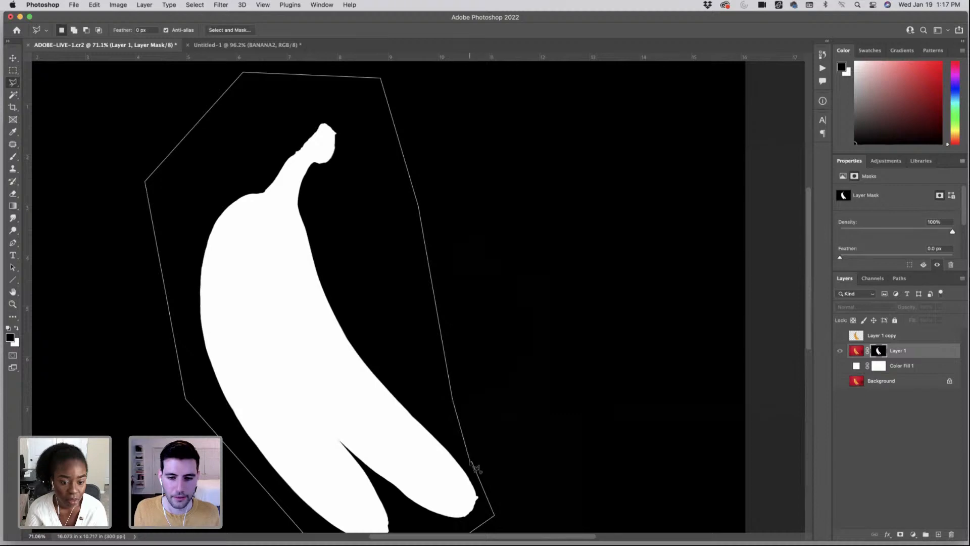
{"action": "left_click", "coordinate": [470, 461]}
- Invert the selection, fill the mask area outside the polygon with black, and deselect
{"action": "right_click", "coordinate": [348, 302]}
{"action": "left_click", "coordinate": [361, 320]}
{"action": "key", "text": "Delete"}
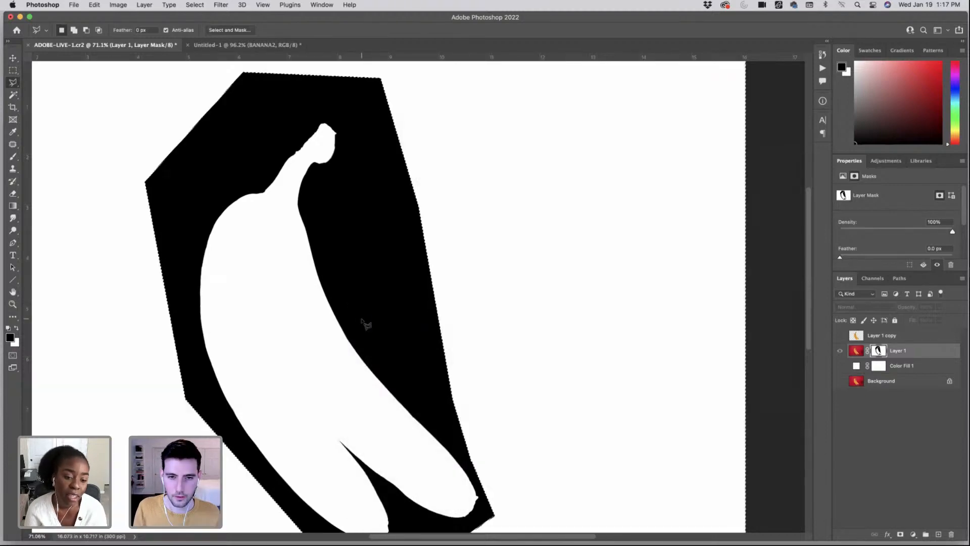
{"action": "key", "text": "super+z"}
{"action": "key", "text": "super+shift+z"}
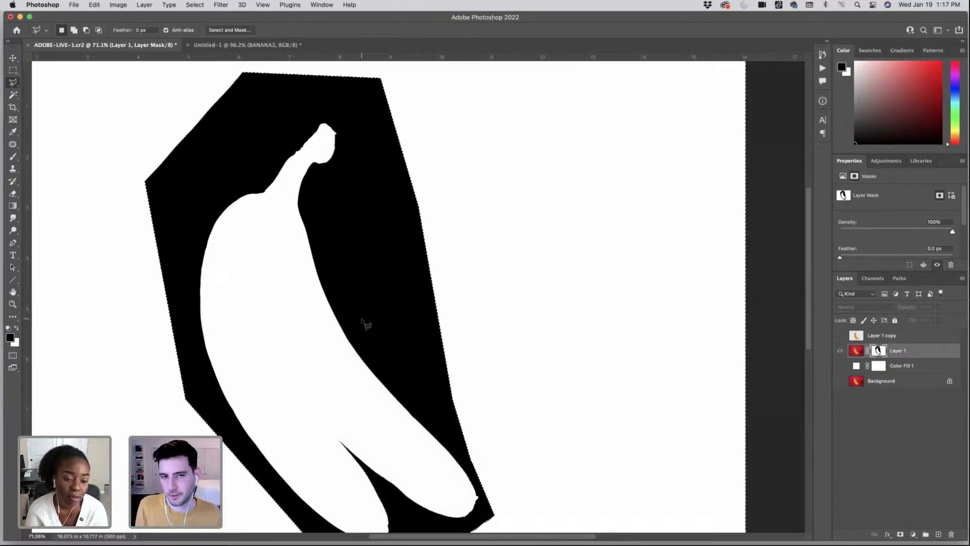
{"action": "scroll", "coordinate": [374, 320], "scroll_direction": "down", "scroll_amount": 3}
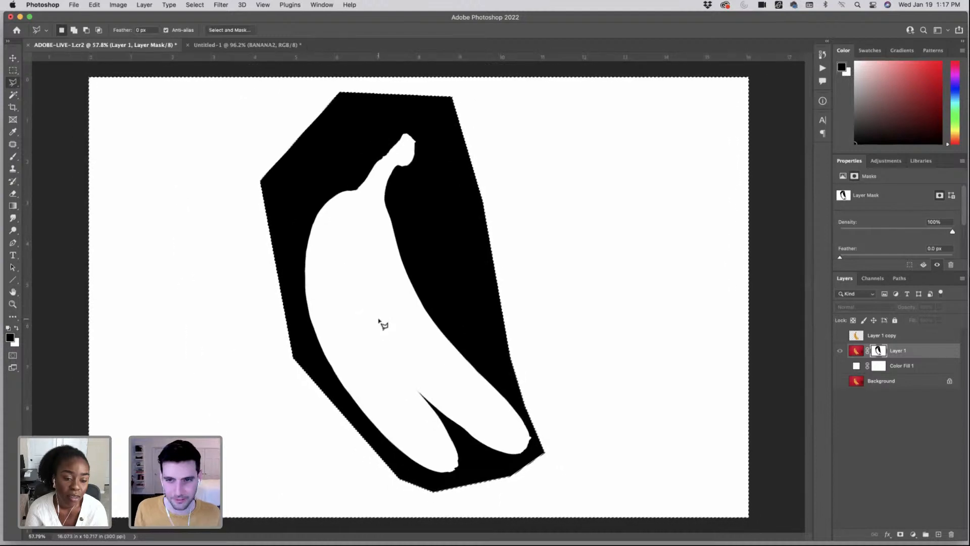
{"action": "key", "text": "alt+BackSpace"}
{"action": "key", "text": "super+d"}
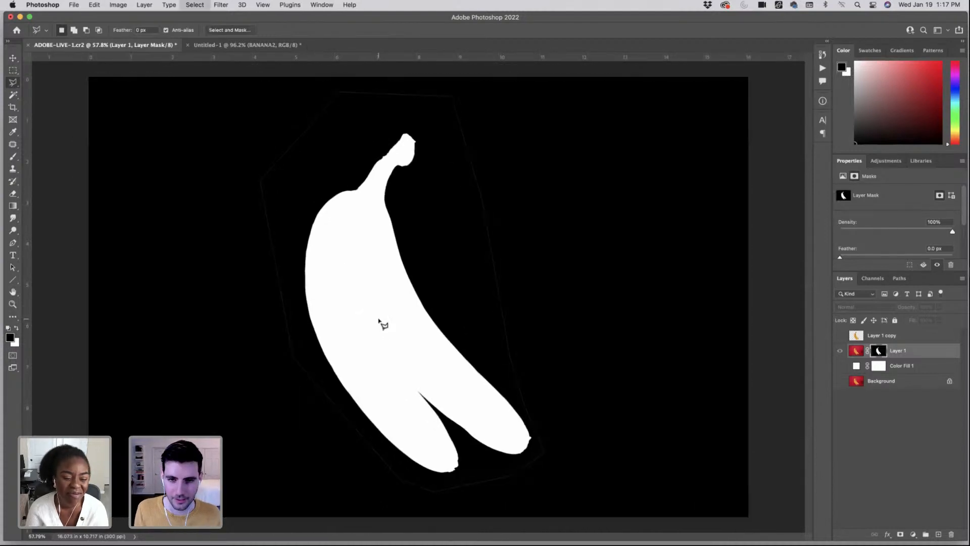
- Paint black over the faint polygon outline around the bananas on the mask, enlarging the brush for wider coverage
{"action": "scroll", "coordinate": [521, 166], "scroll_direction": "up", "scroll_amount": 5}
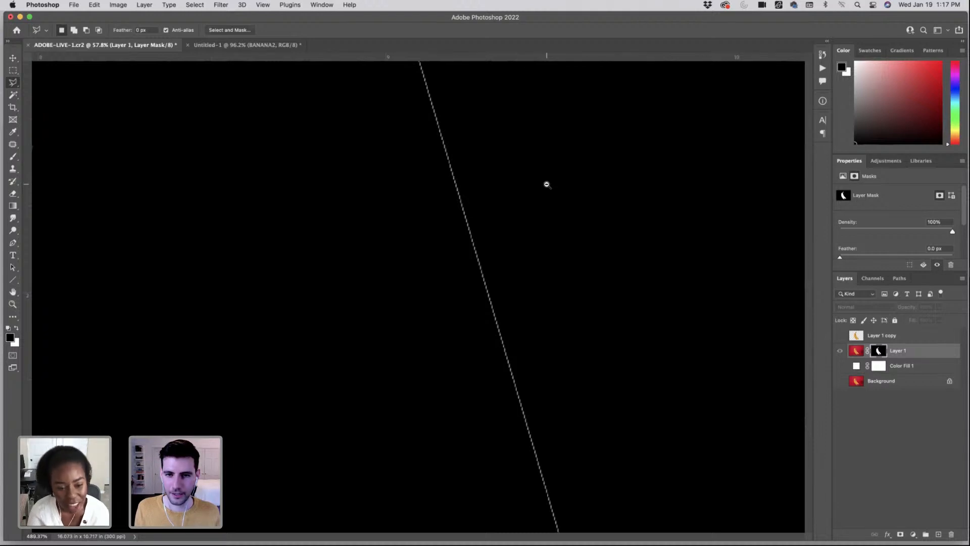
{"action": "scroll", "coordinate": [546, 185], "scroll_direction": "down", "scroll_amount": 1}
{"action": "key", "text": "b"}
{"action": "left_click_drag", "start_coordinate": [448, 148], "coordinate": [531, 414]}
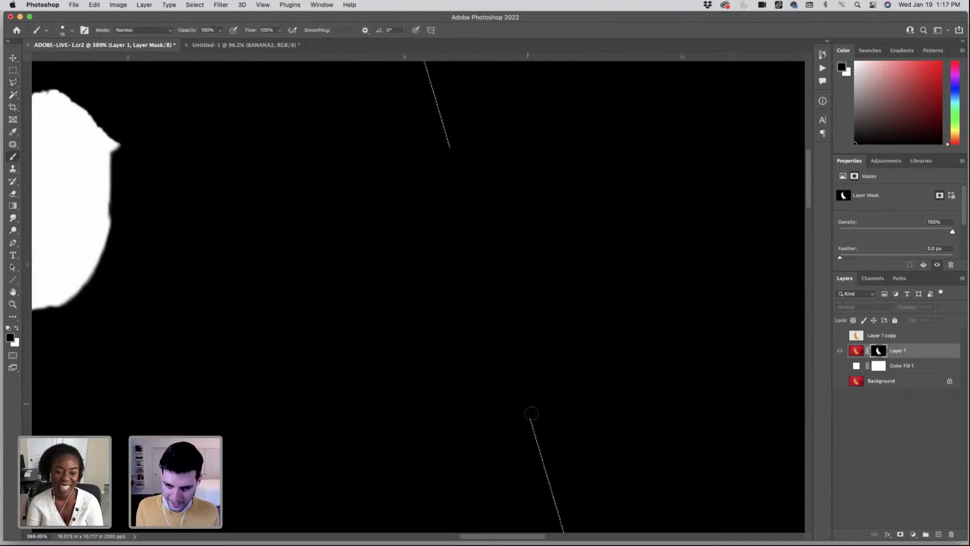
{"action": "scroll", "coordinate": [506, 253], "scroll_direction": "down", "scroll_amount": 5}
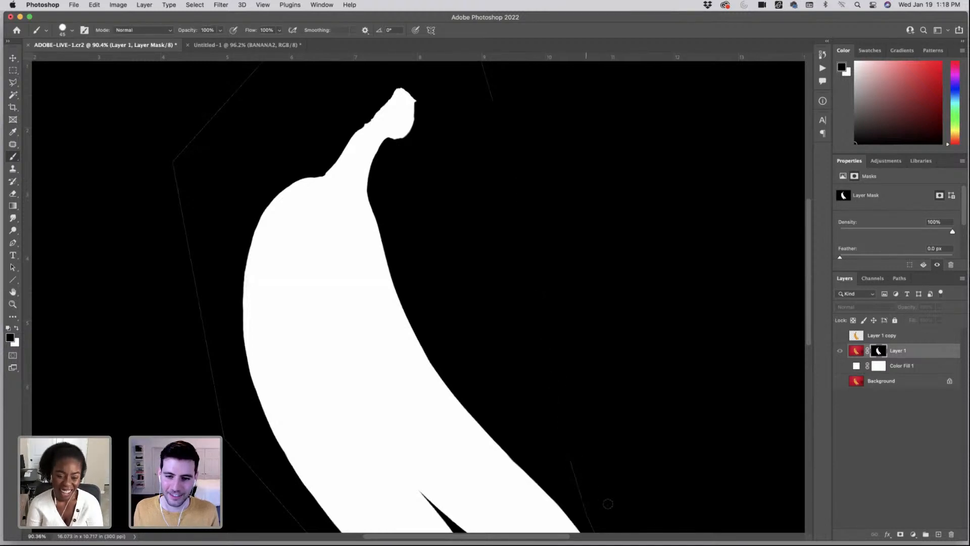
{"action": "scroll", "coordinate": [581, 450], "scroll_direction": "down", "scroll_amount": 4}
{"action": "key", "text": "bracketright"}
{"action": "key", "text": "bracketright"}
{"action": "key", "text": "bracketright"}
{"action": "key", "text": "bracketright"}
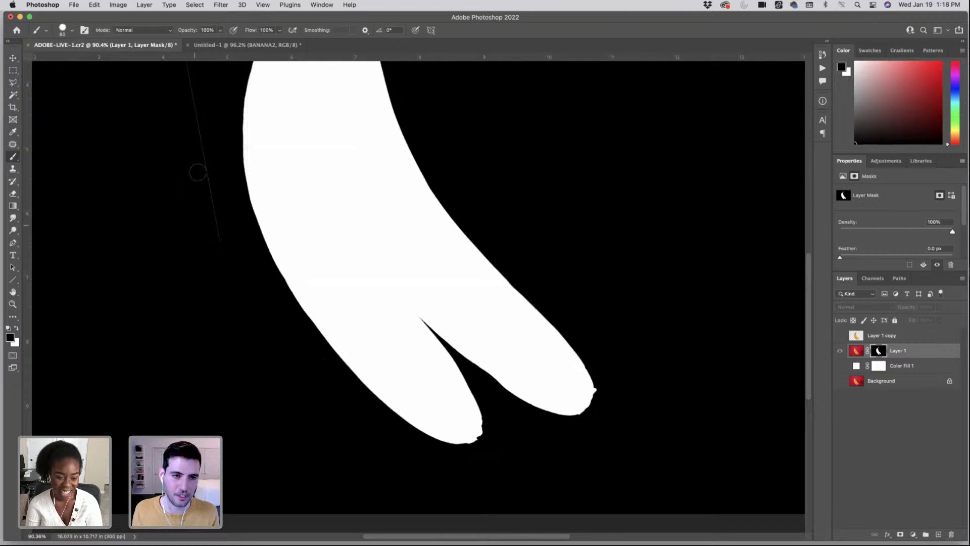
{"action": "scroll", "coordinate": [199, 173], "scroll_direction": "up", "scroll_amount": 8}
- Switch to the Untitled-1 document and set the BANANA2 layer's opacity to 100%
{"action": "left_click", "coordinate": [231, 45]}
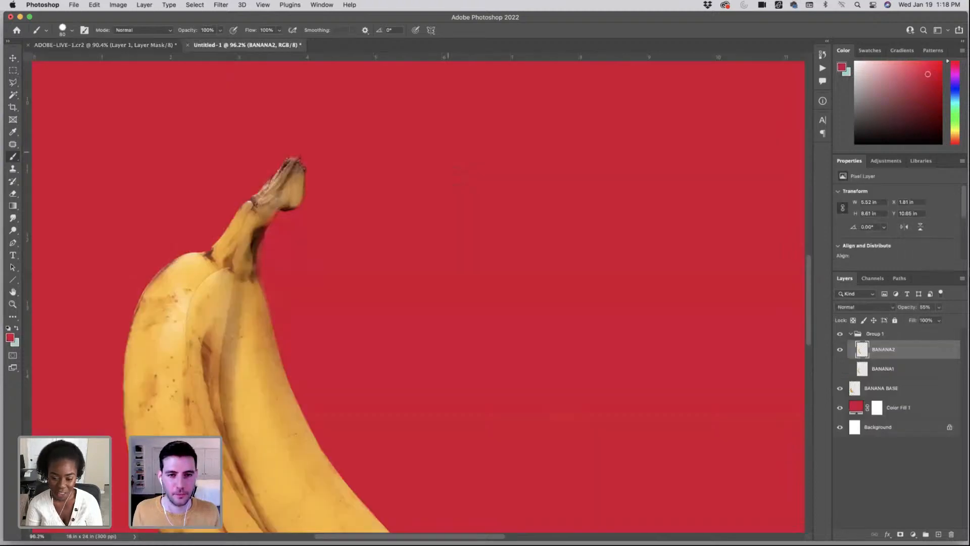
{"action": "scroll", "coordinate": [461, 242], "scroll_direction": "down", "scroll_amount": 10}
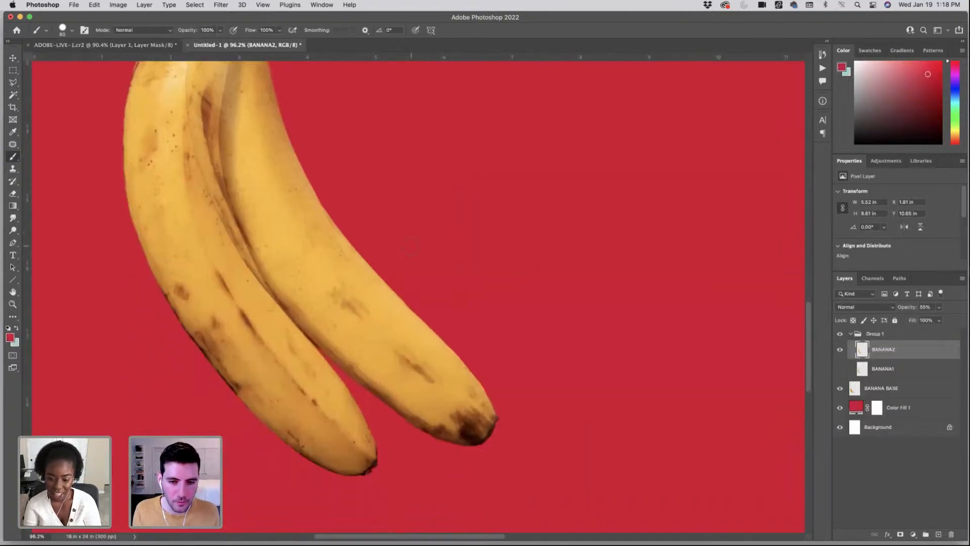
{"action": "scroll", "coordinate": [423, 249], "scroll_direction": "left", "scroll_amount": 2}
{"action": "scroll", "coordinate": [570, 251], "scroll_direction": "down", "scroll_amount": 3}
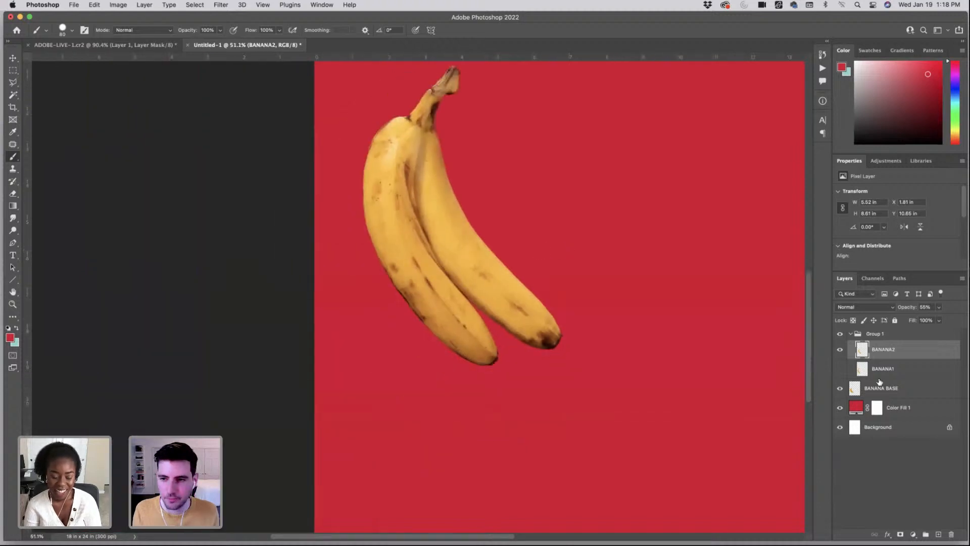
{"action": "left_click", "coordinate": [938, 307]}
{"action": "left_click_drag", "start_coordinate": [937, 319], "coordinate": [963, 320]}
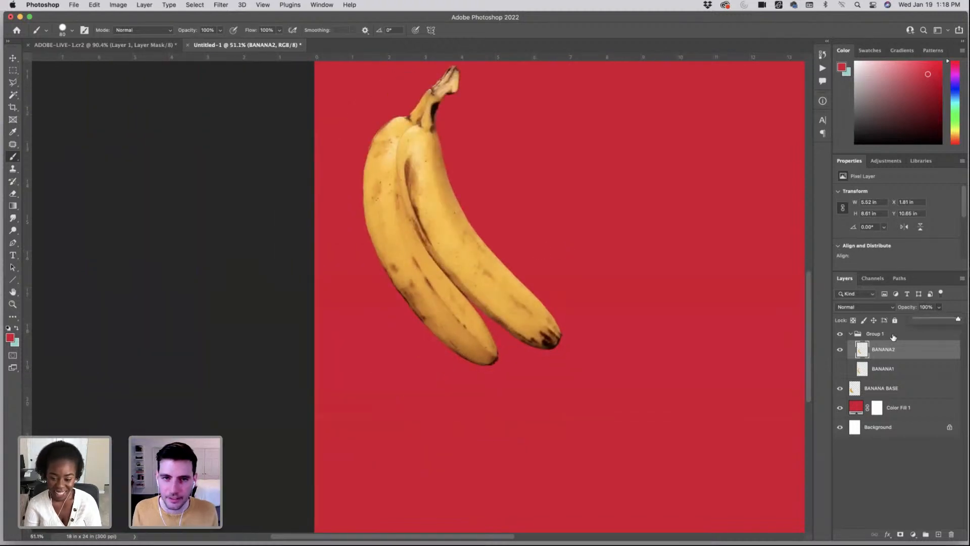
- Compare the base banana pair with and without the BANANA2 layer shown, both zoomed out and closer in
{"action": "left_click", "coordinate": [841, 350]}
{"action": "left_click", "coordinate": [841, 350]}
{"action": "left_click", "coordinate": [841, 350]}
{"action": "left_click", "coordinate": [840, 350]}
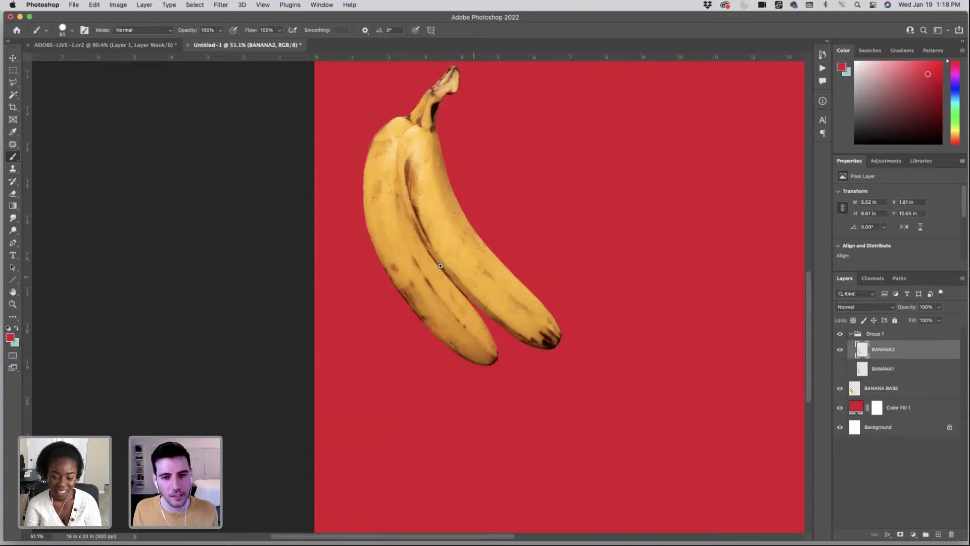
{"action": "scroll", "coordinate": [440, 266], "scroll_direction": "down", "scroll_amount": 2}
{"action": "left_click", "coordinate": [840, 351]}
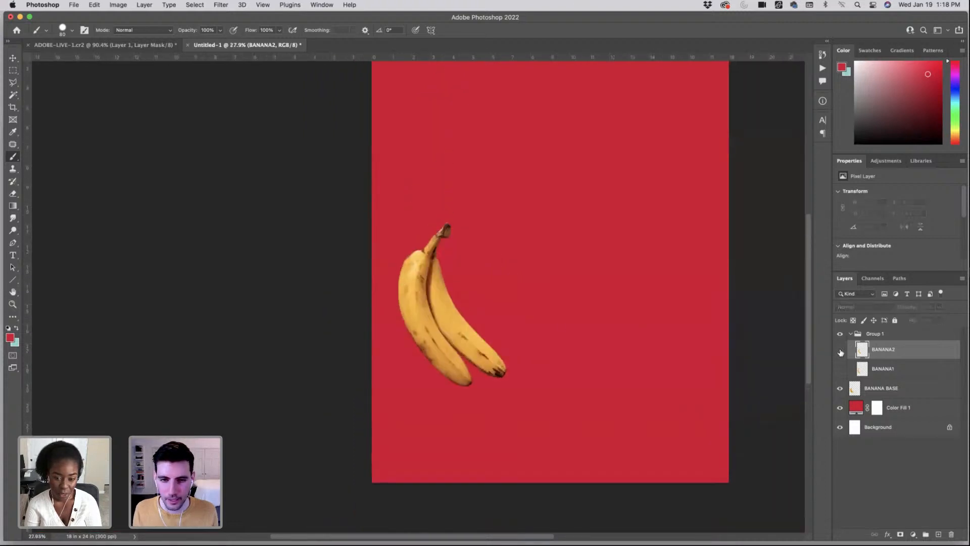
{"action": "left_click", "coordinate": [840, 350]}
{"action": "left_click", "coordinate": [840, 351]}
{"action": "left_click", "coordinate": [840, 351]}
{"action": "left_click", "coordinate": [839, 351]}
{"action": "left_click", "coordinate": [840, 351]}
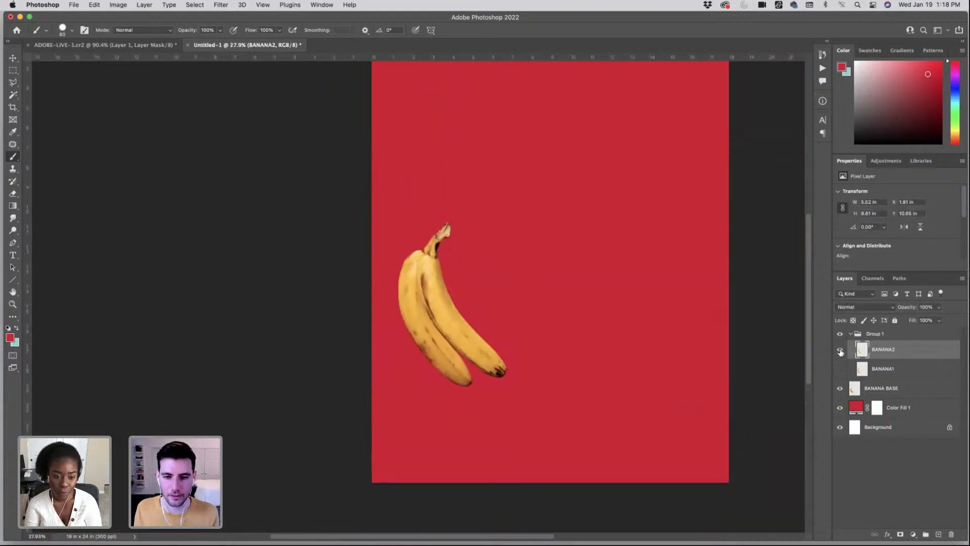
{"action": "left_click", "coordinate": [840, 351]}
{"action": "left_click", "coordinate": [840, 351]}
{"action": "left_click", "coordinate": [841, 351]}
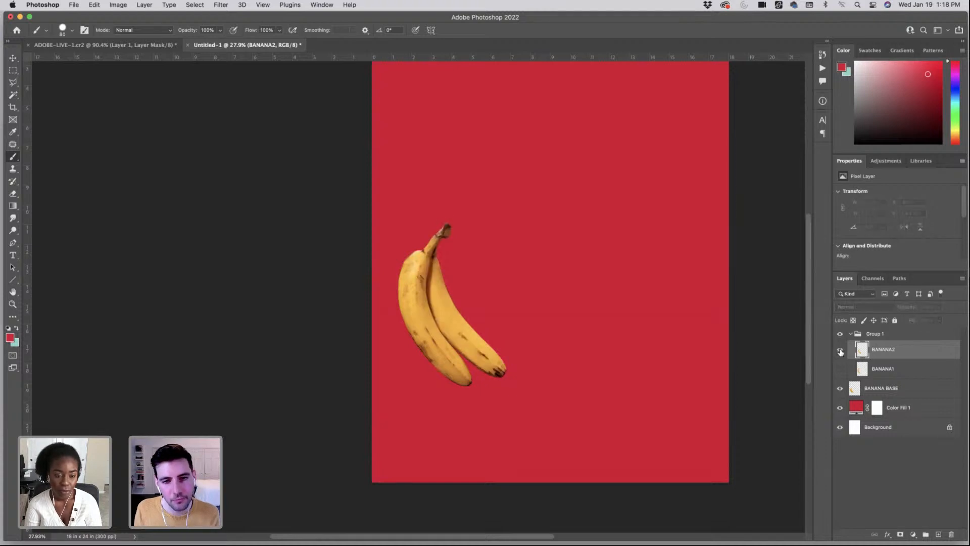
{"action": "left_click", "coordinate": [841, 351]}
{"action": "left_click", "coordinate": [434, 291]}
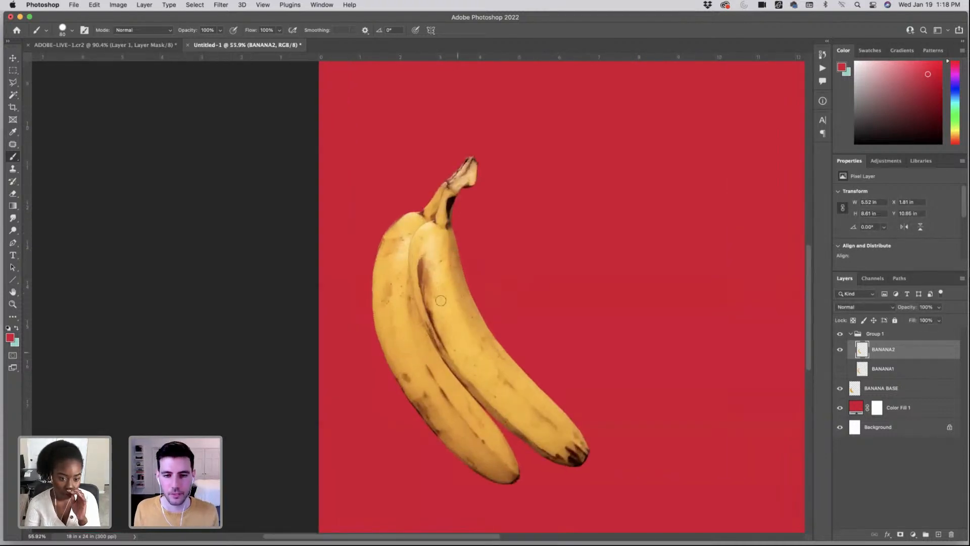
{"action": "left_click", "coordinate": [840, 349]}
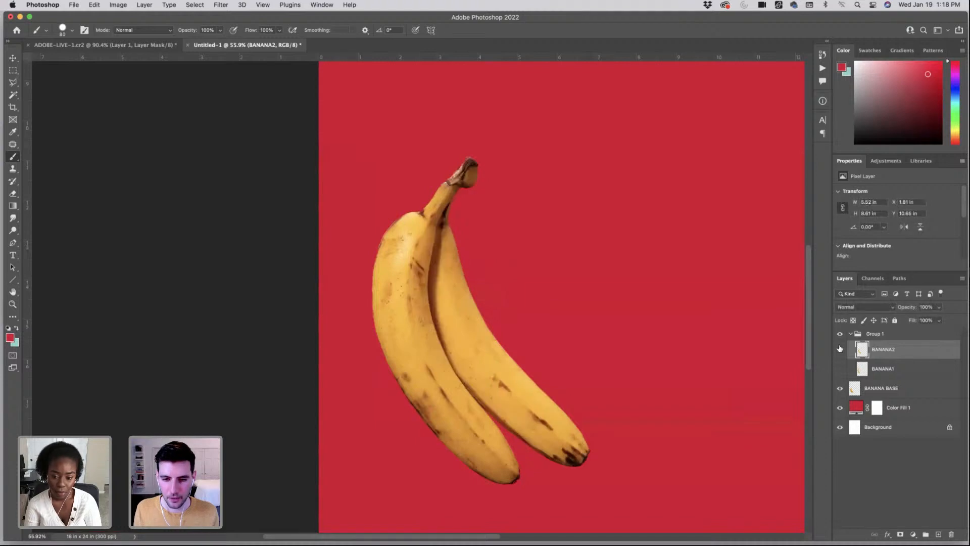
{"action": "left_click", "coordinate": [840, 350]}
- Show BANANA1 as well, collapse Group 1, and compare the bananas with the whole group hidden and shown
{"action": "left_click", "coordinate": [839, 389]}
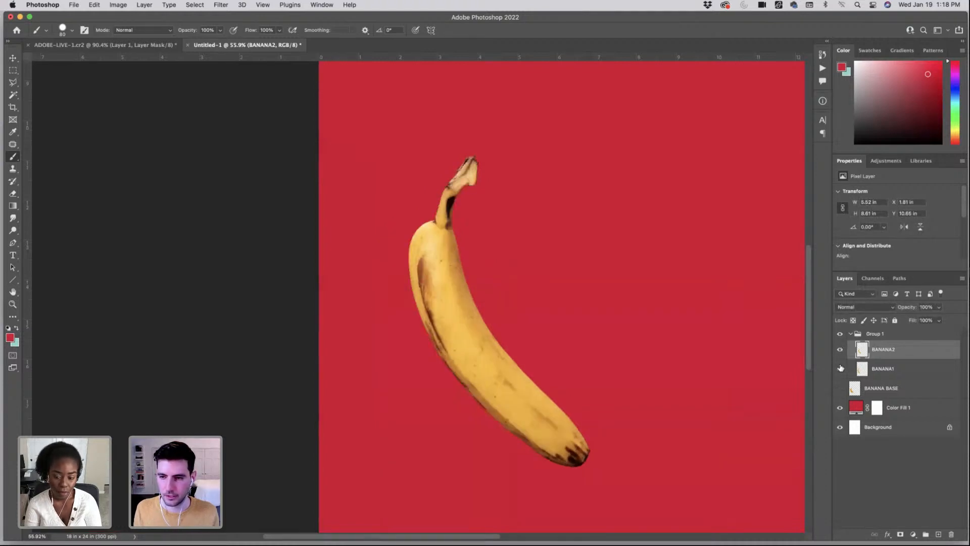
{"action": "left_click", "coordinate": [840, 369]}
{"action": "left_click", "coordinate": [840, 388]}
{"action": "left_click", "coordinate": [851, 334]}
{"action": "left_click", "coordinate": [839, 335]}
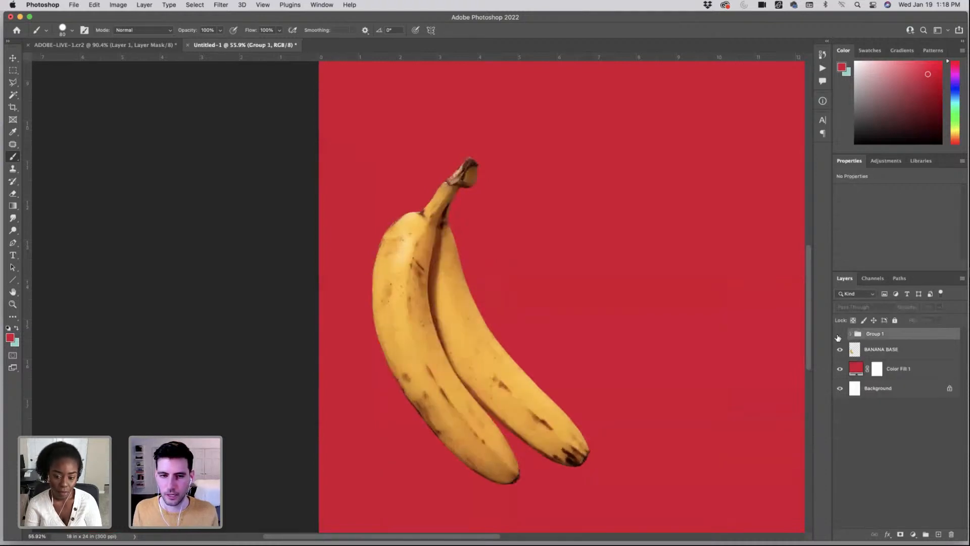
{"action": "left_click", "coordinate": [839, 335]}
{"action": "left_click", "coordinate": [838, 336]}
{"action": "left_click", "coordinate": [839, 336]}
{"action": "left_click", "coordinate": [838, 335]}
{"action": "left_click", "coordinate": [839, 336]}
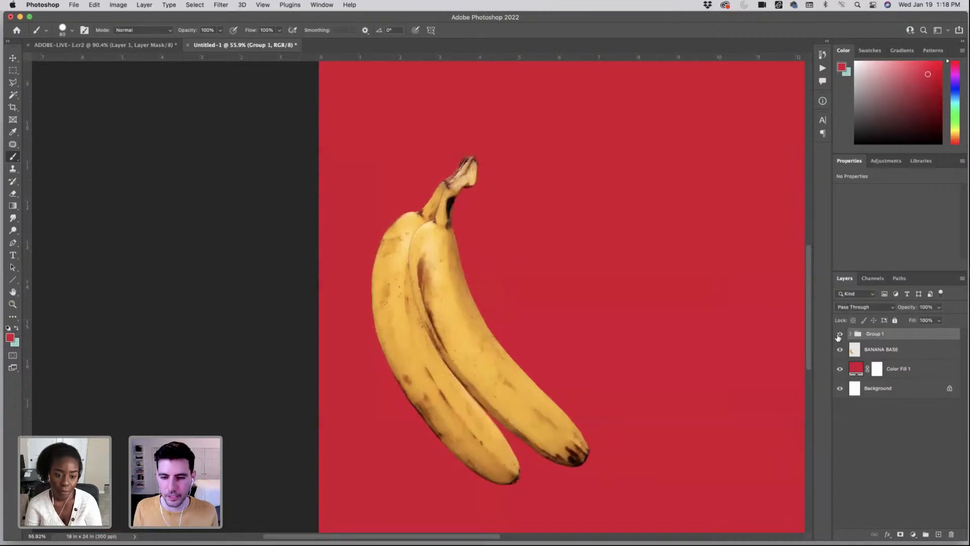
- Hide BANANA BASE and BANANA1, leaving BANANA2 selected in the expanded Group 1
{"action": "left_click", "coordinate": [840, 349]}
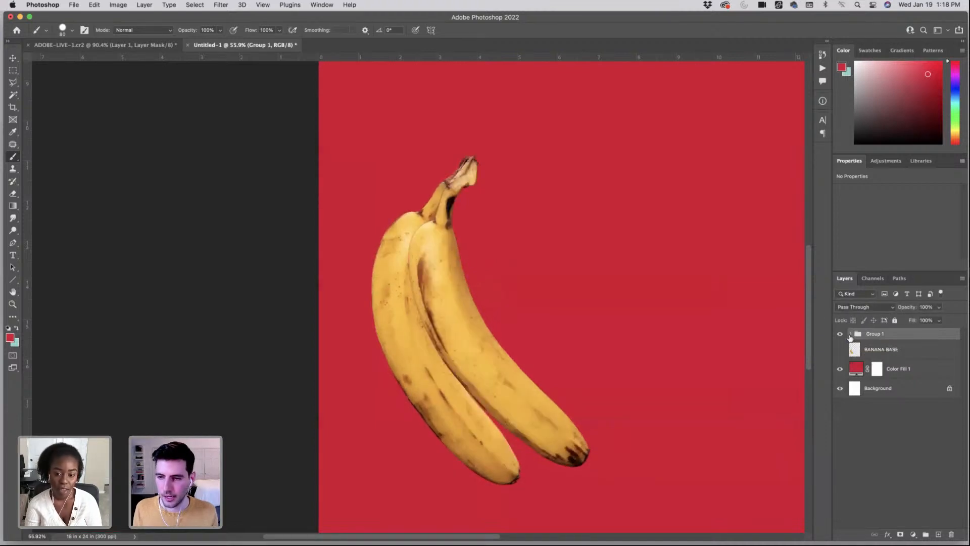
{"action": "left_click", "coordinate": [851, 334]}
{"action": "left_click", "coordinate": [876, 352]}
{"action": "left_click", "coordinate": [840, 368]}
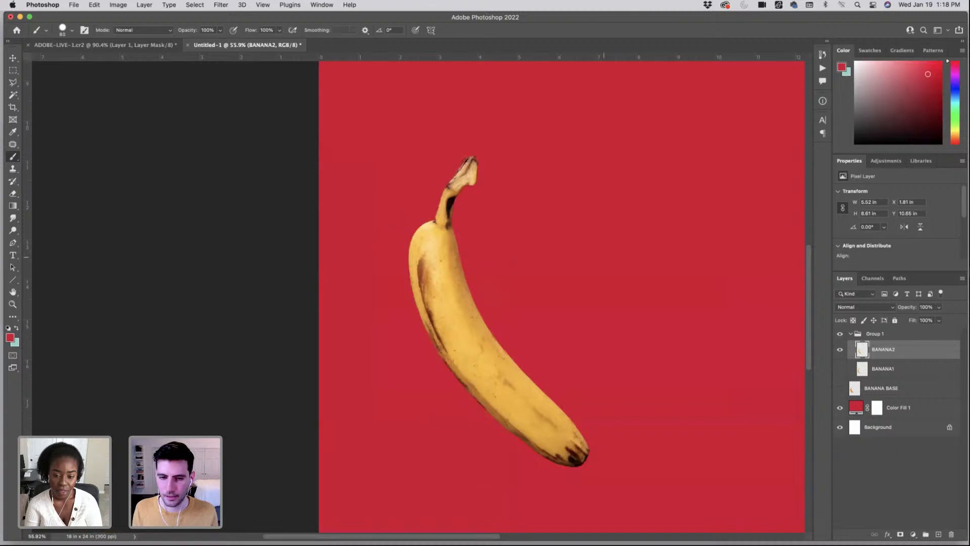
- Open the Liquify filter on the BANANA2 layer
{"action": "left_click", "coordinate": [220, 5]}
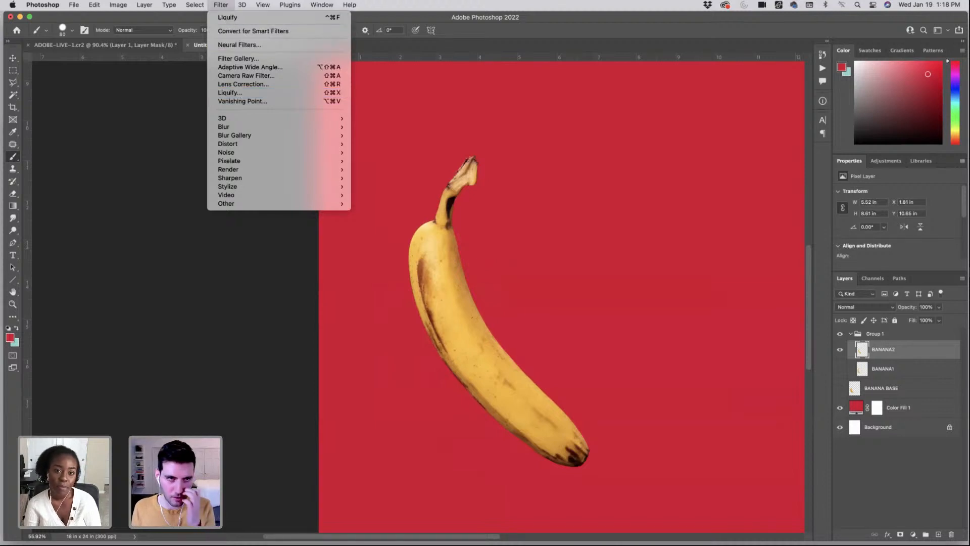
{"action": "left_click", "coordinate": [246, 18]}
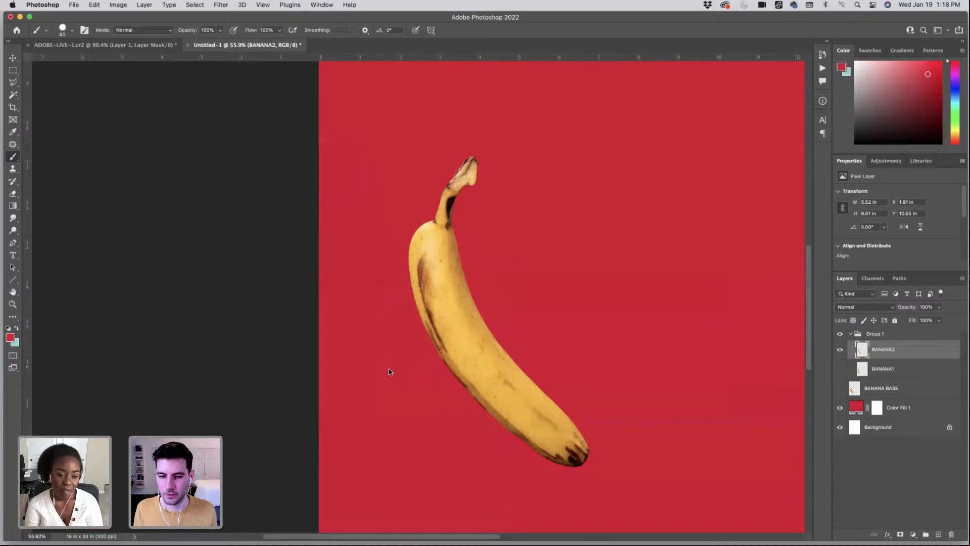
{"action": "scroll", "coordinate": [389, 369], "scroll_direction": "down", "scroll_amount": 3}
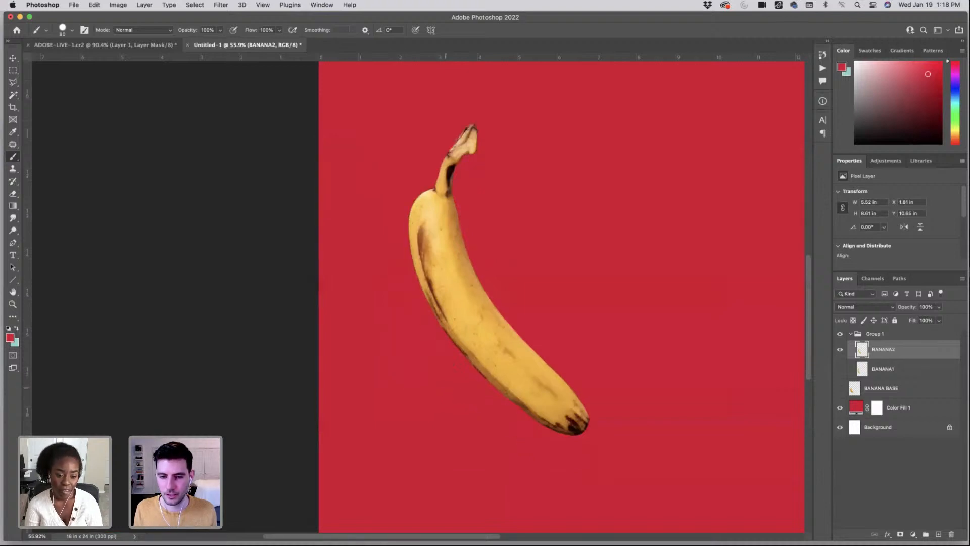
{"action": "left_click", "coordinate": [221, 7]}
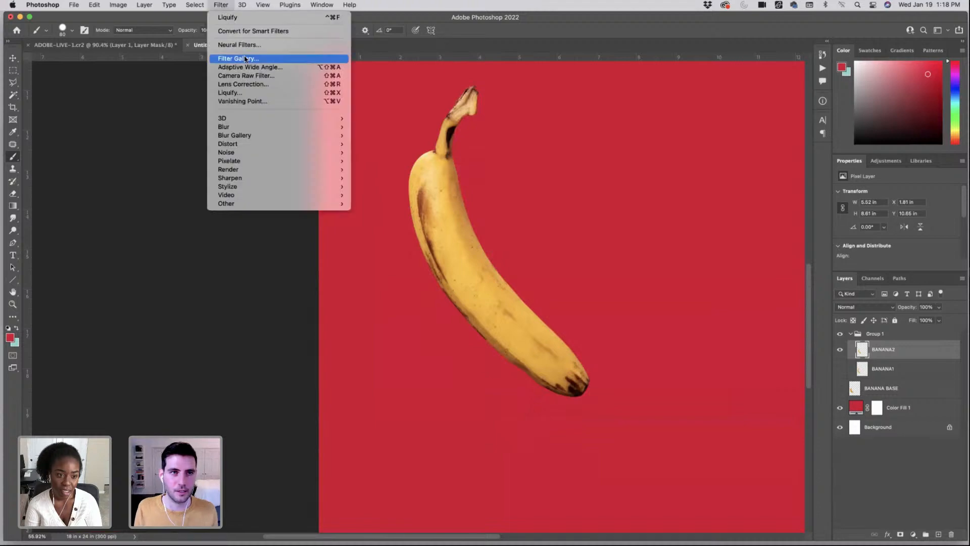
{"action": "left_click", "coordinate": [252, 95]}
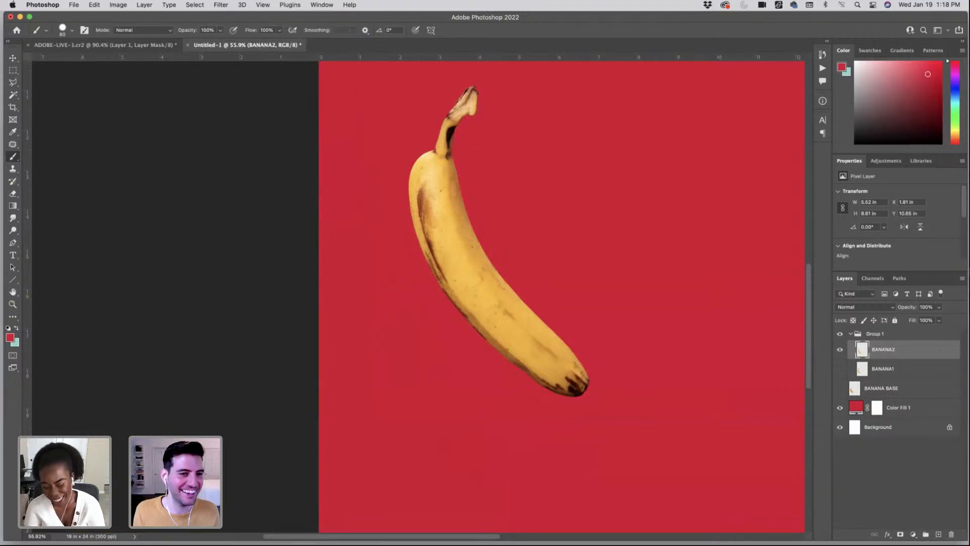
- Reduce the Liquify Forward Warp brush size to 200 for work near the banana's lower tip
{"action": "key", "text": "super+plus"}
{"action": "key", "text": "super+plus"}
{"action": "key", "text": "super+plus"}
{"action": "key", "text": "super+plus"}
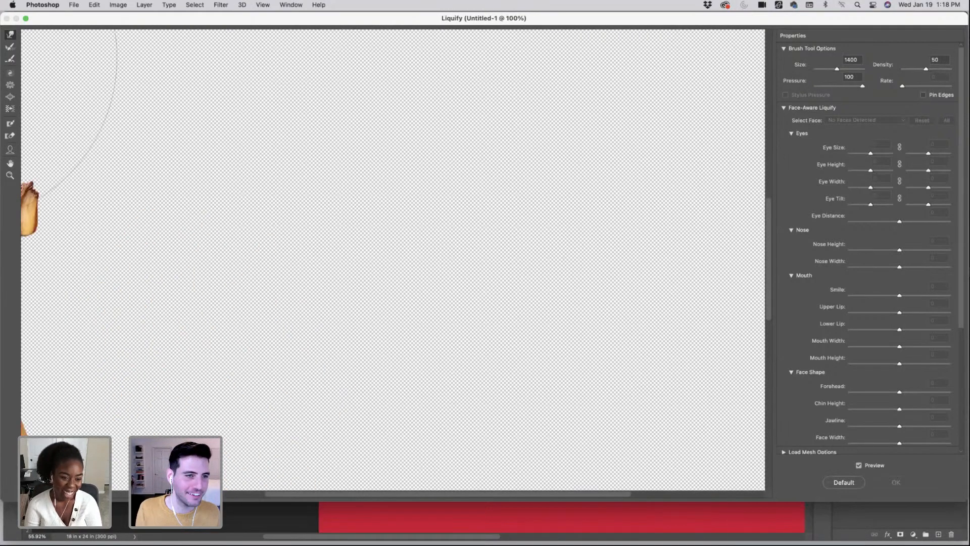
{"action": "scroll", "coordinate": [294, 232], "scroll_direction": "down", "scroll_amount": 10}
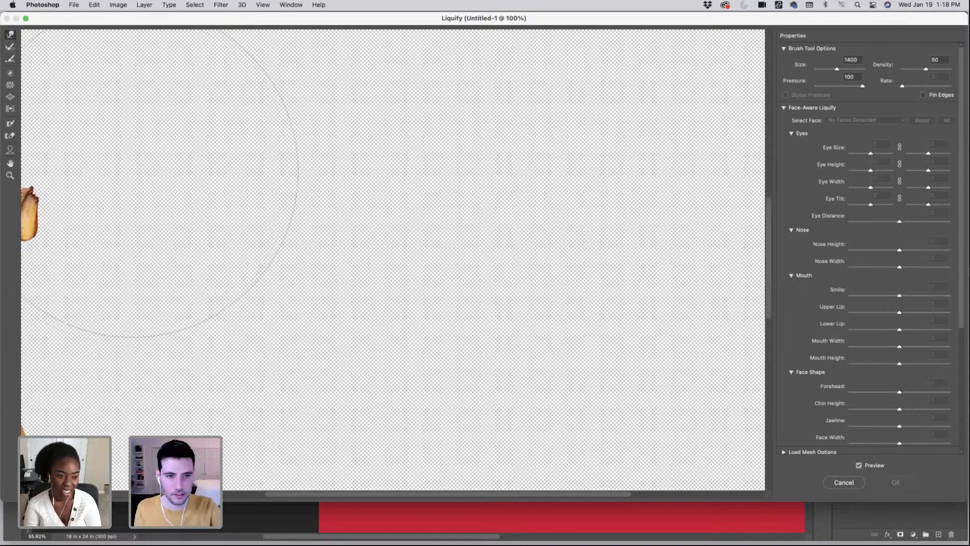
{"action": "scroll", "coordinate": [130, 185], "scroll_direction": "down", "scroll_amount": 5}
{"action": "scroll", "coordinate": [131, 185], "scroll_direction": "left", "scroll_amount": 3}
{"action": "scroll", "coordinate": [180, 188], "scroll_direction": "left", "scroll_amount": 1}
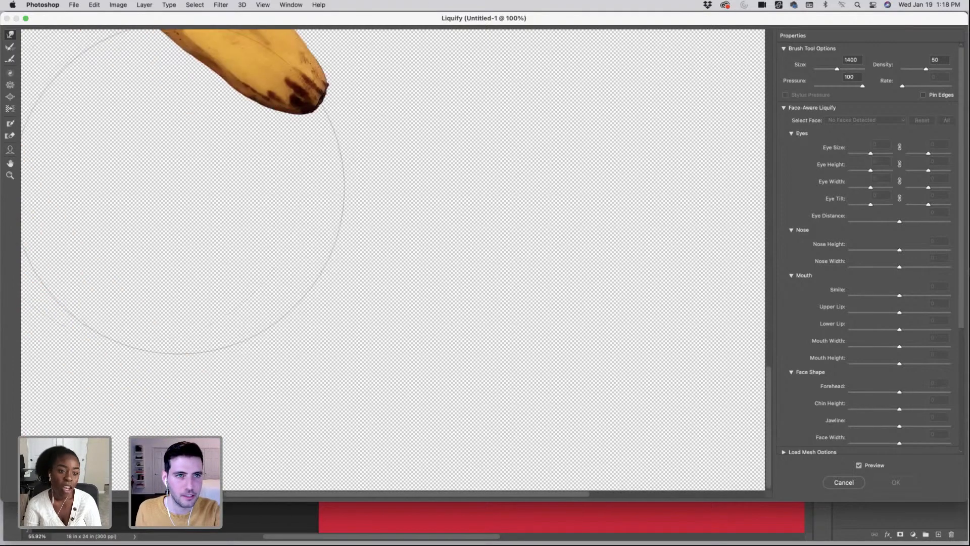
{"action": "key", "text": "bracketleft"}
{"action": "key", "text": "bracketleft"}
{"action": "key", "text": "bracketleft"}
{"action": "key", "text": "bracketleft"}
{"action": "key", "text": "bracketleft"}
{"action": "key", "text": "bracketleft"}
{"action": "key", "text": "bracketleft"}
{"action": "key", "text": "bracketleft"}
{"action": "key", "text": "bracketleft"}
{"action": "key", "text": "bracketleft"}
{"action": "key", "text": "bracketleft"}
{"action": "key", "text": "bracketleft"}
{"action": "key", "text": "bracketleft"}
{"action": "key", "text": "bracketleft"}
{"action": "key", "text": "bracketleft"}
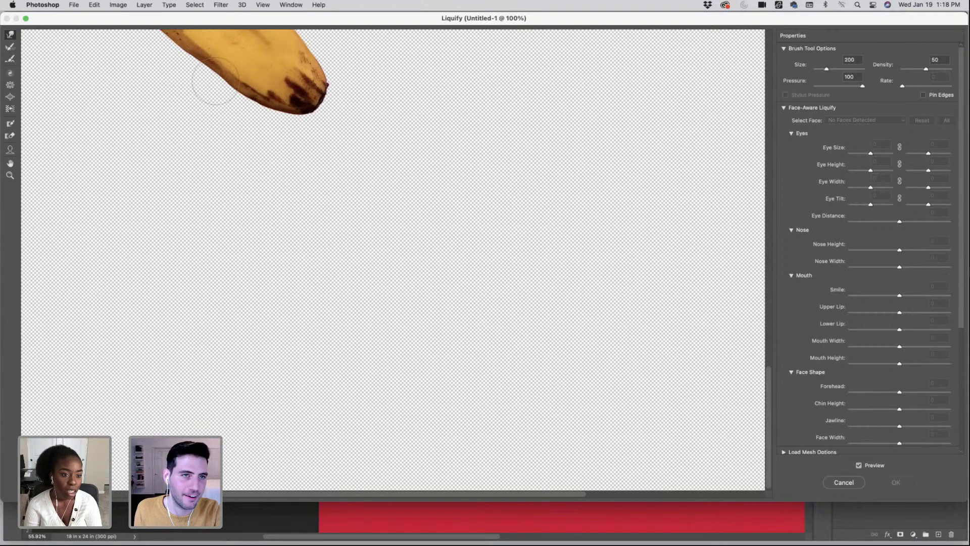
- Set the Liquify brush size to 300 and apply the filter to BANANA2
{"action": "key", "text": "bracketright"}
{"action": "key", "text": "bracketleft"}
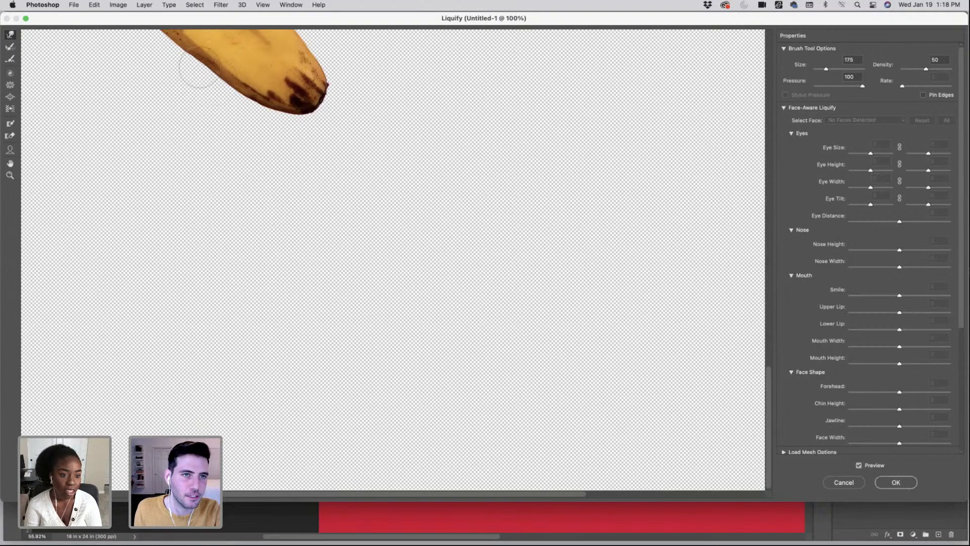
{"action": "key", "text": "bracketright"}
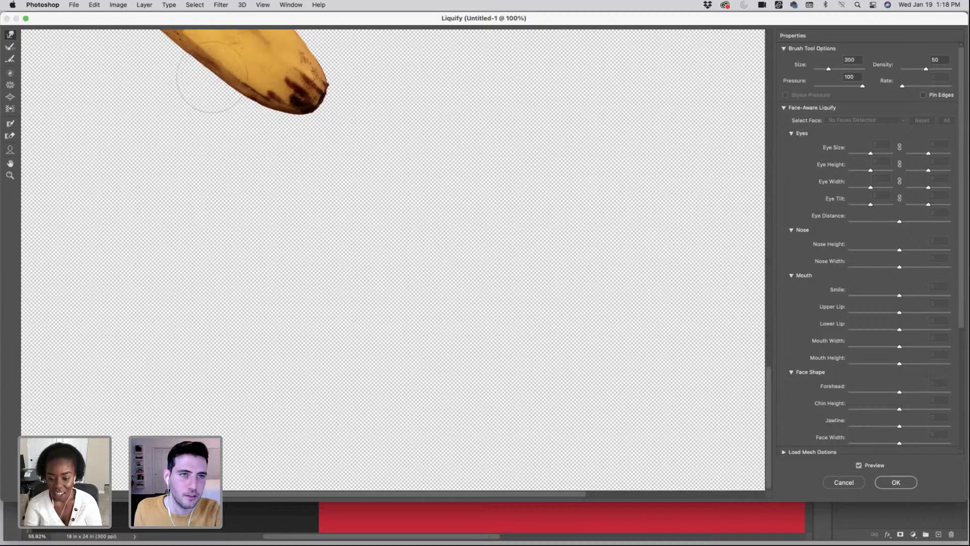
{"action": "key", "text": "bracketright"}
{"action": "key", "text": "bracketright"}
{"action": "scroll", "coordinate": [211, 81], "scroll_direction": "up", "scroll_amount": 10}
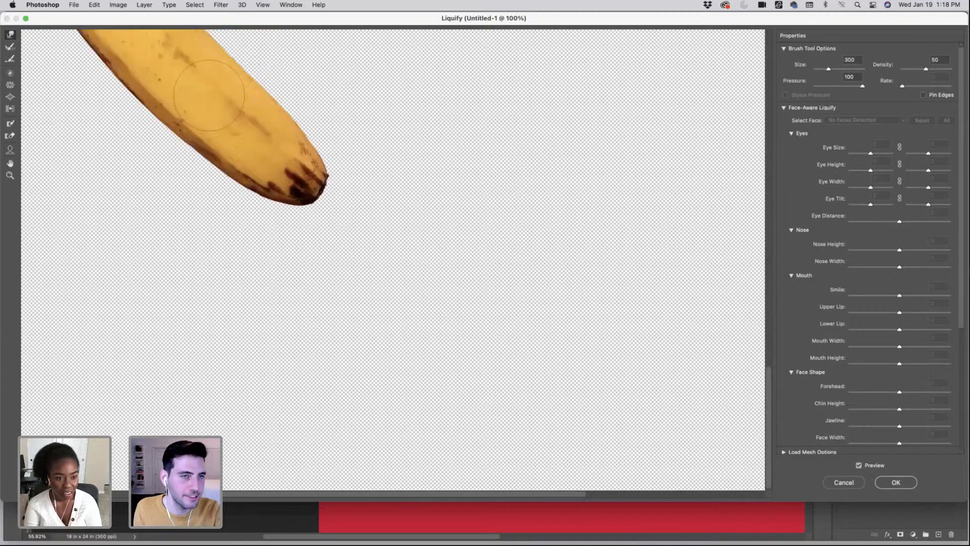
{"action": "key", "text": "Return"}
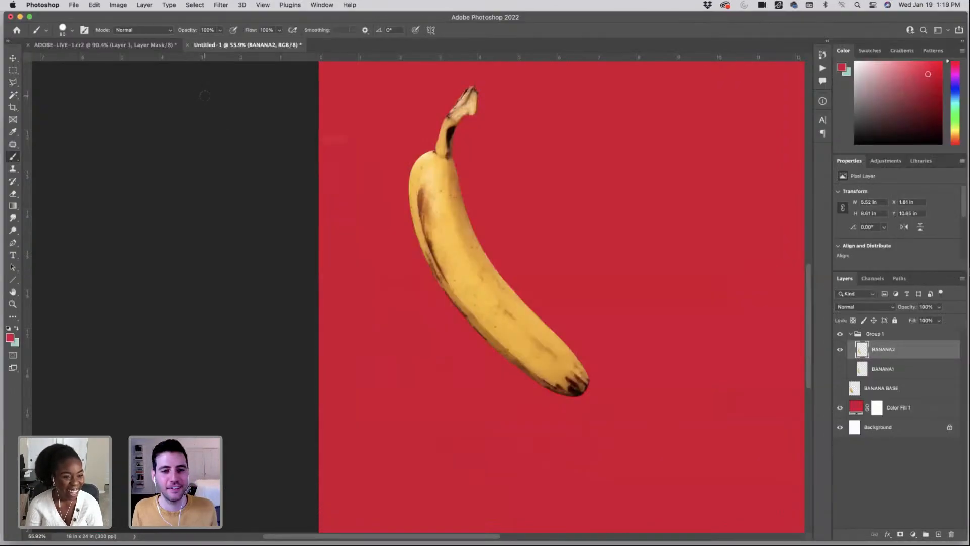
- Show BANANA1 and BANANA BASE again, and collapse Group 1
{"action": "left_click_drag", "start_coordinate": [475, 235], "coordinate": [433, 232]}
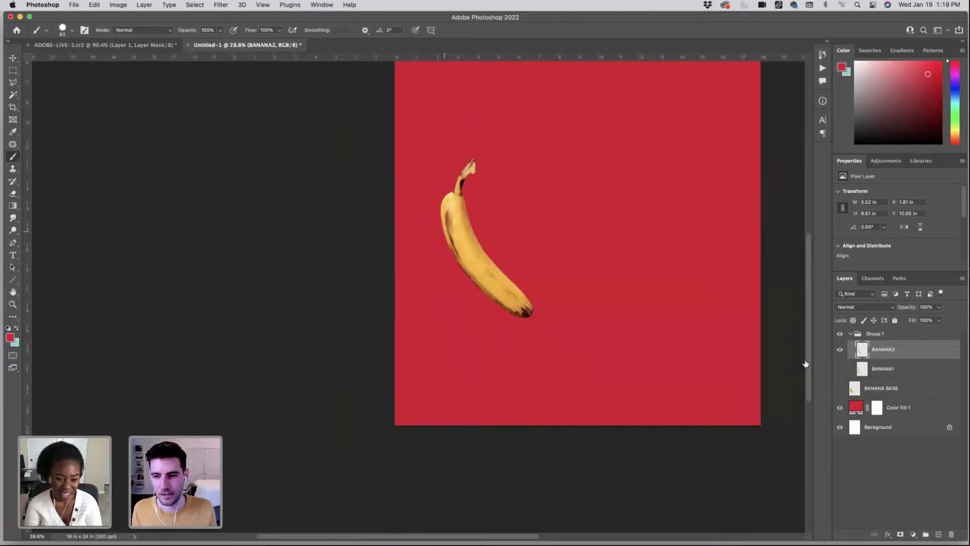
{"action": "left_click", "coordinate": [840, 369]}
{"action": "left_click", "coordinate": [851, 334]}
{"action": "left_click", "coordinate": [839, 350]}
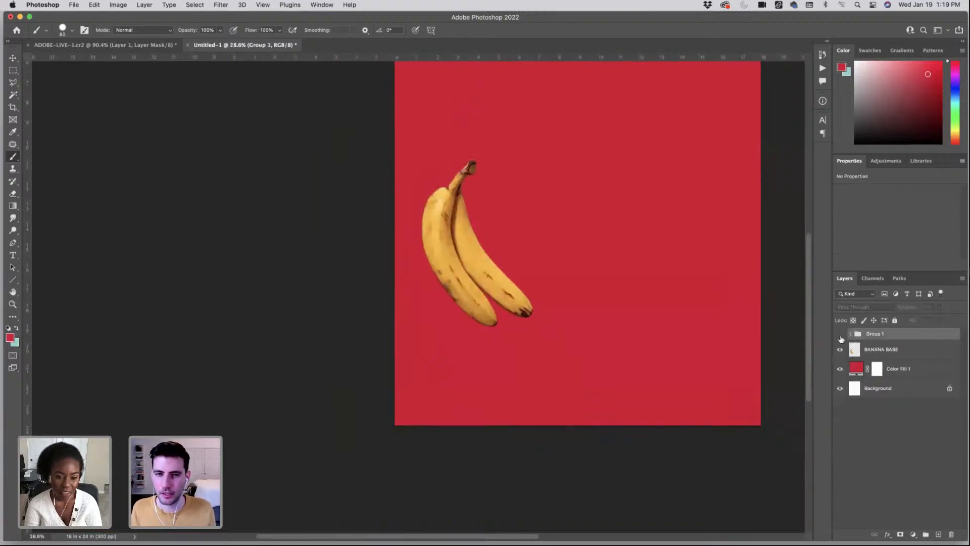
- Rename Group 1 as BANANA COPY
{"action": "double_click", "coordinate": [875, 334]}
{"action": "type", "text": "BANANA COPY"}
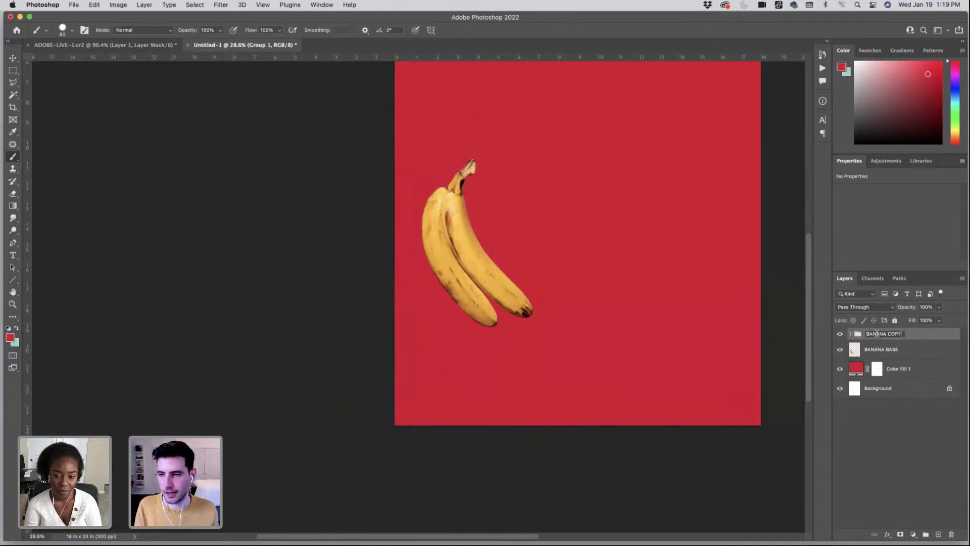
{"action": "key", "text": "Return"}
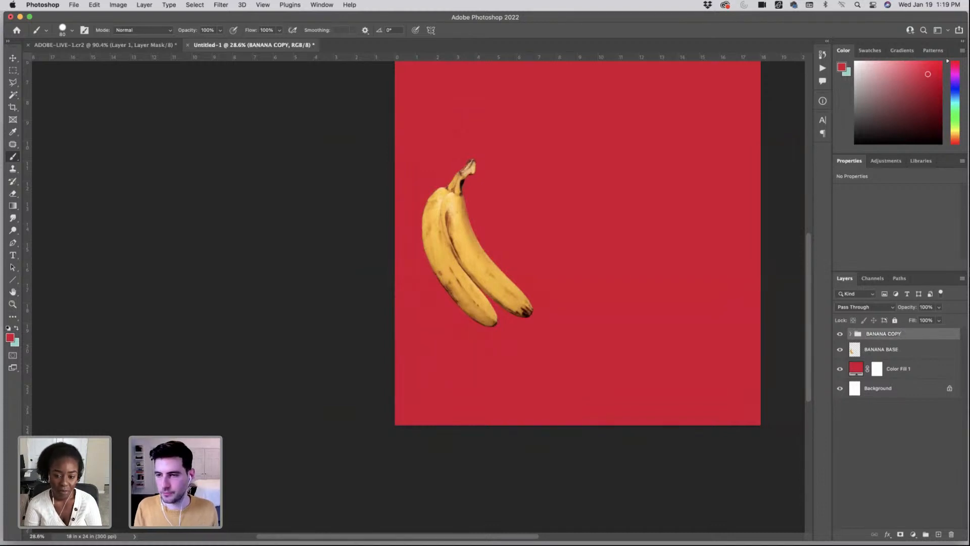
- Select the BANANA BASE layer and close the ADOBE-LIVE-1.cr2 document
{"action": "left_click", "coordinate": [904, 368]}
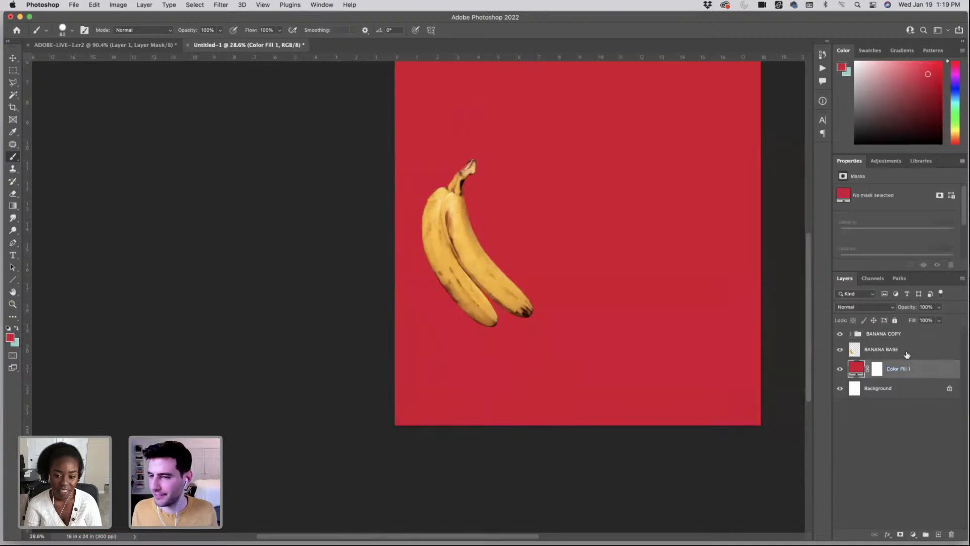
{"action": "left_click", "coordinate": [907, 354]}
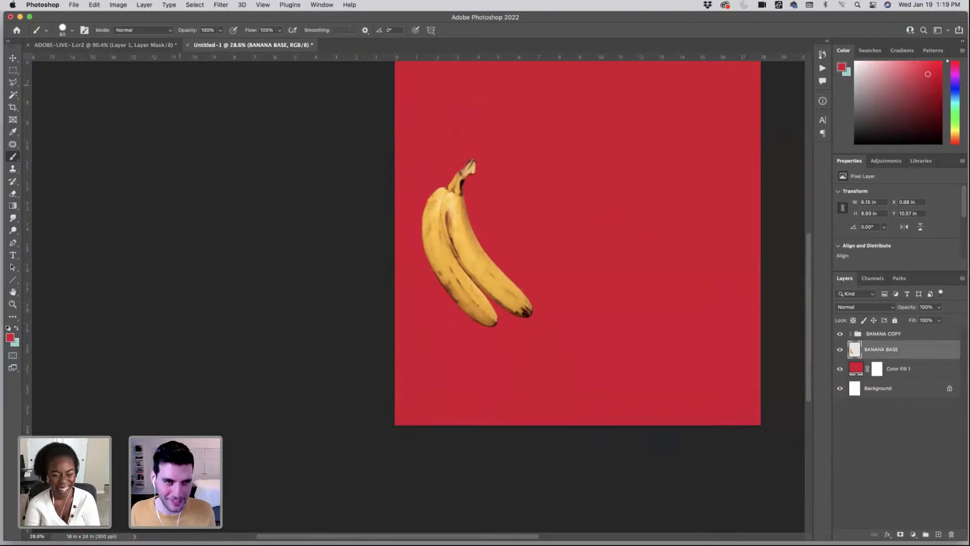
{"action": "left_click", "coordinate": [28, 45]}
{"action": "left_click", "coordinate": [473, 213]}
{"action": "scroll", "coordinate": [180, 102], "scroll_direction": "up", "scroll_amount": 4}
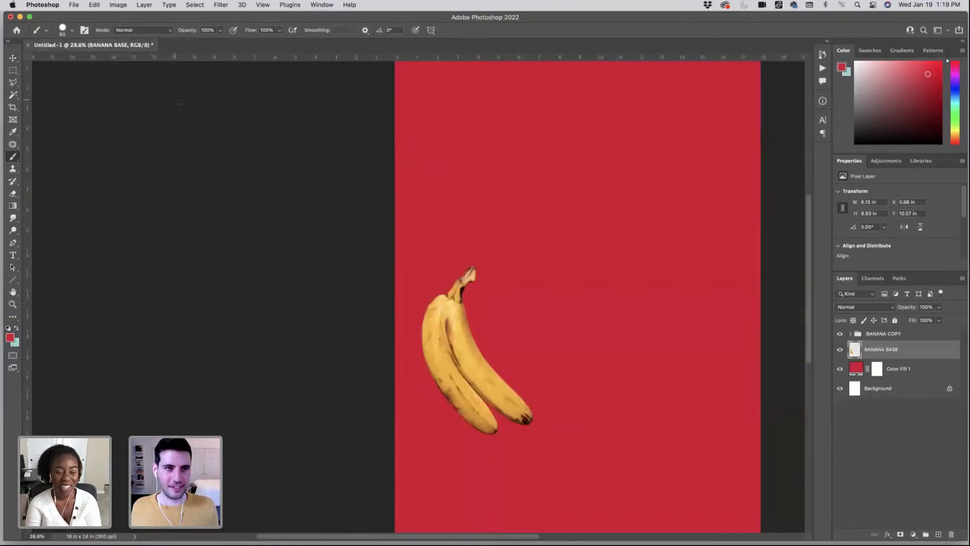
- Open ADOBE-LIVE-6.cr2 from the !SELECTS folder inside ADOBE LIVE, keeping its existing Camera Raw settings
{"action": "left_click_drag", "start_coordinate": [240, 21], "coordinate": [239, 21]}
{"action": "left_click", "coordinate": [75, 5]}
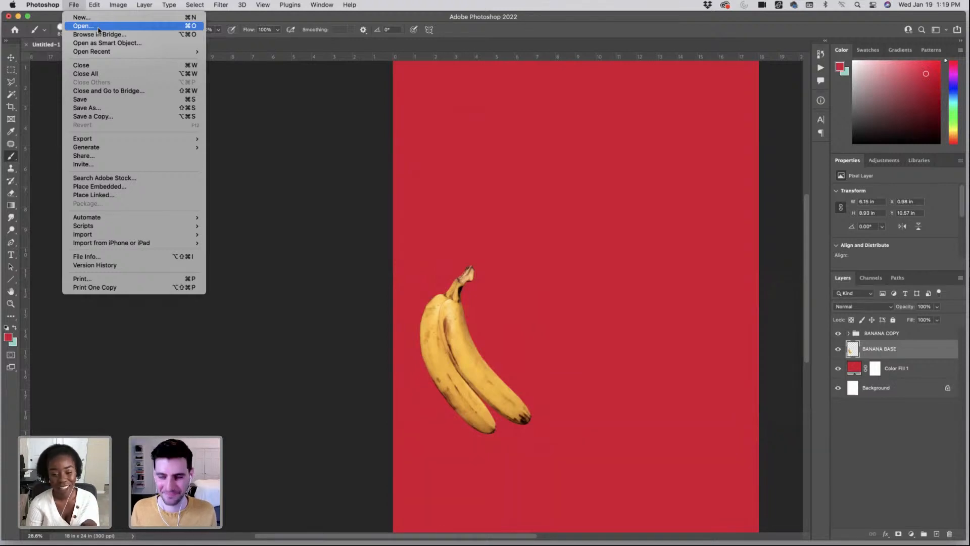
{"action": "left_click", "coordinate": [231, 166]}
{"action": "key", "text": "super+o"}
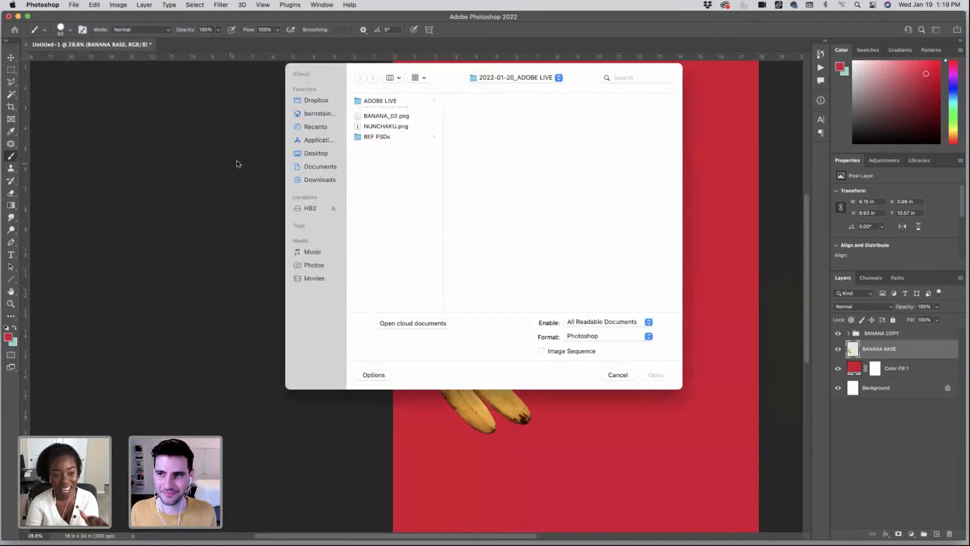
{"action": "left_click", "coordinate": [386, 101]}
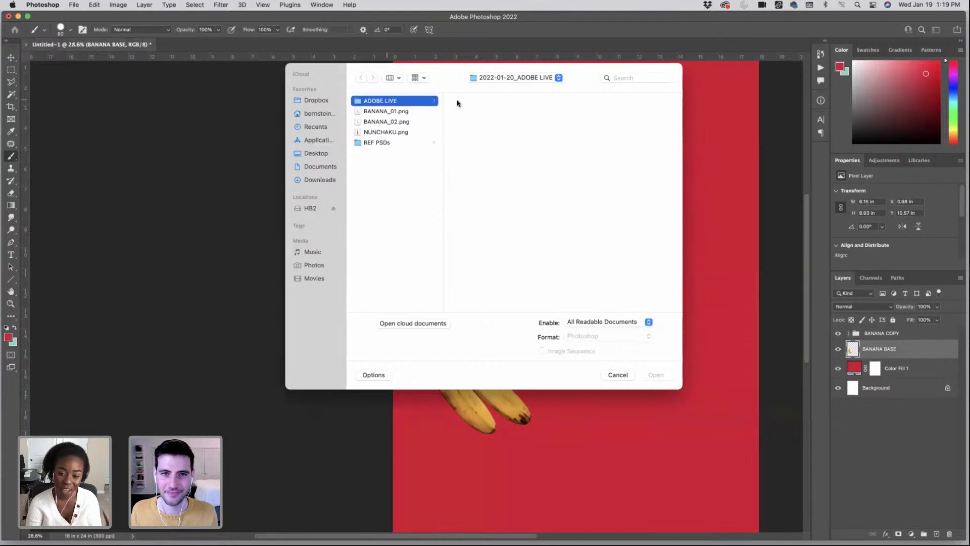
{"action": "left_click", "coordinate": [473, 101]}
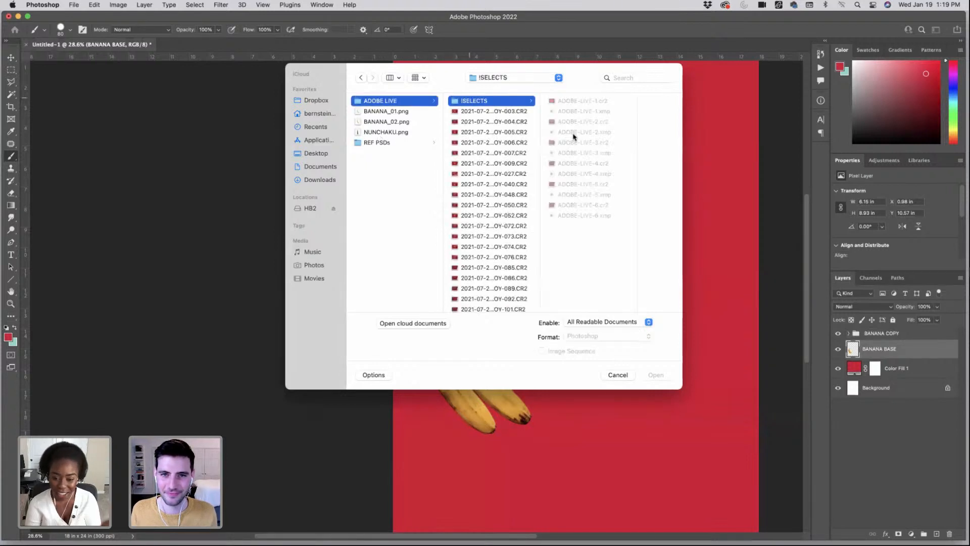
{"action": "left_click", "coordinate": [568, 205]}
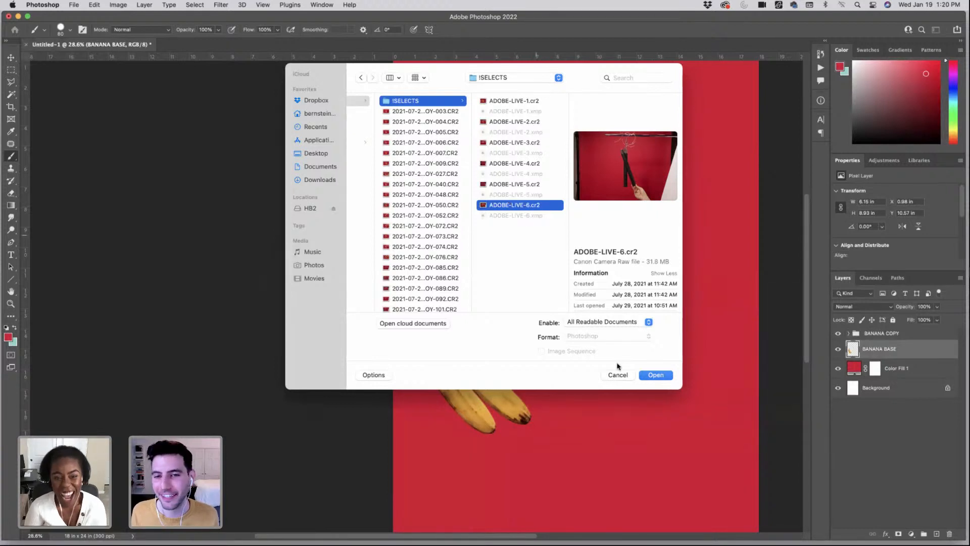
{"action": "left_click", "coordinate": [666, 374]}
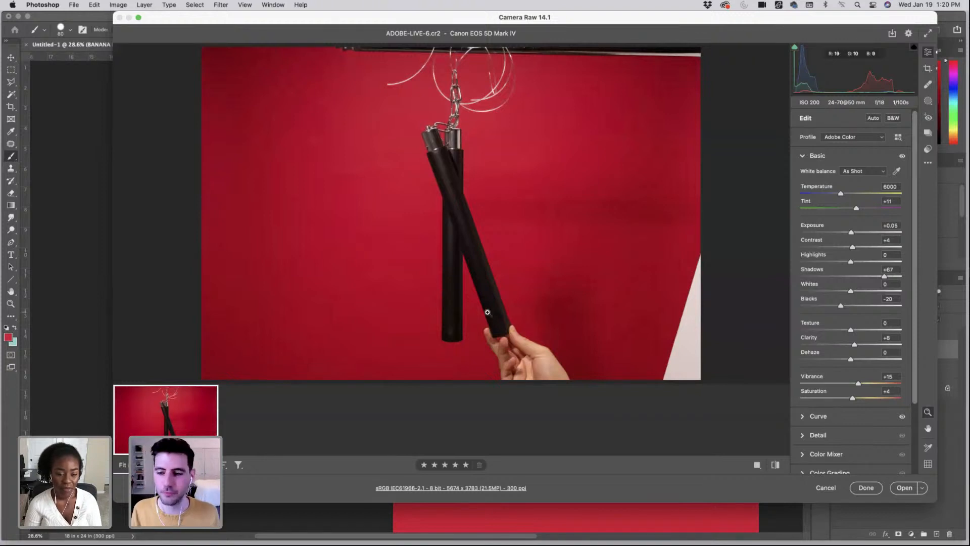
{"action": "left_click", "coordinate": [904, 489]}
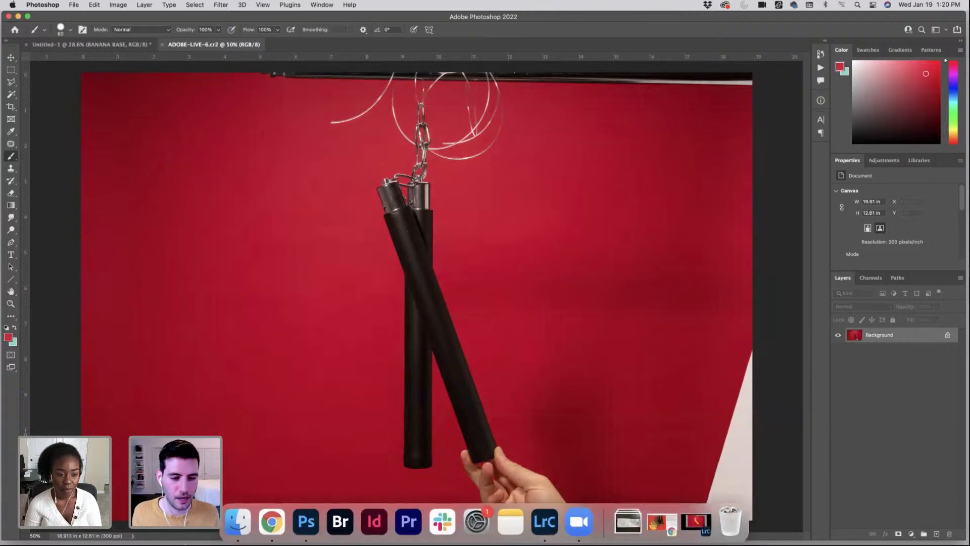
- Switch to Finder and close the duplicate !SELECTS window
{"action": "left_click", "coordinate": [245, 523]}
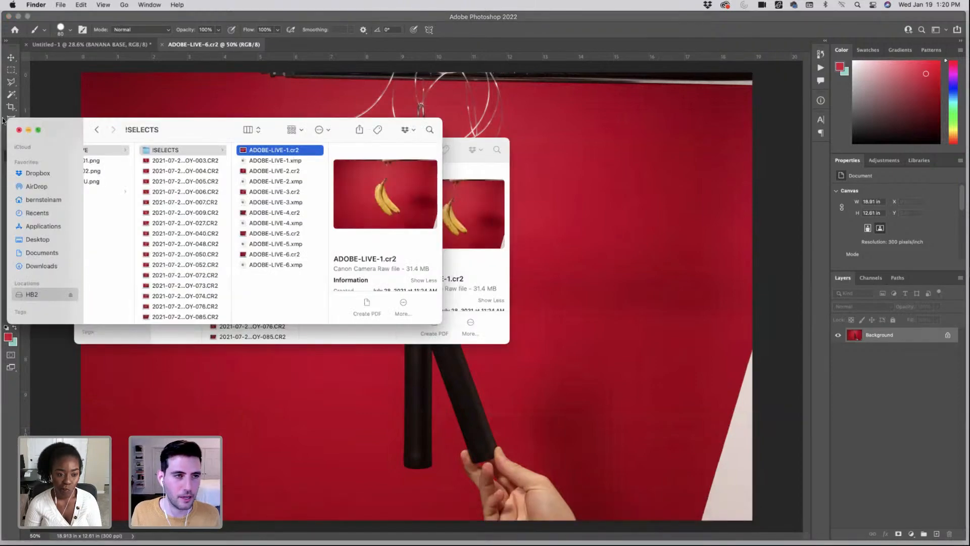
{"action": "left_click", "coordinate": [462, 150]}
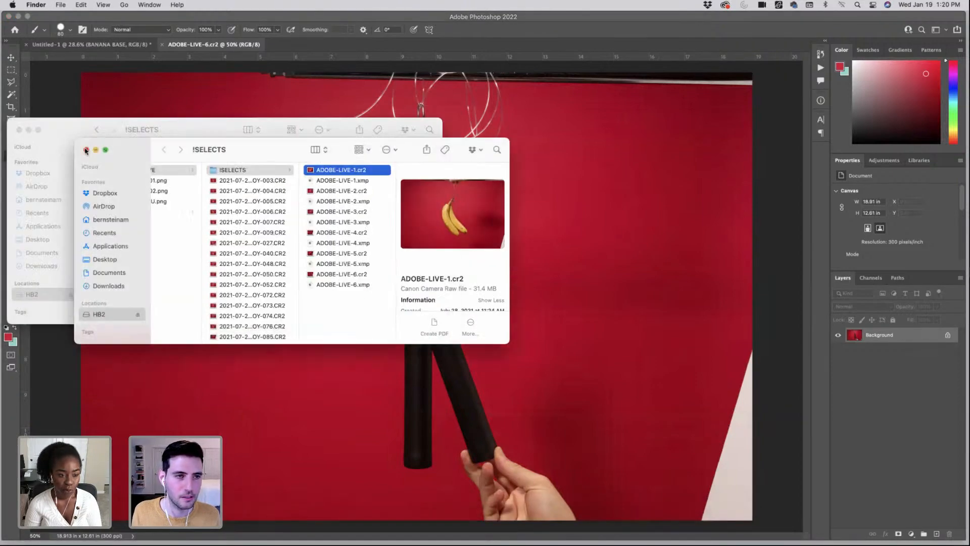
{"action": "left_click", "coordinate": [85, 150]}
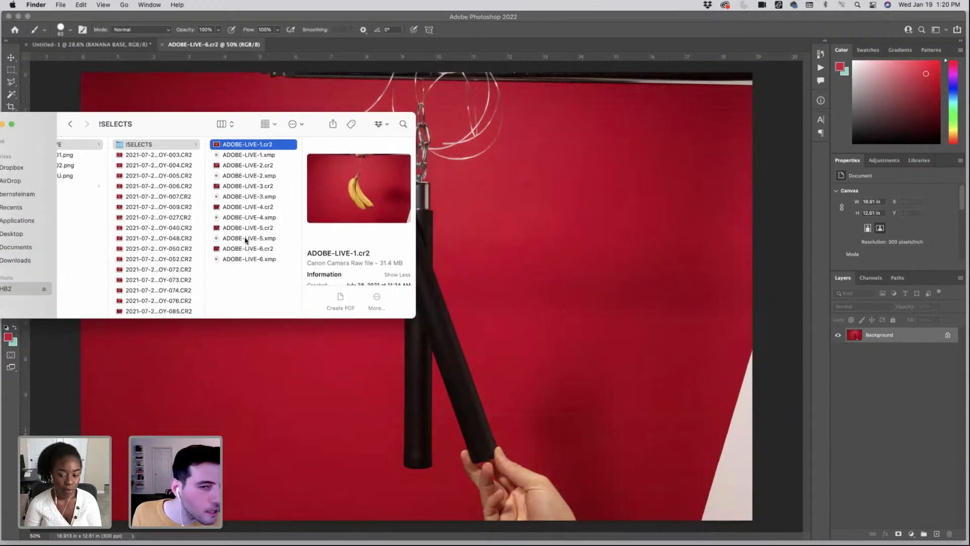
- Place ADOBE-LIVE-4.cr2 and ADOBE-LIVE-5.cr2 from Finder into the ADOBE-LIVE-6 document as smart objects, keeping their Camera Raw settings
{"action": "left_click", "coordinate": [248, 247]}
{"action": "left_click", "coordinate": [244, 227]}
{"action": "left_click", "coordinate": [240, 208]}
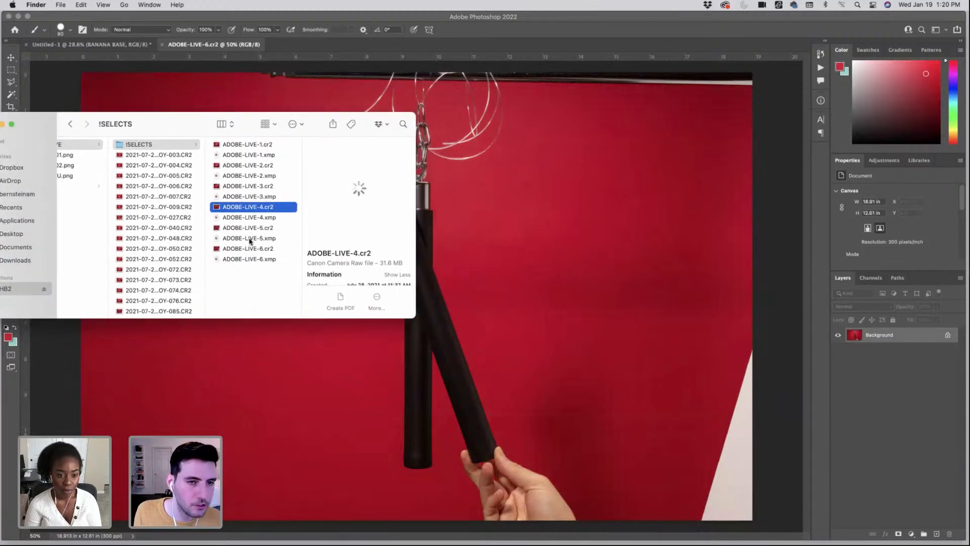
{"action": "left_click", "coordinate": [245, 238], "text": "shift"}
{"action": "left_click_drag", "start_coordinate": [245, 238], "coordinate": [473, 299]}
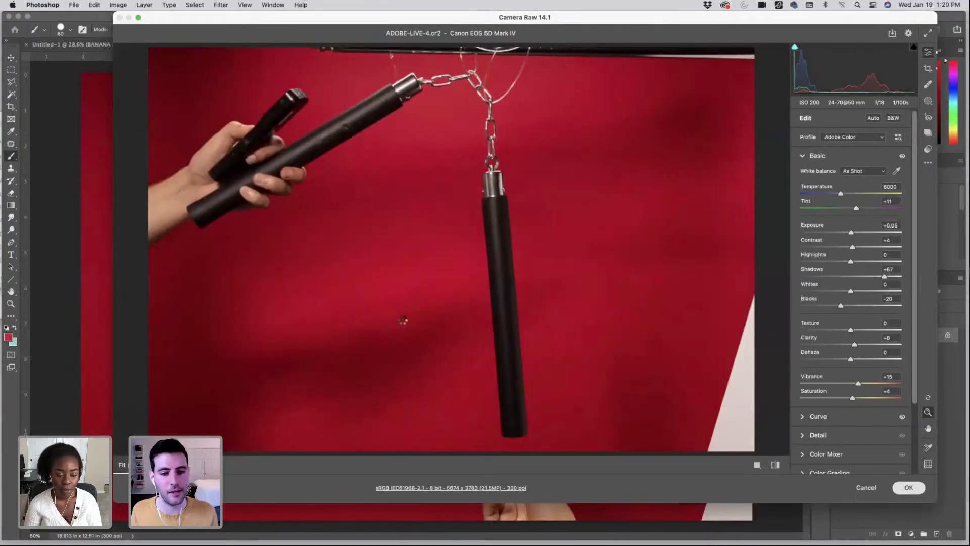
{"action": "key", "text": "Return"}
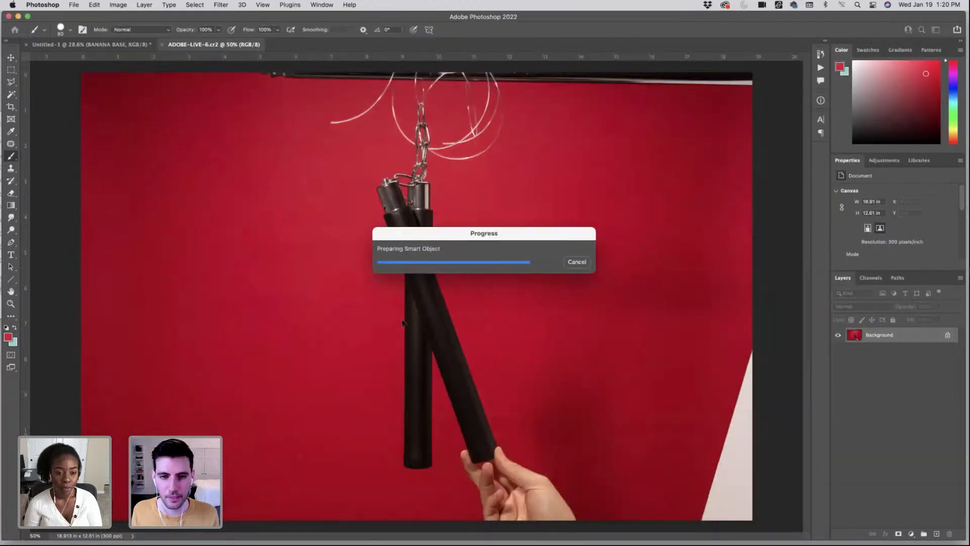
{"action": "key", "text": "Return"}
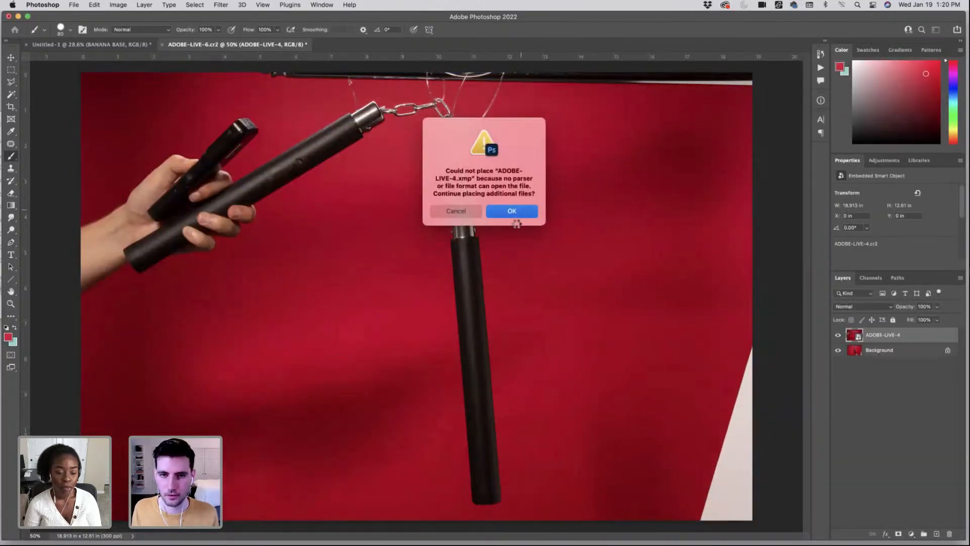
{"action": "key", "text": "Return"}
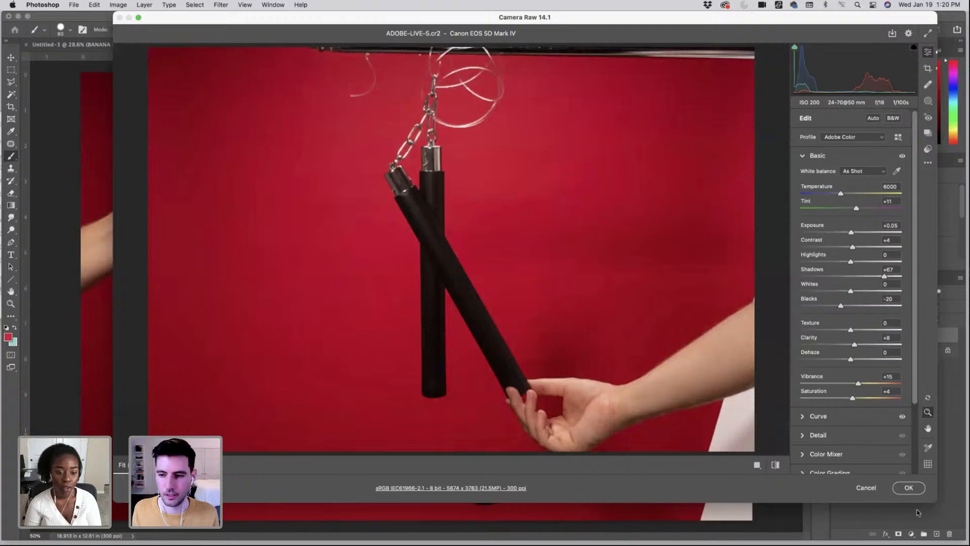
{"action": "left_click", "coordinate": [906, 488]}
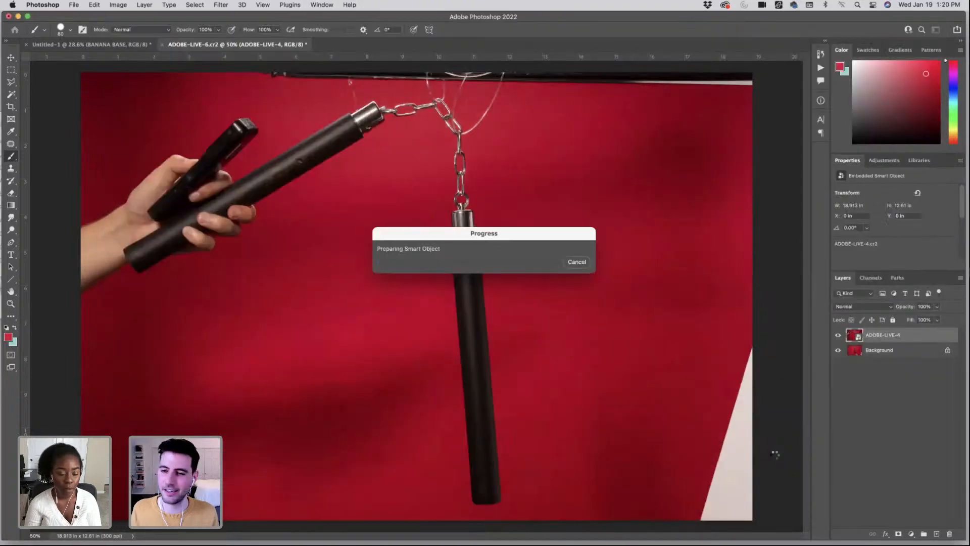
{"action": "key", "text": "Return"}
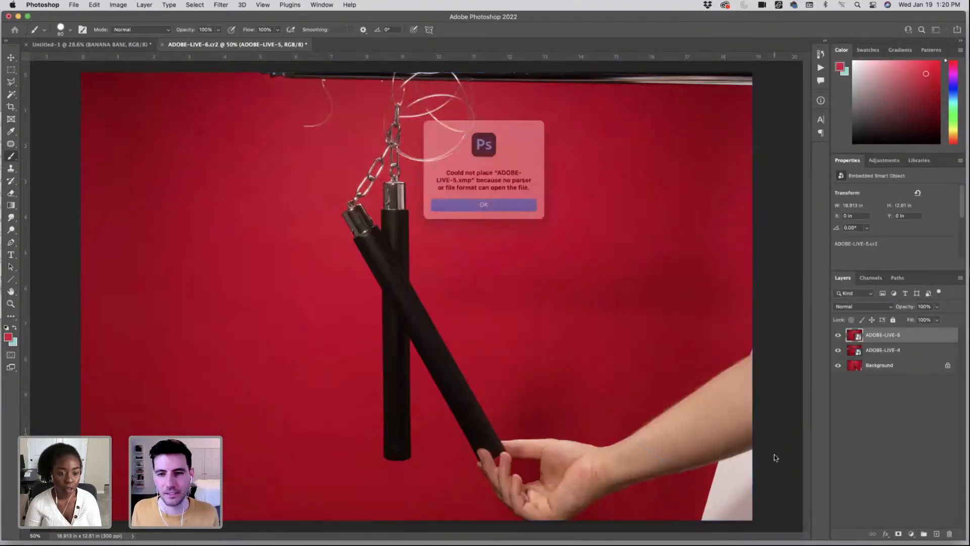
{"action": "key", "text": "Return"}
- Group the ADOBE-LIVE-4 and ADOBE-LIVE-5 layers and hide the group
{"action": "left_click", "coordinate": [898, 352], "text": "shift"}
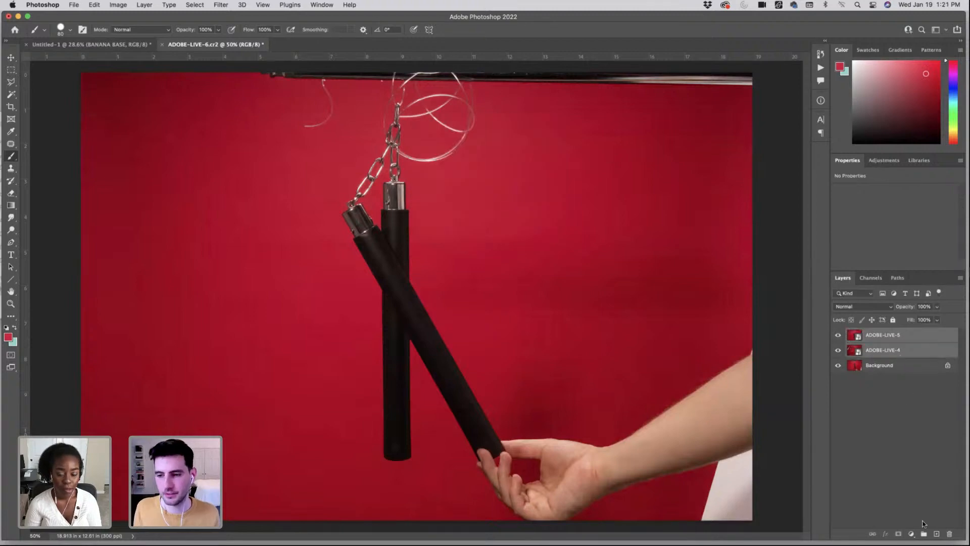
{"action": "left_click", "coordinate": [924, 534]}
{"action": "left_click", "coordinate": [838, 334]}
- Convert the Background to a regular unlocked layer and duplicate it
{"action": "double_click", "coordinate": [948, 347]}
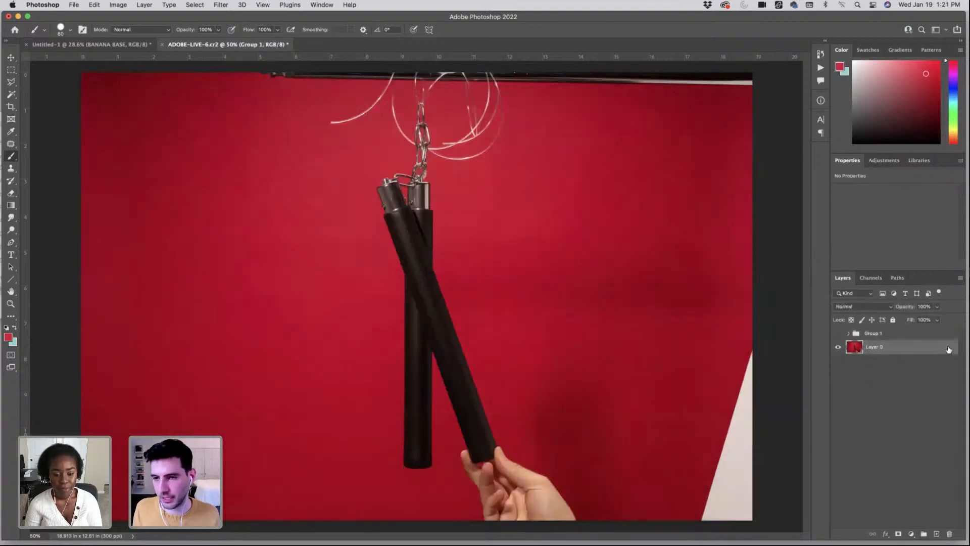
{"action": "key", "text": "Escape"}
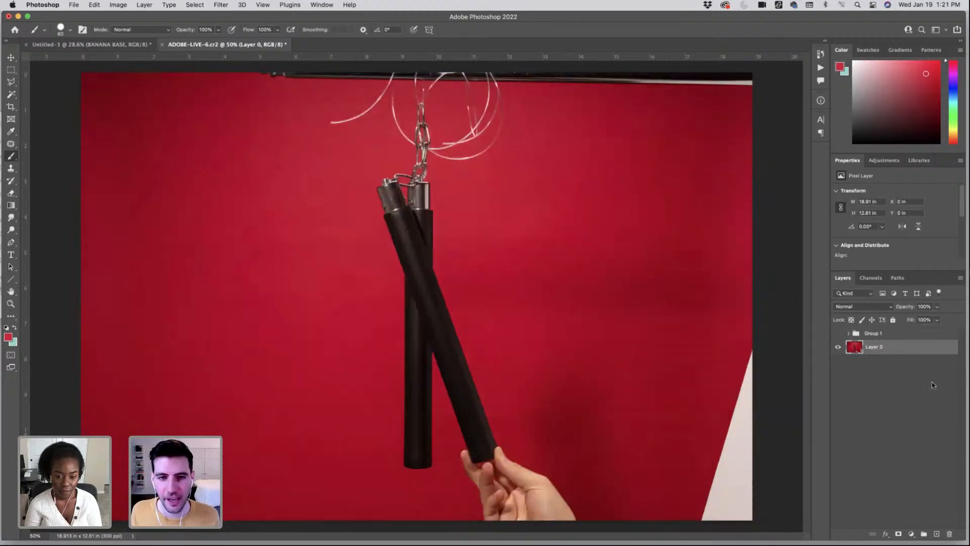
{"action": "key", "text": "super+j"}
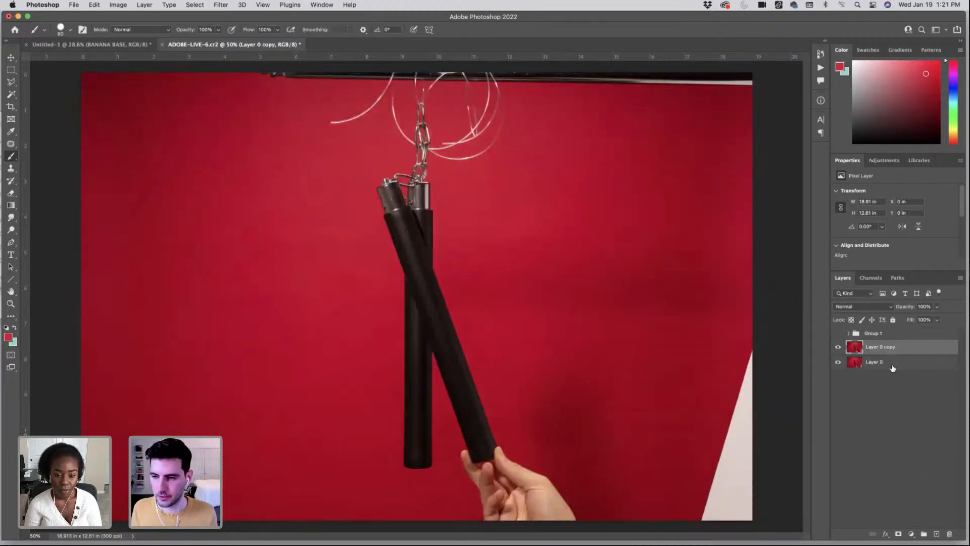
- Lock the original Layer 0 completely and make Layer 0 copy the active layer
{"action": "left_click", "coordinate": [890, 367]}
{"action": "left_click", "coordinate": [893, 319]}
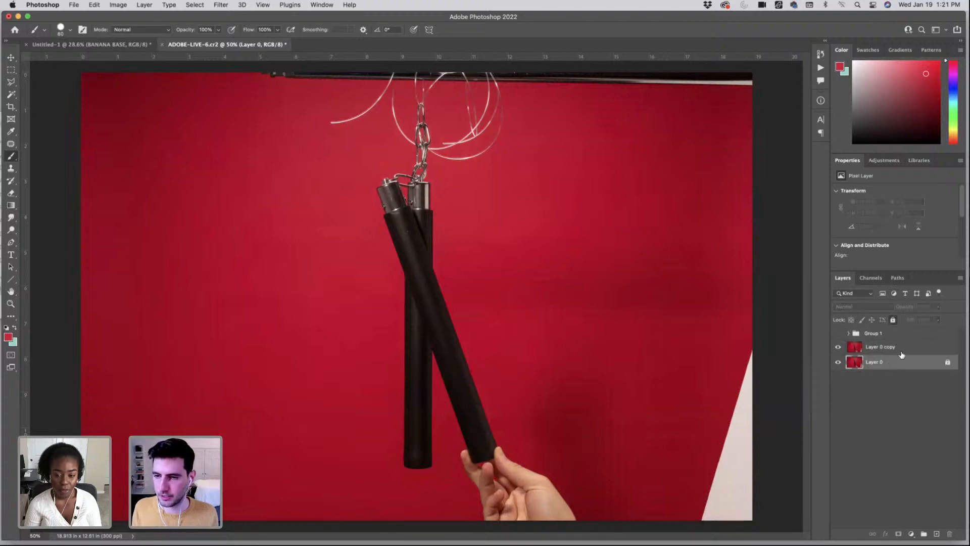
{"action": "left_click", "coordinate": [902, 348]}
- Select the red backdrop on Layer 0 copy with Color Range, sampling reds near the hand and in the upper and middle areas
{"action": "mouse_move", "coordinate": [682, 354]}
{"action": "left_mouse_down"}
{"action": "mouse_move", "coordinate": [659, 355]}
{"action": "mouse_move", "coordinate": [673, 355]}
{"action": "left_mouse_up"}
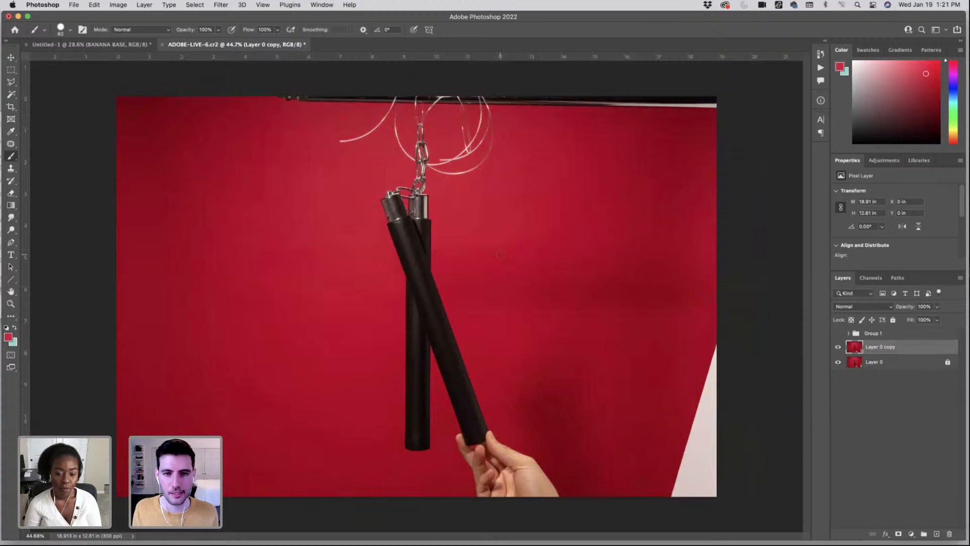
{"action": "left_click", "coordinate": [195, 5]}
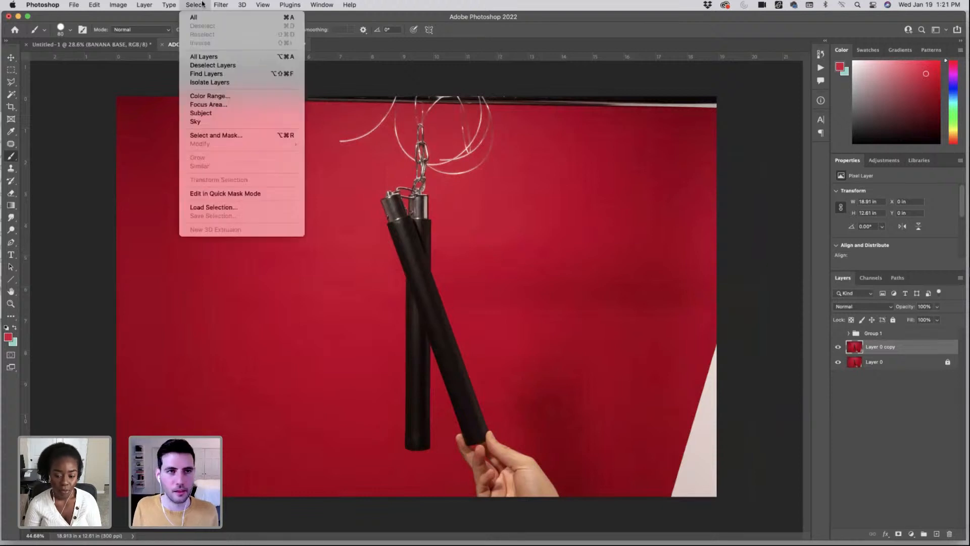
{"action": "left_click", "coordinate": [202, 97]}
{"action": "left_click", "coordinate": [497, 413]}
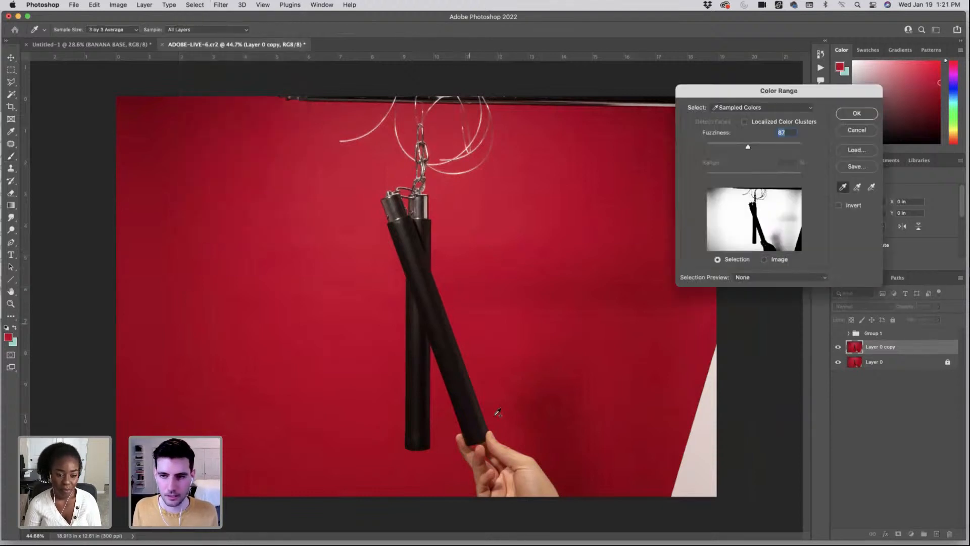
{"action": "left_click", "coordinate": [565, 257], "text": "shift"}
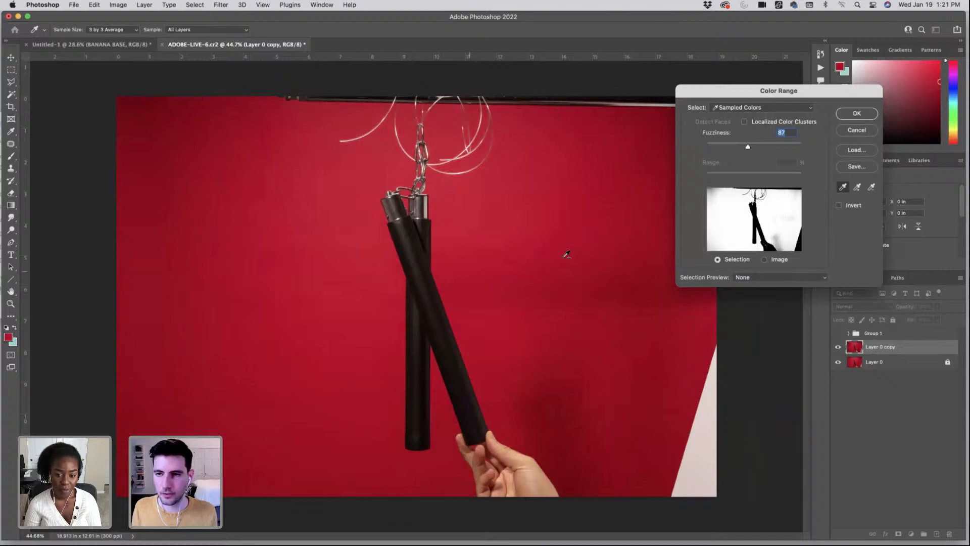
{"action": "left_click", "coordinate": [366, 172], "text": "shift"}
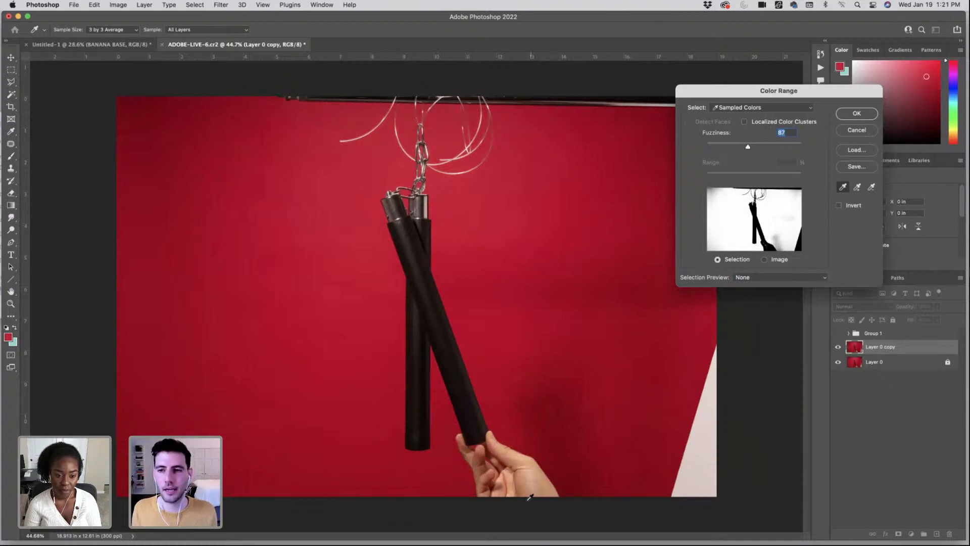
{"action": "left_click", "coordinate": [856, 113]}
- Add a layer mask to Layer 0 copy from the selection, invert the mask, and hide Layer 0
{"action": "key", "text": "b"}
{"action": "left_click", "coordinate": [898, 533]}
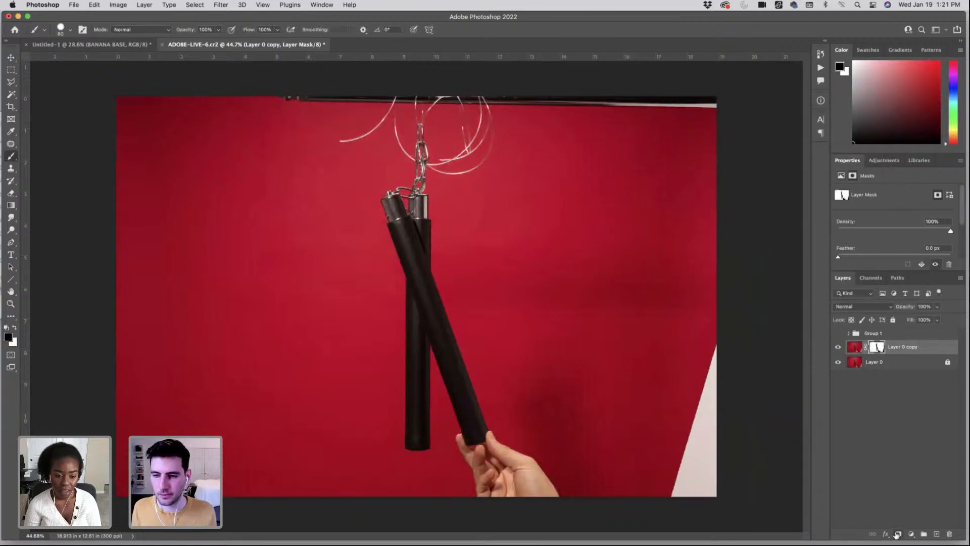
{"action": "key", "text": "super+i"}
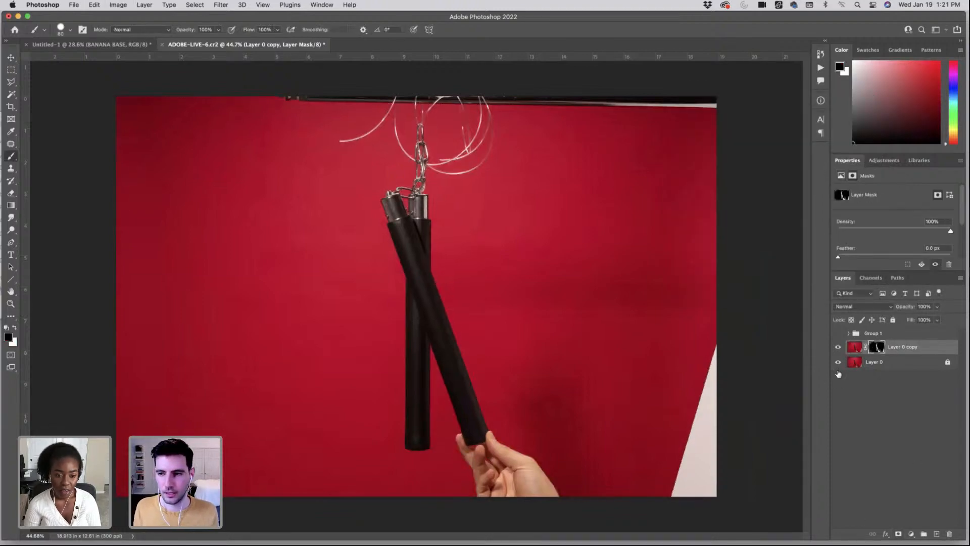
{"action": "left_click", "coordinate": [839, 362]}
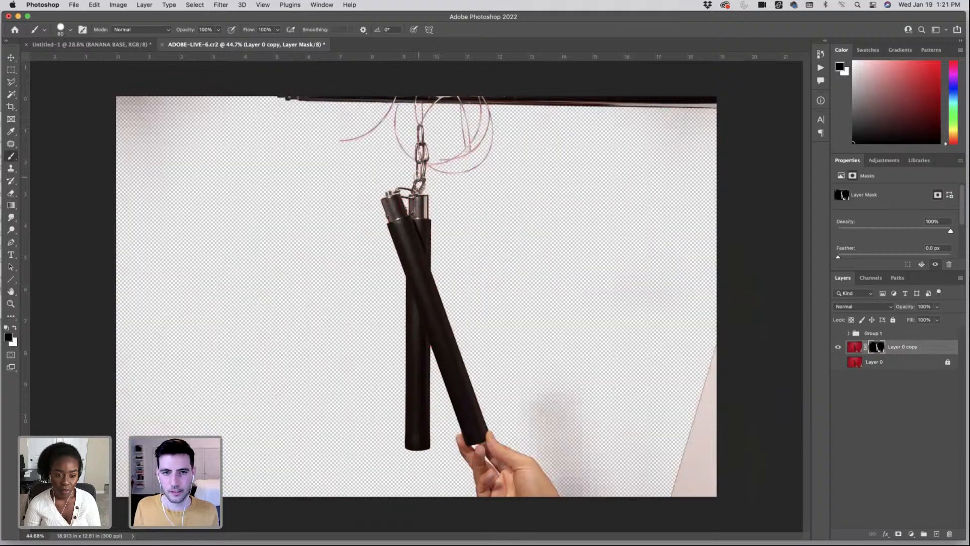
- Paint black on the Layer 0 copy mask with a 100 px brush to cut the chain just above the metal caps
{"action": "key", "text": "bracketright"}
{"action": "key", "text": "bracketright"}
{"action": "key", "text": "bracketright"}
{"action": "key", "text": "bracketright"}
{"action": "key", "text": "bracketright"}
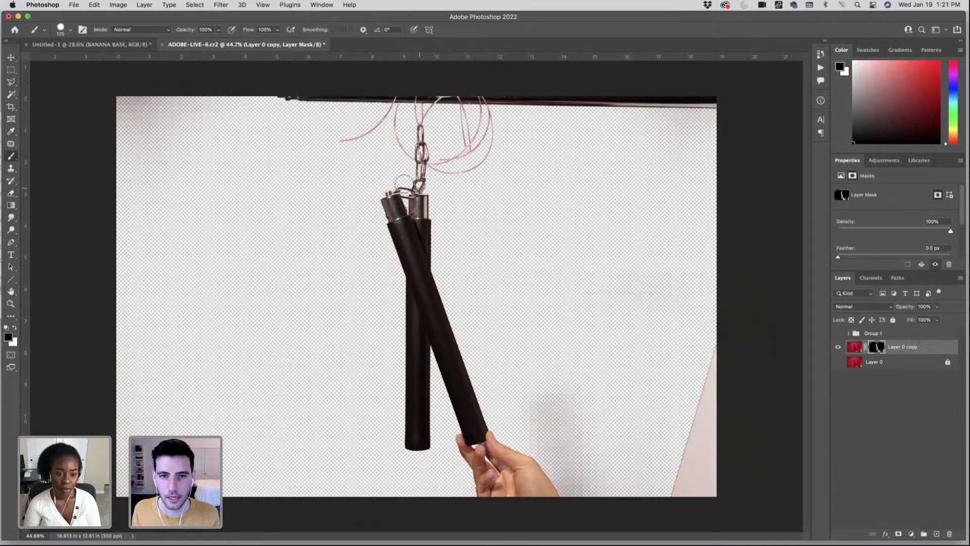
{"action": "key", "text": "bracketleft"}
{"action": "key", "text": "bracketleft"}
{"action": "key", "text": "bracketleft"}
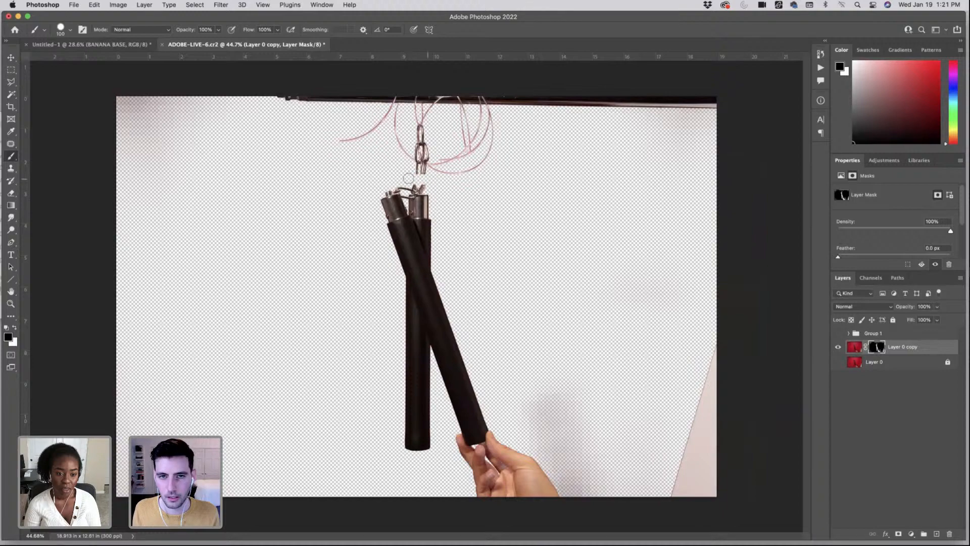
{"action": "left_click_drag", "start_coordinate": [388, 170], "coordinate": [489, 159]}
- Mask out the remaining chain, hanging strings and overhead bar, starting with a 250 px brush
{"action": "key", "text": "bracketright"}
{"action": "key", "text": "bracketright"}
{"action": "key", "text": "bracketright"}
{"action": "key", "text": "bracketright"}
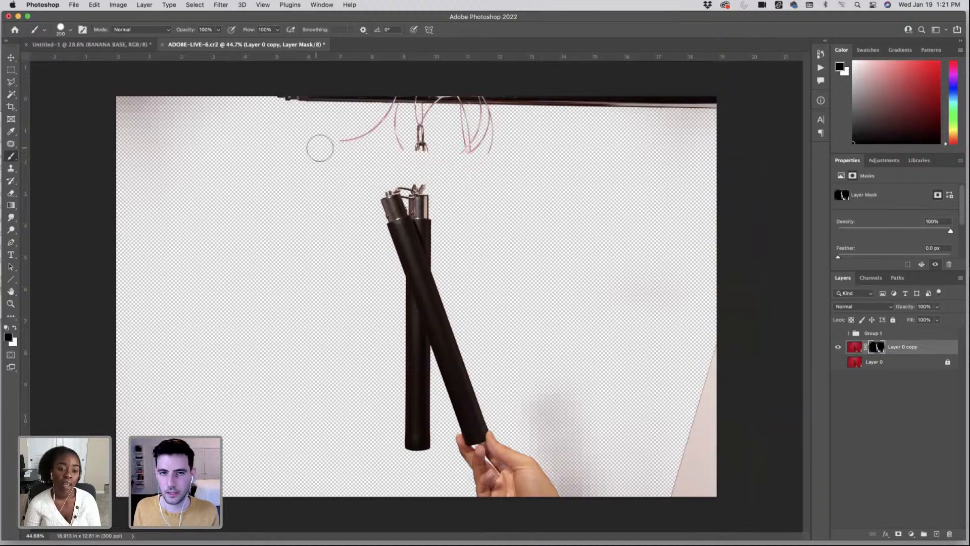
{"action": "mouse_move", "coordinate": [321, 147]}
{"action": "left_mouse_down"}
{"action": "mouse_move", "coordinate": [256, 128]}
{"action": "mouse_move", "coordinate": [635, 106]}
{"action": "mouse_move", "coordinate": [294, 94]}
{"action": "mouse_move", "coordinate": [128, 108]}
{"action": "mouse_move", "coordinate": [129, 172]}
{"action": "left_mouse_up"}
{"action": "key", "text": "bracketright"}
{"action": "key", "text": "bracketright"}
- With the mask overlay on, paint out the backdrop remnants on both sides of the nunchucks using a 600 px brush
{"action": "key", "text": "backslash"}
{"action": "key", "text": "bracketright"}
{"action": "key", "text": "bracketright"}
{"action": "key", "text": "bracketright"}
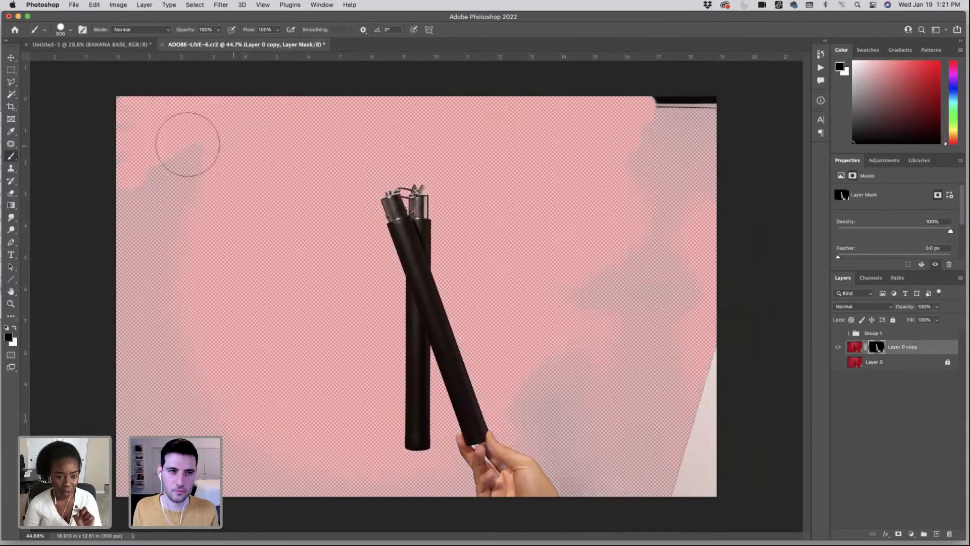
{"action": "left_click_drag", "start_coordinate": [188, 144], "coordinate": [145, 147]}
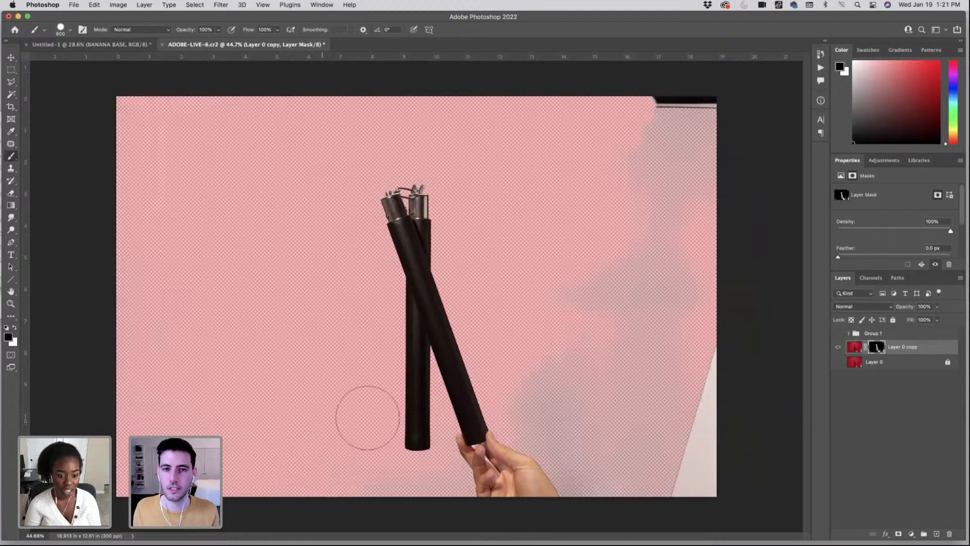
{"action": "mouse_move", "coordinate": [603, 150]}
{"action": "left_mouse_down"}
{"action": "mouse_move", "coordinate": [671, 133]}
{"action": "mouse_move", "coordinate": [695, 113]}
{"action": "mouse_move", "coordinate": [684, 355]}
{"action": "mouse_move", "coordinate": [612, 343]}
{"action": "mouse_move", "coordinate": [555, 281]}
{"action": "mouse_move", "coordinate": [688, 398]}
{"action": "left_mouse_up"}
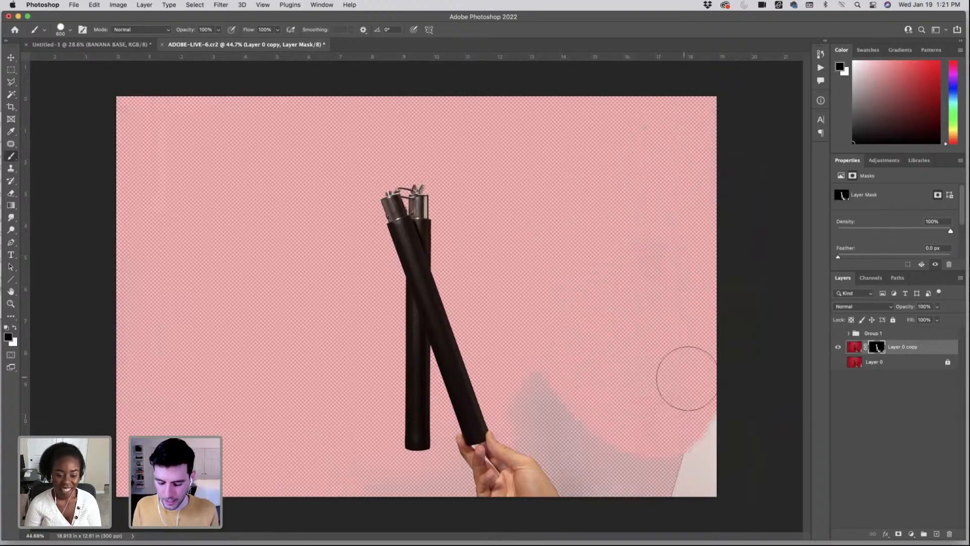
{"action": "key", "text": "backslash"}
{"action": "key", "text": "backslash"}
{"action": "key", "text": "backslash"}
{"action": "key", "text": "backslash"}
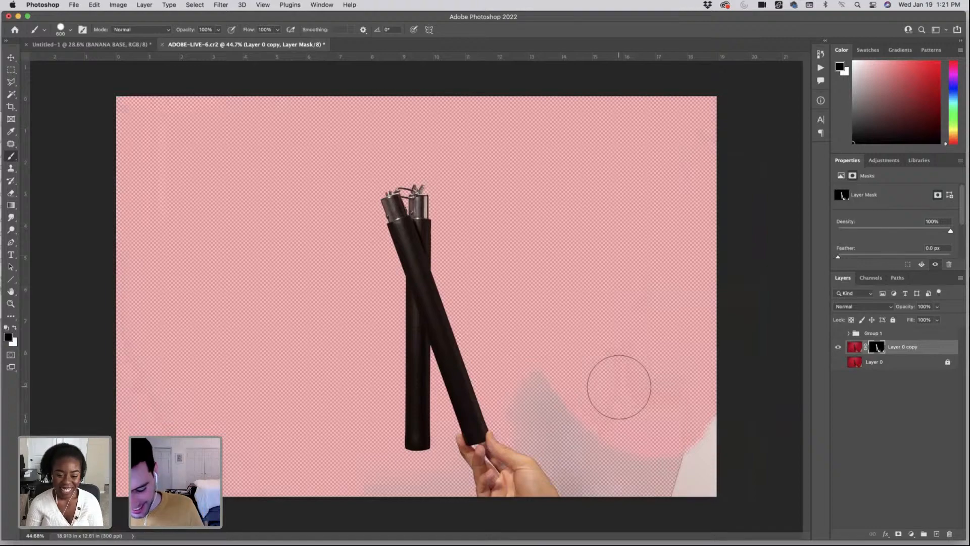
{"action": "key", "text": "backslash"}
{"action": "key", "text": "backslash"}
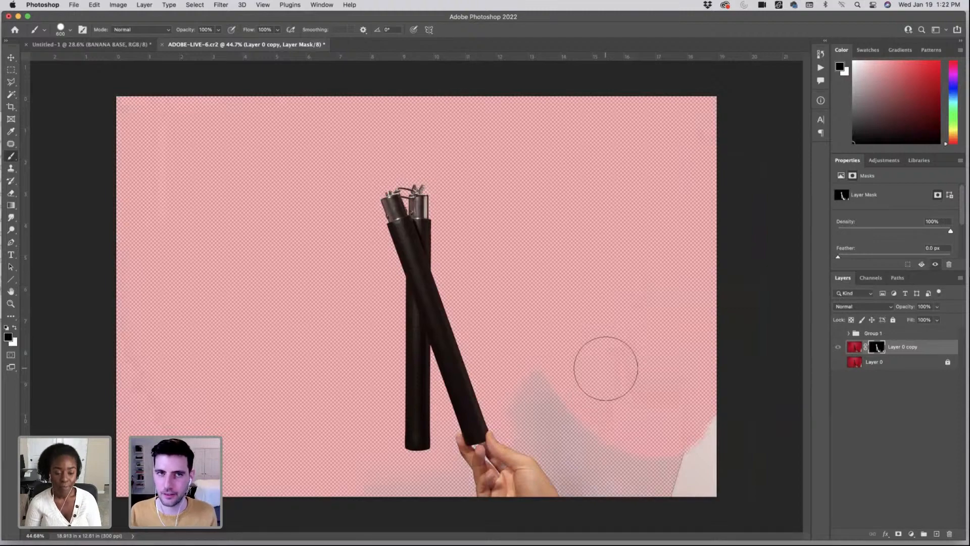
- Mask out the white corner at the lower right and the backdrop shadow beside the hand with a 400 px brush
{"action": "key", "text": "bracketleft"}
{"action": "key", "text": "bracketleft"}
{"action": "mouse_move", "coordinate": [688, 428]}
{"action": "left_mouse_down"}
{"action": "mouse_move", "coordinate": [693, 494]}
{"action": "mouse_move", "coordinate": [663, 491]}
{"action": "mouse_move", "coordinate": [665, 457]}
{"action": "left_mouse_up"}
{"action": "scroll", "coordinate": [587, 457], "scroll_direction": "up", "scroll_amount": 5}
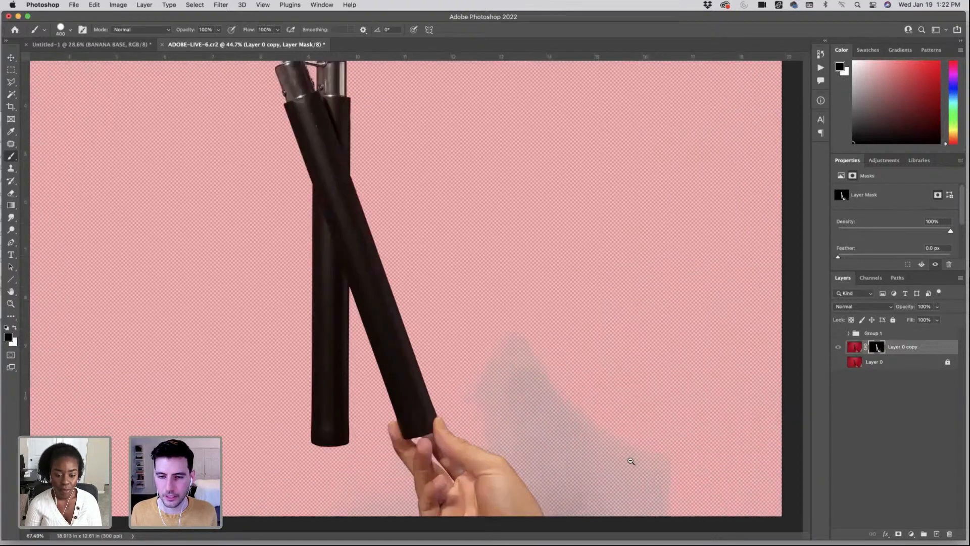
{"action": "key", "text": "backslash"}
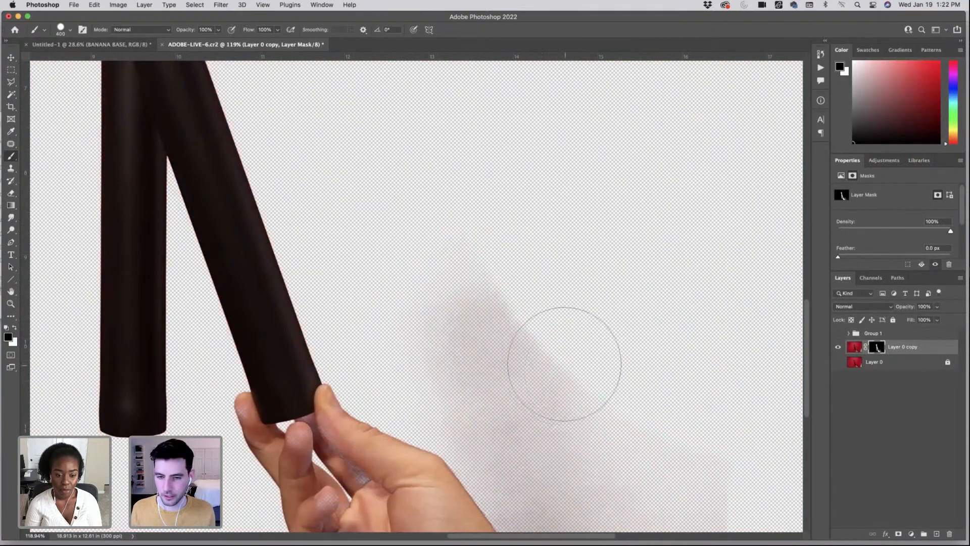
{"action": "key", "text": "backslash"}
{"action": "mouse_move", "coordinate": [563, 357]}
{"action": "left_mouse_down"}
{"action": "mouse_move", "coordinate": [579, 385]}
{"action": "mouse_move", "coordinate": [693, 433]}
{"action": "left_mouse_up"}
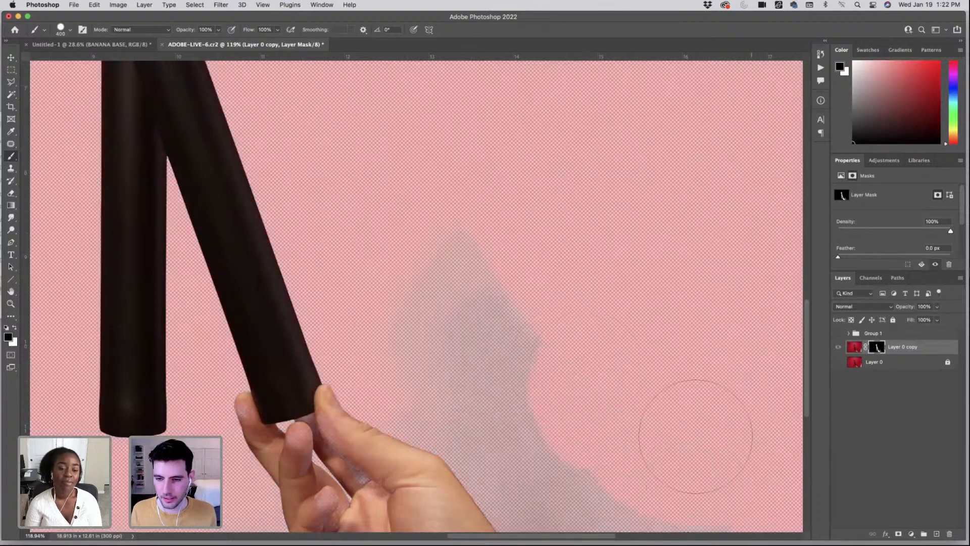
{"action": "scroll", "coordinate": [693, 476], "scroll_direction": "down", "scroll_amount": 3}
{"action": "left_click_drag", "start_coordinate": [455, 222], "coordinate": [696, 438]}
- Mask out the palm and wrist below the fingertips holding the angled nunchuck handle
{"action": "mouse_move", "coordinate": [411, 271]}
{"action": "left_mouse_down"}
{"action": "mouse_move", "coordinate": [404, 420]}
{"action": "mouse_move", "coordinate": [333, 428]}
{"action": "mouse_move", "coordinate": [361, 416]}
{"action": "left_mouse_up"}
{"action": "key", "text": "bracketleft"}
{"action": "key", "text": "bracketleft"}
{"action": "key", "text": "bracketleft"}
{"action": "key", "text": "bracketleft"}
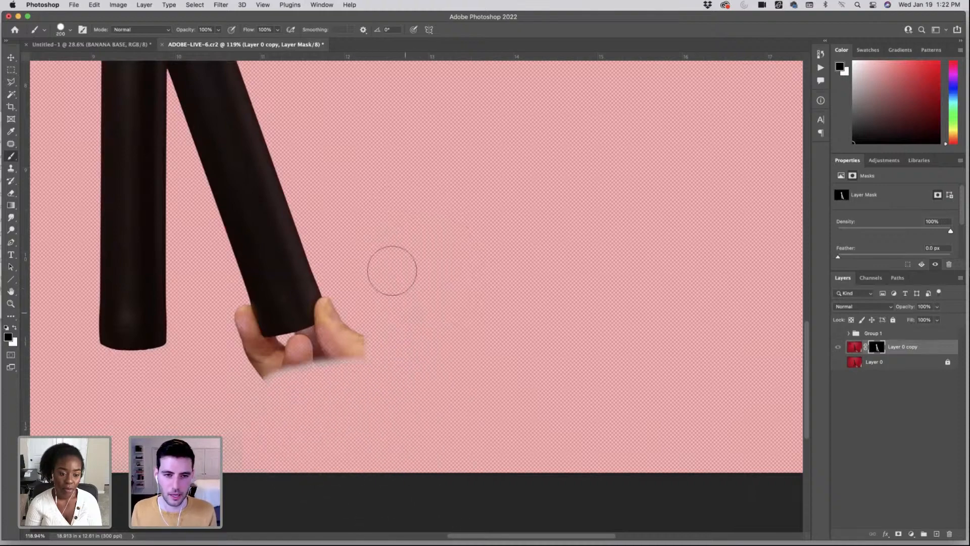
{"action": "left_click_drag", "start_coordinate": [140, 408], "coordinate": [323, 393]}
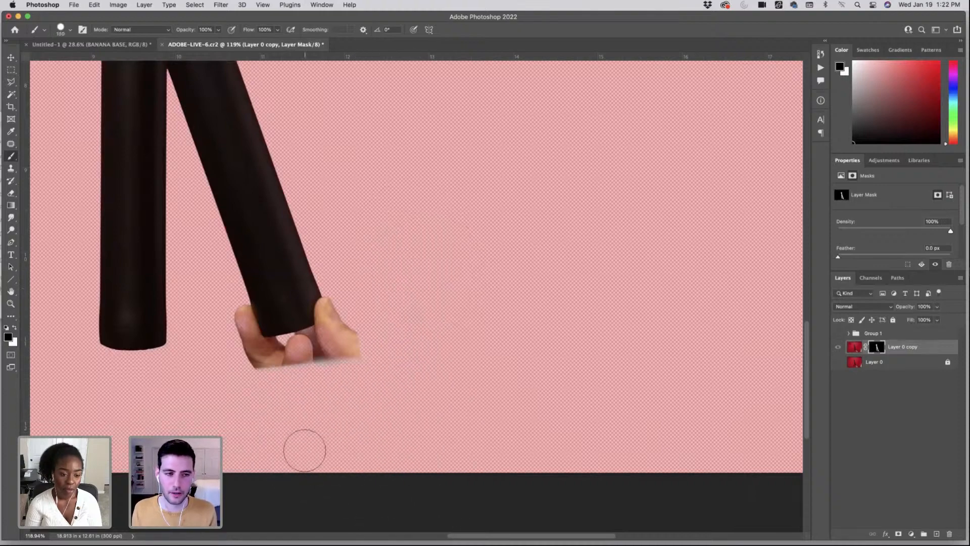
- Paint out the backdrop residue left of the nunchucks and around them with an enlarged brush on the mask
{"action": "scroll", "coordinate": [303, 444], "scroll_direction": "left", "scroll_amount": 5}
{"action": "key", "text": "bracketright"}
{"action": "key", "text": "bracketright"}
{"action": "scroll", "coordinate": [309, 433], "scroll_direction": "left", "scroll_amount": 5}
{"action": "key", "text": "bracketright"}
{"action": "key", "text": "bracketright"}
{"action": "key", "text": "bracketright"}
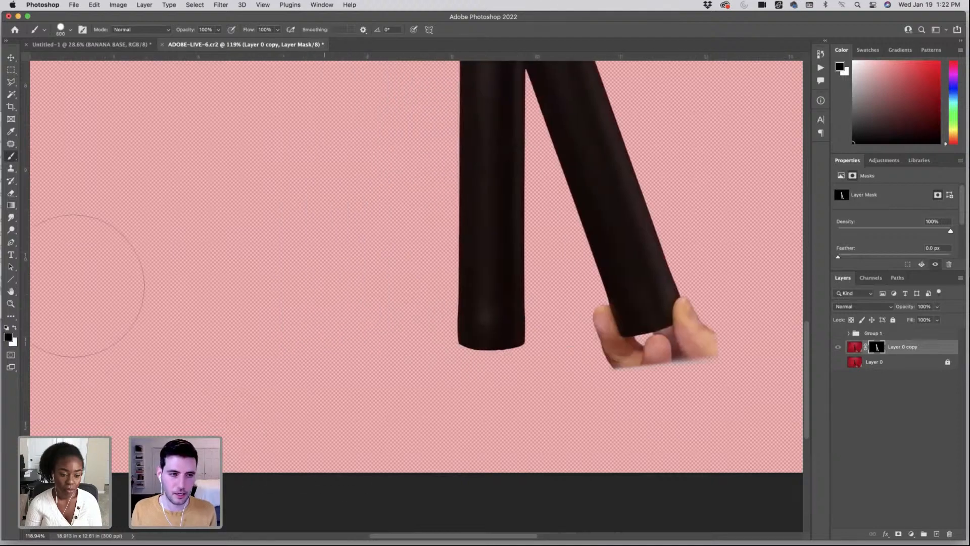
{"action": "scroll", "coordinate": [126, 357], "scroll_direction": "left", "scroll_amount": 5}
{"action": "scroll", "coordinate": [223, 312], "scroll_direction": "up", "scroll_amount": 10}
{"action": "left_click_drag", "start_coordinate": [260, 306], "coordinate": [632, 346]}
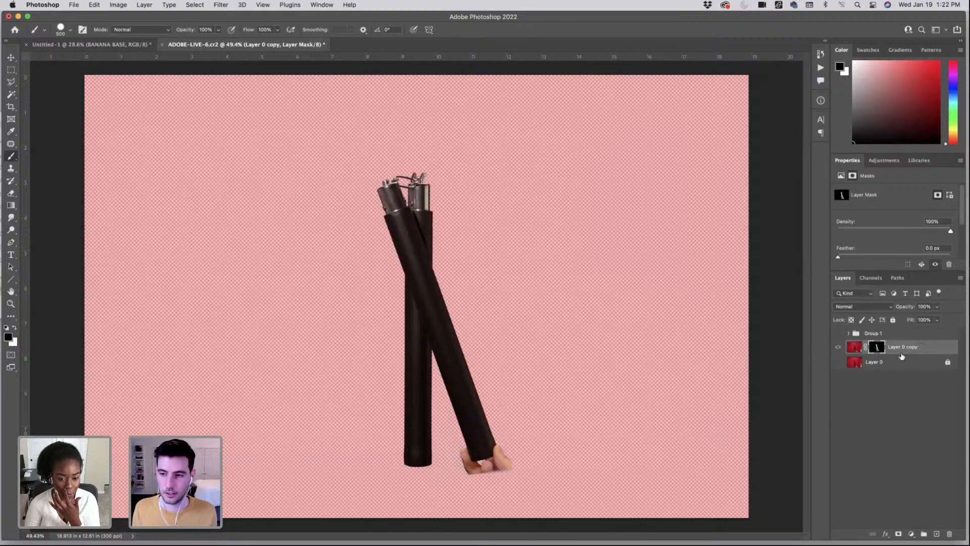
- Display the Layer 0 copy mask on its own and inspect its edges from the metal caps to the handle ends
{"action": "key", "text": "backslash"}
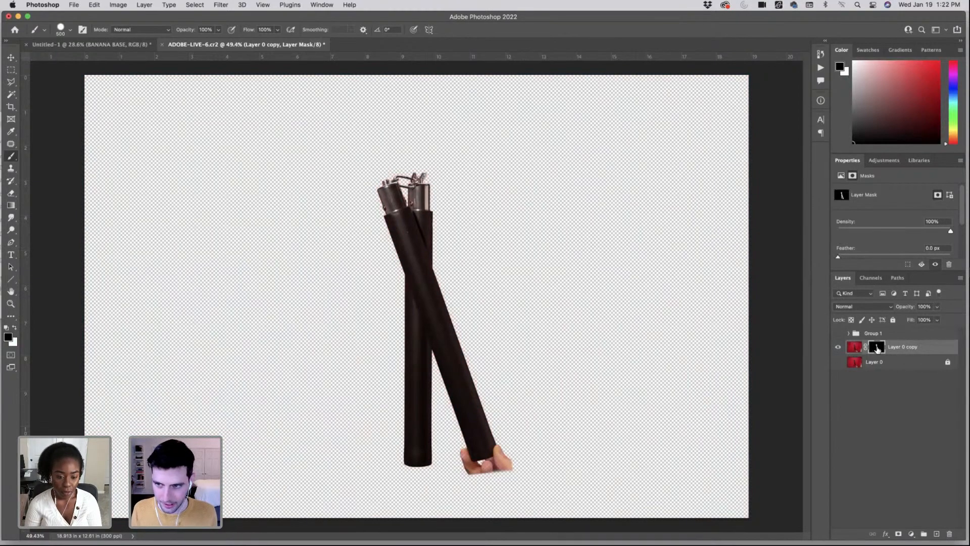
{"action": "left_click", "coordinate": [877, 348], "text": "alt"}
{"action": "scroll", "coordinate": [431, 244], "scroll_direction": "up", "scroll_amount": 5}
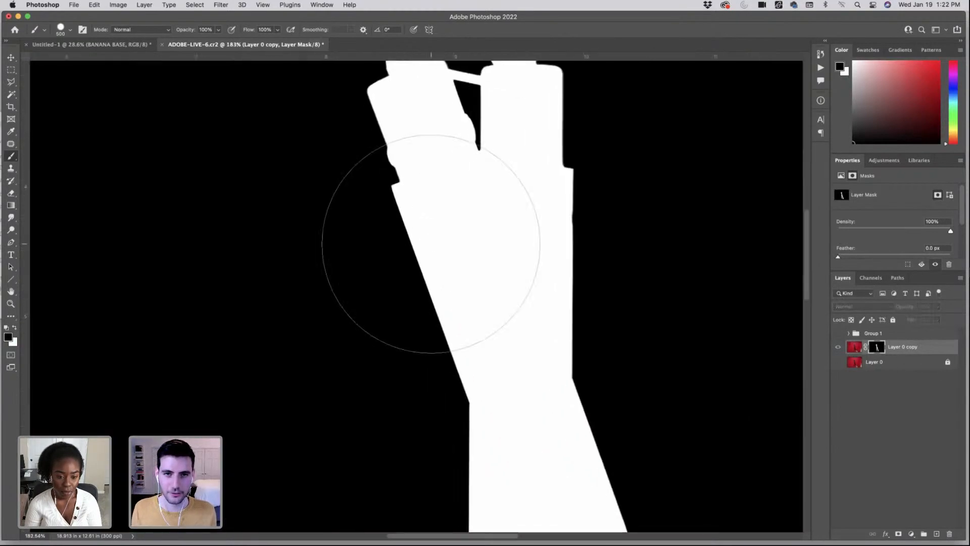
{"action": "scroll", "coordinate": [431, 245], "scroll_direction": "up", "scroll_amount": 5}
{"action": "key", "text": "bracketleft"}
{"action": "key", "text": "bracketleft"}
{"action": "scroll", "coordinate": [469, 352], "scroll_direction": "down", "scroll_amount": 3}
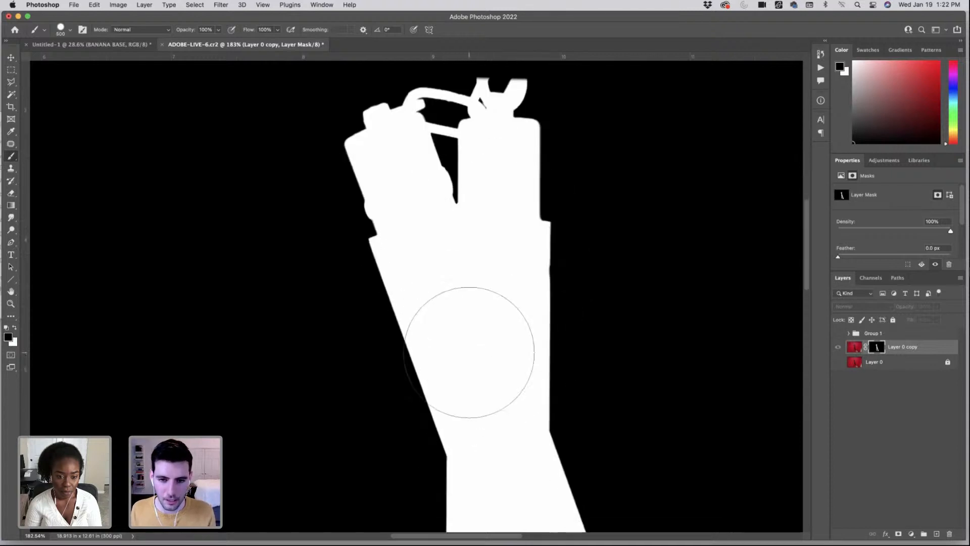
{"action": "scroll", "coordinate": [470, 352], "scroll_direction": "down", "scroll_amount": 10}
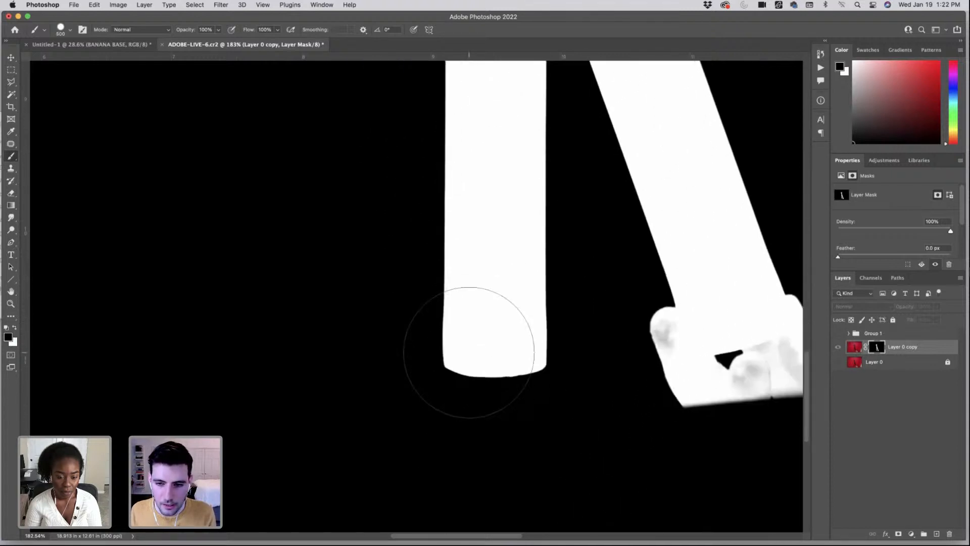
- Paint the fingertips out of the mask at the angled handle's end with an 80 px brush, leaving a straight edge
{"action": "scroll", "coordinate": [467, 348], "scroll_direction": "right", "scroll_amount": 10}
{"action": "key", "text": "bracketleft"}
{"action": "key", "text": "bracketleft"}
{"action": "key", "text": "bracketleft"}
{"action": "key", "text": "bracketleft"}
{"action": "key", "text": "bracketleft"}
{"action": "scroll", "coordinate": [467, 351], "scroll_direction": "left", "scroll_amount": 5}
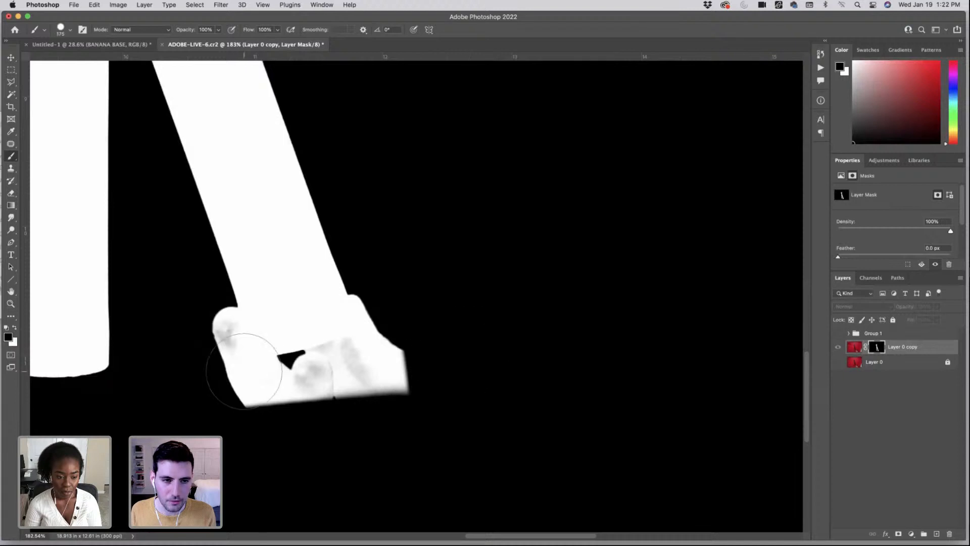
{"action": "key", "text": "bracketleft"}
{"action": "key", "text": "bracketleft"}
{"action": "key", "text": "bracketleft"}
{"action": "key", "text": "bracketleft"}
{"action": "key", "text": "bracketleft"}
{"action": "mouse_move", "coordinate": [223, 325]}
{"action": "left_mouse_down"}
{"action": "mouse_move", "coordinate": [353, 298]}
{"action": "mouse_move", "coordinate": [232, 348]}
{"action": "mouse_move", "coordinate": [374, 348]}
{"action": "mouse_move", "coordinate": [252, 389]}
{"action": "mouse_move", "coordinate": [389, 392]}
{"action": "left_mouse_up"}
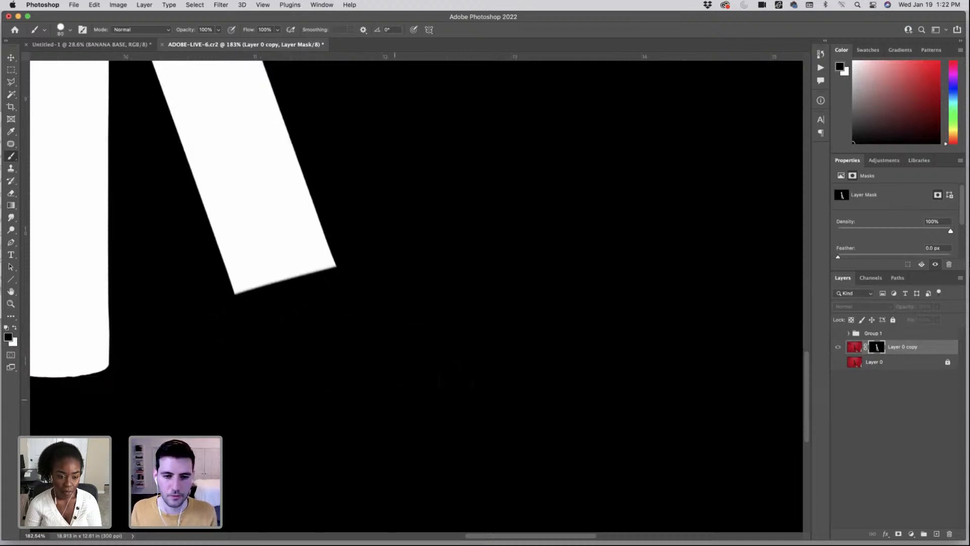
- Leave the mask-only view and check the cutout around the chain links and across the whole image
{"action": "scroll", "coordinate": [373, 392], "scroll_direction": "left", "scroll_amount": 8}
{"action": "scroll", "coordinate": [310, 290], "scroll_direction": "up", "scroll_amount": 12}
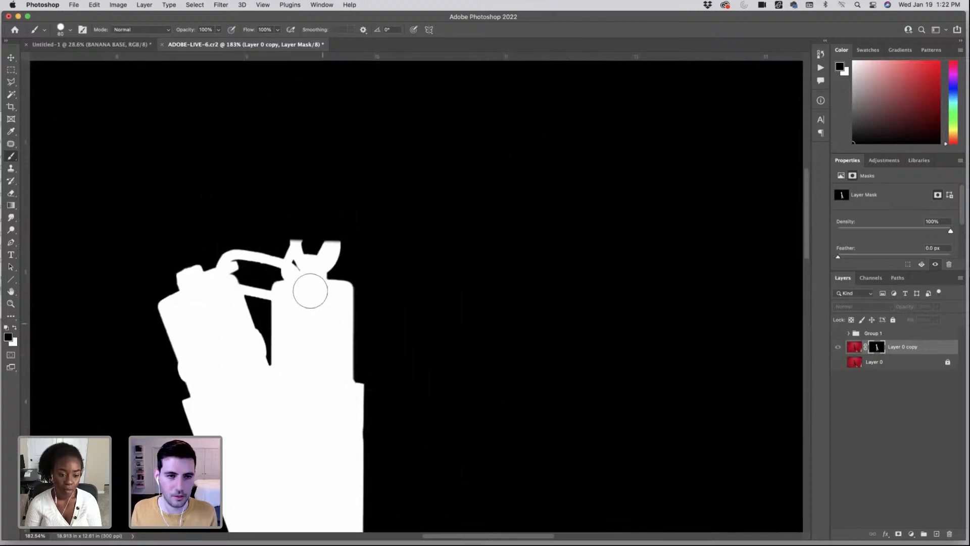
{"action": "key", "text": "backslash"}
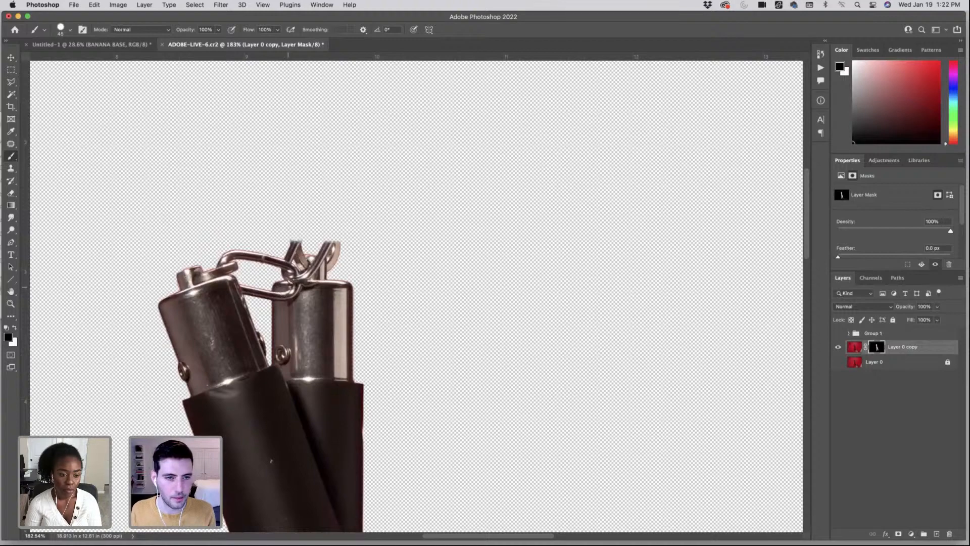
{"action": "key", "text": "bracketright"}
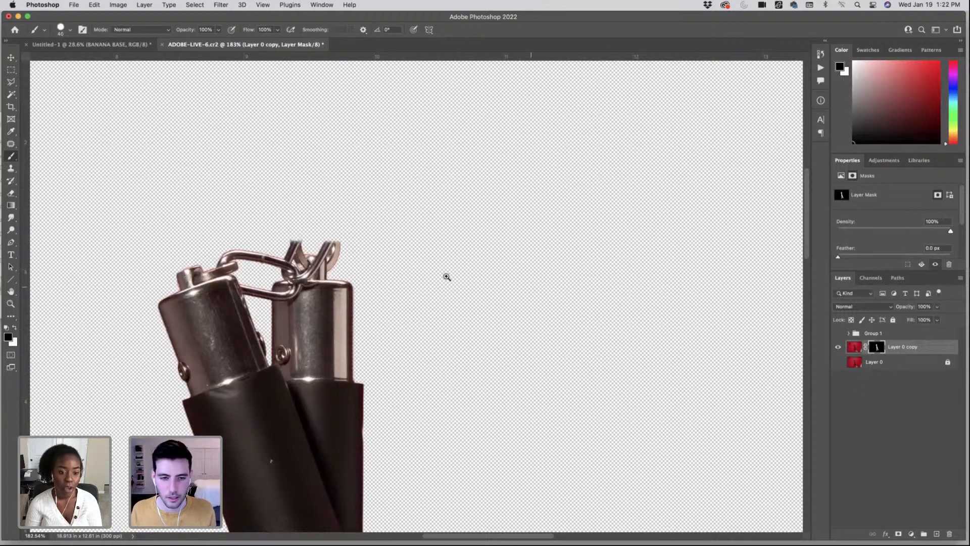
{"action": "scroll", "coordinate": [455, 275], "scroll_direction": "down", "scroll_amount": 10}
{"action": "key", "text": "backslash"}
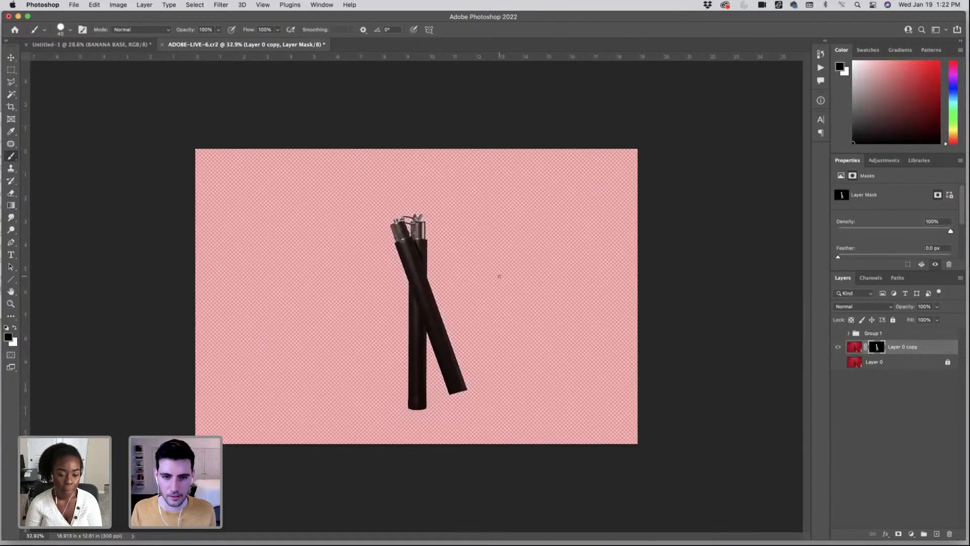
{"action": "key", "text": "backslash"}
- Show Group 1 and expand it to list the ADOBE-LIVE-5 and ADOBE-LIVE-4 layers
{"action": "left_click", "coordinate": [841, 336]}
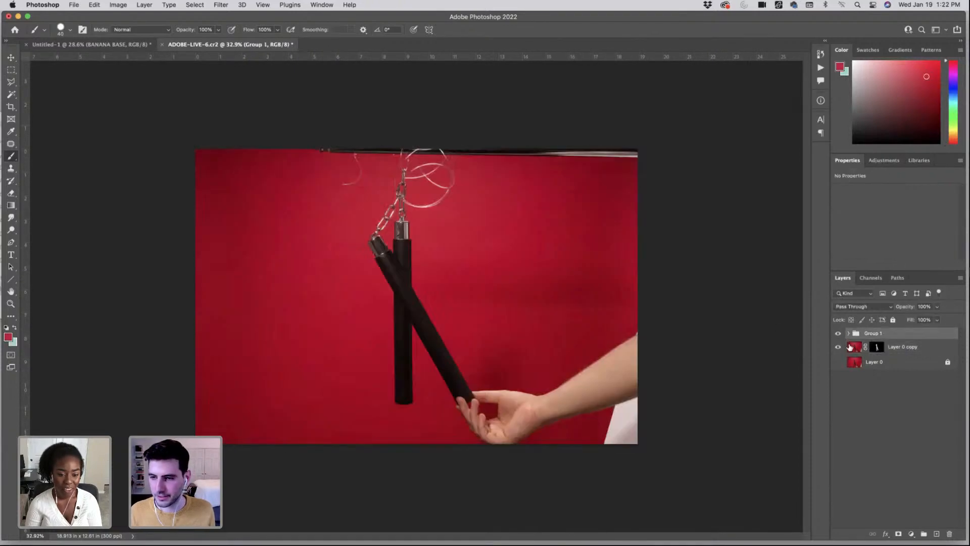
{"action": "left_click", "coordinate": [850, 335]}
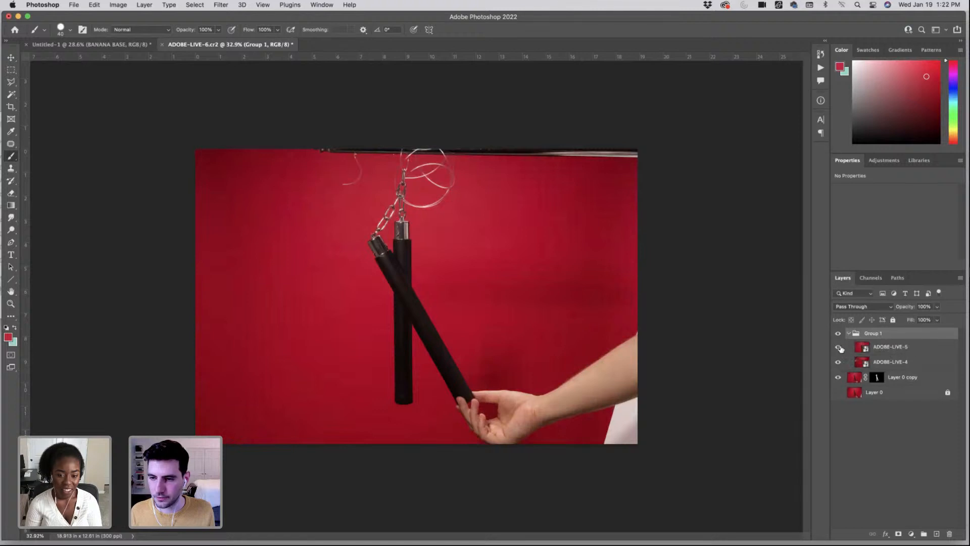
- Hide ADOBE-LIVE-5, duplicate the ADOBE-LIVE-4 layer, and place the copy outside and below the collapsed Group 1
{"action": "left_click", "coordinate": [838, 347]}
{"action": "left_click", "coordinate": [892, 364]}
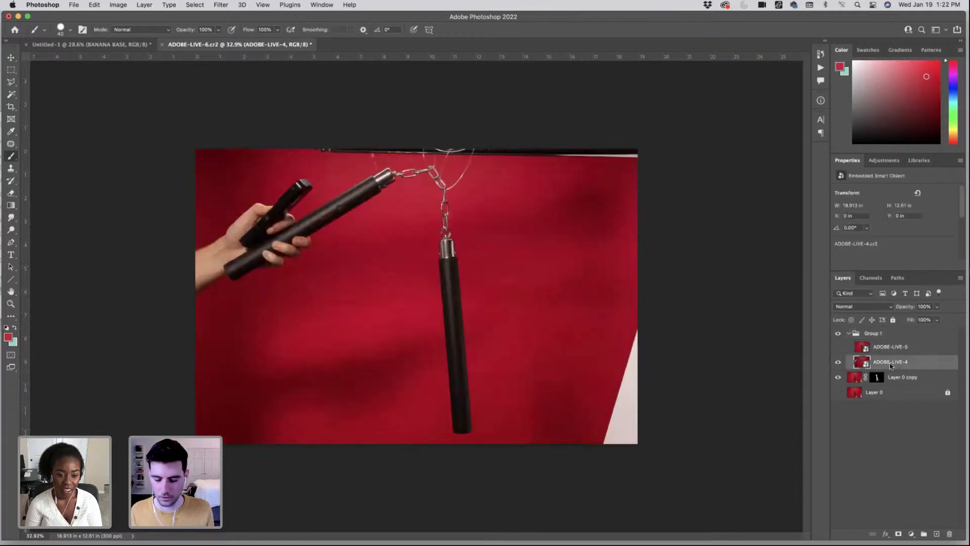
{"action": "key", "text": "super+j"}
{"action": "left_click_drag", "start_coordinate": [891, 365], "coordinate": [887, 385]}
{"action": "left_click", "coordinate": [850, 334]}
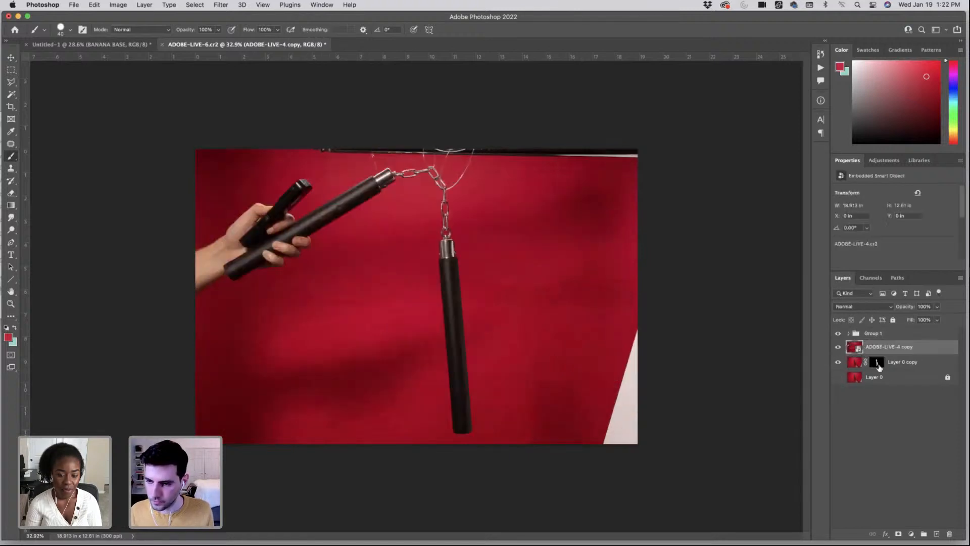
- Rasterize the ADOBE-LIVE-4 copy layer and hide Group 1
{"action": "right_click", "coordinate": [884, 356]}
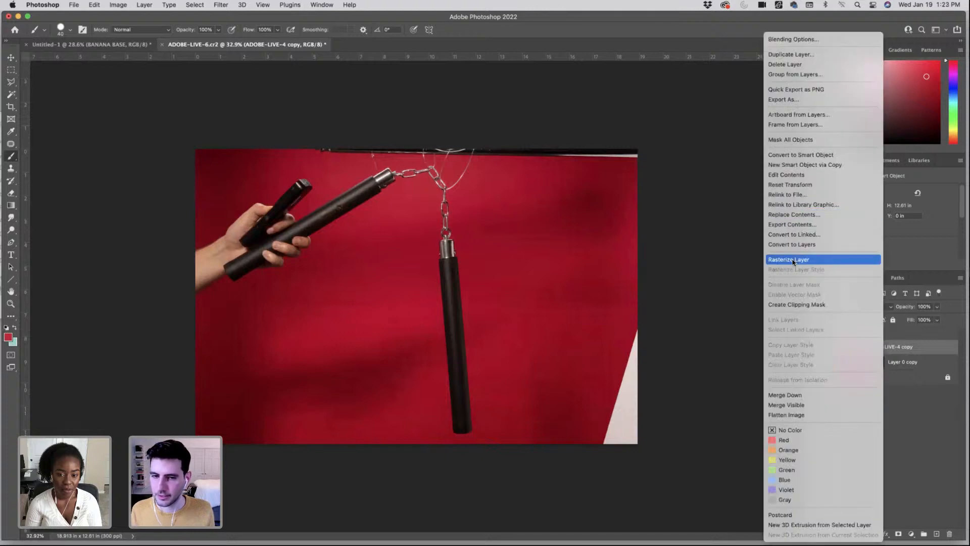
{"action": "left_click", "coordinate": [870, 260]}
{"action": "left_click", "coordinate": [839, 333]}
- Marquee-select the hanging handle's lower end, about 2.47 x 2.92 in, put it on its own layer, and delete ADOBE-LIVE-4 copy
{"action": "scroll", "coordinate": [514, 372], "scroll_direction": "up", "scroll_amount": 5}
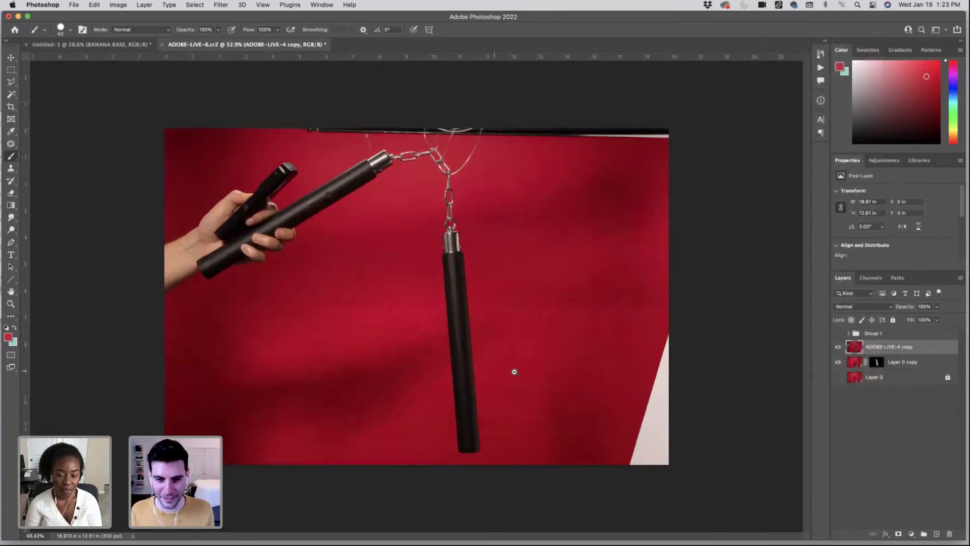
{"action": "left_click", "coordinate": [11, 69]}
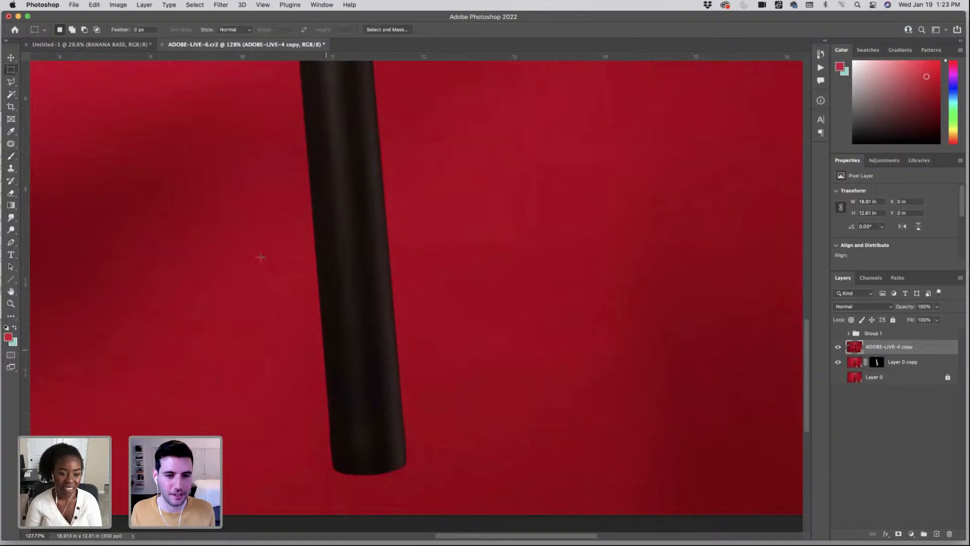
{"action": "left_click_drag", "start_coordinate": [255, 246], "coordinate": [479, 510]}
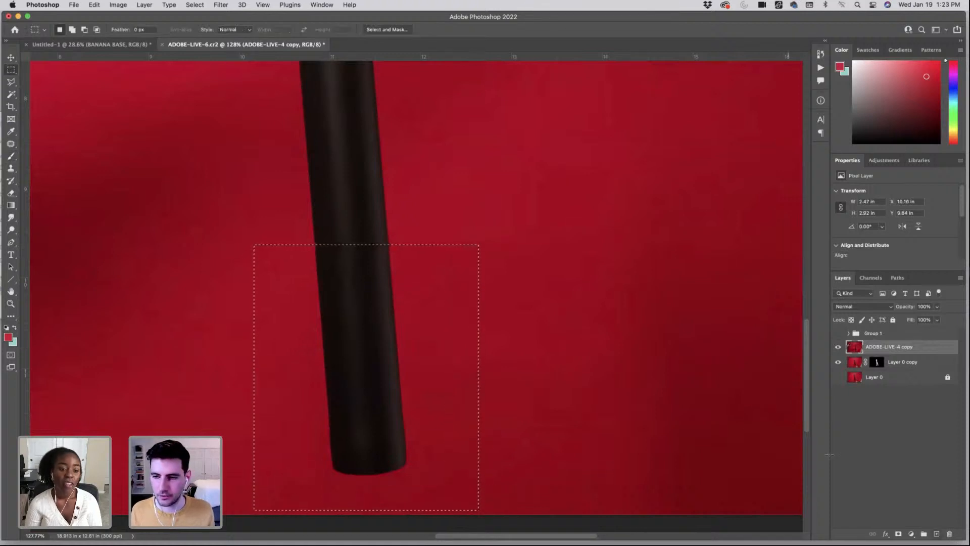
{"action": "right_click", "coordinate": [357, 327]}
{"action": "left_click", "coordinate": [439, 405]}
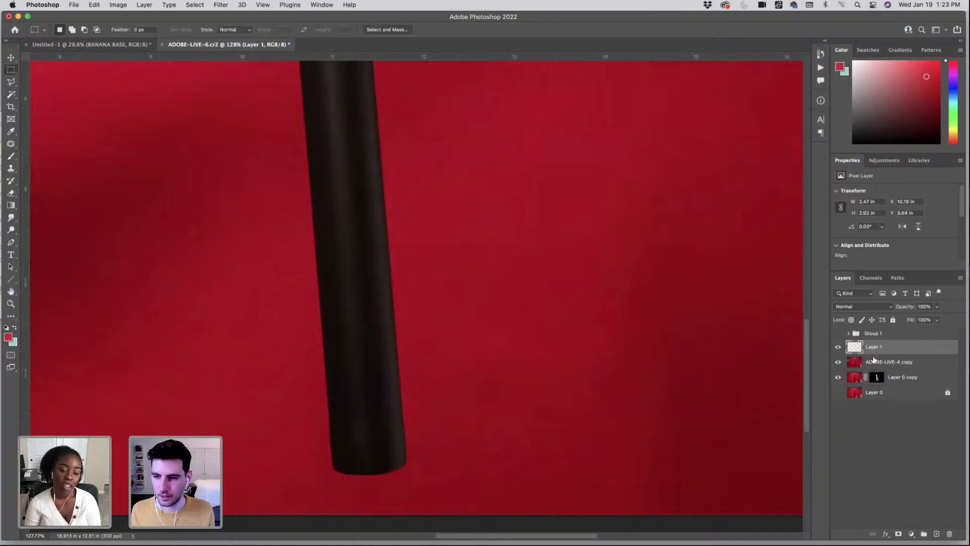
{"action": "left_click", "coordinate": [877, 363]}
{"action": "key", "text": "Delete"}
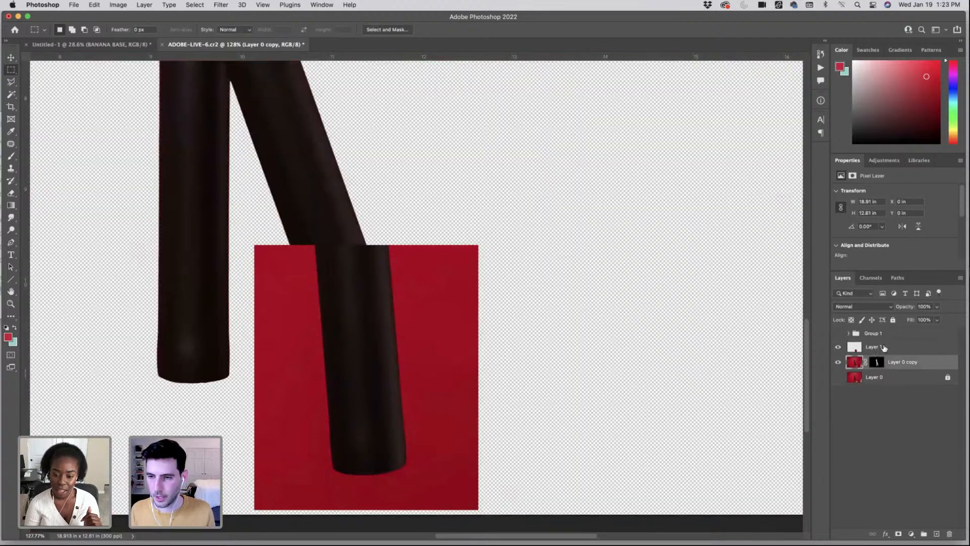
- Rotate Layer 1 to -14.77° and position it over the cut-off end of the angled handle, with layer opacity at 83%
{"action": "left_click", "coordinate": [884, 347]}
{"action": "left_click", "coordinate": [928, 309]}
{"action": "key", "text": "super+t"}
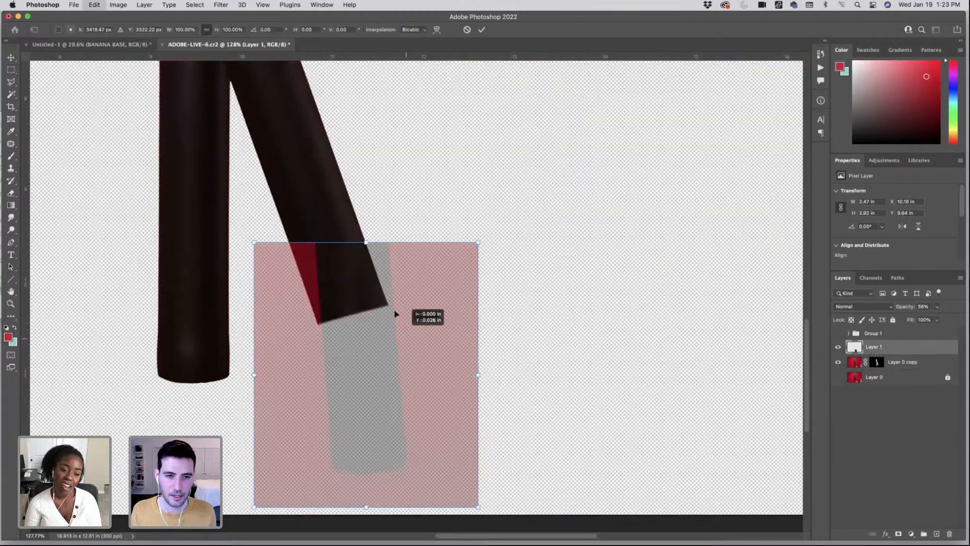
{"action": "left_click_drag", "start_coordinate": [396, 314], "coordinate": [511, 342]}
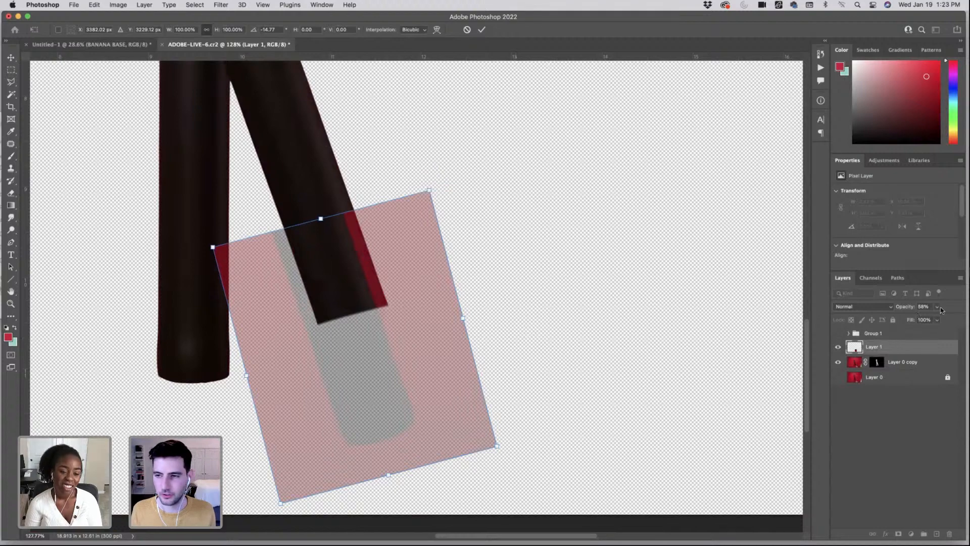
{"action": "left_click_drag", "start_coordinate": [937, 306], "coordinate": [944, 319]}
{"action": "left_click_drag", "start_coordinate": [404, 336], "coordinate": [415, 333]}
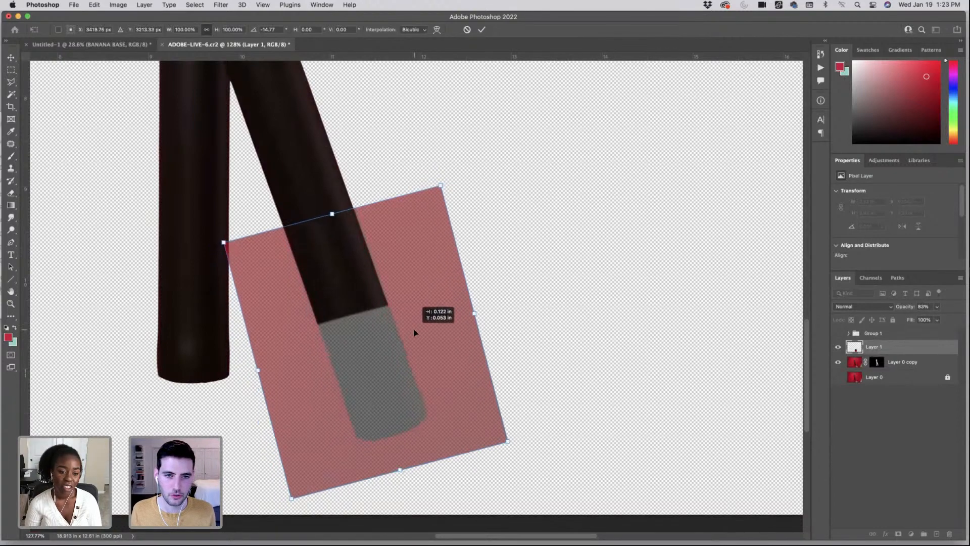
- Narrow the upper edge of Layer 1 slightly with a Perspective transform of about -0.7° and apply it
{"action": "right_click", "coordinate": [262, 268]}
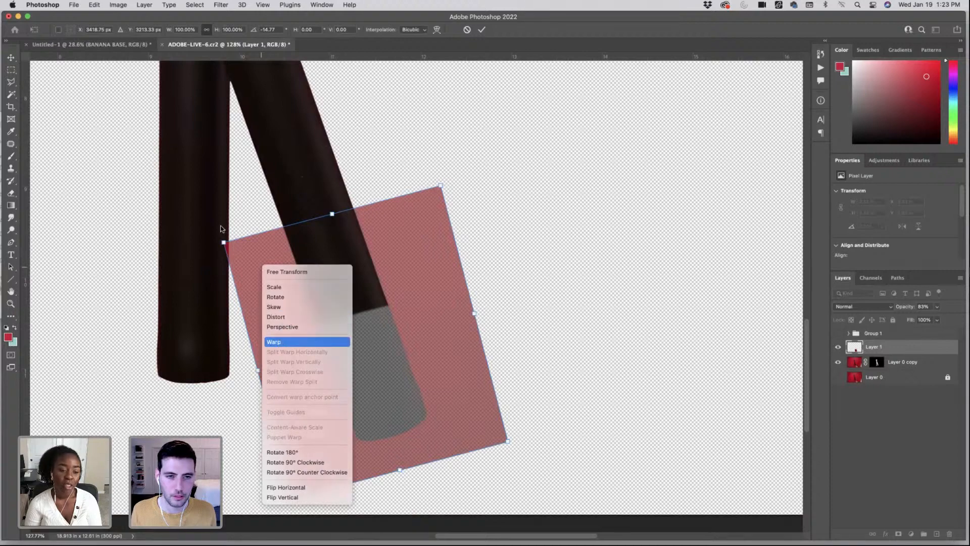
{"action": "key", "text": "Return"}
{"action": "right_click", "coordinate": [272, 264]}
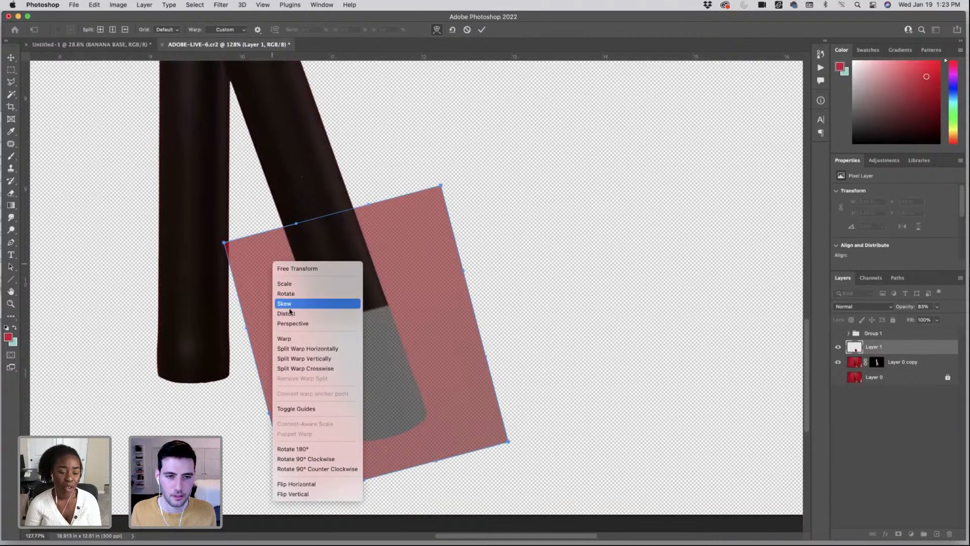
{"action": "left_click", "coordinate": [289, 322]}
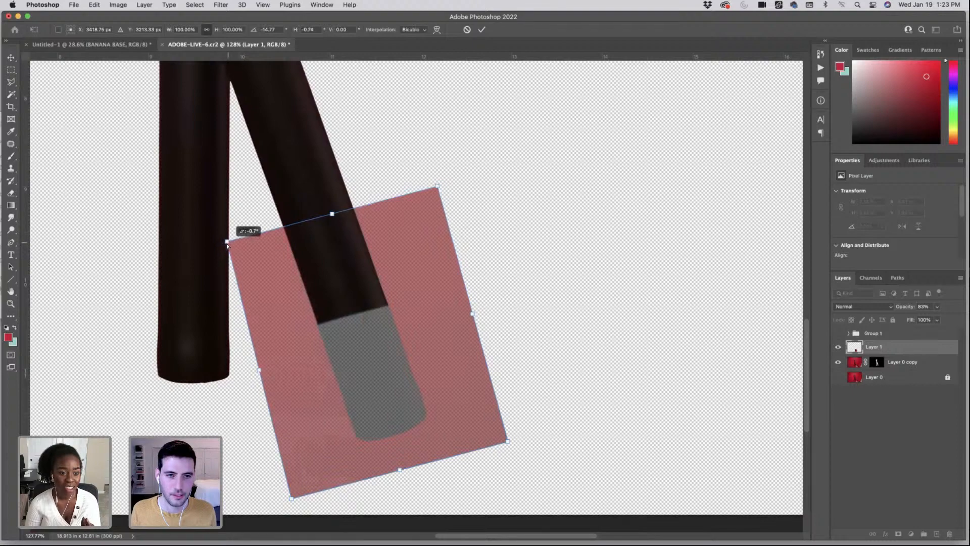
{"action": "key", "text": "Return"}
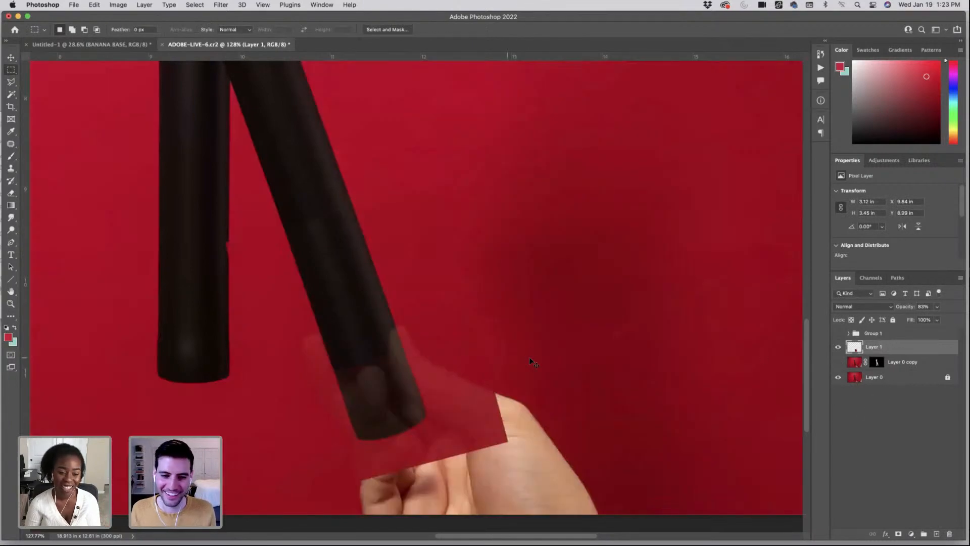
- Move Layer 1 up over the hand-held handle end in Layer 0, skew it slightly to follow the handle's edges, and apply the transform
{"action": "key", "text": "ctrl+t"}
{"action": "left_click_drag", "start_coordinate": [407, 405], "coordinate": [382, 336]}
{"action": "right_click", "coordinate": [427, 375]}
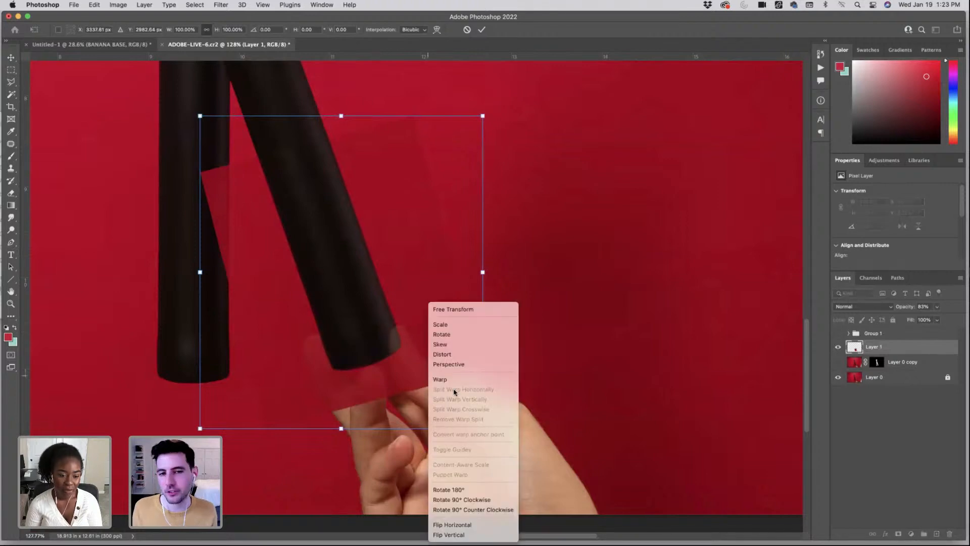
{"action": "left_click", "coordinate": [453, 369]}
{"action": "left_click_drag", "start_coordinate": [341, 428], "coordinate": [344, 430]}
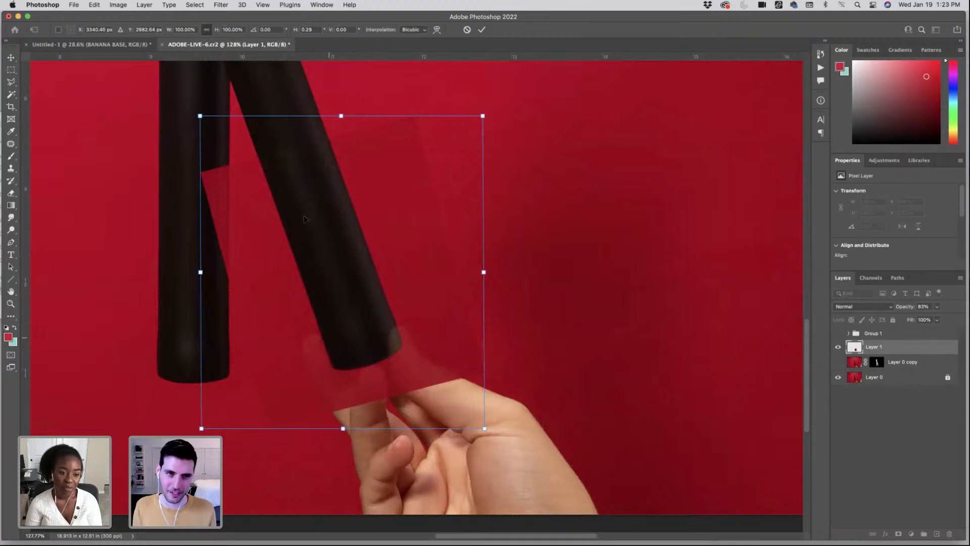
{"action": "right_click", "coordinate": [284, 94]}
{"action": "left_click", "coordinate": [315, 153]}
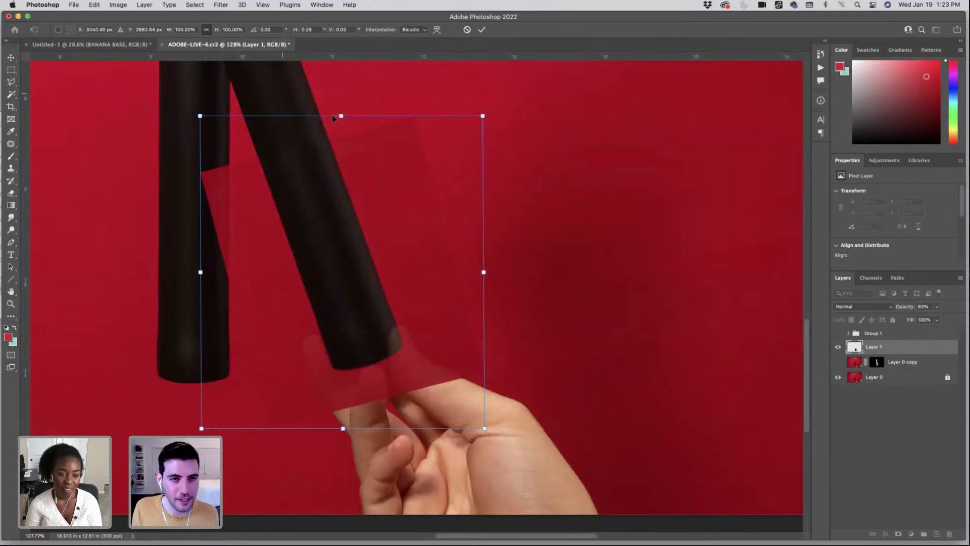
{"action": "left_click_drag", "start_coordinate": [341, 118], "coordinate": [342, 120]}
{"action": "key", "text": "Return"}
{"action": "key", "text": "m"}
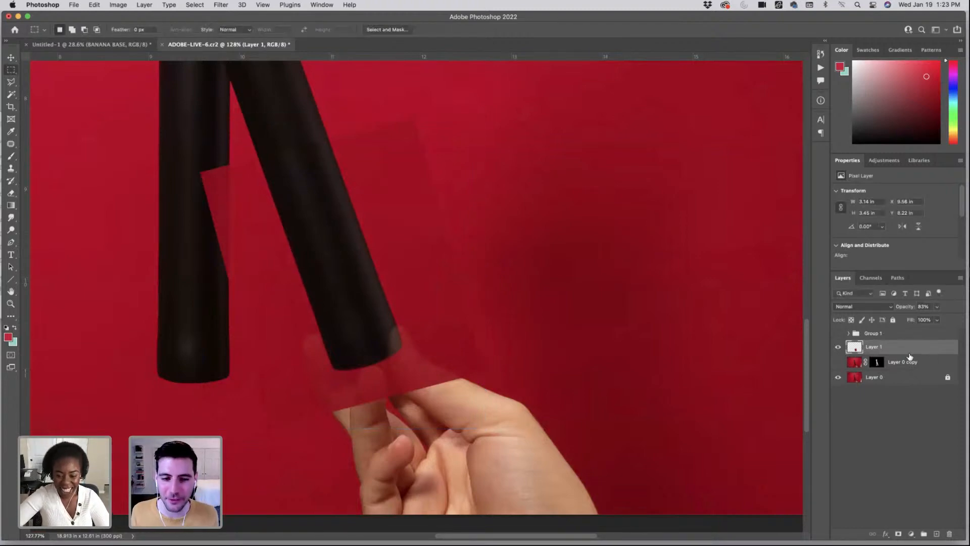
- Compare Layer 1 with the original handle end in Layer 0 and nudge it up a few pixels
{"action": "left_click", "coordinate": [839, 348]}
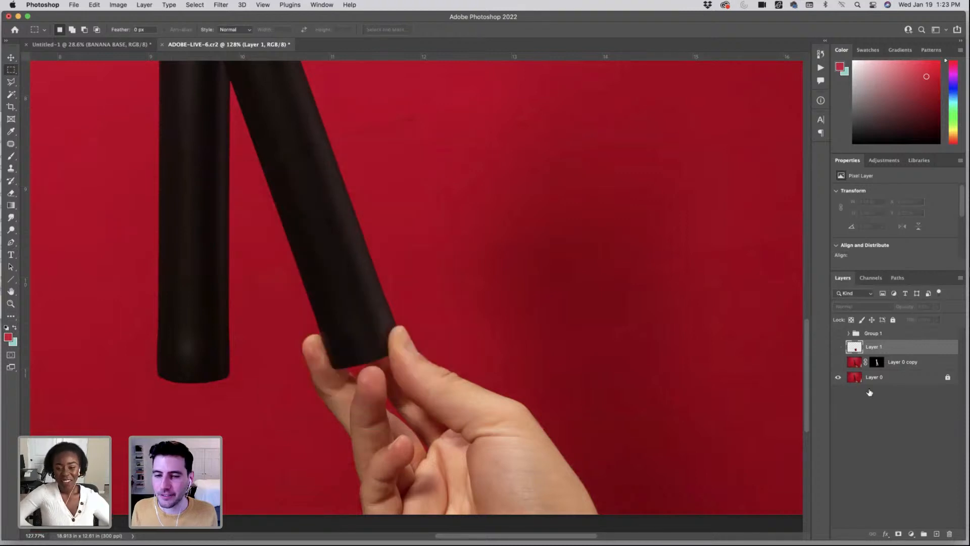
{"action": "left_click", "coordinate": [838, 347]}
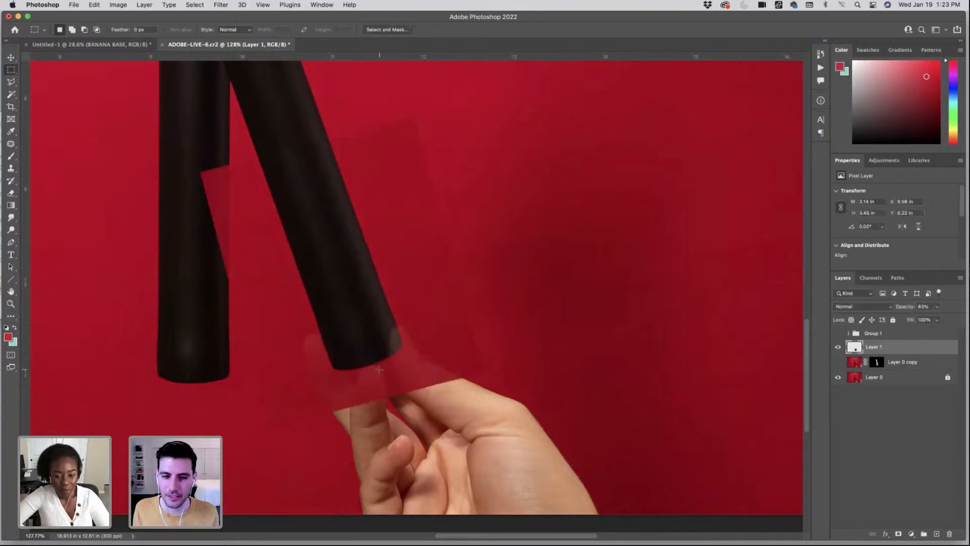
{"action": "left_click", "coordinate": [838, 348]}
{"action": "left_click", "coordinate": [838, 348]}
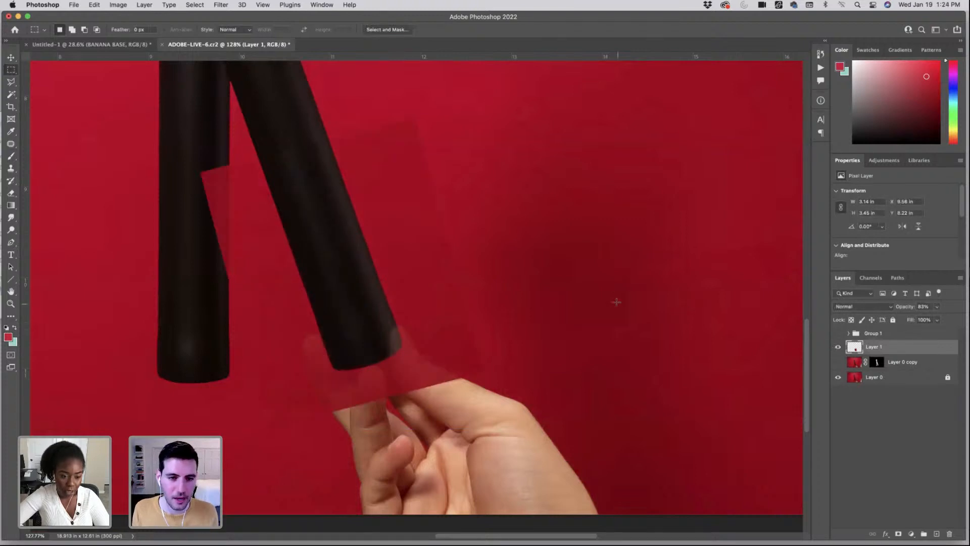
{"action": "key", "text": "super+t"}
{"action": "key", "text": "Up"}
{"action": "key", "text": "Up"}
{"action": "key", "text": "Up"}
{"action": "key", "text": "Up"}
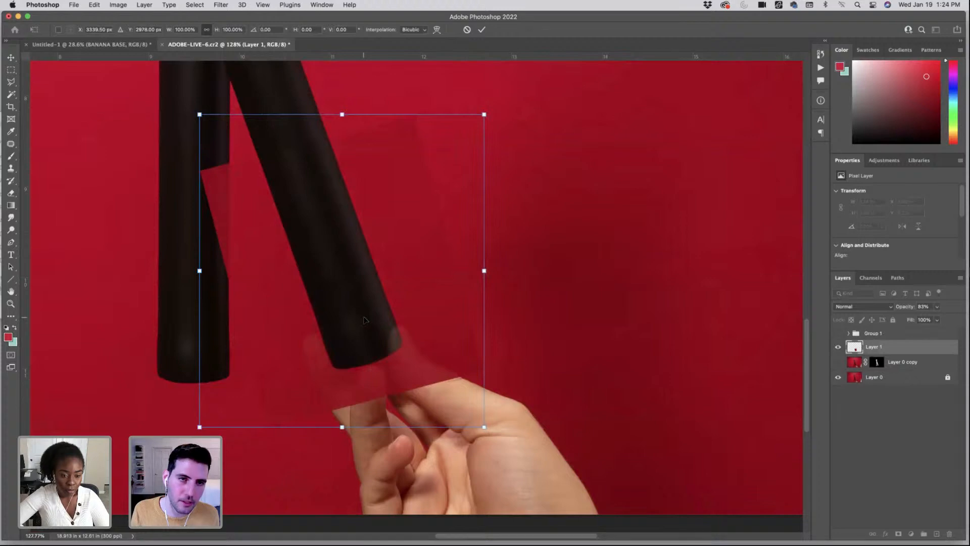
- Skew the upper edge of Layer 1 by about 0.1° to line up with the handle's sides and apply the transform
{"action": "right_click", "coordinate": [299, 198]}
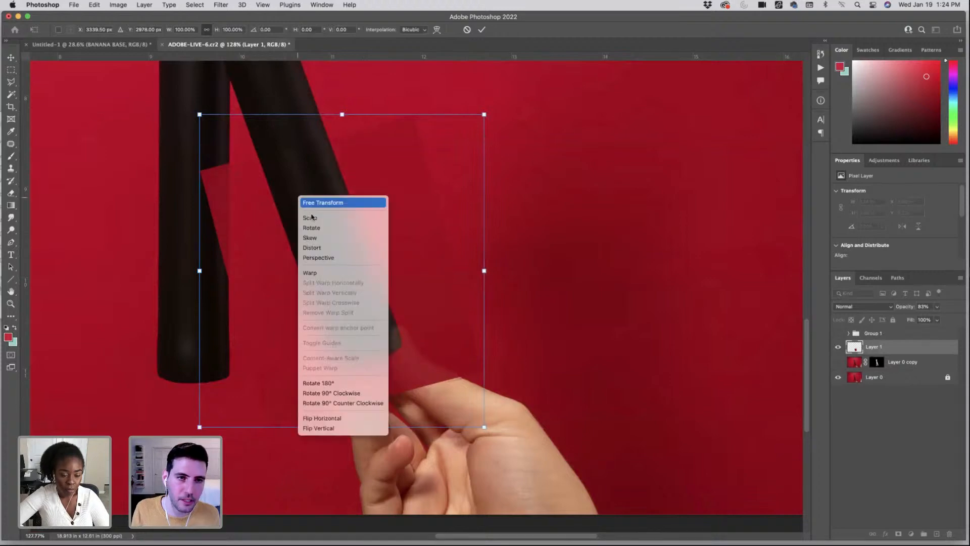
{"action": "left_click", "coordinate": [323, 248]}
{"action": "scroll", "coordinate": [246, 126], "scroll_direction": "up", "scroll_amount": 5}
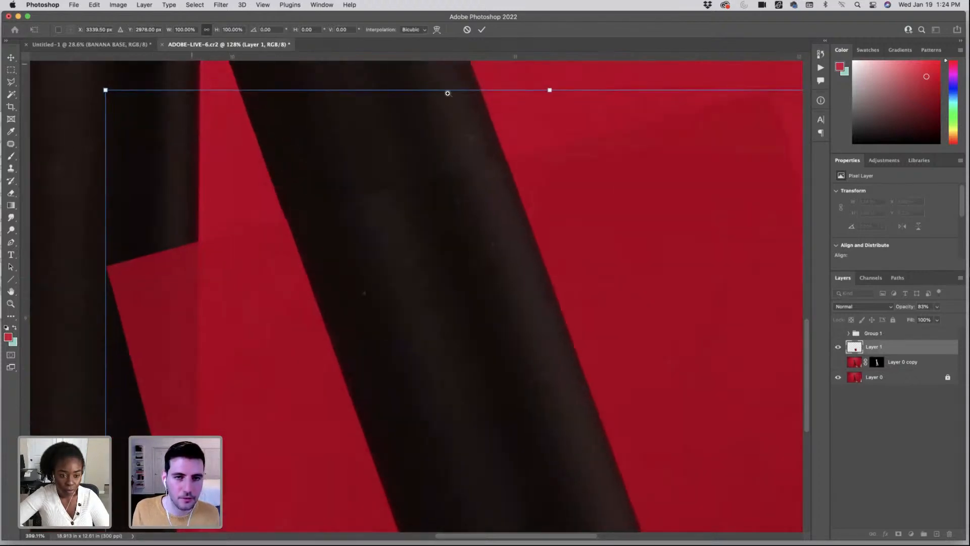
{"action": "left_click_drag", "start_coordinate": [549, 92], "coordinate": [548, 91]}
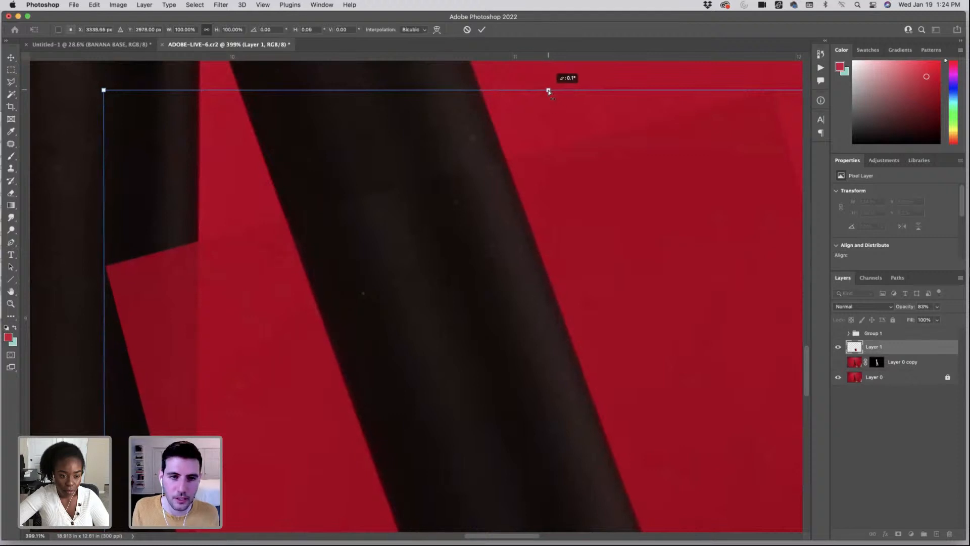
{"action": "key", "text": "Return"}
{"action": "scroll", "coordinate": [652, 291], "scroll_direction": "down", "scroll_amount": 8}
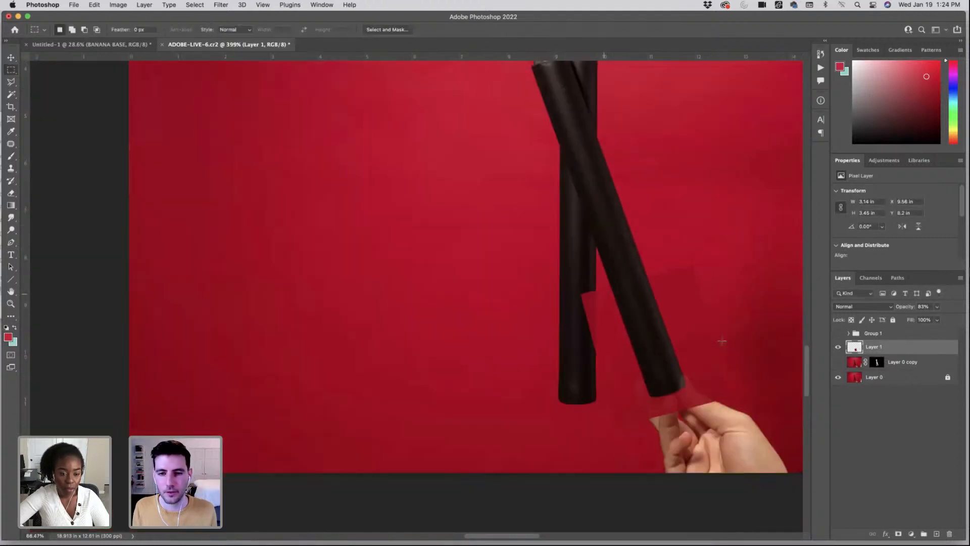
- Compare the image with and without Layer 1, set its opacity to 100%, and hide Layer 0 to isolate the handle end
{"action": "left_click", "coordinate": [838, 347]}
{"action": "left_click", "coordinate": [838, 348]}
{"action": "left_click", "coordinate": [838, 348]}
{"action": "left_click", "coordinate": [838, 348]}
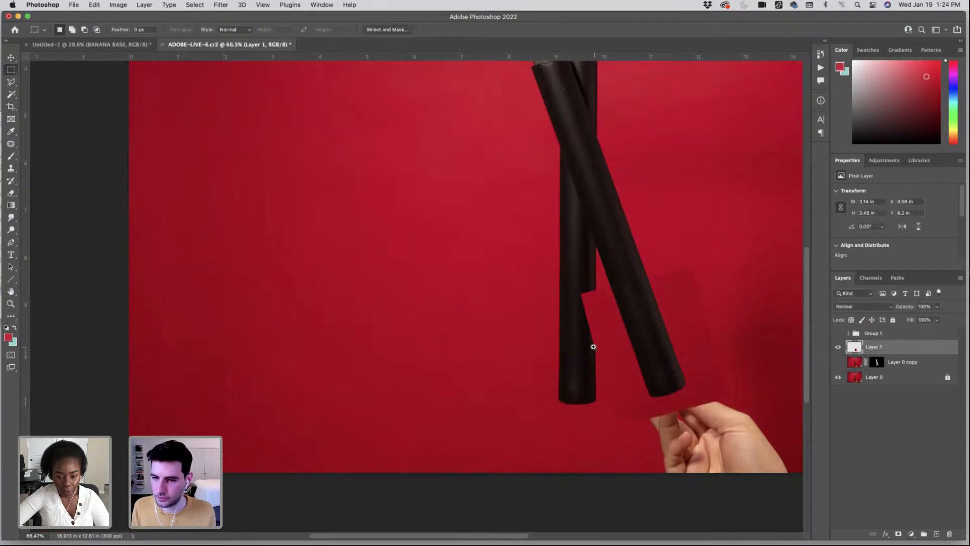
{"action": "scroll", "coordinate": [593, 346], "scroll_direction": "down", "scroll_amount": 5}
{"action": "left_click", "coordinate": [838, 377]}
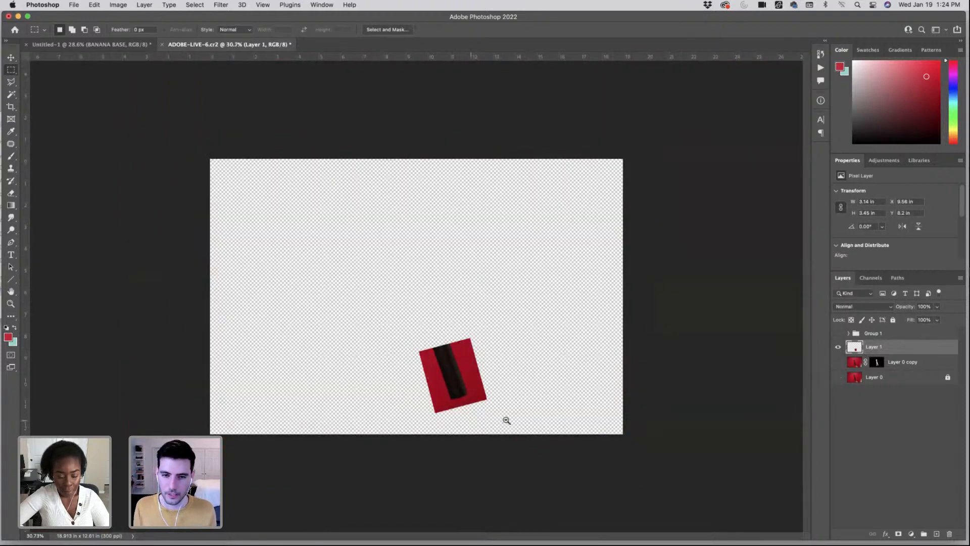
- Select the red backdrop of Layer 1 with Color Range at fuzziness 87 and hide it with an inverted layer mask
{"action": "scroll", "coordinate": [507, 420], "scroll_direction": "up", "scroll_amount": 5}
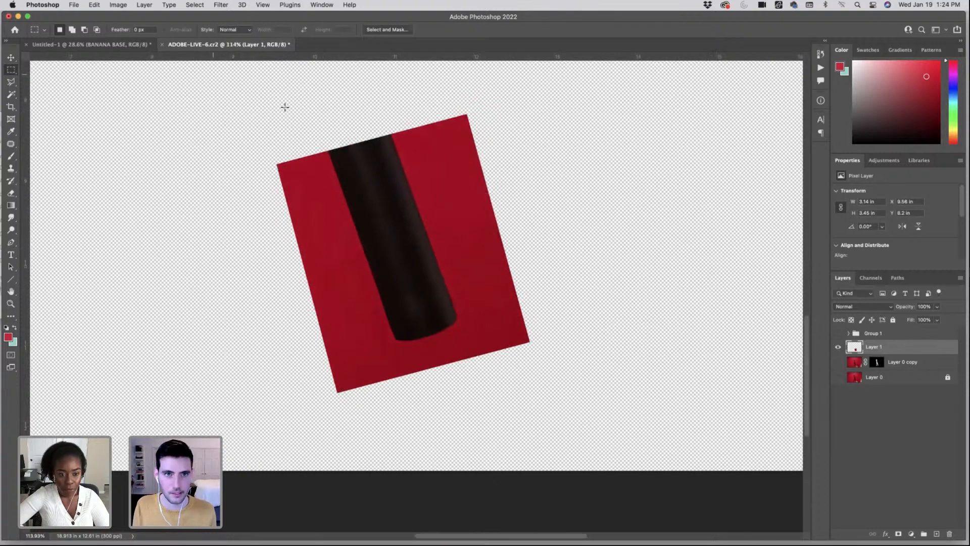
{"action": "left_click", "coordinate": [192, 5]}
{"action": "left_click", "coordinate": [211, 96]}
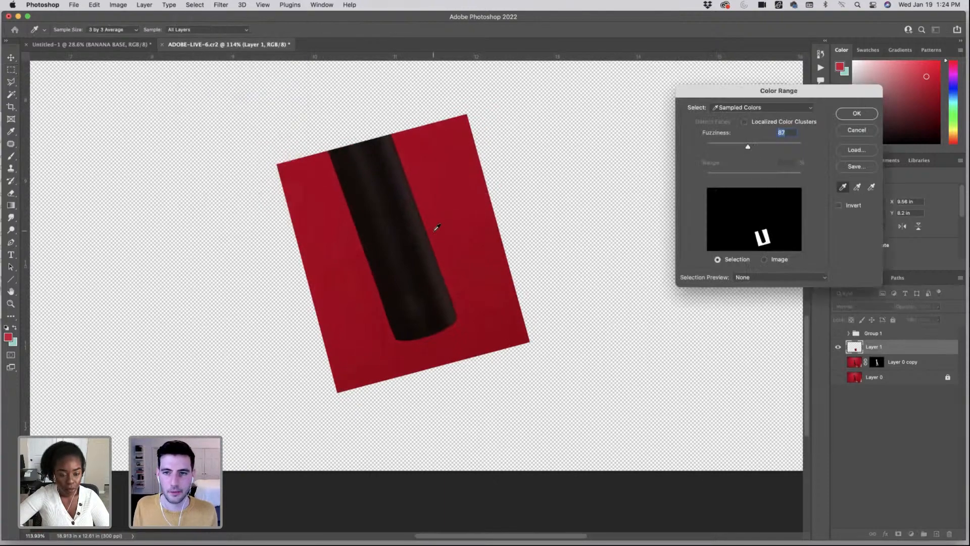
{"action": "key", "text": "Return"}
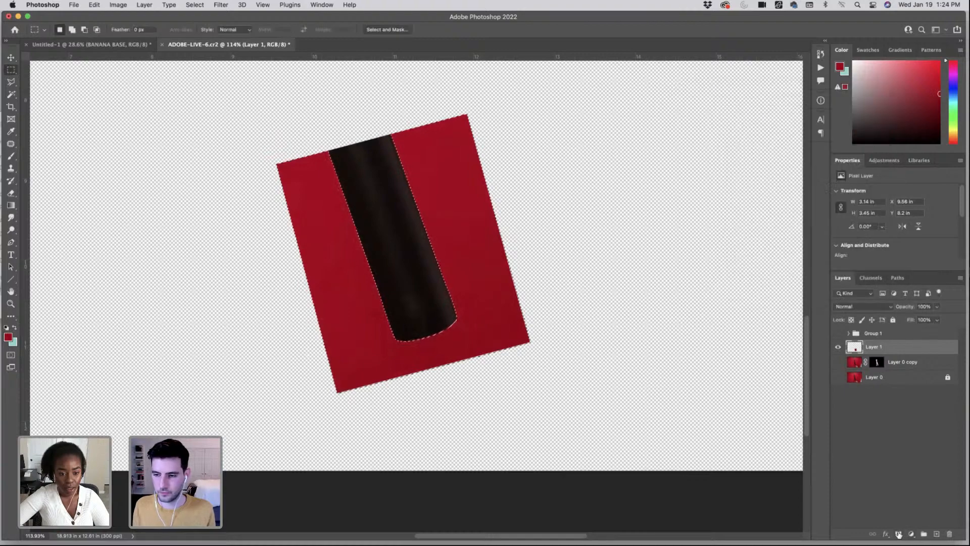
{"action": "left_click", "coordinate": [899, 533]}
{"action": "key", "text": "super+i"}
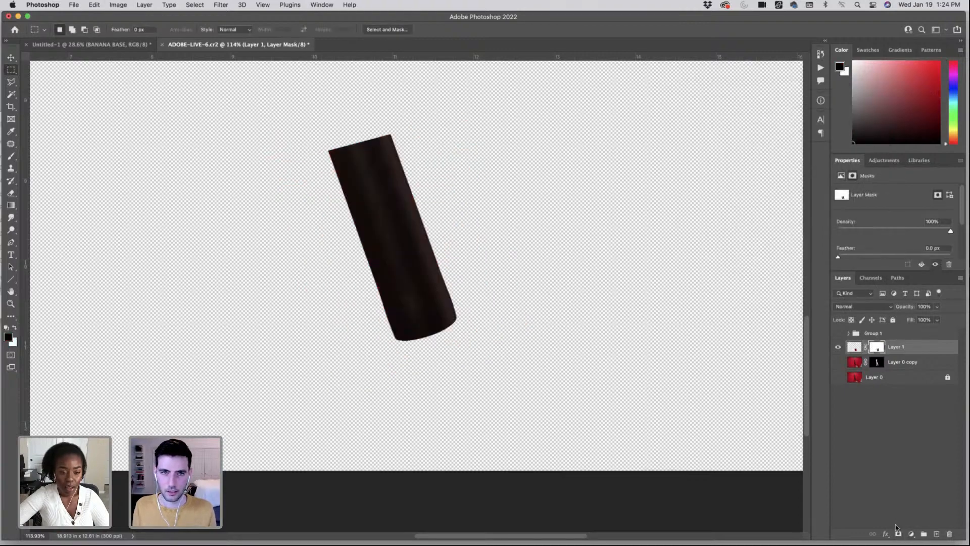
- View Layer 1's mask on its own and paint black along the outer edges of the U-shaped area with a 40 px brush
{"action": "left_click", "coordinate": [878, 350], "text": "alt"}
{"action": "key", "text": "b"}
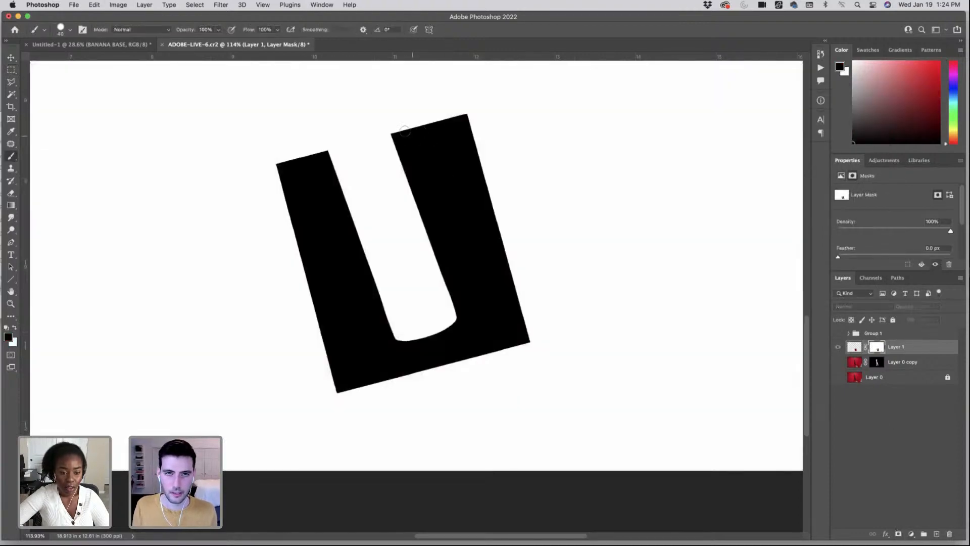
{"action": "mouse_move", "coordinate": [399, 132]}
{"action": "left_mouse_down"}
{"action": "mouse_move", "coordinate": [461, 112]}
{"action": "mouse_move", "coordinate": [467, 120]}
{"action": "mouse_move", "coordinate": [536, 345]}
{"action": "mouse_move", "coordinate": [440, 373]}
{"action": "mouse_move", "coordinate": [503, 350]}
{"action": "mouse_move", "coordinate": [360, 381]}
{"action": "mouse_move", "coordinate": [285, 133]}
{"action": "mouse_move", "coordinate": [316, 298]}
{"action": "mouse_move", "coordinate": [280, 189]}
{"action": "mouse_move", "coordinate": [279, 167]}
{"action": "mouse_move", "coordinate": [317, 151]}
{"action": "left_mouse_up"}
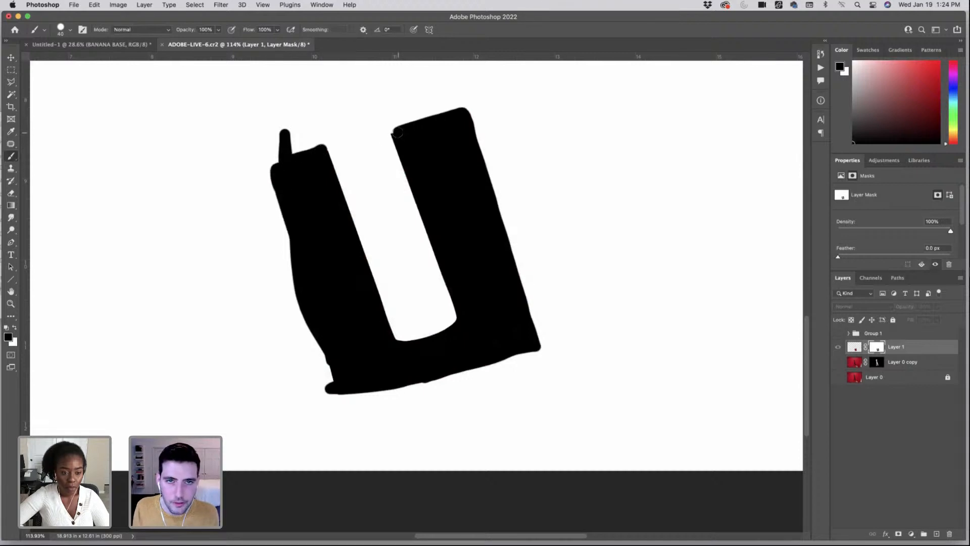
{"action": "left_click_drag", "start_coordinate": [434, 207], "coordinate": [456, 211]}
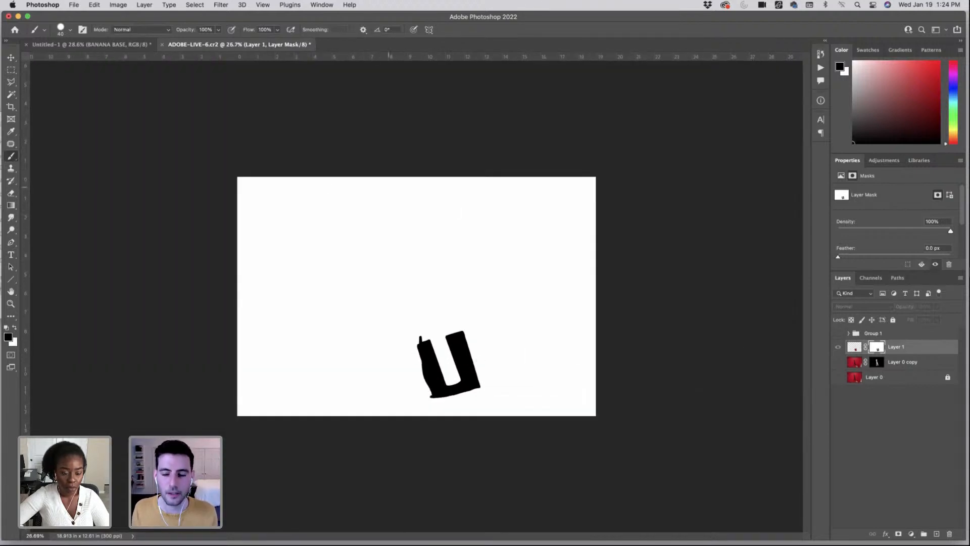
{"action": "left_click", "coordinate": [877, 348], "text": "alt"}
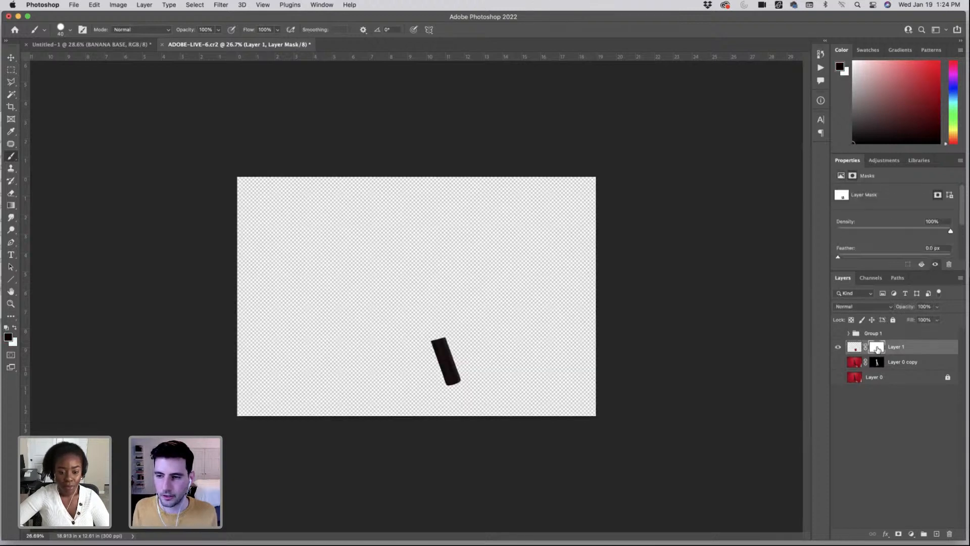
- Disable Layer 1's mask to look at the original red-backed patch and enable the mask again
{"action": "right_click", "coordinate": [878, 349]}
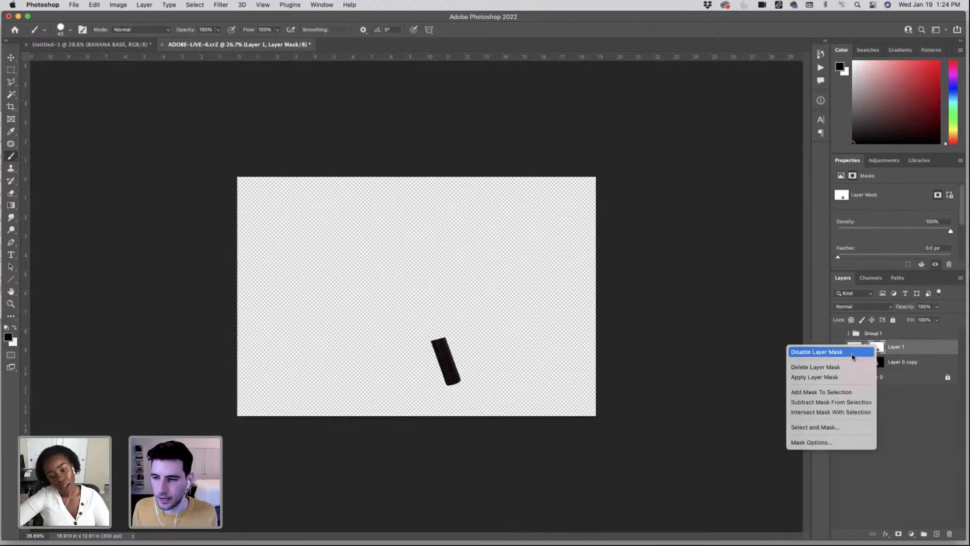
{"action": "left_click", "coordinate": [841, 348]}
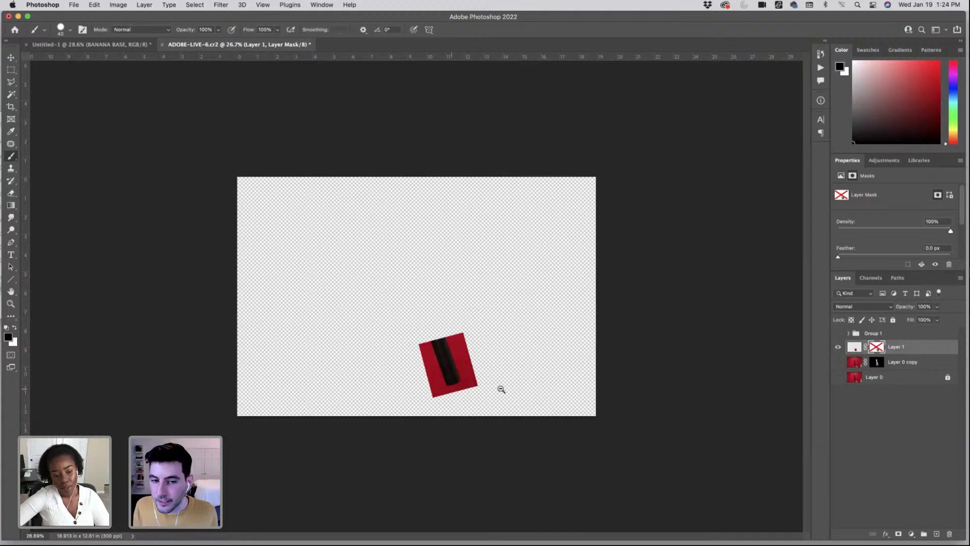
{"action": "left_click_drag", "start_coordinate": [452, 389], "coordinate": [505, 389]}
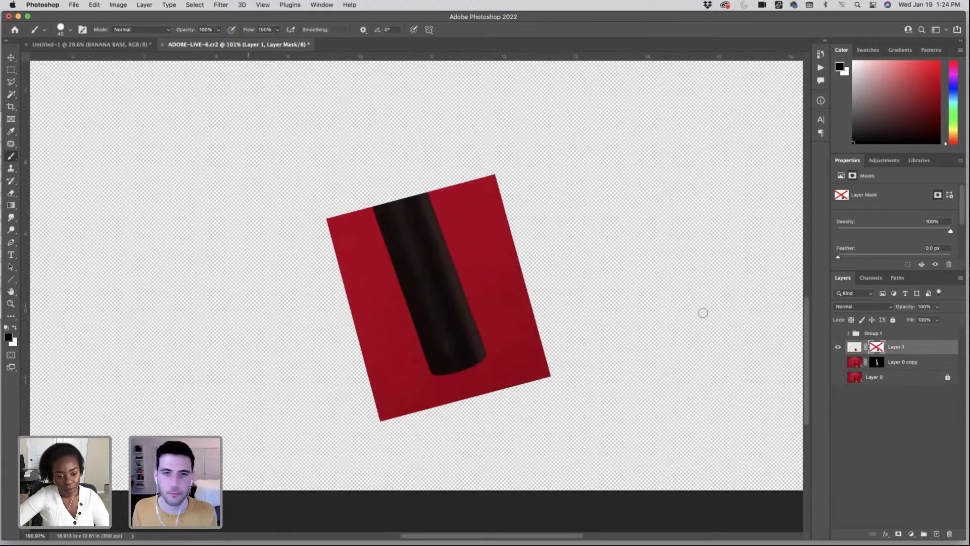
{"action": "left_click_drag", "start_coordinate": [478, 338], "coordinate": [454, 336]}
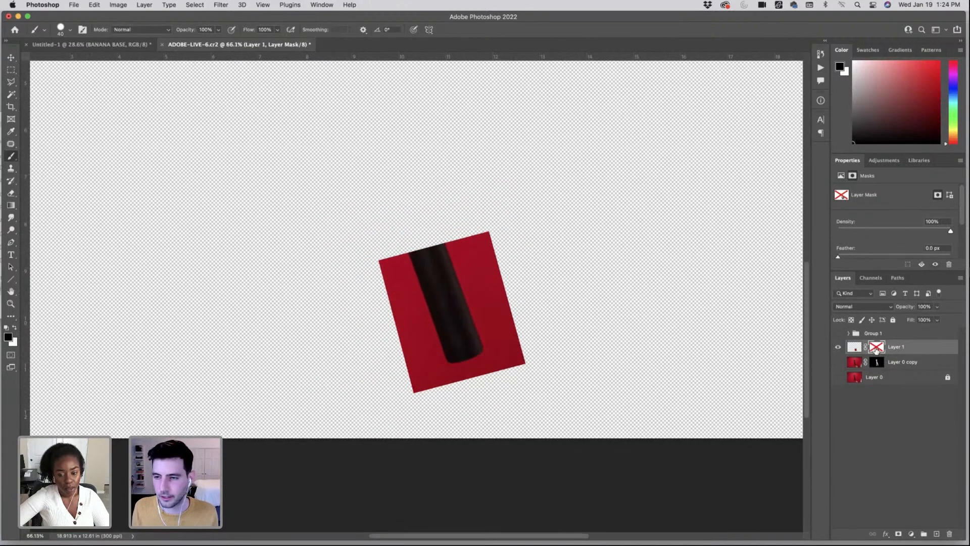
{"action": "left_click", "coordinate": [877, 349]}
- Show Layer 0 copy and set the mask brush to 700 px with minimum hardness
{"action": "left_click", "coordinate": [837, 362]}
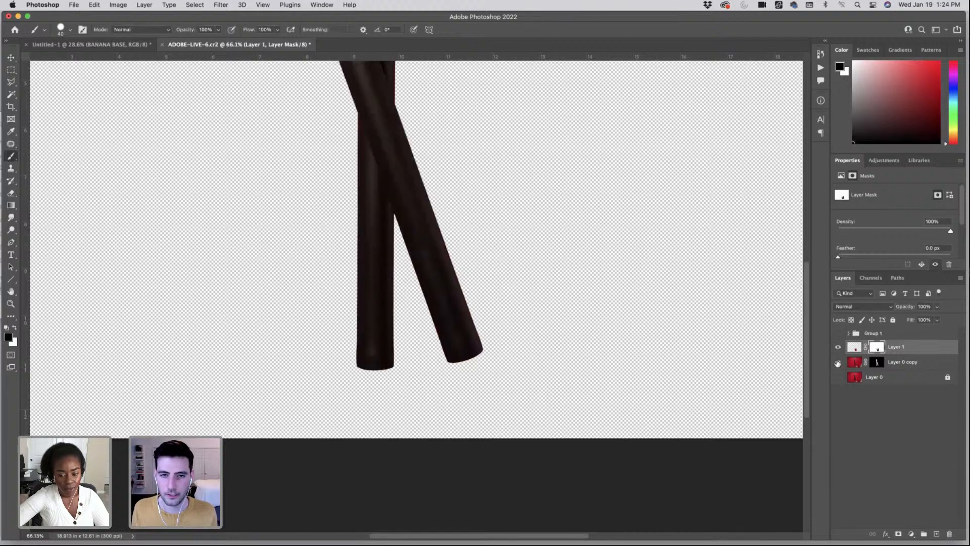
{"action": "mouse_move", "coordinate": [408, 272]}
{"action": "left_mouse_down"}
{"action": "mouse_move", "coordinate": [455, 251]}
{"action": "mouse_move", "coordinate": [489, 295]}
{"action": "left_mouse_up"}
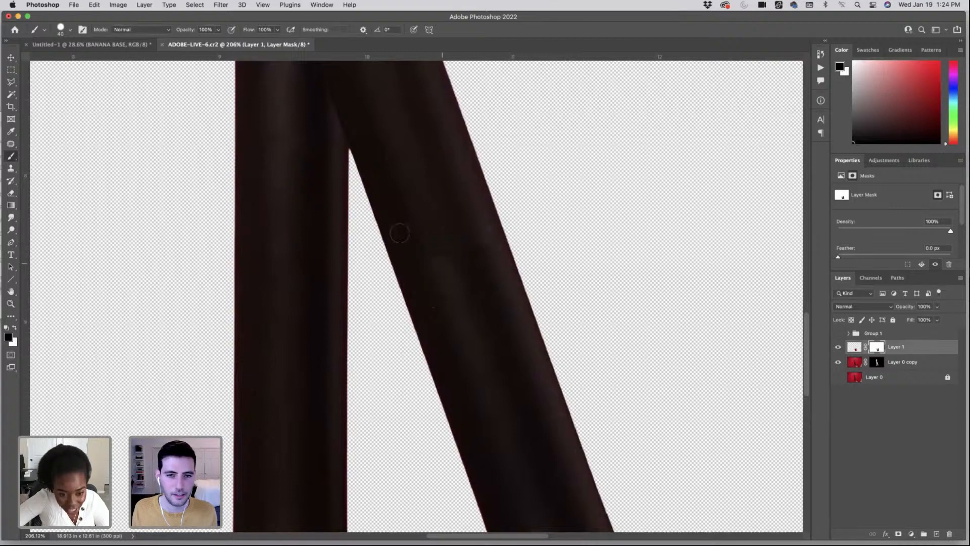
{"action": "key", "text": "bracketright"}
{"action": "key", "text": "bracketright"}
{"action": "key", "text": "bracketright"}
{"action": "key", "text": "bracketright"}
{"action": "key", "text": "bracketright"}
{"action": "key", "text": "bracketright"}
{"action": "key", "text": "bracketright"}
{"action": "key", "text": "bracketright"}
{"action": "key", "text": "bracketright"}
{"action": "key", "text": "bracketright"}
{"action": "key", "text": "bracketright"}
{"action": "key", "text": "bracketright"}
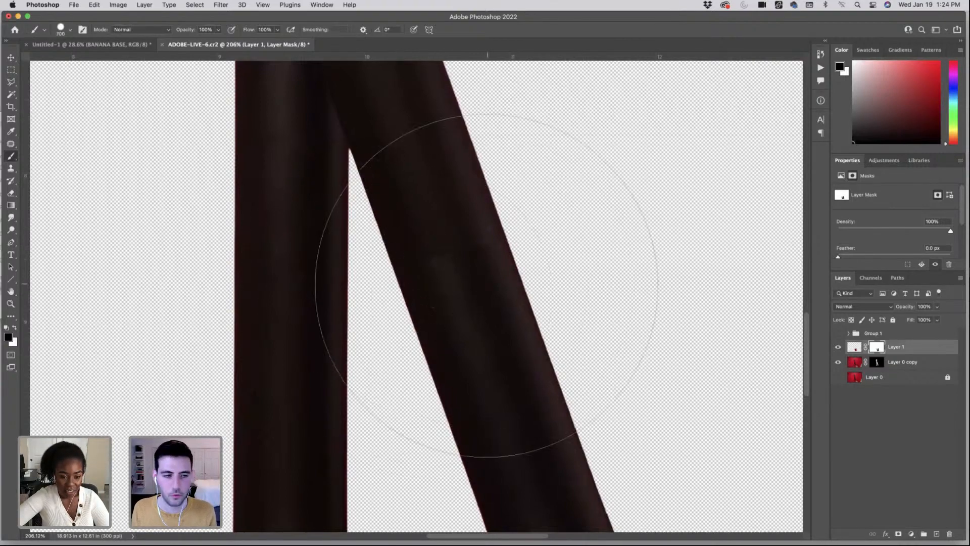
{"action": "left_click", "coordinate": [72, 33]}
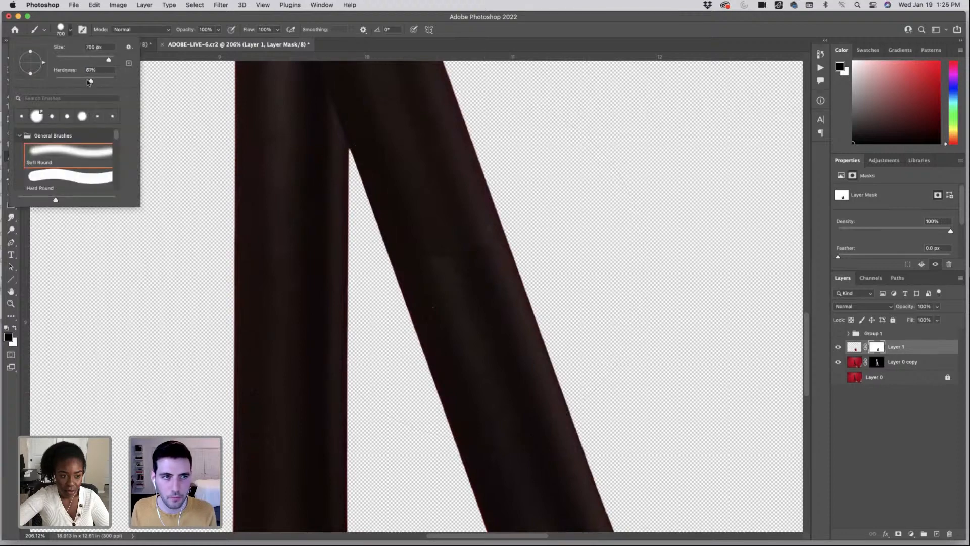
{"action": "left_click_drag", "start_coordinate": [90, 82], "coordinate": [29, 81]}
- Paint black on Layer 1's mask across the seam to blend it into the handle, and reduce the soft brush to about 175 px
{"action": "left_click_drag", "start_coordinate": [424, 196], "coordinate": [456, 247]}
{"action": "key", "text": "bracketleft"}
{"action": "key", "text": "bracketleft"}
{"action": "key", "text": "bracketleft"}
{"action": "key", "text": "bracketleft"}
{"action": "key", "text": "bracketleft"}
{"action": "key", "text": "bracketleft"}
{"action": "key", "text": "bracketleft"}
{"action": "key", "text": "bracketleft"}
{"action": "key", "text": "bracketleft"}
{"action": "key", "text": "bracketleft"}
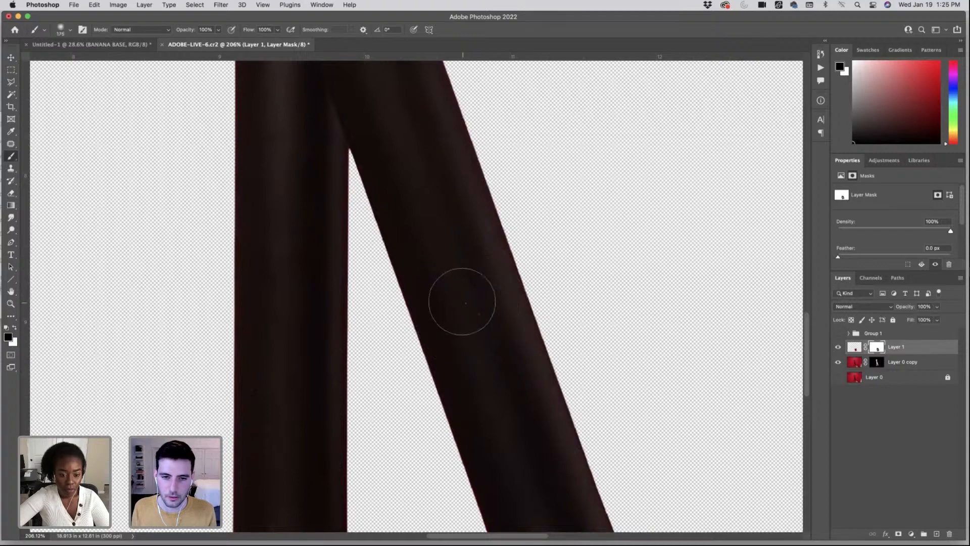
- Try a 90 px stroke on the mask near the handle's lower end, undo it, and set the brush opacity to 63%
{"action": "scroll", "coordinate": [461, 325], "scroll_direction": "down", "scroll_amount": 5}
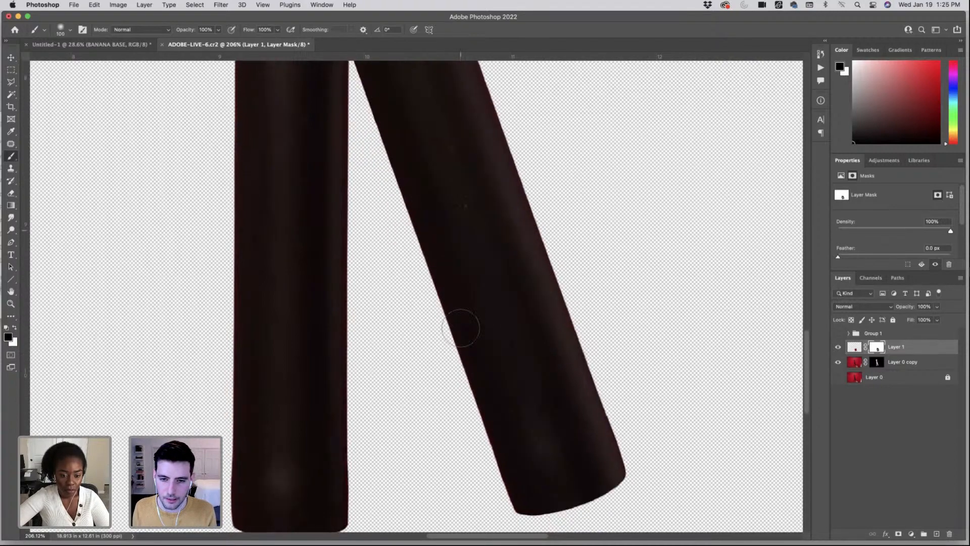
{"action": "key", "text": "bracketleft"}
{"action": "left_click_drag", "start_coordinate": [534, 427], "coordinate": [545, 436]}
{"action": "key", "text": "super+z"}
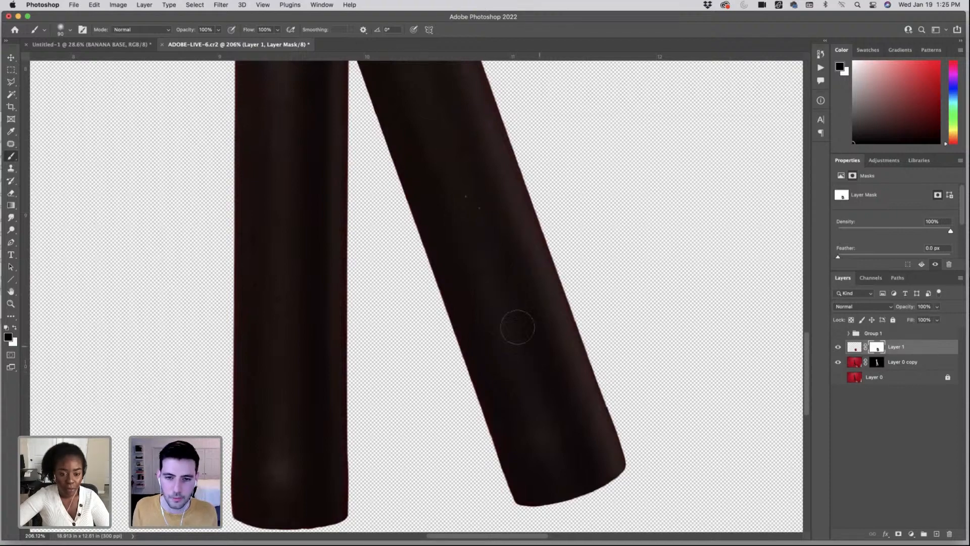
{"action": "left_click", "coordinate": [218, 30]}
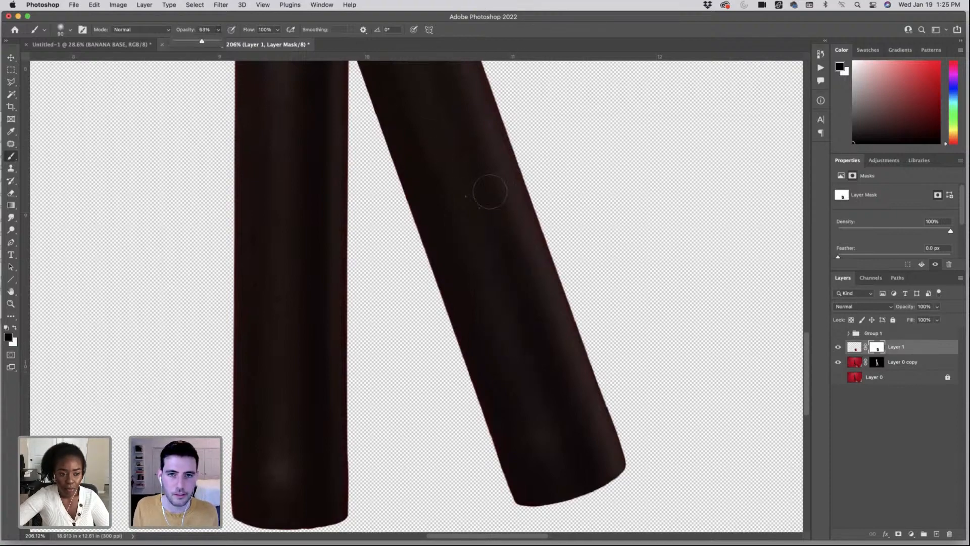
{"action": "left_click_drag", "start_coordinate": [533, 342], "coordinate": [462, 344]}
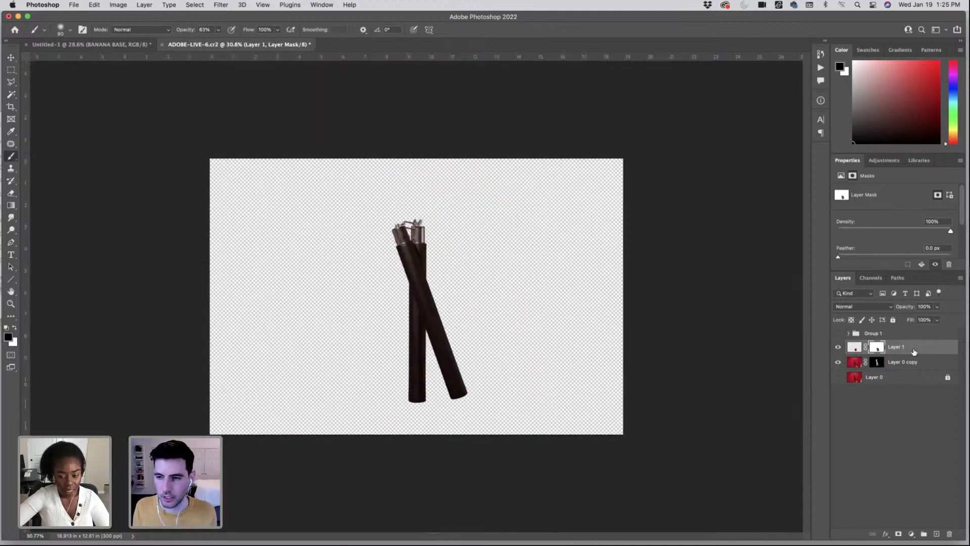
- Duplicate Layer 1 and Layer 0 copy, merge the duplicates into one layer, and keep the originals hidden
{"action": "left_click", "coordinate": [917, 364]}
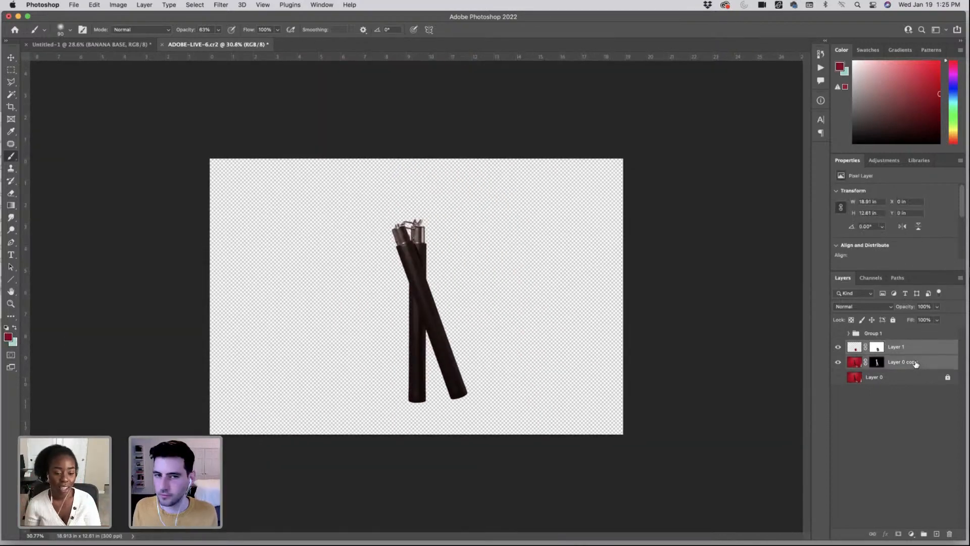
{"action": "key", "text": "super+j"}
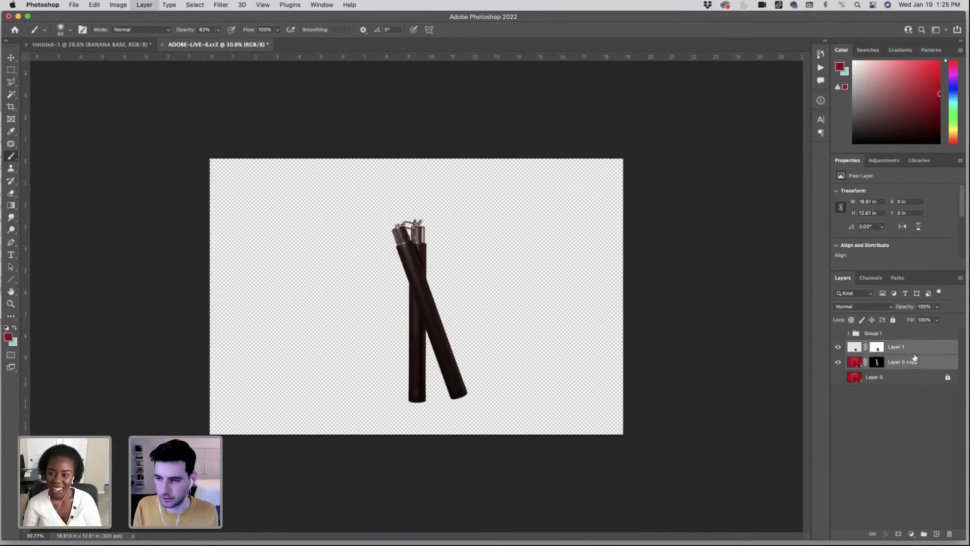
{"action": "right_click", "coordinate": [916, 354]}
{"action": "left_click", "coordinate": [840, 396]}
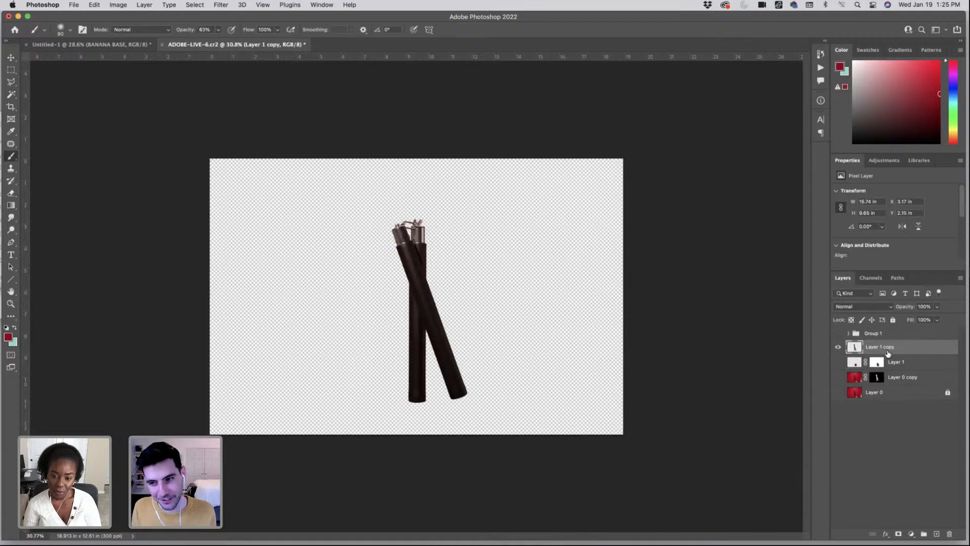
- Clear stray pixels outside a rectangular selection around the nunchaku on the merged layer, deselect, and check its transform bounds
{"action": "key", "text": "super+t"}
{"action": "key", "text": "Escape"}
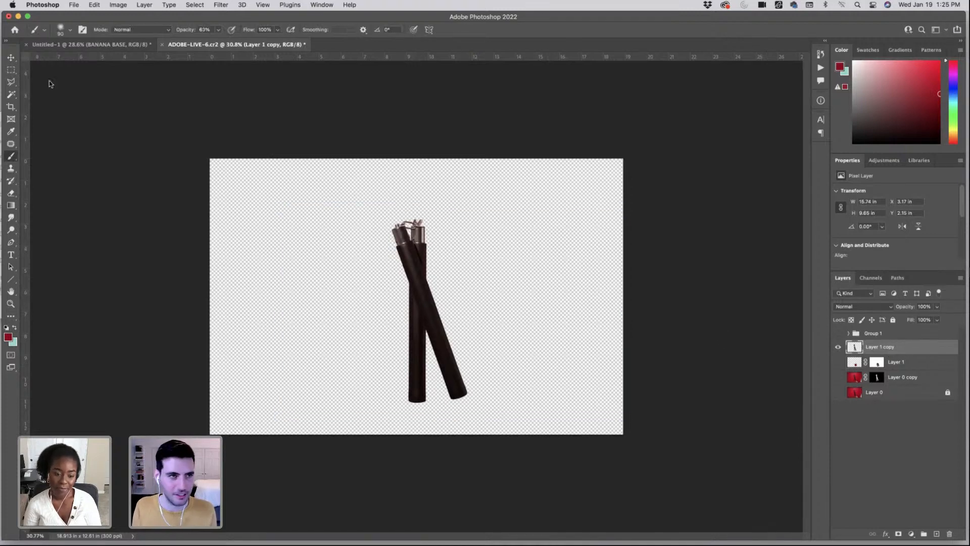
{"action": "left_click", "coordinate": [9, 71]}
{"action": "left_click_drag", "start_coordinate": [371, 205], "coordinate": [500, 416]}
{"action": "right_click", "coordinate": [395, 255]}
{"action": "key", "text": "Escape"}
{"action": "key", "text": "super+d"}
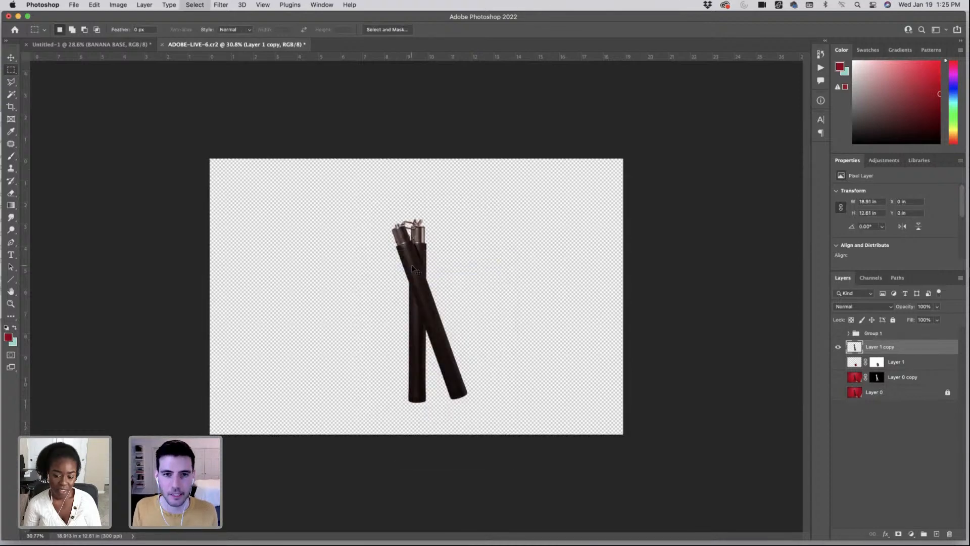
{"action": "key", "text": "super+t"}
{"action": "key", "text": "Escape"}
- Clear the remaining stray pixels outside a tighter stepped selection around the nunchaku and recheck the layer's transform bounds
{"action": "left_click_drag", "start_coordinate": [382, 214], "coordinate": [477, 412]}
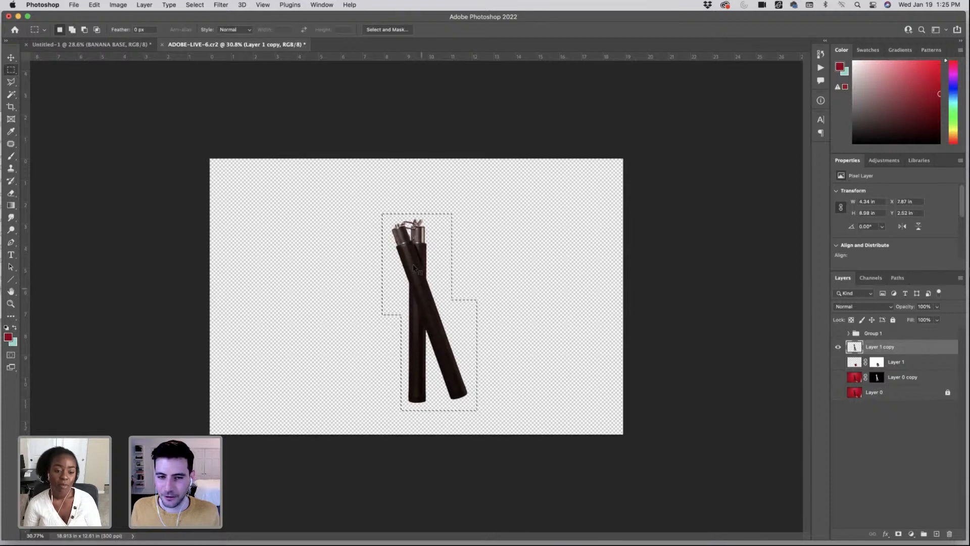
{"action": "right_click", "coordinate": [414, 266]}
{"action": "key", "text": "Escape"}
{"action": "key", "text": "super+d"}
{"action": "key", "text": "super+t"}
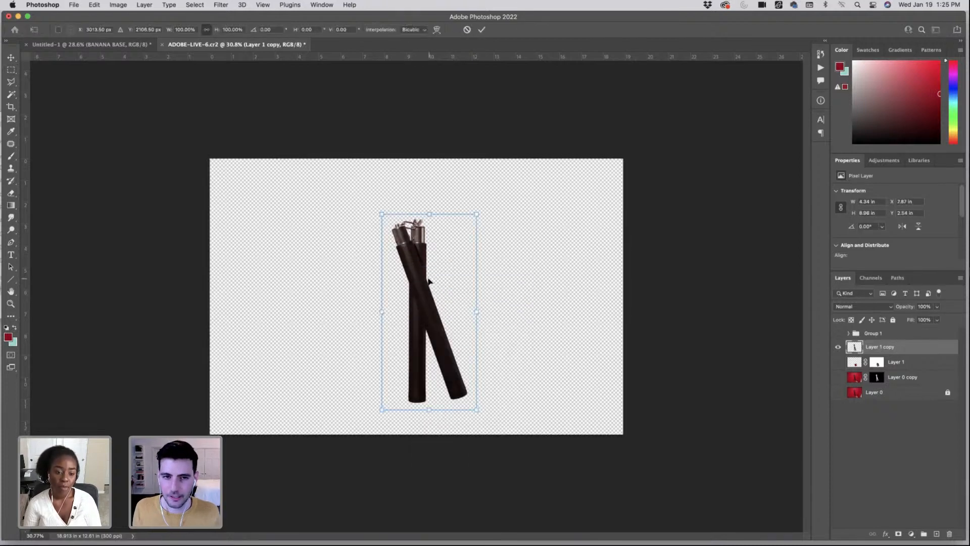
{"action": "key", "text": "Escape"}
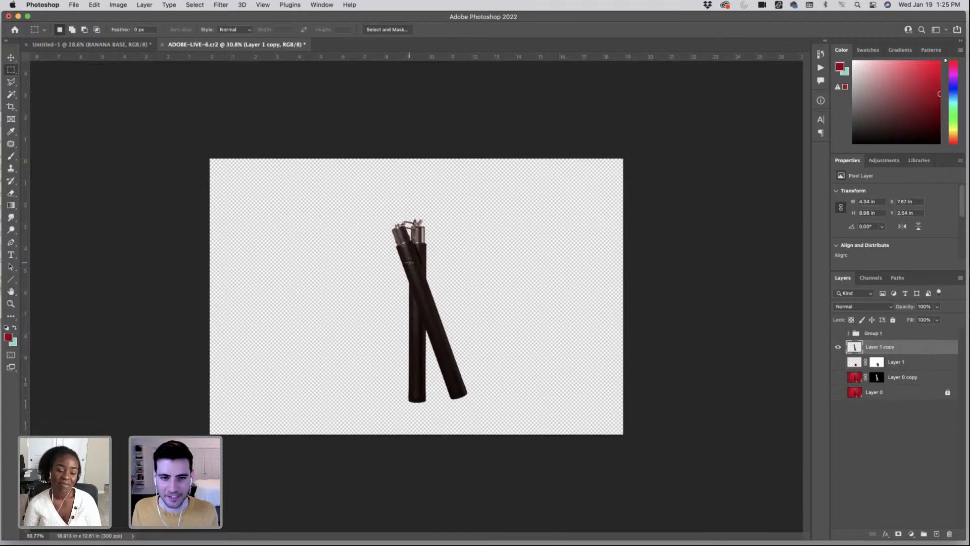
- Remove the white speck from the front handle below the metal cap using the Content-Aware Spot Healing Brush at 20 px
{"action": "left_click_drag", "start_coordinate": [393, 222], "coordinate": [497, 302]}
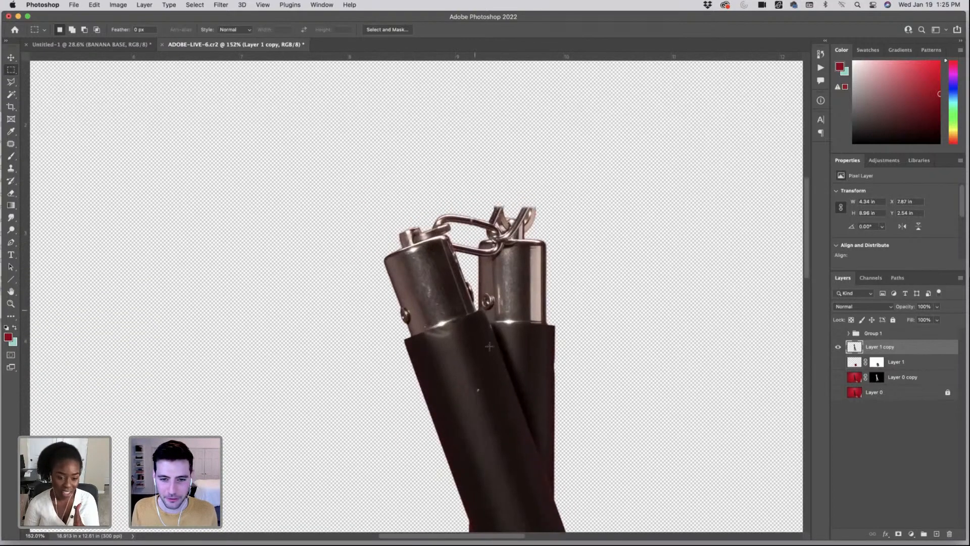
{"action": "key", "text": "j"}
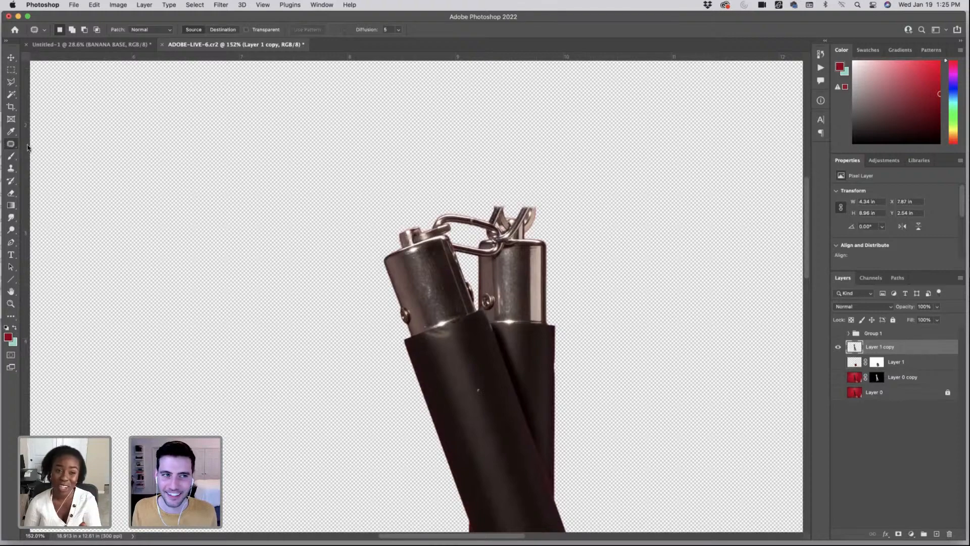
{"action": "left_click", "coordinate": [43, 144]}
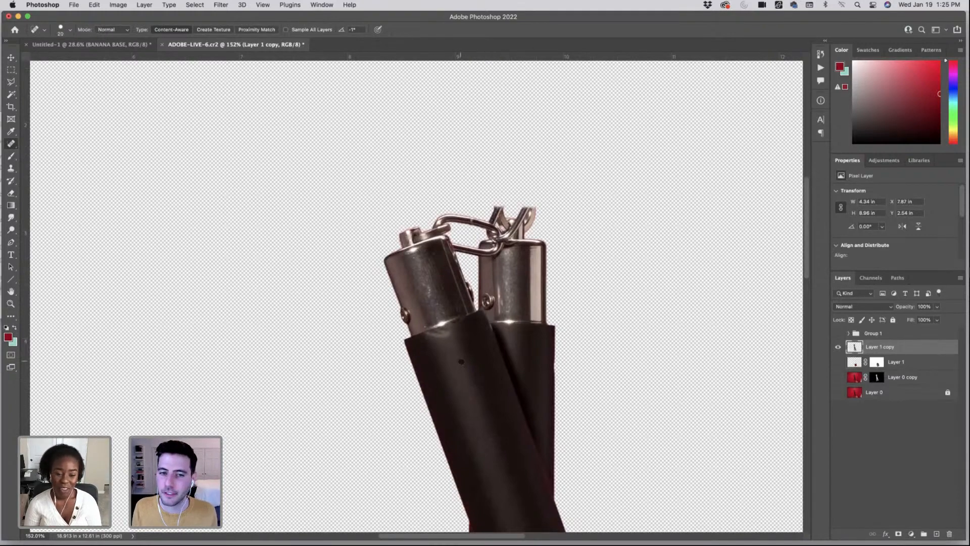
{"action": "scroll", "coordinate": [541, 303], "scroll_direction": "down", "scroll_amount": 3}
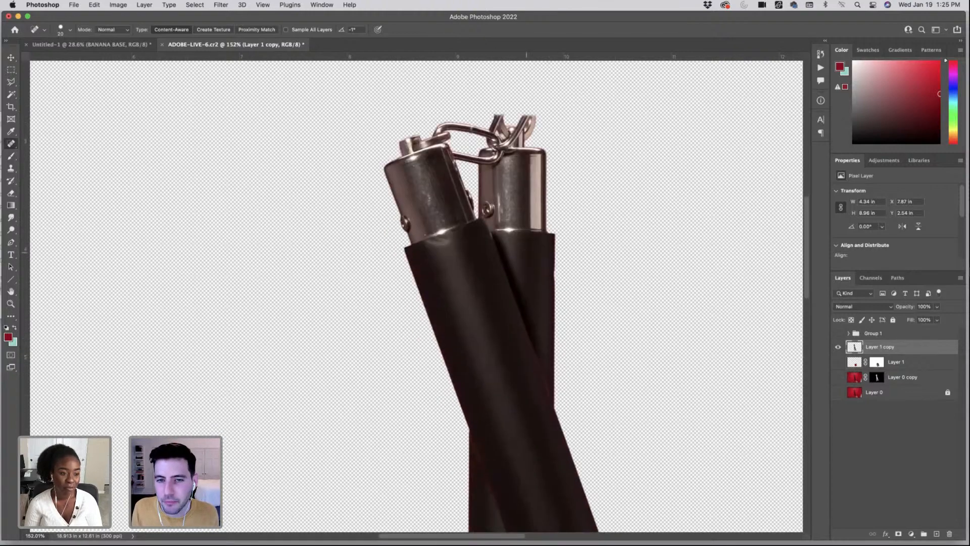
{"action": "scroll", "coordinate": [496, 291], "scroll_direction": "down", "scroll_amount": 8}
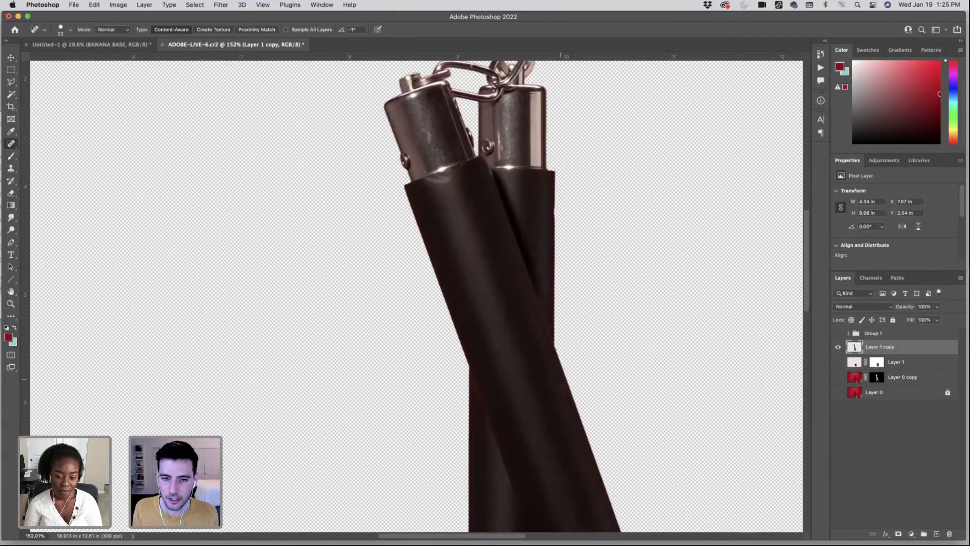
{"action": "scroll", "coordinate": [573, 334], "scroll_direction": "down", "scroll_amount": 4}
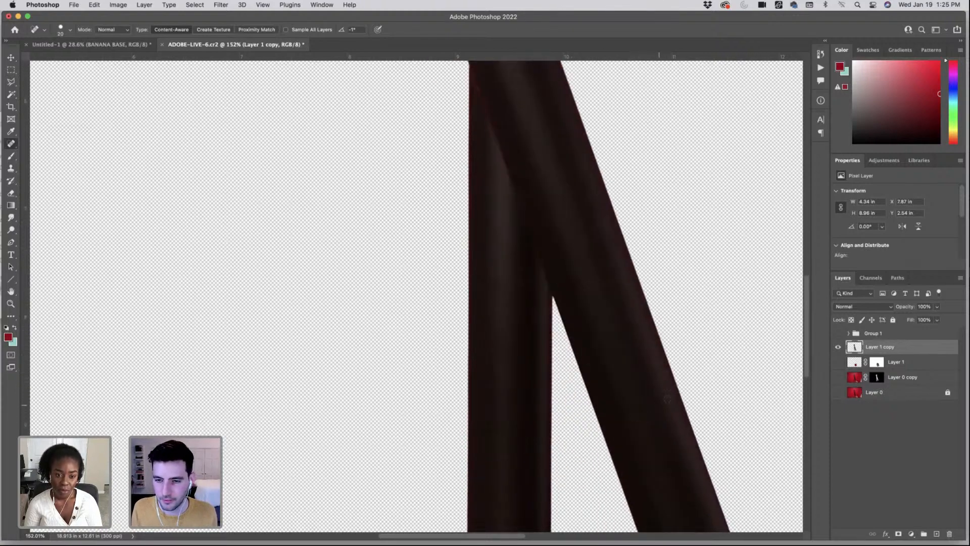
- Set up the Clone Stamp tool at 23% opacity with a soft brush of about 185 px and 0% hardness
{"action": "scroll", "coordinate": [558, 422], "scroll_direction": "down", "scroll_amount": 3}
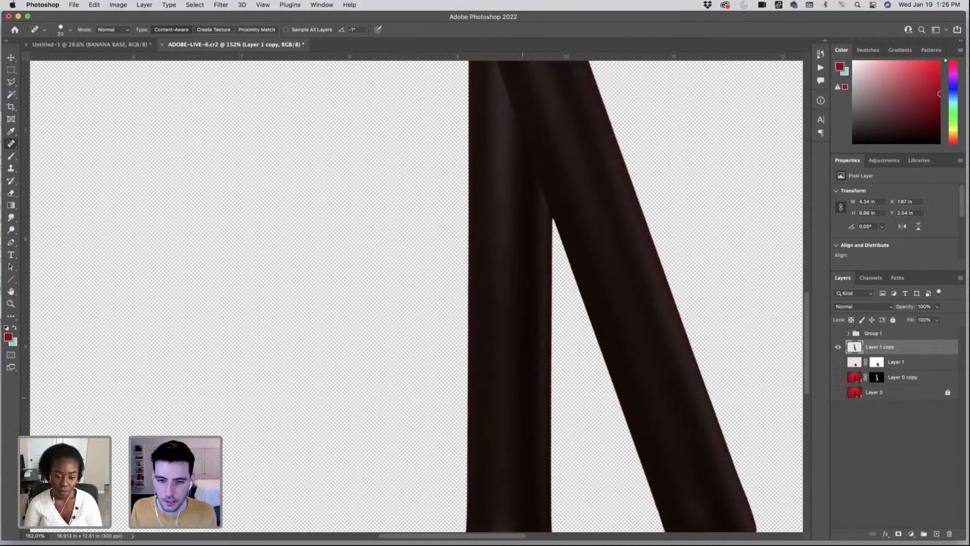
{"action": "scroll", "coordinate": [522, 398], "scroll_direction": "down", "scroll_amount": 2}
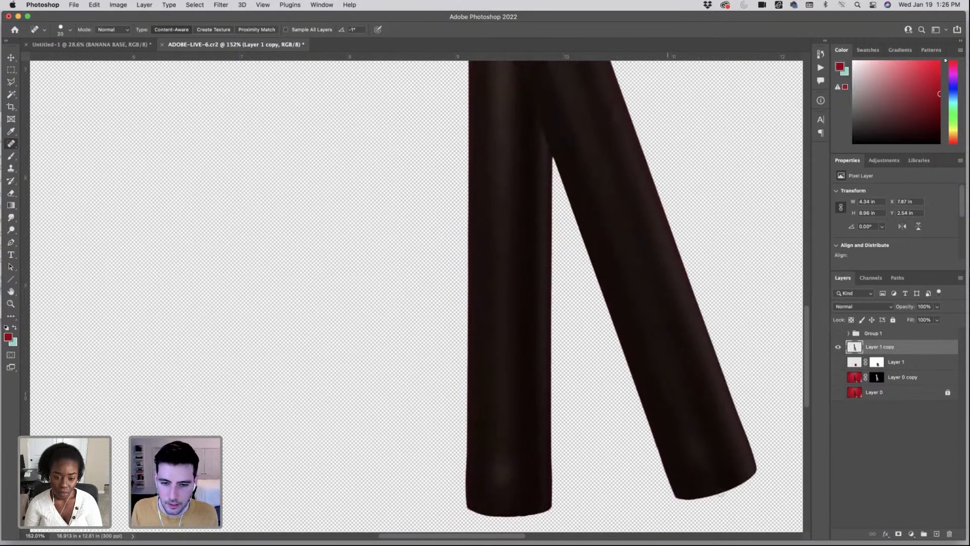
{"action": "key", "text": "s"}
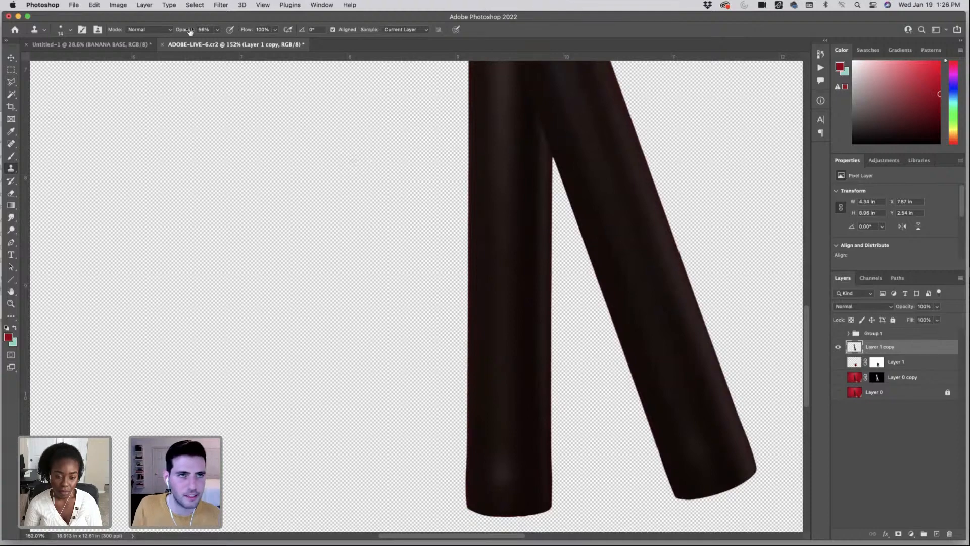
{"action": "left_click", "coordinate": [70, 29]}
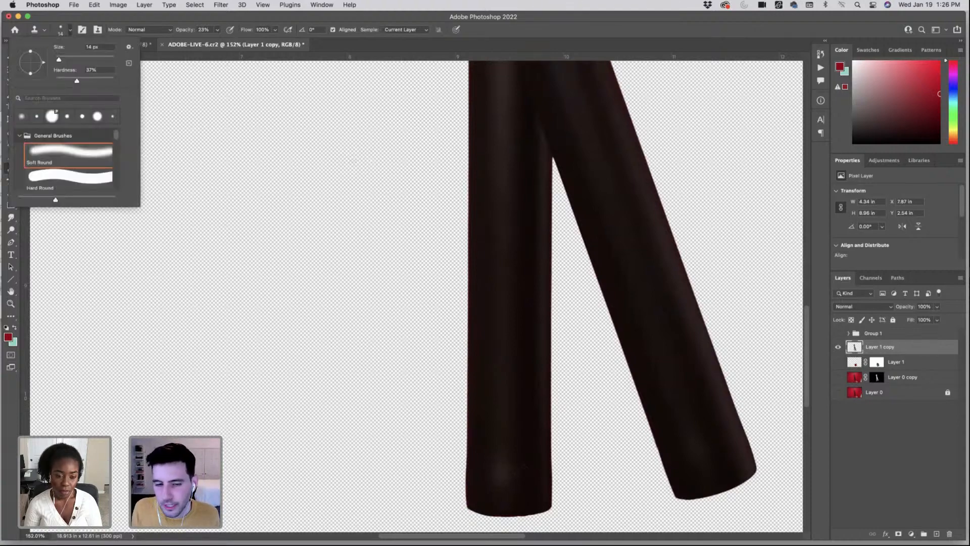
{"action": "left_click", "coordinate": [96, 60]}
{"action": "left_click_drag", "start_coordinate": [77, 81], "coordinate": [55, 81]}
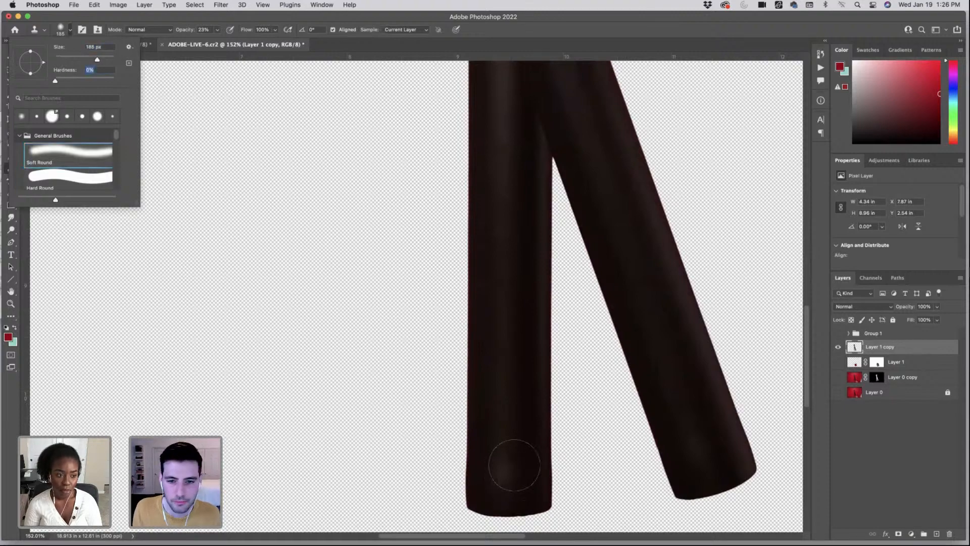
- Reduce the brush to 125 px and clone clean texture over the bright spot near the vertical handle's lower end
{"action": "left_click", "coordinate": [502, 397], "text": "alt"}
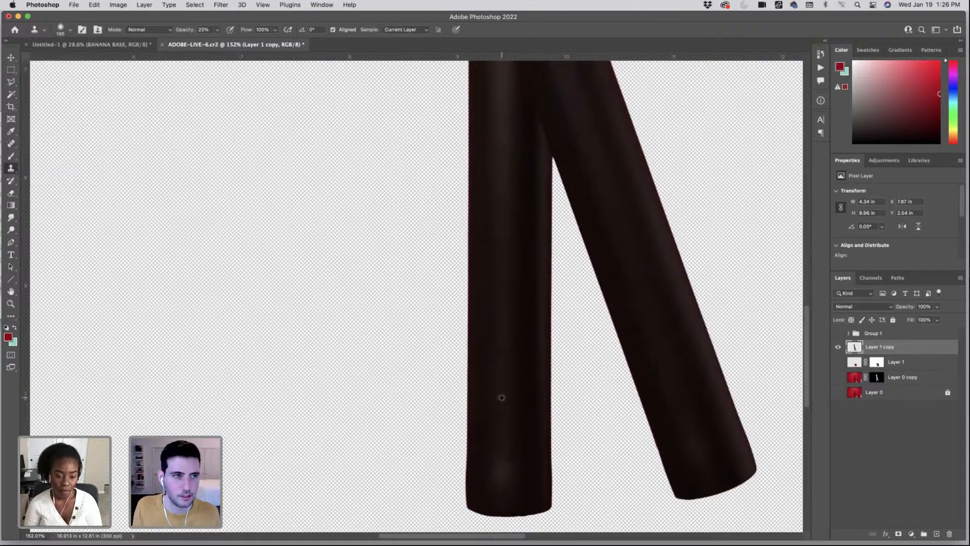
{"action": "key", "text": "bracketleft"}
{"action": "key", "text": "bracketleft"}
{"action": "key", "text": "bracketleft"}
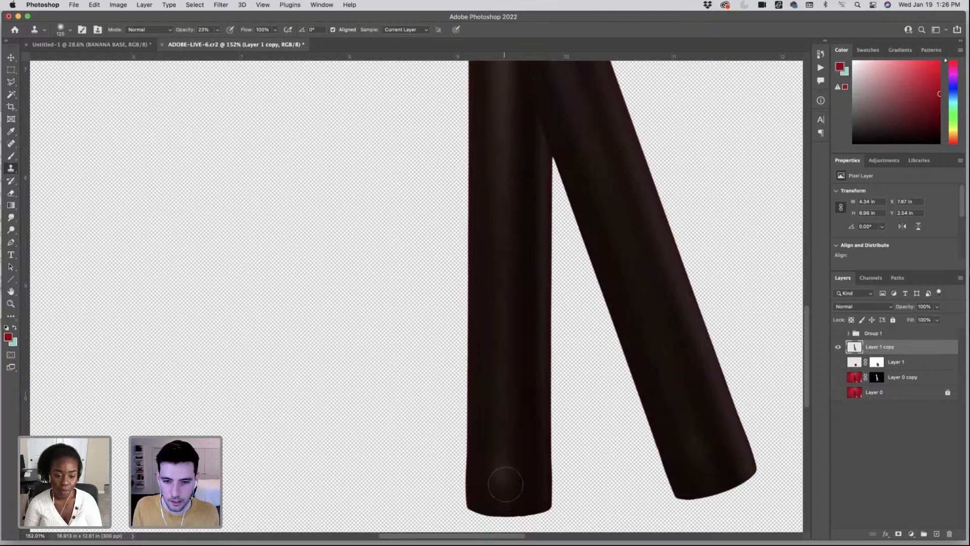
{"action": "mouse_move", "coordinate": [506, 484]}
{"action": "left_mouse_down"}
{"action": "mouse_move", "coordinate": [498, 466]}
{"action": "mouse_move", "coordinate": [500, 505]}
{"action": "mouse_move", "coordinate": [500, 444]}
{"action": "mouse_move", "coordinate": [501, 478]}
{"action": "left_mouse_up"}
{"action": "left_click", "coordinate": [499, 419], "text": "alt"}
{"action": "left_click_drag", "start_coordinate": [500, 381], "coordinate": [500, 360]}
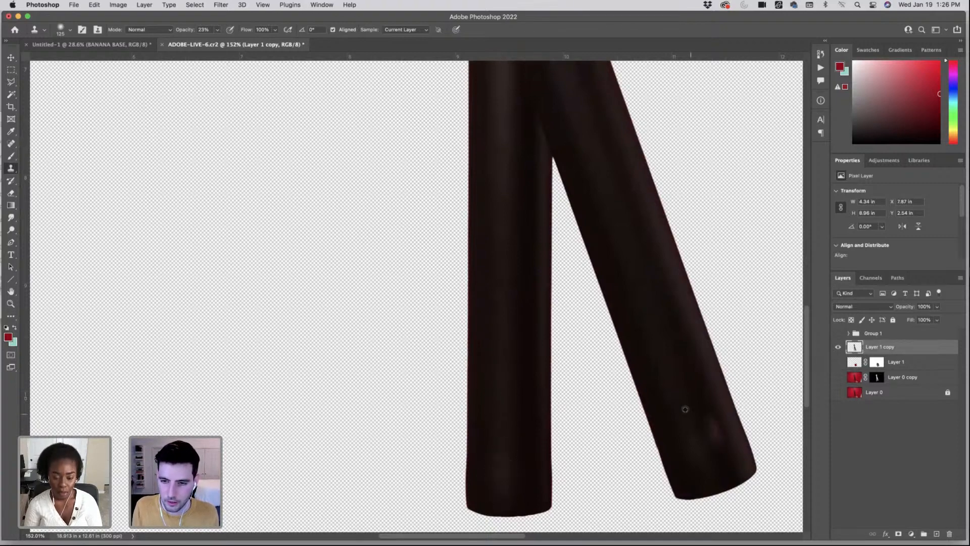
- Clone over the uneven sheen along the lower half of the slanted handle
{"action": "left_click_drag", "start_coordinate": [685, 409], "coordinate": [692, 424]}
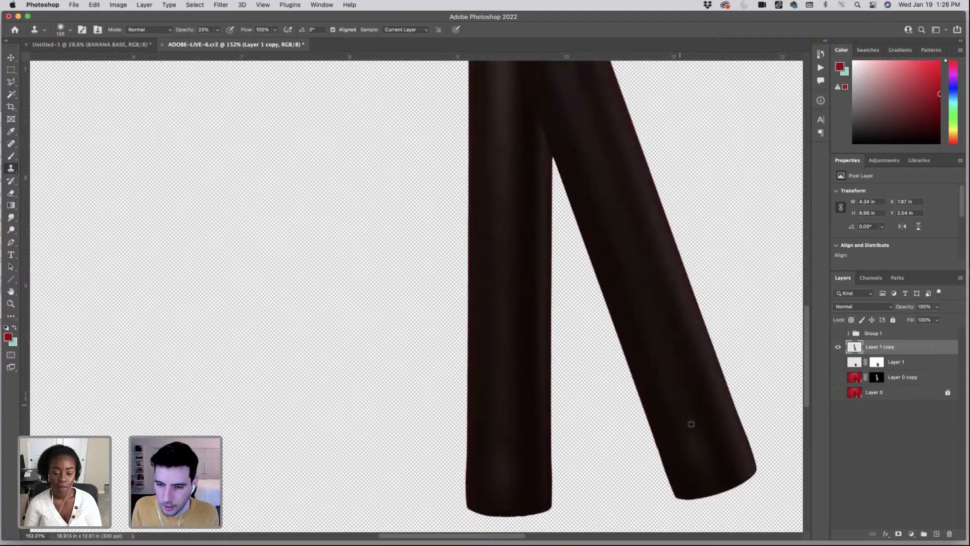
{"action": "left_click", "coordinate": [673, 381], "text": "alt"}
{"action": "left_click_drag", "start_coordinate": [659, 328], "coordinate": [637, 248]}
{"action": "left_click", "coordinate": [612, 198], "text": "alt"}
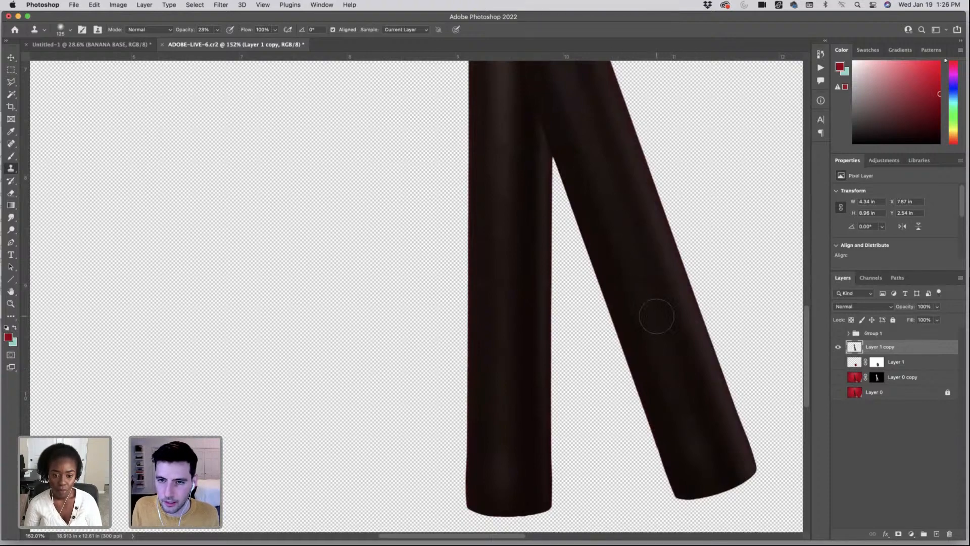
- Clone along the rear handle's outer edge below its metal cap with a 33 px brush at 100% opacity
{"action": "scroll", "coordinate": [615, 343], "scroll_direction": "up", "scroll_amount": 5}
{"action": "scroll", "coordinate": [537, 162], "scroll_direction": "up", "scroll_amount": 5}
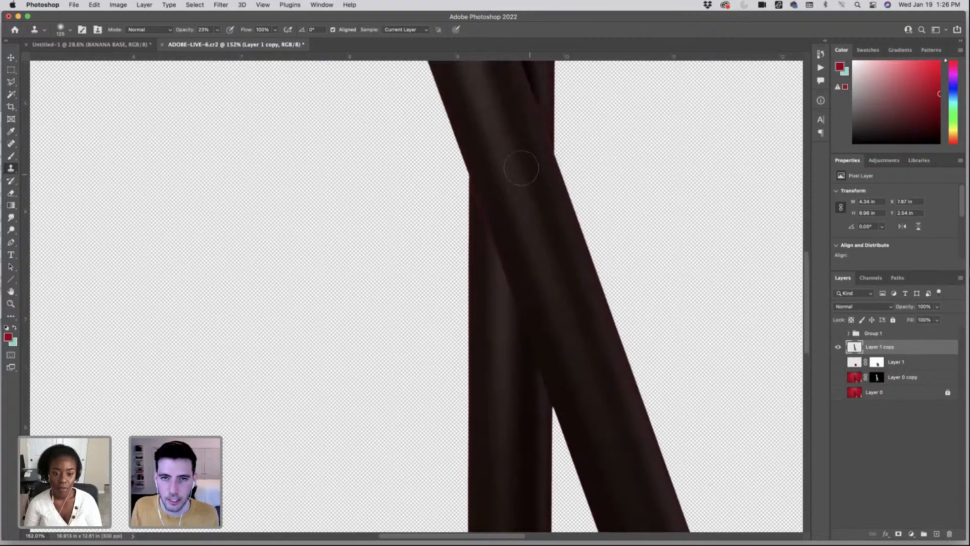
{"action": "scroll", "coordinate": [522, 168], "scroll_direction": "up", "scroll_amount": 5}
{"action": "scroll", "coordinate": [507, 245], "scroll_direction": "up", "scroll_amount": 2}
{"action": "scroll", "coordinate": [500, 208], "scroll_direction": "up", "scroll_amount": 8}
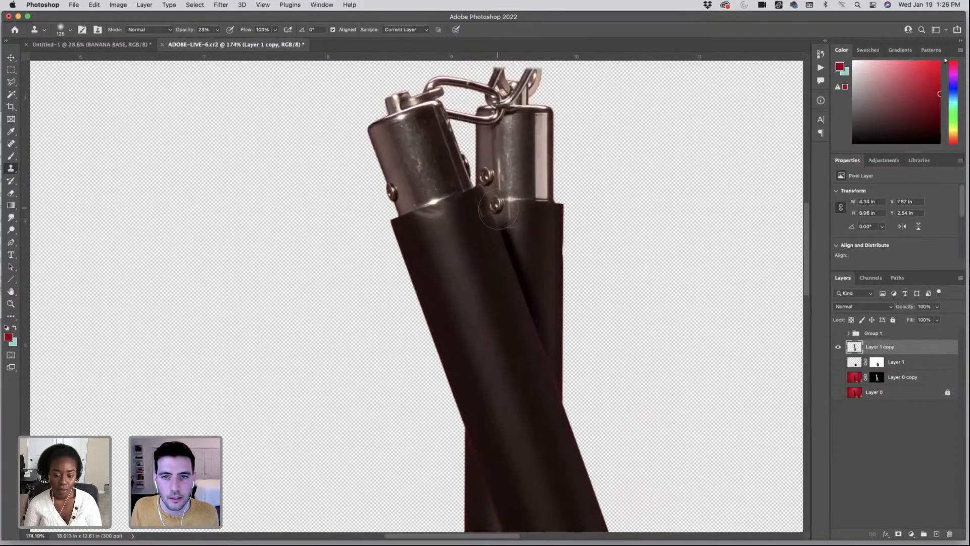
{"action": "scroll", "coordinate": [578, 310], "scroll_direction": "up", "scroll_amount": 4}
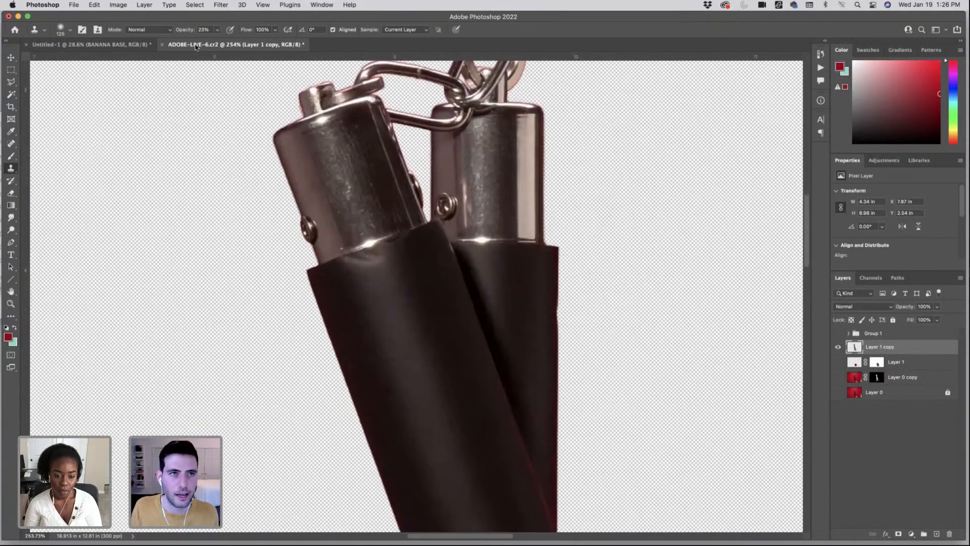
{"action": "left_click", "coordinate": [70, 30]}
{"action": "left_click_drag", "start_coordinate": [61, 71], "coordinate": [70, 63]}
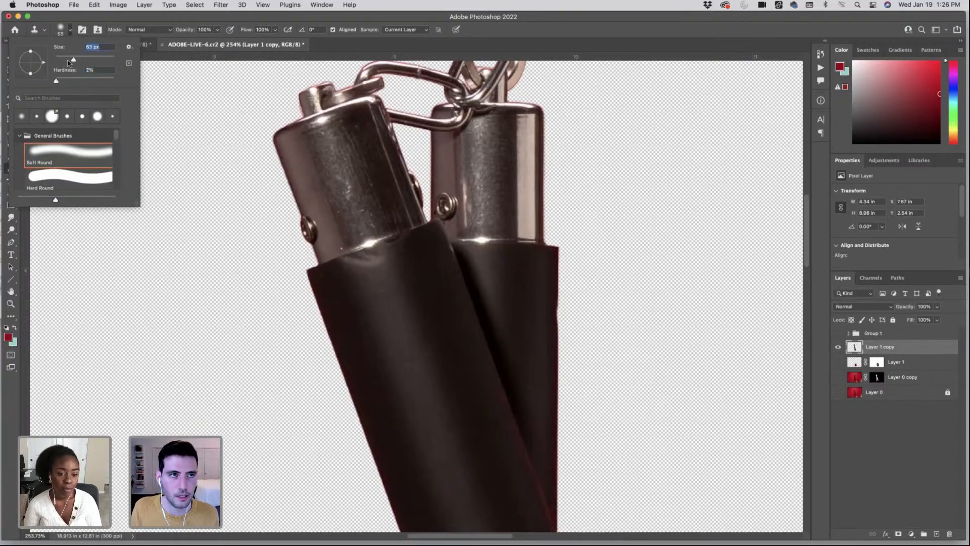
{"action": "left_click", "coordinate": [559, 275], "text": "alt"}
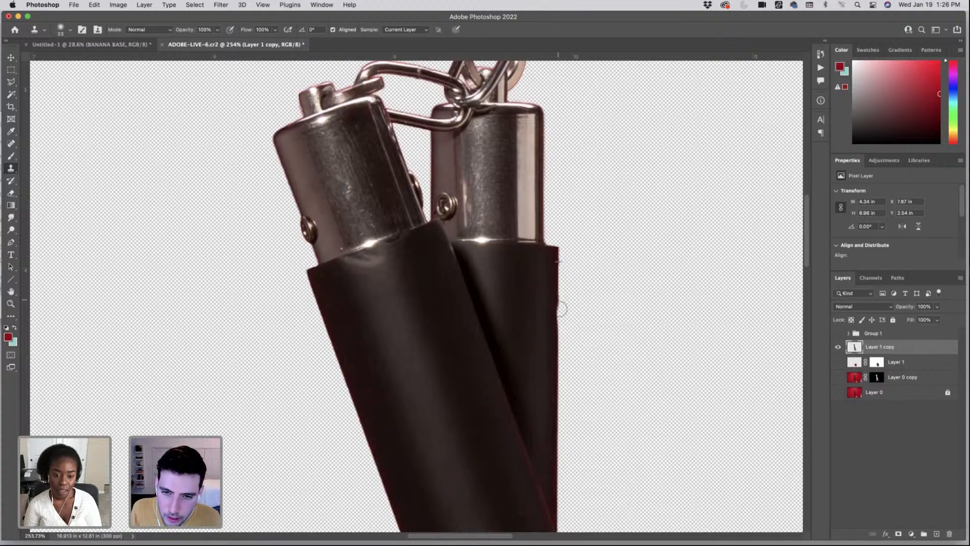
{"action": "left_click_drag", "start_coordinate": [561, 317], "coordinate": [561, 333]}
- Examine the handle edges around the crossing point and below the metal caps for remaining flaws
{"action": "scroll", "coordinate": [479, 266], "scroll_direction": "down", "scroll_amount": 10}
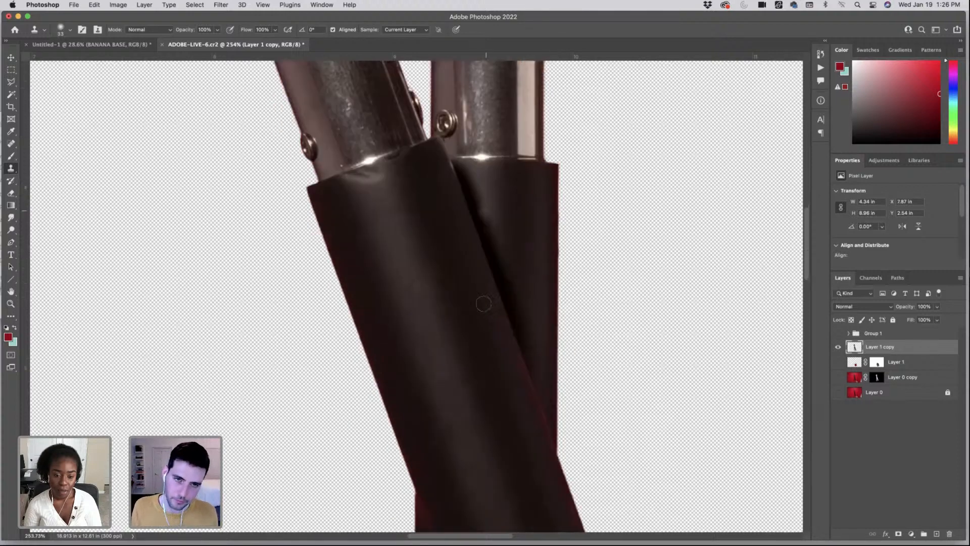
{"action": "scroll", "coordinate": [512, 319], "scroll_direction": "up", "scroll_amount": 10}
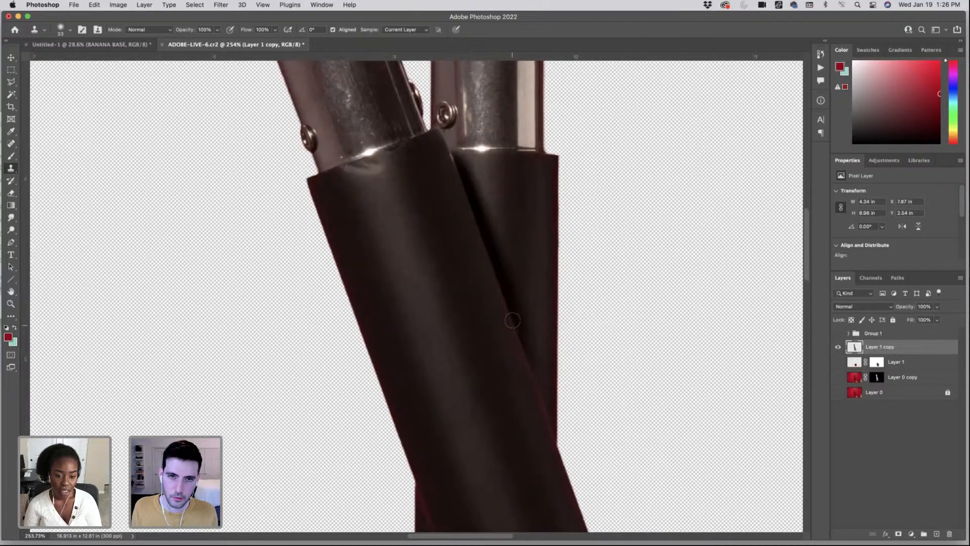
{"action": "scroll", "coordinate": [539, 421], "scroll_direction": "down", "scroll_amount": 1}
{"action": "left_click_drag", "start_coordinate": [539, 422], "coordinate": [599, 419]}
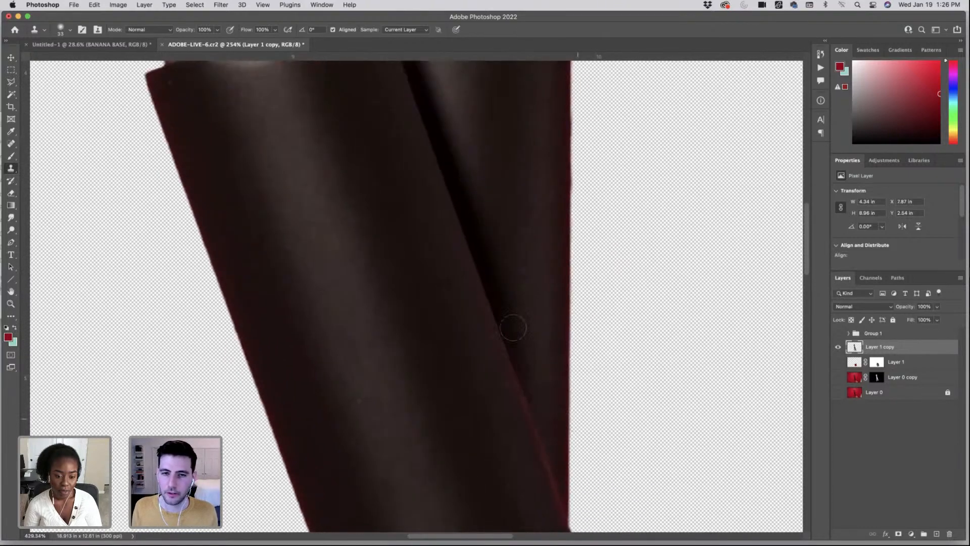
{"action": "scroll", "coordinate": [563, 353], "scroll_direction": "down", "scroll_amount": 3}
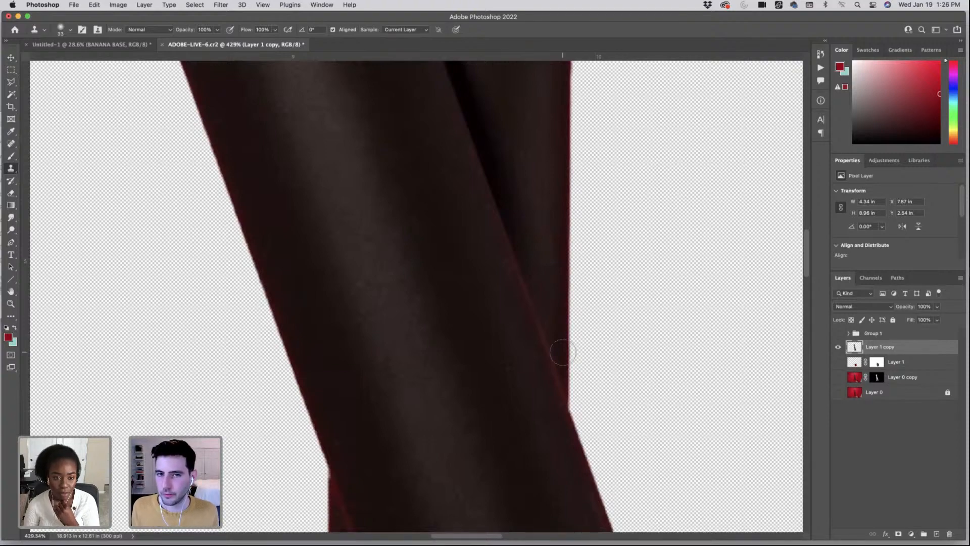
{"action": "scroll", "coordinate": [555, 329], "scroll_direction": "up", "scroll_amount": 3}
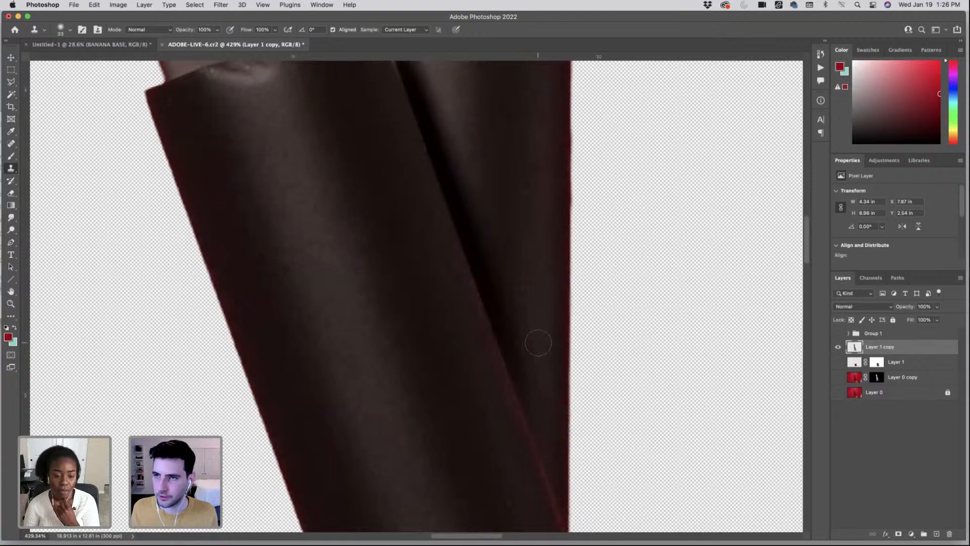
{"action": "left_click_drag", "start_coordinate": [561, 313], "coordinate": [483, 315]}
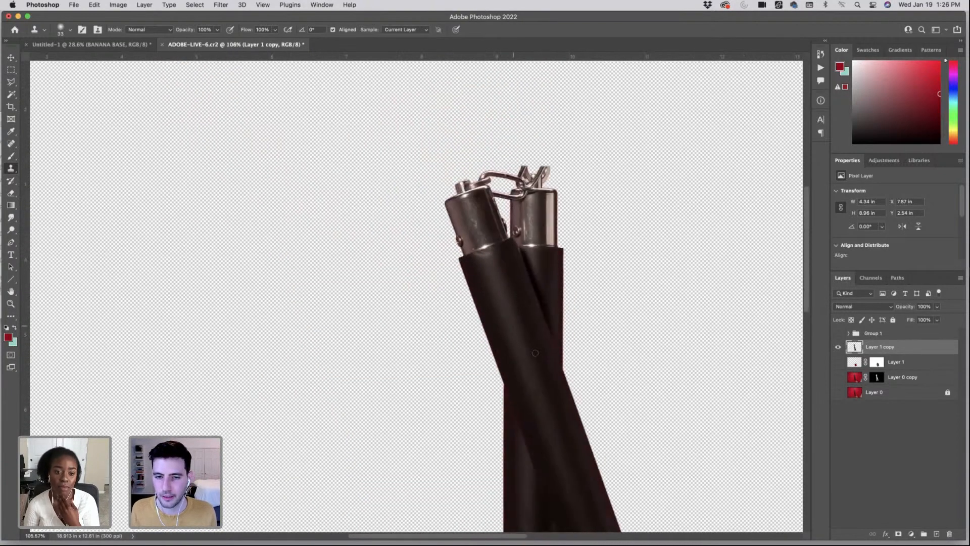
{"action": "scroll", "coordinate": [534, 349], "scroll_direction": "down", "scroll_amount": 4}
{"action": "left_click_drag", "start_coordinate": [563, 297], "coordinate": [514, 292]}
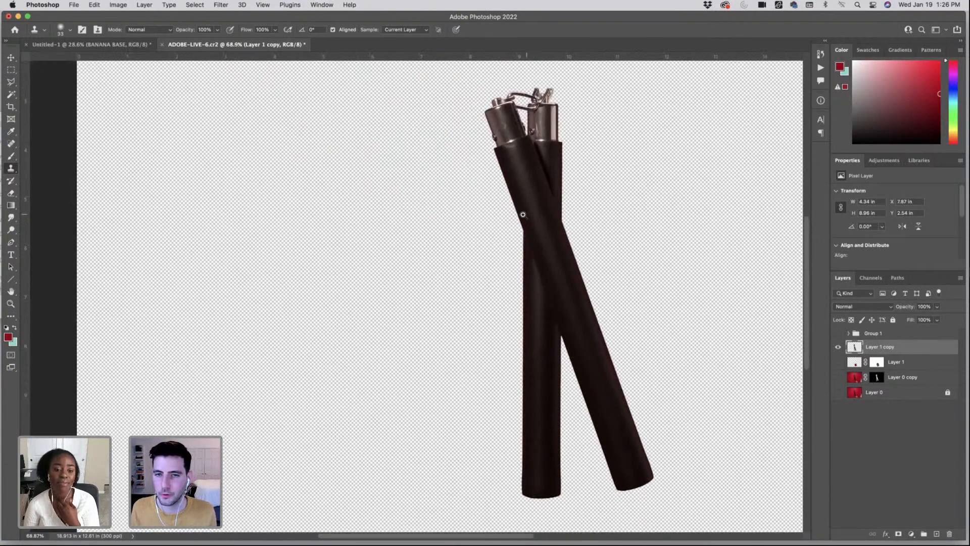
{"action": "left_click_drag", "start_coordinate": [525, 216], "coordinate": [598, 246]}
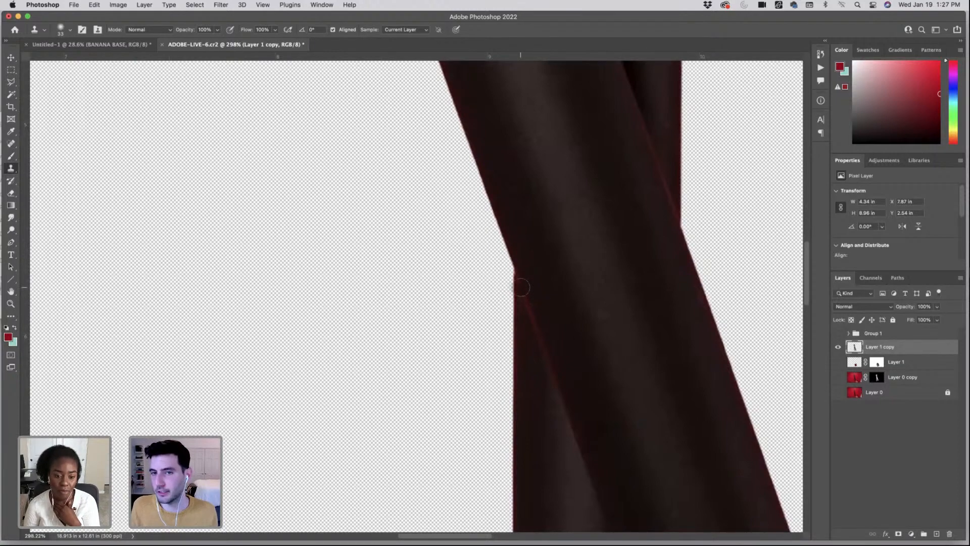
{"action": "scroll", "coordinate": [525, 287], "scroll_direction": "up", "scroll_amount": 10}
{"action": "scroll", "coordinate": [495, 293], "scroll_direction": "up", "scroll_amount": 3}
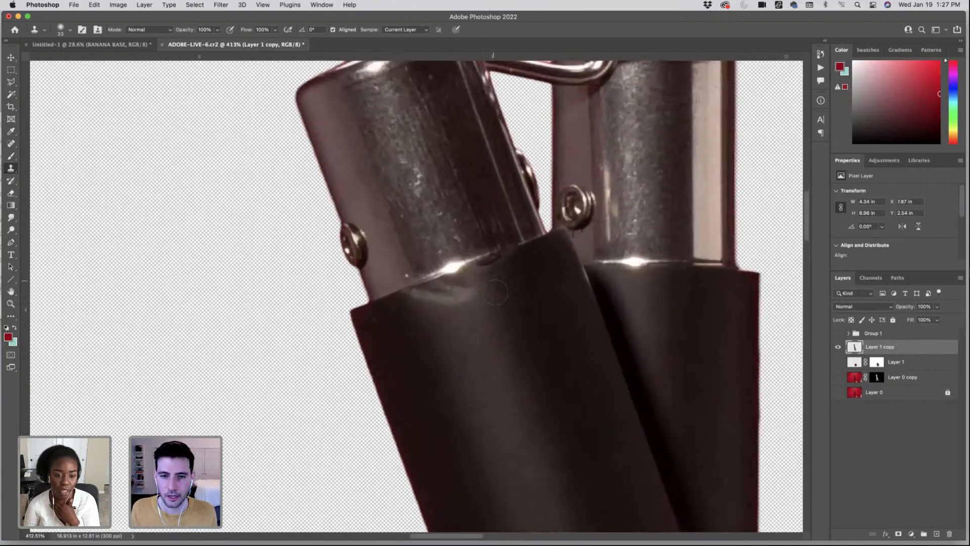
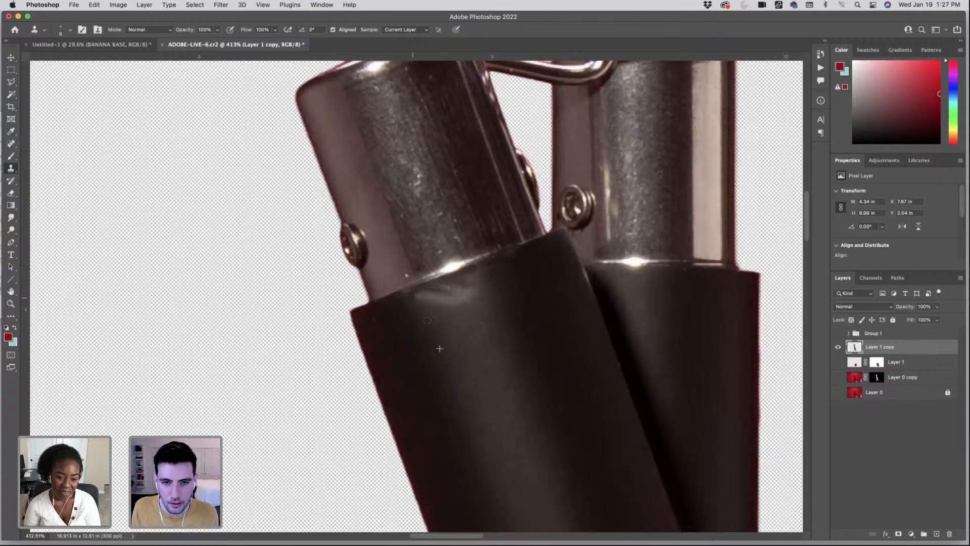
- Retouch the shiny crease just below the front handle's metal cap, replacing it with clean handle texture using the Patch tool
{"action": "mouse_move", "coordinate": [433, 287]}
{"action": "left_mouse_down"}
{"action": "mouse_move", "coordinate": [477, 276]}
{"action": "mouse_move", "coordinate": [474, 284]}
{"action": "left_mouse_up"}
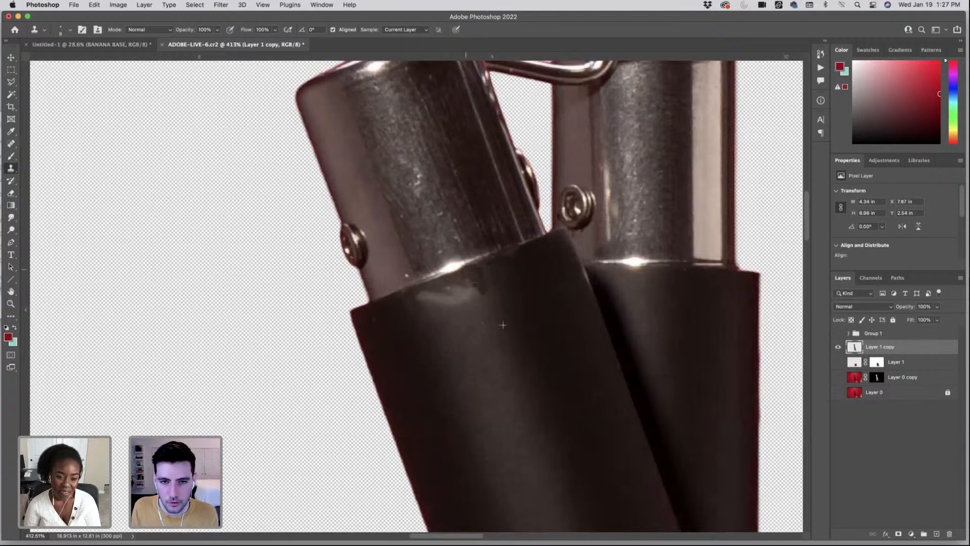
{"action": "key", "text": "j"}
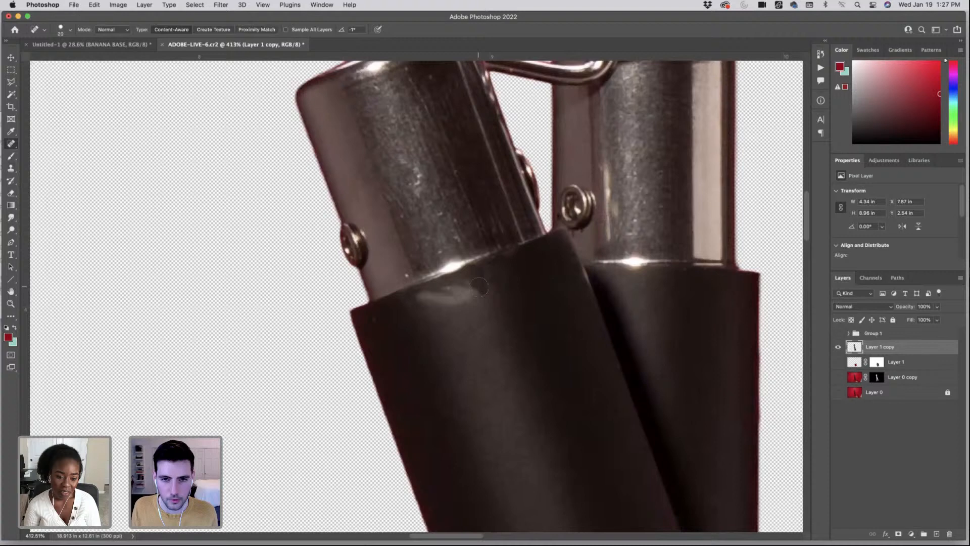
{"action": "right_click", "coordinate": [14, 146]}
{"action": "left_click", "coordinate": [50, 162]}
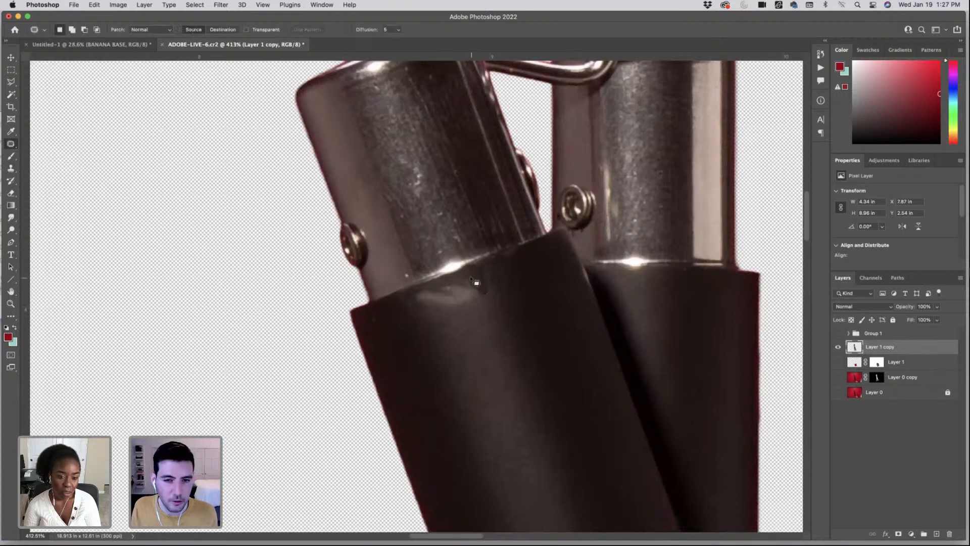
{"action": "key", "text": "s"}
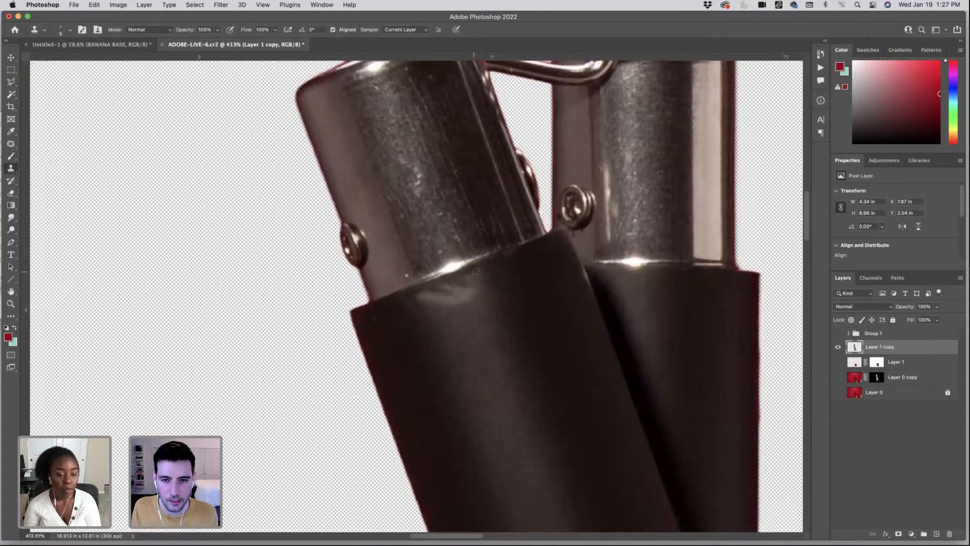
{"action": "key", "text": "j"}
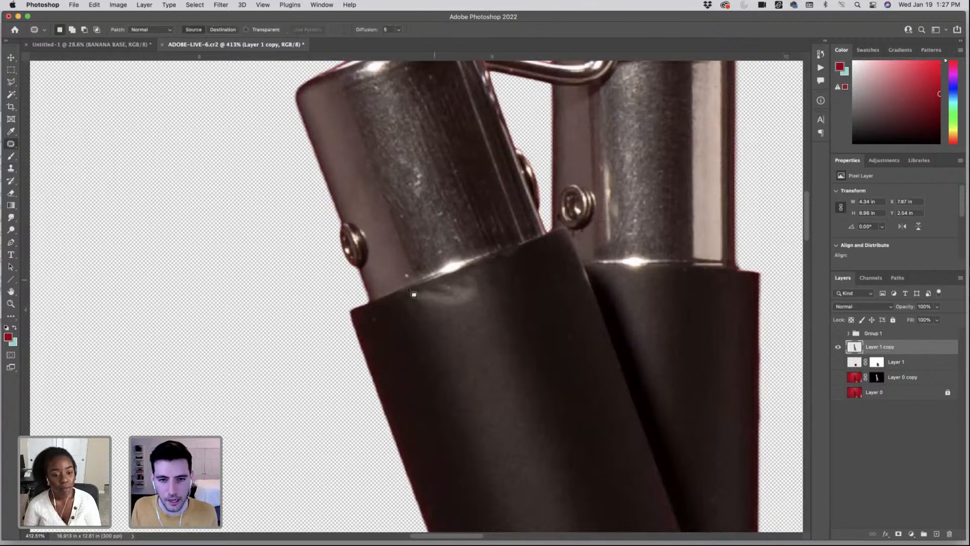
{"action": "mouse_move", "coordinate": [418, 294]}
{"action": "left_mouse_down"}
{"action": "mouse_move", "coordinate": [486, 268]}
{"action": "mouse_move", "coordinate": [478, 309]}
{"action": "mouse_move", "coordinate": [429, 326]}
{"action": "mouse_move", "coordinate": [406, 304]}
{"action": "left_mouse_up"}
{"action": "left_click_drag", "start_coordinate": [459, 317], "coordinate": [463, 366]}
{"action": "key", "text": "ctrl+d"}
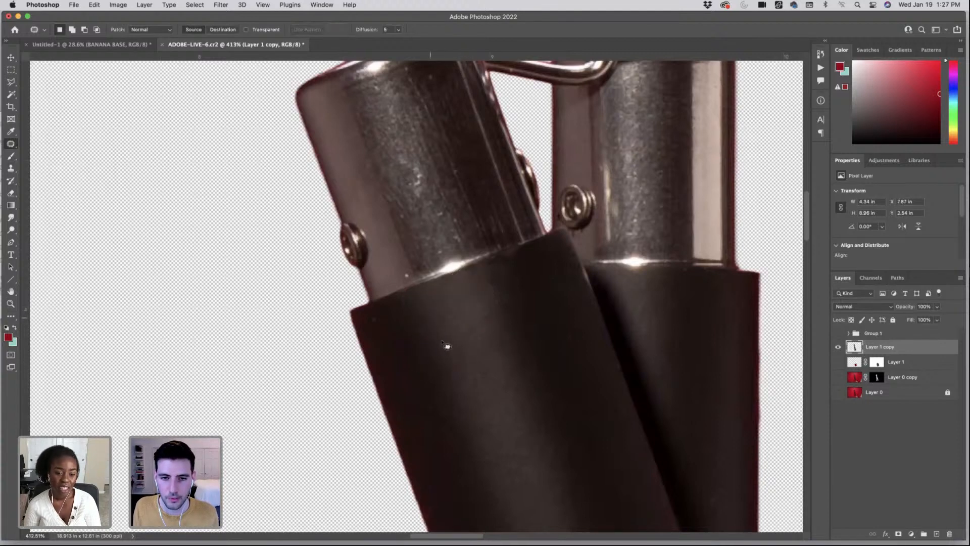
- Patch the remaining uneven spots below the front handle's cap and the small speck near its outer upper corner
{"action": "left_click_drag", "start_coordinate": [457, 324], "coordinate": [424, 328]}
{"action": "left_click_drag", "start_coordinate": [445, 302], "coordinate": [481, 349]}
{"action": "key", "text": "super+d"}
{"action": "mouse_move", "coordinate": [435, 329]}
{"action": "left_mouse_down"}
{"action": "mouse_move", "coordinate": [395, 298]}
{"action": "mouse_move", "coordinate": [429, 293]}
{"action": "mouse_move", "coordinate": [439, 387]}
{"action": "left_mouse_up"}
{"action": "key", "text": "super+d"}
{"action": "mouse_move", "coordinate": [382, 324]}
{"action": "left_mouse_down"}
{"action": "mouse_move", "coordinate": [371, 314]}
{"action": "mouse_move", "coordinate": [384, 318]}
{"action": "left_mouse_up"}
{"action": "left_click_drag", "start_coordinate": [377, 318], "coordinate": [387, 343]}
{"action": "key", "text": "super+d"}
- Patch the blemishes near the front handle's inner upper corner and farther down beside its inner edge
{"action": "left_click_drag", "start_coordinate": [512, 294], "coordinate": [543, 313]}
{"action": "key", "text": "super+d"}
{"action": "mouse_move", "coordinate": [559, 263]}
{"action": "left_mouse_down"}
{"action": "mouse_move", "coordinate": [542, 274]}
{"action": "mouse_move", "coordinate": [568, 261]}
{"action": "mouse_move", "coordinate": [576, 303]}
{"action": "left_mouse_up"}
{"action": "key", "text": "super+d"}
{"action": "mouse_move", "coordinate": [593, 352]}
{"action": "left_mouse_down"}
{"action": "mouse_move", "coordinate": [558, 330]}
{"action": "mouse_move", "coordinate": [598, 439]}
{"action": "left_mouse_up"}
{"action": "key", "text": "super+d"}
- Show Layer 0 and toggle the visibility of Layer 1 copy to compare the retouched nunchucks with the original photo
{"action": "scroll", "coordinate": [591, 397], "scroll_direction": "up", "scroll_amount": 4}
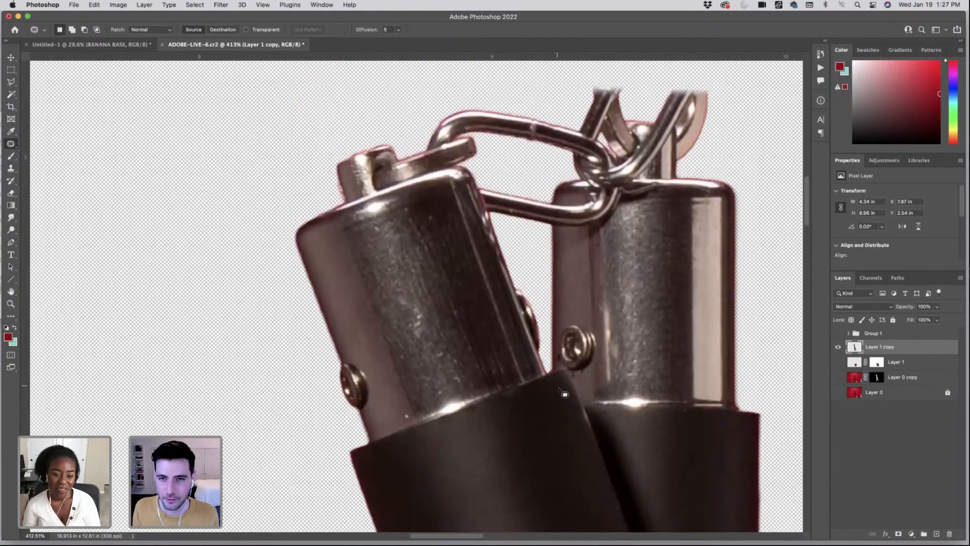
{"action": "scroll", "coordinate": [565, 394], "scroll_direction": "down", "scroll_amount": 5}
{"action": "scroll", "coordinate": [563, 381], "scroll_direction": "down", "scroll_amount": 5}
{"action": "scroll", "coordinate": [530, 397], "scroll_direction": "down", "scroll_amount": 5}
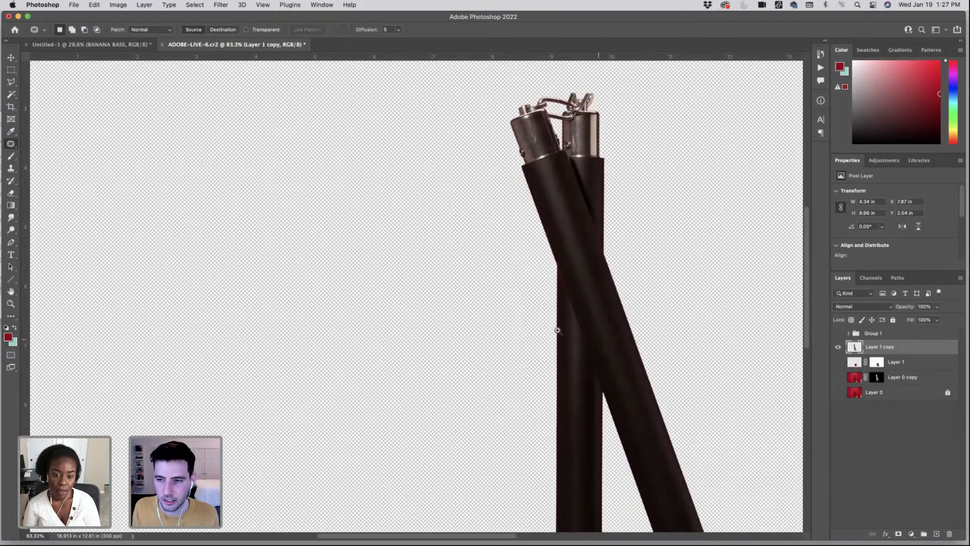
{"action": "left_click_drag", "start_coordinate": [557, 330], "coordinate": [505, 331], "text": "super"}
{"action": "left_click", "coordinate": [838, 392]}
{"action": "left_click", "coordinate": [839, 348]}
{"action": "left_click", "coordinate": [838, 347]}
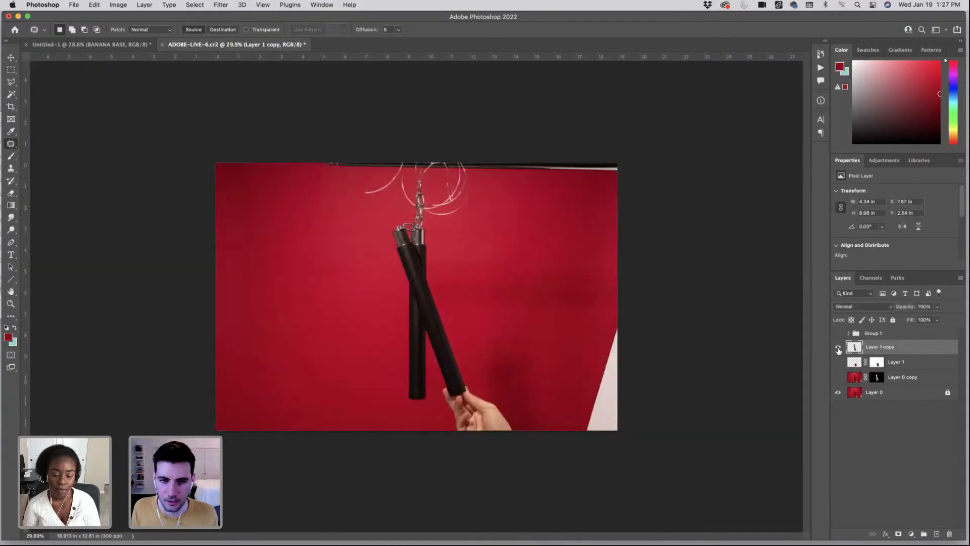
{"action": "left_click_drag", "start_coordinate": [384, 272], "coordinate": [437, 286], "text": "super"}
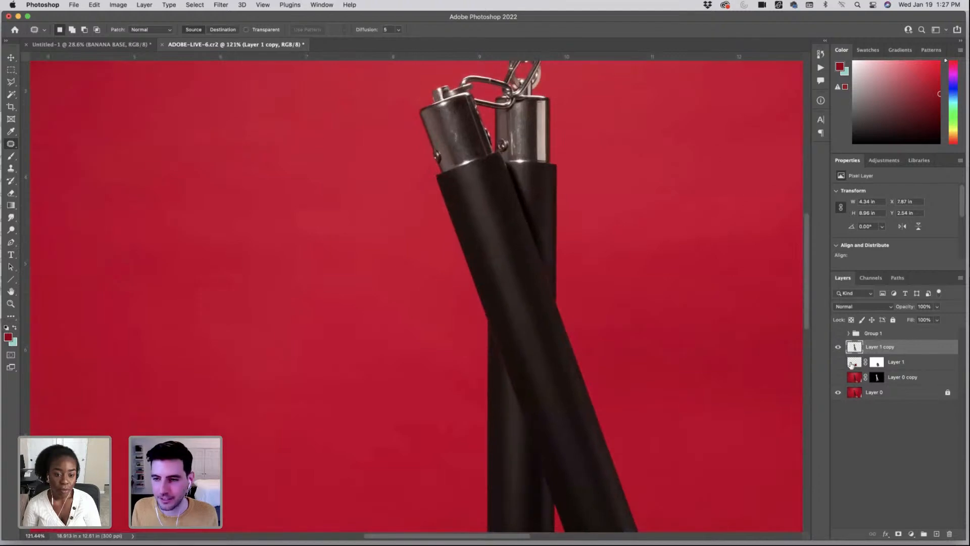
- Toggle Layer 1 copy against the original photo, leave only Layer 1 copy showing, and expand Group 1
{"action": "left_click", "coordinate": [839, 348]}
{"action": "left_click", "coordinate": [838, 348]}
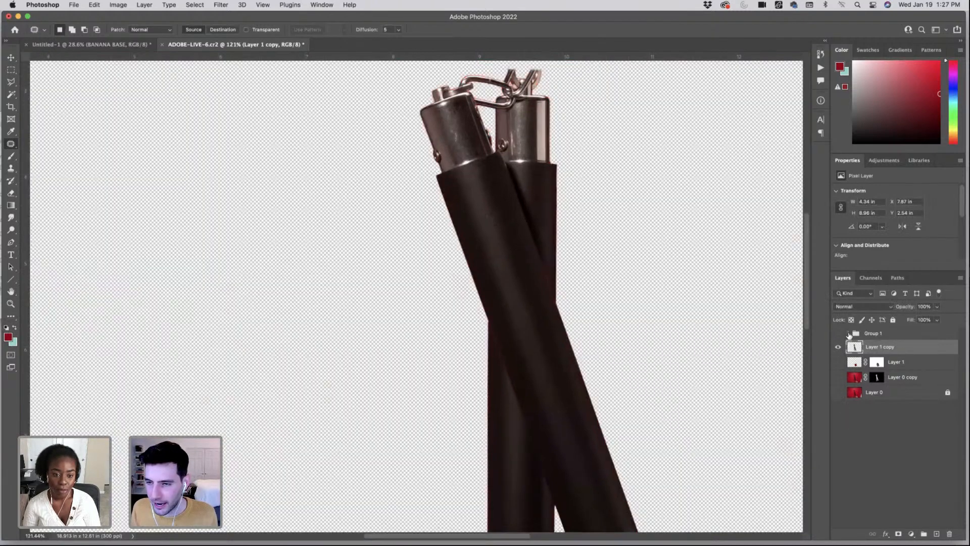
{"action": "left_click", "coordinate": [849, 333]}
{"action": "scroll", "coordinate": [569, 252], "scroll_direction": "up", "scroll_amount": 5}
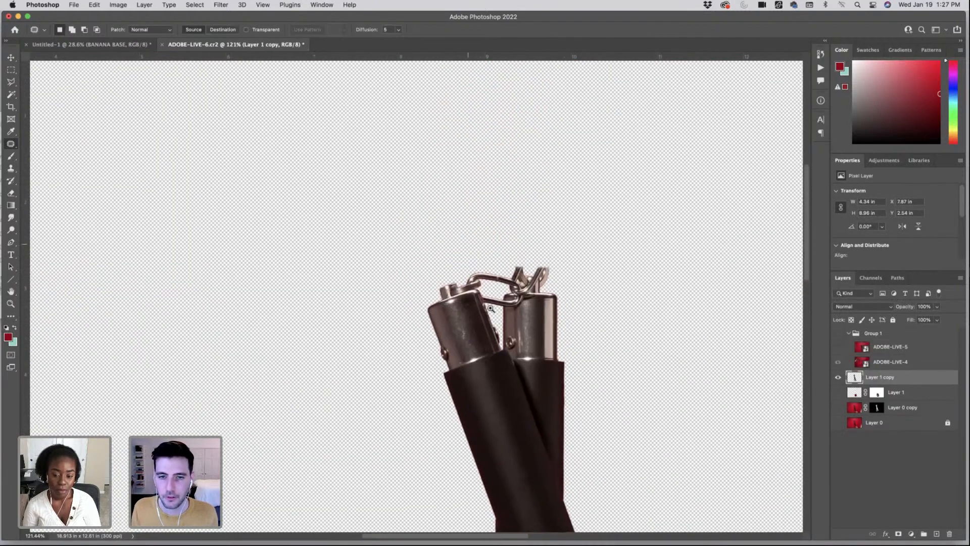
{"action": "left_click_drag", "start_coordinate": [490, 308], "coordinate": [535, 309]}
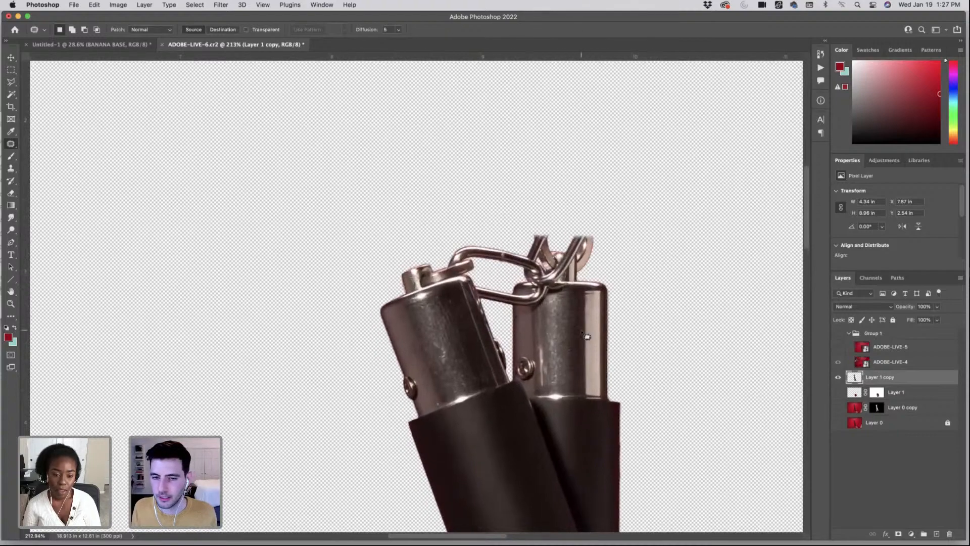
- Show ADOBE-LIVE-5 and ADOBE-LIVE-4 in turn to examine their chain links and metal caps
{"action": "left_click", "coordinate": [838, 348]}
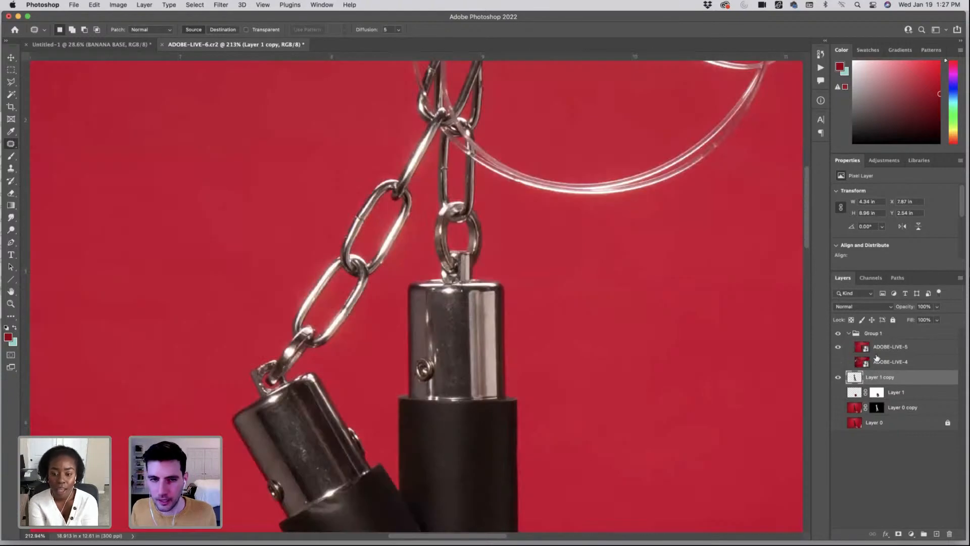
{"action": "left_click", "coordinate": [869, 352]}
{"action": "left_click", "coordinate": [840, 363]}
{"action": "left_click", "coordinate": [839, 349]}
{"action": "left_click", "coordinate": [898, 364]}
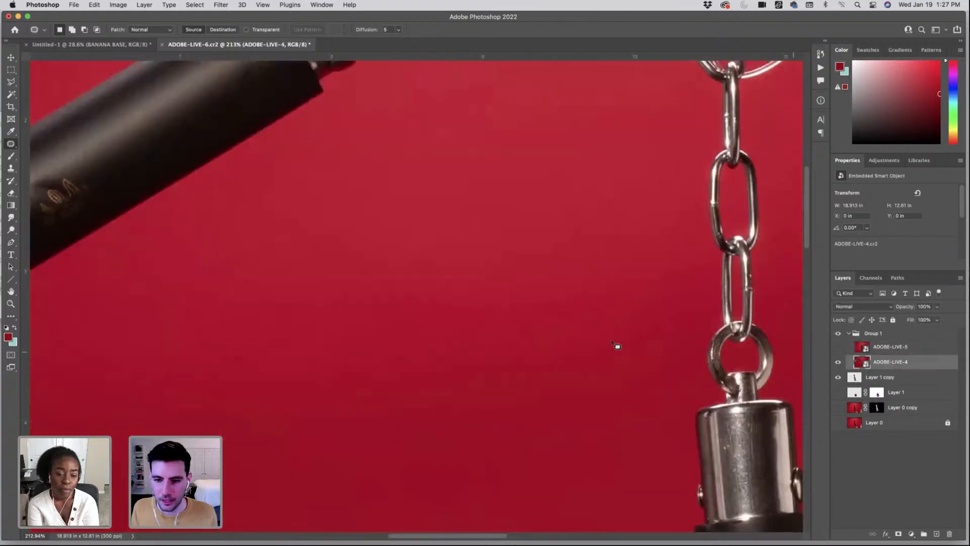
{"action": "scroll", "coordinate": [618, 347], "scroll_direction": "right", "scroll_amount": 5}
{"action": "left_click_drag", "start_coordinate": [647, 347], "coordinate": [616, 349]}
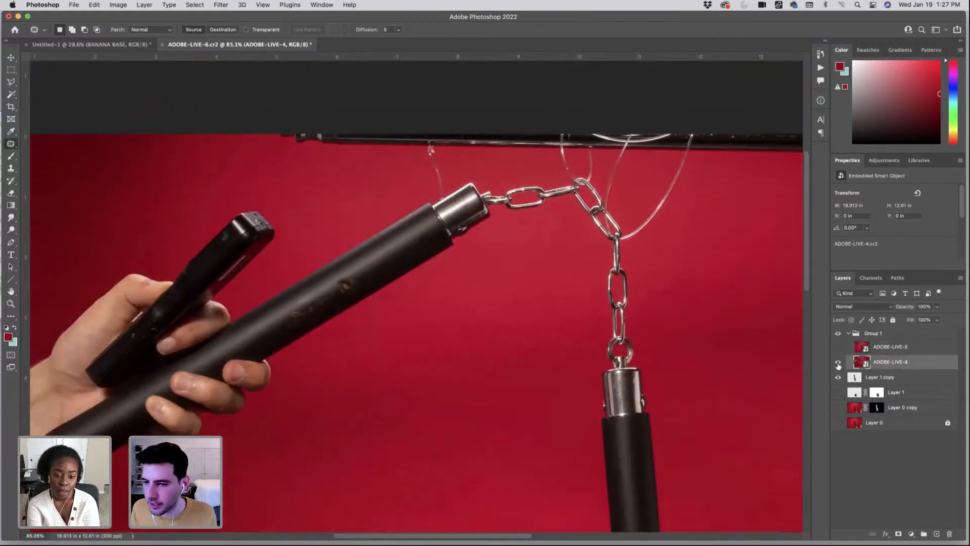
- Switch between ADOBE-LIVE-4 and ADOBE-LIVE-5 to compare their caps with the retouched nunchucks, leaving ADOBE-LIVE-5 visible
{"action": "left_click", "coordinate": [839, 363]}
{"action": "left_click", "coordinate": [838, 363]}
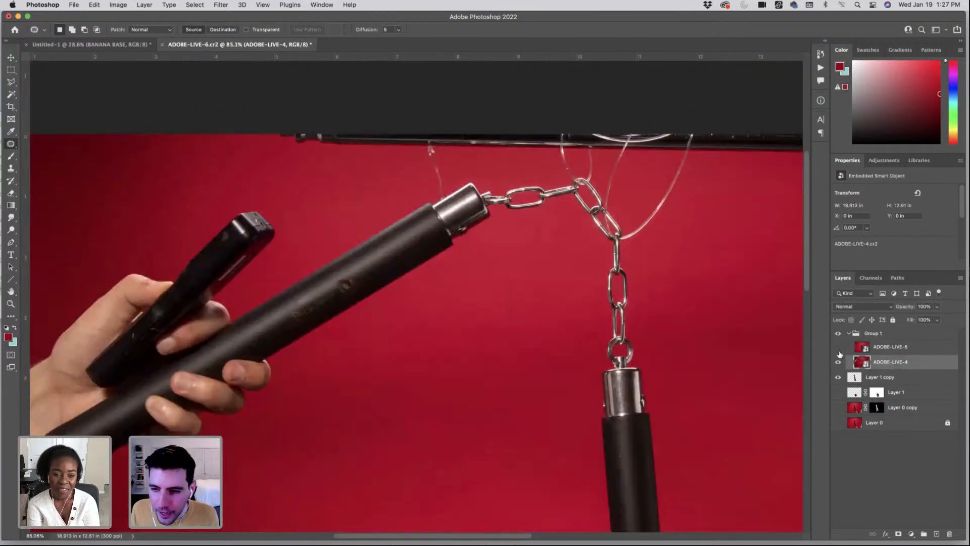
{"action": "left_click", "coordinate": [838, 346]}
{"action": "left_click", "coordinate": [838, 362]}
{"action": "left_click_drag", "start_coordinate": [517, 358], "coordinate": [589, 377]}
{"action": "left_click", "coordinate": [840, 347]}
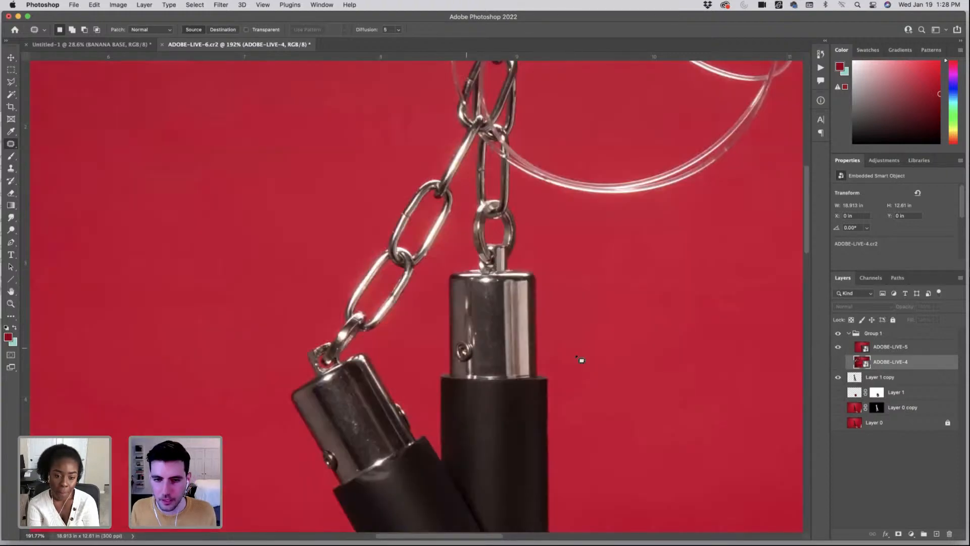
- Duplicate ADOBE-LIVE-5, place the copy outside Group 1 directly above Layer 1 copy, and rasterize it
{"action": "left_click", "coordinate": [925, 348]}
{"action": "key", "text": "super+j"}
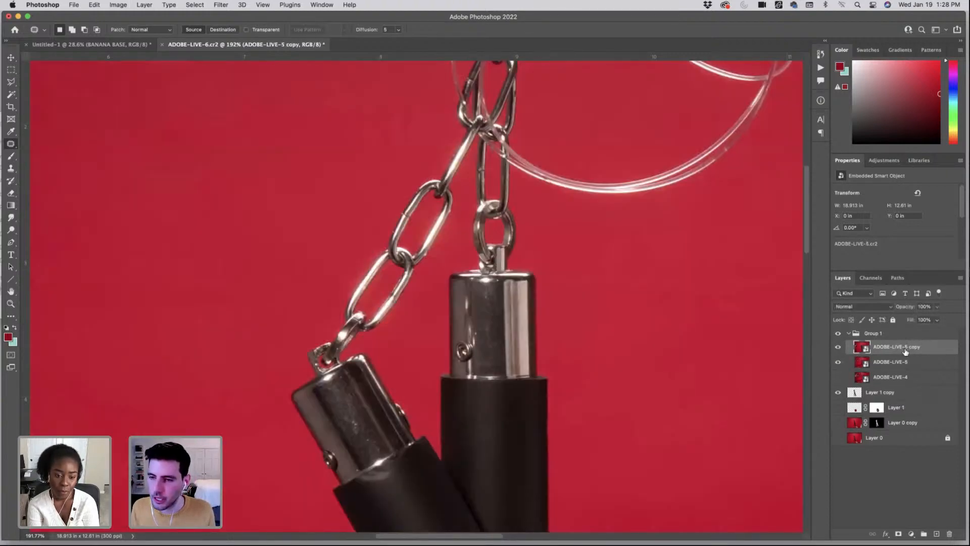
{"action": "left_click_drag", "start_coordinate": [904, 348], "coordinate": [904, 385]}
{"action": "right_click", "coordinate": [904, 385]}
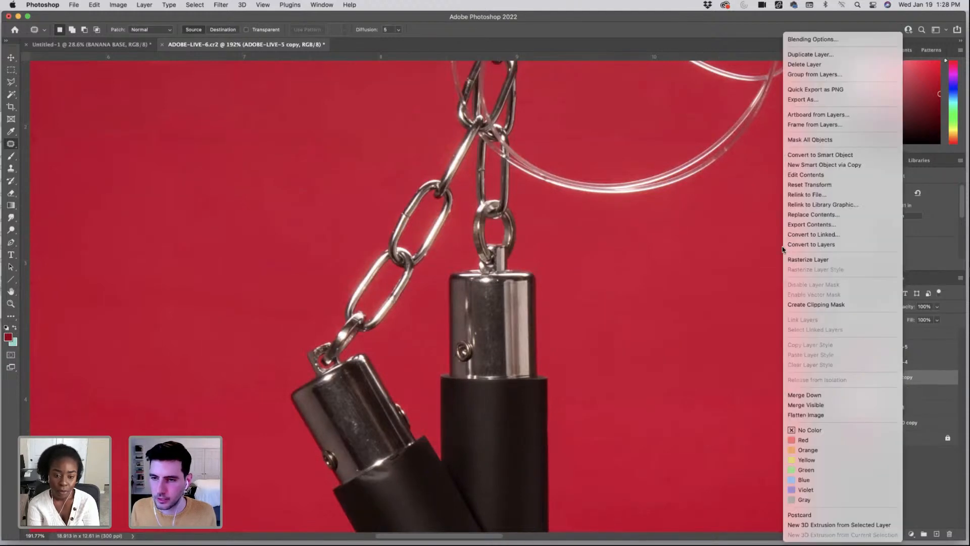
{"action": "left_click", "coordinate": [668, 256]}
- Lasso the upright handle's metal cap with its lowest chain links and remove everything outside that selection from the copy
{"action": "key", "text": "m"}
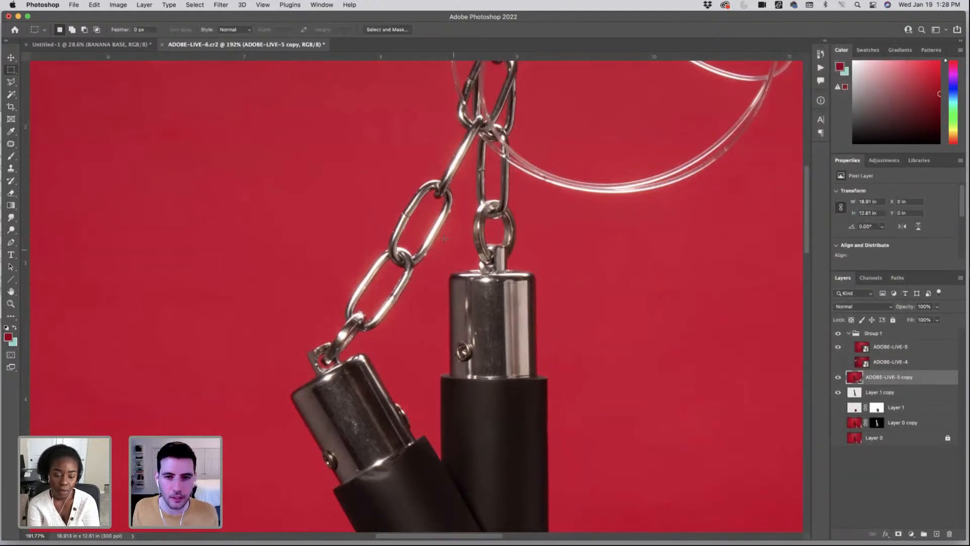
{"action": "left_click", "coordinate": [10, 82]}
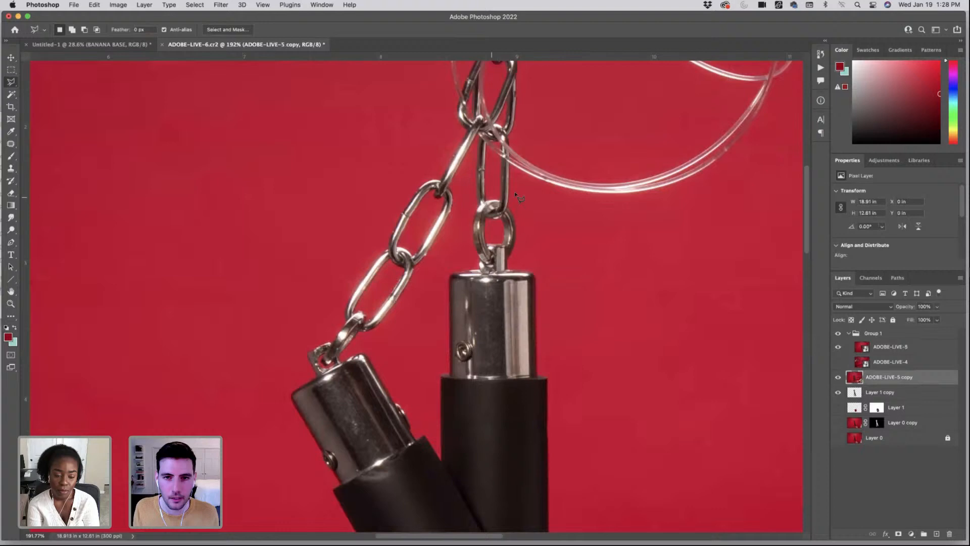
{"action": "left_click", "coordinate": [465, 176]}
{"action": "left_click", "coordinate": [427, 319]}
{"action": "left_click", "coordinate": [420, 377]}
{"action": "left_click", "coordinate": [430, 423]}
{"action": "left_click", "coordinate": [560, 438]}
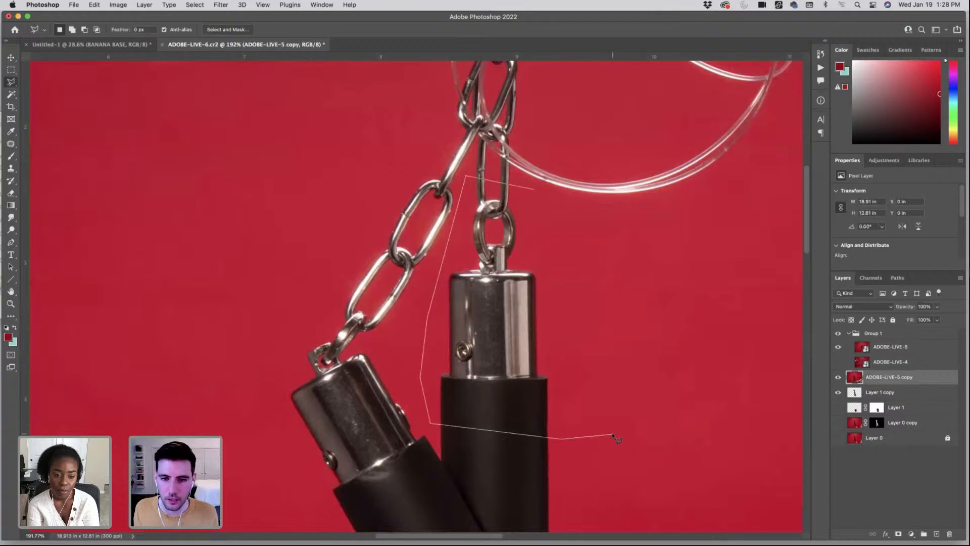
{"action": "left_click", "coordinate": [613, 435]}
{"action": "right_click", "coordinate": [507, 222]}
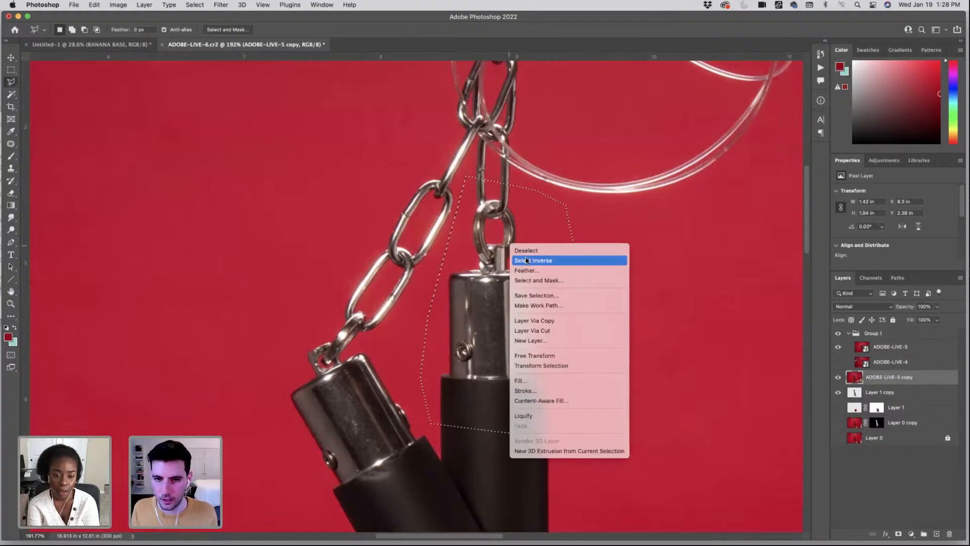
{"action": "left_click", "coordinate": [529, 261]}
{"action": "key", "text": "super+d"}
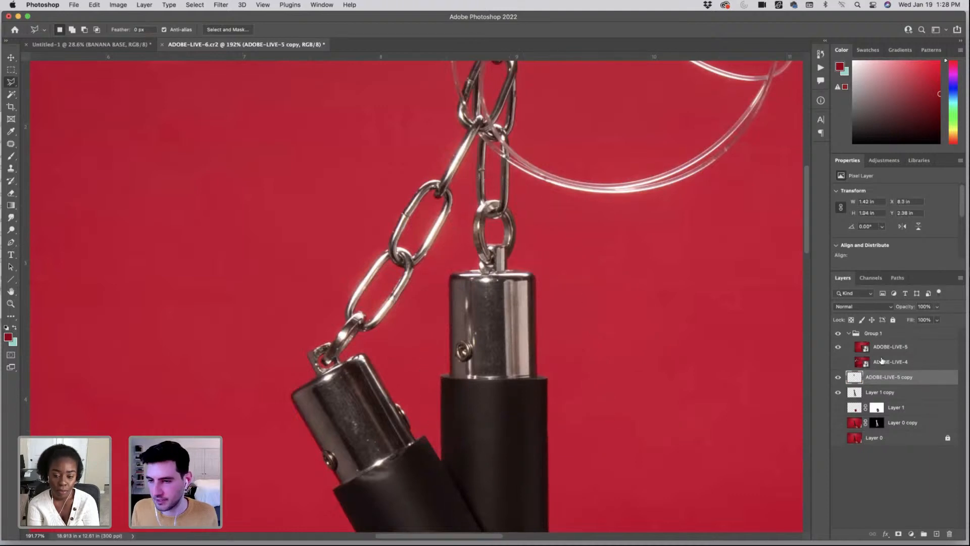
- Hide ADOBE-LIVE-5 and lower the cap cut-out layer's opacity to 52% for alignment
{"action": "left_click", "coordinate": [838, 346]}
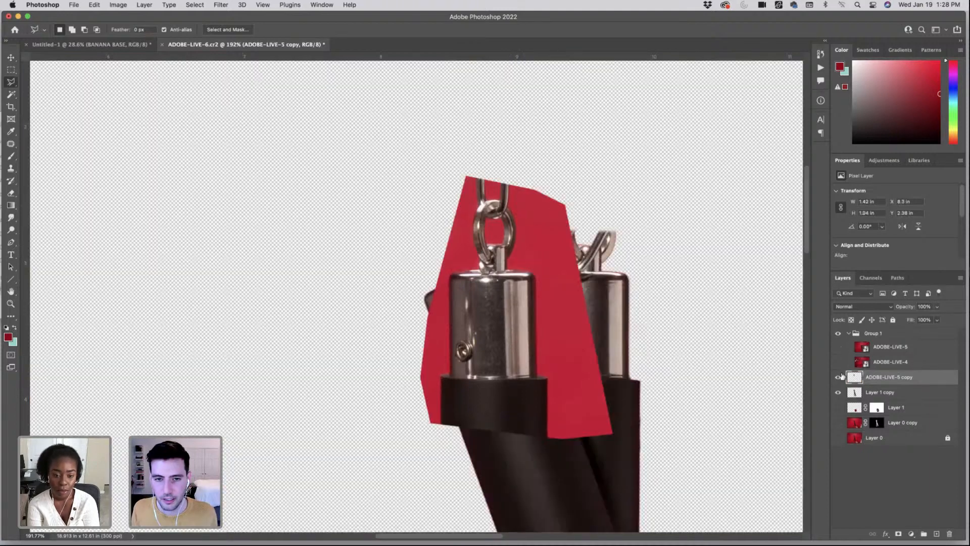
{"action": "left_click", "coordinate": [935, 307]}
{"action": "left_click_drag", "start_coordinate": [917, 322], "coordinate": [915, 321]}
- Align the cap cut-out with the rear handle's cap by moving it, rotating it 1.15° and scaling it to 99.66%
{"action": "key", "text": "super+t"}
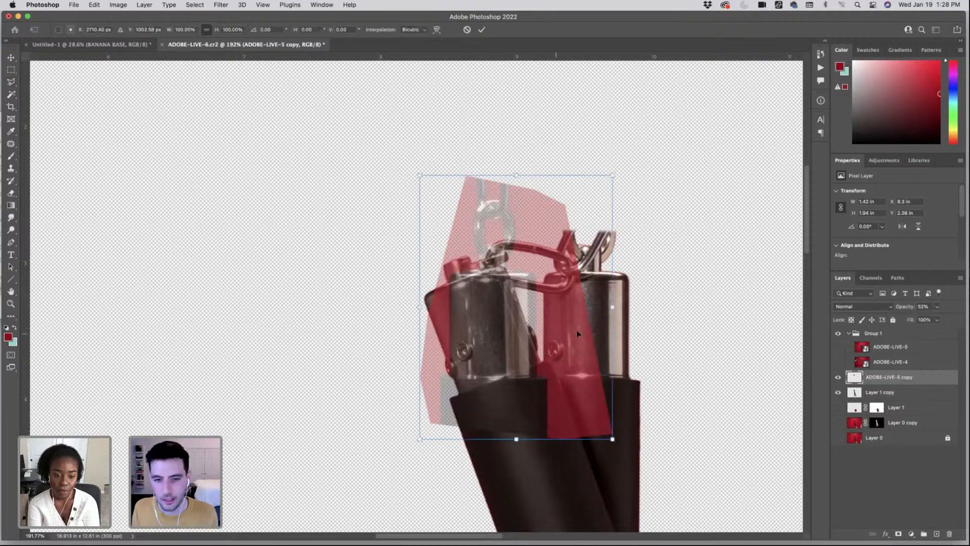
{"action": "left_click_drag", "start_coordinate": [557, 331], "coordinate": [650, 334]}
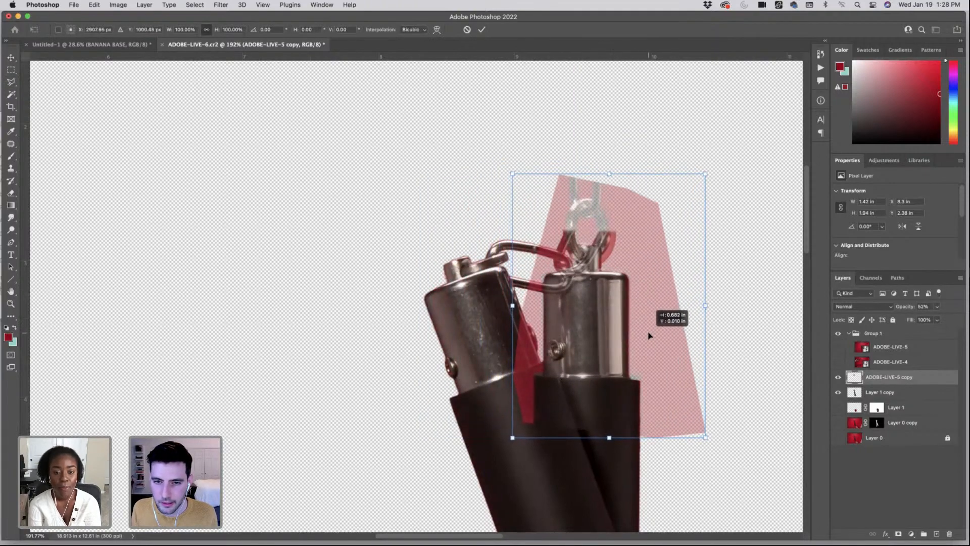
{"action": "left_click_drag", "start_coordinate": [721, 329], "coordinate": [681, 327]}
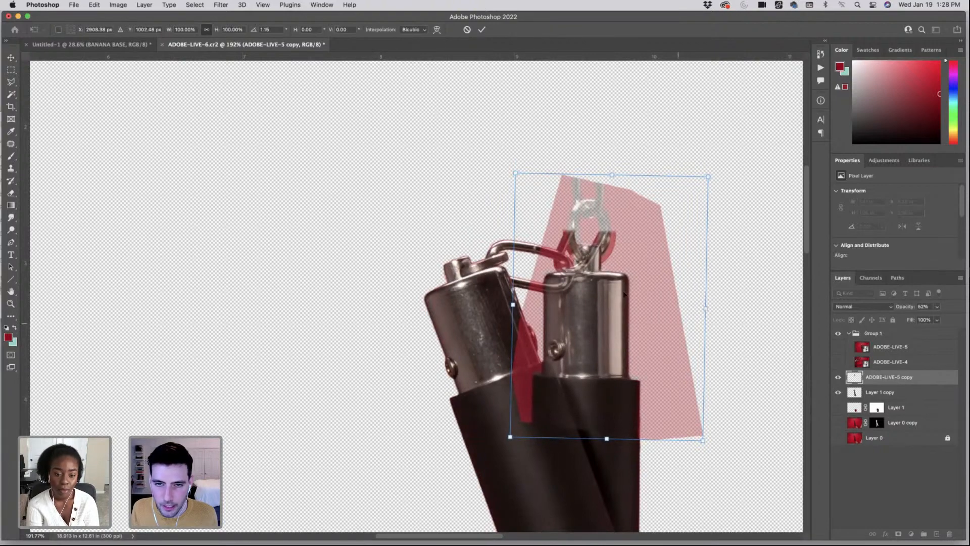
{"action": "mouse_move", "coordinate": [624, 367]}
{"action": "left_mouse_down"}
{"action": "mouse_move", "coordinate": [606, 361]}
{"action": "mouse_move", "coordinate": [627, 367]}
{"action": "left_mouse_up"}
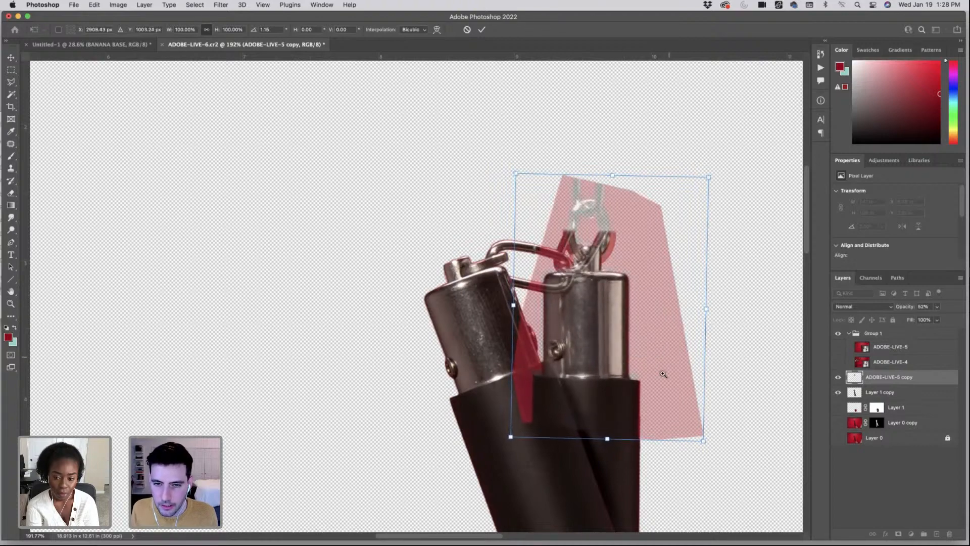
{"action": "left_click_drag", "start_coordinate": [599, 418], "coordinate": [618, 419]}
{"action": "left_click_drag", "start_coordinate": [615, 455], "coordinate": [615, 454]}
- Warp the cut-out's lower inner corner slightly upward to fit the handle and apply the transformation
{"action": "right_click", "coordinate": [615, 453]}
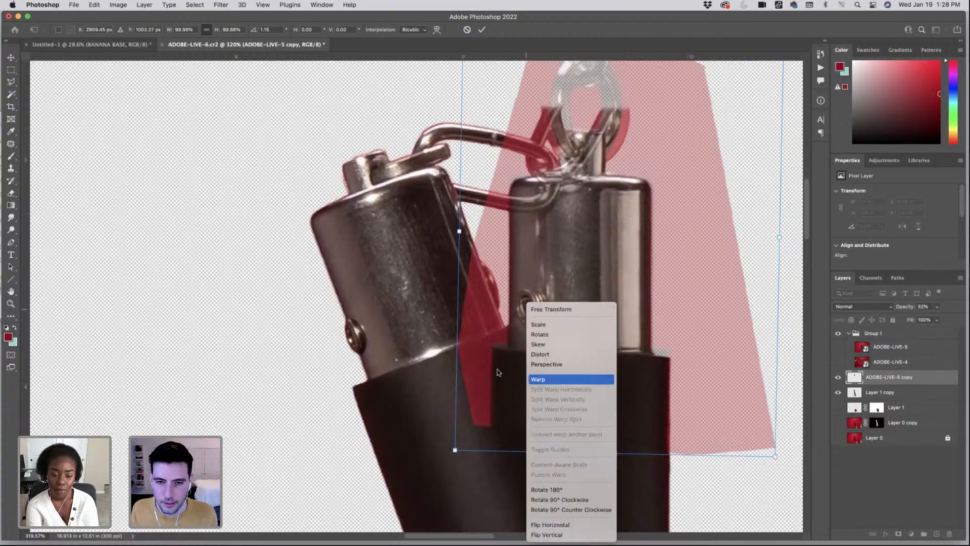
{"action": "left_click", "coordinate": [552, 382]}
{"action": "left_click_drag", "start_coordinate": [475, 428], "coordinate": [476, 421]}
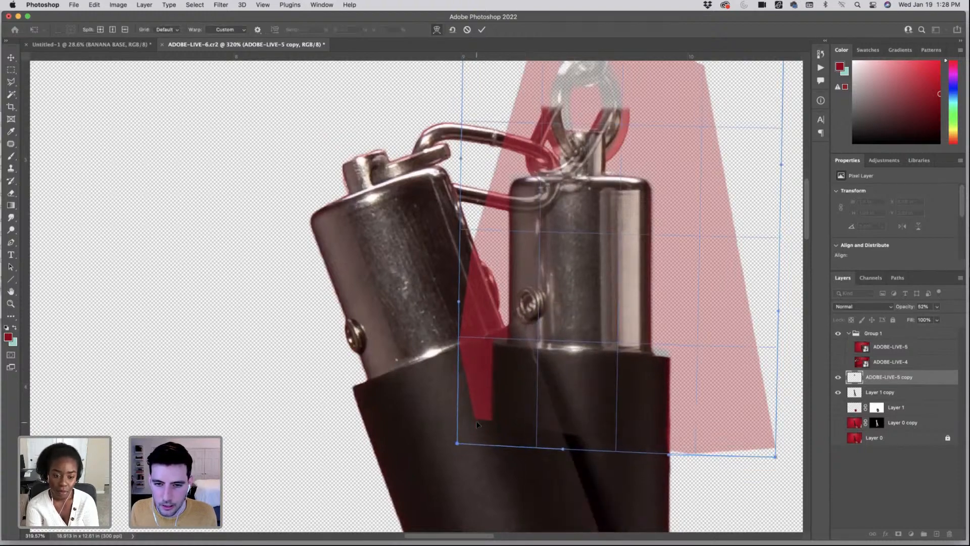
{"action": "scroll", "coordinate": [708, 219], "scroll_direction": "up", "scroll_amount": 3}
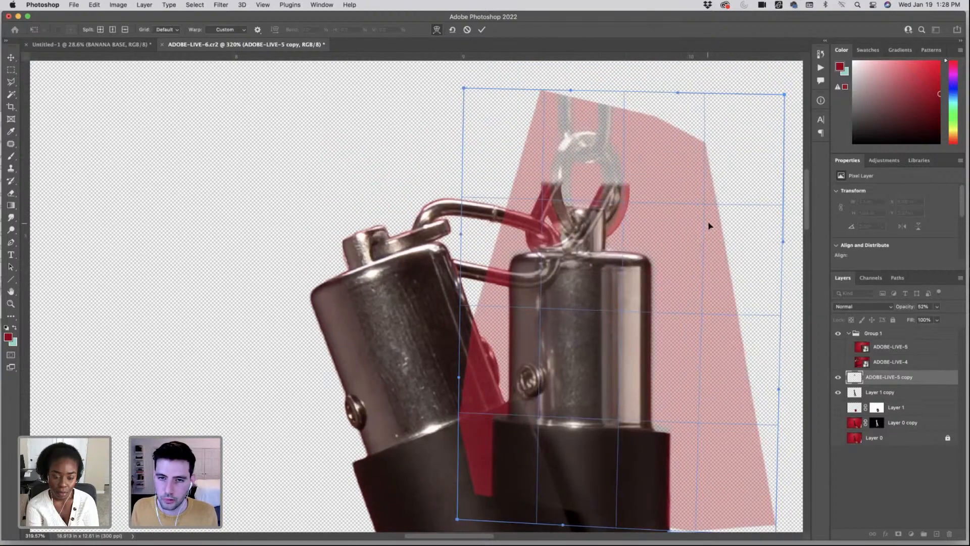
{"action": "key", "text": "Return"}
- Restore the cap cut-out's opacity to 100% and hide the other layers to isolate it
{"action": "left_click", "coordinate": [938, 319]}
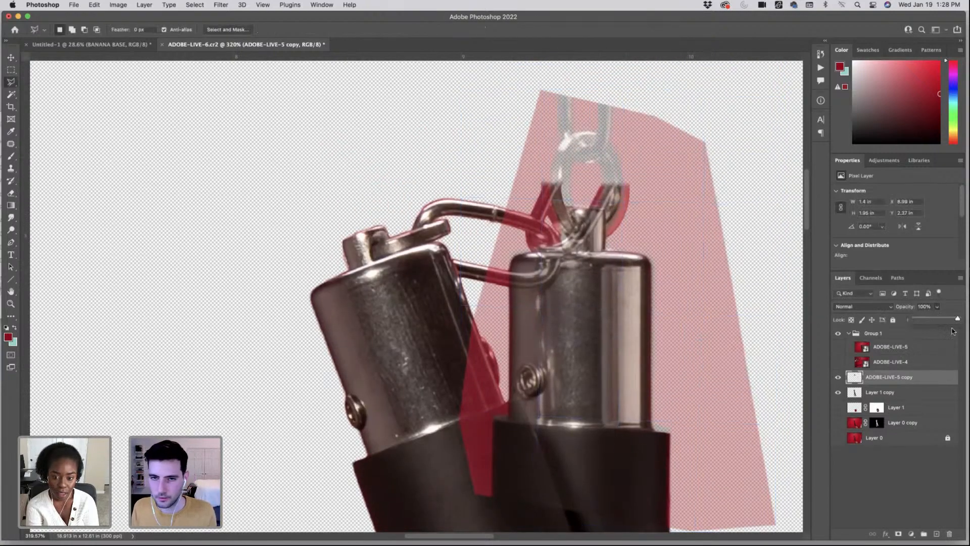
{"action": "left_click", "coordinate": [838, 392]}
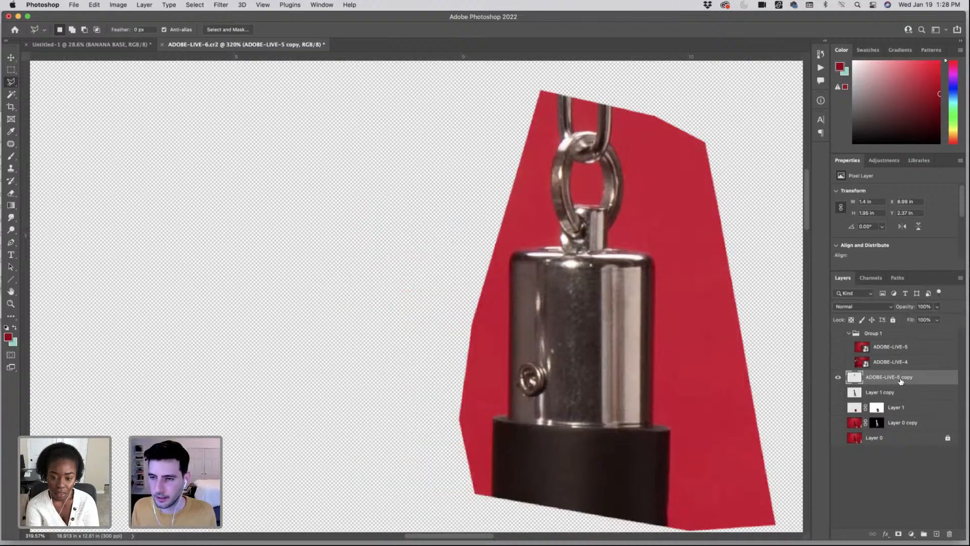
{"action": "scroll", "coordinate": [500, 287], "scroll_direction": "down", "scroll_amount": 5}
{"action": "scroll", "coordinate": [525, 290], "scroll_direction": "up", "scroll_amount": 5}
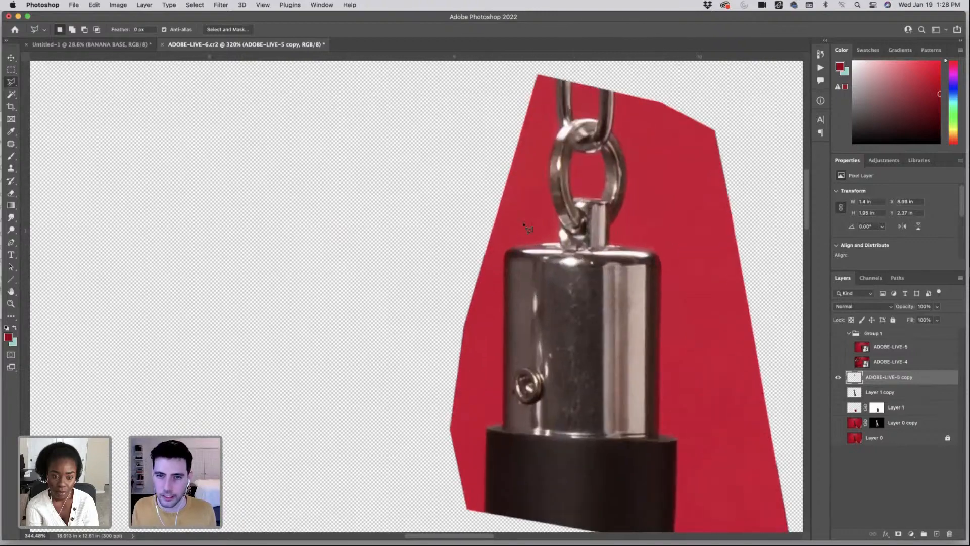
- Select the cut-out's red background with Color Range and mask it out with an inverted layer mask
{"action": "left_click", "coordinate": [197, 5]}
{"action": "left_click", "coordinate": [221, 95]}
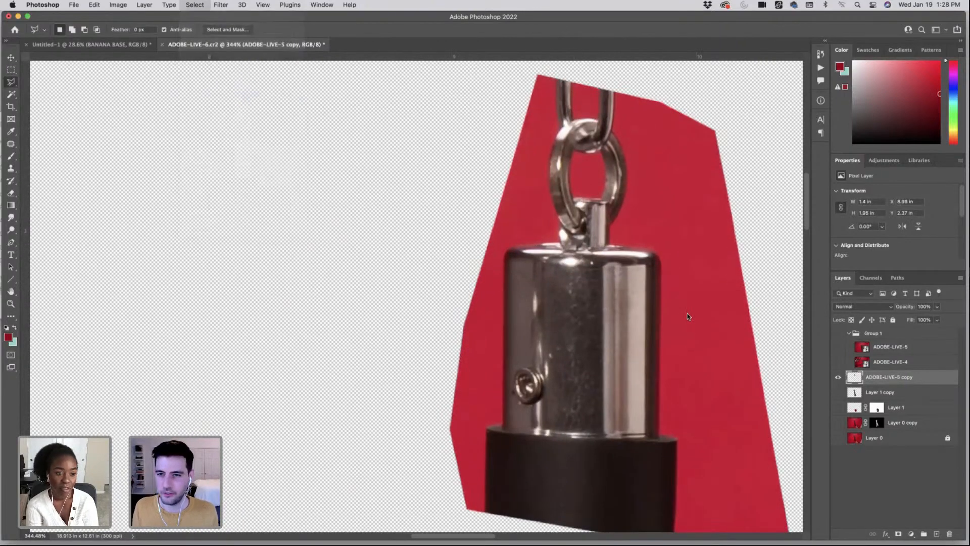
{"action": "left_click", "coordinate": [639, 228]}
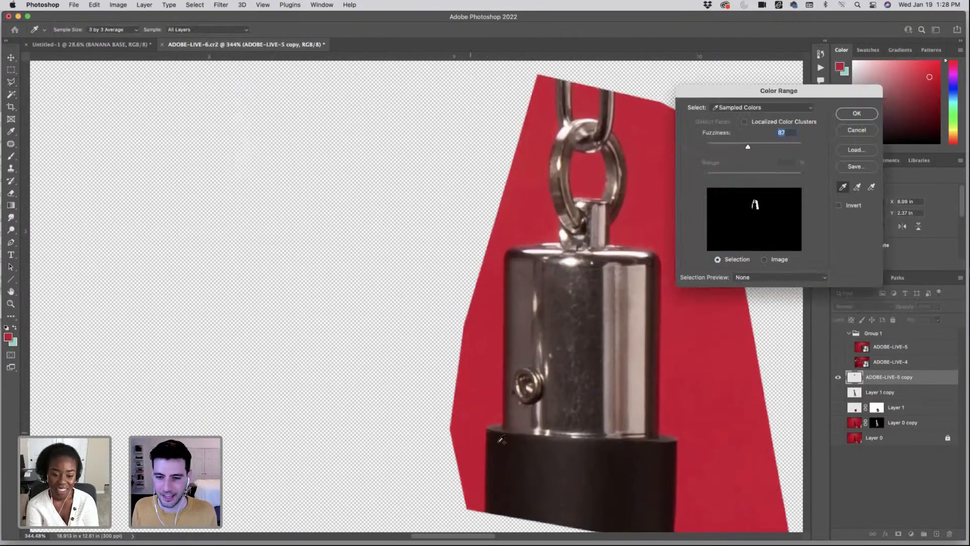
{"action": "key", "text": "Return"}
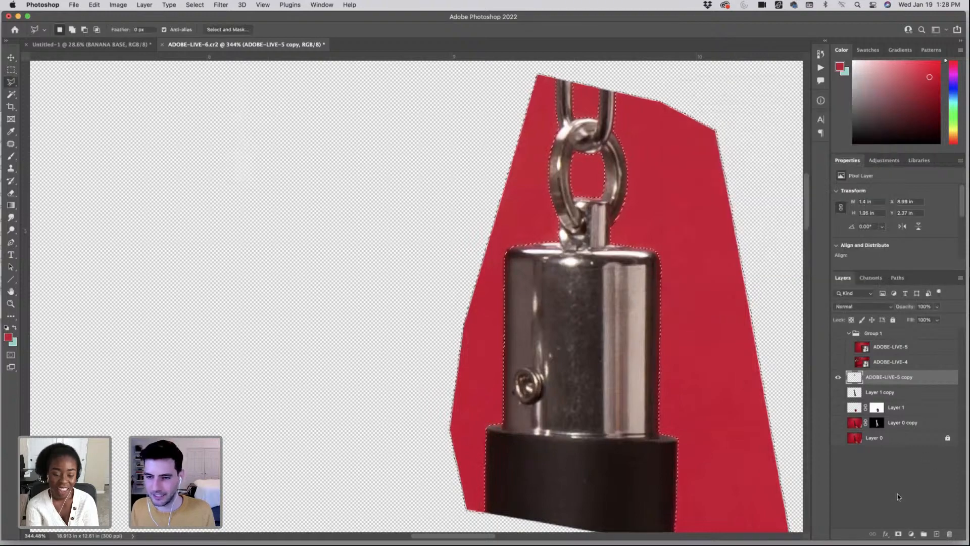
{"action": "left_click", "coordinate": [898, 534]}
{"action": "key", "text": "super+i"}
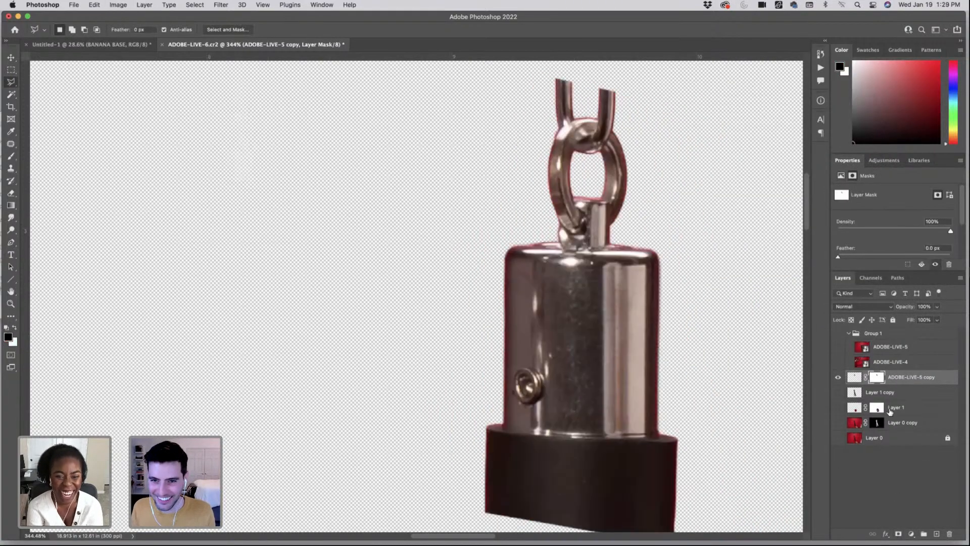
- Display the cap's layer mask alone and set the brush to 57 px, 62% hardness and 100% opacity
{"action": "left_click", "coordinate": [877, 380], "text": "alt"}
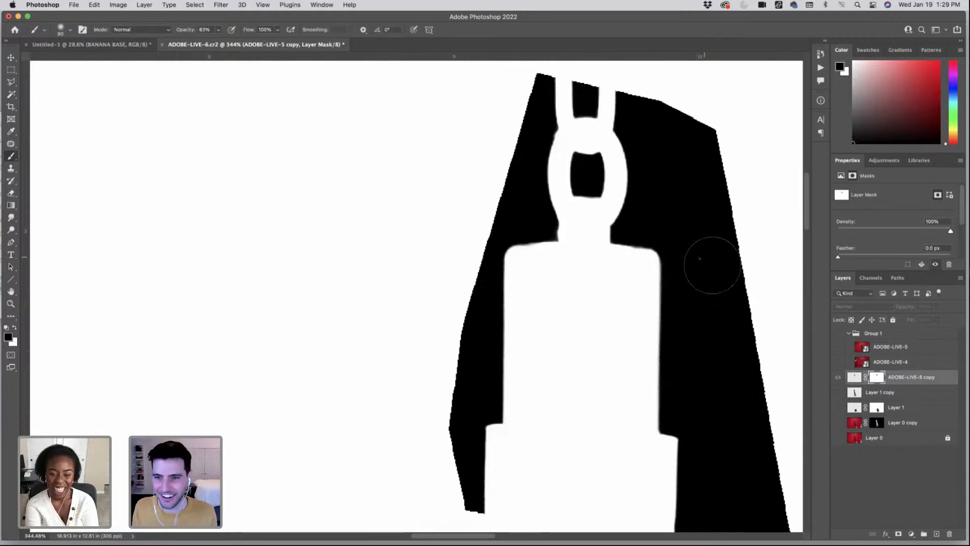
{"action": "mouse_move", "coordinate": [715, 264]}
{"action": "left_mouse_down"}
{"action": "mouse_move", "coordinate": [731, 255]}
{"action": "mouse_move", "coordinate": [730, 133]}
{"action": "left_mouse_up"}
{"action": "left_click", "coordinate": [219, 32]}
{"action": "left_click_drag", "start_coordinate": [219, 43], "coordinate": [237, 43]}
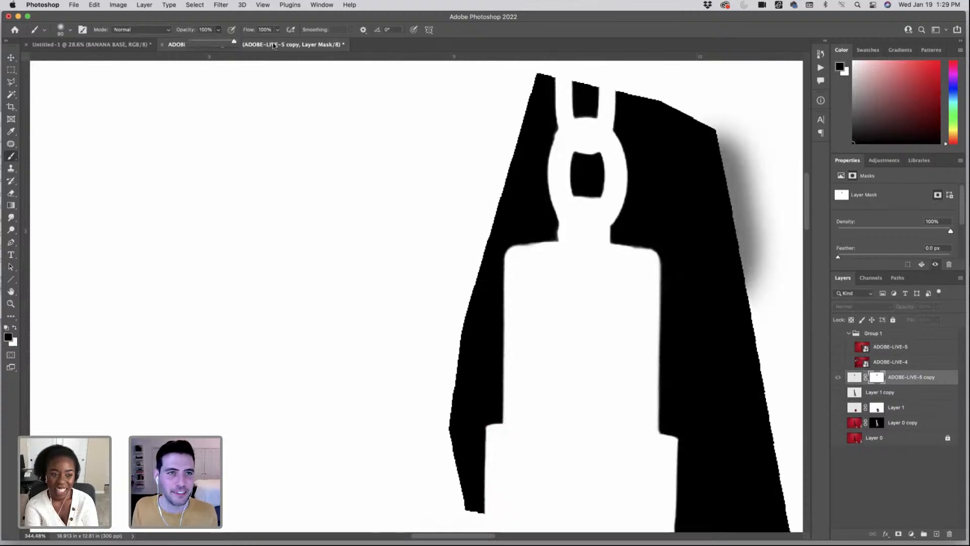
{"action": "left_click", "coordinate": [70, 31]}
{"action": "left_click", "coordinate": [91, 80]}
{"action": "left_click", "coordinate": [72, 60]}
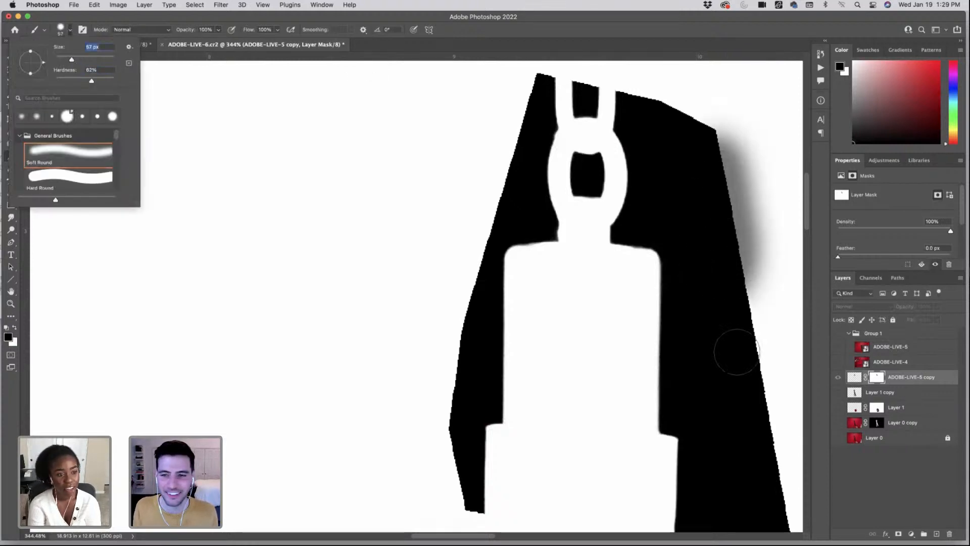
- Paint black on the displayed layer mask around both outer sides and the upper edge of the cap and chain silhouette
{"action": "mouse_move", "coordinate": [726, 251]}
{"action": "left_mouse_down"}
{"action": "mouse_move", "coordinate": [718, 286]}
{"action": "mouse_move", "coordinate": [734, 289]}
{"action": "mouse_move", "coordinate": [718, 135]}
{"action": "mouse_move", "coordinate": [786, 519]}
{"action": "left_mouse_up"}
{"action": "scroll", "coordinate": [736, 373], "scroll_direction": "down", "scroll_amount": 3}
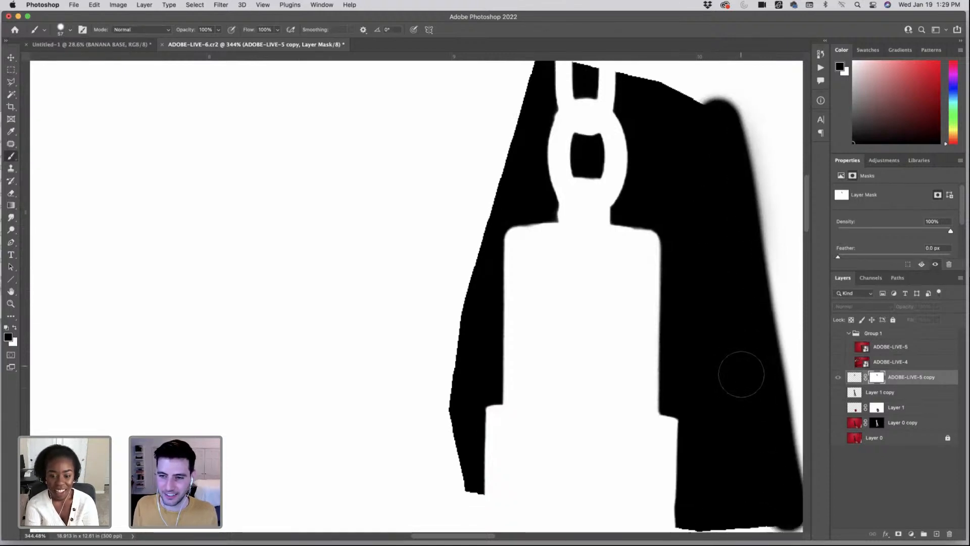
{"action": "scroll", "coordinate": [693, 480], "scroll_direction": "right", "scroll_amount": 5}
{"action": "left_click_drag", "start_coordinate": [604, 506], "coordinate": [712, 494]}
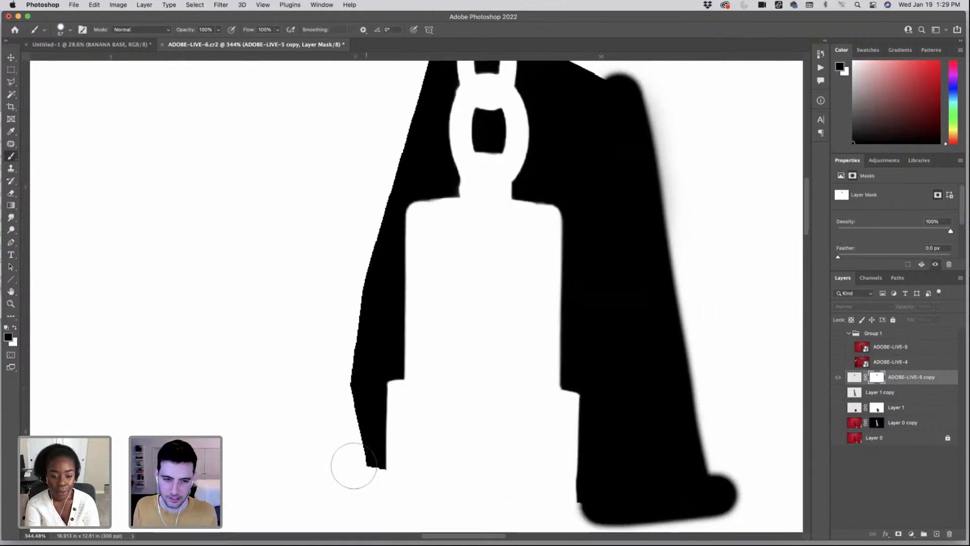
{"action": "mouse_move", "coordinate": [362, 468]}
{"action": "left_mouse_down"}
{"action": "mouse_move", "coordinate": [345, 401]}
{"action": "mouse_move", "coordinate": [342, 267]}
{"action": "mouse_move", "coordinate": [393, 127]}
{"action": "mouse_move", "coordinate": [401, 232]}
{"action": "mouse_move", "coordinate": [419, 131]}
{"action": "mouse_move", "coordinate": [425, 142]}
{"action": "mouse_move", "coordinate": [449, 139]}
{"action": "left_mouse_up"}
{"action": "scroll", "coordinate": [394, 131], "scroll_direction": "up", "scroll_amount": 5}
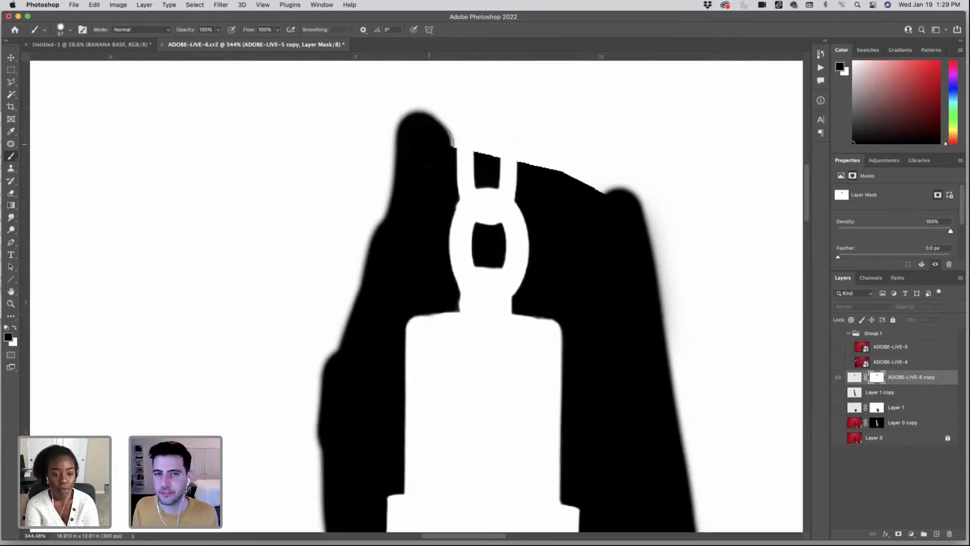
{"action": "left_click_drag", "start_coordinate": [543, 152], "coordinate": [662, 217]}
- Extend the black mask area between the two cut chain ends with a 25 px brush, and enlarge the brush to 40 px
{"action": "key", "text": "bracketleft"}
{"action": "key", "text": "bracketleft"}
{"action": "key", "text": "bracketleft"}
{"action": "key", "text": "bracketleft"}
{"action": "key", "text": "bracketleft"}
{"action": "key", "text": "bracketleft"}
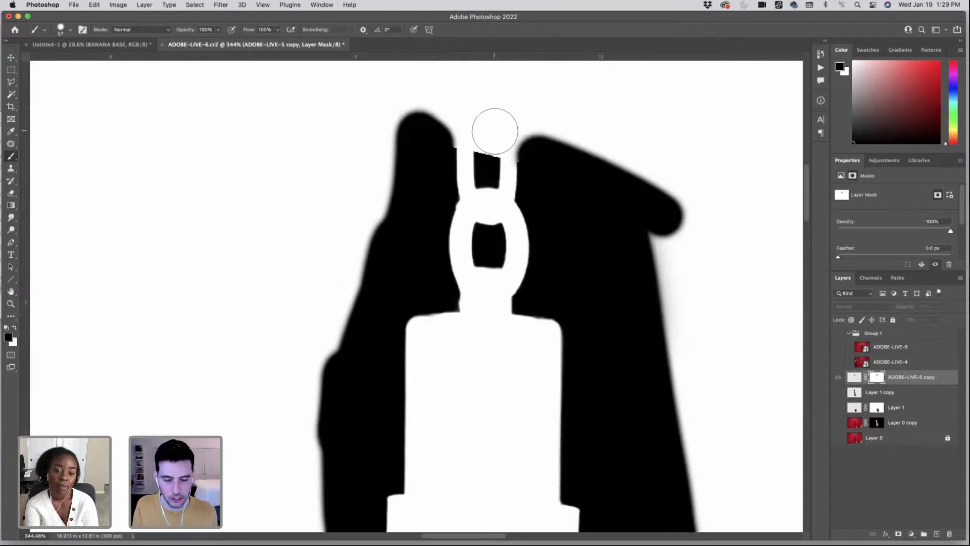
{"action": "left_click_drag", "start_coordinate": [487, 151], "coordinate": [487, 143]}
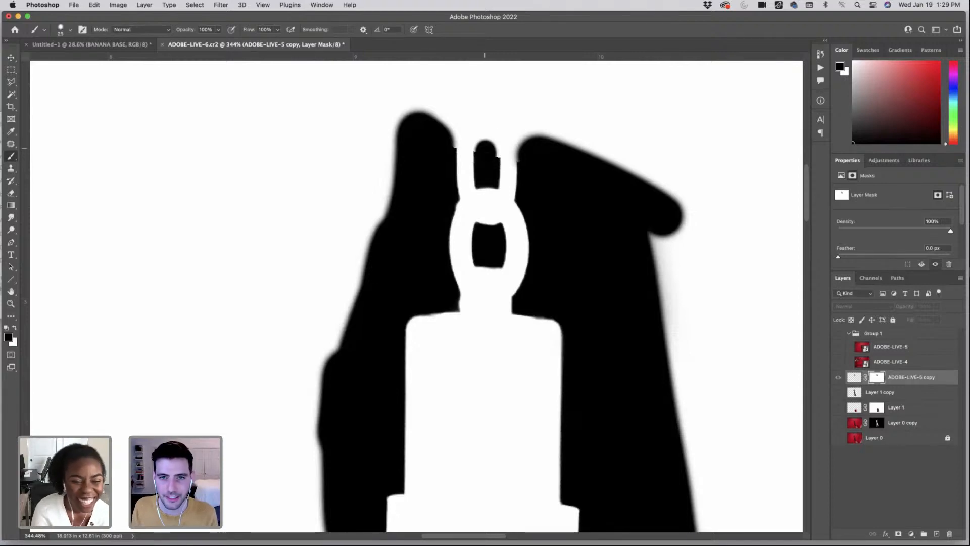
{"action": "key", "text": "bracketright"}
{"action": "key", "text": "bracketright"}
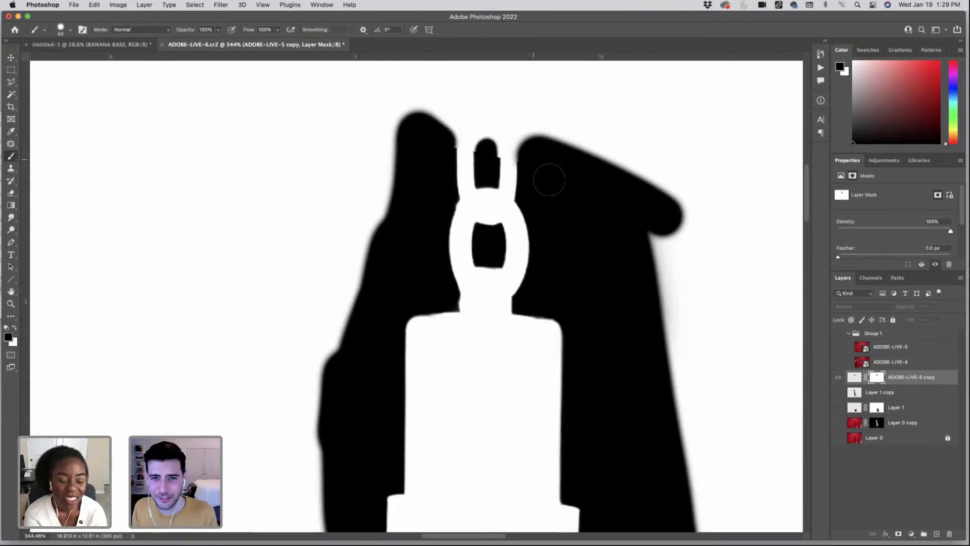
- Return from the mask-only view to the cap cut-out image and show Layer 1 copy beneath it
{"action": "key", "text": "alt+backslash"}
{"action": "scroll", "coordinate": [560, 339], "scroll_direction": "down", "scroll_amount": 5}
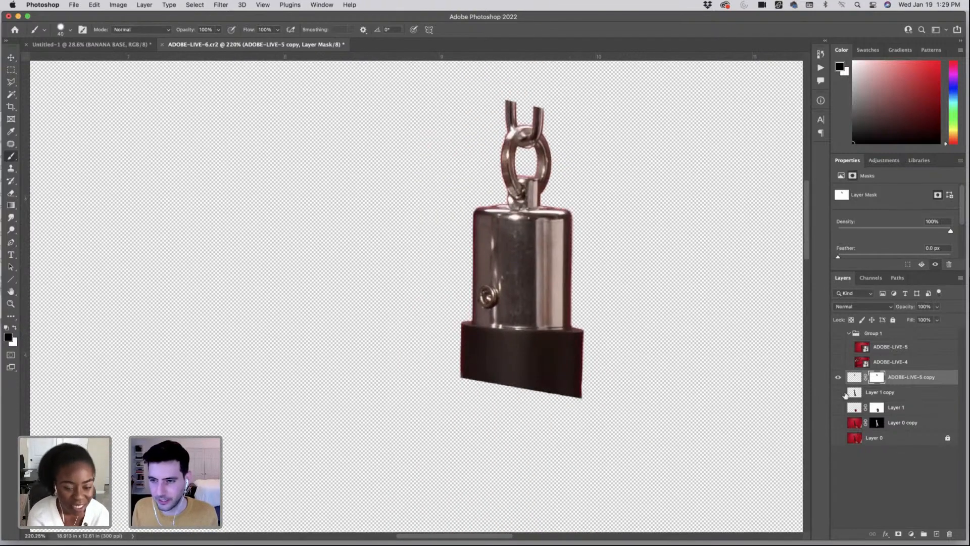
{"action": "left_click", "coordinate": [841, 392]}
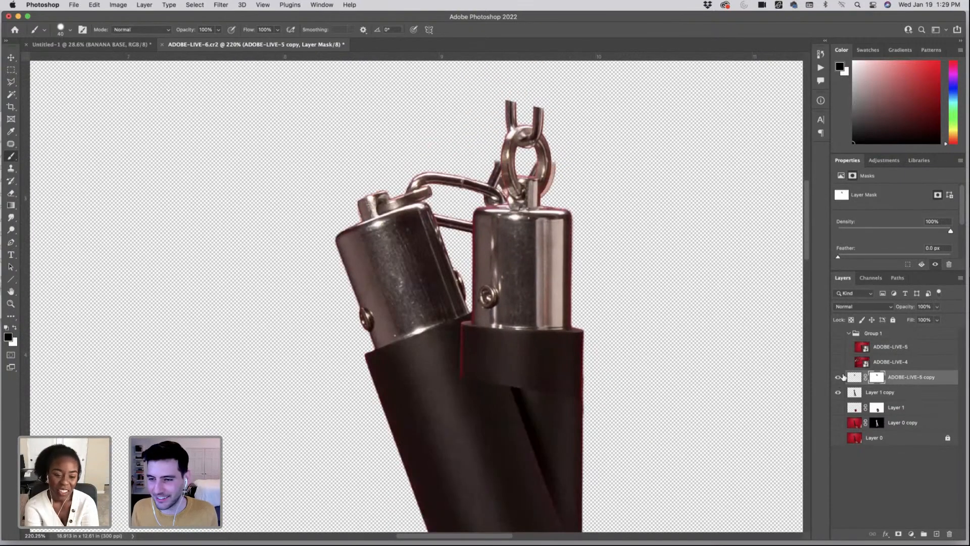
{"action": "left_click", "coordinate": [861, 379]}
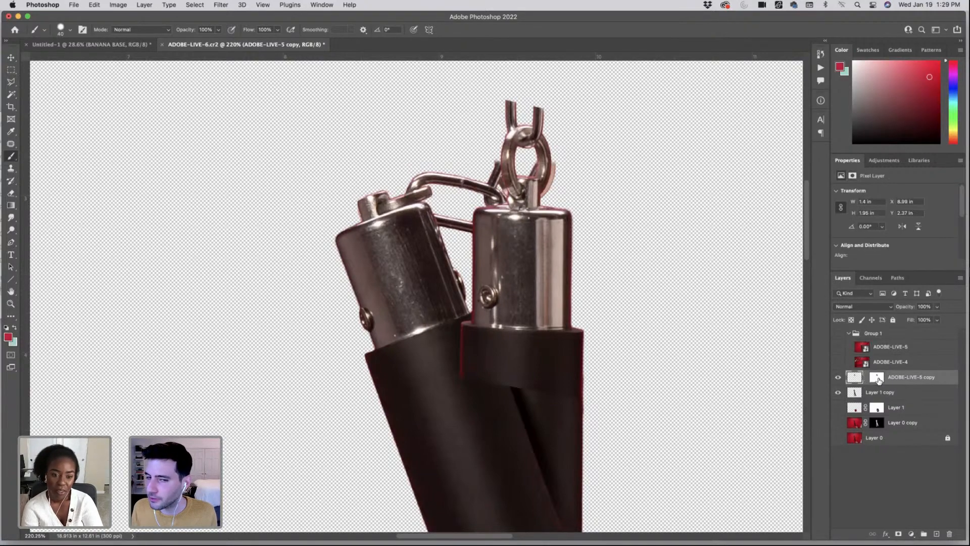
{"action": "left_click", "coordinate": [878, 377]}
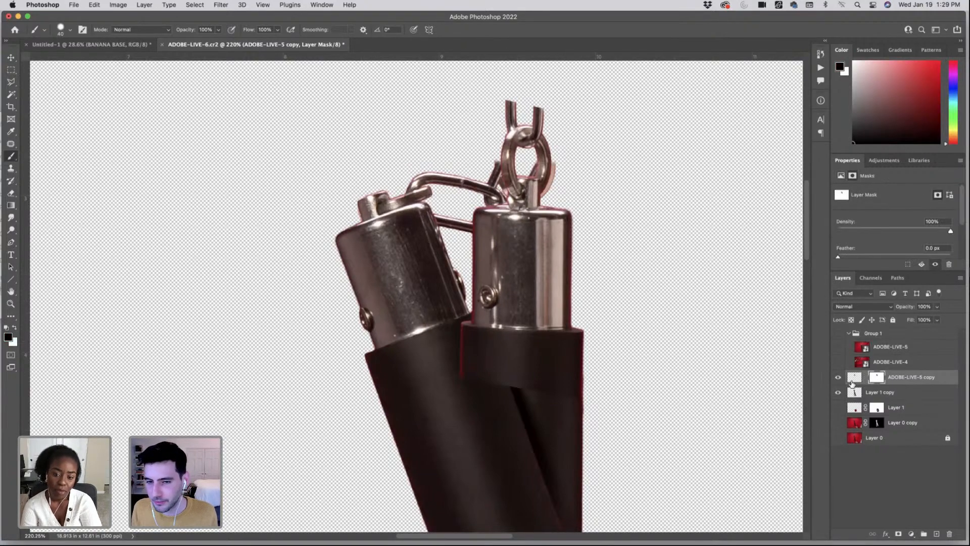
{"action": "left_click", "coordinate": [853, 380]}
{"action": "left_click", "coordinate": [882, 378]}
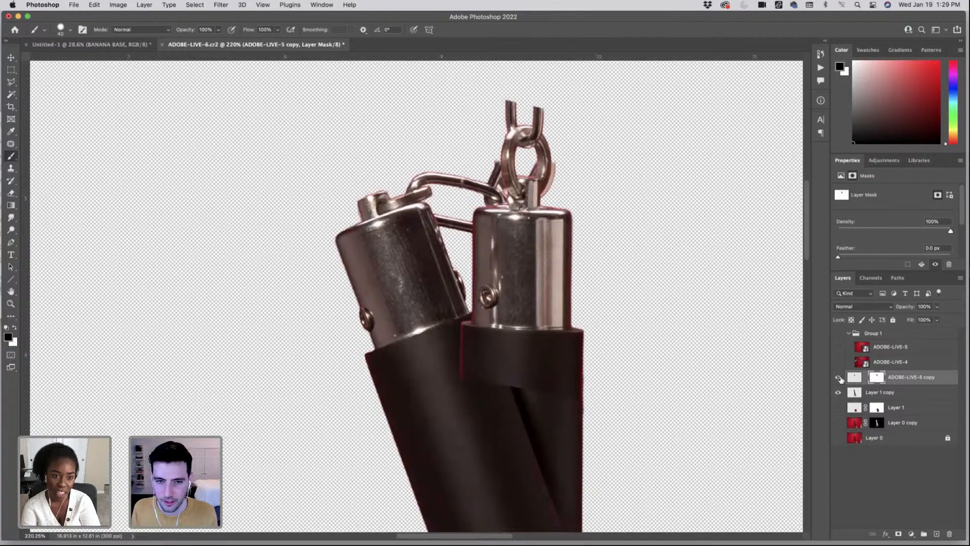
{"action": "left_click", "coordinate": [867, 378]}
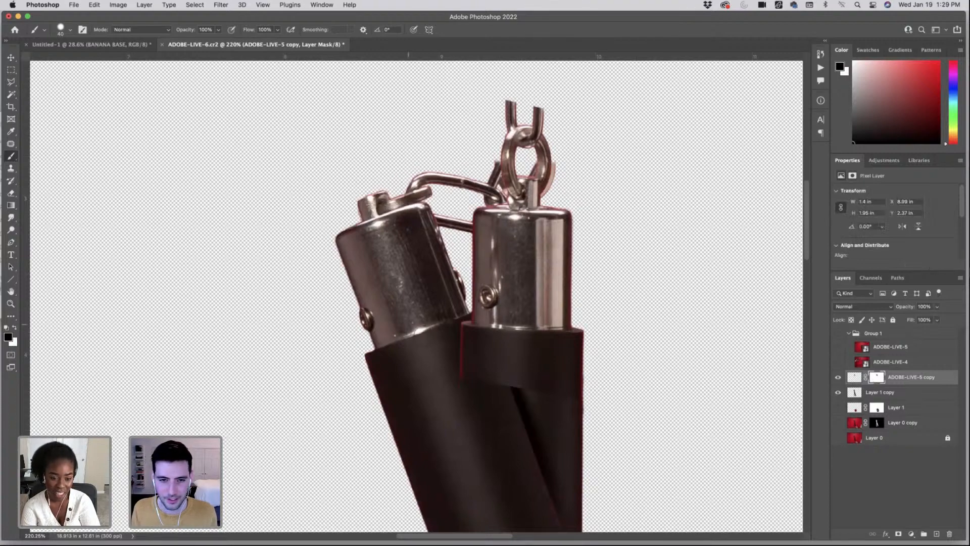
- Set the brush hardness to 0% and mask out the lower end of the cut-out's dark handle to blend it into the rear handle
{"action": "left_click", "coordinate": [70, 29]}
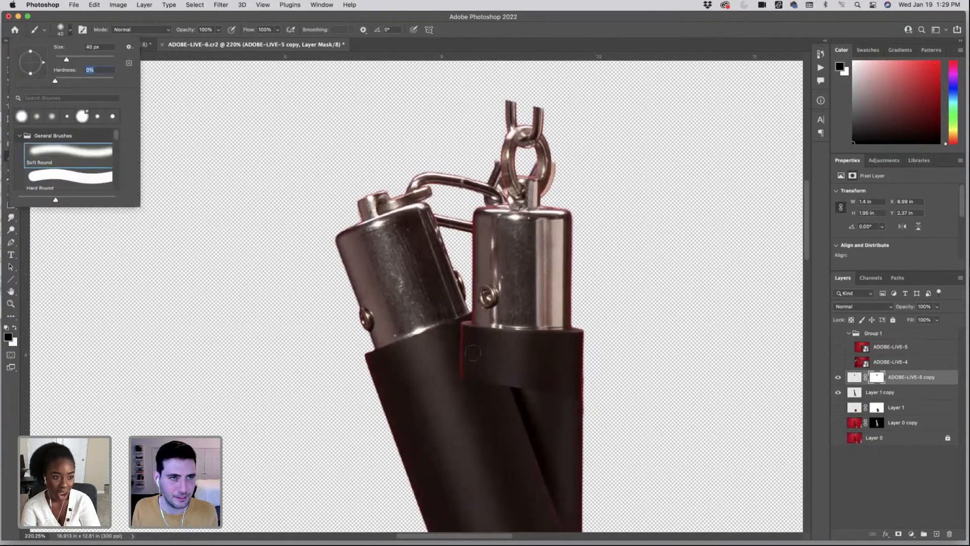
{"action": "left_click", "coordinate": [458, 331]}
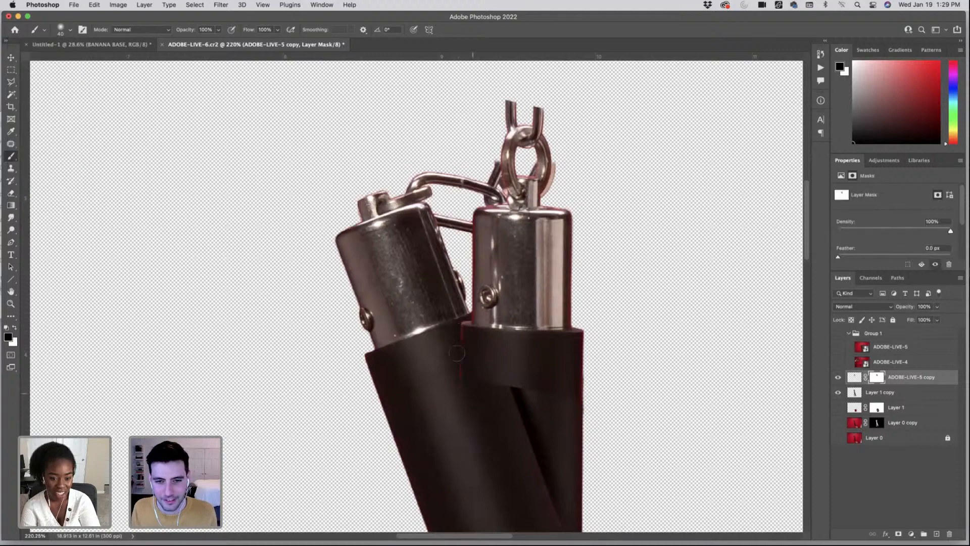
{"action": "mouse_move", "coordinate": [457, 353]}
{"action": "left_mouse_down"}
{"action": "mouse_move", "coordinate": [479, 375]}
{"action": "mouse_move", "coordinate": [496, 367]}
{"action": "mouse_move", "coordinate": [525, 402]}
{"action": "mouse_move", "coordinate": [527, 384]}
{"action": "mouse_move", "coordinate": [552, 370]}
{"action": "mouse_move", "coordinate": [587, 378]}
{"action": "left_mouse_up"}
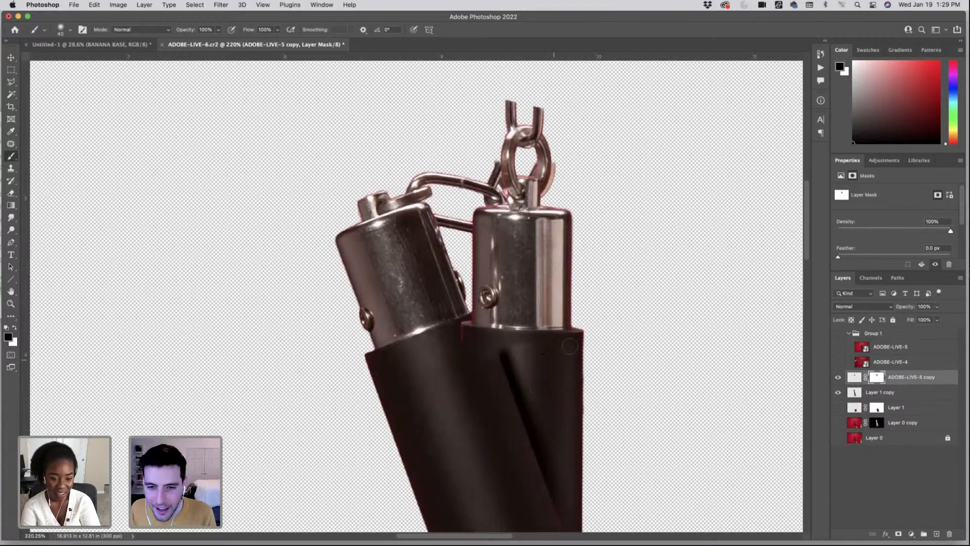
{"action": "key", "text": "bracketleft"}
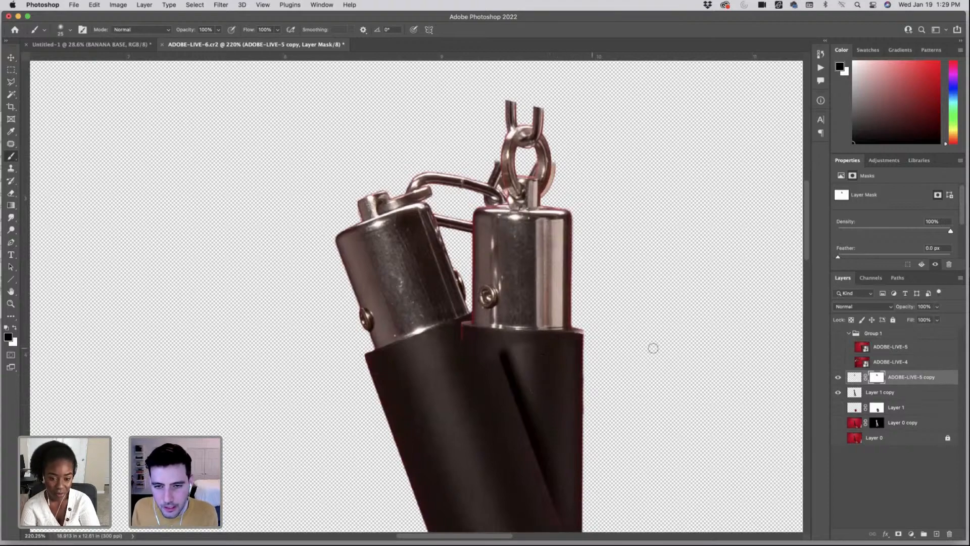
- Lower the cap cut-out's opacity to 74% and transform it slightly downward to align with the rear handle's cap
{"action": "left_click", "coordinate": [938, 307]}
{"action": "left_click_drag", "start_coordinate": [938, 317], "coordinate": [926, 317]}
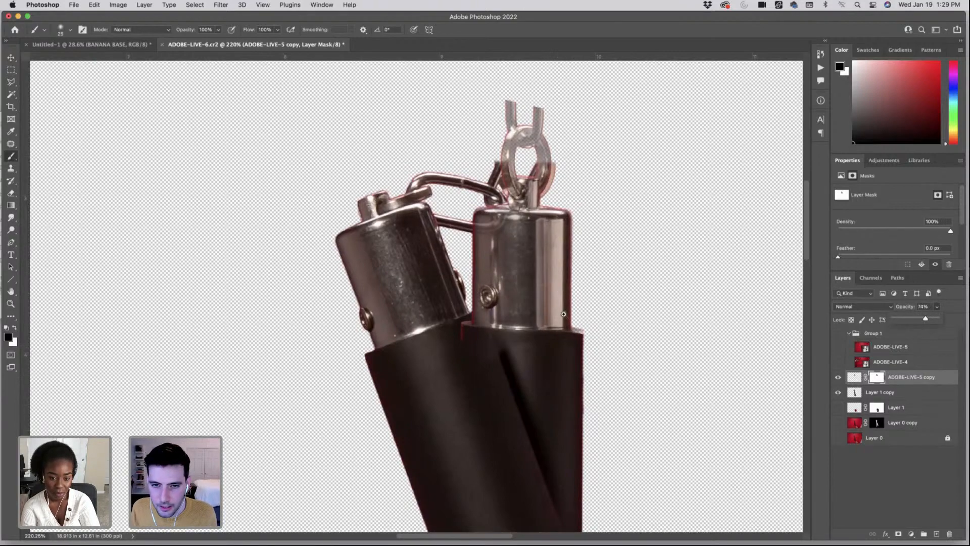
{"action": "left_click_drag", "start_coordinate": [564, 314], "coordinate": [583, 316]}
{"action": "key", "text": "super+t"}
{"action": "left_click_drag", "start_coordinate": [577, 368], "coordinate": [551, 368]}
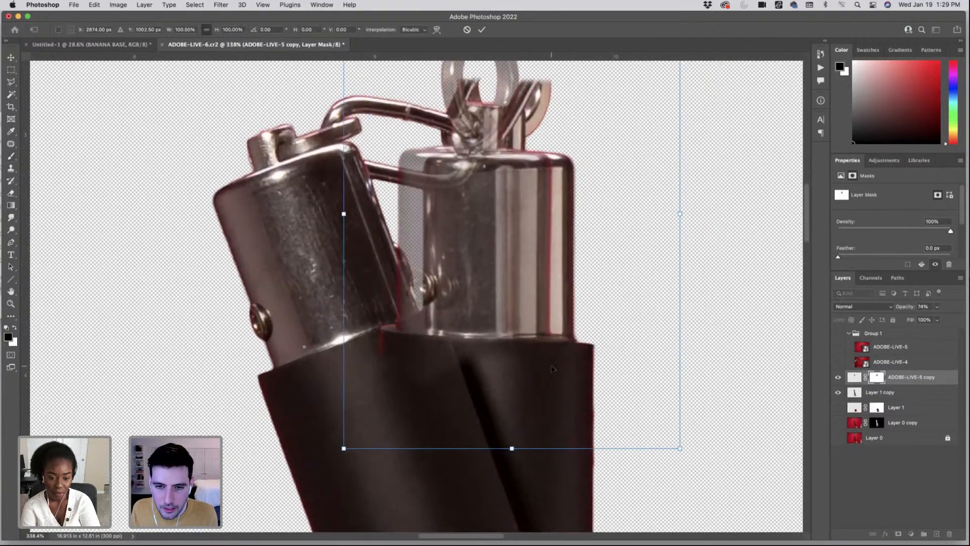
{"action": "key", "text": "super+z"}
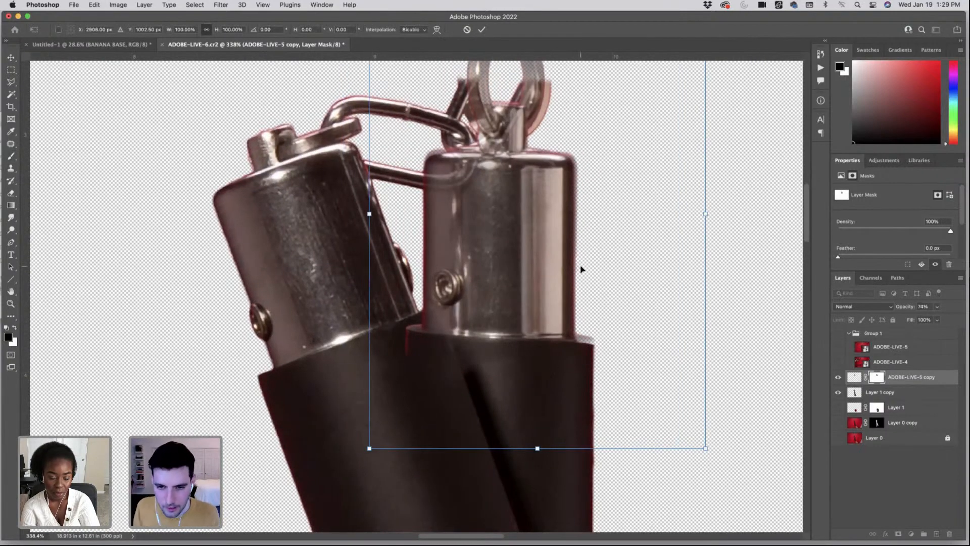
{"action": "left_click_drag", "start_coordinate": [582, 269], "coordinate": [580, 280]}
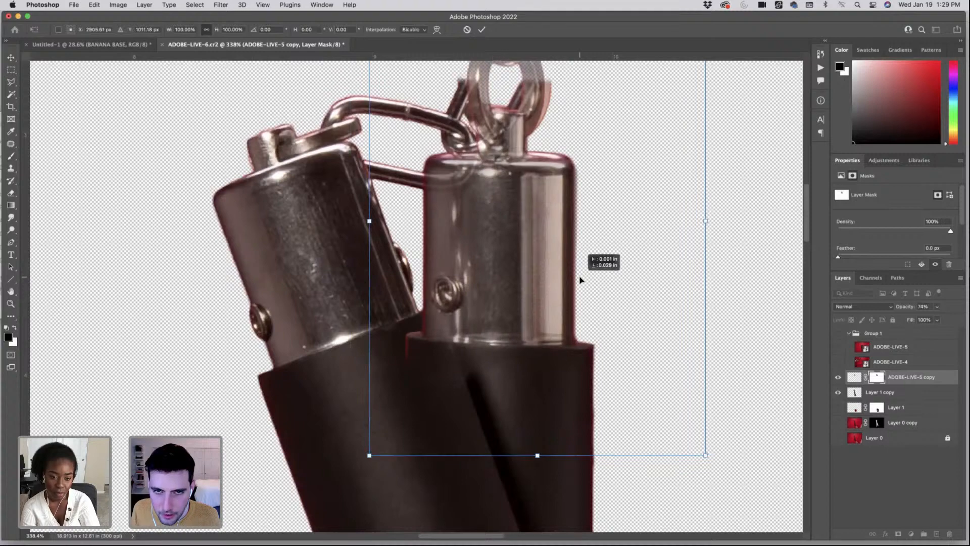
- Warp the cap cut-out slightly upward near its upper sides, apply the transformation and restore the layer's opacity to 100%
{"action": "right_click", "coordinate": [423, 279]}
{"action": "left_click", "coordinate": [387, 380]}
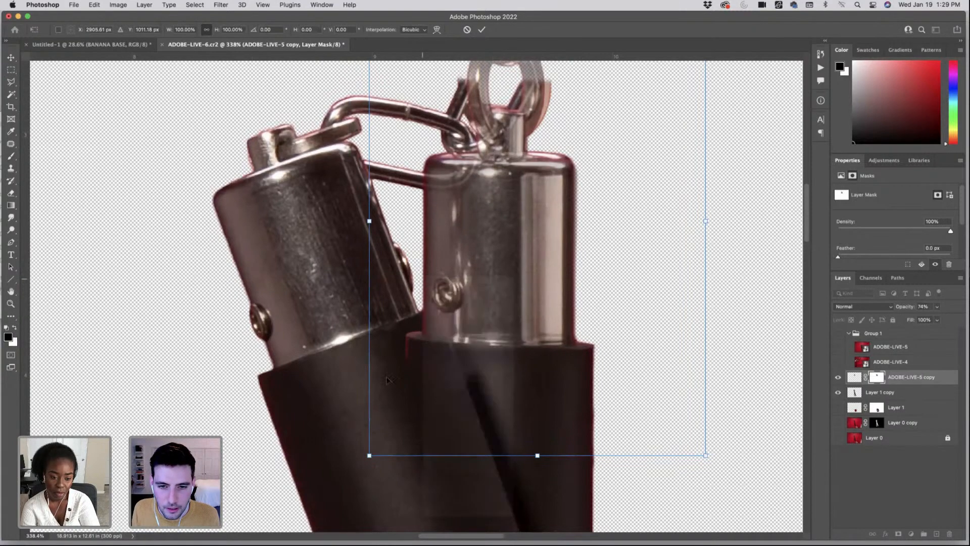
{"action": "scroll", "coordinate": [629, 208], "scroll_direction": "up", "scroll_amount": 4}
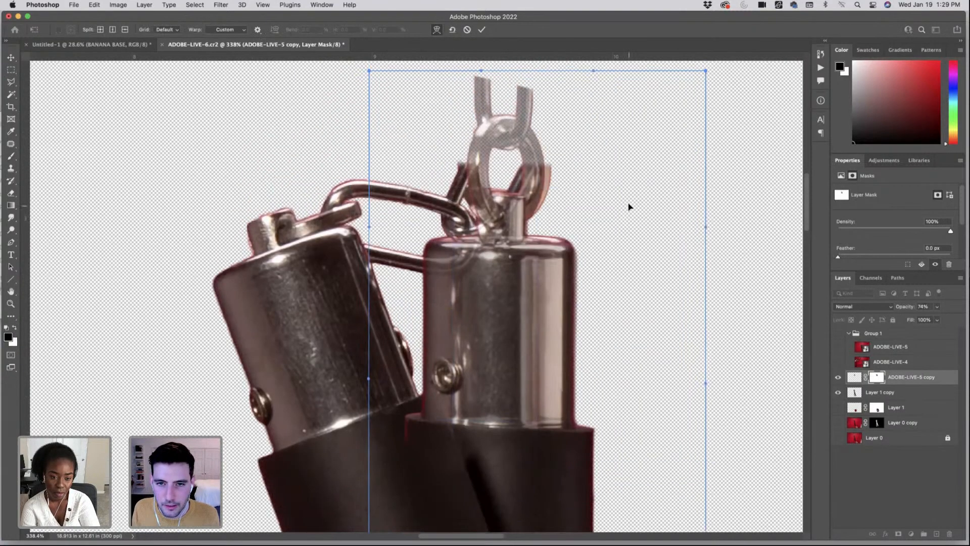
{"action": "left_click_drag", "start_coordinate": [629, 204], "coordinate": [630, 199]}
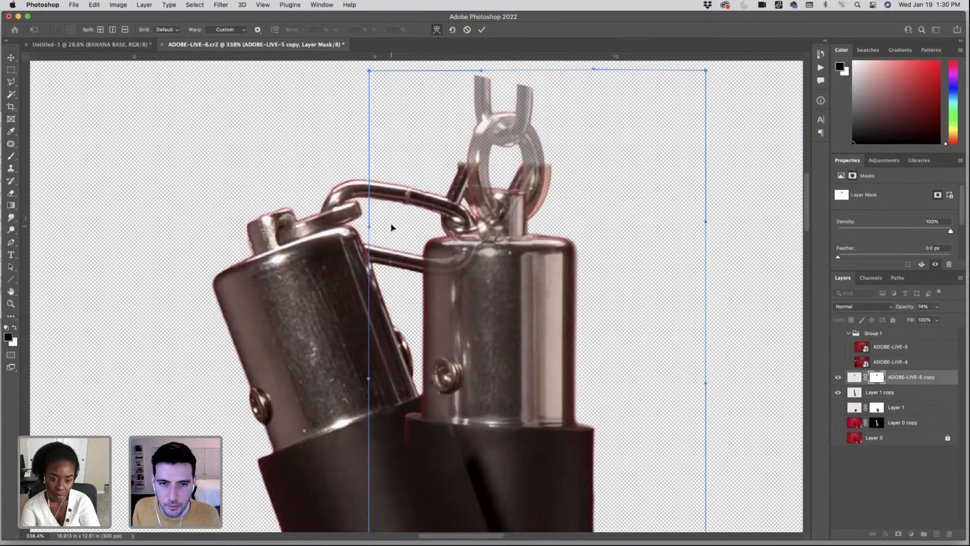
{"action": "left_click_drag", "start_coordinate": [369, 226], "coordinate": [369, 218]}
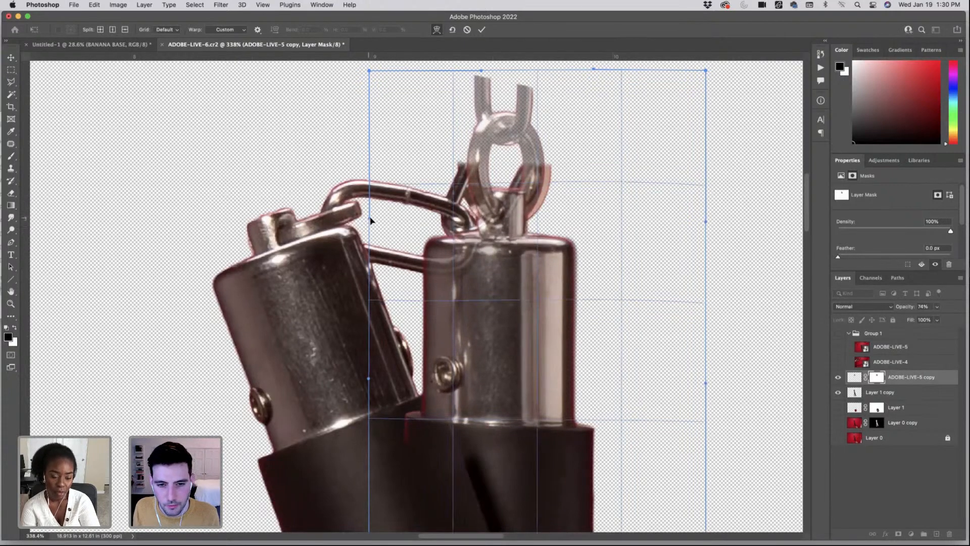
{"action": "key", "text": "Return"}
{"action": "left_click", "coordinate": [937, 320]}
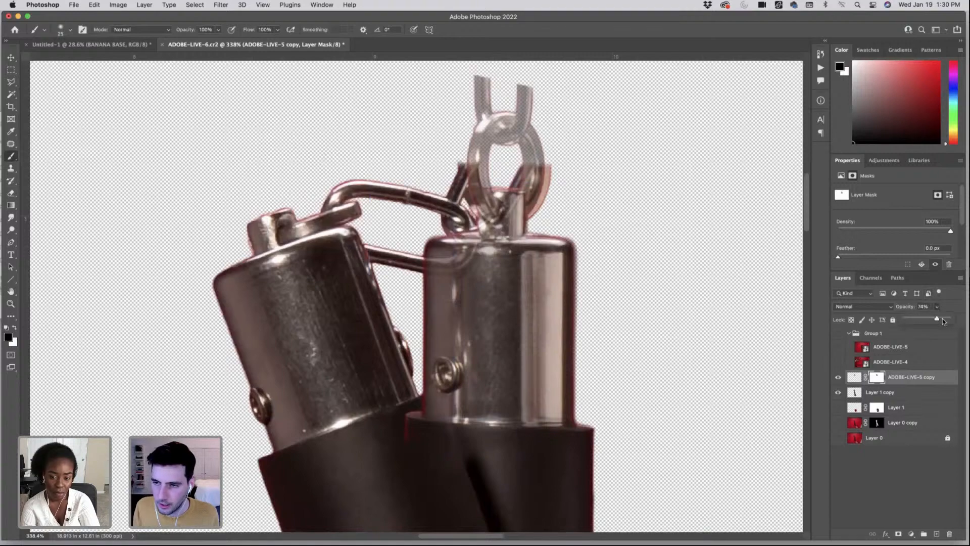
{"action": "left_click_drag", "start_coordinate": [943, 321], "coordinate": [950, 320]}
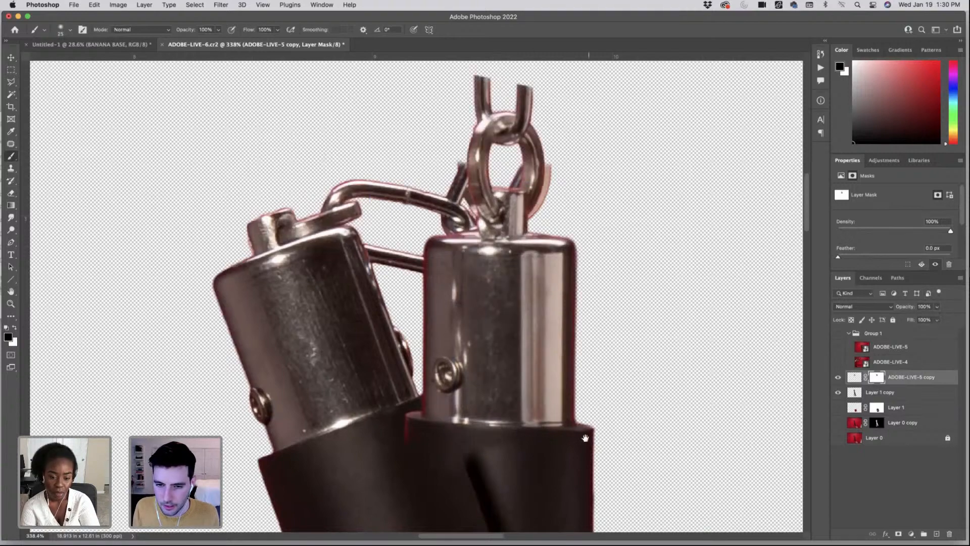
- Paint black on the cap's layer mask to hide the red-edged collar overlapping the front handle, enlarging the brush to 15 px
{"action": "scroll", "coordinate": [601, 430], "scroll_direction": "up", "scroll_amount": 5}
{"action": "key", "text": "x"}
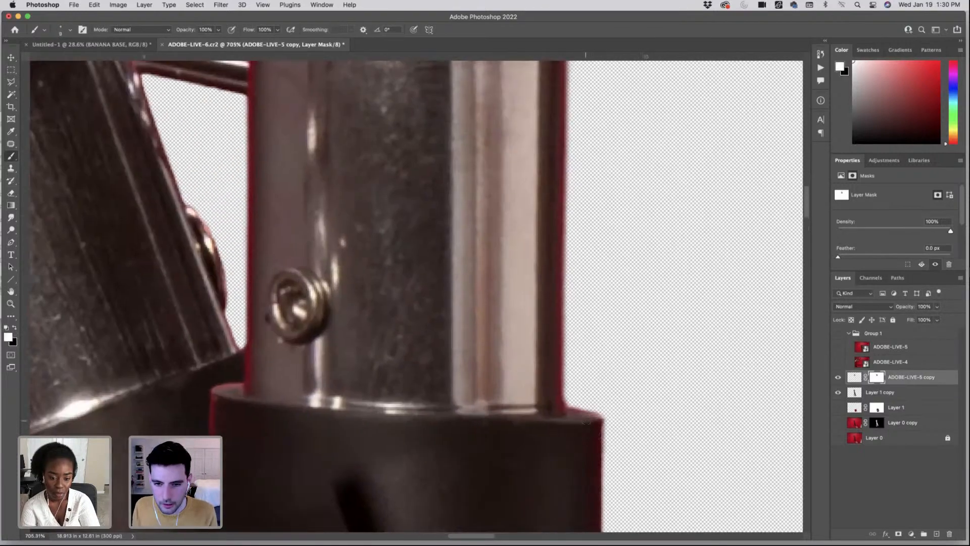
{"action": "scroll", "coordinate": [365, 401], "scroll_direction": "left", "scroll_amount": 5}
{"action": "key", "text": "x"}
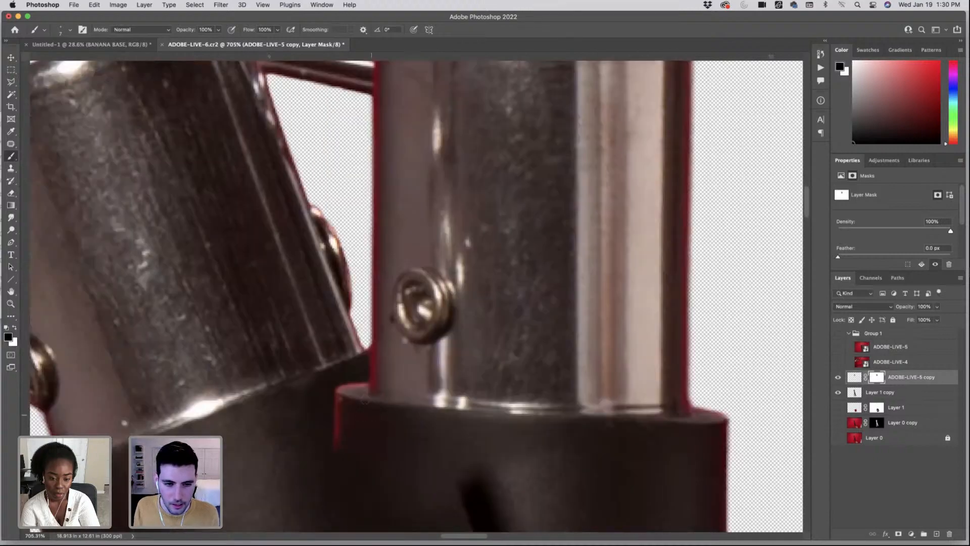
{"action": "mouse_move", "coordinate": [367, 382]}
{"action": "left_mouse_down"}
{"action": "mouse_move", "coordinate": [360, 395]}
{"action": "mouse_move", "coordinate": [398, 402]}
{"action": "mouse_move", "coordinate": [402, 457]}
{"action": "left_mouse_up"}
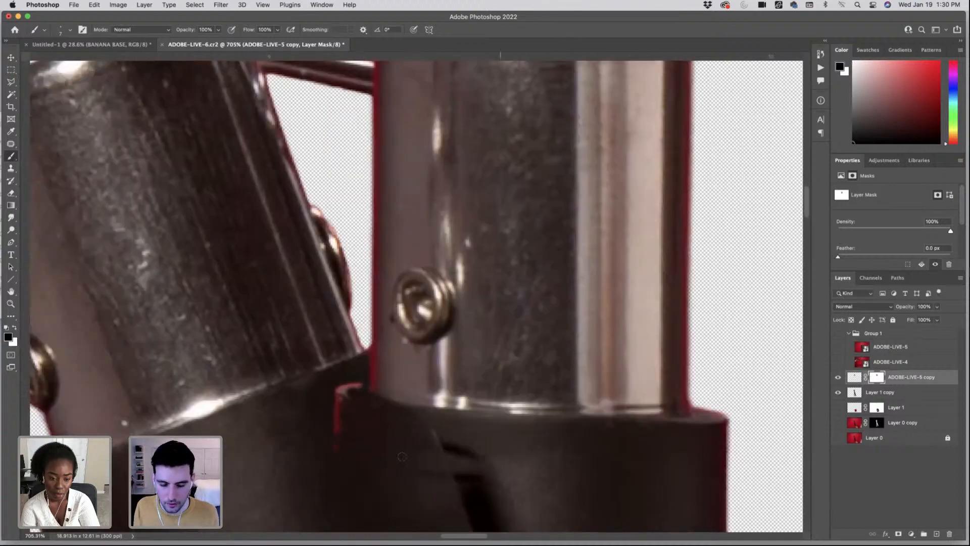
{"action": "key", "text": "bracketright"}
{"action": "key", "text": "bracketright"}
{"action": "mouse_move", "coordinate": [347, 406]}
{"action": "left_mouse_down"}
{"action": "mouse_move", "coordinate": [383, 431]}
{"action": "mouse_move", "coordinate": [479, 454]}
{"action": "left_mouse_up"}
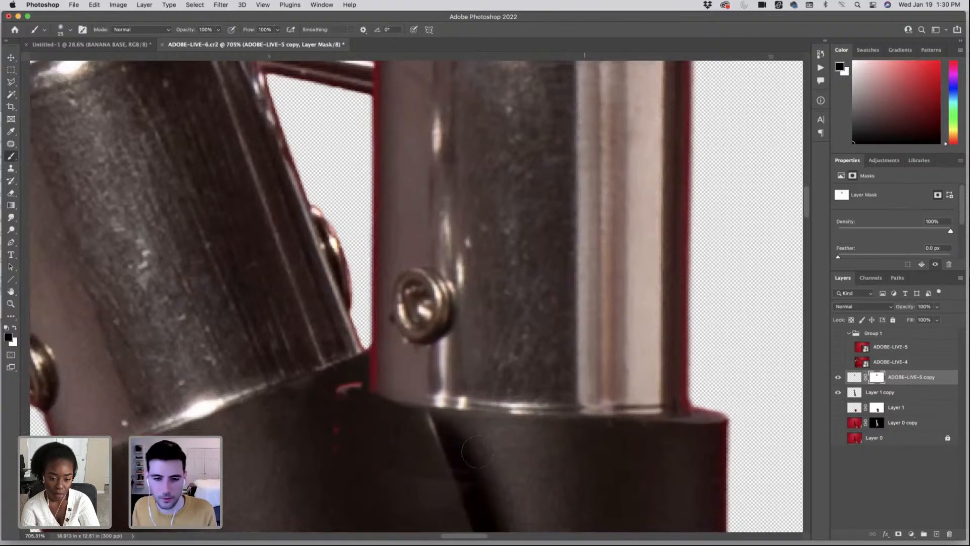
- Mask the cap cut-out off the front handle's upper corner and restore the rivet's edge beside it with white
{"action": "key", "text": "bracketright"}
{"action": "mouse_move", "coordinate": [389, 450]}
{"action": "left_mouse_down"}
{"action": "mouse_move", "coordinate": [350, 396]}
{"action": "mouse_move", "coordinate": [371, 369]}
{"action": "mouse_move", "coordinate": [409, 394]}
{"action": "mouse_move", "coordinate": [399, 343]}
{"action": "left_mouse_up"}
{"action": "key", "text": "bracketleft"}
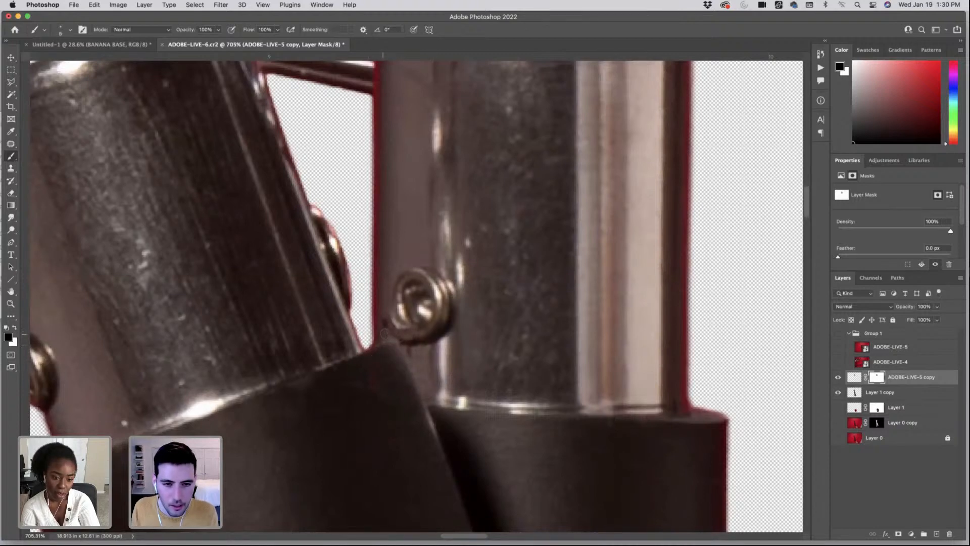
{"action": "key", "text": "x"}
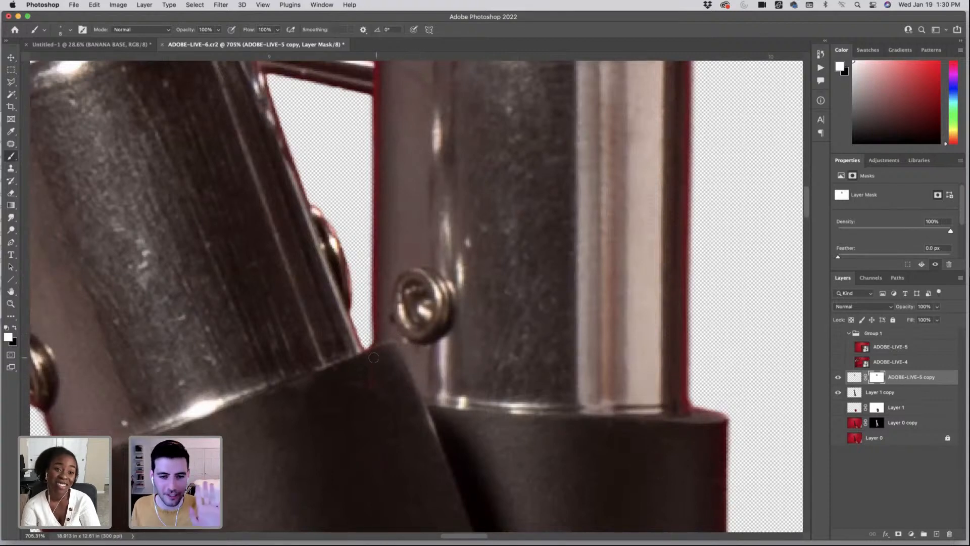
{"action": "key", "text": "x"}
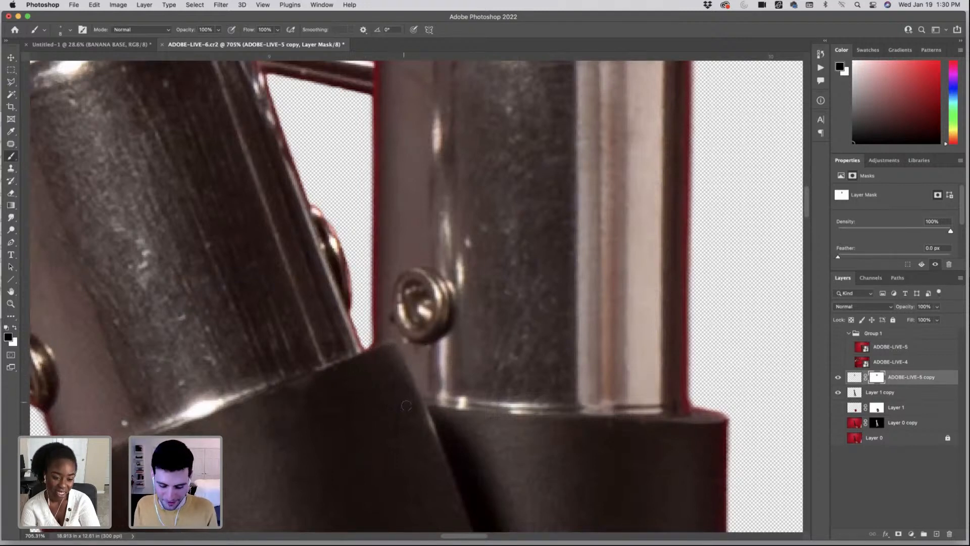
- Hide the ADOBE-LIVE-5 copy cap layer and add a layer mask to Layer 1 copy
{"action": "scroll", "coordinate": [358, 364], "scroll_direction": "up", "scroll_amount": 4}
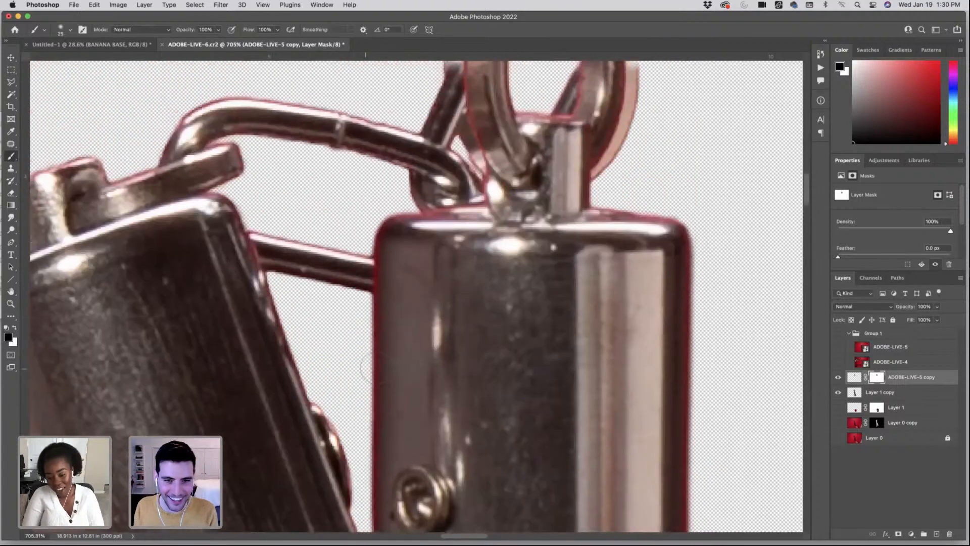
{"action": "key", "text": "bracketright"}
{"action": "key", "text": "bracketright"}
{"action": "key", "text": "bracketright"}
{"action": "scroll", "coordinate": [613, 297], "scroll_direction": "up", "scroll_amount": 3}
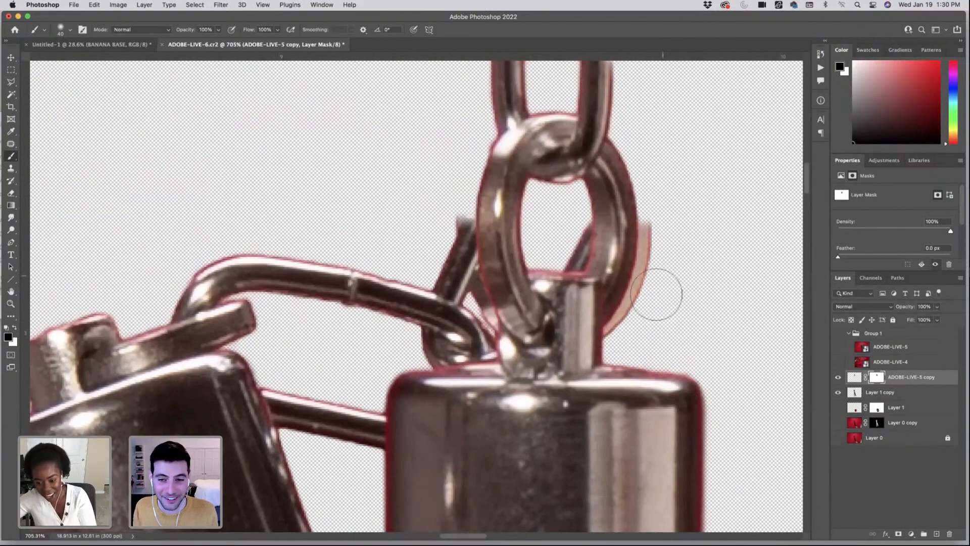
{"action": "left_click", "coordinate": [839, 377]}
{"action": "left_click", "coordinate": [885, 393]}
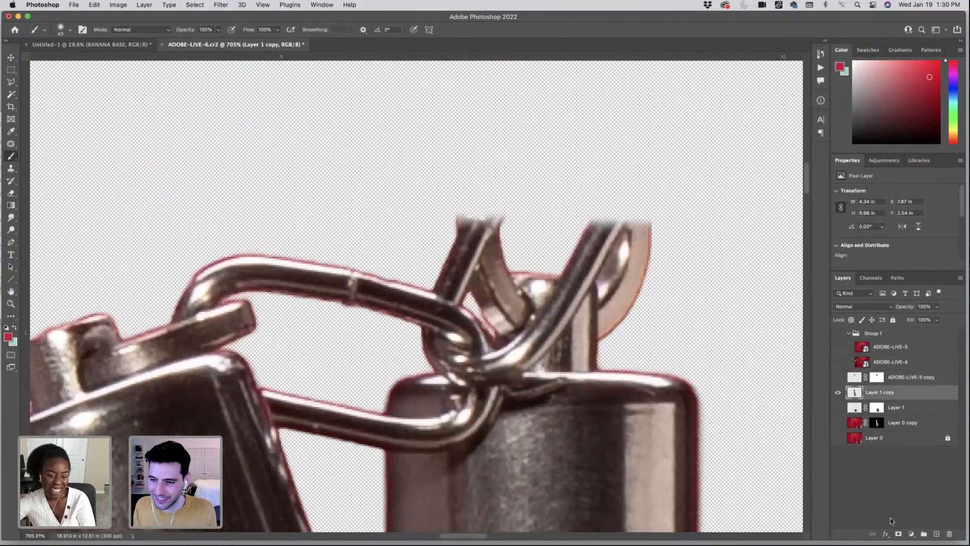
{"action": "left_click", "coordinate": [899, 533]}
- Toggle the ADOBE-LIVE-5 copy layer's visibility to compare the replacement cap with the original rear cap and chain
{"action": "scroll", "coordinate": [562, 344], "scroll_direction": "down", "scroll_amount": 10}
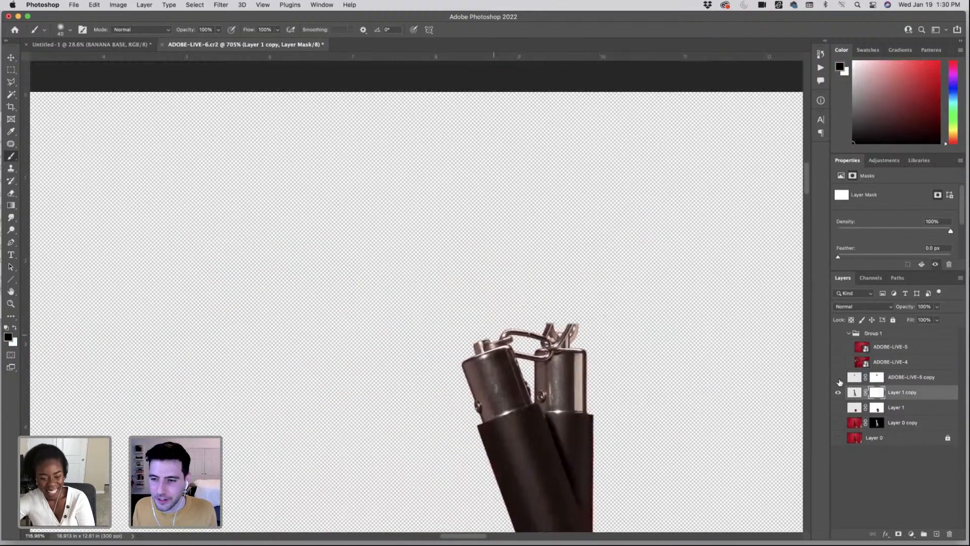
{"action": "left_click", "coordinate": [837, 377]}
{"action": "left_click", "coordinate": [837, 377]}
{"action": "left_click", "coordinate": [838, 377]}
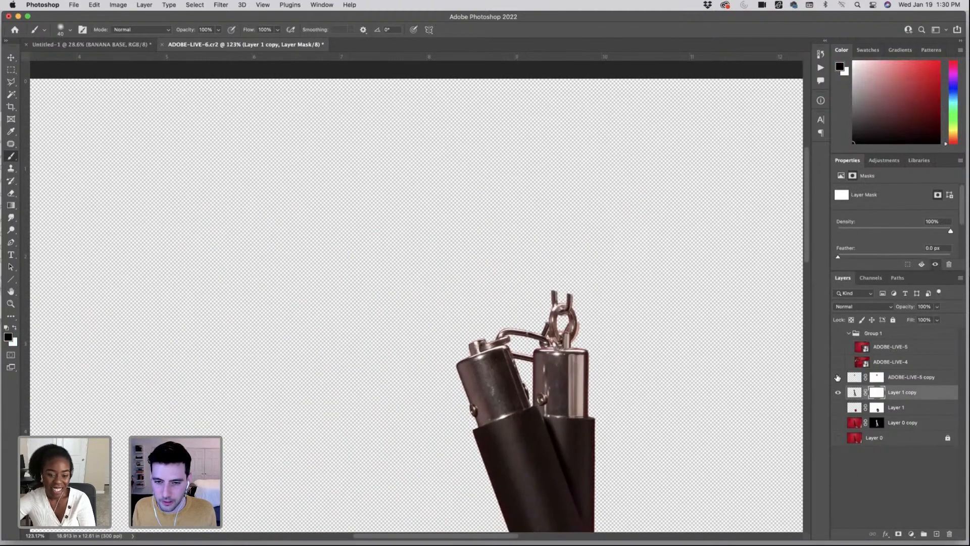
{"action": "left_click", "coordinate": [838, 377]}
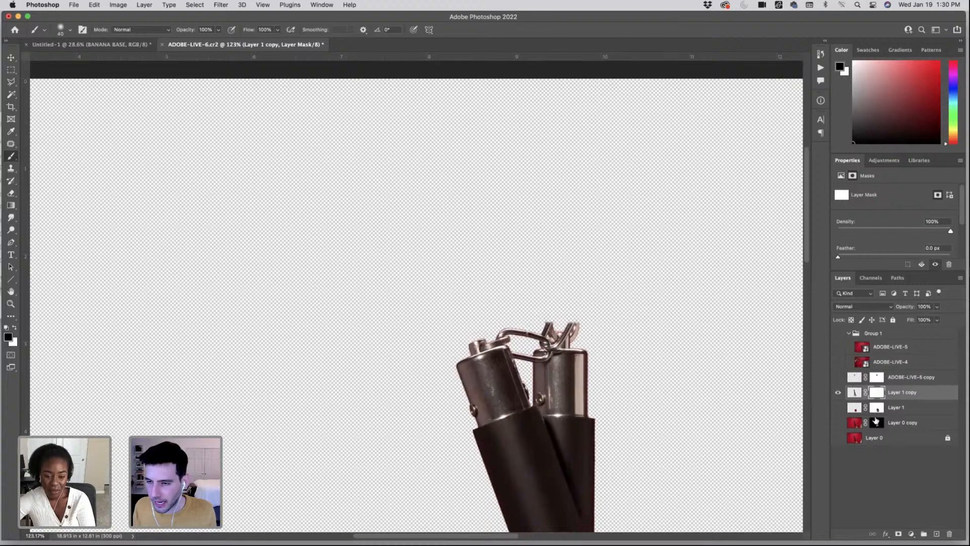
- Paint black on Layer 1 copy's mask with a larger brush to hide the original rear cap and its chain
{"action": "scroll", "coordinate": [488, 422], "scroll_direction": "up", "scroll_amount": 5}
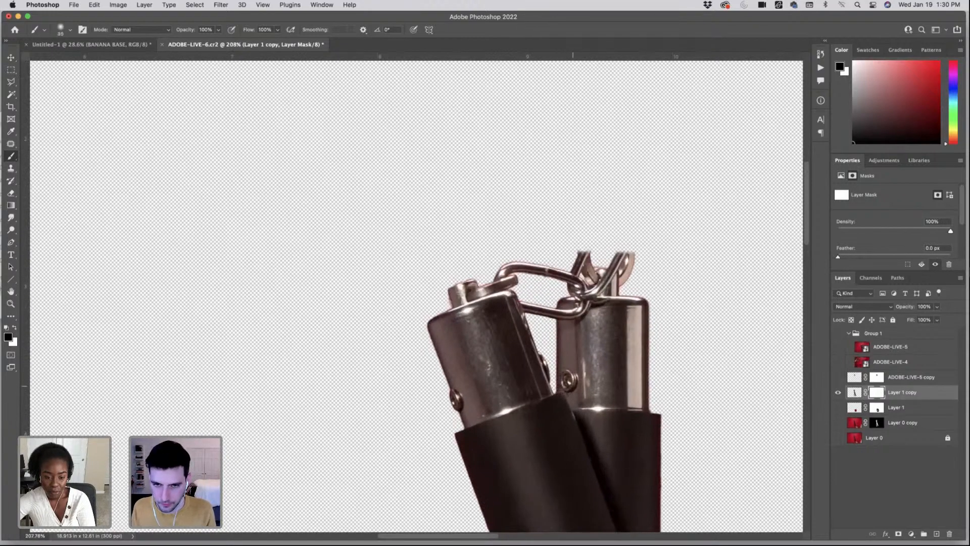
{"action": "mouse_move", "coordinate": [557, 331]}
{"action": "left_mouse_down"}
{"action": "mouse_move", "coordinate": [559, 379]}
{"action": "mouse_move", "coordinate": [648, 394]}
{"action": "mouse_move", "coordinate": [571, 386]}
{"action": "mouse_move", "coordinate": [644, 390]}
{"action": "mouse_move", "coordinate": [587, 383]}
{"action": "mouse_move", "coordinate": [568, 364]}
{"action": "mouse_move", "coordinate": [616, 369]}
{"action": "mouse_move", "coordinate": [581, 379]}
{"action": "mouse_move", "coordinate": [562, 324]}
{"action": "mouse_move", "coordinate": [583, 356]}
{"action": "mouse_move", "coordinate": [576, 351]}
{"action": "mouse_move", "coordinate": [591, 298]}
{"action": "mouse_move", "coordinate": [632, 281]}
{"action": "mouse_move", "coordinate": [613, 225]}
{"action": "mouse_move", "coordinate": [617, 241]}
{"action": "mouse_move", "coordinate": [534, 264]}
{"action": "mouse_move", "coordinate": [555, 303]}
{"action": "left_mouse_up"}
{"action": "key", "text": "bracketright"}
{"action": "key", "text": "bracketright"}
{"action": "key", "text": "bracketright"}
{"action": "key", "text": "bracketright"}
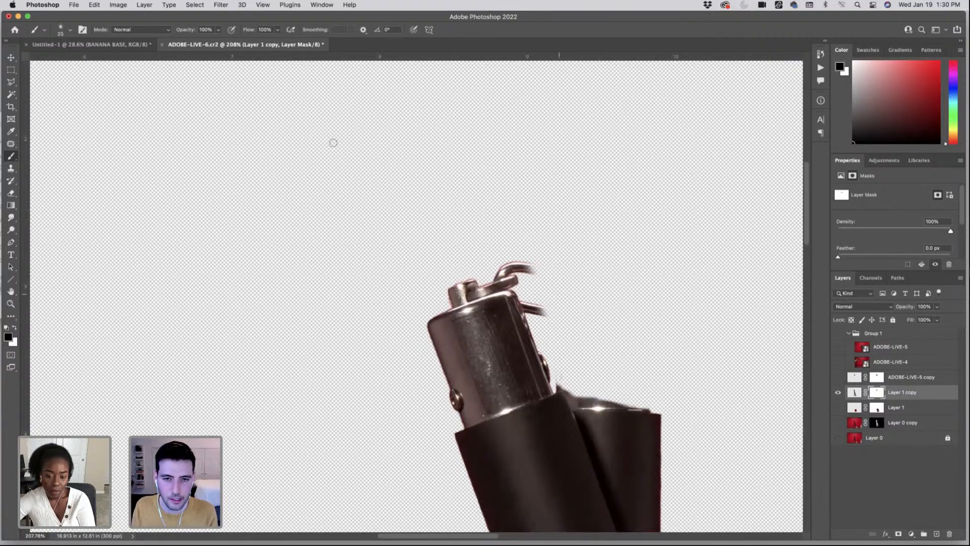
- Mask out the leftover chain link beside the front cap with a harder brush of about 25 px, and show the replacement cap layer again
{"action": "left_click", "coordinate": [71, 30]}
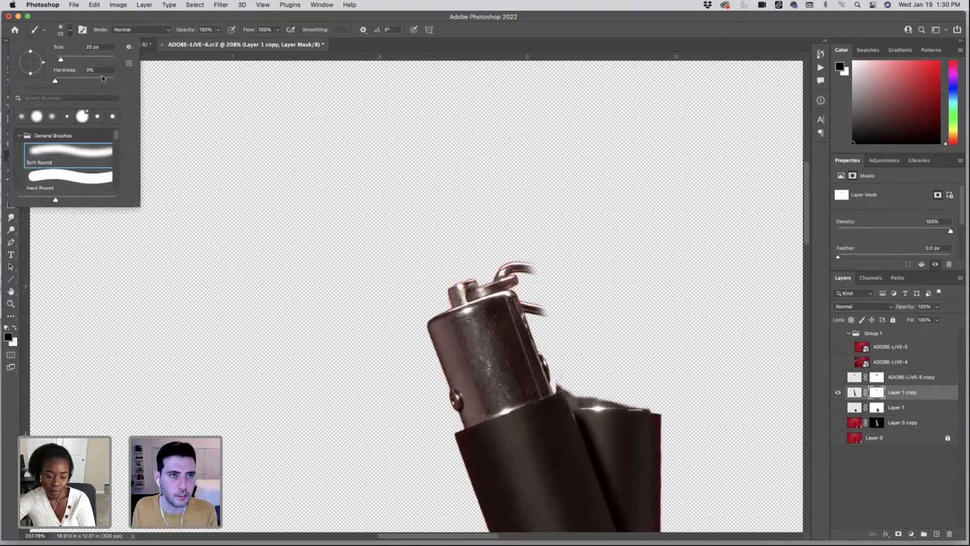
{"action": "left_click", "coordinate": [101, 77]}
{"action": "mouse_move", "coordinate": [535, 269]}
{"action": "left_mouse_down"}
{"action": "mouse_move", "coordinate": [492, 269]}
{"action": "mouse_move", "coordinate": [526, 263]}
{"action": "left_mouse_up"}
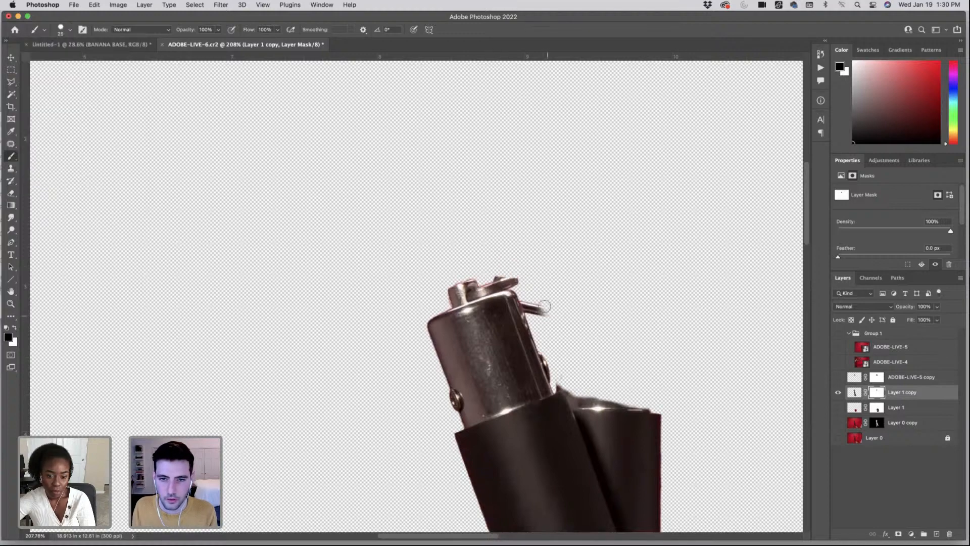
{"action": "key", "text": "bracketright"}
{"action": "left_click_drag", "start_coordinate": [525, 297], "coordinate": [543, 308]}
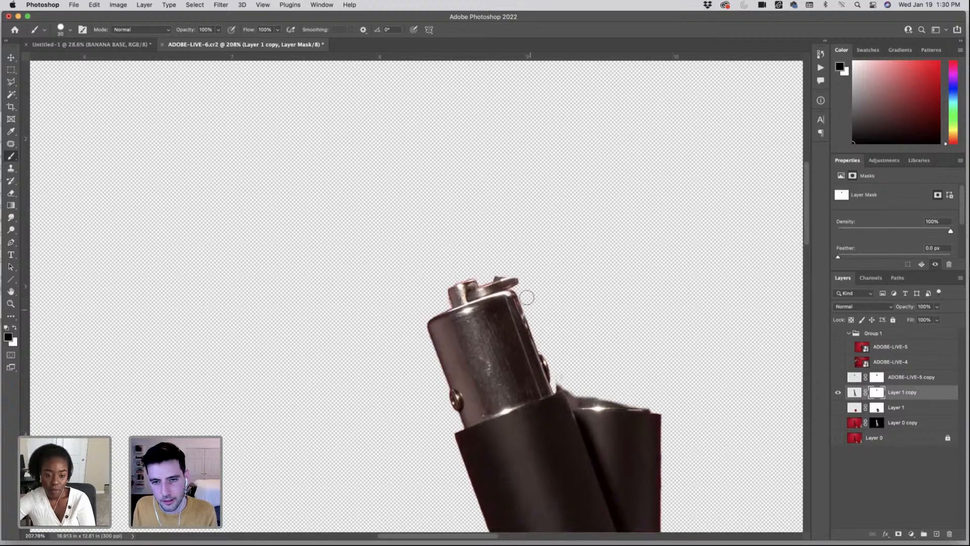
{"action": "key", "text": "bracketleft"}
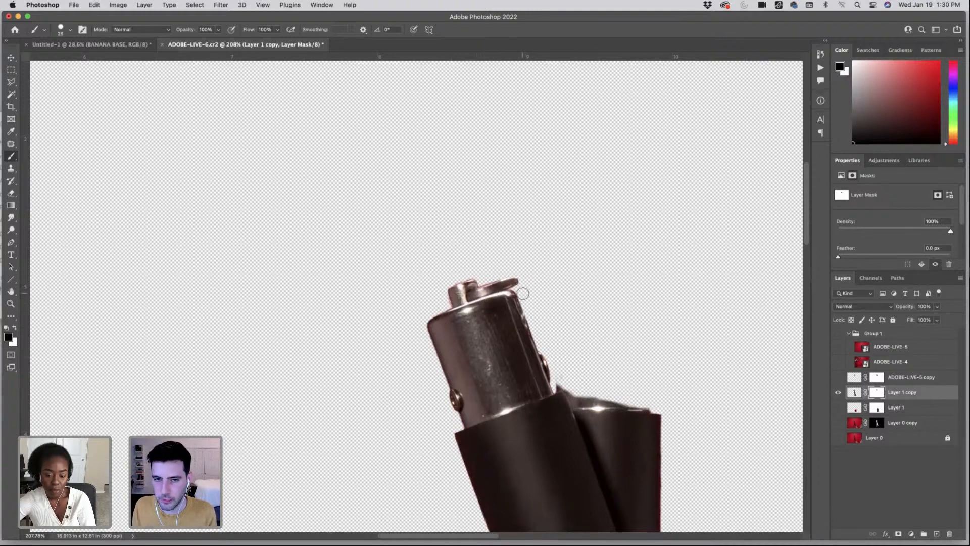
{"action": "key", "text": "bracketright"}
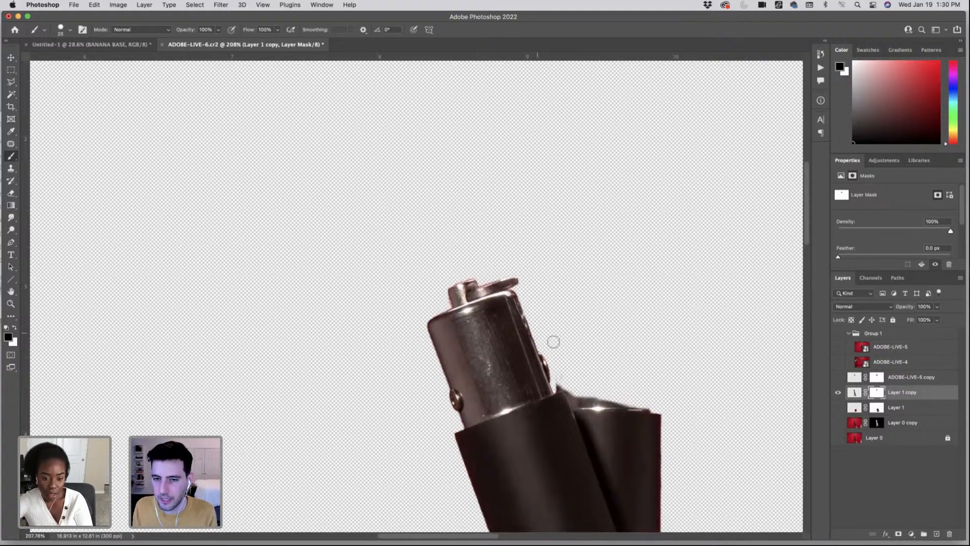
{"action": "left_click", "coordinate": [838, 377]}
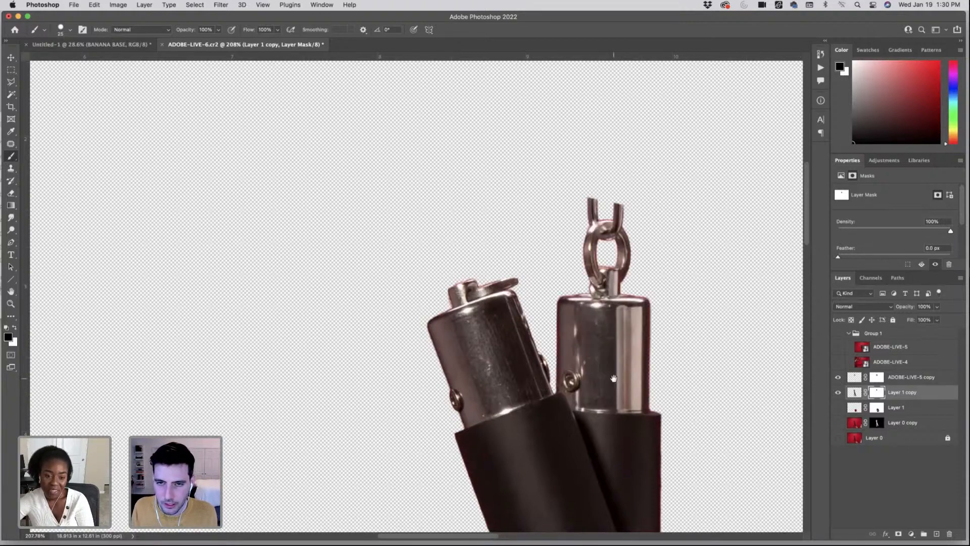
- Examine the whole cut-out and compare the ADOBE-LIVE-4 and ADOBE-LIVE-5 photos as sources for the chain, leaving ADOBE-LIVE-4 shown
{"action": "scroll", "coordinate": [679, 367], "scroll_direction": "down", "scroll_amount": 6}
{"action": "scroll", "coordinate": [679, 367], "scroll_direction": "down", "scroll_amount": 4}
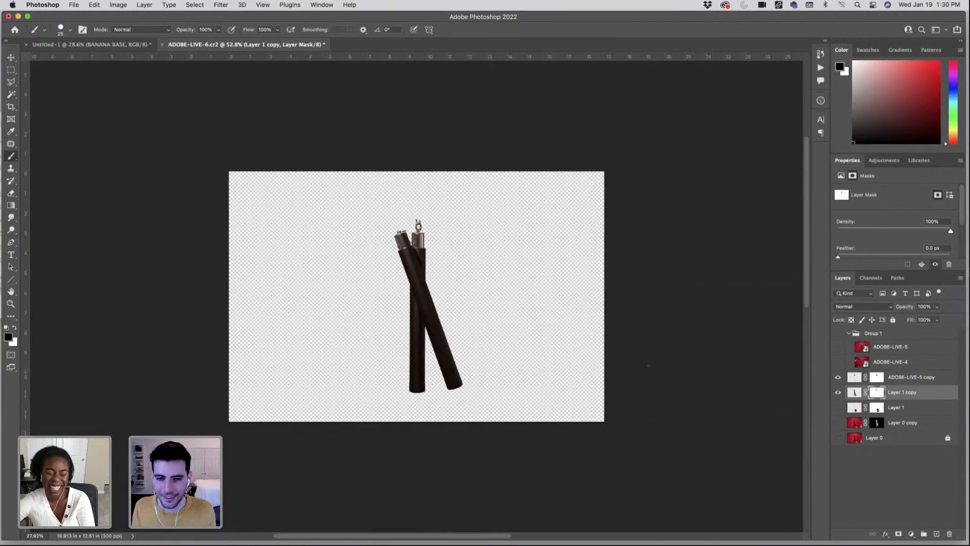
{"action": "scroll", "coordinate": [429, 241], "scroll_direction": "up", "scroll_amount": 5}
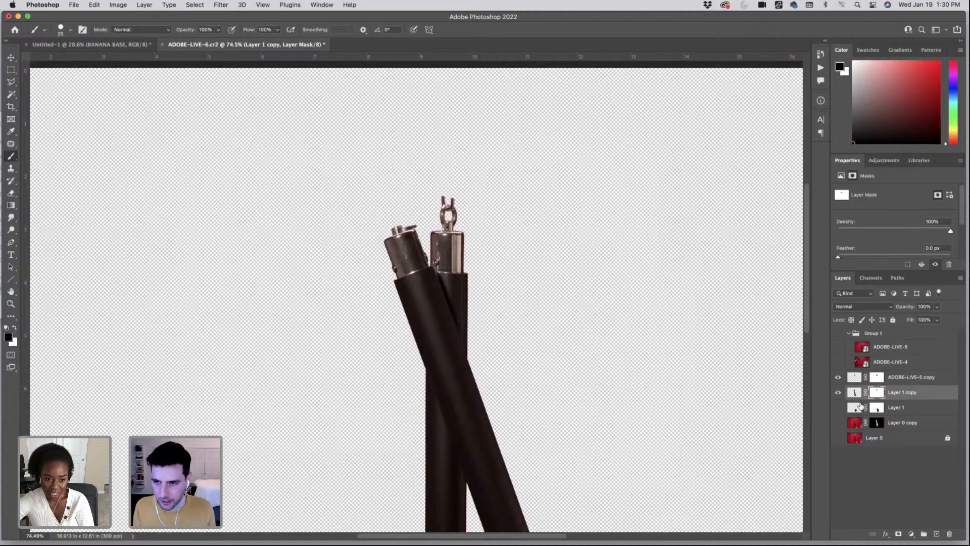
{"action": "left_click", "coordinate": [912, 410]}
{"action": "scroll", "coordinate": [396, 288], "scroll_direction": "down", "scroll_amount": 3}
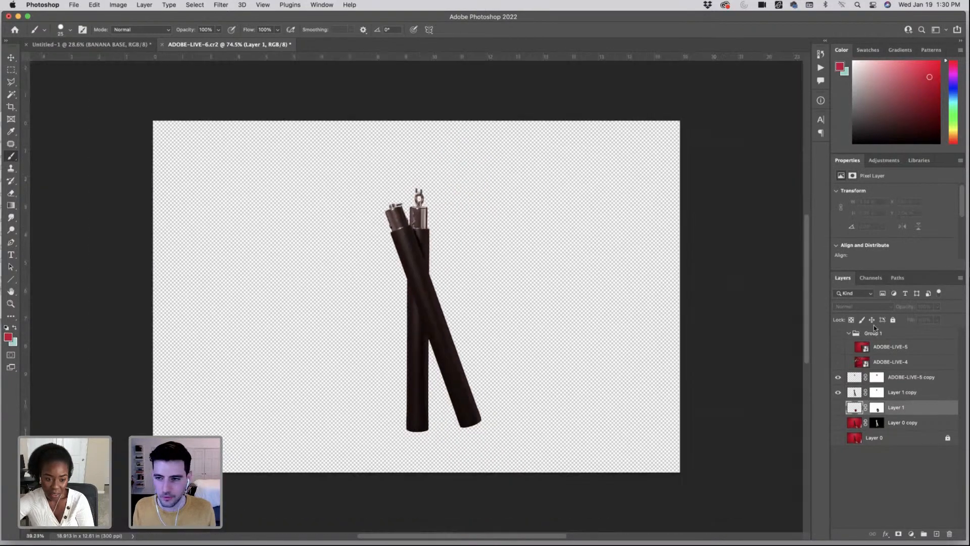
{"action": "left_click", "coordinate": [839, 362]}
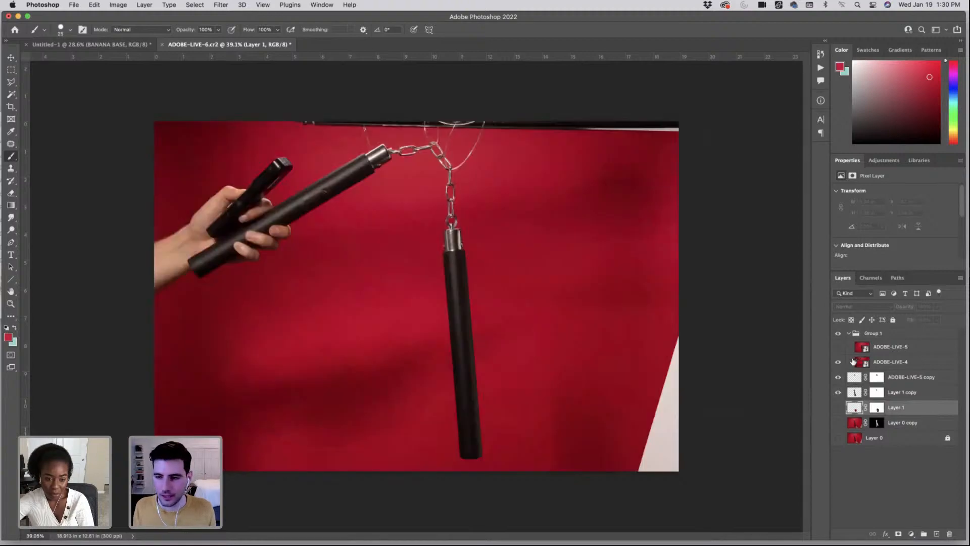
{"action": "left_click", "coordinate": [838, 362]}
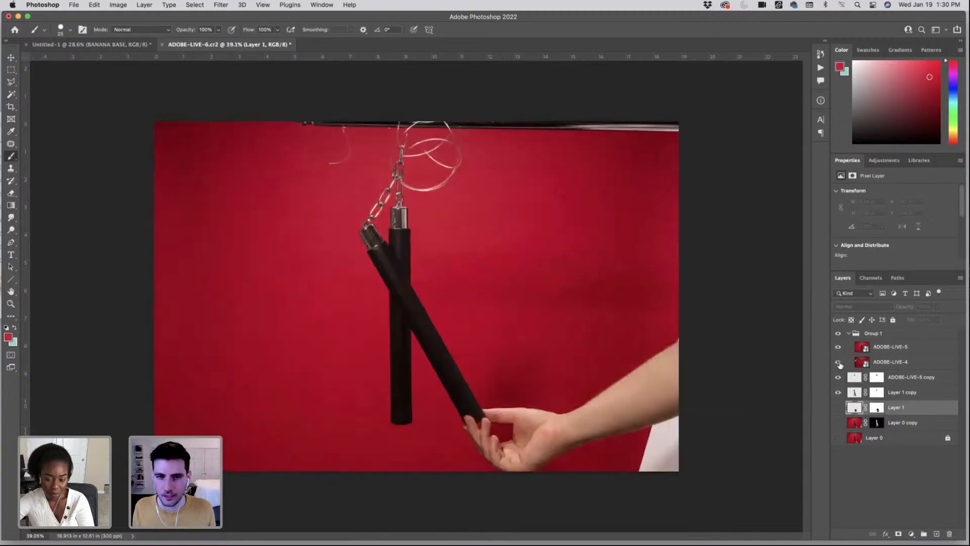
{"action": "left_click", "coordinate": [838, 347]}
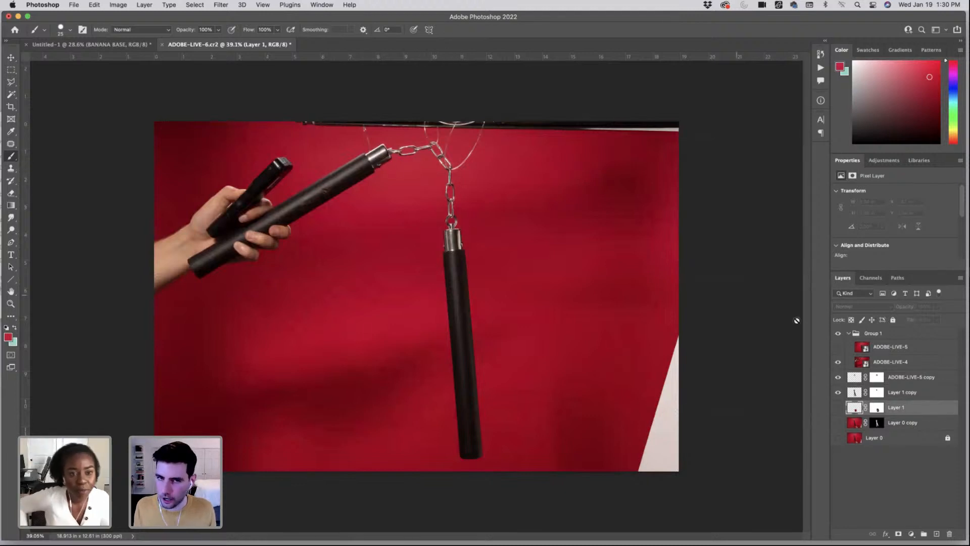
- Duplicate the ADOBE-LIVE-4 layer to just below Group 1 and rasterize the copy
{"action": "left_click", "coordinate": [892, 368]}
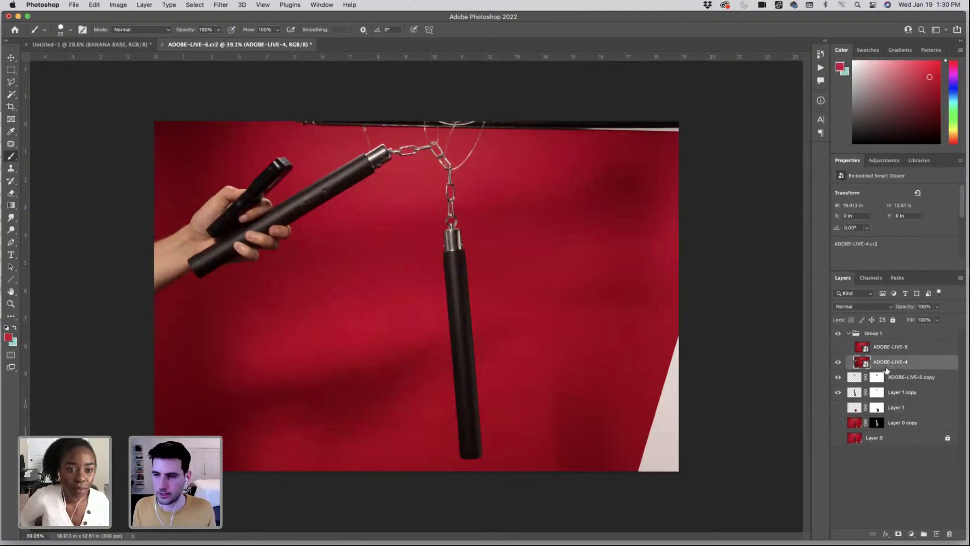
{"action": "left_click_drag", "start_coordinate": [887, 370], "coordinate": [881, 385]}
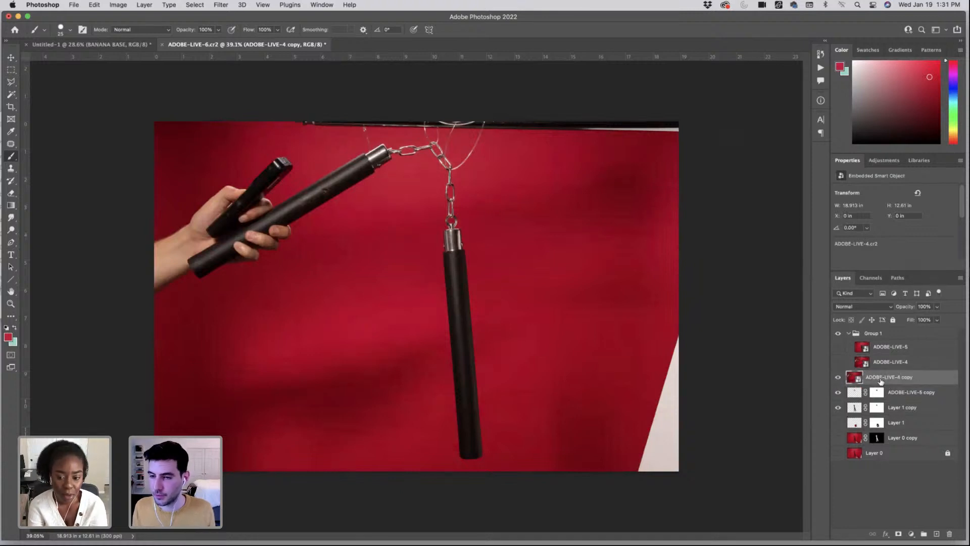
{"action": "right_click", "coordinate": [888, 383]}
{"action": "left_click", "coordinate": [809, 261]}
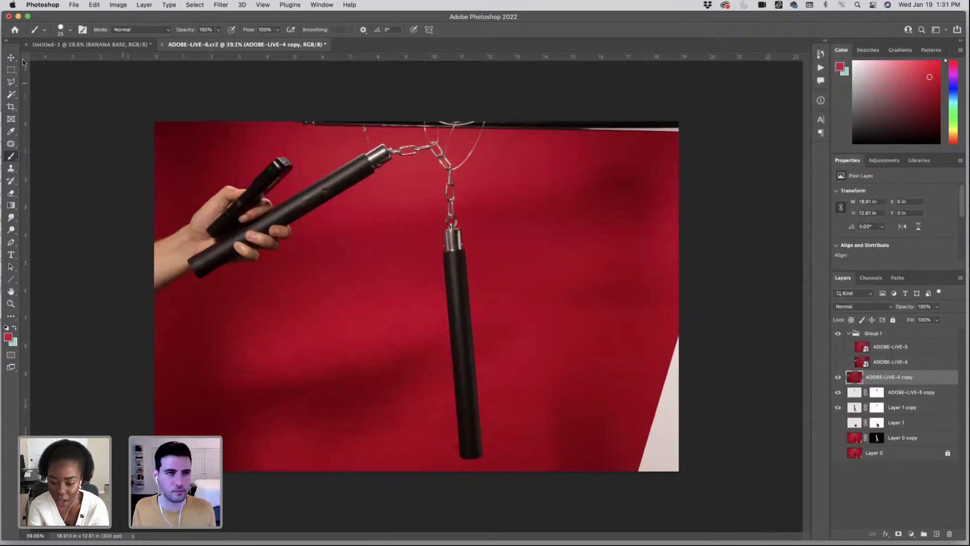
- Copy a rectangle about 3.9 by 3.8 in around the chain to a new layer and delete the ADOBE-LIVE-4 copy layer
{"action": "left_click", "coordinate": [10, 69]}
{"action": "left_click_drag", "start_coordinate": [374, 132], "coordinate": [482, 241]}
{"action": "right_click", "coordinate": [483, 242]}
{"action": "left_click", "coordinate": [486, 262]}
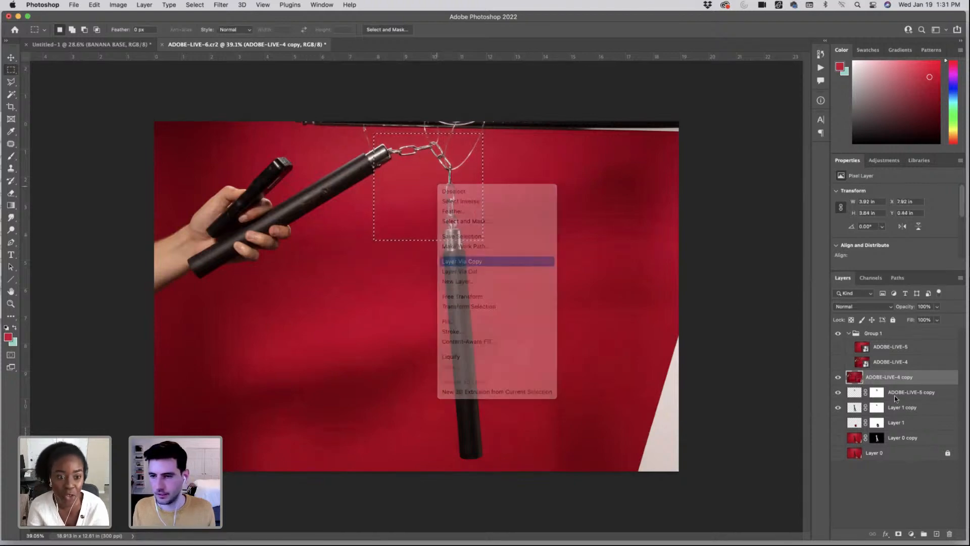
{"action": "left_click", "coordinate": [895, 394]}
{"action": "key", "text": "BackSpace"}
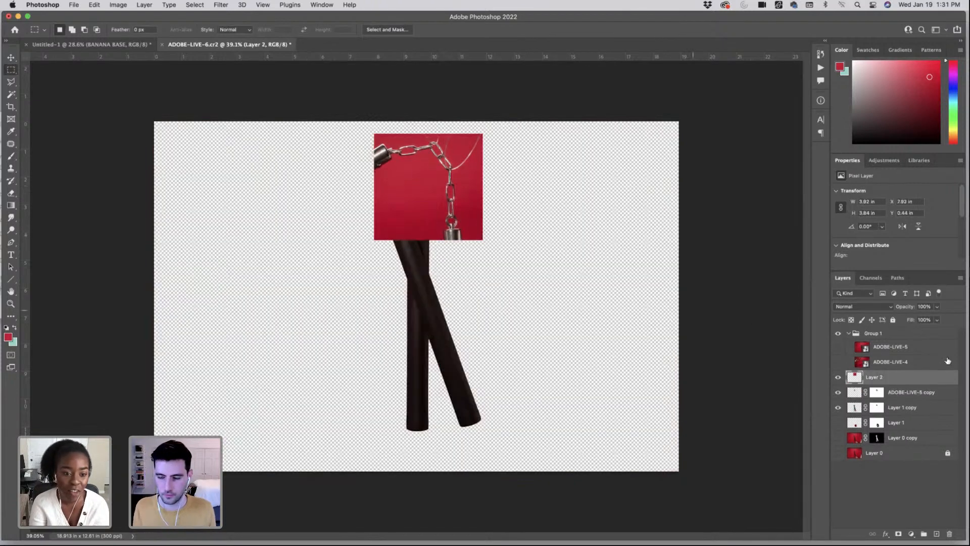
{"action": "key", "text": "super+t"}
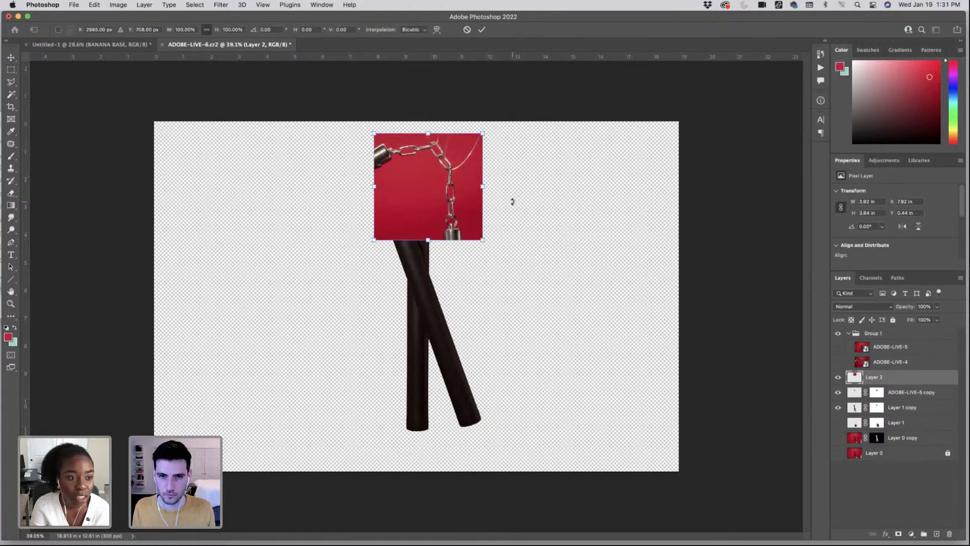
{"action": "left_click", "coordinate": [937, 307]}
{"action": "left_click_drag", "start_coordinate": [937, 319], "coordinate": [928, 318]}
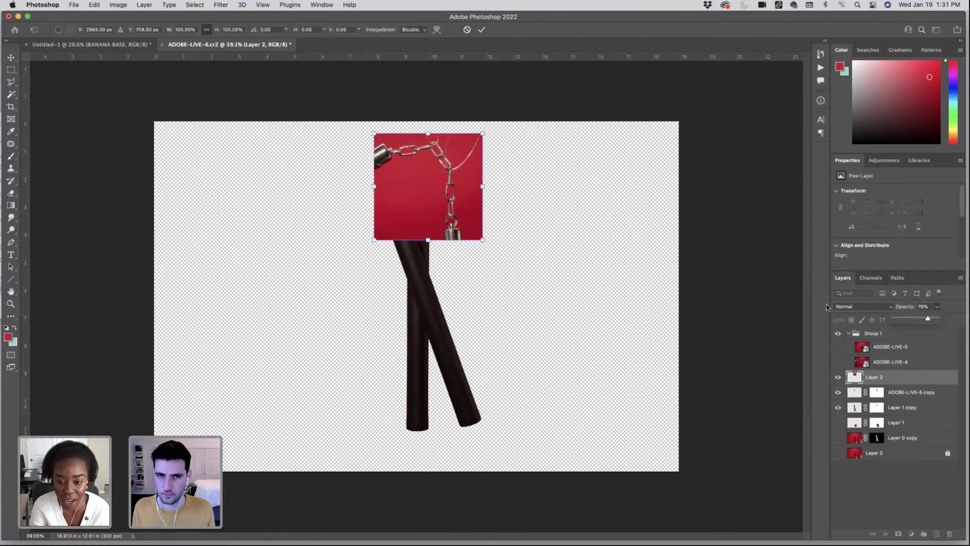
{"action": "left_click_drag", "start_coordinate": [411, 188], "coordinate": [452, 201]}
{"action": "left_click_drag", "start_coordinate": [548, 185], "coordinate": [564, 196]}
{"action": "left_click_drag", "start_coordinate": [530, 225], "coordinate": [496, 255]}
{"action": "left_click_drag", "start_coordinate": [432, 226], "coordinate": [452, 213]}
{"action": "left_click", "coordinate": [89, 45]}
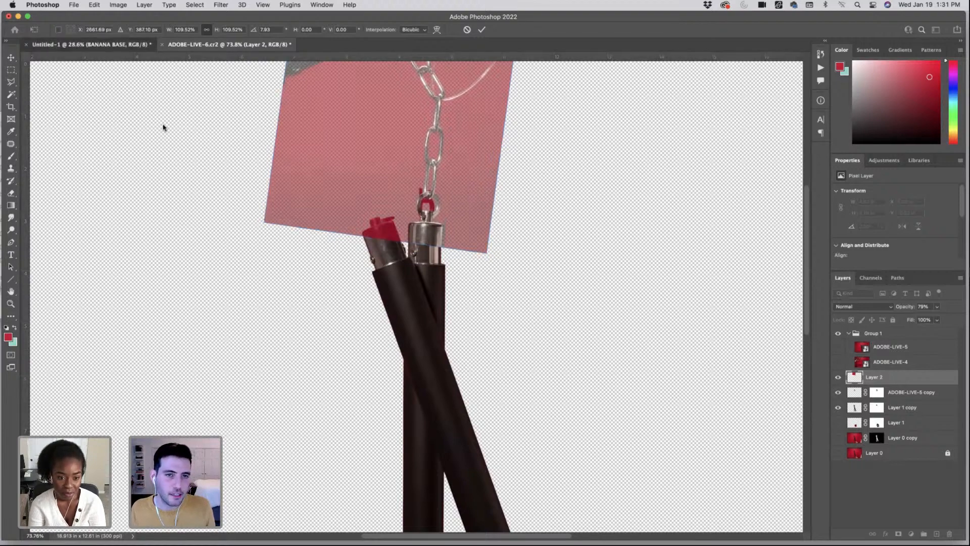
{"action": "left_click", "coordinate": [222, 45]}
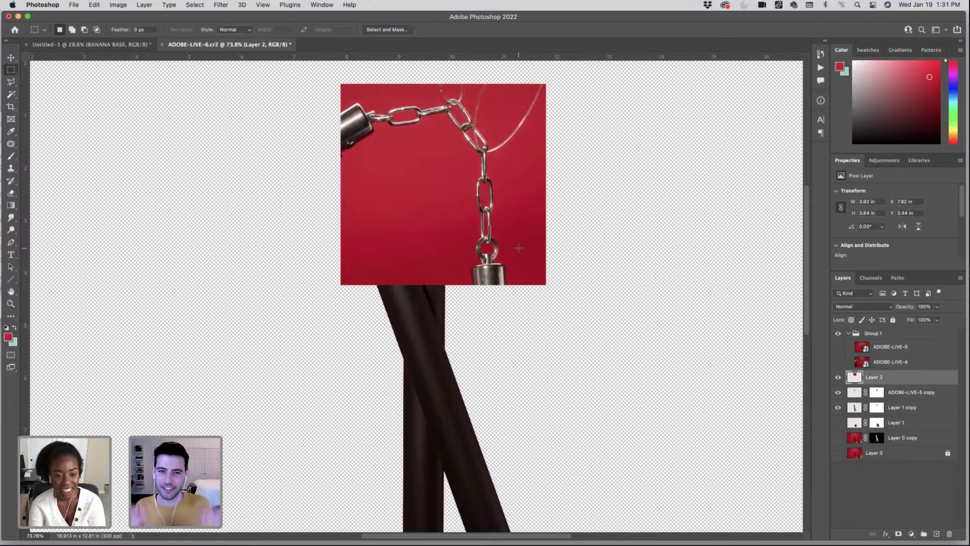
- Lower Layer 2's opacity to 72%, then move it and rotate it about 3° clockwise so its chain lines up with the rear cap's ring
{"action": "left_click", "coordinate": [937, 306]}
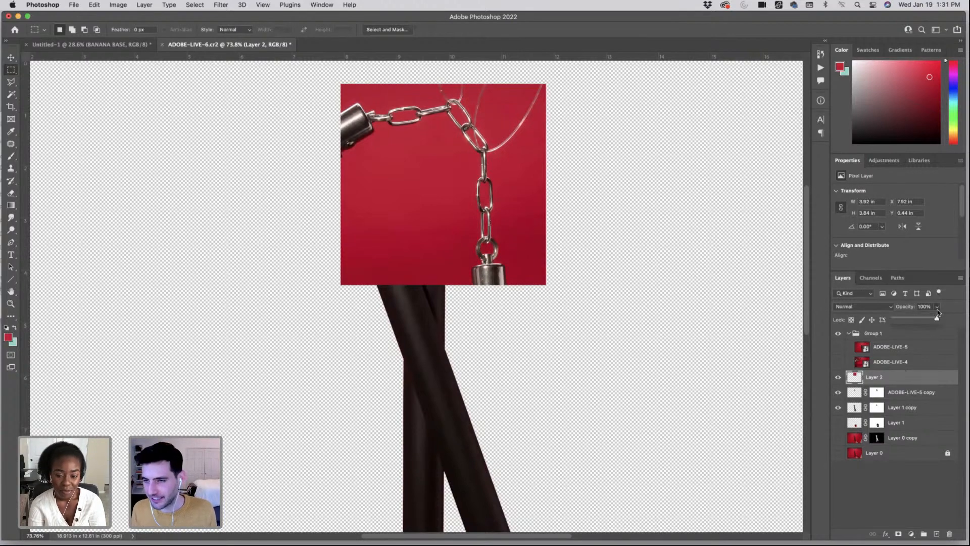
{"action": "left_click_drag", "start_coordinate": [932, 320], "coordinate": [925, 320]}
{"action": "key", "text": "ctrl+t"}
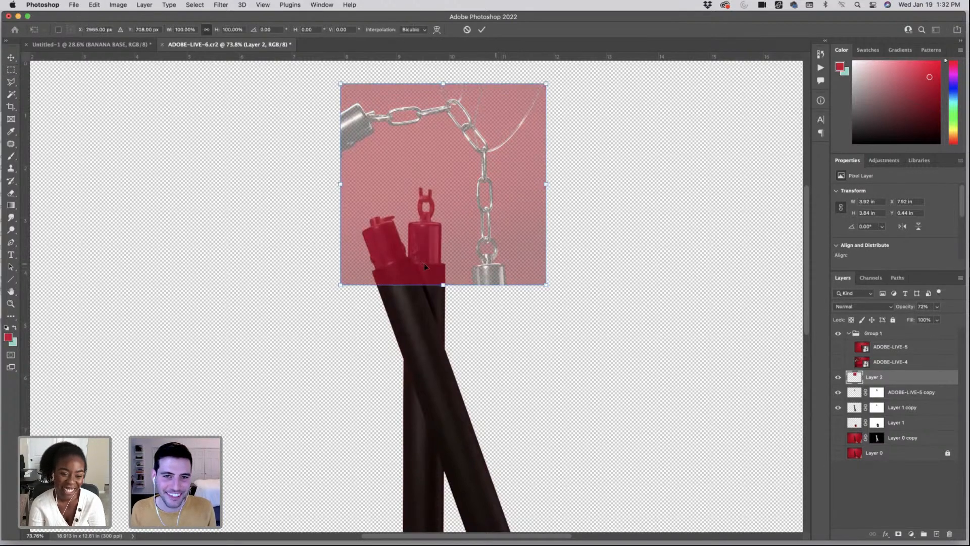
{"action": "left_click_drag", "start_coordinate": [498, 240], "coordinate": [429, 223]}
{"action": "left_click_drag", "start_coordinate": [509, 251], "coordinate": [502, 251]}
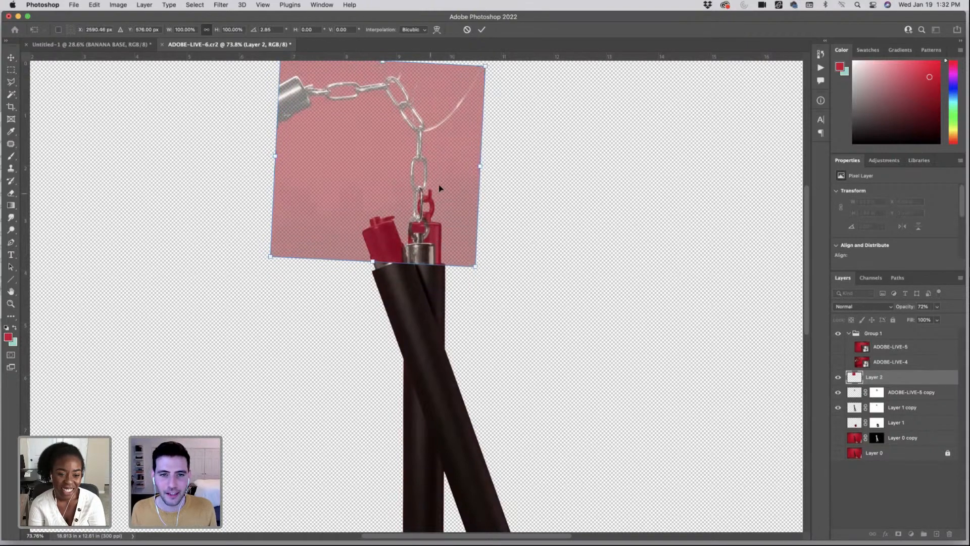
{"action": "left_click_drag", "start_coordinate": [425, 199], "coordinate": [438, 185]}
{"action": "key", "text": "super+0"}
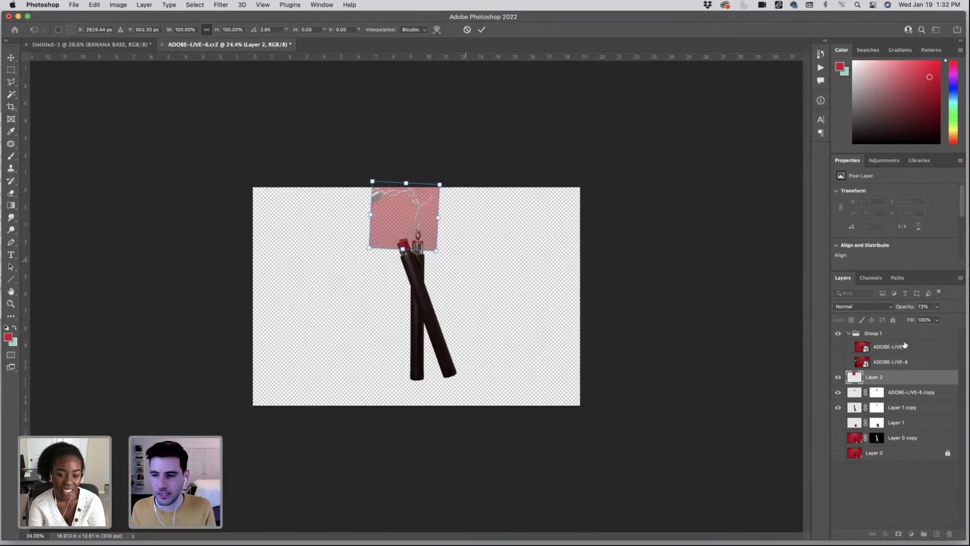
{"action": "key", "text": "Return"}
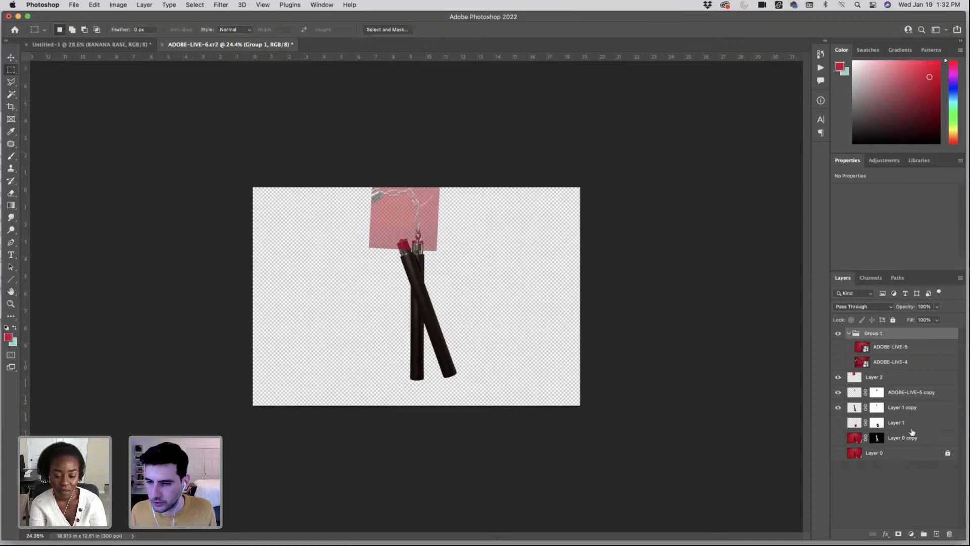
- Move everything from Group 1 through Layer 1 down together to free space above the chain on the canvas
{"action": "left_click", "coordinate": [911, 427], "text": "shift"}
{"action": "key", "text": "super+t"}
{"action": "left_click_drag", "start_coordinate": [455, 277], "coordinate": [456, 296]}
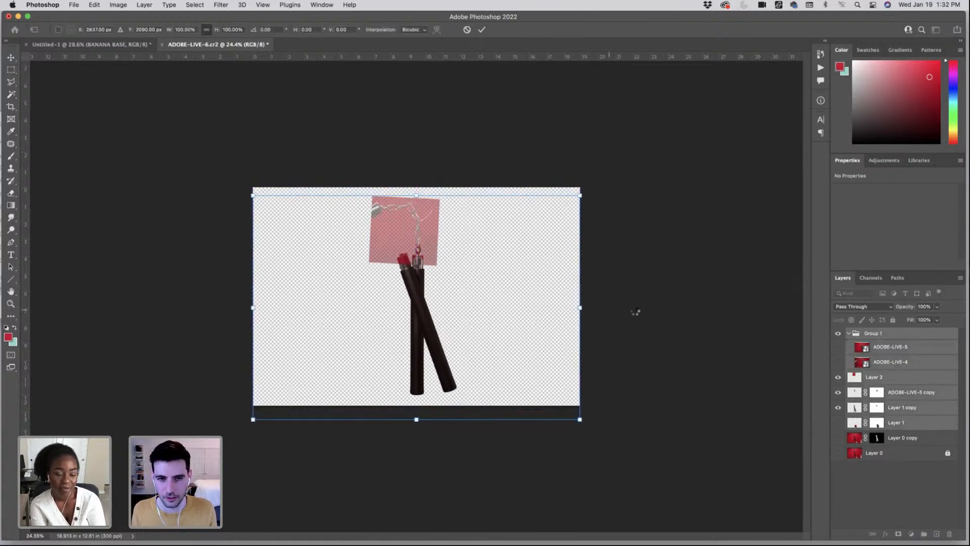
{"action": "key", "text": "Return"}
- Raise Layer 2's opacity to 80%, then move it and rotate it about 2.5° clockwise so its ring and cap overlay the rear cap
{"action": "left_click", "coordinate": [894, 377]}
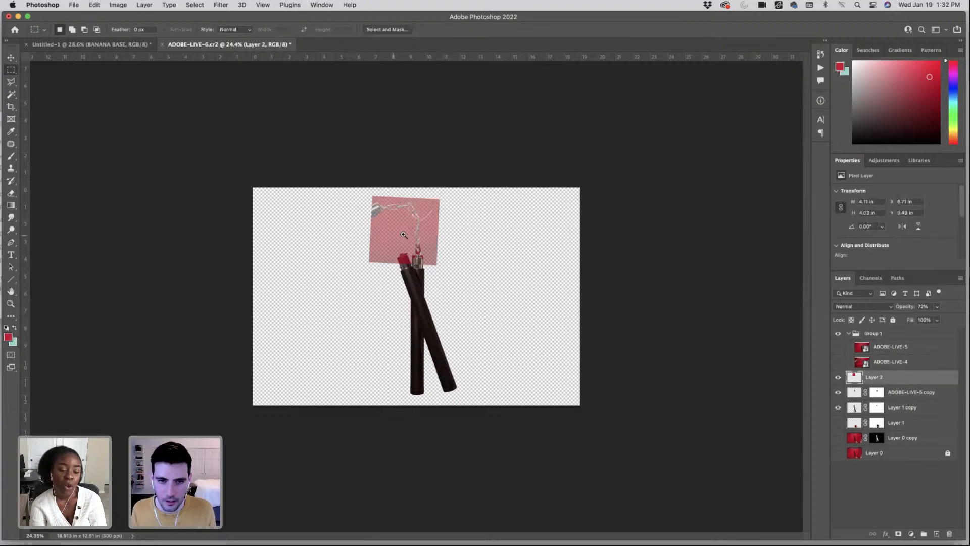
{"action": "scroll", "coordinate": [404, 235], "scroll_direction": "up", "scroll_amount": 5}
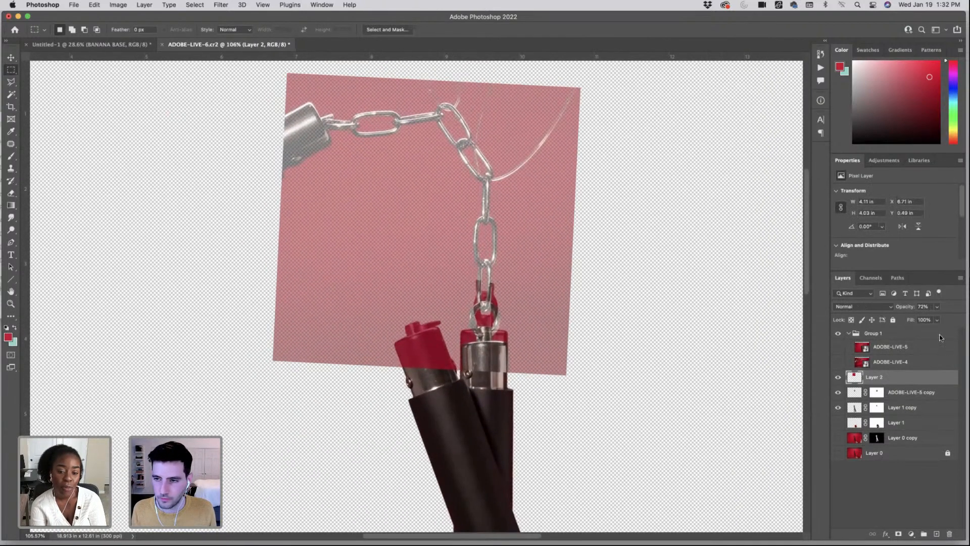
{"action": "left_click", "coordinate": [937, 307]}
{"action": "mouse_move", "coordinate": [936, 319]}
{"action": "left_mouse_down"}
{"action": "mouse_move", "coordinate": [960, 322]}
{"action": "mouse_move", "coordinate": [941, 319]}
{"action": "left_mouse_up"}
{"action": "key", "text": "super+t"}
{"action": "left_click_drag", "start_coordinate": [609, 346], "coordinate": [608, 349]}
{"action": "left_click_drag", "start_coordinate": [550, 347], "coordinate": [556, 332]}
{"action": "left_click_drag", "start_coordinate": [627, 333], "coordinate": [624, 331]}
{"action": "left_click_drag", "start_coordinate": [558, 329], "coordinate": [559, 329]}
{"action": "key", "text": "Down"}
{"action": "key", "text": "Down"}
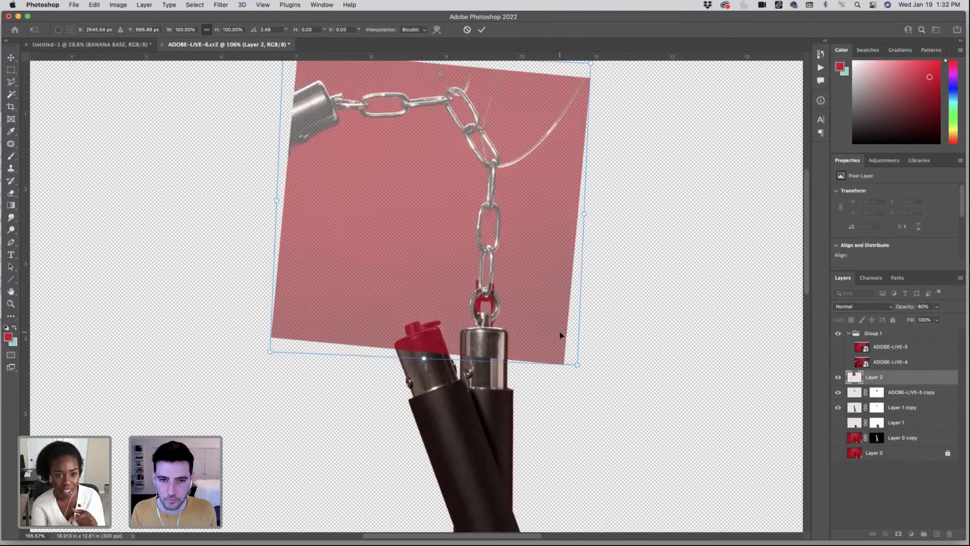
- Scale Layer 2 down proportionally to about 99.5% and apply the transform
{"action": "left_click_drag", "start_coordinate": [277, 201], "coordinate": [282, 201]}
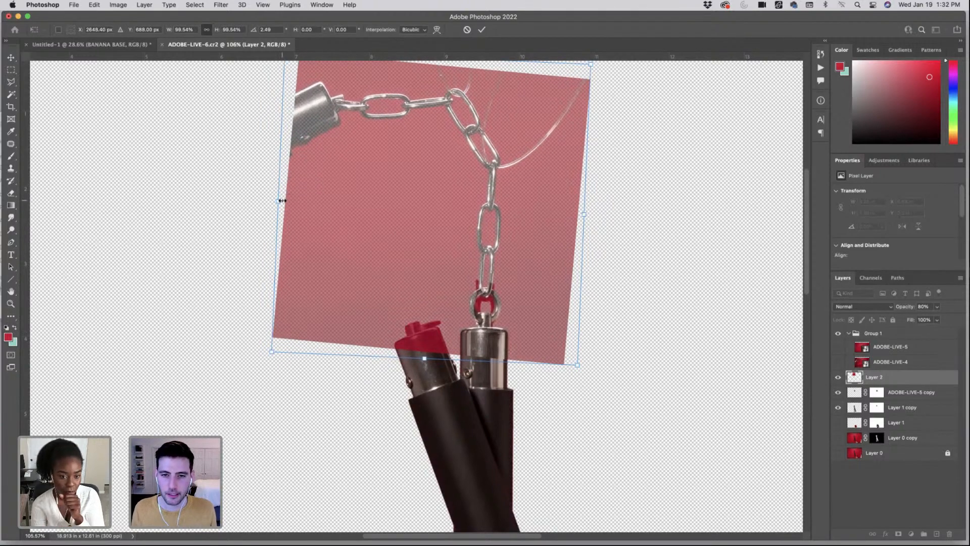
{"action": "scroll", "coordinate": [404, 399], "scroll_direction": "down", "scroll_amount": 5}
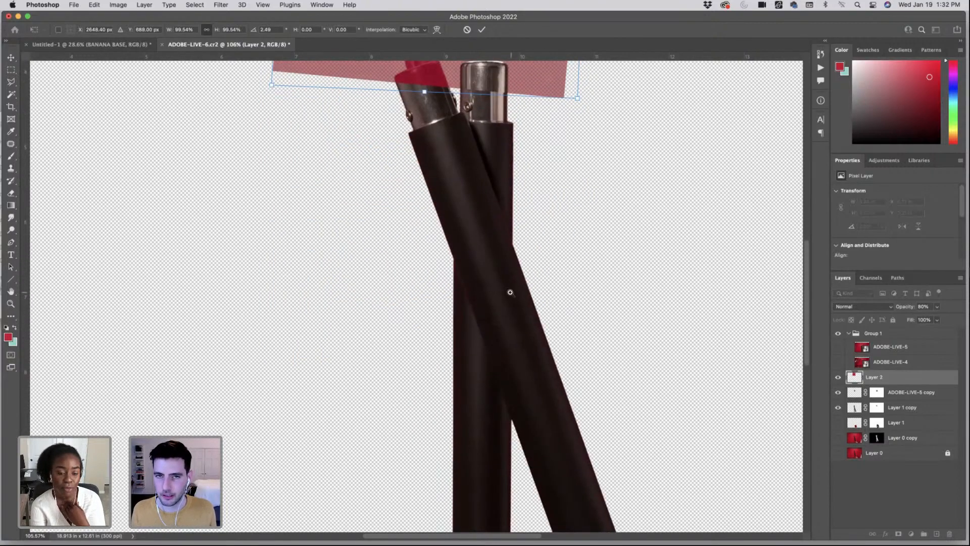
{"action": "scroll", "coordinate": [510, 292], "scroll_direction": "down", "scroll_amount": 3}
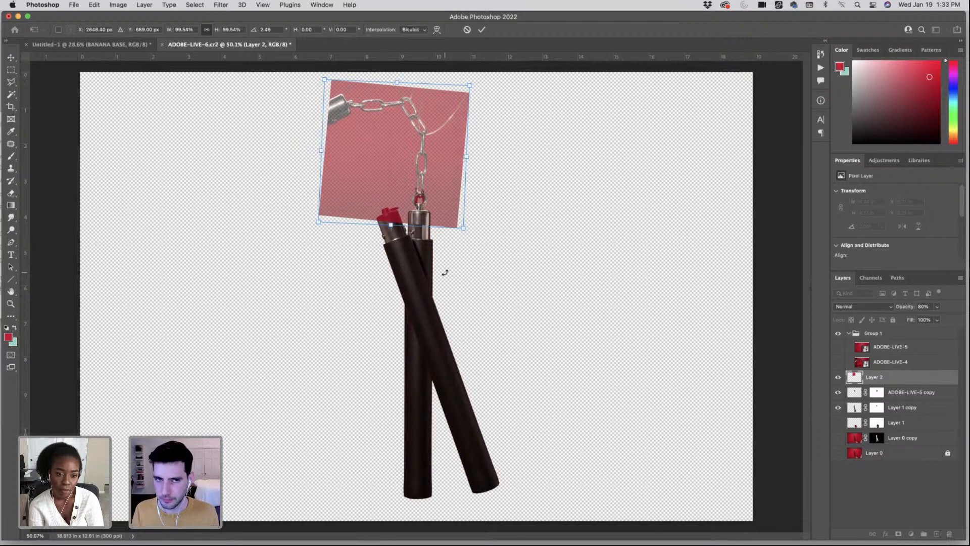
{"action": "scroll", "coordinate": [429, 147], "scroll_direction": "up", "scroll_amount": 10}
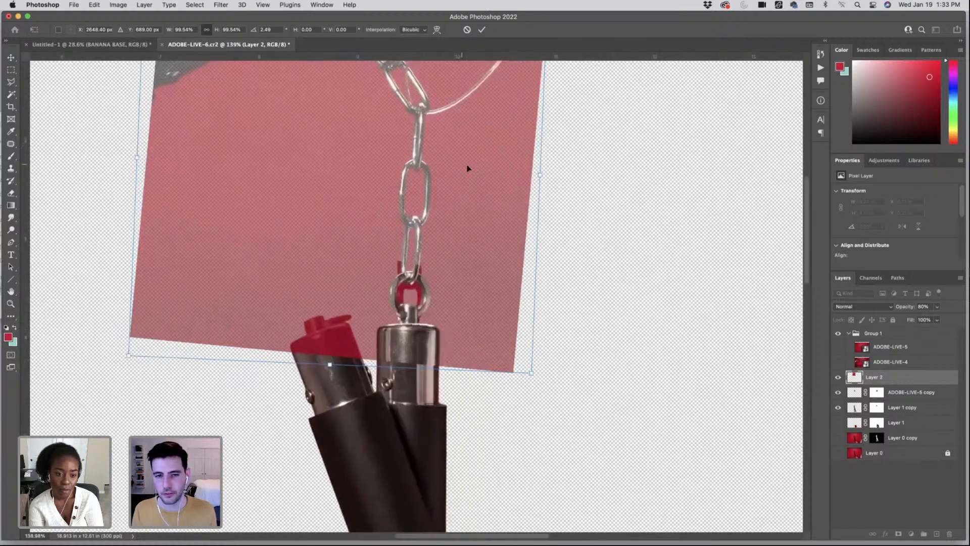
{"action": "key", "text": "Return"}
{"action": "scroll", "coordinate": [469, 190], "scroll_direction": "up", "scroll_amount": 3}
{"action": "scroll", "coordinate": [464, 207], "scroll_direction": "down", "scroll_amount": 3}
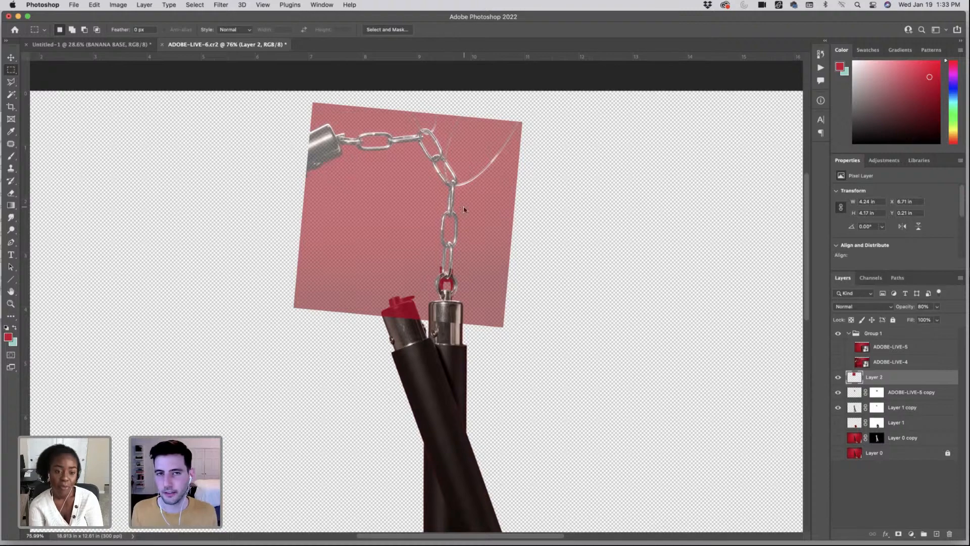
- Set Layer 2's opacity to 100%
{"action": "left_click", "coordinate": [938, 307]}
{"action": "left_click_drag", "start_coordinate": [936, 319], "coordinate": [945, 318]}
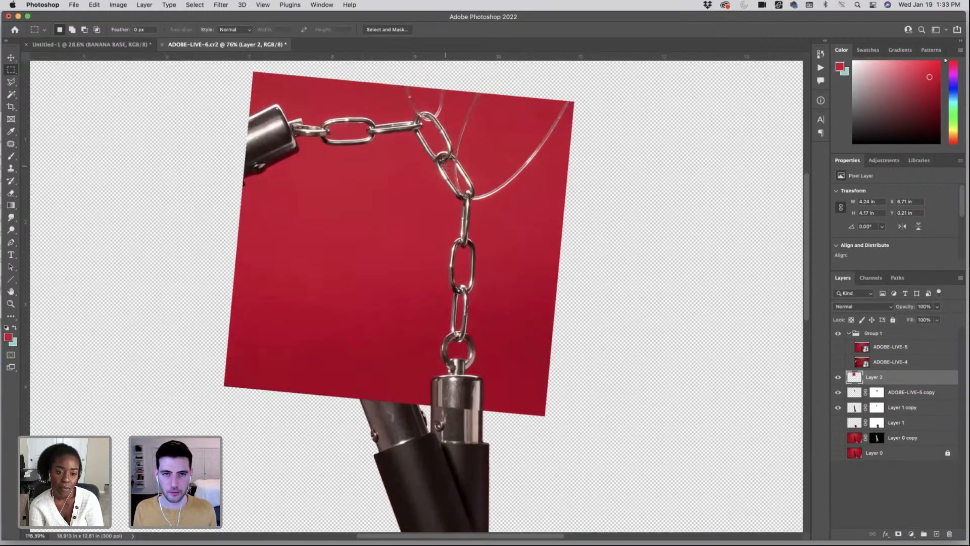
{"action": "scroll", "coordinate": [424, 159], "scroll_direction": "up", "scroll_amount": 3}
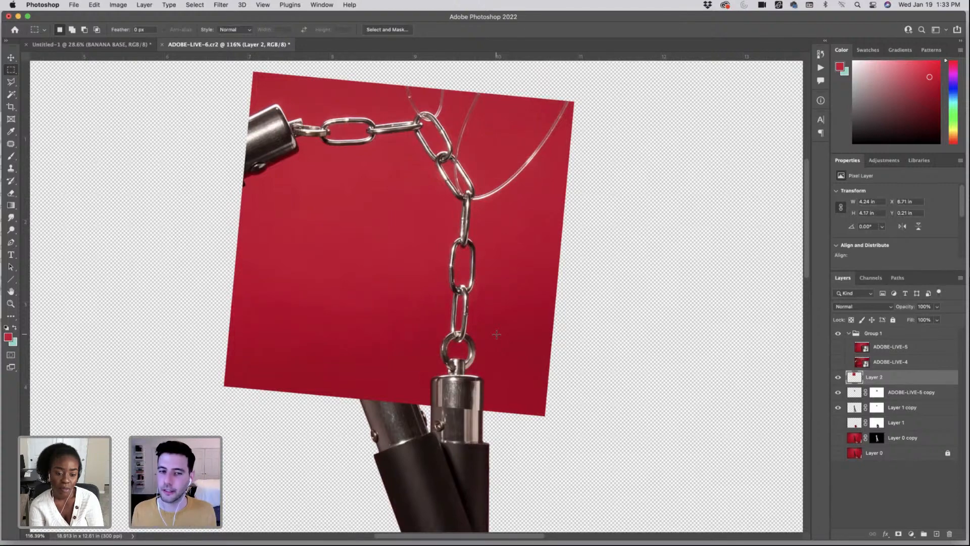
- Hide Layer 2 to examine the nunchucks, caps and ring without the new chain, and show the layer again
{"action": "left_click", "coordinate": [838, 377]}
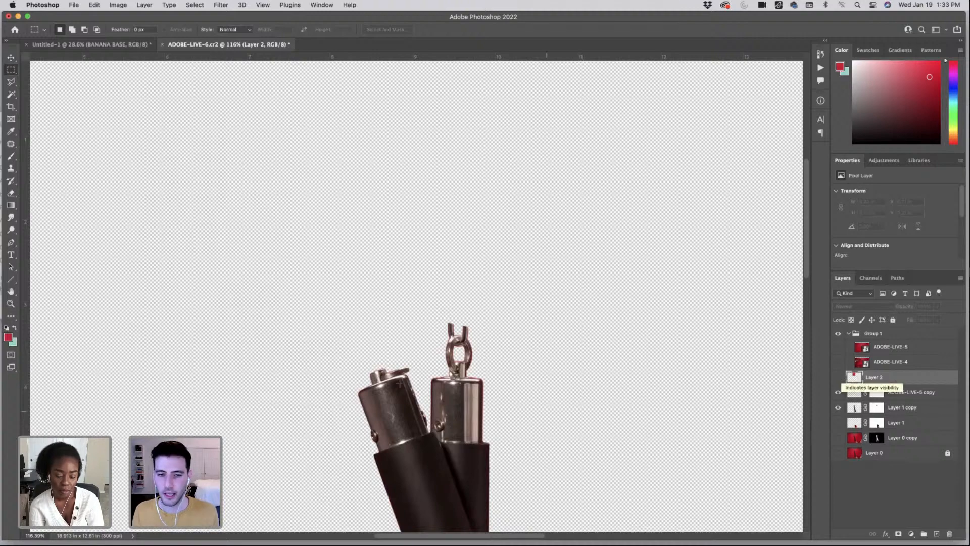
{"action": "scroll", "coordinate": [484, 313], "scroll_direction": "down", "scroll_amount": 5}
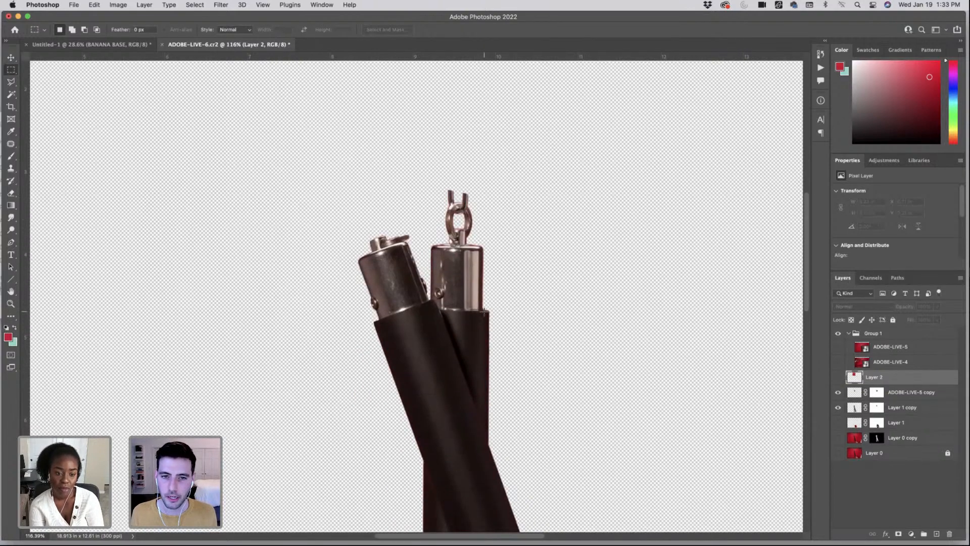
{"action": "scroll", "coordinate": [484, 313], "scroll_direction": "down", "scroll_amount": 5}
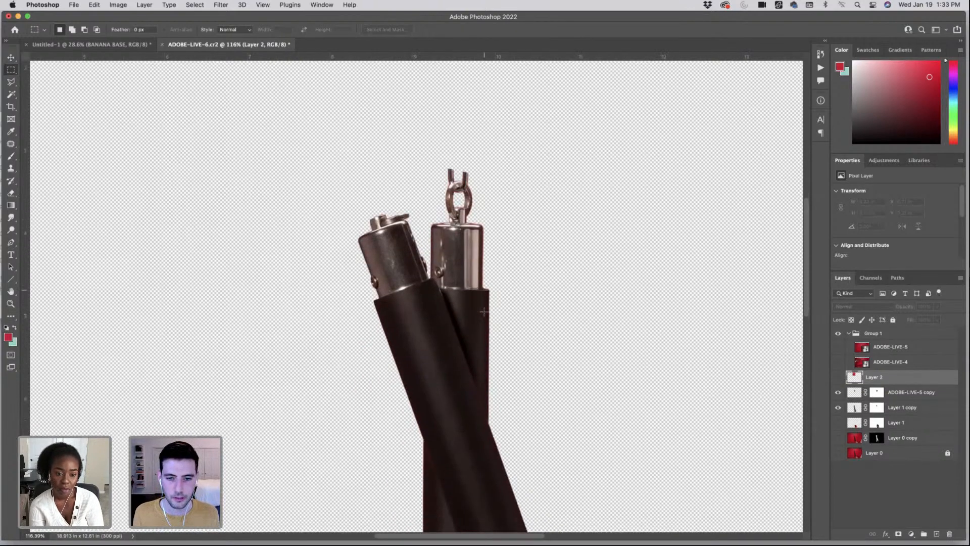
{"action": "scroll", "coordinate": [559, 379], "scroll_direction": "up", "scroll_amount": 10}
{"action": "scroll", "coordinate": [460, 398], "scroll_direction": "down", "scroll_amount": 10}
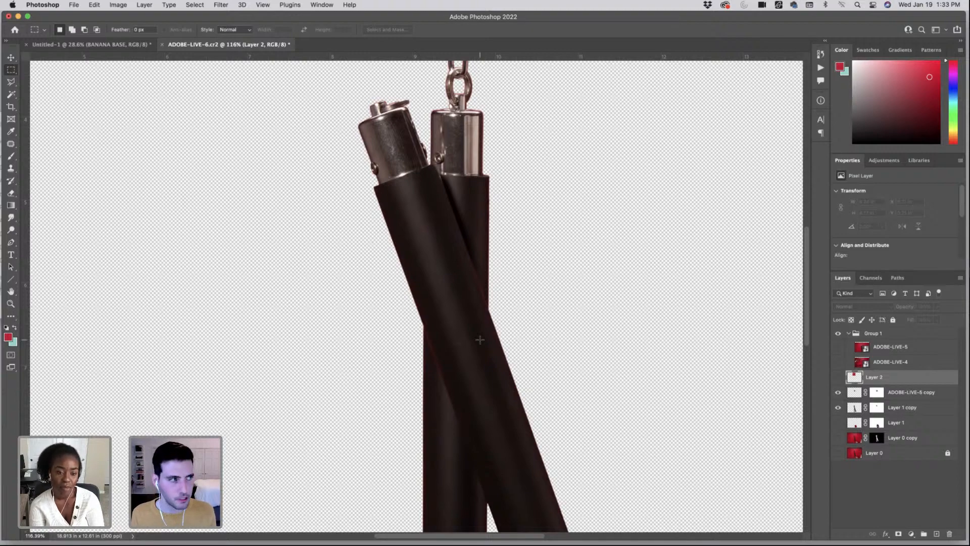
{"action": "scroll", "coordinate": [480, 340], "scroll_direction": "up", "scroll_amount": 15}
{"action": "scroll", "coordinate": [481, 341], "scroll_direction": "down", "scroll_amount": 5}
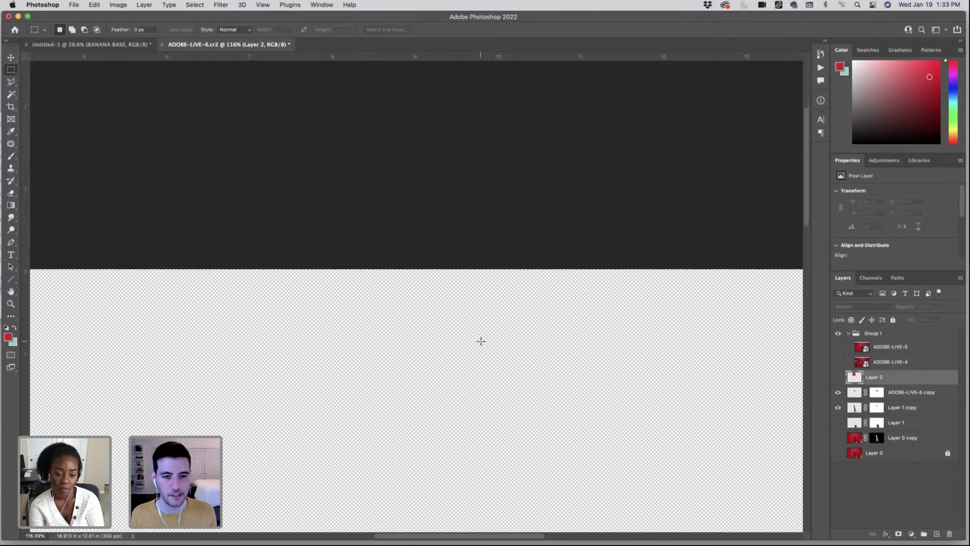
{"action": "scroll", "coordinate": [480, 341], "scroll_direction": "down", "scroll_amount": 4}
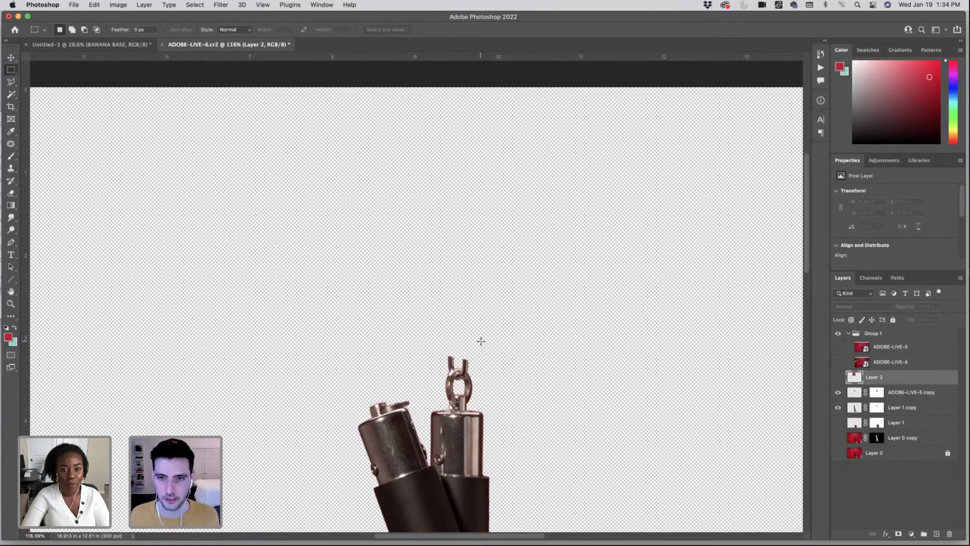
{"action": "left_click", "coordinate": [841, 378]}
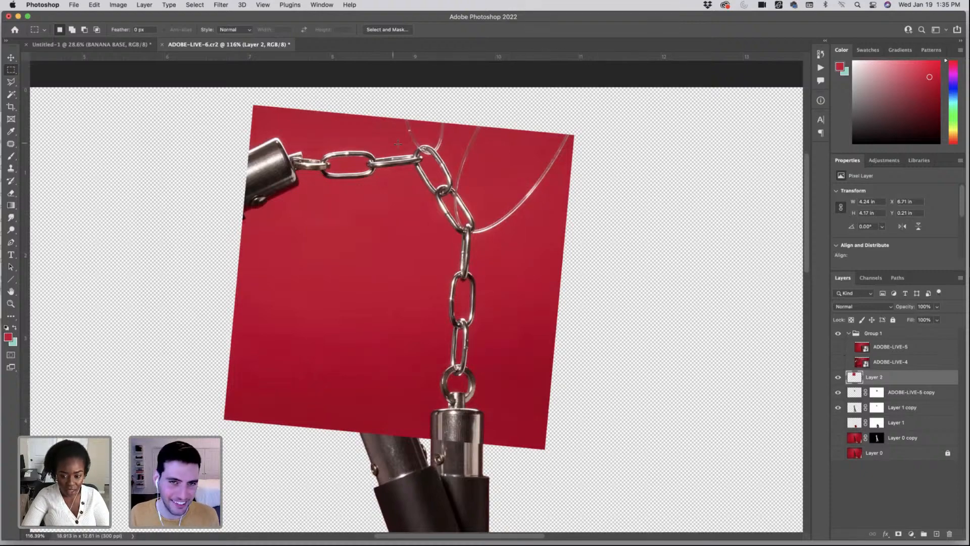
- Examine Layer 2's chain links and the clear wires crossing them close up
{"action": "scroll", "coordinate": [481, 158], "scroll_direction": "up", "scroll_amount": 3}
{"action": "scroll", "coordinate": [537, 280], "scroll_direction": "up", "scroll_amount": 2}
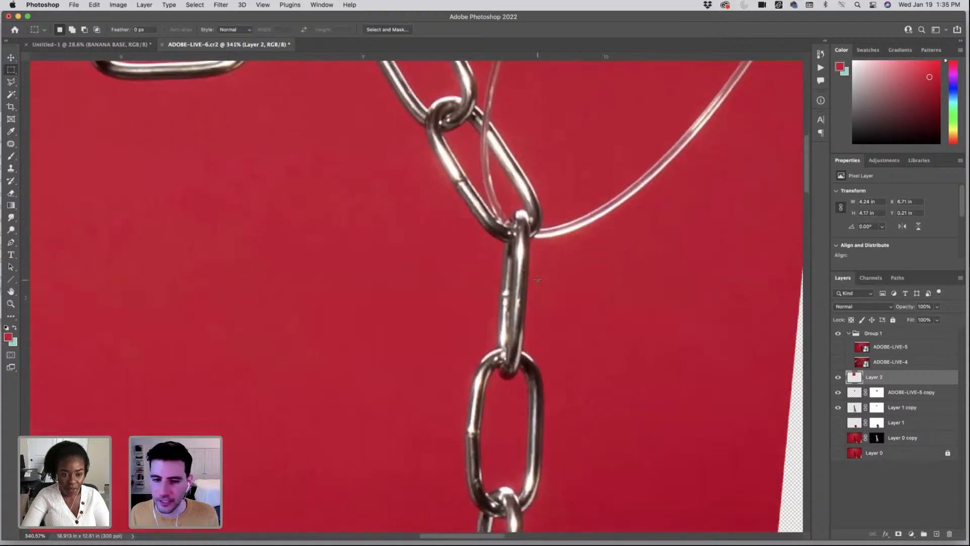
{"action": "scroll", "coordinate": [538, 280], "scroll_direction": "down", "scroll_amount": 5}
{"action": "scroll", "coordinate": [537, 280], "scroll_direction": "up", "scroll_amount": 8}
{"action": "left_click_drag", "start_coordinate": [491, 284], "coordinate": [503, 287]}
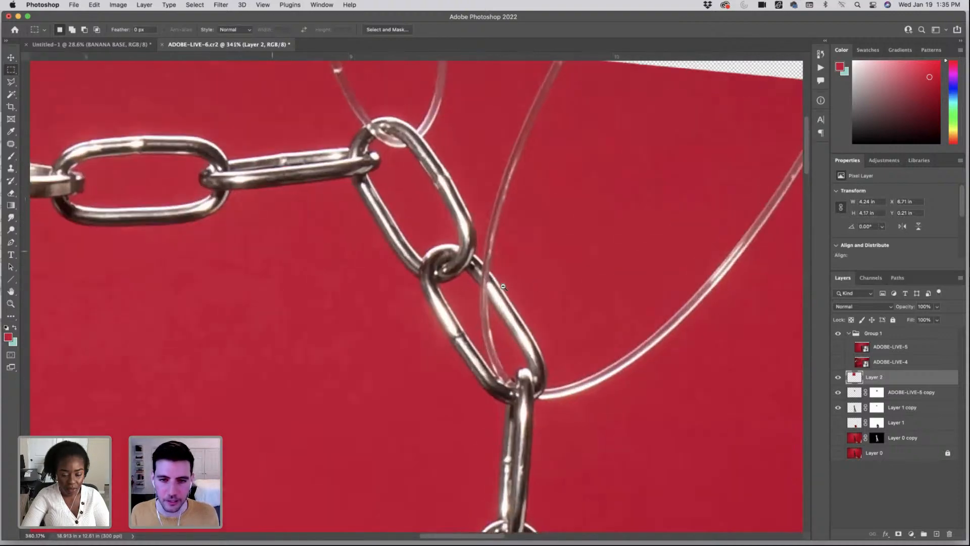
{"action": "scroll", "coordinate": [504, 287], "scroll_direction": "up", "scroll_amount": 3}
{"action": "scroll", "coordinate": [503, 310], "scroll_direction": "down", "scroll_amount": 5}
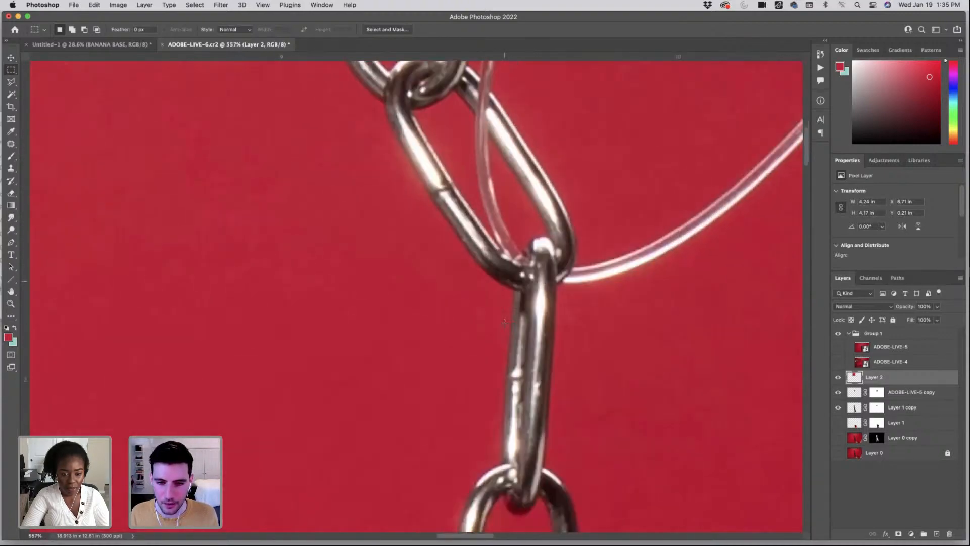
{"action": "scroll", "coordinate": [505, 321], "scroll_direction": "up", "scroll_amount": 12}
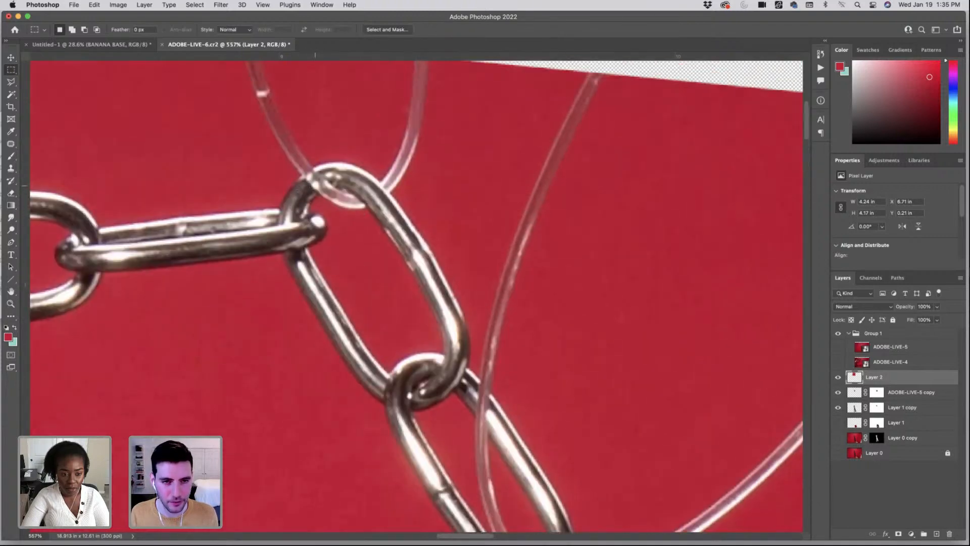
{"action": "scroll", "coordinate": [486, 399], "scroll_direction": "down", "scroll_amount": 2}
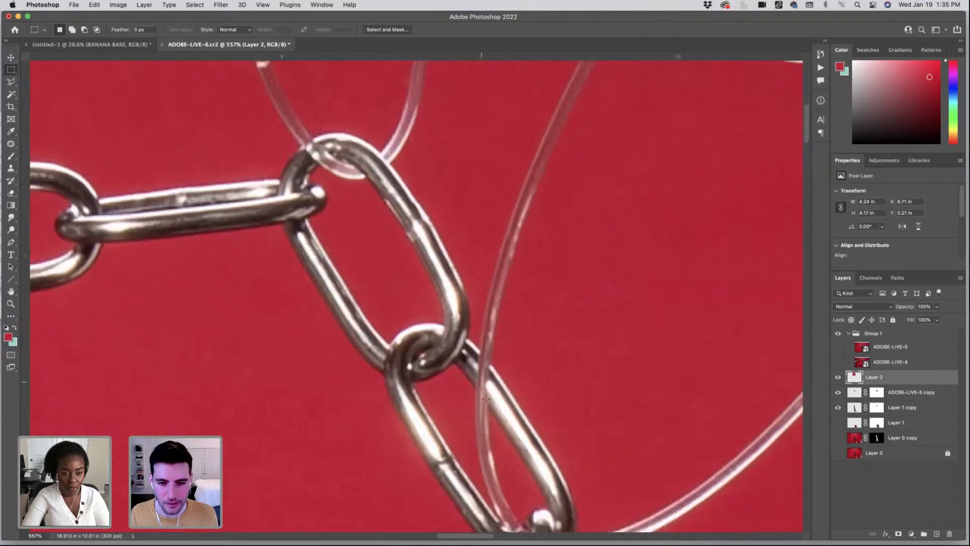
{"action": "scroll", "coordinate": [486, 399], "scroll_direction": "down", "scroll_amount": 2}
- Clone clean metal and red background over the wire where it crosses the diagonal link on Layer 2
{"action": "key", "text": "s"}
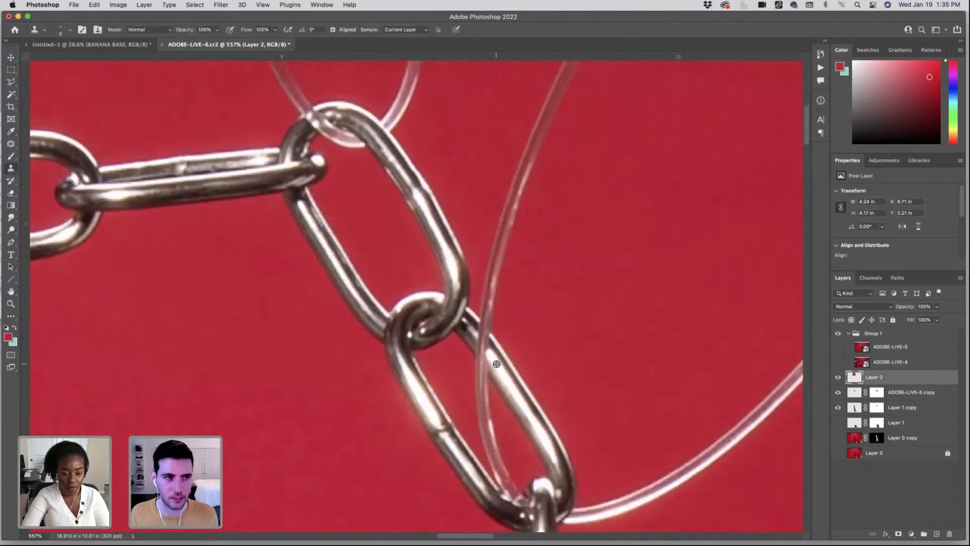
{"action": "left_click", "coordinate": [497, 363], "text": "alt"}
{"action": "mouse_move", "coordinate": [481, 340]}
{"action": "left_mouse_down"}
{"action": "mouse_move", "coordinate": [494, 385]}
{"action": "mouse_move", "coordinate": [477, 347]}
{"action": "mouse_move", "coordinate": [487, 401]}
{"action": "left_mouse_up"}
{"action": "left_click", "coordinate": [494, 385], "text": "alt"}
{"action": "left_click", "coordinate": [488, 374]}
{"action": "left_click", "coordinate": [464, 367], "text": "alt"}
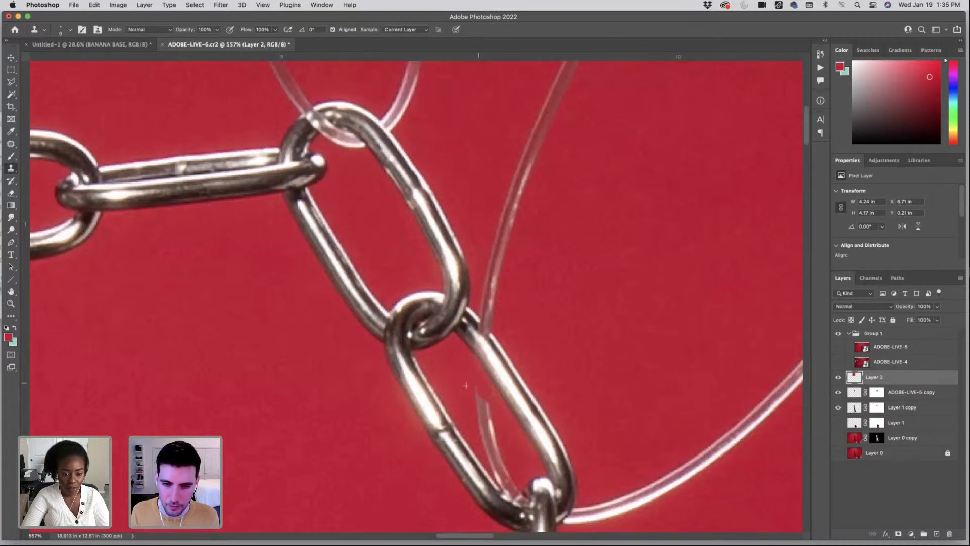
- Clone out the wire just above the diagonal link along its outer edge, undoing the last stroke
{"action": "left_click", "coordinate": [494, 343], "text": "alt"}
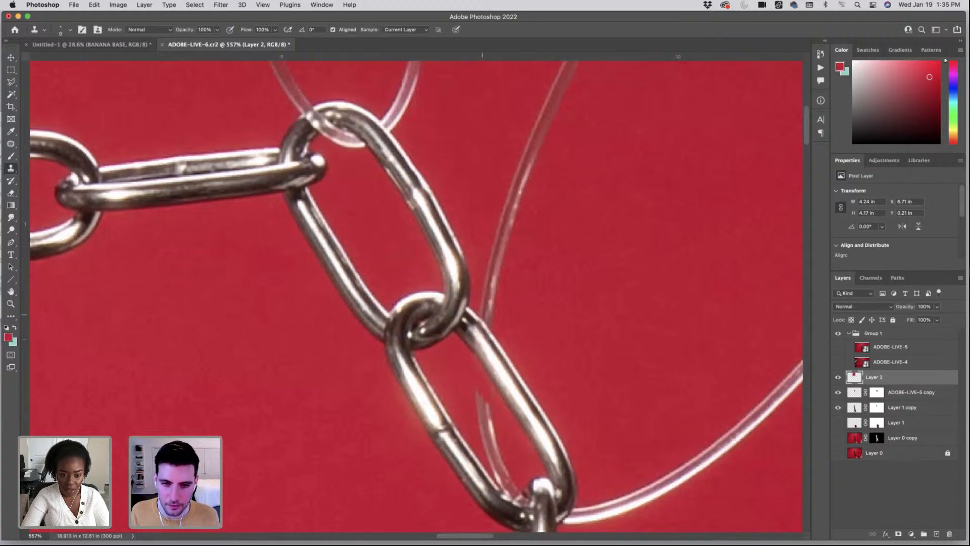
{"action": "left_click", "coordinate": [486, 317]}
{"action": "mouse_move", "coordinate": [487, 316]}
{"action": "left_mouse_down"}
{"action": "mouse_move", "coordinate": [485, 299]}
{"action": "mouse_move", "coordinate": [499, 326]}
{"action": "mouse_move", "coordinate": [487, 304]}
{"action": "mouse_move", "coordinate": [508, 214]}
{"action": "left_mouse_up"}
{"action": "key", "text": "super+z"}
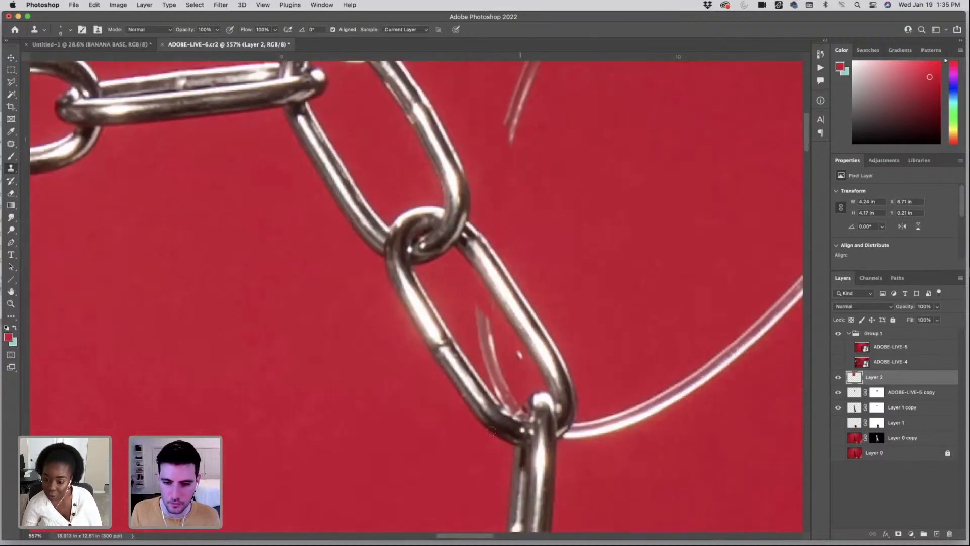
{"action": "scroll", "coordinate": [518, 437], "scroll_direction": "down", "scroll_amount": 3}
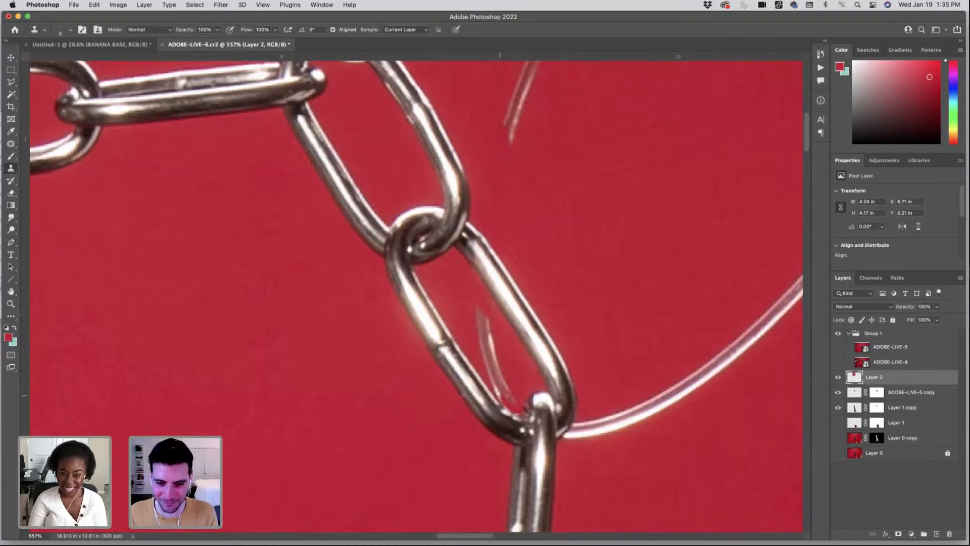
- Remove the leftover wire inside the diagonal link by patching it with clean red background, then deselect
{"action": "mouse_move", "coordinate": [498, 393]}
{"action": "left_mouse_down"}
{"action": "mouse_move", "coordinate": [503, 399]}
{"action": "mouse_move", "coordinate": [500, 384]}
{"action": "mouse_move", "coordinate": [513, 401]}
{"action": "mouse_move", "coordinate": [479, 363]}
{"action": "mouse_move", "coordinate": [482, 297]}
{"action": "mouse_move", "coordinate": [498, 311]}
{"action": "left_mouse_up"}
{"action": "key", "text": "j"}
{"action": "left_click_drag", "start_coordinate": [498, 326], "coordinate": [383, 336]}
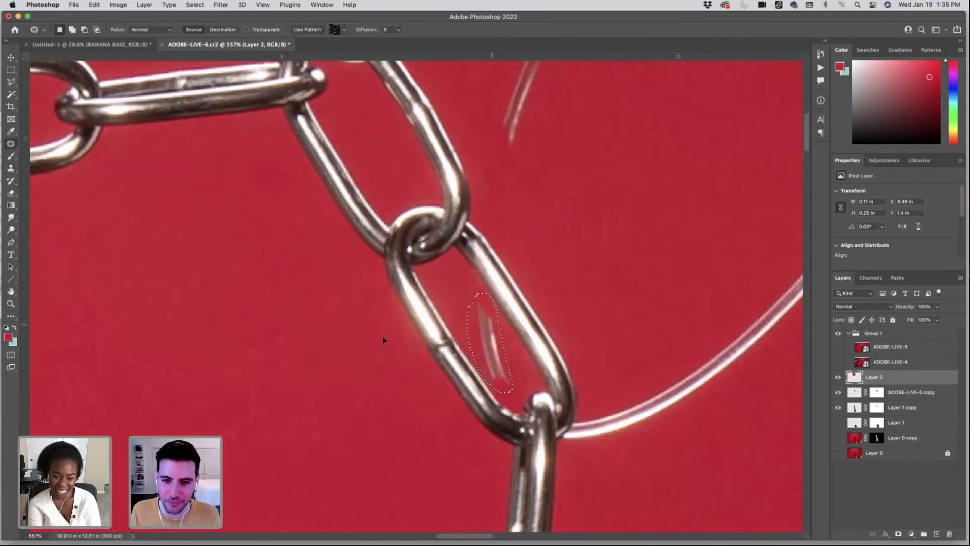
{"action": "key", "text": "super+d"}
- Clone red background over the end of the long curved wire where it meets the diagonal link
{"action": "scroll", "coordinate": [651, 442], "scroll_direction": "down", "scroll_amount": 3}
{"action": "key", "text": "s"}
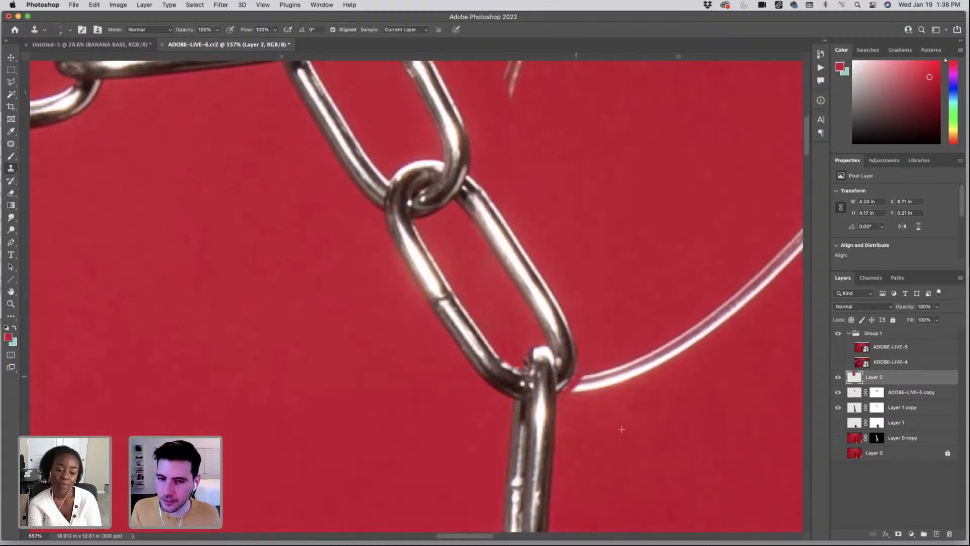
{"action": "mouse_move", "coordinate": [576, 387]}
{"action": "left_mouse_down"}
{"action": "mouse_move", "coordinate": [572, 394]}
{"action": "mouse_move", "coordinate": [586, 387]}
{"action": "left_mouse_up"}
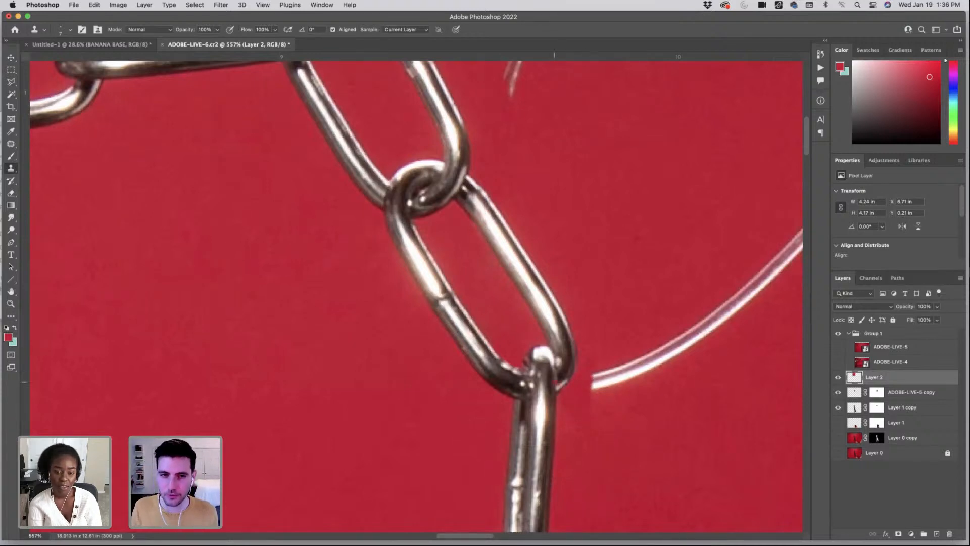
- Patch the small blemish on the outer side of the upper angled link
{"action": "scroll", "coordinate": [555, 386], "scroll_direction": "up", "scroll_amount": 5}
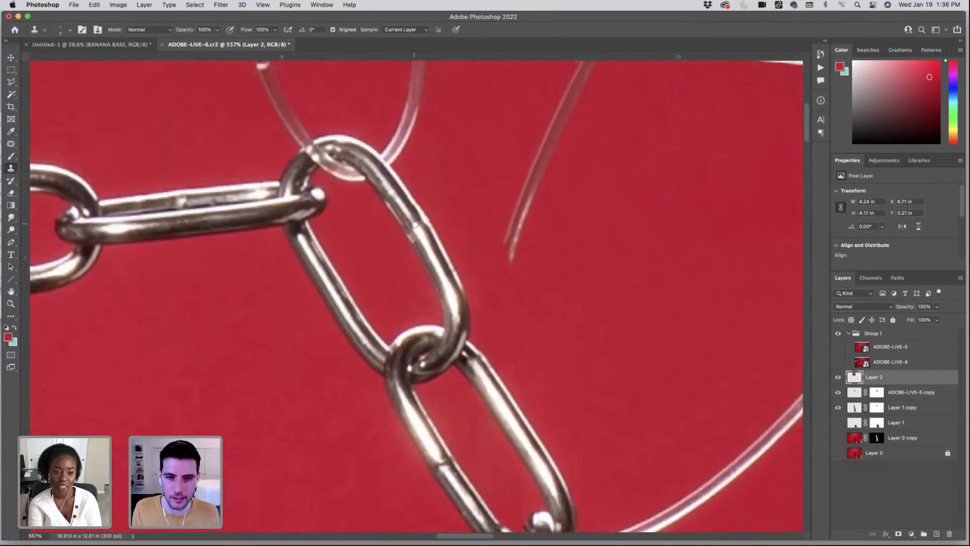
{"action": "key", "text": "j"}
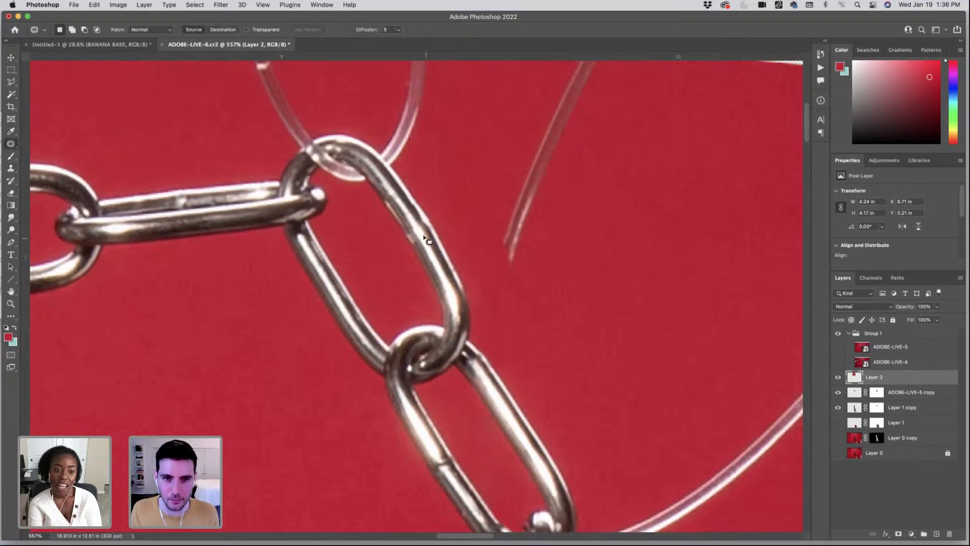
{"action": "mouse_move", "coordinate": [429, 241]}
{"action": "left_mouse_down"}
{"action": "mouse_move", "coordinate": [420, 225]}
{"action": "mouse_move", "coordinate": [423, 235]}
{"action": "left_mouse_up"}
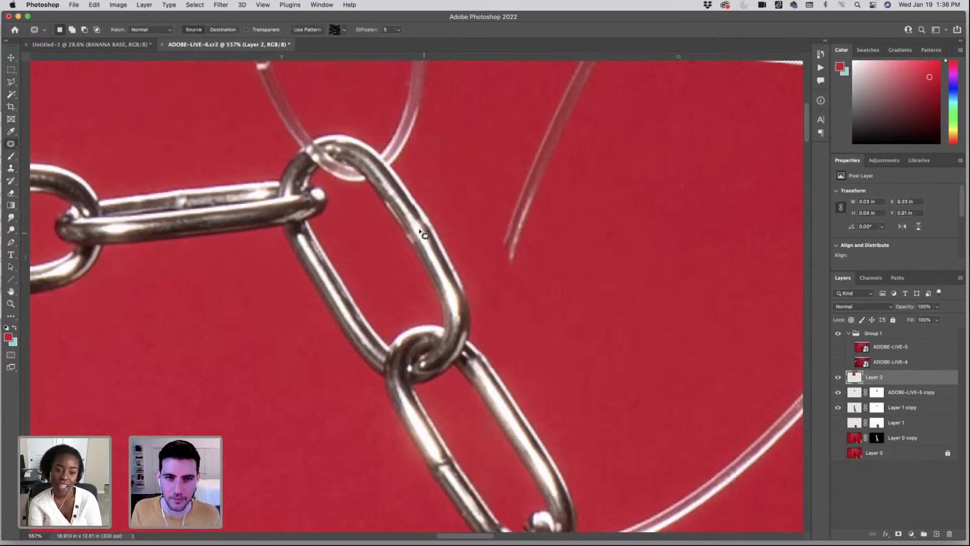
- Clone red background over the piece of wire loop inside the curved end of the upper diagonal link
{"action": "scroll", "coordinate": [424, 235], "scroll_direction": "up", "scroll_amount": 2}
{"action": "key", "text": "s"}
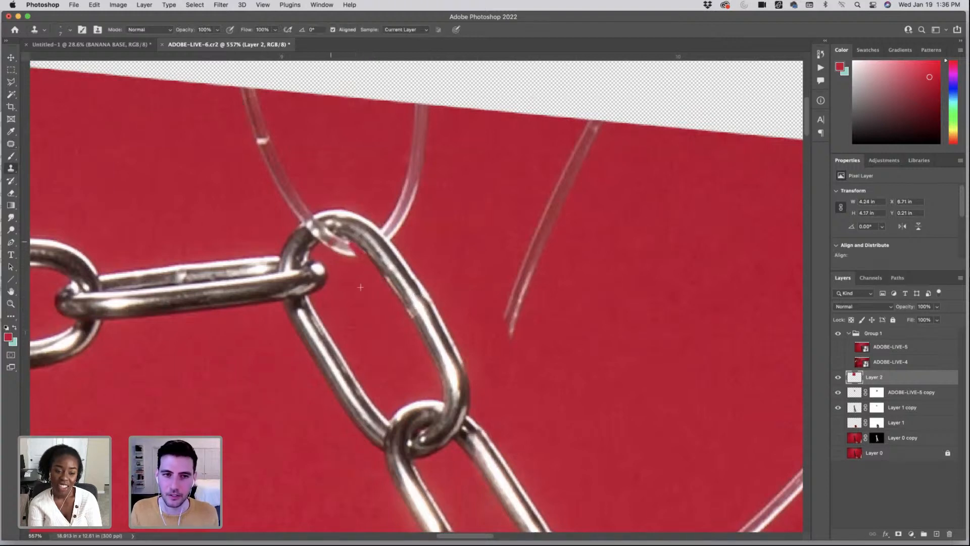
{"action": "left_click_drag", "start_coordinate": [331, 242], "coordinate": [353, 249]}
{"action": "left_click", "coordinate": [67, 31]}
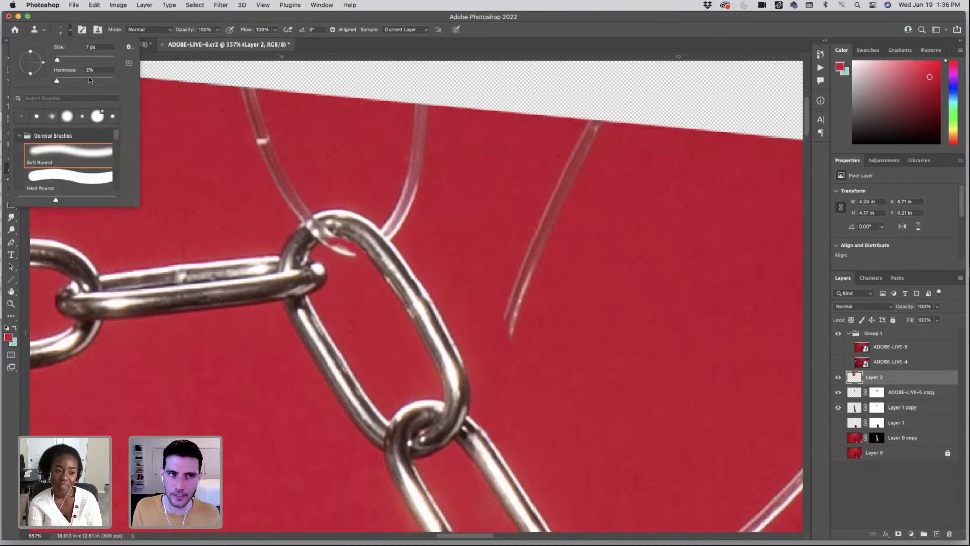
{"action": "left_click", "coordinate": [364, 281]}
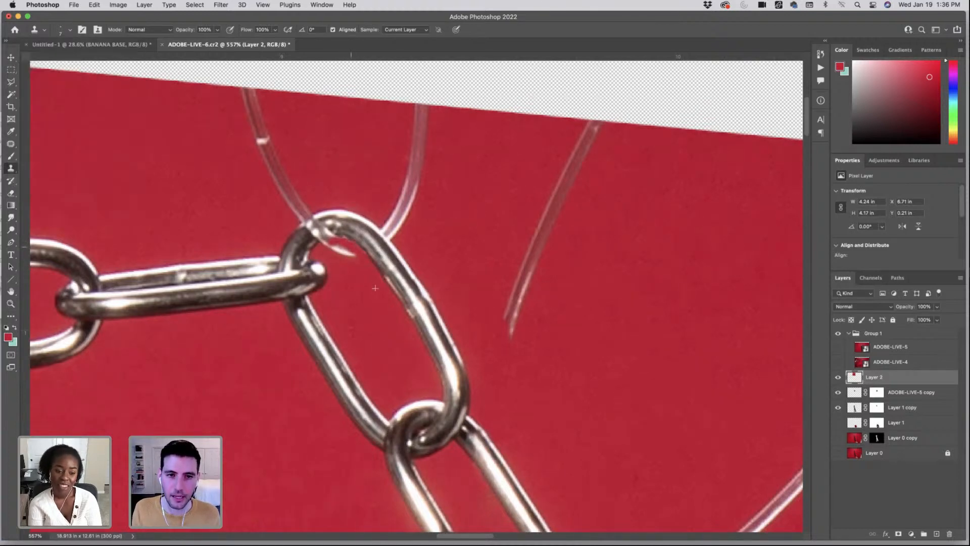
{"action": "mouse_move", "coordinate": [378, 291]}
{"action": "left_mouse_down"}
{"action": "mouse_move", "coordinate": [339, 285]}
{"action": "mouse_move", "coordinate": [361, 283]}
{"action": "mouse_move", "coordinate": [349, 290]}
{"action": "mouse_move", "coordinate": [369, 297]}
{"action": "left_mouse_up"}
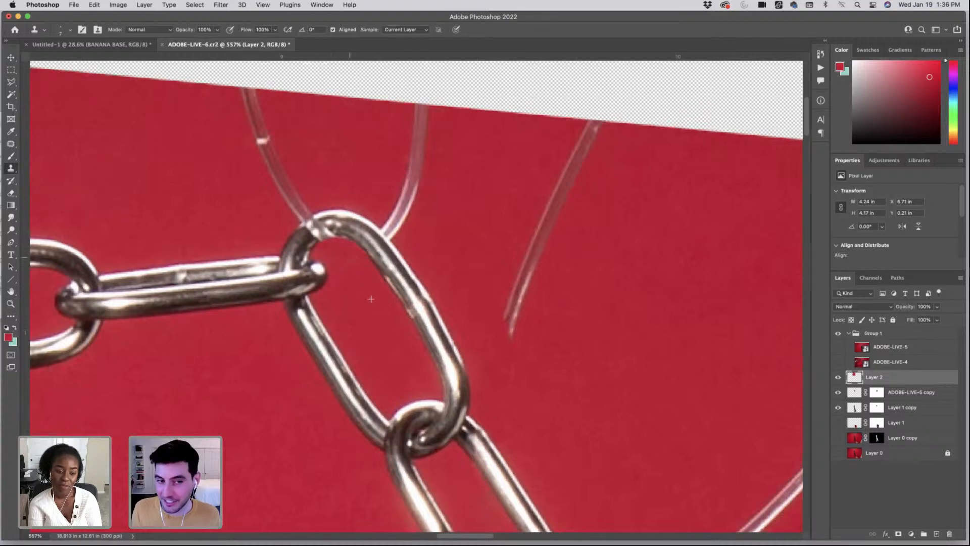
- Patch the red background inside the upper diagonal link, then clone its inner edge clean
{"action": "key", "text": "j"}
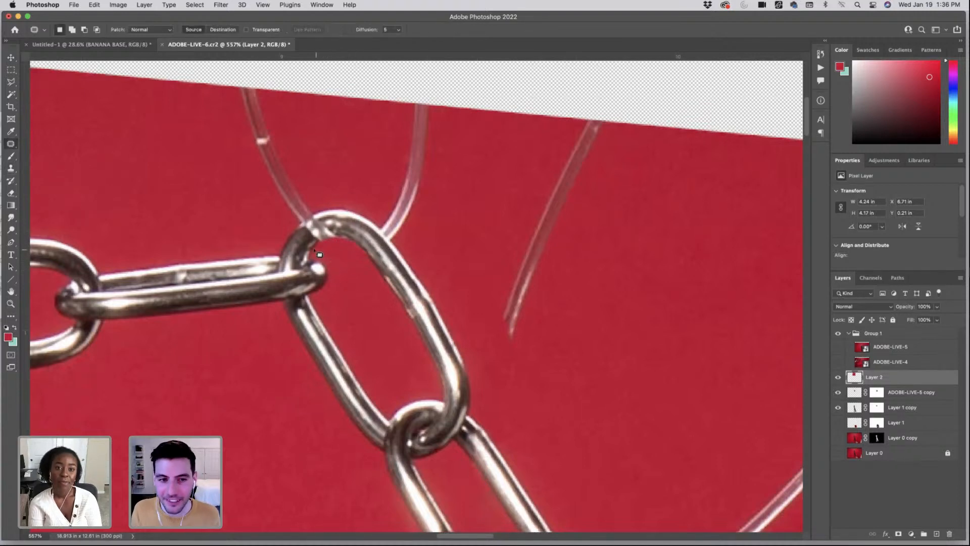
{"action": "mouse_move", "coordinate": [356, 248]}
{"action": "left_mouse_down"}
{"action": "mouse_move", "coordinate": [341, 260]}
{"action": "mouse_move", "coordinate": [368, 334]}
{"action": "left_mouse_up"}
{"action": "key", "text": "super+d"}
{"action": "key", "text": "s"}
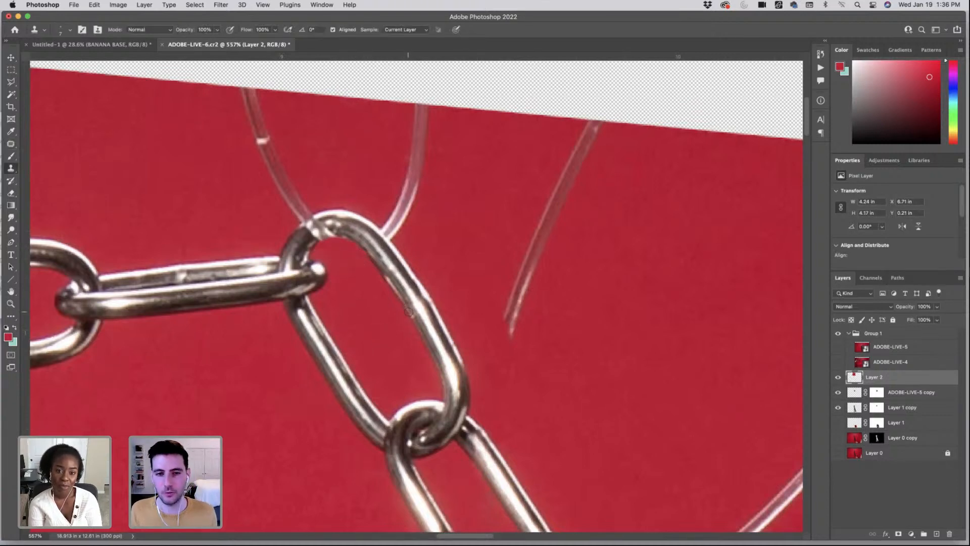
{"action": "left_click_drag", "start_coordinate": [410, 314], "coordinate": [411, 315]}
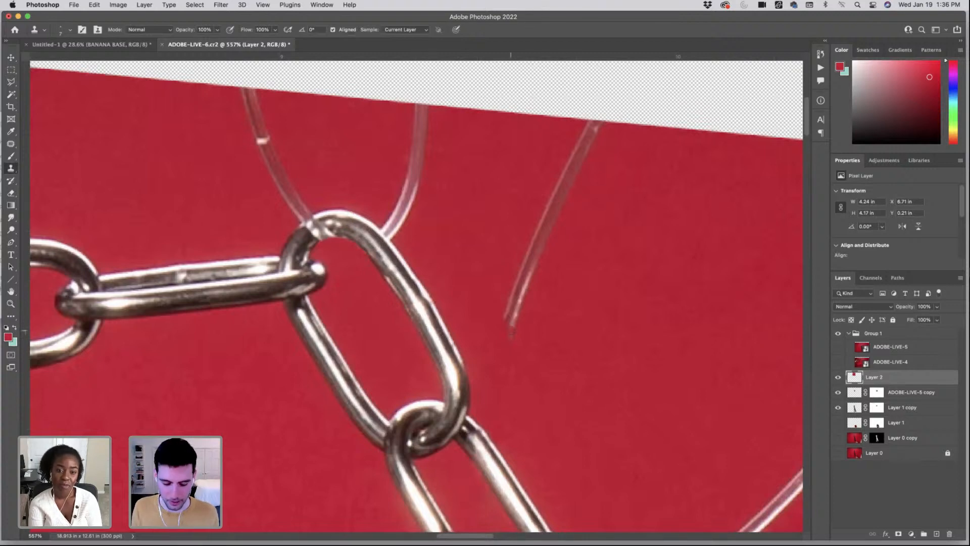
- Patch out the lower part of the loose wire hanging beside the upper diagonal link, then deselect
{"action": "key", "text": "j"}
{"action": "mouse_move", "coordinate": [529, 335]}
{"action": "left_mouse_down"}
{"action": "mouse_move", "coordinate": [544, 236]}
{"action": "mouse_move", "coordinate": [538, 273]}
{"action": "left_mouse_up"}
{"action": "left_click_drag", "start_coordinate": [540, 258], "coordinate": [602, 264]}
{"action": "key", "text": "super+d"}
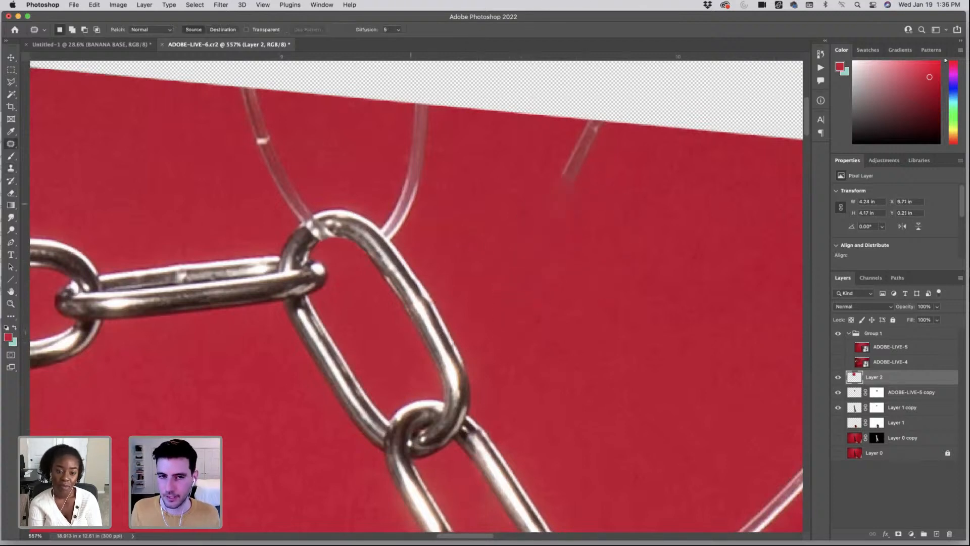
- Remove the right strand of the wire loop above the upper diagonal link, cloning at the metal and patching the rest
{"action": "key", "text": "s"}
{"action": "mouse_move", "coordinate": [381, 226]}
{"action": "left_mouse_down"}
{"action": "mouse_move", "coordinate": [394, 233]}
{"action": "mouse_move", "coordinate": [385, 219]}
{"action": "mouse_move", "coordinate": [441, 134]}
{"action": "mouse_move", "coordinate": [404, 227]}
{"action": "left_mouse_up"}
{"action": "key", "text": "j"}
{"action": "left_click_drag", "start_coordinate": [426, 160], "coordinate": [523, 160]}
{"action": "key", "text": "ctrl+d"}
- Remove the left strand of the wire loop by cloning where it meets the link and patching the rest with red background
{"action": "key", "text": "s"}
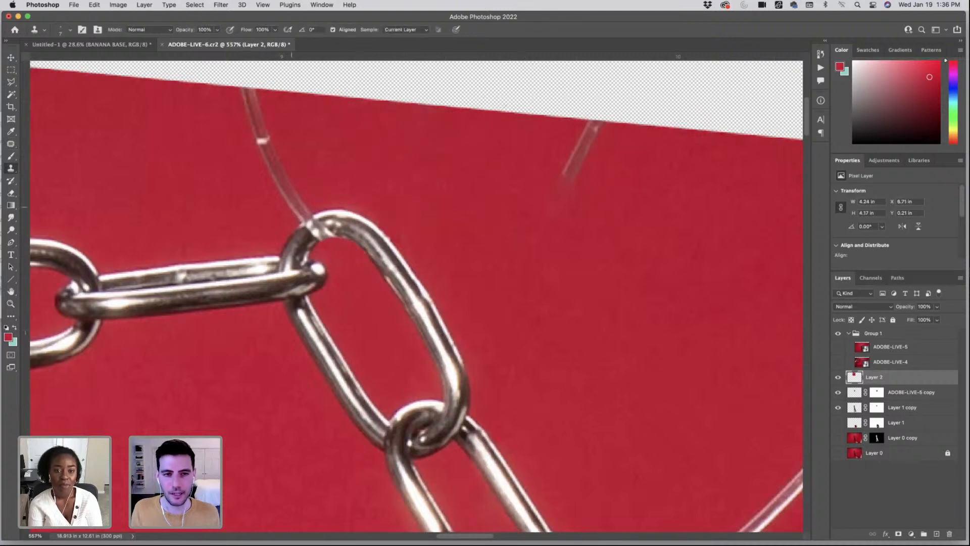
{"action": "mouse_move", "coordinate": [306, 219]}
{"action": "left_mouse_down"}
{"action": "mouse_move", "coordinate": [295, 205]}
{"action": "mouse_move", "coordinate": [280, 221]}
{"action": "mouse_move", "coordinate": [275, 83]}
{"action": "mouse_move", "coordinate": [292, 122]}
{"action": "left_mouse_up"}
{"action": "key", "text": "j"}
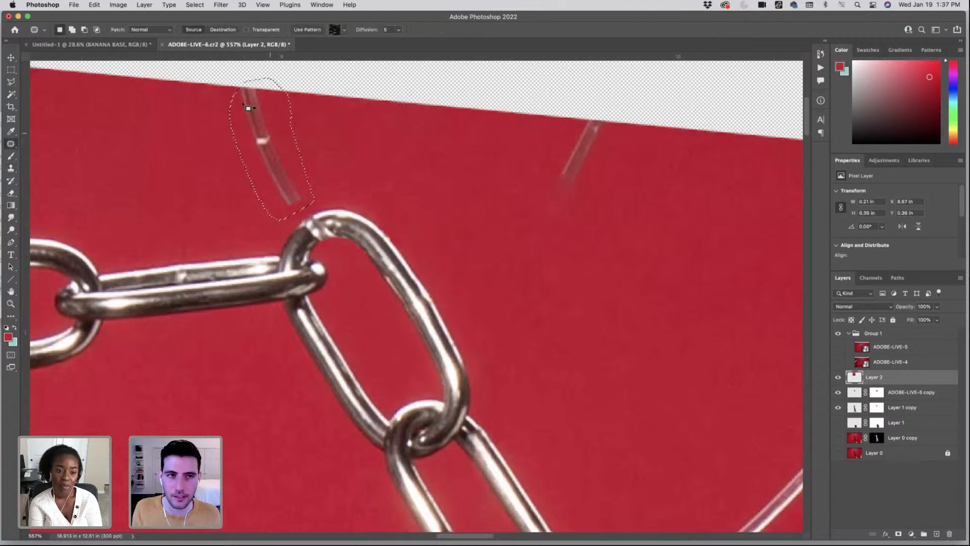
{"action": "mouse_move", "coordinate": [235, 98]}
{"action": "left_mouse_down"}
{"action": "mouse_move", "coordinate": [265, 78]}
{"action": "mouse_move", "coordinate": [275, 99]}
{"action": "left_mouse_up"}
{"action": "mouse_move", "coordinate": [279, 171]}
{"action": "left_mouse_down"}
{"action": "mouse_move", "coordinate": [164, 148]}
{"action": "mouse_move", "coordinate": [184, 162]}
{"action": "left_mouse_up"}
{"action": "key", "text": "super+d"}
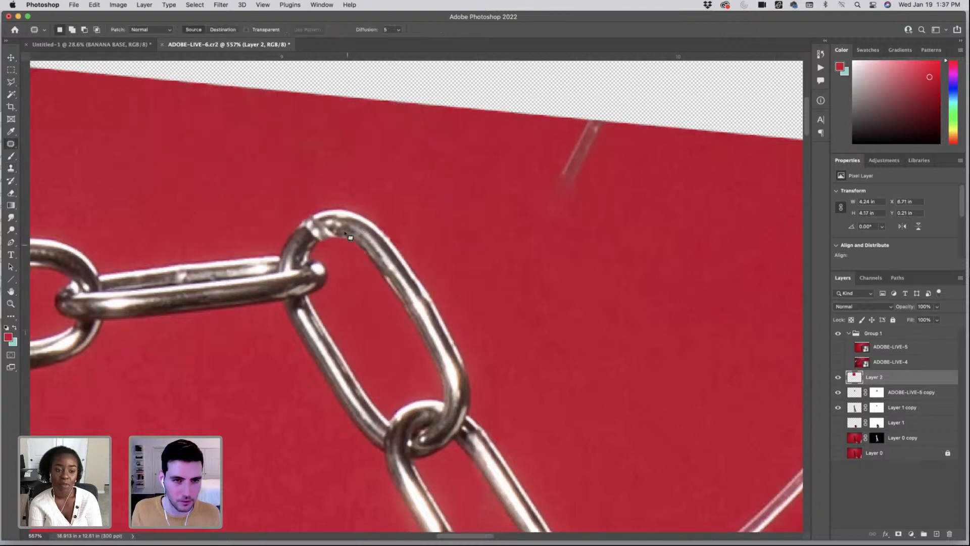
- Clone clean metal over the wire remnants on the upper diagonal link's curved end, using a softer 7 px brush
{"action": "key", "text": "s"}
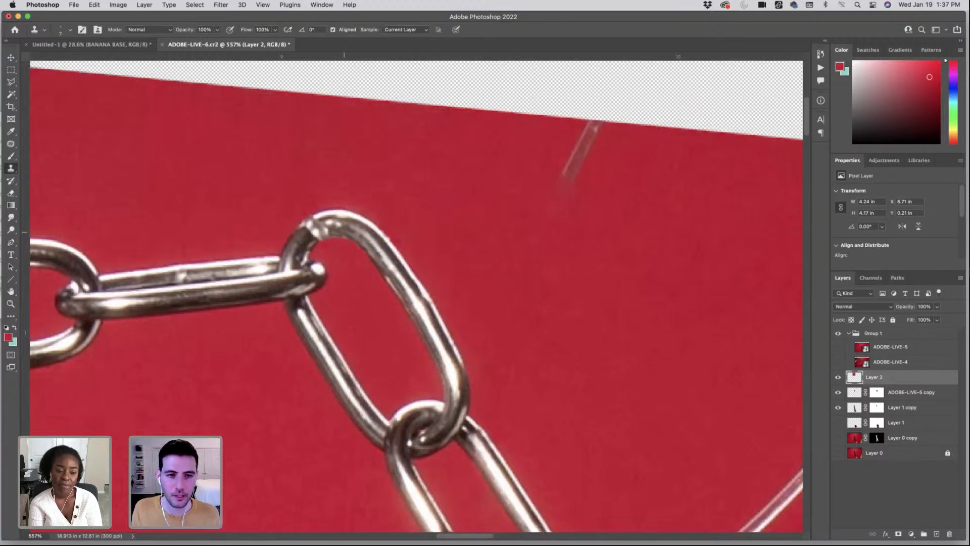
{"action": "key", "text": "j"}
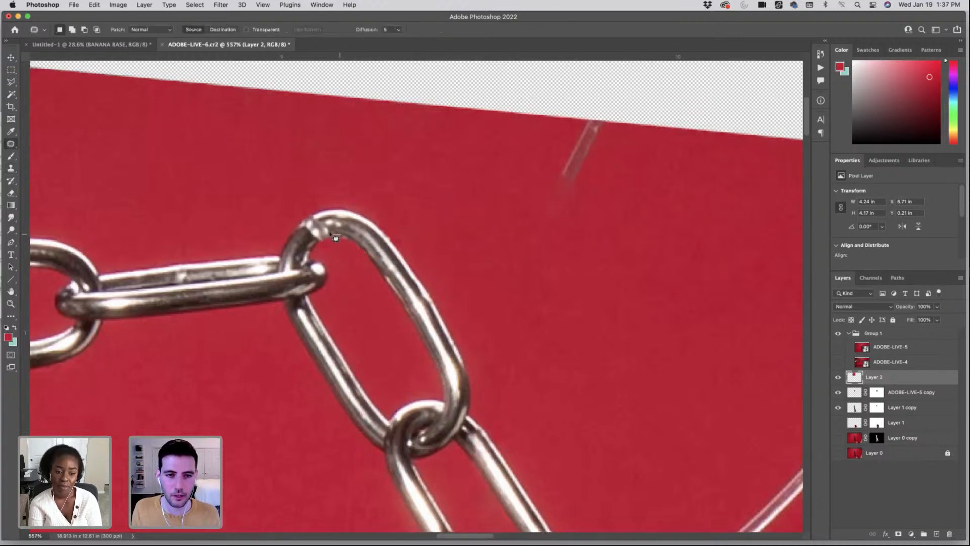
{"action": "key", "text": "s"}
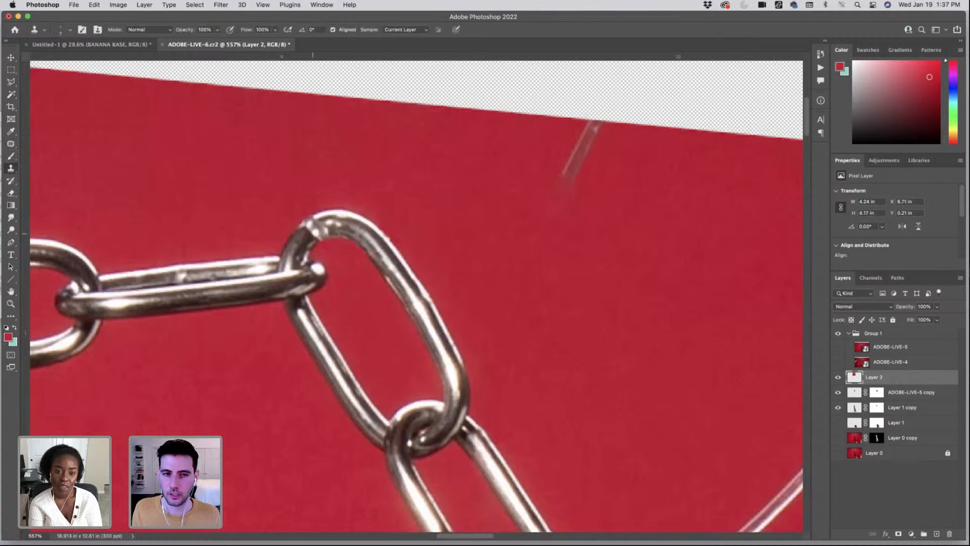
{"action": "left_click", "coordinate": [70, 30]}
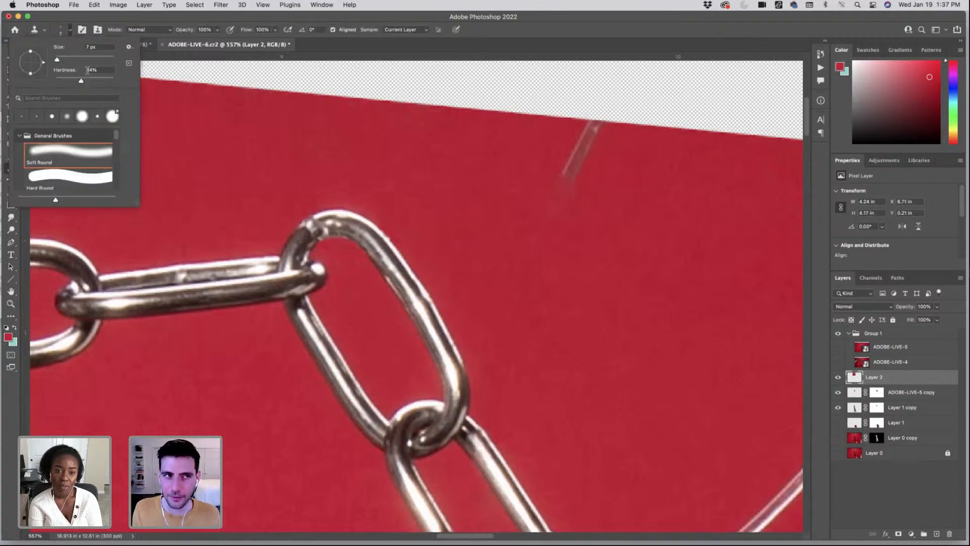
{"action": "left_click_drag", "start_coordinate": [81, 81], "coordinate": [61, 81]}
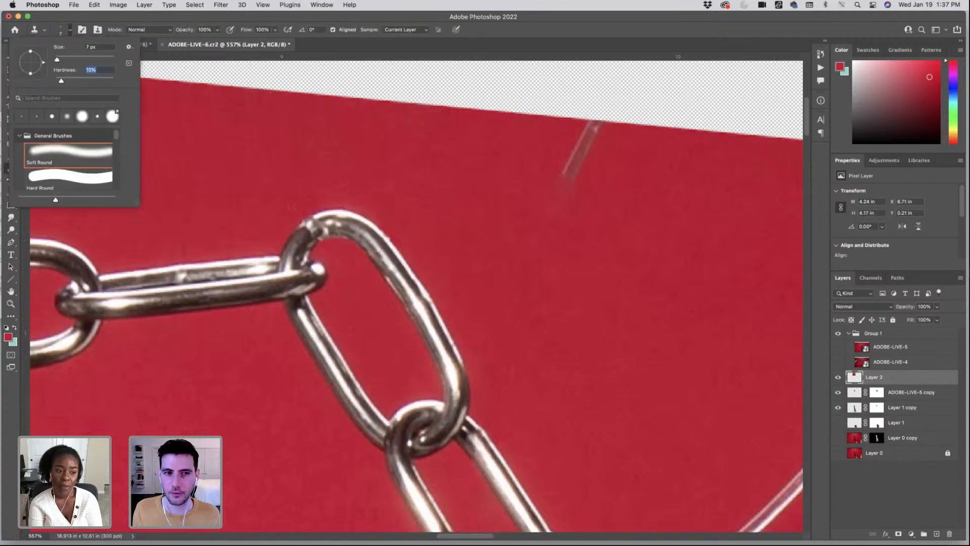
{"action": "left_click", "coordinate": [308, 238], "text": "alt"}
{"action": "left_click_drag", "start_coordinate": [316, 232], "coordinate": [325, 231]}
{"action": "left_click", "coordinate": [301, 240], "text": "alt"}
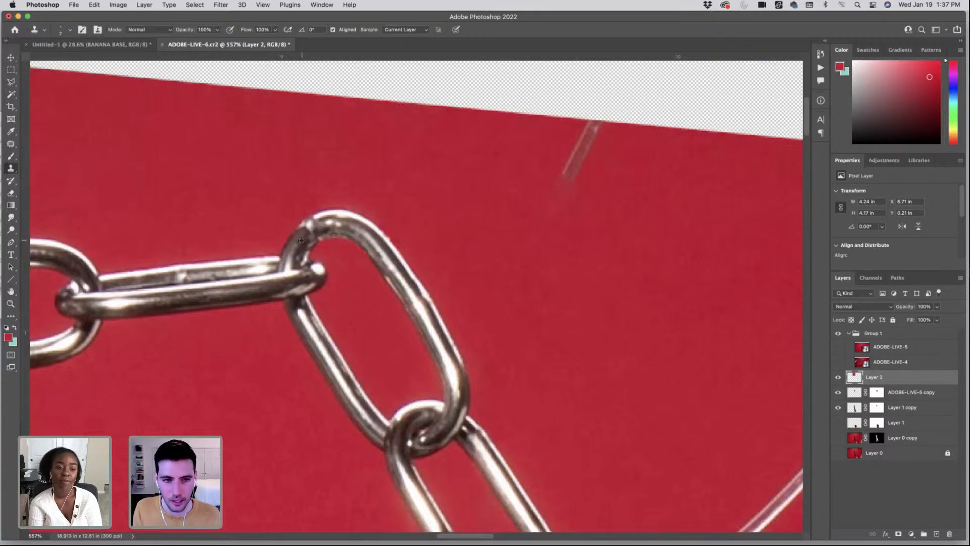
- Patch the uneven metal along the inner curve of the upper diagonal link's top, then deselect
{"action": "key", "text": "j"}
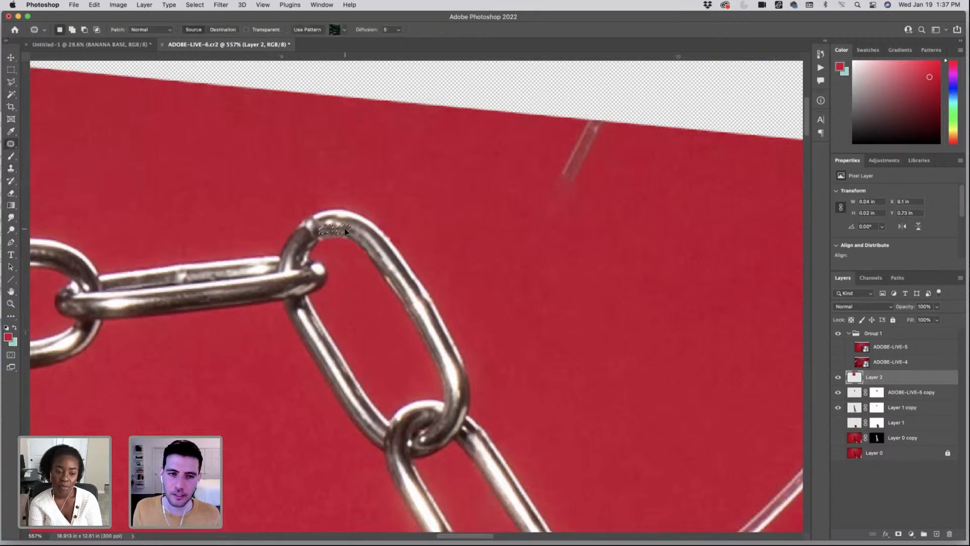
{"action": "mouse_move", "coordinate": [329, 234]}
{"action": "left_mouse_down"}
{"action": "mouse_move", "coordinate": [339, 230]}
{"action": "mouse_move", "coordinate": [311, 231]}
{"action": "mouse_move", "coordinate": [327, 231]}
{"action": "left_mouse_up"}
{"action": "key", "text": "super+d"}
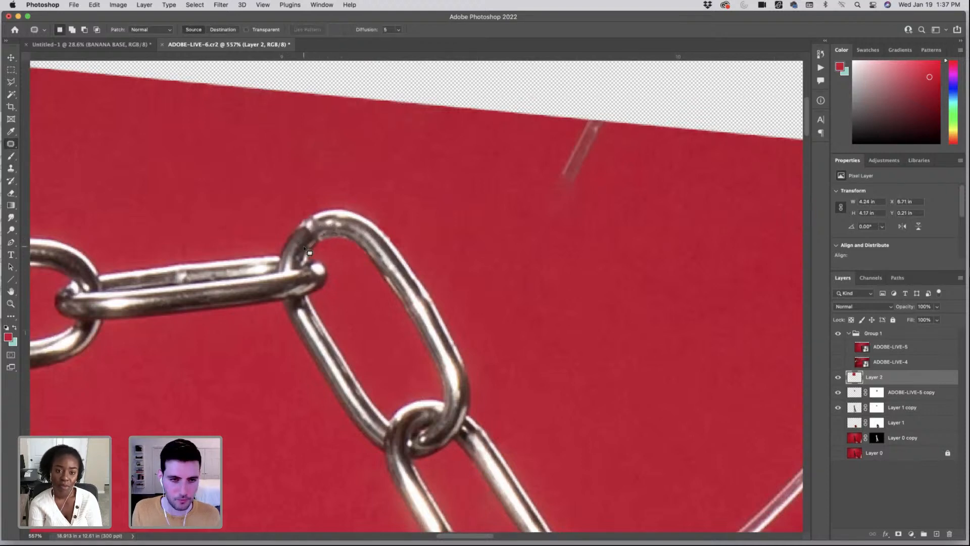
- Smooth the left shoulder of the upper diagonal link by patching the wire mark and cloning its outer edge clean
{"action": "key", "text": "s"}
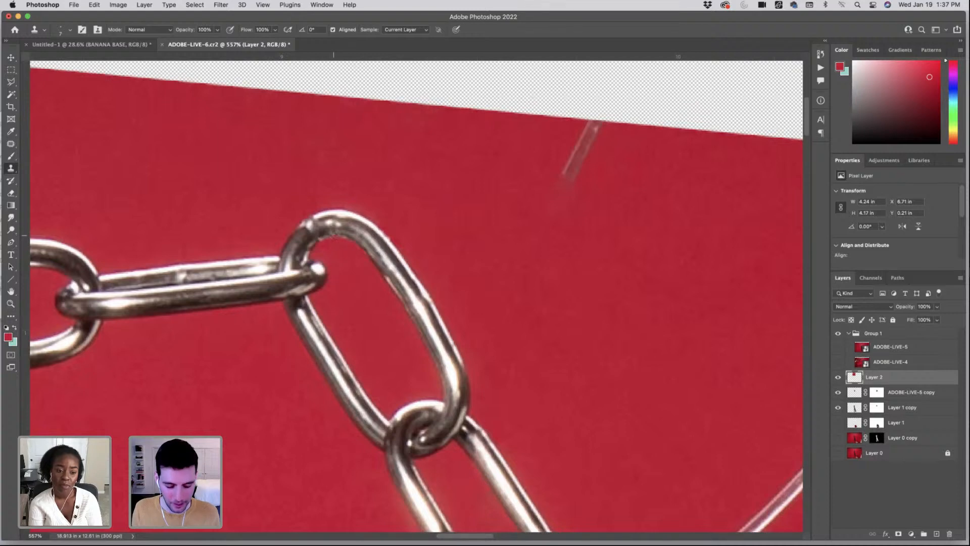
{"action": "key", "text": "j"}
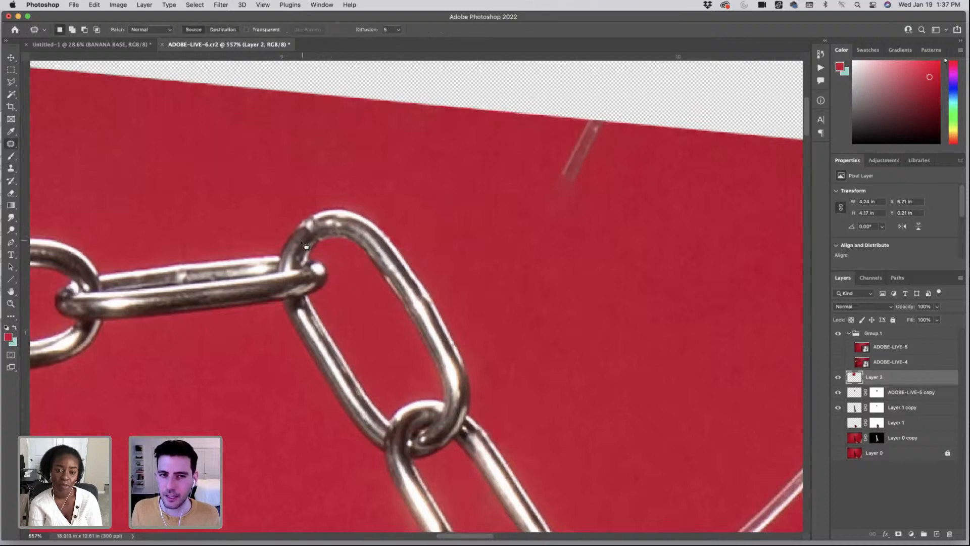
{"action": "key", "text": "s"}
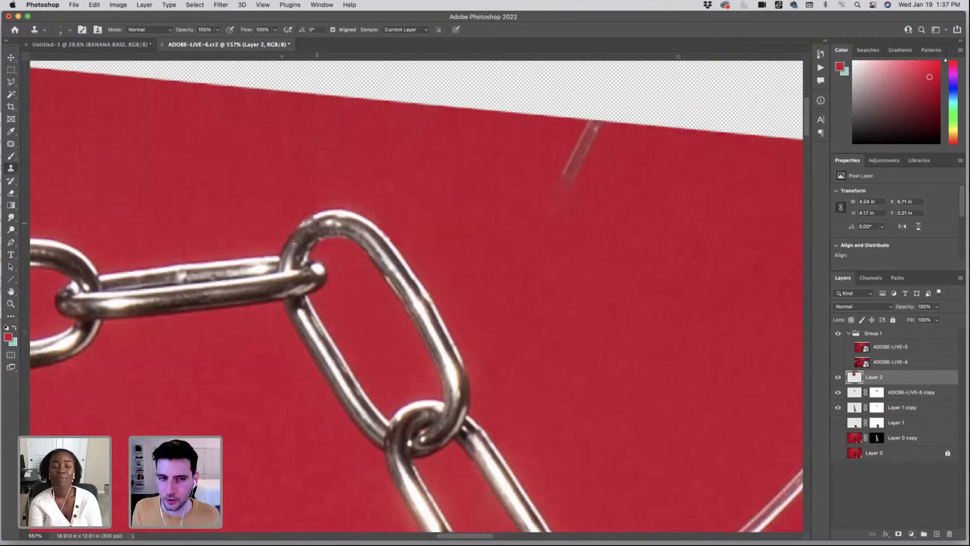
{"action": "key", "text": "j"}
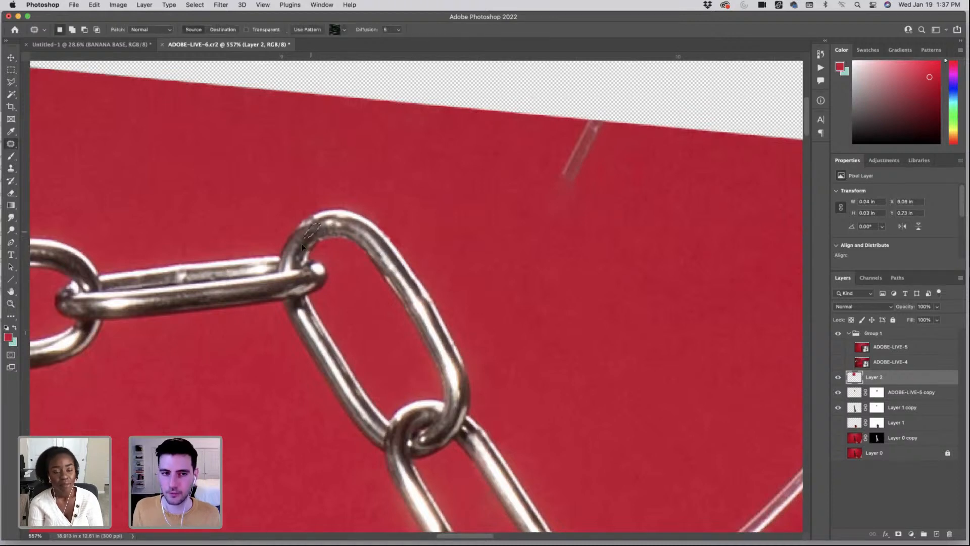
{"action": "key", "text": "s"}
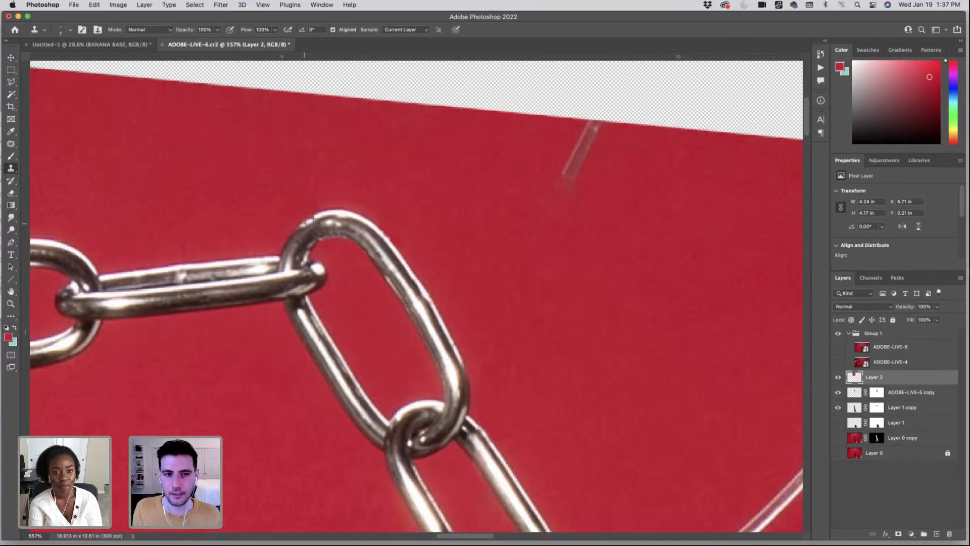
{"action": "left_click", "coordinate": [317, 217], "text": "alt"}
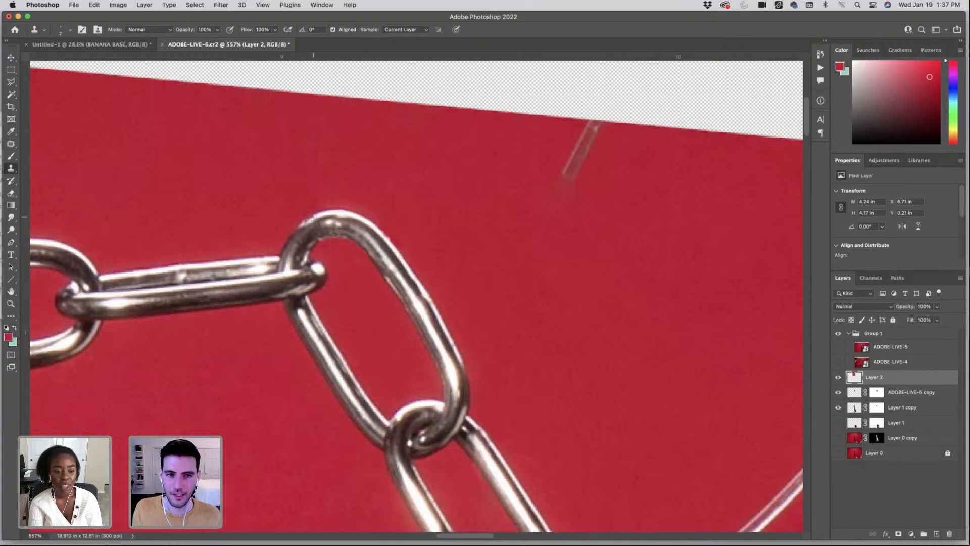
{"action": "left_click_drag", "start_coordinate": [313, 218], "coordinate": [303, 223]}
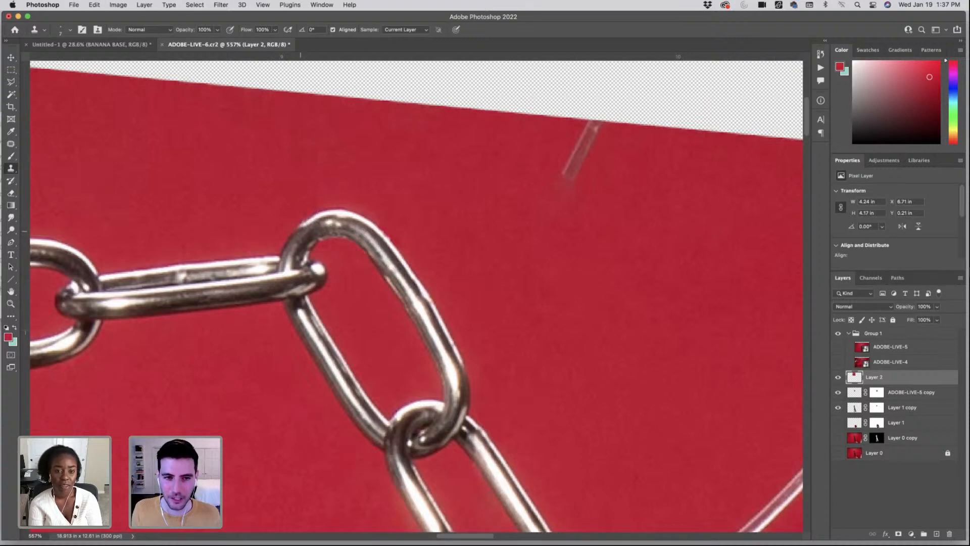
- Patch the remaining blemishes on the upper diagonal link's left shoulder and the inner edge of its right bar
{"action": "key", "text": "j"}
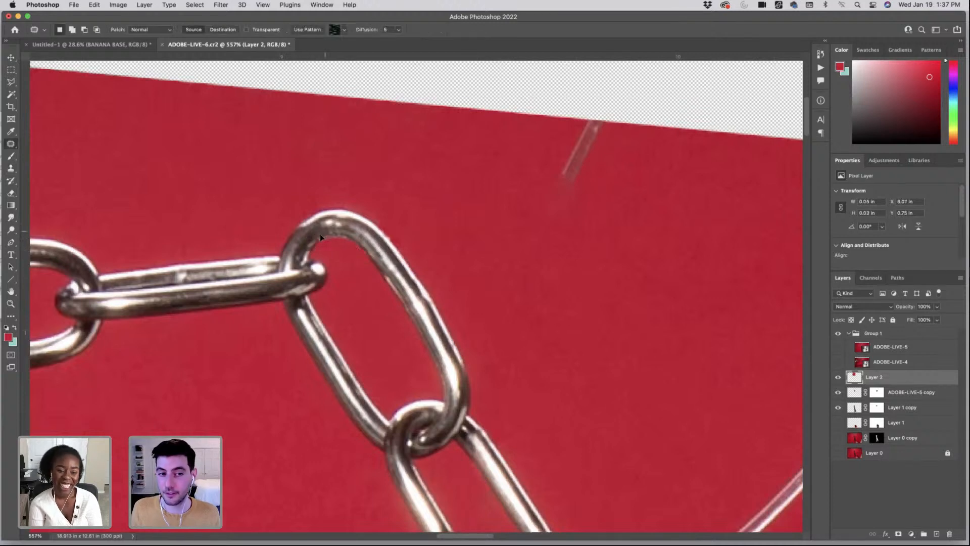
{"action": "left_click", "coordinate": [316, 256]}
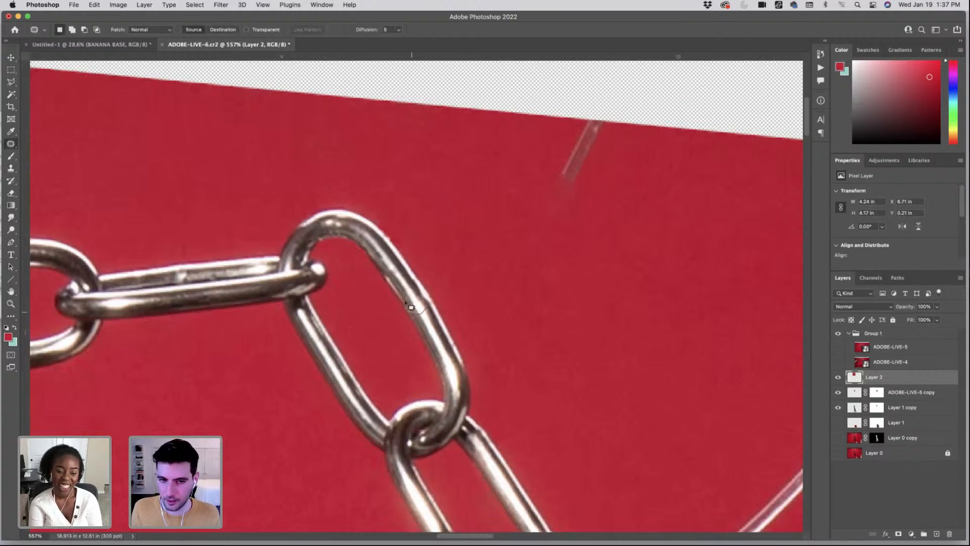
{"action": "mouse_move", "coordinate": [410, 304]}
{"action": "left_mouse_down"}
{"action": "mouse_move", "coordinate": [429, 311]}
{"action": "mouse_move", "coordinate": [411, 294]}
{"action": "left_mouse_up"}
{"action": "left_click", "coordinate": [425, 336]}
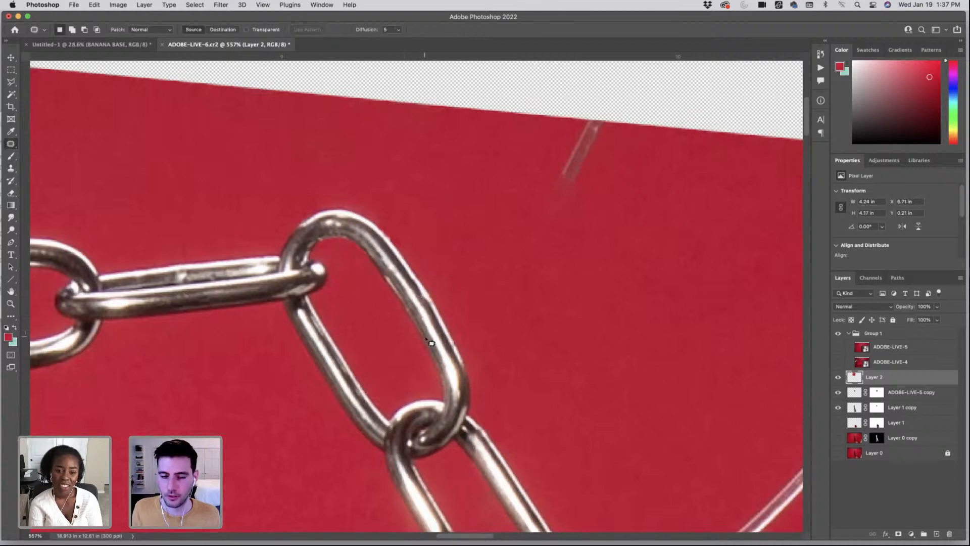
- Patch the faint blemish in the red background between the lower diagonal link and the long curved wire
{"action": "scroll", "coordinate": [425, 336], "scroll_direction": "down", "scroll_amount": 4}
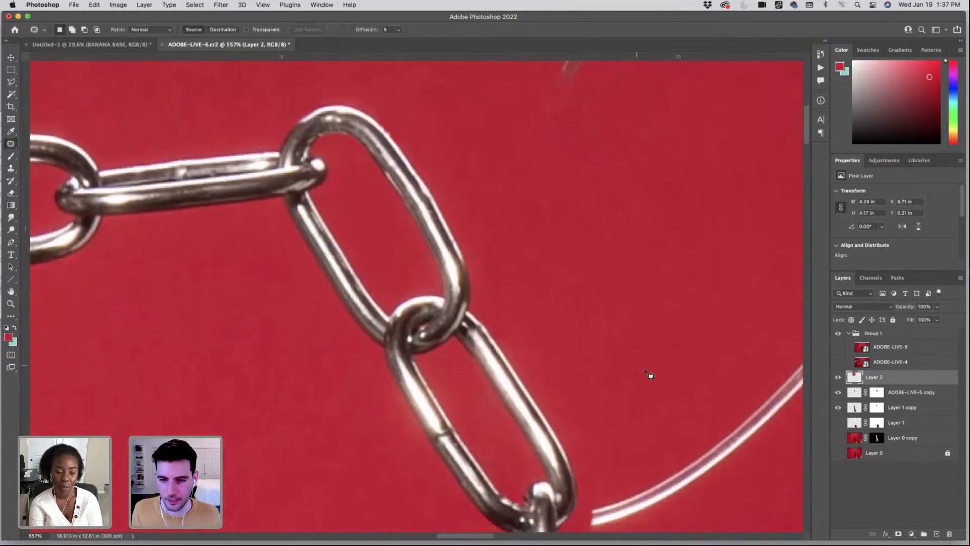
{"action": "mouse_move", "coordinate": [650, 377]}
{"action": "left_mouse_down"}
{"action": "mouse_move", "coordinate": [634, 361]}
{"action": "mouse_move", "coordinate": [634, 334]}
{"action": "left_mouse_up"}
{"action": "left_click", "coordinate": [558, 345]}
- Patch the long curved wire beside the lower diagonal link with clean red background, then deselect
{"action": "scroll", "coordinate": [557, 344], "scroll_direction": "down", "scroll_amount": 5}
{"action": "scroll", "coordinate": [557, 344], "scroll_direction": "right", "scroll_amount": 5}
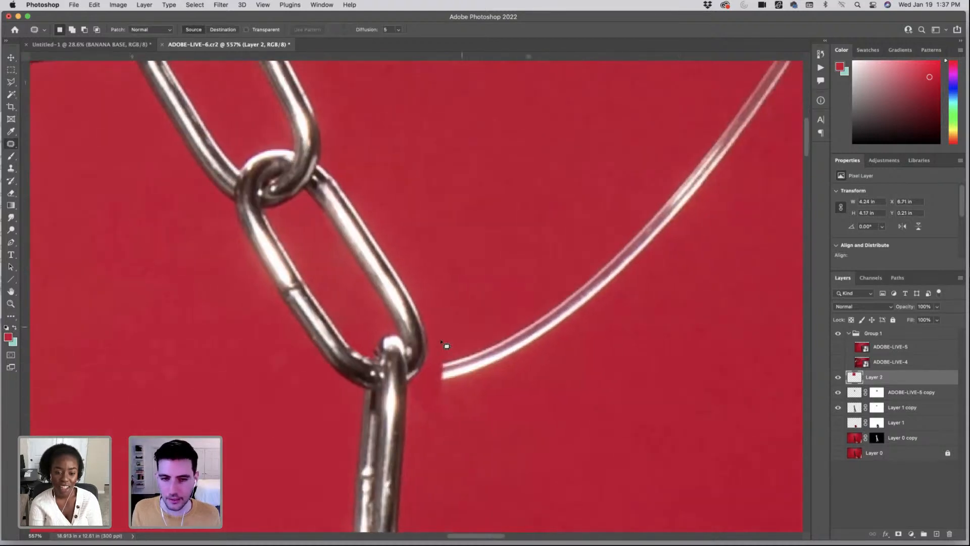
{"action": "mouse_move", "coordinate": [439, 349]}
{"action": "left_mouse_down"}
{"action": "mouse_move", "coordinate": [569, 346]}
{"action": "mouse_move", "coordinate": [543, 246]}
{"action": "left_mouse_up"}
{"action": "key", "text": "super+d"}
{"action": "mouse_move", "coordinate": [547, 329]}
{"action": "left_mouse_down"}
{"action": "mouse_move", "coordinate": [561, 286]}
{"action": "mouse_move", "coordinate": [552, 293]}
{"action": "left_mouse_up"}
{"action": "mouse_move", "coordinate": [467, 293]}
{"action": "left_mouse_down"}
{"action": "mouse_move", "coordinate": [519, 272]}
{"action": "mouse_move", "coordinate": [538, 274]}
{"action": "mouse_move", "coordinate": [527, 282]}
{"action": "mouse_move", "coordinate": [536, 299]}
{"action": "mouse_move", "coordinate": [535, 270]}
{"action": "mouse_move", "coordinate": [549, 304]}
{"action": "left_mouse_up"}
{"action": "key", "text": "super+d"}
- Patch the seam across the left bar of the lower diagonal link, undoing the last attempt and clearing the selection
{"action": "mouse_move", "coordinate": [521, 274]}
{"action": "left_mouse_down"}
{"action": "mouse_move", "coordinate": [530, 272]}
{"action": "mouse_move", "coordinate": [523, 281]}
{"action": "left_mouse_up"}
{"action": "left_click_drag", "start_coordinate": [528, 277], "coordinate": [537, 289]}
{"action": "key", "text": "super+d"}
{"action": "key", "text": "super+z"}
{"action": "key", "text": "super+z"}
{"action": "key", "text": "super+d"}
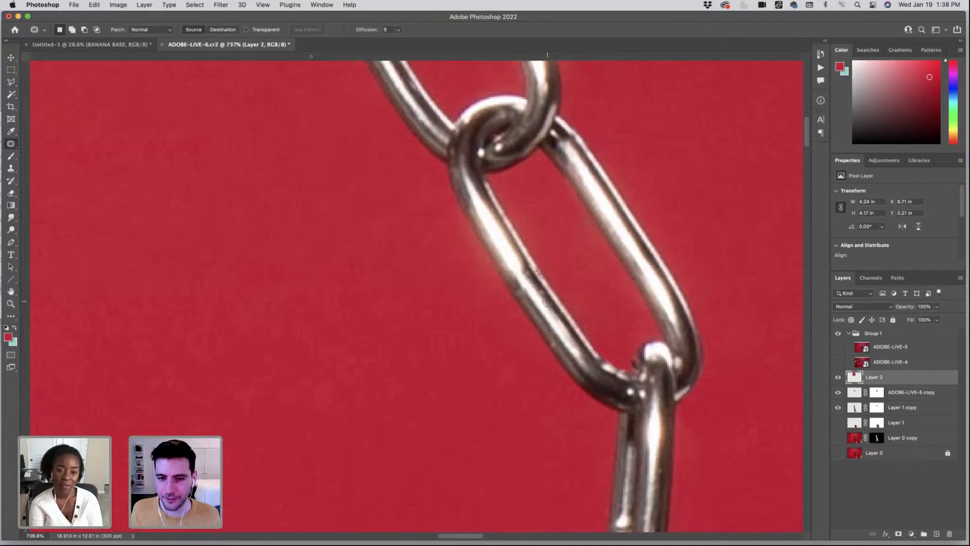
- Try cloning clean metal over the seam on the lower diagonal link's left bar, undoing both strokes
{"action": "key", "text": "s"}
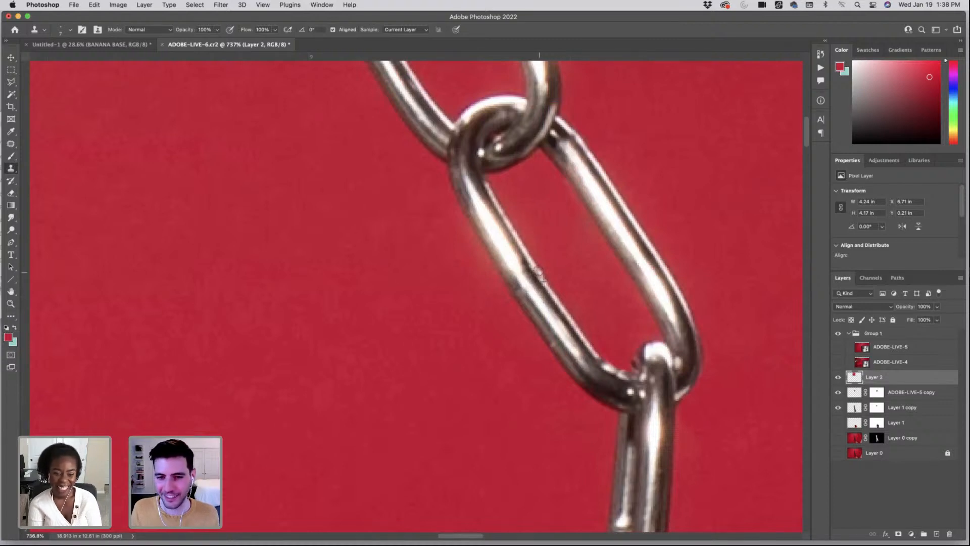
{"action": "left_click", "coordinate": [506, 263], "text": "alt"}
{"action": "left_click_drag", "start_coordinate": [532, 283], "coordinate": [539, 292]}
{"action": "key", "text": "super+z"}
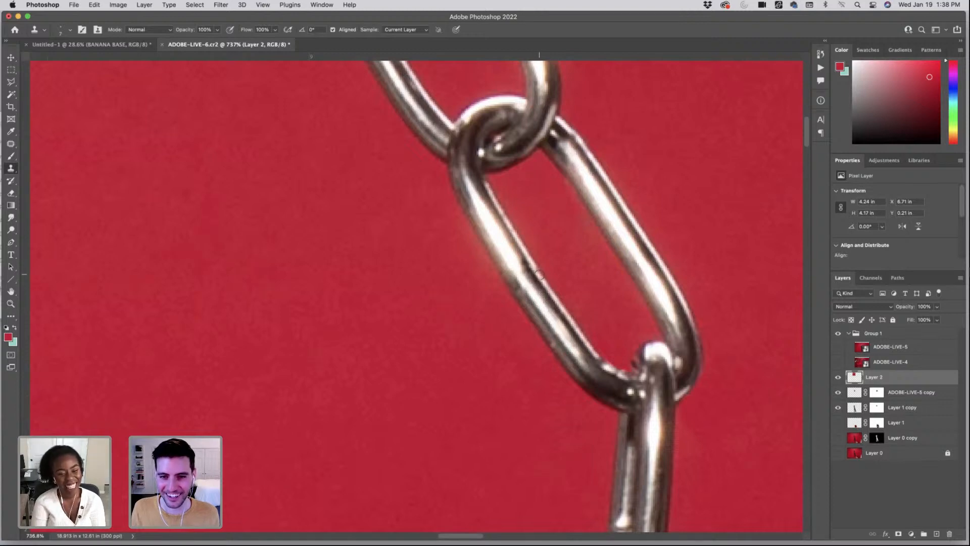
{"action": "left_click", "coordinate": [499, 248], "text": "alt"}
{"action": "left_click", "coordinate": [539, 270]}
{"action": "key", "text": "super+z"}
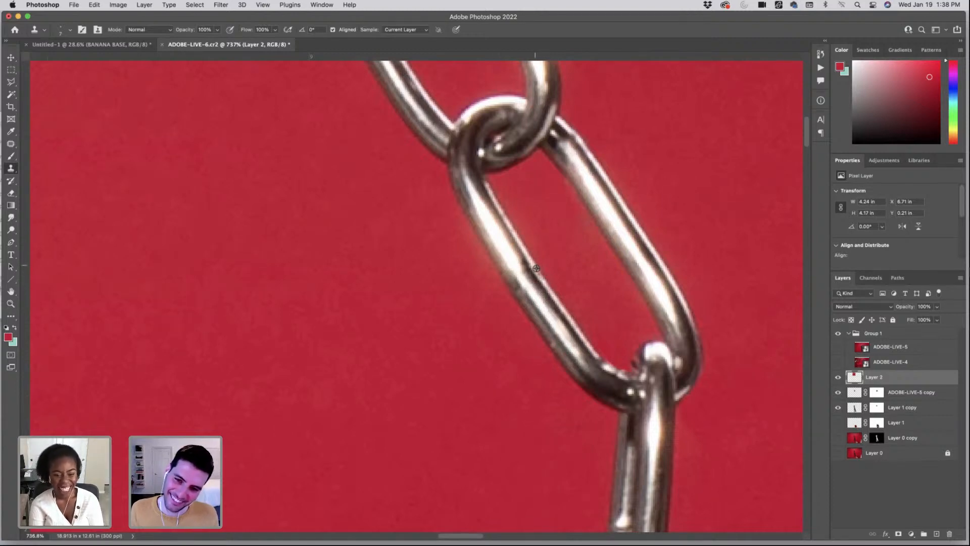
- Clone a nearby clean sample over the blemish on the inner edge of the lower diagonal link's left bar
{"action": "left_click", "coordinate": [531, 264], "text": "alt"}
{"action": "mouse_move", "coordinate": [536, 268]}
{"action": "left_mouse_down"}
{"action": "mouse_move", "coordinate": [544, 278]}
{"action": "mouse_move", "coordinate": [473, 270]}
{"action": "mouse_move", "coordinate": [541, 260]}
{"action": "left_mouse_up"}
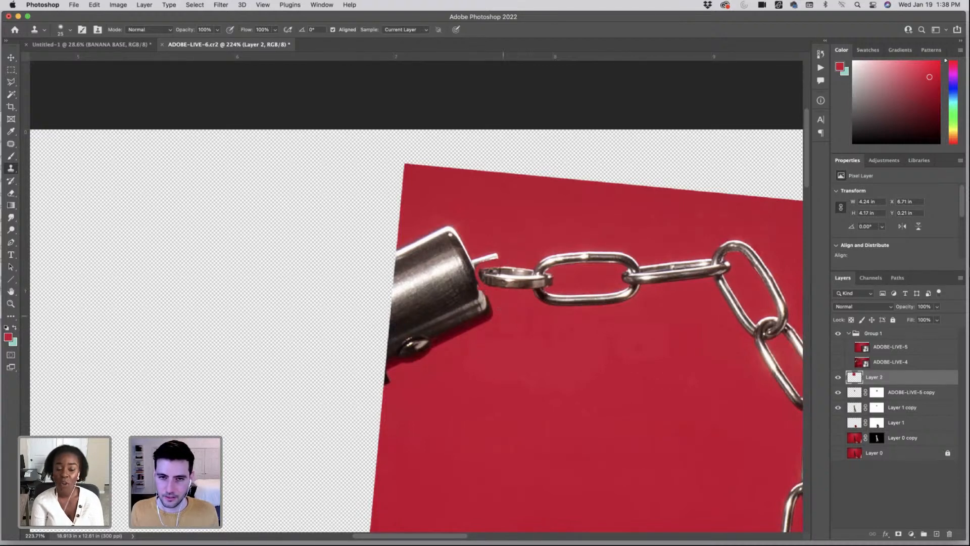
- Clone red background over the wire stub and cap edge beside the chain's free end, then patch the leftover specks and deselect
{"action": "mouse_move", "coordinate": [474, 265]}
{"action": "left_mouse_down"}
{"action": "mouse_move", "coordinate": [485, 300]}
{"action": "mouse_move", "coordinate": [476, 312]}
{"action": "left_mouse_up"}
{"action": "left_click_drag", "start_coordinate": [473, 261], "coordinate": [498, 256]}
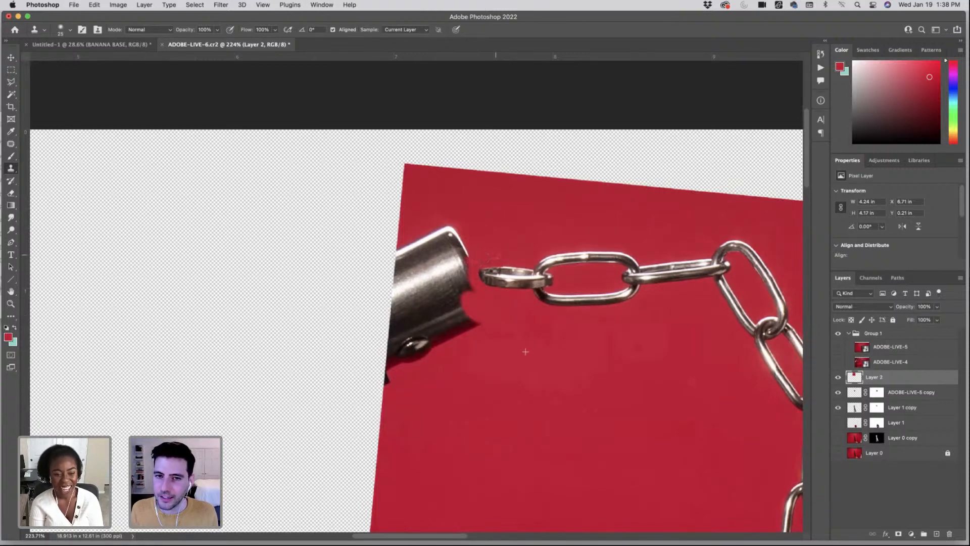
{"action": "left_click_drag", "start_coordinate": [466, 285], "coordinate": [467, 270]}
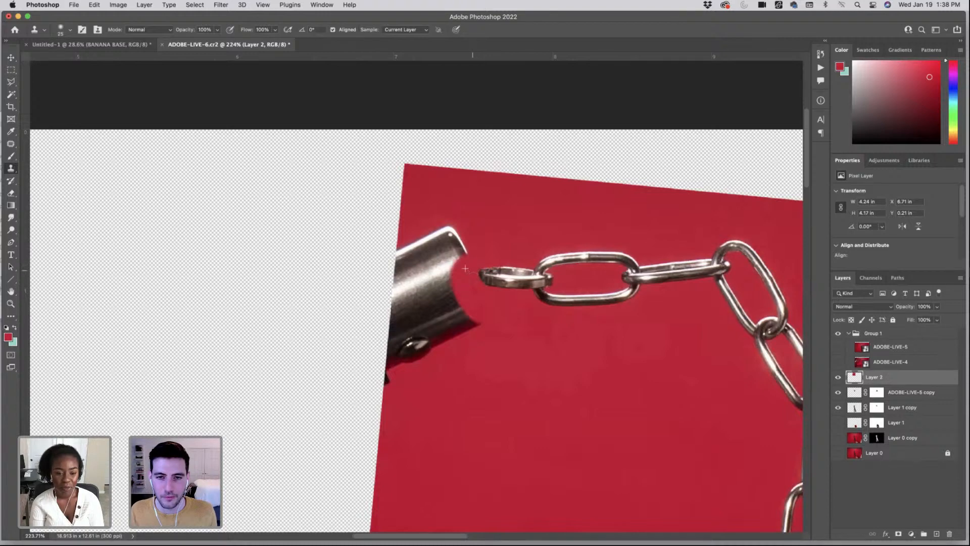
{"action": "key", "text": "j"}
{"action": "mouse_move", "coordinate": [500, 242]}
{"action": "left_mouse_down"}
{"action": "mouse_move", "coordinate": [476, 273]}
{"action": "mouse_move", "coordinate": [488, 311]}
{"action": "mouse_move", "coordinate": [464, 285]}
{"action": "mouse_move", "coordinate": [468, 254]}
{"action": "mouse_move", "coordinate": [501, 234]}
{"action": "left_mouse_up"}
{"action": "left_click_drag", "start_coordinate": [484, 247], "coordinate": [574, 371]}
{"action": "key", "text": "super+d"}
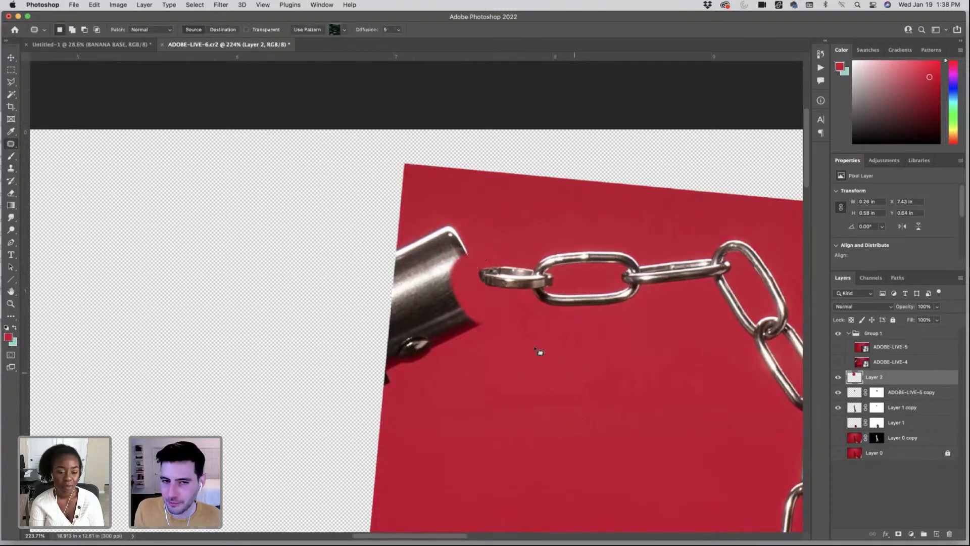
- Lasso loosely around the whole chain and the cap top below it, and delete the rest of Layer 2 outside that outline
{"action": "scroll", "coordinate": [492, 317], "scroll_direction": "right", "scroll_amount": 4}
{"action": "scroll", "coordinate": [496, 324], "scroll_direction": "down", "scroll_amount": 2}
{"action": "scroll", "coordinate": [500, 329], "scroll_direction": "down", "scroll_amount": 5}
{"action": "scroll", "coordinate": [644, 343], "scroll_direction": "right", "scroll_amount": 1}
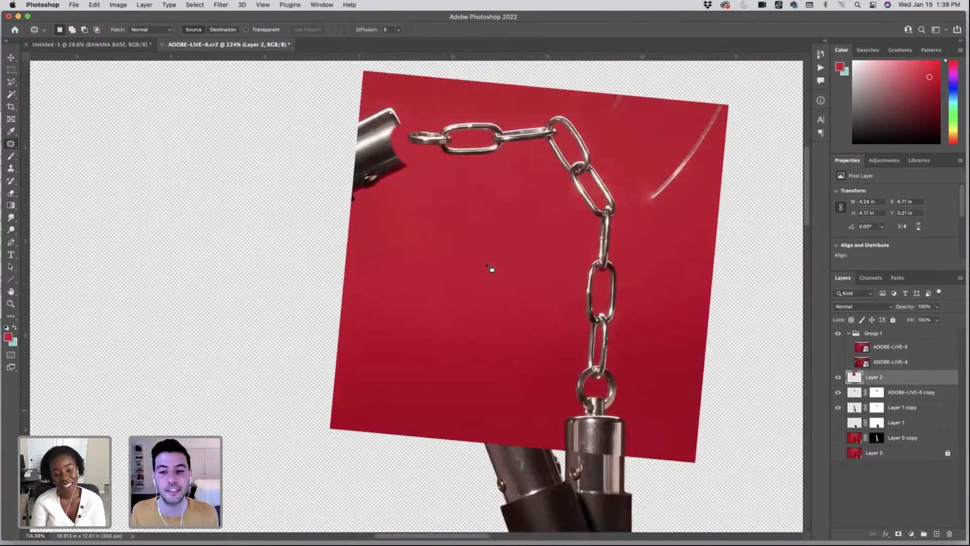
{"action": "scroll", "coordinate": [490, 265], "scroll_direction": "down", "scroll_amount": 3}
{"action": "left_click", "coordinate": [11, 81]}
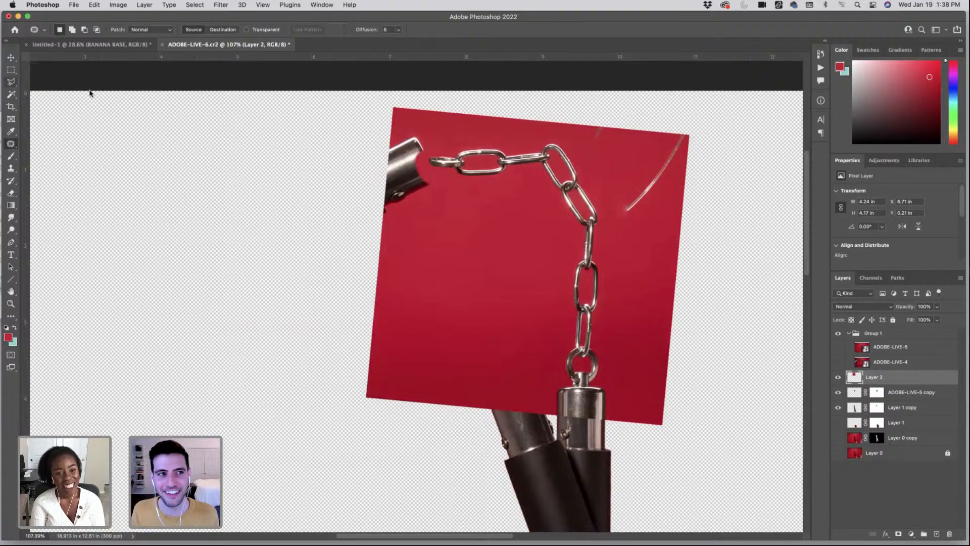
{"action": "mouse_move", "coordinate": [424, 160]}
{"action": "left_mouse_down"}
{"action": "mouse_move", "coordinate": [549, 249]}
{"action": "mouse_move", "coordinate": [545, 401]}
{"action": "mouse_move", "coordinate": [577, 413]}
{"action": "mouse_move", "coordinate": [541, 413]}
{"action": "mouse_move", "coordinate": [618, 430]}
{"action": "mouse_move", "coordinate": [617, 193]}
{"action": "mouse_move", "coordinate": [575, 133]}
{"action": "mouse_move", "coordinate": [502, 131]}
{"action": "mouse_move", "coordinate": [430, 161]}
{"action": "left_mouse_up"}
{"action": "left_click", "coordinate": [523, 198]}
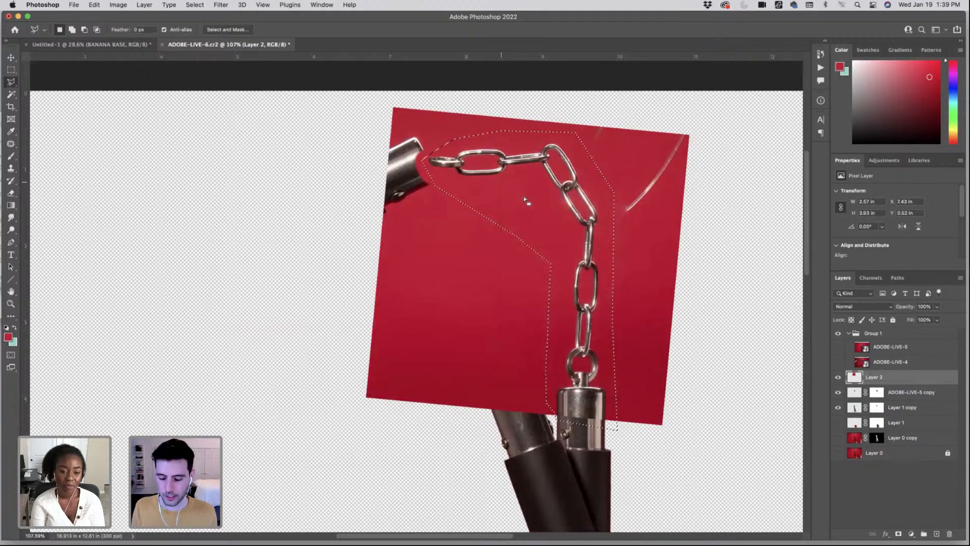
{"action": "key", "text": "Delete"}
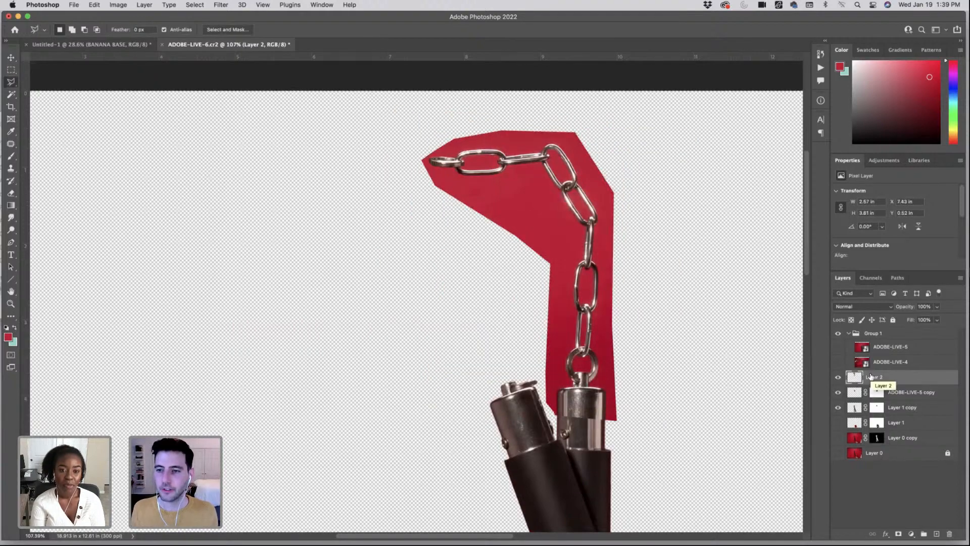
- Select the red around the chain with Color Range at fuzziness 81 and mask that red out of Layer 2
{"action": "left_click", "coordinate": [202, 5]}
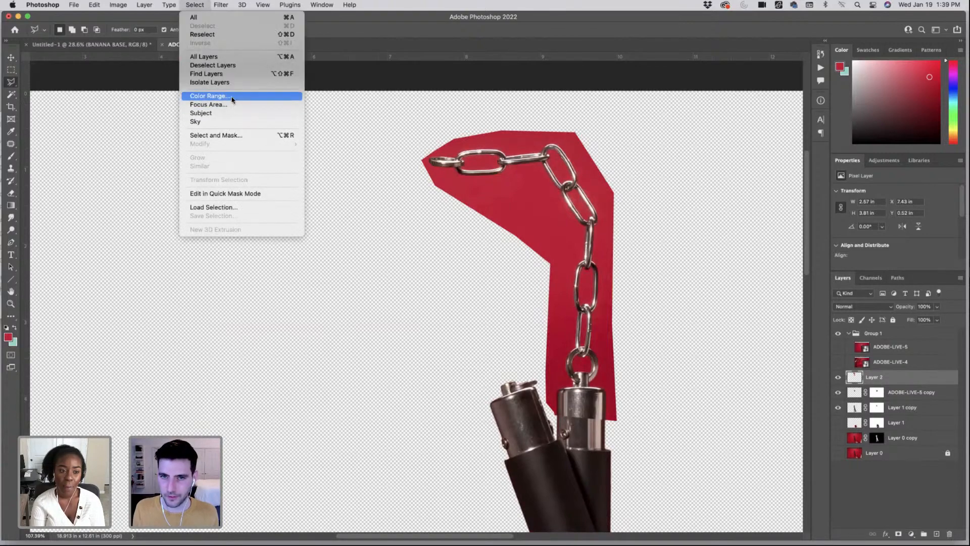
{"action": "left_click", "coordinate": [234, 96]}
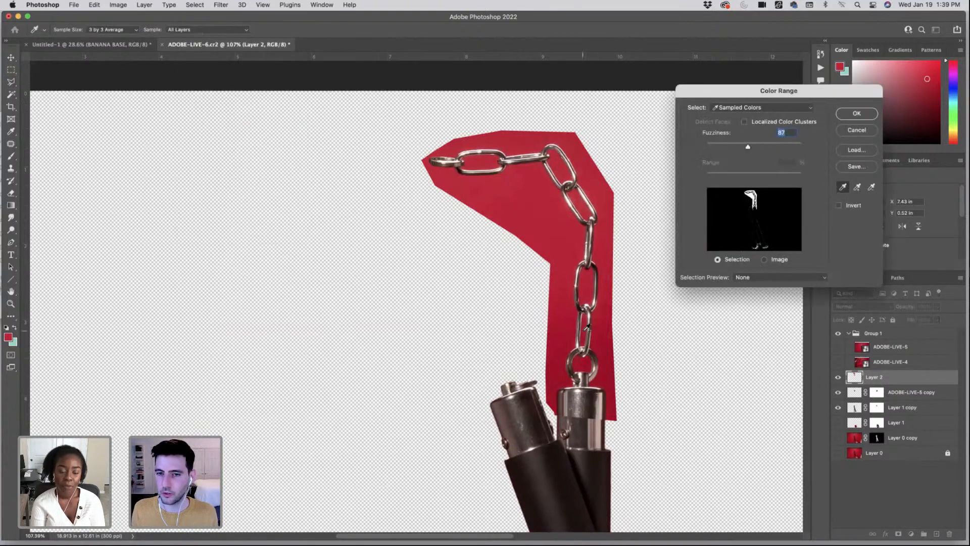
{"action": "left_click", "coordinate": [585, 342]}
{"action": "left_click", "coordinate": [584, 367]}
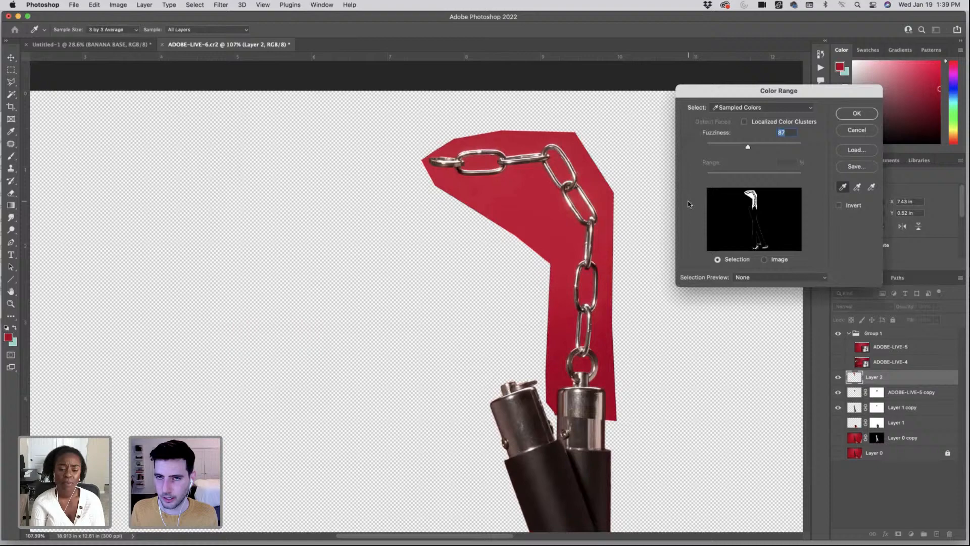
{"action": "left_click", "coordinate": [571, 157]}
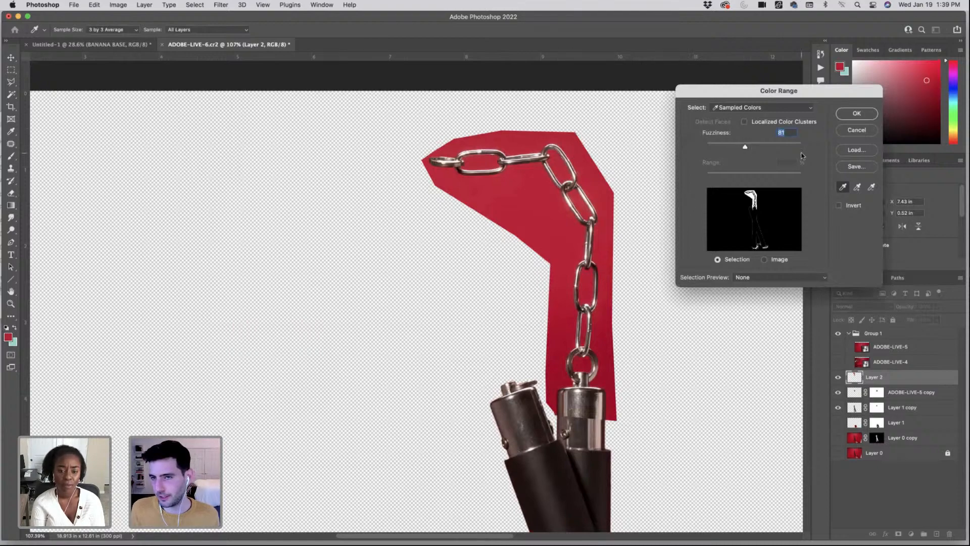
{"action": "left_click", "coordinate": [857, 114]}
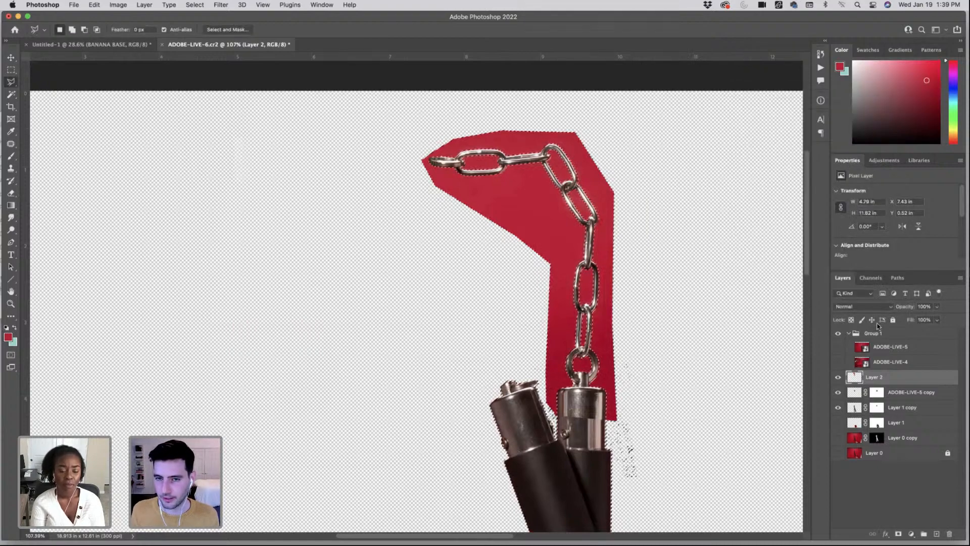
{"action": "left_click", "coordinate": [899, 533]}
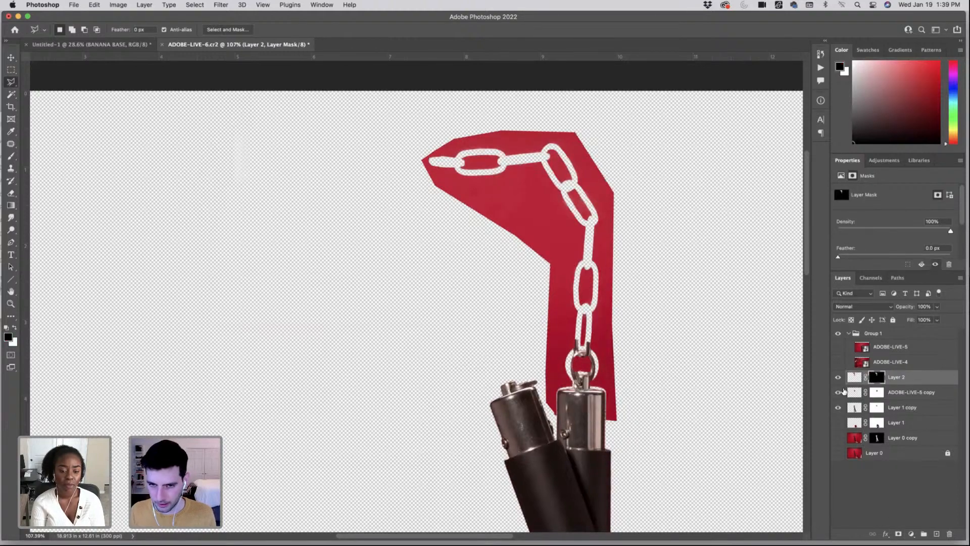
{"action": "key", "text": "super+i"}
- Shift Layer 2's chain slightly down onto the handle cap and skew it horizontally by 0.14, then apply the transform
{"action": "left_click", "coordinate": [854, 377]}
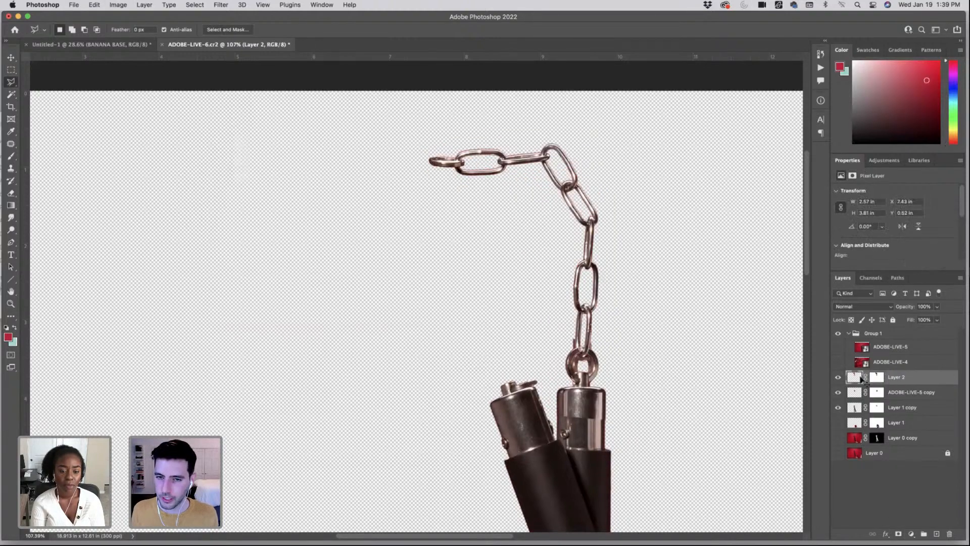
{"action": "key", "text": "super+t"}
{"action": "mouse_move", "coordinate": [596, 397]}
{"action": "left_mouse_down"}
{"action": "mouse_move", "coordinate": [599, 366]}
{"action": "mouse_move", "coordinate": [595, 392]}
{"action": "left_mouse_up"}
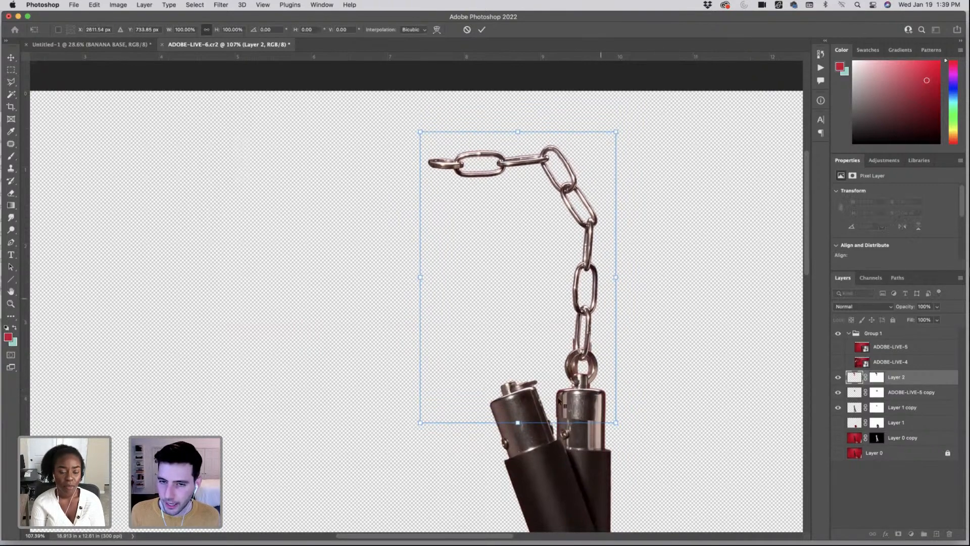
{"action": "right_click", "coordinate": [558, 437]}
{"action": "left_click", "coordinate": [570, 345]}
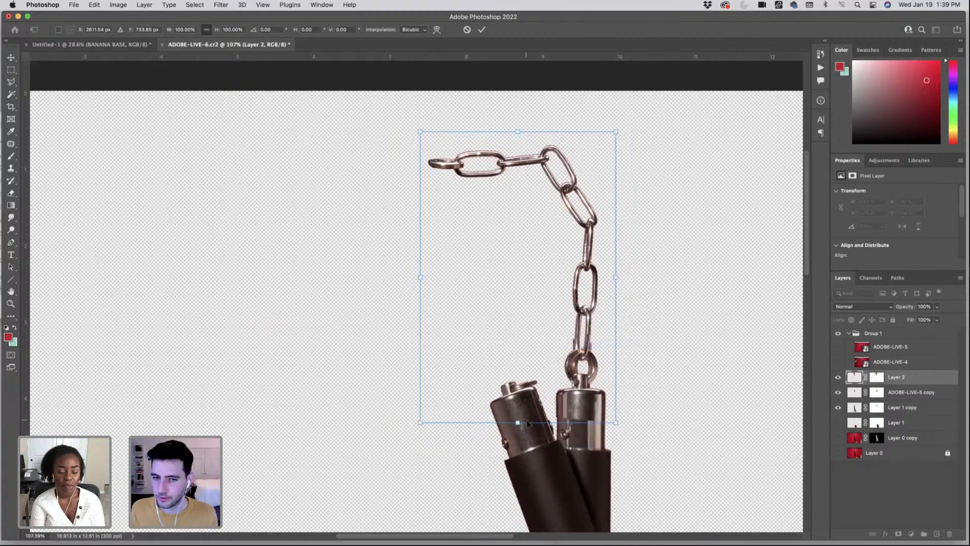
{"action": "right_click", "coordinate": [565, 336]}
{"action": "left_click", "coordinate": [581, 364]}
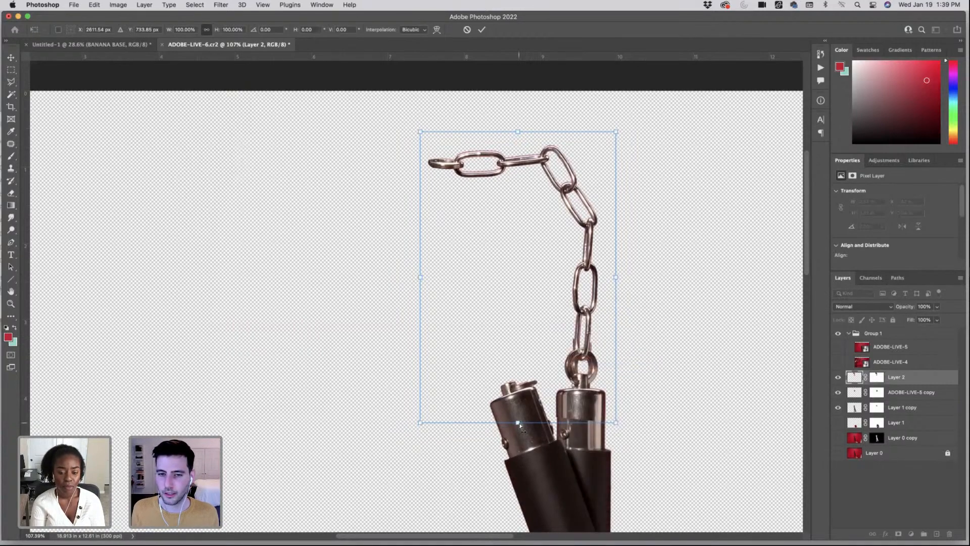
{"action": "left_click_drag", "start_coordinate": [520, 424], "coordinate": [520, 423]}
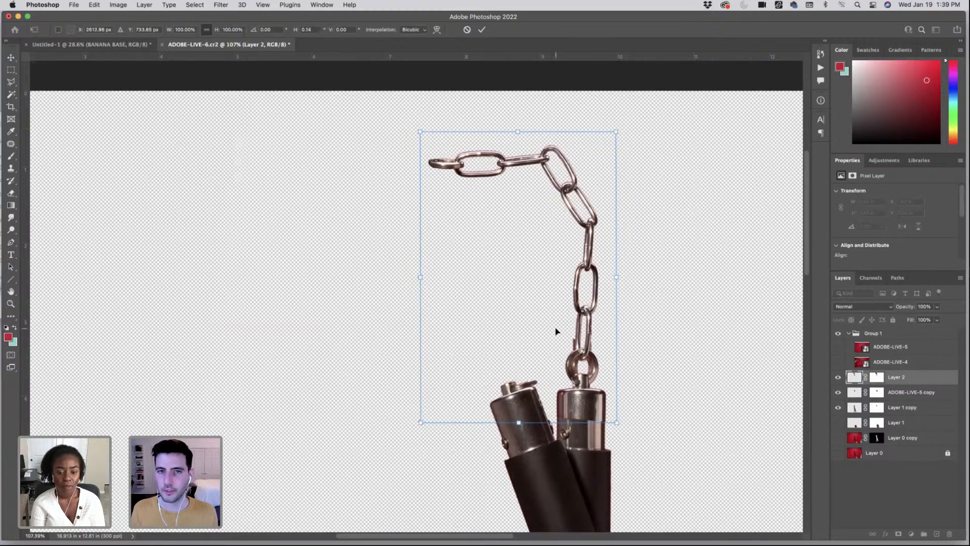
{"action": "key", "text": "Return"}
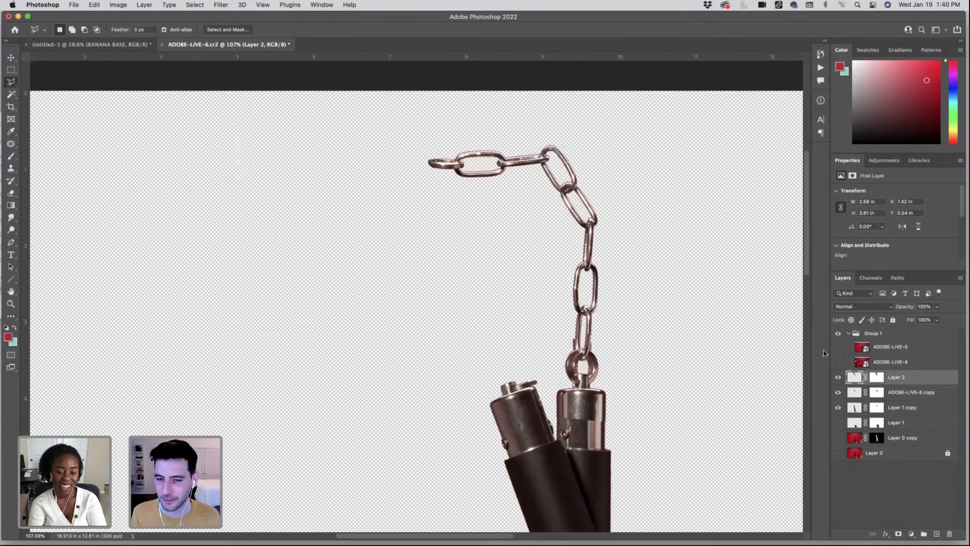
- Compare the handle with and without Layer 2, then scale the chain slightly down to about 2.57 by 3.79 in
{"action": "left_click", "coordinate": [838, 377]}
{"action": "left_click", "coordinate": [838, 378]}
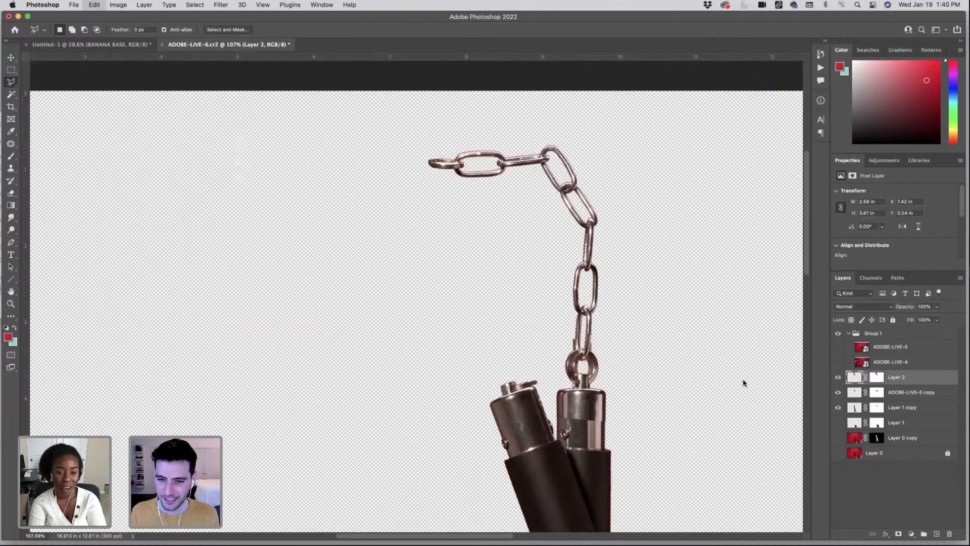
{"action": "key", "text": "super+t"}
{"action": "left_click_drag", "start_coordinate": [421, 130], "coordinate": [421, 133]}
{"action": "key", "text": "Return"}
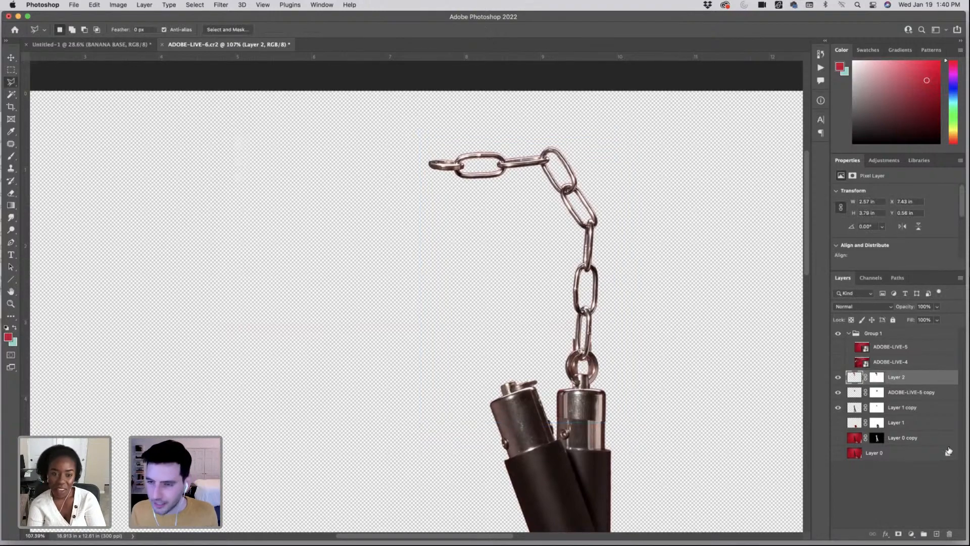
- Paint black with a 40 px brush on Layer 2's mask along the outer borders beside the lower chain links, checking the mask overlay
{"action": "left_click", "coordinate": [877, 376]}
{"action": "key", "text": "b"}
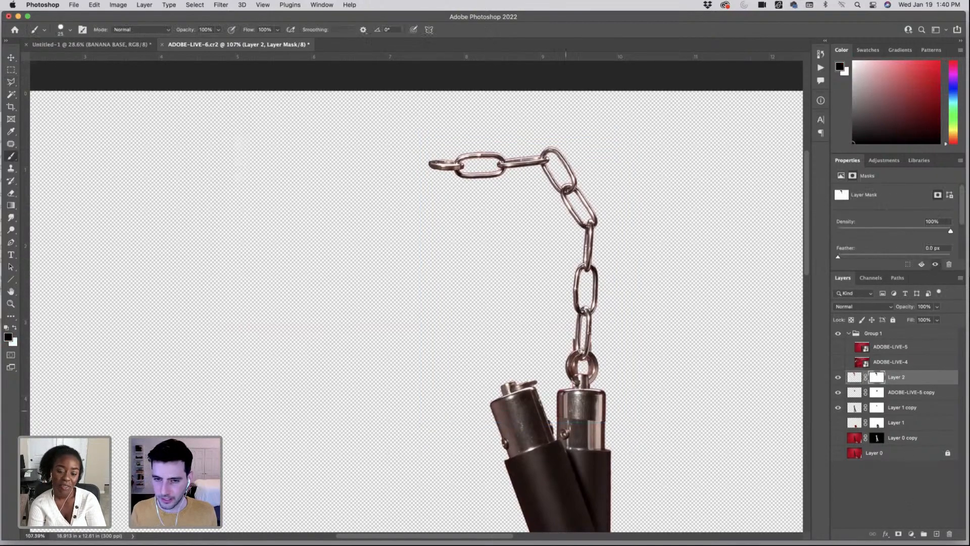
{"action": "scroll", "coordinate": [585, 422], "scroll_direction": "up", "scroll_amount": 4}
{"action": "key", "text": "bracketright"}
{"action": "key", "text": "bracketright"}
{"action": "key", "text": "bracketright"}
{"action": "key", "text": "bracketright"}
{"action": "key", "text": "bracketright"}
{"action": "key", "text": "bracketright"}
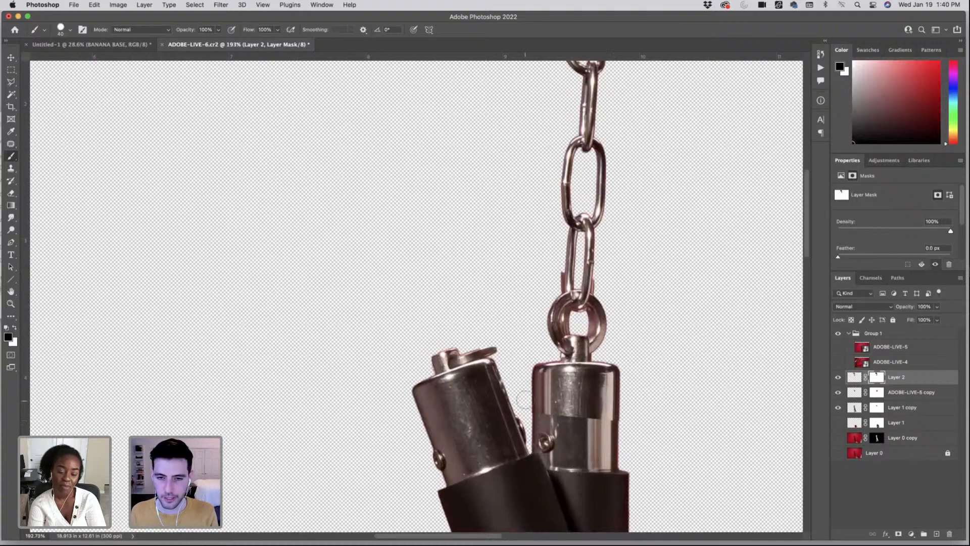
{"action": "key", "text": "backslash"}
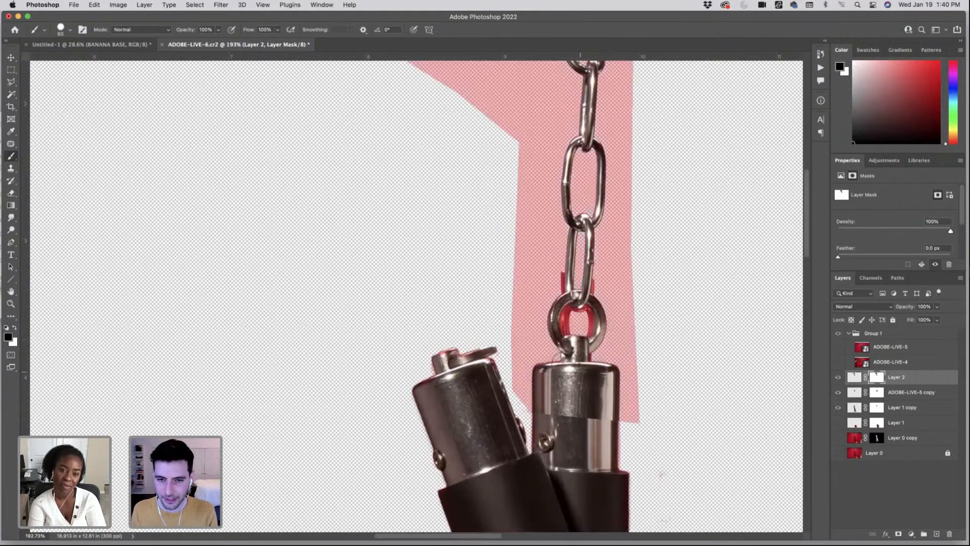
{"action": "key", "text": "backslash"}
{"action": "key", "text": "bracketleft"}
{"action": "key", "text": "bracketleft"}
{"action": "key", "text": "bracketleft"}
{"action": "key", "text": "bracketleft"}
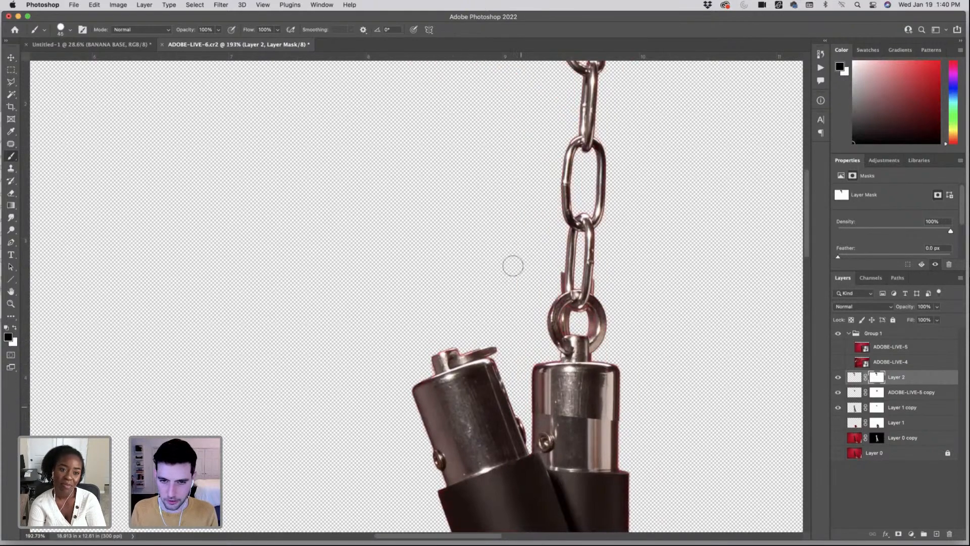
{"action": "key", "text": "bracketleft"}
{"action": "key", "text": "backslash"}
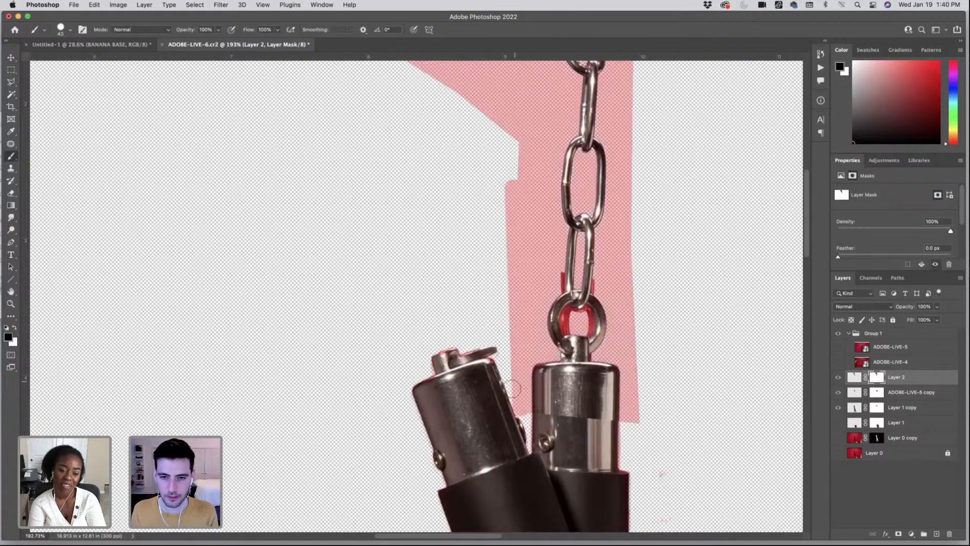
{"action": "key", "text": "backslash"}
{"action": "key", "text": "backslash"}
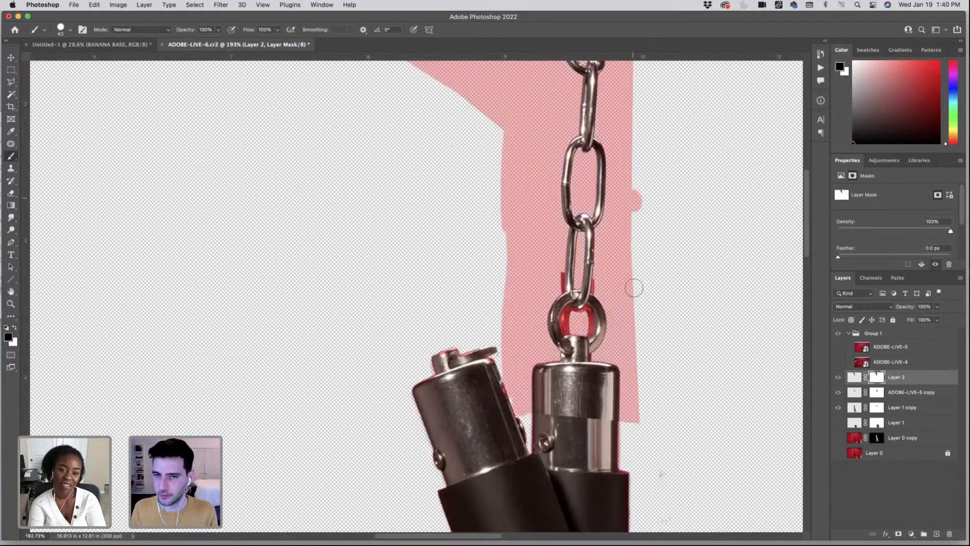
{"action": "key", "text": "backslash"}
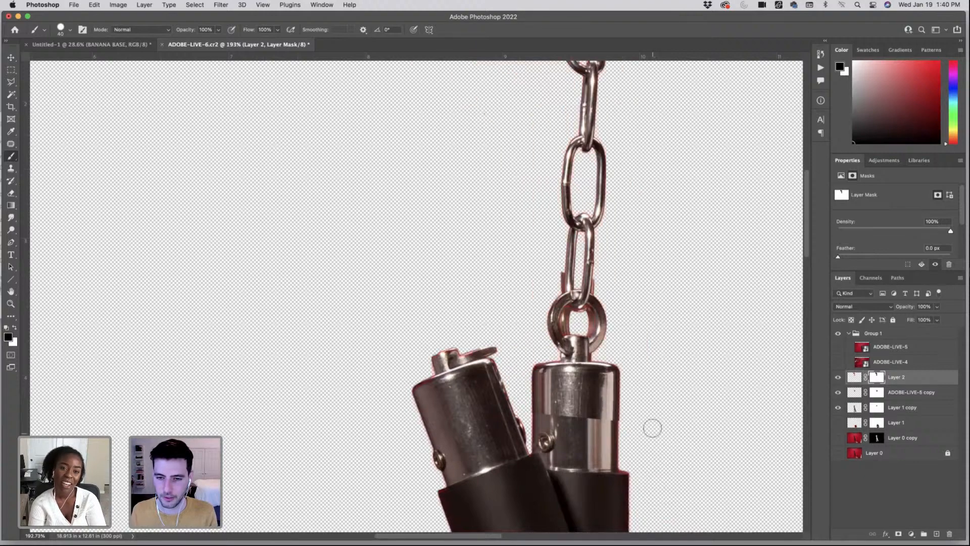
- Paint the mask overlay's outer border around the upper chain links and down the chain's inner side to hide remaining edge pixels
{"action": "key", "text": "backslash"}
{"action": "scroll", "coordinate": [653, 384], "scroll_direction": "up", "scroll_amount": 10}
{"action": "mouse_move", "coordinate": [637, 306]}
{"action": "left_mouse_down"}
{"action": "mouse_move", "coordinate": [637, 474]}
{"action": "mouse_move", "coordinate": [632, 286]}
{"action": "mouse_move", "coordinate": [607, 227]}
{"action": "mouse_move", "coordinate": [565, 171]}
{"action": "mouse_move", "coordinate": [632, 286]}
{"action": "mouse_move", "coordinate": [548, 167]}
{"action": "mouse_move", "coordinate": [558, 176]}
{"action": "mouse_move", "coordinate": [377, 176]}
{"action": "mouse_move", "coordinate": [291, 211]}
{"action": "mouse_move", "coordinate": [408, 181]}
{"action": "mouse_move", "coordinate": [293, 195]}
{"action": "mouse_move", "coordinate": [277, 226]}
{"action": "mouse_move", "coordinate": [293, 214]}
{"action": "mouse_move", "coordinate": [288, 237]}
{"action": "mouse_move", "coordinate": [320, 283]}
{"action": "mouse_move", "coordinate": [480, 383]}
{"action": "mouse_move", "coordinate": [519, 448]}
{"action": "mouse_move", "coordinate": [490, 374]}
{"action": "left_mouse_up"}
{"action": "scroll", "coordinate": [489, 373], "scroll_direction": "down", "scroll_amount": 4}
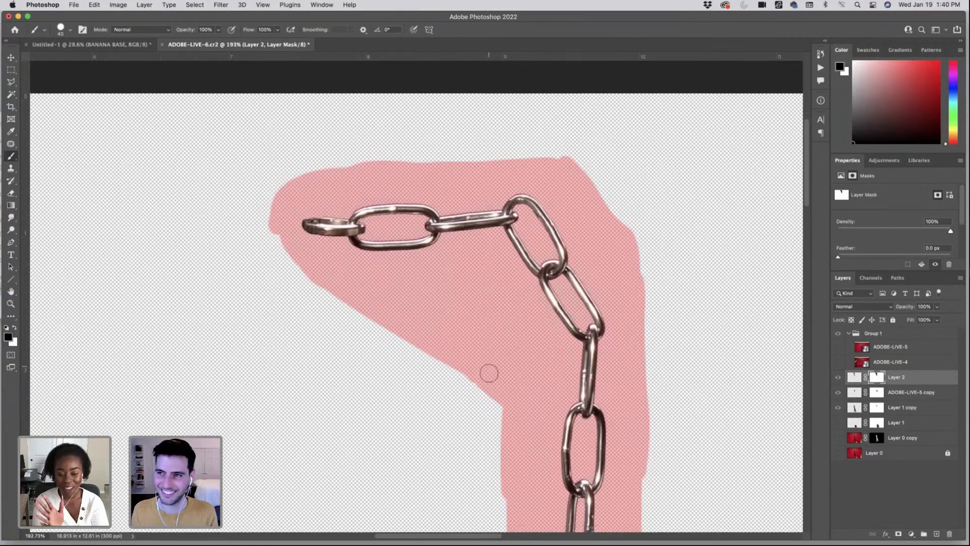
{"action": "left_click_drag", "start_coordinate": [497, 320], "coordinate": [508, 464]}
{"action": "scroll", "coordinate": [470, 317], "scroll_direction": "down", "scroll_amount": 6}
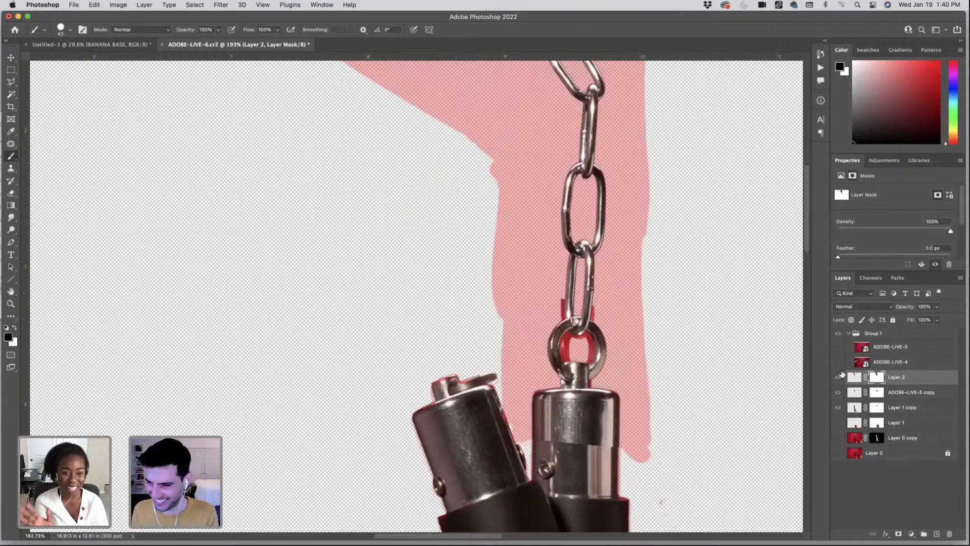
- Hide Layer 2 and paint black with a 60 px brush over the cap's upper edge on the ADOBE-LIVE-5 copy mask
{"action": "left_click", "coordinate": [839, 378]}
{"action": "left_click", "coordinate": [838, 393]}
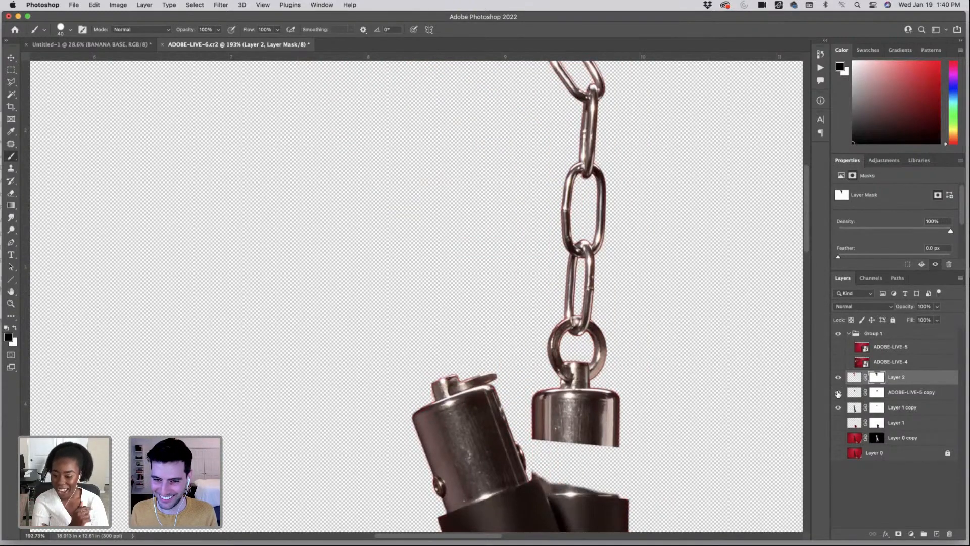
{"action": "left_click", "coordinate": [839, 393]}
{"action": "left_click", "coordinate": [878, 392]}
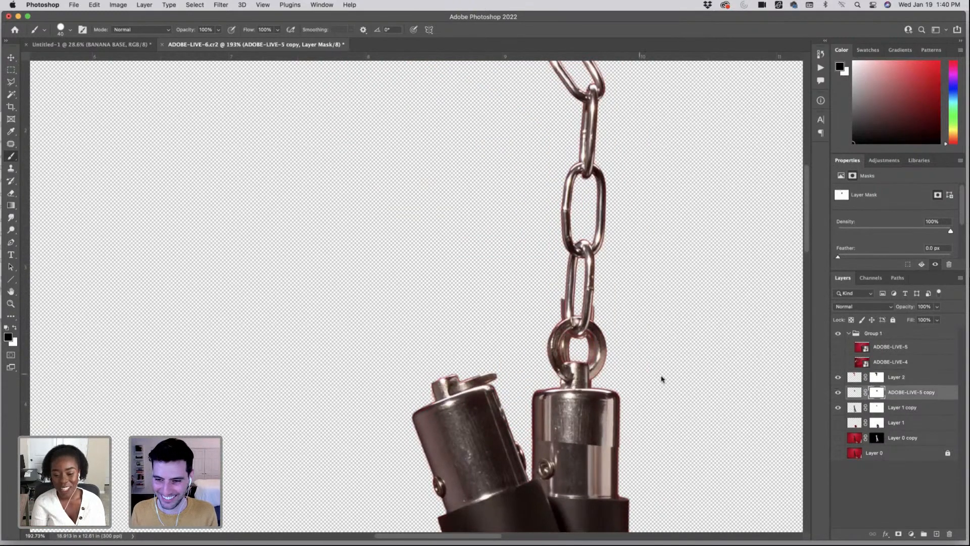
{"action": "left_click", "coordinate": [838, 377]}
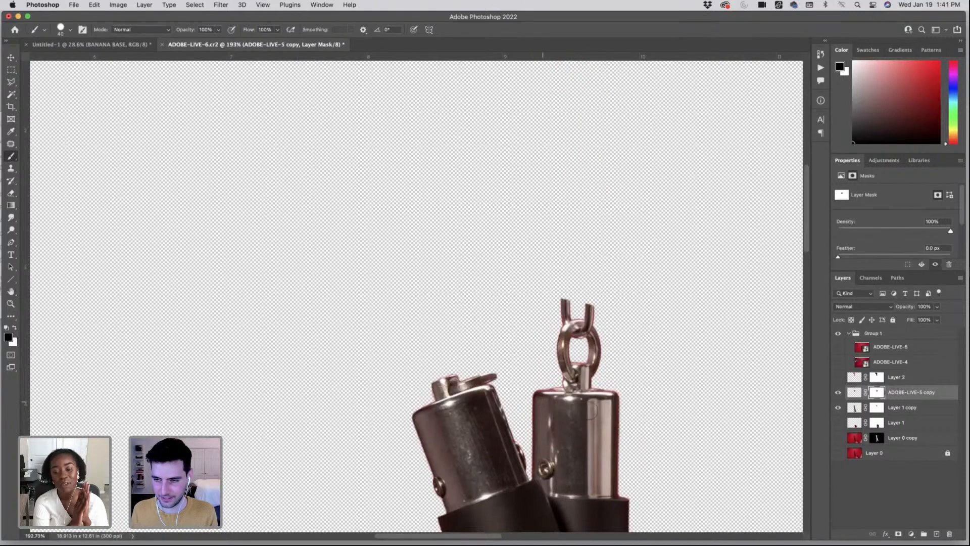
{"action": "key", "text": "backslash"}
{"action": "key", "text": "bracketright"}
{"action": "key", "text": "bracketright"}
{"action": "mouse_move", "coordinate": [539, 400]}
{"action": "left_mouse_down"}
{"action": "mouse_move", "coordinate": [627, 399]}
{"action": "mouse_move", "coordinate": [532, 400]}
{"action": "left_mouse_up"}
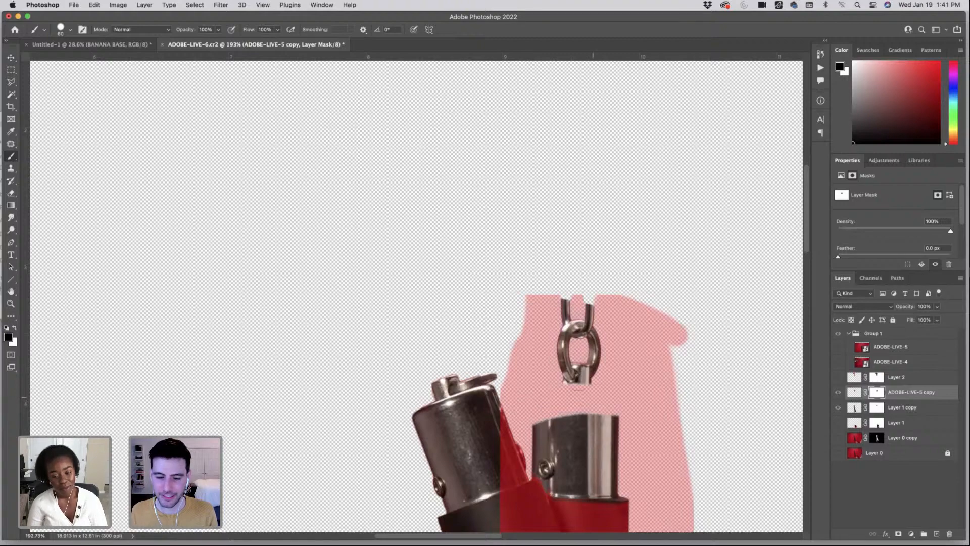
- Mask out the leftover chain links on ADOBE-LIVE-5 copy with a 0% hardness brush, and show Layer 2 again
{"action": "left_click", "coordinate": [70, 30]}
{"action": "left_click_drag", "start_coordinate": [79, 81], "coordinate": [54, 81]}
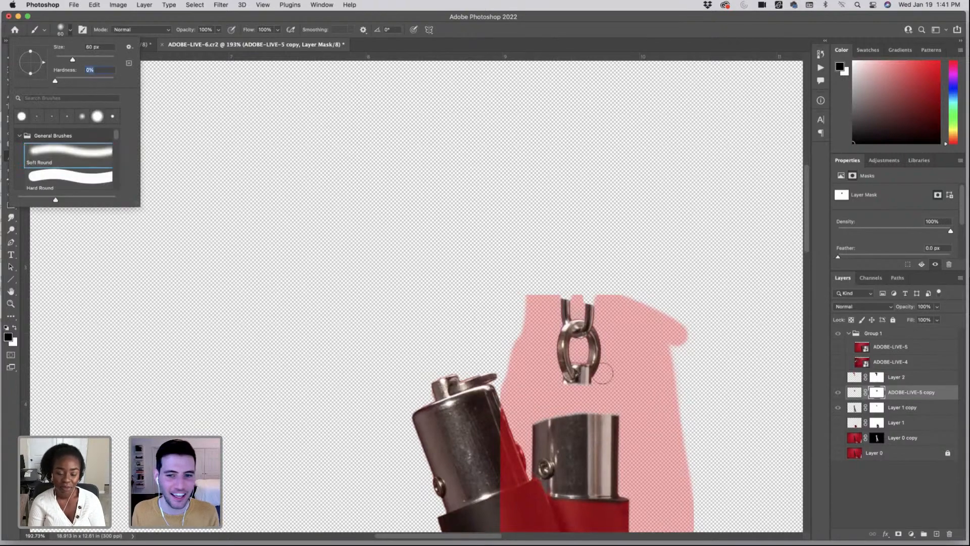
{"action": "mouse_move", "coordinate": [572, 375]}
{"action": "left_mouse_down"}
{"action": "mouse_move", "coordinate": [552, 392]}
{"action": "mouse_move", "coordinate": [590, 370]}
{"action": "mouse_move", "coordinate": [568, 369]}
{"action": "mouse_move", "coordinate": [581, 341]}
{"action": "mouse_move", "coordinate": [596, 375]}
{"action": "mouse_move", "coordinate": [558, 381]}
{"action": "mouse_move", "coordinate": [589, 357]}
{"action": "mouse_move", "coordinate": [579, 371]}
{"action": "left_mouse_up"}
{"action": "key", "text": "bracketright"}
{"action": "key", "text": "bracketright"}
{"action": "key", "text": "bracketright"}
{"action": "key", "text": "bracketright"}
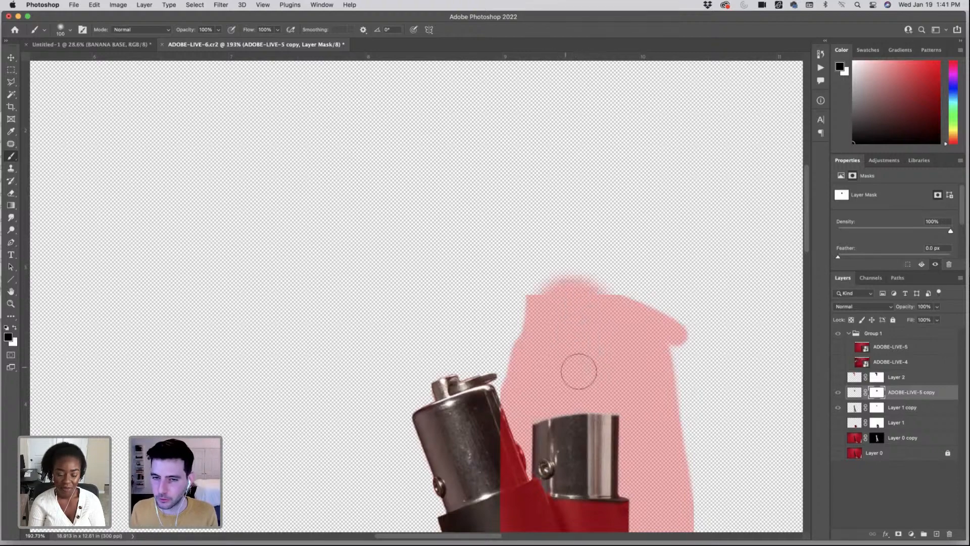
{"action": "key", "text": "backslash"}
{"action": "left_click", "coordinate": [837, 377]}
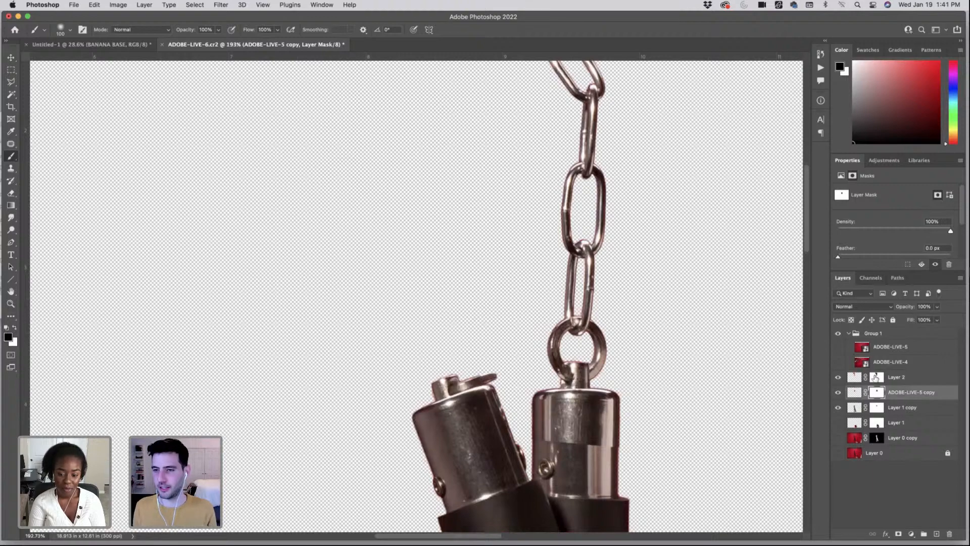
- Paint black with a soft 45 px brush on Layer 2's mask to fade out the lower part of its handle cap
{"action": "left_click", "coordinate": [876, 378]}
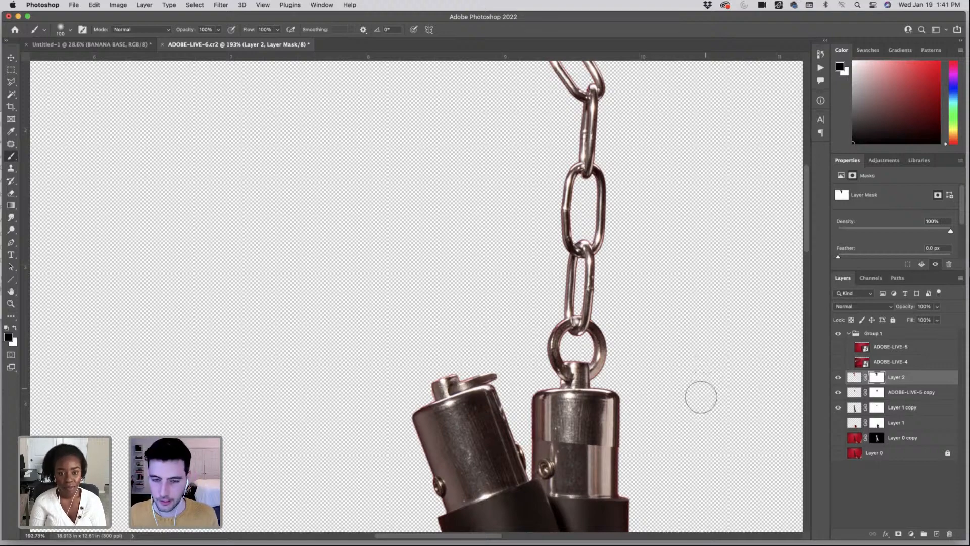
{"action": "key", "text": "bracketleft"}
{"action": "key", "text": "bracketleft"}
{"action": "key", "text": "bracketleft"}
{"action": "key", "text": "bracketleft"}
{"action": "key", "text": "bracketleft"}
{"action": "key", "text": "bracketleft"}
{"action": "mouse_move", "coordinate": [517, 407]}
{"action": "left_mouse_down"}
{"action": "mouse_move", "coordinate": [558, 402]}
{"action": "mouse_move", "coordinate": [505, 420]}
{"action": "left_mouse_up"}
{"action": "key", "text": "super+z"}
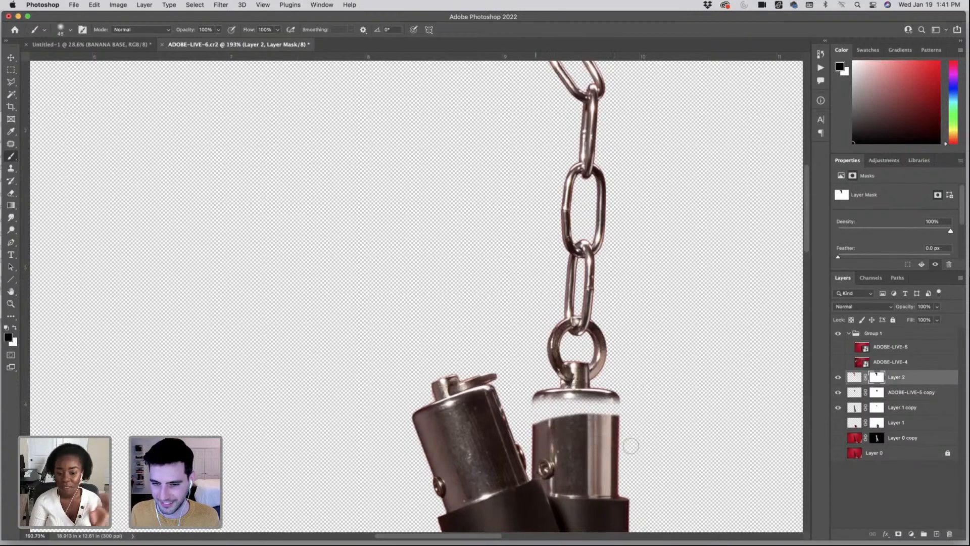
- Paint white with a small soft brush on the ADOBE-LIVE-5 copy mask to restore the cap's outer edge
{"action": "left_click", "coordinate": [876, 392]}
{"action": "key", "text": "x"}
{"action": "key", "text": "bracketleft"}
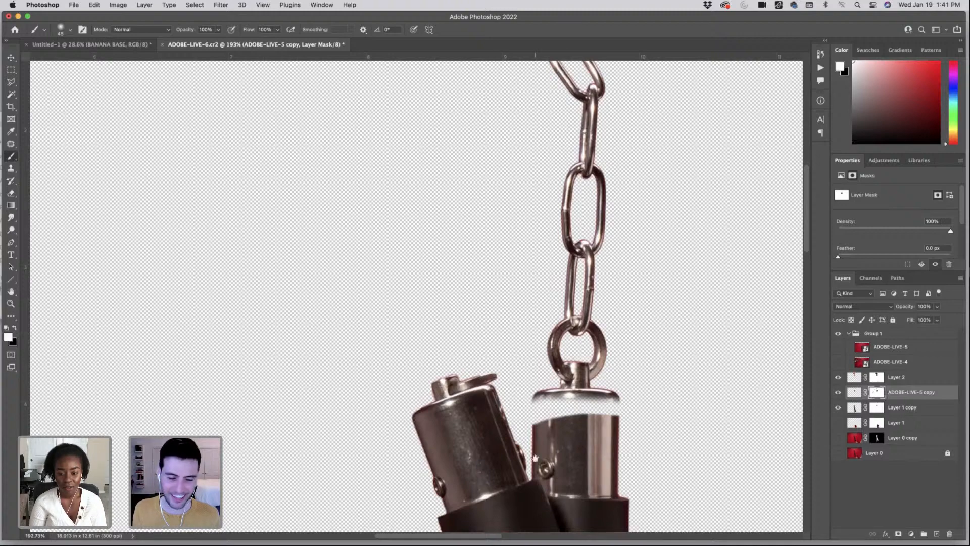
{"action": "scroll", "coordinate": [544, 460], "scroll_direction": "up", "scroll_amount": 3}
{"action": "key", "text": "bracketleft"}
{"action": "key", "text": "bracketleft"}
{"action": "key", "text": "bracketleft"}
{"action": "key", "text": "bracketleft"}
{"action": "key", "text": "bracketleft"}
{"action": "key", "text": "bracketleft"}
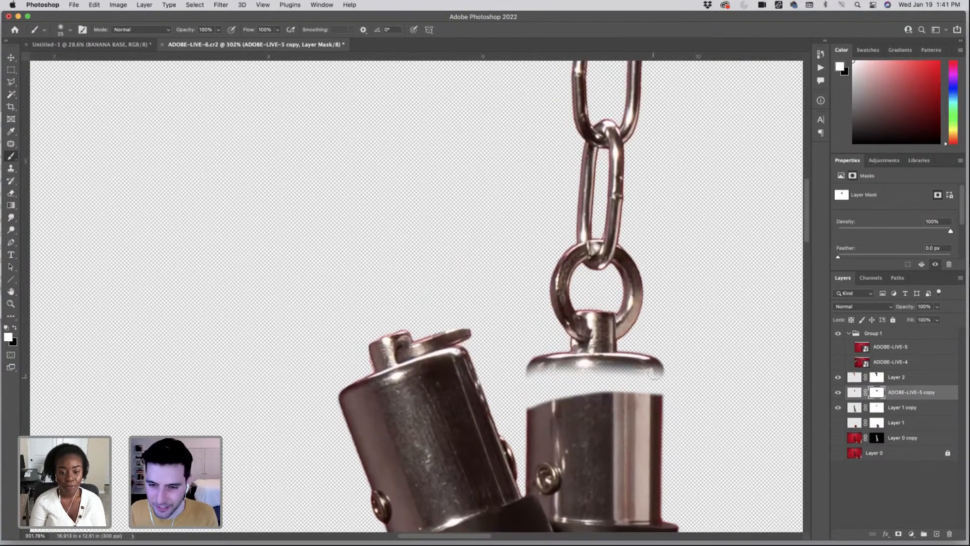
{"action": "mouse_move", "coordinate": [658, 367]}
{"action": "left_mouse_down"}
{"action": "mouse_move", "coordinate": [658, 397]}
{"action": "mouse_move", "coordinate": [659, 374]}
{"action": "left_mouse_up"}
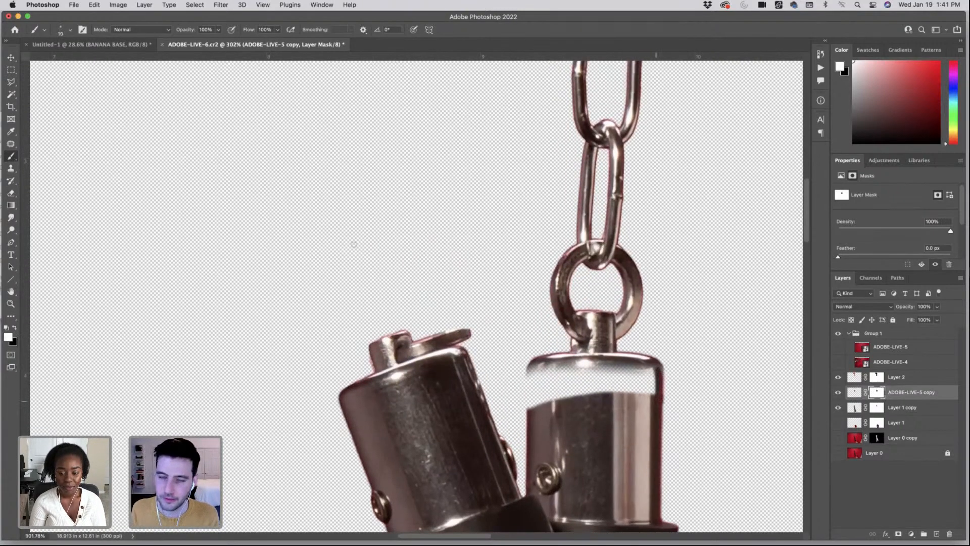
- Increase the brush hardness and paint white at 15 px on the ADOBE-LIVE-5 copy mask to fill the gap across the cap
{"action": "left_click", "coordinate": [69, 30]}
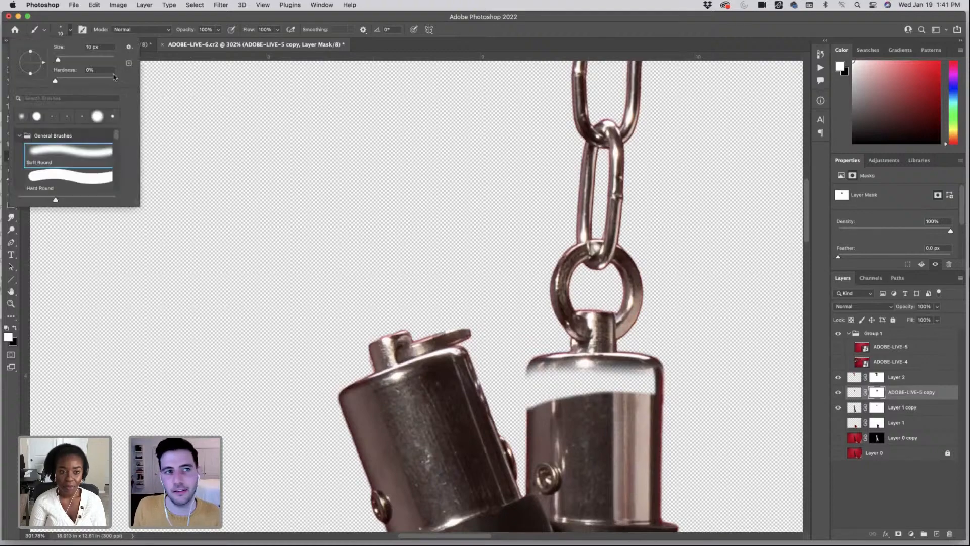
{"action": "left_click", "coordinate": [86, 81]}
{"action": "key", "text": "Return"}
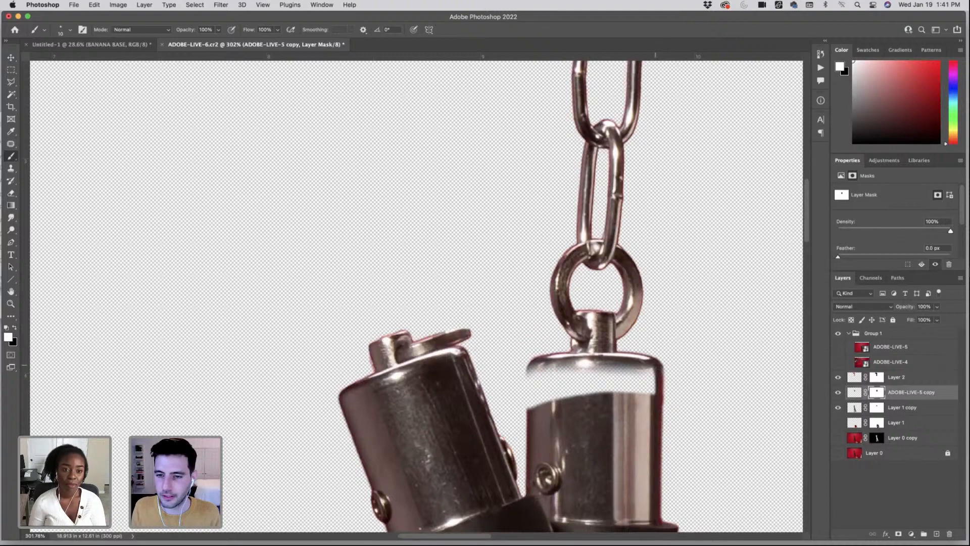
{"action": "key", "text": "bracketright"}
{"action": "key", "text": "bracketright"}
{"action": "key", "text": "bracketright"}
{"action": "mouse_move", "coordinate": [655, 373]}
{"action": "left_mouse_down"}
{"action": "mouse_move", "coordinate": [533, 372]}
{"action": "mouse_move", "coordinate": [536, 406]}
{"action": "left_mouse_up"}
{"action": "key", "text": "bracketright"}
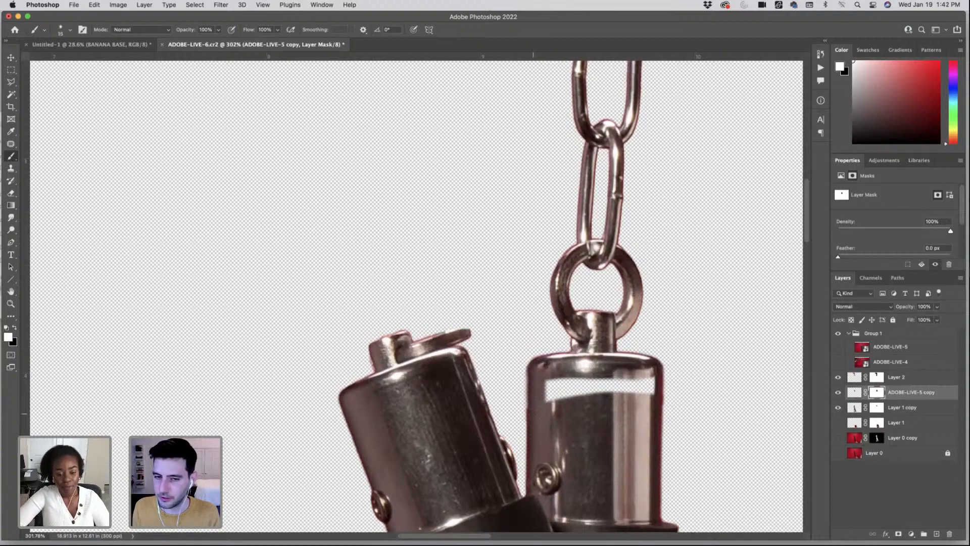
{"action": "mouse_move", "coordinate": [528, 374]}
{"action": "left_mouse_down"}
{"action": "mouse_move", "coordinate": [527, 419]}
{"action": "mouse_move", "coordinate": [566, 388]}
{"action": "mouse_move", "coordinate": [657, 386]}
{"action": "mouse_move", "coordinate": [642, 386]}
{"action": "mouse_move", "coordinate": [667, 407]}
{"action": "mouse_move", "coordinate": [672, 444]}
{"action": "left_mouse_up"}
- Paint black along the cap's inner edge facing the other handle on the ADOBE-LIVE-5 copy mask to trim its outline
{"action": "key", "text": "bracketright"}
{"action": "key", "text": "bracketleft"}
{"action": "key", "text": "bracketleft"}
{"action": "key", "text": "x"}
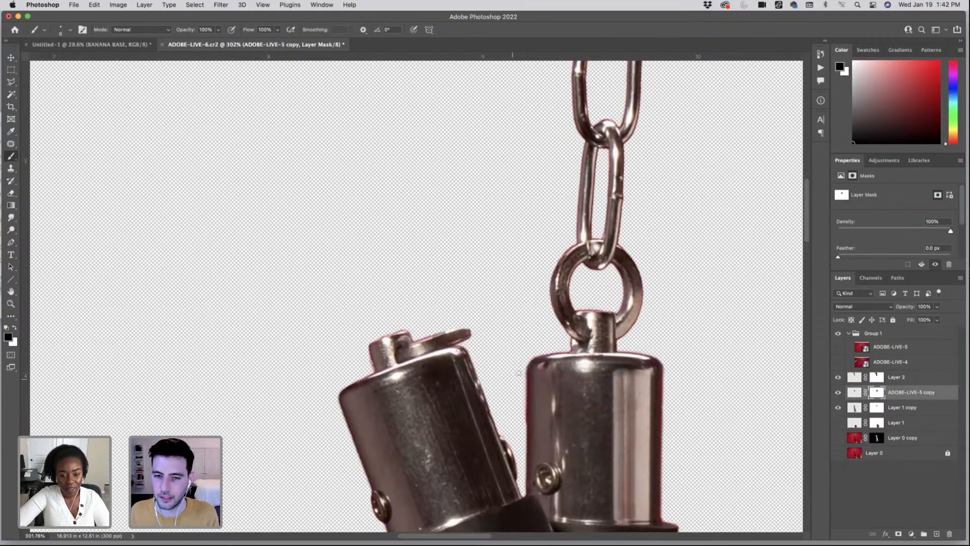
{"action": "key", "text": "bracketright"}
{"action": "key", "text": "bracketright"}
{"action": "mouse_move", "coordinate": [523, 403]}
{"action": "left_mouse_down"}
{"action": "mouse_move", "coordinate": [523, 434]}
{"action": "mouse_move", "coordinate": [522, 350]}
{"action": "left_mouse_up"}
{"action": "key", "text": "bracketright"}
{"action": "key", "text": "x"}
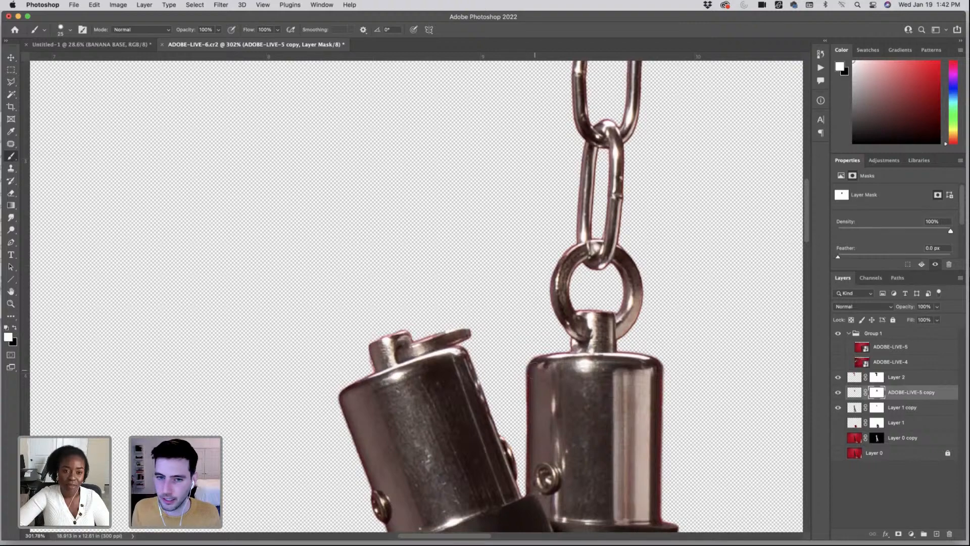
{"action": "key", "text": "x"}
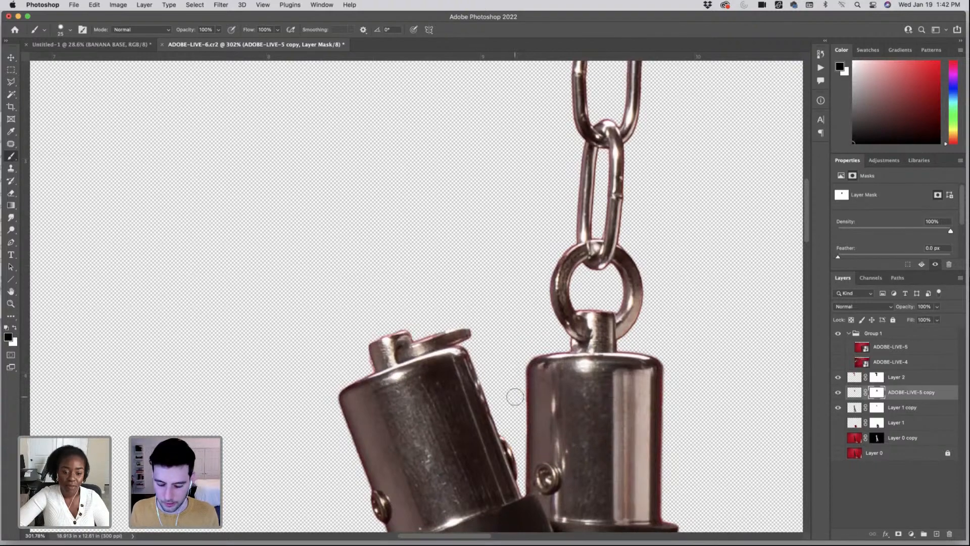
{"action": "key", "text": "bracketleft"}
{"action": "key", "text": "bracketleft"}
{"action": "key", "text": "bracketleft"}
{"action": "key", "text": "bracketleft"}
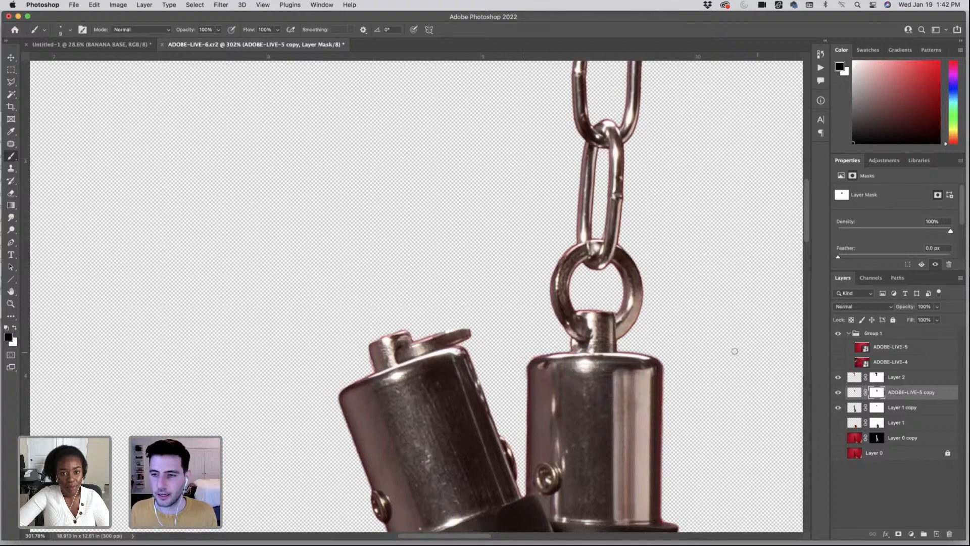
- Try to patch out the weld mark on the outer side of Layer 2's lowest elongated chain link
{"action": "left_click", "coordinate": [855, 380]}
{"action": "key", "text": "j"}
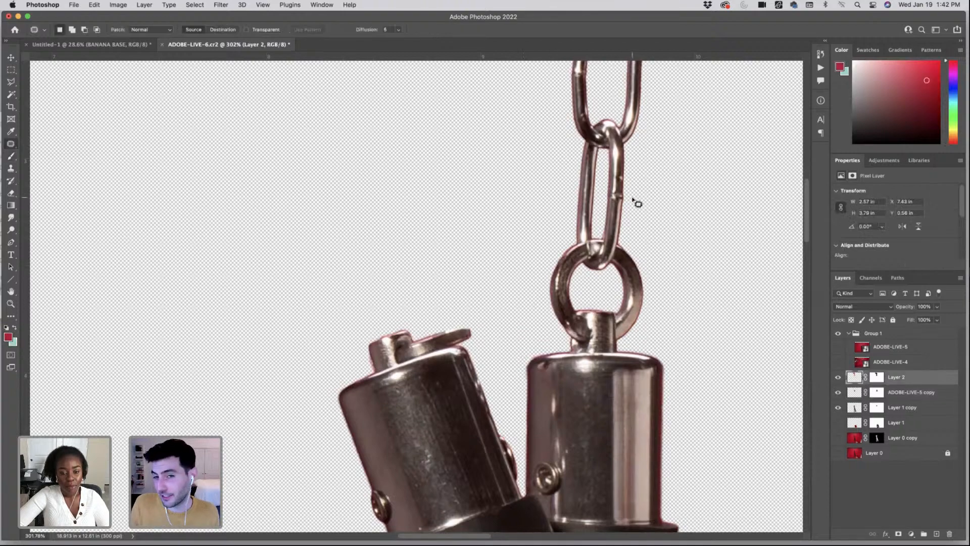
{"action": "scroll", "coordinate": [634, 182], "scroll_direction": "up", "scroll_amount": 3}
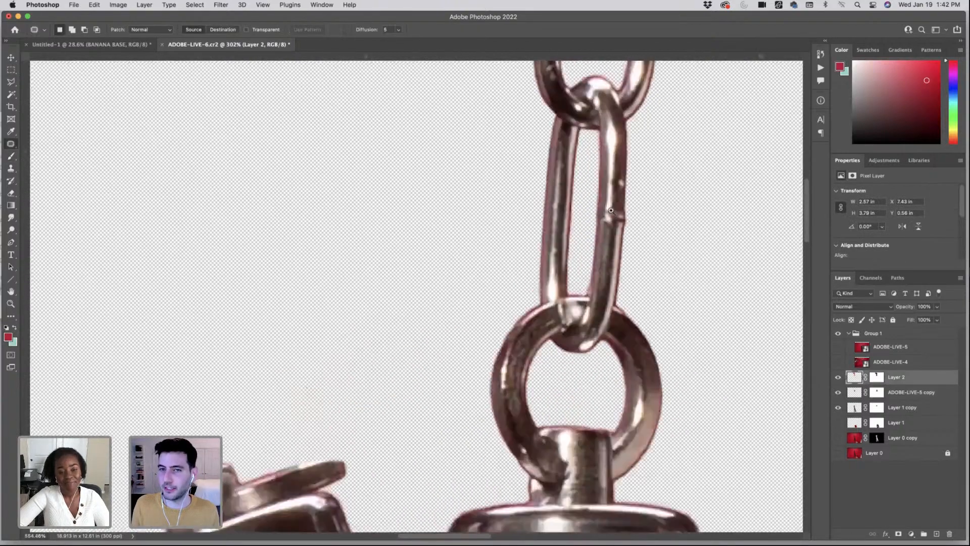
{"action": "mouse_move", "coordinate": [612, 214]}
{"action": "left_mouse_down"}
{"action": "mouse_move", "coordinate": [629, 234]}
{"action": "mouse_move", "coordinate": [620, 207]}
{"action": "left_mouse_up"}
{"action": "key", "text": "super+d"}
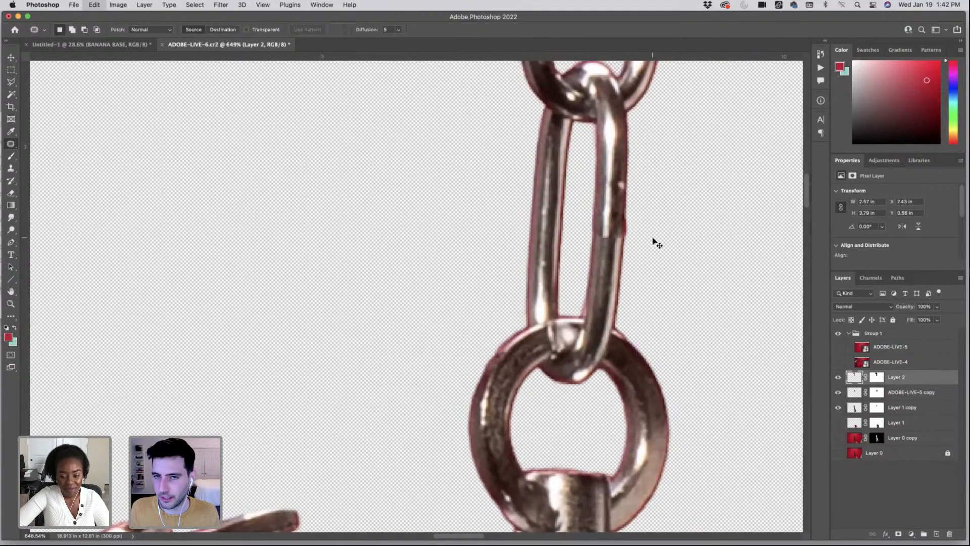
- Clone clean metal over the weld mark on the outer side of the lowest elongated link with the Clone Stamp
{"action": "key", "text": "s"}
{"action": "left_click", "coordinate": [620, 243], "text": "alt"}
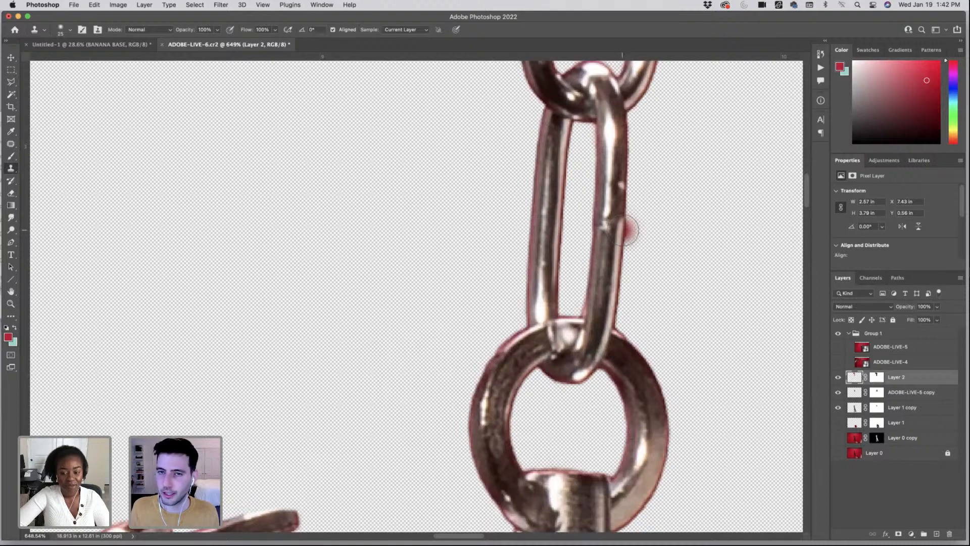
{"action": "mouse_move", "coordinate": [623, 230]}
{"action": "left_mouse_down"}
{"action": "mouse_move", "coordinate": [610, 262]}
{"action": "mouse_move", "coordinate": [606, 243]}
{"action": "left_mouse_up"}
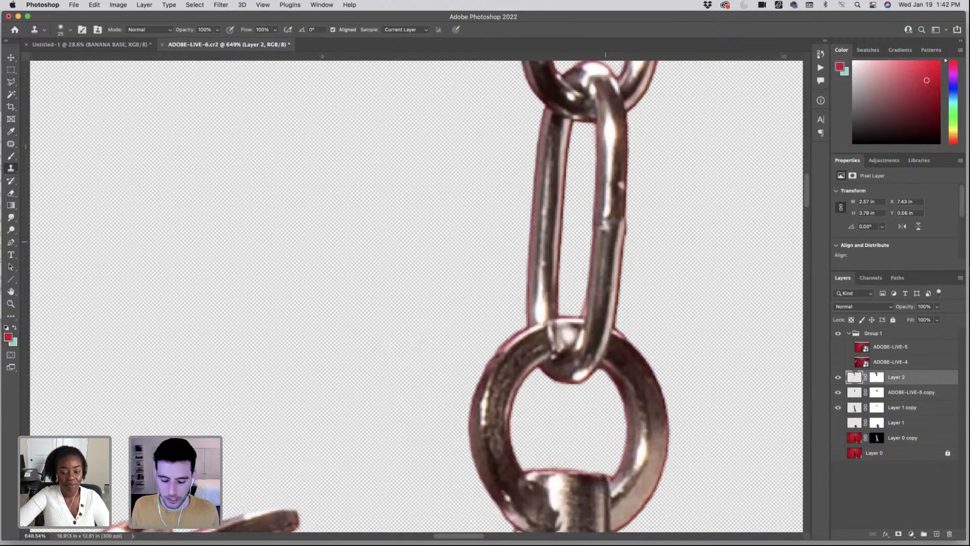
{"action": "key", "text": "bracketleft"}
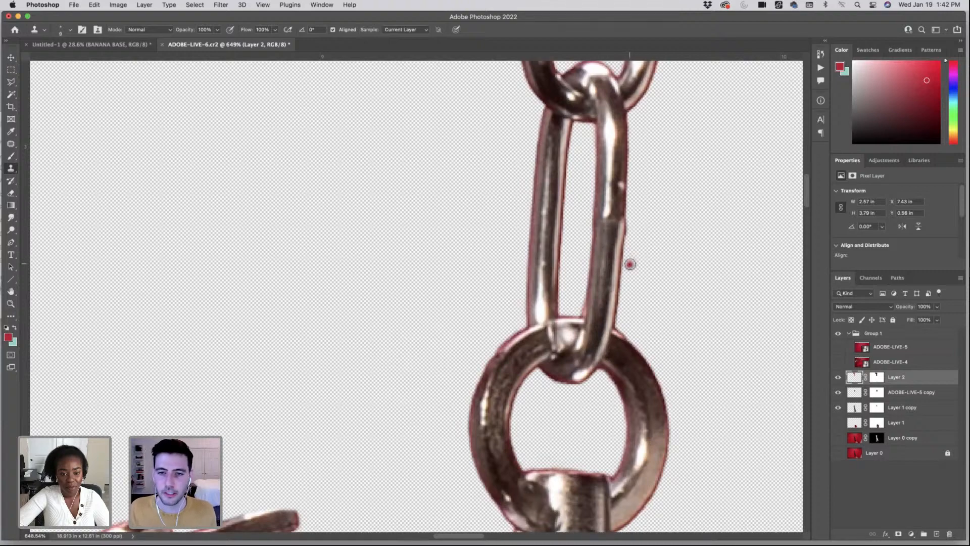
- Patch the remaining seam on the link's outer side and the small blemish above it
{"action": "key", "text": "j"}
{"action": "key", "text": "shift+j"}
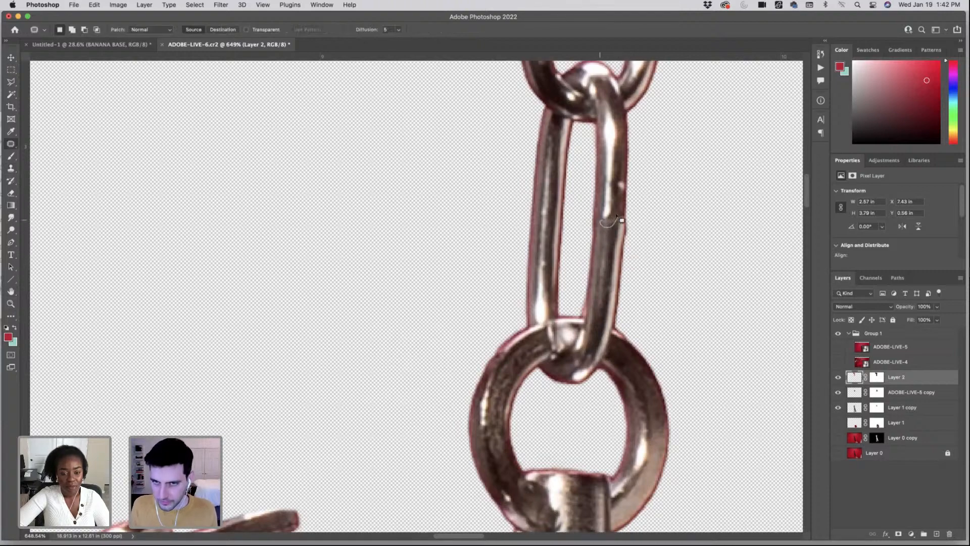
{"action": "mouse_move", "coordinate": [616, 217]}
{"action": "left_mouse_down"}
{"action": "mouse_move", "coordinate": [602, 218]}
{"action": "mouse_move", "coordinate": [605, 243]}
{"action": "left_mouse_up"}
{"action": "key", "text": "super+d"}
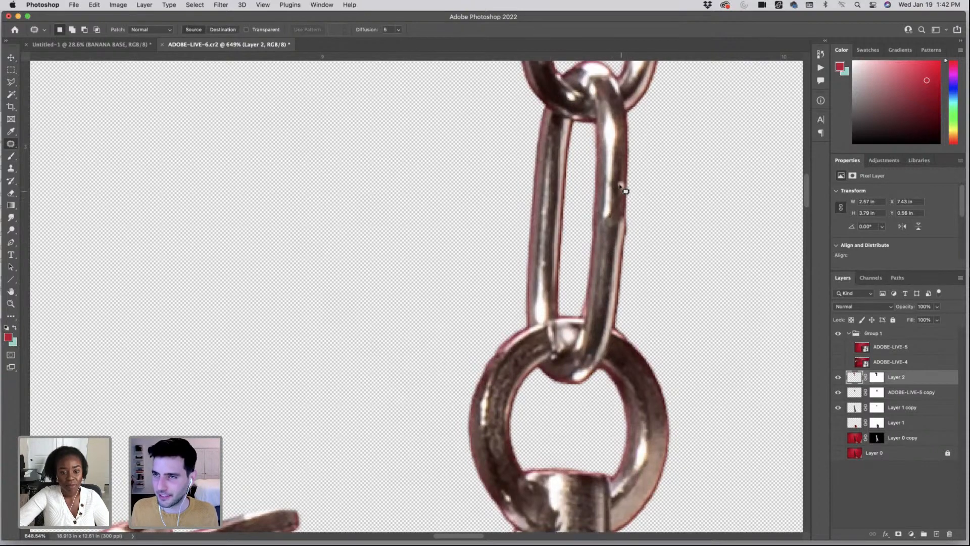
{"action": "mouse_move", "coordinate": [632, 183]}
{"action": "left_mouse_down"}
{"action": "mouse_move", "coordinate": [628, 195]}
{"action": "mouse_move", "coordinate": [626, 167]}
{"action": "left_mouse_up"}
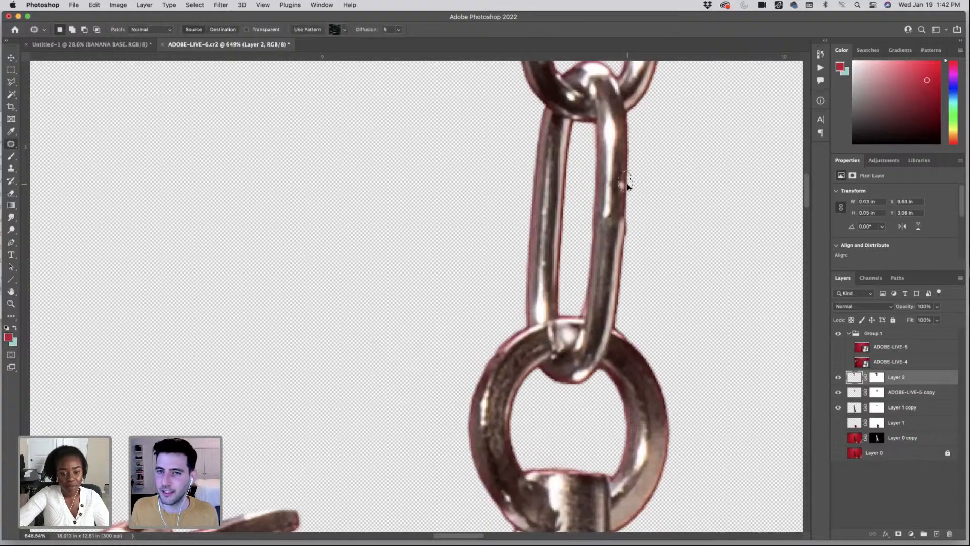
{"action": "key", "text": "super+d"}
- Blend the repaired seam on the link using the Clone Stamp at 46% opacity with a larger brush at 0% hardness
{"action": "scroll", "coordinate": [643, 308], "scroll_direction": "down", "scroll_amount": 3}
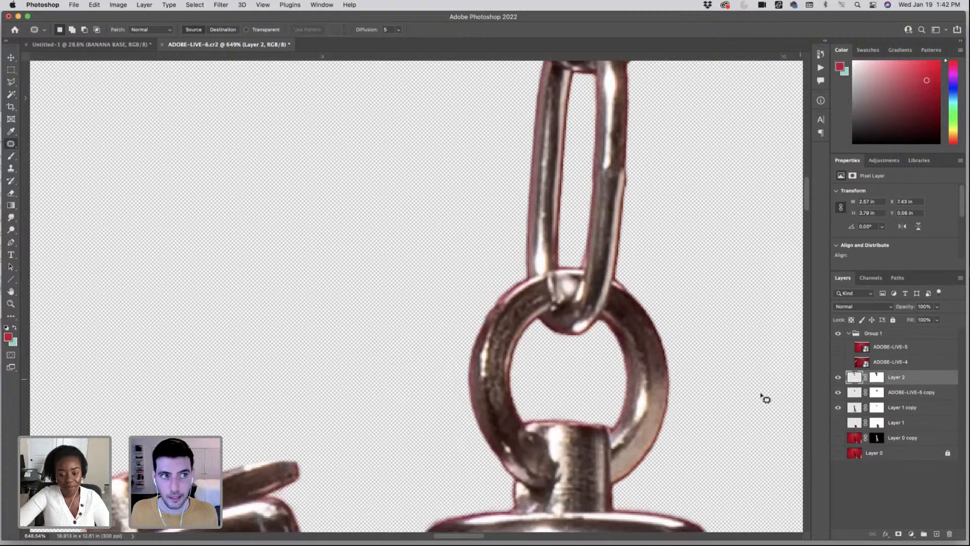
{"action": "scroll", "coordinate": [767, 380], "scroll_direction": "up", "scroll_amount": 1}
{"action": "scroll", "coordinate": [758, 374], "scroll_direction": "up", "scroll_amount": 4}
{"action": "key", "text": "s"}
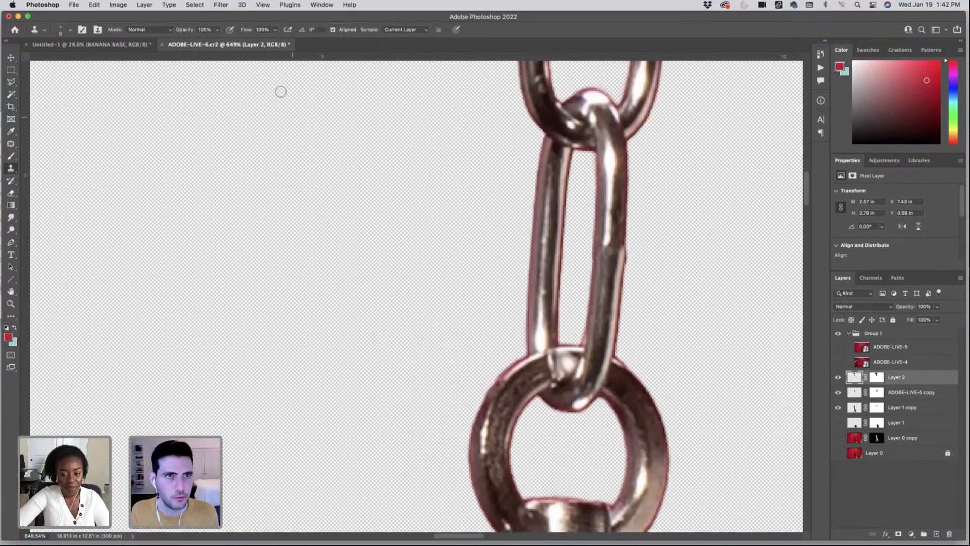
{"action": "left_click", "coordinate": [217, 31]}
{"action": "left_click_drag", "start_coordinate": [215, 40], "coordinate": [193, 40]}
{"action": "left_click", "coordinate": [69, 31]}
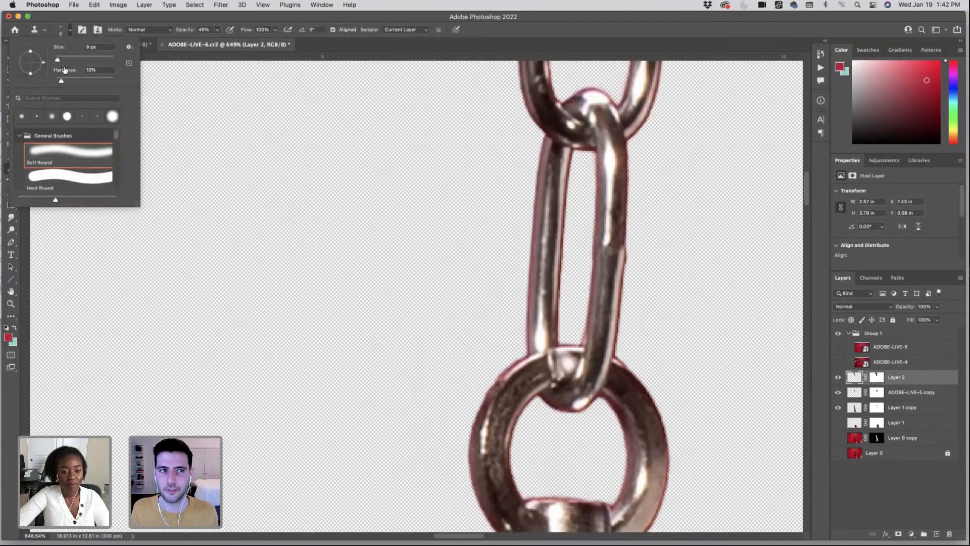
{"action": "left_click_drag", "start_coordinate": [60, 80], "coordinate": [65, 59]}
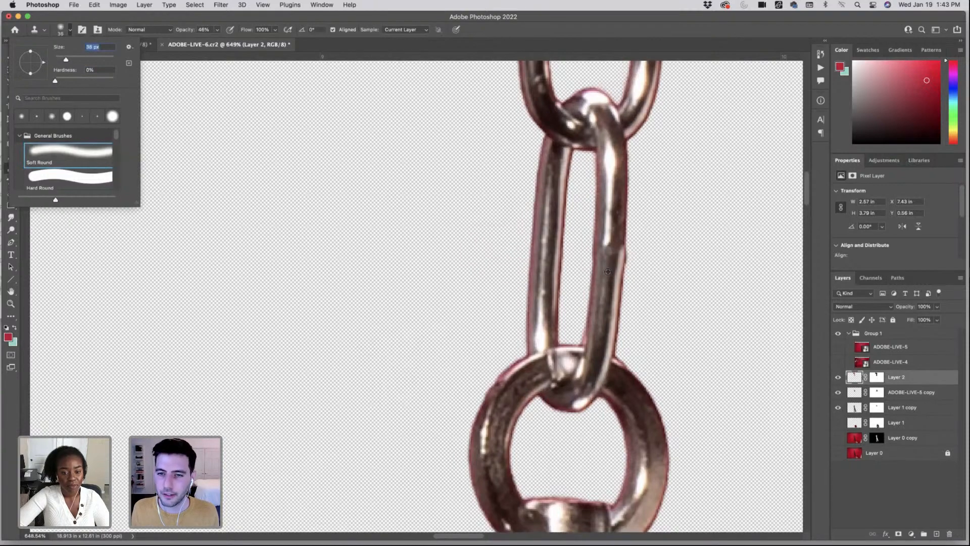
{"action": "left_click", "coordinate": [608, 252]}
{"action": "left_click", "coordinate": [609, 252], "text": "alt"}
{"action": "left_click", "coordinate": [612, 253]}
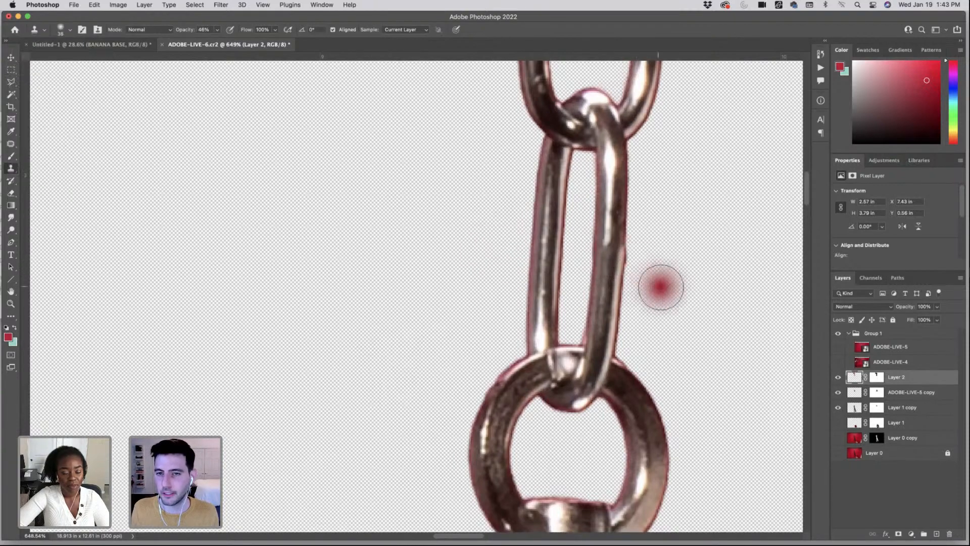
{"action": "left_click", "coordinate": [608, 224], "text": "alt"}
{"action": "left_click", "coordinate": [608, 249]}
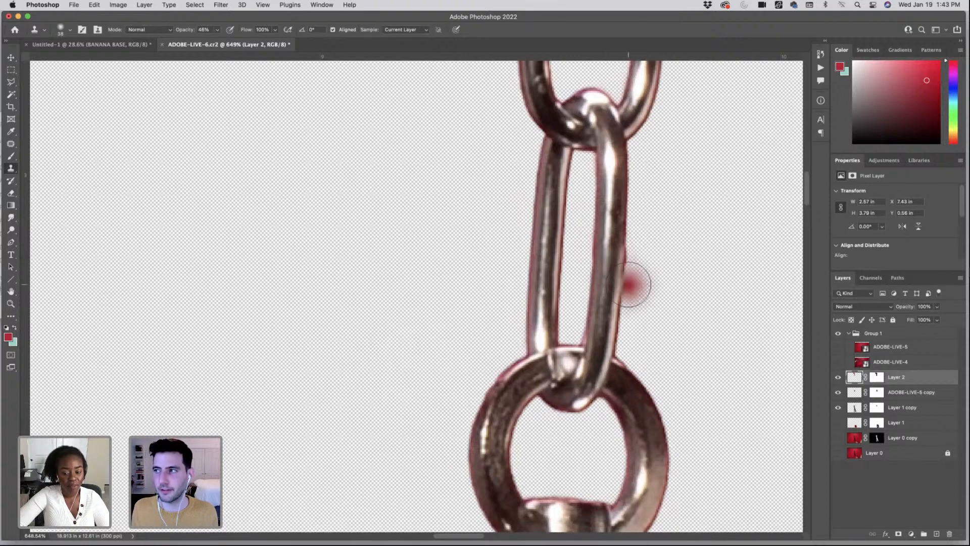
{"action": "scroll", "coordinate": [632, 284], "scroll_direction": "down", "scroll_amount": 4}
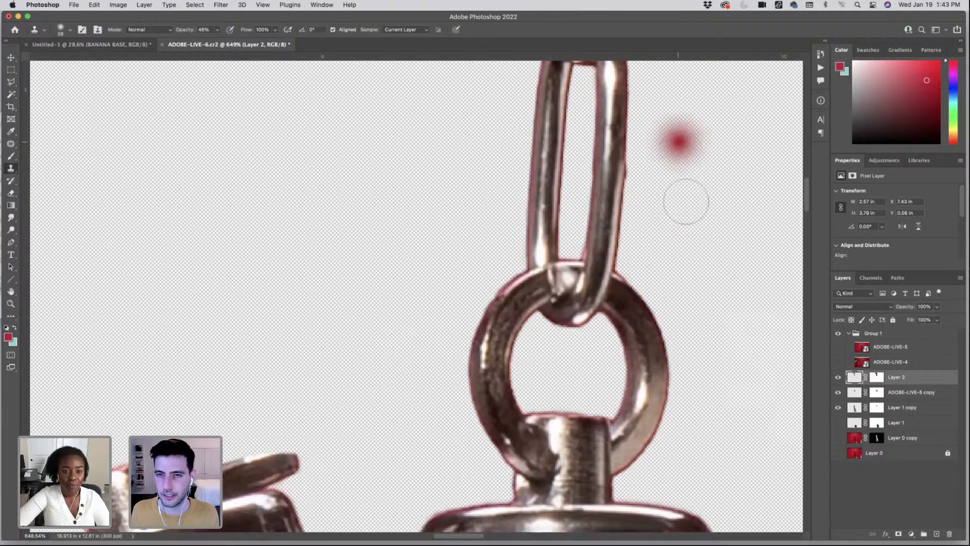
- Paint black on Layer 2's mask with a small 9 px brush to trim the bump on the lowest elongated link's outer edge
{"action": "left_click", "coordinate": [878, 378]}
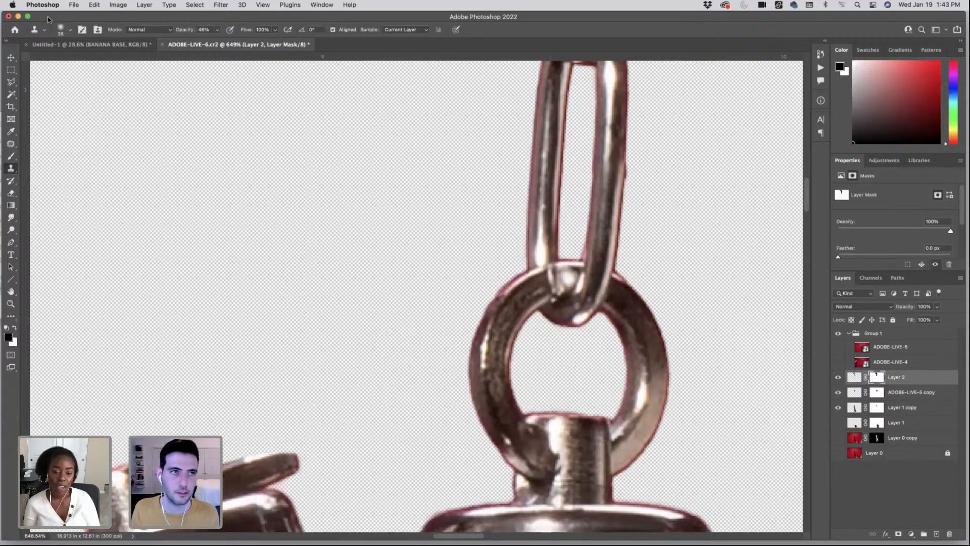
{"action": "left_click", "coordinate": [69, 29]}
{"action": "left_click", "coordinate": [103, 82]}
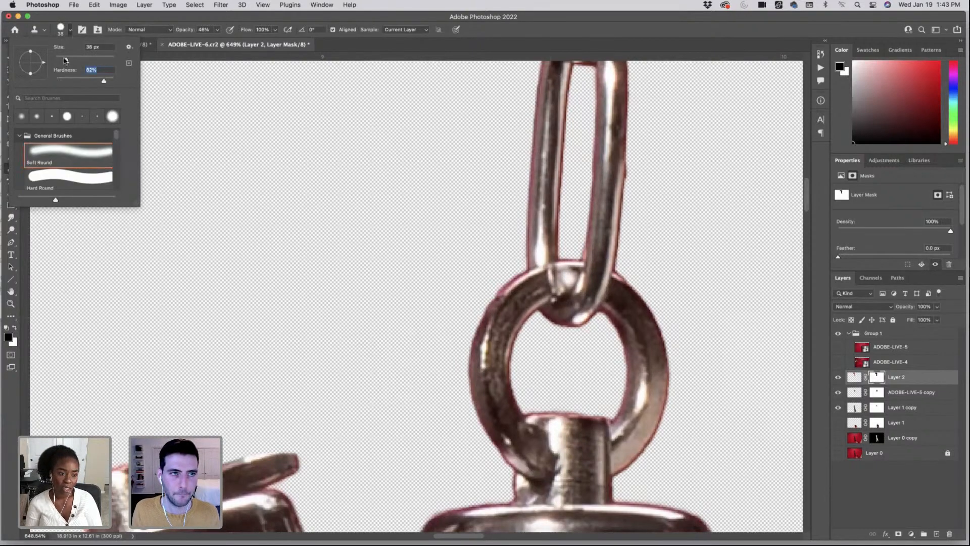
{"action": "left_click_drag", "start_coordinate": [64, 59], "coordinate": [59, 59]}
{"action": "left_click", "coordinate": [218, 30]}
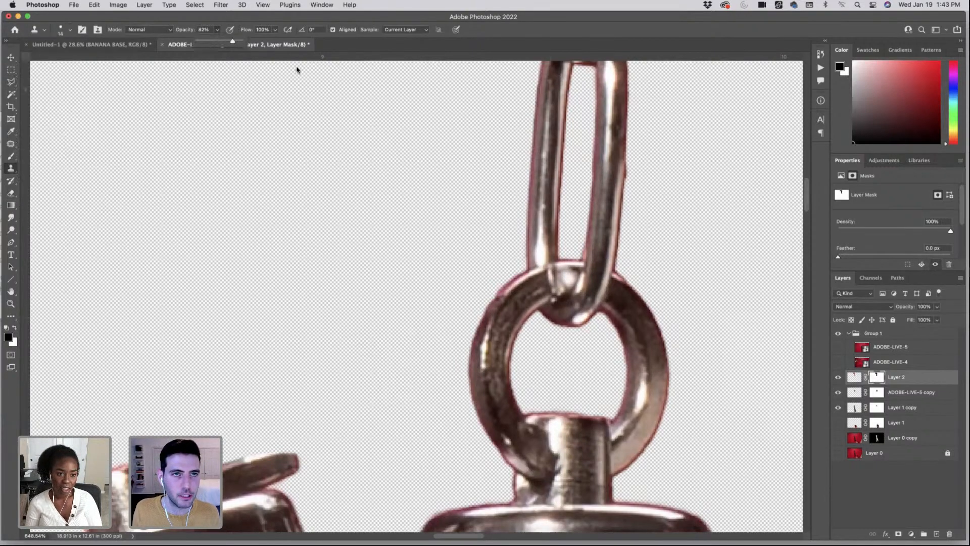
{"action": "key", "text": "b"}
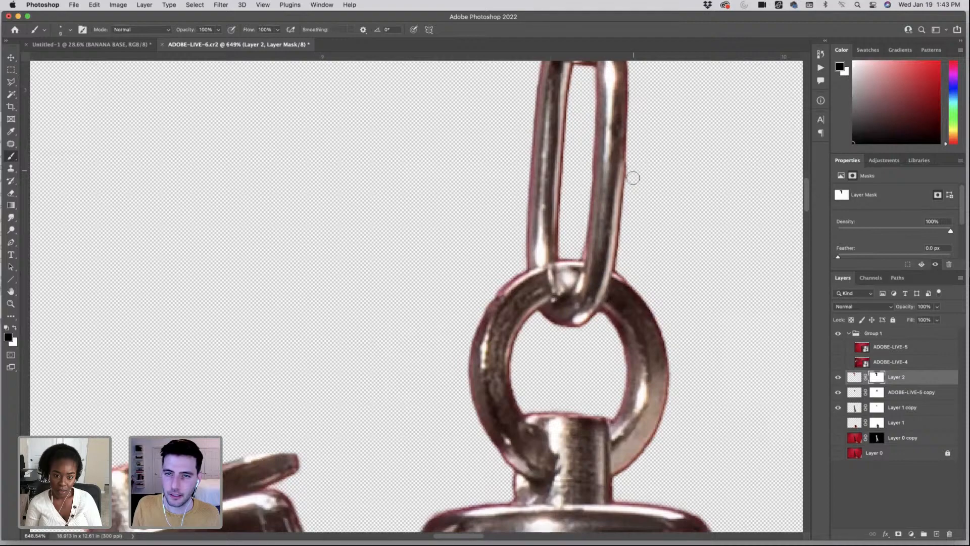
{"action": "left_click_drag", "start_coordinate": [643, 332], "coordinate": [583, 328]}
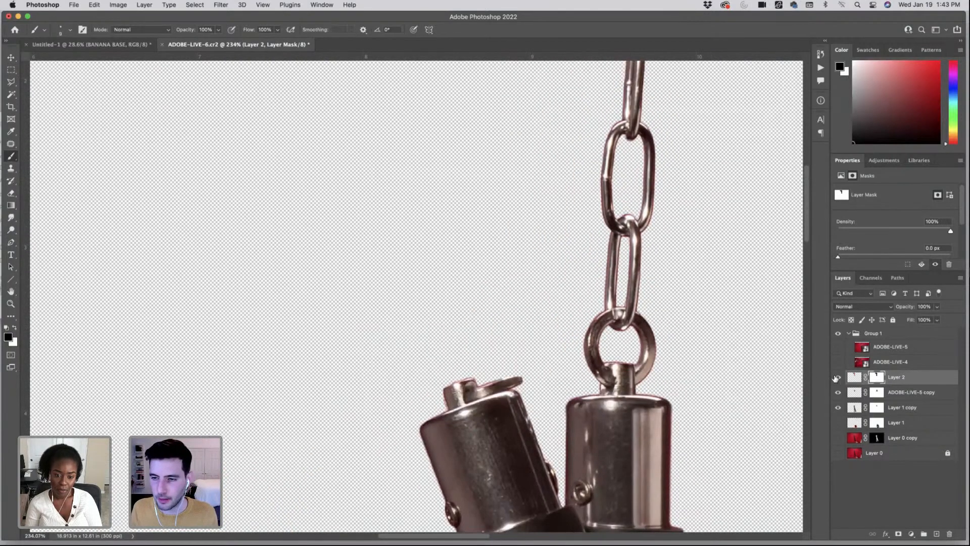
- Compare the joint with Layer 2 hidden and shown, and target the ADOBE-LIVE-5 copy mask with white as the painting color
{"action": "left_click", "coordinate": [836, 378]}
{"action": "left_click", "coordinate": [837, 378]}
{"action": "scroll", "coordinate": [758, 389], "scroll_direction": "down", "scroll_amount": 2}
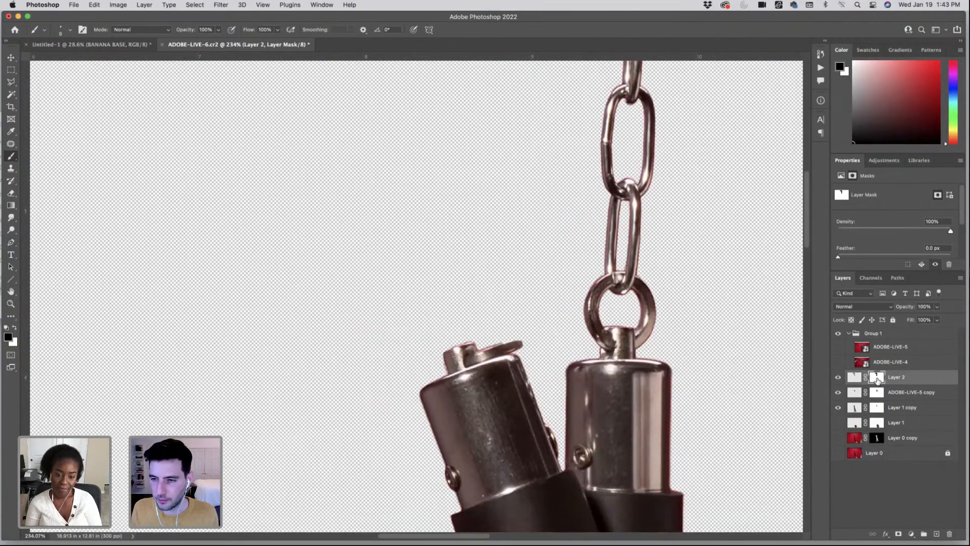
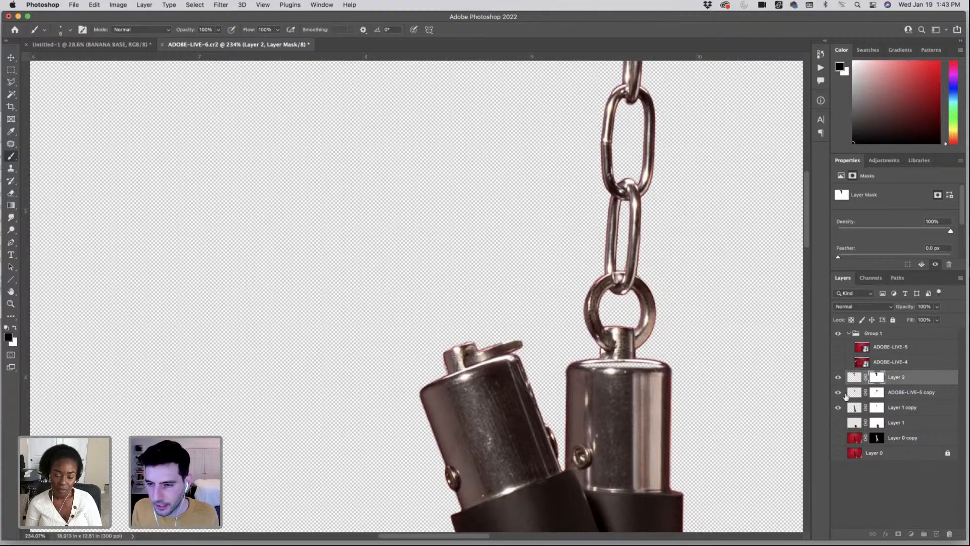
{"action": "left_click", "coordinate": [878, 392]}
{"action": "key", "text": "x"}
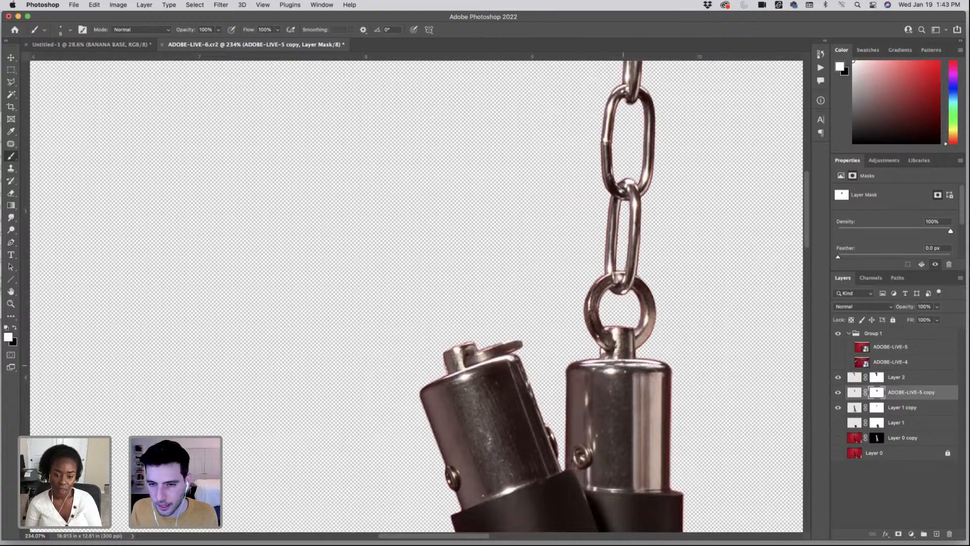
- Nudge Layer 2 down about 4 px with Free Transform to seat its chain and cap on the layers beneath
{"action": "left_click", "coordinate": [909, 381]}
{"action": "key", "text": "super+t"}
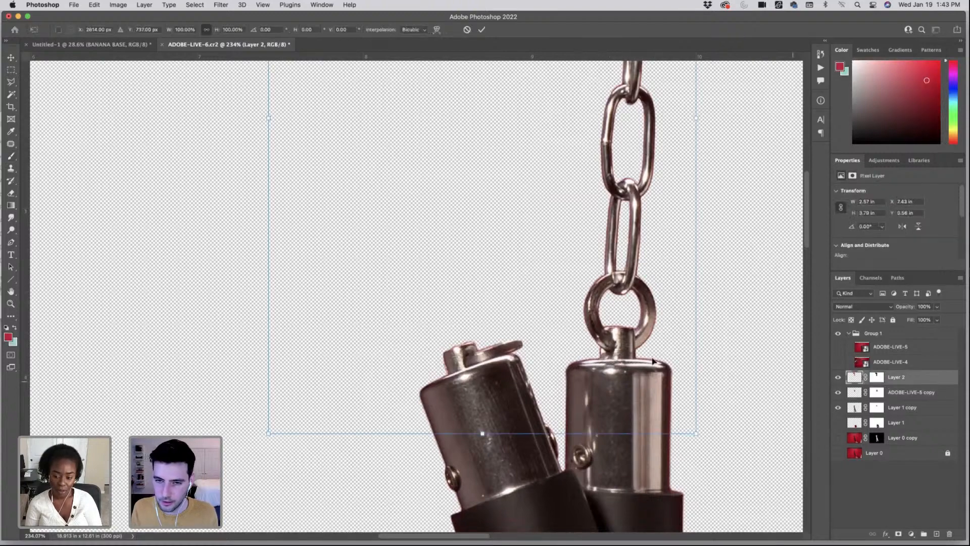
{"action": "key", "text": "Down"}
{"action": "key", "text": "Down"}
{"action": "key", "text": "Down"}
{"action": "key", "text": "Down"}
{"action": "key", "text": "Down"}
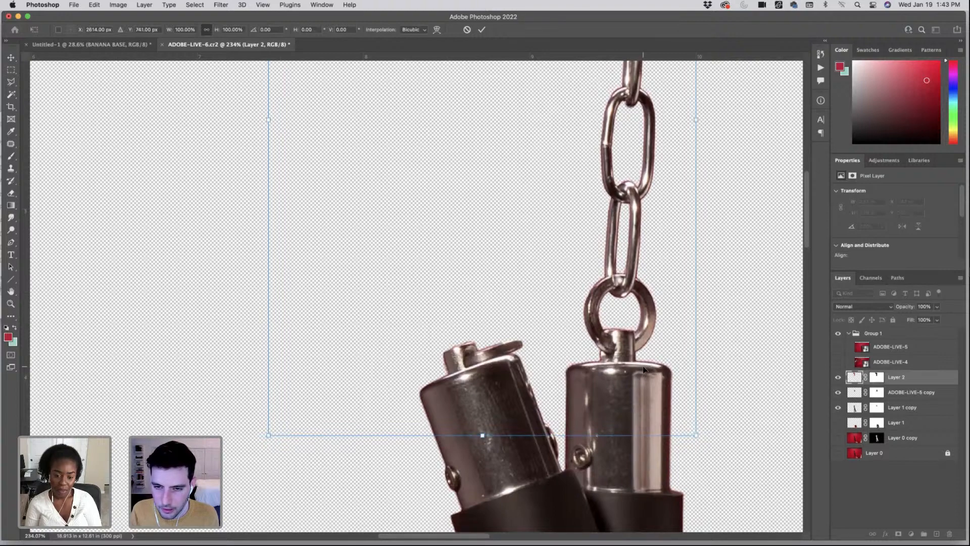
{"action": "key", "text": "Return"}
- Paint black on Layer 2's mask with a 25 px brush to blend its overlap around the cap's upper edge
{"action": "key", "text": "b"}
{"action": "left_click", "coordinate": [878, 378]}
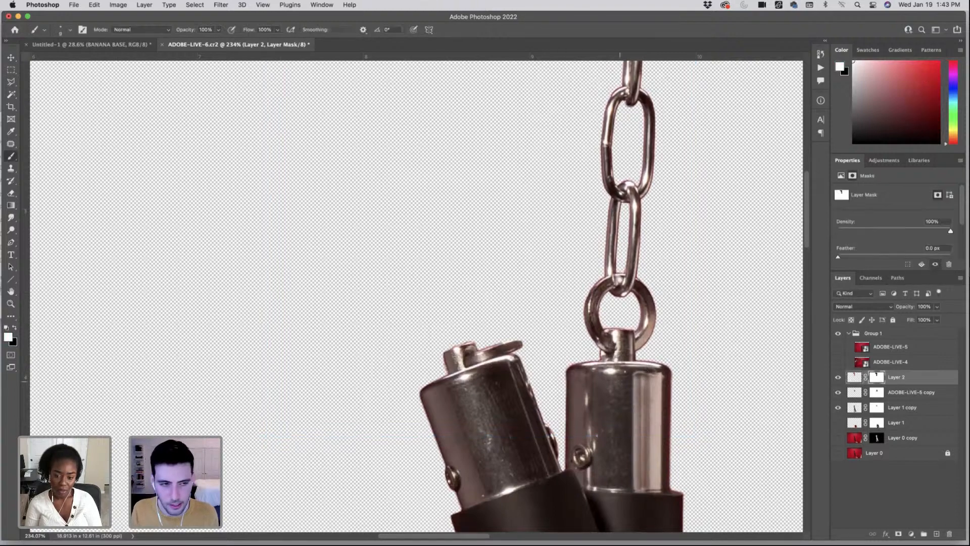
{"action": "key", "text": "x"}
{"action": "key", "text": "bracketright"}
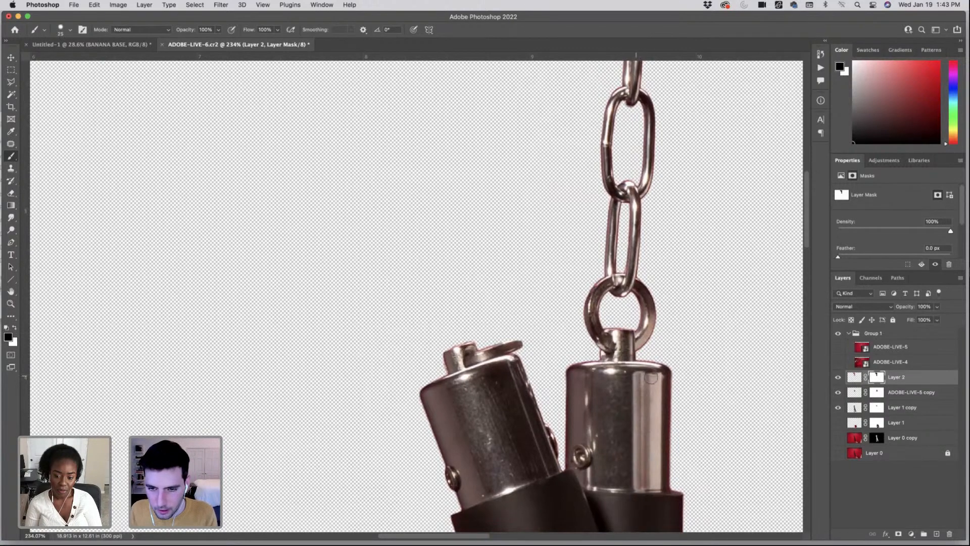
{"action": "left_click_drag", "start_coordinate": [704, 206], "coordinate": [640, 346]}
{"action": "left_click_drag", "start_coordinate": [618, 270], "coordinate": [619, 244]}
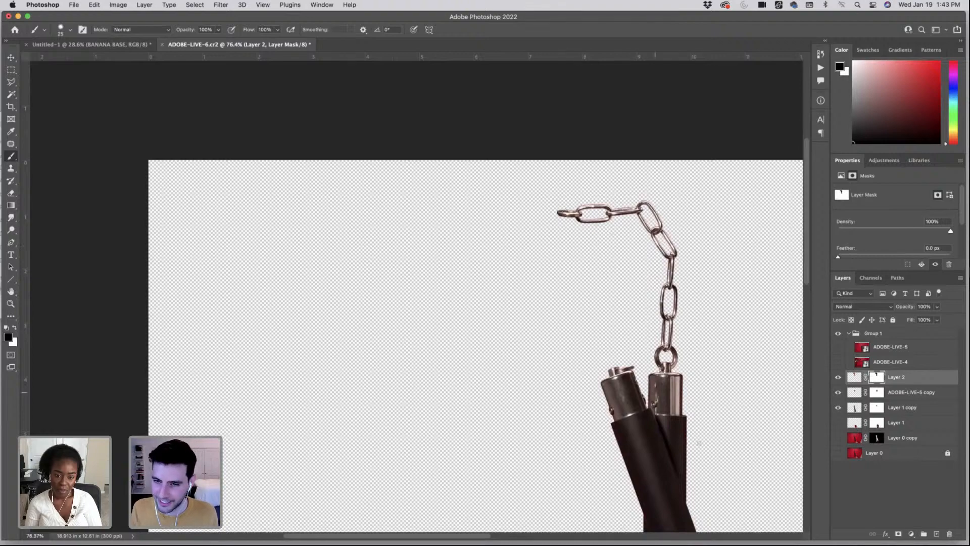
- Inspect the blended chain and cap together with Layer 2's mask overlay
{"action": "left_click_drag", "start_coordinate": [679, 360], "coordinate": [701, 362]}
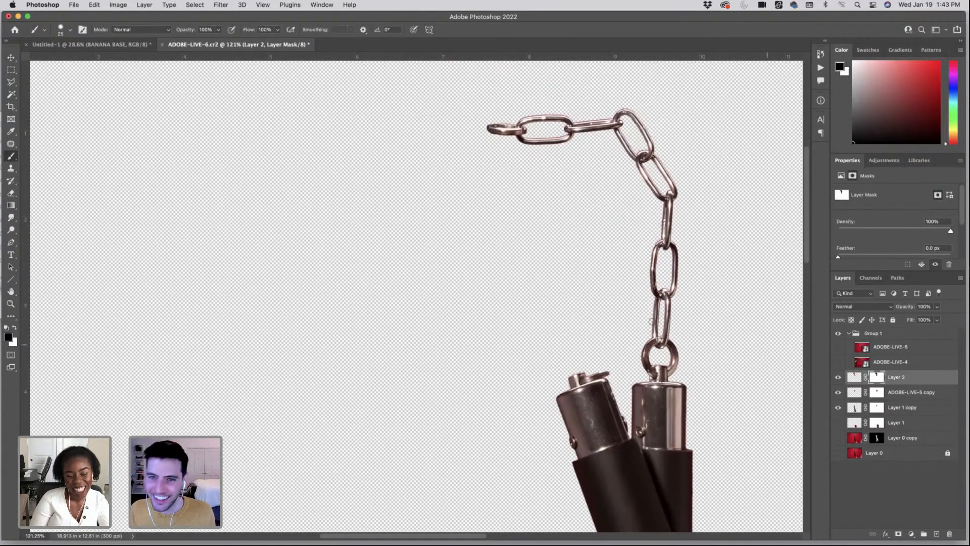
{"action": "key", "text": "backslash"}
{"action": "key", "text": "backslash"}
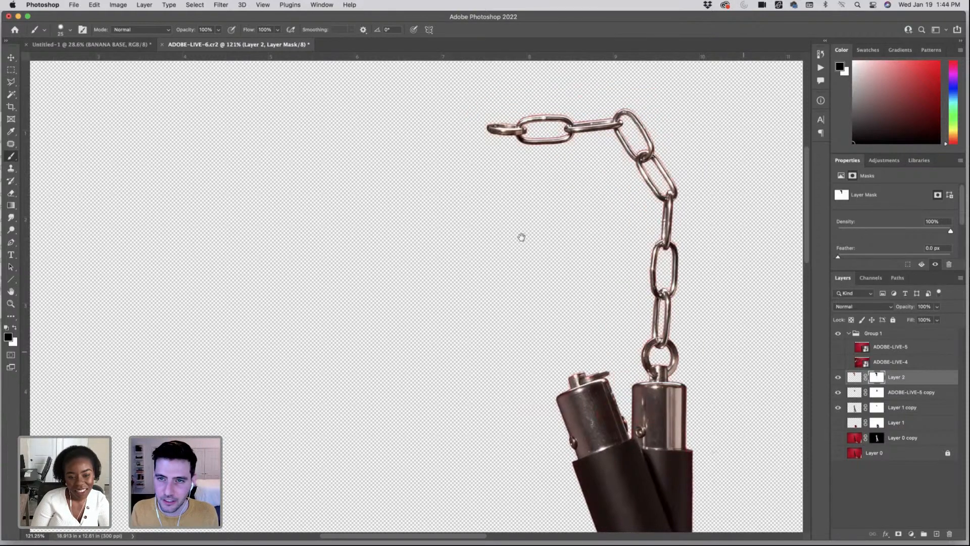
{"action": "left_click_drag", "start_coordinate": [520, 234], "coordinate": [474, 231]}
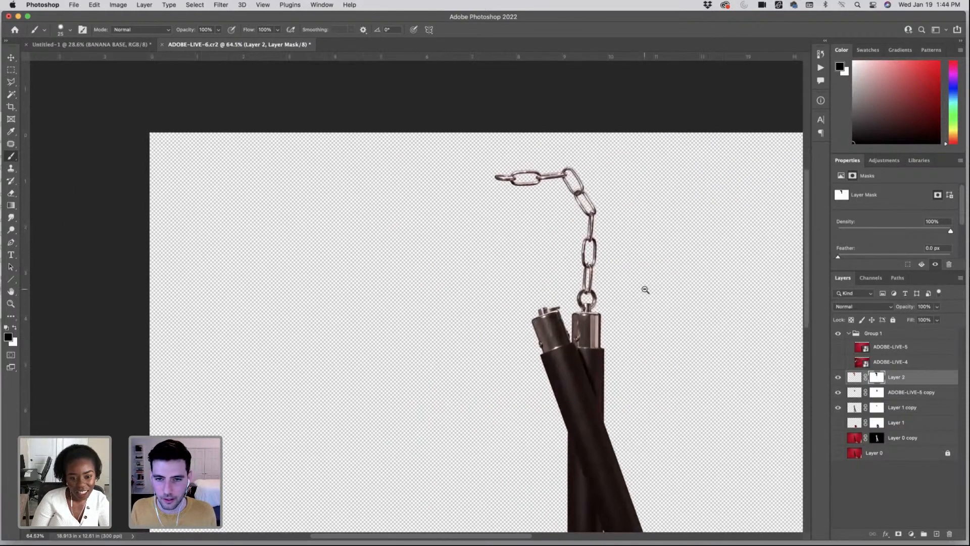
{"action": "left_click_drag", "start_coordinate": [646, 289], "coordinate": [638, 292]}
- Duplicate Layer 2, ADOBE-LIVE-5 copy and Layer 1 copy, and merge the three duplicates into one layer
{"action": "right_click", "coordinate": [877, 376]}
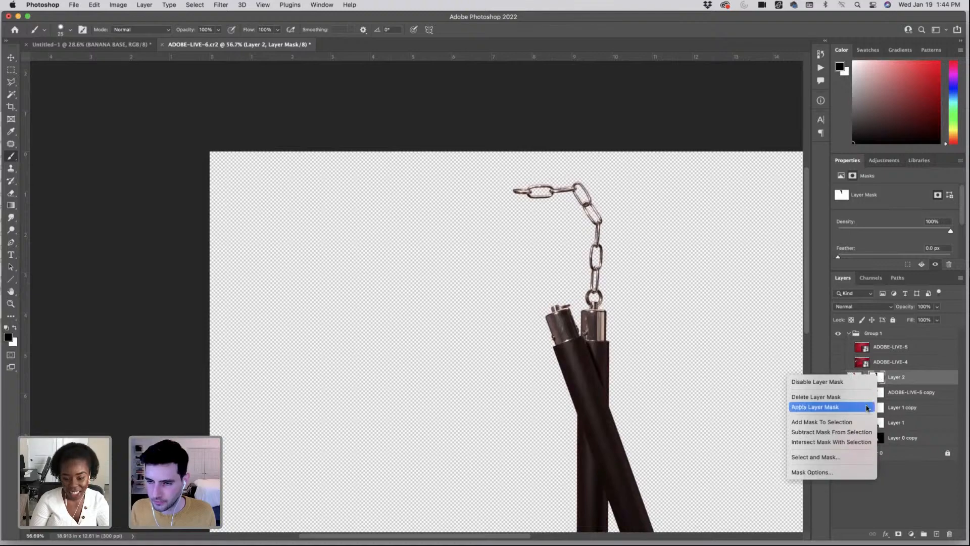
{"action": "left_click", "coordinate": [867, 407]}
{"action": "left_click", "coordinate": [907, 411], "text": "shift"}
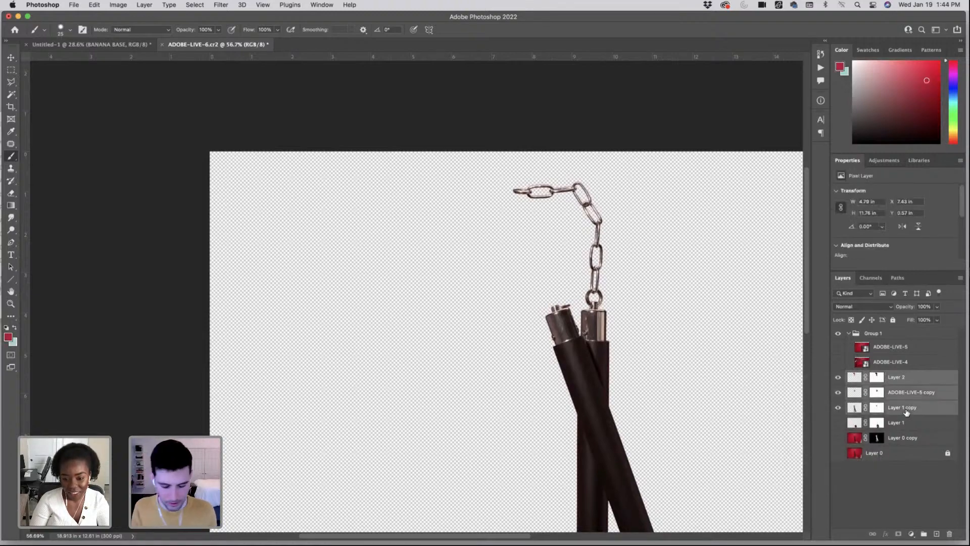
{"action": "key", "text": "super+j"}
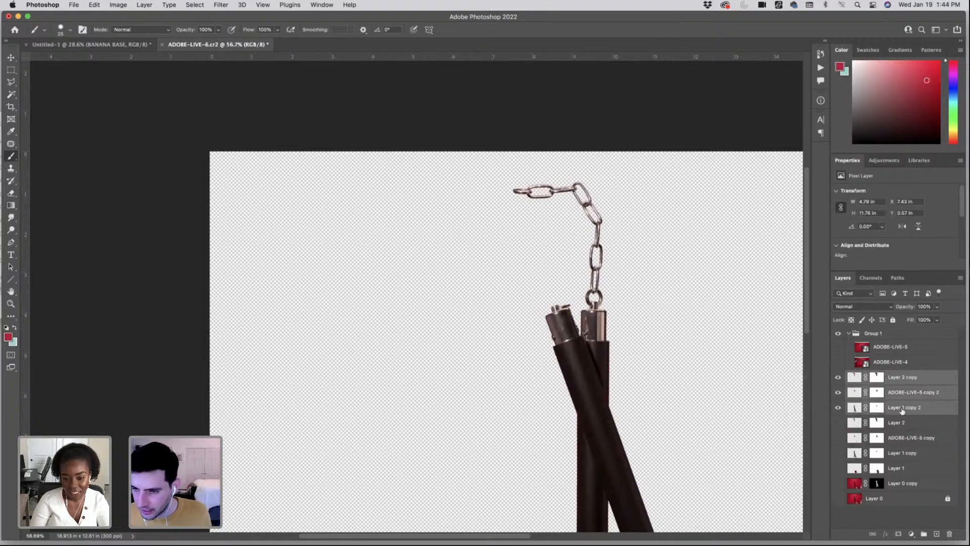
{"action": "right_click", "coordinate": [902, 411]}
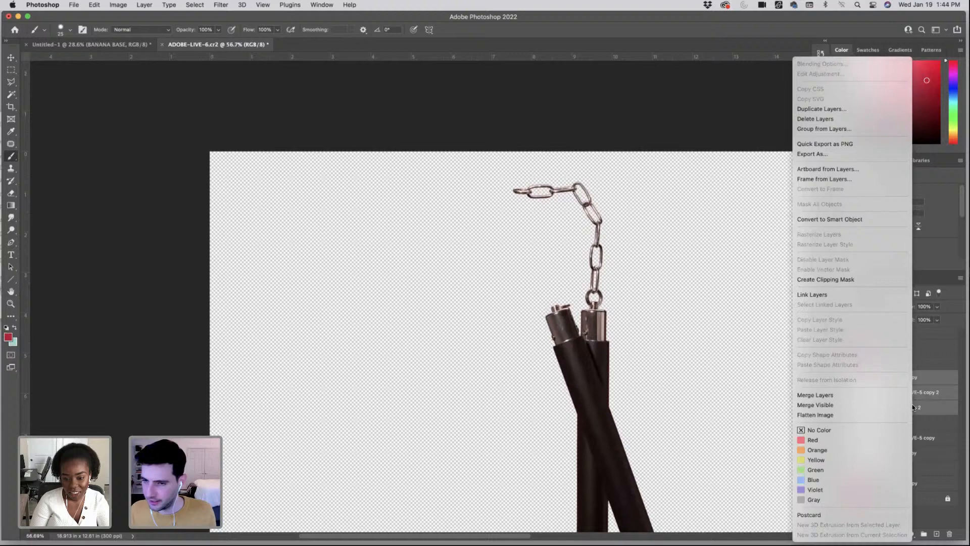
{"action": "left_click", "coordinate": [836, 395]}
{"action": "left_click", "coordinate": [838, 378]}
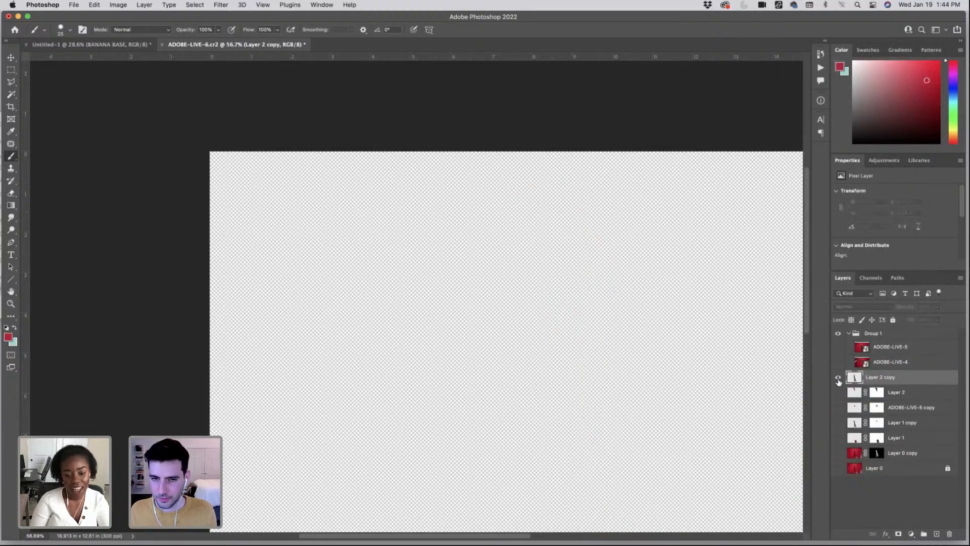
{"action": "left_click", "coordinate": [839, 379]}
- Select the five uppermost chain links with the Polygonal Lasso and copy them from Layer 2 copy to a new layer
{"action": "left_click_drag", "start_coordinate": [642, 363], "coordinate": [626, 359]}
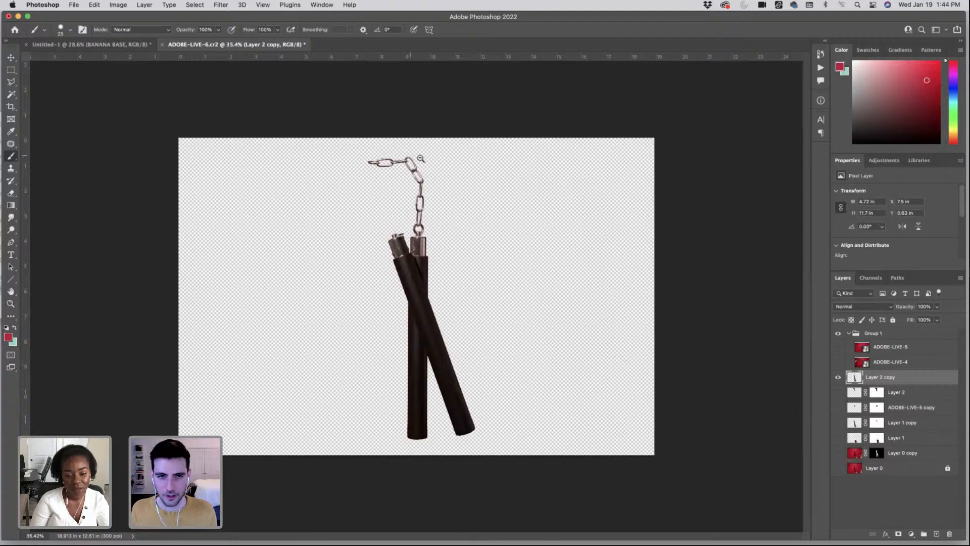
{"action": "left_click_drag", "start_coordinate": [420, 159], "coordinate": [483, 173]}
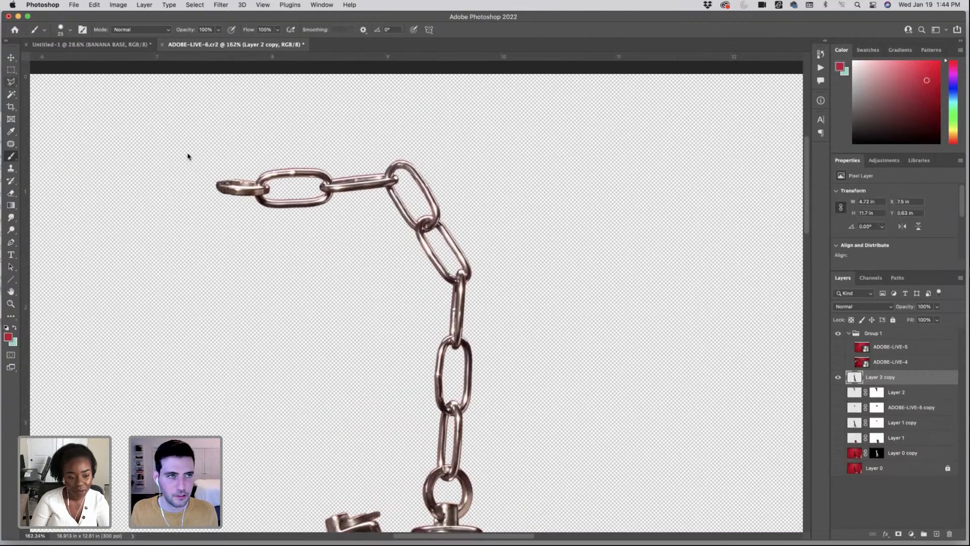
{"action": "key", "text": "l"}
{"action": "left_click", "coordinate": [200, 168]}
{"action": "left_click", "coordinate": [218, 278]}
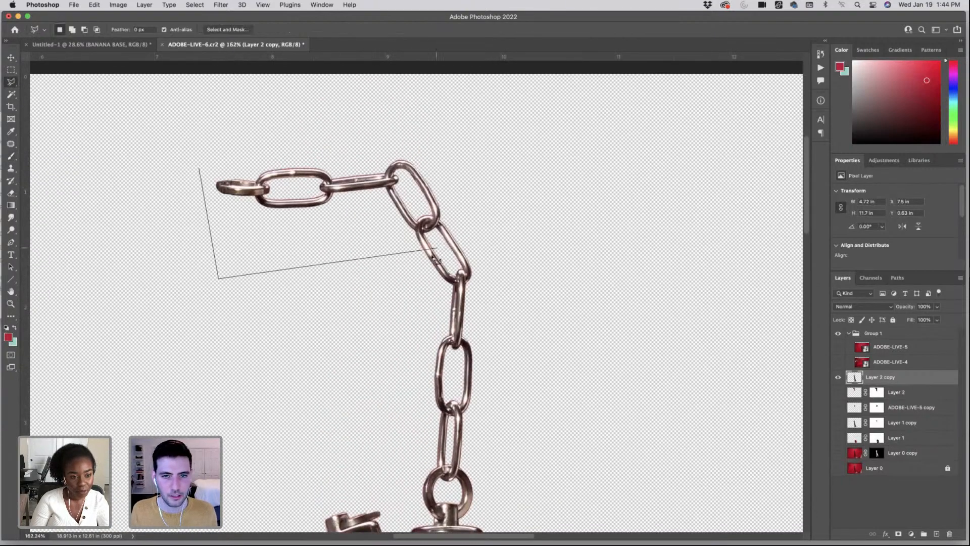
{"action": "left_click", "coordinate": [434, 291]}
{"action": "left_click", "coordinate": [479, 292]}
{"action": "left_click", "coordinate": [517, 264]}
{"action": "left_click", "coordinate": [430, 103]}
{"action": "left_click", "coordinate": [253, 138]}
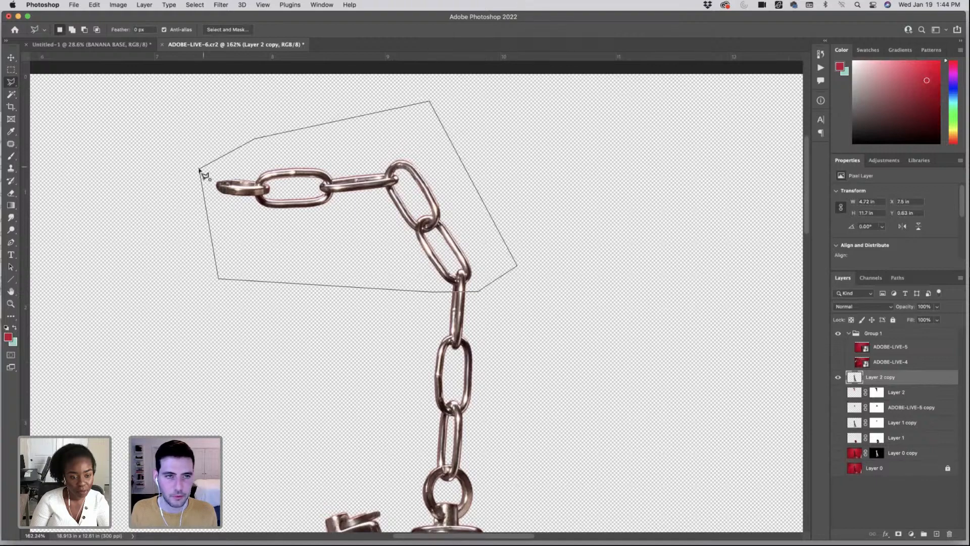
{"action": "left_click", "coordinate": [199, 168]}
{"action": "key", "text": "super+j"}
- Rotate the copied chain piece about -110° and place its end link on the tilted handle's cap
{"action": "key", "text": "super+t"}
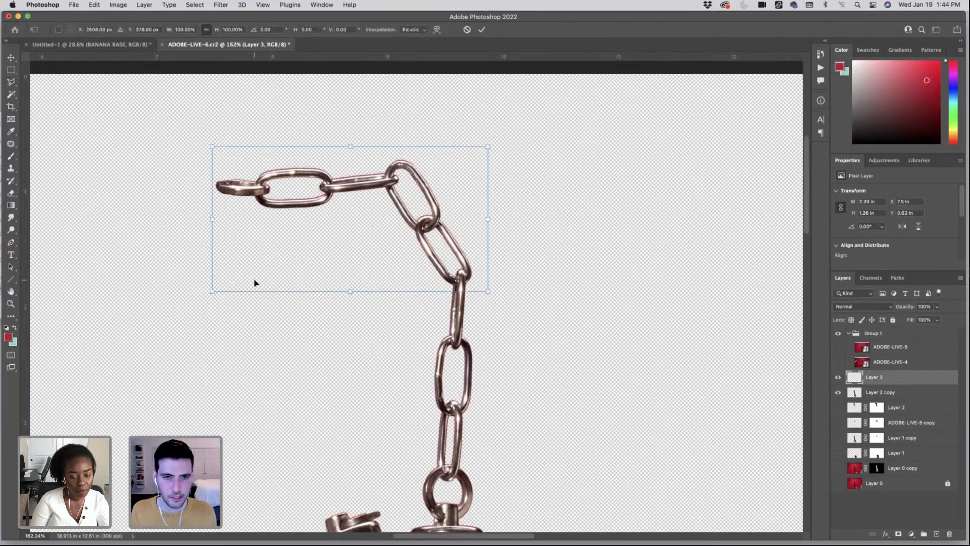
{"action": "scroll", "coordinate": [150, 231], "scroll_direction": "down", "scroll_amount": 5}
{"action": "left_click_drag", "start_coordinate": [149, 232], "coordinate": [457, 371]}
{"action": "left_click_drag", "start_coordinate": [283, 171], "coordinate": [324, 371]}
{"action": "left_click_drag", "start_coordinate": [260, 404], "coordinate": [367, 452]}
{"action": "left_click_drag", "start_coordinate": [395, 390], "coordinate": [345, 382]}
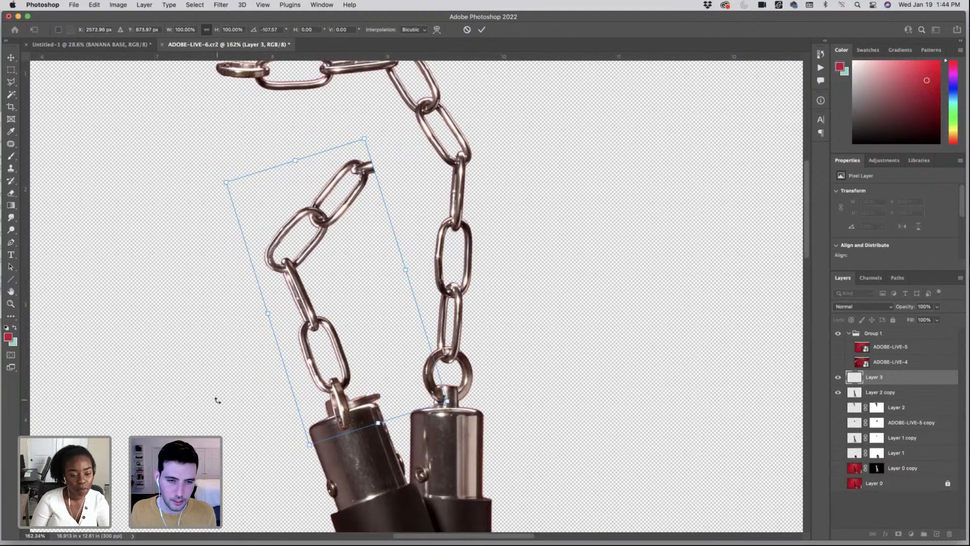
{"action": "left_click_drag", "start_coordinate": [216, 399], "coordinate": [225, 402]}
{"action": "left_click_drag", "start_coordinate": [362, 352], "coordinate": [357, 344]}
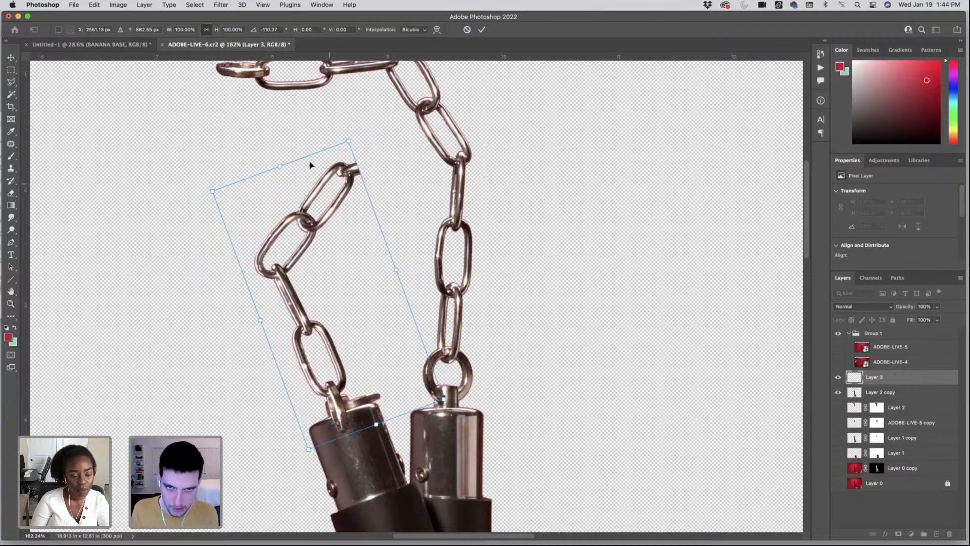
{"action": "key", "text": "Return"}
- Add a layer mask to Layer 3 and brush away the end link's lower part overlapping the tilted handle's cap
{"action": "scroll", "coordinate": [377, 323], "scroll_direction": "down", "scroll_amount": 3}
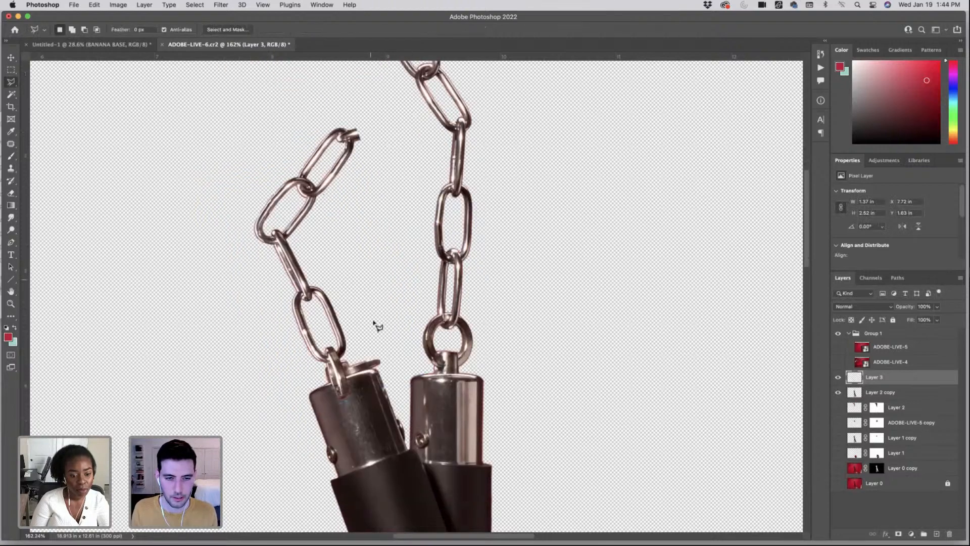
{"action": "left_click", "coordinate": [899, 534]}
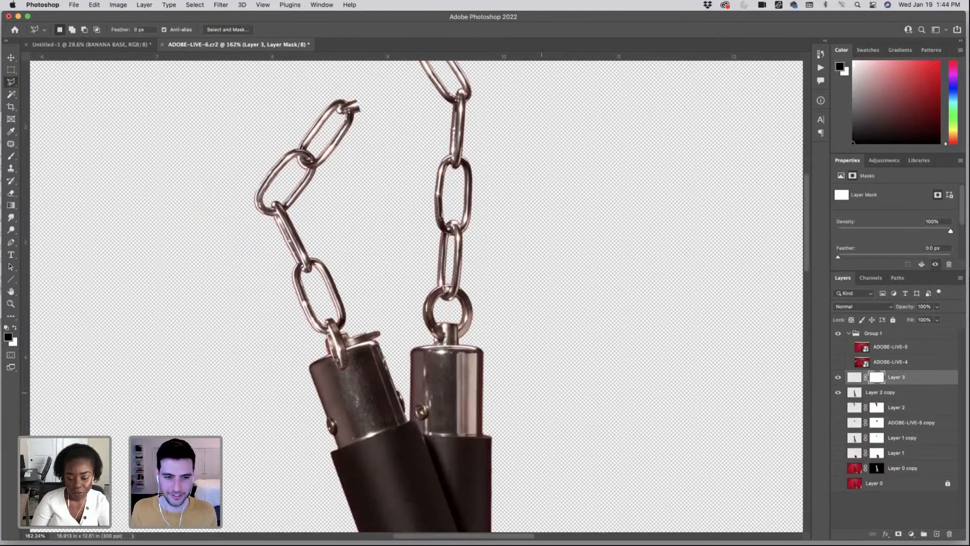
{"action": "key", "text": "b"}
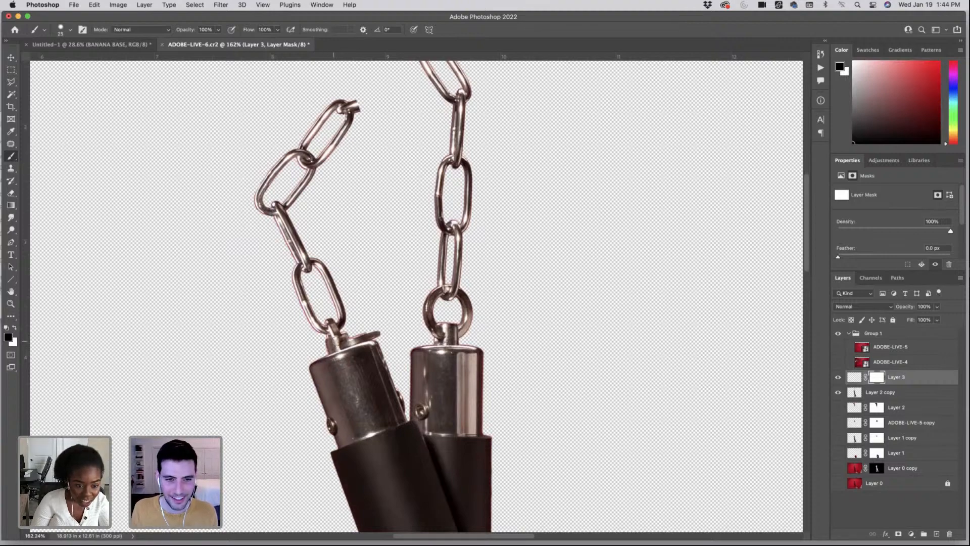
- Add a layer mask to Layer 2 copy and paint out the flat ring on the tilted cap with a 6 px, 75% hardness brush
{"action": "left_click", "coordinate": [881, 393]}
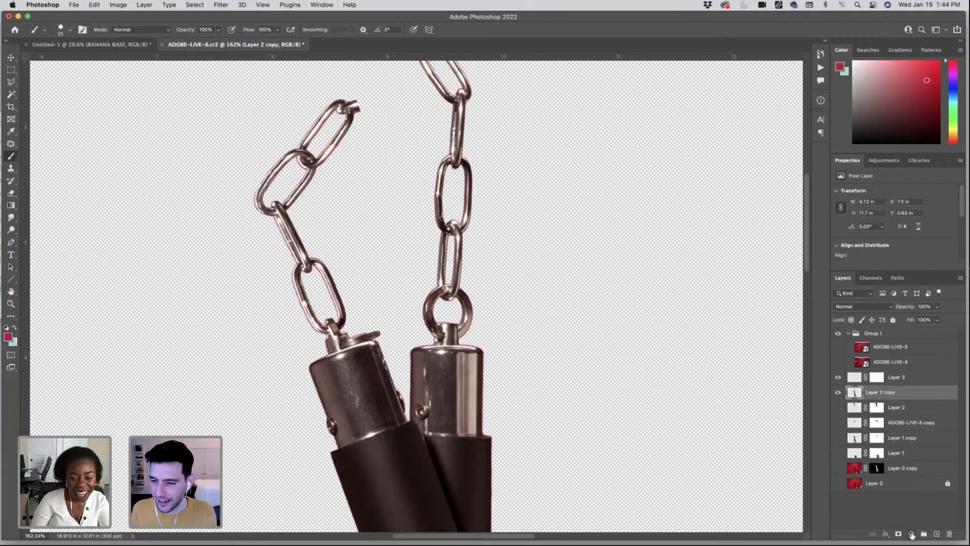
{"action": "left_click", "coordinate": [898, 535]}
{"action": "left_click_drag", "start_coordinate": [352, 339], "coordinate": [384, 346]}
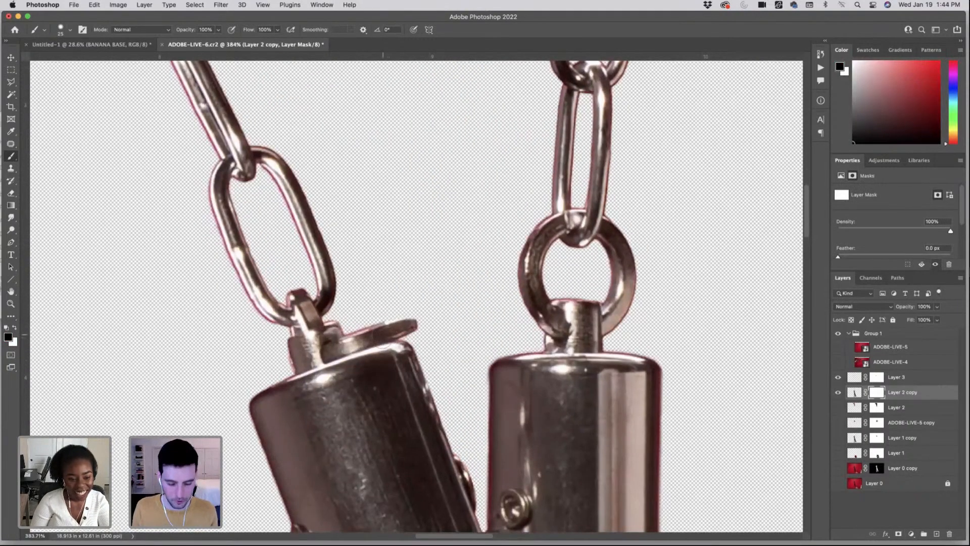
{"action": "left_click", "coordinate": [64, 29]}
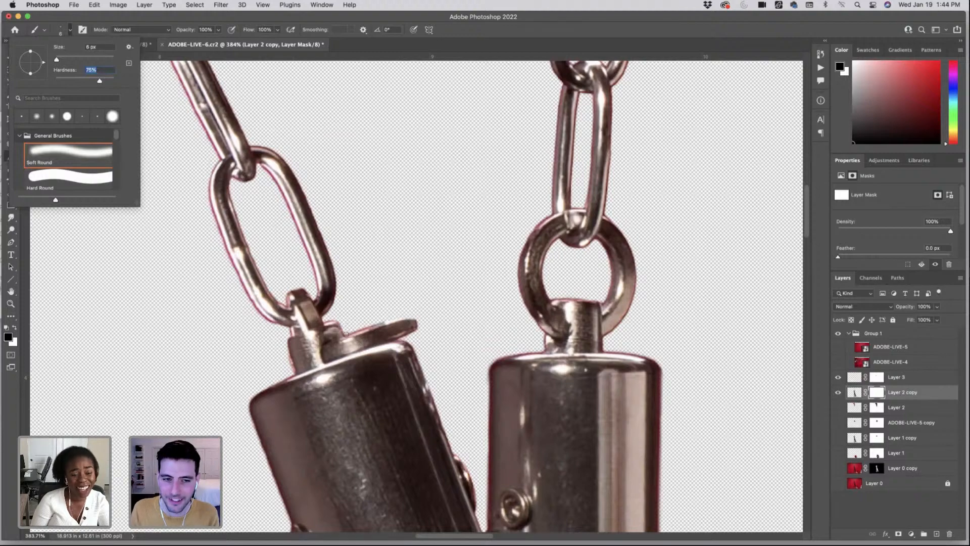
{"action": "key", "text": "Return"}
{"action": "mouse_move", "coordinate": [354, 346]}
{"action": "left_mouse_down"}
{"action": "mouse_move", "coordinate": [422, 330]}
{"action": "mouse_move", "coordinate": [364, 329]}
{"action": "left_mouse_up"}
{"action": "key", "text": "bracketright"}
{"action": "key", "text": "bracketright"}
{"action": "key", "text": "bracketright"}
{"action": "key", "text": "bracketright"}
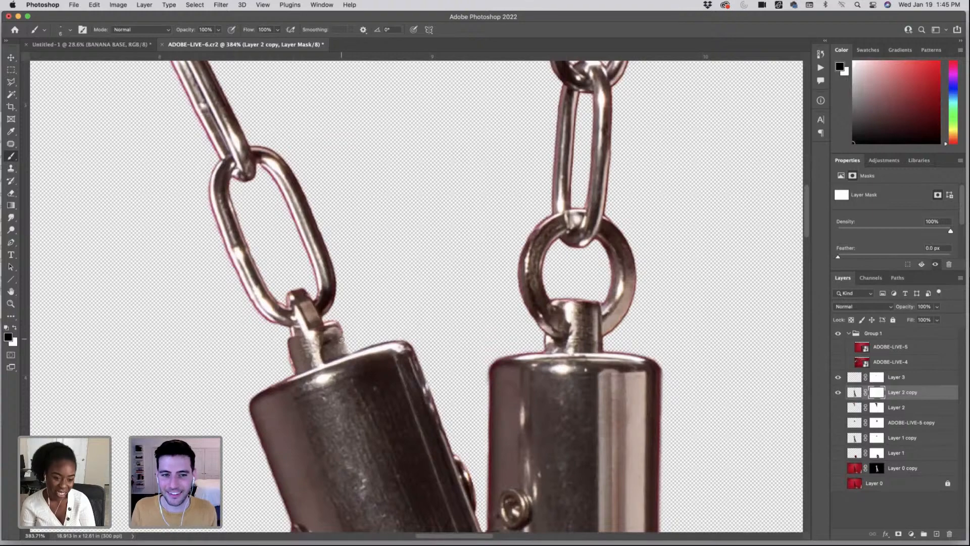
- Touch up the Layer 2 copy mask along the edge of the tilted cap's connector, alternating between black and white
{"action": "key", "text": "x"}
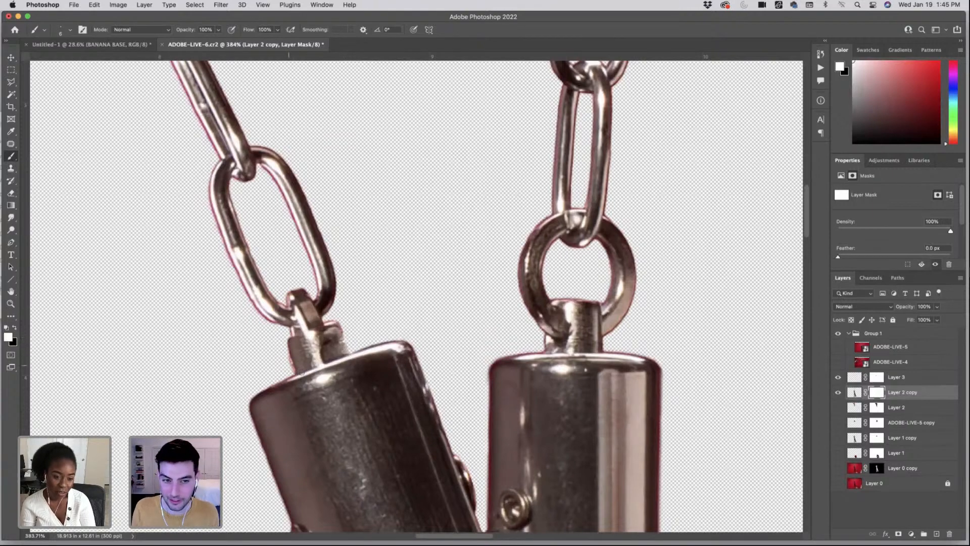
{"action": "key", "text": "x"}
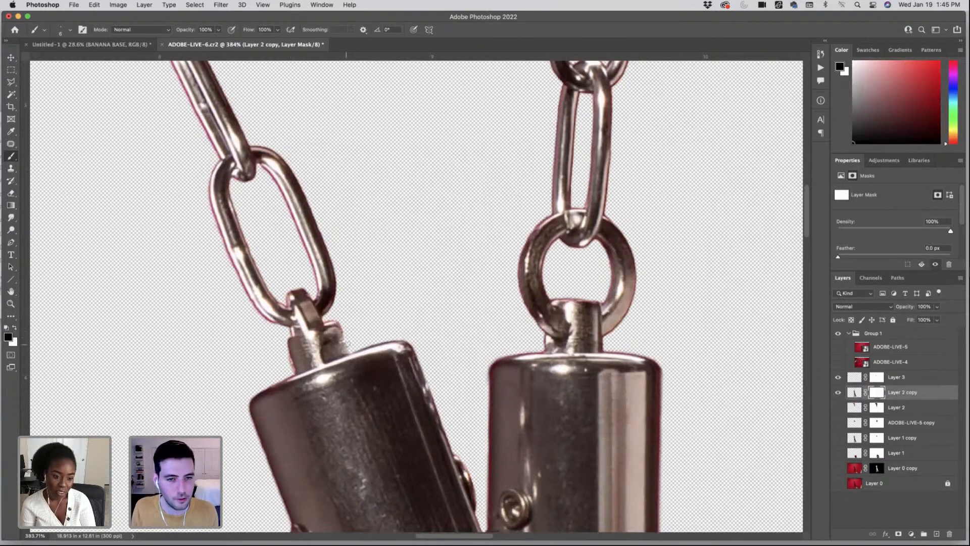
{"action": "key", "text": "x"}
{"action": "scroll", "coordinate": [344, 340], "scroll_direction": "up", "scroll_amount": 5}
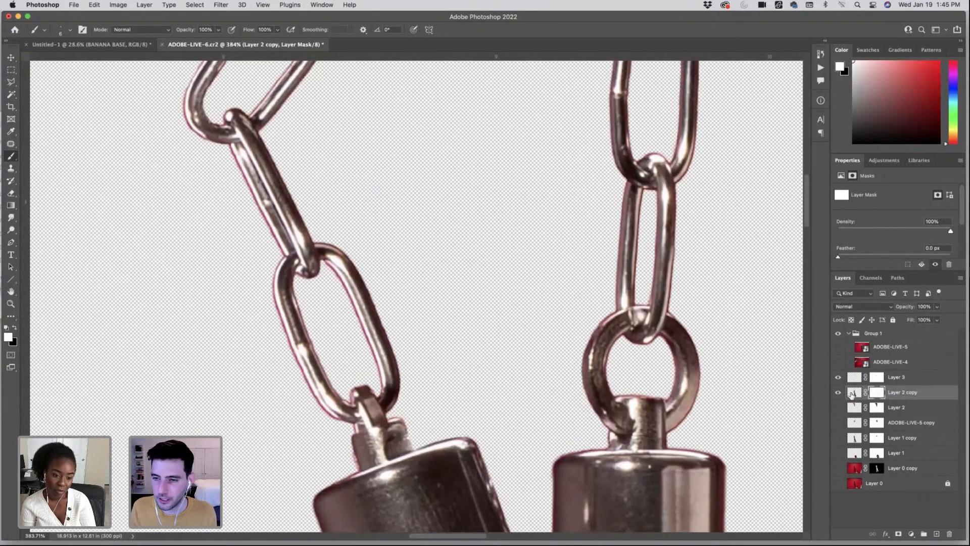
- Patch the bright spot on the outer side of the lowest tilted chain link on Layer 3, then deselect
{"action": "left_click", "coordinate": [853, 393]}
{"action": "left_click", "coordinate": [850, 378]}
{"action": "key", "text": "j"}
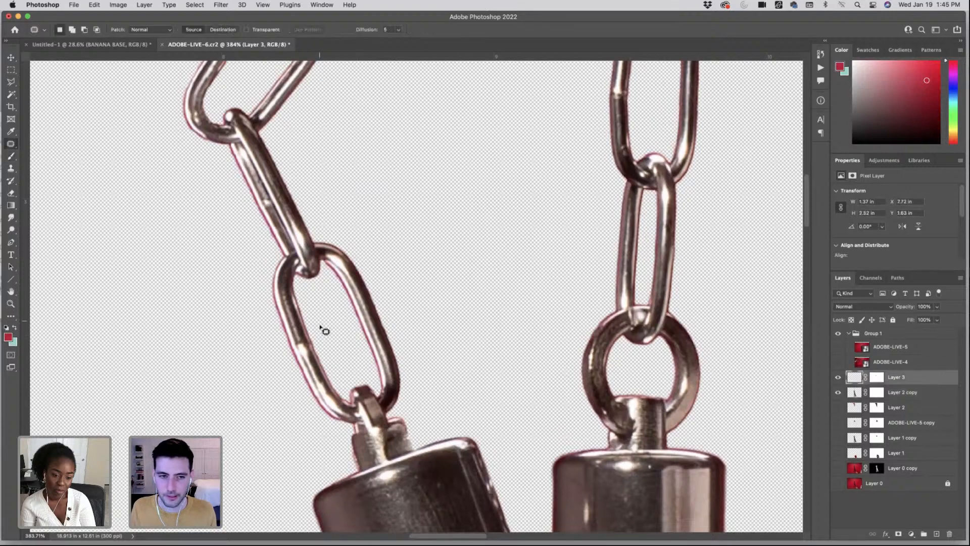
{"action": "left_click_drag", "start_coordinate": [307, 347], "coordinate": [299, 328]}
{"action": "left_click_drag", "start_coordinate": [307, 346], "coordinate": [305, 348]}
{"action": "left_click_drag", "start_coordinate": [307, 353], "coordinate": [310, 364]}
{"action": "left_click", "coordinate": [310, 363]}
{"action": "key", "text": "super+z"}
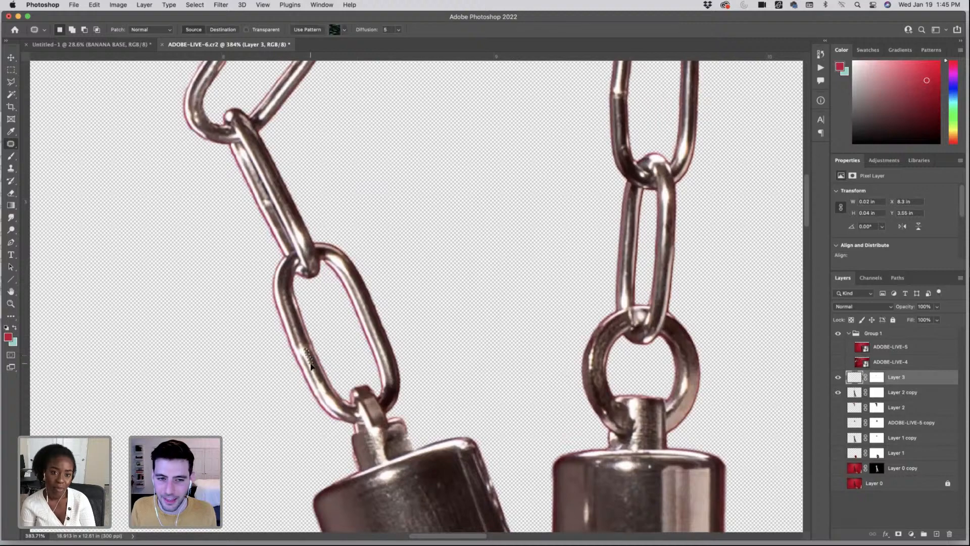
{"action": "key", "text": "super+d"}
- Select the left half of the tilted cap's connector on Layer 2 copy with the Polygonal Lasso and copy it to a new layer
{"action": "scroll", "coordinate": [271, 303], "scroll_direction": "up", "scroll_amount": 2}
{"action": "scroll", "coordinate": [340, 309], "scroll_direction": "down", "scroll_amount": 8}
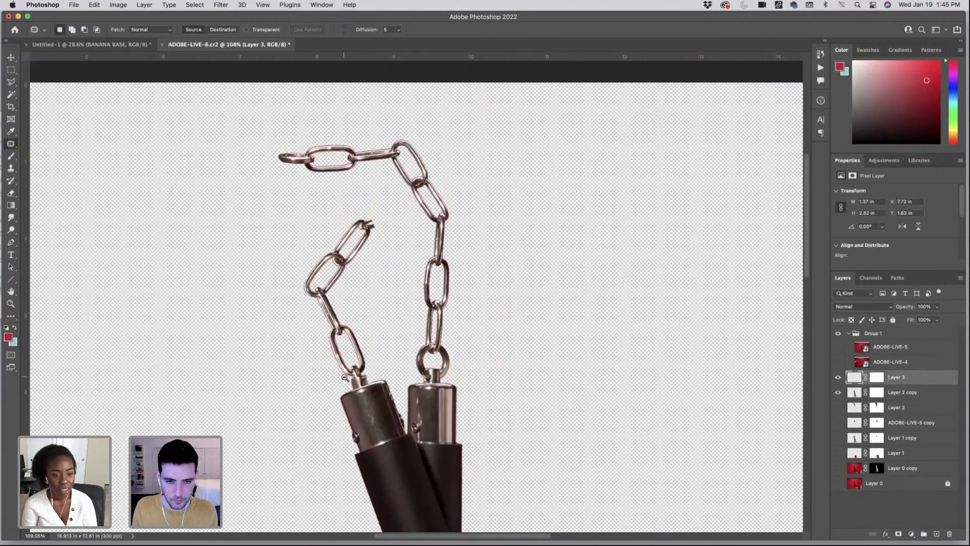
{"action": "scroll", "coordinate": [349, 378], "scroll_direction": "up", "scroll_amount": 7}
{"action": "scroll", "coordinate": [399, 379], "scroll_direction": "up", "scroll_amount": 2}
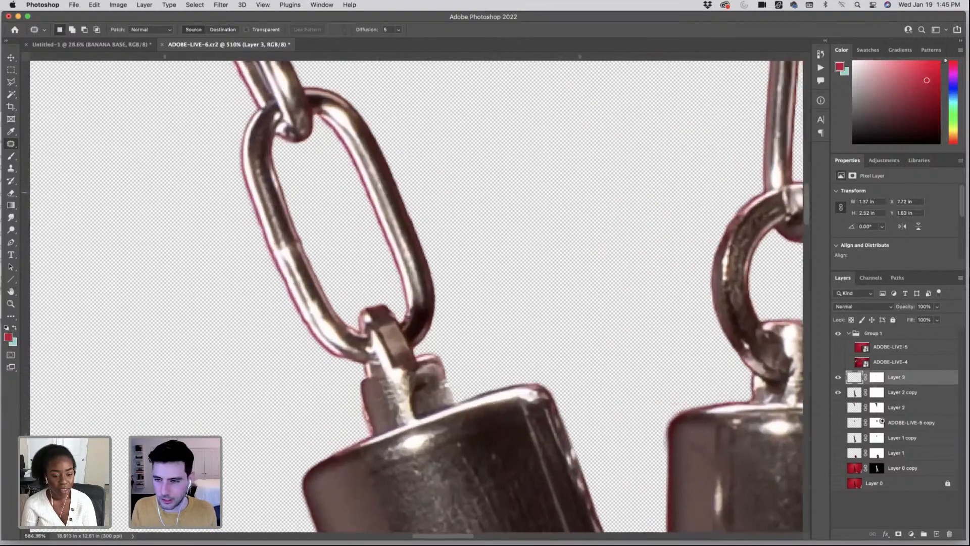
{"action": "scroll", "coordinate": [432, 399], "scroll_direction": "up", "scroll_amount": 2}
{"action": "left_click", "coordinate": [854, 394]}
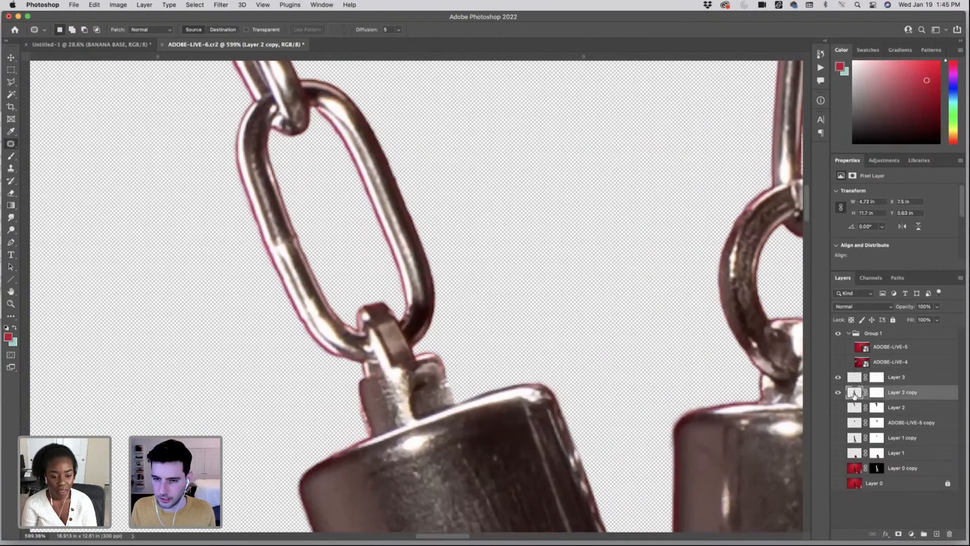
{"action": "left_click", "coordinate": [11, 82]}
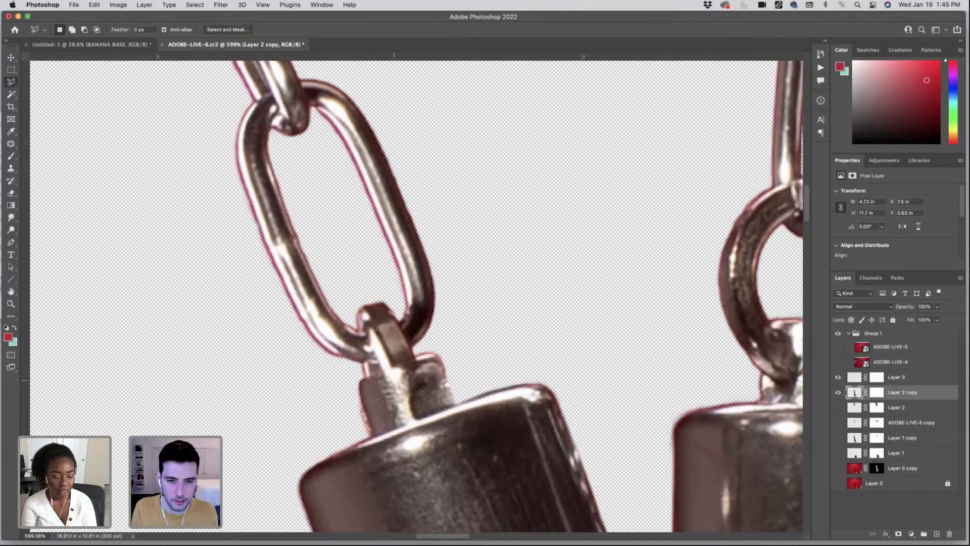
{"action": "left_click", "coordinate": [386, 368]}
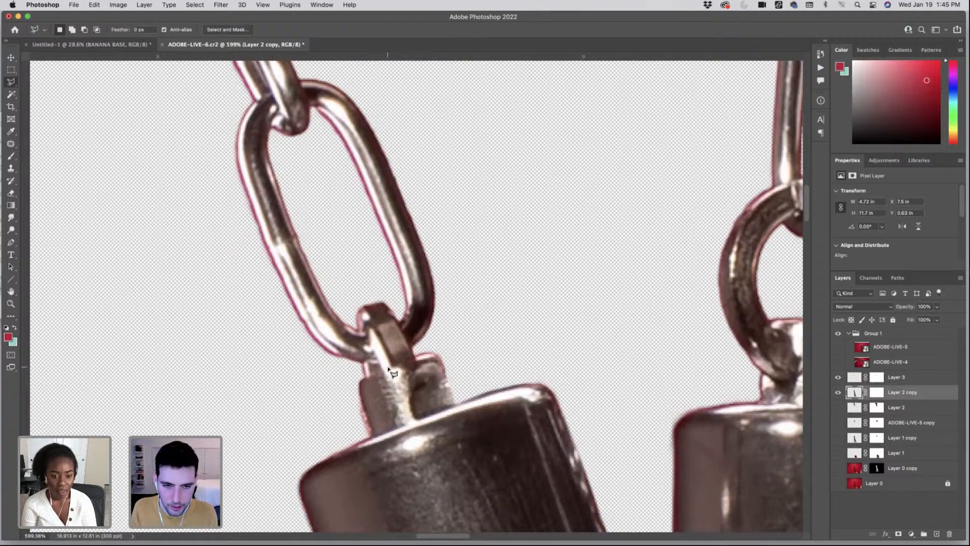
{"action": "left_click", "coordinate": [338, 383]}
{"action": "left_click", "coordinate": [352, 439]}
{"action": "left_click", "coordinate": [359, 448]}
{"action": "left_click", "coordinate": [426, 419]}
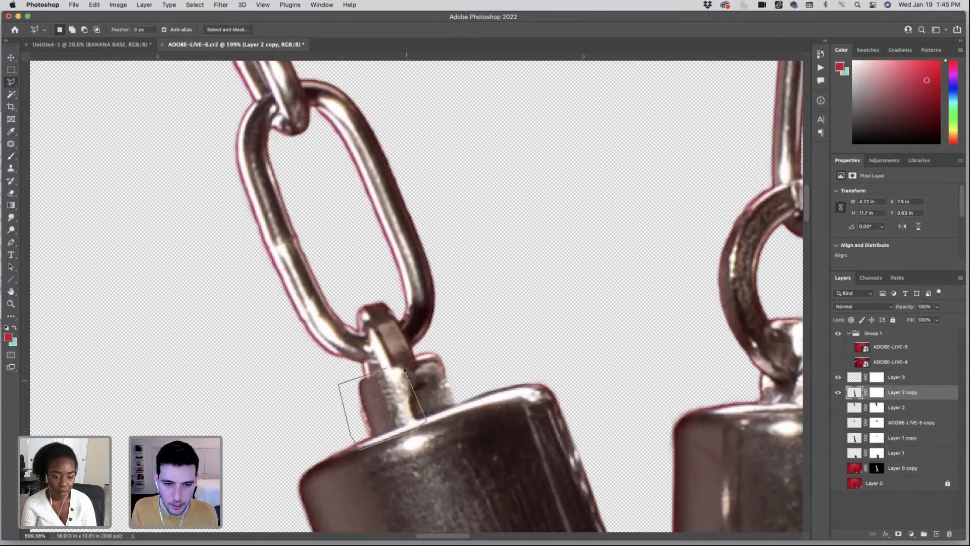
{"action": "left_click", "coordinate": [400, 365]}
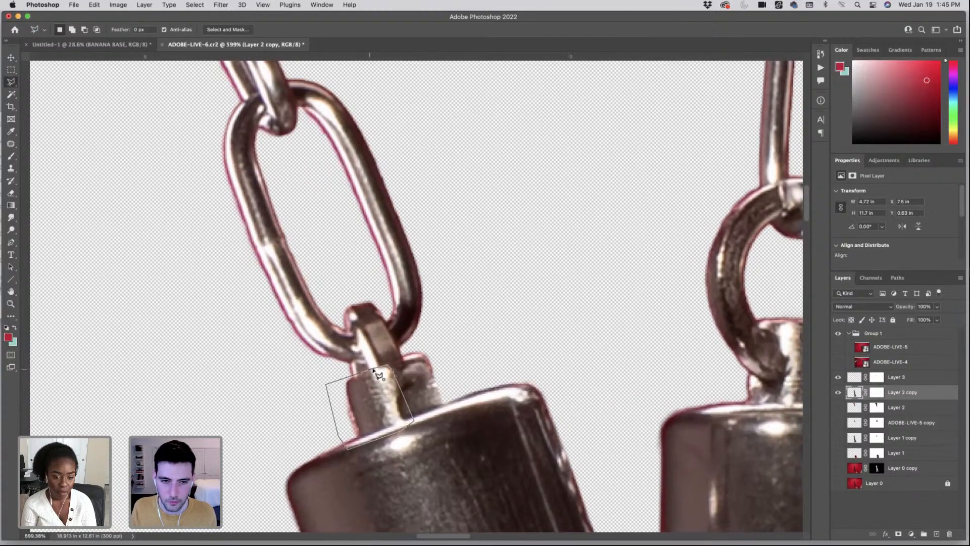
{"action": "left_click", "coordinate": [374, 369]}
{"action": "key", "text": "super+j"}
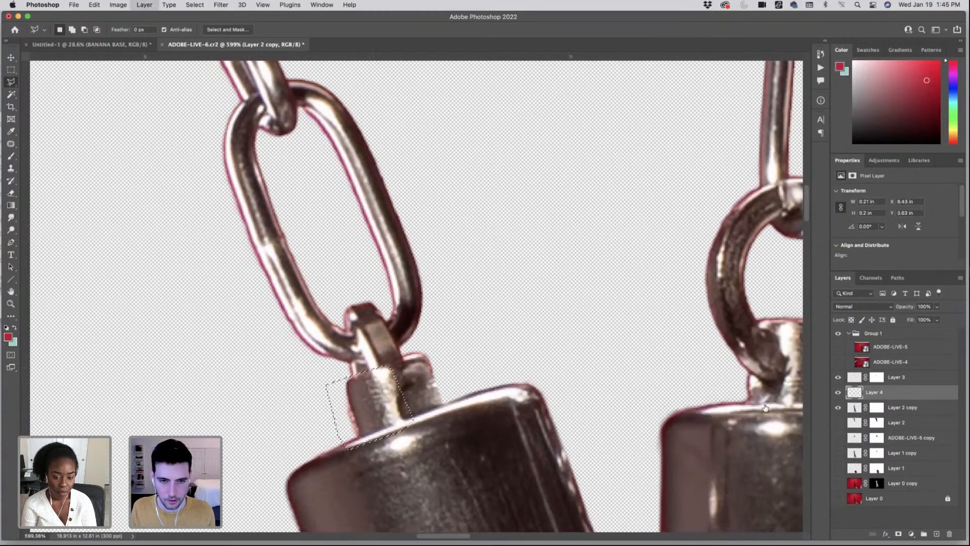
- Flip the copied connector piece horizontally, rotate it to match the tilted cap and place it over the connector's right half
{"action": "key", "text": "super+t"}
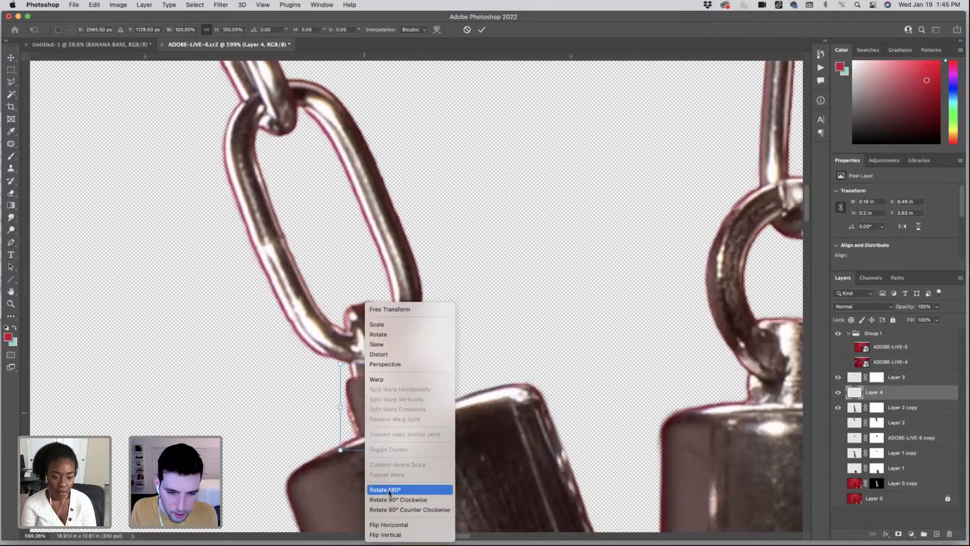
{"action": "left_click", "coordinate": [389, 524]}
{"action": "left_click_drag", "start_coordinate": [439, 378], "coordinate": [442, 433]}
{"action": "left_click_drag", "start_coordinate": [411, 394], "coordinate": [414, 391]}
{"action": "left_click_drag", "start_coordinate": [498, 347], "coordinate": [496, 354]}
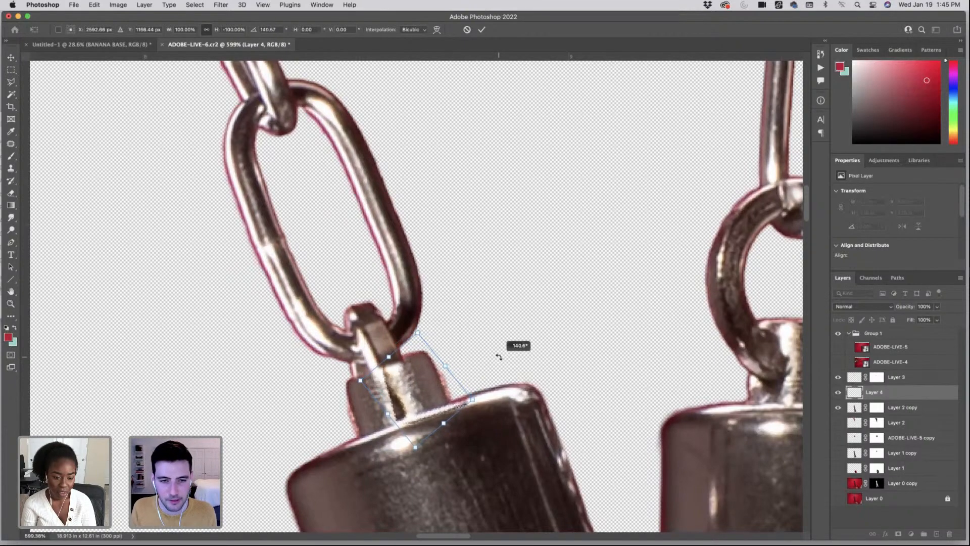
{"action": "left_click_drag", "start_coordinate": [419, 376], "coordinate": [414, 374]}
{"action": "key", "text": "Escape"}
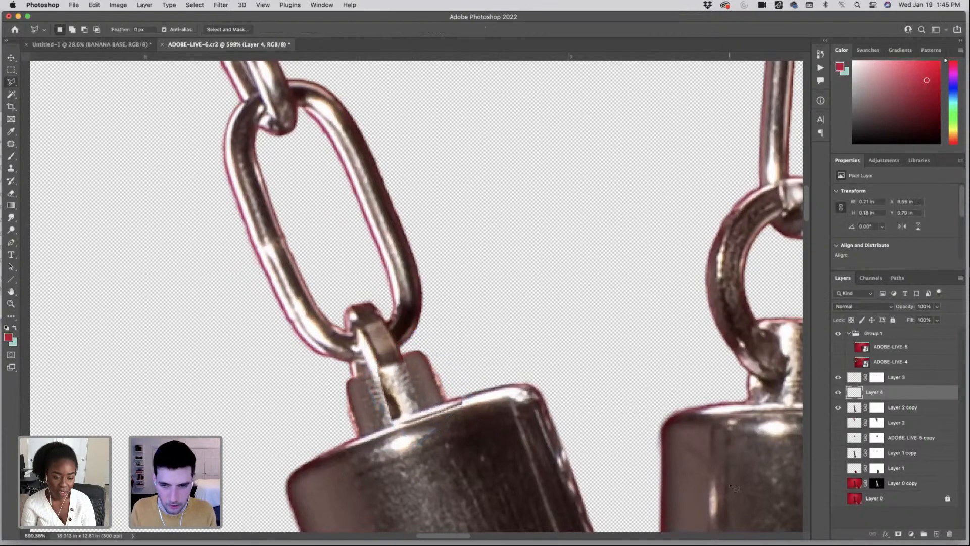
{"action": "key", "text": "ctrl+t"}
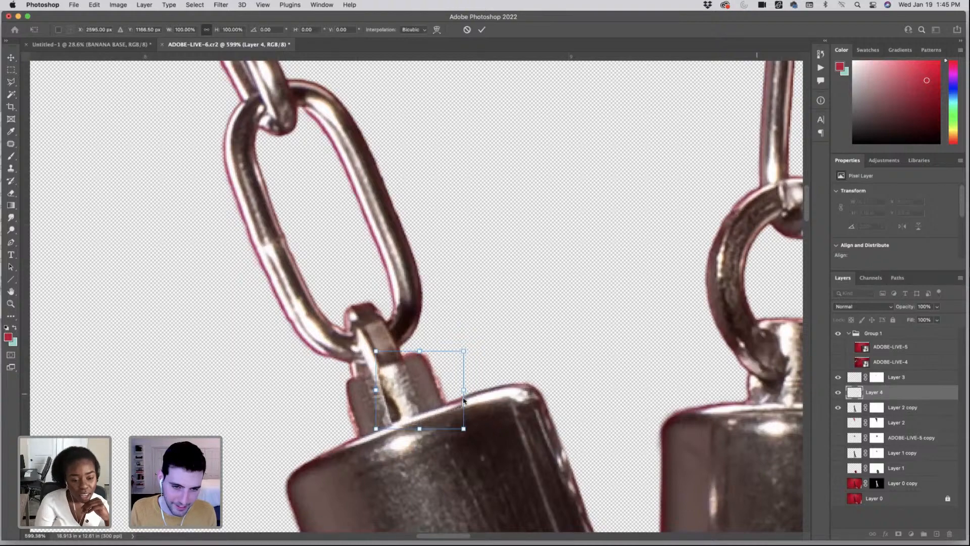
{"action": "key", "text": "Return"}
{"action": "key", "text": "l"}
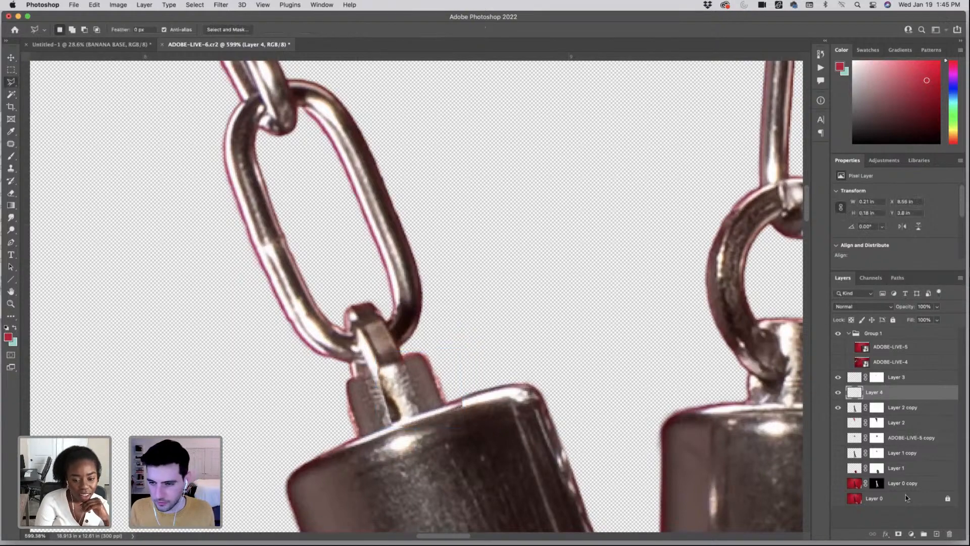
- Add a layer mask to Layer 4 and brush away in black the part overlapping the connector's left half
{"action": "left_click", "coordinate": [898, 533]}
{"action": "key", "text": "b"}
{"action": "key", "text": "d"}
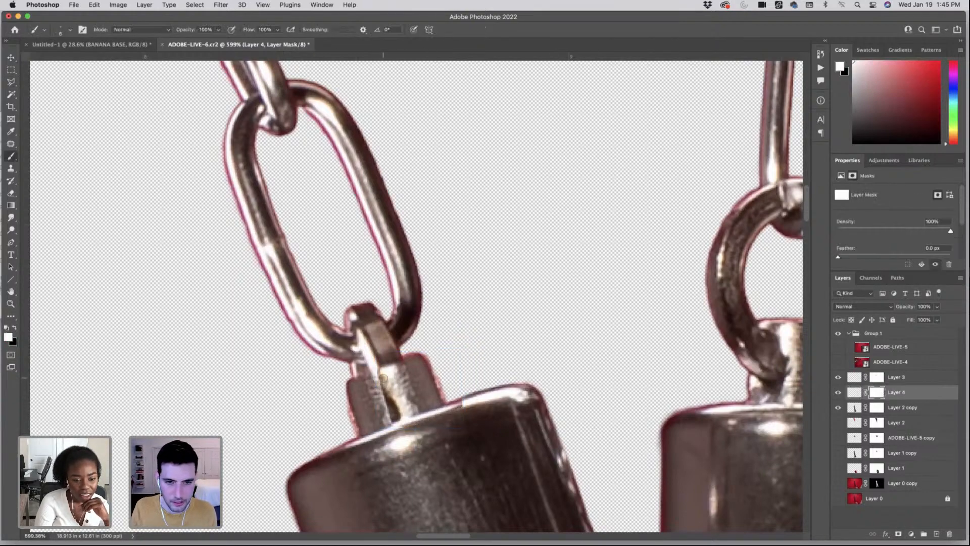
{"action": "key", "text": "x"}
{"action": "mouse_move", "coordinate": [383, 378]}
{"action": "left_mouse_down"}
{"action": "mouse_move", "coordinate": [406, 393]}
{"action": "mouse_move", "coordinate": [404, 369]}
{"action": "mouse_move", "coordinate": [394, 404]}
{"action": "mouse_move", "coordinate": [418, 411]}
{"action": "left_mouse_up"}
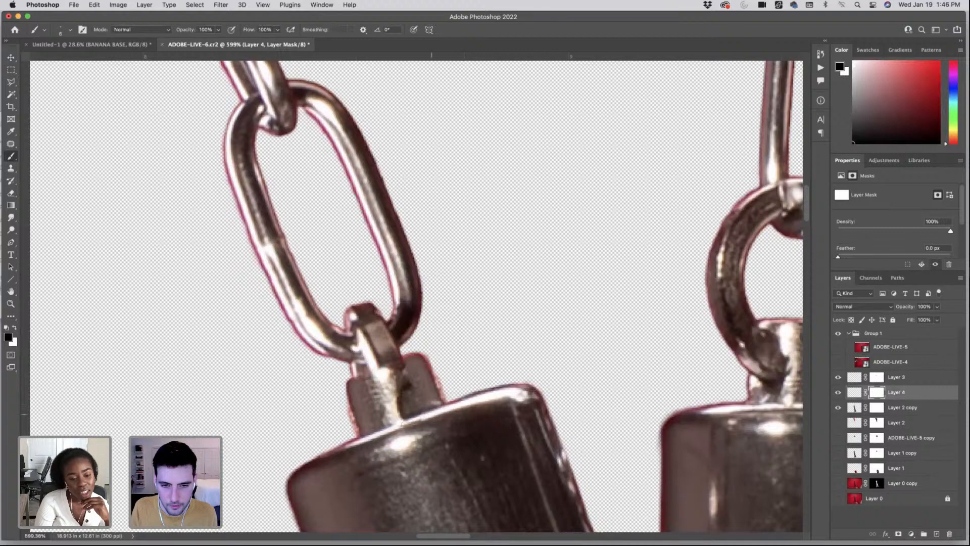
{"action": "key", "text": "x"}
{"action": "key", "text": "super+z"}
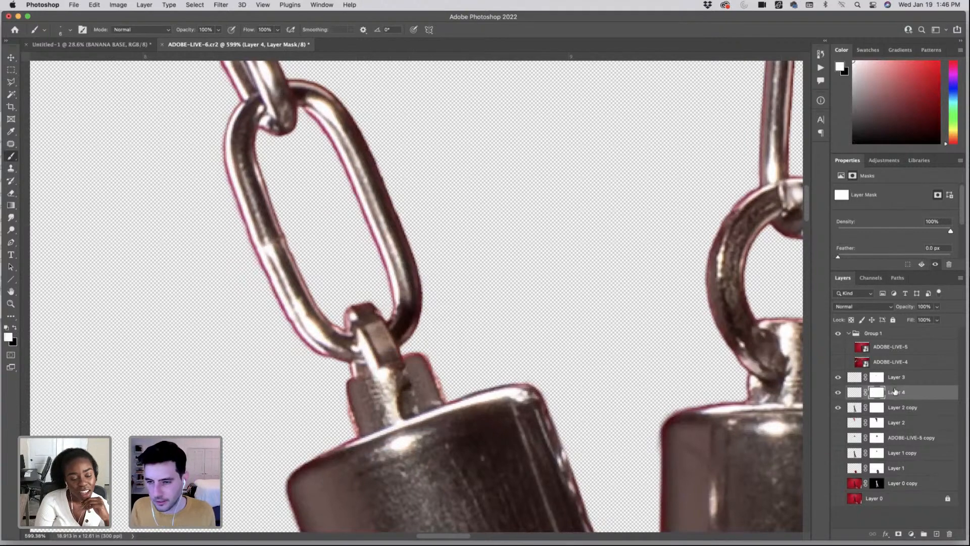
- Merge Layer 4 with Layer 2 copy and patch the dark seam in the middle of the tilted cap's connector
{"action": "right_click", "coordinate": [904, 410]}
{"action": "left_click", "coordinate": [844, 392]}
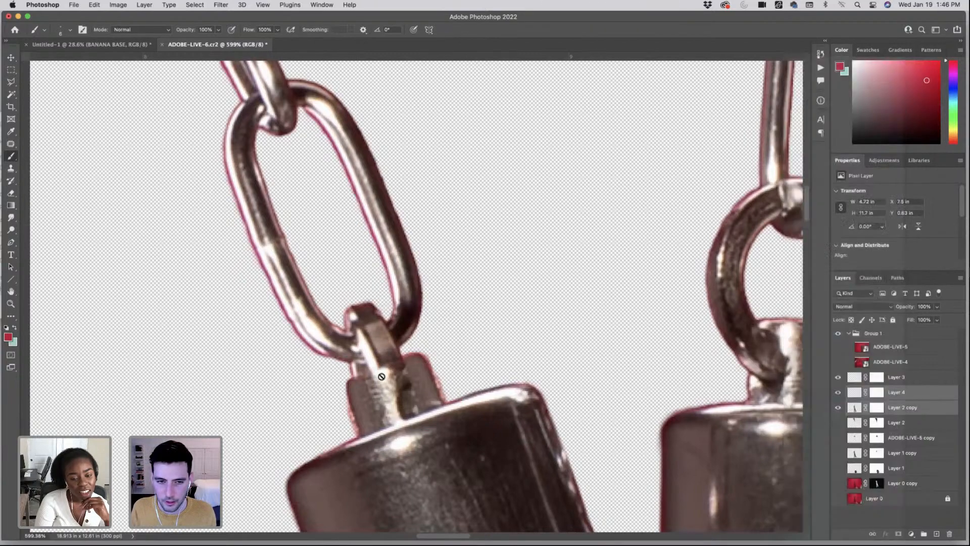
{"action": "key", "text": "j"}
{"action": "mouse_move", "coordinate": [409, 378]}
{"action": "left_mouse_down"}
{"action": "mouse_move", "coordinate": [411, 412]}
{"action": "mouse_move", "coordinate": [398, 383]}
{"action": "mouse_move", "coordinate": [367, 405]}
{"action": "mouse_move", "coordinate": [397, 386]}
{"action": "mouse_move", "coordinate": [401, 411]}
{"action": "left_mouse_up"}
{"action": "key", "text": "super+d"}
{"action": "key", "text": "super+d"}
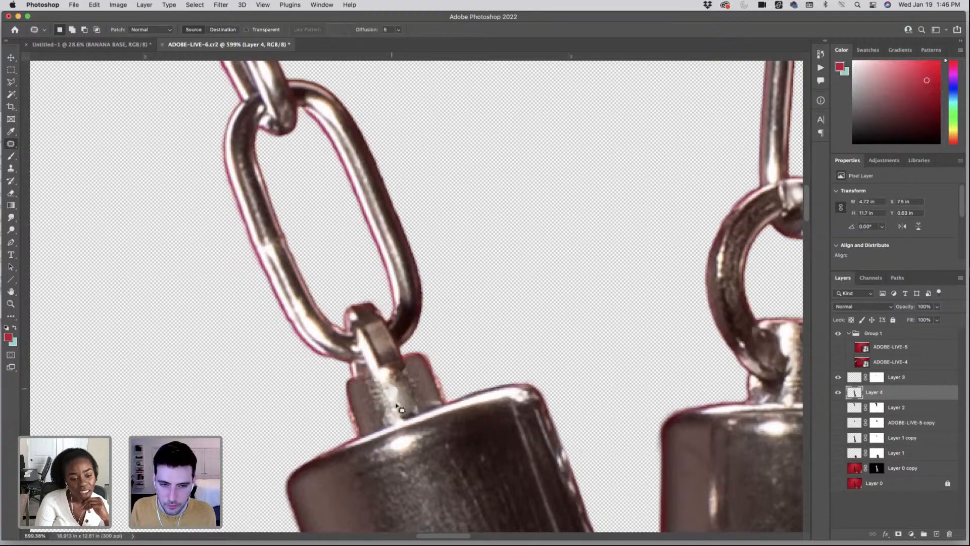
- Clone clean metal texture over the remaining blotches on the connector with the Clone Stamp at 82% opacity
{"action": "key", "text": "s"}
{"action": "left_click_drag", "start_coordinate": [390, 390], "coordinate": [388, 383]}
{"action": "left_click", "coordinate": [390, 403], "text": "alt"}
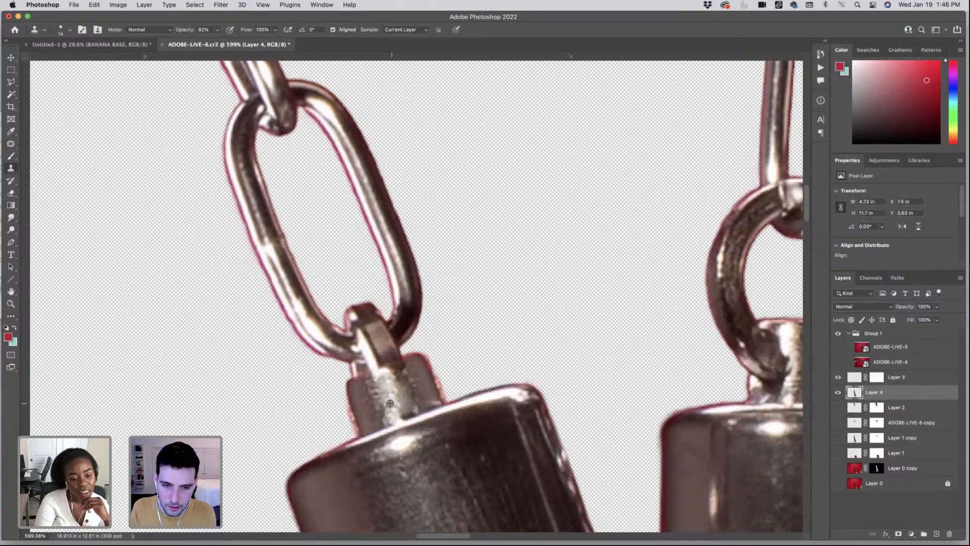
{"action": "left_click", "coordinate": [396, 415]}
- Patch the uneven texture on the right half of the tilted cap's connector with the Patch tool
{"action": "key", "text": "j"}
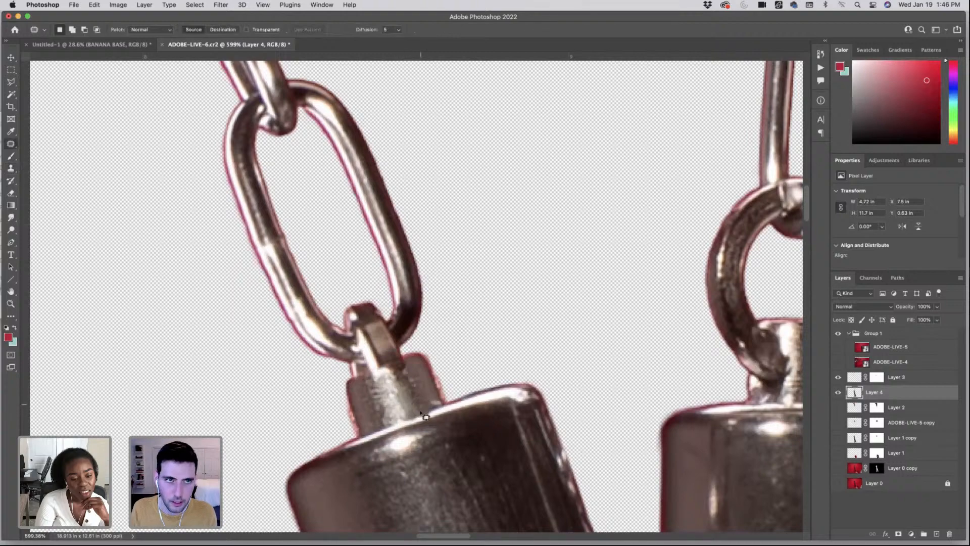
{"action": "mouse_move", "coordinate": [404, 388]}
{"action": "left_mouse_down"}
{"action": "mouse_move", "coordinate": [415, 374]}
{"action": "mouse_move", "coordinate": [419, 411]}
{"action": "left_mouse_up"}
{"action": "mouse_move", "coordinate": [413, 394]}
{"action": "left_mouse_down"}
{"action": "mouse_move", "coordinate": [376, 395]}
{"action": "mouse_move", "coordinate": [418, 391]}
{"action": "left_mouse_up"}
{"action": "key", "text": "super+d"}
{"action": "key", "text": "super+z"}
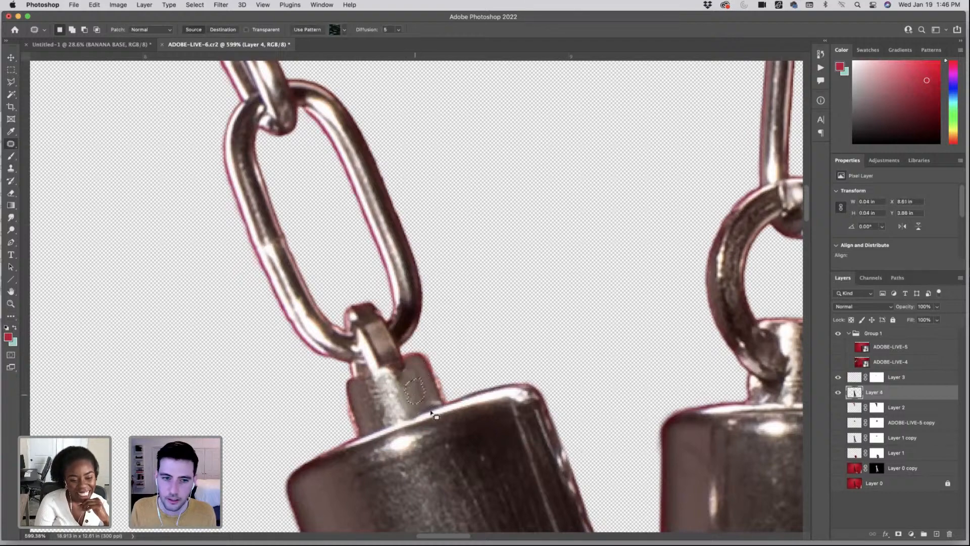
- Deselect the patched area on the handle's metal connector and toggle Layer 3's visibility to compare
{"action": "key", "text": "super+d"}
{"action": "mouse_move", "coordinate": [440, 423]}
{"action": "left_mouse_down"}
{"action": "mouse_move", "coordinate": [365, 420]}
{"action": "mouse_move", "coordinate": [483, 411]}
{"action": "mouse_move", "coordinate": [457, 412]}
{"action": "left_mouse_up"}
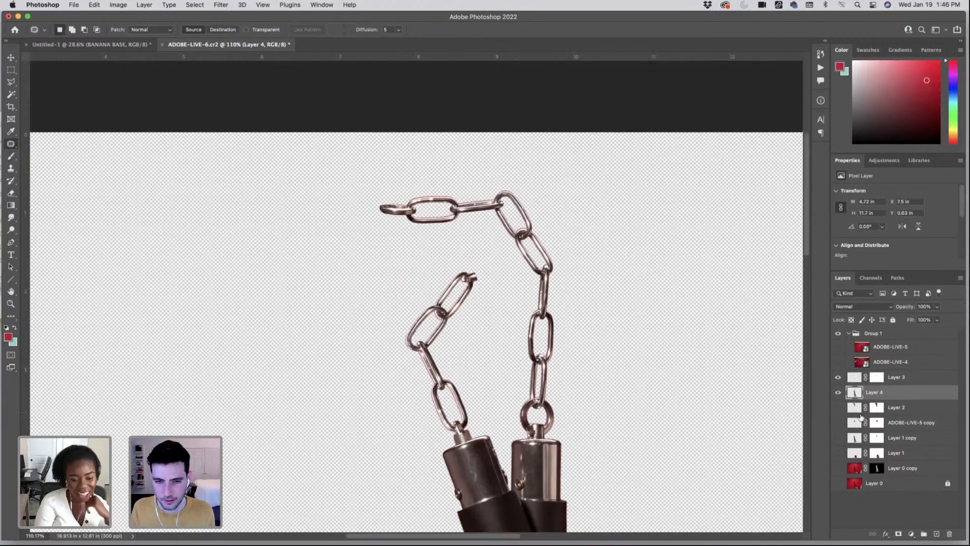
{"action": "left_click", "coordinate": [838, 378]}
{"action": "left_click", "coordinate": [839, 378]}
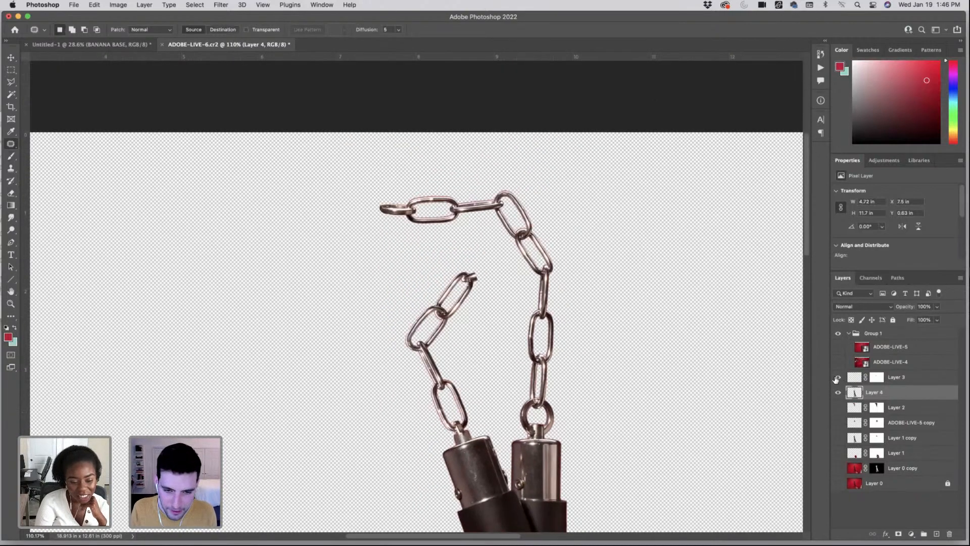
- Paint white with a 25 px brush on Layer 3's mask to reveal the lower link end over the handle's connector
{"action": "left_click_drag", "start_coordinate": [468, 425], "coordinate": [512, 421]}
{"action": "left_click", "coordinate": [878, 378]}
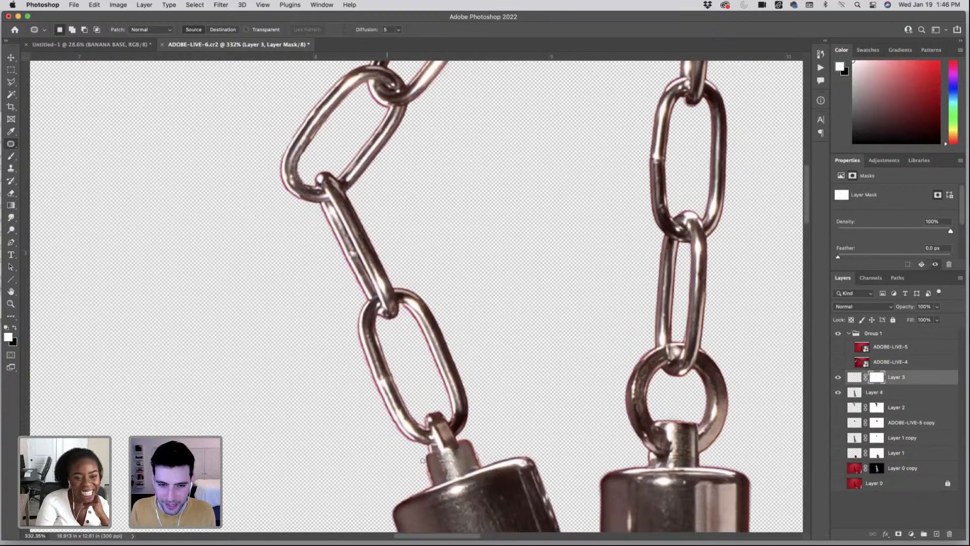
{"action": "key", "text": "b"}
{"action": "key", "text": "bracketright"}
{"action": "key", "text": "bracketright"}
{"action": "key", "text": "bracketright"}
{"action": "key", "text": "bracketright"}
{"action": "key", "text": "bracketright"}
{"action": "left_click_drag", "start_coordinate": [448, 461], "coordinate": [452, 468]}
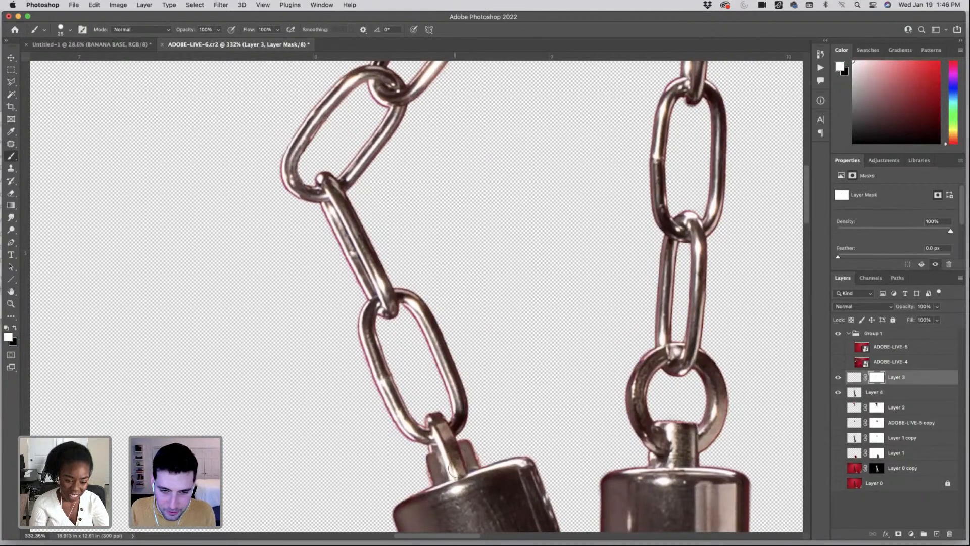
- Free Transform Layer 3's chain so its lowest link sits better on the handle's connector
{"action": "key", "text": "super+t"}
{"action": "mouse_move", "coordinate": [435, 429]}
{"action": "left_mouse_down"}
{"action": "mouse_move", "coordinate": [429, 412]}
{"action": "mouse_move", "coordinate": [442, 414]}
{"action": "mouse_move", "coordinate": [427, 409]}
{"action": "mouse_move", "coordinate": [445, 454]}
{"action": "left_mouse_up"}
{"action": "key", "text": "Return"}
{"action": "key", "text": "b"}
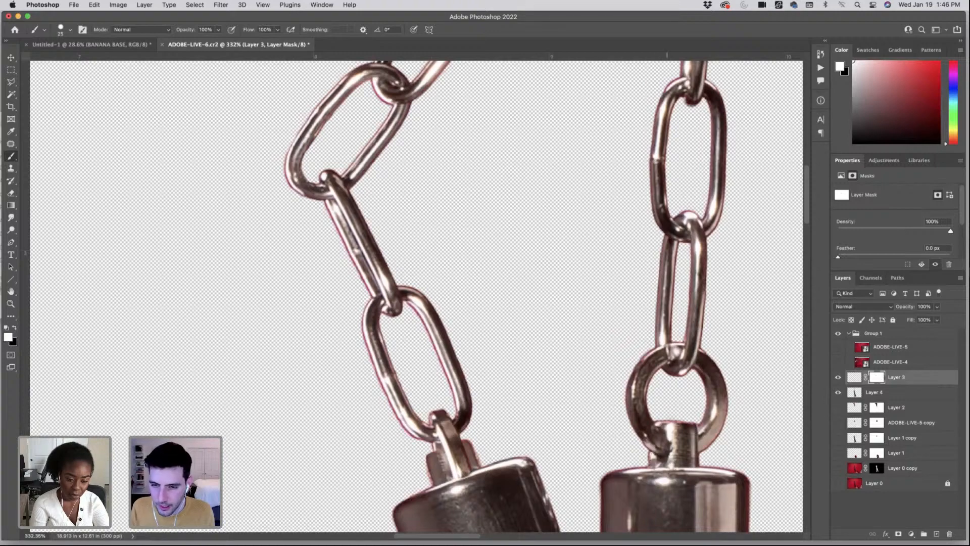
- Paint black with a small brush on Layer 3's mask to trim the link's tip where it overlaps the handle's connector
{"action": "scroll", "coordinate": [667, 460], "scroll_direction": "up", "scroll_amount": 4}
{"action": "scroll", "coordinate": [490, 470], "scroll_direction": "left", "scroll_amount": 3}
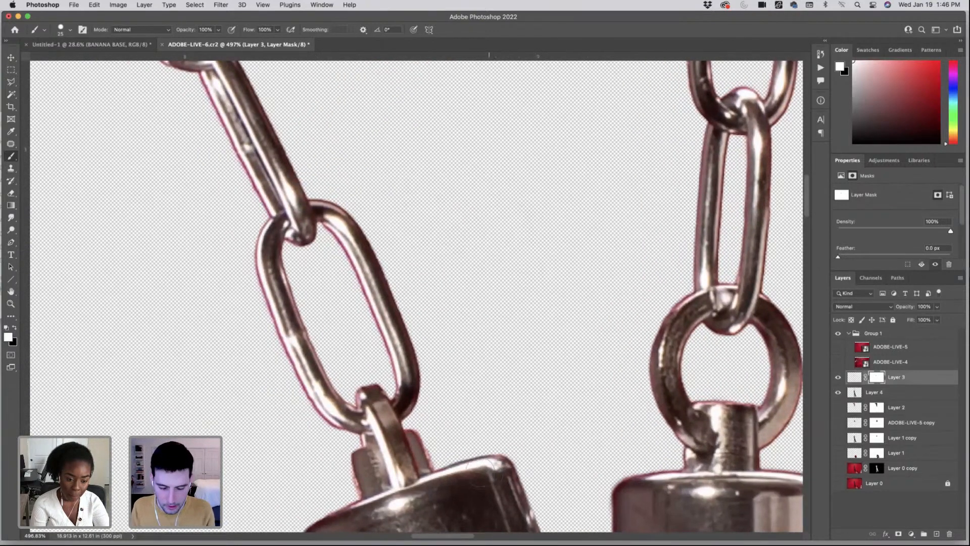
{"action": "key", "text": "bracketleft"}
{"action": "key", "text": "bracketleft"}
{"action": "key", "text": "bracketleft"}
{"action": "key", "text": "bracketleft"}
{"action": "key", "text": "bracketleft"}
{"action": "key", "text": "bracketleft"}
{"action": "key", "text": "bracketleft"}
{"action": "key", "text": "x"}
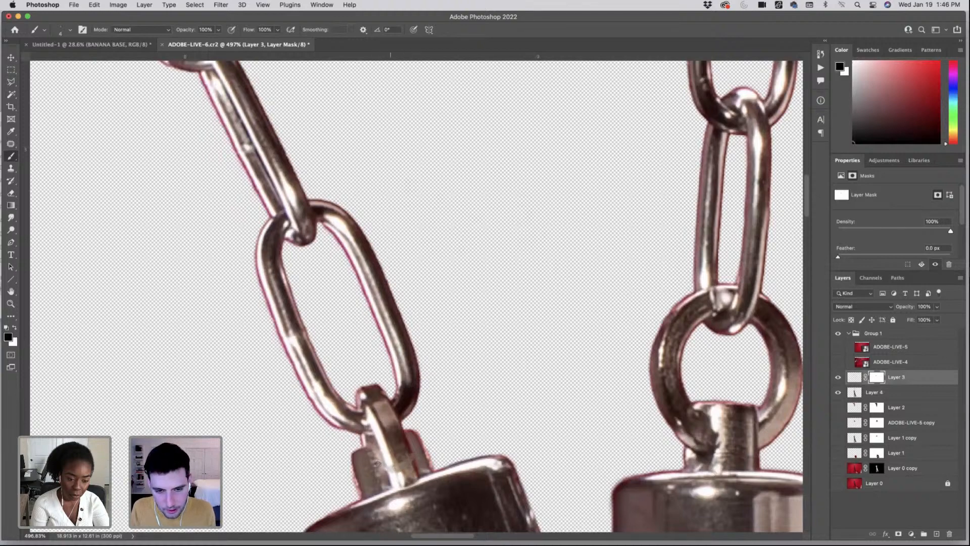
{"action": "mouse_move", "coordinate": [377, 463]}
{"action": "left_mouse_down"}
{"action": "mouse_move", "coordinate": [400, 474]}
{"action": "mouse_move", "coordinate": [387, 486]}
{"action": "left_mouse_up"}
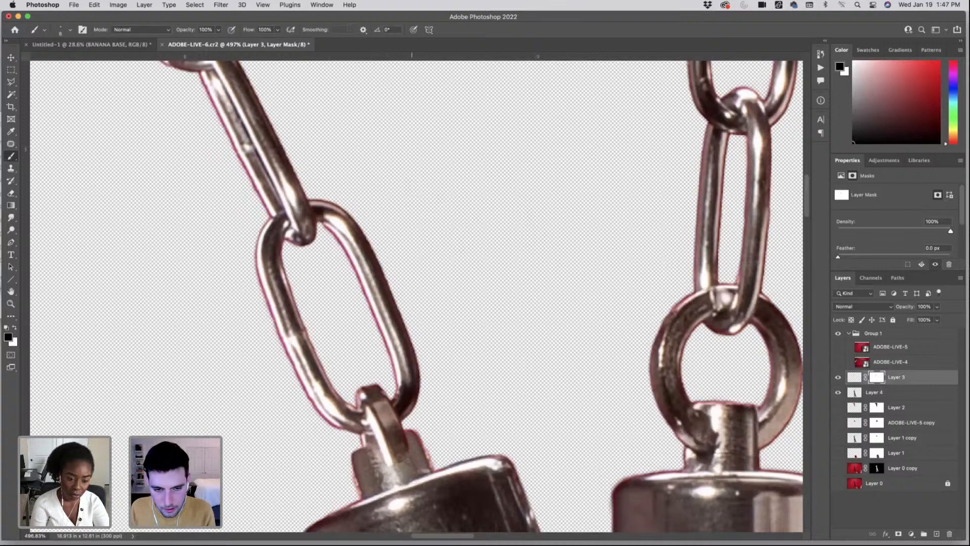
- Add a darkening Levels adjustment layer above Layer 3 and invert its mask to black
{"action": "left_click", "coordinate": [912, 532]}
{"action": "left_click", "coordinate": [916, 367]}
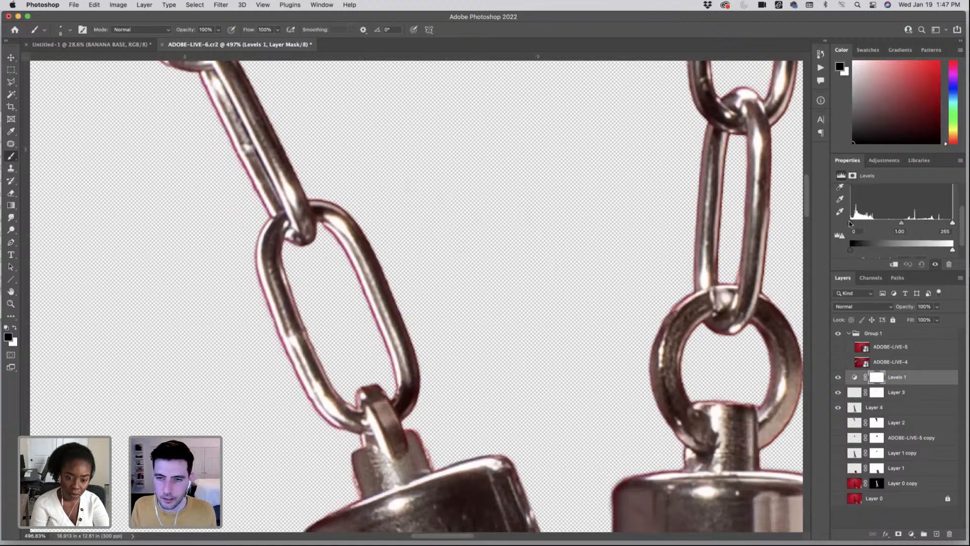
{"action": "left_click_drag", "start_coordinate": [851, 223], "coordinate": [883, 226]}
{"action": "left_click_drag", "start_coordinate": [952, 251], "coordinate": [944, 224]}
{"action": "left_click", "coordinate": [876, 377]}
{"action": "key", "text": "super+i"}
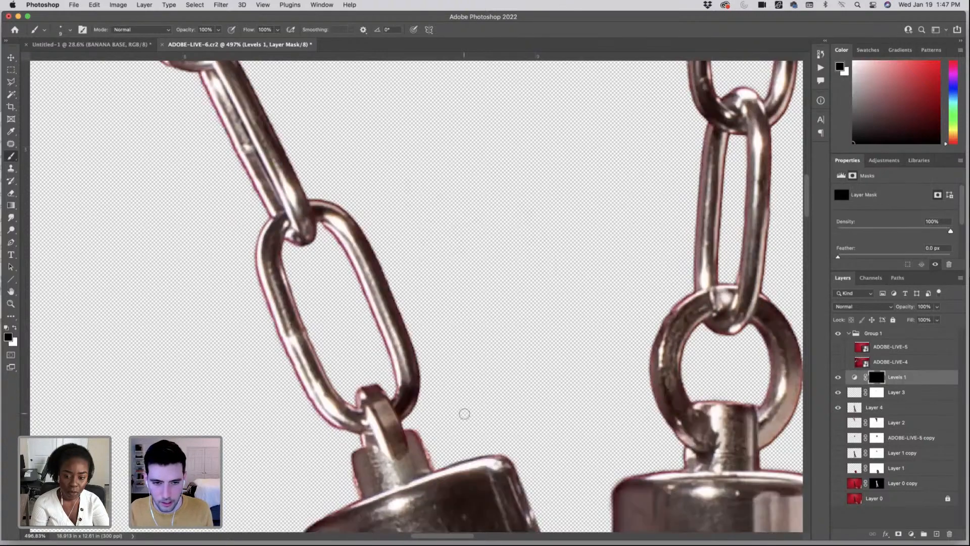
- Paint white on the Levels mask at the link's tip with a 20 px, 0% hardness brush at 25% opacity
{"action": "scroll", "coordinate": [411, 458], "scroll_direction": "up", "scroll_amount": 5}
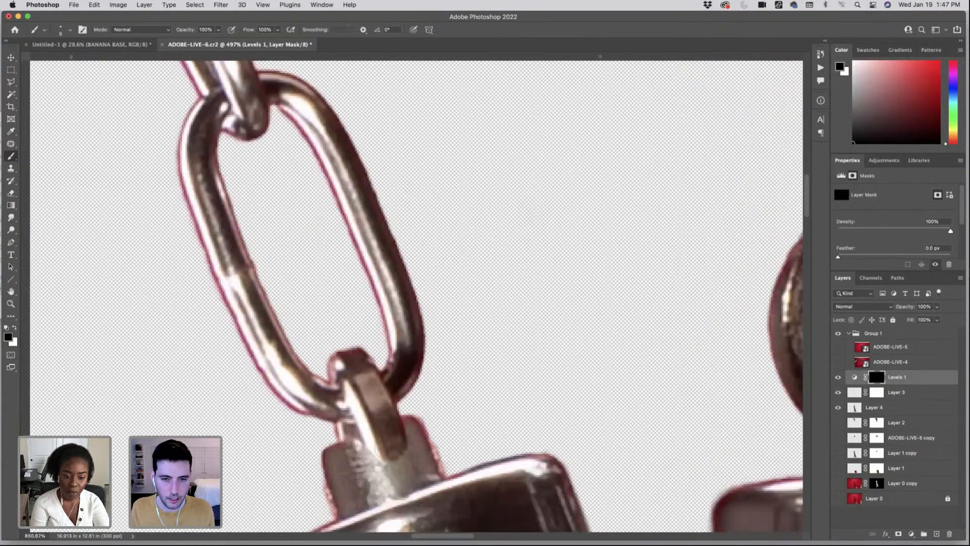
{"action": "key", "text": "x"}
{"action": "scroll", "coordinate": [431, 437], "scroll_direction": "down", "scroll_amount": 3}
{"action": "left_click", "coordinate": [218, 29]}
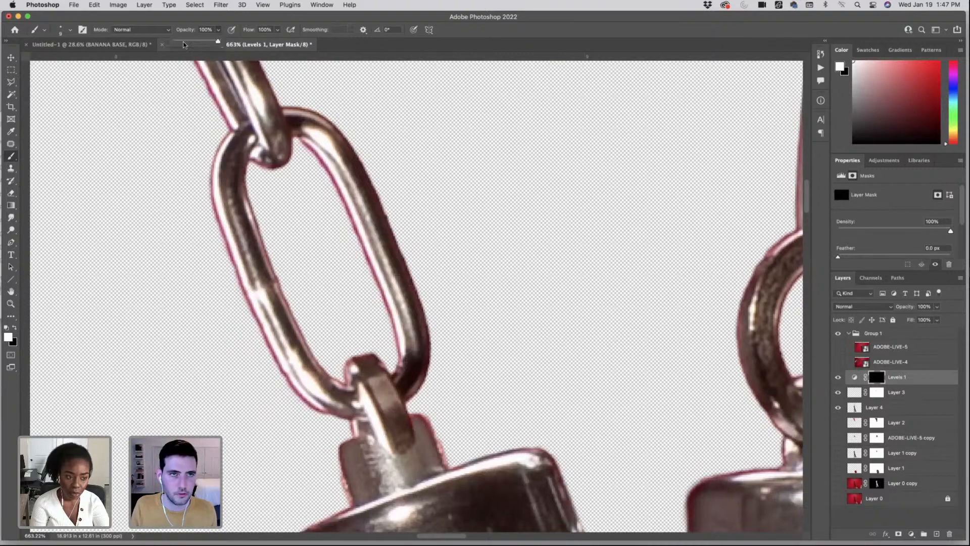
{"action": "left_click", "coordinate": [67, 30]}
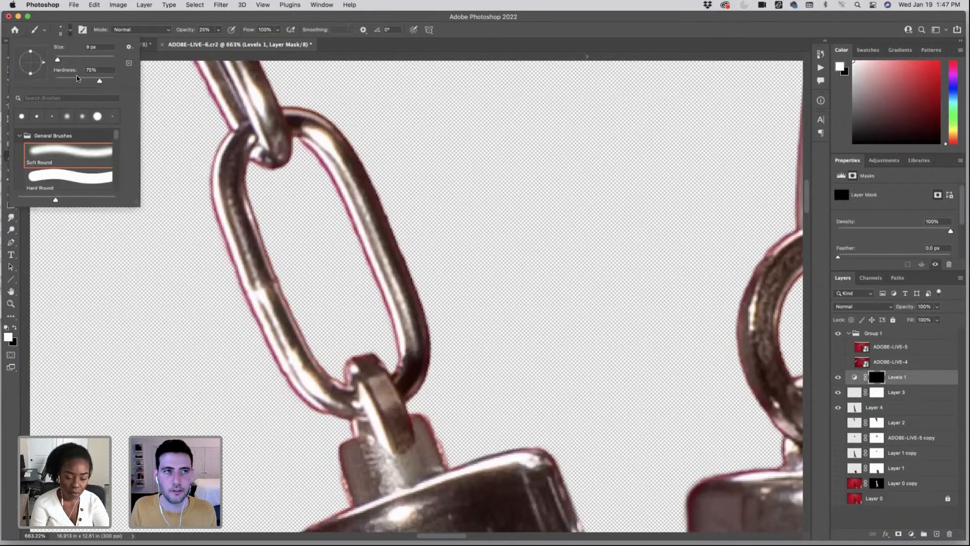
{"action": "key", "text": "]"}
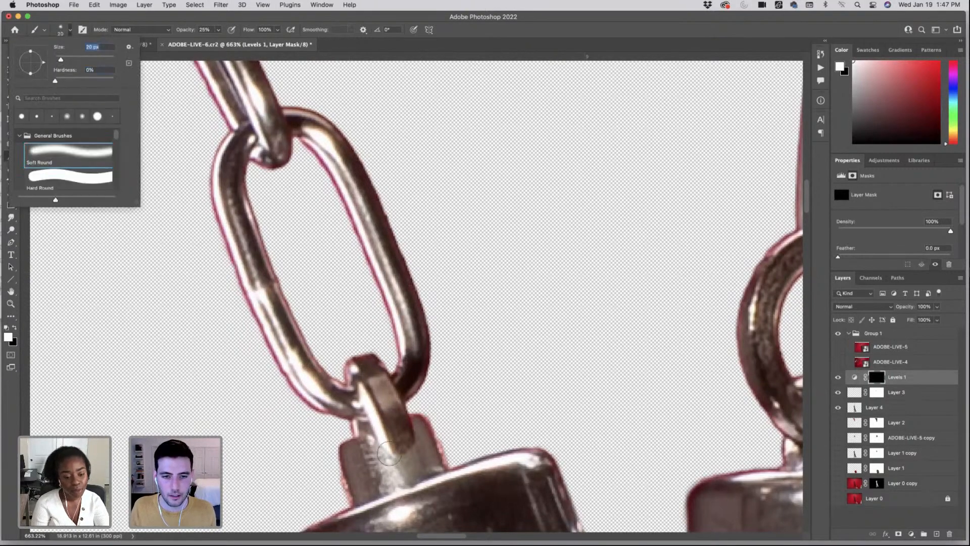
{"action": "left_click_drag", "start_coordinate": [394, 458], "coordinate": [405, 446]}
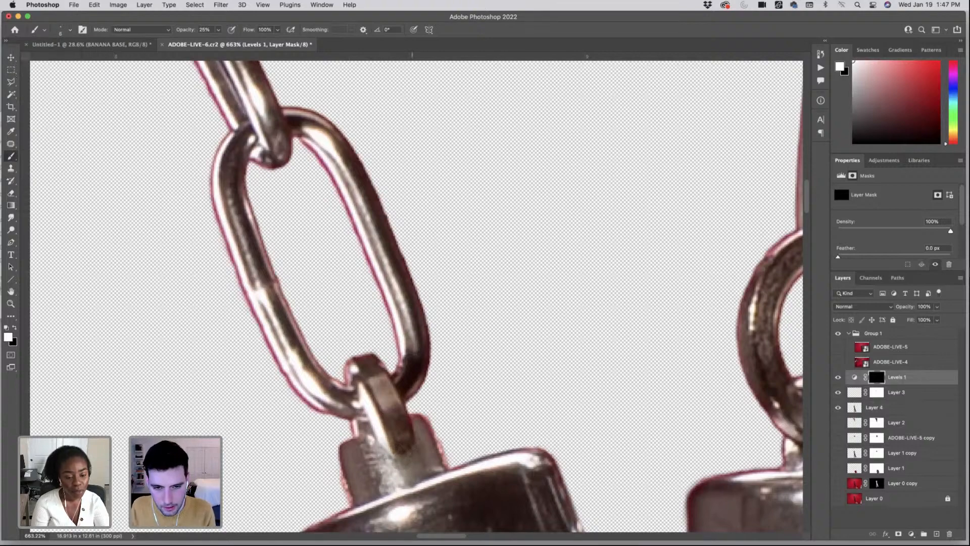
- Set the brush opacity to 100% and paint a darker shadow around the link's tip on the Levels mask
{"action": "left_click", "coordinate": [219, 29]}
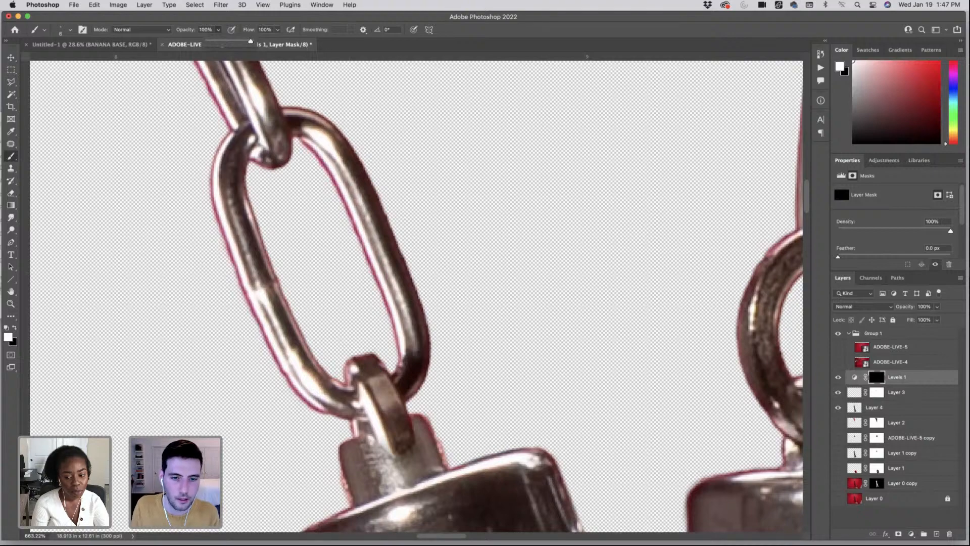
{"action": "left_click_drag", "start_coordinate": [391, 458], "coordinate": [404, 460]}
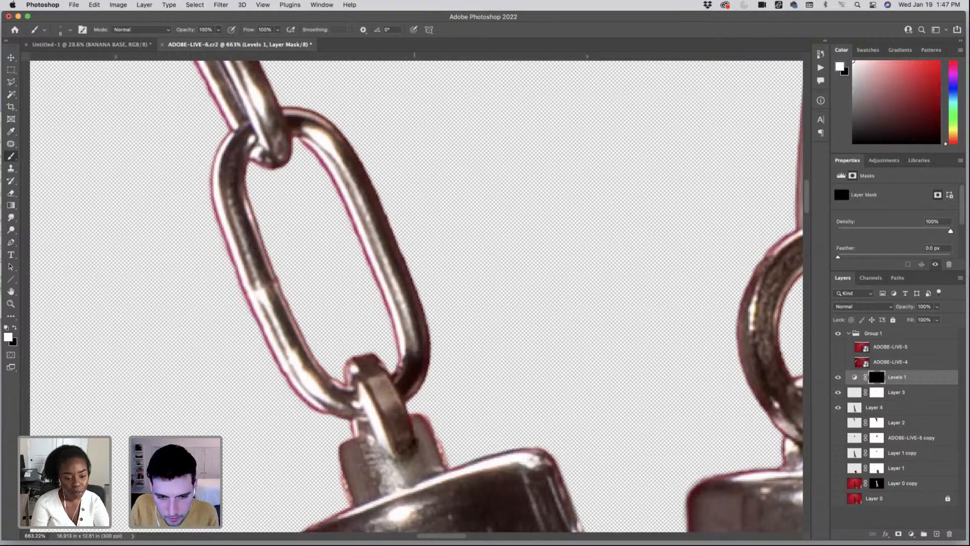
{"action": "key", "text": "super+z"}
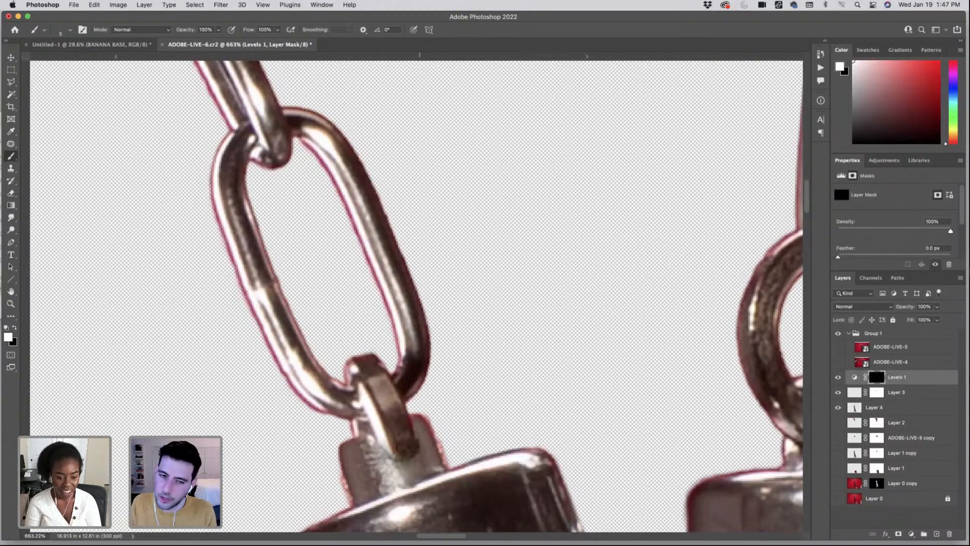
{"action": "left_click_drag", "start_coordinate": [420, 447], "coordinate": [397, 462]}
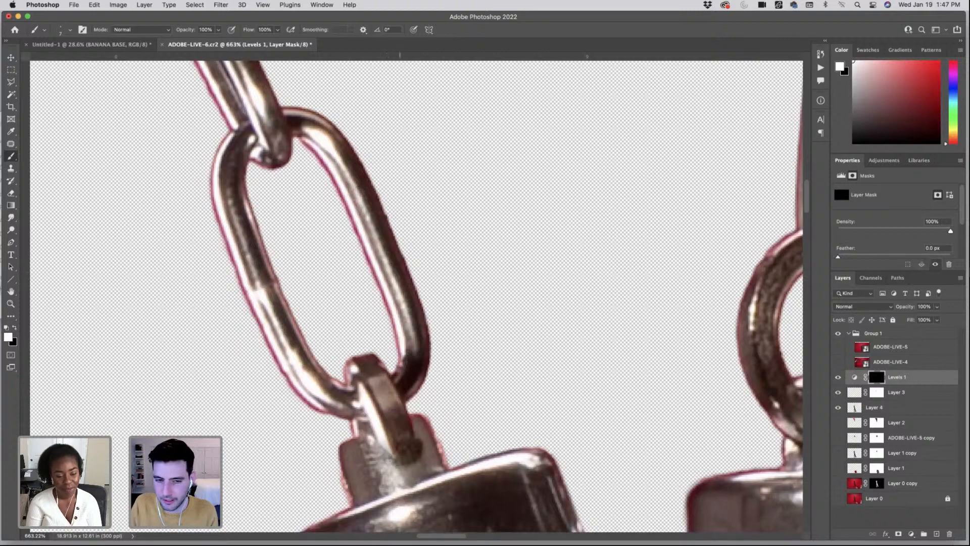
- Soften the shadow around the link's tip by painting black on the Levels mask at 59% opacity
{"action": "key", "text": "x"}
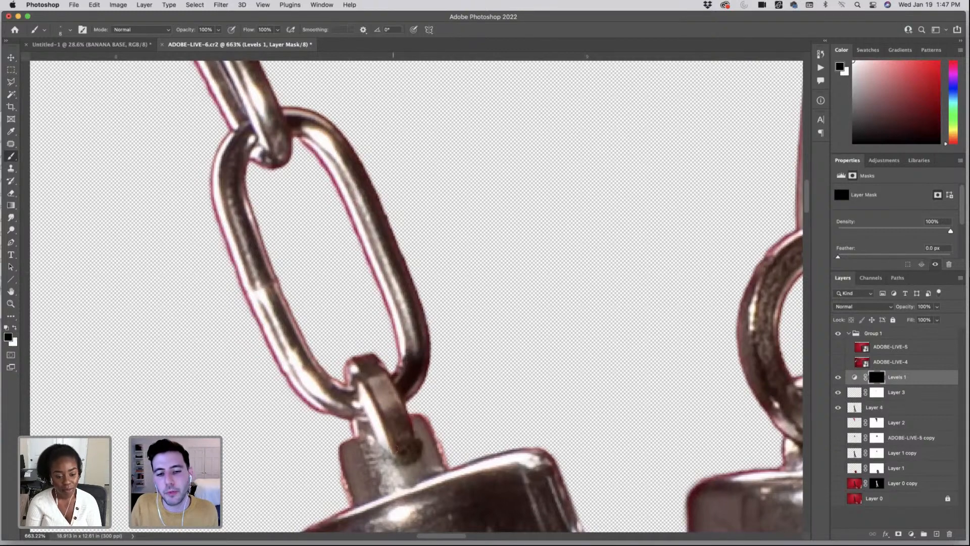
{"action": "left_click_drag", "start_coordinate": [393, 448], "coordinate": [406, 443]}
{"action": "key", "text": "super+z"}
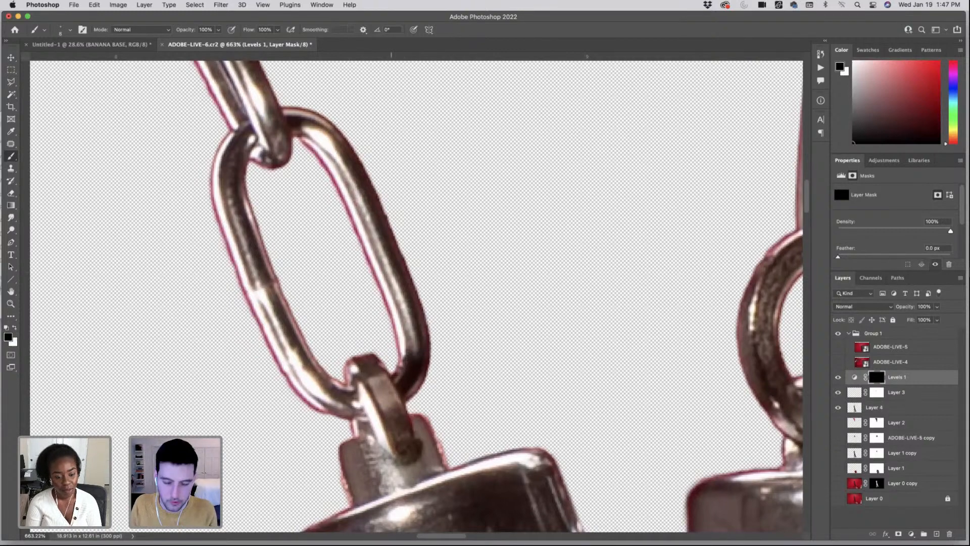
{"action": "left_click", "coordinate": [219, 30]}
{"action": "left_click_drag", "start_coordinate": [219, 42], "coordinate": [200, 41]}
{"action": "key", "text": "]"}
{"action": "key", "text": "]"}
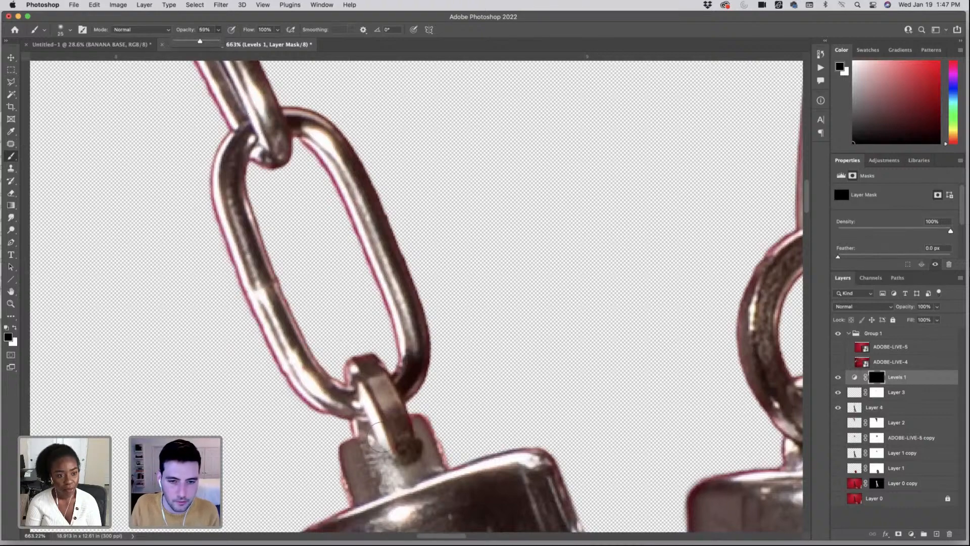
{"action": "left_click", "coordinate": [405, 445]}
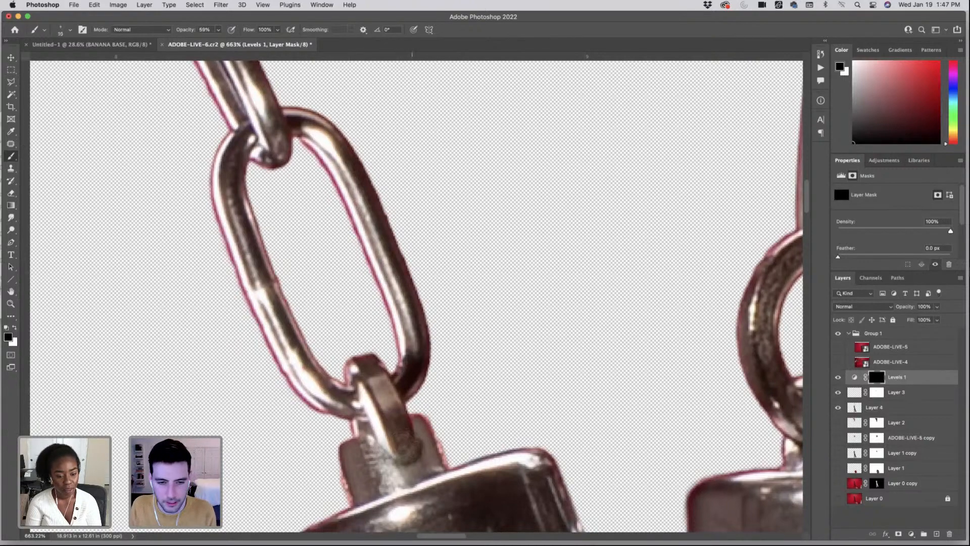
{"action": "key", "text": "x"}
{"action": "key", "text": "x"}
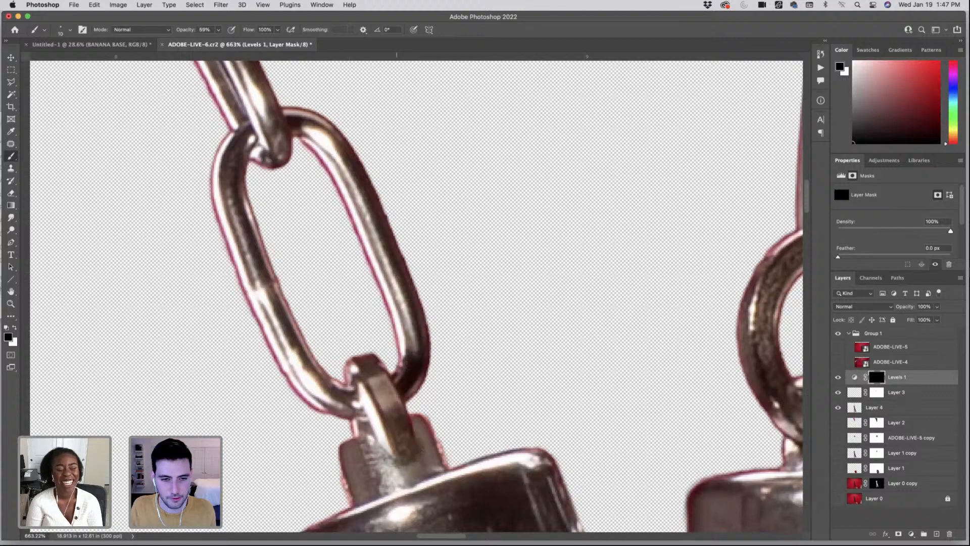
- Toggle Layer 4 off and on to check its contents, and add a layer mask to it
{"action": "scroll", "coordinate": [334, 435], "scroll_direction": "down", "scroll_amount": 6}
{"action": "scroll", "coordinate": [334, 435], "scroll_direction": "down", "scroll_amount": 4}
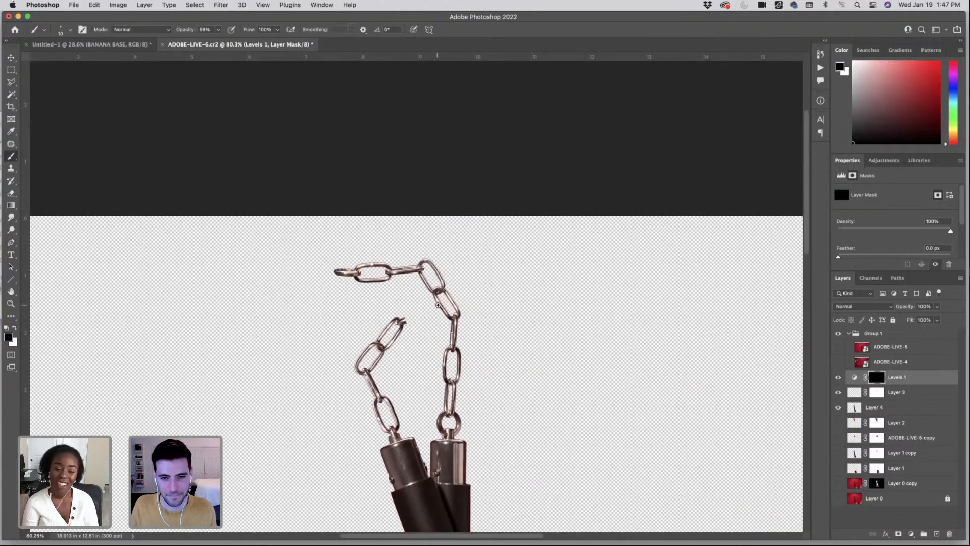
{"action": "scroll", "coordinate": [435, 308], "scroll_direction": "up", "scroll_amount": 3}
{"action": "scroll", "coordinate": [458, 317], "scroll_direction": "down", "scroll_amount": 1}
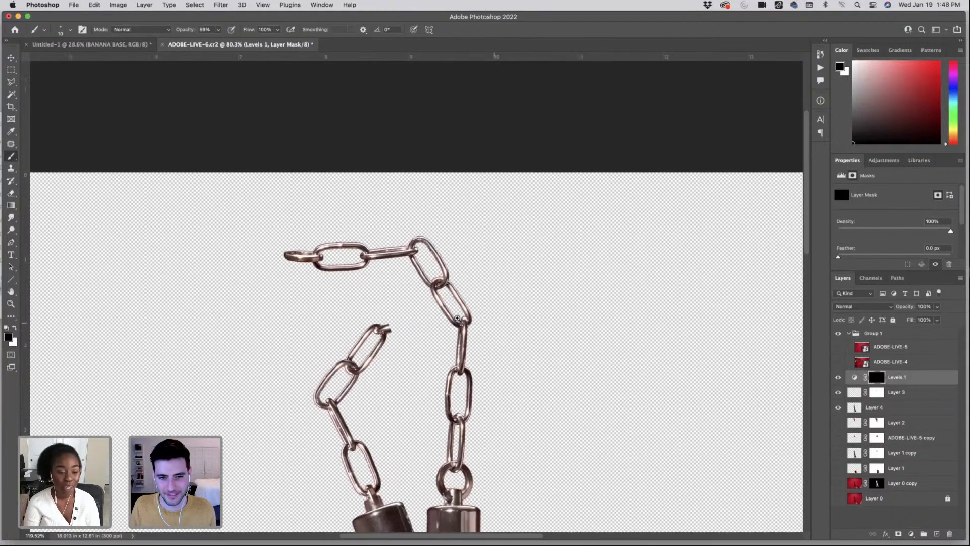
{"action": "left_click", "coordinate": [838, 407]}
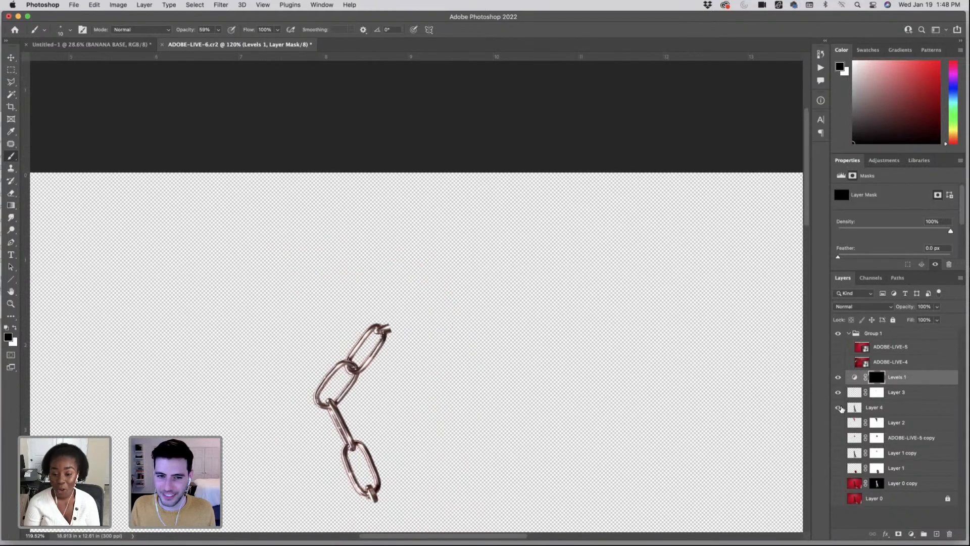
{"action": "left_click", "coordinate": [838, 408]}
{"action": "left_click", "coordinate": [900, 407]}
{"action": "left_click", "coordinate": [898, 534]}
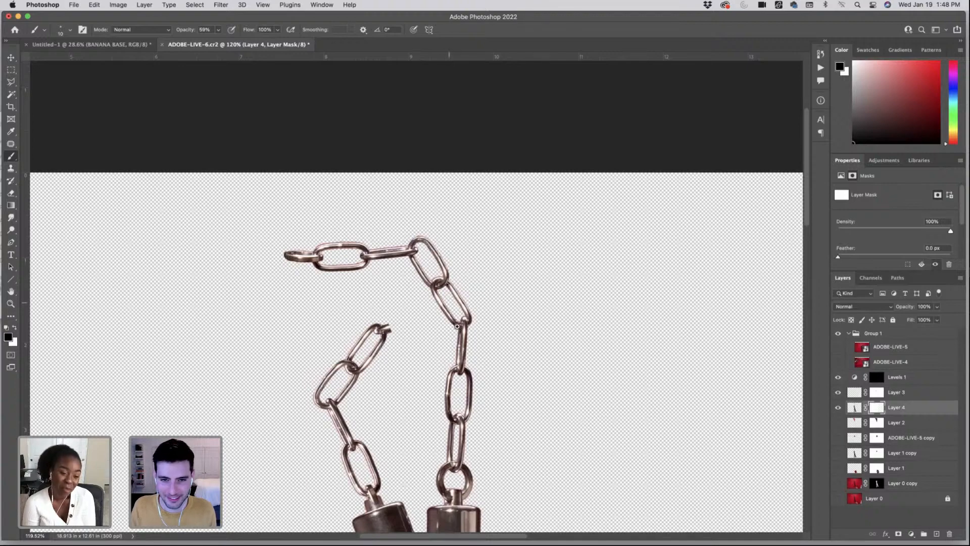
- With a hard black brush at 100% opacity, mask out the link ends around the top joint of Layer 4's upright chain
{"action": "scroll", "coordinate": [457, 326], "scroll_direction": "up", "scroll_amount": 4}
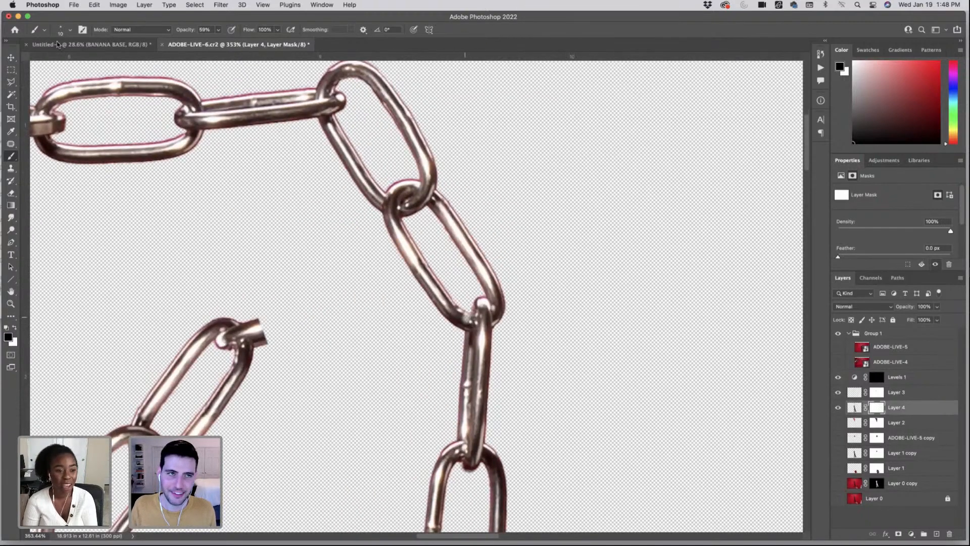
{"action": "left_click", "coordinate": [70, 29]}
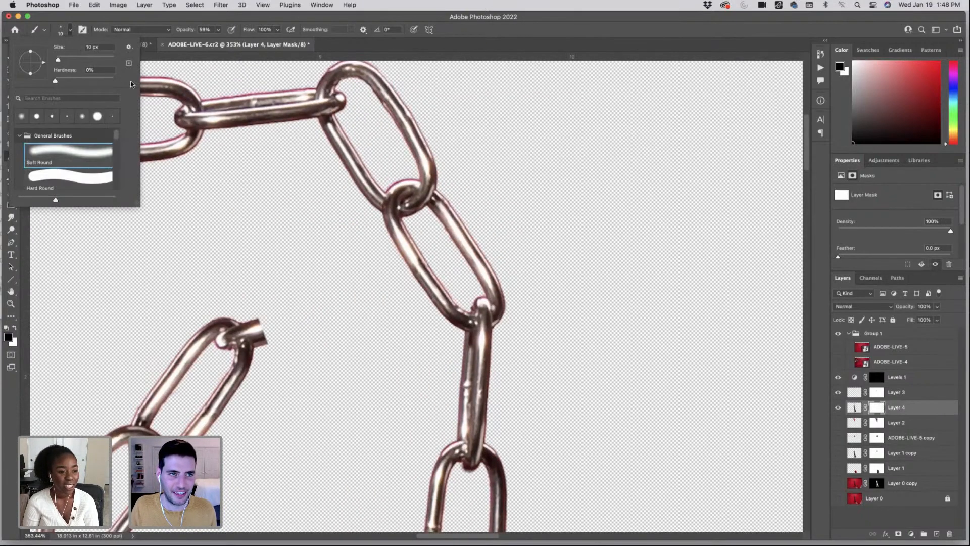
{"action": "left_click", "coordinate": [114, 81]}
{"action": "mouse_move", "coordinate": [218, 29]}
{"action": "left_mouse_down"}
{"action": "mouse_move", "coordinate": [307, 48]}
{"action": "mouse_move", "coordinate": [419, 293]}
{"action": "mouse_move", "coordinate": [459, 335]}
{"action": "left_mouse_up"}
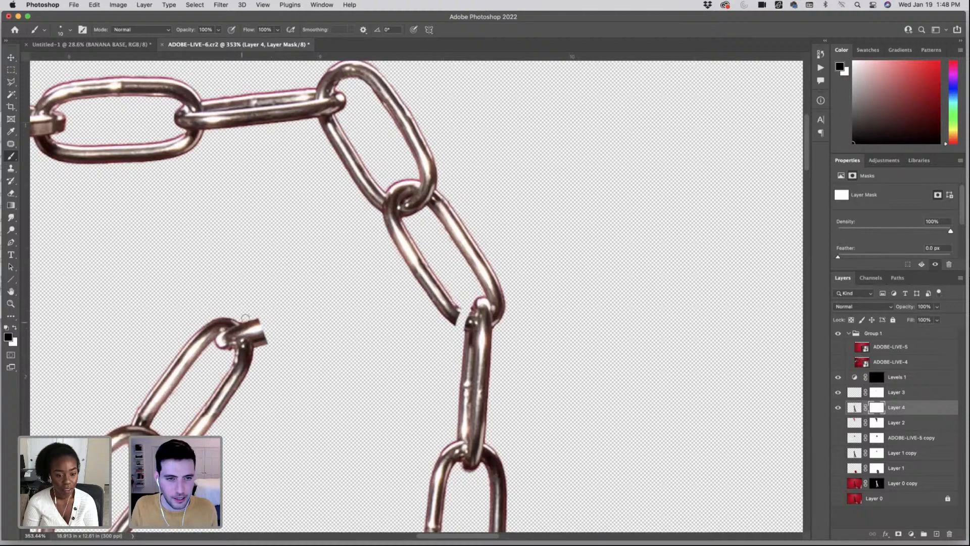
{"action": "left_click_drag", "start_coordinate": [493, 297], "coordinate": [496, 317]}
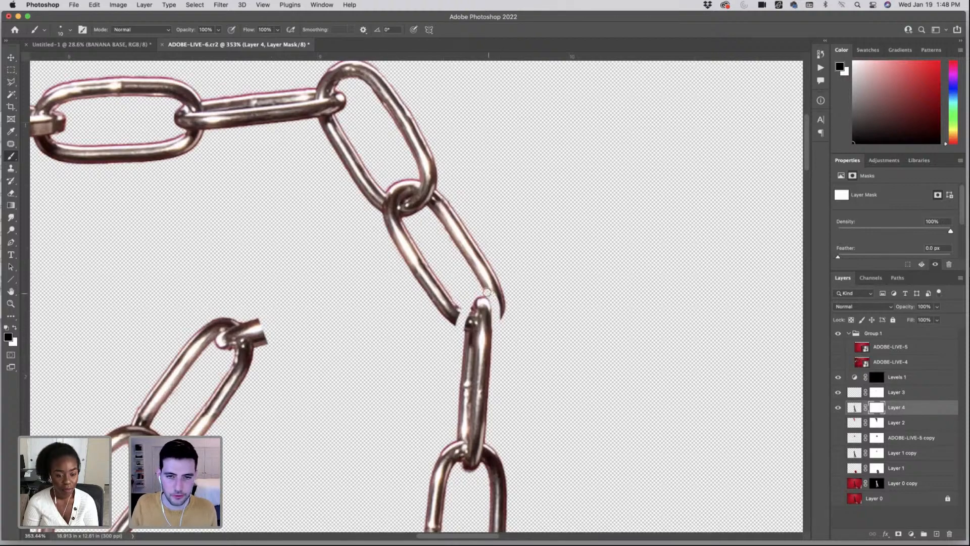
- Mask out the remaining upper chain links on Layer 4 with an enlarged black brush, keeping the upright section above the handle
{"action": "scroll", "coordinate": [490, 290], "scroll_direction": "down", "scroll_amount": 5}
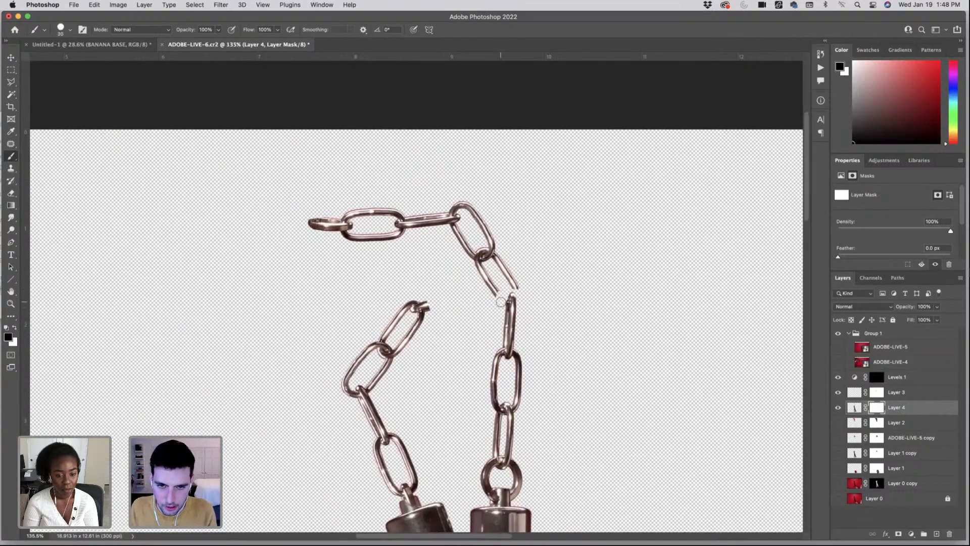
{"action": "key", "text": "bracketright"}
{"action": "mouse_move", "coordinate": [500, 299]}
{"action": "left_mouse_down"}
{"action": "mouse_move", "coordinate": [521, 280]}
{"action": "mouse_move", "coordinate": [484, 287]}
{"action": "mouse_move", "coordinate": [526, 268]}
{"action": "mouse_move", "coordinate": [440, 263]}
{"action": "mouse_move", "coordinate": [417, 251]}
{"action": "mouse_move", "coordinate": [319, 251]}
{"action": "left_mouse_up"}
{"action": "key", "text": "bracketright"}
{"action": "key", "text": "bracketright"}
{"action": "key", "text": "bracketright"}
{"action": "key", "text": "bracketright"}
{"action": "key", "text": "bracketright"}
{"action": "key", "text": "bracketright"}
{"action": "key", "text": "bracketright"}
{"action": "key", "text": "bracketright"}
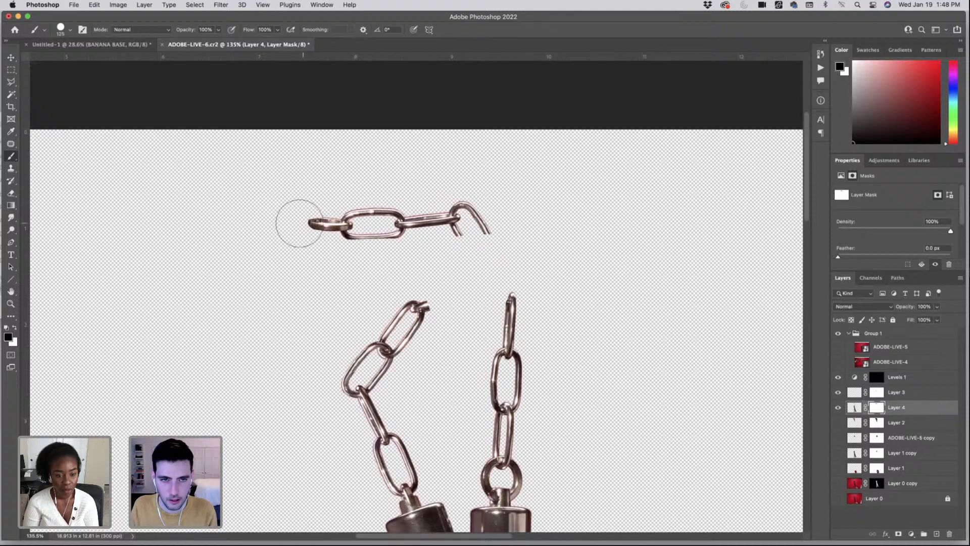
{"action": "left_click_drag", "start_coordinate": [299, 217], "coordinate": [487, 221]}
{"action": "scroll", "coordinate": [526, 283], "scroll_direction": "down", "scroll_amount": 5}
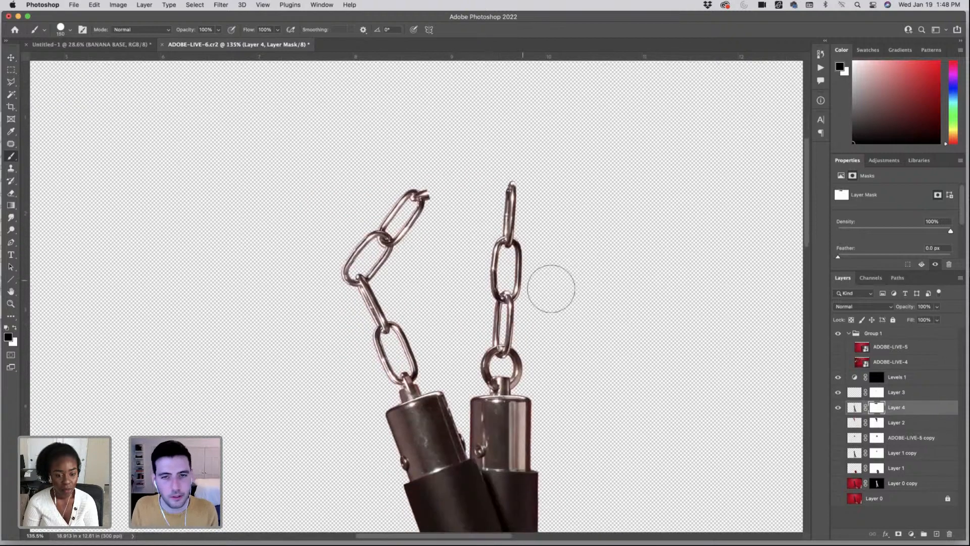
- Compare the ADOBE-LIVE-5 photo with the chain, then duplicate that layer and place the copy outside Group 1, above Levels 1
{"action": "left_click", "coordinate": [837, 347]}
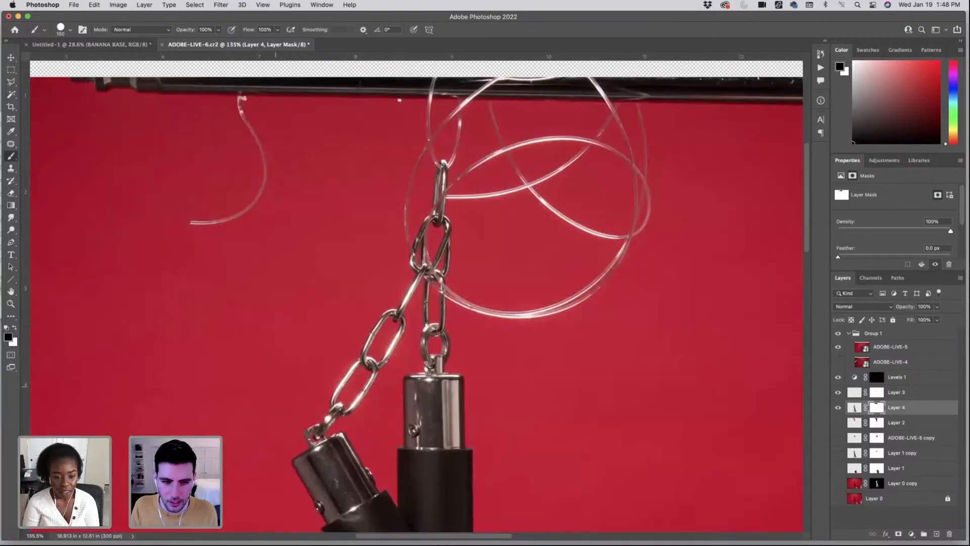
{"action": "left_click", "coordinate": [839, 347]}
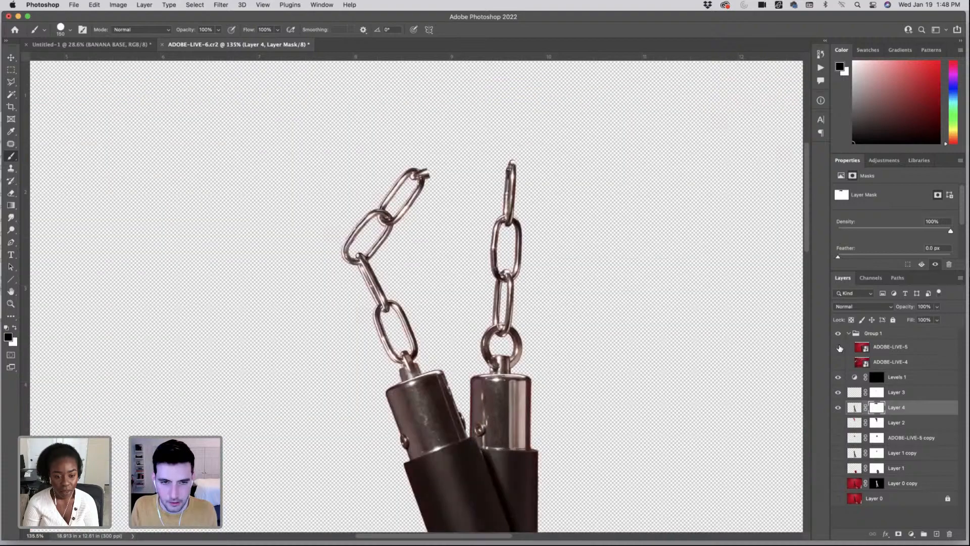
{"action": "left_click", "coordinate": [839, 348]}
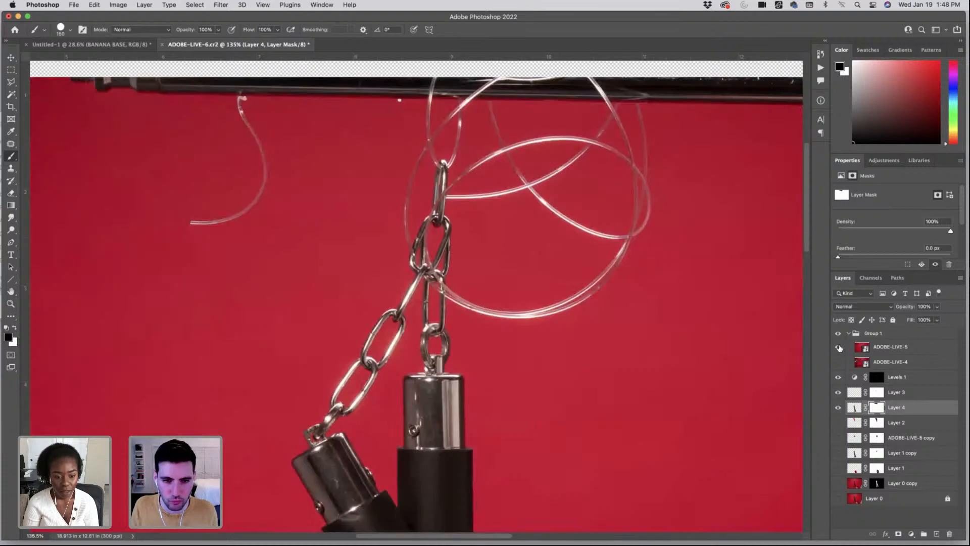
{"action": "left_click", "coordinate": [839, 348]}
{"action": "left_click", "coordinate": [839, 348]}
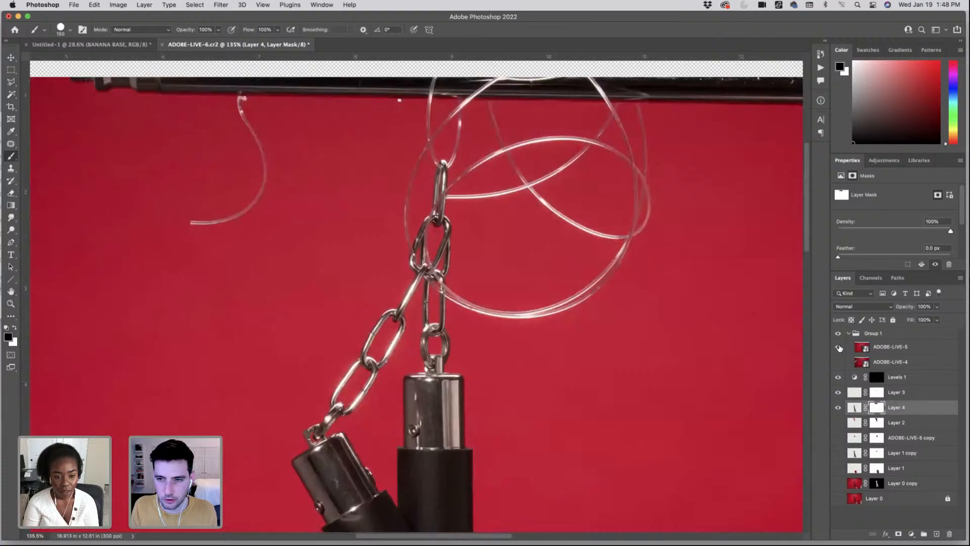
{"action": "left_click", "coordinate": [906, 353]}
{"action": "key", "text": "super+j"}
{"action": "left_click_drag", "start_coordinate": [902, 351], "coordinate": [899, 387]}
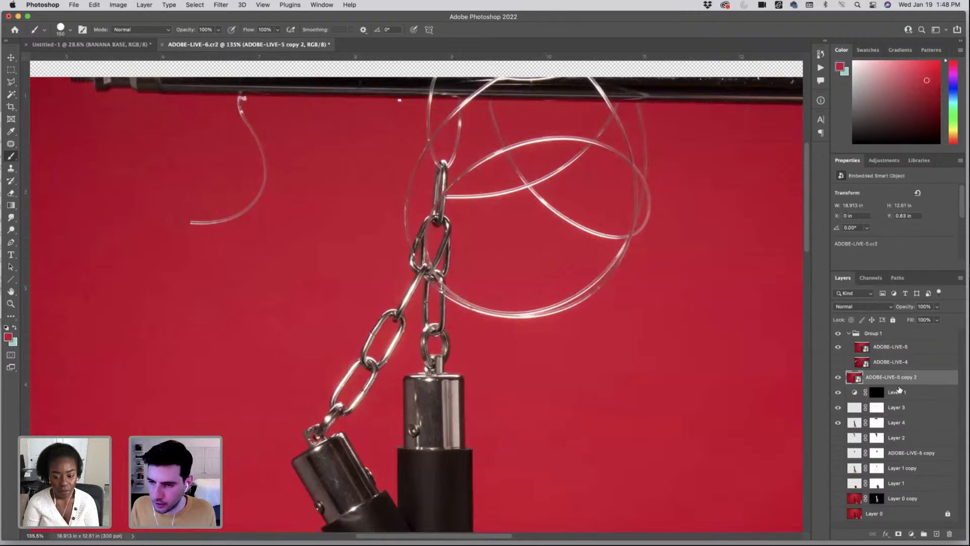
- Collapse and hide Group 1, and rasterize the ADOBE-LIVE-5 copy 2 smart object
{"action": "left_click", "coordinate": [847, 334]}
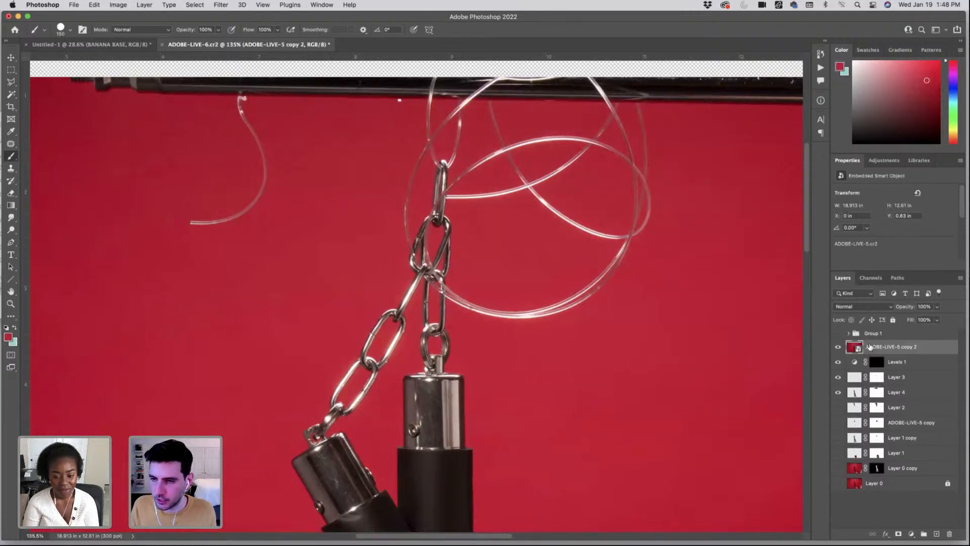
{"action": "right_click", "coordinate": [886, 350]}
{"action": "left_click", "coordinate": [798, 260]}
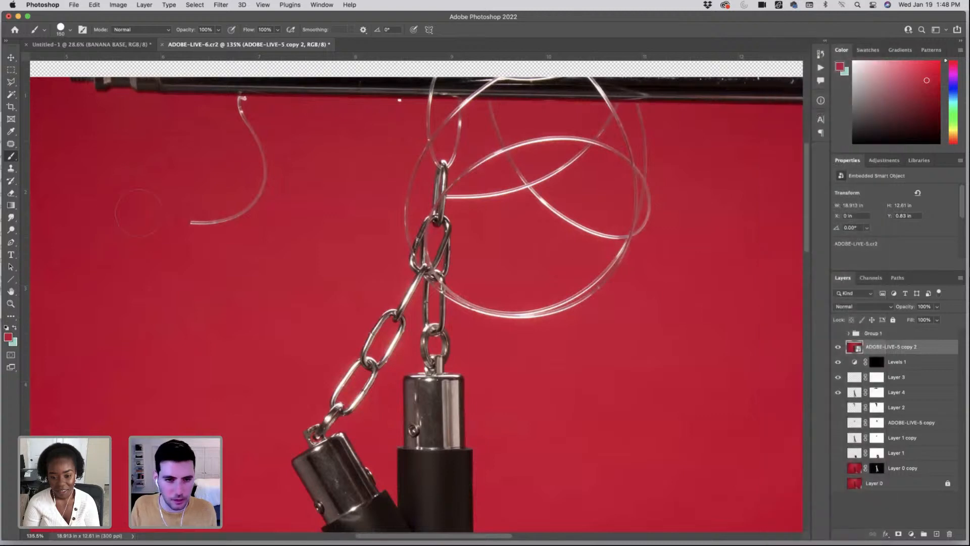
- Isolate the two slanted chain links on ADOBE-LIVE-5 copy 2 with a polygonal lasso selection, deleting everything outside it
{"action": "left_click", "coordinate": [10, 81]}
{"action": "left_click", "coordinate": [372, 299]}
{"action": "left_click", "coordinate": [312, 399]}
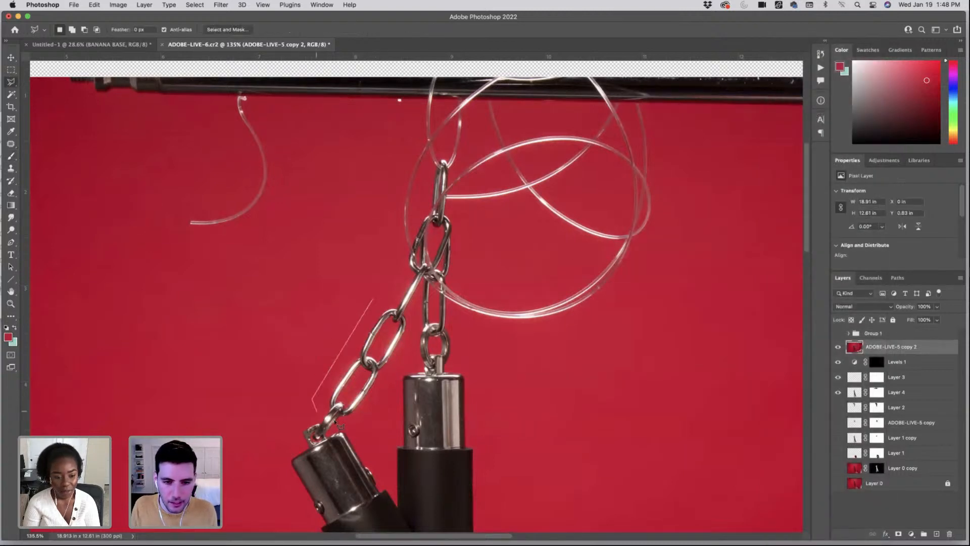
{"action": "left_click", "coordinate": [374, 298]}
{"action": "right_click", "coordinate": [382, 327]}
{"action": "left_click", "coordinate": [396, 344]}
{"action": "key", "text": "Delete"}
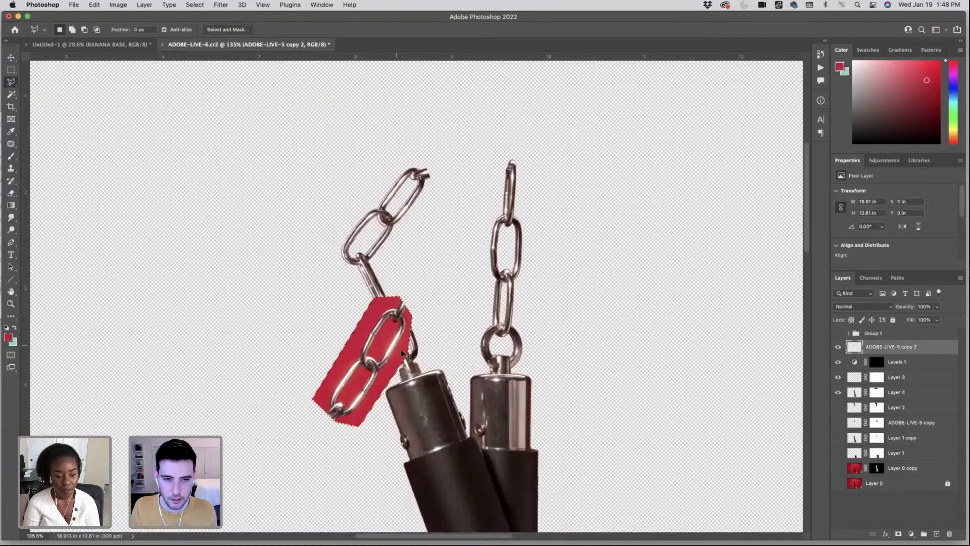
{"action": "key", "text": "cmd+d"}
- Lower ADOBE-LIVE-5 copy 2 to 61% opacity and move the cut-out links between the two chains
{"action": "left_click", "coordinate": [937, 307]}
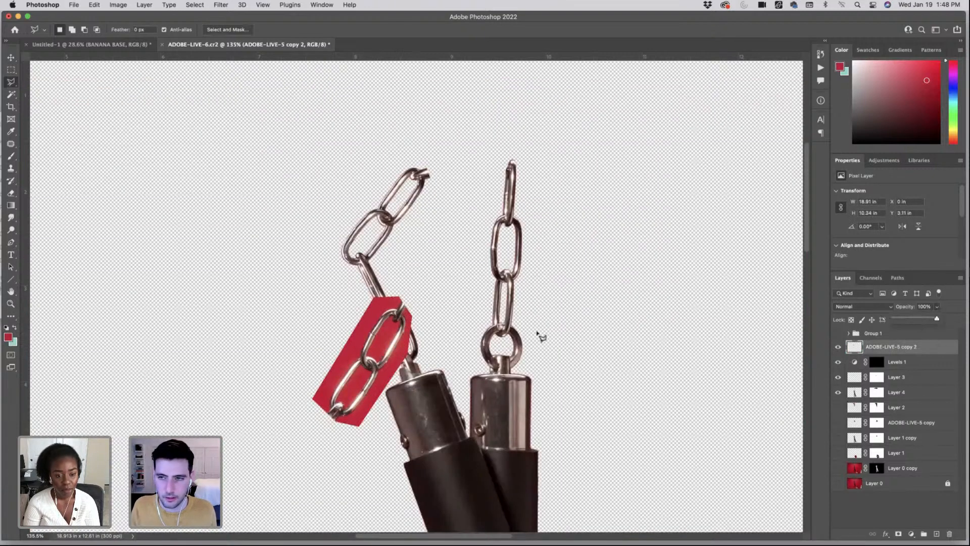
{"action": "left_click", "coordinate": [920, 319]}
{"action": "key", "text": "super+t"}
{"action": "left_click_drag", "start_coordinate": [310, 353], "coordinate": [428, 295]}
{"action": "key", "text": "Return"}
{"action": "left_click_drag", "start_coordinate": [490, 303], "coordinate": [423, 303]}
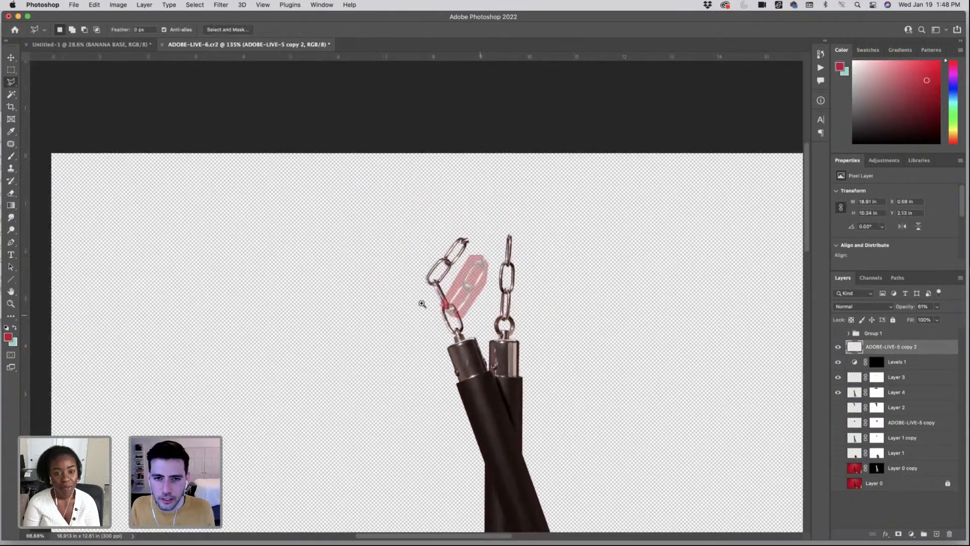
- Select a rectangular area around the cut-out links and delete the layer's pixels outside it
{"action": "left_click", "coordinate": [11, 73]}
{"action": "left_click_drag", "start_coordinate": [362, 167], "coordinate": [448, 251]}
{"action": "right_click", "coordinate": [399, 192]}
{"action": "left_click", "coordinate": [412, 207]}
{"action": "key", "text": "Delete"}
{"action": "key", "text": "super+d"}
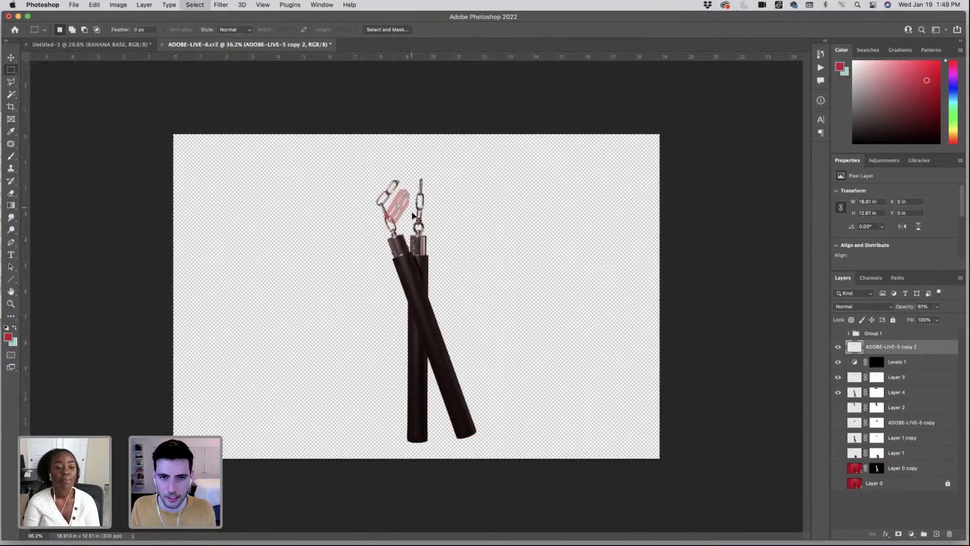
- Move the cut-out links away from the nunchucks and delete the stray pixels remaining elsewhere on the layer
{"action": "key", "text": "super+t"}
{"action": "left_click_drag", "start_coordinate": [355, 216], "coordinate": [343, 207]}
{"action": "key", "text": "Return"}
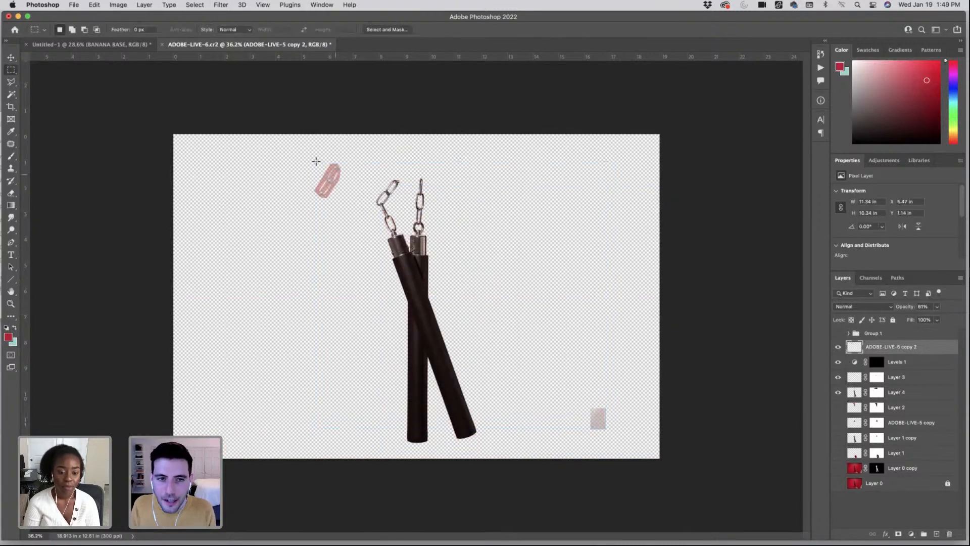
{"action": "left_click_drag", "start_coordinate": [297, 150], "coordinate": [351, 220]}
{"action": "right_click", "coordinate": [328, 188]}
{"action": "key", "text": "BackSpace"}
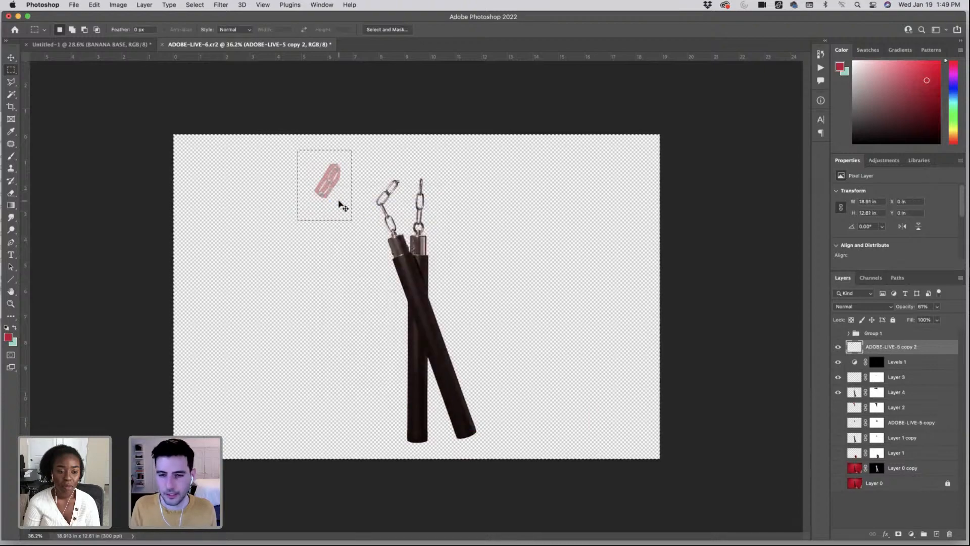
{"action": "key", "text": "super+d"}
- Move and rotate the two cut-out links to a nearly horizontal position bridging the tops of the two chains
{"action": "key", "text": "super+t"}
{"action": "left_click_drag", "start_coordinate": [377, 158], "coordinate": [395, 198]}
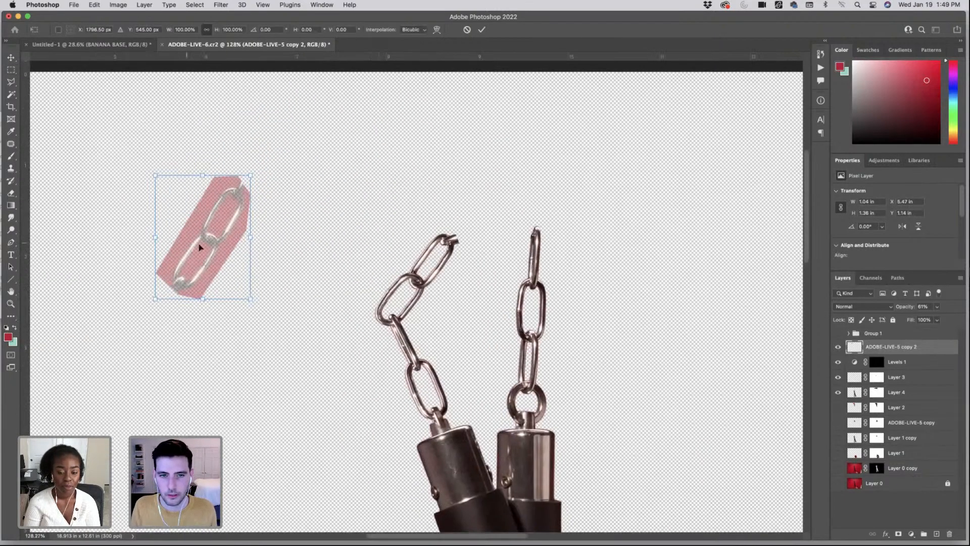
{"action": "left_click_drag", "start_coordinate": [180, 245], "coordinate": [417, 245]}
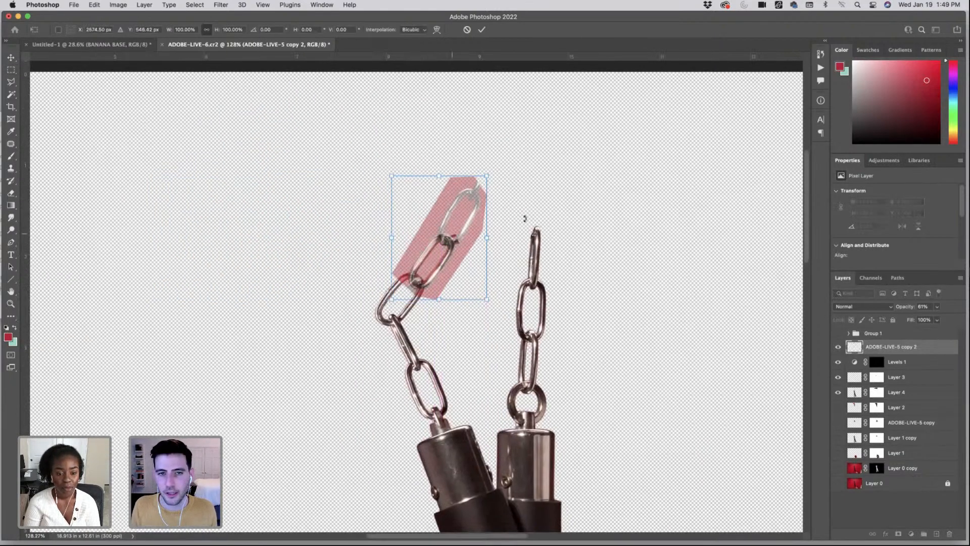
{"action": "left_click_drag", "start_coordinate": [523, 221], "coordinate": [507, 269]}
{"action": "left_click_drag", "start_coordinate": [499, 268], "coordinate": [503, 258]}
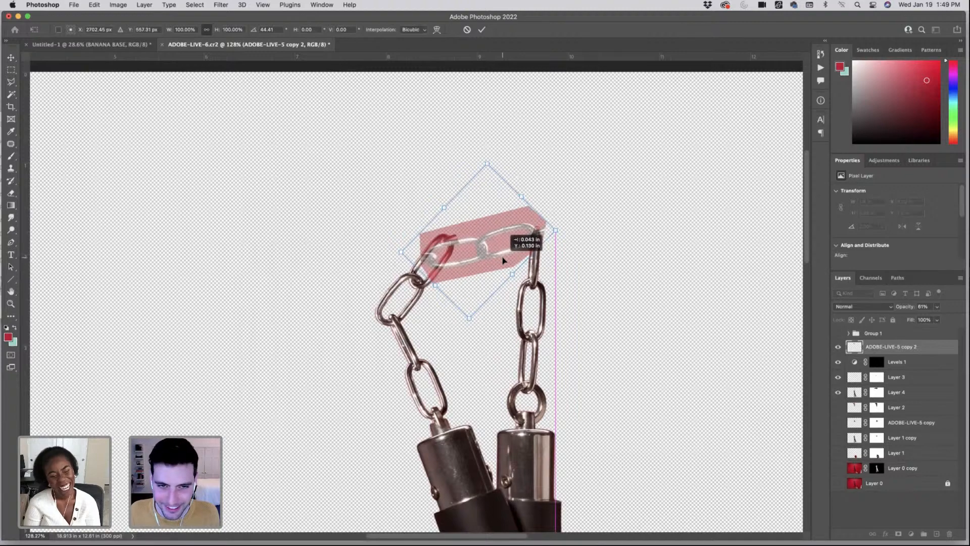
{"action": "left_click_drag", "start_coordinate": [401, 311], "coordinate": [391, 298]}
{"action": "mouse_move", "coordinate": [502, 274]}
{"action": "left_mouse_down"}
{"action": "mouse_move", "coordinate": [515, 266]}
{"action": "mouse_move", "coordinate": [505, 264]}
{"action": "left_mouse_up"}
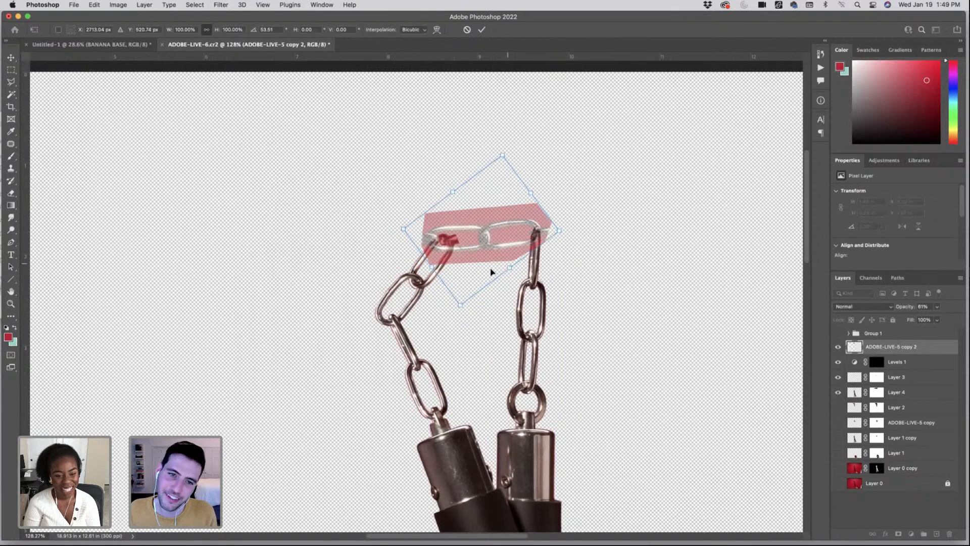
{"action": "right_click", "coordinate": [468, 249]}
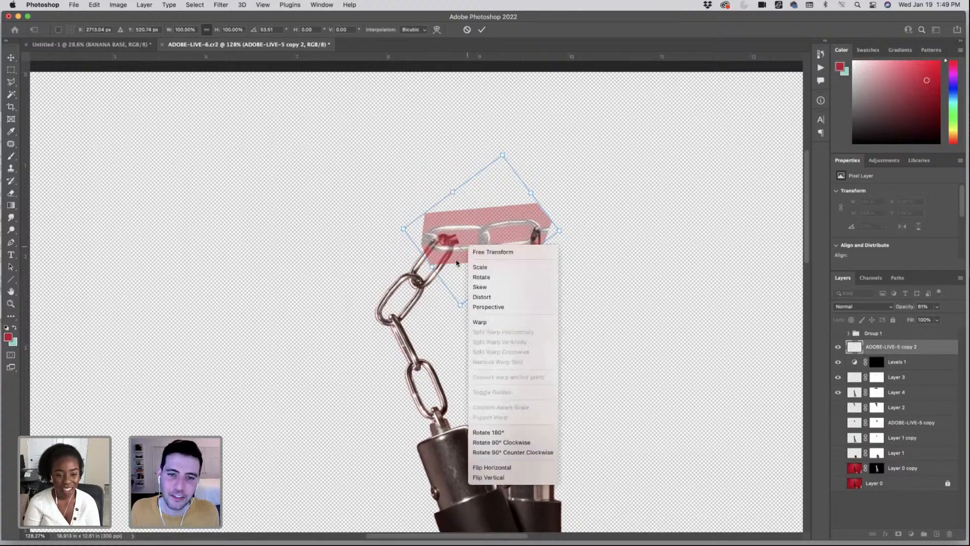
{"action": "left_click", "coordinate": [380, 274]}
{"action": "left_click_drag", "start_coordinate": [358, 260], "coordinate": [360, 266]}
{"action": "key", "text": "Return"}
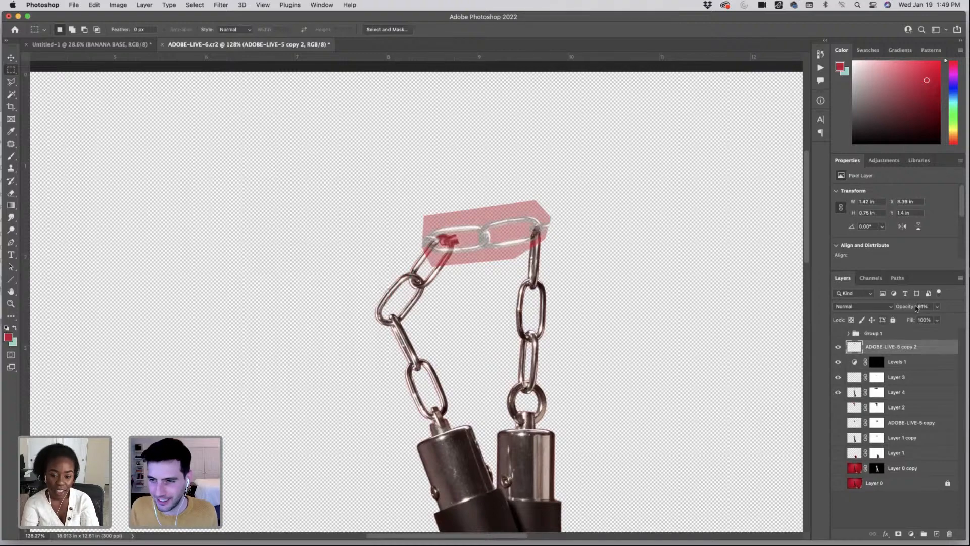
- Toggle the link layers to check Layer 3's chain, and set ADOBE-LIVE-5 copy 2's opacity to about 78%
{"action": "left_click", "coordinate": [937, 307]}
{"action": "left_click", "coordinate": [838, 347]}
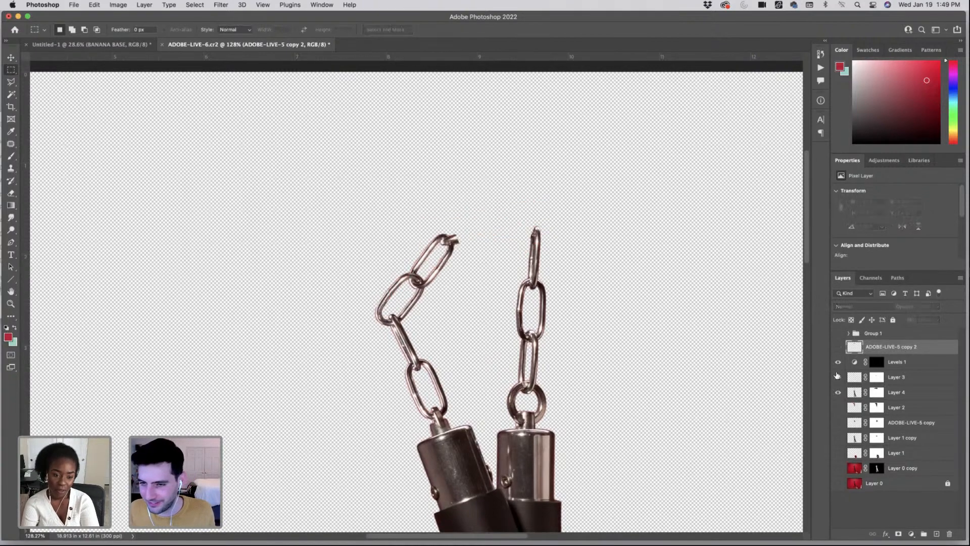
{"action": "left_click", "coordinate": [837, 377]}
{"action": "left_click", "coordinate": [895, 378]}
{"action": "left_click", "coordinate": [838, 346]}
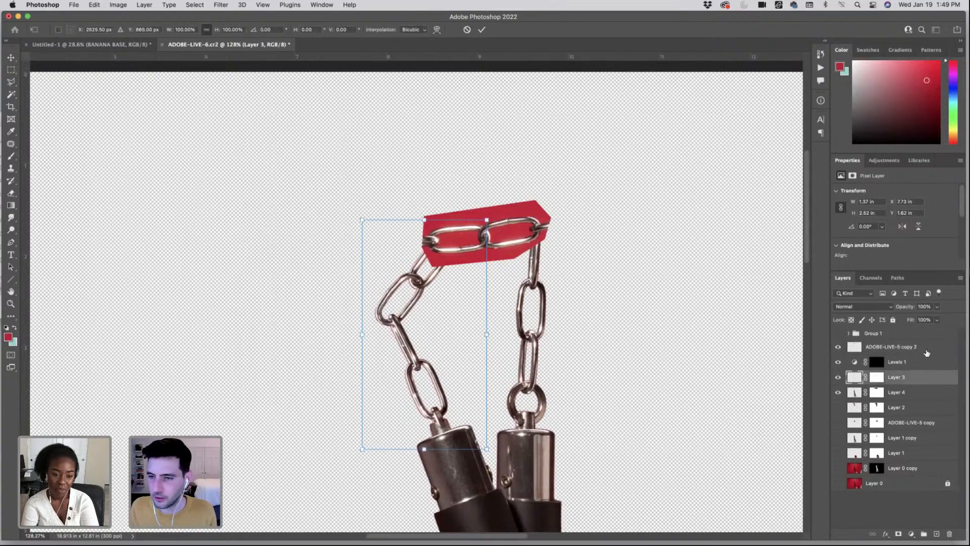
{"action": "left_click", "coordinate": [890, 346]}
{"action": "left_click", "coordinate": [937, 319]}
{"action": "mouse_move", "coordinate": [919, 319]}
{"action": "left_mouse_down"}
{"action": "mouse_move", "coordinate": [908, 319]}
{"action": "mouse_move", "coordinate": [928, 319]}
{"action": "left_mouse_up"}
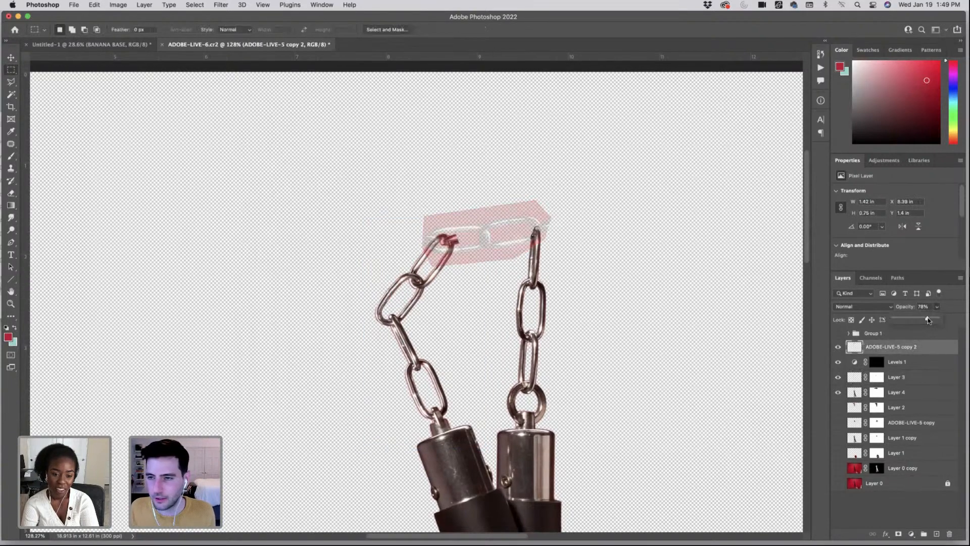
{"action": "left_click", "coordinate": [908, 376]}
{"action": "key", "text": "super+t"}
{"action": "right_click", "coordinate": [439, 279]}
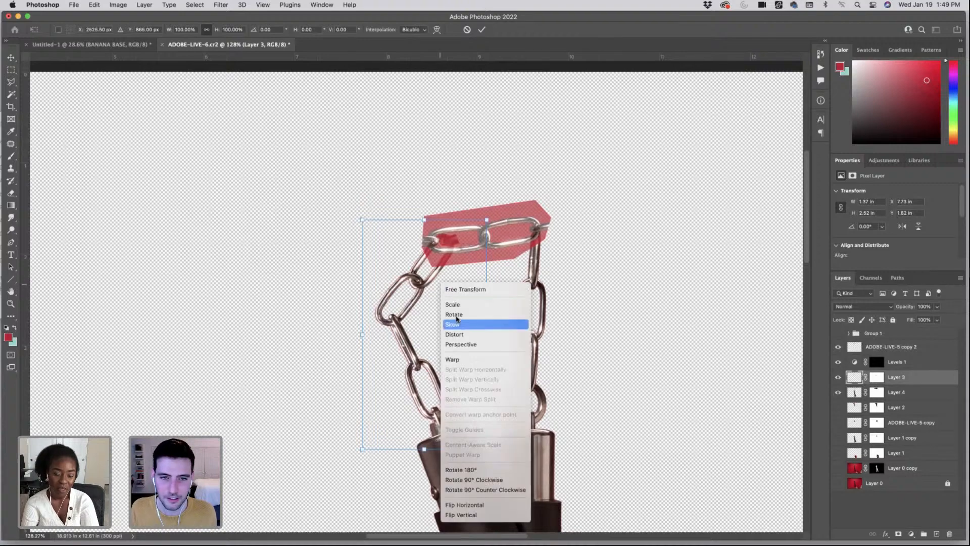
{"action": "left_click", "coordinate": [480, 359]}
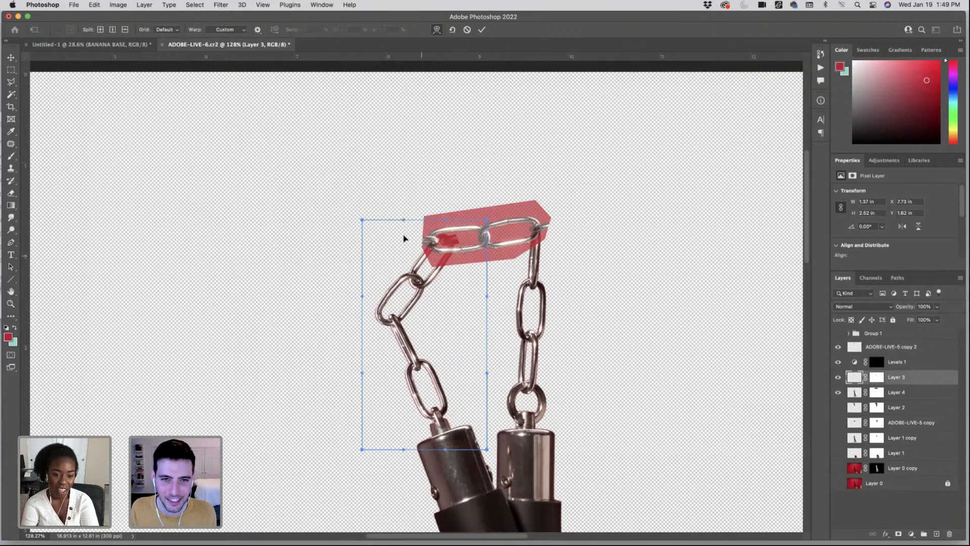
{"action": "left_click", "coordinate": [840, 377]}
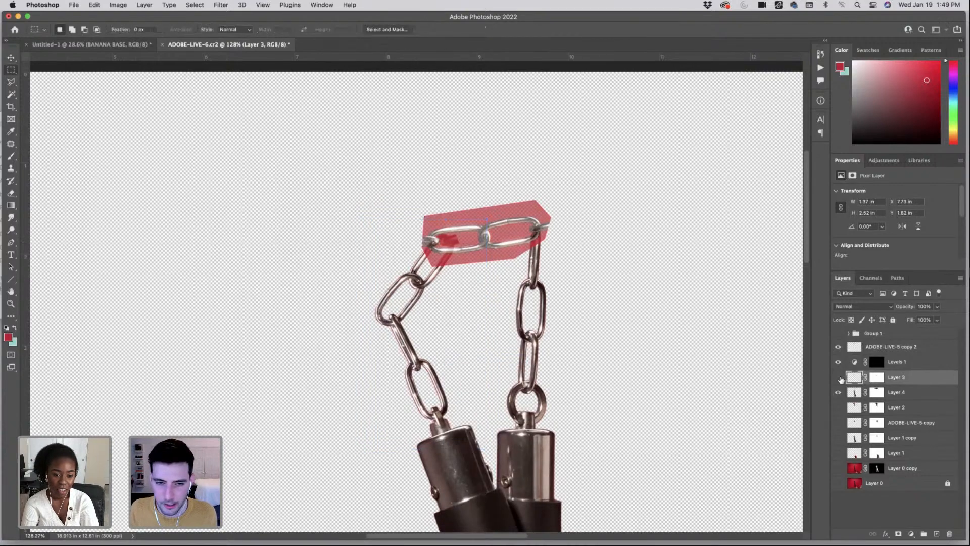
{"action": "left_click", "coordinate": [839, 377]}
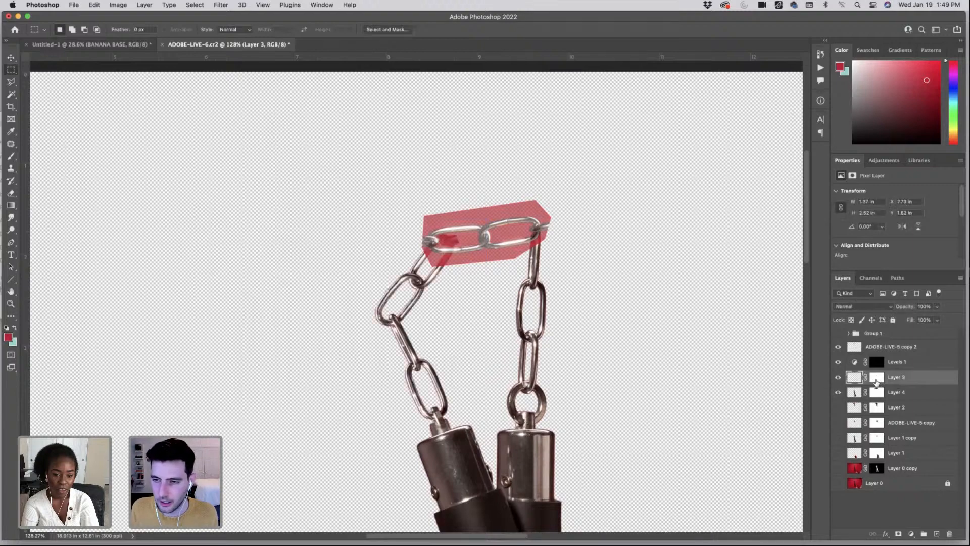
- Transform Layer 3's chain by slanting its upper end outward so its top link meets the end of the bridging links
{"action": "key", "text": "super+t"}
{"action": "right_click", "coordinate": [419, 258]}
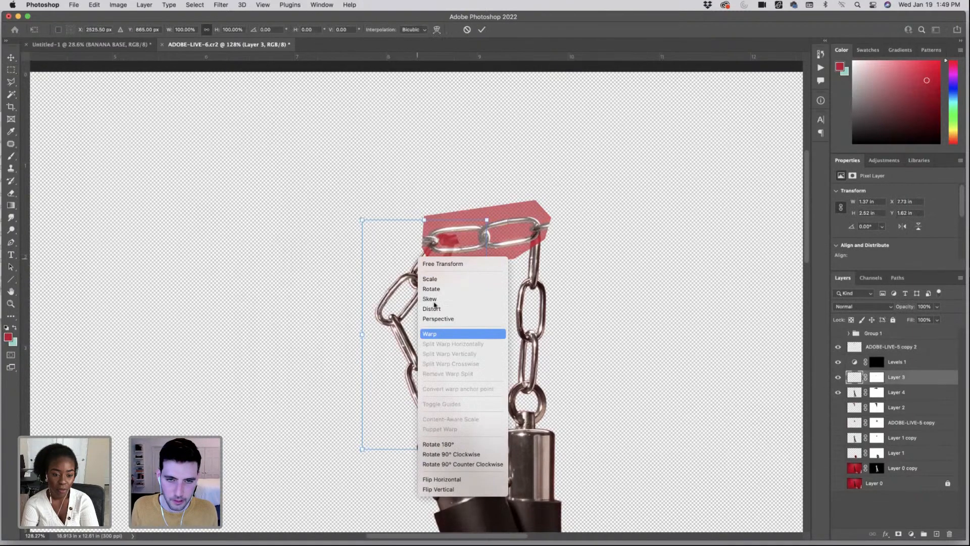
{"action": "left_click", "coordinate": [438, 333]}
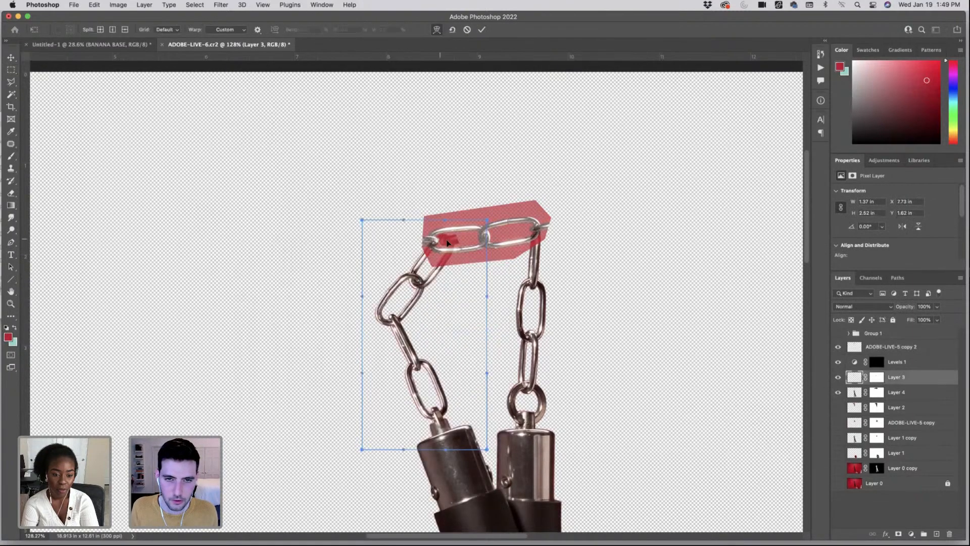
{"action": "right_click", "coordinate": [413, 274]}
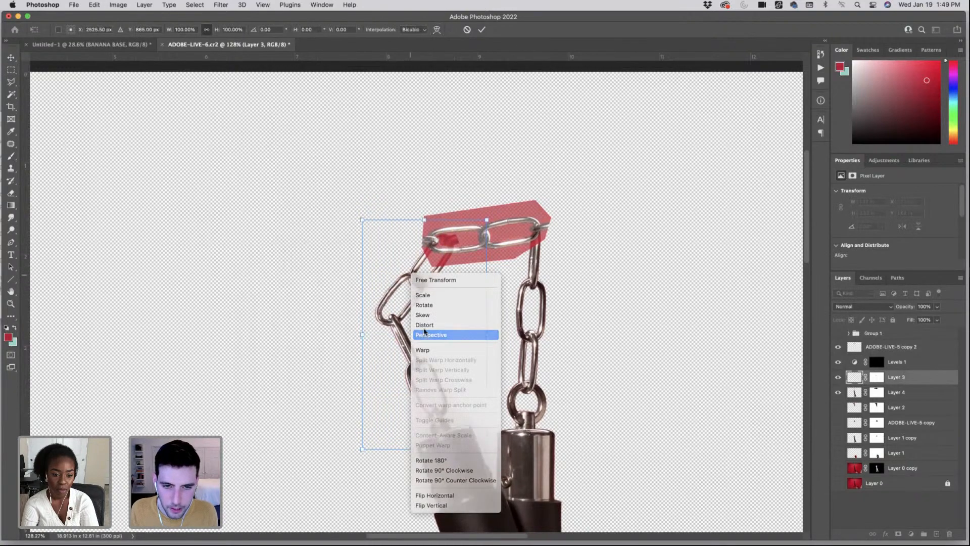
{"action": "left_click", "coordinate": [424, 334]}
{"action": "left_click_drag", "start_coordinate": [424, 220], "coordinate": [403, 216]}
{"action": "key", "text": "Return"}
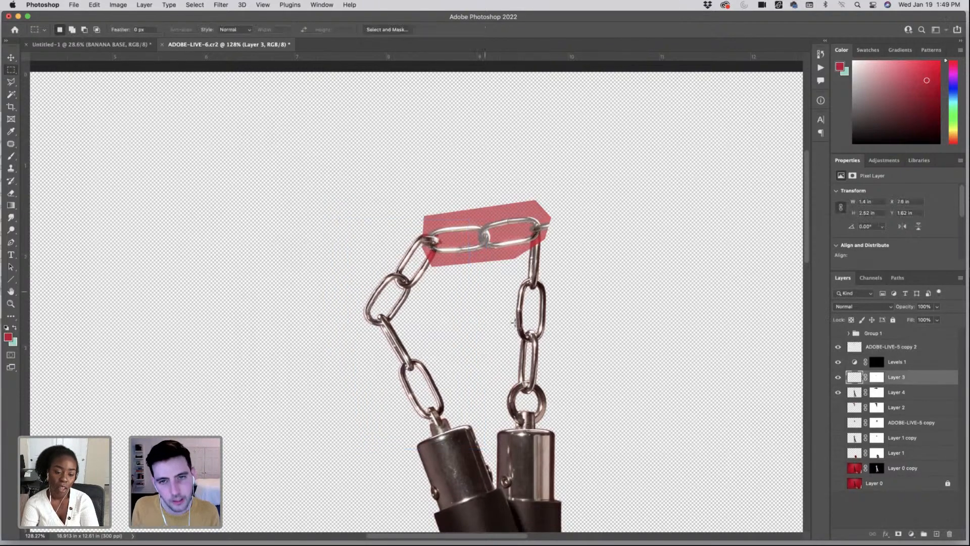
- Set ADOBE-LIVE-5 copy 2's opacity back to 100% and activate the Patch tool over the bridging links
{"action": "key", "text": "super+0"}
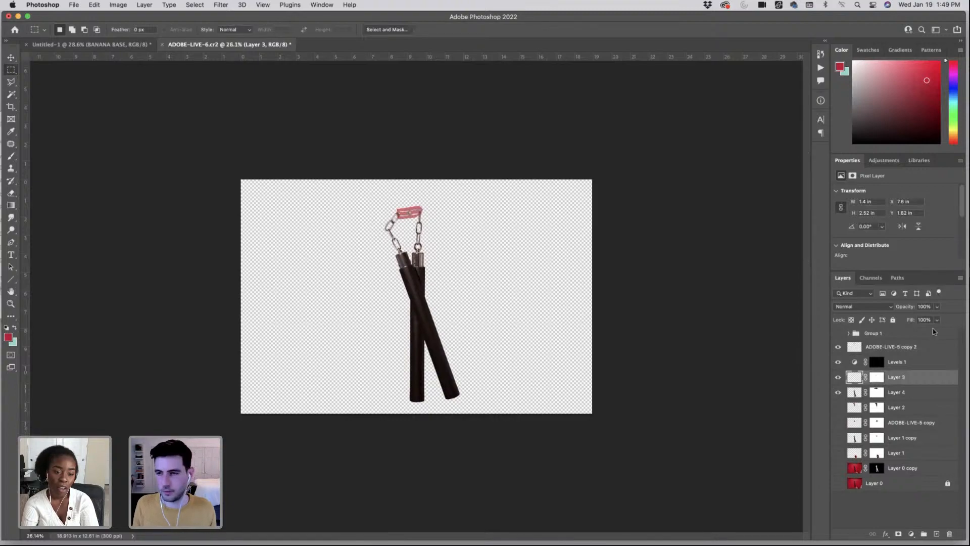
{"action": "left_click", "coordinate": [919, 350]}
{"action": "key", "text": "0"}
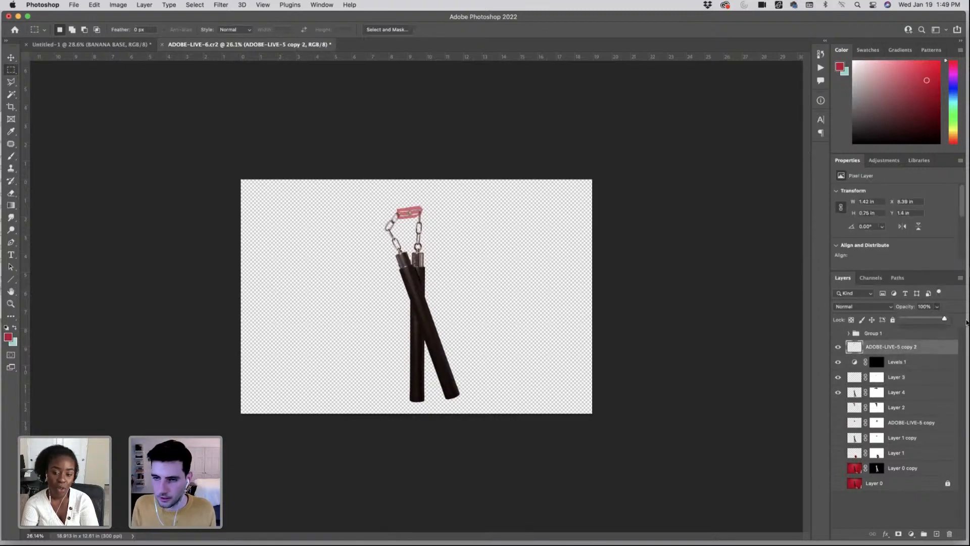
{"action": "left_click_drag", "start_coordinate": [410, 206], "coordinate": [540, 230]}
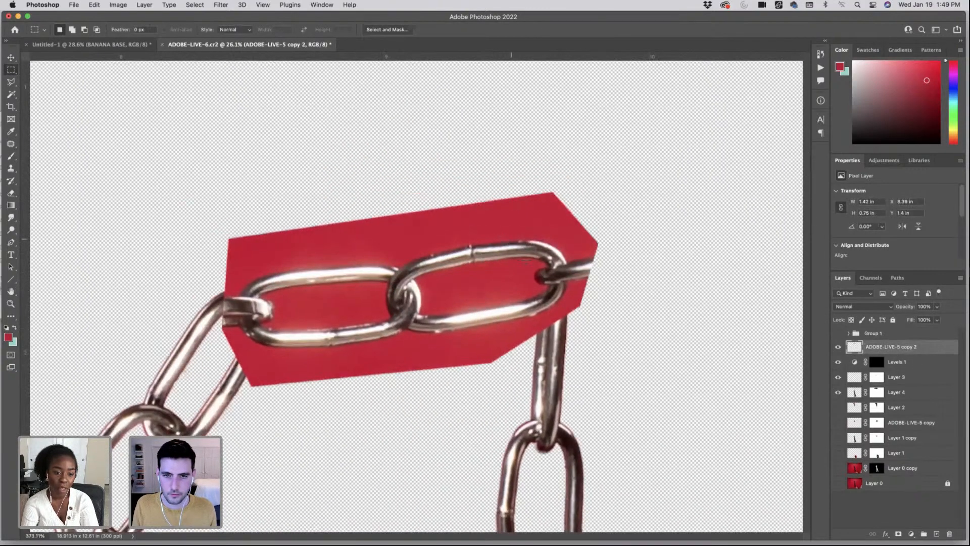
{"action": "key", "text": "j"}
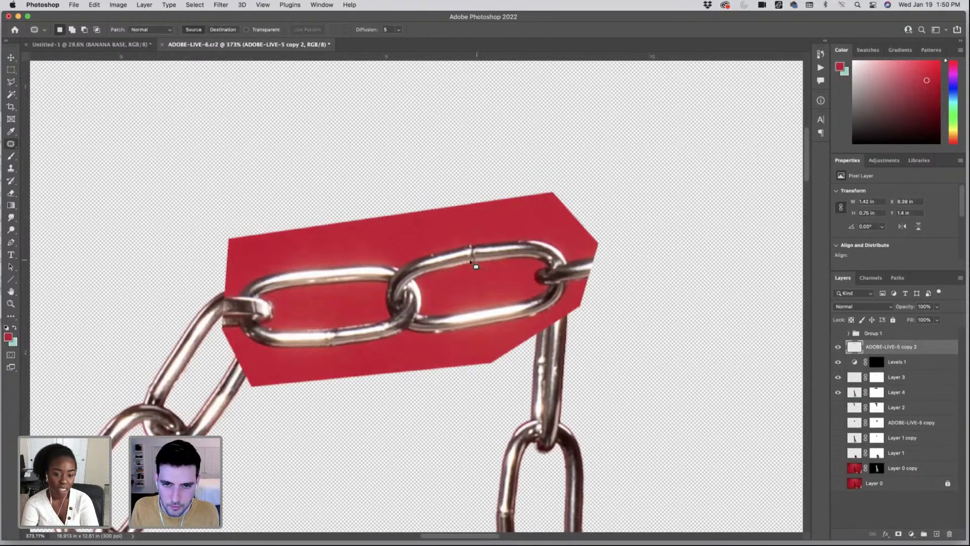
- Patch out the seam on the upper edge of the right bridging link, and activate the Clone Stamp tool
{"action": "mouse_move", "coordinate": [475, 253]}
{"action": "left_mouse_down"}
{"action": "mouse_move", "coordinate": [487, 252]}
{"action": "mouse_move", "coordinate": [471, 252]}
{"action": "left_mouse_up"}
{"action": "key", "text": "ctrl+d"}
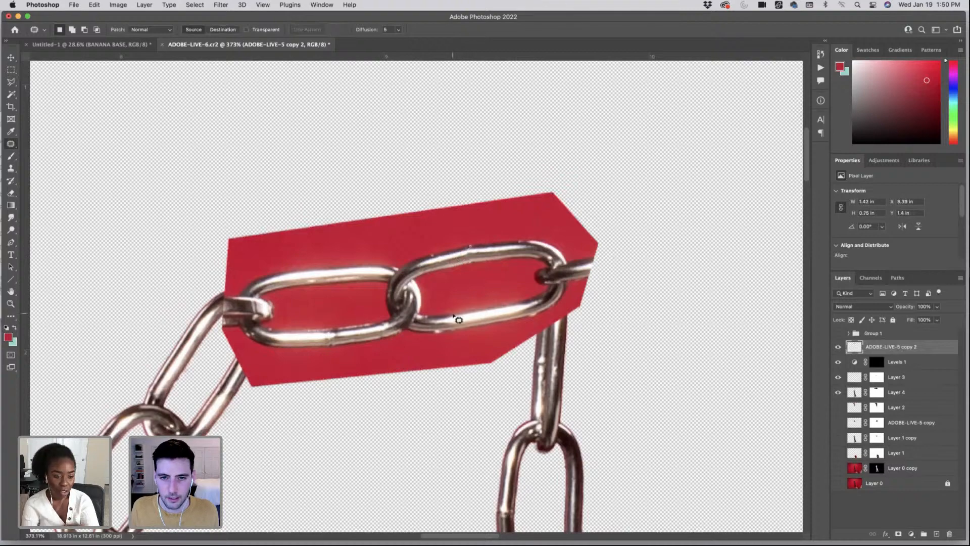
{"action": "key", "text": "s"}
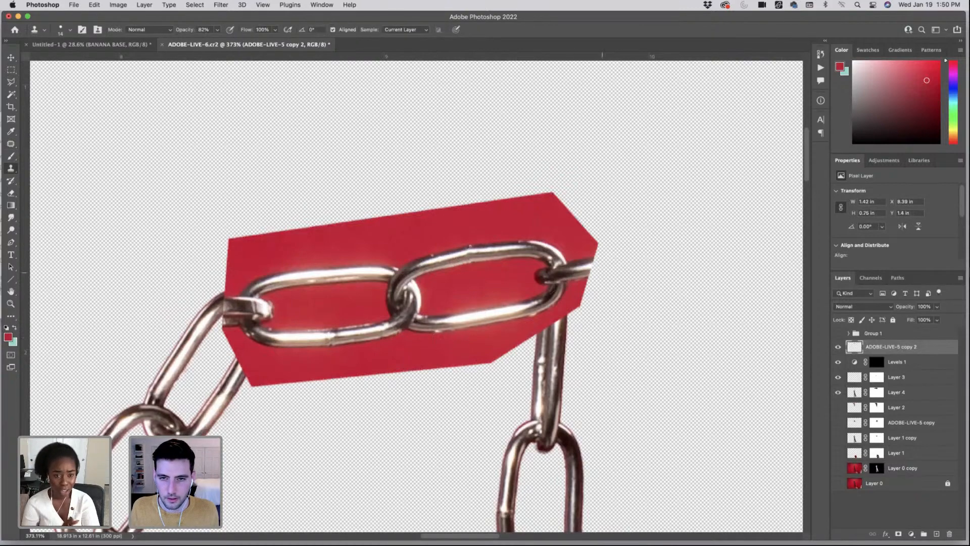
{"action": "scroll", "coordinate": [381, 339], "scroll_direction": "down", "scroll_amount": 10}
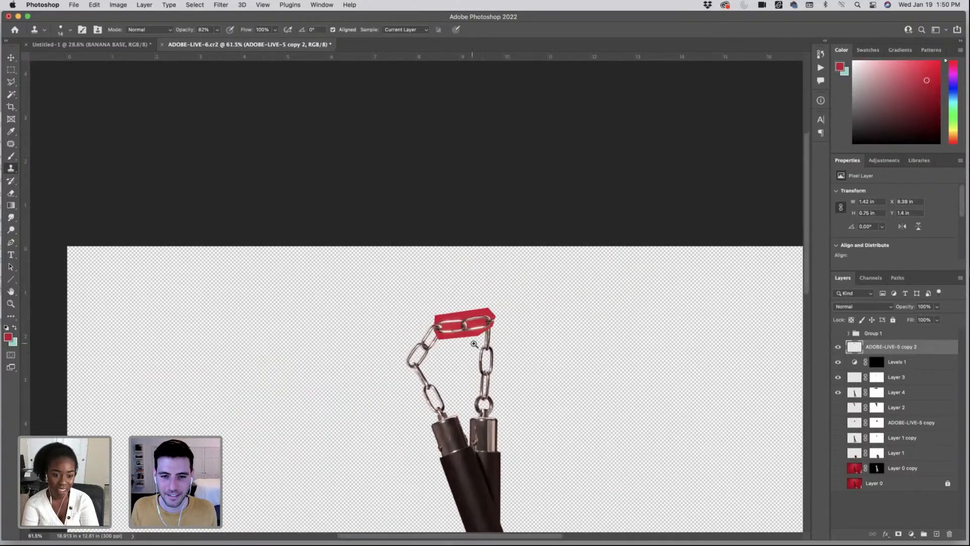
{"action": "scroll", "coordinate": [510, 343], "scroll_direction": "up", "scroll_amount": 8}
- Select the red background around the bridging links by Color Range, sampling the red with fuzziness 62
{"action": "left_click", "coordinate": [206, 5]}
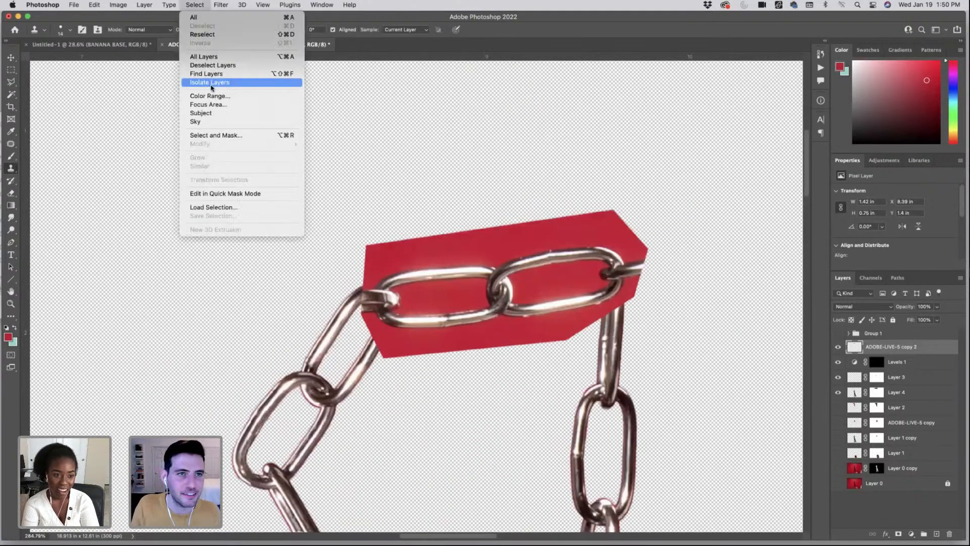
{"action": "left_click", "coordinate": [220, 95]}
{"action": "scroll", "coordinate": [523, 280], "scroll_direction": "up", "scroll_amount": 1}
{"action": "left_click", "coordinate": [522, 281]}
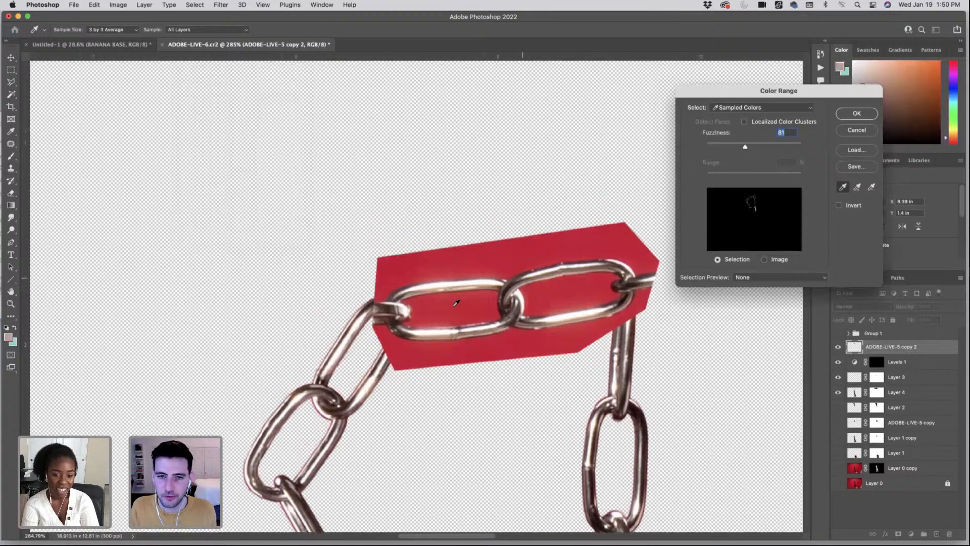
{"action": "left_click", "coordinate": [457, 305]}
{"action": "left_click", "coordinate": [536, 333]}
{"action": "left_click", "coordinate": [537, 333]}
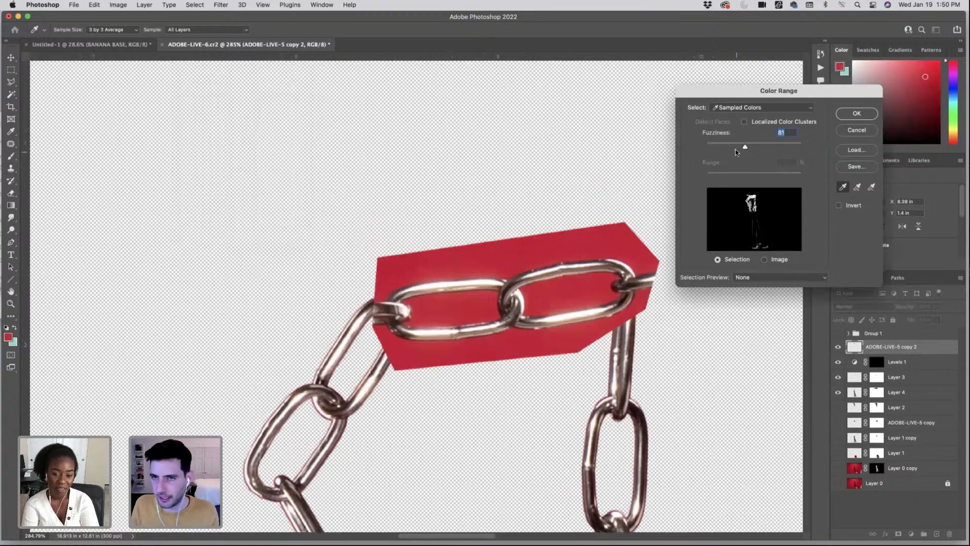
{"action": "left_click", "coordinate": [736, 146]}
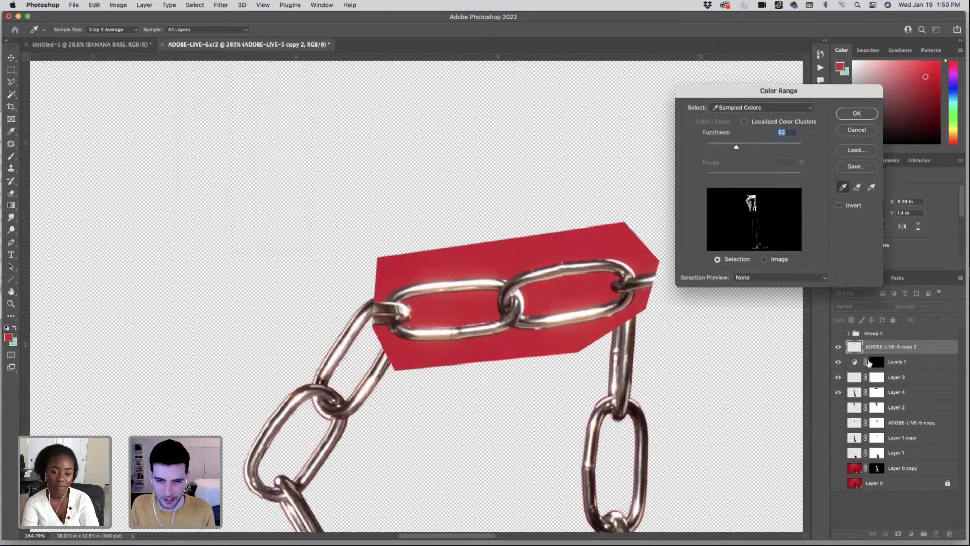
{"action": "key", "text": "Return"}
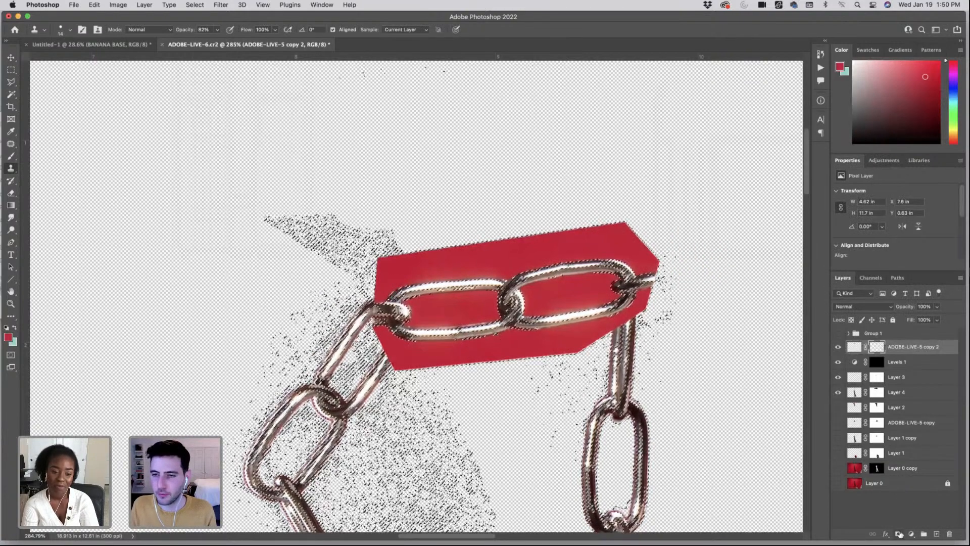
- Try masking ADOBE-LIVE-5 copy 2 with the inverted selection, and undo the mask
{"action": "left_click", "coordinate": [900, 534]}
{"action": "key", "text": "super+i"}
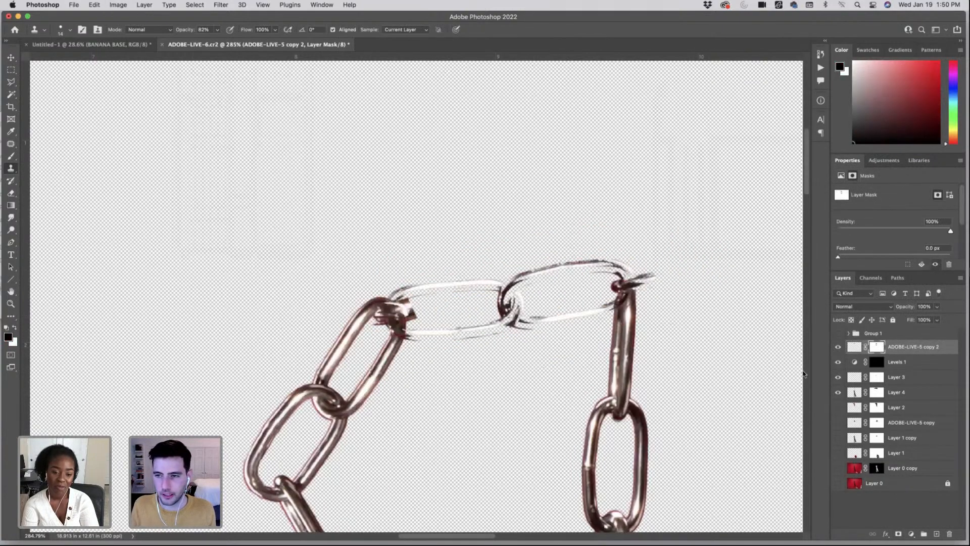
{"action": "key", "text": "super+z"}
{"action": "key", "text": "super+z"}
{"action": "key", "text": "super+d"}
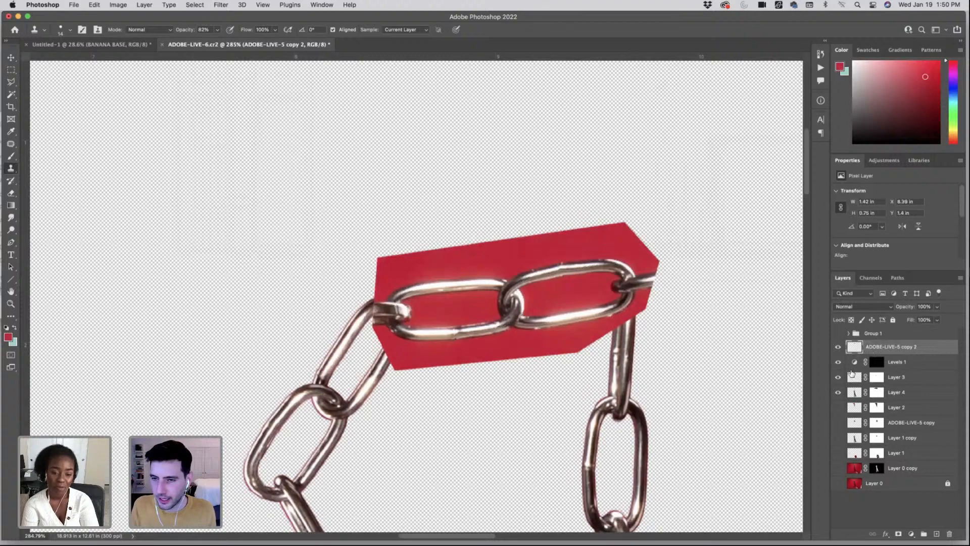
- With only ADOBE-LIVE-5 copy 2 shown, mask out its red background using a Color Range selection with fuzziness 37
{"action": "left_click", "coordinate": [839, 392]}
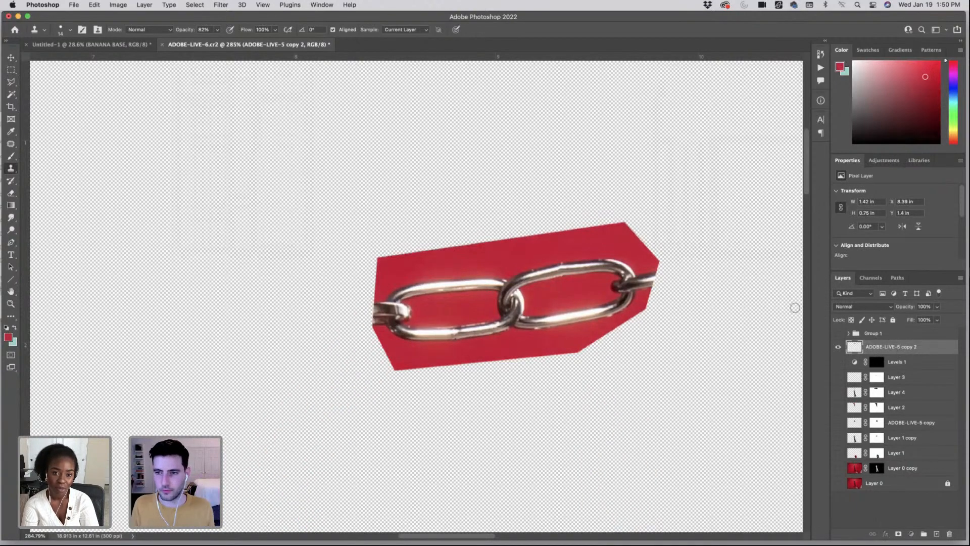
{"action": "left_click", "coordinate": [195, 4]}
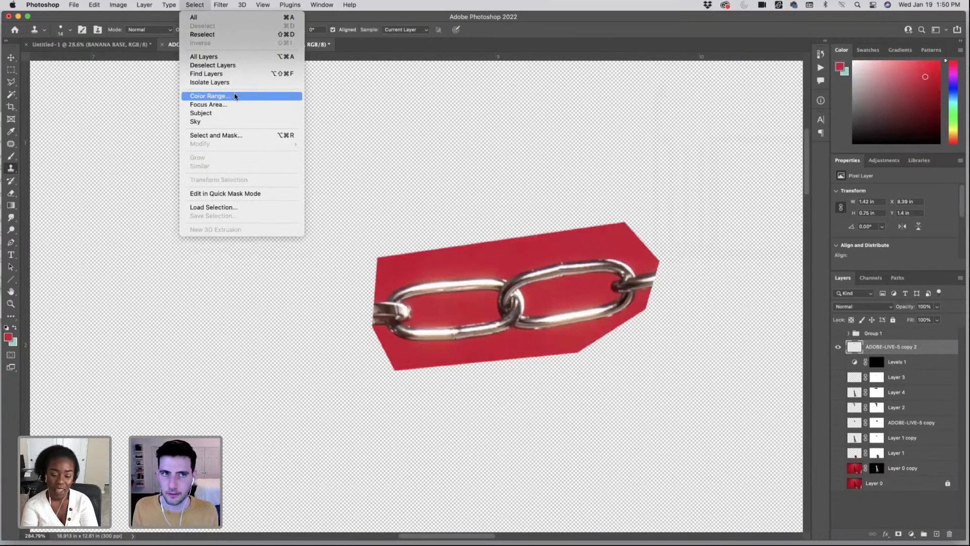
{"action": "left_click", "coordinate": [235, 96]}
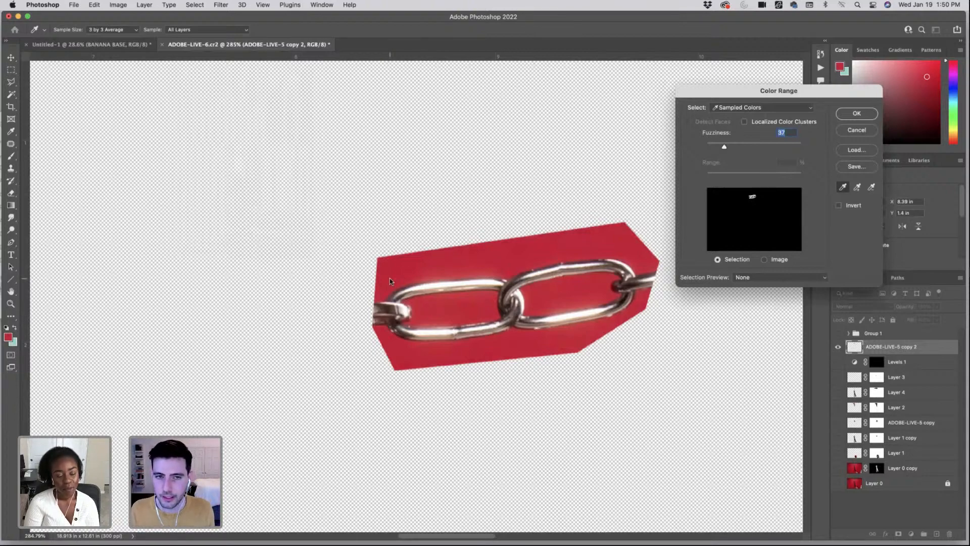
{"action": "left_click", "coordinate": [843, 110]}
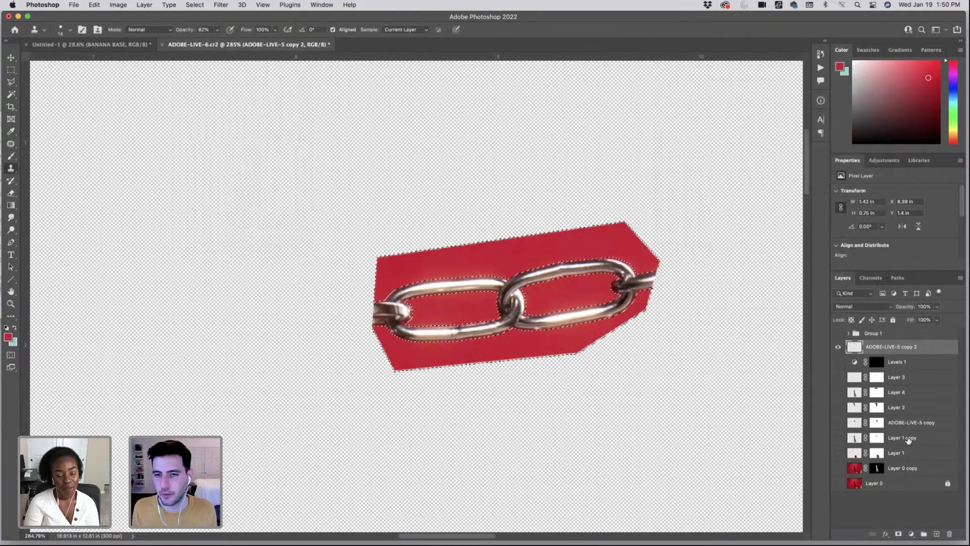
{"action": "left_click", "coordinate": [898, 534]}
{"action": "key", "text": "super+i"}
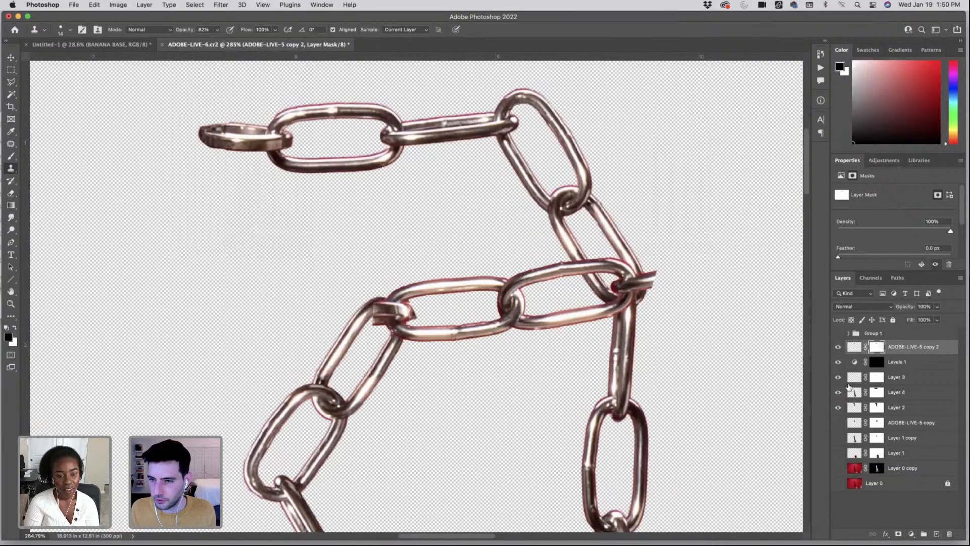
- Show only ADOBE-LIVE-5 copy 2, Levels 1, Layer 3 and Layer 4, keeping Layer 2 hidden
{"action": "left_click", "coordinate": [837, 381]}
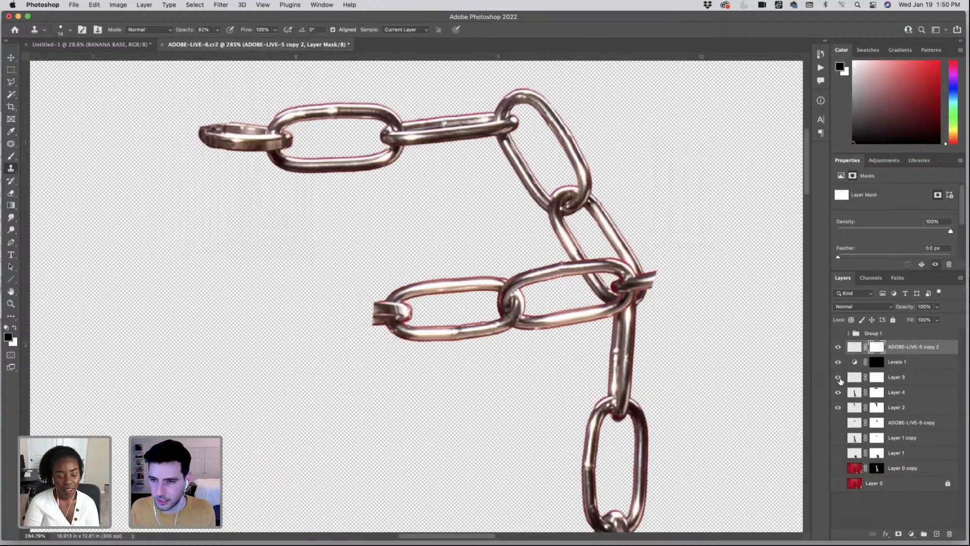
{"action": "left_click_drag", "start_coordinate": [838, 347], "coordinate": [839, 405]}
{"action": "left_click", "coordinate": [839, 408]}
{"action": "left_click", "coordinate": [839, 409]}
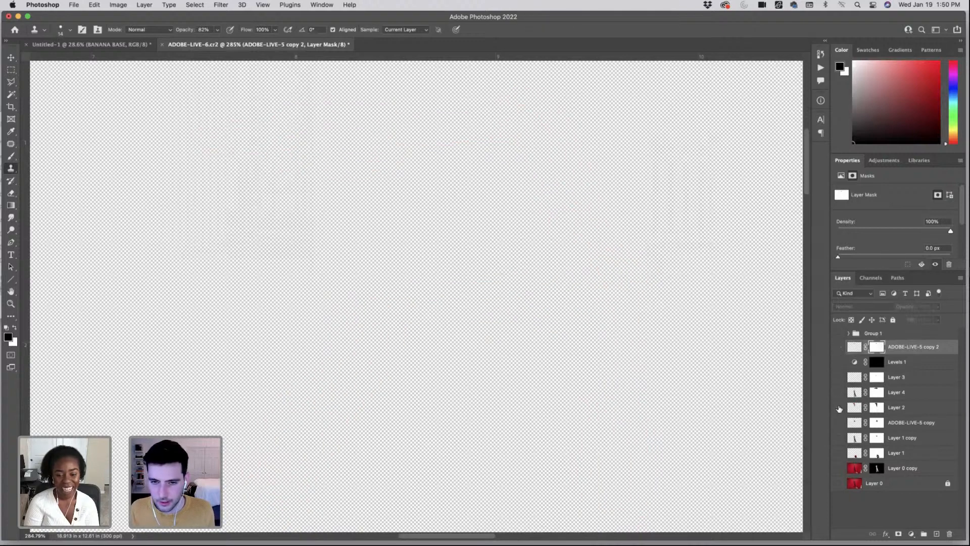
{"action": "left_click", "coordinate": [838, 393]}
{"action": "scroll", "coordinate": [589, 353], "scroll_direction": "down", "scroll_amount": 5}
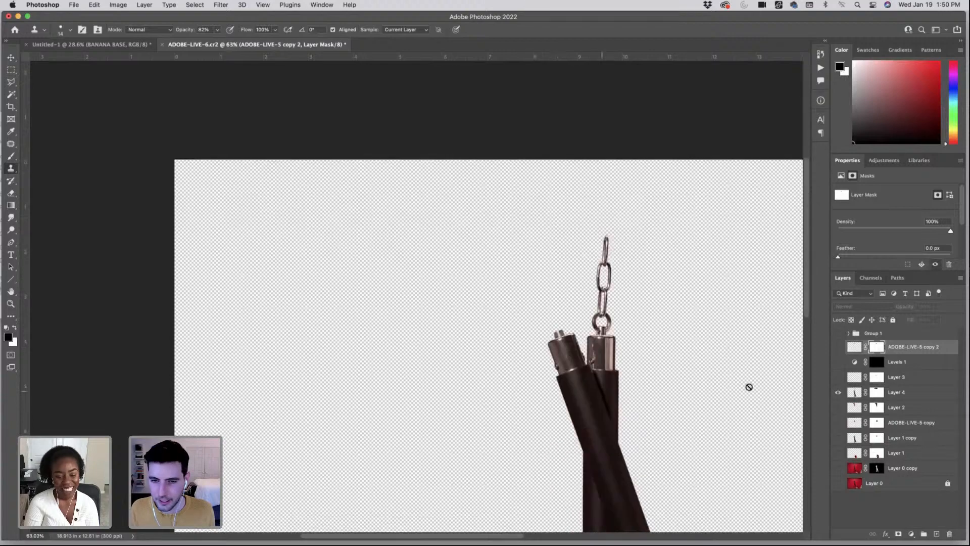
{"action": "left_click", "coordinate": [836, 376]}
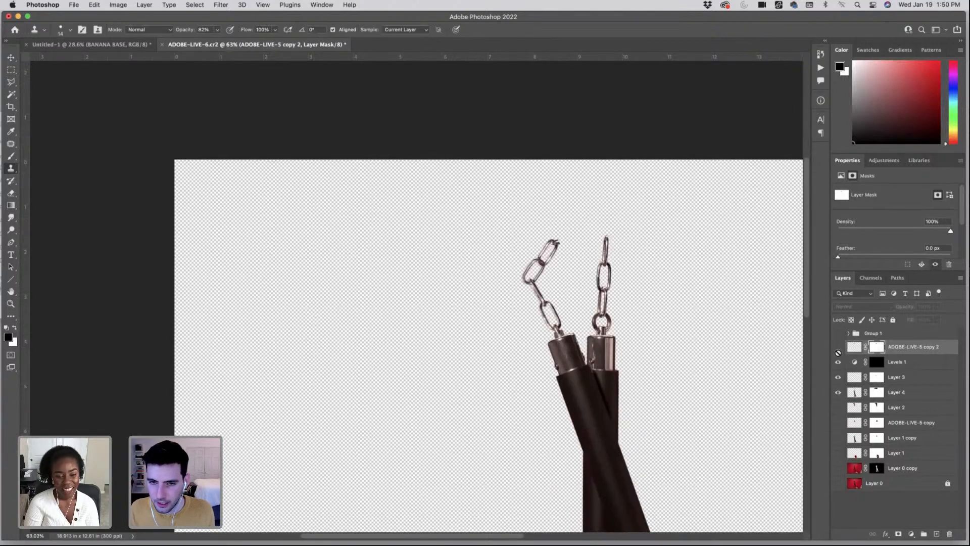
{"action": "left_click", "coordinate": [838, 348]}
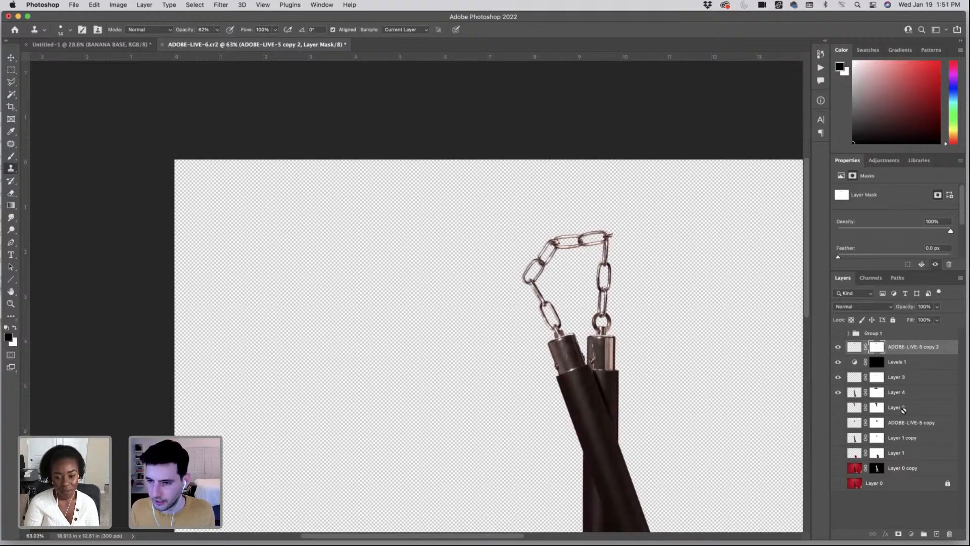
- Group the unused layers from Layer 2 down to Layer 0 copy, and name the group "base"
{"action": "left_click", "coordinate": [904, 408]}
{"action": "left_click", "coordinate": [908, 468], "text": "shift"}
{"action": "left_click", "coordinate": [924, 534]}
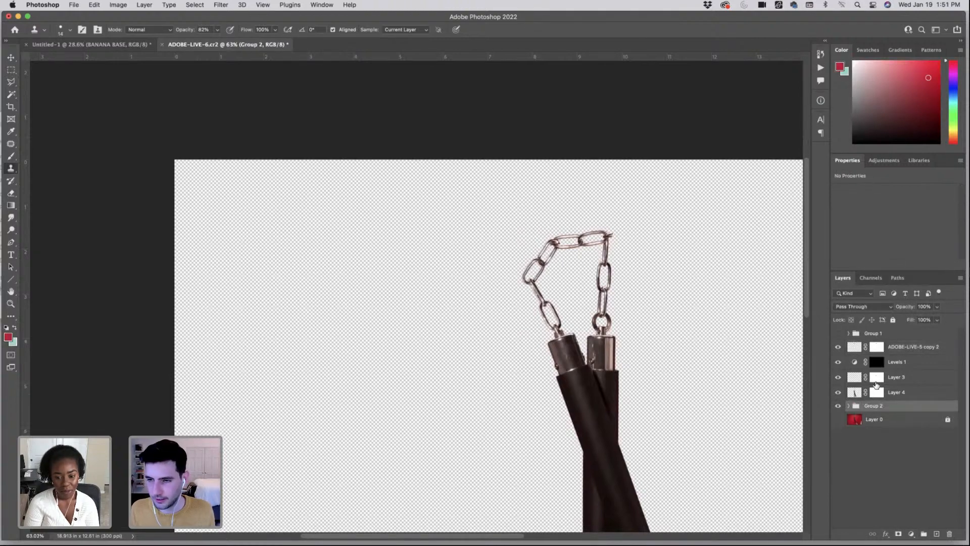
{"action": "left_click", "coordinate": [909, 347]}
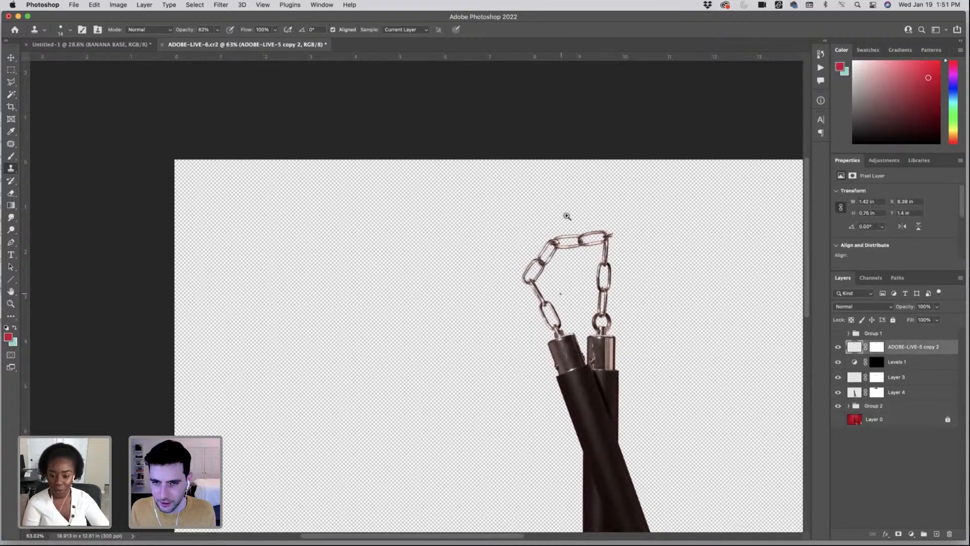
{"action": "left_click_drag", "start_coordinate": [568, 215], "coordinate": [656, 245]}
{"action": "double_click", "coordinate": [873, 405]}
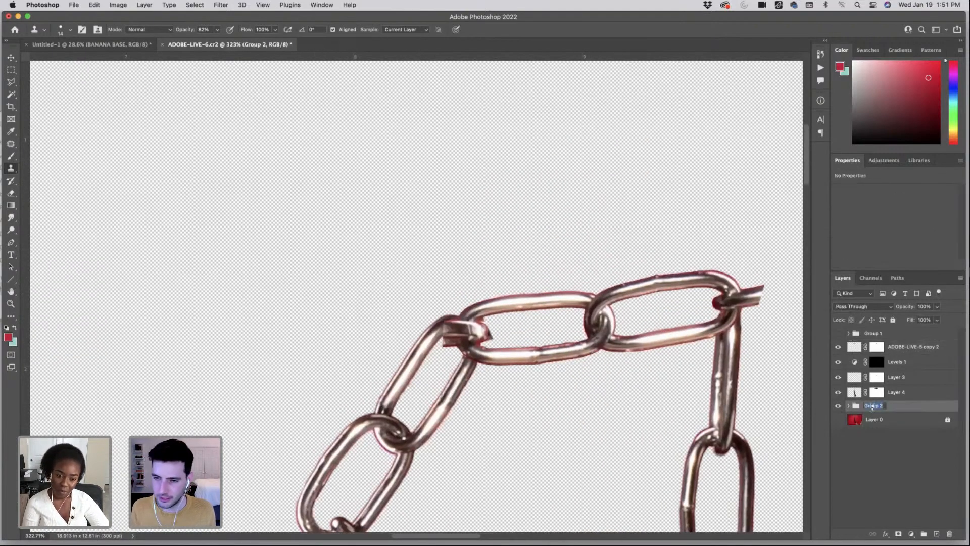
{"action": "type", "text": "base"}
{"action": "key", "text": "Return"}
- Set ADOBE-LIVE-5 copy 2's opacity to 70%, and activate a smaller Brush on its layer mask
{"action": "left_click", "coordinate": [908, 348]}
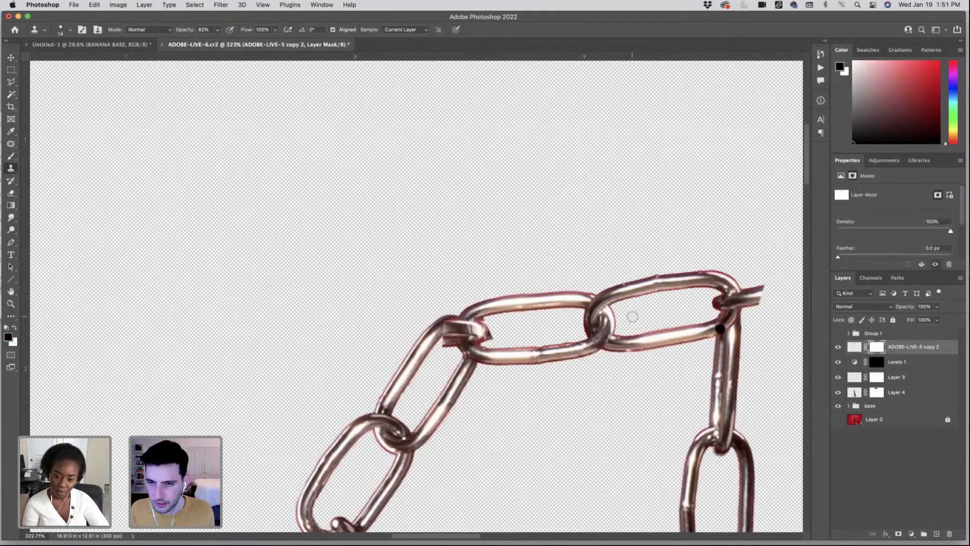
{"action": "left_click", "coordinate": [937, 306]}
{"action": "left_click_drag", "start_coordinate": [938, 319], "coordinate": [921, 321]}
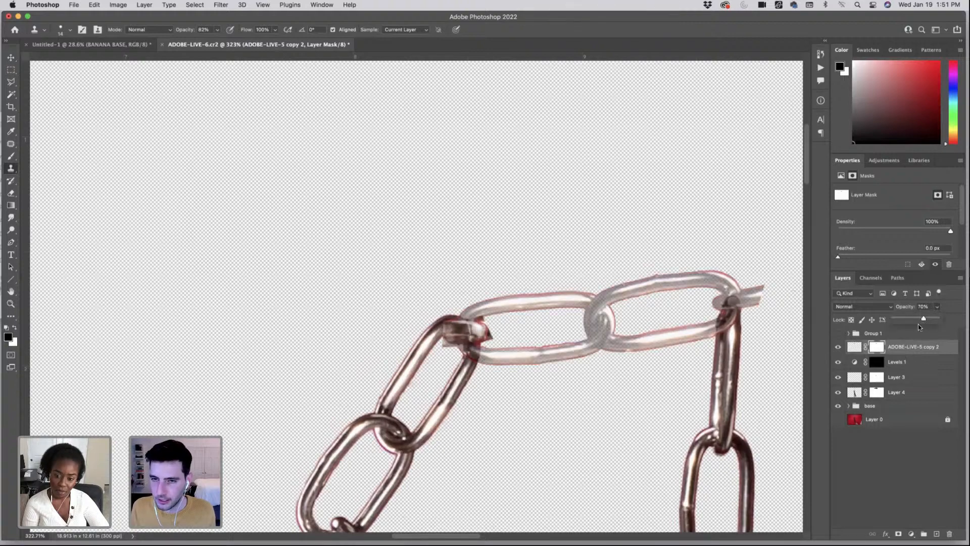
{"action": "left_click", "coordinate": [905, 341]}
{"action": "key", "text": "b"}
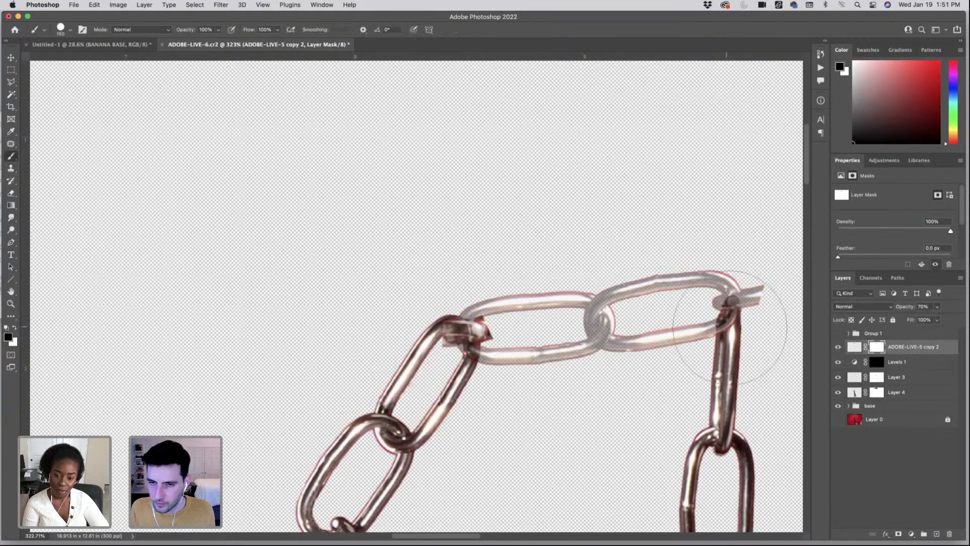
{"action": "mouse_move", "coordinate": [729, 327]}
{"action": "left_mouse_down"}
{"action": "mouse_move", "coordinate": [753, 326]}
{"action": "mouse_move", "coordinate": [674, 325]}
{"action": "left_mouse_up"}
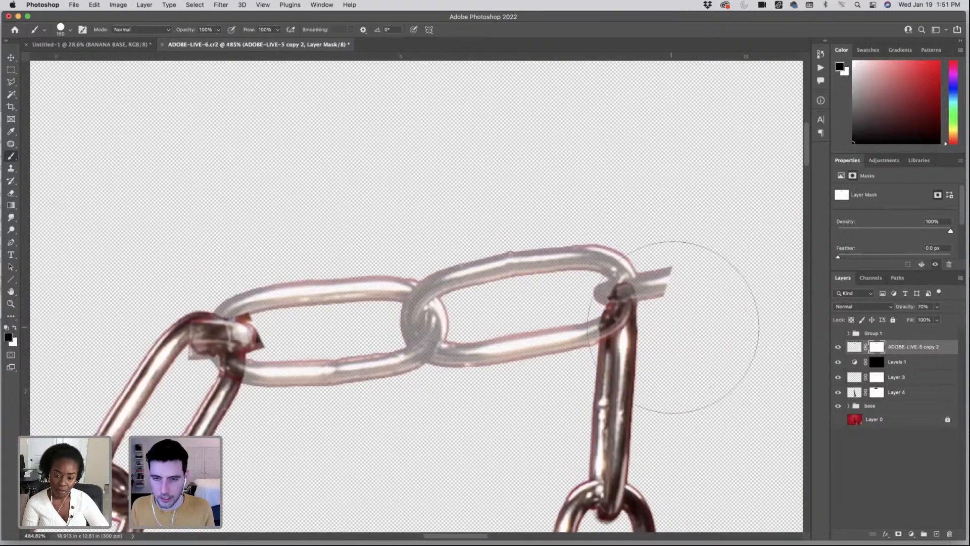
{"action": "key", "text": "bracketleft"}
{"action": "key", "text": "bracketleft"}
- Skew the bridging links so their right end drops onto the top of the right chain, and restore 100% opacity
{"action": "key", "text": "super+t"}
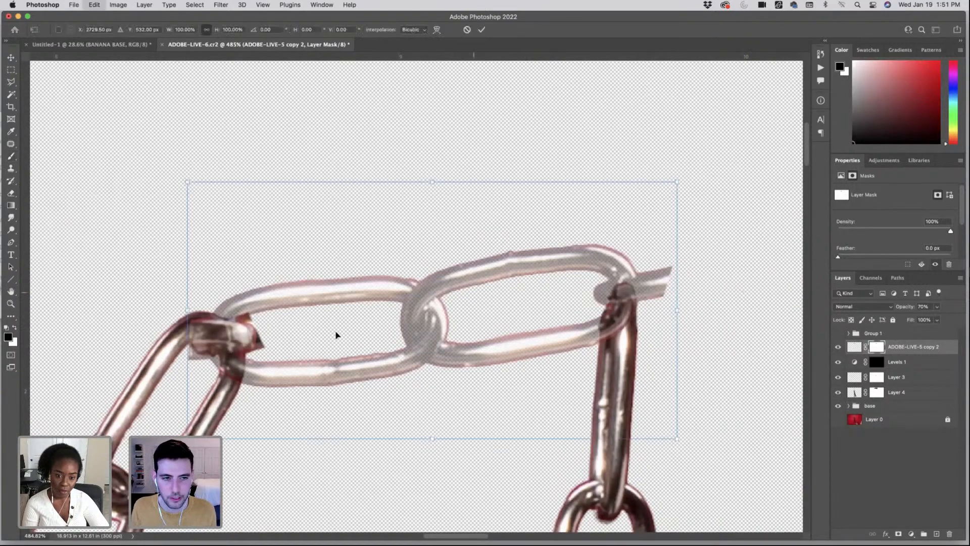
{"action": "right_click", "coordinate": [393, 326]}
{"action": "left_click", "coordinate": [429, 365]}
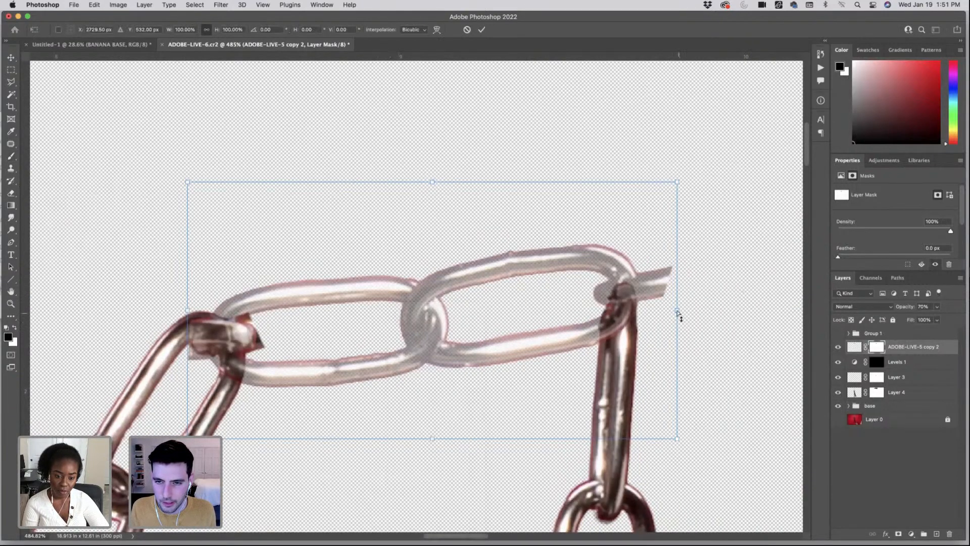
{"action": "left_click_drag", "start_coordinate": [677, 312], "coordinate": [680, 342]}
{"action": "key", "text": "Return"}
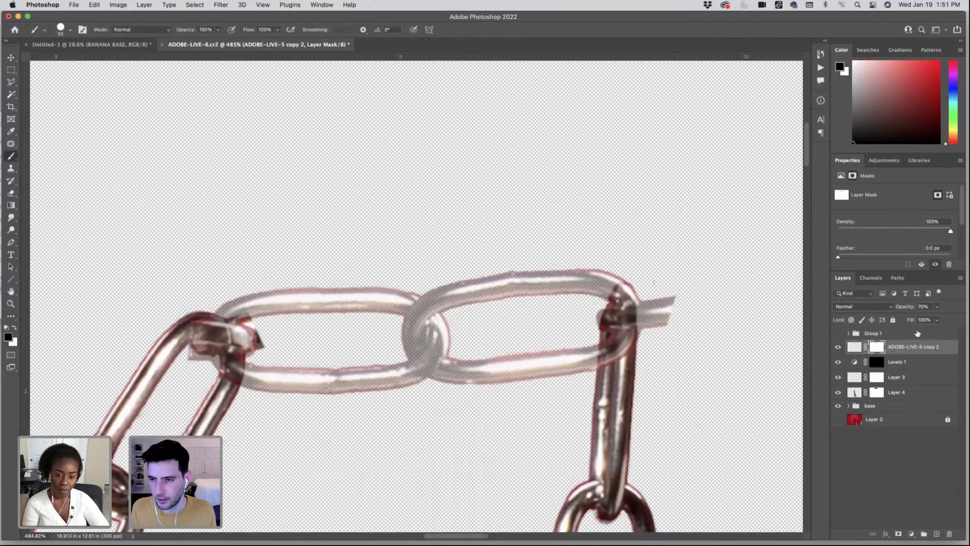
{"action": "left_click", "coordinate": [937, 307]}
{"action": "left_click_drag", "start_coordinate": [938, 318], "coordinate": [966, 320]}
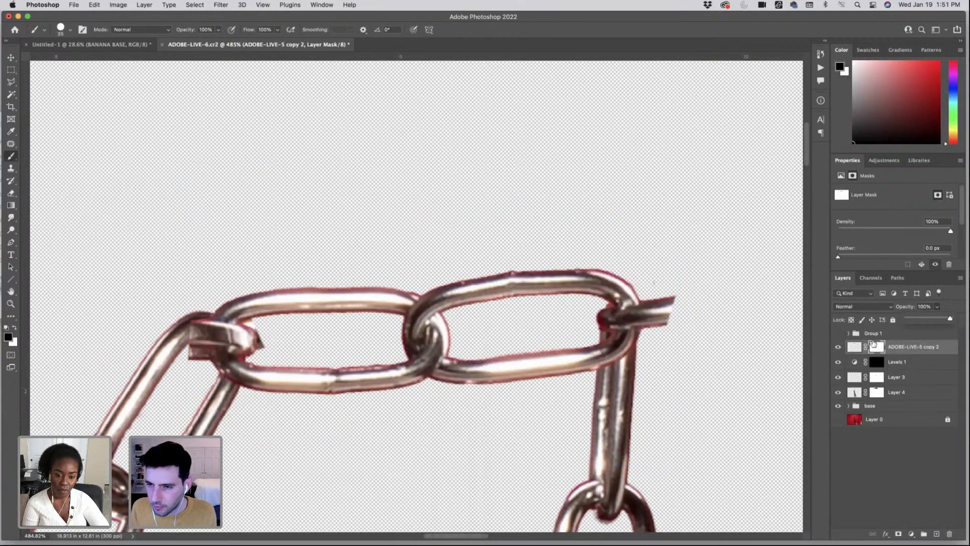
- On ADOBE-LIVE-5 copy 2's layer mask, paint out the cut link stub sticking out past the right joint
{"action": "left_click", "coordinate": [855, 346]}
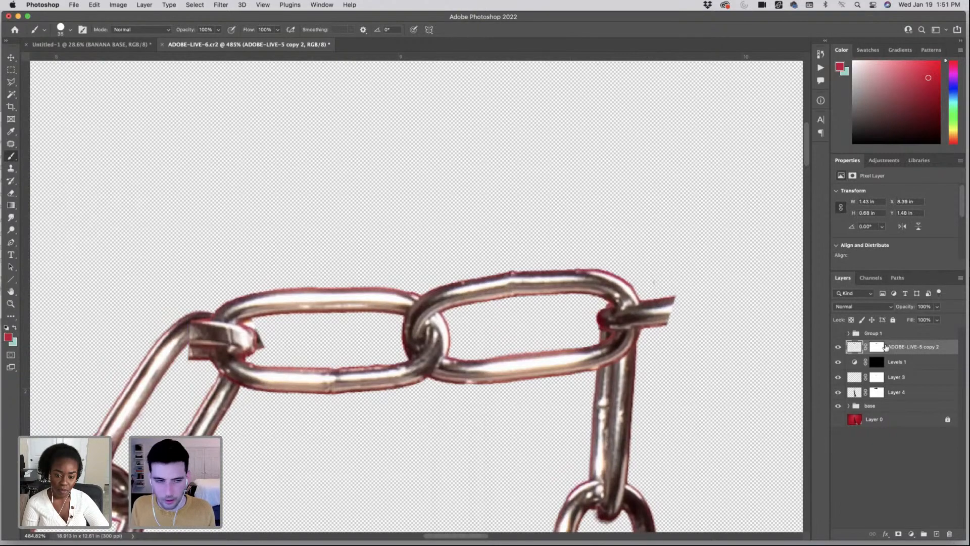
{"action": "left_click", "coordinate": [877, 349]}
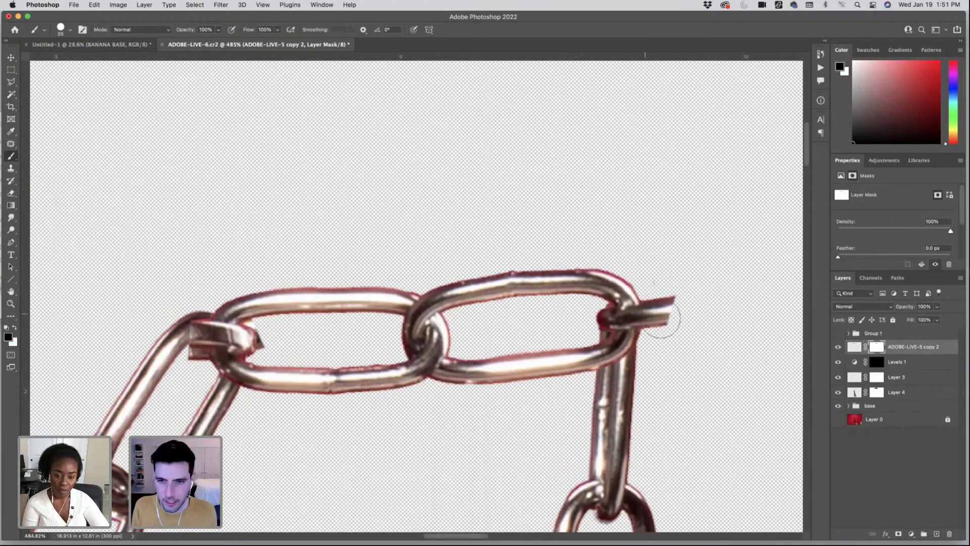
{"action": "left_click_drag", "start_coordinate": [659, 294], "coordinate": [661, 336]}
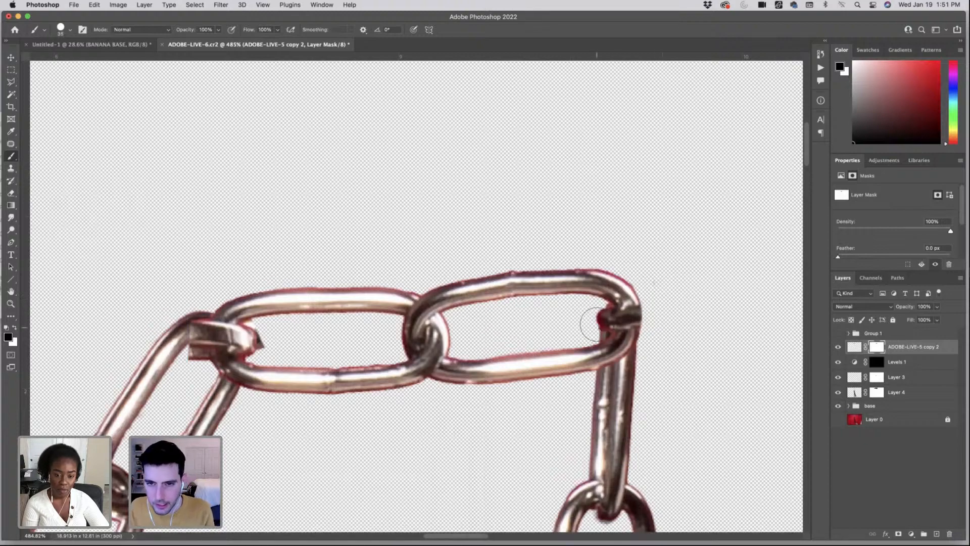
- With a much smaller brush, refine the same mask at the right joint so the vertical link overlaps the bridging link's lower bar
{"action": "key", "text": "bracketleft"}
{"action": "key", "text": "bracketleft"}
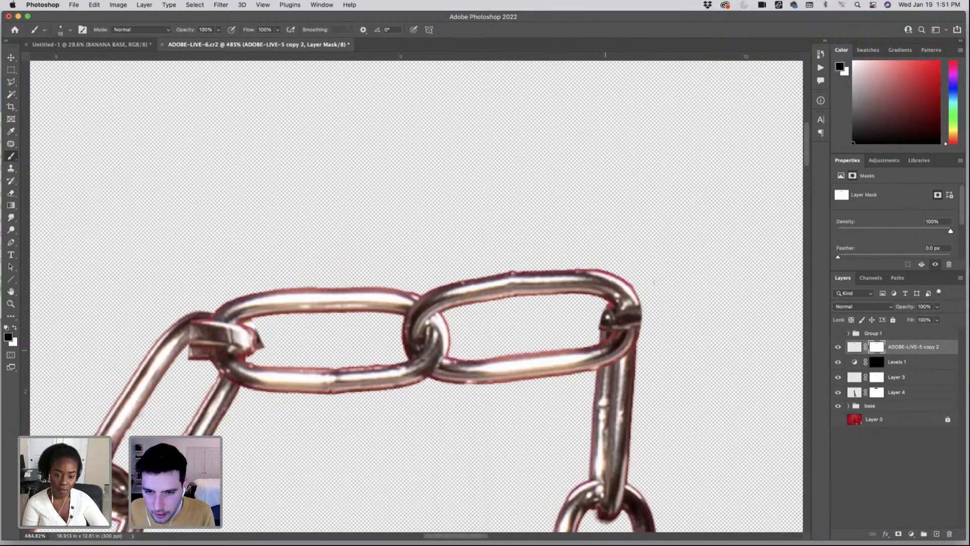
{"action": "key", "text": "bracketleft"}
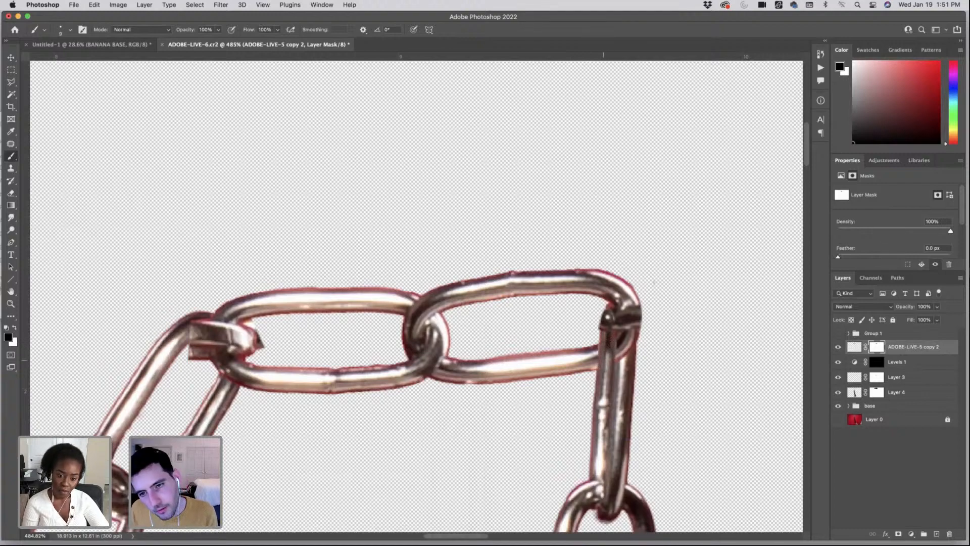
{"action": "key", "text": "x"}
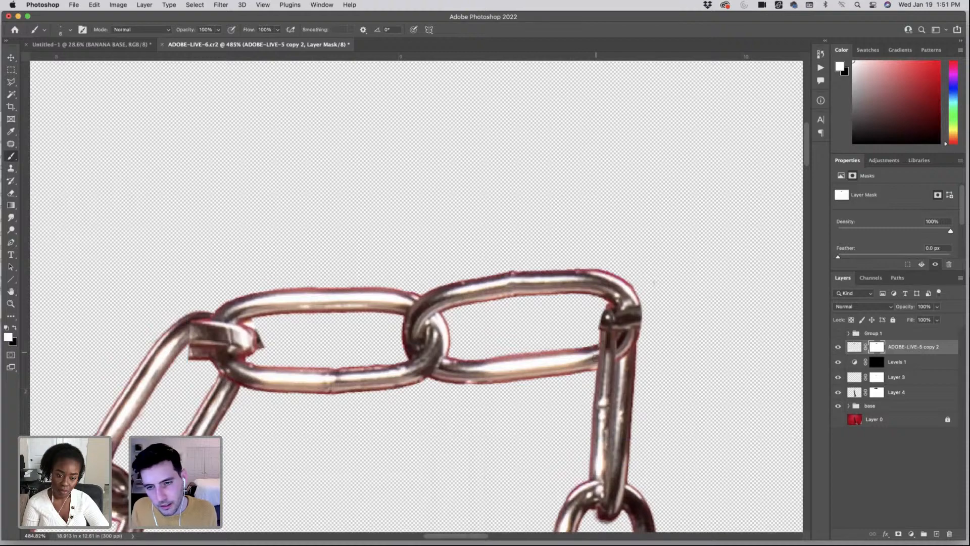
{"action": "key", "text": "x"}
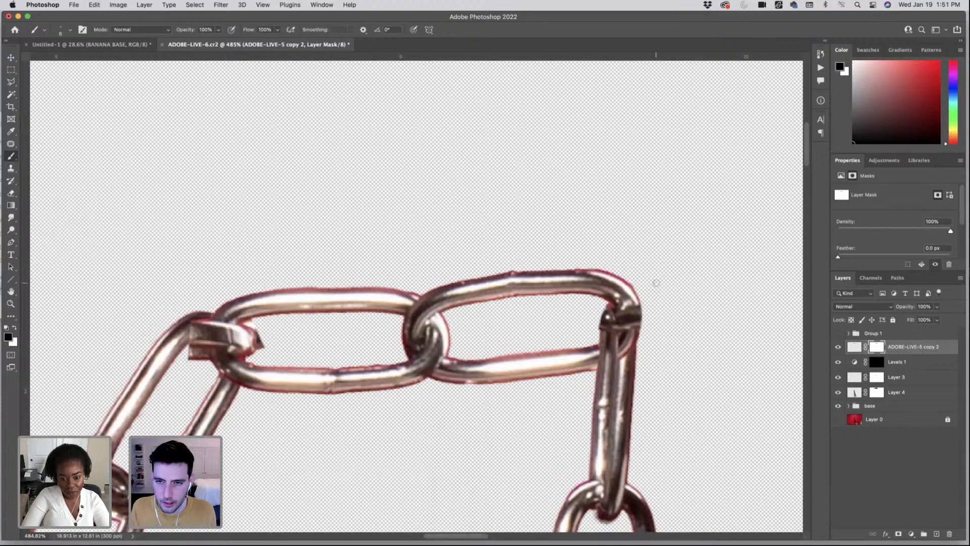
- Touch up ADOBE-LIVE-5 copy 2's mask at the inner edge of the left joint, keeping the layer at 100% opacity
{"action": "scroll", "coordinate": [652, 281], "scroll_direction": "left", "scroll_amount": 3}
{"action": "scroll", "coordinate": [638, 284], "scroll_direction": "left", "scroll_amount": 1}
{"action": "scroll", "coordinate": [475, 374], "scroll_direction": "left", "scroll_amount": 4}
{"action": "scroll", "coordinate": [475, 374], "scroll_direction": "down", "scroll_amount": 2}
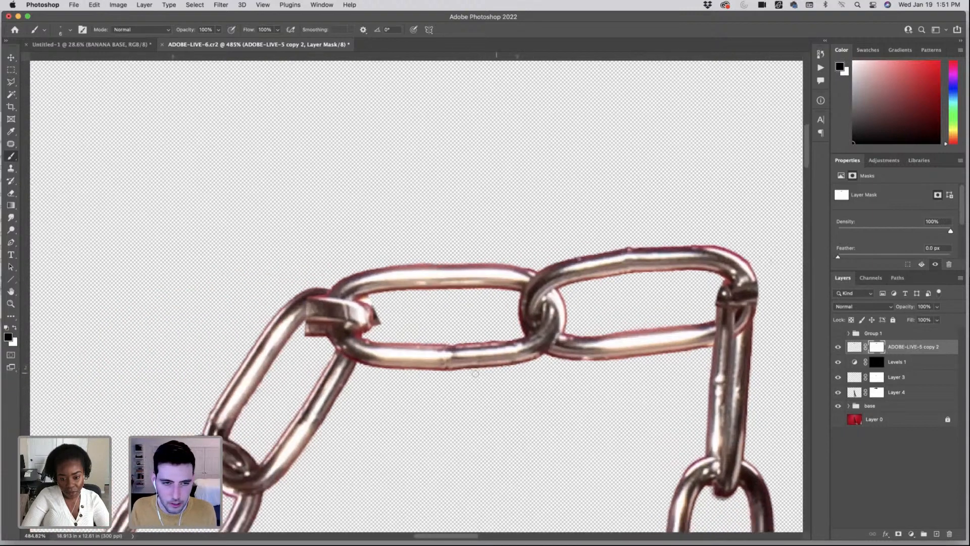
{"action": "left_click", "coordinate": [936, 306]}
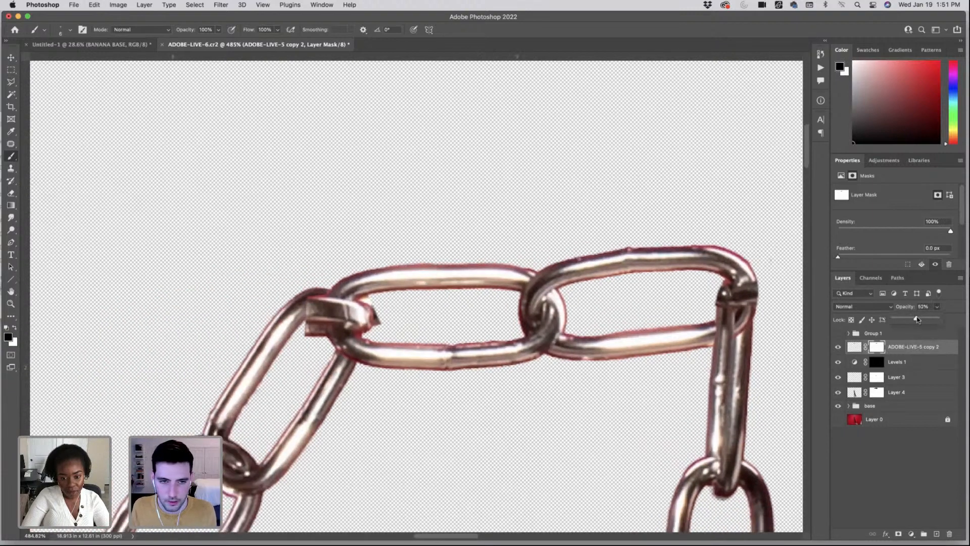
{"action": "left_click_drag", "start_coordinate": [918, 317], "coordinate": [957, 329]}
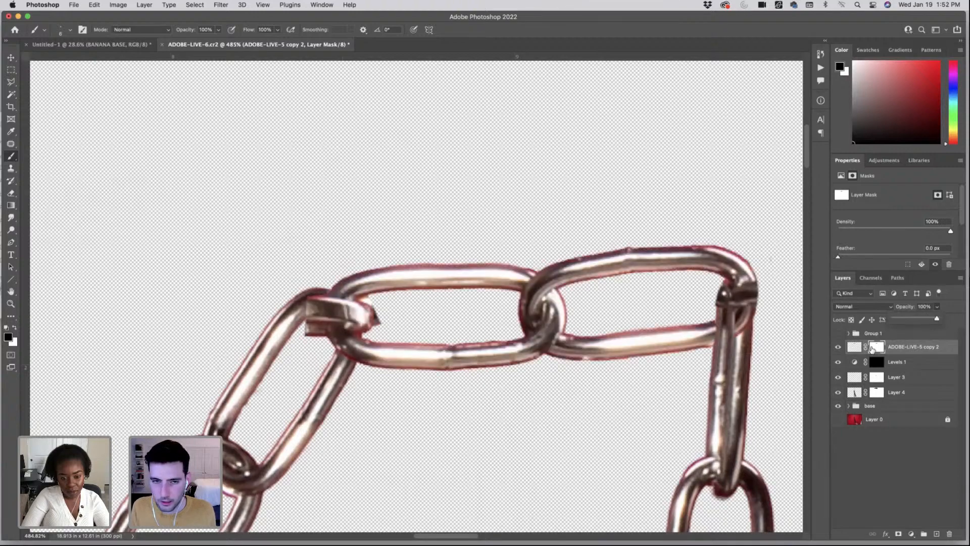
{"action": "left_click", "coordinate": [872, 349]}
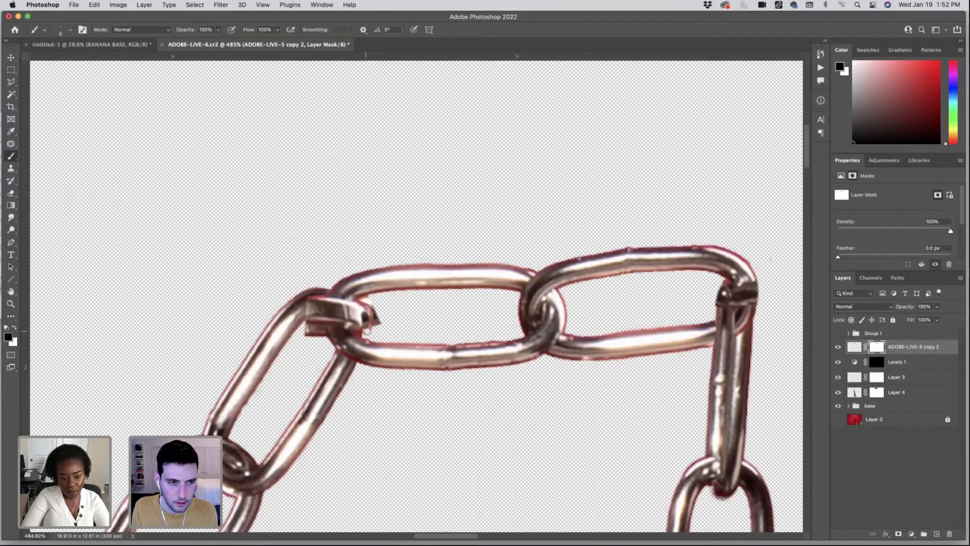
{"action": "key", "text": "super+z"}
{"action": "key", "text": "x"}
{"action": "key", "text": "super+z"}
{"action": "key", "text": "x"}
{"action": "left_click_drag", "start_coordinate": [362, 304], "coordinate": [366, 315]}
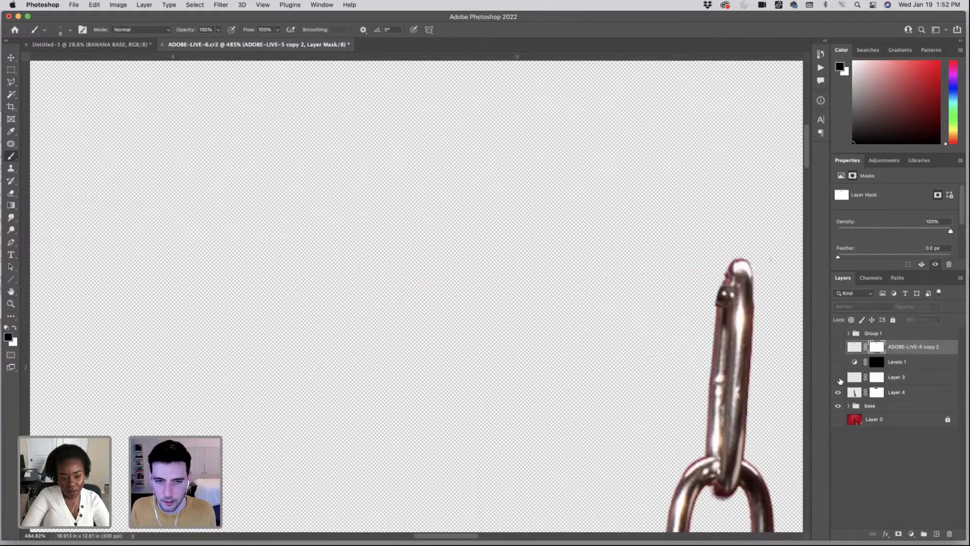
- With ADOBE-LIVE-5 copy 2 and Levels 1 hidden, mask out Layer 3's cut stub atop the left chain, and show them again
{"action": "left_click", "coordinate": [839, 378]}
{"action": "mouse_move", "coordinate": [839, 363]}
{"action": "left_mouse_down"}
{"action": "mouse_move", "coordinate": [840, 351]}
{"action": "mouse_move", "coordinate": [839, 361]}
{"action": "left_mouse_up"}
{"action": "left_click", "coordinate": [876, 377]}
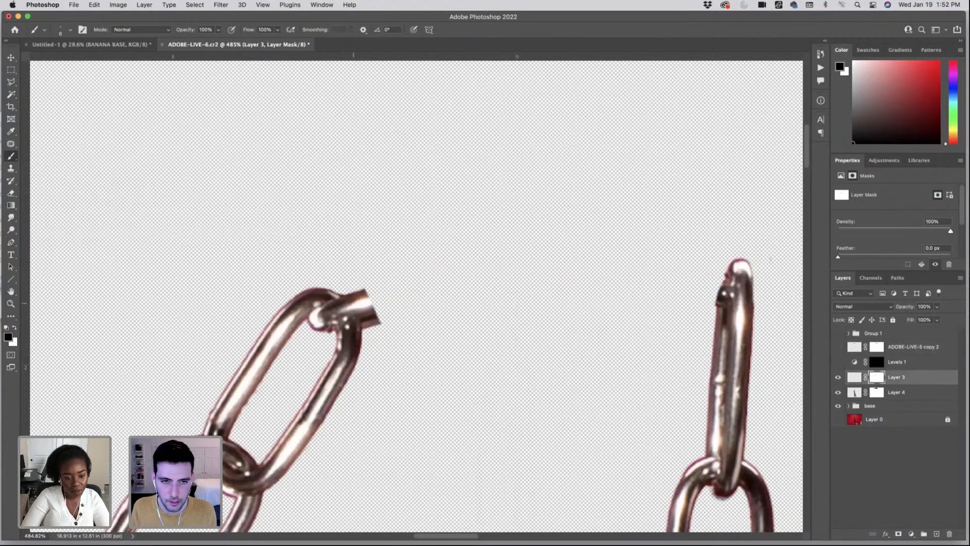
{"action": "mouse_move", "coordinate": [347, 295]}
{"action": "left_mouse_down"}
{"action": "mouse_move", "coordinate": [361, 316]}
{"action": "mouse_move", "coordinate": [371, 303]}
{"action": "mouse_move", "coordinate": [379, 326]}
{"action": "left_mouse_up"}
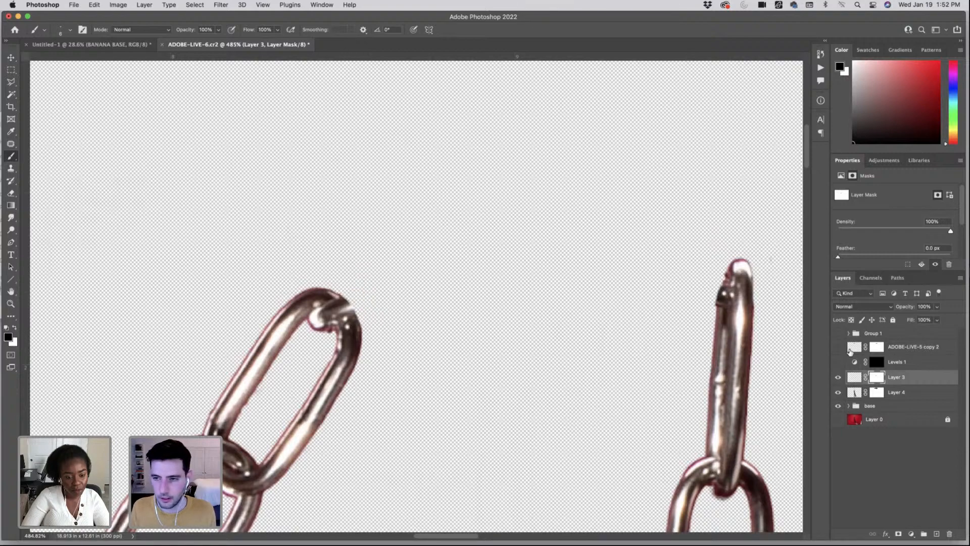
{"action": "left_click", "coordinate": [838, 349]}
{"action": "left_click", "coordinate": [876, 349]}
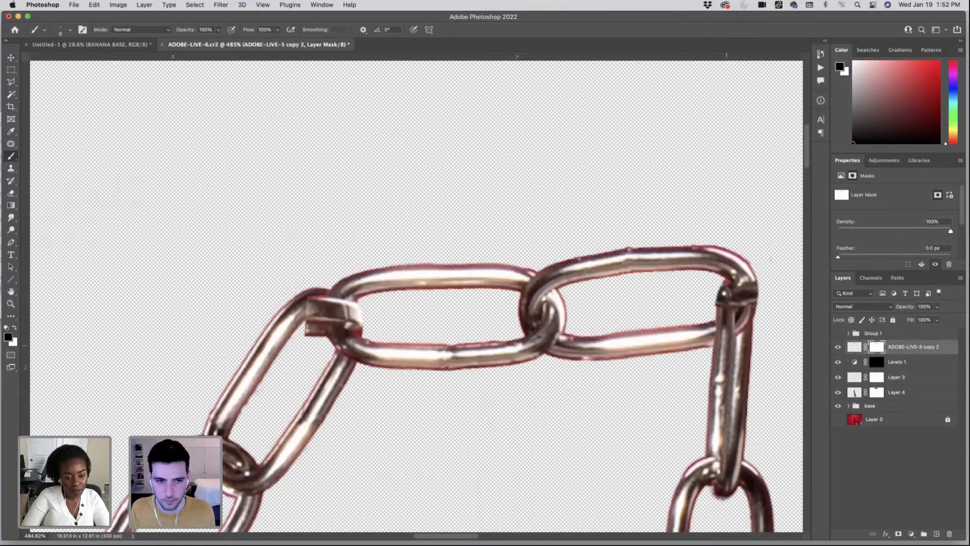
- Paint out the flat bar overlapping the left joint on ADOBE-LIVE-5 copy 2's mask, alternating black and white to refine the edge
{"action": "key", "text": "x"}
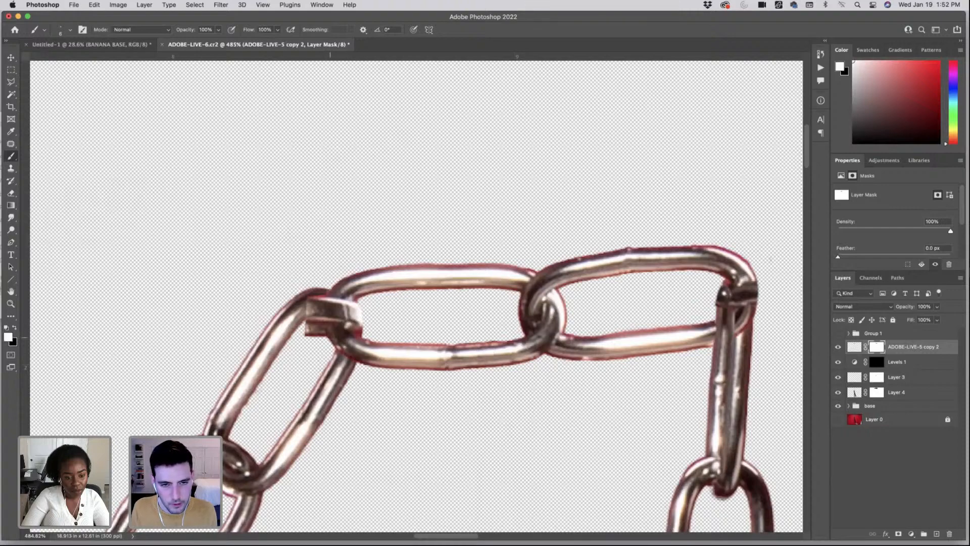
{"action": "mouse_move", "coordinate": [331, 336]}
{"action": "left_mouse_down"}
{"action": "mouse_move", "coordinate": [331, 346]}
{"action": "mouse_move", "coordinate": [357, 333]}
{"action": "left_mouse_up"}
{"action": "key", "text": "x"}
{"action": "left_click", "coordinate": [327, 334]}
{"action": "mouse_move", "coordinate": [331, 315]}
{"action": "left_mouse_down"}
{"action": "mouse_move", "coordinate": [319, 315]}
{"action": "mouse_move", "coordinate": [333, 300]}
{"action": "mouse_move", "coordinate": [352, 306]}
{"action": "mouse_move", "coordinate": [314, 313]}
{"action": "mouse_move", "coordinate": [315, 338]}
{"action": "left_mouse_up"}
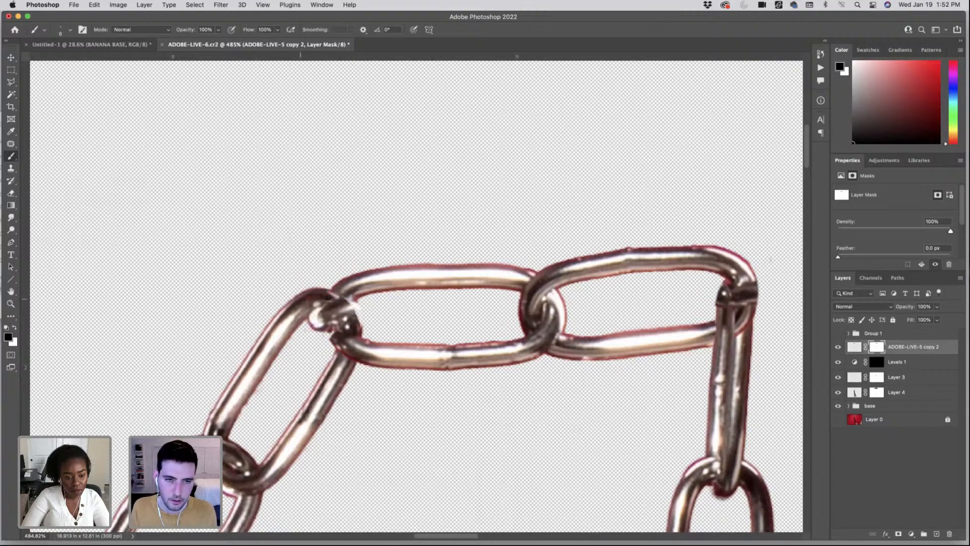
{"action": "key", "text": "x"}
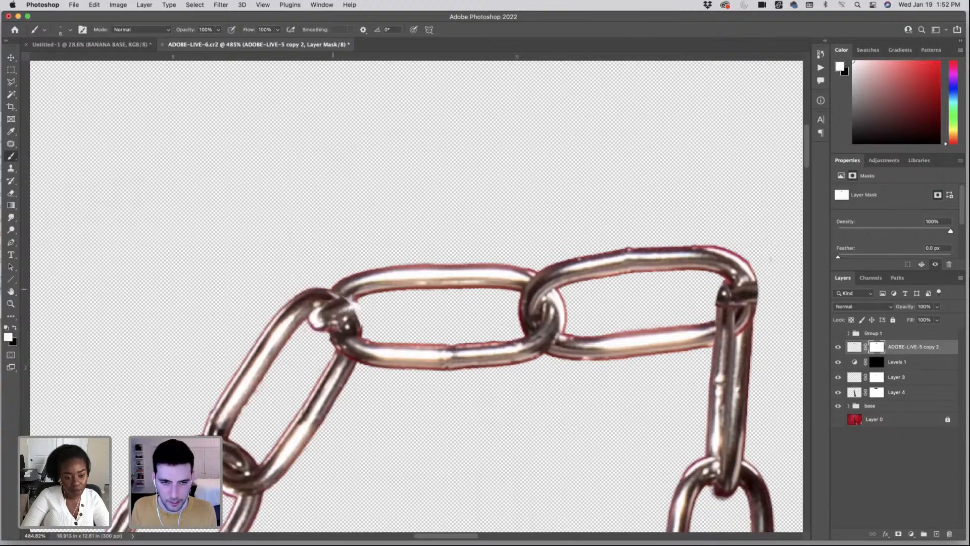
{"action": "key", "text": "x"}
{"action": "key", "text": "x"}
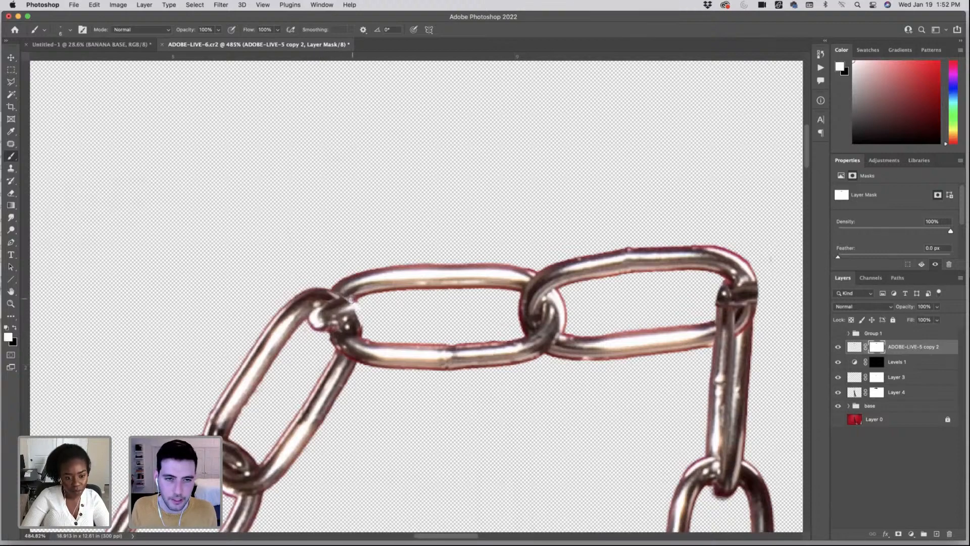
{"action": "key", "text": "x"}
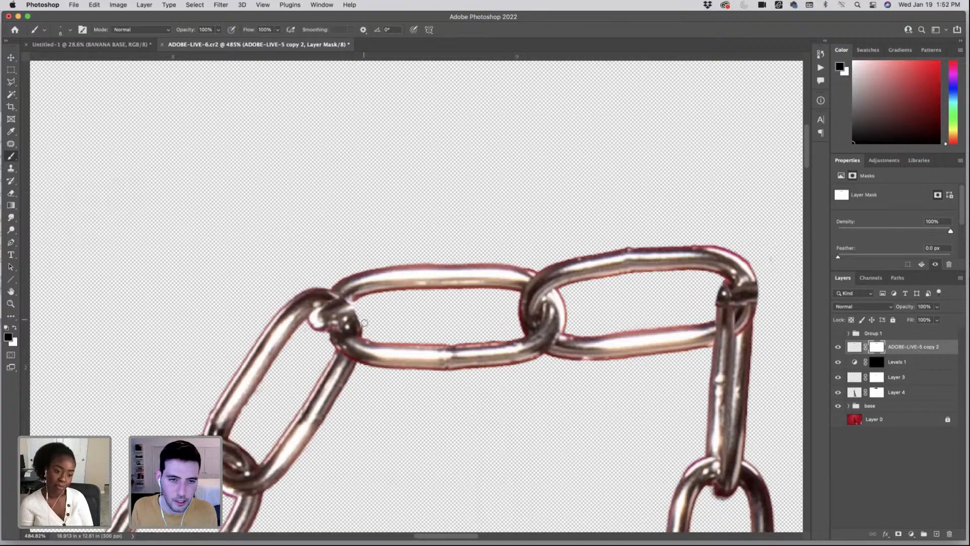
{"action": "key", "text": "x"}
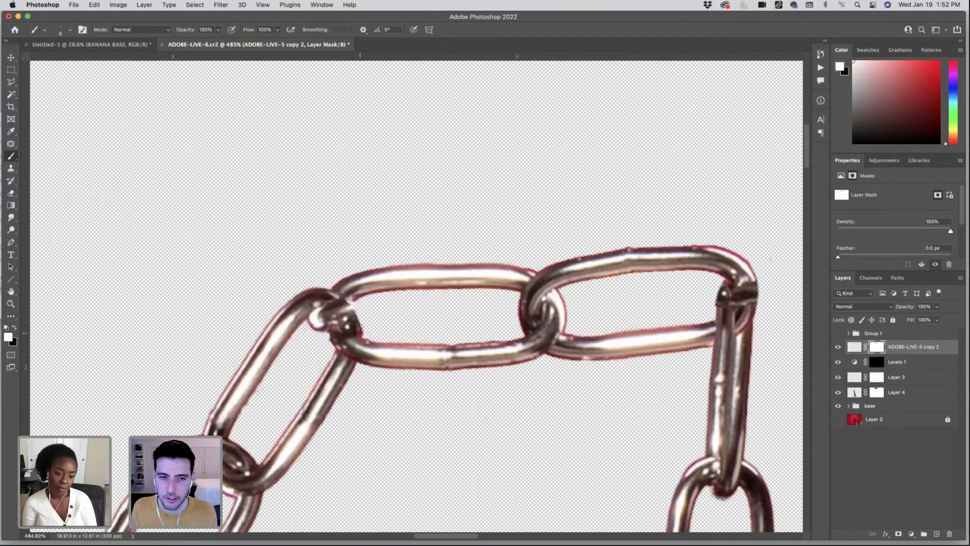
- Mask out the leftover link tip inside the left chain's top link on Layer 3's layer mask
{"action": "left_click", "coordinate": [876, 393]}
{"action": "left_click", "coordinate": [877, 377]}
{"action": "key", "text": "x"}
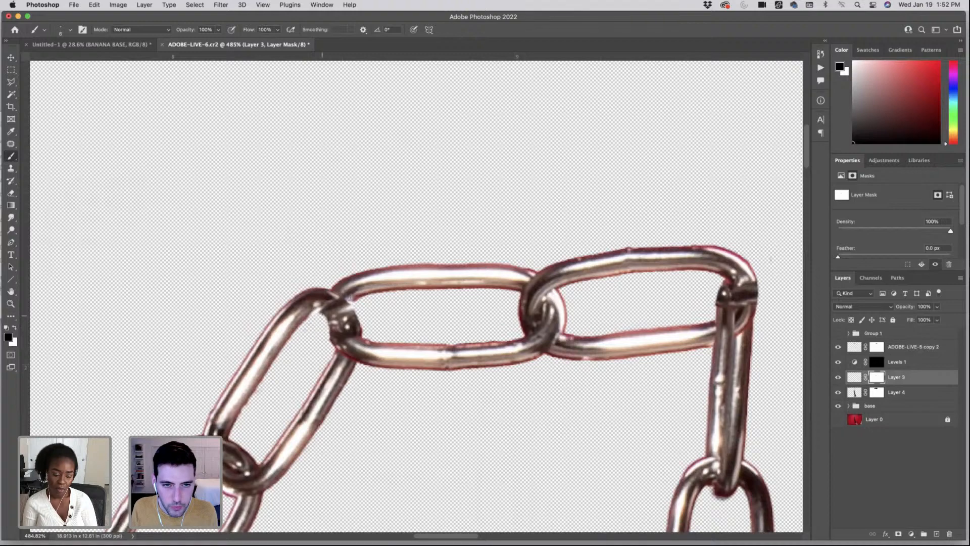
{"action": "key", "text": "x"}
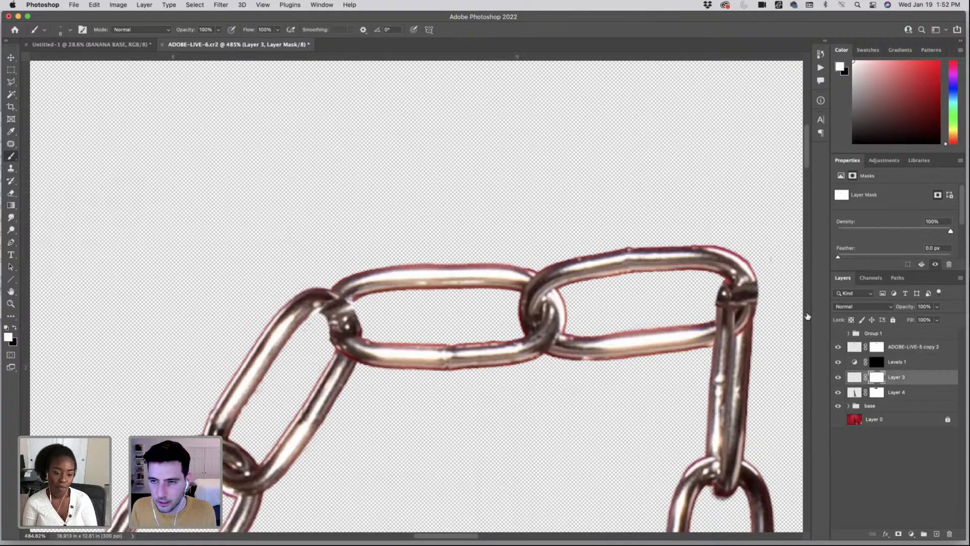
- Check which layers form the right joint by toggling the visibility of Layer 4 and ADOBE-LIVE-5 copy 2
{"action": "left_click", "coordinate": [839, 393]}
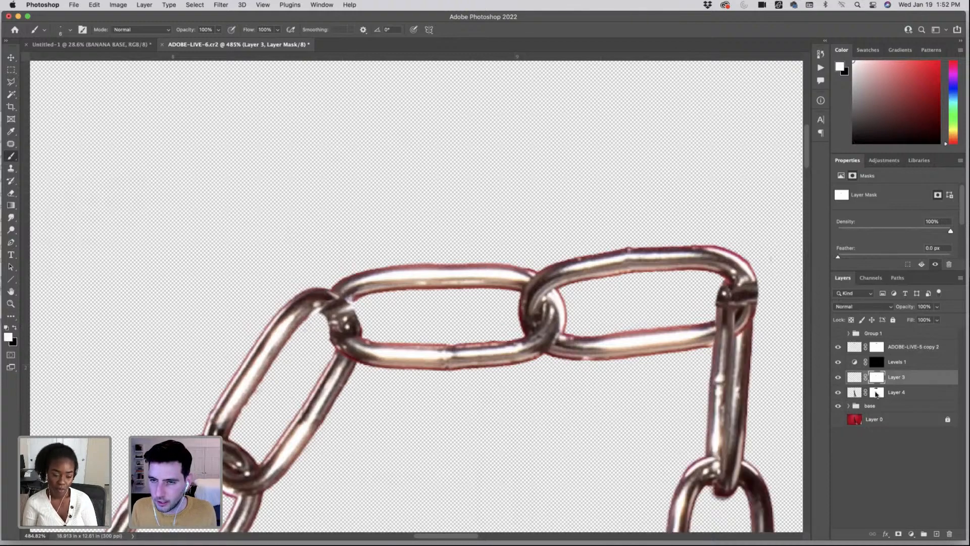
{"action": "left_click", "coordinate": [876, 394]}
{"action": "scroll", "coordinate": [752, 261], "scroll_direction": "right", "scroll_amount": 5}
{"action": "key", "text": "x"}
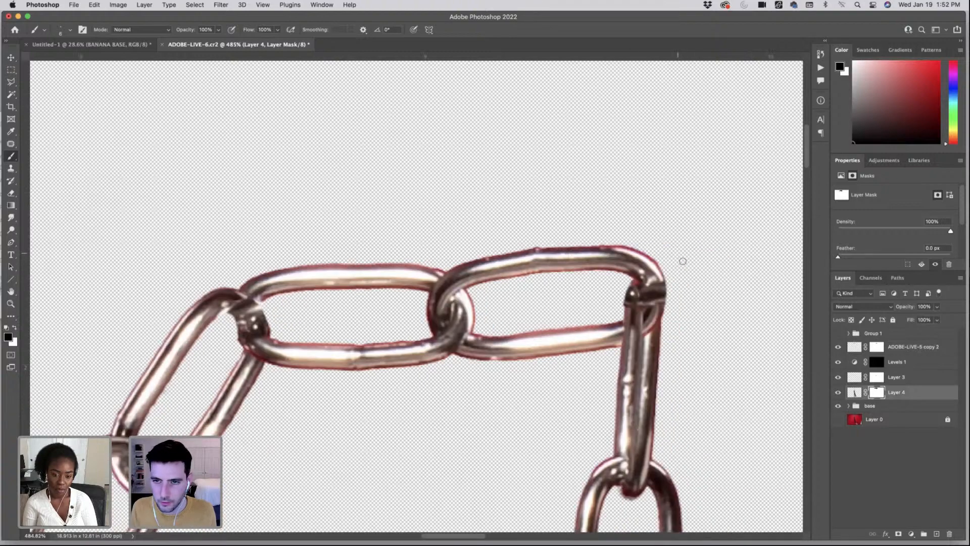
{"action": "left_click", "coordinate": [838, 349]}
{"action": "left_click", "coordinate": [839, 350]}
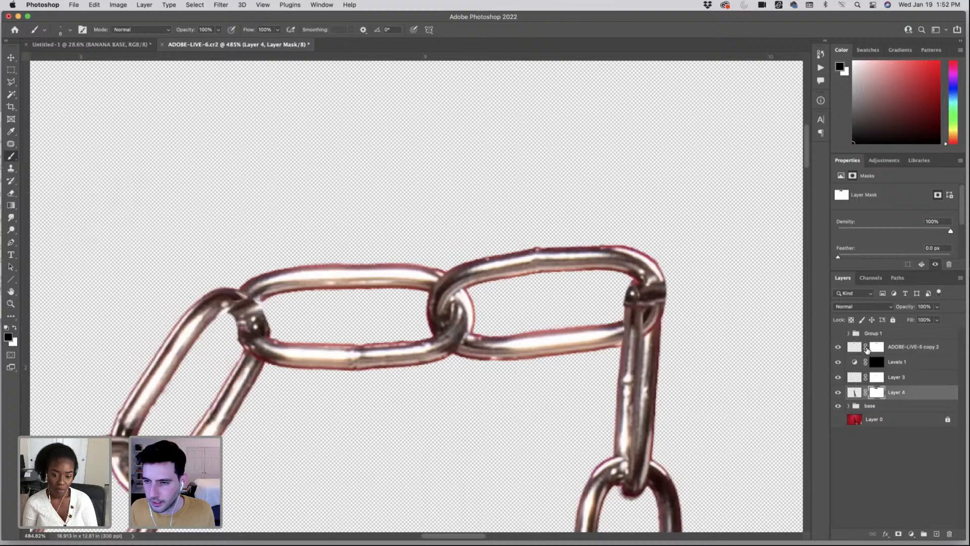
- Smudge ADOBE-LIVE-5 copy 2's layer mask around the right joint with a progressively smaller brush to reduce the red fringe
{"action": "left_click", "coordinate": [877, 347]}
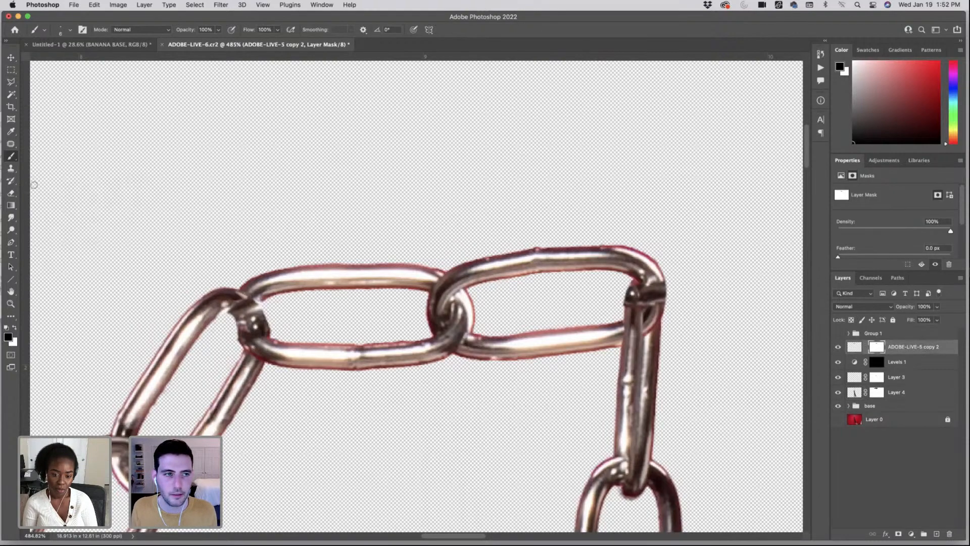
{"action": "left_click", "coordinate": [11, 218]}
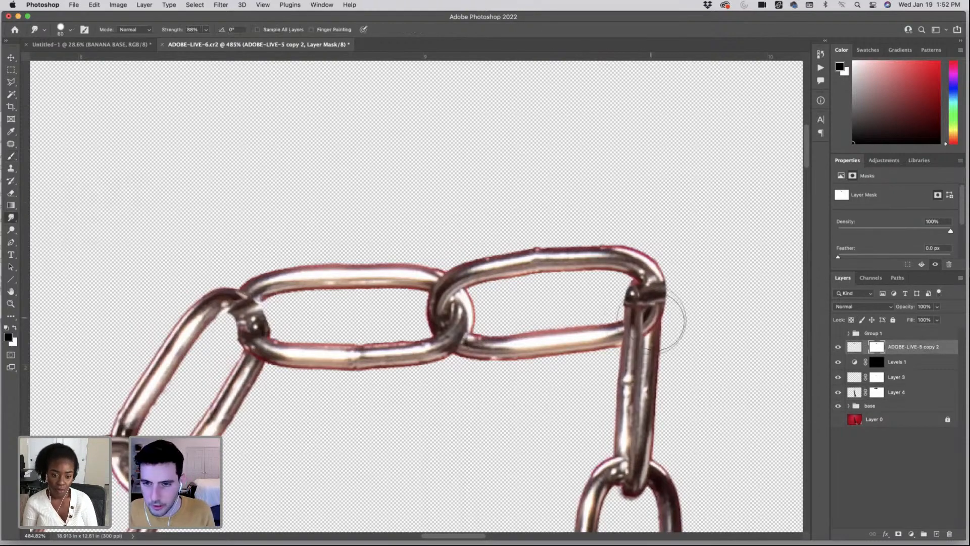
{"action": "key", "text": "bracketleft"}
{"action": "key", "text": "bracketleft"}
{"action": "key", "text": "bracketleft"}
{"action": "key", "text": "bracketleft"}
{"action": "key", "text": "bracketleft"}
{"action": "key", "text": "bracketleft"}
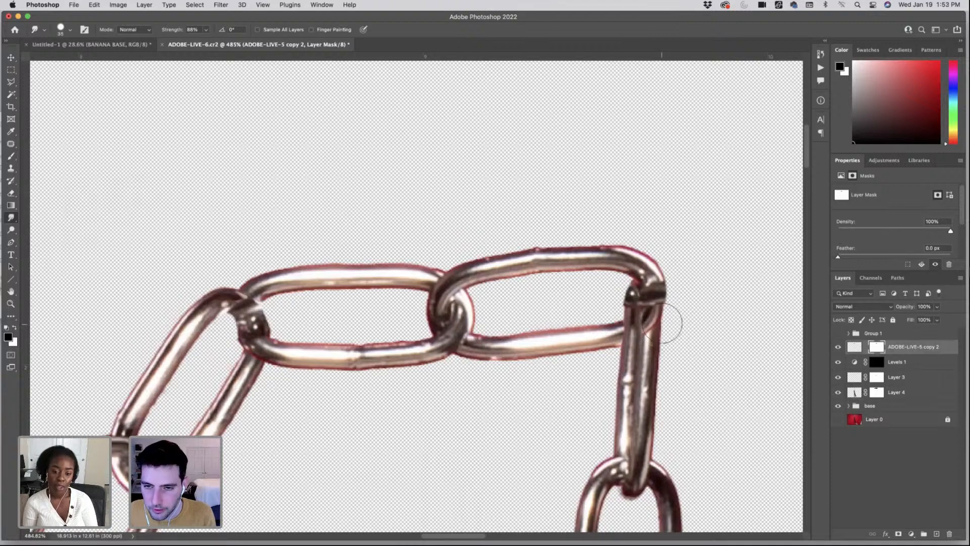
{"action": "key", "text": "bracketleft"}
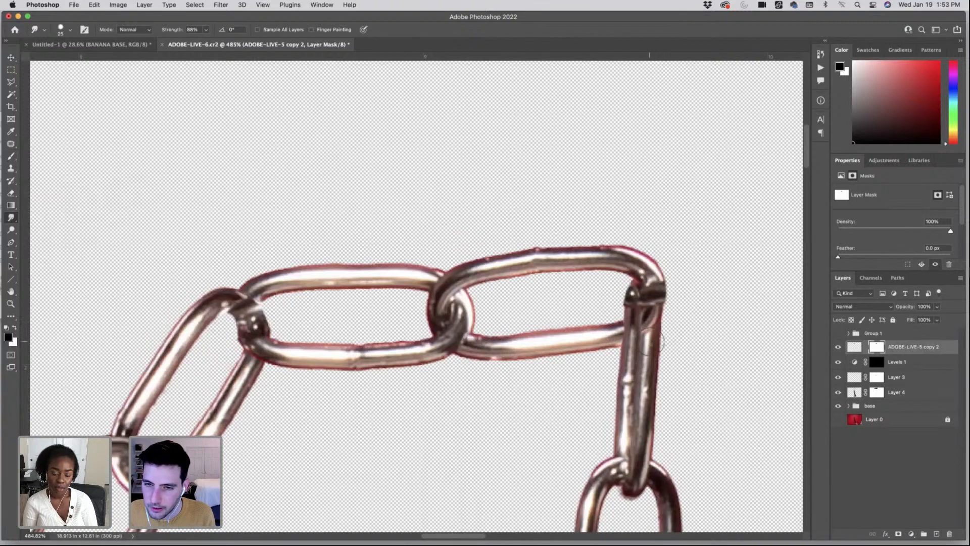
{"action": "key", "text": "bracketleft"}
{"action": "key", "text": "bracketleft"}
{"action": "key", "text": "bracketleft"}
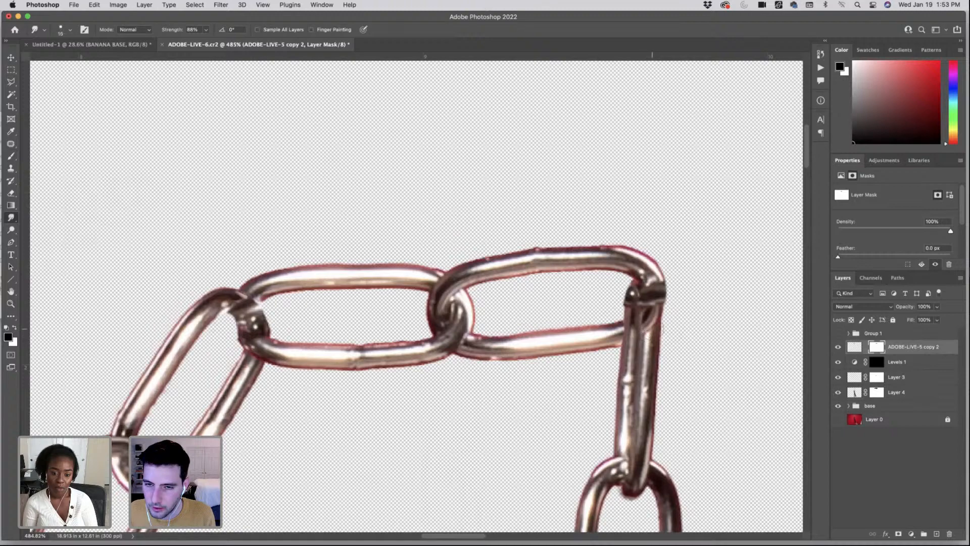
- Smudge ADOBE-LIVE-5 copy 2's layer mask along the two horizontal links with brush sizes from 25 to 60 to reduce red fringes
{"action": "key", "text": "bracketright"}
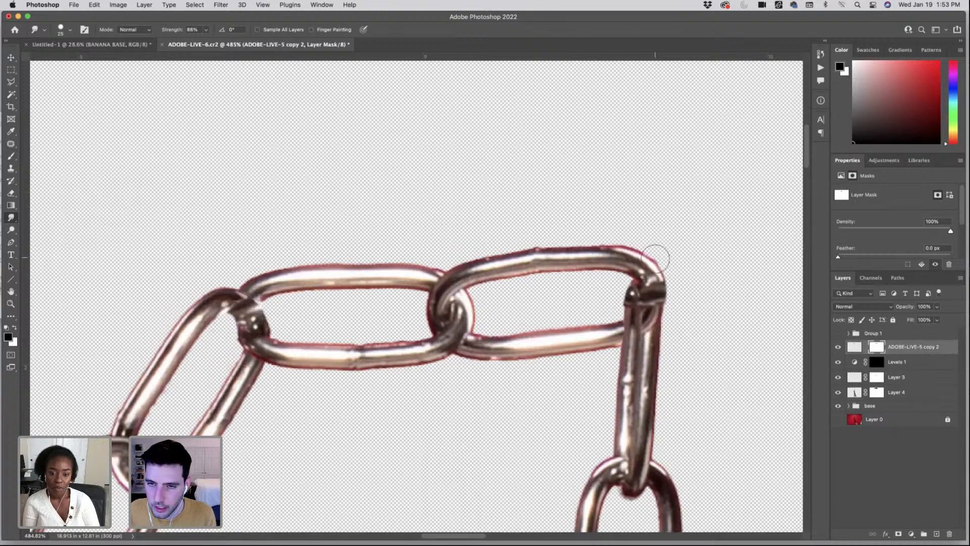
{"action": "key", "text": "bracketright"}
{"action": "key", "text": "bracketright"}
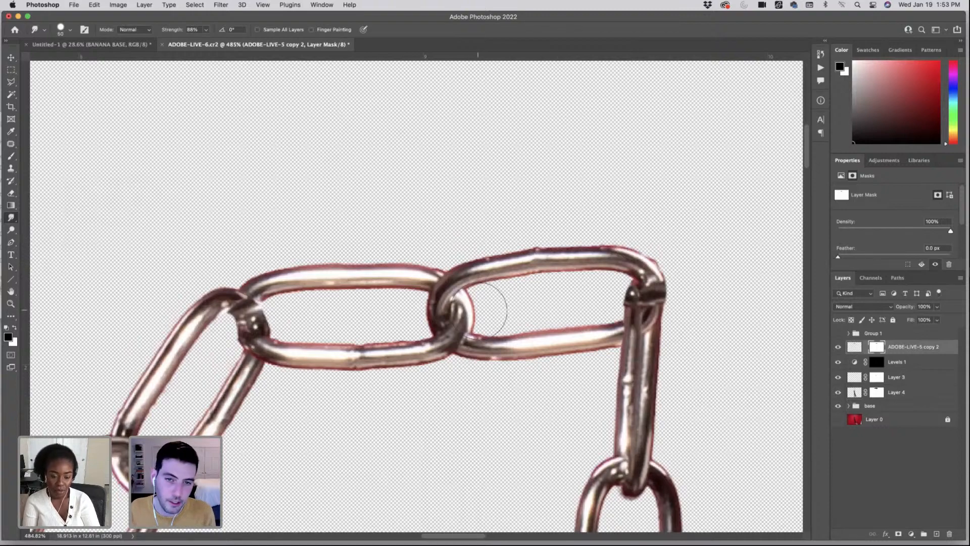
{"action": "key", "text": "bracketright"}
{"action": "key", "text": "bracketright"}
{"action": "key", "text": "bracketright"}
{"action": "key", "text": "bracketleft"}
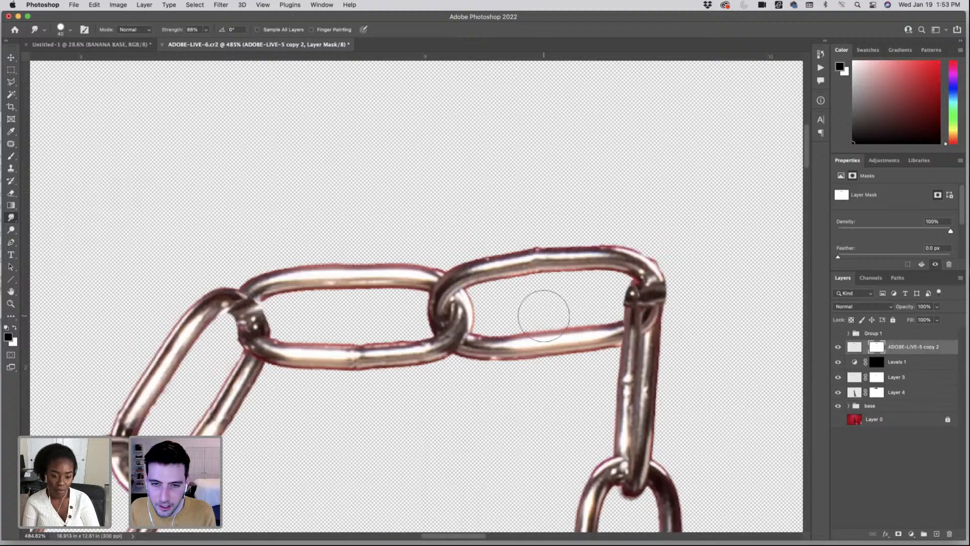
{"action": "key", "text": "bracketright"}
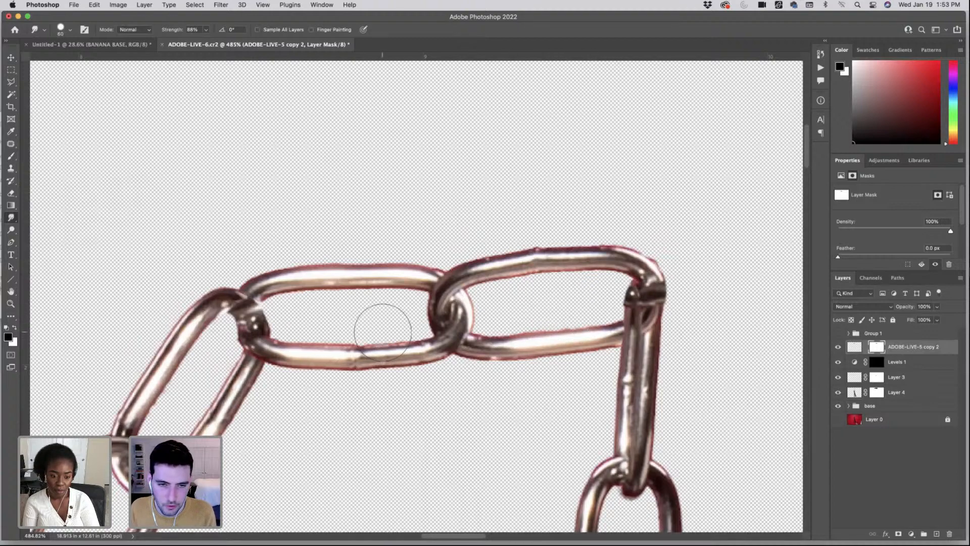
{"action": "key", "text": "bracketleft"}
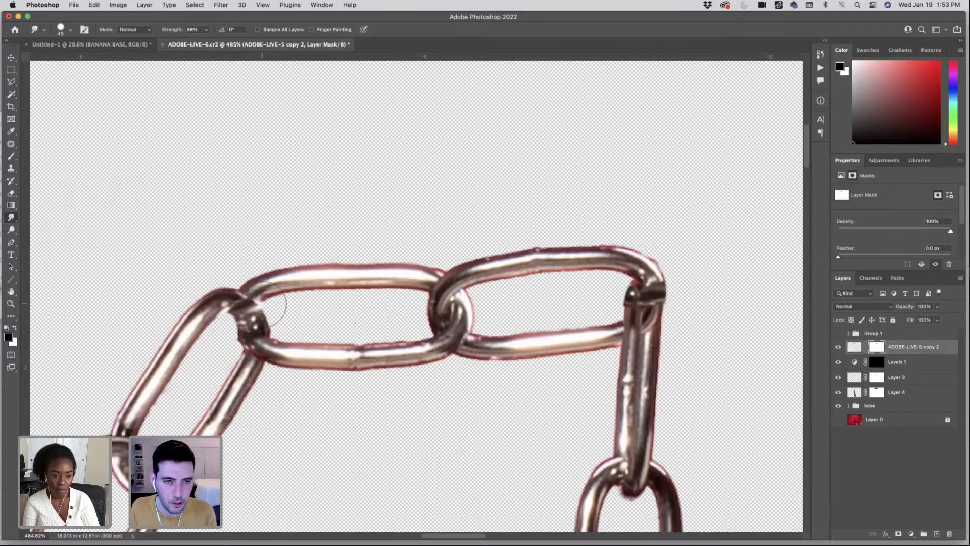
- View ADOBE-LIVE-5 copy 2's layer mask alone, paint black over the jagged outer border around the links, and return to the image view
{"action": "left_click", "coordinate": [876, 346], "text": "alt"}
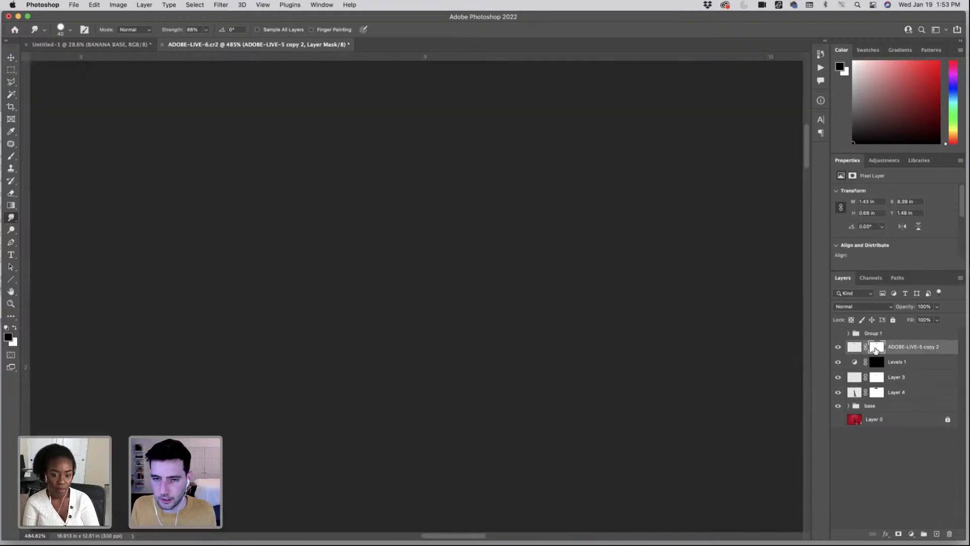
{"action": "key", "text": "b"}
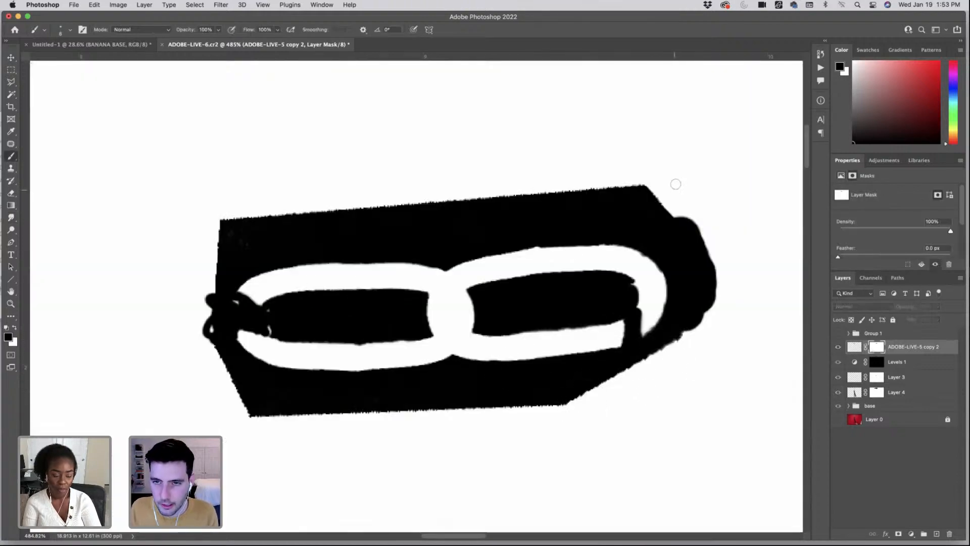
{"action": "mouse_move", "coordinate": [676, 183]}
{"action": "left_mouse_down"}
{"action": "mouse_move", "coordinate": [213, 218]}
{"action": "mouse_move", "coordinate": [203, 311]}
{"action": "mouse_move", "coordinate": [218, 325]}
{"action": "mouse_move", "coordinate": [242, 308]}
{"action": "mouse_move", "coordinate": [269, 318]}
{"action": "mouse_move", "coordinate": [265, 326]}
{"action": "mouse_move", "coordinate": [272, 311]}
{"action": "mouse_move", "coordinate": [226, 314]}
{"action": "mouse_move", "coordinate": [220, 336]}
{"action": "mouse_move", "coordinate": [313, 450]}
{"action": "left_mouse_up"}
{"action": "key", "text": "bracketleft"}
{"action": "key", "text": "bracketleft"}
{"action": "key", "text": "bracketleft"}
{"action": "key", "text": "bracketleft"}
{"action": "key", "text": "bracketright"}
{"action": "key", "text": "bracketright"}
{"action": "key", "text": "bracketright"}
{"action": "key", "text": "bracketright"}
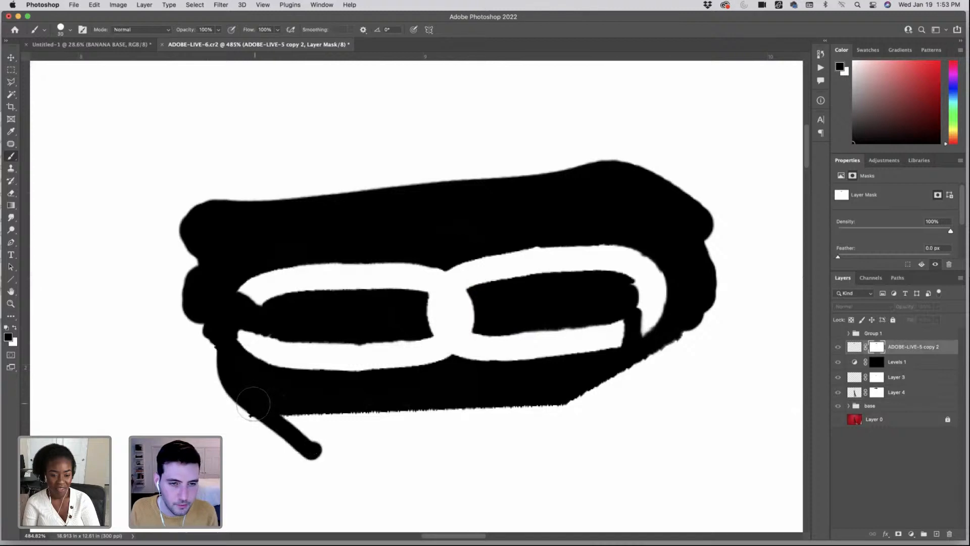
{"action": "mouse_move", "coordinate": [238, 404]}
{"action": "left_mouse_down"}
{"action": "mouse_move", "coordinate": [569, 404]}
{"action": "mouse_move", "coordinate": [680, 358]}
{"action": "mouse_move", "coordinate": [622, 385]}
{"action": "mouse_move", "coordinate": [713, 295]}
{"action": "mouse_move", "coordinate": [710, 245]}
{"action": "mouse_move", "coordinate": [658, 336]}
{"action": "left_mouse_up"}
{"action": "left_click", "coordinate": [877, 347], "text": "alt"}
{"action": "left_click_drag", "start_coordinate": [438, 286], "coordinate": [348, 285]}
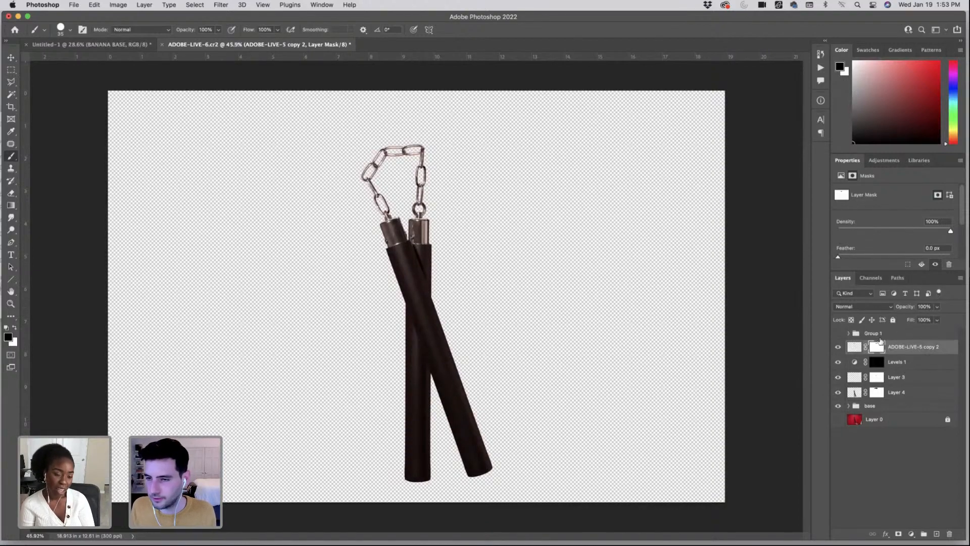
- Duplicate the layers from ADOBE-LIVE-5 copy 2 through Layer 4, merge the copies into one layer, and show only that layer
{"action": "left_click", "coordinate": [915, 394], "text": "shift"}
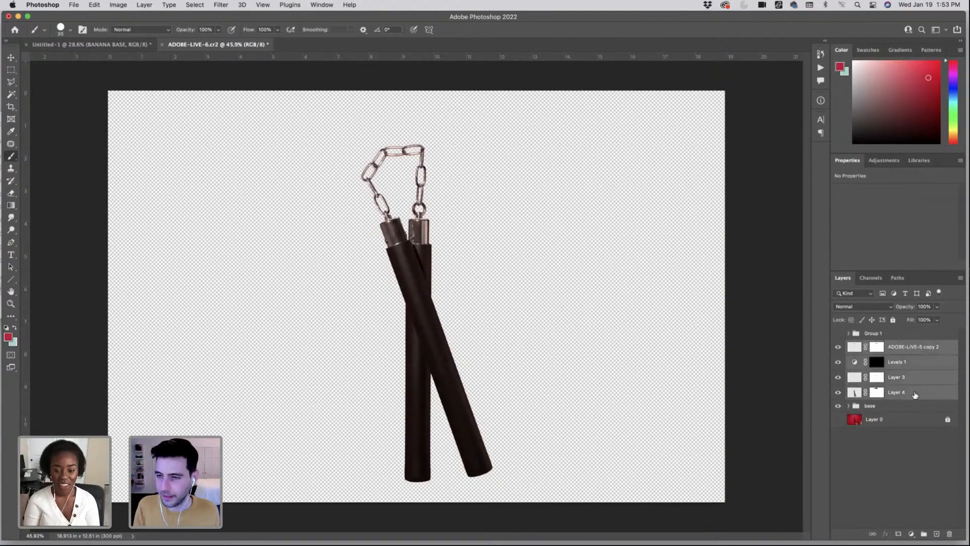
{"action": "key", "text": "super+j"}
{"action": "right_click", "coordinate": [915, 395]}
{"action": "left_click", "coordinate": [854, 395]}
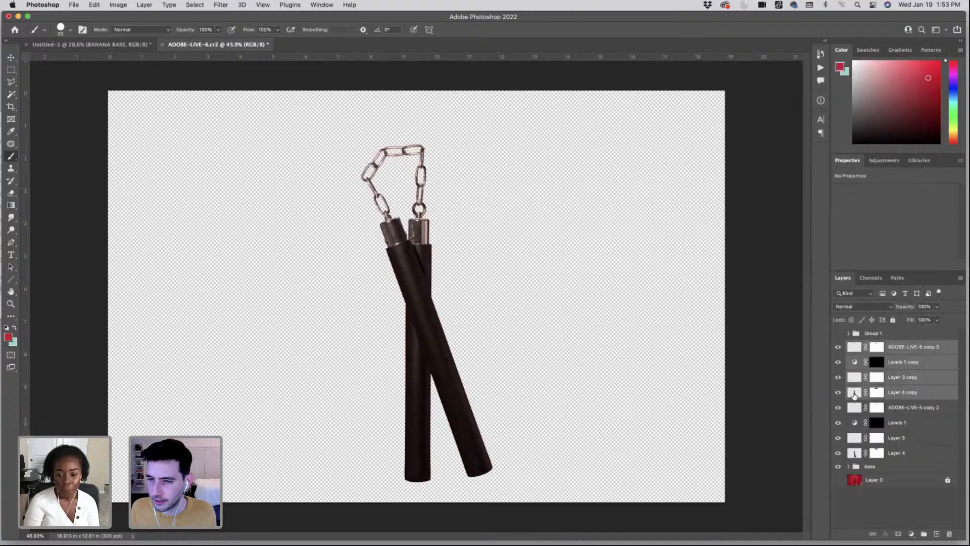
{"action": "key", "text": "super+t"}
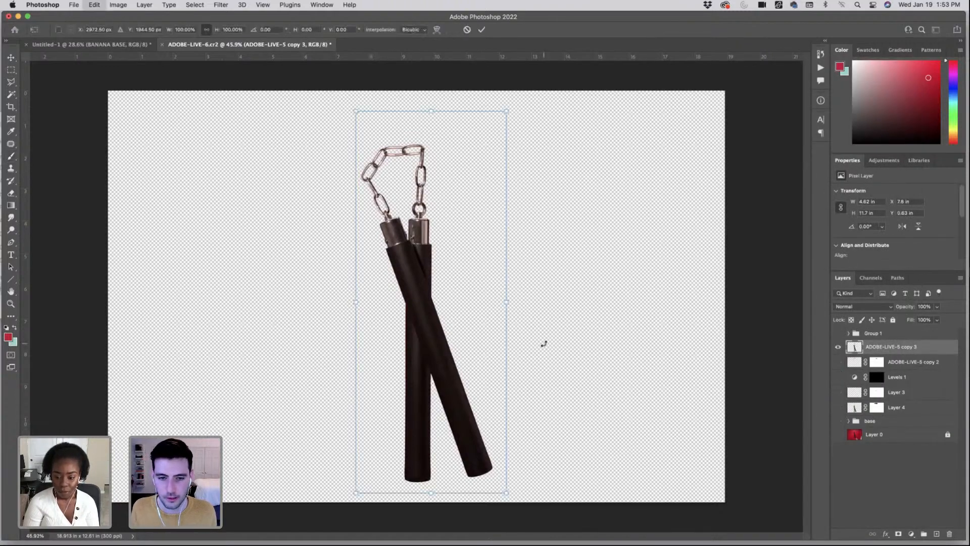
{"action": "key", "text": "Return"}
{"action": "key", "text": "b"}
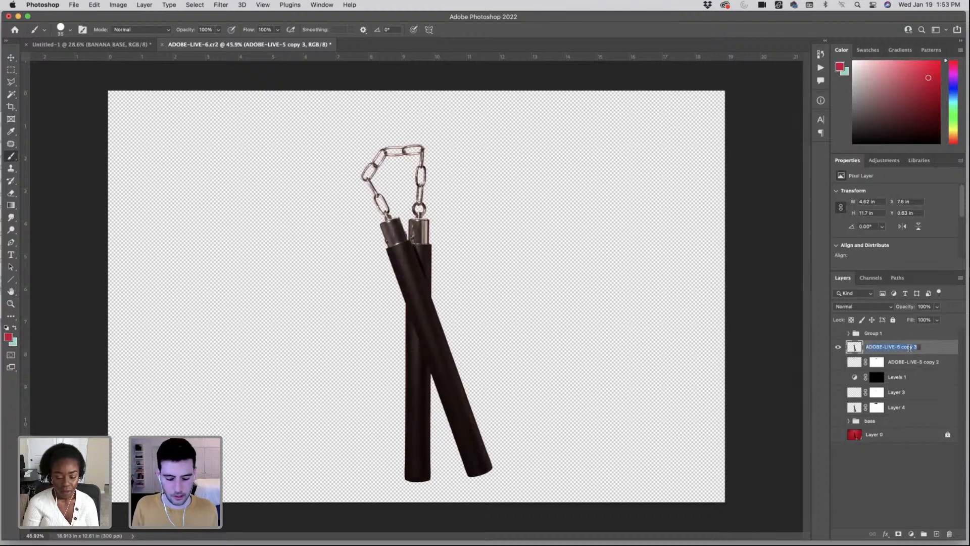
- Rename the merged nunchuck layer to BASE WEAPON
{"action": "type", "text": "BASE WEAP"}
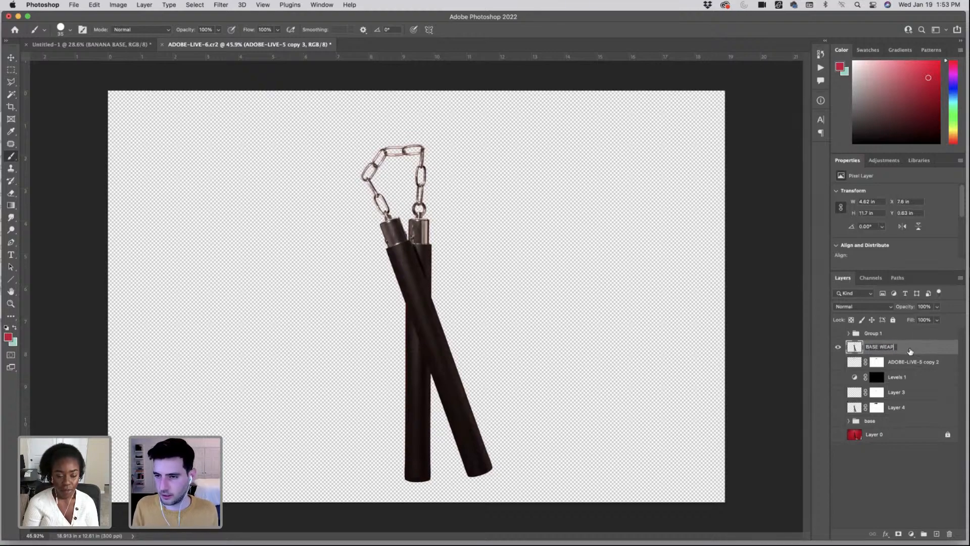
{"action": "type", "text": "ON"}
{"action": "key", "text": "Return"}
- Duplicate the BASE WEAPON layer into the Untitled-1 document and switch to that document
{"action": "right_click", "coordinate": [904, 352]}
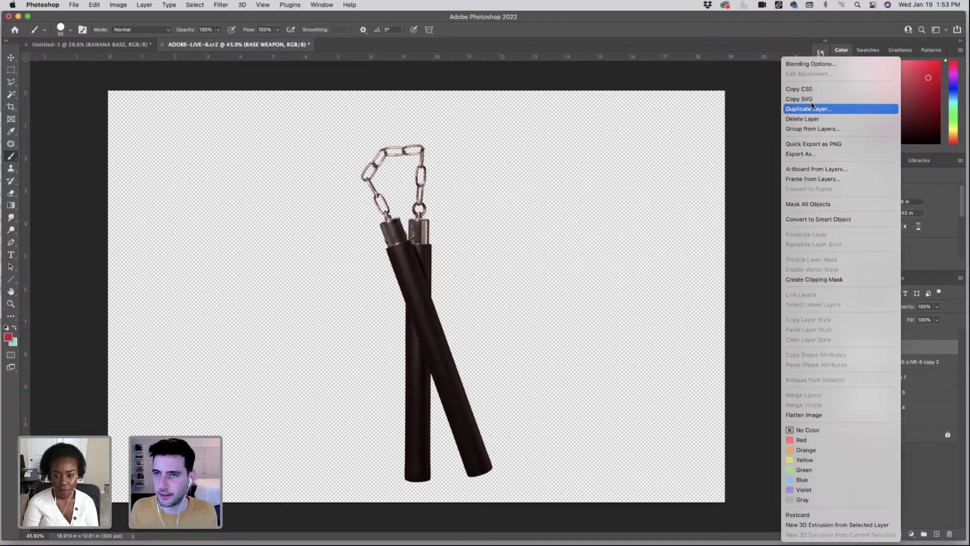
{"action": "key", "text": "Return"}
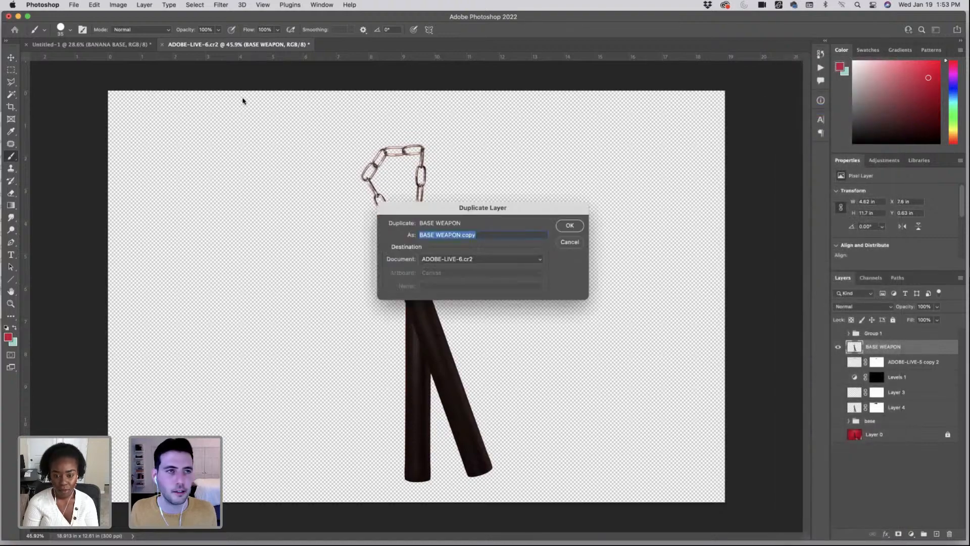
{"action": "left_click", "coordinate": [443, 259]}
{"action": "left_click", "coordinate": [445, 249]}
{"action": "left_click", "coordinate": [570, 225]}
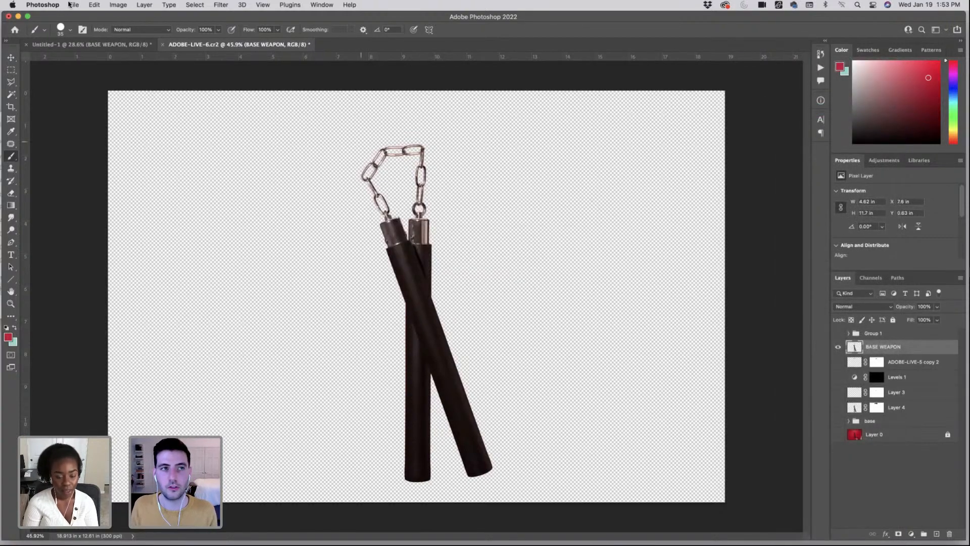
{"action": "left_click", "coordinate": [107, 45]}
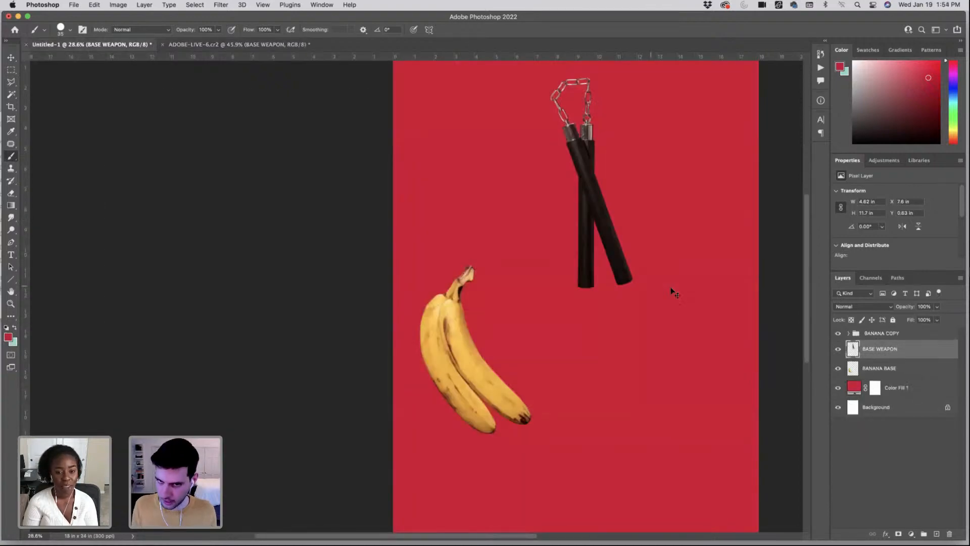
- Inspect the nunchucks on the red poster, then close the ADOBE-LIVE-6.cr2 document
{"action": "left_click_drag", "start_coordinate": [601, 113], "coordinate": [644, 165]}
{"action": "scroll", "coordinate": [662, 201], "scroll_direction": "up", "scroll_amount": 5}
{"action": "left_click_drag", "start_coordinate": [662, 202], "coordinate": [623, 202]}
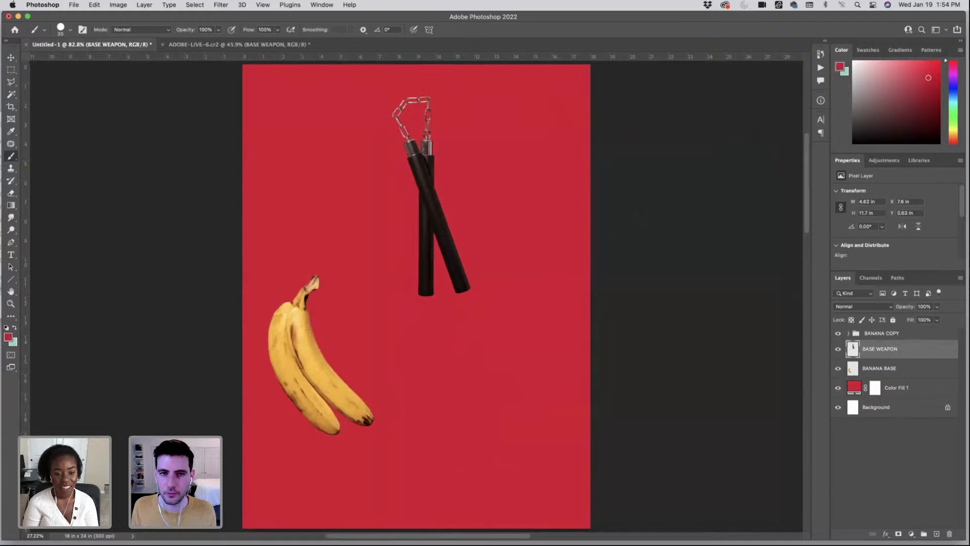
{"action": "left_click", "coordinate": [162, 44]}
{"action": "left_click", "coordinate": [480, 214]}
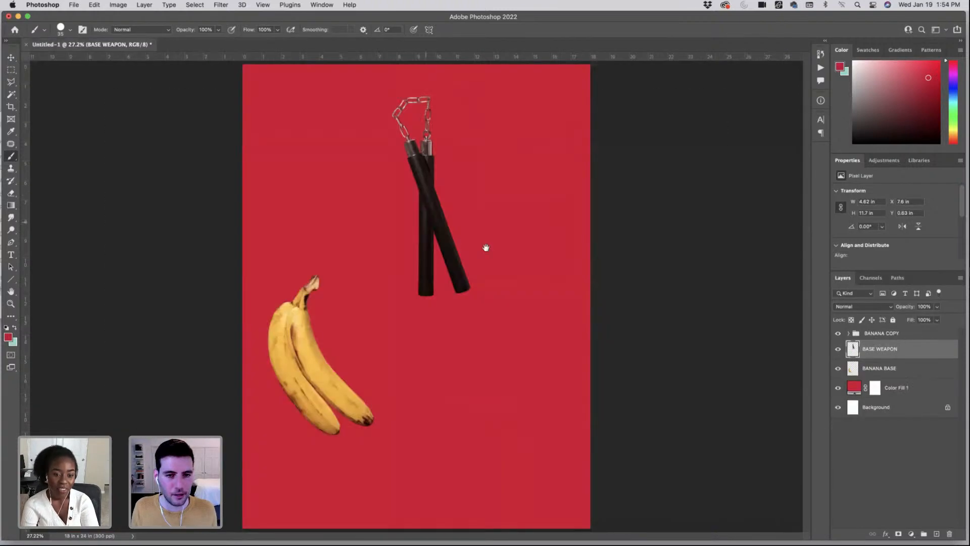
- Place the BASE WEAPON layer above the BANANA COPY group and hide that group
{"action": "scroll", "coordinate": [460, 247], "scroll_direction": "down", "scroll_amount": 3}
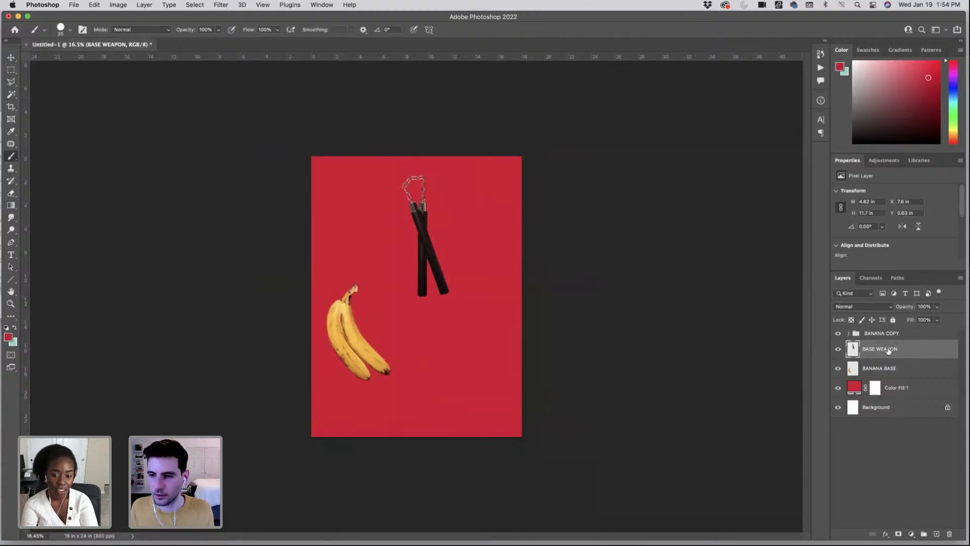
{"action": "mouse_move", "coordinate": [888, 350]}
{"action": "left_mouse_down"}
{"action": "mouse_move", "coordinate": [880, 334]}
{"action": "mouse_move", "coordinate": [878, 360]}
{"action": "left_mouse_up"}
{"action": "key", "text": "super+z"}
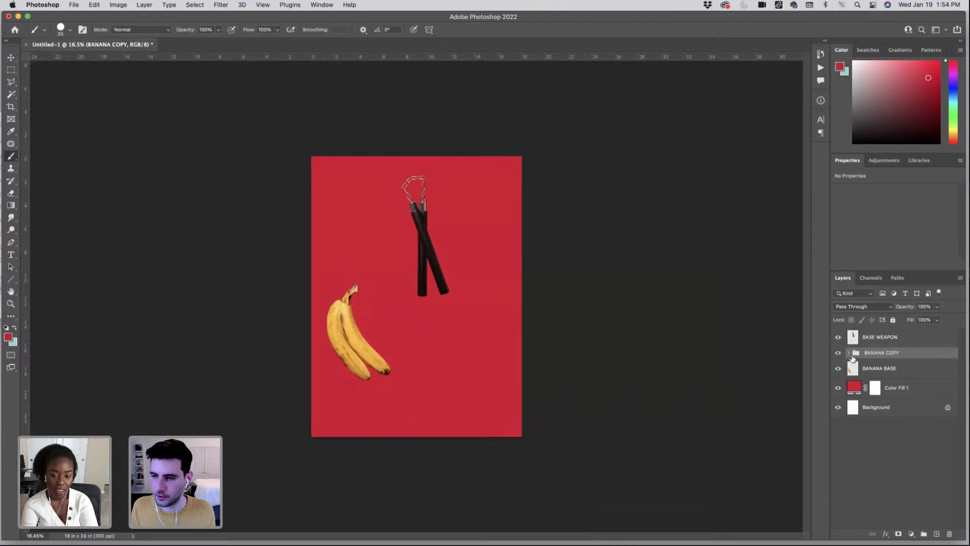
{"action": "left_click", "coordinate": [837, 354]}
{"action": "left_click", "coordinate": [876, 343]}
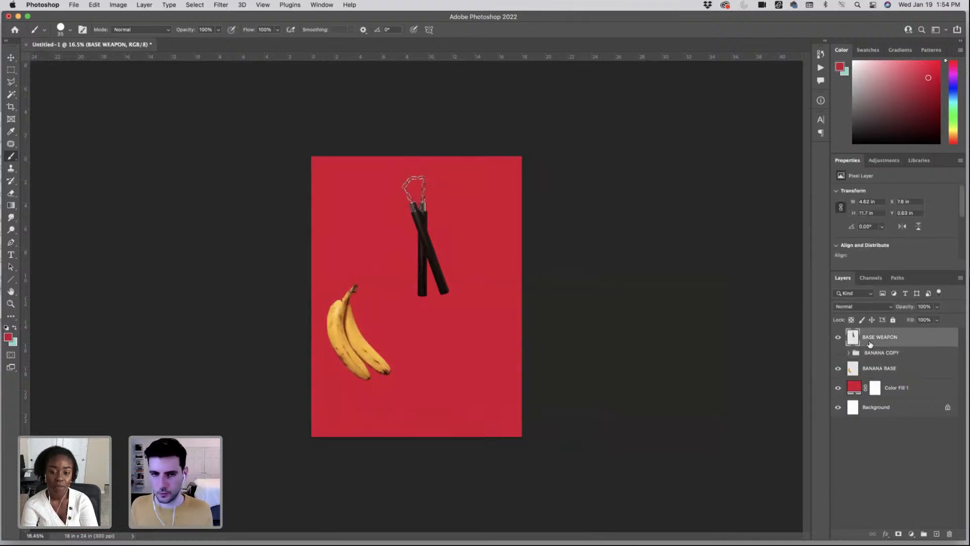
- Rotate the BASE WEAPON layer clockwise, enlarge it to about 4.4 by 14.2 in, and place it right beside the bananas
{"action": "key", "text": "super+t"}
{"action": "left_click_drag", "start_coordinate": [415, 285], "coordinate": [359, 365]}
{"action": "left_click_drag", "start_coordinate": [431, 251], "coordinate": [436, 261]}
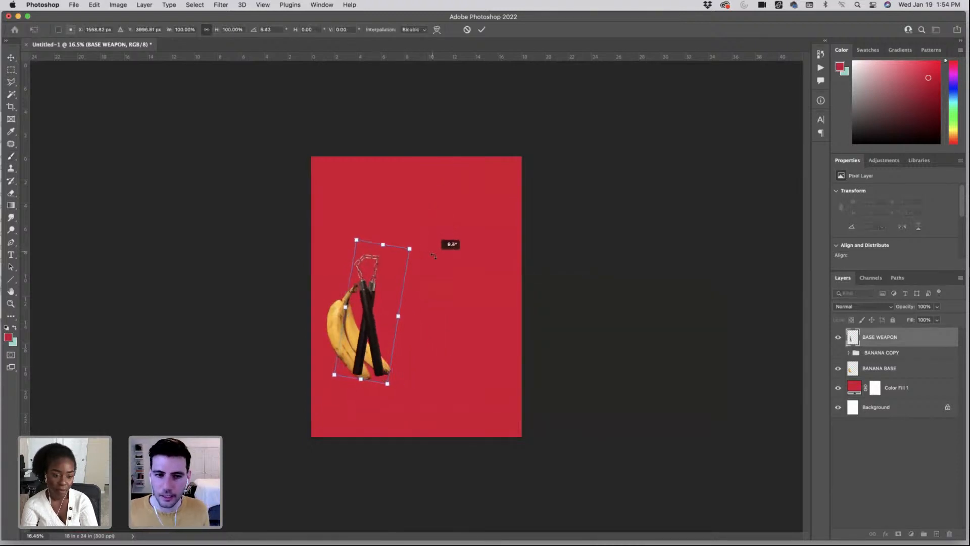
{"action": "left_click_drag", "start_coordinate": [386, 290], "coordinate": [415, 293]}
{"action": "mouse_move", "coordinate": [417, 248]}
{"action": "left_mouse_down"}
{"action": "mouse_move", "coordinate": [421, 202]}
{"action": "mouse_move", "coordinate": [428, 265]}
{"action": "mouse_move", "coordinate": [408, 263]}
{"action": "left_mouse_up"}
{"action": "left_click_drag", "start_coordinate": [407, 207], "coordinate": [407, 223]}
{"action": "key", "text": "Escape"}
{"action": "key", "text": "ctrl+t"}
{"action": "mouse_move", "coordinate": [399, 352]}
{"action": "left_mouse_down"}
{"action": "mouse_move", "coordinate": [423, 351]}
{"action": "mouse_move", "coordinate": [417, 364]}
{"action": "left_mouse_up"}
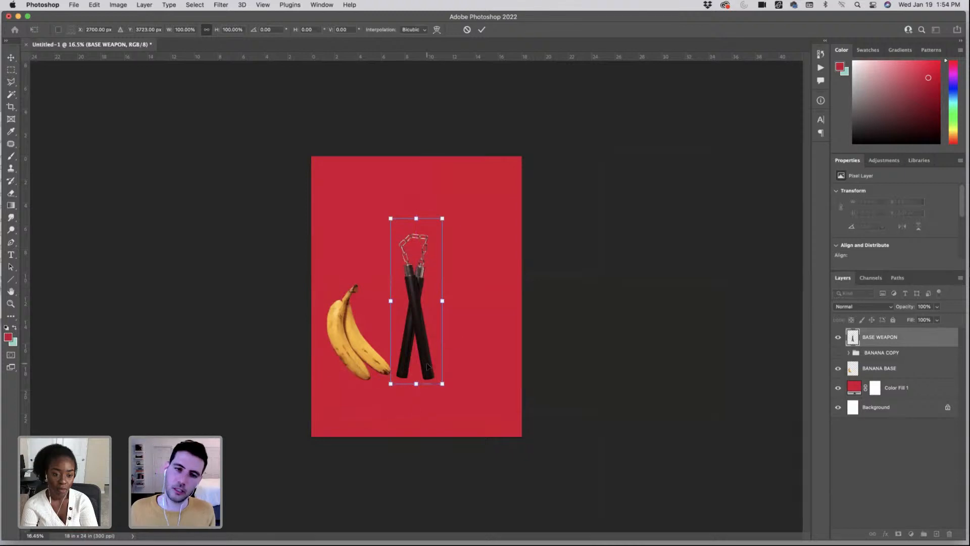
{"action": "key", "text": "Return"}
{"action": "key", "text": "b"}
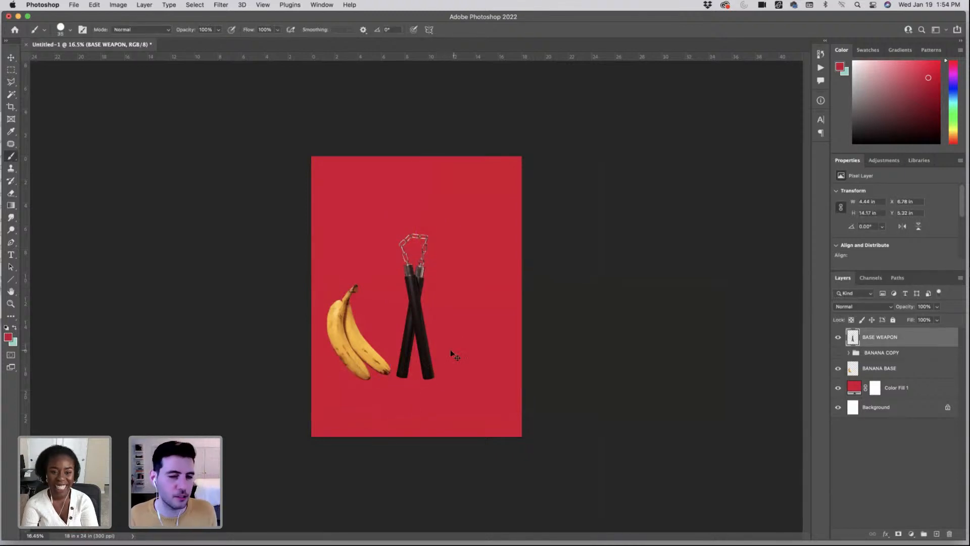
- Move the BASE WEAPON layer to the poster's upper right, at about X 12.3 in and Y 0.9 in
{"action": "key", "text": "ctrl+t"}
{"action": "mouse_move", "coordinate": [415, 359]}
{"action": "left_mouse_down"}
{"action": "mouse_move", "coordinate": [483, 310]}
{"action": "mouse_move", "coordinate": [477, 320]}
{"action": "left_mouse_up"}
{"action": "key", "text": "Return"}
{"action": "key", "text": "b"}
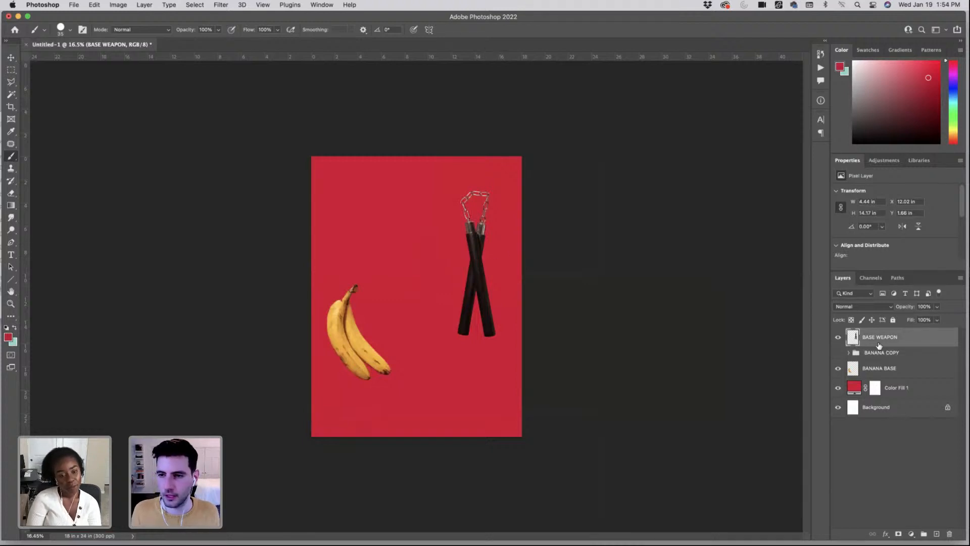
{"action": "key", "text": "ctrl+t"}
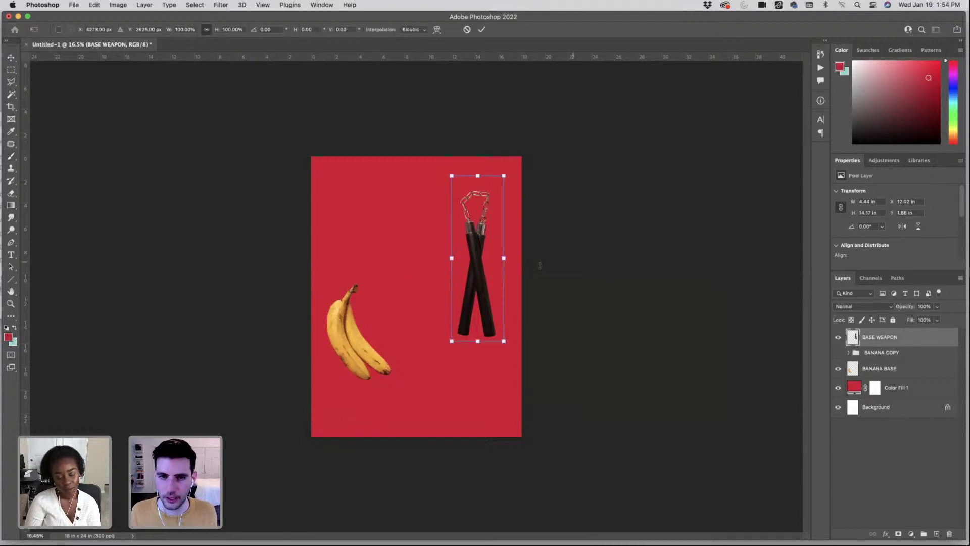
{"action": "left_click_drag", "start_coordinate": [473, 273], "coordinate": [494, 251]}
{"action": "key", "text": "Return"}
{"action": "key", "text": "b"}
{"action": "key", "text": "ctrl+t"}
{"action": "key", "text": "Return"}
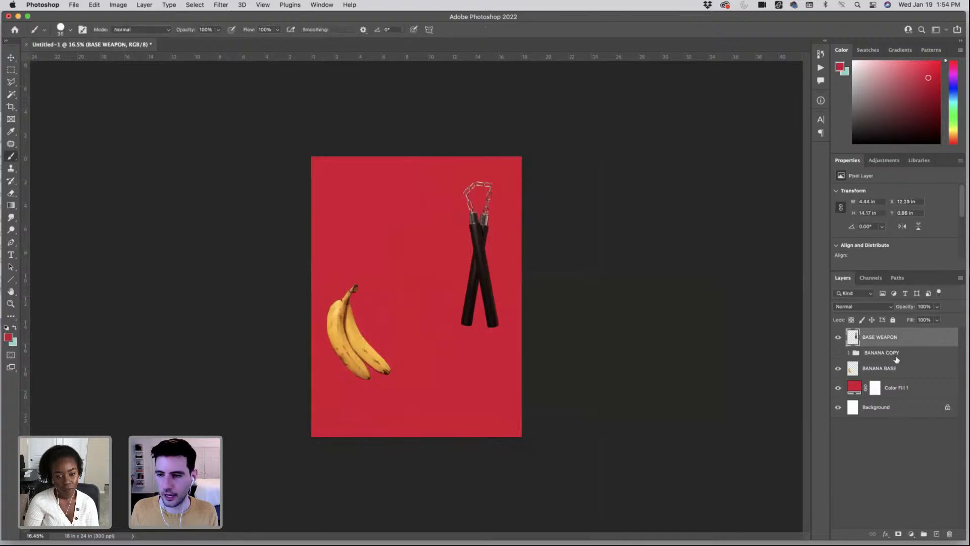
- Select BANANA COPY and BANANA BASE together and move them down toward the poster's lower-left corner
{"action": "left_click", "coordinate": [896, 354]}
{"action": "left_click", "coordinate": [895, 368], "text": "shift"}
{"action": "key", "text": "super+t"}
{"action": "left_click_drag", "start_coordinate": [368, 343], "coordinate": [372, 372]}
{"action": "key", "text": "Return"}
{"action": "key", "text": "b"}
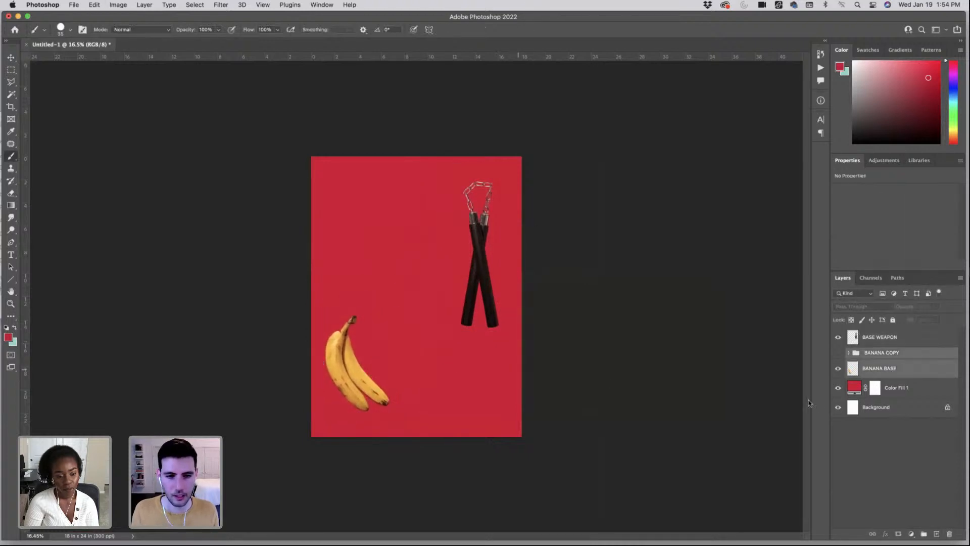
- Rotate BANANA COPY and BANANA BASE counterclockwise by about 16 degrees
{"action": "key", "text": "super+t"}
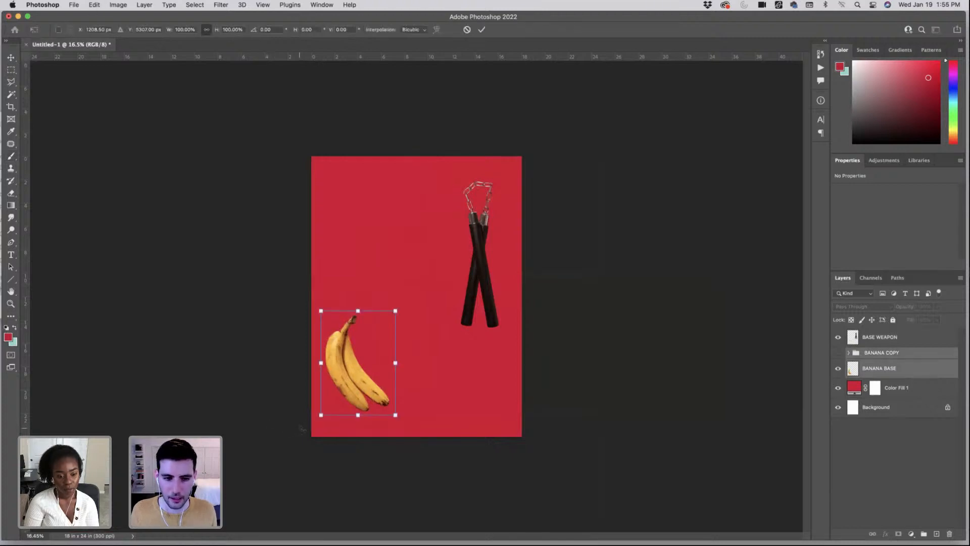
{"action": "left_click_drag", "start_coordinate": [305, 428], "coordinate": [324, 438]}
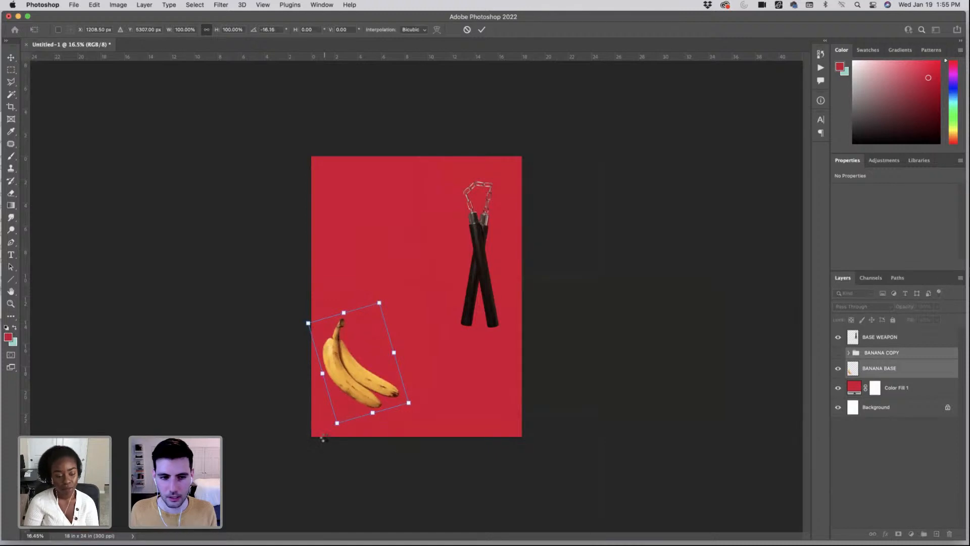
{"action": "key", "text": "Return"}
{"action": "key", "text": "b"}
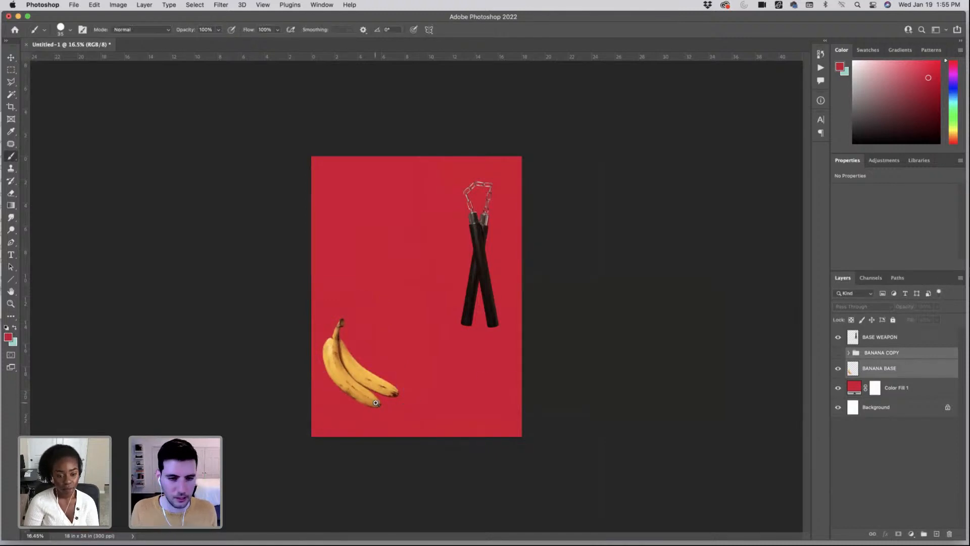
- Rotate the two banana layers back clockwise by about 4 degrees and nudge them slightly right
{"action": "left_click_drag", "start_coordinate": [376, 403], "coordinate": [444, 412]}
{"action": "key", "text": "super+t"}
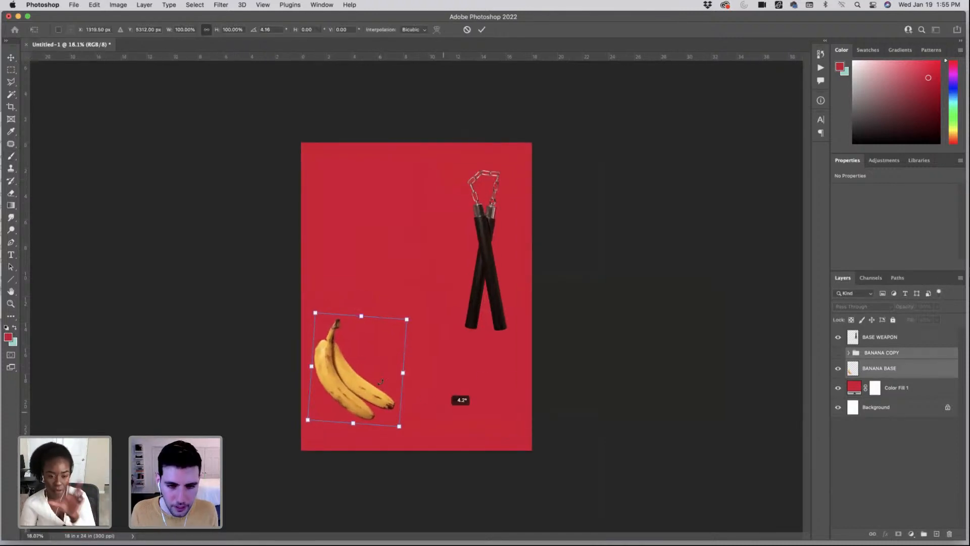
{"action": "left_click_drag", "start_coordinate": [377, 383], "coordinate": [381, 382]}
{"action": "key", "text": "Return"}
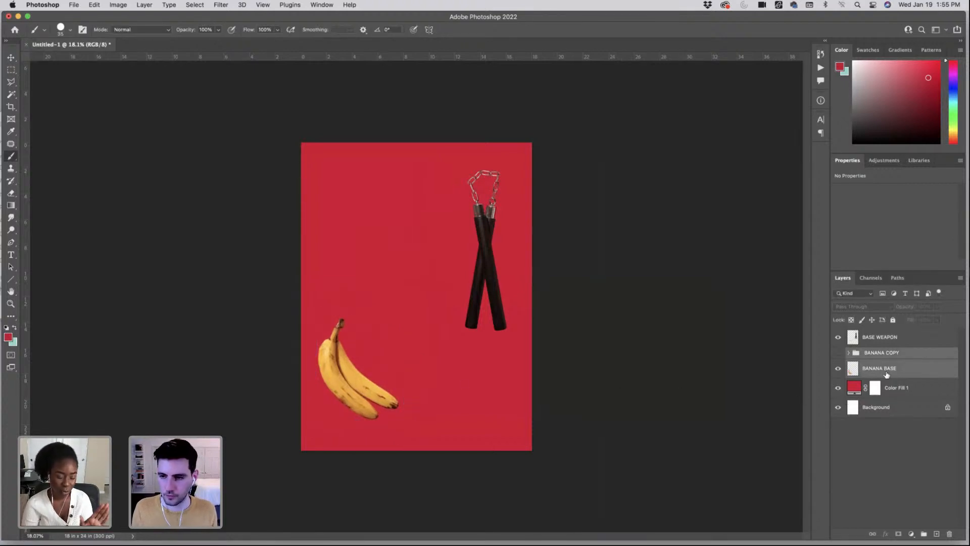
- Make the BANANA COPY group visible again above BANANA BASE
{"action": "left_click", "coordinate": [867, 370]}
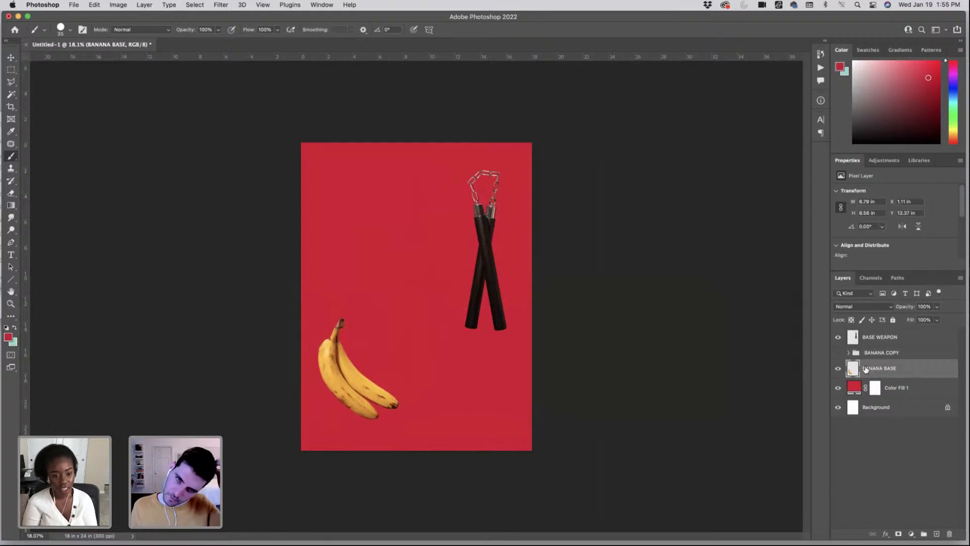
{"action": "left_click", "coordinate": [838, 353]}
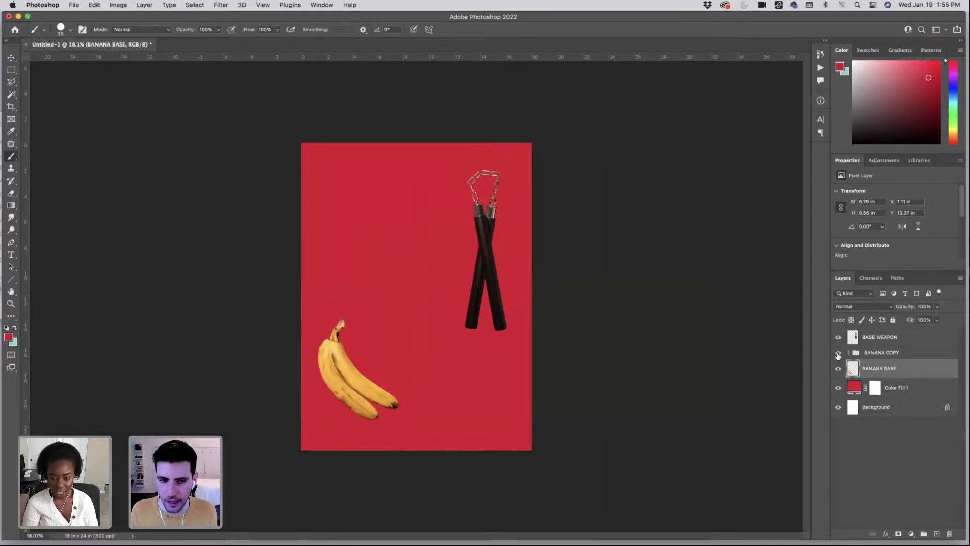
{"action": "left_click", "coordinate": [864, 353]}
{"action": "key", "text": "ctrl+t"}
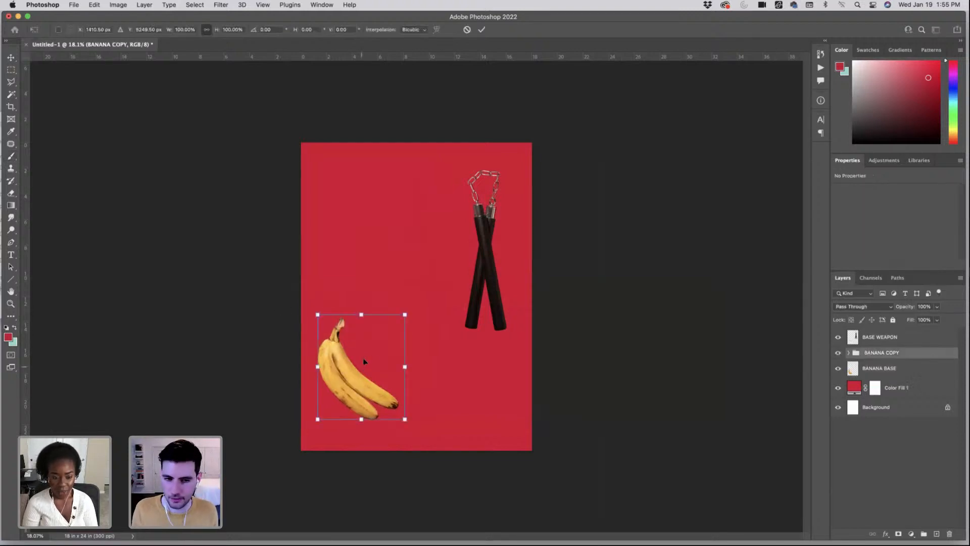
{"action": "mouse_move", "coordinate": [354, 346]}
{"action": "left_mouse_down"}
{"action": "mouse_move", "coordinate": [357, 250]}
{"action": "mouse_move", "coordinate": [348, 338]}
{"action": "left_mouse_up"}
{"action": "key", "text": "Return"}
{"action": "key", "text": "b"}
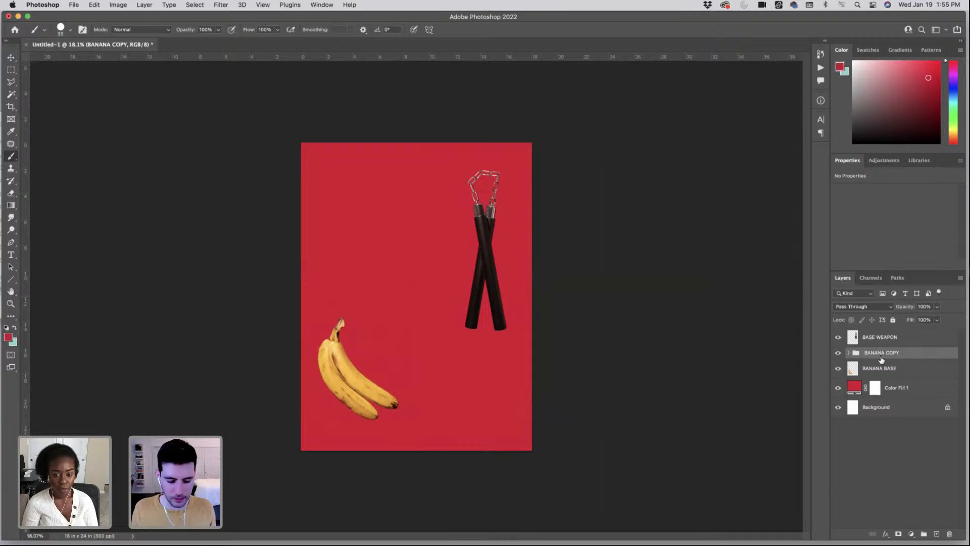
- Rotate the BASE WEAPON layer counterclockwise by about 0.8 degrees
{"action": "left_click", "coordinate": [853, 338]}
{"action": "key", "text": "ctrl+t"}
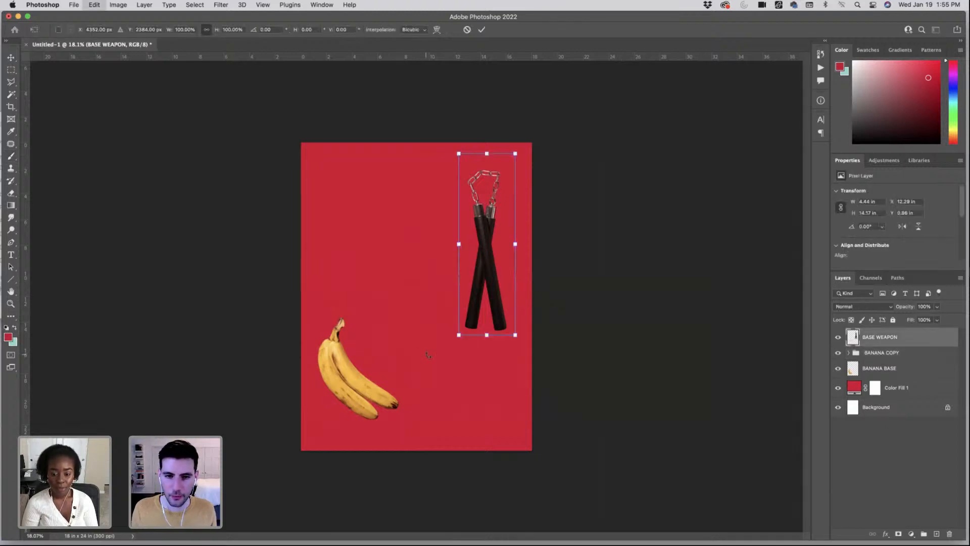
{"action": "left_click_drag", "start_coordinate": [427, 349], "coordinate": [426, 353]}
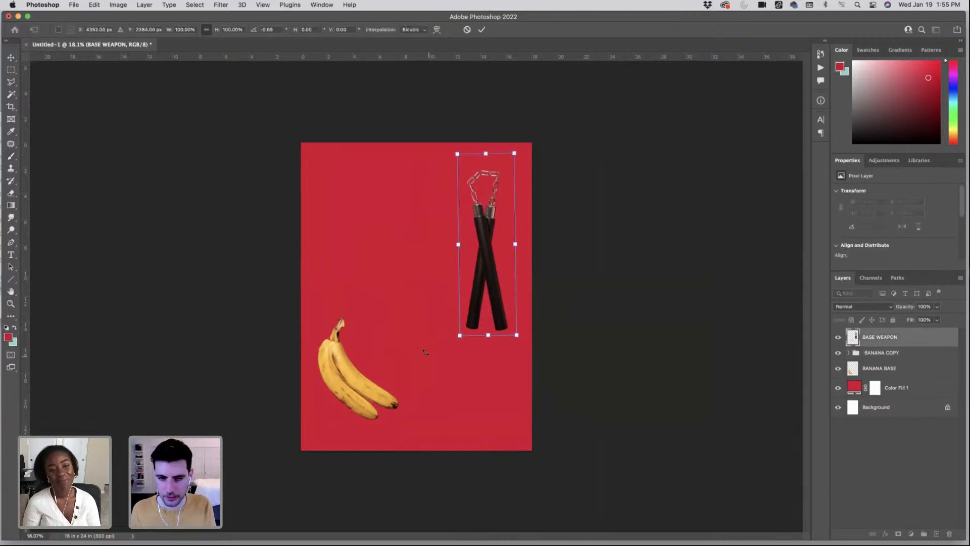
{"action": "key", "text": "Return"}
- Duplicate the BANANA COPY group three times and move a copy up and right toward the nunchucks
{"action": "left_click", "coordinate": [890, 355]}
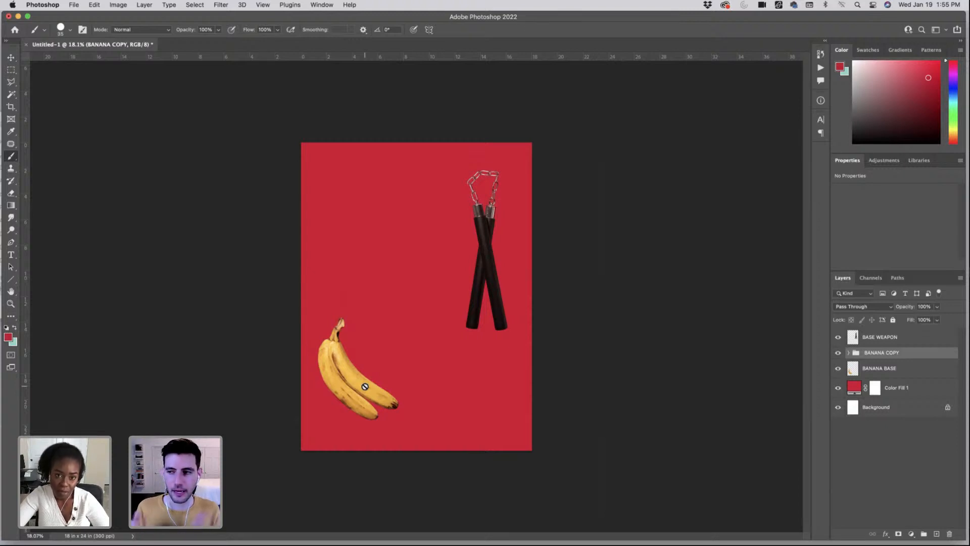
{"action": "key", "text": "super+j"}
{"action": "key", "text": "super+j"}
{"action": "key", "text": "super+j"}
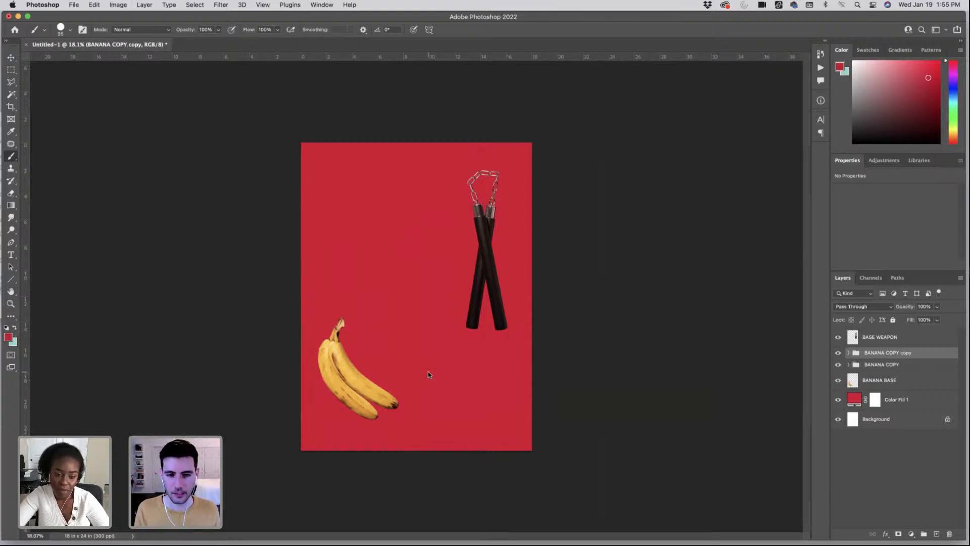
{"action": "mouse_move", "coordinate": [375, 394]}
{"action": "left_mouse_down"}
{"action": "mouse_move", "coordinate": [460, 266]}
{"action": "mouse_move", "coordinate": [470, 284]}
{"action": "mouse_move", "coordinate": [462, 292]}
{"action": "left_mouse_up"}
{"action": "key", "text": "Return"}
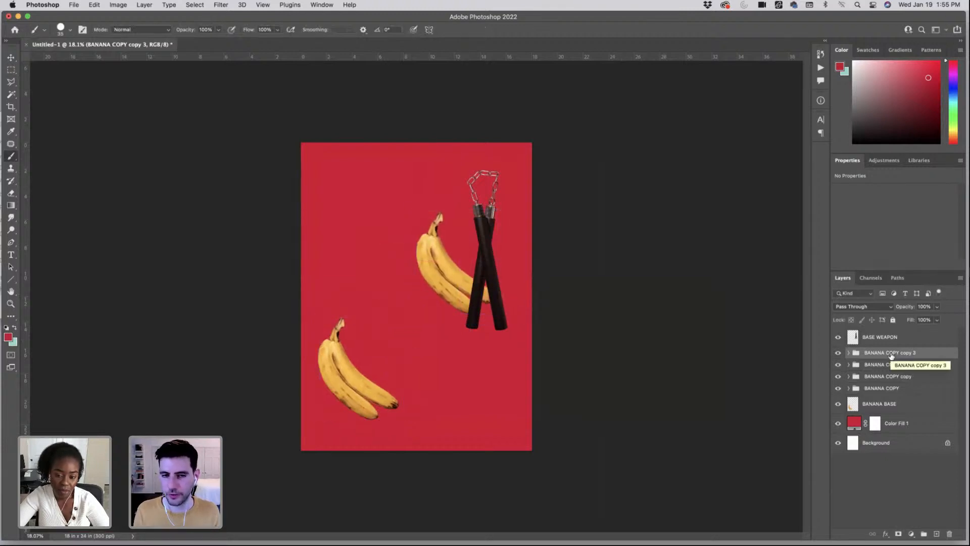
- Undo the banana move and the group duplications so only the original BANANA COPY group is left
{"action": "key", "text": "super+z"}
{"action": "key", "text": "super+z"}
{"action": "key", "text": "super+z"}
{"action": "key", "text": "super+z"}
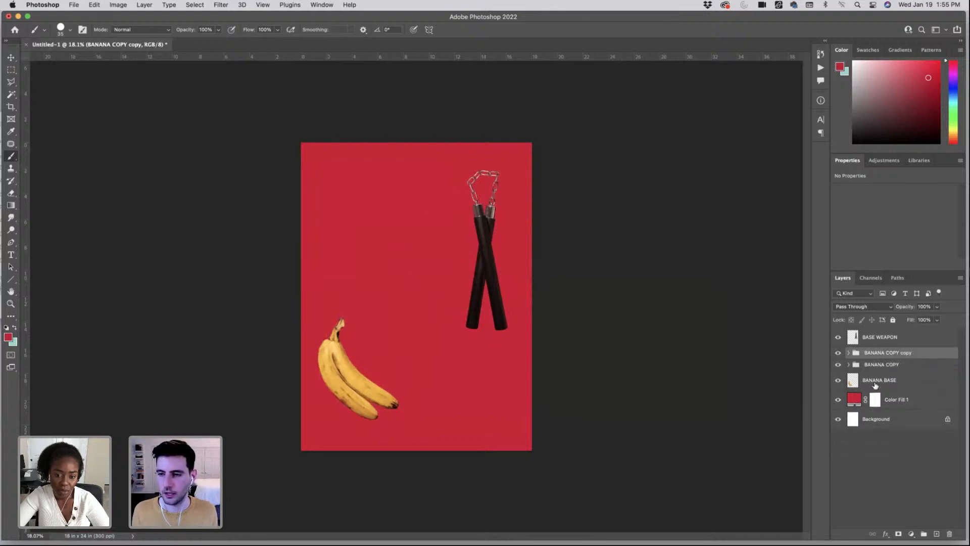
{"action": "left_click", "coordinate": [890, 353]}
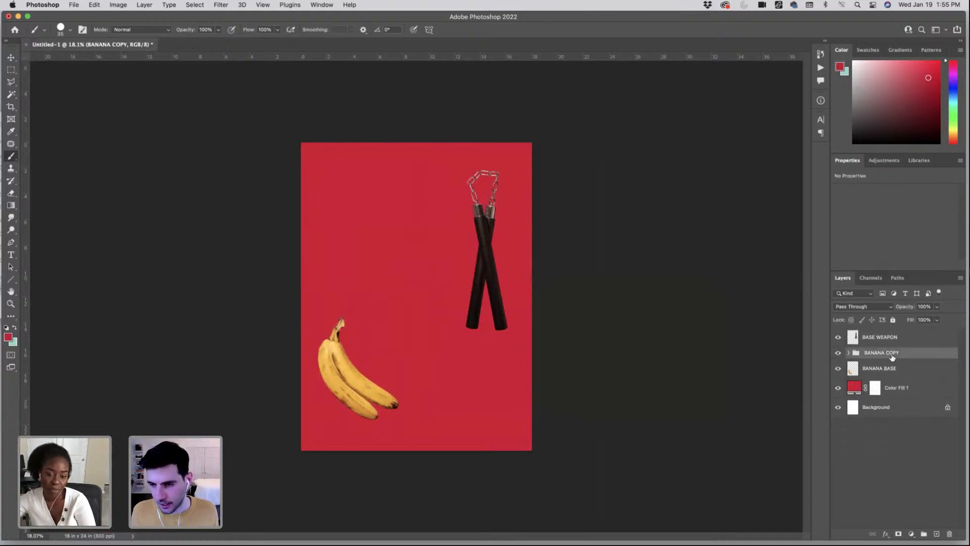
- Move the BANANA COPY group slightly up and right of the base bananas and place it below BANANA BASE in the layer order
{"action": "left_click", "coordinate": [881, 369]}
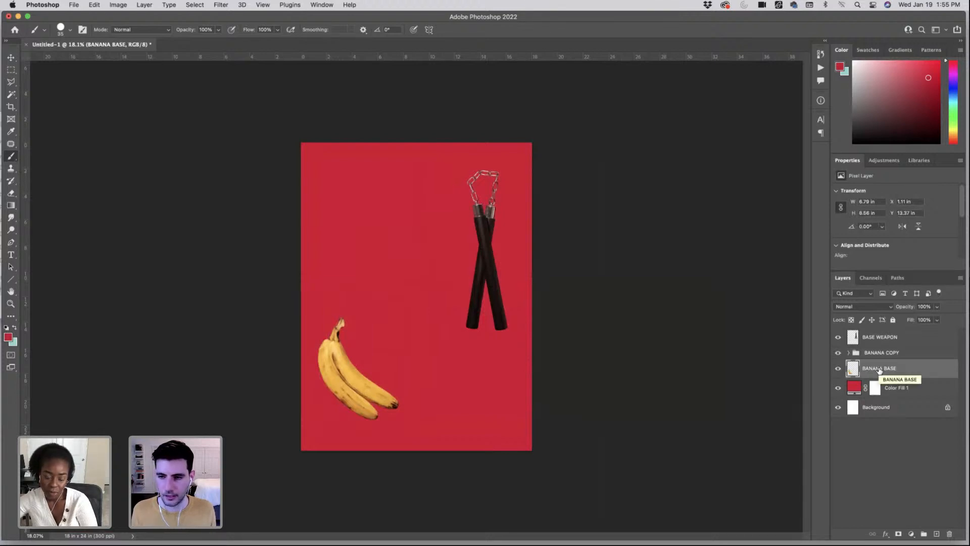
{"action": "mouse_move", "coordinate": [880, 370]}
{"action": "left_mouse_down"}
{"action": "mouse_move", "coordinate": [882, 348]}
{"action": "mouse_move", "coordinate": [882, 365]}
{"action": "left_mouse_up"}
{"action": "left_click", "coordinate": [878, 354]}
{"action": "key", "text": "super+t"}
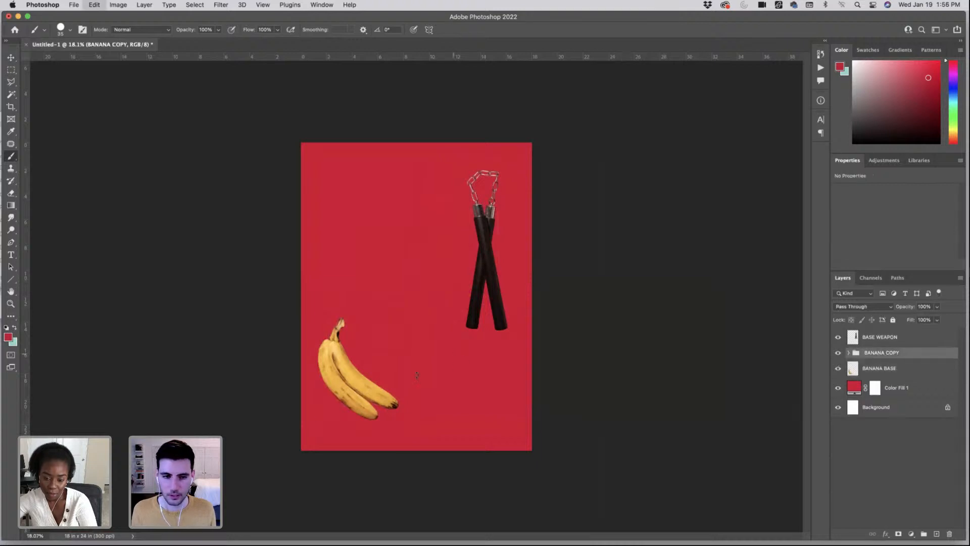
{"action": "left_click_drag", "start_coordinate": [363, 391], "coordinate": [379, 358]}
{"action": "key", "text": "Return"}
{"action": "left_click_drag", "start_coordinate": [882, 355], "coordinate": [882, 379]}
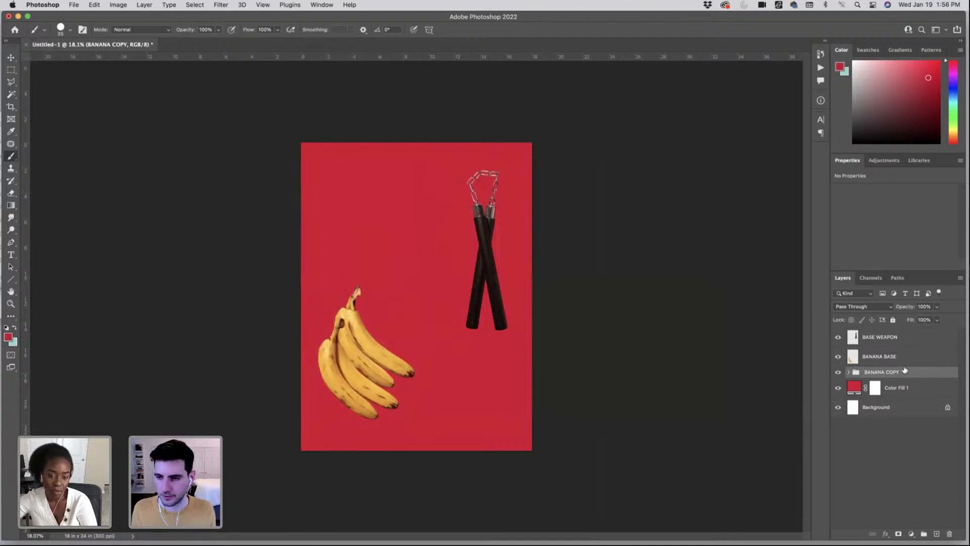
- Unlock and delete the white Background layer, and lock the Color Fill 1 layer
{"action": "scroll", "coordinate": [389, 370], "scroll_direction": "up", "scroll_amount": 3}
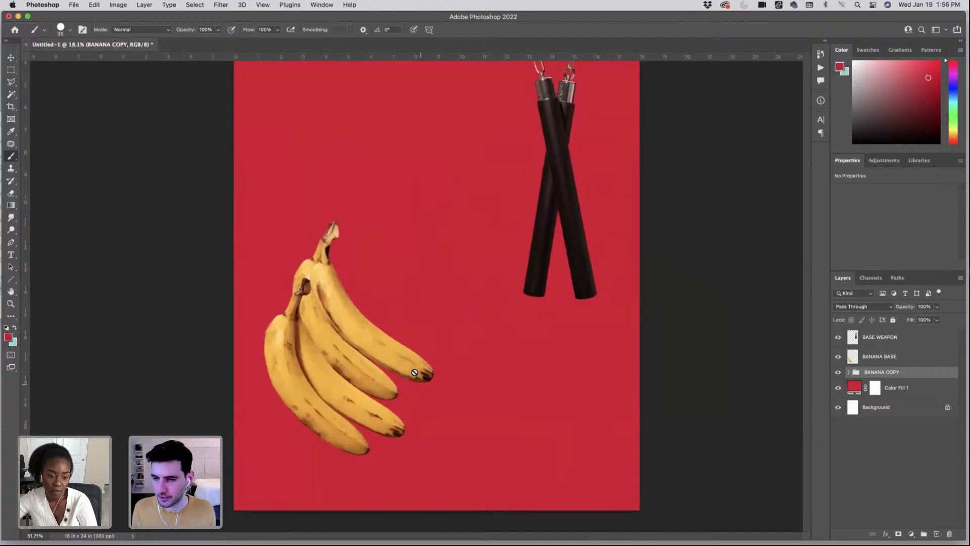
{"action": "left_click", "coordinate": [949, 408]}
{"action": "double_click", "coordinate": [944, 415]}
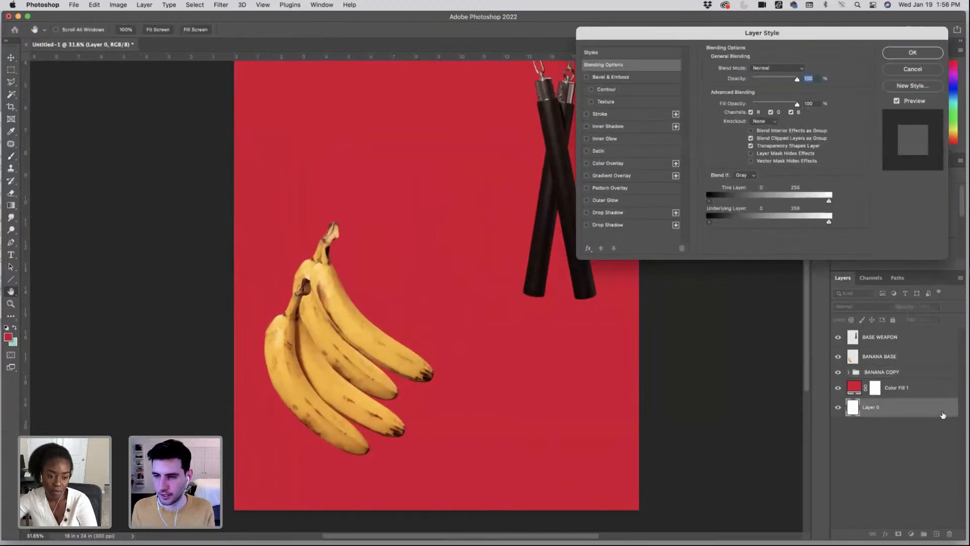
{"action": "key", "text": "Escape"}
{"action": "key", "text": "Delete"}
{"action": "left_click", "coordinate": [893, 321]}
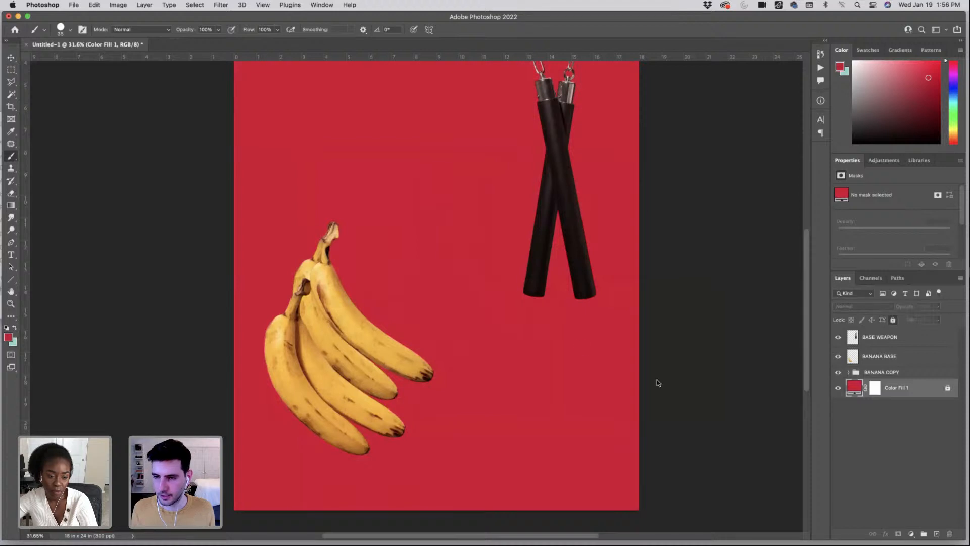
- Rotate BANANA BASE and BANANA COPY together counterclockwise by about 4.3 degrees and shift them about 0.35 in left and 0.51 in down
{"action": "left_click", "coordinate": [906, 373]}
{"action": "left_click", "coordinate": [905, 361]}
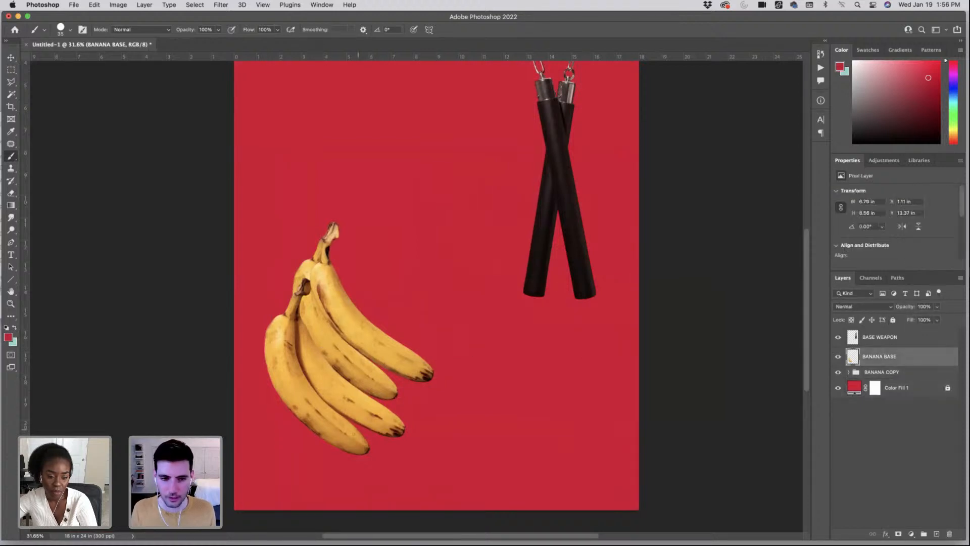
{"action": "left_click", "coordinate": [907, 373], "text": "shift"}
{"action": "key", "text": "super+t"}
{"action": "left_click_drag", "start_coordinate": [270, 480], "coordinate": [281, 485]}
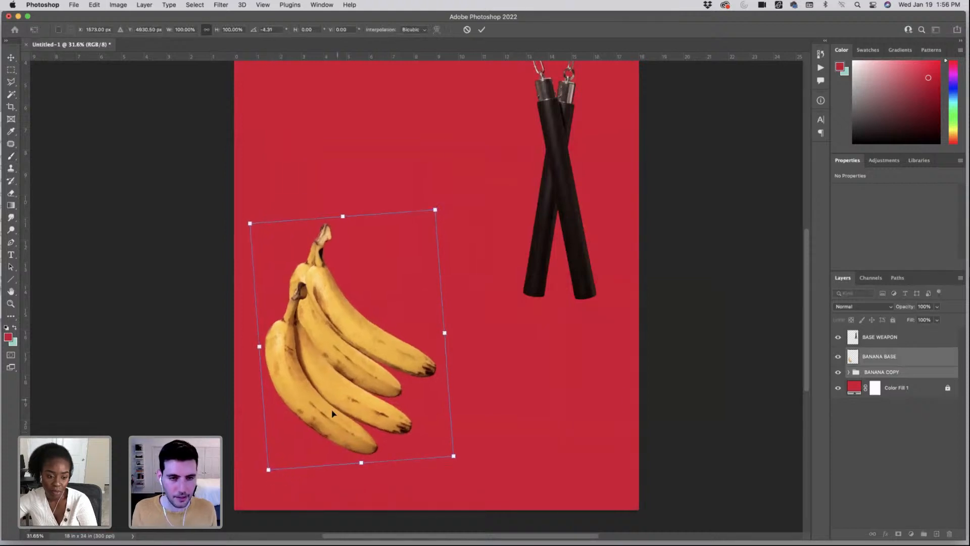
{"action": "left_click_drag", "start_coordinate": [337, 401], "coordinate": [329, 413]}
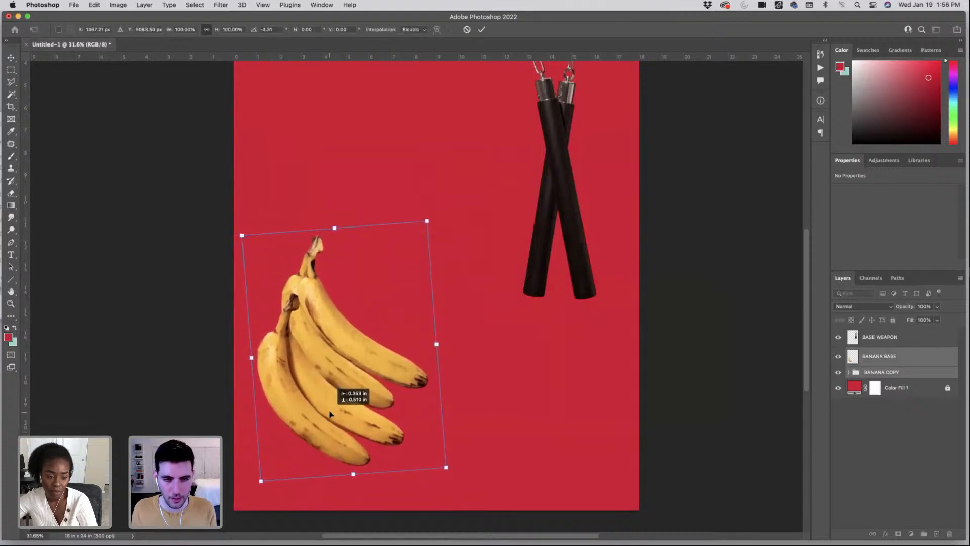
{"action": "key", "text": "Return"}
- Move the BANANA COPY group slightly right to separate it from the base bananas
{"action": "left_click", "coordinate": [905, 373]}
{"action": "key", "text": "super+t"}
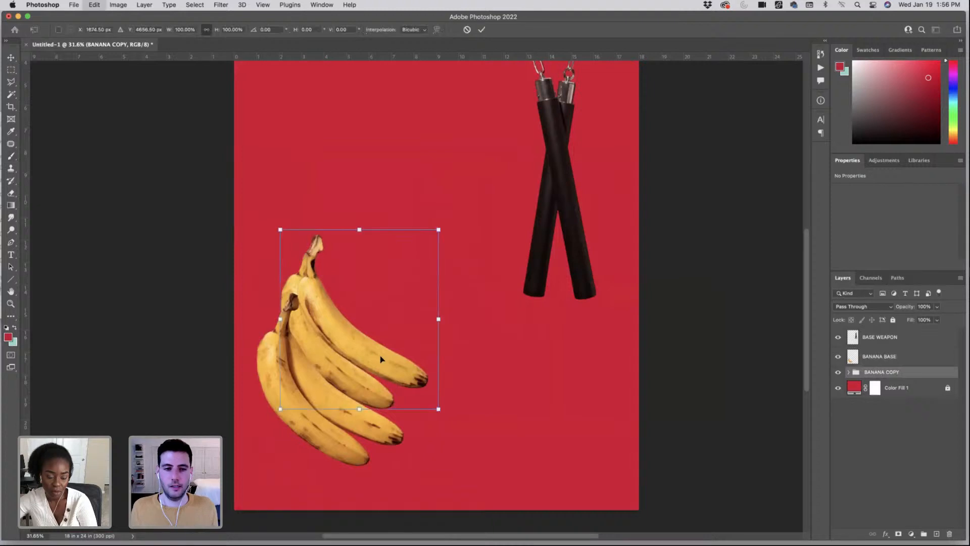
{"action": "mouse_move", "coordinate": [381, 359]}
{"action": "left_mouse_down"}
{"action": "mouse_move", "coordinate": [399, 352]}
{"action": "mouse_move", "coordinate": [393, 358]}
{"action": "left_mouse_up"}
{"action": "key", "text": "Return"}
{"action": "key", "text": "b"}
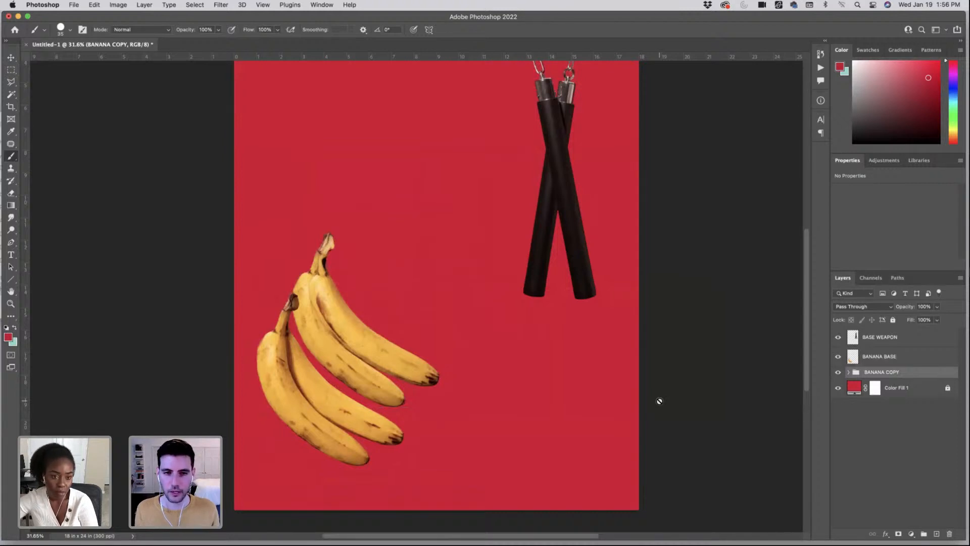
- Rotate the BANANA2 layer inside BANANA COPY counterclockwise by about 4.8 degrees and nudge it closer to BANANA1
{"action": "scroll", "coordinate": [660, 402], "scroll_direction": "up", "scroll_amount": 2}
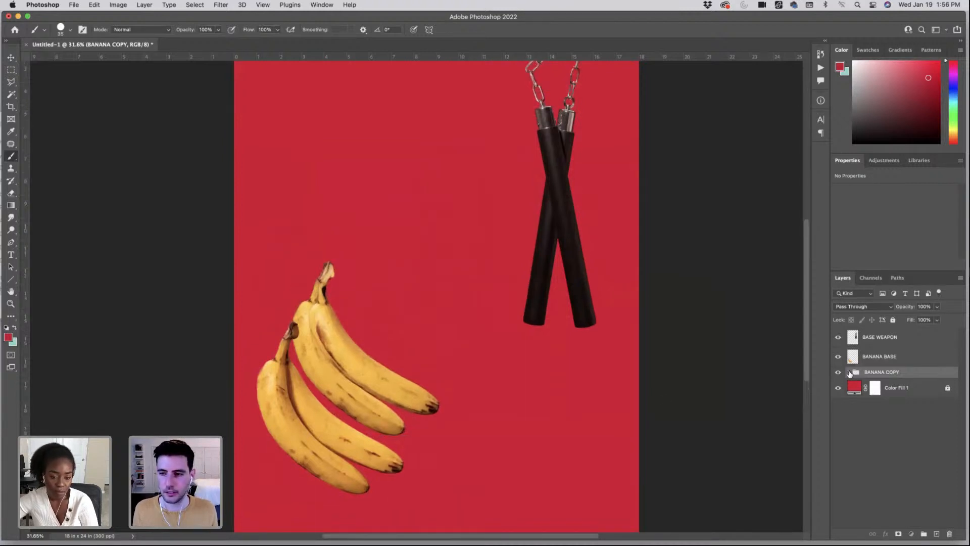
{"action": "left_click", "coordinate": [849, 372]}
{"action": "left_click", "coordinate": [877, 396]}
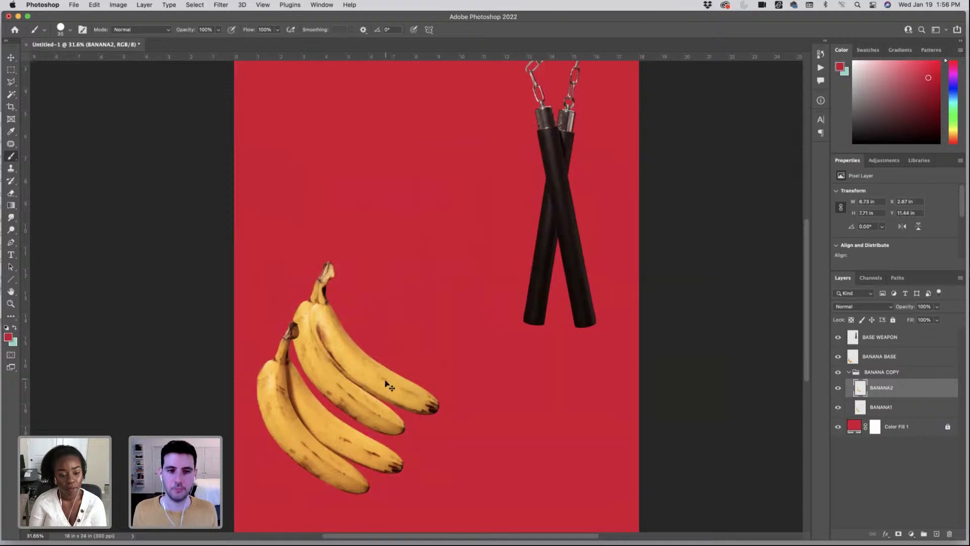
{"action": "key", "text": "super+t"}
{"action": "left_click_drag", "start_coordinate": [248, 364], "coordinate": [245, 377]}
{"action": "left_click_drag", "start_coordinate": [396, 362], "coordinate": [393, 364]}
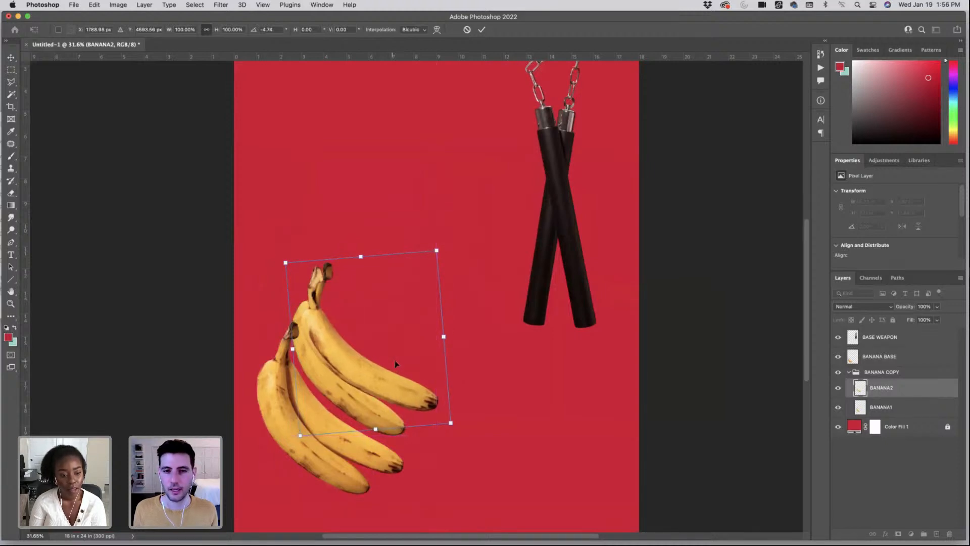
{"action": "key", "text": "Return"}
{"action": "key", "text": "b"}
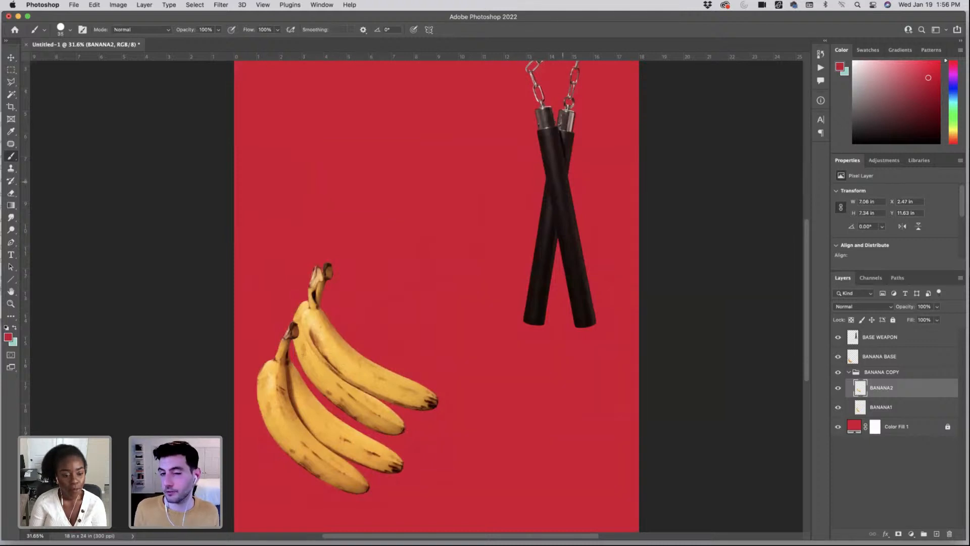
- Hide the BANANA2 layer and open the Liquify filter on BANANA1
{"action": "left_click_drag", "start_coordinate": [487, 204], "coordinate": [463, 259]}
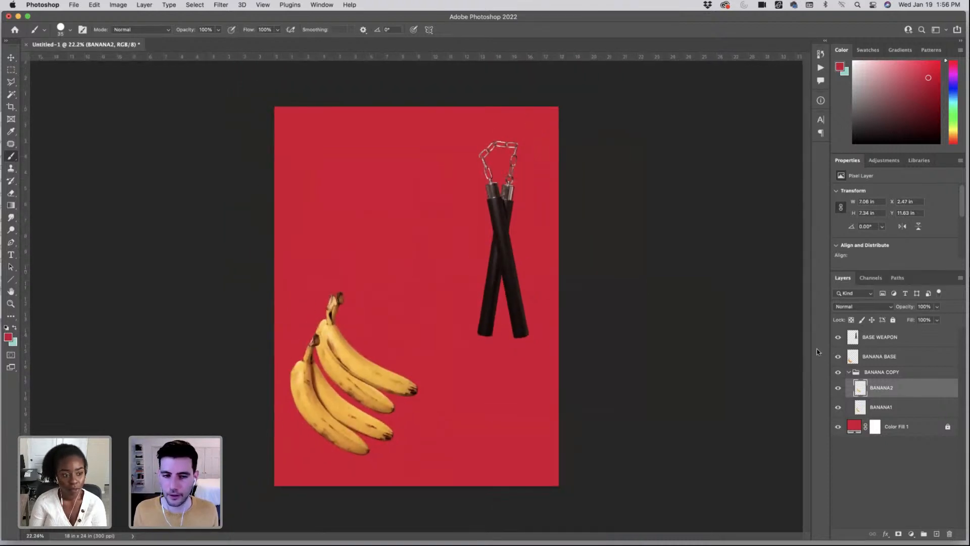
{"action": "left_click", "coordinate": [838, 388]}
{"action": "left_click", "coordinate": [877, 408]}
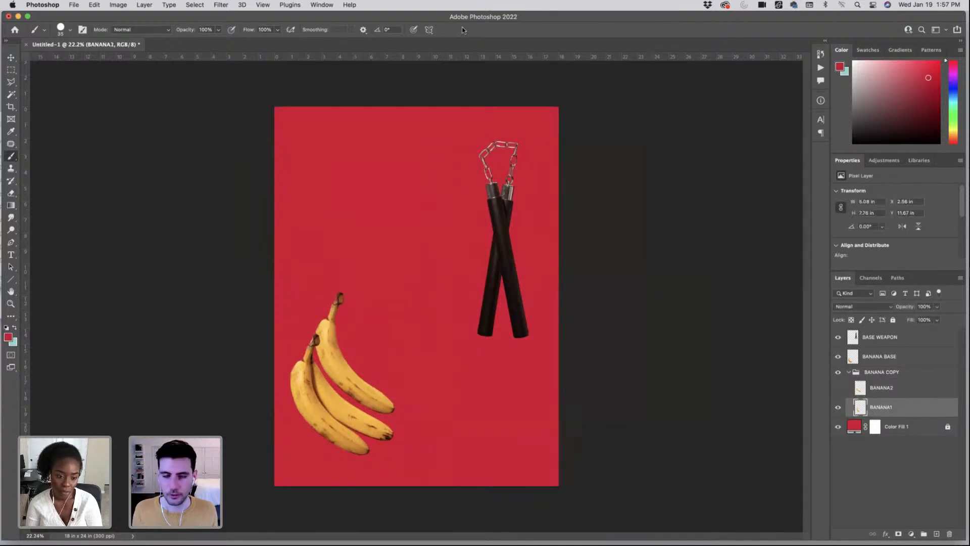
{"action": "left_click", "coordinate": [227, 6]}
{"action": "left_click", "coordinate": [240, 93]}
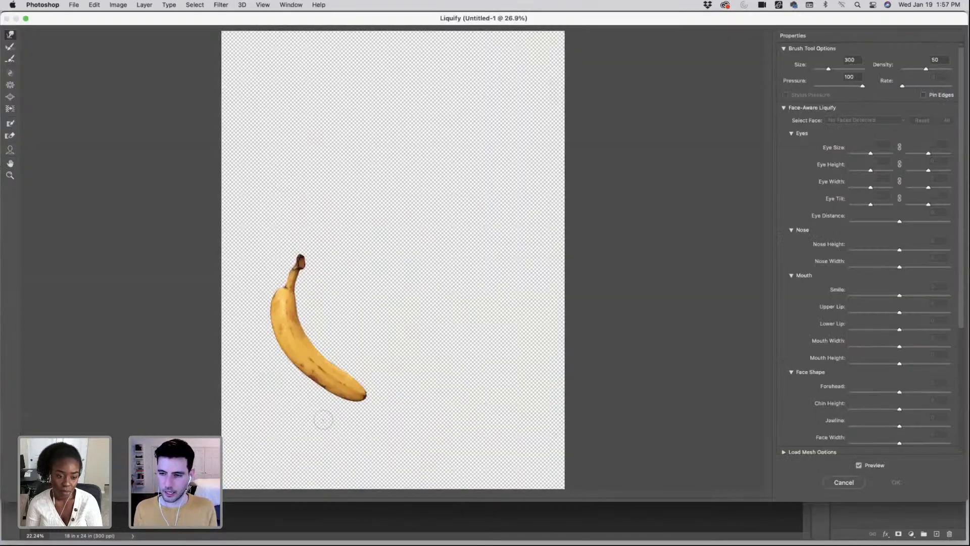
- Show the backdrop of all layers behind BANANA1 in the Liquify preview
{"action": "scroll", "coordinate": [895, 399], "scroll_direction": "down", "scroll_amount": 5}
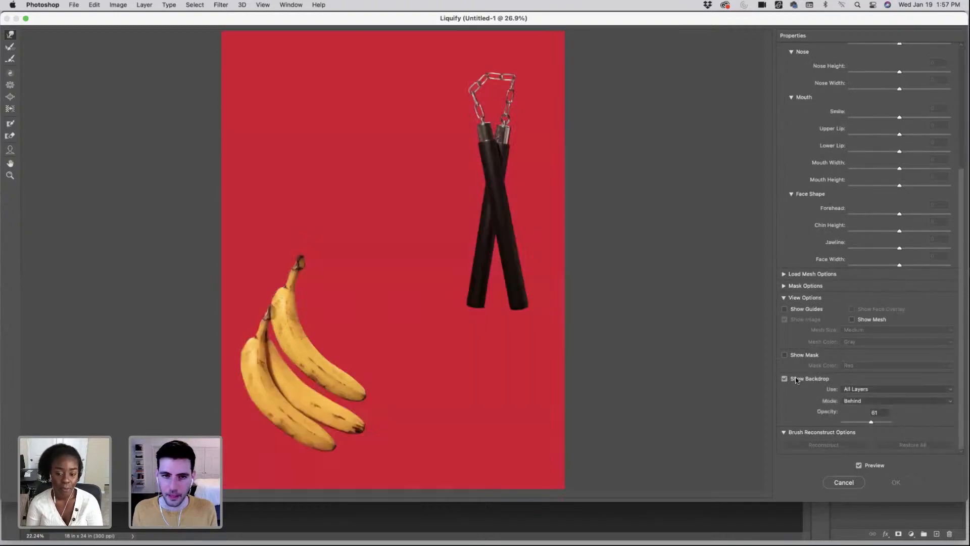
{"action": "left_click", "coordinate": [797, 379]}
{"action": "left_click", "coordinate": [797, 379]}
{"action": "left_click", "coordinate": [797, 380]}
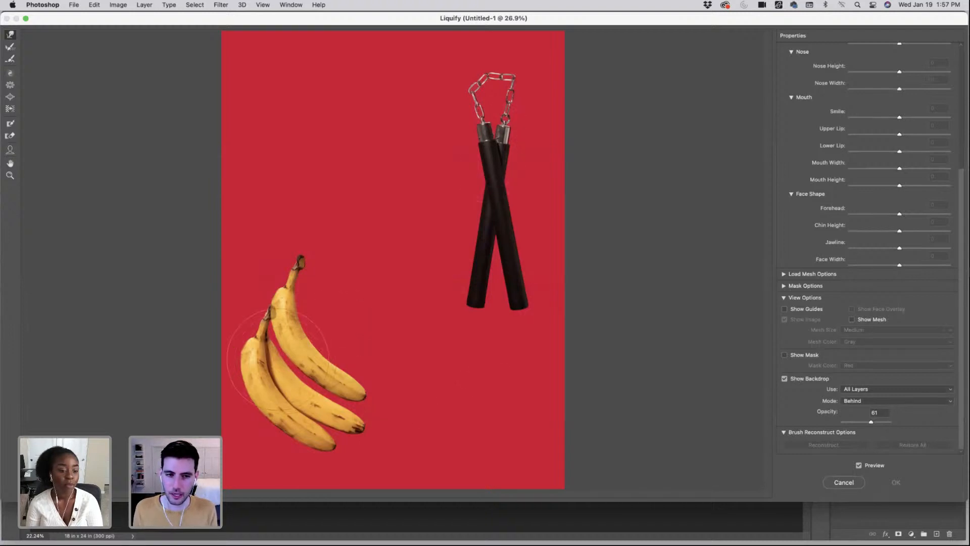
- Warp the BANANA1 layer slightly with a much larger Liquify brush placed over its outer edge
{"action": "key", "text": "bracketright"}
{"action": "key", "text": "bracketright"}
{"action": "key", "text": "bracketright"}
{"action": "key", "text": "bracketright"}
{"action": "key", "text": "bracketright"}
{"action": "key", "text": "bracketright"}
{"action": "key", "text": "bracketright"}
{"action": "key", "text": "bracketright"}
{"action": "key", "text": "bracketright"}
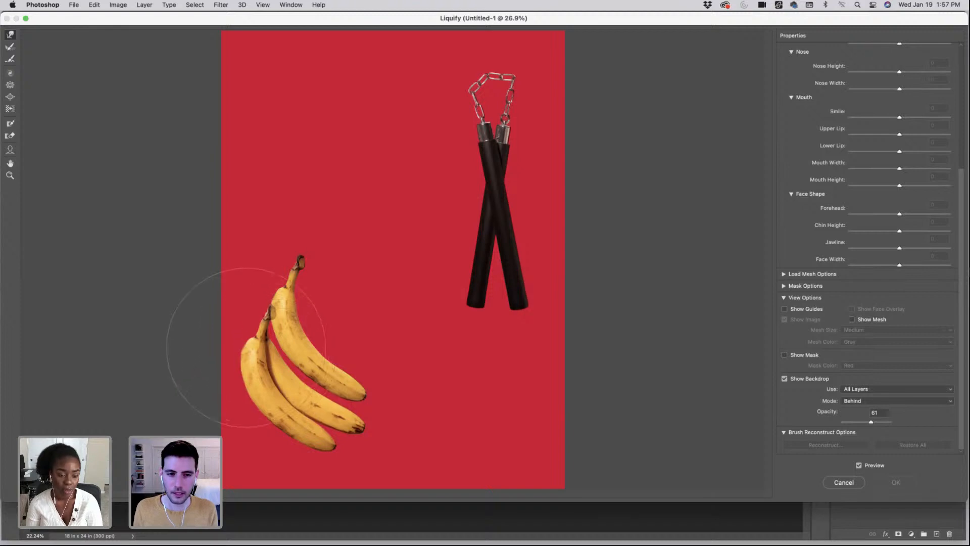
{"action": "key", "text": "bracketright"}
{"action": "key", "text": "bracketright"}
{"action": "key", "text": "bracketright"}
{"action": "key", "text": "bracketright"}
{"action": "key", "text": "bracketright"}
{"action": "key", "text": "bracketright"}
{"action": "key", "text": "bracketright"}
{"action": "left_click", "coordinate": [240, 344]}
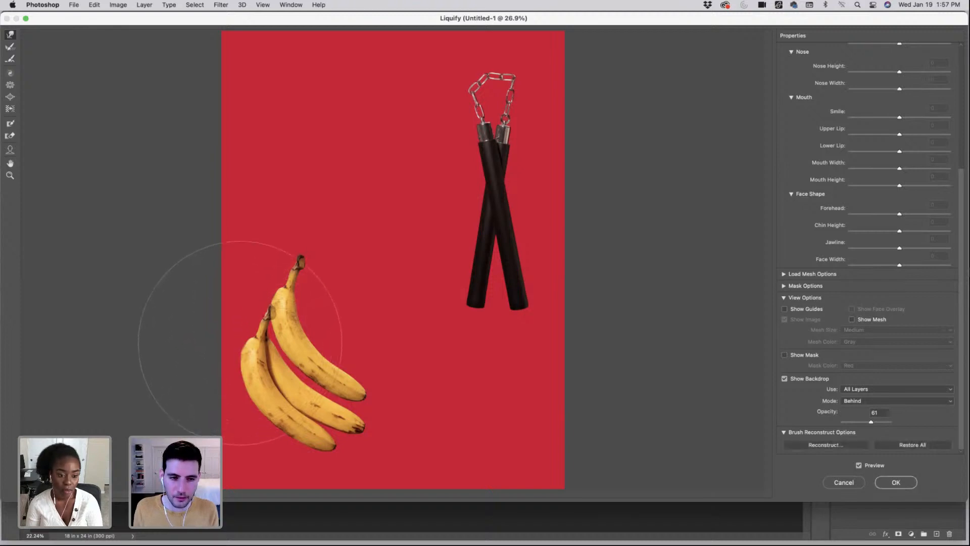
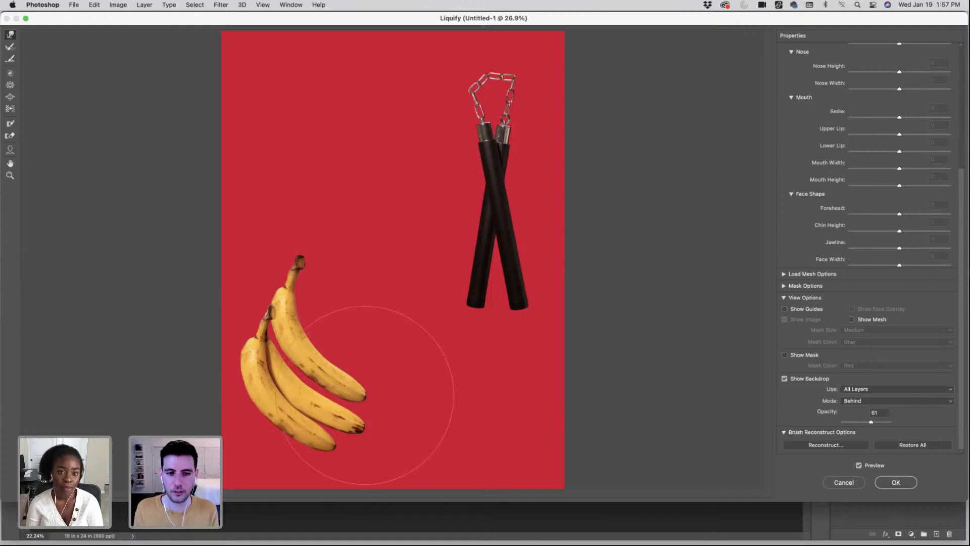
- Hide the Liquify backdrop and fit a smaller warp brush to the lower outer edge of BANANA1
{"action": "left_click", "coordinate": [786, 380]}
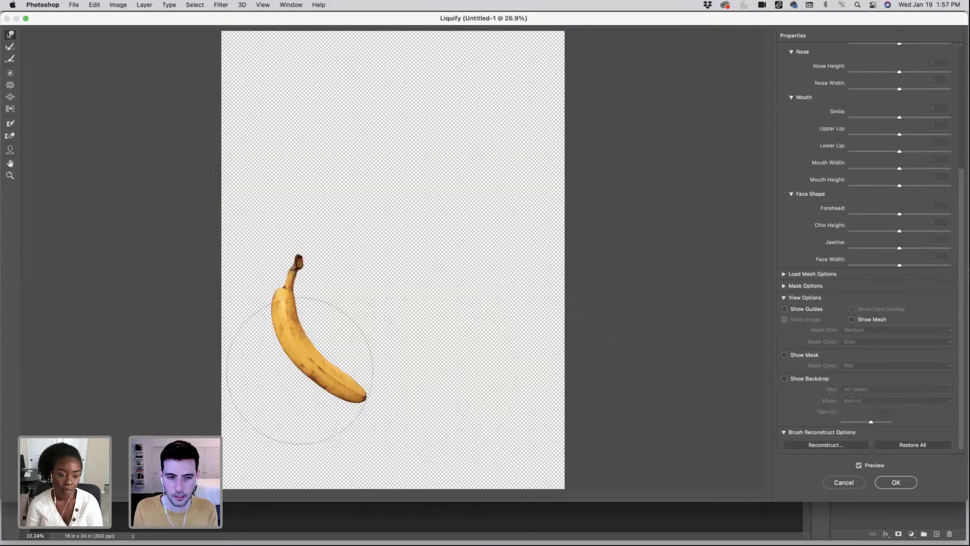
{"action": "key", "text": "super+equal"}
{"action": "key", "text": "super+equal"}
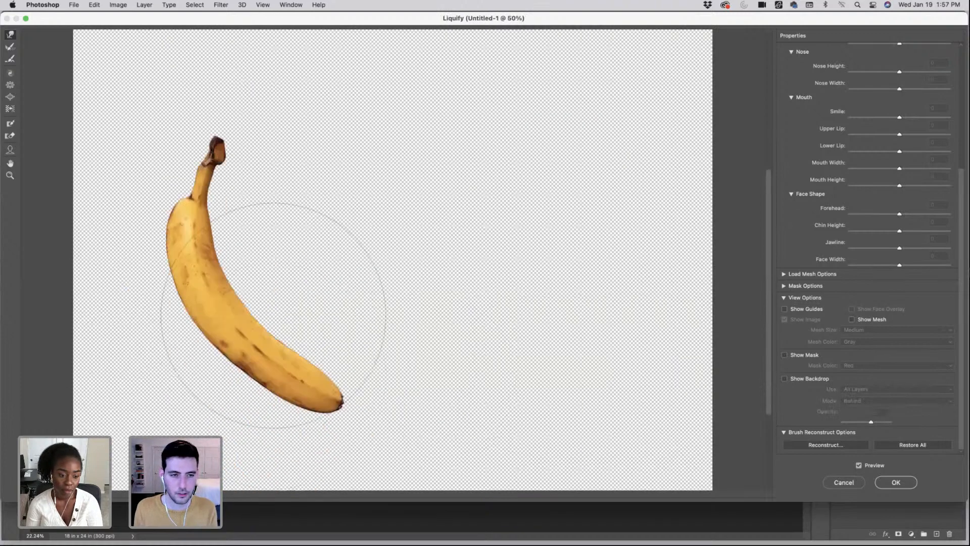
{"action": "scroll", "coordinate": [273, 316], "scroll_direction": "down", "scroll_amount": 5}
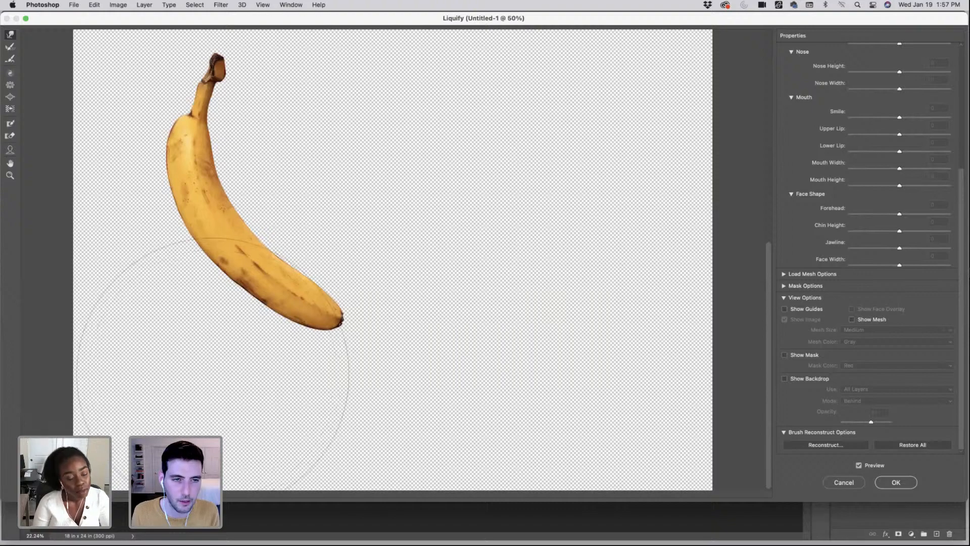
{"action": "key", "text": "bracketright"}
{"action": "key", "text": "bracketright"}
{"action": "key", "text": "bracketleft"}
{"action": "key", "text": "bracketleft"}
{"action": "key", "text": "bracketleft"}
{"action": "key", "text": "bracketleft"}
{"action": "key", "text": "bracketleft"}
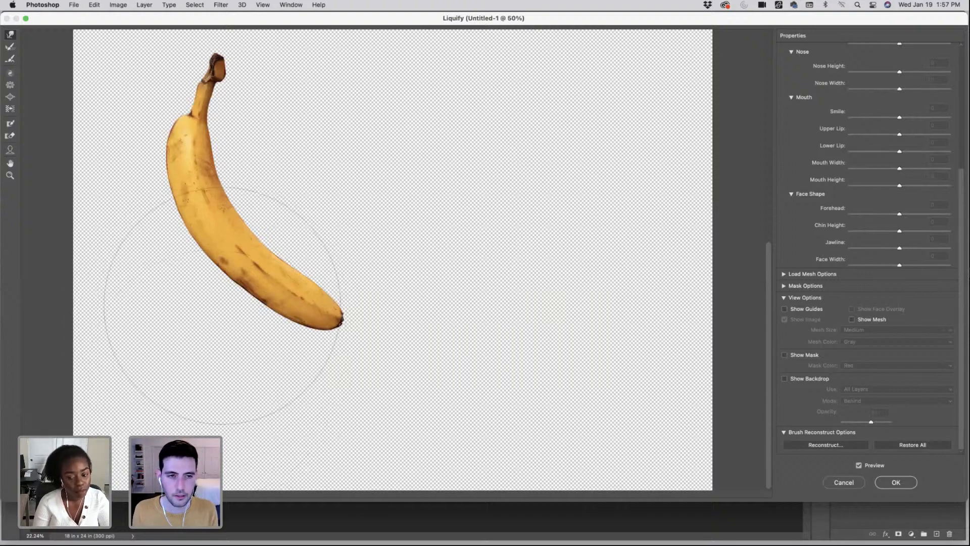
{"action": "key", "text": "bracketleft"}
{"action": "key", "text": "bracketleft"}
{"action": "key", "text": "bracketleft"}
{"action": "key", "text": "bracketleft"}
{"action": "key", "text": "bracketleft"}
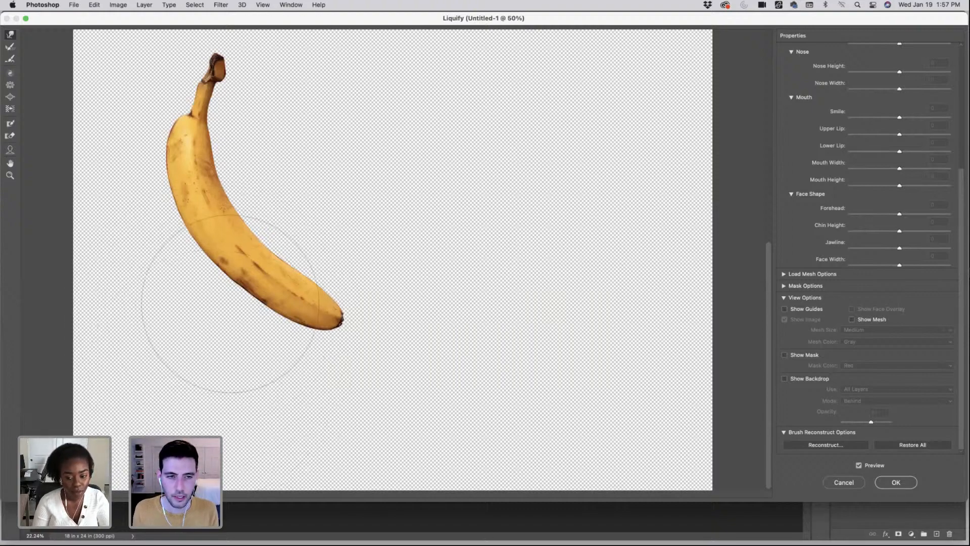
{"action": "key", "text": "bracketleft"}
{"action": "key", "text": "bracketleft"}
{"action": "key", "text": "bracketleft"}
{"action": "key", "text": "bracketleft"}
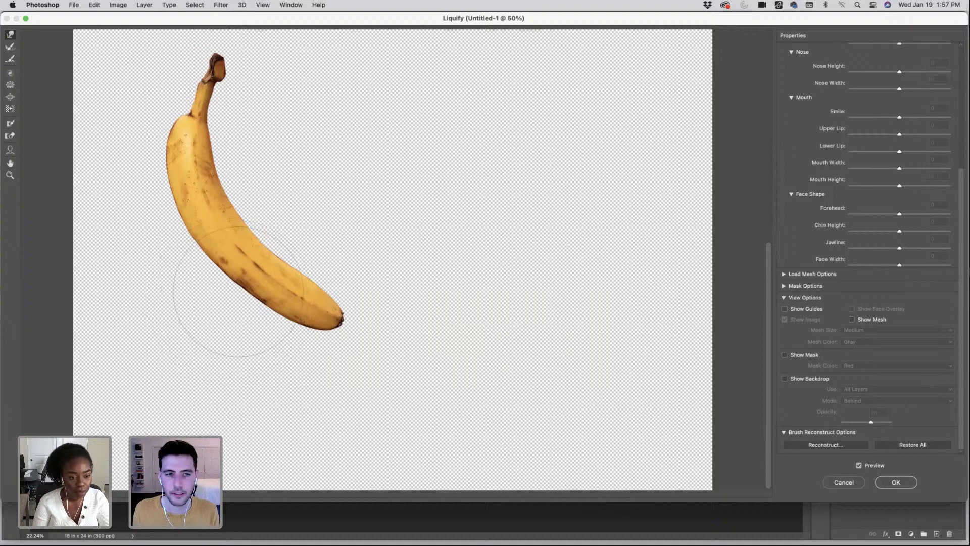
{"action": "key", "text": "bracketleft"}
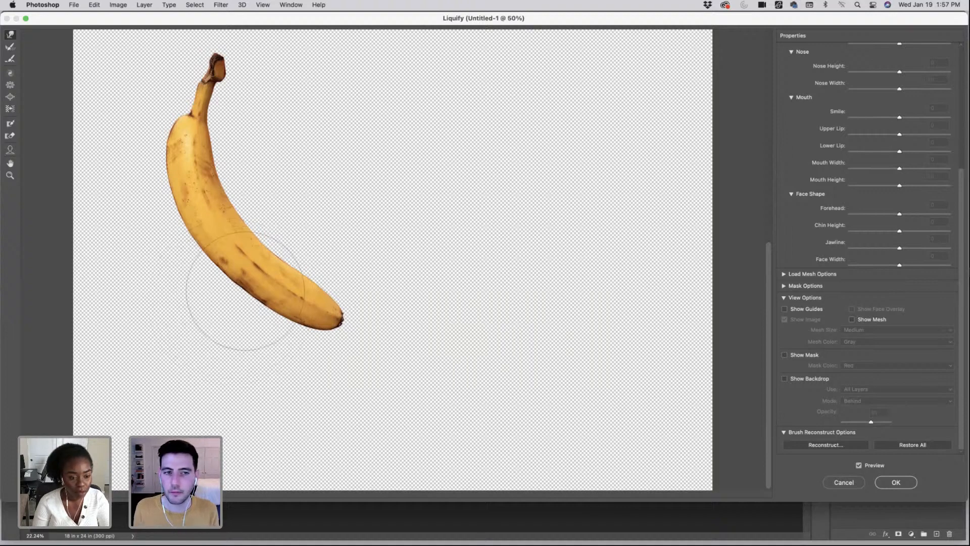
{"action": "key", "text": "bracketleft"}
{"action": "key", "text": "bracketleft"}
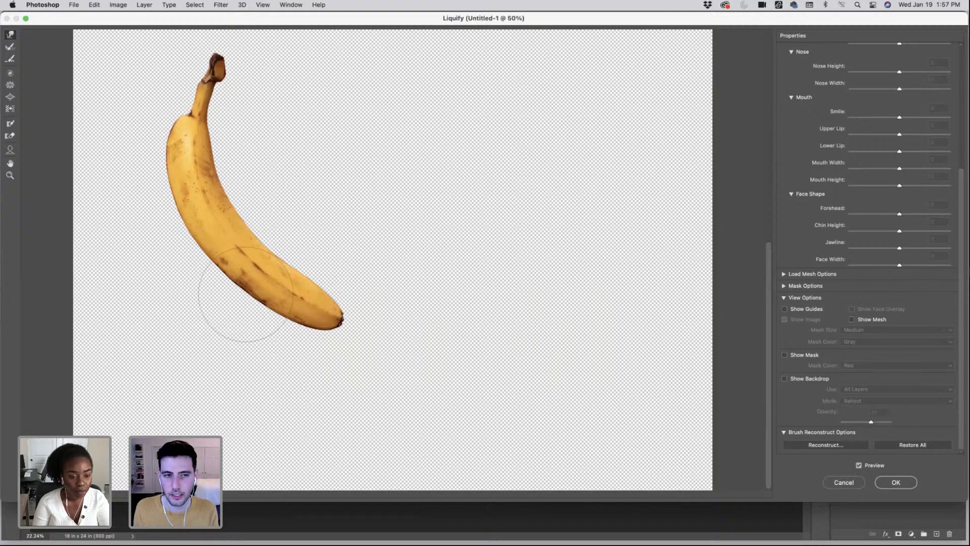
{"action": "key", "text": "bracketright"}
{"action": "key", "text": "bracketright"}
{"action": "key", "text": "bracketright"}
{"action": "key", "text": "bracketright"}
{"action": "key", "text": "bracketright"}
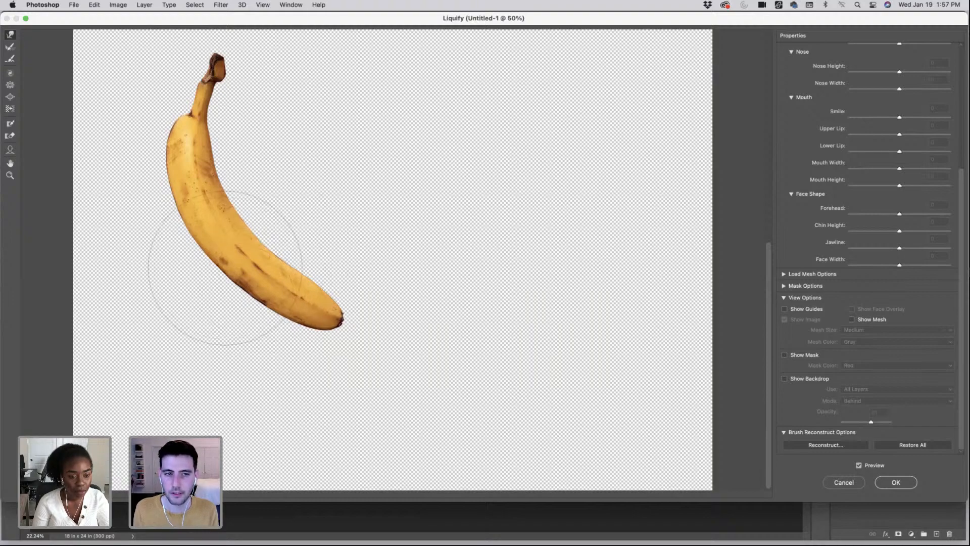
{"action": "key", "text": "bracketleft"}
{"action": "key", "text": "bracketleft"}
{"action": "key", "text": "bracketleft"}
{"action": "key", "text": "bracketleft"}
{"action": "key", "text": "bracketleft"}
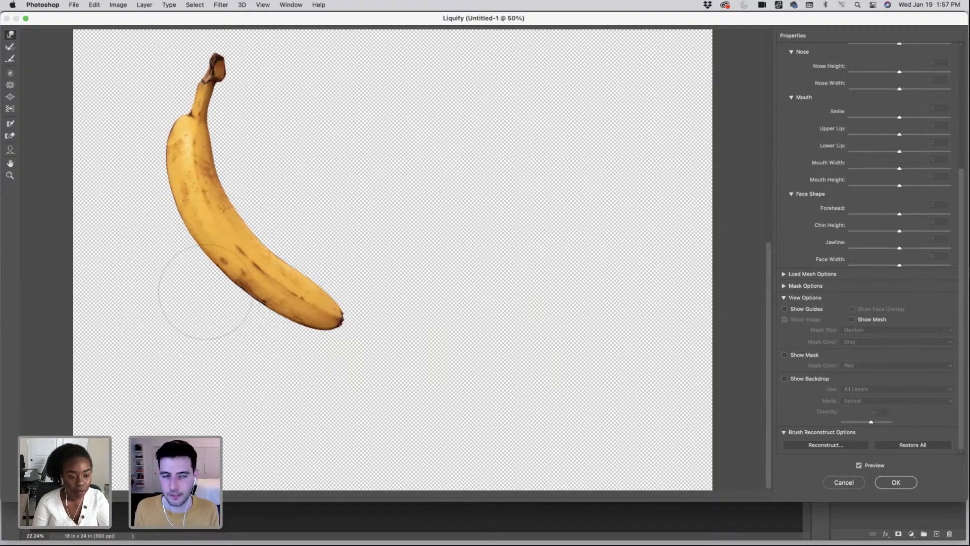
{"action": "key", "text": "bracketleft"}
{"action": "key", "text": "bracketleft"}
{"action": "key", "text": "bracketleft"}
{"action": "key", "text": "bracketleft"}
{"action": "key", "text": "bracketleft"}
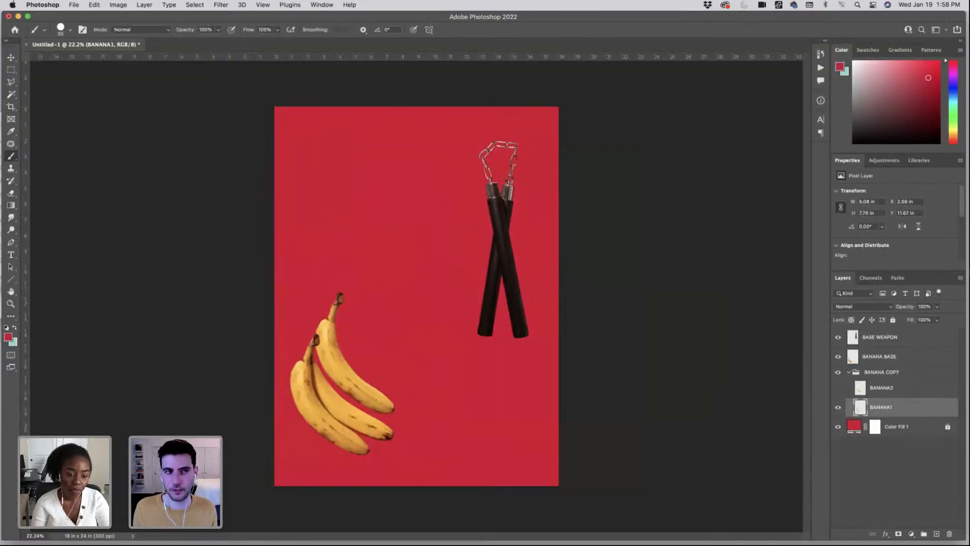
- Redo the Liquify edit on BANANA1 and make the BANANA2 layer visible again
{"action": "left_click", "coordinate": [94, 4]}
{"action": "left_click", "coordinate": [106, 26]}
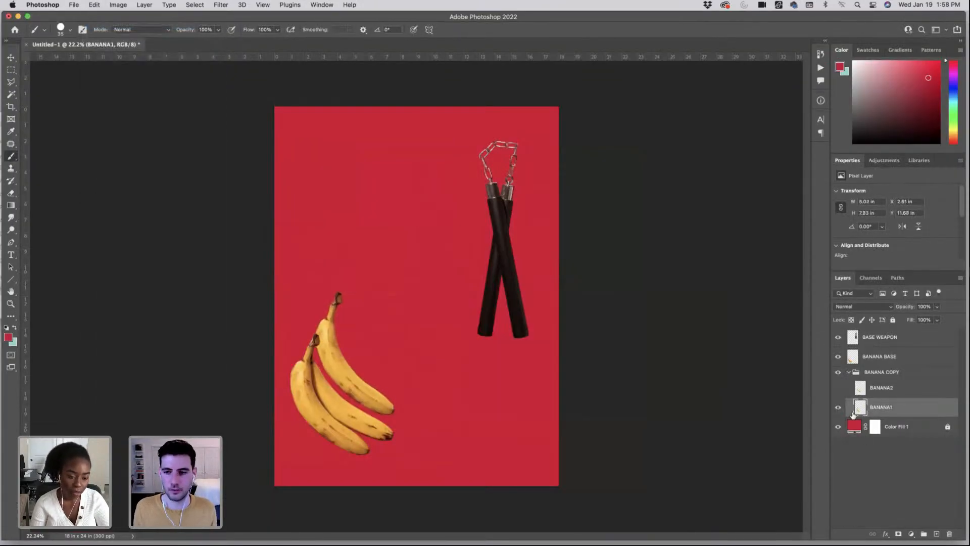
{"action": "left_click", "coordinate": [839, 388]}
- Open the Liquify filter on the BANANA2 layer and show the backdrop of all layers behind it
{"action": "left_click", "coordinate": [899, 391]}
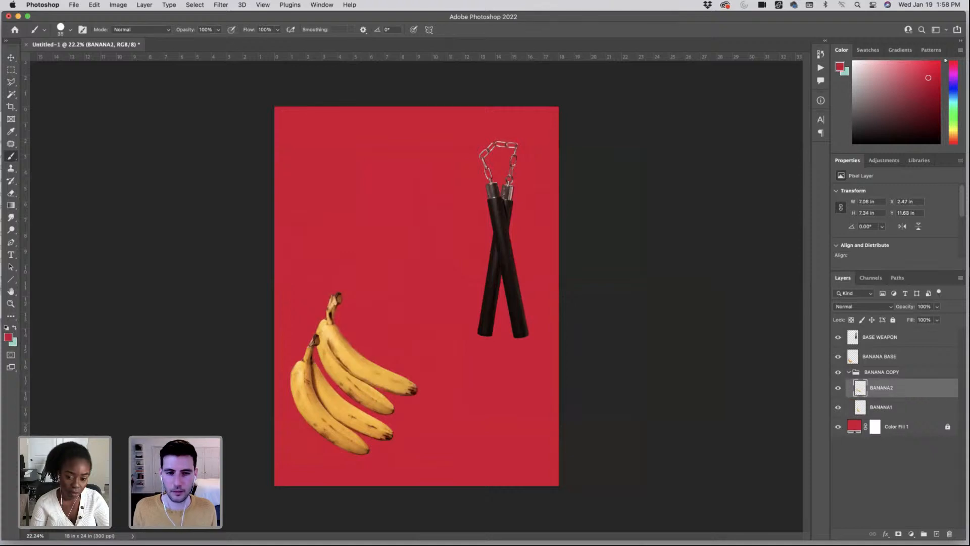
{"action": "left_click", "coordinate": [220, 5]}
{"action": "left_click", "coordinate": [243, 93]}
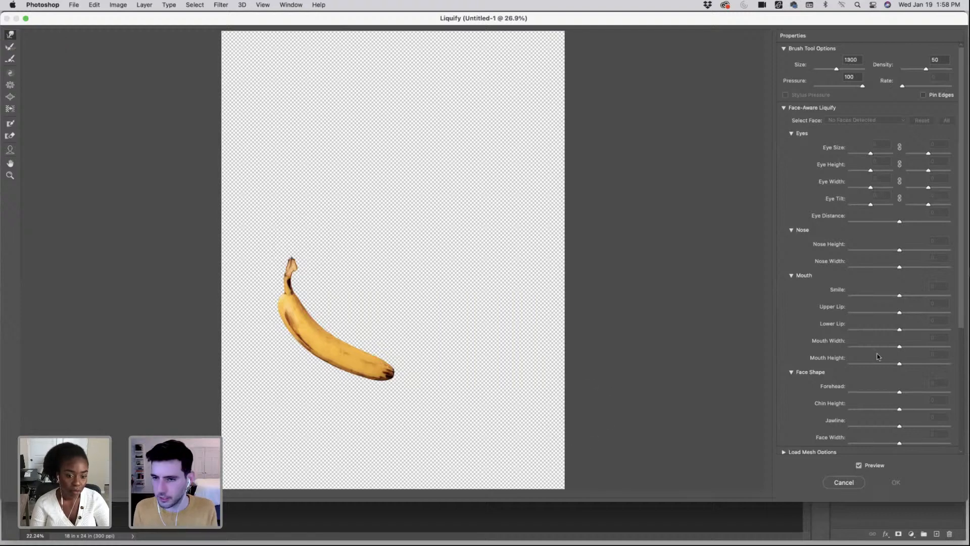
{"action": "scroll", "coordinate": [803, 443], "scroll_direction": "down", "scroll_amount": 6}
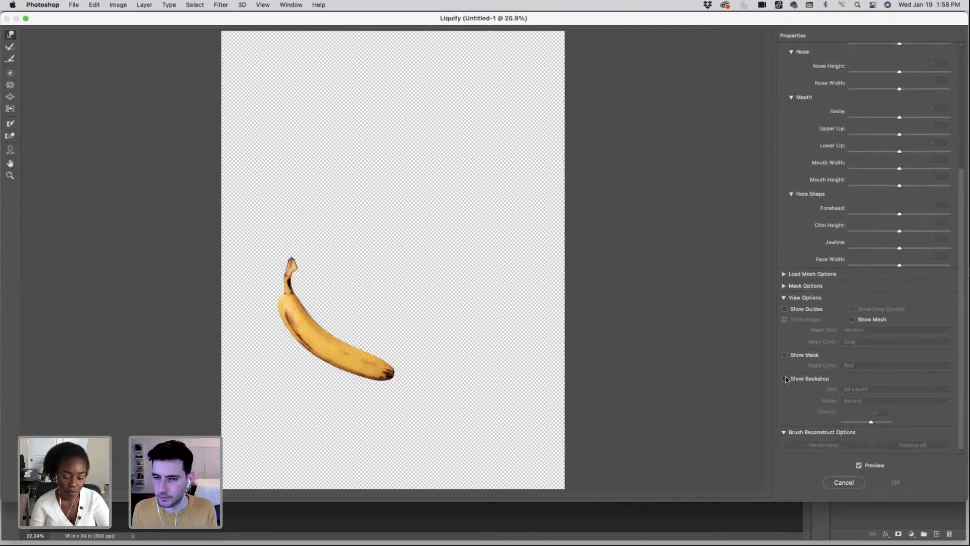
{"action": "left_click", "coordinate": [785, 379]}
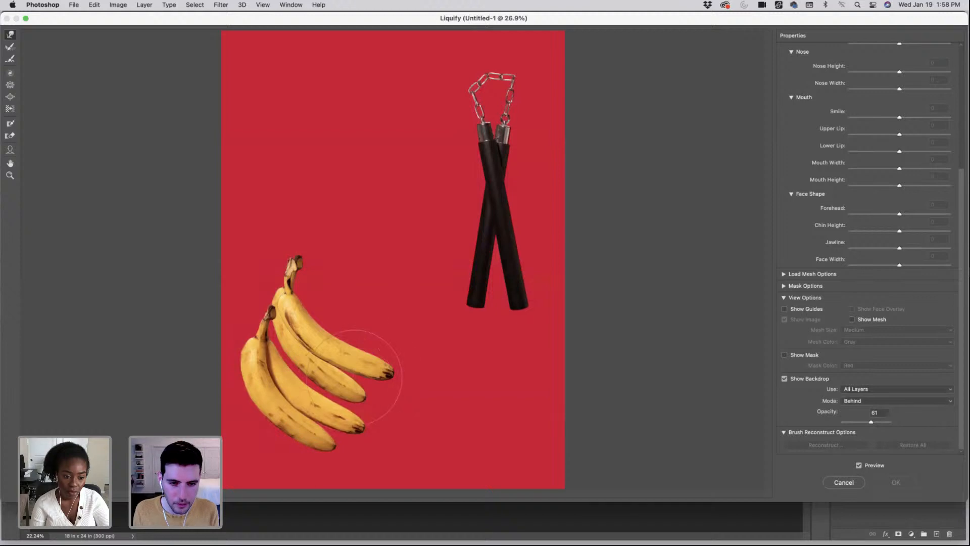
- Warp the lower end of BANANA2 slightly with an enlarged brush and apply the Liquify filter
{"action": "key", "text": "bracketright"}
{"action": "key", "text": "bracketright"}
{"action": "key", "text": "bracketright"}
{"action": "key", "text": "bracketright"}
{"action": "key", "text": "bracketright"}
{"action": "key", "text": "bracketright"}
{"action": "key", "text": "bracketright"}
{"action": "key", "text": "bracketright"}
{"action": "key", "text": "bracketright"}
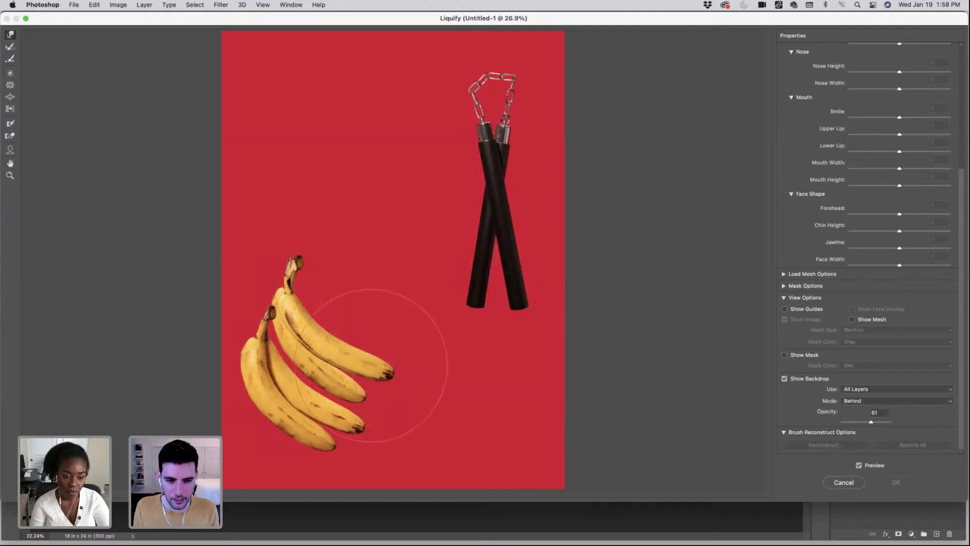
{"action": "left_click", "coordinate": [370, 366]}
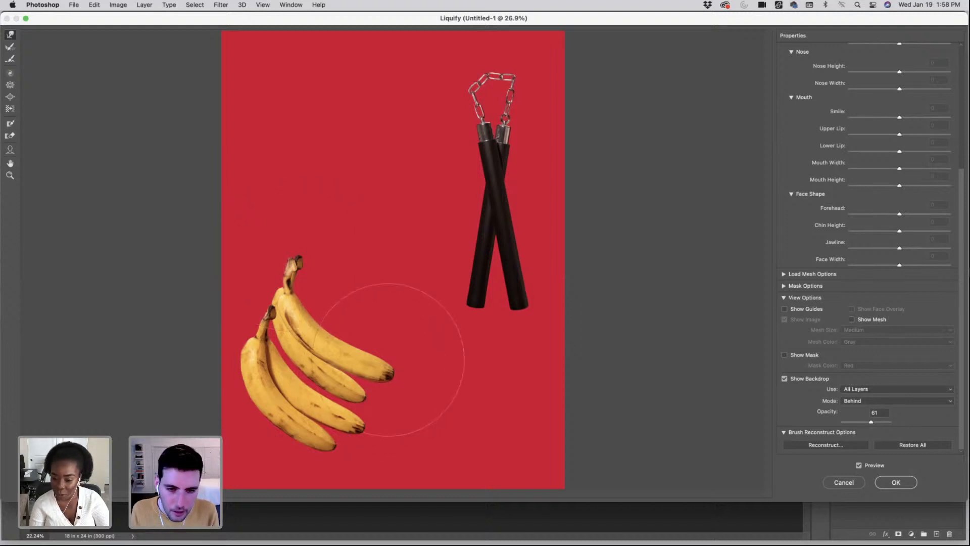
{"action": "key", "text": "bracketleft"}
{"action": "key", "text": "bracketleft"}
{"action": "key", "text": "bracketleft"}
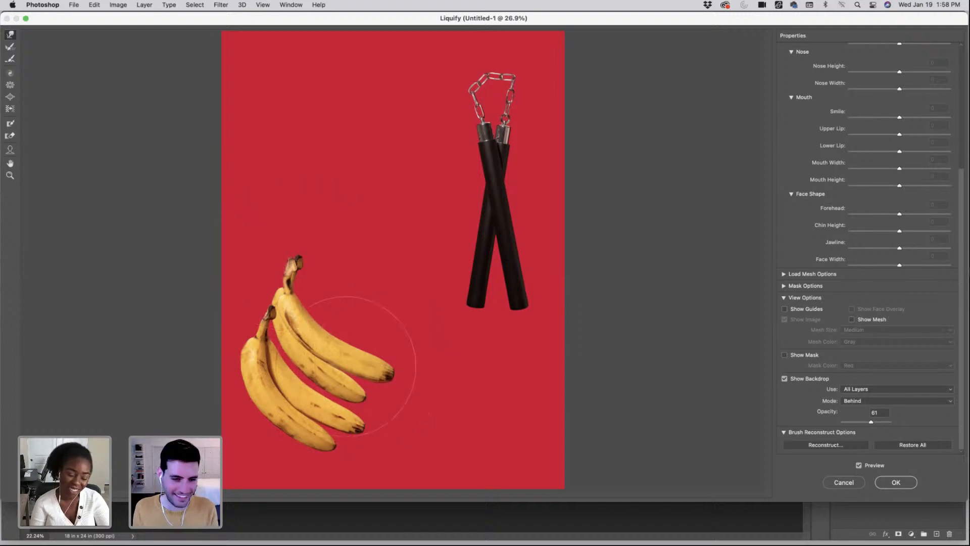
{"action": "key", "text": "Return"}
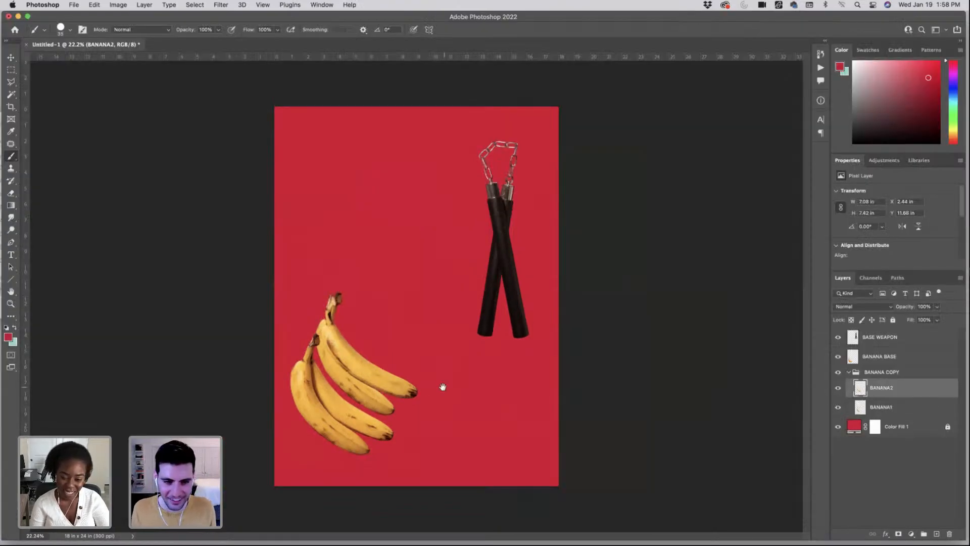
- Collapse the BANANA COPY group, duplicate it, and place the duplicate below the original in the layer order
{"action": "key", "text": "super+0"}
{"action": "left_click", "coordinate": [853, 373]}
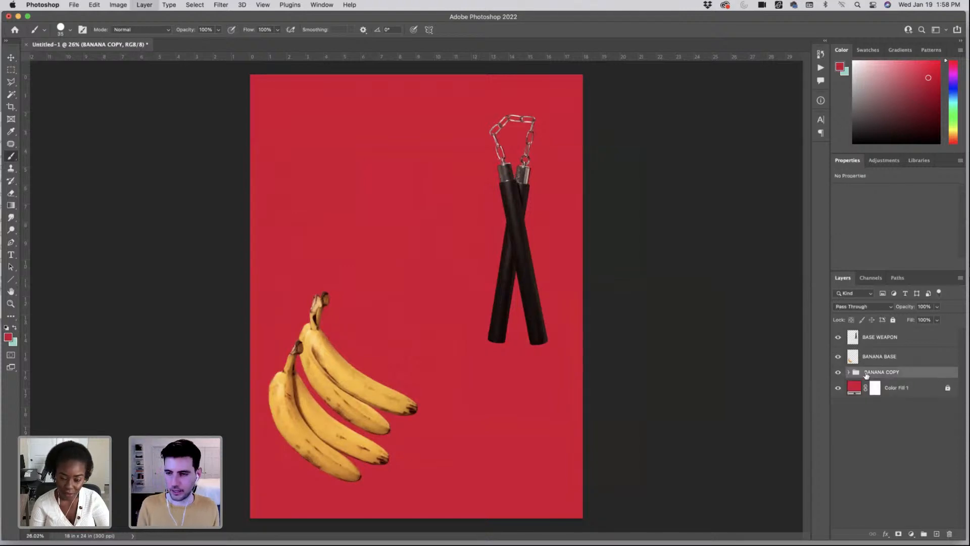
{"action": "key", "text": "super+j"}
{"action": "left_click_drag", "start_coordinate": [866, 375], "coordinate": [870, 389]}
- Move the duplicated banana group up and to the right of the bunch and rotate it clockwise by about 6.9 degrees
{"action": "key", "text": "super+t"}
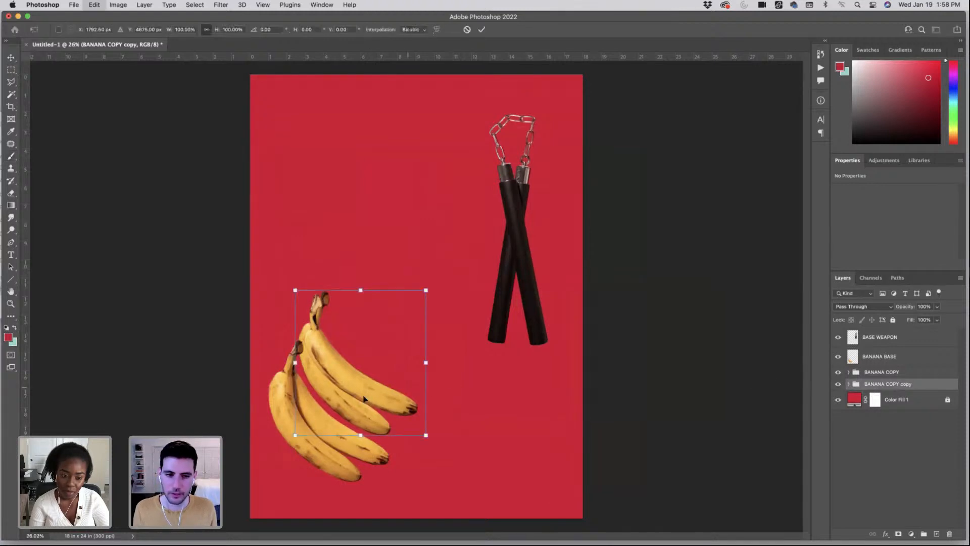
{"action": "left_click_drag", "start_coordinate": [363, 395], "coordinate": [394, 353]}
{"action": "left_click_drag", "start_coordinate": [491, 391], "coordinate": [484, 405]}
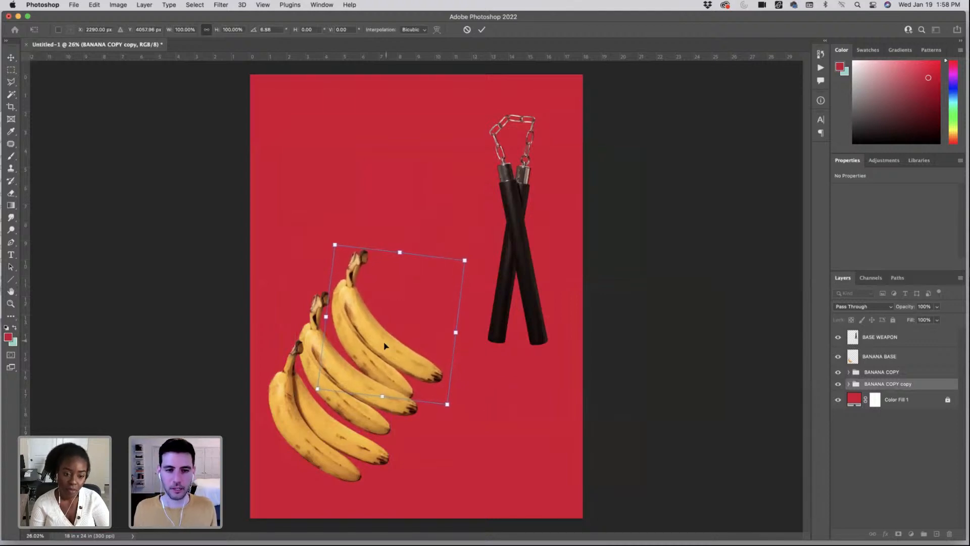
{"action": "left_click_drag", "start_coordinate": [385, 340], "coordinate": [367, 348]}
{"action": "key", "text": "b"}
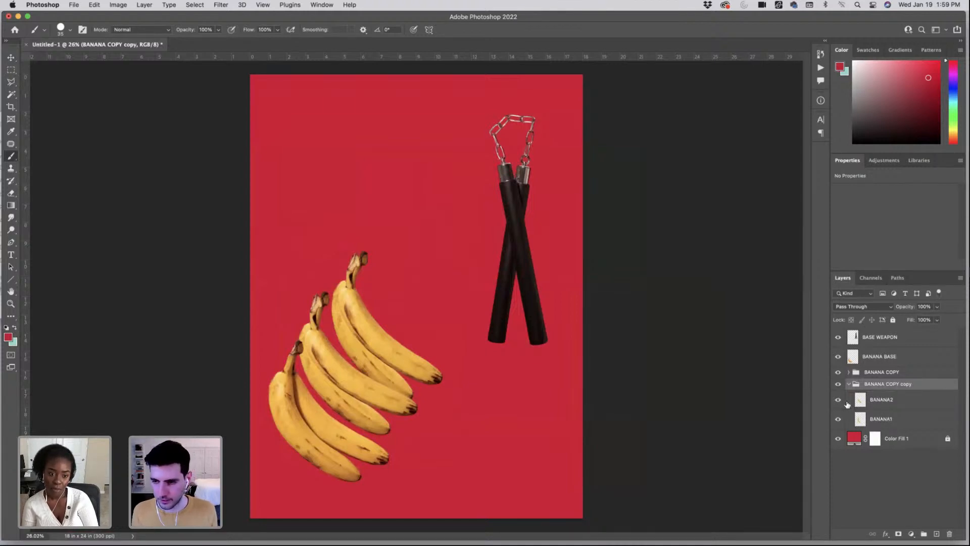
- Hide BANANA2 inside the BANANA COPY copy group and open the Liquify filter on that group's BANANA1 layer
{"action": "left_click", "coordinate": [837, 399]}
{"action": "left_click", "coordinate": [860, 418]}
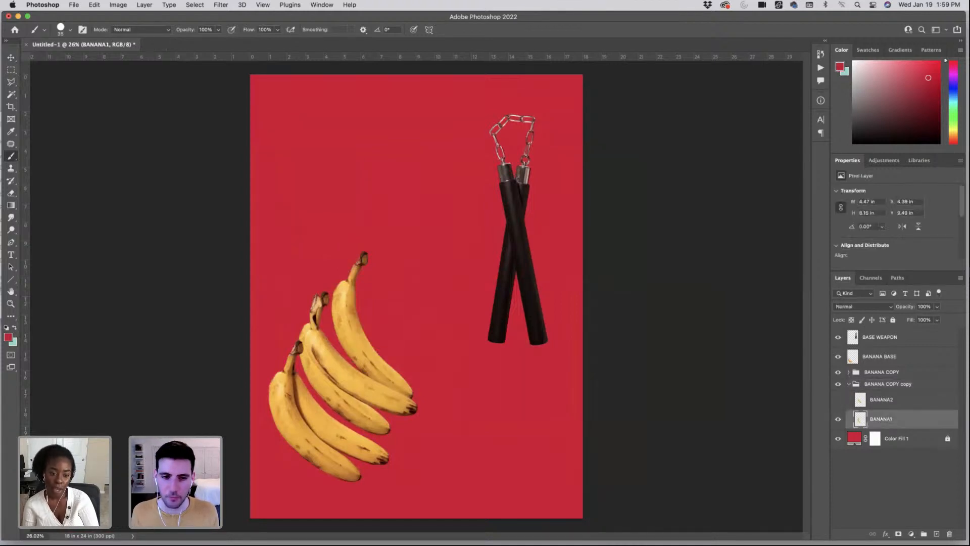
{"action": "left_click", "coordinate": [221, 5]}
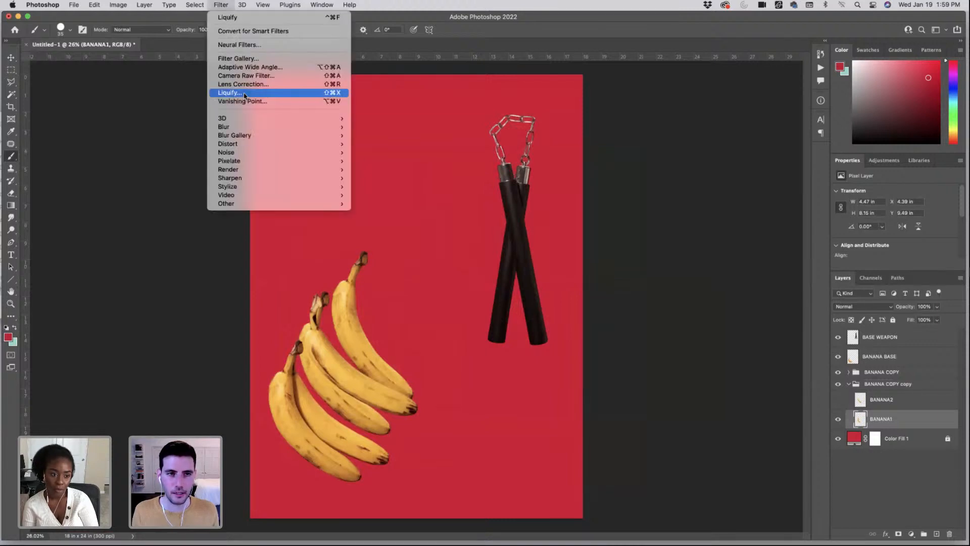
{"action": "left_click", "coordinate": [243, 94]}
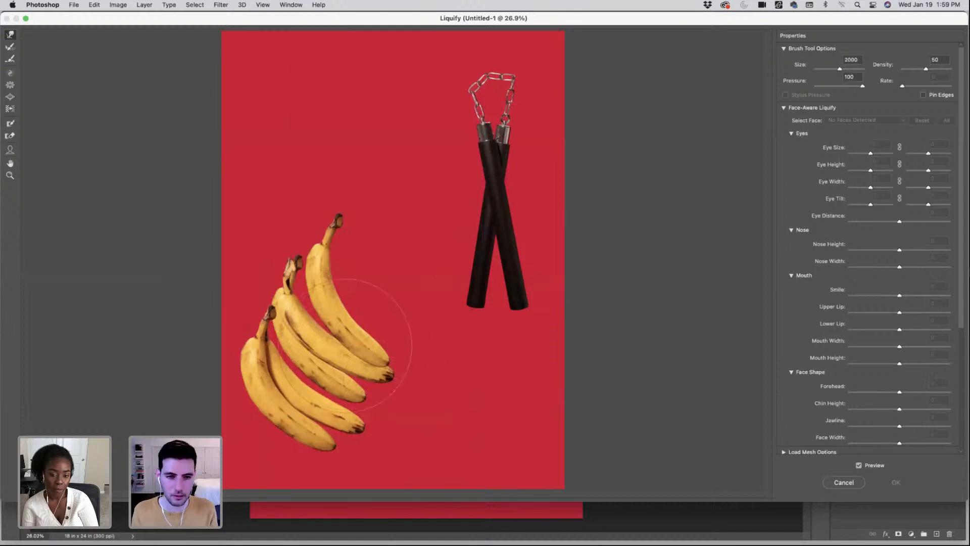
- Shrink the warp brush to about 300 and nudge the stem tip of the uppermost banana sideways
{"action": "key", "text": "bracketright"}
{"action": "key", "text": "bracketright"}
{"action": "key", "text": "bracketright"}
{"action": "key", "text": "bracketright"}
{"action": "key", "text": "bracketright"}
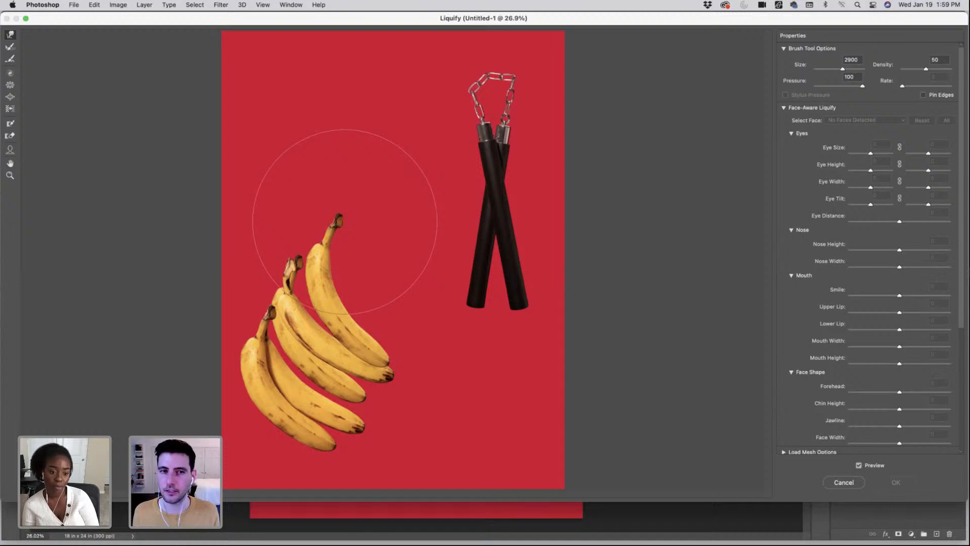
{"action": "key", "text": "bracketleft"}
{"action": "key", "text": "bracketleft"}
{"action": "key", "text": "bracketleft"}
{"action": "key", "text": "bracketleft"}
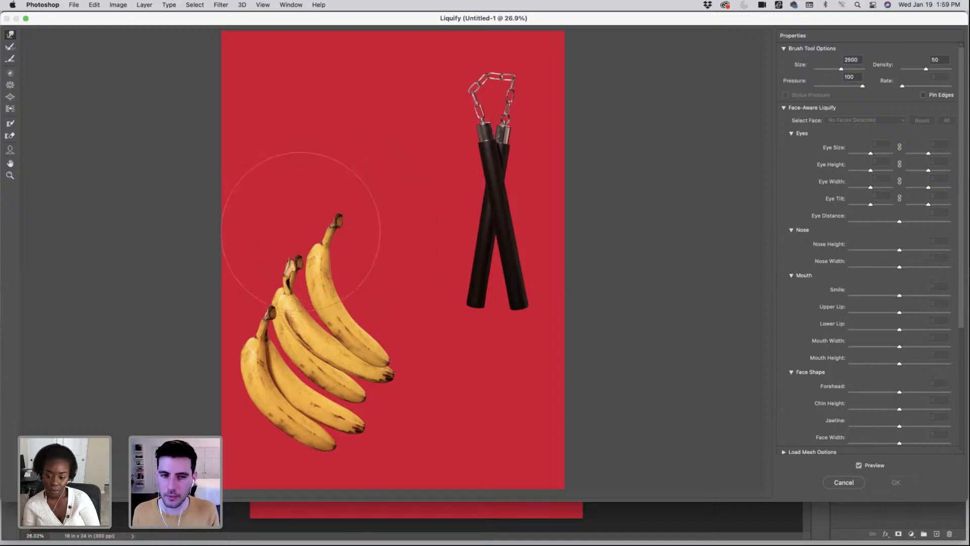
{"action": "key", "text": "bracketleft"}
{"action": "key", "text": "bracketleft"}
{"action": "key", "text": "bracketleft"}
{"action": "key", "text": "bracketleft"}
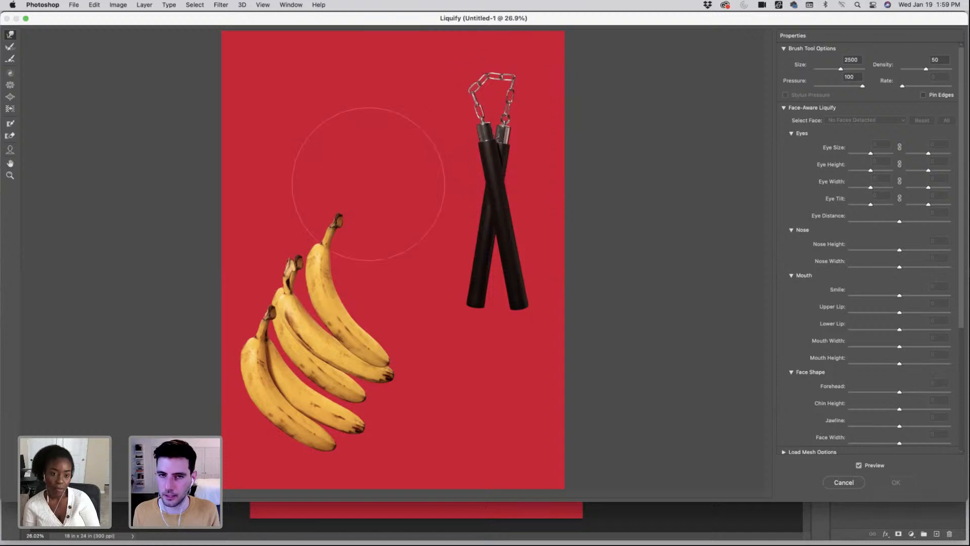
{"action": "key", "text": "bracketleft"}
{"action": "key", "text": "bracketleft"}
{"action": "key", "text": "bracketleft"}
{"action": "key", "text": "bracketleft"}
{"action": "key", "text": "bracketleft"}
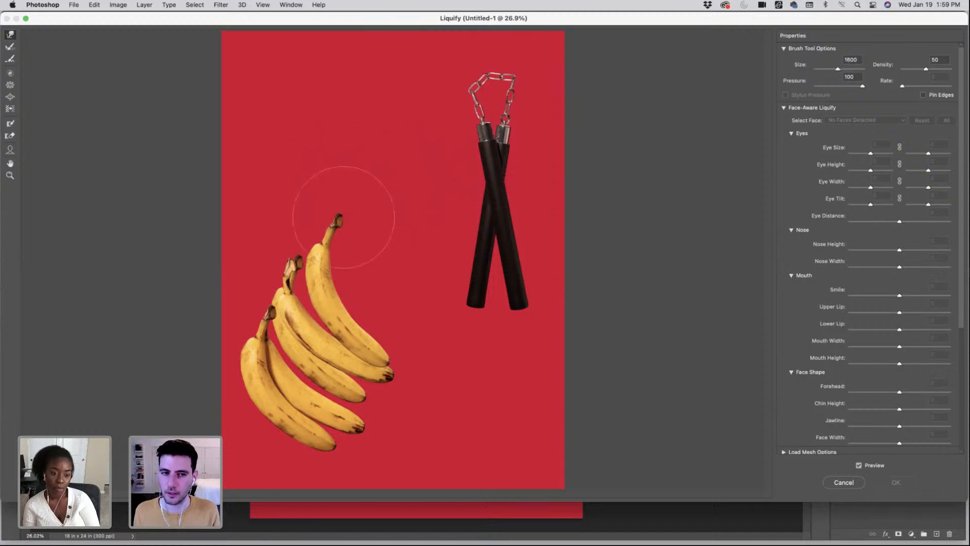
{"action": "key", "text": "bracketleft"}
{"action": "key", "text": "bracketleft"}
{"action": "key", "text": "bracketleft"}
{"action": "key", "text": "bracketleft"}
{"action": "key", "text": "bracketleft"}
{"action": "key", "text": "bracketleft"}
{"action": "key", "text": "bracketleft"}
{"action": "key", "text": "bracketleft"}
{"action": "key", "text": "bracketleft"}
{"action": "key", "text": "bracketleft"}
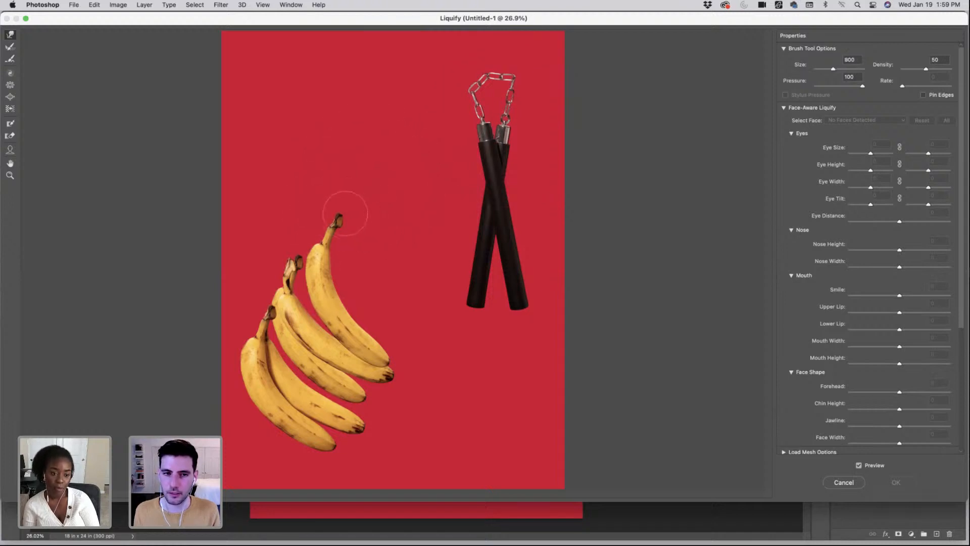
{"action": "key", "text": "bracketleft"}
{"action": "key", "text": "bracketleft"}
{"action": "key", "text": "bracketleft"}
{"action": "key", "text": "bracketleft"}
{"action": "key", "text": "super+equal"}
{"action": "key", "text": "super+equal"}
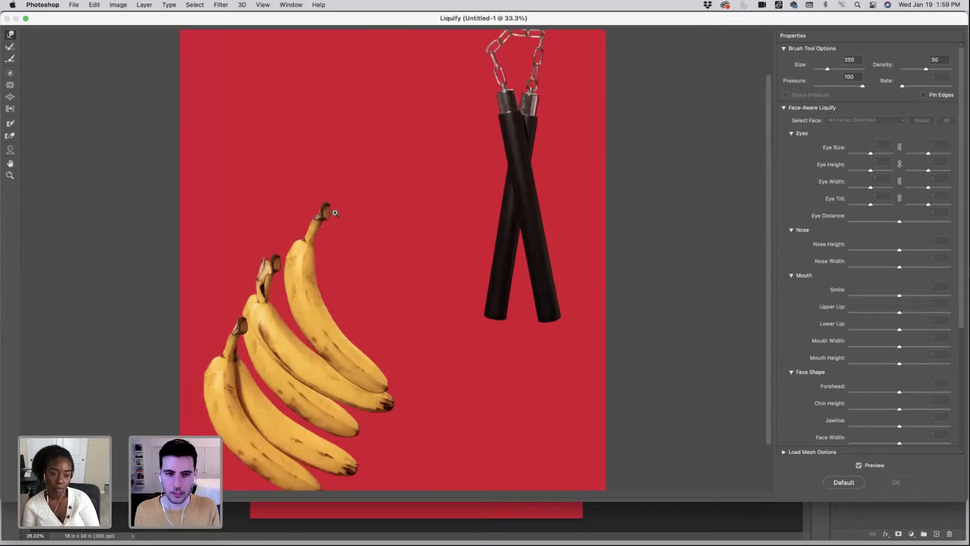
{"action": "key", "text": "super+equal"}
{"action": "left_click_drag", "start_coordinate": [283, 193], "coordinate": [338, 194]}
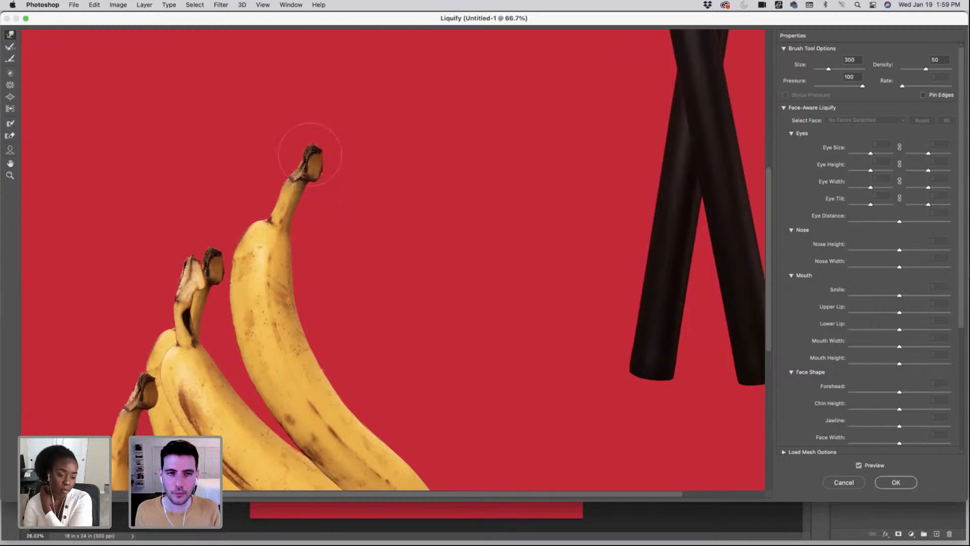
- Enlarge the warp brush to about 2800 and push the banana's stem and upper body slightly to the left
{"action": "scroll", "coordinate": [301, 158], "scroll_direction": "right", "scroll_amount": 3}
{"action": "key", "text": "bracketright"}
{"action": "key", "text": "bracketright"}
{"action": "key", "text": "bracketright"}
{"action": "key", "text": "bracketright"}
{"action": "key", "text": "bracketleft"}
{"action": "key", "text": "bracketleft"}
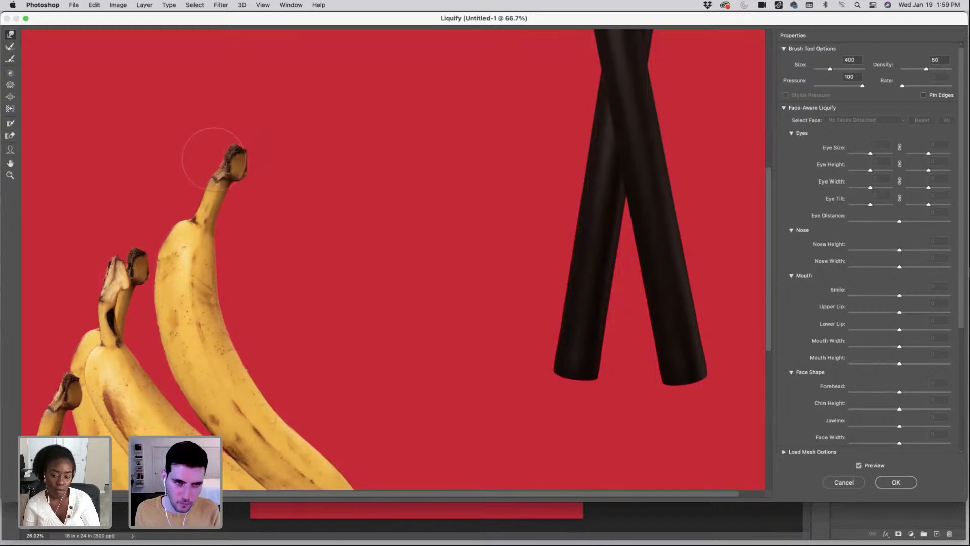
{"action": "key", "text": "bracketleft"}
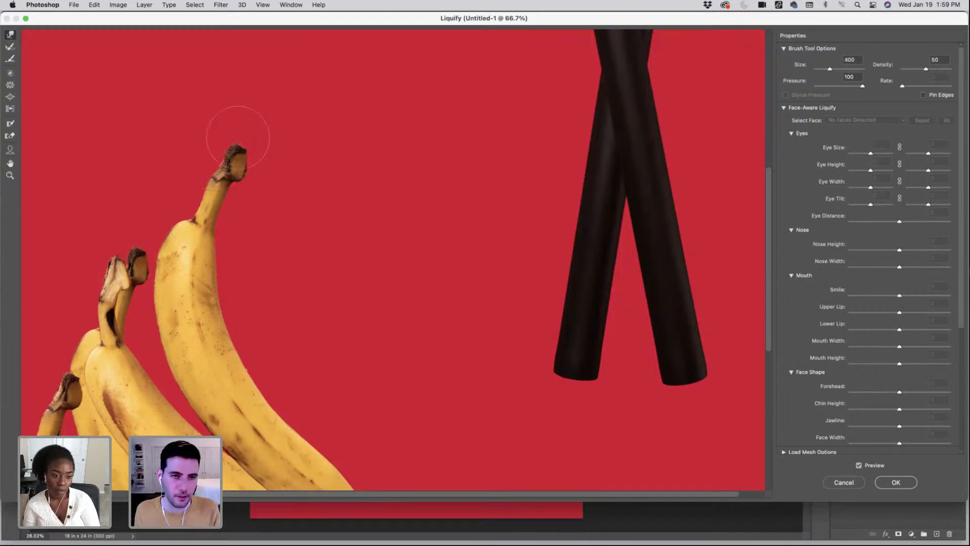
{"action": "key", "text": "bracketright"}
{"action": "key", "text": "bracketright"}
{"action": "key", "text": "bracketright"}
{"action": "key", "text": "bracketright"}
{"action": "key", "text": "bracketright"}
{"action": "key", "text": "bracketright"}
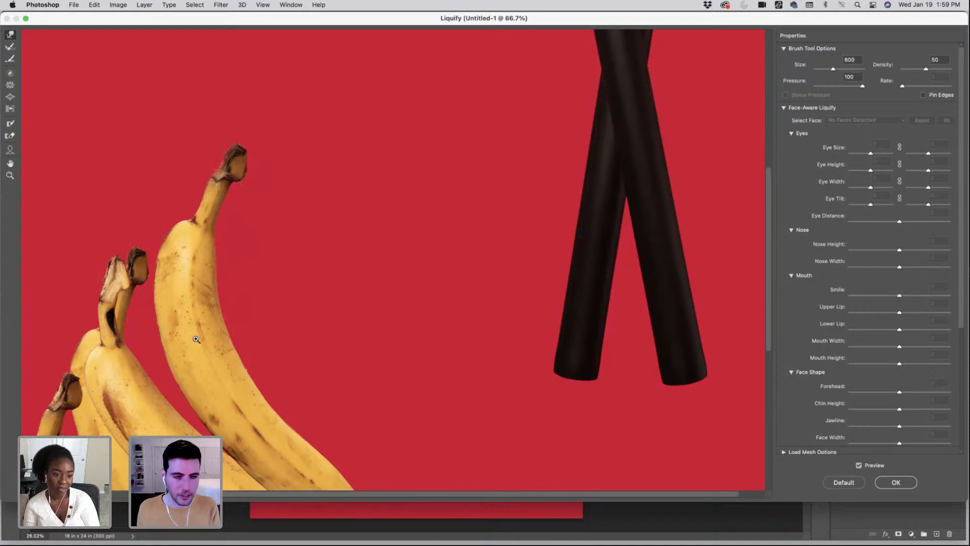
{"action": "scroll", "coordinate": [198, 339], "scroll_direction": "down", "scroll_amount": 2}
{"action": "key", "text": "bracketright"}
{"action": "key", "text": "bracketright"}
{"action": "key", "text": "bracketright"}
{"action": "key", "text": "bracketright"}
{"action": "key", "text": "bracketright"}
{"action": "key", "text": "bracketright"}
{"action": "key", "text": "bracketright"}
{"action": "key", "text": "bracketright"}
{"action": "key", "text": "bracketright"}
{"action": "key", "text": "bracketright"}
{"action": "key", "text": "bracketright"}
{"action": "key", "text": "bracketright"}
{"action": "key", "text": "bracketright"}
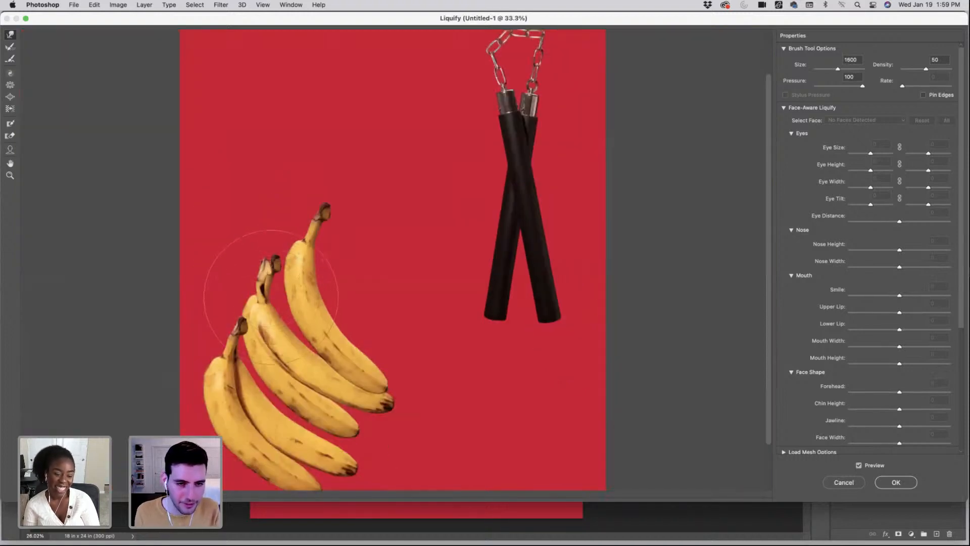
{"action": "key", "text": "bracketright"}
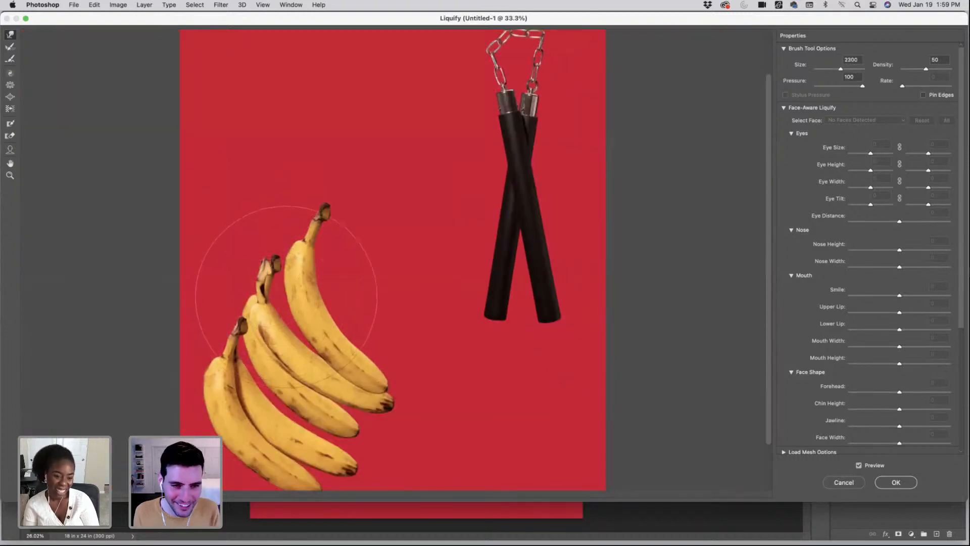
{"action": "key", "text": "bracketright"}
{"action": "key", "text": "bracketright"}
{"action": "key", "text": "bracketright"}
{"action": "key", "text": "bracketright"}
{"action": "key", "text": "bracketright"}
{"action": "key", "text": "bracketright"}
{"action": "key", "text": "bracketright"}
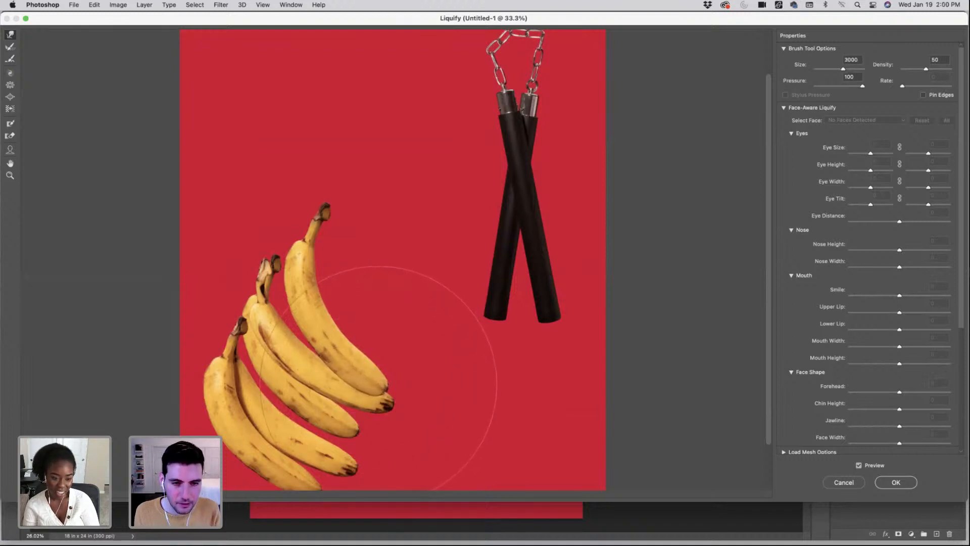
{"action": "key", "text": "bracketleft"}
{"action": "key", "text": "bracketleft"}
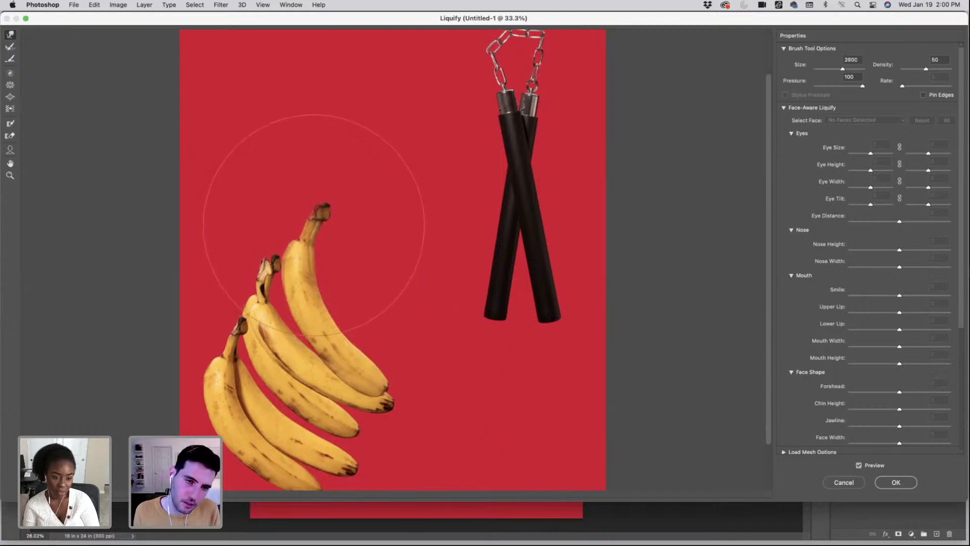
- Reduce the brush size to 1900 and turn off the backdrop in the Liquify view options
{"action": "key", "text": "bracketleft"}
{"action": "key", "text": "bracketleft"}
{"action": "key", "text": "bracketleft"}
{"action": "key", "text": "bracketleft"}
{"action": "key", "text": "bracketleft"}
{"action": "key", "text": "bracketleft"}
{"action": "key", "text": "bracketleft"}
{"action": "key", "text": "bracketleft"}
{"action": "key", "text": "bracketleft"}
{"action": "key", "text": "bracketleft"}
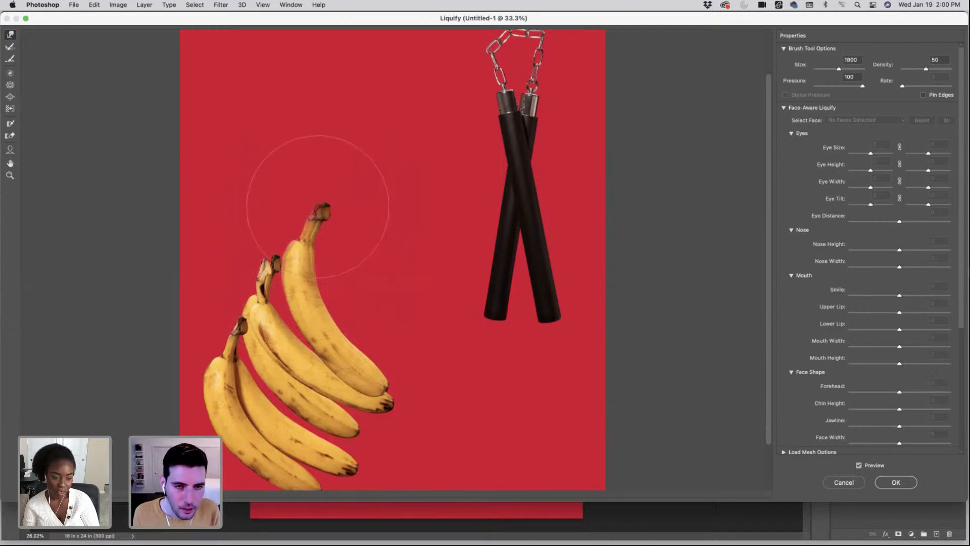
{"action": "scroll", "coordinate": [835, 419], "scroll_direction": "down", "scroll_amount": 5}
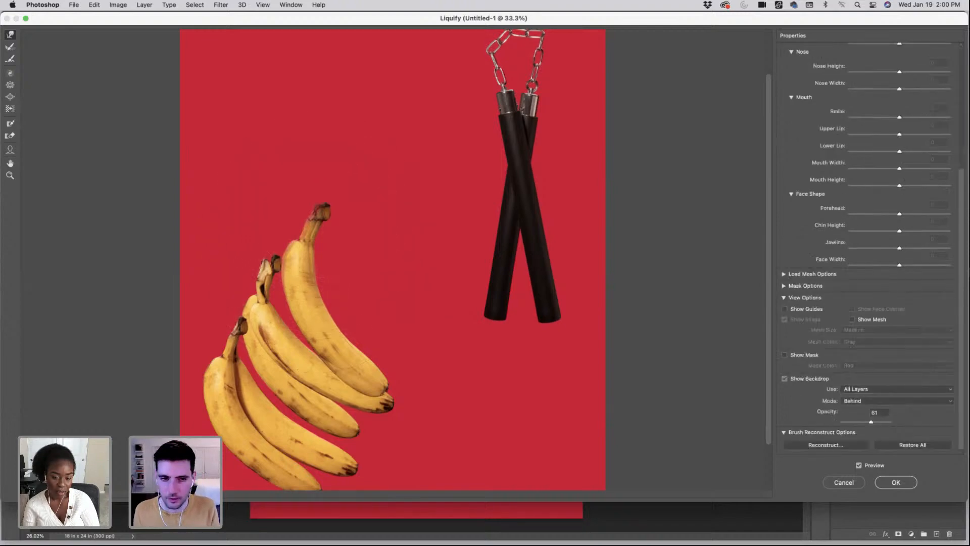
{"action": "left_click", "coordinate": [785, 379]}
- Shrink the brush further and push the banana's stem tip slightly downward
{"action": "key", "text": "super+equal"}
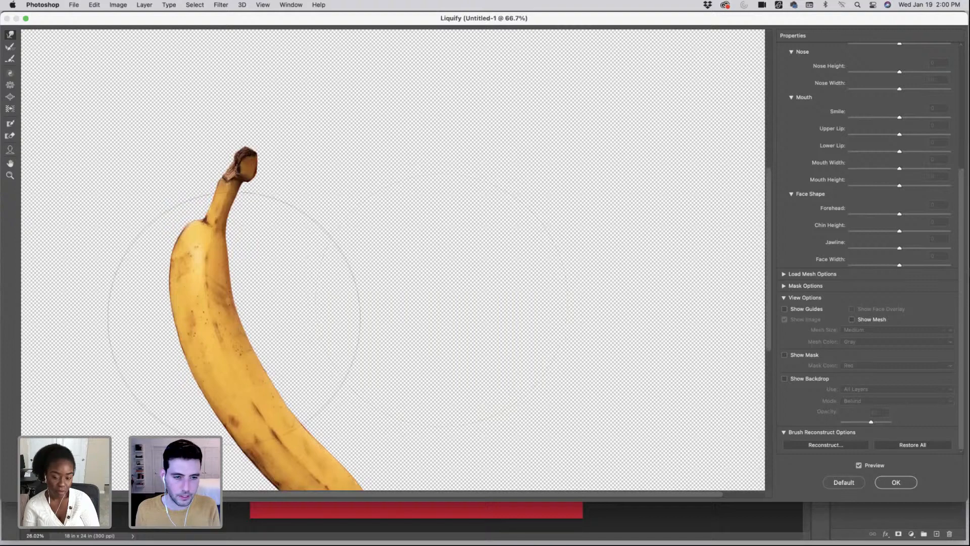
{"action": "scroll", "coordinate": [234, 318], "scroll_direction": "down", "scroll_amount": 5}
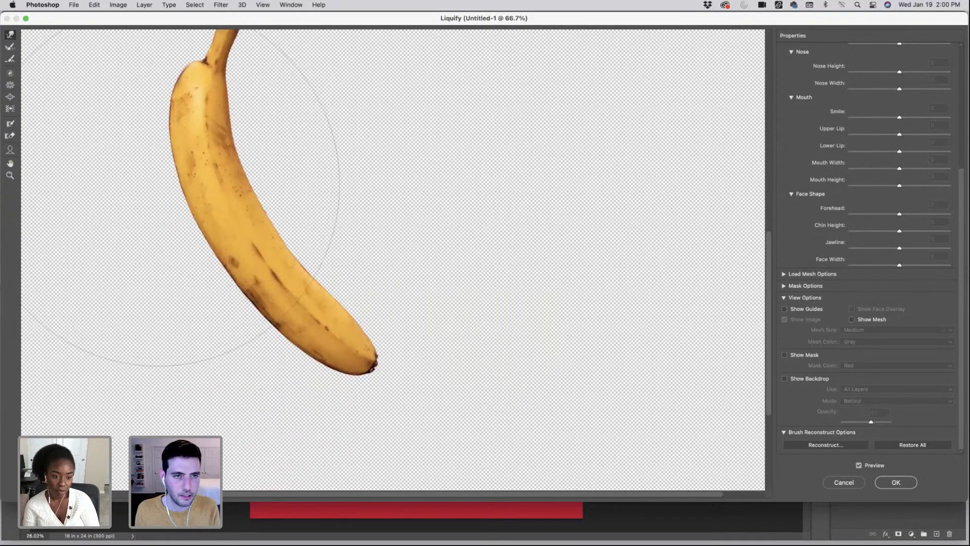
{"action": "scroll", "coordinate": [202, 194], "scroll_direction": "up", "scroll_amount": 9}
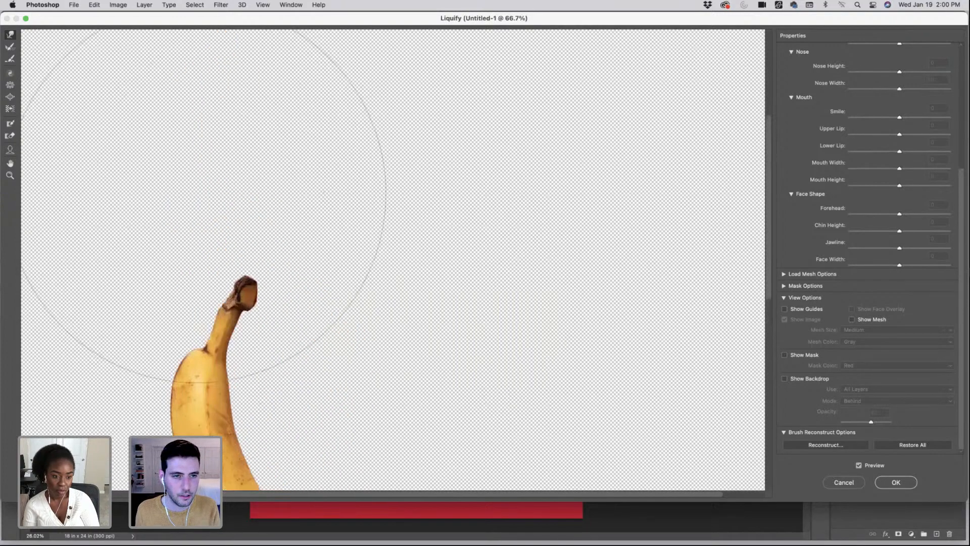
{"action": "key", "text": "bracketleft"}
{"action": "key", "text": "bracketleft"}
{"action": "key", "text": "bracketleft"}
{"action": "key", "text": "bracketleft"}
{"action": "key", "text": "bracketleft"}
{"action": "key", "text": "bracketleft"}
{"action": "key", "text": "bracketleft"}
{"action": "key", "text": "bracketleft"}
{"action": "key", "text": "bracketleft"}
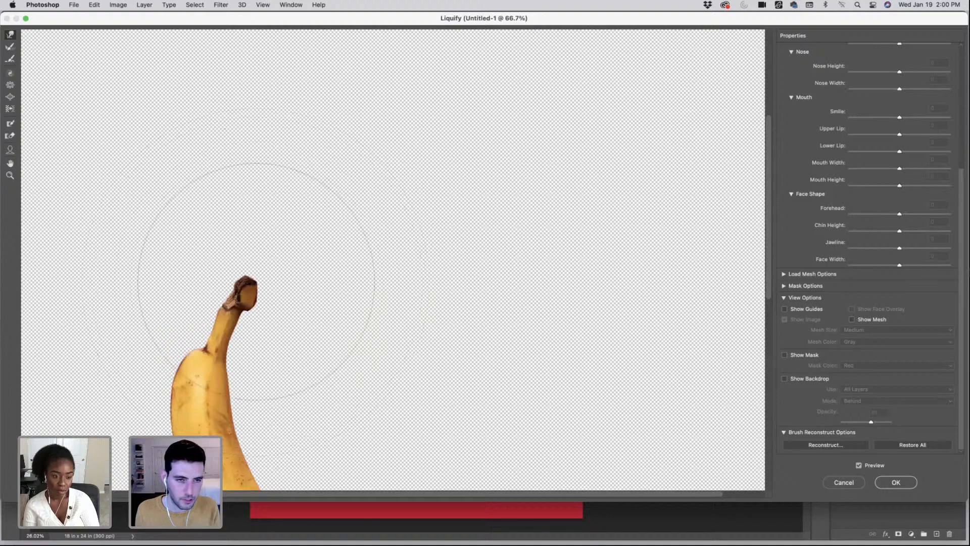
{"action": "key", "text": "bracketleft"}
{"action": "key", "text": "bracketleft"}
{"action": "key", "text": "bracketleft"}
{"action": "key", "text": "bracketleft"}
{"action": "key", "text": "bracketleft"}
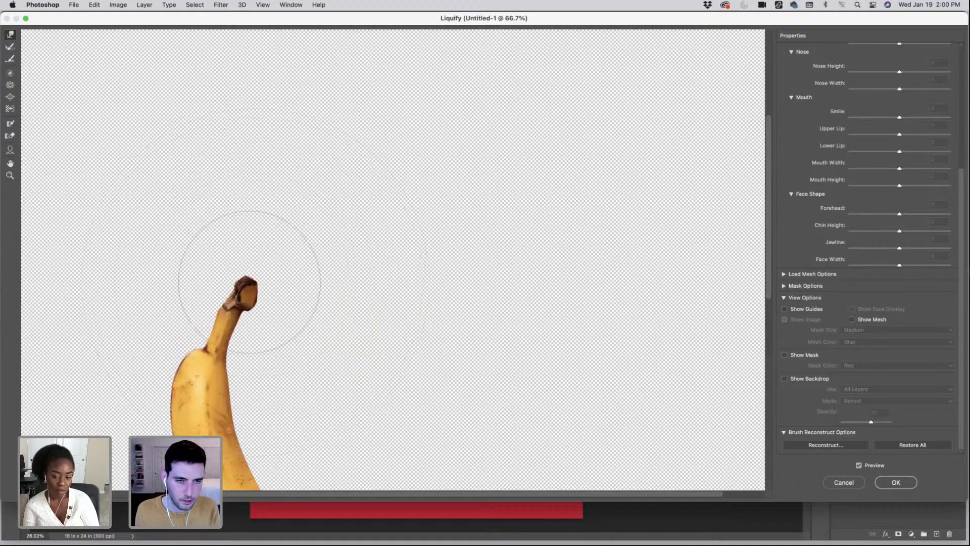
{"action": "left_click_drag", "start_coordinate": [250, 282], "coordinate": [248, 291]}
- Widen the brush around the stem and nudge its tip down a little more to shorten it
{"action": "key", "text": "bracketleft"}
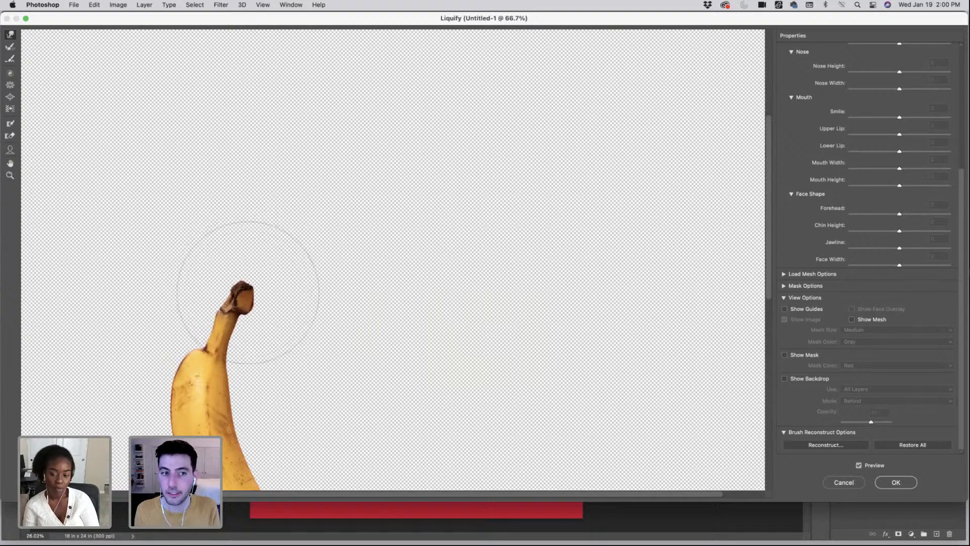
{"action": "key", "text": "bracketleft"}
{"action": "key", "text": "bracketleft"}
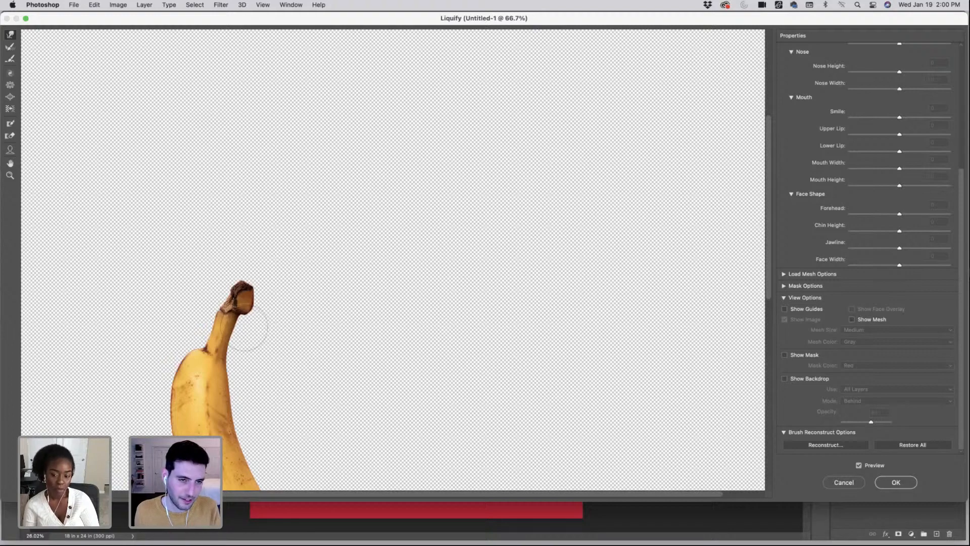
{"action": "key", "text": "bracketright"}
{"action": "key", "text": "bracketright"}
{"action": "key", "text": "bracketright"}
{"action": "key", "text": "bracketright"}
{"action": "key", "text": "bracketright"}
{"action": "key", "text": "bracketright"}
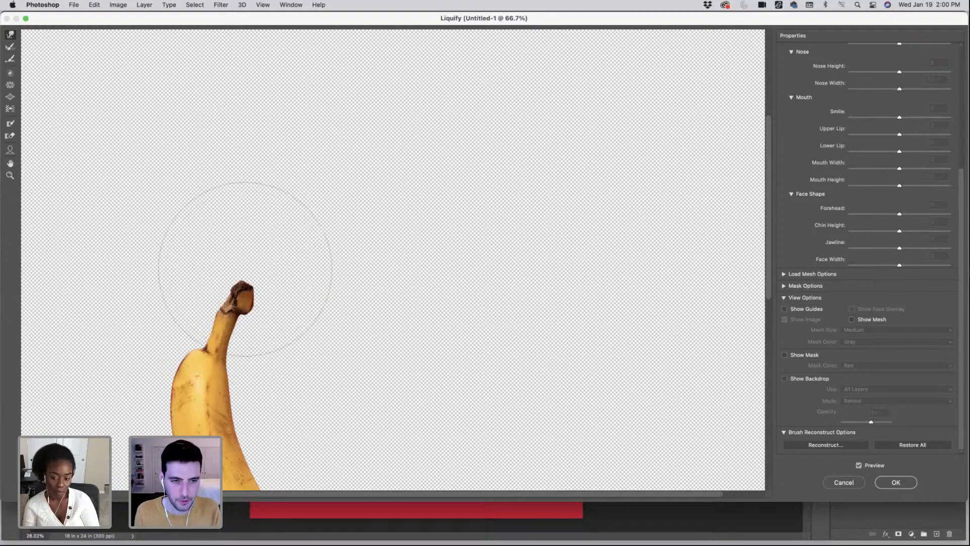
{"action": "left_click_drag", "start_coordinate": [245, 269], "coordinate": [244, 270]}
- Push the junction of stem and body outward to the left with a smaller brush and apply the Liquify filter
{"action": "key", "text": "bracketleft"}
{"action": "key", "text": "bracketleft"}
{"action": "key", "text": "bracketleft"}
{"action": "key", "text": "bracketleft"}
{"action": "key", "text": "bracketleft"}
{"action": "key", "text": "bracketleft"}
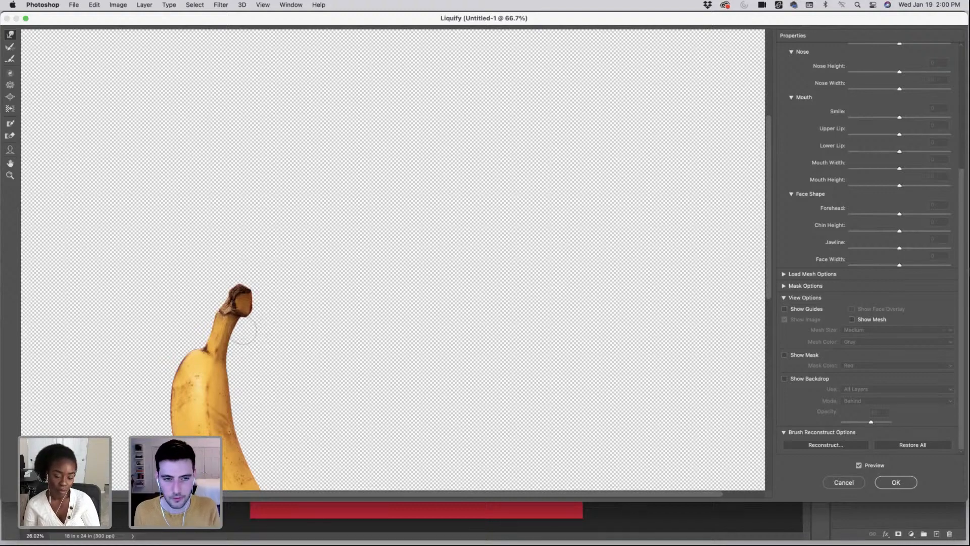
{"action": "key", "text": "bracketright"}
{"action": "key", "text": "bracketright"}
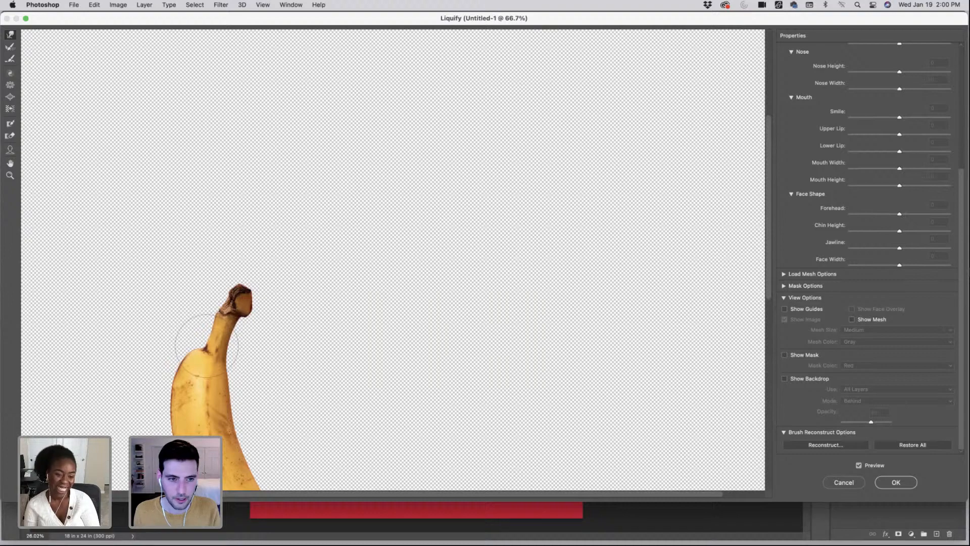
{"action": "left_click_drag", "start_coordinate": [207, 346], "coordinate": [183, 364]}
{"action": "key", "text": "bracketleft"}
{"action": "key", "text": "bracketleft"}
{"action": "key", "text": "bracketleft"}
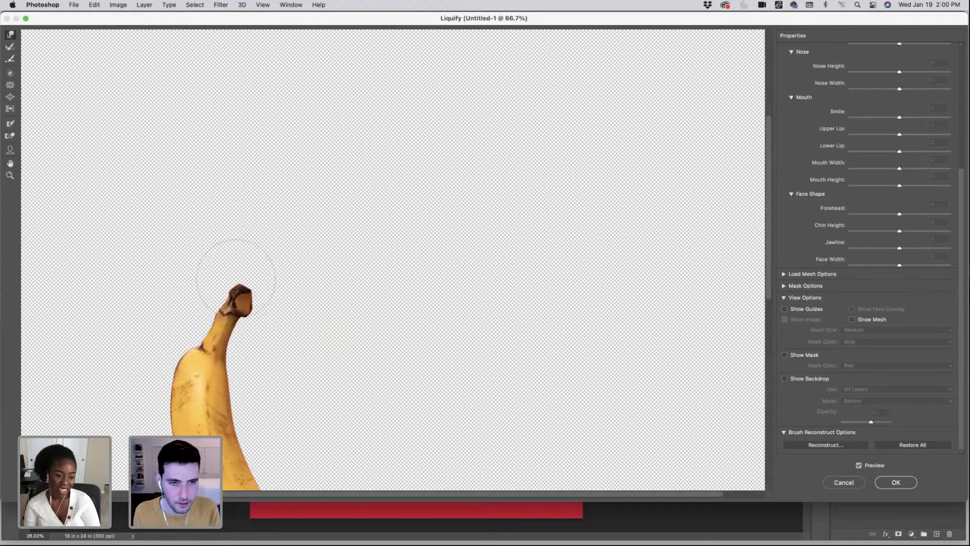
{"action": "key", "text": "Return"}
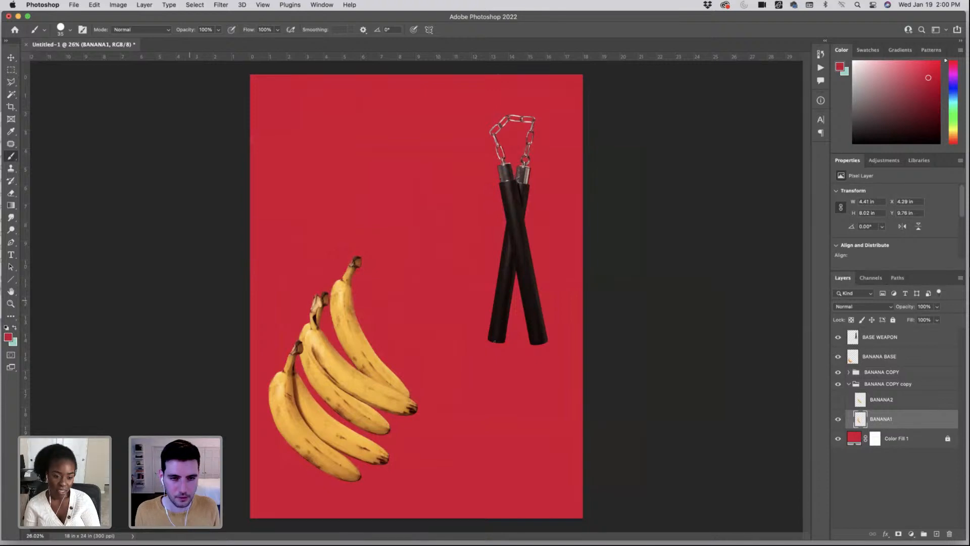
- Show BANANA2 in the BANANA COPY copy group and open the Liquify filter on that layer
{"action": "left_click", "coordinate": [838, 402]}
{"action": "left_click", "coordinate": [840, 404]}
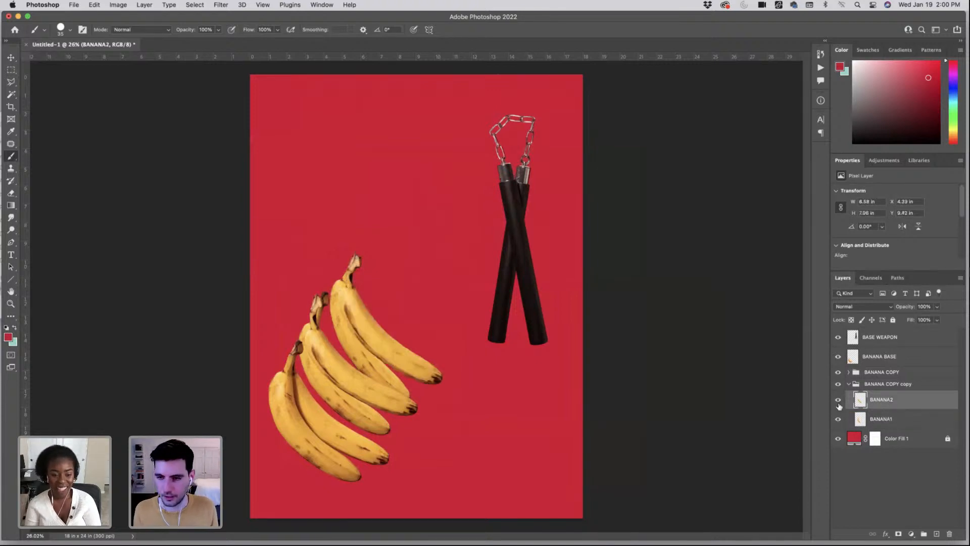
{"action": "left_click", "coordinate": [221, 5]}
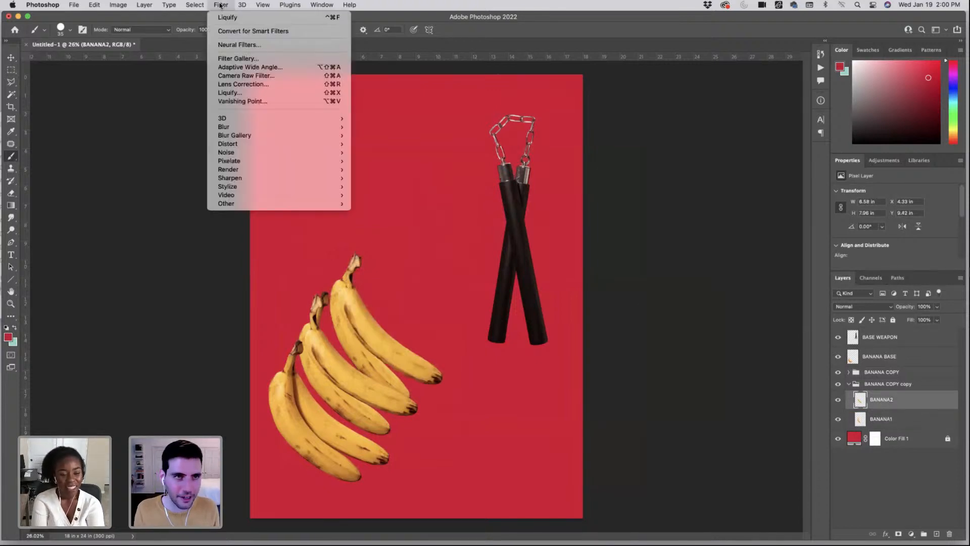
{"action": "left_click", "coordinate": [243, 93]}
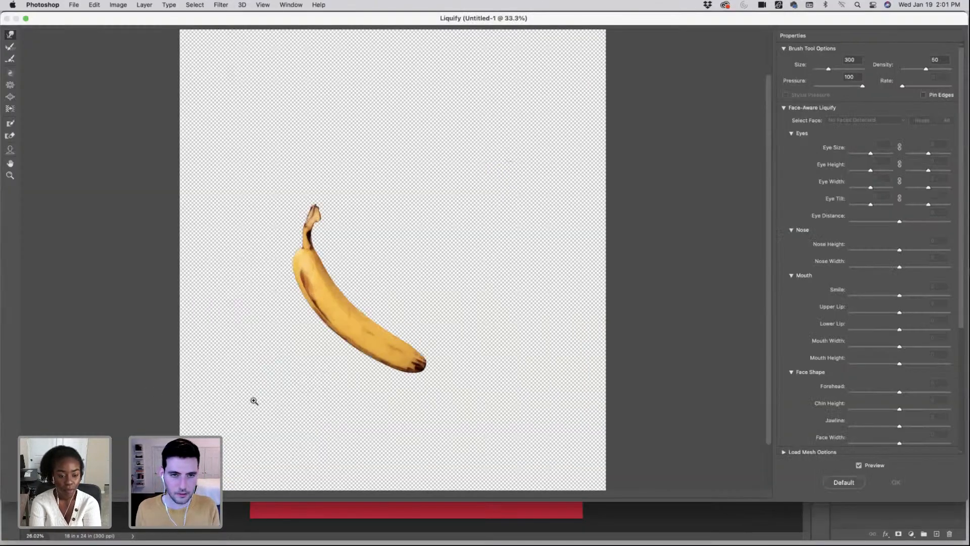
- Enlarge the warp brush and push the lower tip of BANANA2 slightly down and to the left
{"action": "key", "text": "bracketright"}
{"action": "key", "text": "bracketright"}
{"action": "key", "text": "bracketright"}
{"action": "key", "text": "bracketright"}
{"action": "key", "text": "bracketright"}
{"action": "key", "text": "bracketright"}
{"action": "key", "text": "bracketright"}
{"action": "key", "text": "bracketright"}
{"action": "key", "text": "bracketright"}
{"action": "key", "text": "bracketright"}
{"action": "key", "text": "bracketright"}
{"action": "key", "text": "bracketright"}
{"action": "key", "text": "bracketright"}
{"action": "key", "text": "bracketright"}
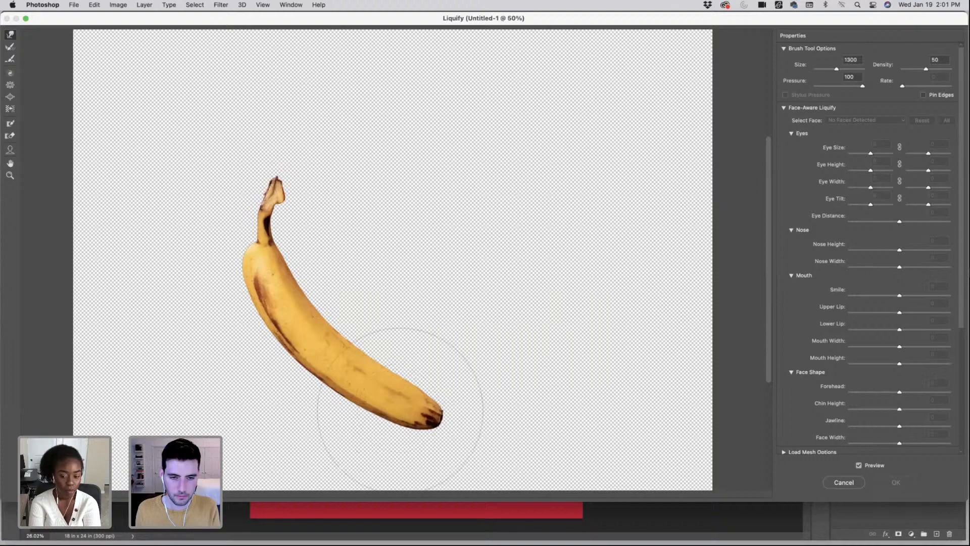
{"action": "key", "text": "bracketright"}
{"action": "key", "text": "bracketright"}
{"action": "left_click_drag", "start_coordinate": [427, 408], "coordinate": [423, 413]}
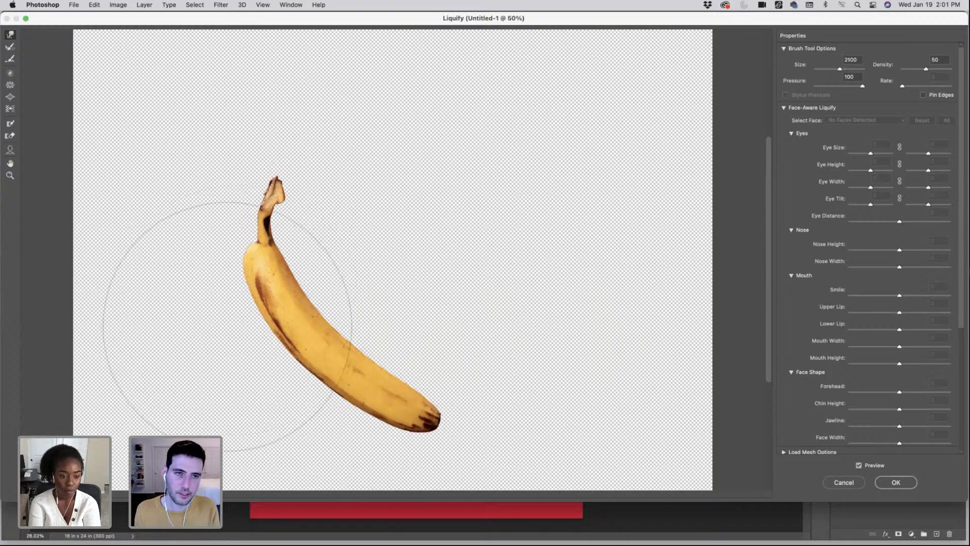
- Reduce the warp brush size to 700 and push the tip of the BANANA2 stem down slightly to shorten it
{"action": "key", "text": "bracketleft"}
{"action": "key", "text": "bracketleft"}
{"action": "key", "text": "bracketleft"}
{"action": "key", "text": "bracketleft"}
{"action": "key", "text": "bracketleft"}
{"action": "key", "text": "bracketleft"}
{"action": "key", "text": "bracketleft"}
{"action": "key", "text": "bracketleft"}
{"action": "key", "text": "bracketleft"}
{"action": "key", "text": "bracketleft"}
{"action": "key", "text": "bracketleft"}
{"action": "key", "text": "bracketleft"}
{"action": "key", "text": "bracketleft"}
{"action": "key", "text": "bracketleft"}
{"action": "key", "text": "bracketleft"}
{"action": "key", "text": "bracketleft"}
{"action": "key", "text": "bracketleft"}
{"action": "key", "text": "bracketleft"}
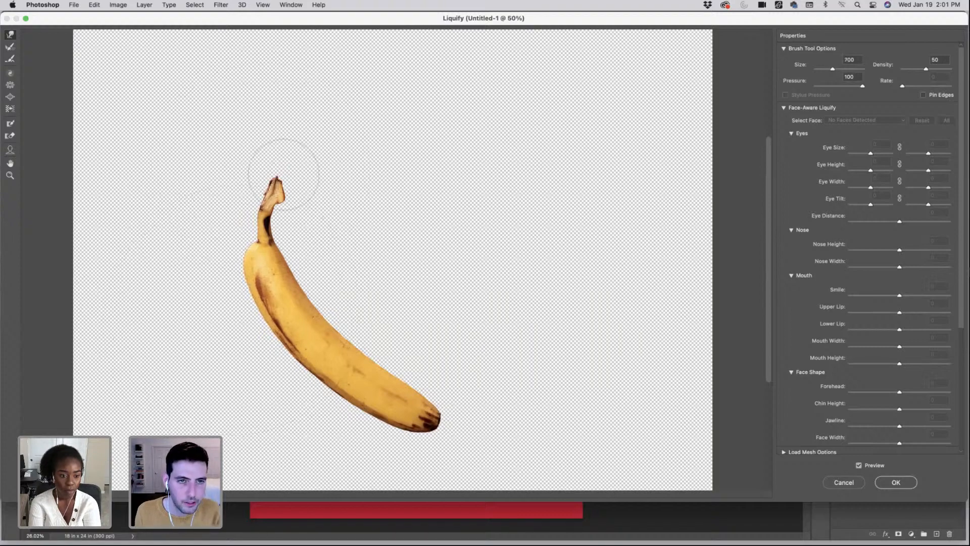
{"action": "left_click_drag", "start_coordinate": [278, 173], "coordinate": [278, 186]}
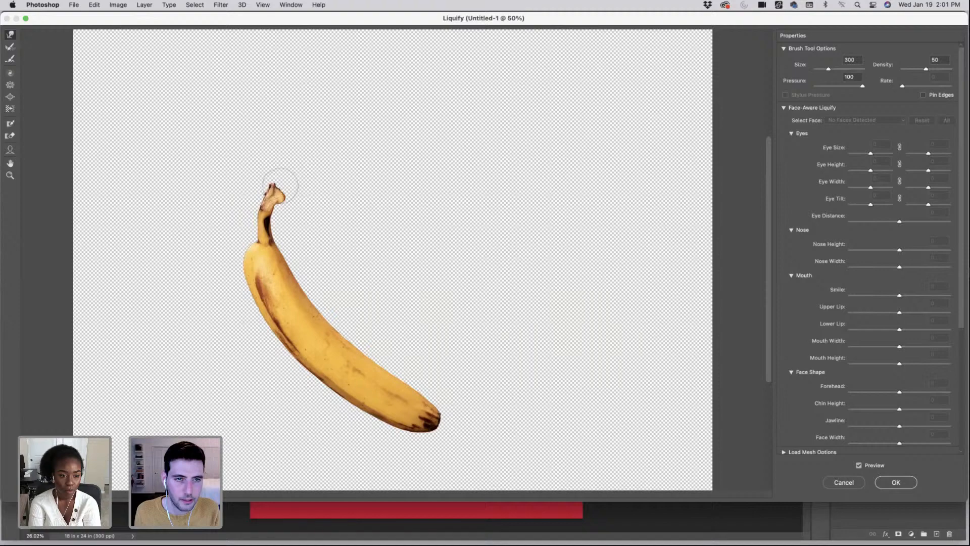
- Push the base of the stem slightly outward to the left with a brush size of 300 and apply the Liquify filter
{"action": "key", "text": "bracketright"}
{"action": "key", "text": "bracketright"}
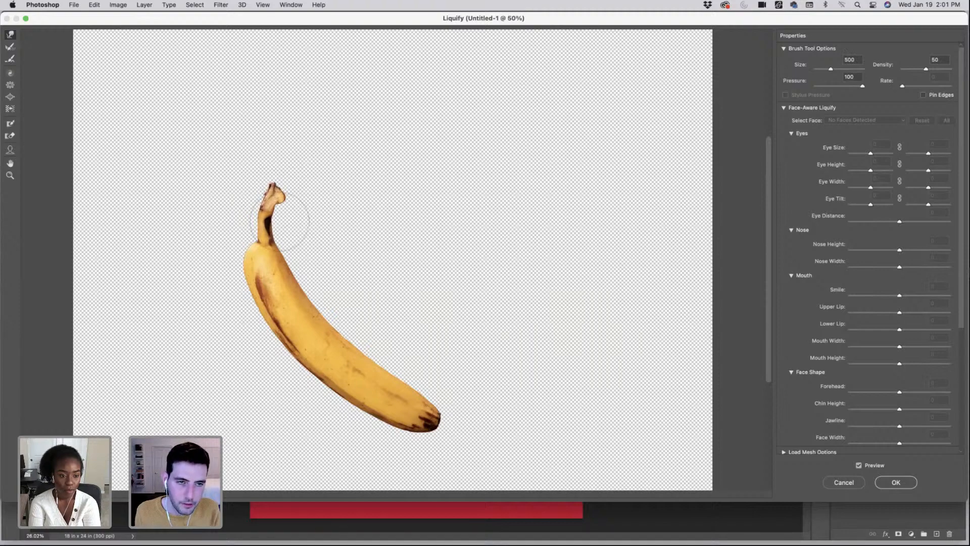
{"action": "key", "text": "bracketleft"}
{"action": "key", "text": "bracketleft"}
{"action": "left_click_drag", "start_coordinate": [259, 240], "coordinate": [252, 237]}
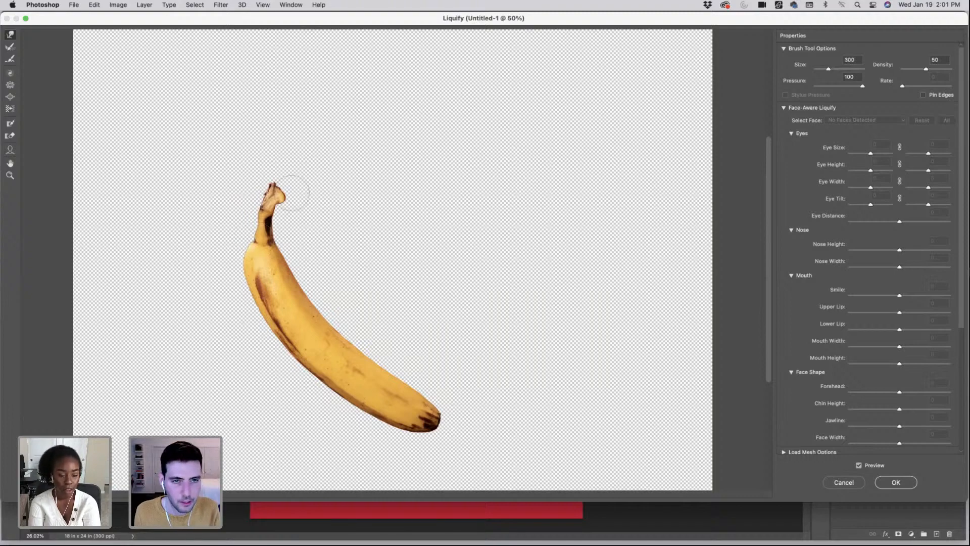
{"action": "key", "text": "bracketleft"}
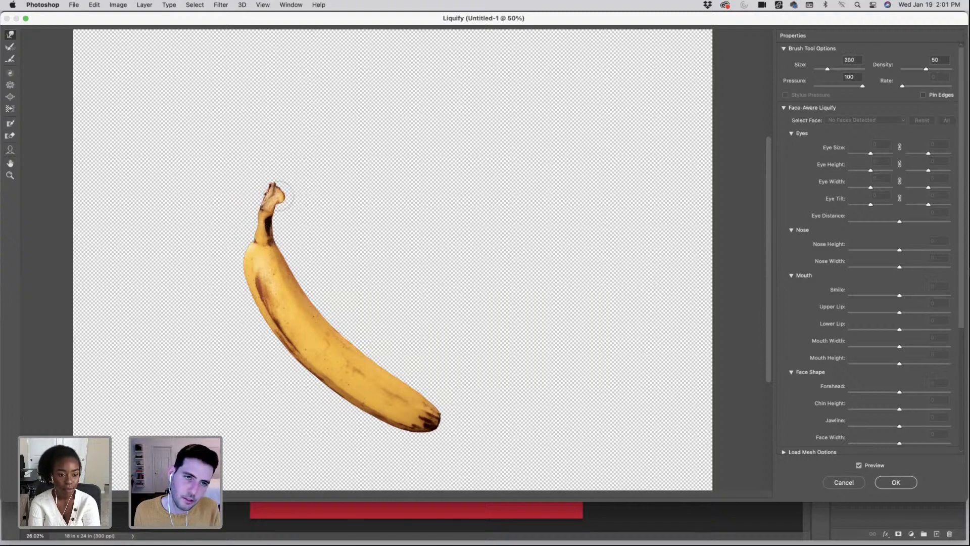
{"action": "key", "text": "bracketright"}
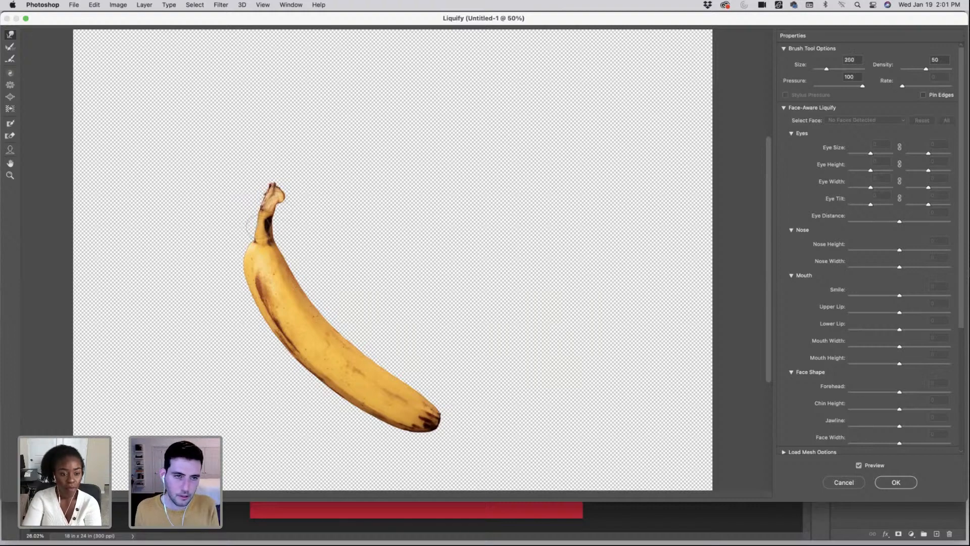
{"action": "key", "text": "Return"}
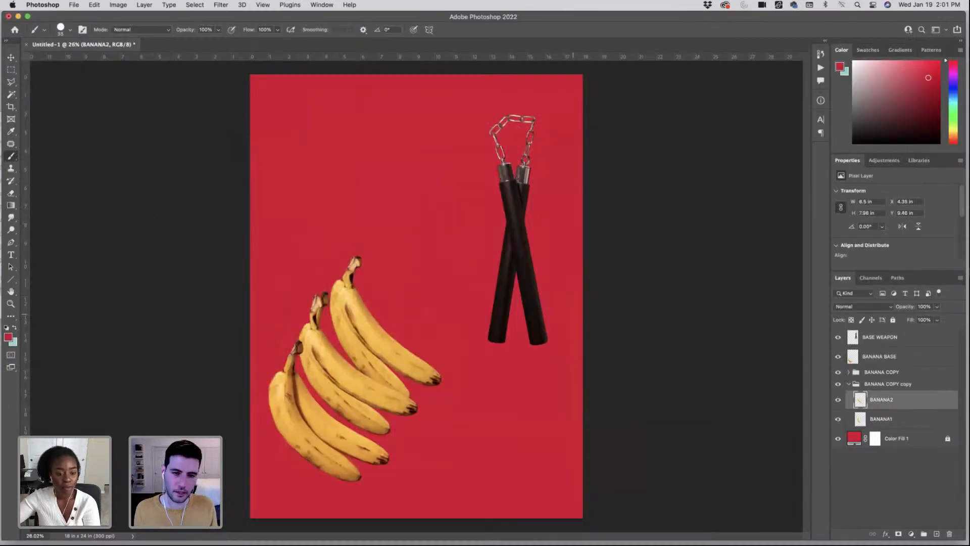
- Collapse the BANANA COPY copy group and rename it BANANA3, and rename the BANANA COPY group BANANA2
{"action": "left_click", "coordinate": [854, 386]}
{"action": "left_click", "coordinate": [851, 385]}
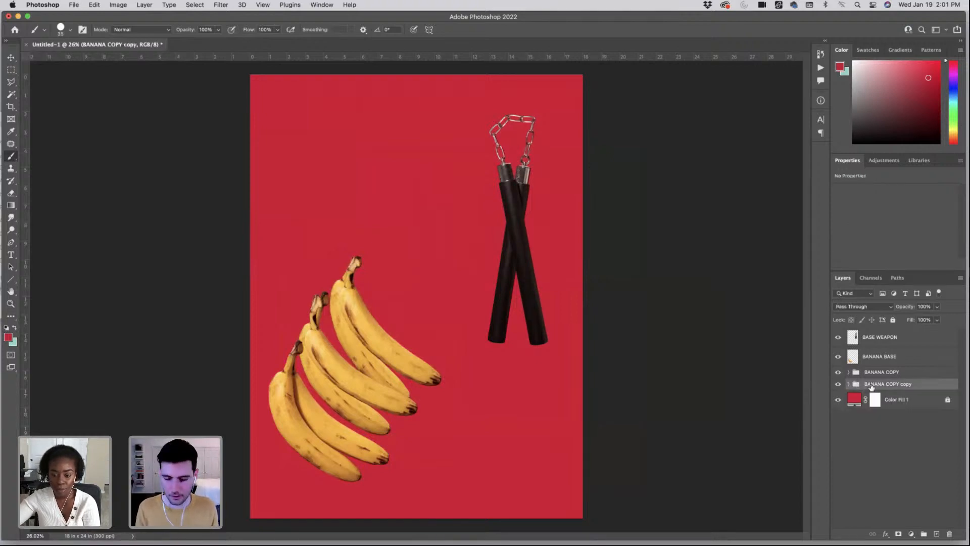
{"action": "double_click", "coordinate": [871, 387]}
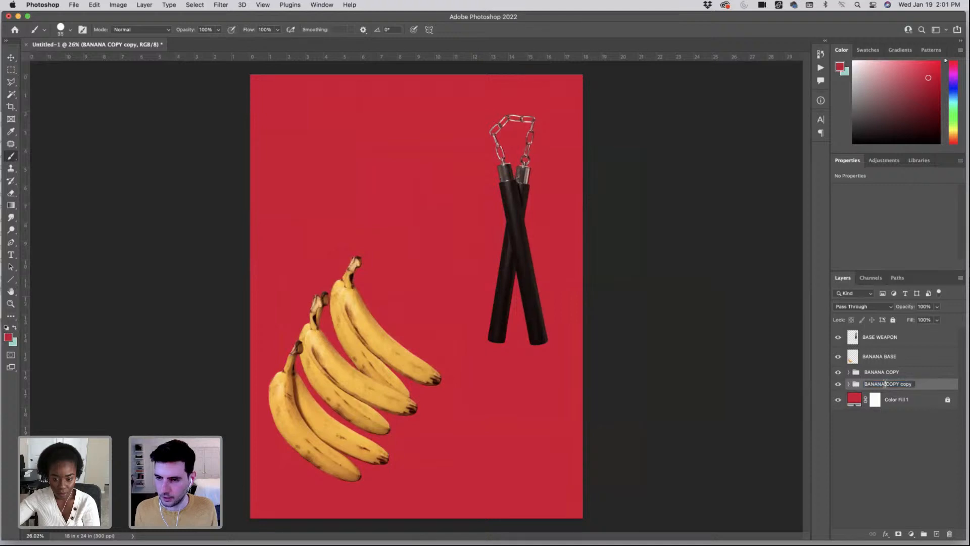
{"action": "left_click_drag", "start_coordinate": [886, 384], "coordinate": [920, 383]}
{"action": "type", "text": "4"}
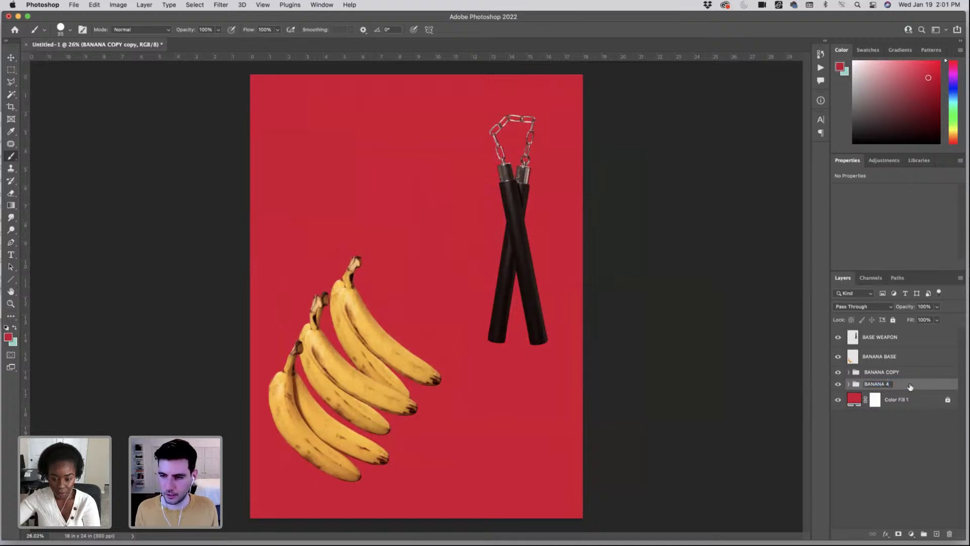
{"action": "key", "text": "Return"}
{"action": "double_click", "coordinate": [876, 372]}
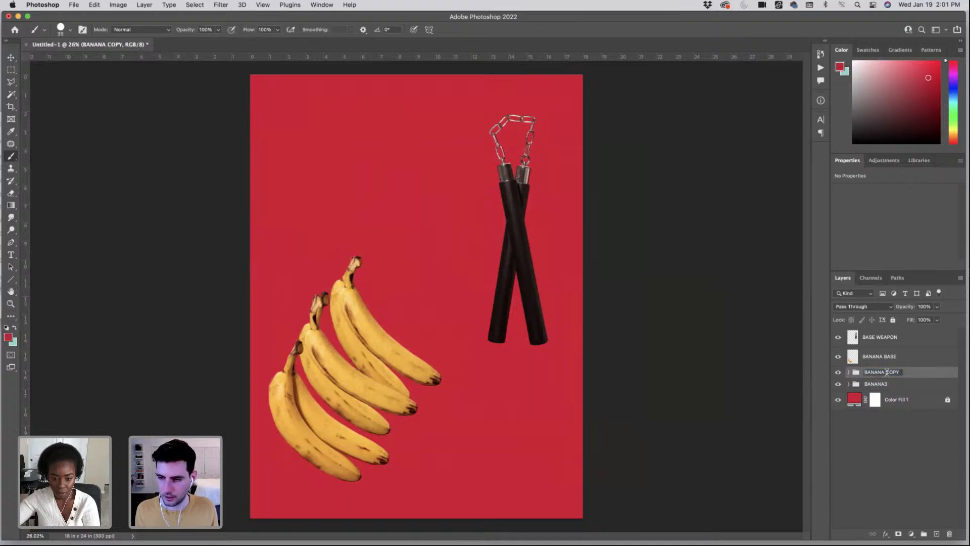
{"action": "left_click_drag", "start_coordinate": [886, 373], "coordinate": [896, 382]}
{"action": "type", "text": "2"}
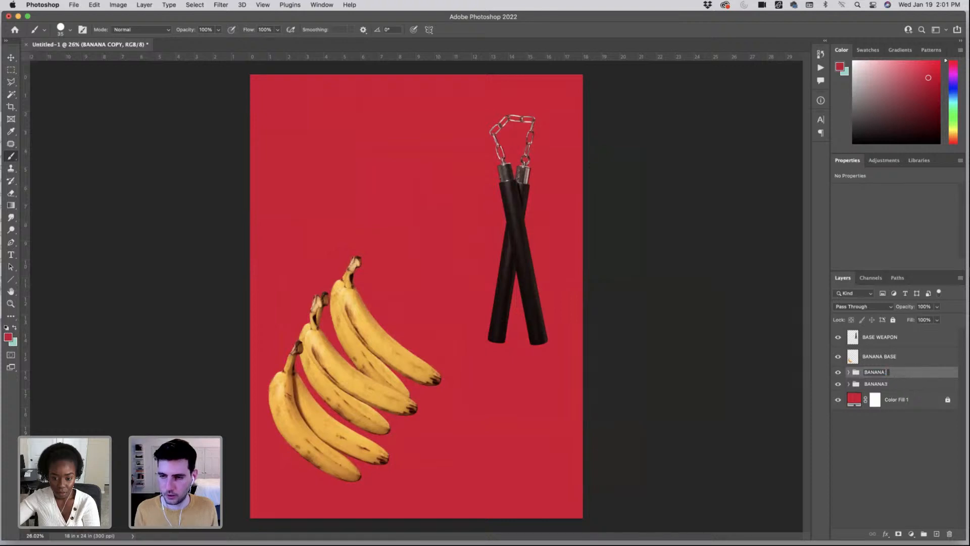
{"action": "key", "text": "Return"}
- Duplicate the BANANA3 group, place the copy below it in the layer stack and rename it BANANA4
{"action": "left_click", "coordinate": [902, 386]}
{"action": "key", "text": "super+j"}
{"action": "mouse_move", "coordinate": [902, 387]}
{"action": "left_mouse_down"}
{"action": "mouse_move", "coordinate": [892, 402]}
{"action": "mouse_move", "coordinate": [904, 399]}
{"action": "left_mouse_up"}
{"action": "double_click", "coordinate": [885, 398]}
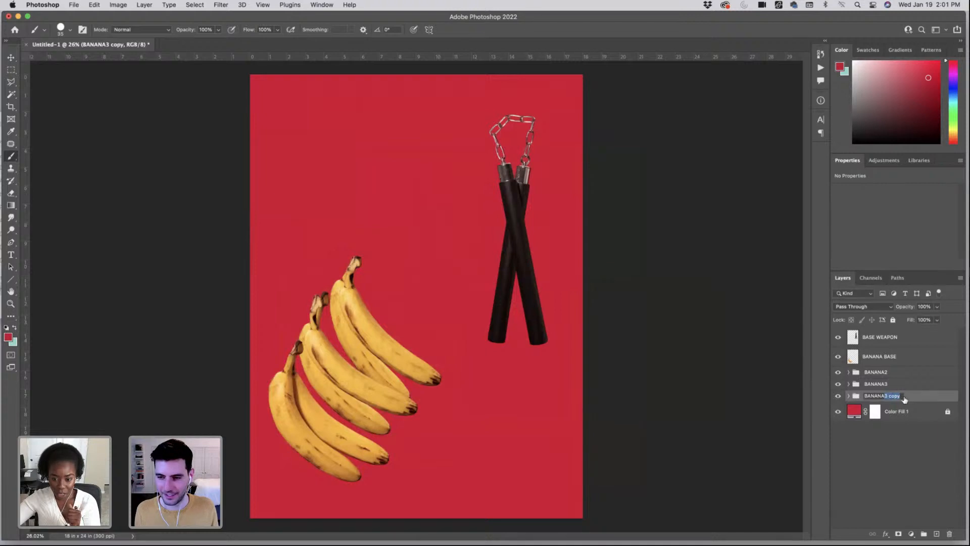
{"action": "type", "text": "4"}
{"action": "key", "text": "Return"}
- Move the BANANA4 group up and to the right of the other bananas and rotate it slightly to continue the fan
{"action": "key", "text": "super+t"}
{"action": "left_click_drag", "start_coordinate": [388, 349], "coordinate": [426, 327]}
{"action": "left_click_drag", "start_coordinate": [536, 323], "coordinate": [533, 338]}
{"action": "left_click_drag", "start_coordinate": [430, 335], "coordinate": [435, 332]}
{"action": "key", "text": "Return"}
{"action": "key", "text": "b"}
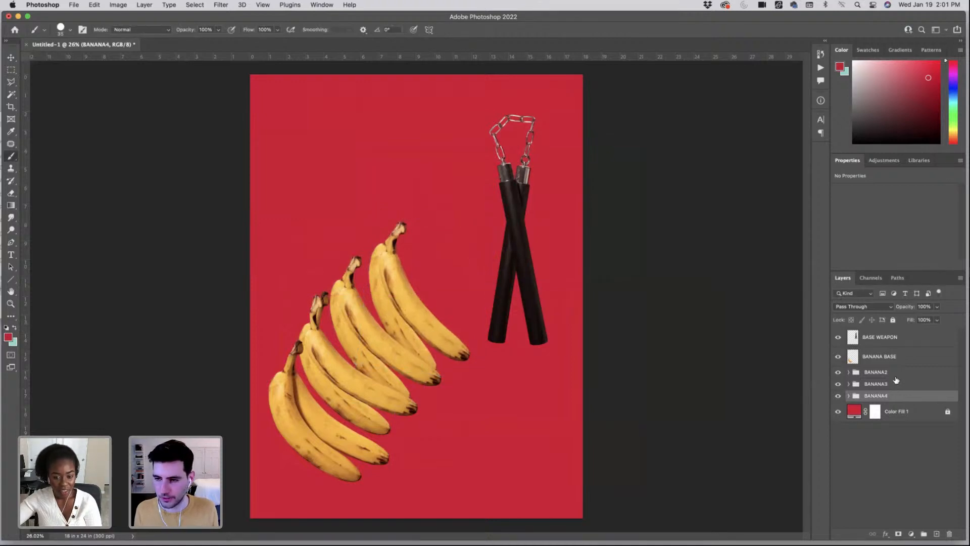
- Select the BANANA2, BANANA3 and BANANA4 groups and free-transform them together to adjust the spread of the fan
{"action": "left_click", "coordinate": [896, 382]}
{"action": "left_click", "coordinate": [899, 375]}
{"action": "left_click", "coordinate": [852, 394], "text": "shift"}
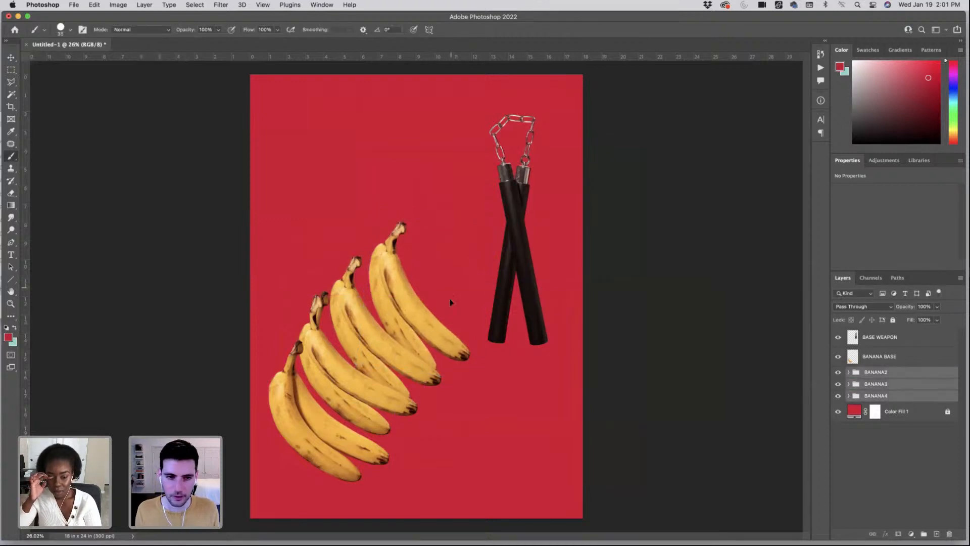
{"action": "key", "text": "ctrl+t"}
{"action": "left_click_drag", "start_coordinate": [387, 214], "coordinate": [426, 193]}
- Free-transform BANANA3 and BANANA4 together and BANANA4 alone, making the upper bananas progressively more upright and slightly larger
{"action": "left_click", "coordinate": [906, 384]}
{"action": "left_click", "coordinate": [904, 396], "text": "shift"}
{"action": "key", "text": "ctrl+t"}
{"action": "key", "text": "Return"}
{"action": "left_click", "coordinate": [875, 396]}
{"action": "key", "text": "ctrl+t"}
{"action": "key", "text": "Return"}
{"action": "key", "text": "b"}
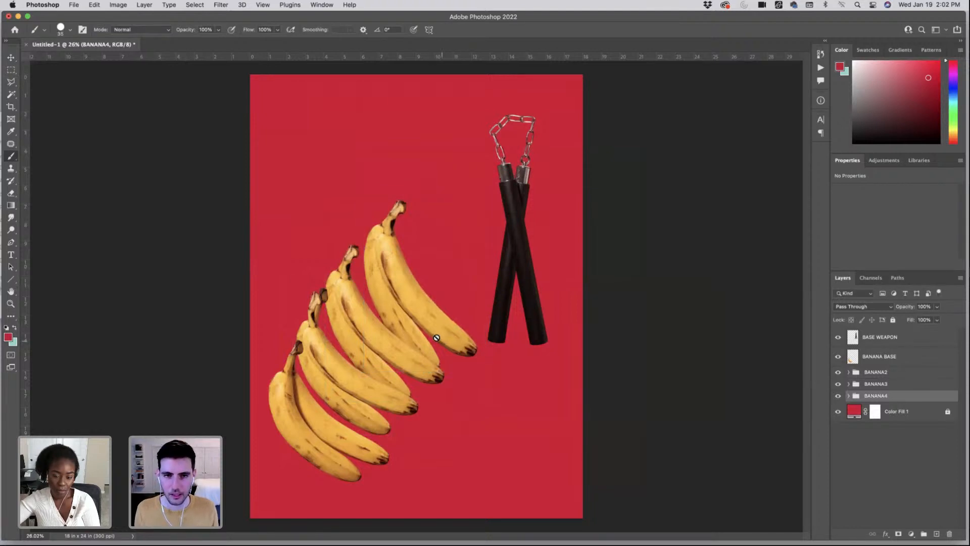
{"action": "left_click", "coordinate": [849, 396]}
{"action": "left_click", "coordinate": [861, 429]}
{"action": "left_click_drag", "start_coordinate": [839, 411], "coordinate": [839, 431]}
{"action": "left_click", "coordinate": [839, 431]}
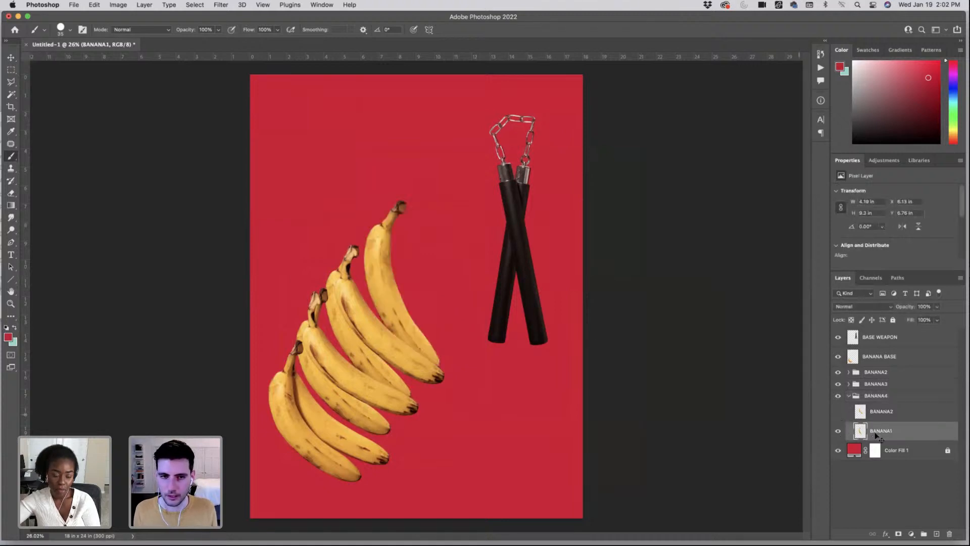
{"action": "key", "text": "super+t"}
{"action": "left_click_drag", "start_coordinate": [410, 293], "coordinate": [509, 274]}
{"action": "key", "text": "super+z"}
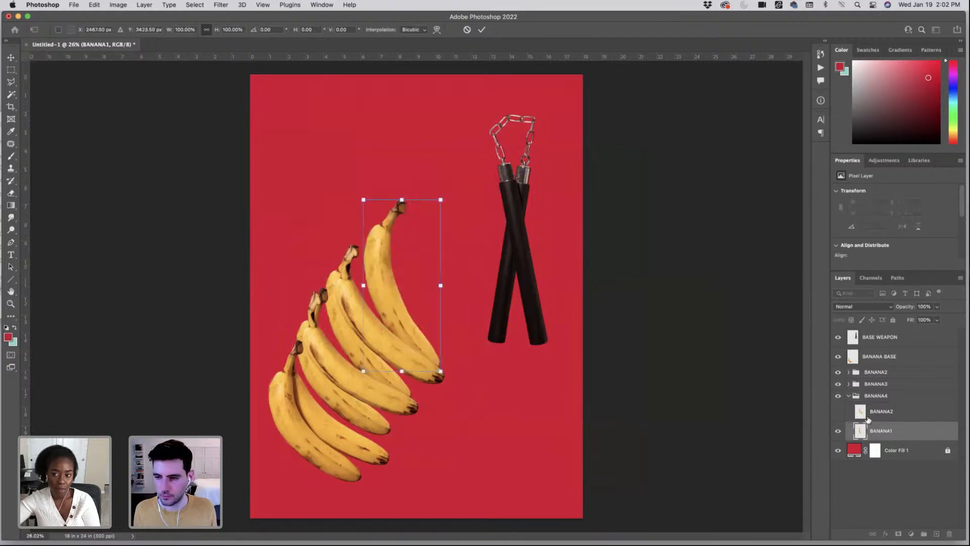
{"action": "key", "text": "Escape"}
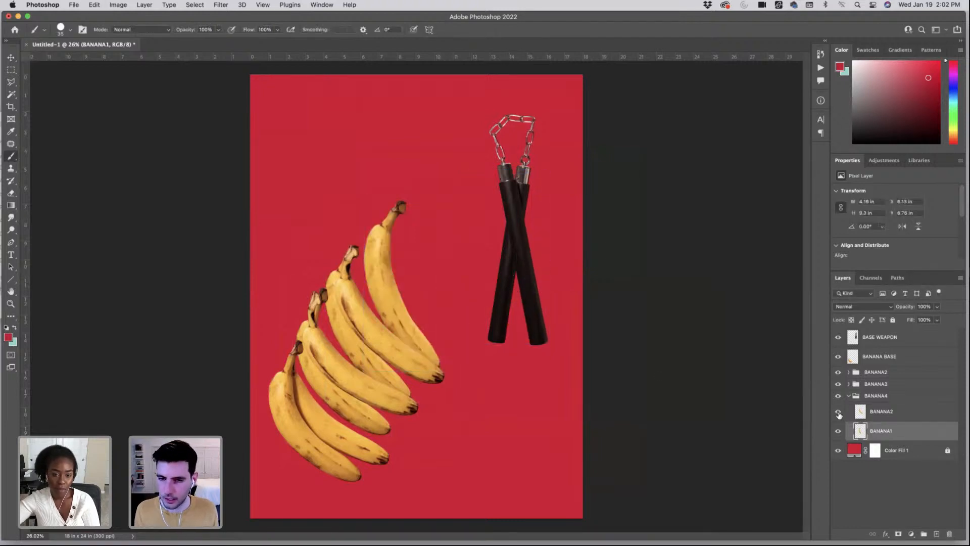
{"action": "left_click", "coordinate": [838, 413]}
{"action": "left_click", "coordinate": [875, 418]}
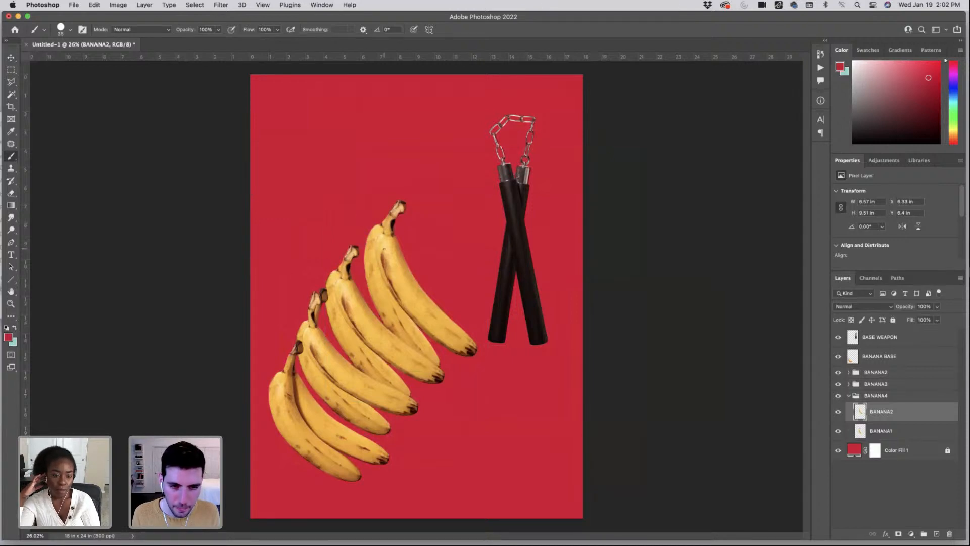
- Hide the BANANA3 and BANANA4 groups and move the BANANA2 layer below BANANA1 inside the BANANA2 group
{"action": "left_click", "coordinate": [839, 372]}
{"action": "left_click_drag", "start_coordinate": [838, 384], "coordinate": [840, 429]}
{"action": "left_click", "coordinate": [839, 372]}
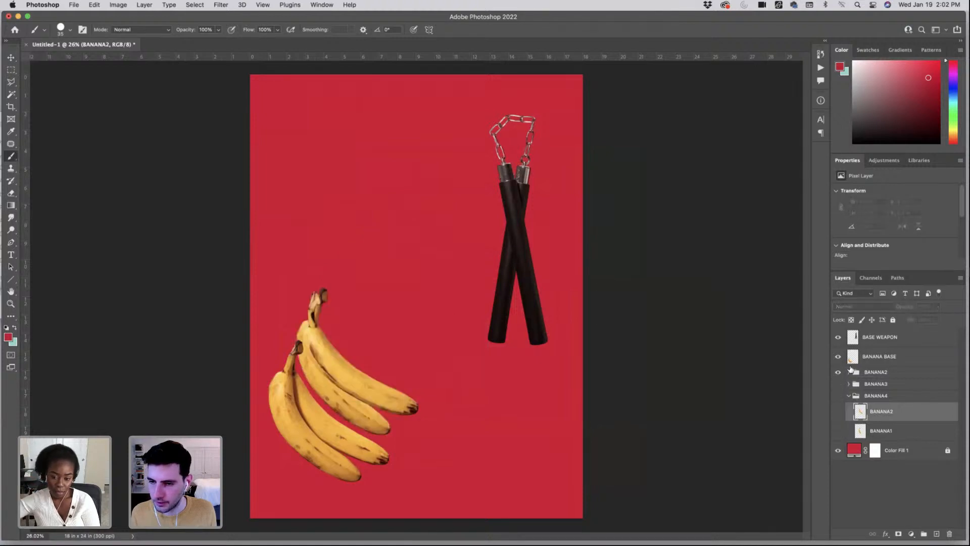
{"action": "left_click", "coordinate": [850, 372]}
{"action": "left_click", "coordinate": [885, 413]}
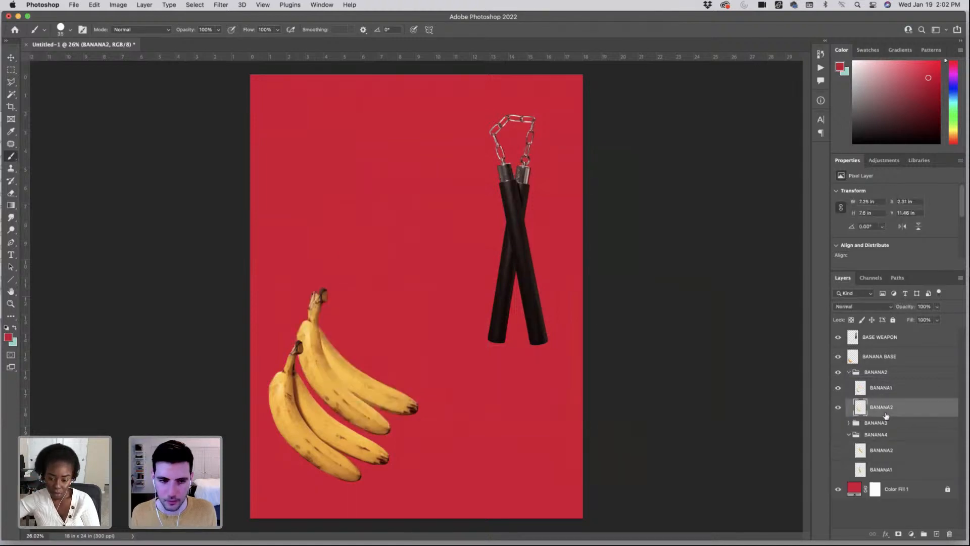
- Show the BANANA3 and BANANA4 groups again and move the BANANA2 layer below BANANA1 in each of them
{"action": "left_click", "coordinate": [849, 422]}
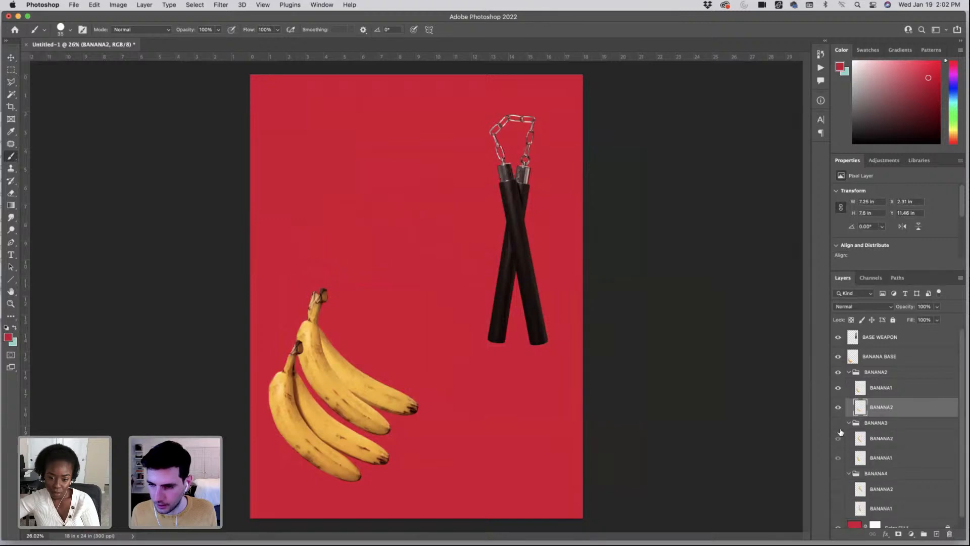
{"action": "left_click", "coordinate": [839, 423]}
{"action": "left_click_drag", "start_coordinate": [881, 447], "coordinate": [880, 463]}
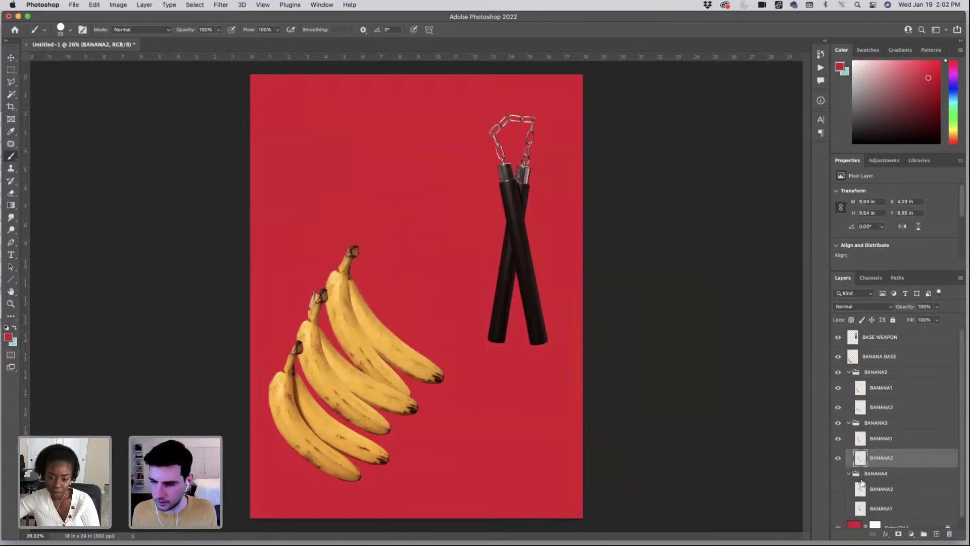
{"action": "left_click", "coordinate": [869, 498]}
{"action": "left_click_drag", "start_coordinate": [839, 509], "coordinate": [884, 516]}
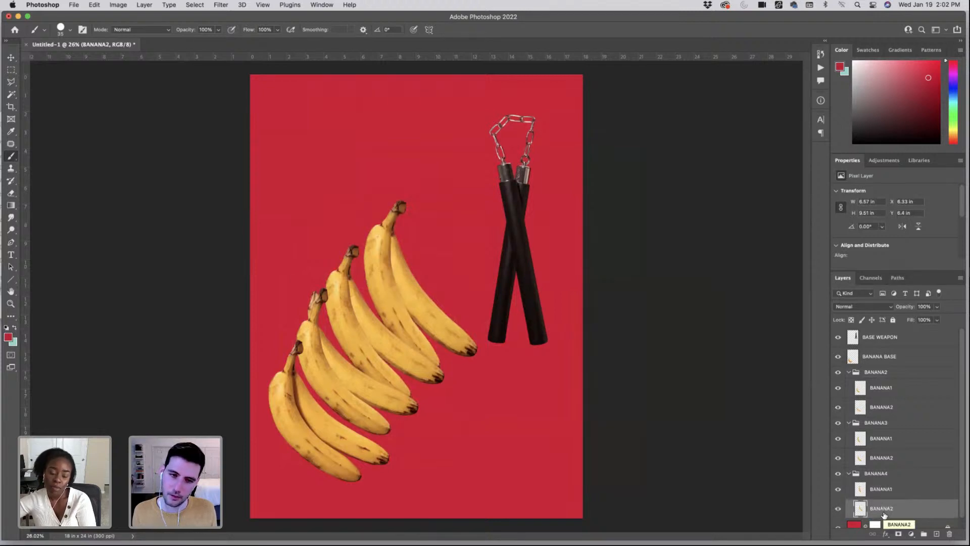
{"action": "scroll", "coordinate": [897, 455], "scroll_direction": "down", "scroll_amount": 1}
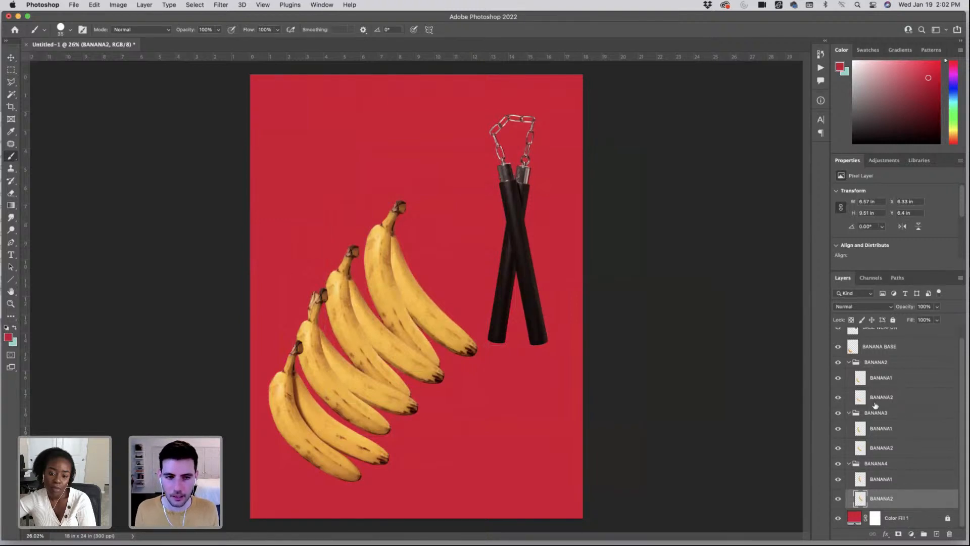
{"action": "left_click", "coordinate": [907, 435]}
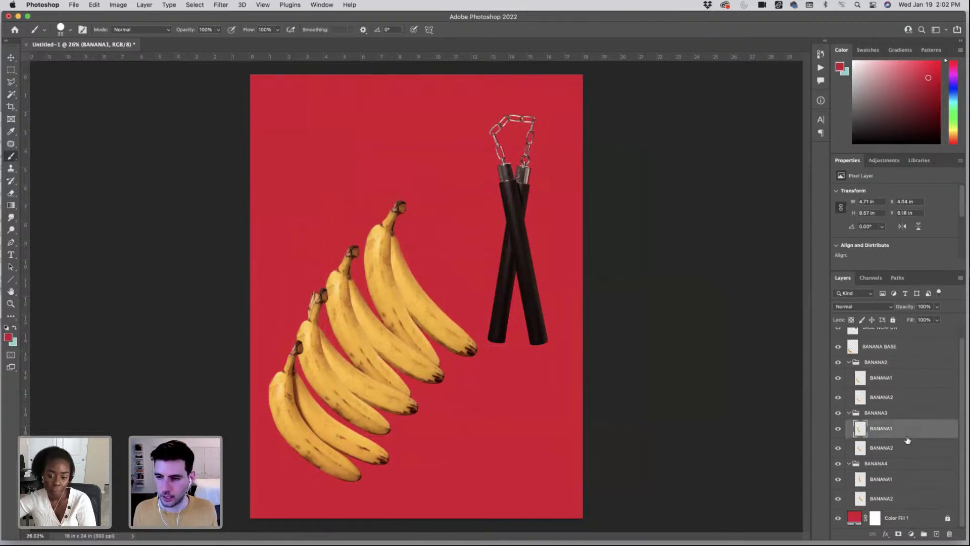
{"action": "left_click", "coordinate": [879, 413]}
{"action": "key", "text": "super+t"}
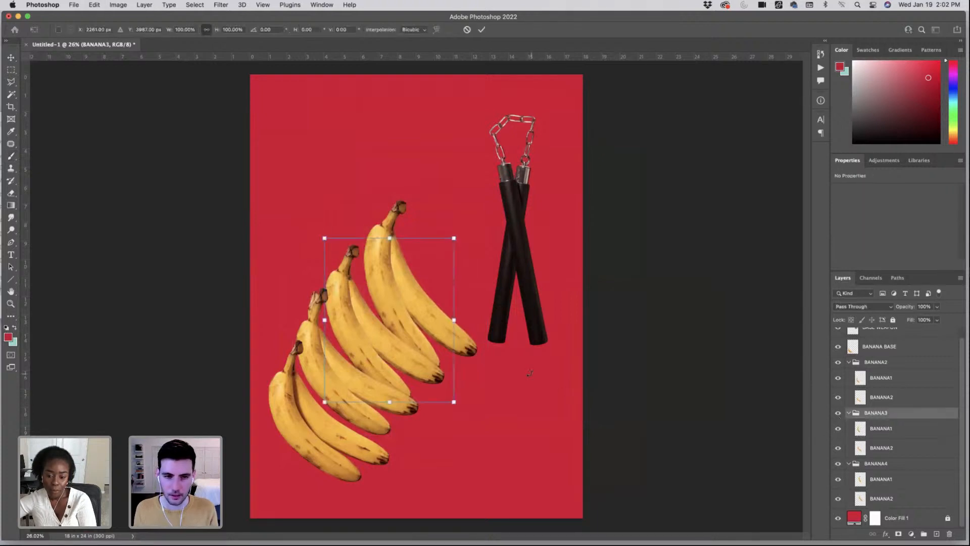
{"action": "key", "text": "b"}
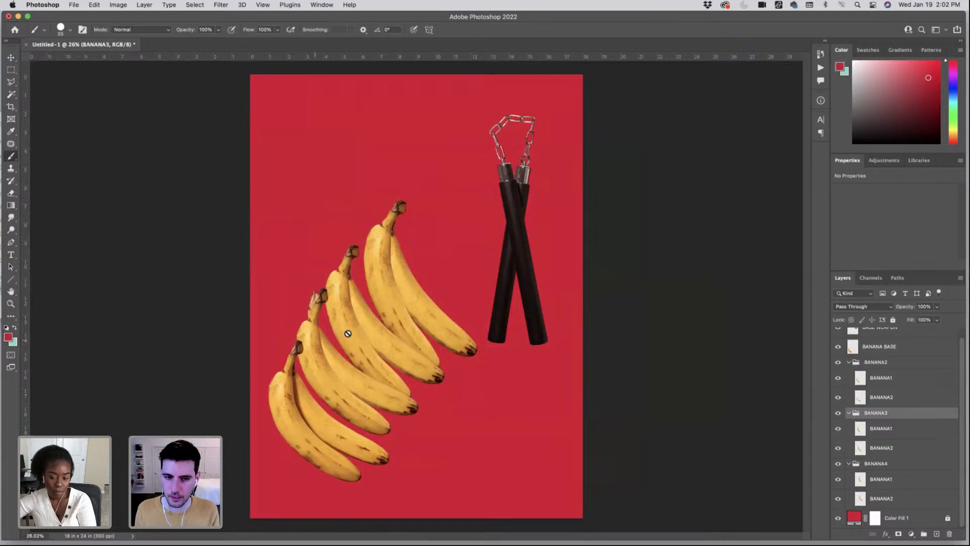
- Rotate the BANANA2 layer of the BANANA3 group about -3.6° and move it about 0.33 in left and 0.14 in up
{"action": "left_click", "coordinate": [12, 59]}
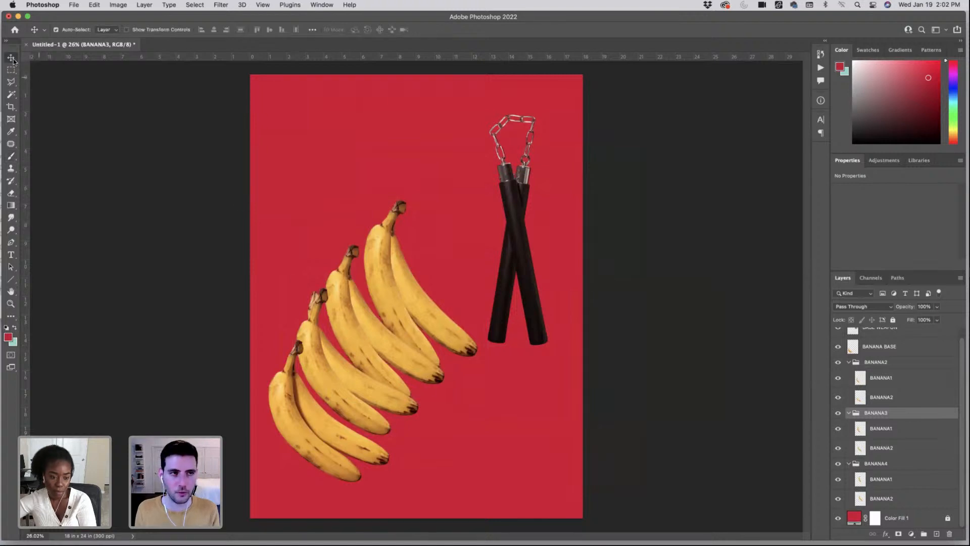
{"action": "left_click", "coordinate": [408, 365]}
{"action": "key", "text": "ctrl+t"}
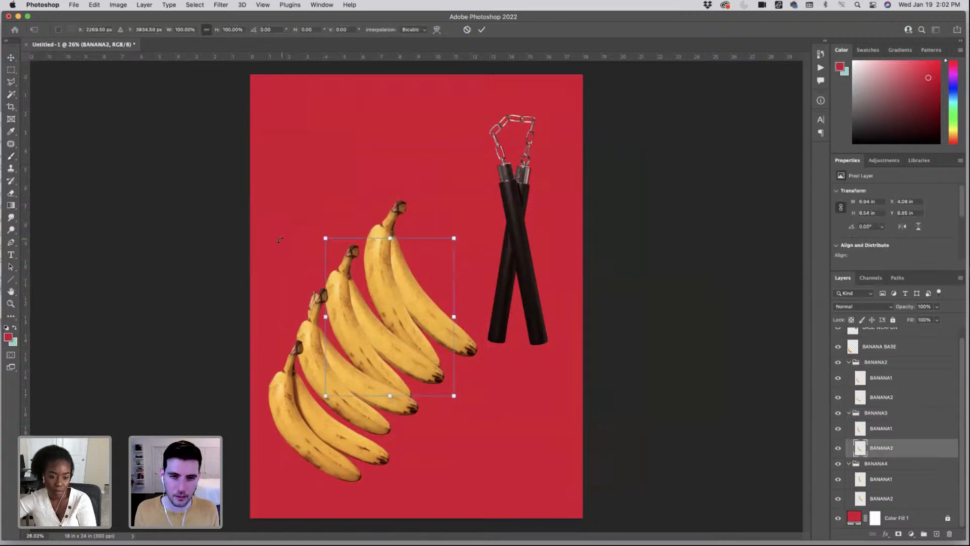
{"action": "mouse_move", "coordinate": [279, 239]}
{"action": "left_mouse_down"}
{"action": "mouse_move", "coordinate": [263, 240]}
{"action": "mouse_move", "coordinate": [275, 246]}
{"action": "left_mouse_up"}
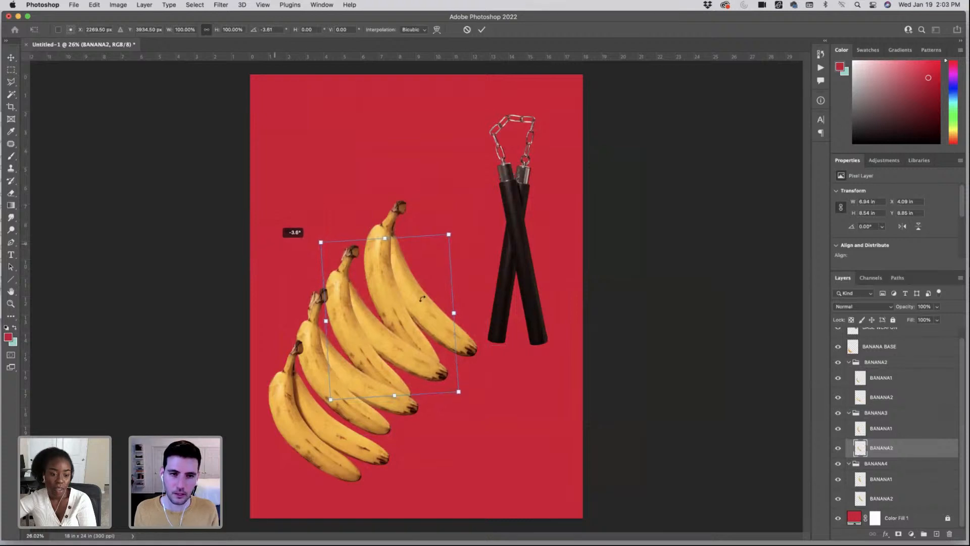
{"action": "left_click_drag", "start_coordinate": [423, 298], "coordinate": [417, 299]}
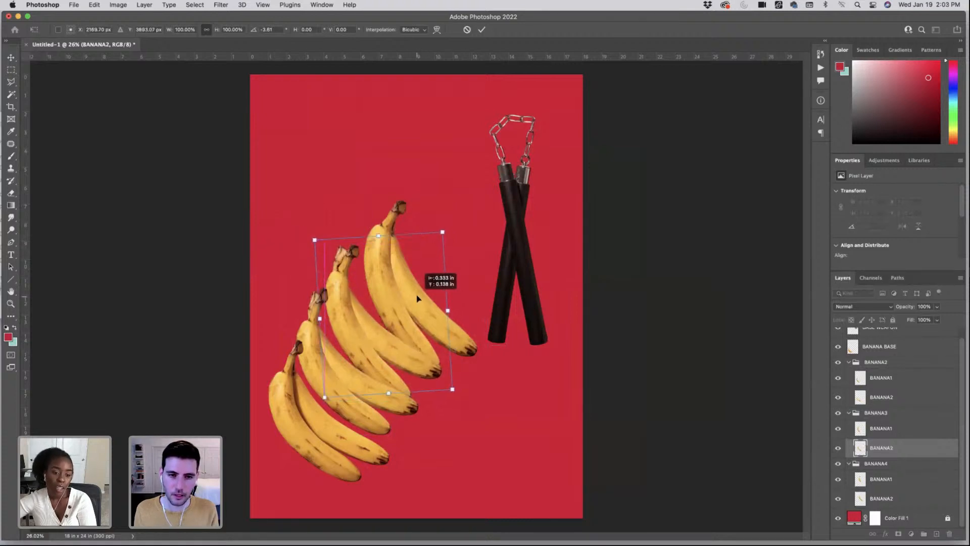
{"action": "key", "text": "Return"}
- Try the BANANA2 layer above BANANA1 in the BANANA3 group and put BANANA1 back on top
{"action": "left_click_drag", "start_coordinate": [899, 447], "coordinate": [882, 405]}
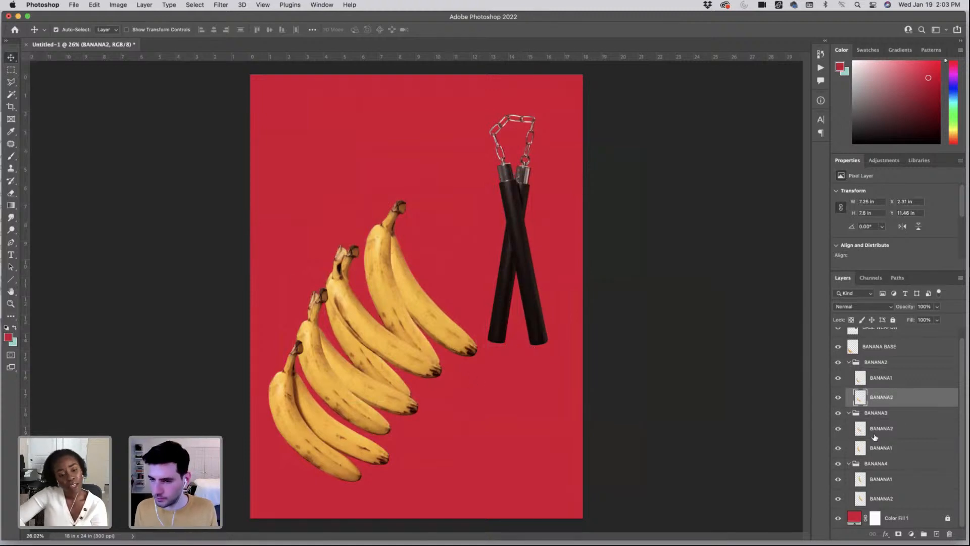
{"action": "left_click_drag", "start_coordinate": [888, 451], "coordinate": [885, 425]}
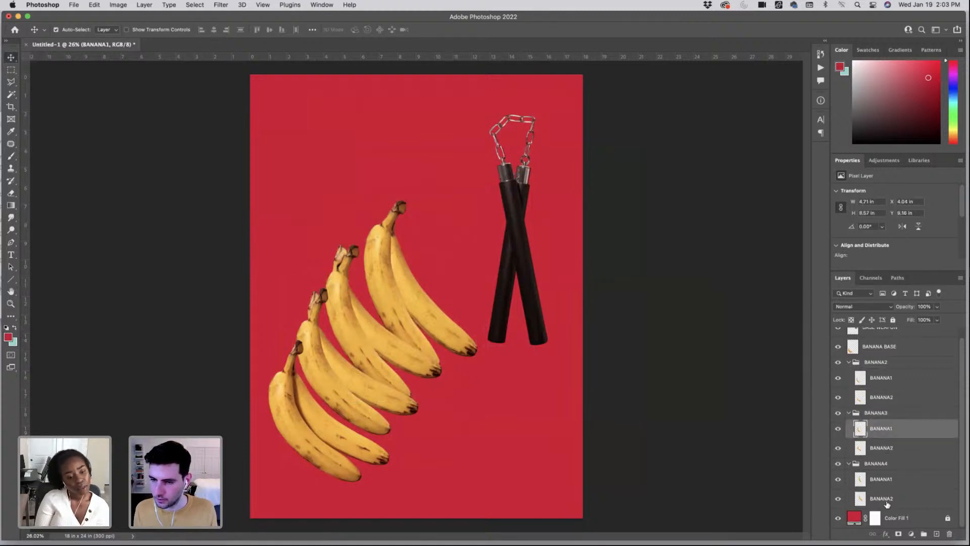
{"action": "mouse_move", "coordinate": [882, 499]}
{"action": "left_mouse_down"}
{"action": "mouse_move", "coordinate": [882, 477]}
{"action": "mouse_move", "coordinate": [885, 497]}
{"action": "left_mouse_up"}
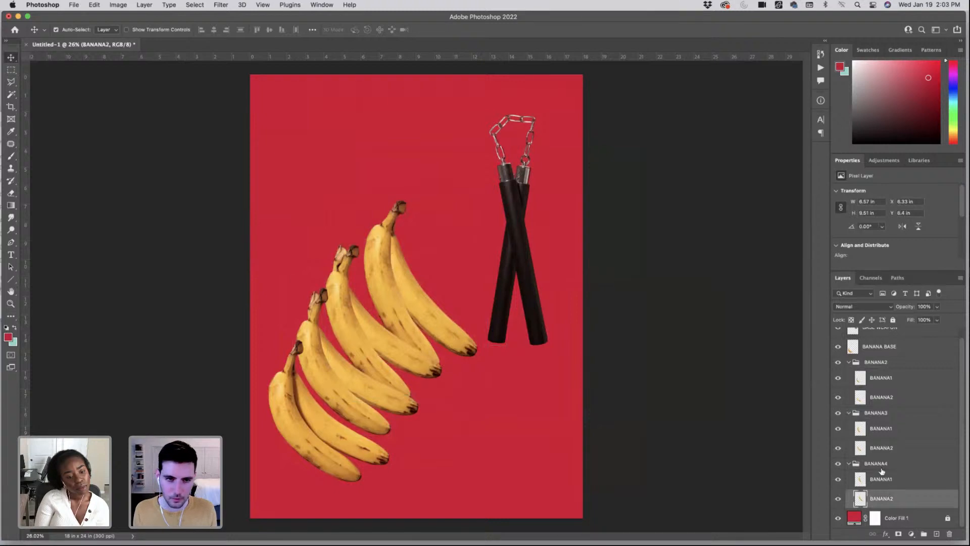
{"action": "left_click", "coordinate": [897, 451]}
{"action": "key", "text": "super+t"}
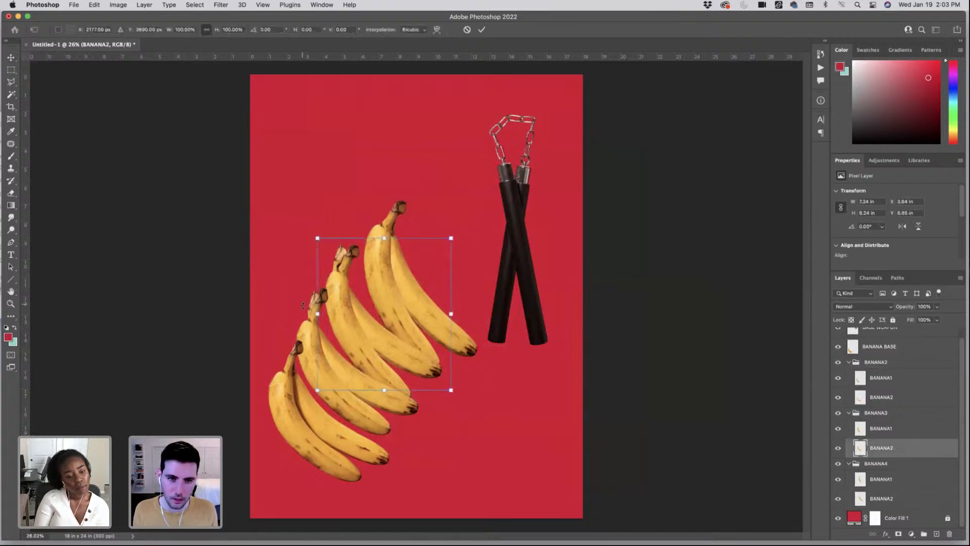
{"action": "left_click_drag", "start_coordinate": [305, 316], "coordinate": [344, 300]}
{"action": "key", "text": "Return"}
- Rotate the BANANA2 layer of the BANANA4 group about -5.8° and move it up and left, behind BANANA1
{"action": "left_click", "coordinate": [889, 498]}
{"action": "key", "text": "super+t"}
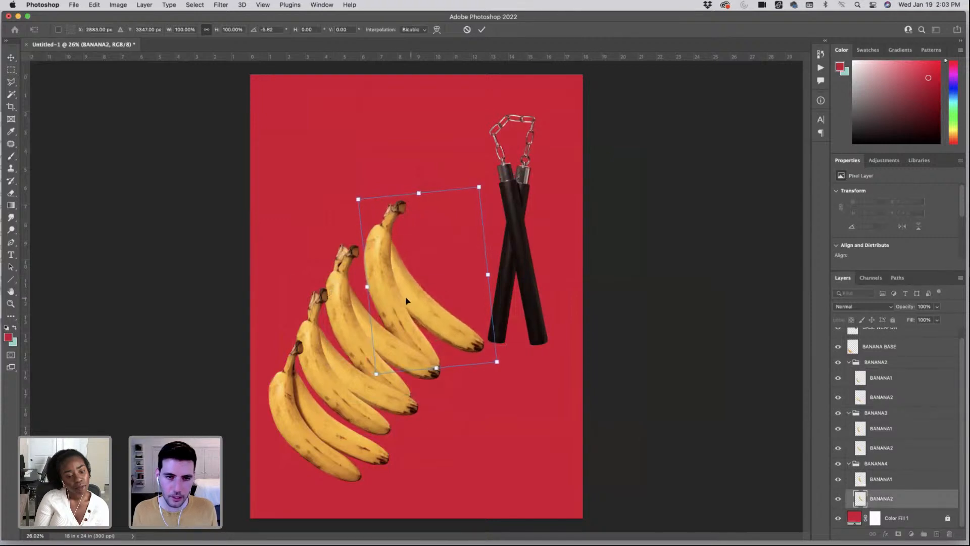
{"action": "left_click_drag", "start_coordinate": [408, 301], "coordinate": [413, 261]}
{"action": "key", "text": "Return"}
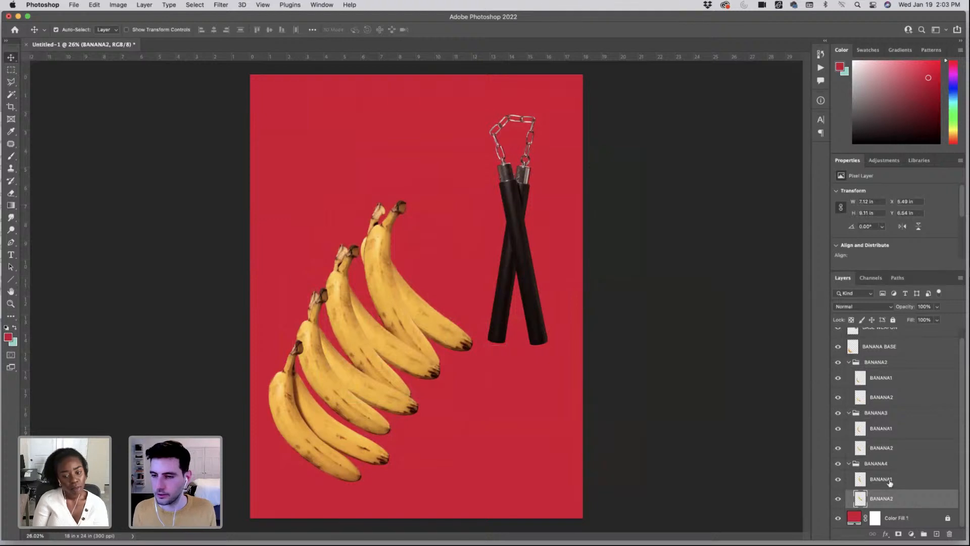
- Scale the BANANA2 layer of the BANANA4 group to 115% and place it above the bunch at about X 7.25 in, Y 0.86 in
{"action": "key", "text": "super+t"}
{"action": "left_click_drag", "start_coordinate": [444, 319], "coordinate": [523, 313]}
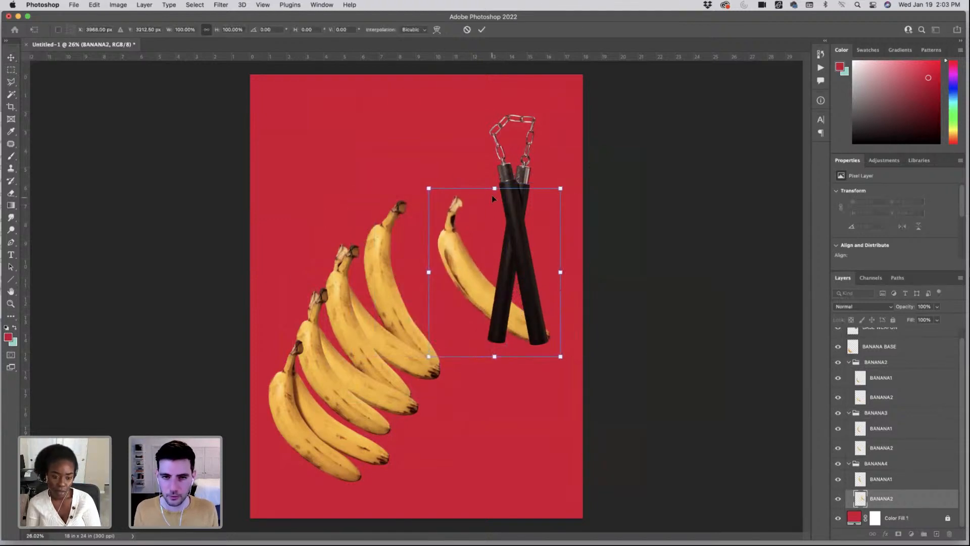
{"action": "left_click_drag", "start_coordinate": [493, 190], "coordinate": [494, 160]}
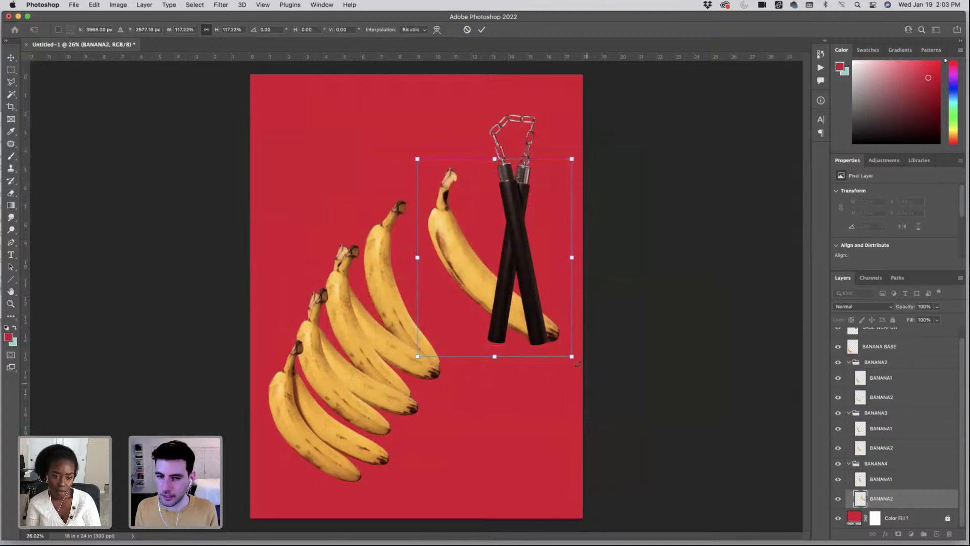
{"action": "left_click_drag", "start_coordinate": [570, 358], "coordinate": [533, 336]}
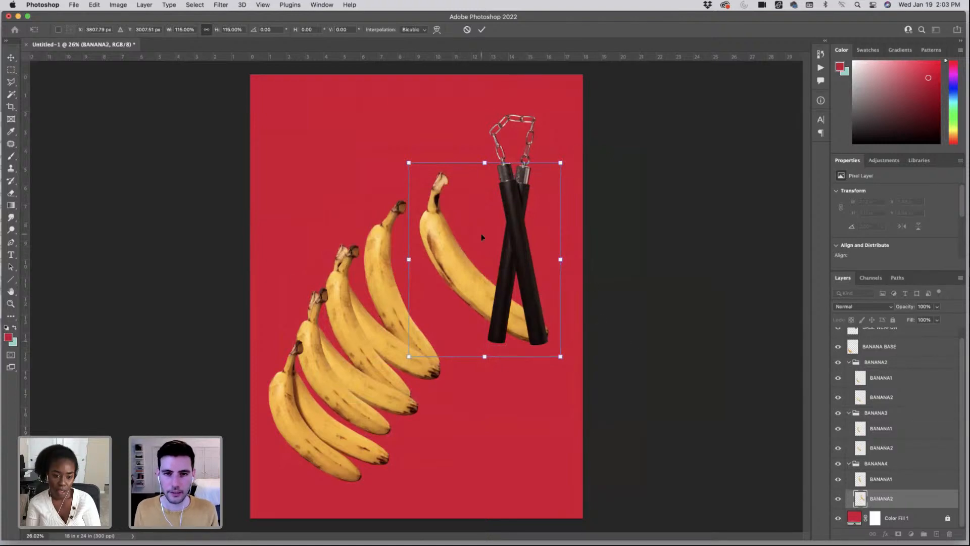
{"action": "left_click_drag", "start_coordinate": [513, 296], "coordinate": [487, 218]}
{"action": "key", "text": "Return"}
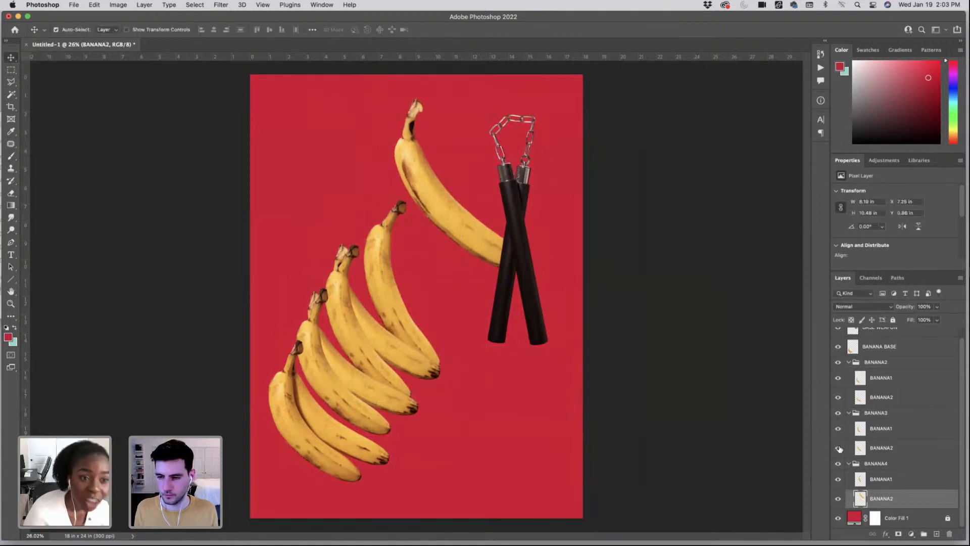
- Hide BANANA BASE, the BANANA2 and BANANA3 groups, and the BANANA1 layer of the BANANA4 group
{"action": "left_click_drag", "start_coordinate": [839, 379], "coordinate": [839, 346]}
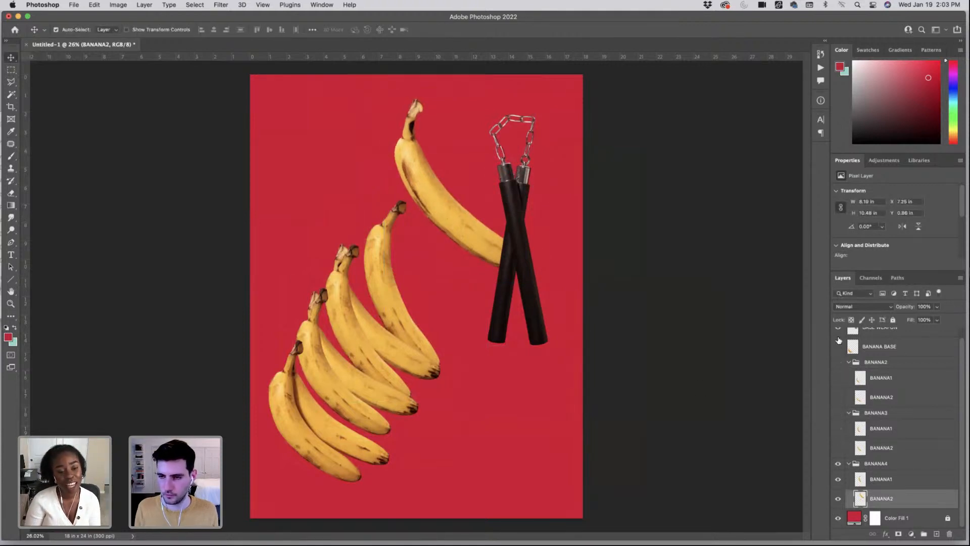
{"action": "scroll", "coordinate": [860, 445], "scroll_direction": "up", "scroll_amount": 1}
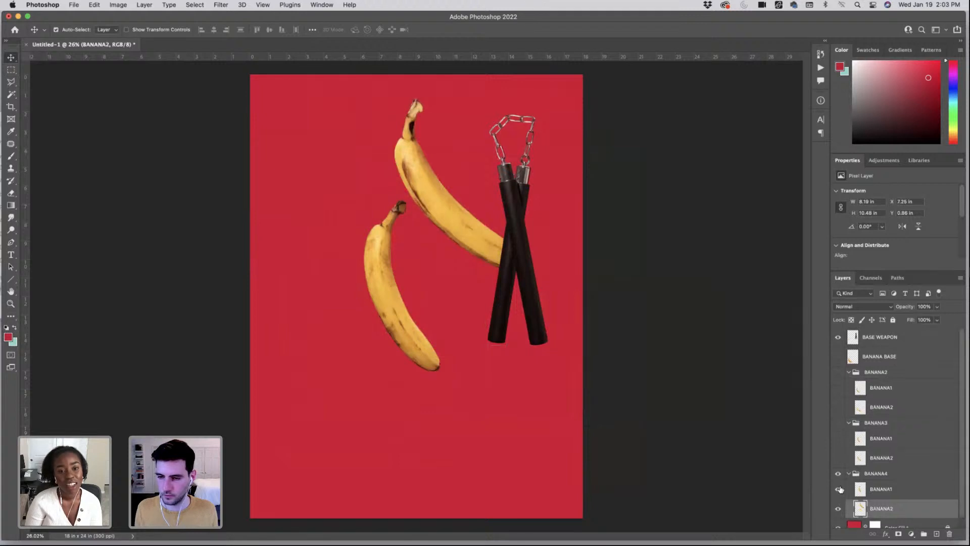
{"action": "left_click", "coordinate": [838, 489]}
- Move the remaining banana down to the poster's horizontal centre and warp its lower tip inward to straighten the curve
{"action": "key", "text": "ctrl+t"}
{"action": "left_click_drag", "start_coordinate": [440, 278], "coordinate": [417, 322]}
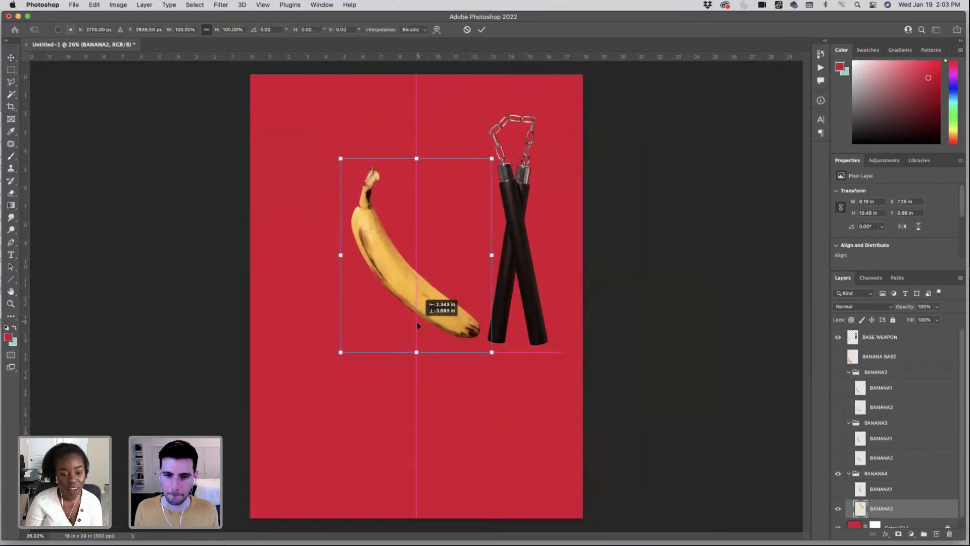
{"action": "right_click", "coordinate": [429, 299]}
{"action": "left_click", "coordinate": [464, 376]}
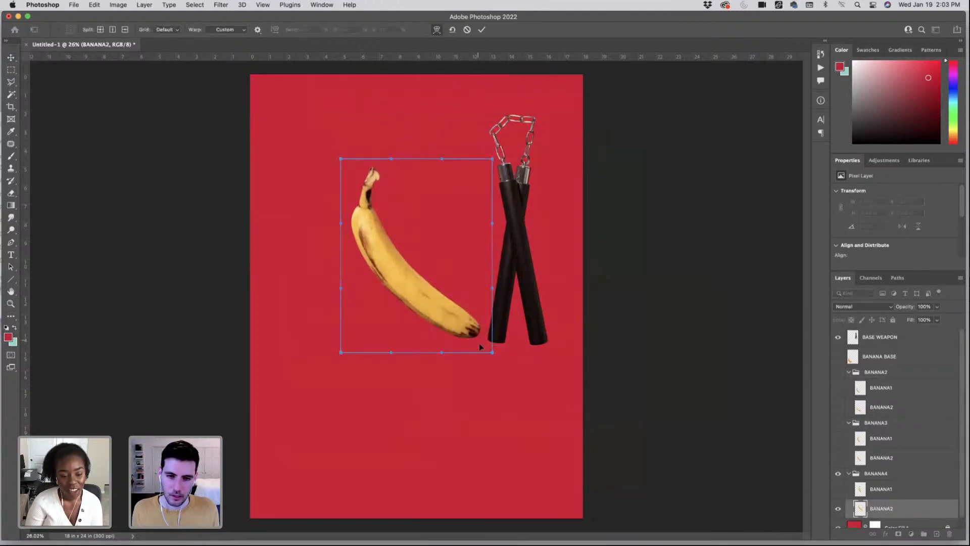
{"action": "left_click_drag", "start_coordinate": [479, 344], "coordinate": [458, 356]}
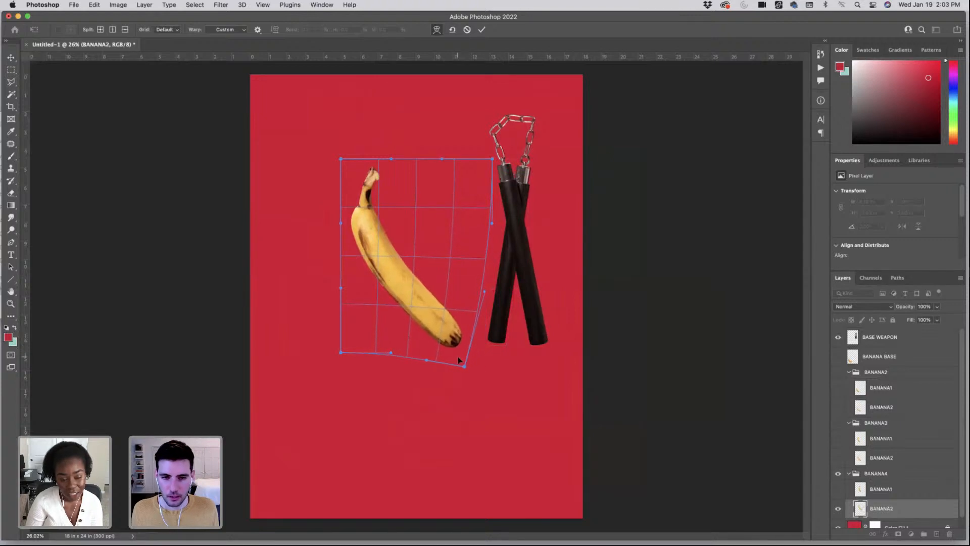
- Refine the banana's warp by slightly adjusting the mesh corners, lower edge and middle, and apply it
{"action": "left_click", "coordinate": [417, 252]}
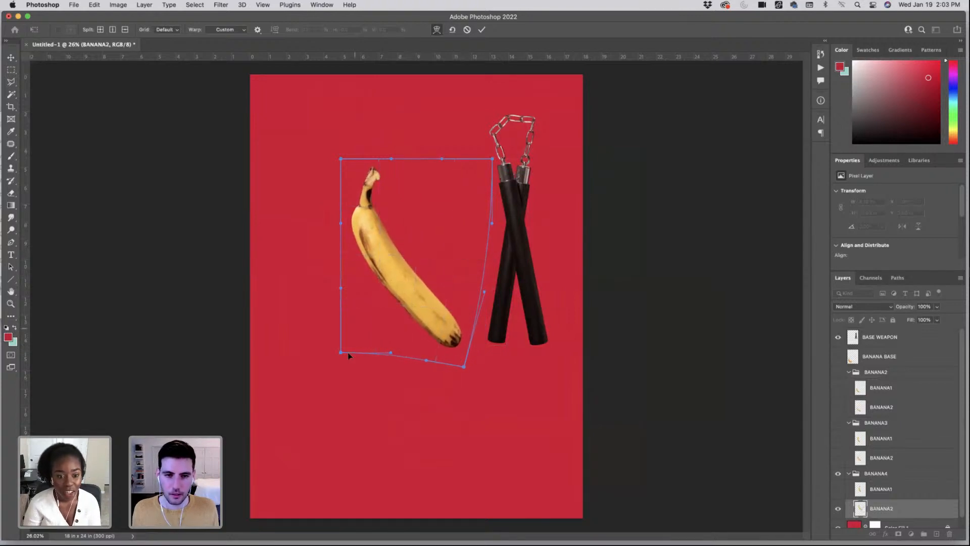
{"action": "left_click_drag", "start_coordinate": [342, 352], "coordinate": [345, 350]}
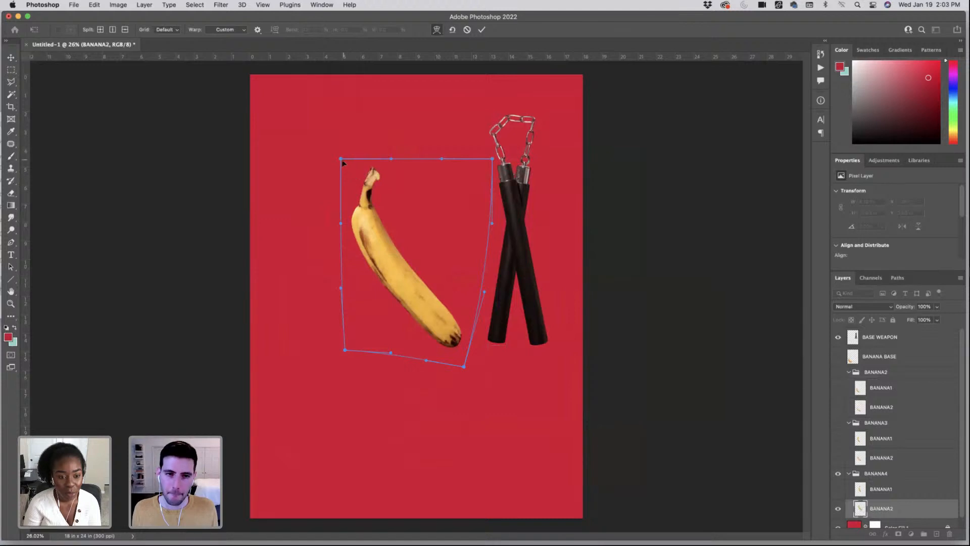
{"action": "left_click_drag", "start_coordinate": [343, 163], "coordinate": [335, 162]}
{"action": "left_click_drag", "start_coordinate": [344, 289], "coordinate": [344, 288]}
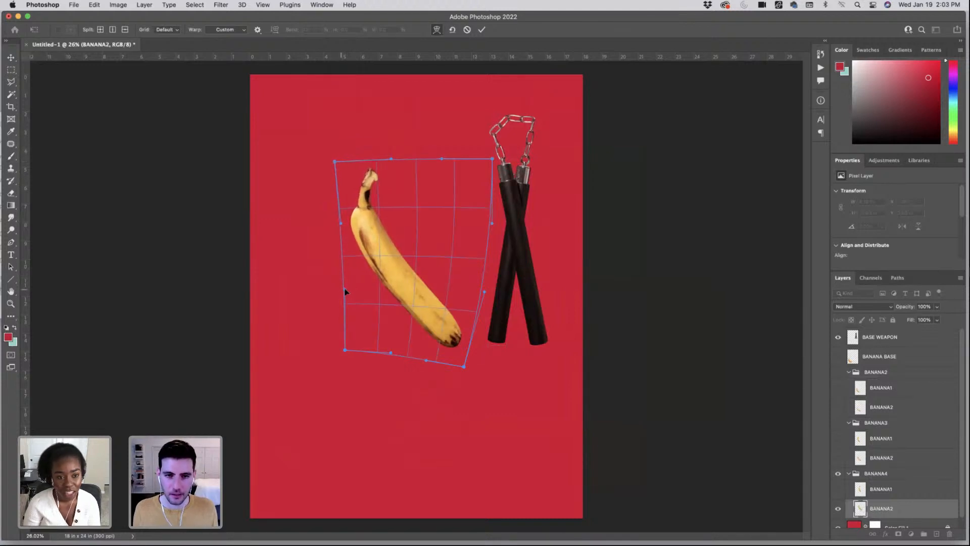
{"action": "left_click_drag", "start_coordinate": [412, 247], "coordinate": [415, 246]}
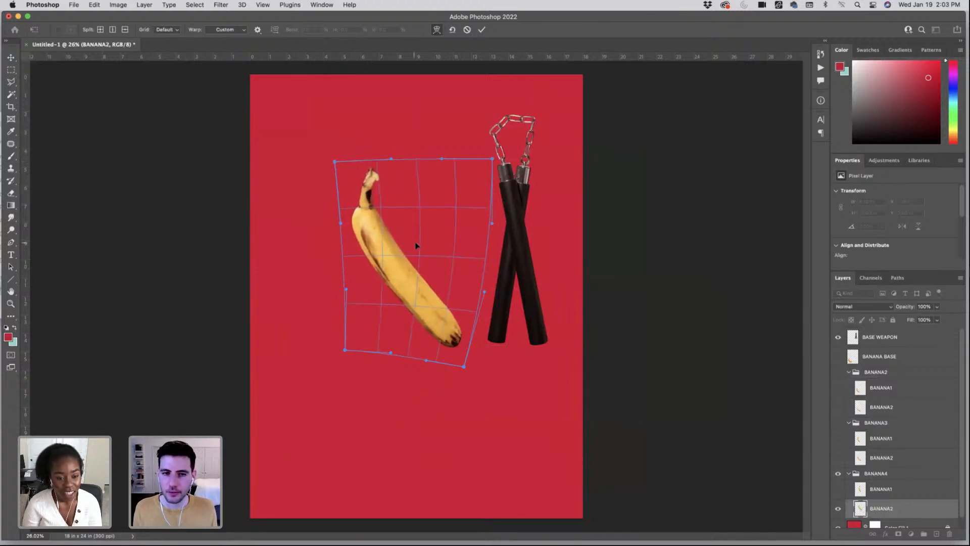
{"action": "mouse_move", "coordinate": [343, 352]}
{"action": "left_mouse_down"}
{"action": "mouse_move", "coordinate": [335, 351]}
{"action": "mouse_move", "coordinate": [353, 331]}
{"action": "mouse_move", "coordinate": [341, 348]}
{"action": "left_mouse_up"}
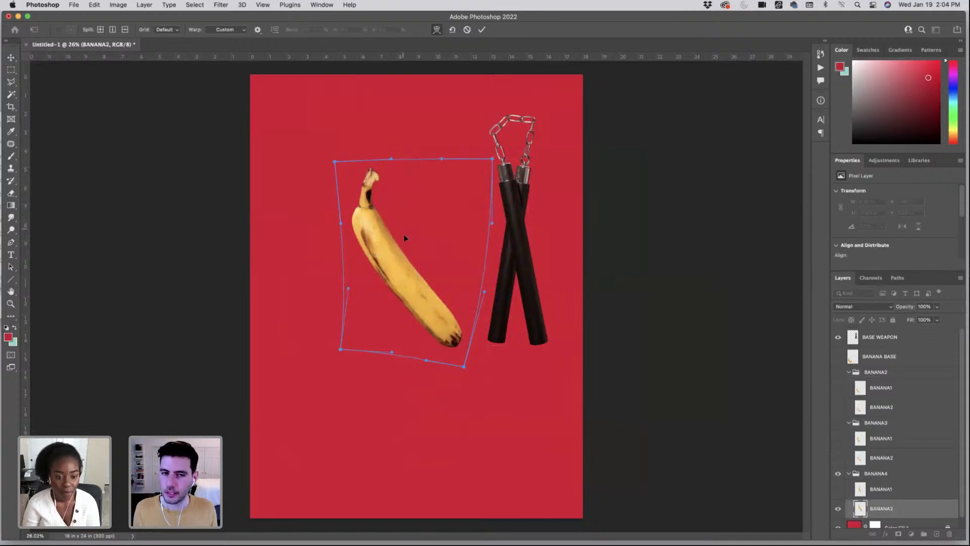
{"action": "left_click_drag", "start_coordinate": [417, 235], "coordinate": [419, 236]}
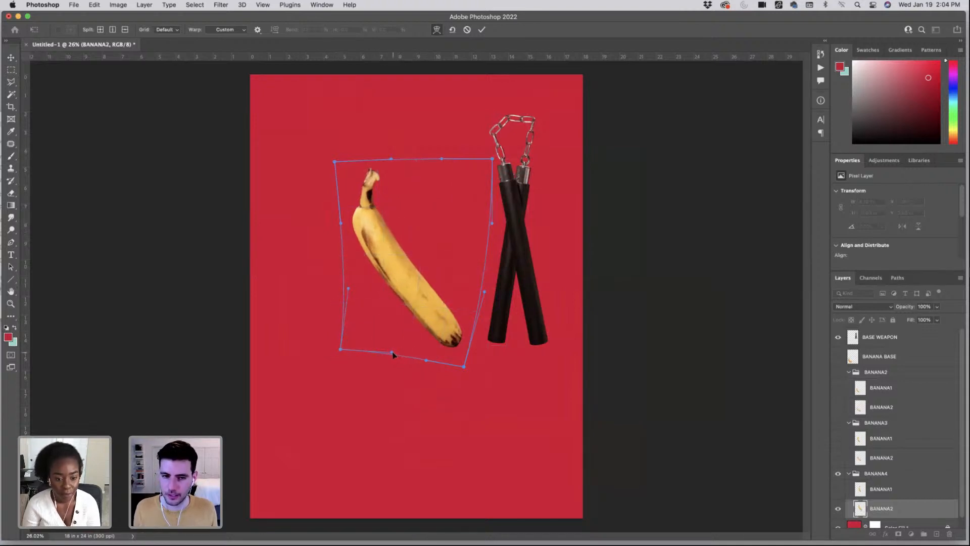
{"action": "left_click_drag", "start_coordinate": [393, 355], "coordinate": [389, 357]}
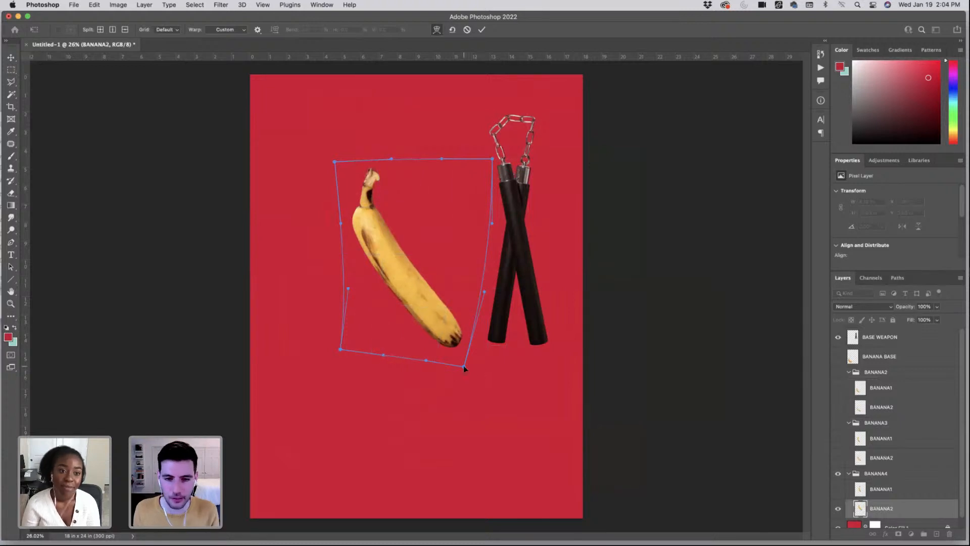
{"action": "left_click_drag", "start_coordinate": [464, 367], "coordinate": [462, 364]}
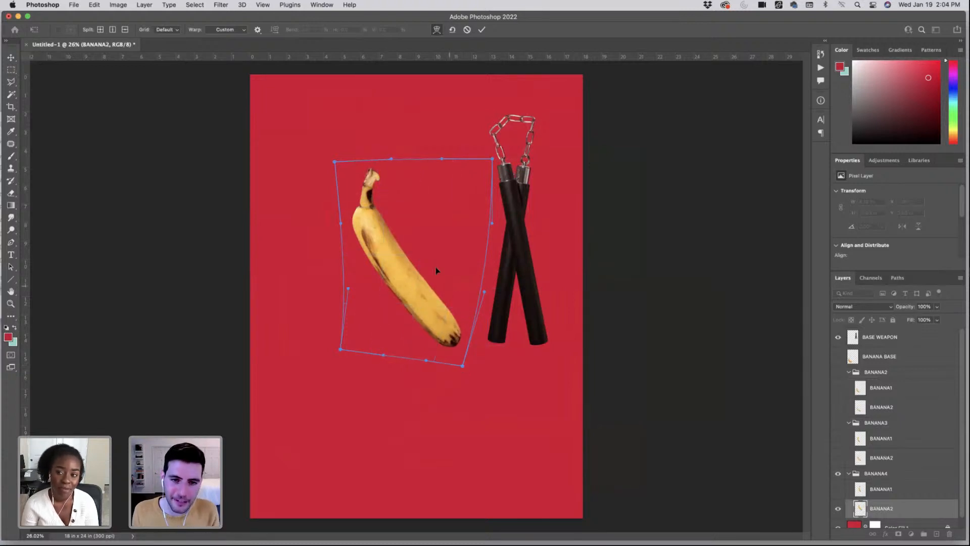
{"action": "left_click_drag", "start_coordinate": [492, 160], "coordinate": [485, 159]}
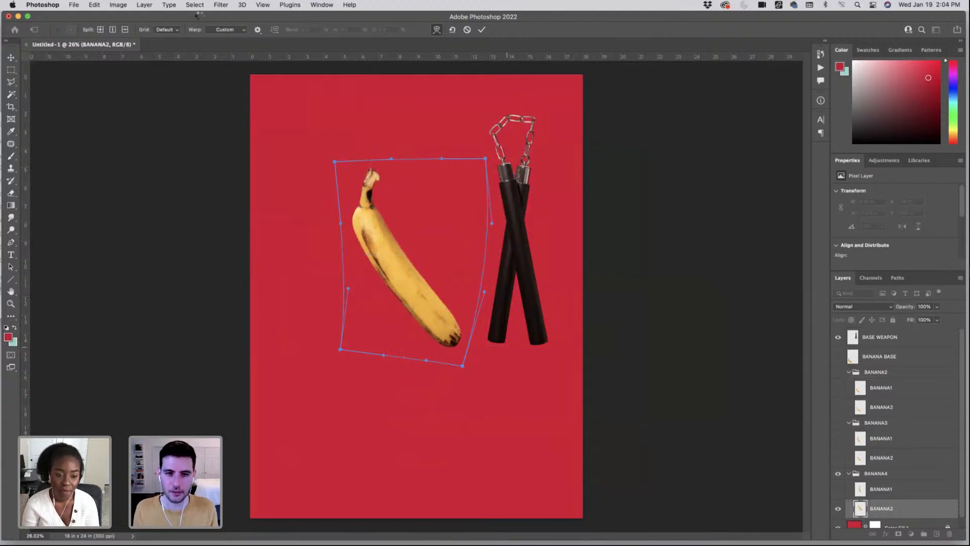
{"action": "key", "text": "Return"}
- Open the Liquify filter on the banana layer at 50% zoom and slightly reshape the banana with an enlarged Forward Warp brush
{"action": "left_click", "coordinate": [221, 5]}
{"action": "left_click", "coordinate": [243, 96]}
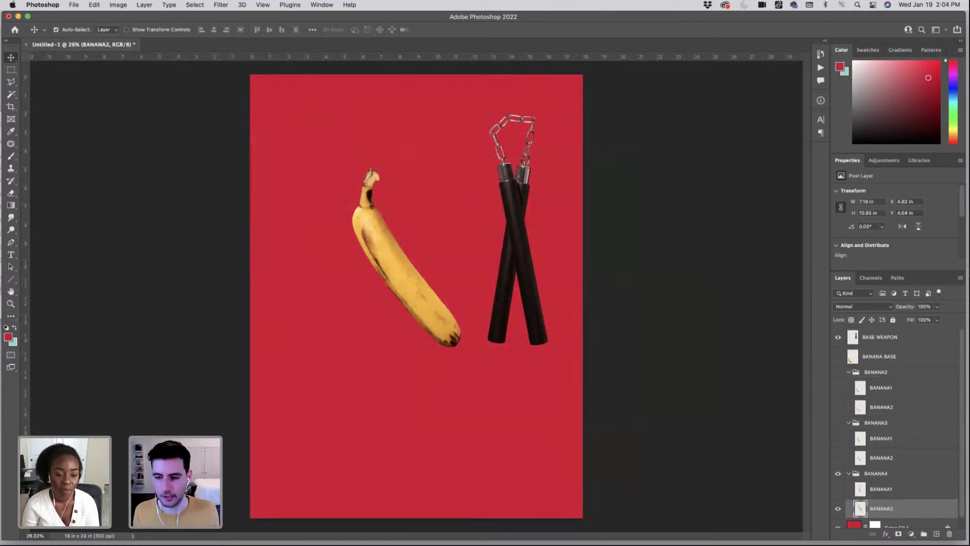
{"action": "key", "text": "super+="}
{"action": "key", "text": "super+="}
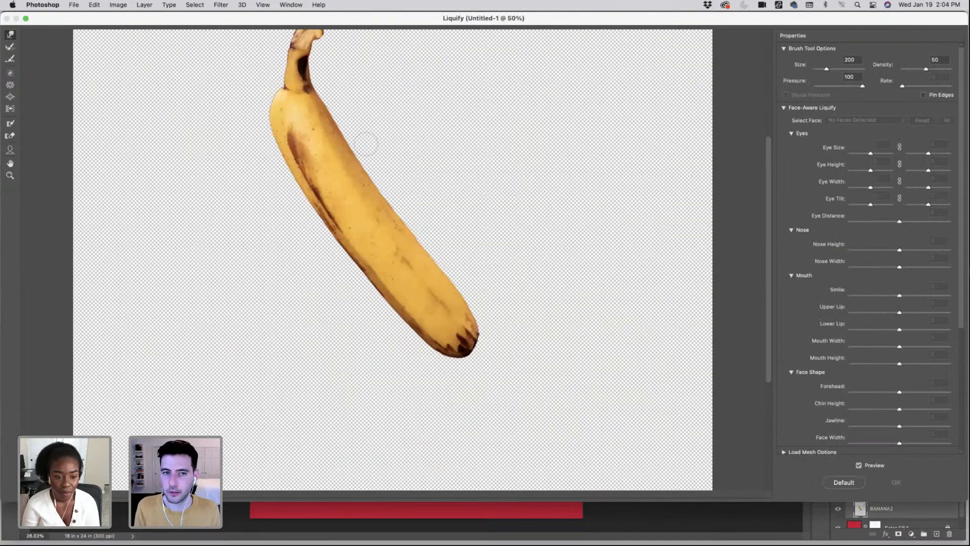
{"action": "key", "text": "]"}
{"action": "key", "text": "]"}
{"action": "key", "text": "]"}
{"action": "key", "text": "]"}
{"action": "key", "text": "]"}
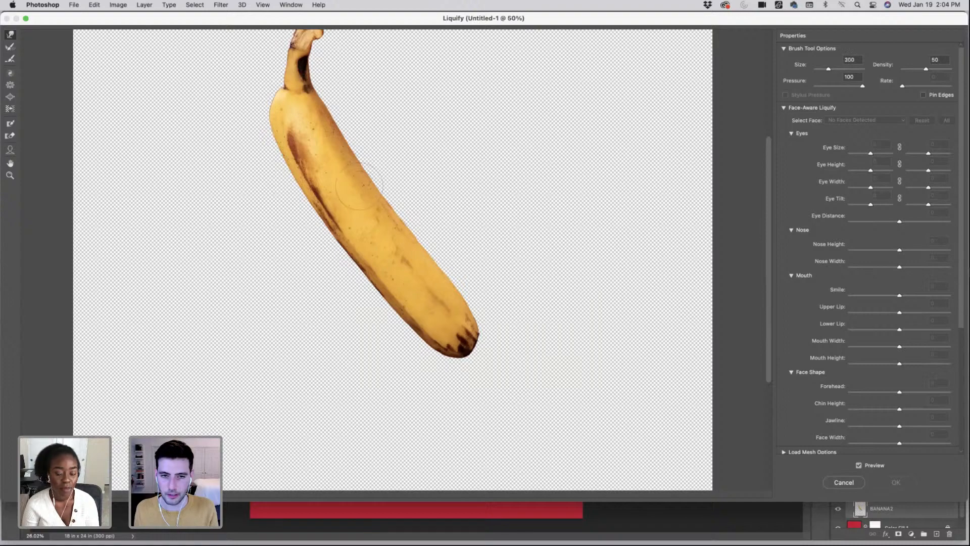
{"action": "key", "text": "]"}
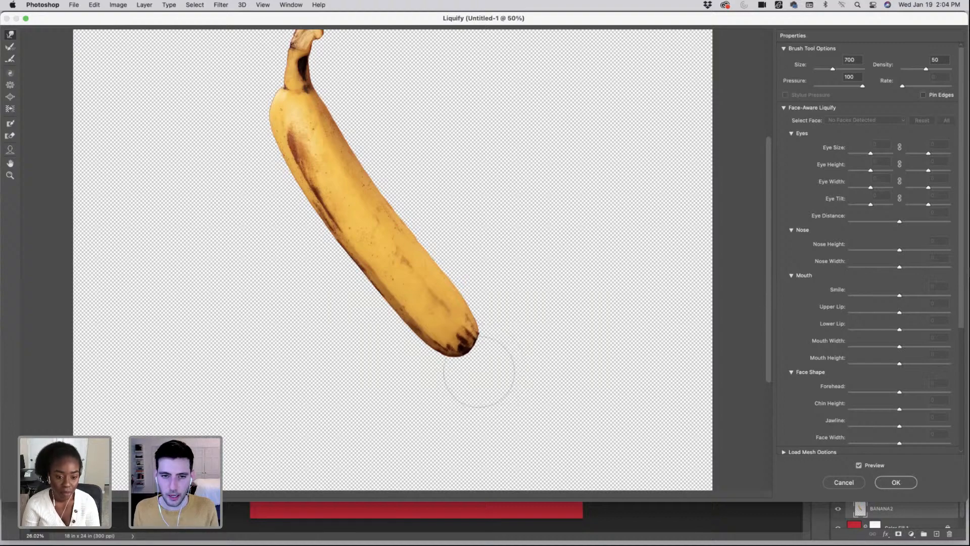
- Set the Liquify brush size to 1100 and push the banana's stem downward to shorten it
{"action": "key", "text": "bracketleft"}
{"action": "key", "text": "bracketleft"}
{"action": "key", "text": "bracketleft"}
{"action": "key", "text": "bracketleft"}
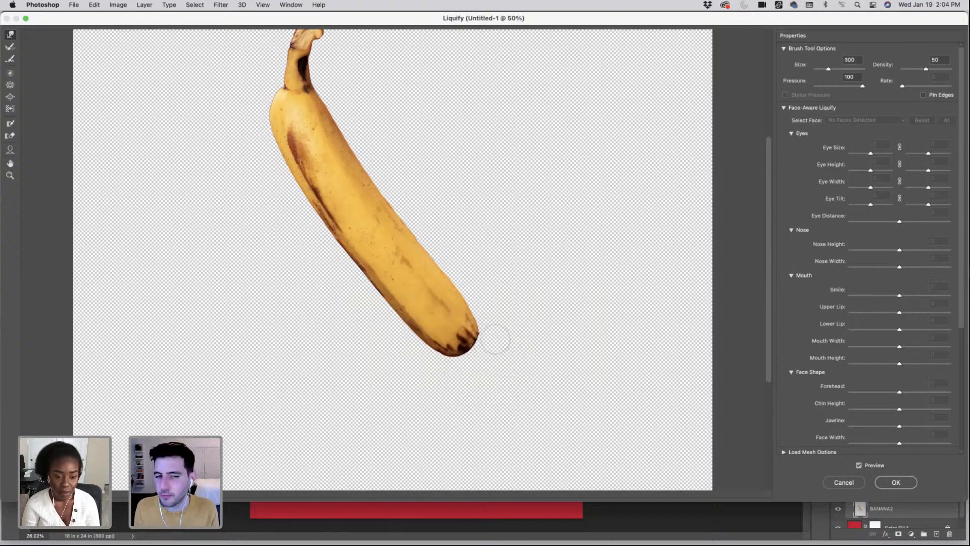
{"action": "scroll", "coordinate": [333, 325], "scroll_direction": "up", "scroll_amount": 3}
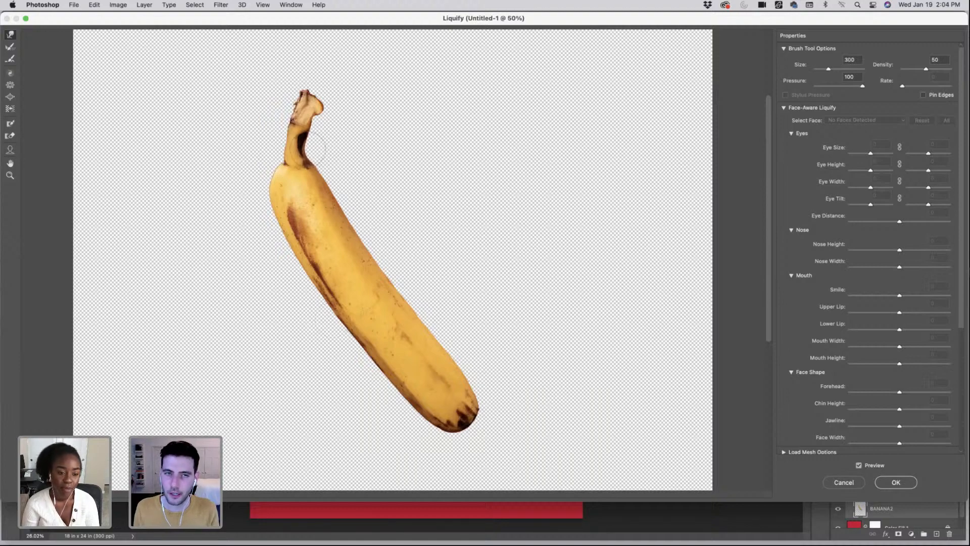
{"action": "key", "text": "bracketright"}
{"action": "key", "text": "bracketright"}
{"action": "key", "text": "bracketright"}
{"action": "key", "text": "bracketright"}
{"action": "key", "text": "bracketright"}
{"action": "key", "text": "bracketright"}
{"action": "key", "text": "bracketright"}
{"action": "key", "text": "bracketright"}
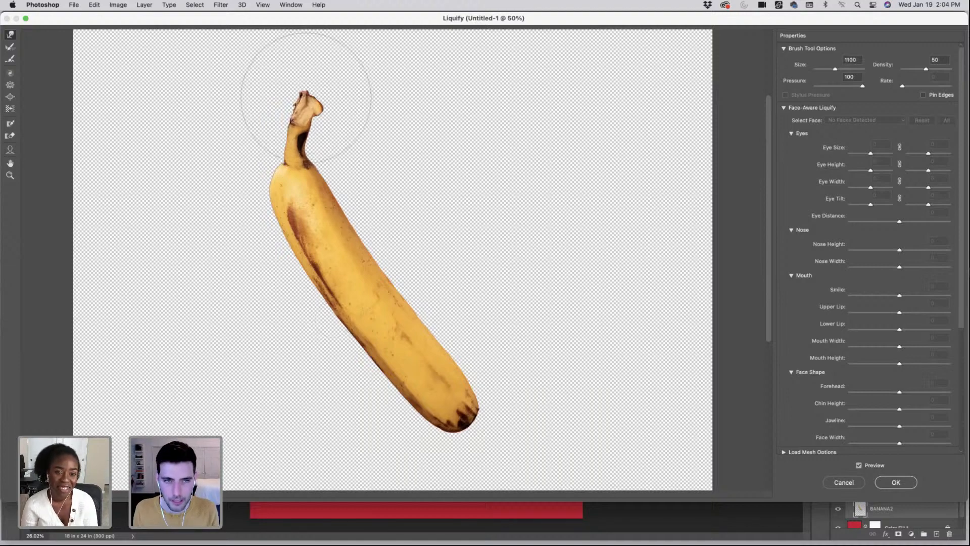
{"action": "left_click_drag", "start_coordinate": [306, 97], "coordinate": [302, 111]}
- Reduce the Liquify brush size to 200 and push the protruding right side of the stem's end inward
{"action": "key", "text": "bracketleft"}
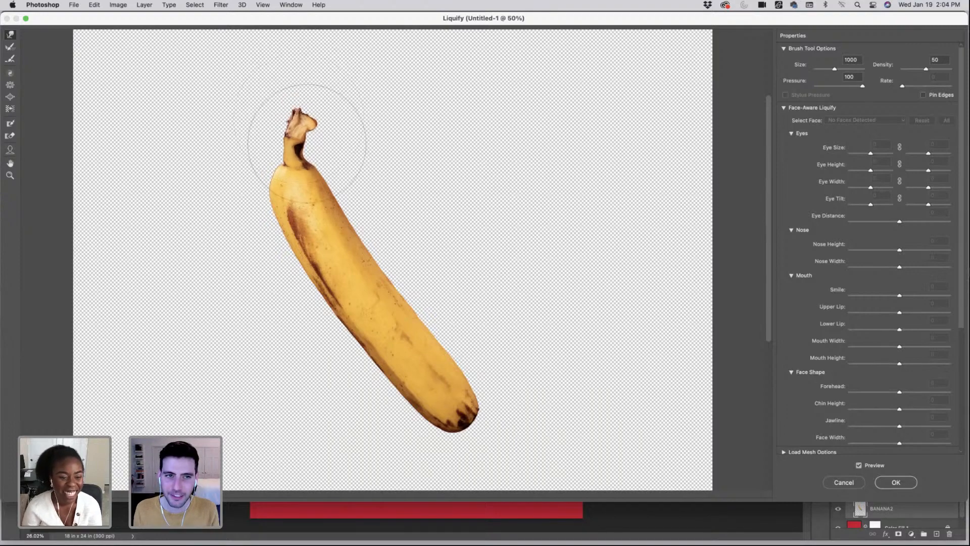
{"action": "key", "text": "bracketleft"}
{"action": "key", "text": "bracketleft"}
{"action": "key", "text": "bracketleft"}
{"action": "key", "text": "bracketleft"}
{"action": "key", "text": "bracketleft"}
{"action": "key", "text": "bracketleft"}
{"action": "key", "text": "bracketleft"}
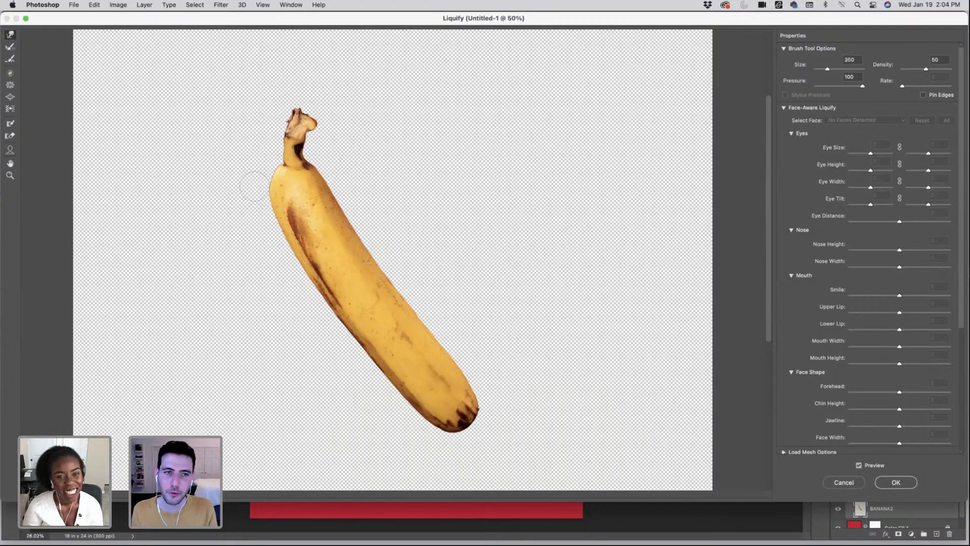
{"action": "key", "text": "bracketleft"}
{"action": "key", "text": "bracketleft"}
{"action": "key", "text": "bracketleft"}
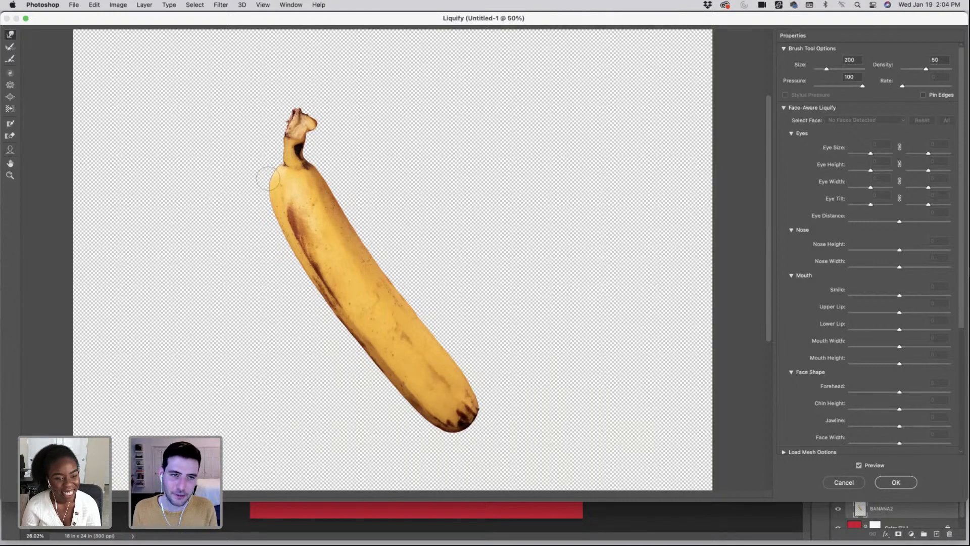
{"action": "key", "text": "bracketleft"}
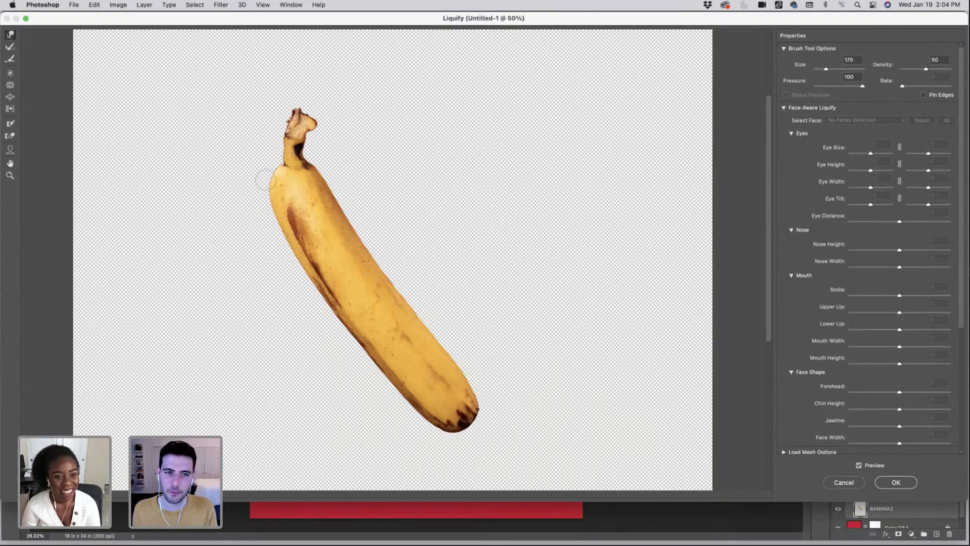
{"action": "key", "text": "bracketright"}
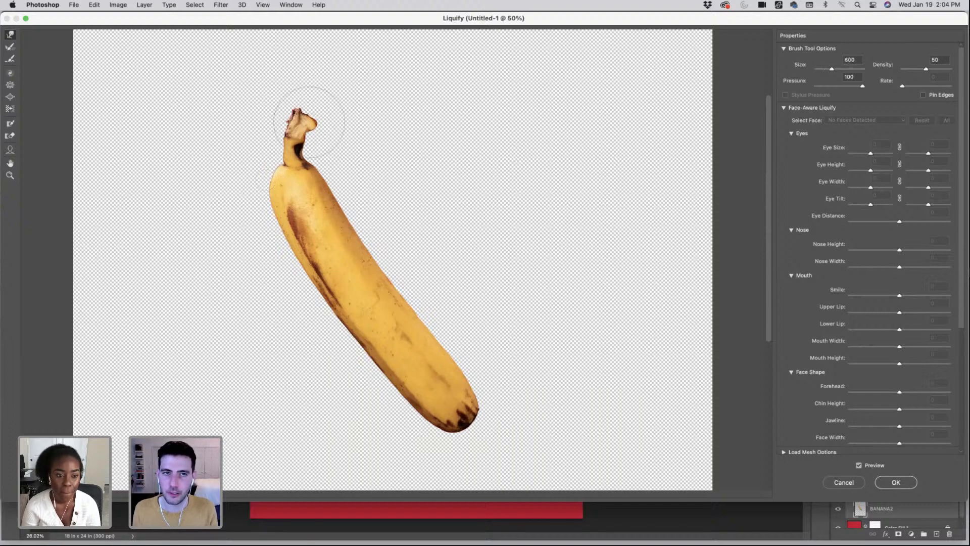
{"action": "key", "text": "bracketleft"}
{"action": "key", "text": "bracketleft"}
{"action": "left_click_drag", "start_coordinate": [325, 126], "coordinate": [311, 126]}
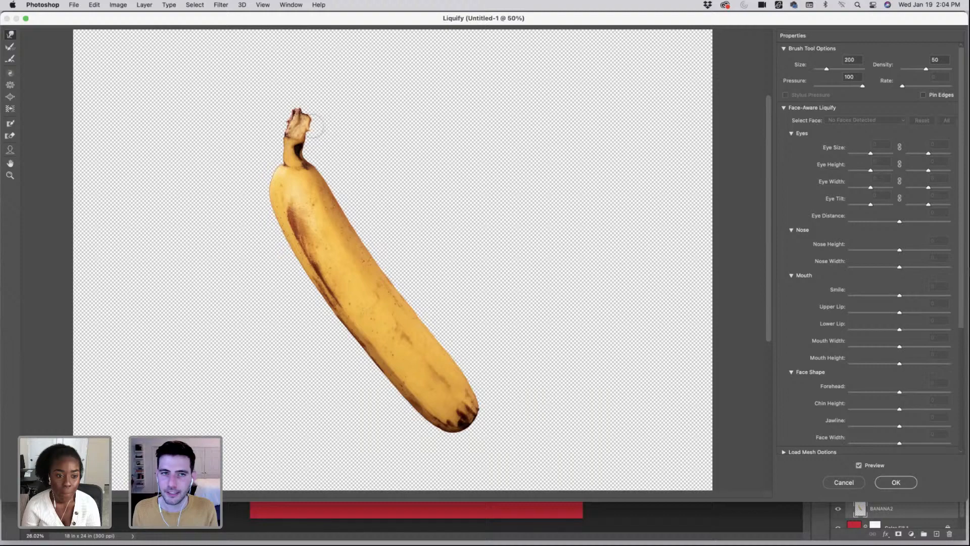
{"action": "key", "text": "bracketleft"}
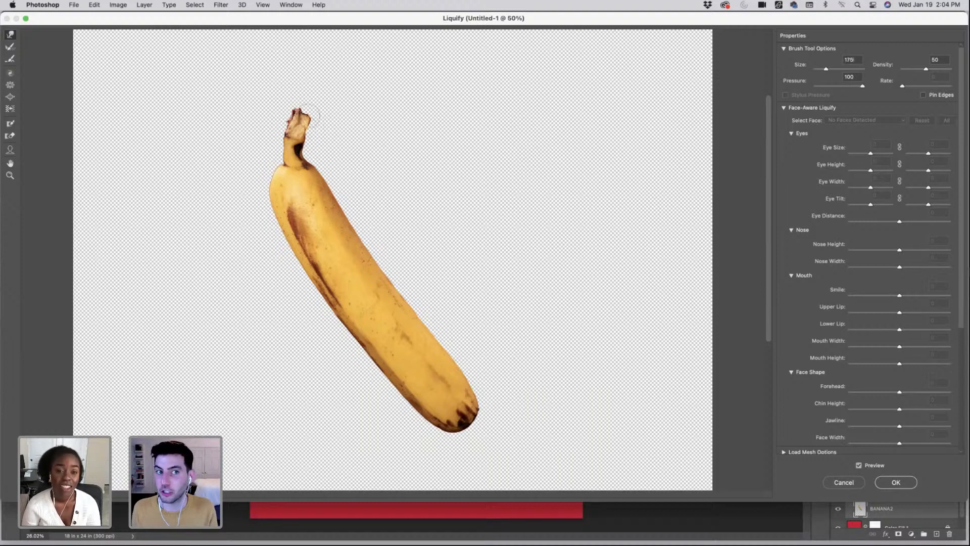
- Push the tip of the banana's stem slightly down with the Forward Warp tool at brush size 250
{"action": "key", "text": "bracketright"}
{"action": "key", "text": "bracketright"}
{"action": "left_click_drag", "start_coordinate": [297, 100], "coordinate": [296, 108]}
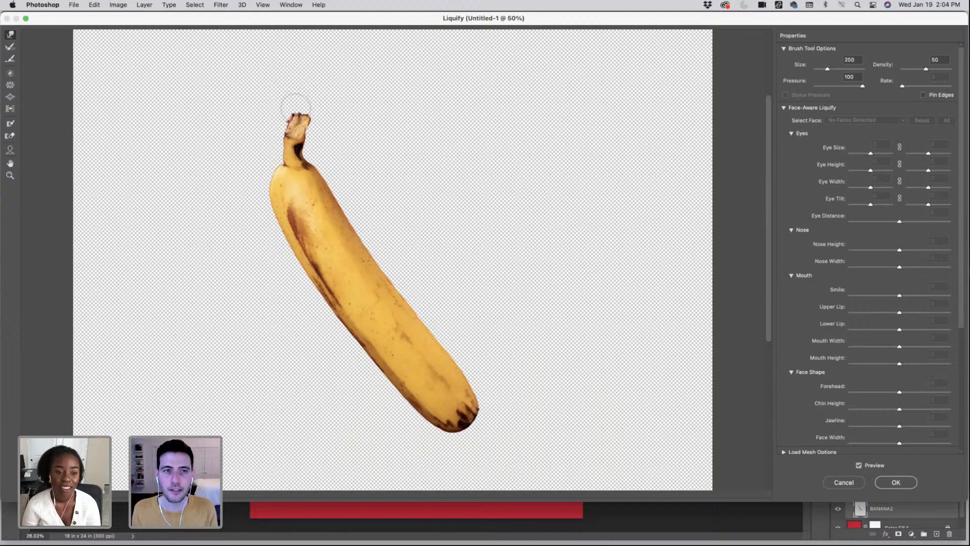
{"action": "key", "text": "bracketright"}
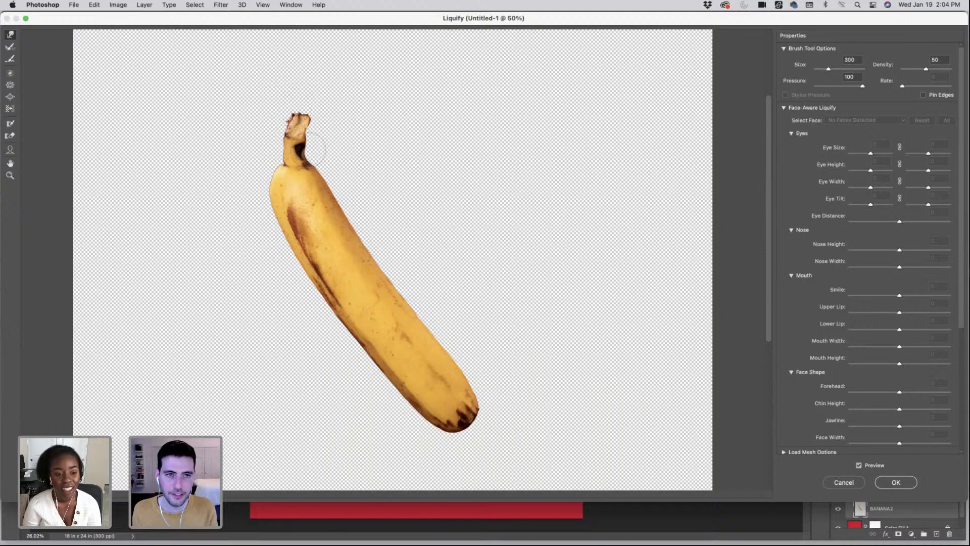
{"action": "key", "text": "bracketleft"}
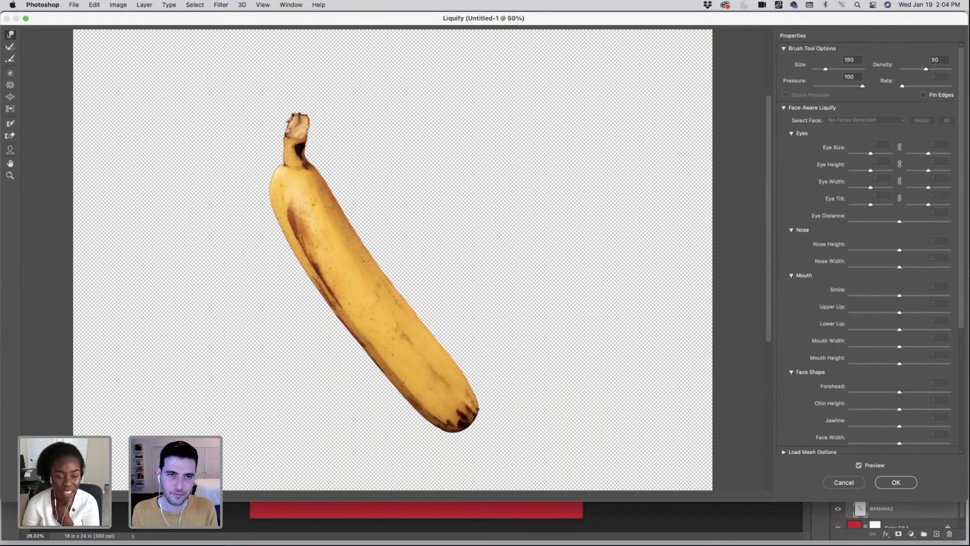
- Shorten the banana's stem further by pushing its cut end down with the Forward Warp tool at brush size 300
{"action": "key", "text": "bracketright"}
{"action": "key", "text": "bracketright"}
{"action": "key", "text": "bracketright"}
{"action": "key", "text": "bracketright"}
{"action": "left_click_drag", "start_coordinate": [299, 113], "coordinate": [298, 121]}
{"action": "key", "text": "bracketleft"}
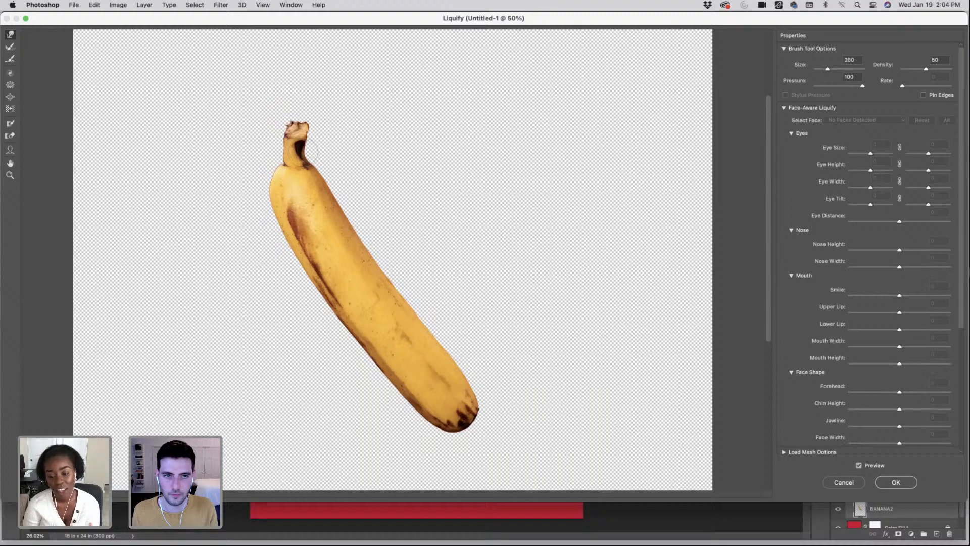
{"action": "key", "text": "bracketleft"}
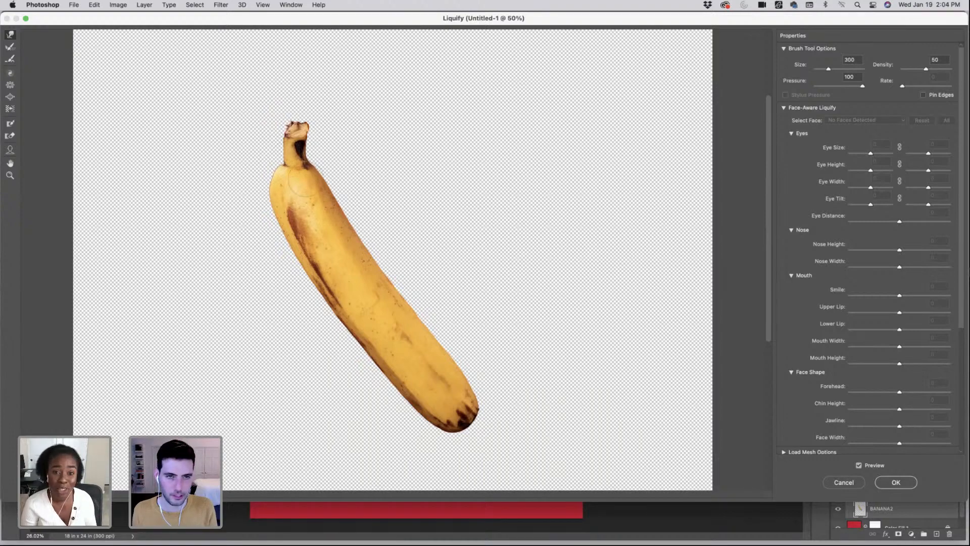
- Set the Forward Warp brush size to 250 and apply the Liquify changes to the BANANA2 layer
{"action": "key", "text": "bracketright"}
{"action": "key", "text": "bracketright"}
{"action": "key", "text": "bracketright"}
{"action": "key", "text": "bracketright"}
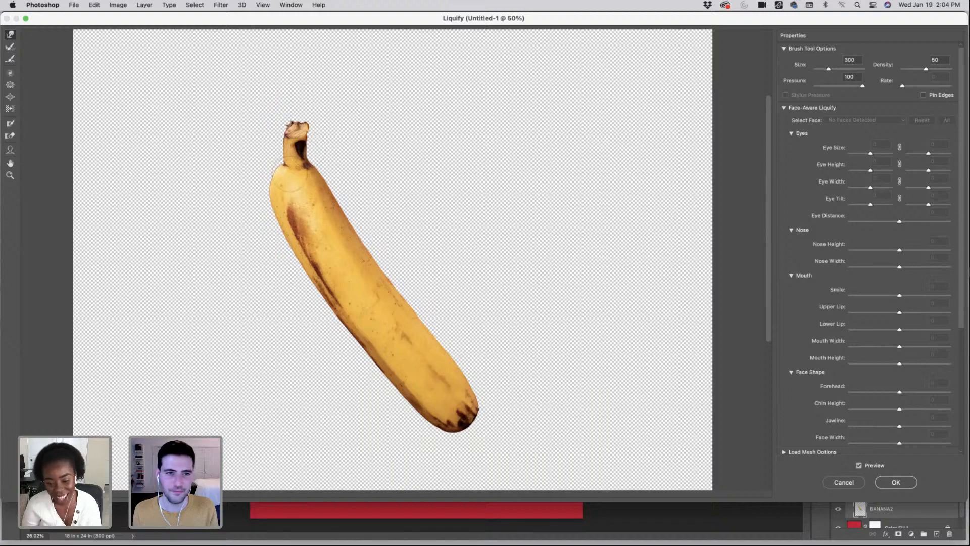
{"action": "key", "text": "bracketleft"}
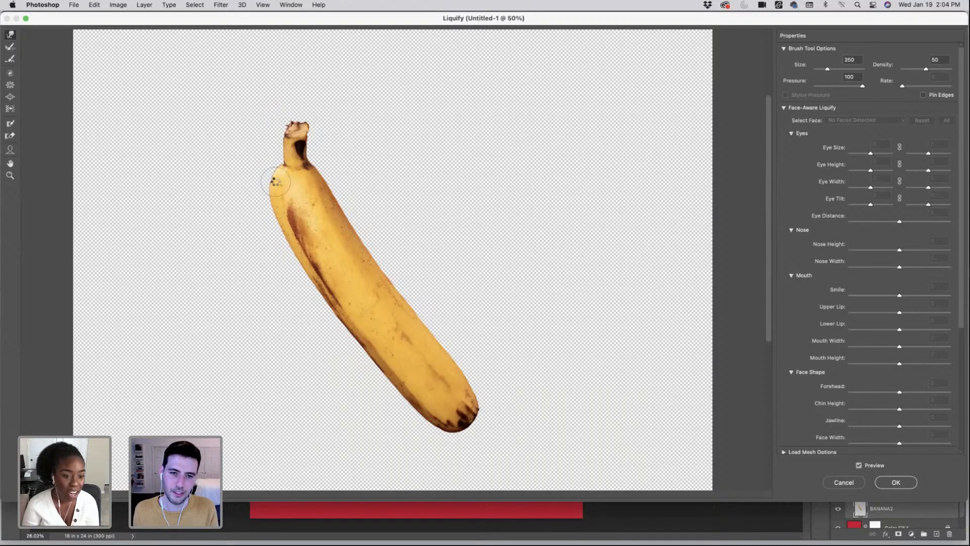
{"action": "key", "text": "Return"}
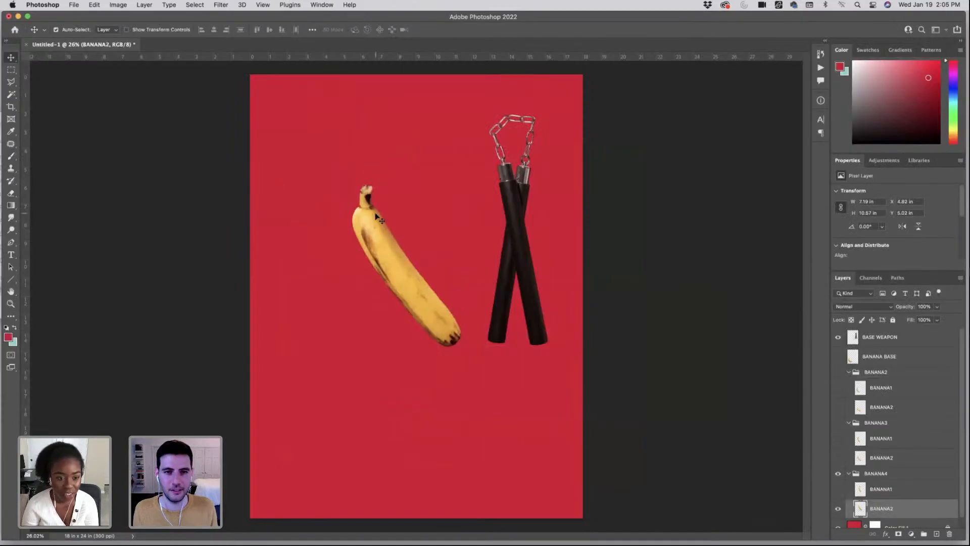
{"action": "scroll", "coordinate": [376, 217], "scroll_direction": "up", "scroll_amount": 5}
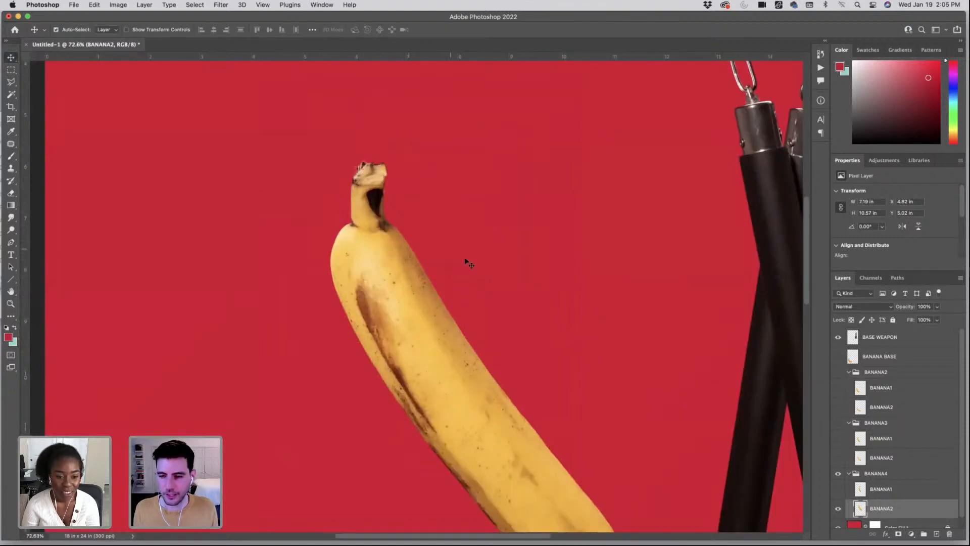
{"action": "scroll", "coordinate": [459, 253], "scroll_direction": "down", "scroll_amount": 4}
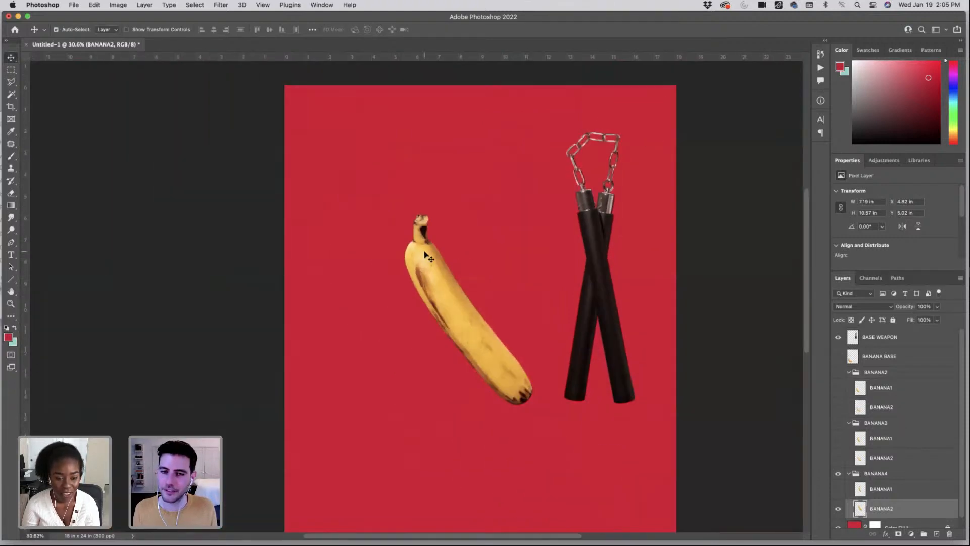
- Start a Warp transform on the BANANA2 layer and pull the mesh's upper-left corner slightly outward
{"action": "left_click", "coordinate": [12, 82]}
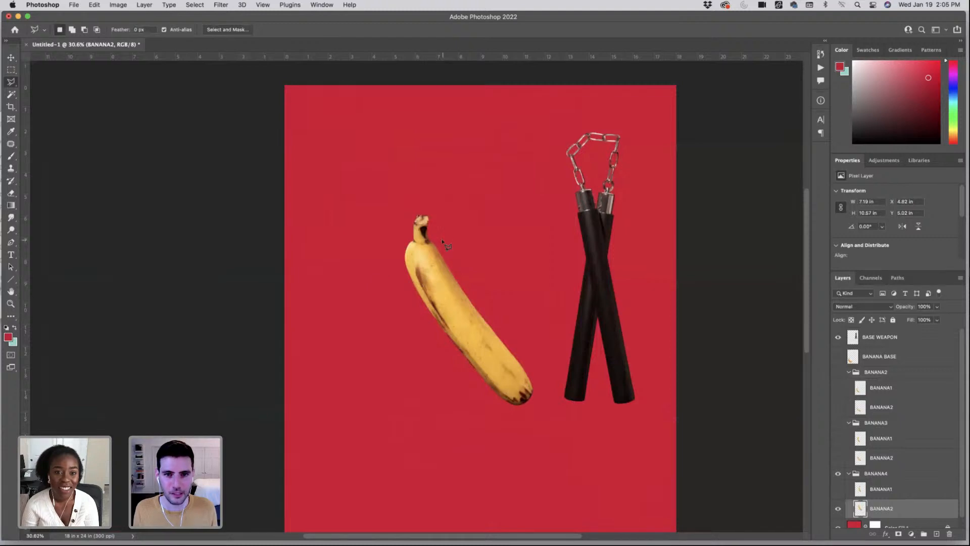
{"action": "mouse_move", "coordinate": [444, 244]}
{"action": "left_mouse_down"}
{"action": "mouse_move", "coordinate": [397, 268]}
{"action": "mouse_move", "coordinate": [391, 213]}
{"action": "mouse_move", "coordinate": [404, 199]}
{"action": "mouse_move", "coordinate": [447, 192]}
{"action": "mouse_move", "coordinate": [442, 246]}
{"action": "left_mouse_up"}
{"action": "scroll", "coordinate": [441, 248], "scroll_direction": "up", "scroll_amount": 2}
{"action": "key", "text": "super+t"}
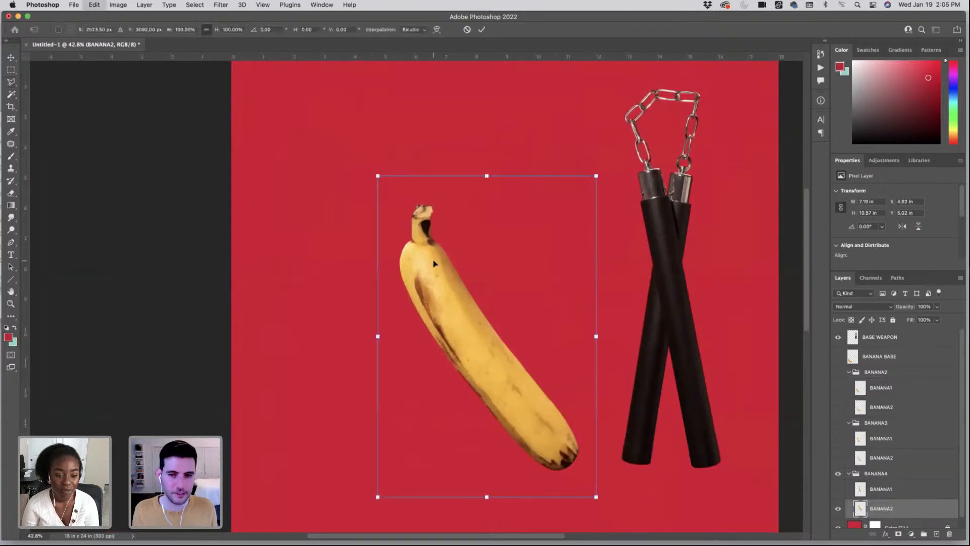
{"action": "right_click", "coordinate": [429, 249]}
{"action": "key", "text": "Return"}
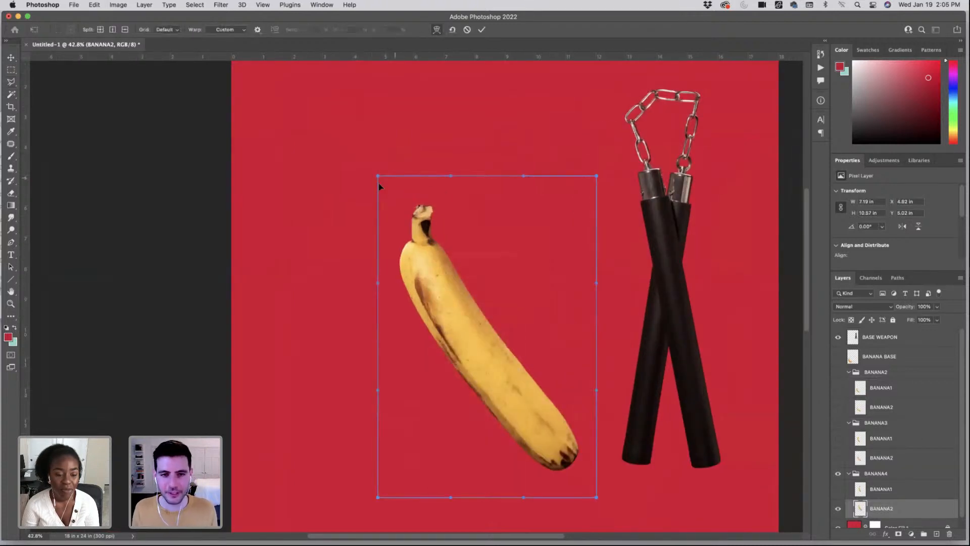
{"action": "left_click_drag", "start_coordinate": [376, 178], "coordinate": [372, 181]}
{"action": "left_click_drag", "start_coordinate": [368, 181], "coordinate": [364, 180]}
- Adjust the warp's upper-left curve handles, moving the side handle inward and the upper-edge handle to the left
{"action": "left_click_drag", "start_coordinate": [445, 176], "coordinate": [434, 185]}
{"action": "key", "text": "super+z"}
{"action": "left_click_drag", "start_coordinate": [384, 283], "coordinate": [384, 284]}
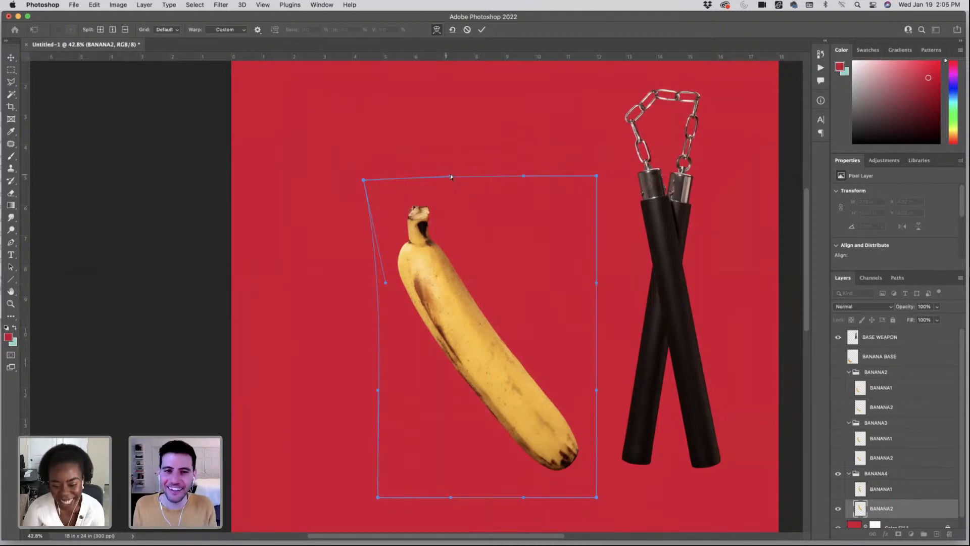
{"action": "left_click_drag", "start_coordinate": [451, 177], "coordinate": [442, 175]}
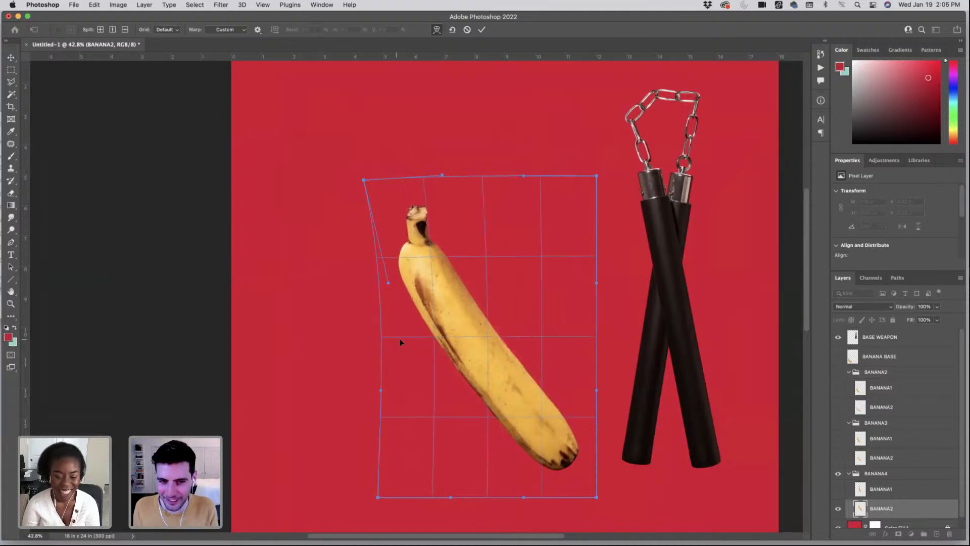
- Nudge the warp mesh along the banana's left side to the right, pull its lower-right end inward, and commit the warp
{"action": "left_click_drag", "start_coordinate": [400, 339], "coordinate": [402, 340]}
{"action": "left_click_drag", "start_coordinate": [409, 366], "coordinate": [411, 365]}
{"action": "left_click_drag", "start_coordinate": [403, 448], "coordinate": [404, 448]}
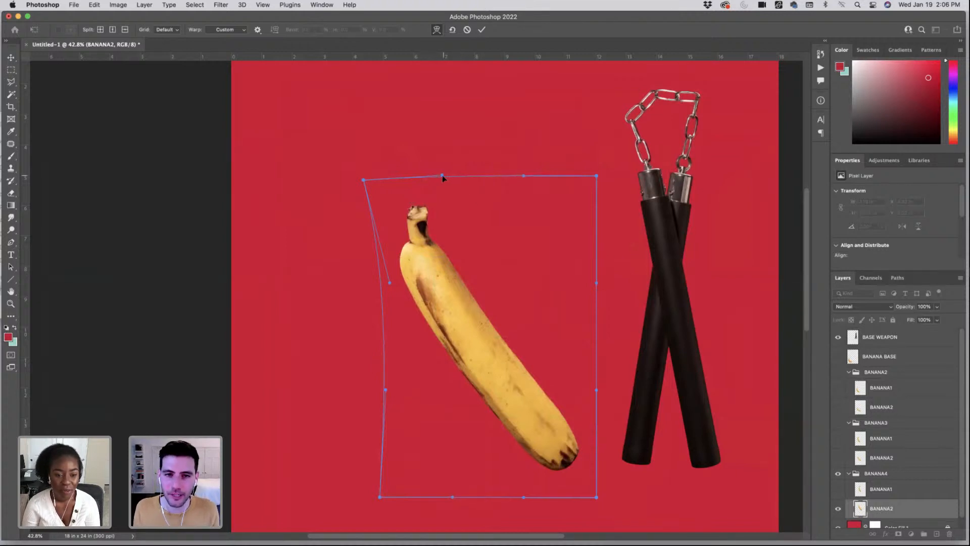
{"action": "mouse_move", "coordinate": [443, 176]}
{"action": "left_mouse_down"}
{"action": "mouse_move", "coordinate": [434, 176]}
{"action": "mouse_move", "coordinate": [443, 176]}
{"action": "left_mouse_up"}
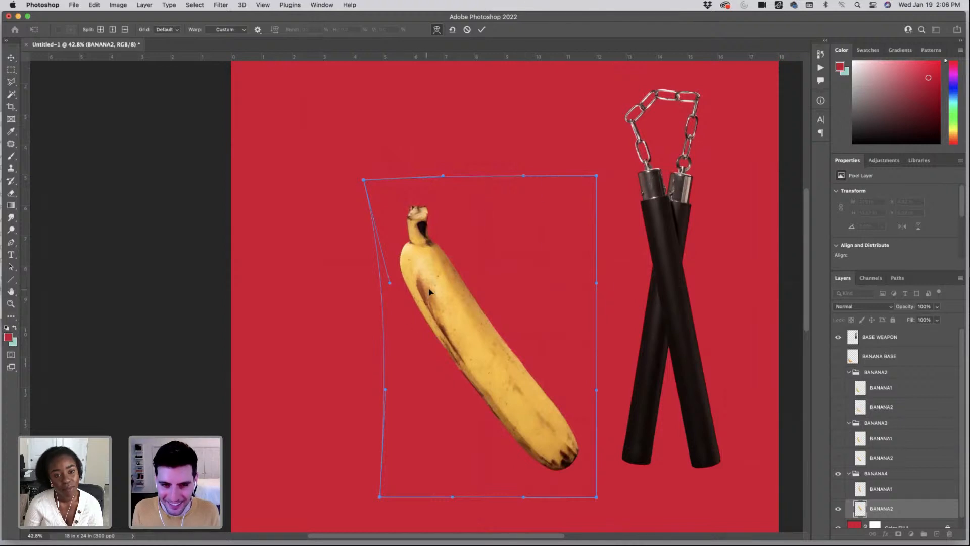
{"action": "left_click_drag", "start_coordinate": [430, 292], "coordinate": [433, 292]}
{"action": "left_click_drag", "start_coordinate": [579, 492], "coordinate": [574, 492]}
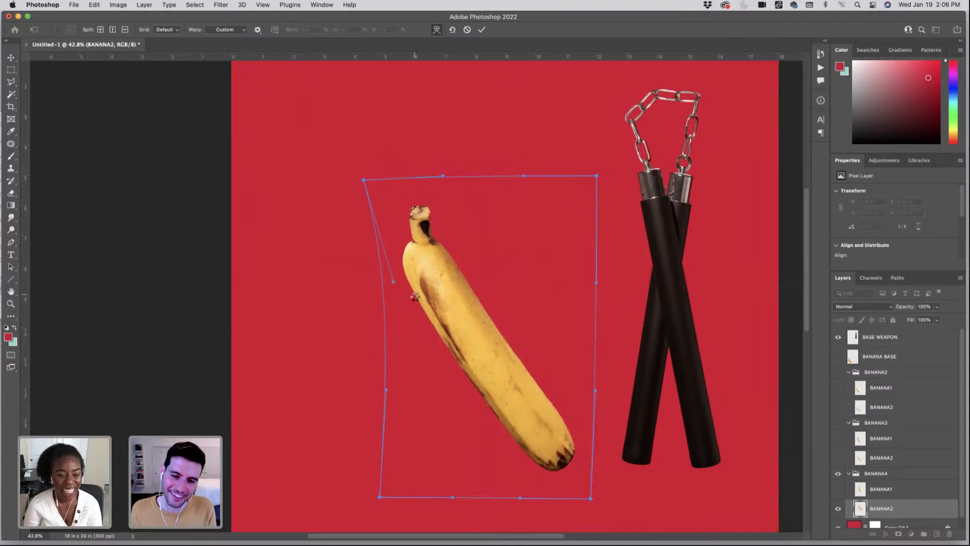
{"action": "key", "text": "Return"}
- Open the Liquify filter on the BANANA2 layer with the banana's stem enlarged to 100% view
{"action": "key", "text": "l"}
{"action": "left_click", "coordinate": [225, 6]}
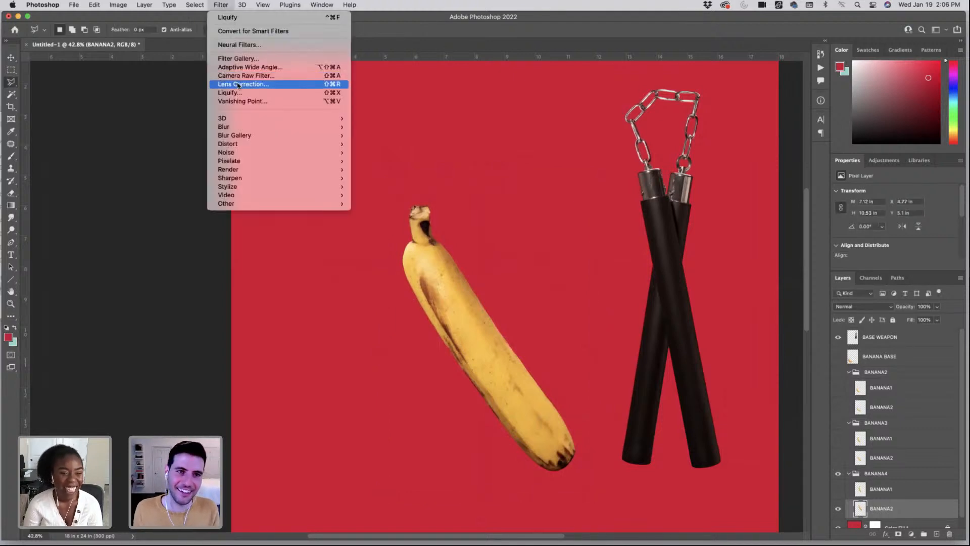
{"action": "left_click", "coordinate": [240, 94]}
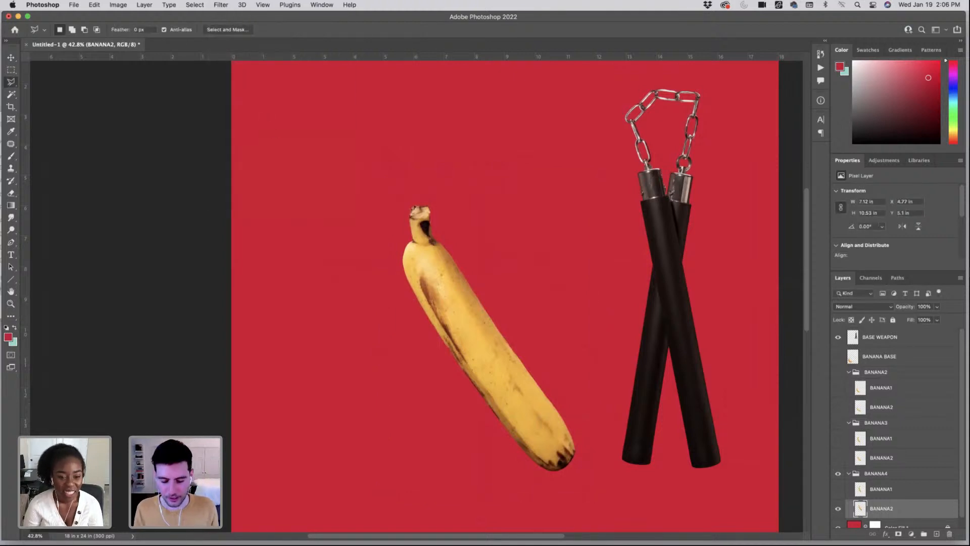
{"action": "key", "text": "super+plus"}
{"action": "key", "text": "super+plus"}
{"action": "key", "text": "super+plus"}
{"action": "key", "text": "super+plus"}
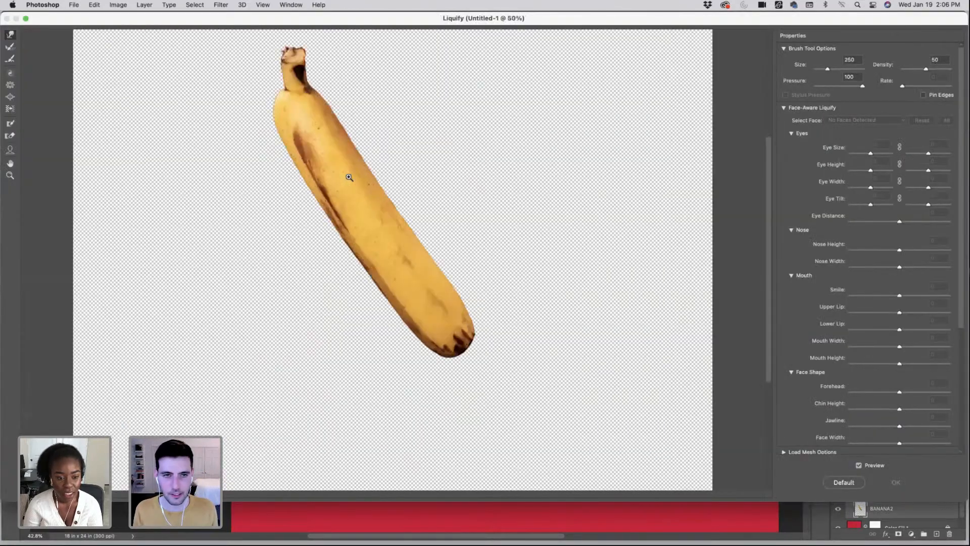
{"action": "scroll", "coordinate": [349, 177], "scroll_direction": "up", "scroll_amount": 10}
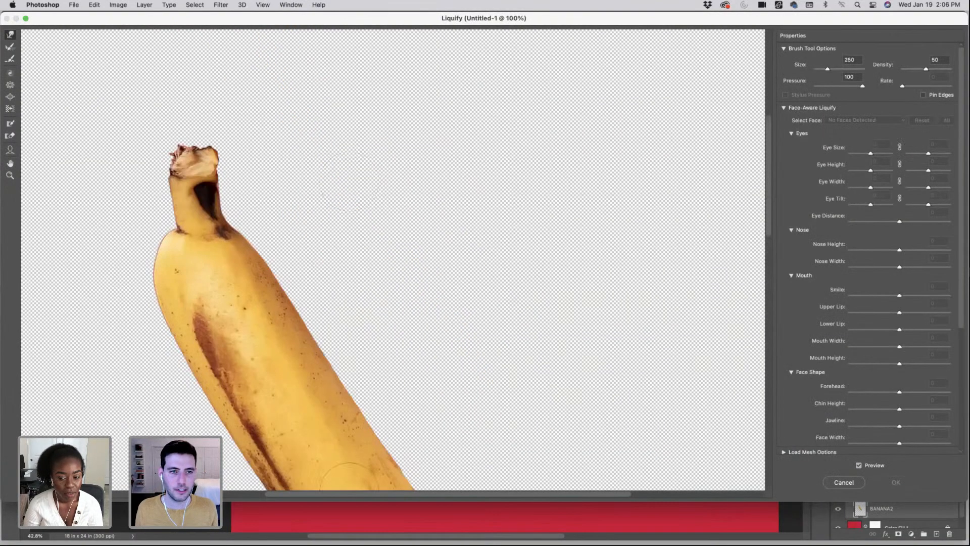
{"action": "scroll", "coordinate": [232, 46], "scroll_direction": "up", "scroll_amount": 3}
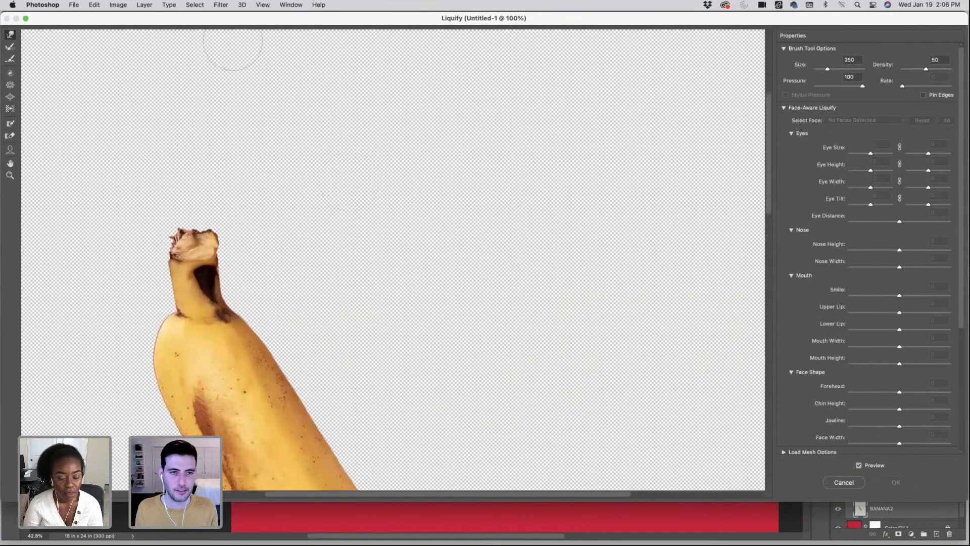
- Increase the Forward Warp brush size to 600 and push the banana's stem to the left
{"action": "left_click", "coordinate": [239, 291]}
{"action": "key", "text": "bracketright"}
{"action": "key", "text": "bracketright"}
{"action": "key", "text": "bracketright"}
{"action": "key", "text": "bracketright"}
{"action": "key", "text": "bracketright"}
{"action": "key", "text": "bracketright"}
{"action": "key", "text": "bracketright"}
{"action": "key", "text": "bracketright"}
{"action": "key", "text": "bracketright"}
{"action": "key", "text": "bracketright"}
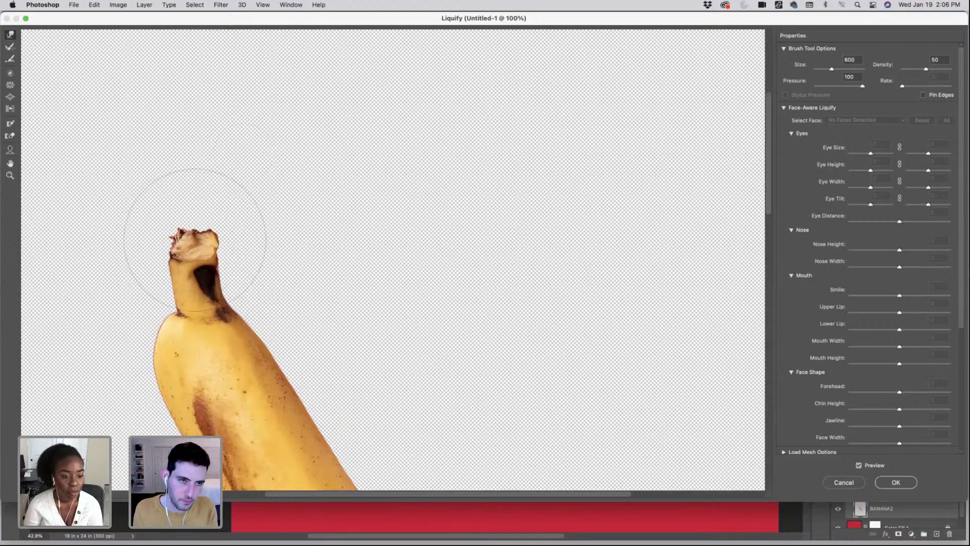
{"action": "left_click_drag", "start_coordinate": [200, 226], "coordinate": [187, 231]}
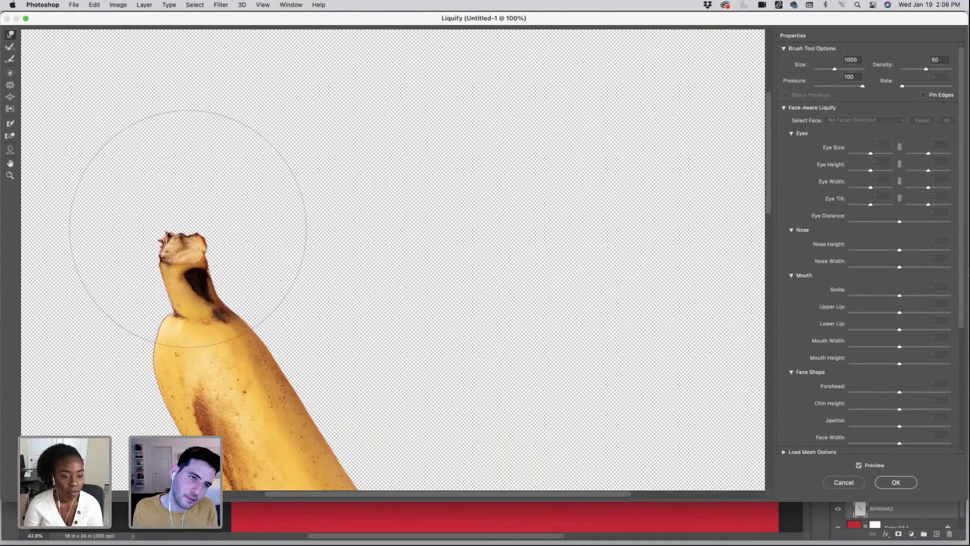
- Reduce the Forward Warp brush size to 250 and nudge the banana's left shoulder slightly inward
{"action": "key", "text": "bracketright"}
{"action": "key", "text": "bracketleft"}
{"action": "key", "text": "bracketleft"}
{"action": "key", "text": "bracketleft"}
{"action": "key", "text": "bracketleft"}
{"action": "key", "text": "bracketleft"}
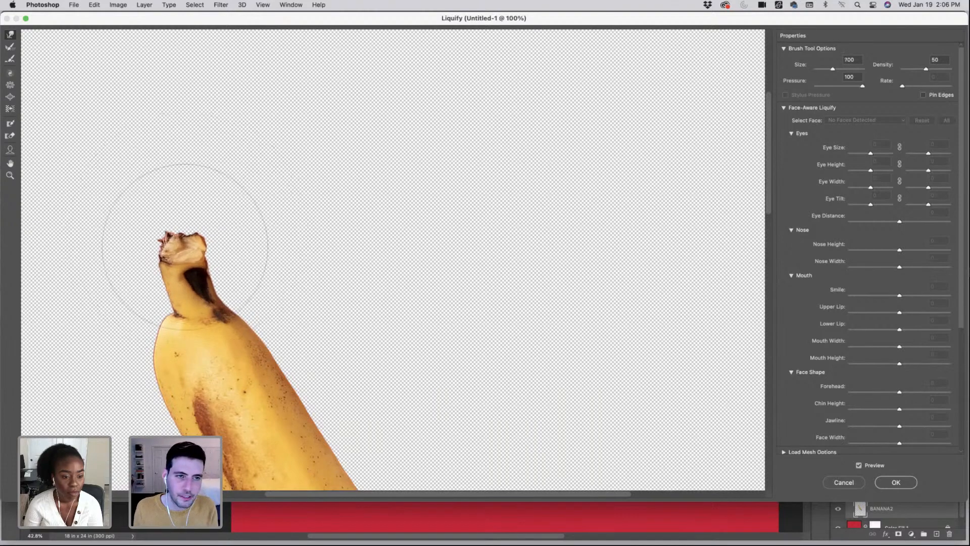
{"action": "key", "text": "bracketleft"}
{"action": "key", "text": "bracketleft"}
{"action": "key", "text": "bracketleft"}
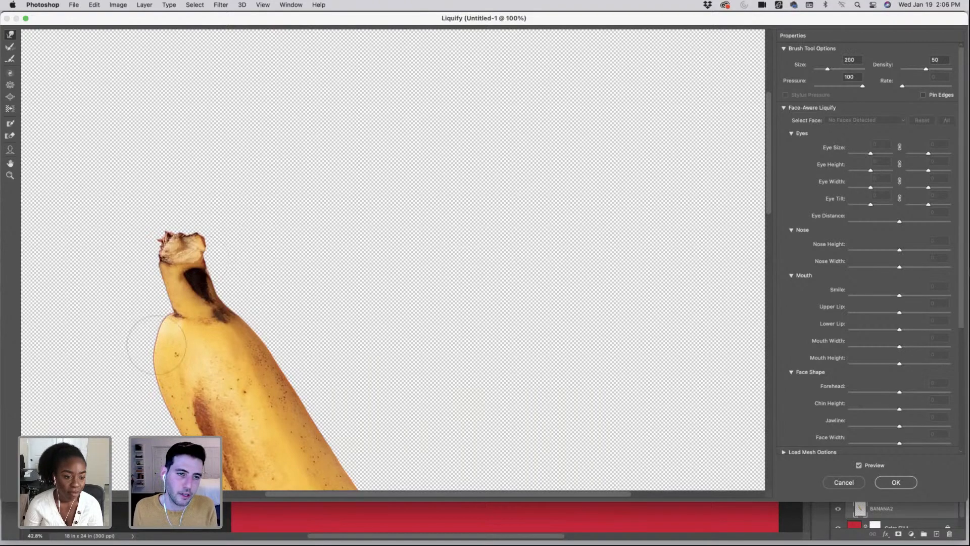
{"action": "left_click_drag", "start_coordinate": [156, 344], "coordinate": [158, 346]}
{"action": "key", "text": "bracketleft"}
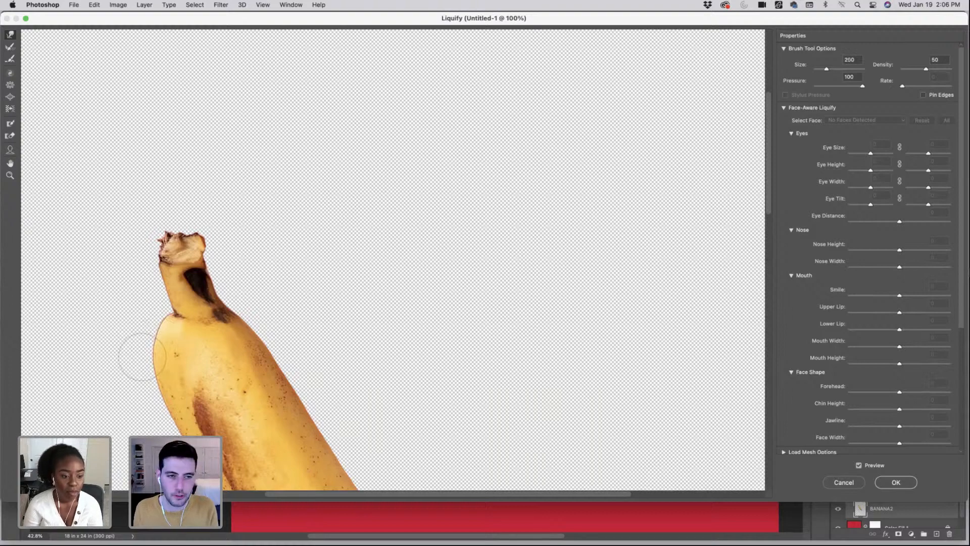
- Set the brush size to 400 and push the banana's right shoulder up toward the base of the stem
{"action": "key", "text": "bracketright"}
{"action": "key", "text": "bracketright"}
{"action": "key", "text": "bracketright"}
{"action": "key", "text": "bracketright"}
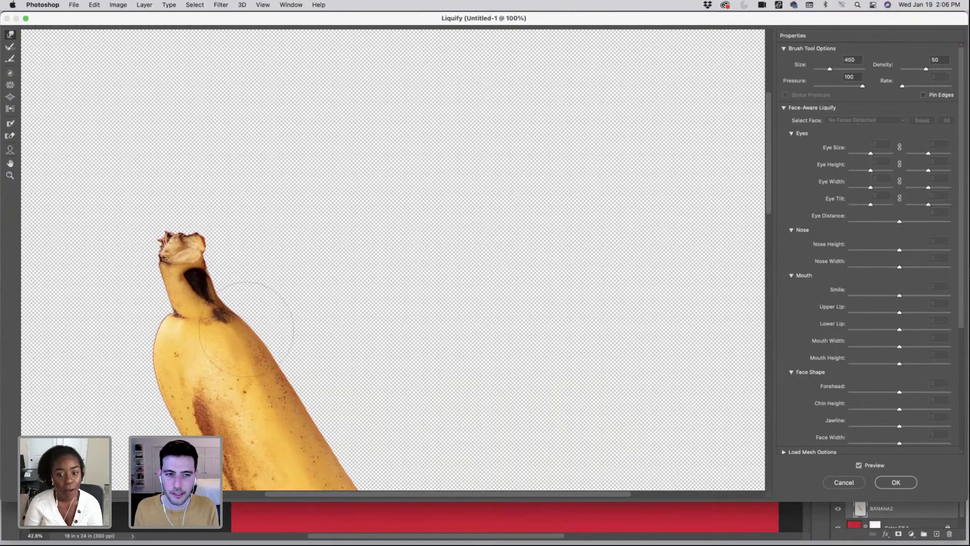
{"action": "left_click_drag", "start_coordinate": [249, 337], "coordinate": [243, 318]}
{"action": "key", "text": "bracketleft"}
{"action": "key", "text": "bracketleft"}
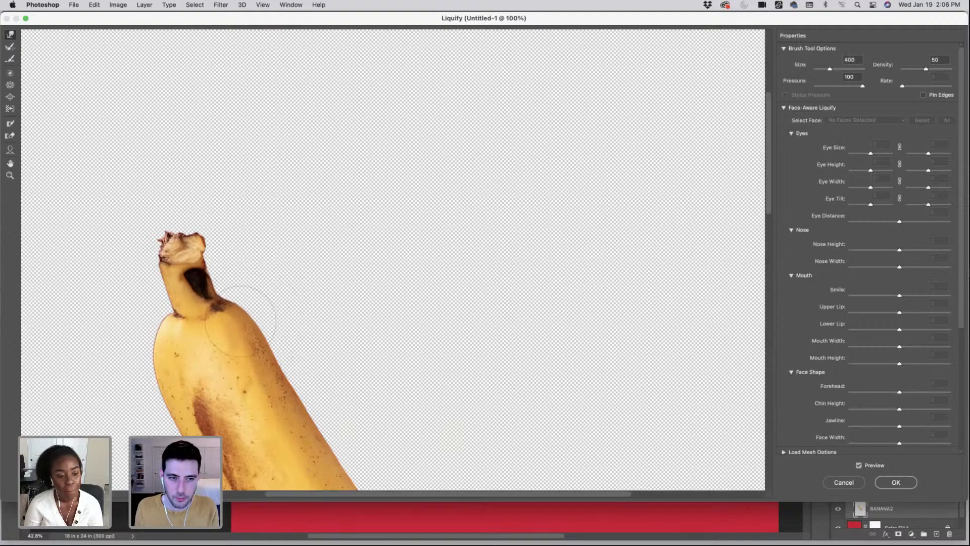
{"action": "key", "text": "bracketright"}
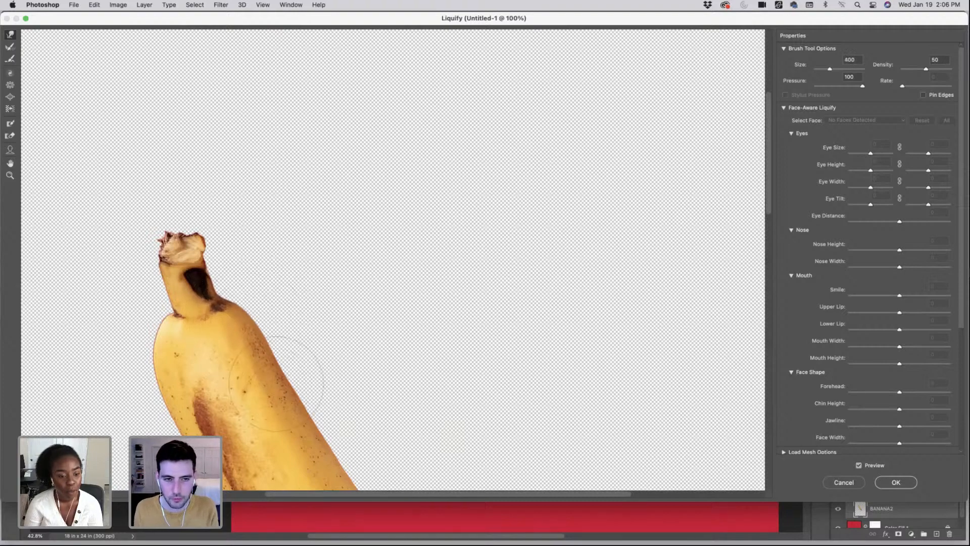
- Reduce the Forward Warp brush size to 80 and push in the right edge of the stem near its base
{"action": "key", "text": "bracketleft"}
{"action": "key", "text": "bracketleft"}
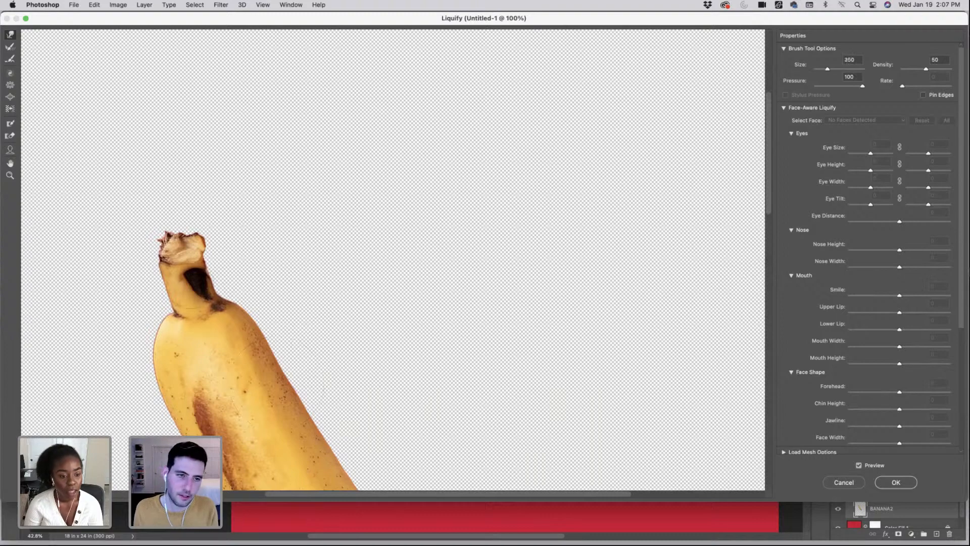
{"action": "key", "text": "bracketleft"}
{"action": "key", "text": "bracketleft"}
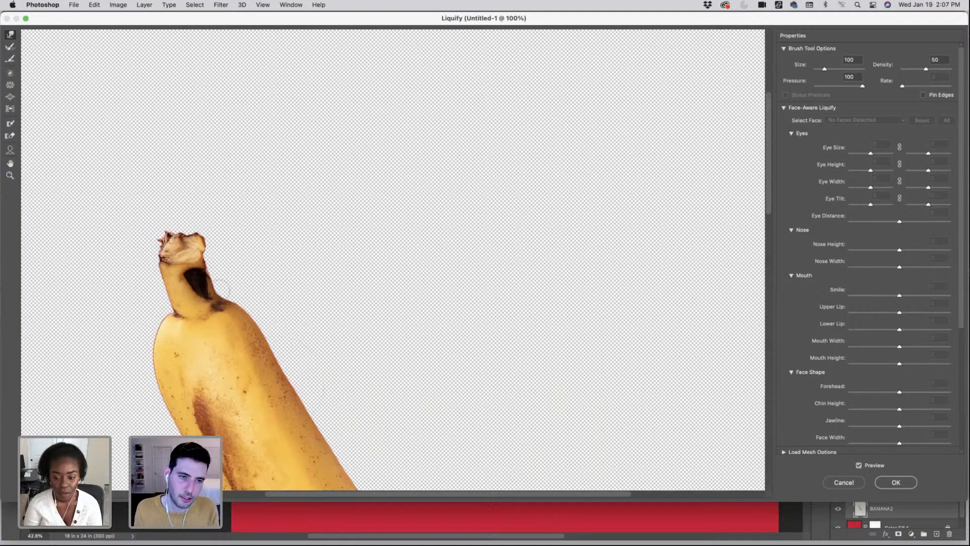
{"action": "key", "text": "bracketleft"}
{"action": "key", "text": "bracketleft"}
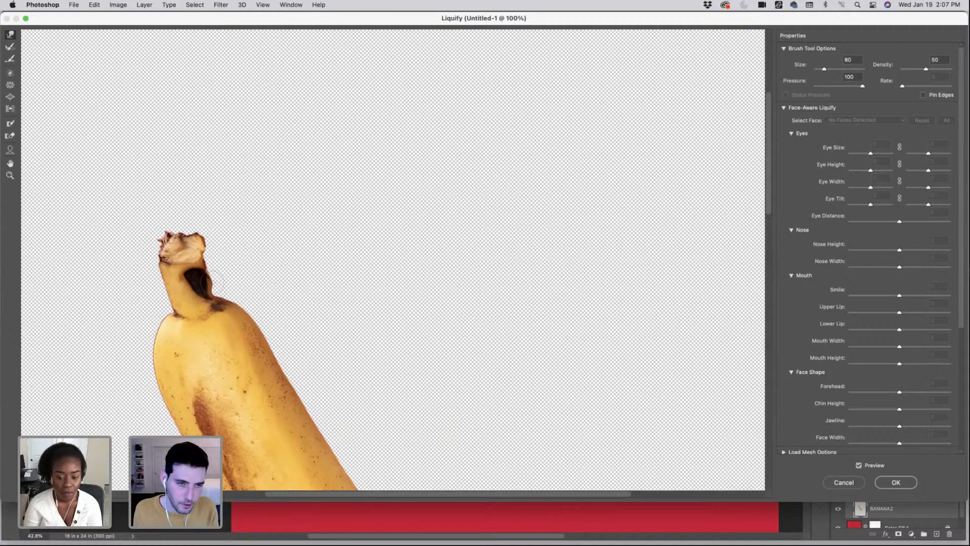
- Vary the brush size between 100 and 150 and smooth the stem's right edge up to its tip
{"action": "key", "text": "bracketright"}
{"action": "key", "text": "bracketright"}
{"action": "key", "text": "bracketright"}
{"action": "key", "text": "bracketright"}
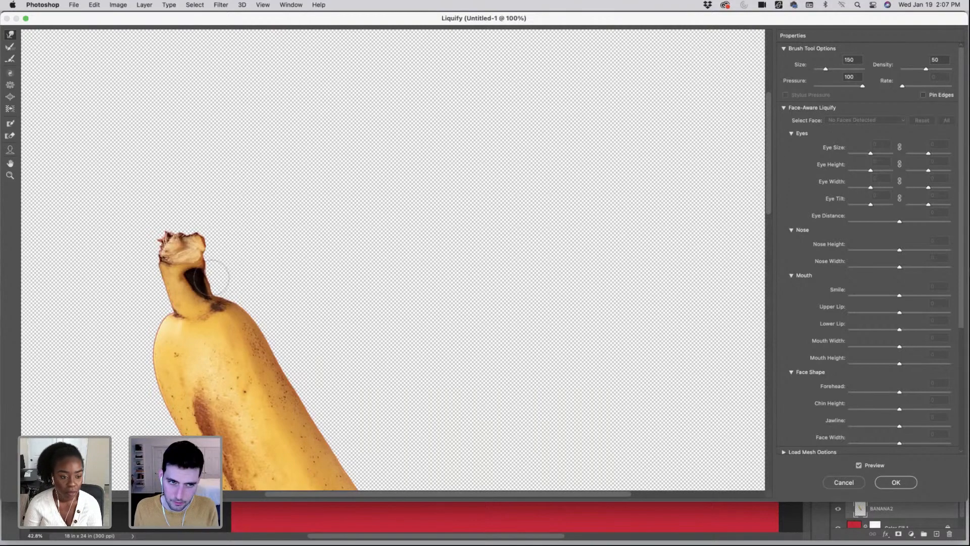
{"action": "key", "text": "bracketleft"}
{"action": "key", "text": "bracketleft"}
{"action": "key", "text": "bracketright"}
{"action": "key", "text": "bracketright"}
{"action": "key", "text": "bracketright"}
{"action": "key", "text": "bracketright"}
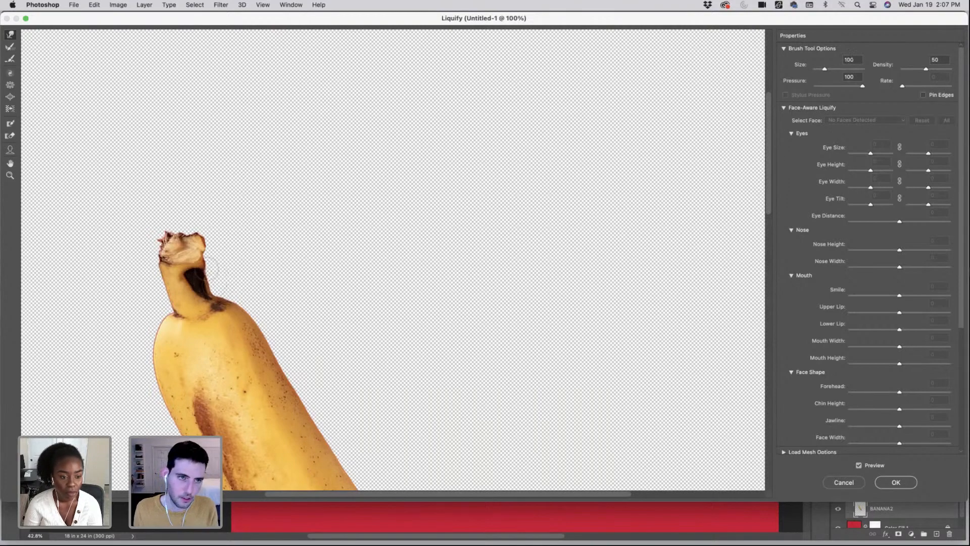
{"action": "key", "text": "bracketleft"}
{"action": "key", "text": "bracketleft"}
{"action": "key", "text": "bracketleft"}
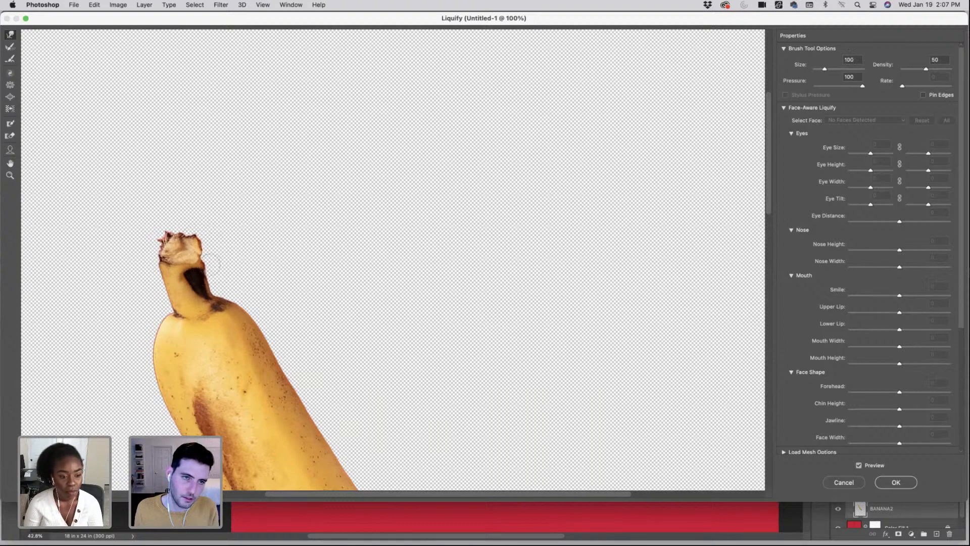
- Check the banana against the whole poster by switching Show Backdrop on and off at 50% view
{"action": "scroll", "coordinate": [787, 380], "scroll_direction": "down", "scroll_amount": 5}
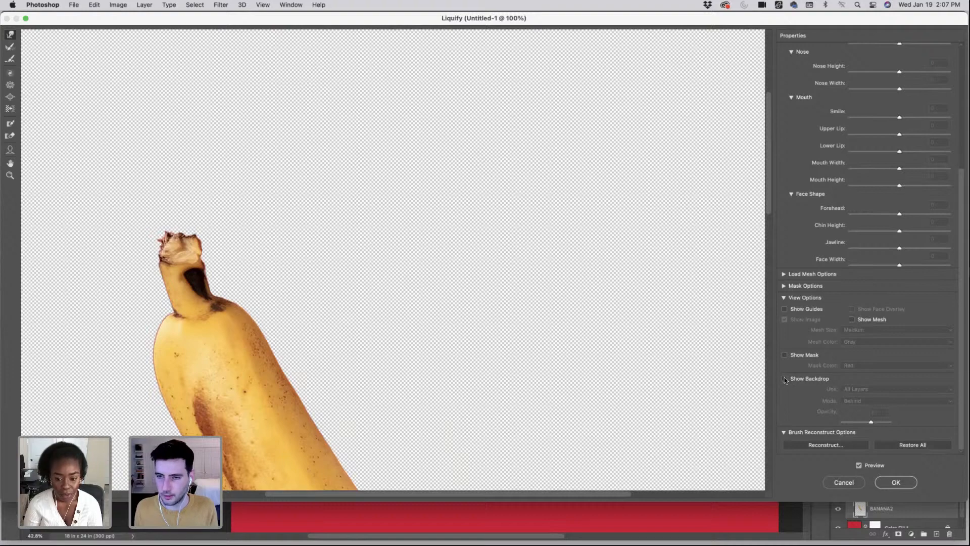
{"action": "left_click", "coordinate": [785, 379]}
{"action": "scroll", "coordinate": [784, 380], "scroll_direction": "down", "scroll_amount": 3}
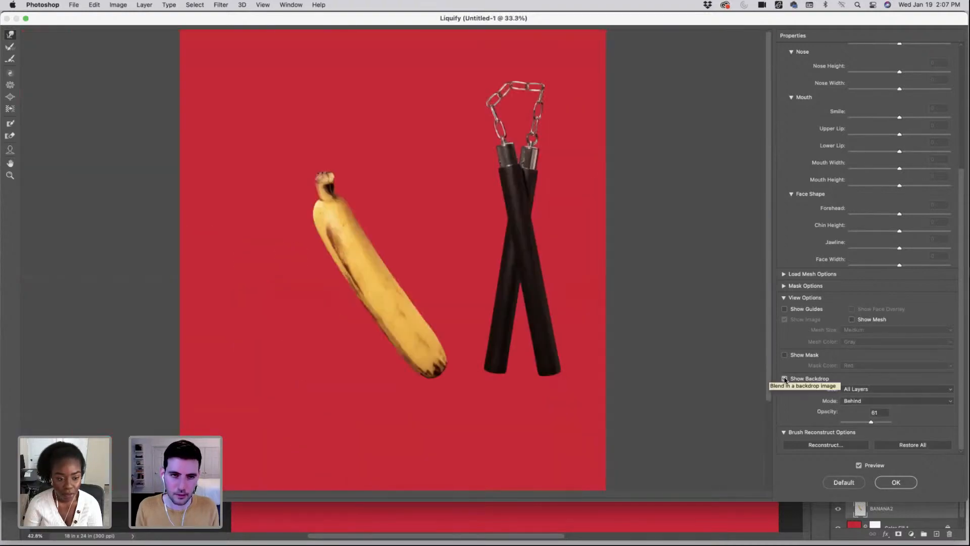
{"action": "scroll", "coordinate": [785, 380], "scroll_direction": "down", "scroll_amount": 1}
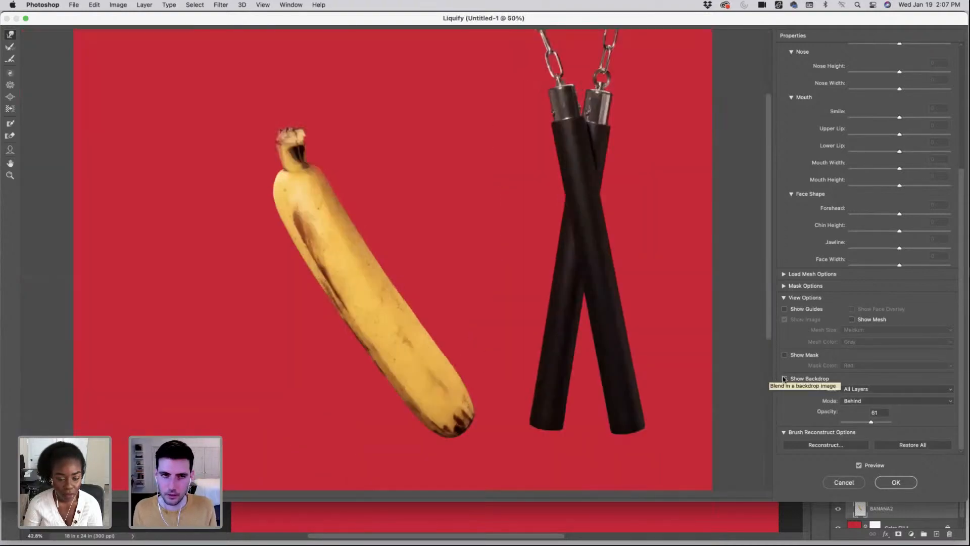
{"action": "left_click", "coordinate": [785, 378]}
{"action": "left_click", "coordinate": [784, 378]}
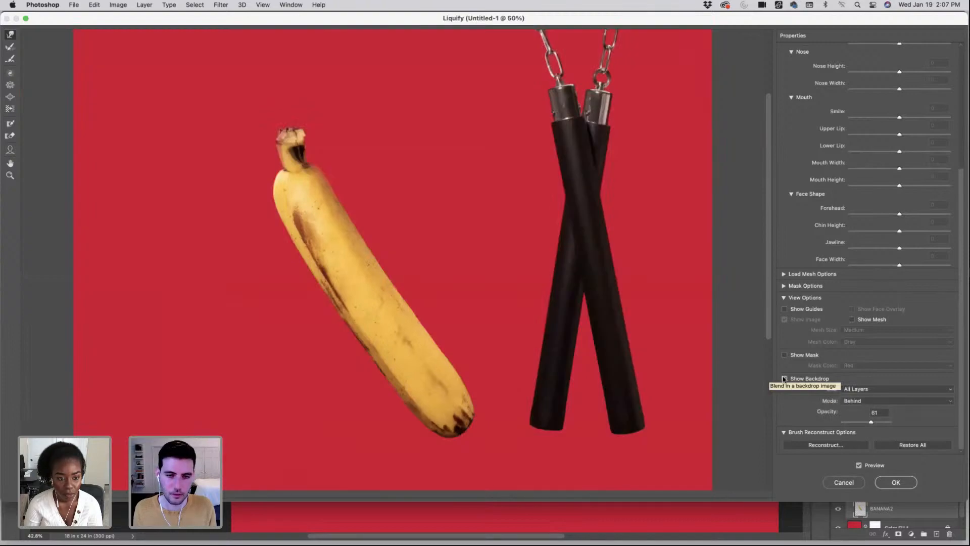
{"action": "left_click", "coordinate": [785, 378]}
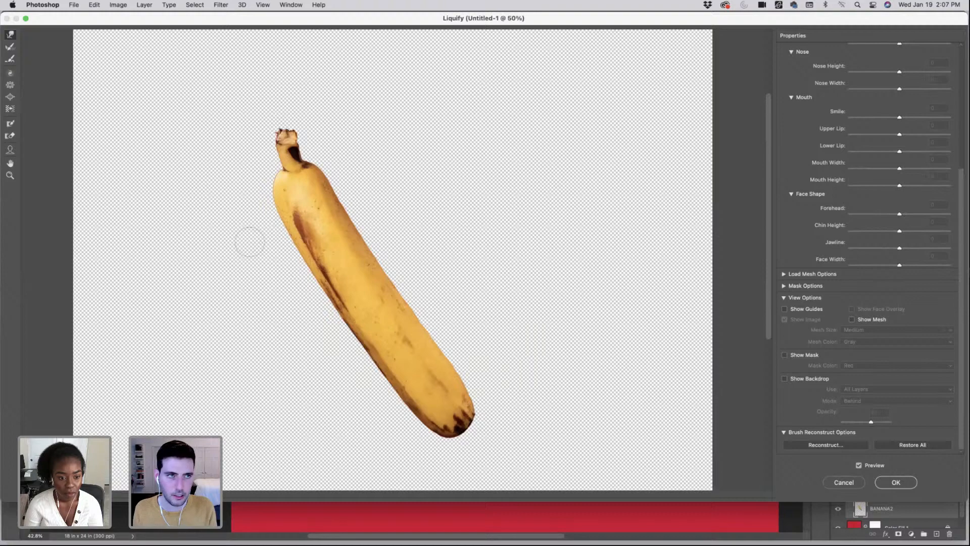
- Enlarge the Forward Warp brush well beyond the banana's width, nudge its upper left side slightly right, and apply Liquify
{"action": "key", "text": "bracketright"}
{"action": "key", "text": "bracketright"}
{"action": "key", "text": "bracketright"}
{"action": "key", "text": "bracketright"}
{"action": "key", "text": "bracketright"}
{"action": "key", "text": "bracketright"}
{"action": "key", "text": "bracketright"}
{"action": "key", "text": "bracketright"}
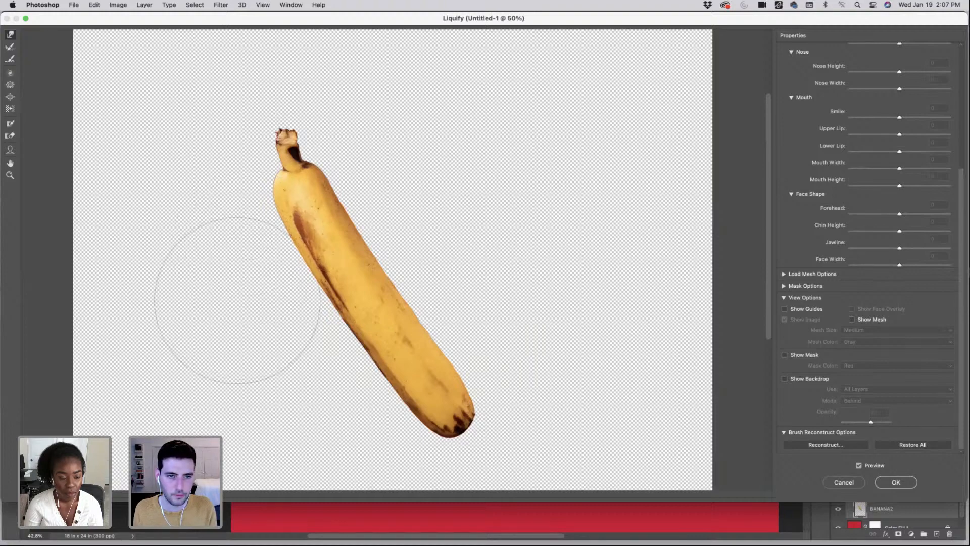
{"action": "key", "text": "bracketright"}
{"action": "key", "text": "bracketright"}
{"action": "key", "text": "bracketright"}
{"action": "key", "text": "bracketright"}
{"action": "key", "text": "bracketright"}
{"action": "key", "text": "bracketright"}
{"action": "key", "text": "bracketright"}
{"action": "key", "text": "bracketright"}
{"action": "key", "text": "bracketright"}
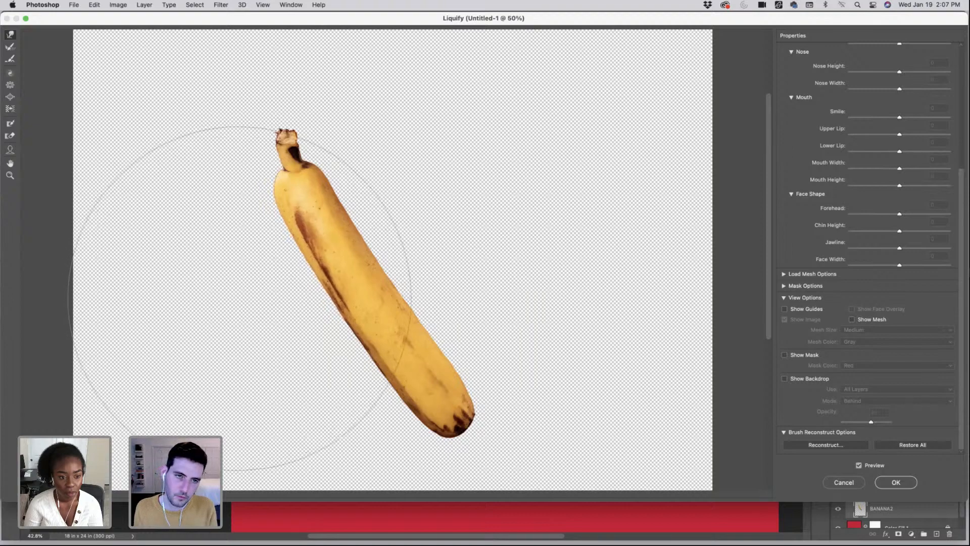
{"action": "left_click_drag", "start_coordinate": [240, 298], "coordinate": [243, 299]}
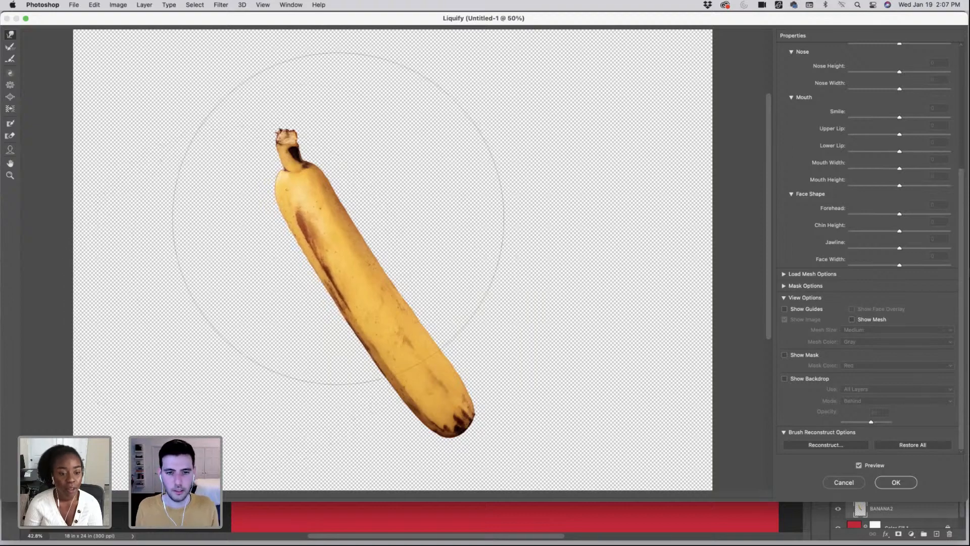
{"action": "key", "text": "Return"}
- In the BANANA4 group, hide BANANA2, show and select BANANA1, and open it in the Liquify filter
{"action": "scroll", "coordinate": [386, 237], "scroll_direction": "down", "scroll_amount": 3}
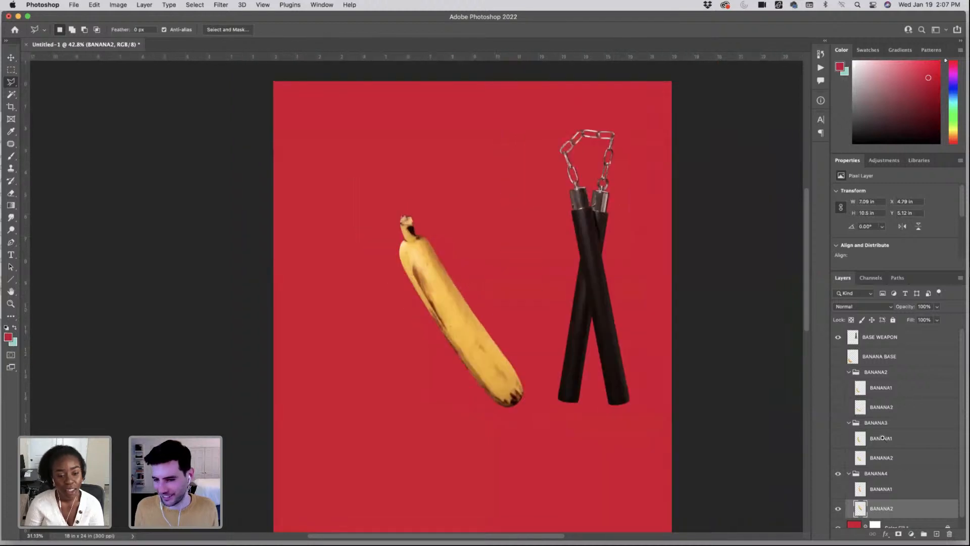
{"action": "left_click", "coordinate": [839, 489]}
{"action": "left_click", "coordinate": [838, 508]}
{"action": "left_click", "coordinate": [888, 495]}
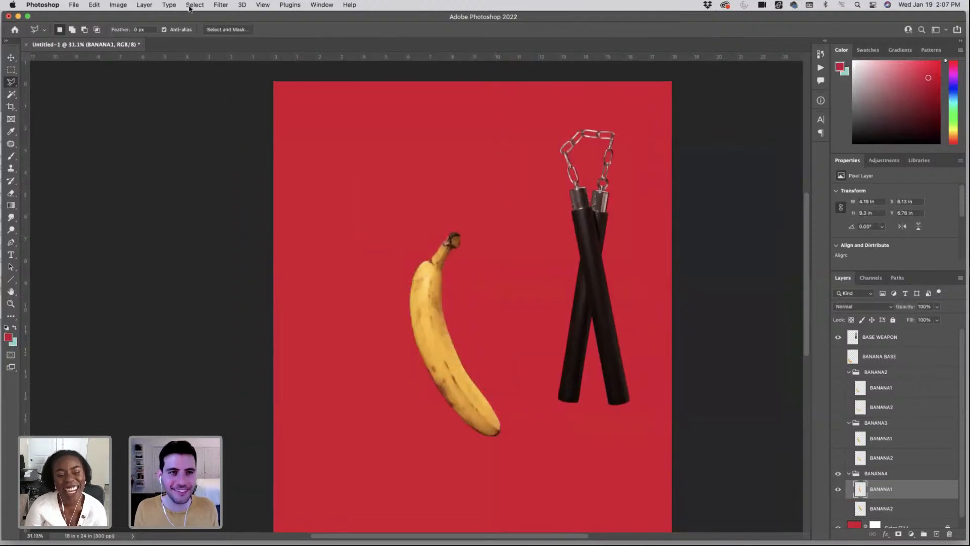
{"action": "left_click", "coordinate": [221, 5]}
{"action": "left_click", "coordinate": [237, 93]}
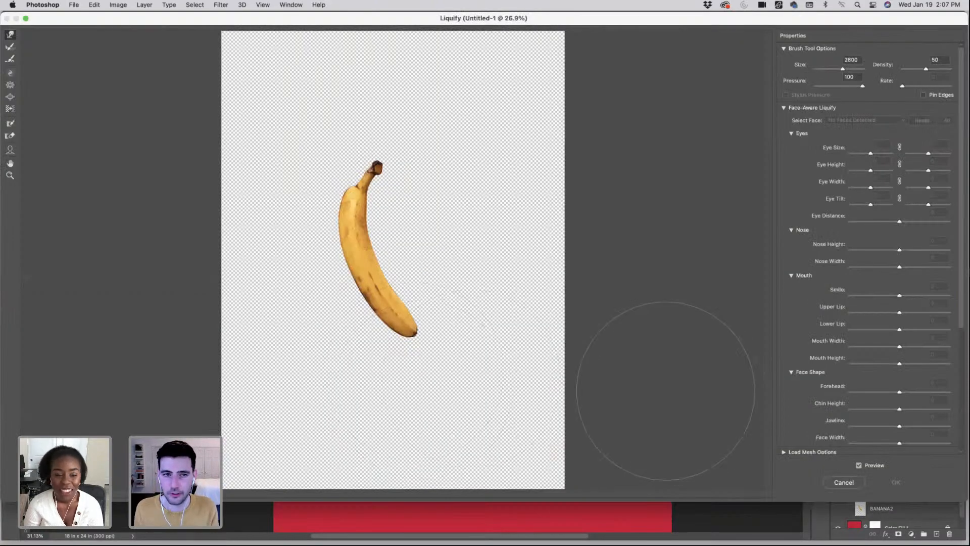
- Set the Forward Warp brush size to 3500 and push the banana's middle to the right to straighten its curve
{"action": "key", "text": "bracketright"}
{"action": "key", "text": "bracketright"}
{"action": "key", "text": "bracketright"}
{"action": "key", "text": "bracketright"}
{"action": "key", "text": "bracketright"}
{"action": "key", "text": "bracketright"}
{"action": "key", "text": "bracketright"}
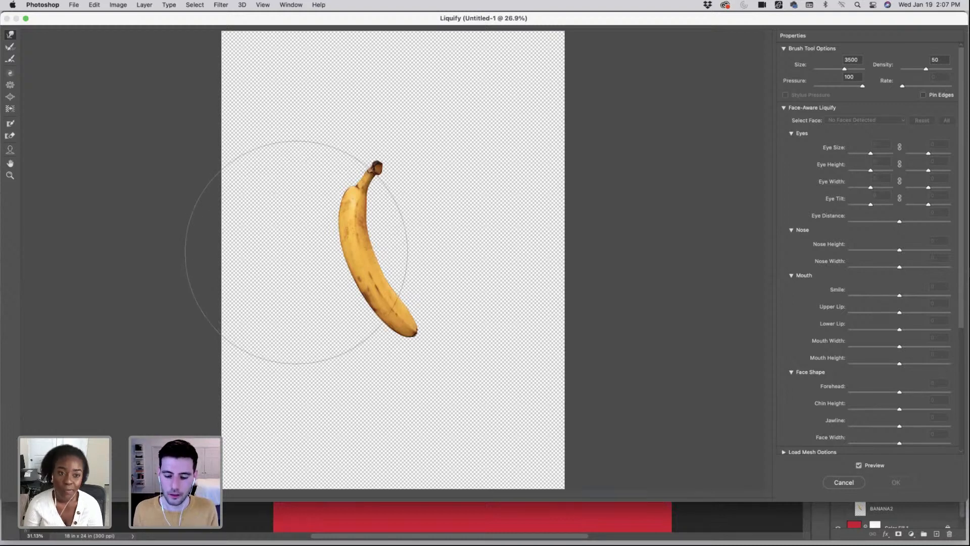
{"action": "left_click_drag", "start_coordinate": [325, 249], "coordinate": [370, 244]}
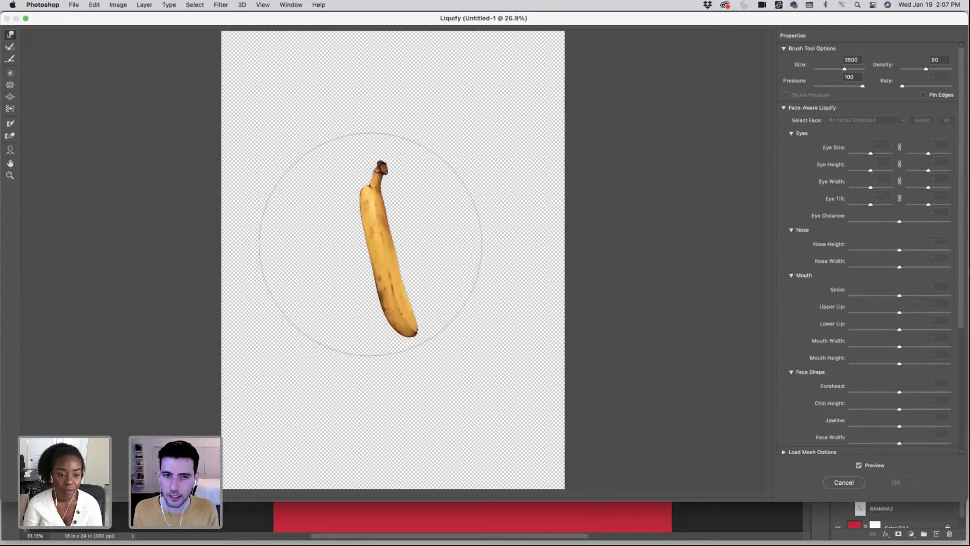
- Push the banana's lower tip slightly left and reduce the brush size to 2300
{"action": "key", "text": "bracketleft"}
{"action": "key", "text": "bracketleft"}
{"action": "key", "text": "bracketleft"}
{"action": "key", "text": "bracketleft"}
{"action": "key", "text": "bracketleft"}
{"action": "key", "text": "bracketleft"}
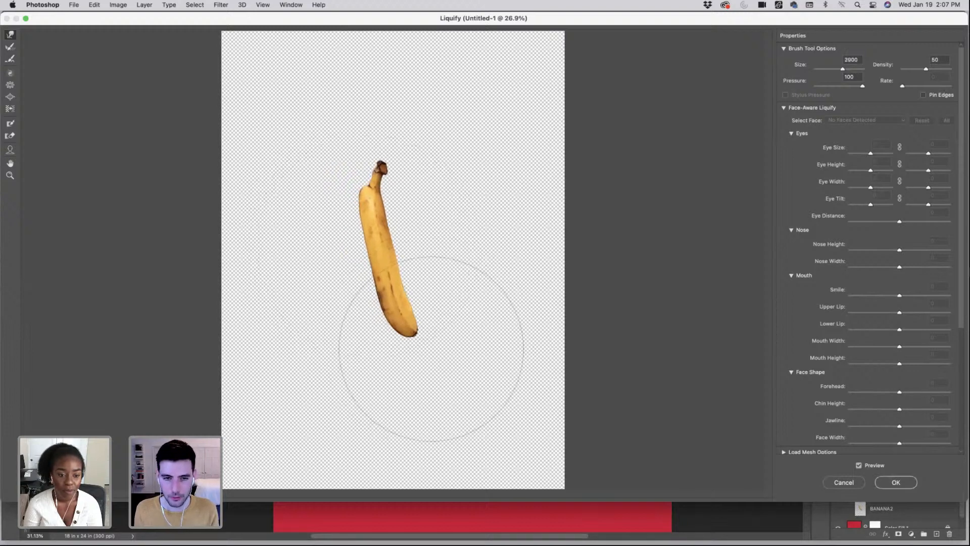
{"action": "key", "text": "bracketleft"}
{"action": "left_click_drag", "start_coordinate": [434, 353], "coordinate": [430, 354]}
{"action": "key", "text": "bracketleft"}
{"action": "key", "text": "bracketleft"}
{"action": "key", "text": "bracketleft"}
{"action": "key", "text": "bracketleft"}
{"action": "key", "text": "bracketleft"}
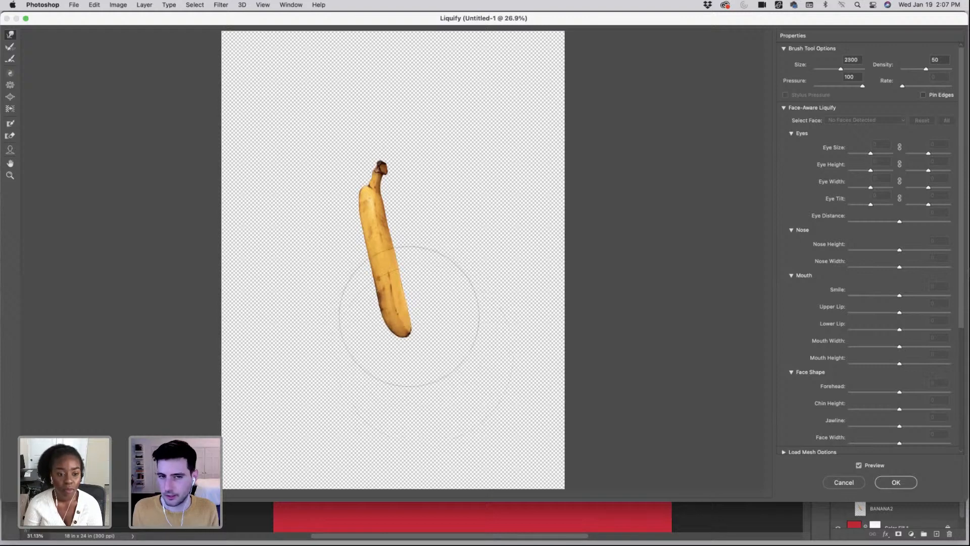
- Reduce the brush size to 700 and nudge the right edge of the banana's lower tip inward at 50% view
{"action": "key", "text": "bracketleft"}
{"action": "key", "text": "bracketleft"}
{"action": "key", "text": "bracketleft"}
{"action": "key", "text": "bracketleft"}
{"action": "key", "text": "bracketleft"}
{"action": "key", "text": "super+equal"}
{"action": "key", "text": "super+equal"}
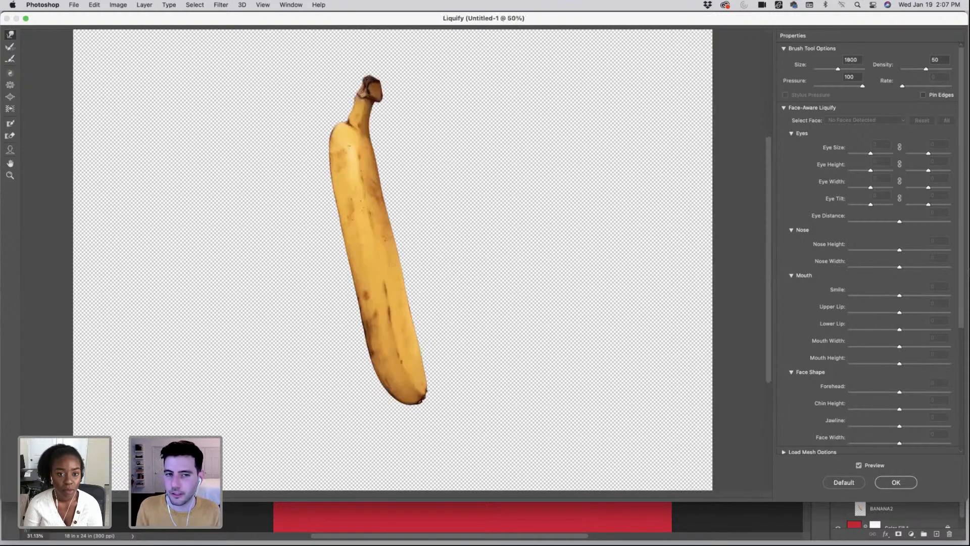
{"action": "key", "text": "bracketleft"}
{"action": "key", "text": "bracketleft"}
{"action": "key", "text": "bracketleft"}
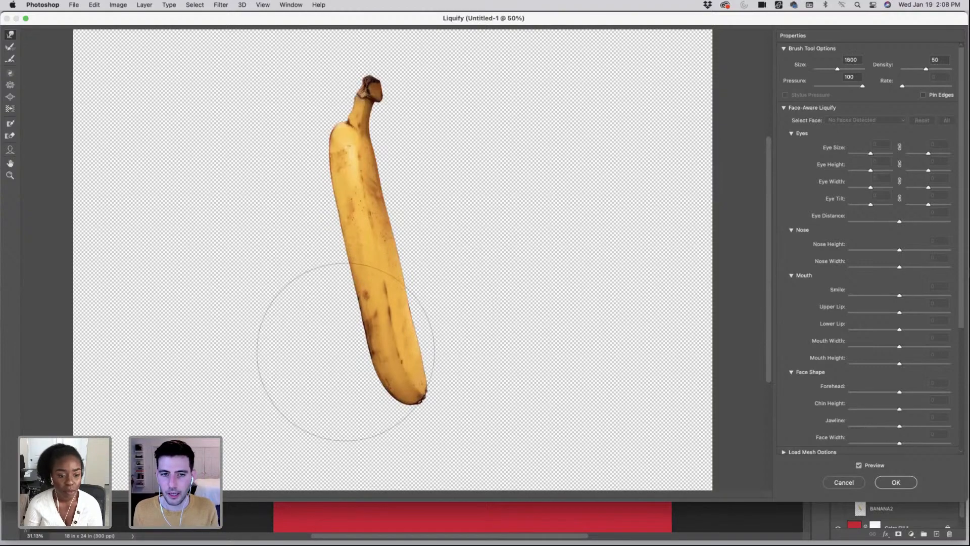
{"action": "key", "text": "bracketleft"}
{"action": "key", "text": "bracketleft"}
{"action": "key", "text": "bracketleft"}
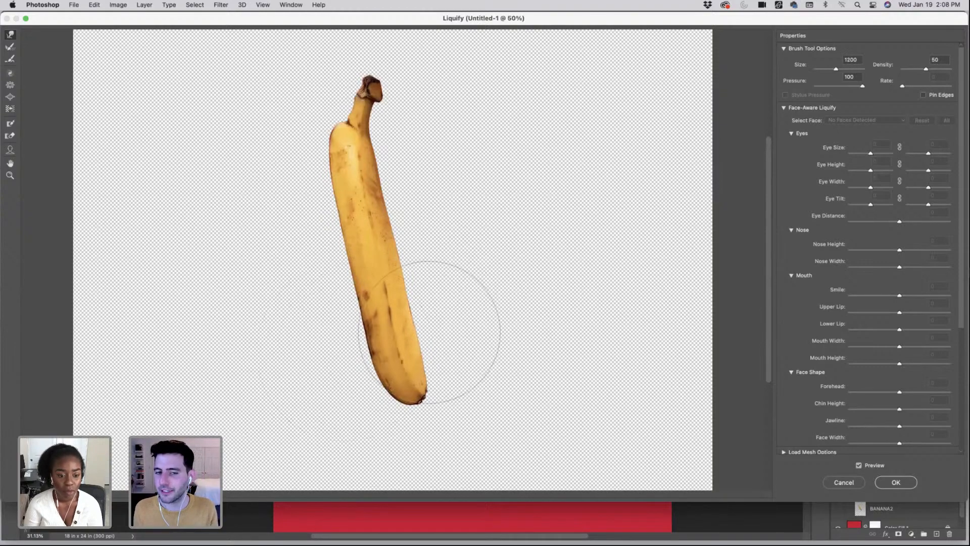
{"action": "key", "text": "bracketleft"}
{"action": "key", "text": "bracketleft"}
{"action": "key", "text": "bracketleft"}
{"action": "key", "text": "bracketleft"}
{"action": "key", "text": "bracketleft"}
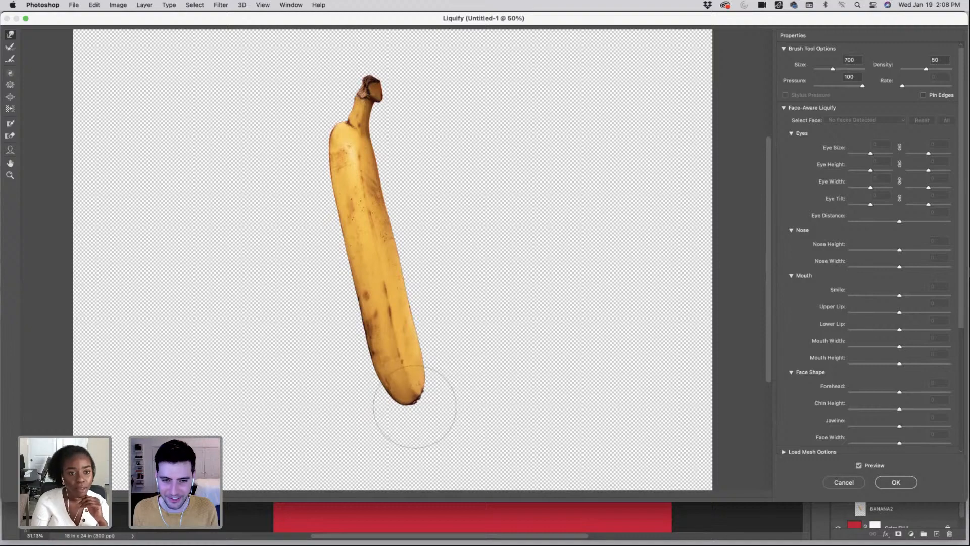
- Increase the brush size to 1000 and 1200 while pushing the banana's bottom end upward to blunt it
{"action": "key", "text": "bracketright"}
{"action": "key", "text": "bracketright"}
{"action": "key", "text": "bracketright"}
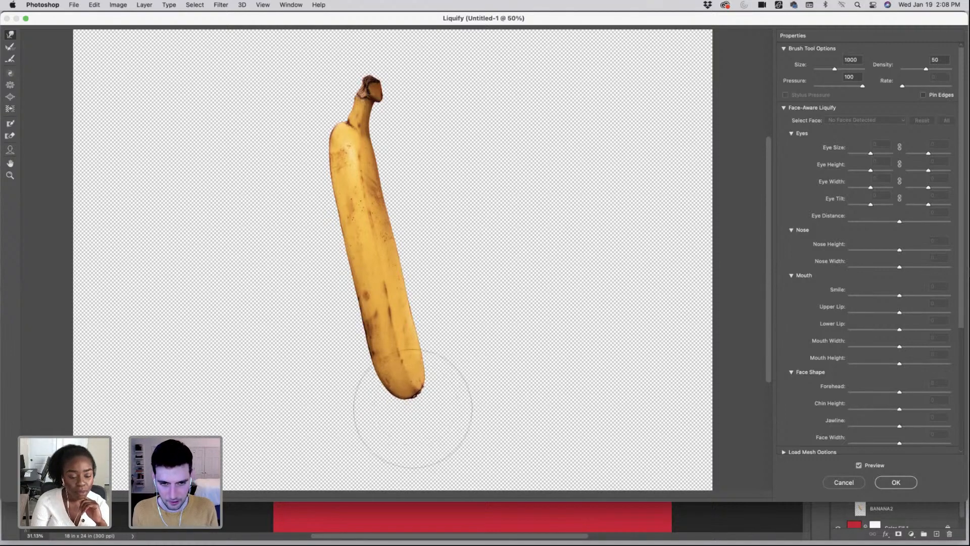
{"action": "key", "text": "bracketright"}
{"action": "key", "text": "bracketright"}
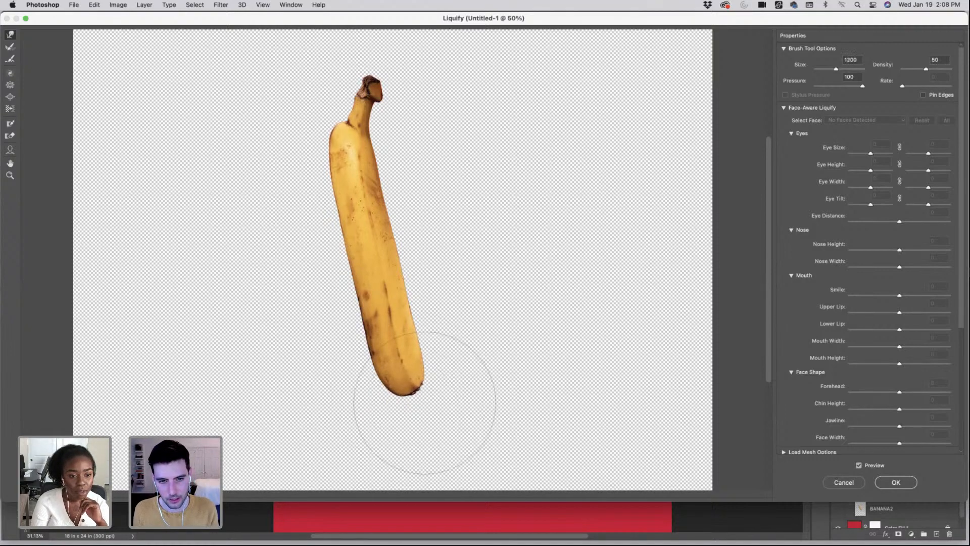
{"action": "left_click_drag", "start_coordinate": [425, 403], "coordinate": [419, 392]}
- Enlarge the brush further and pull the banana's bottom end down, comparing it with the poster through a temporary Show Backdrop
{"action": "key", "text": "bracketright"}
{"action": "key", "text": "bracketright"}
{"action": "key", "text": "bracketright"}
{"action": "key", "text": "bracketright"}
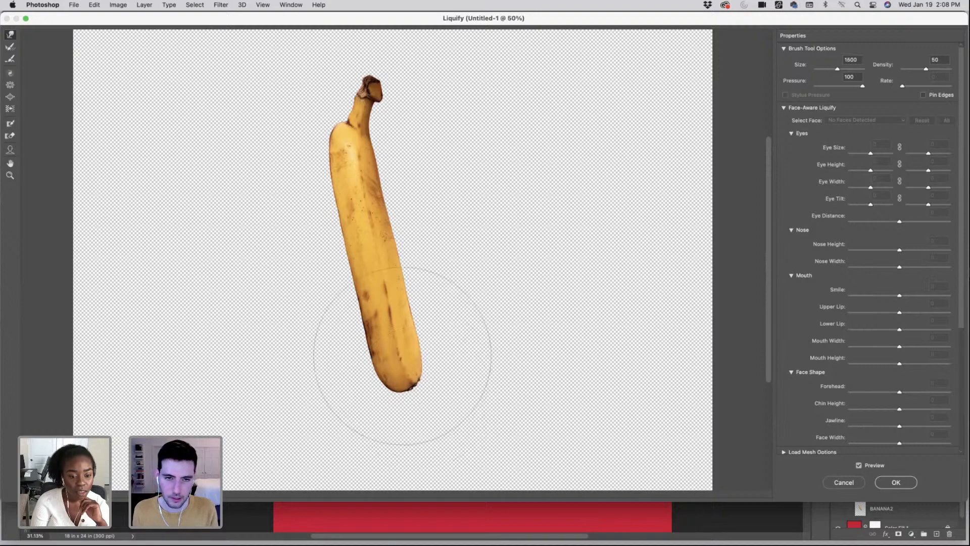
{"action": "scroll", "coordinate": [806, 381], "scroll_direction": "down", "scroll_amount": 5}
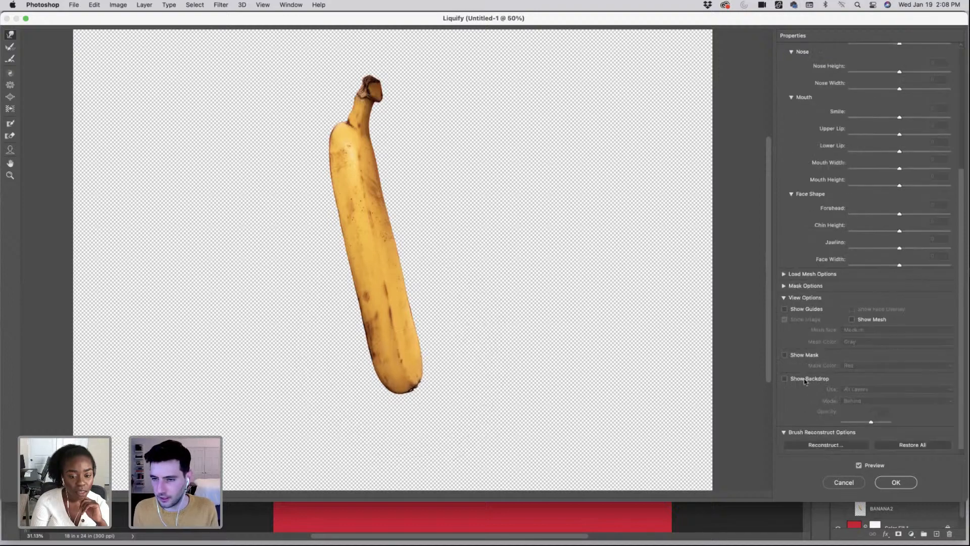
{"action": "left_click", "coordinate": [785, 378]}
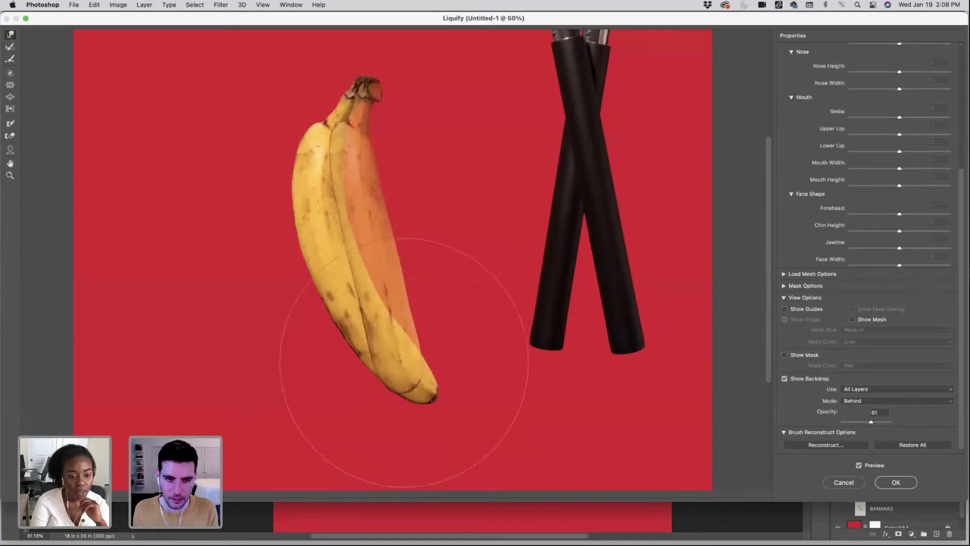
{"action": "left_click_drag", "start_coordinate": [405, 364], "coordinate": [407, 379]}
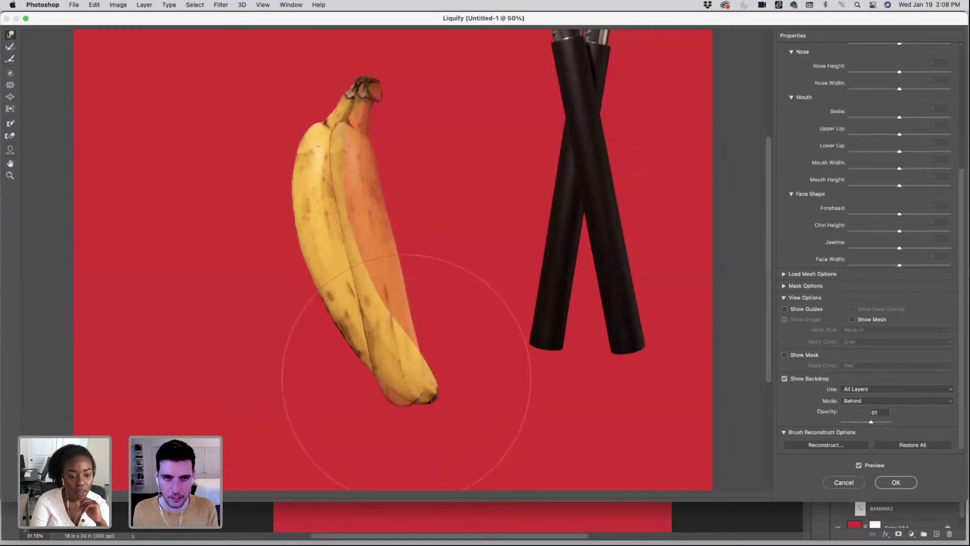
{"action": "key", "text": "bracketleft"}
{"action": "left_click", "coordinate": [794, 379]}
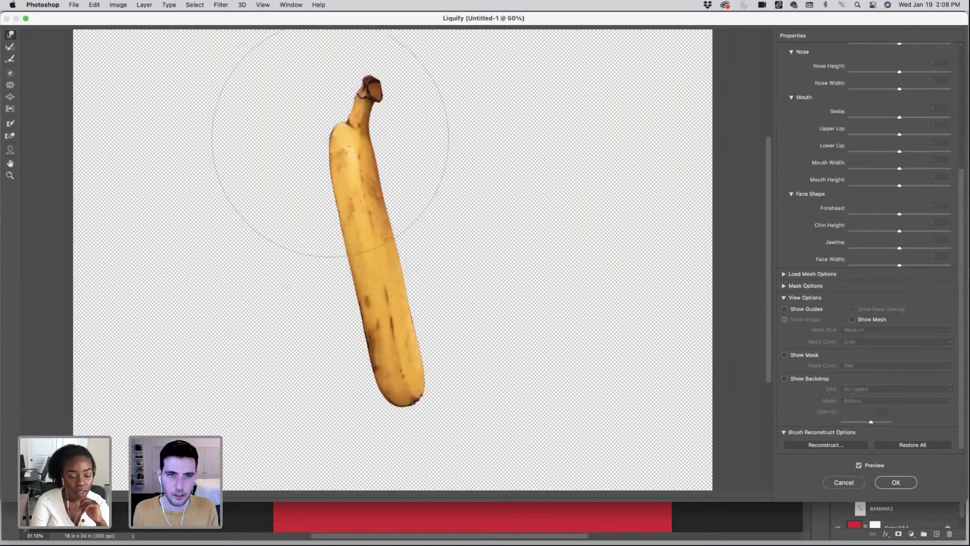
- Reduce the brush size and push the banana's stem down and left to shorten it toward the body
{"action": "key", "text": "bracketleft"}
{"action": "key", "text": "bracketleft"}
{"action": "key", "text": "bracketleft"}
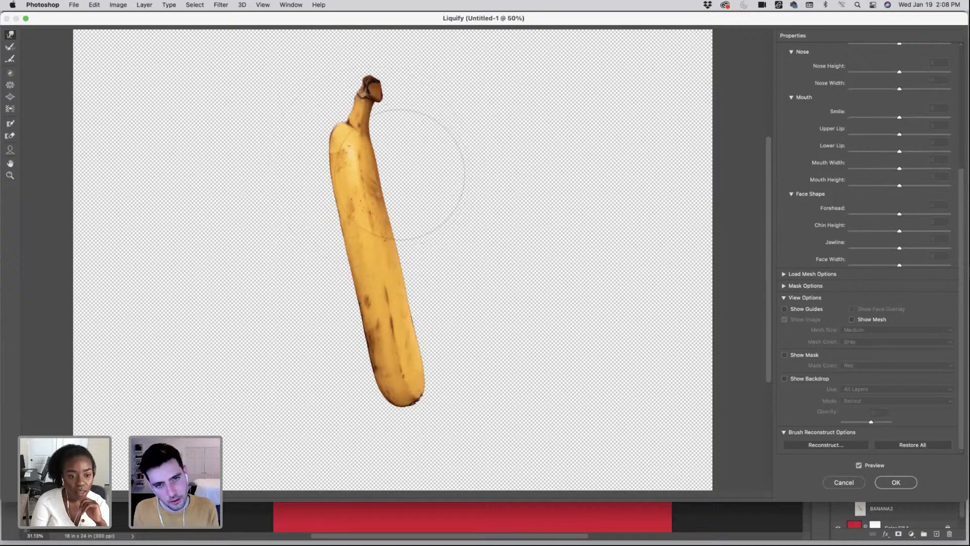
{"action": "key", "text": "bracketright"}
{"action": "key", "text": "bracketright"}
{"action": "key", "text": "bracketright"}
{"action": "key", "text": "bracketleft"}
{"action": "key", "text": "bracketleft"}
{"action": "key", "text": "bracketleft"}
{"action": "key", "text": "bracketleft"}
{"action": "key", "text": "bracketleft"}
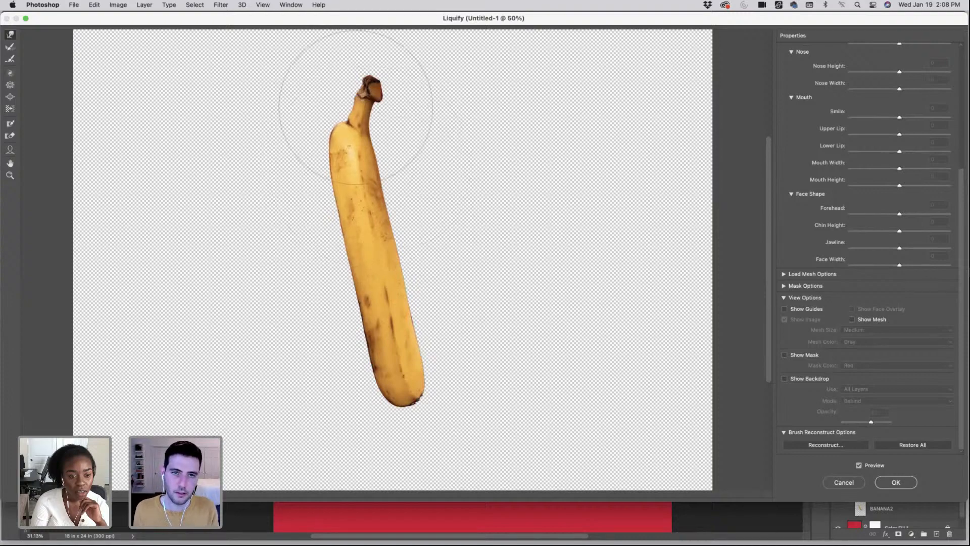
{"action": "key", "text": "bracketleft"}
{"action": "key", "text": "bracketleft"}
{"action": "key", "text": "bracketleft"}
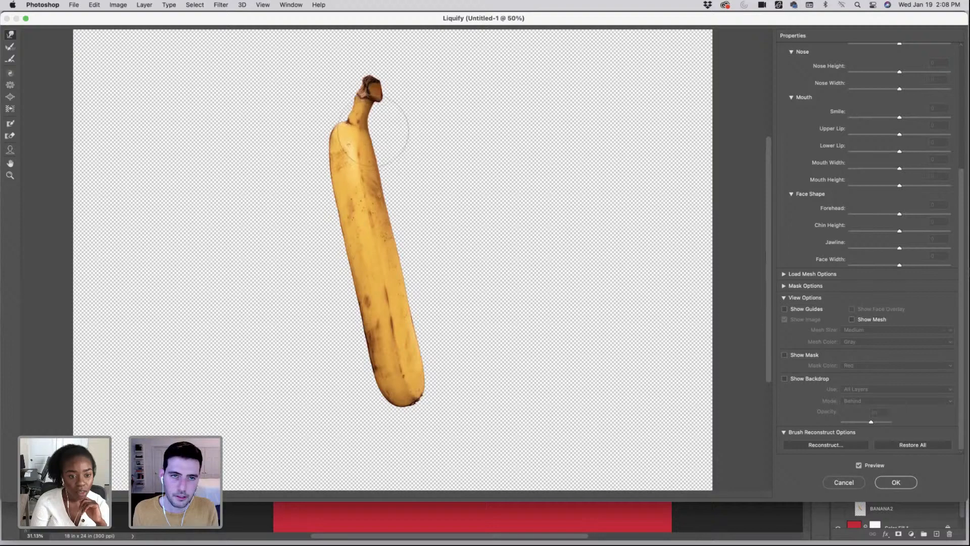
{"action": "mouse_move", "coordinate": [368, 87]}
{"action": "left_mouse_down"}
{"action": "mouse_move", "coordinate": [373, 97]}
{"action": "mouse_move", "coordinate": [358, 86]}
{"action": "mouse_move", "coordinate": [356, 108]}
{"action": "left_mouse_up"}
- Shrink the brush further and push the stem's tip left so it sits as a small stub above the body
{"action": "key", "text": "bracketleft"}
{"action": "key", "text": "bracketleft"}
{"action": "key", "text": "bracketleft"}
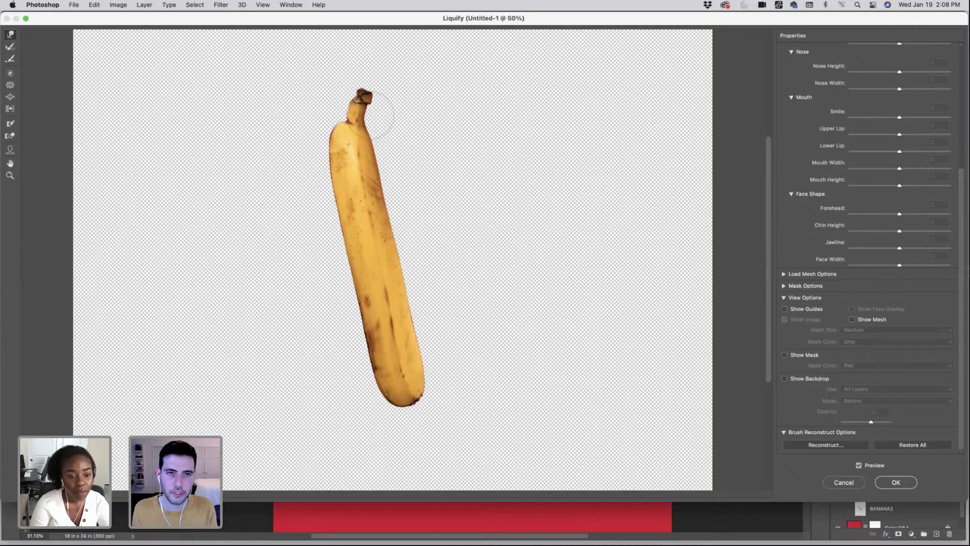
{"action": "left_click_drag", "start_coordinate": [363, 90], "coordinate": [351, 94]}
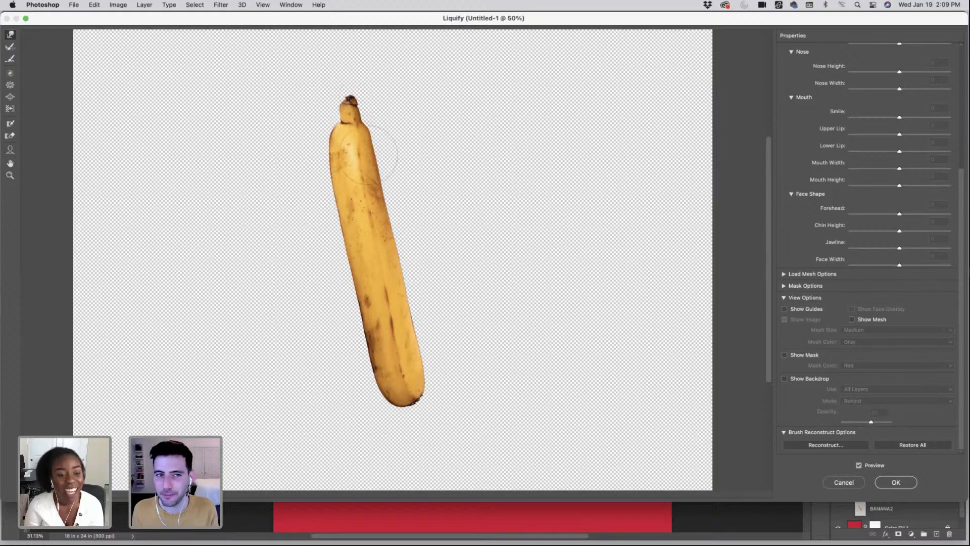
- Nudge the banana's upper end slightly left with a resized brush and apply the Liquify
{"action": "key", "text": "bracketright"}
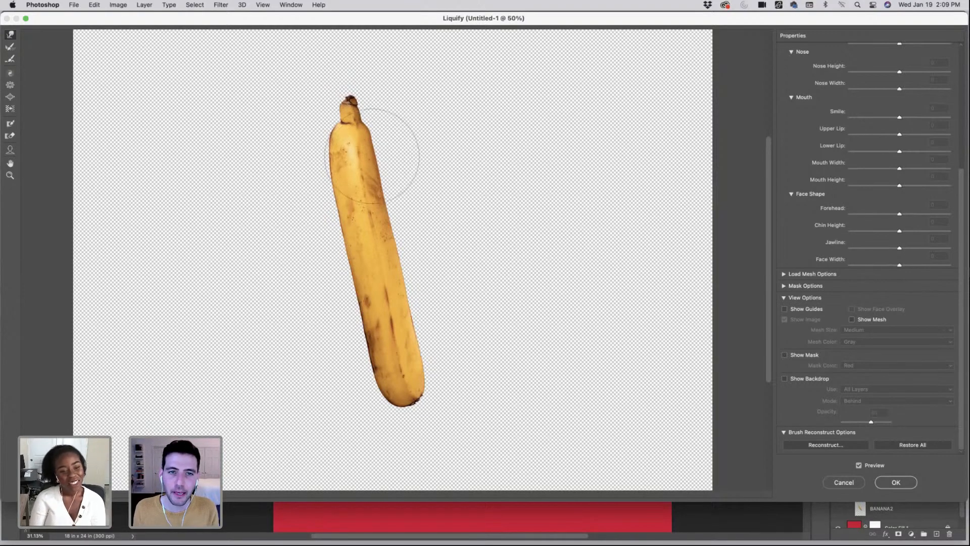
{"action": "key", "text": "bracketleft"}
{"action": "key", "text": "bracketleft"}
{"action": "key", "text": "bracketleft"}
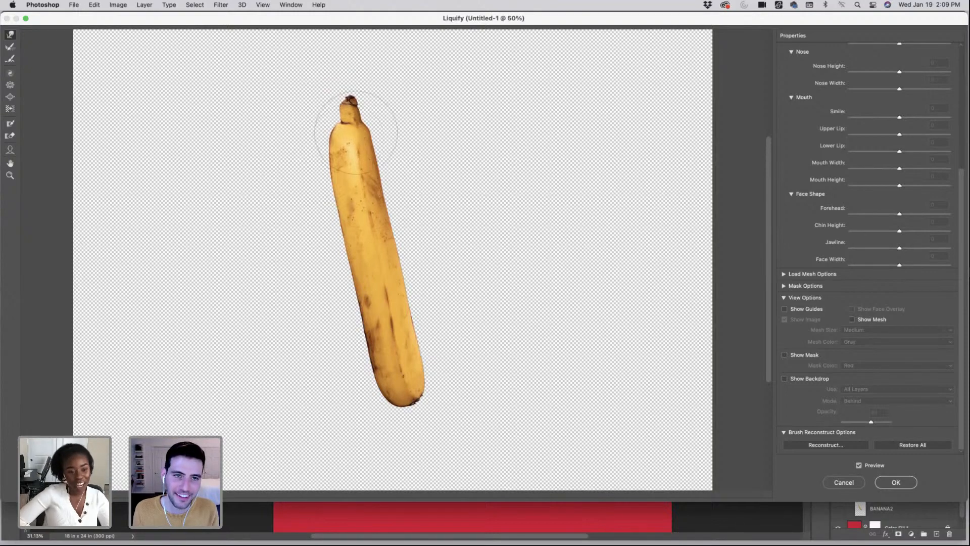
{"action": "key", "text": "bracketright"}
{"action": "key", "text": "bracketright"}
{"action": "key", "text": "bracketleft"}
{"action": "key", "text": "bracketleft"}
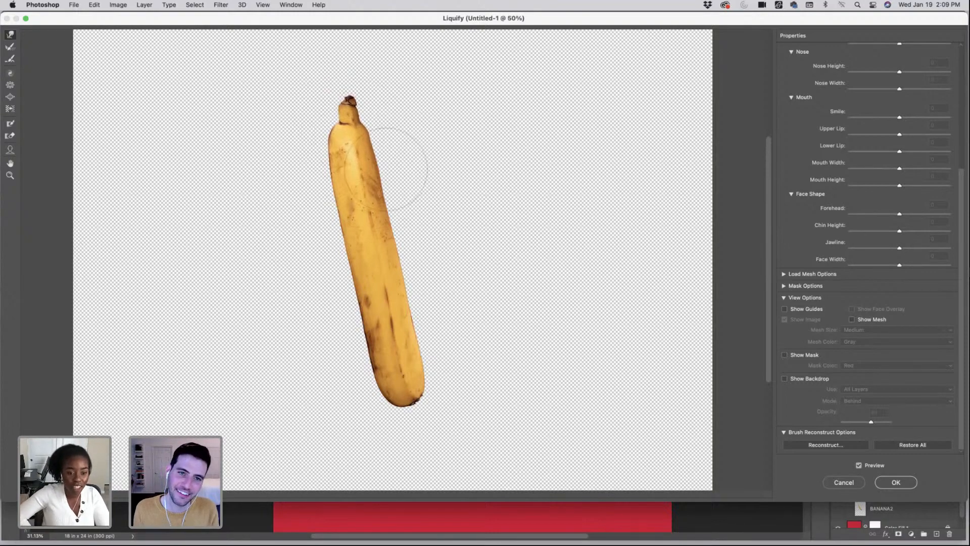
{"action": "key", "text": "bracketleft"}
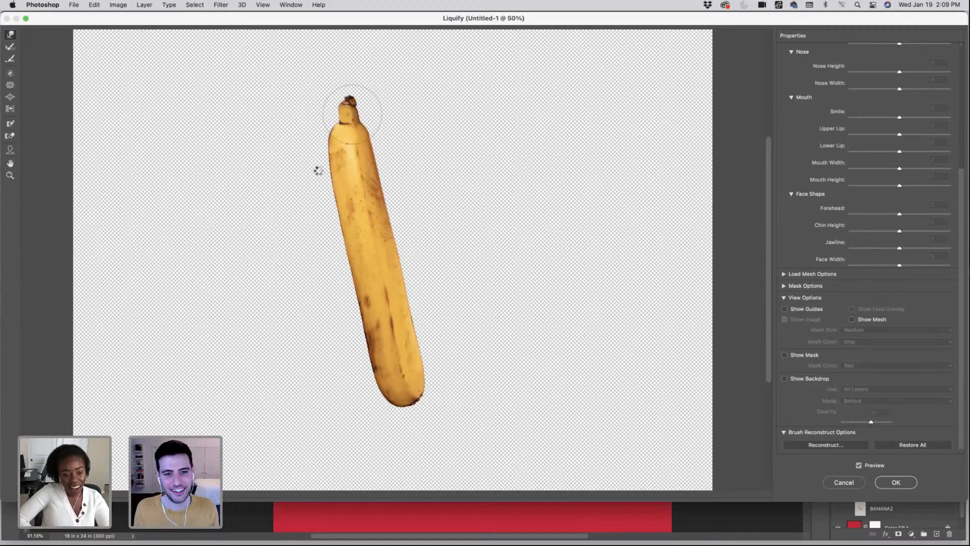
{"action": "key", "text": "Return"}
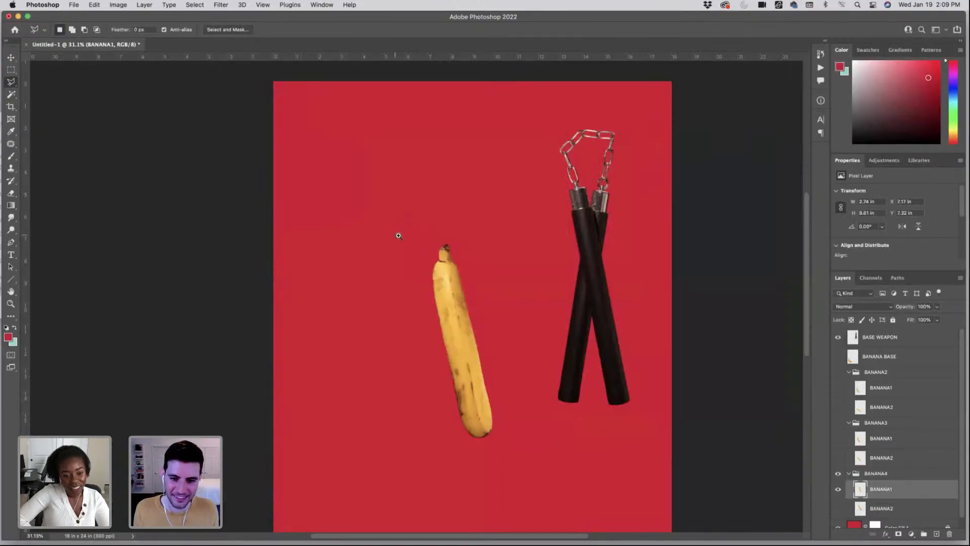
- Show the BANANA2 layer in the BANANA4 group with the whole poster in view, and select BANANA1
{"action": "key", "text": "super+0"}
{"action": "left_click", "coordinate": [839, 508]}
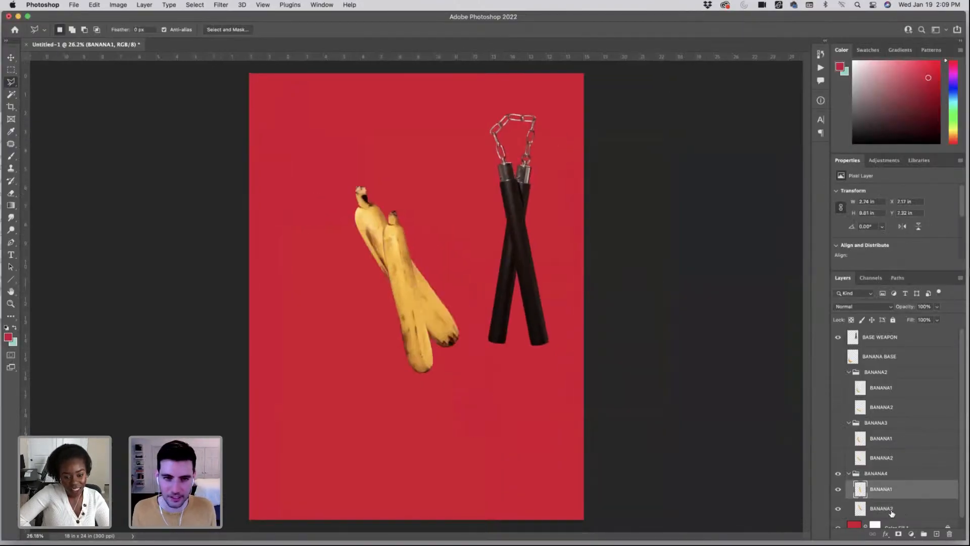
{"action": "left_click", "coordinate": [892, 512]}
{"action": "left_click", "coordinate": [886, 491]}
- Free-transform BANANA1 over the other banana, scaling it to about 110% and rotating it to about -18° to match its length
{"action": "key", "text": "super+t"}
{"action": "left_click_drag", "start_coordinate": [420, 321], "coordinate": [436, 296]}
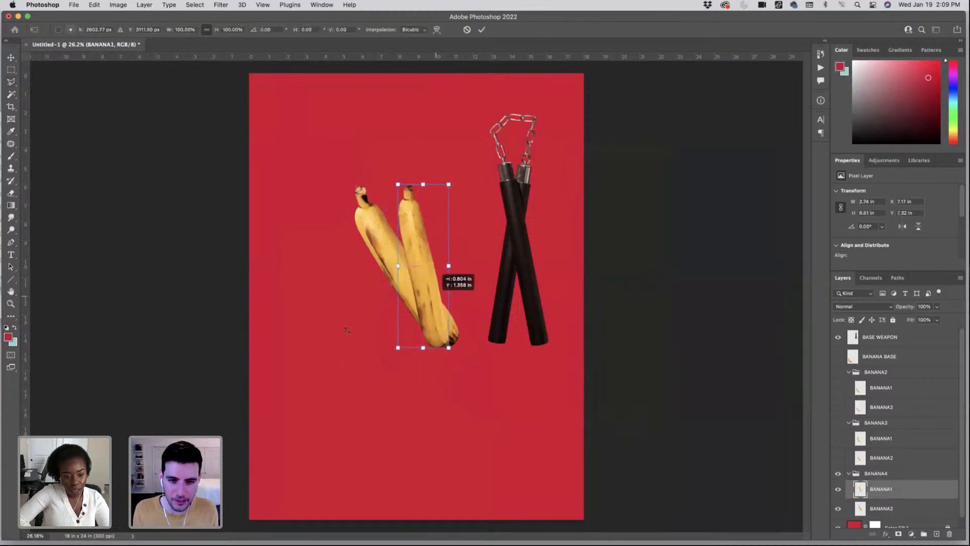
{"action": "left_click_drag", "start_coordinate": [347, 330], "coordinate": [375, 354]}
{"action": "left_click_drag", "start_coordinate": [398, 188], "coordinate": [393, 175]}
{"action": "left_click_drag", "start_coordinate": [415, 288], "coordinate": [399, 292]}
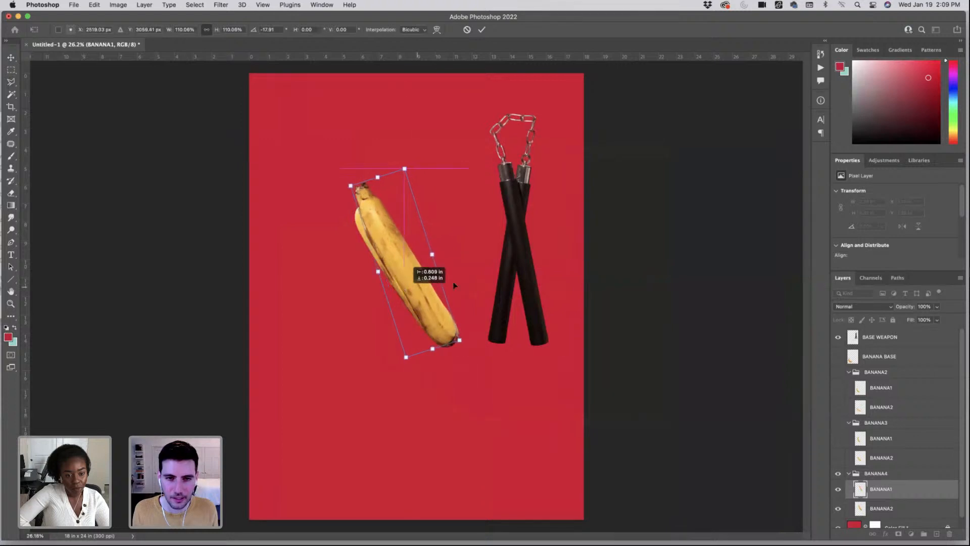
- Place BANANA1 beside the other banana at -8.50°, narrow it to 99.53% width, lengthen it slightly and apply the transform
{"action": "mouse_move", "coordinate": [457, 281]}
{"action": "left_mouse_down"}
{"action": "mouse_move", "coordinate": [450, 293]}
{"action": "mouse_move", "coordinate": [442, 287]}
{"action": "mouse_move", "coordinate": [523, 280]}
{"action": "mouse_move", "coordinate": [422, 281]}
{"action": "mouse_move", "coordinate": [458, 280]}
{"action": "left_mouse_up"}
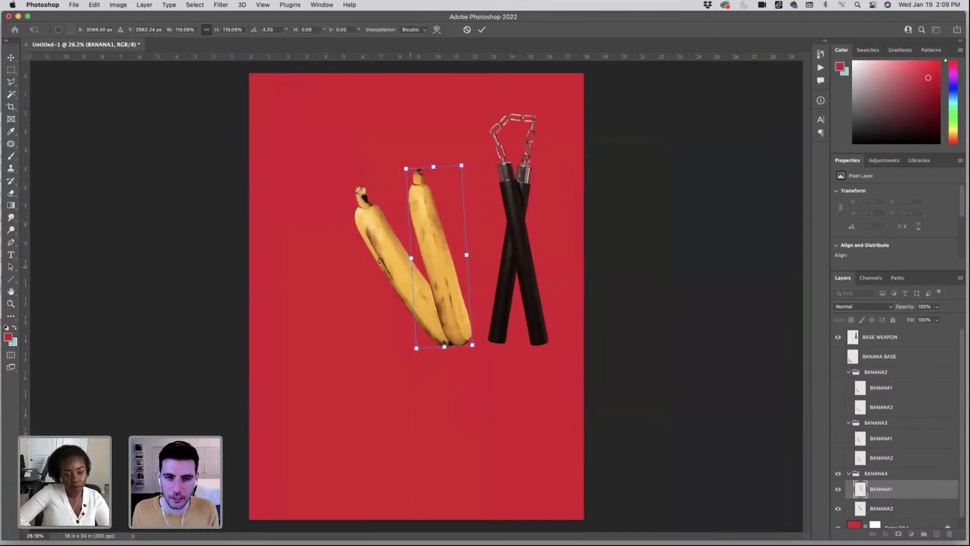
{"action": "left_click_drag", "start_coordinate": [378, 259], "coordinate": [378, 265]}
{"action": "left_click_drag", "start_coordinate": [403, 235], "coordinate": [403, 235]}
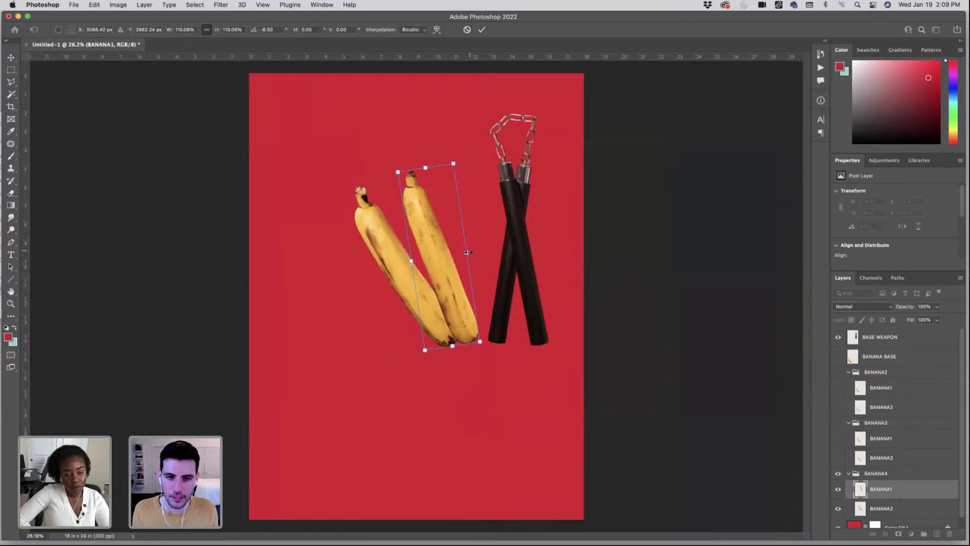
{"action": "left_click_drag", "start_coordinate": [468, 252], "coordinate": [462, 253]}
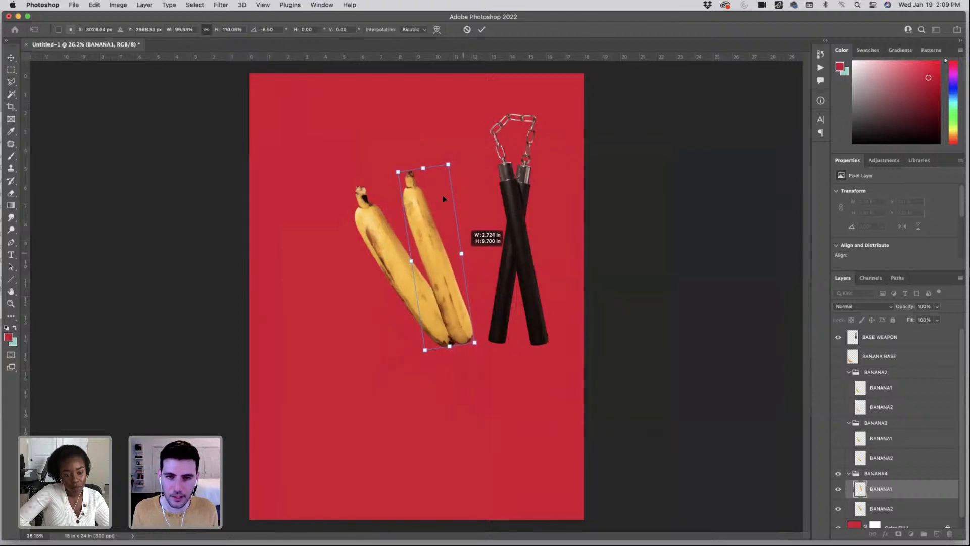
{"action": "left_click_drag", "start_coordinate": [423, 168], "coordinate": [425, 164]}
{"action": "key", "text": "Return"}
- Free-transform BANANA2 behind BANANA1, rotating it to about 61° so they cross and shortening it to about 87% width
{"action": "left_click_drag", "start_coordinate": [428, 314], "coordinate": [454, 310]}
{"action": "left_click_drag", "start_coordinate": [512, 278], "coordinate": [477, 352]}
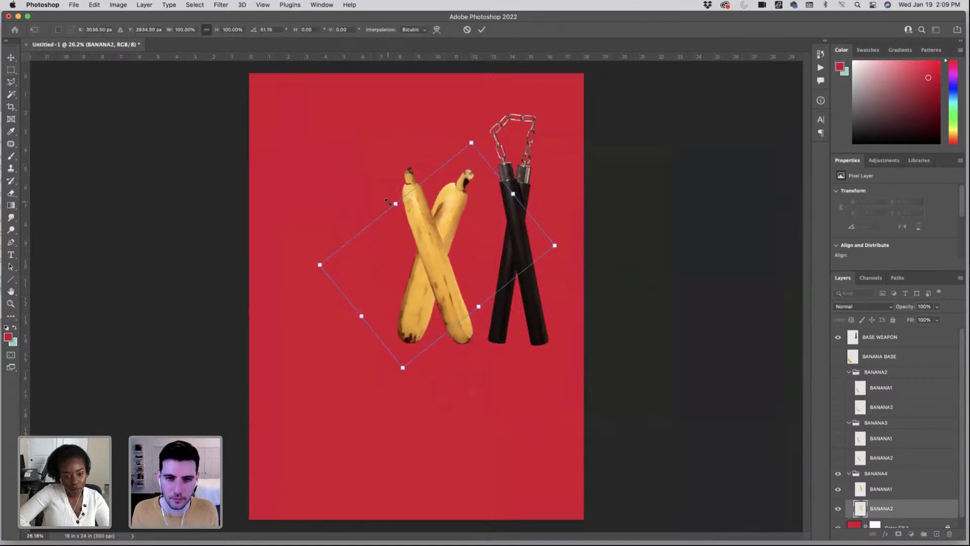
{"action": "left_click_drag", "start_coordinate": [386, 201], "coordinate": [397, 216]}
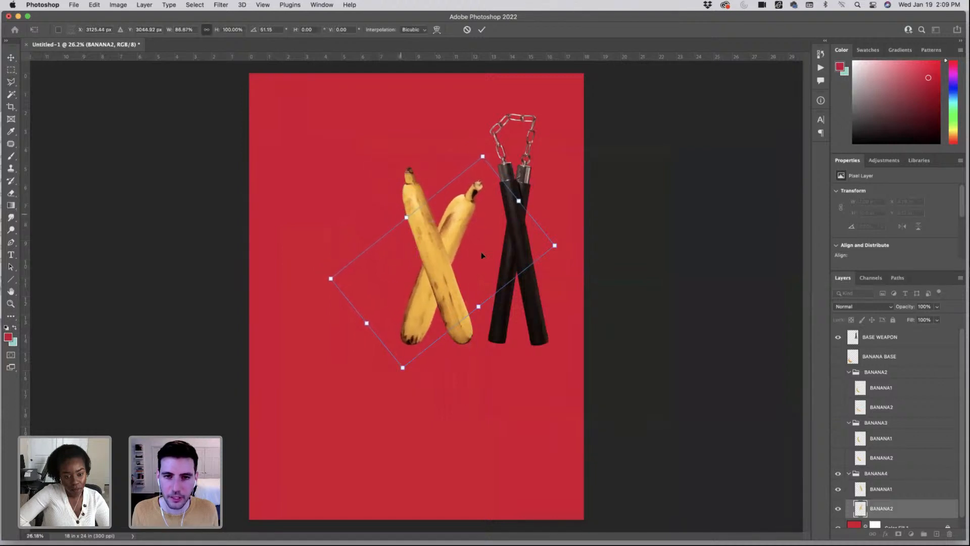
{"action": "left_click_drag", "start_coordinate": [482, 254], "coordinate": [481, 239]}
- Rotate BANANA2 to about 42°, shift it left and scale its height to about 104% to mirror the crossed nunchuck handles
{"action": "left_click_drag", "start_coordinate": [295, 294], "coordinate": [305, 312]}
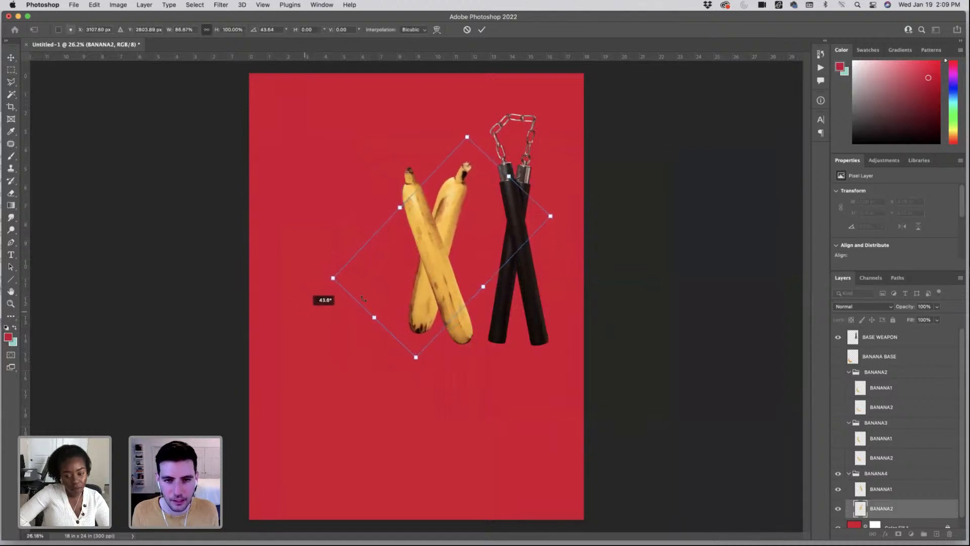
{"action": "left_click_drag", "start_coordinate": [387, 278], "coordinate": [380, 274]}
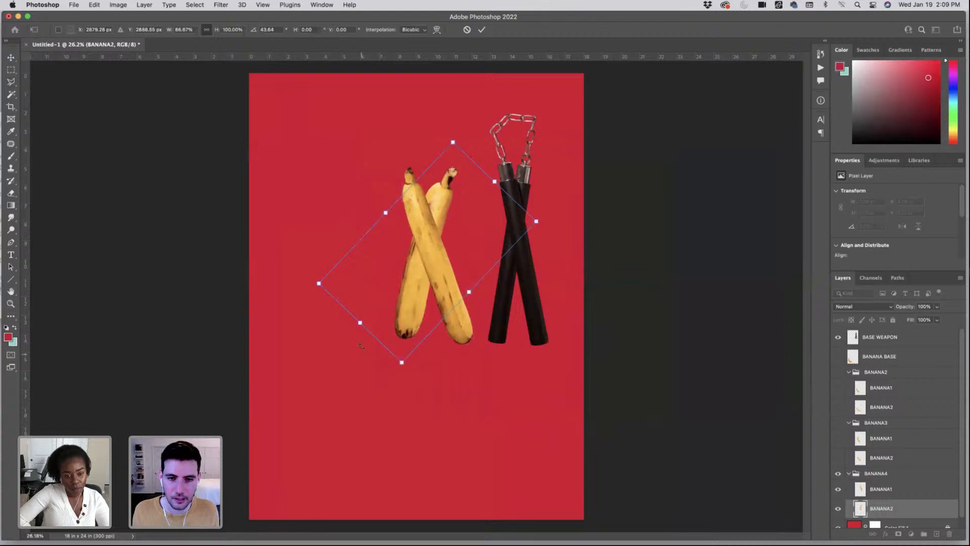
{"action": "left_click_drag", "start_coordinate": [360, 322], "coordinate": [358, 329]}
{"action": "left_click_drag", "start_coordinate": [266, 314], "coordinate": [268, 320]}
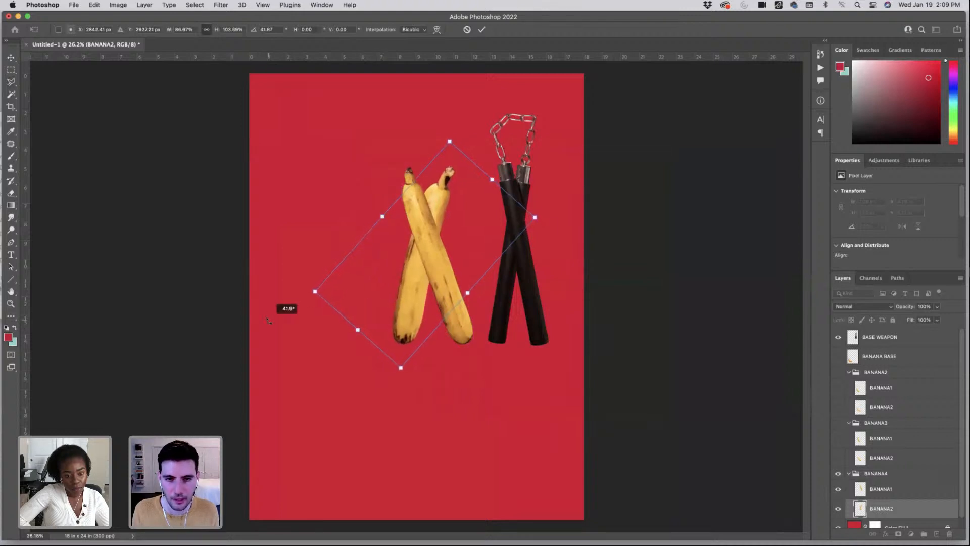
{"action": "mouse_move", "coordinate": [384, 220]}
{"action": "left_mouse_down"}
{"action": "mouse_move", "coordinate": [392, 209]}
{"action": "mouse_move", "coordinate": [386, 219]}
{"action": "left_mouse_up"}
- Warp BANANA2 by pulling the leftmost corner of its frame up and inward, and close the transform
{"action": "right_click", "coordinate": [395, 278]}
{"action": "left_click", "coordinate": [402, 356]}
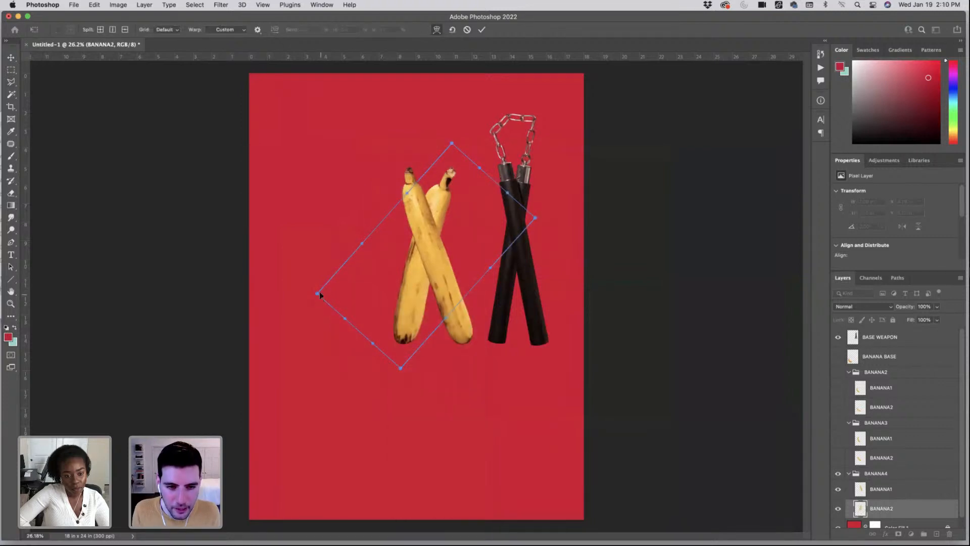
{"action": "left_click_drag", "start_coordinate": [320, 292], "coordinate": [345, 242]}
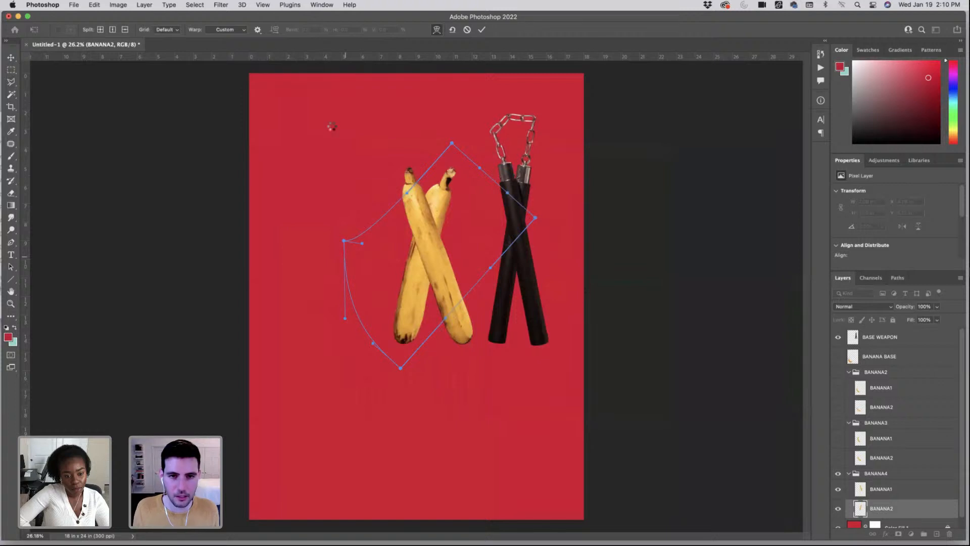
{"action": "key", "text": "l"}
- Open Liquify on BANANA2 and blunt the banana's bottom end by pushing it upward with a 1600 brush
{"action": "left_click", "coordinate": [221, 5]}
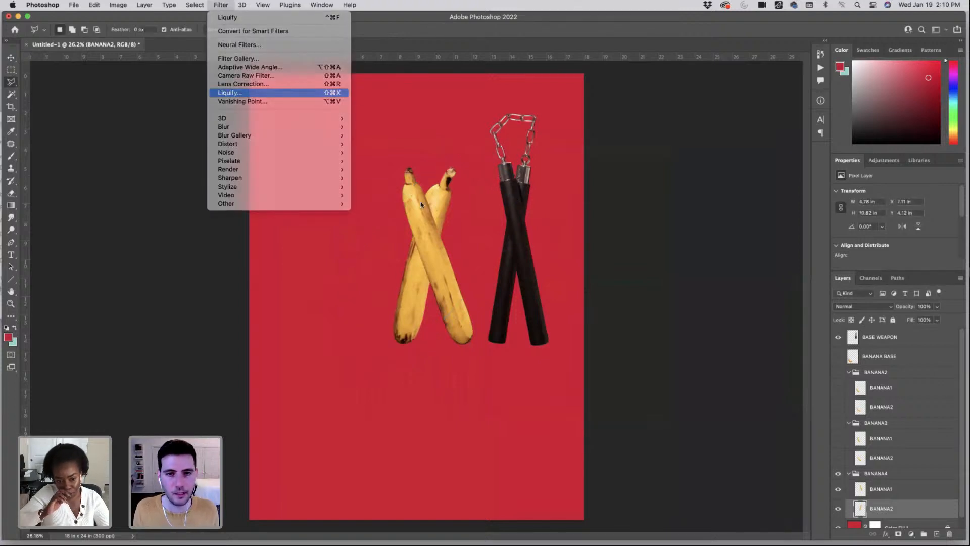
{"action": "left_click", "coordinate": [233, 91]}
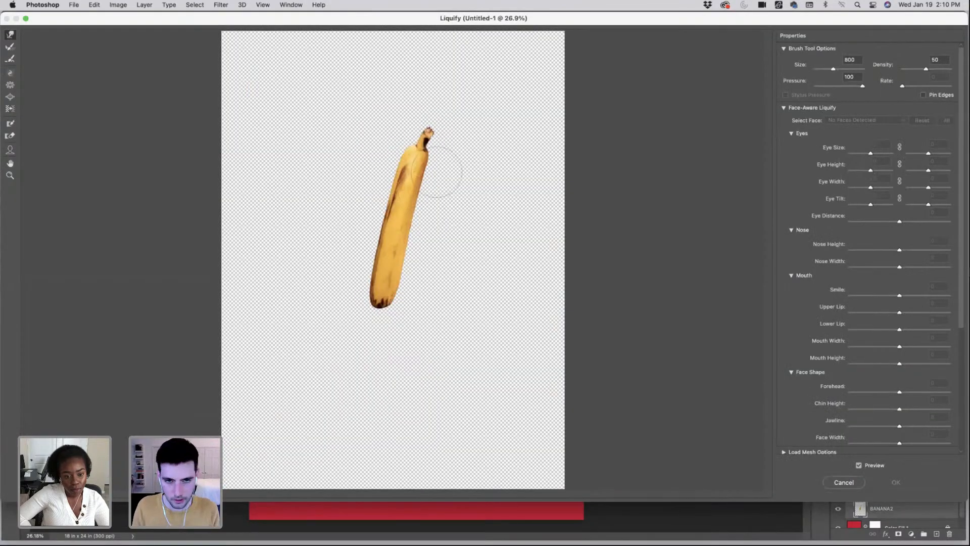
{"action": "key", "text": "super+equal"}
{"action": "key", "text": "super+equal"}
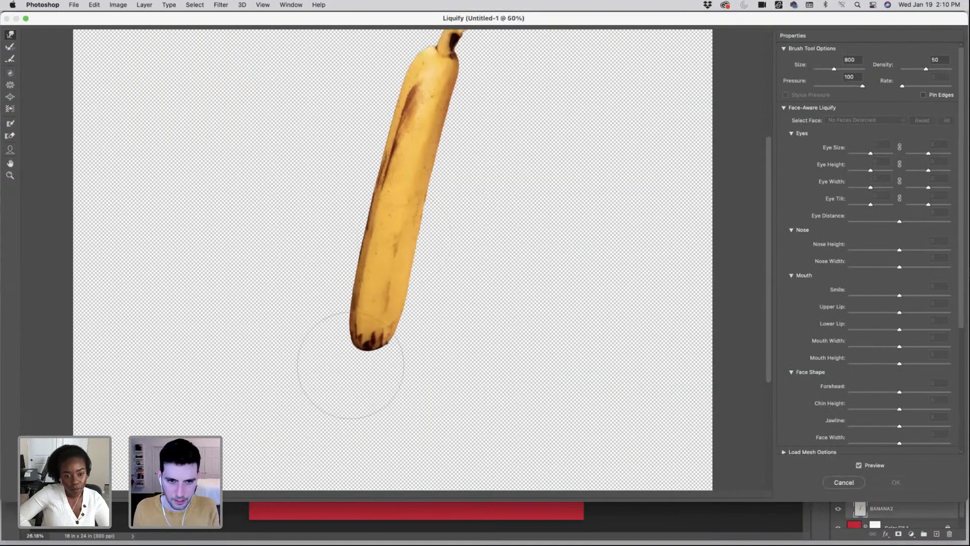
{"action": "key", "text": "bracketright"}
{"action": "key", "text": "bracketright"}
{"action": "key", "text": "bracketright"}
{"action": "key", "text": "bracketright"}
{"action": "key", "text": "bracketright"}
{"action": "key", "text": "bracketright"}
{"action": "key", "text": "bracketright"}
{"action": "key", "text": "bracketright"}
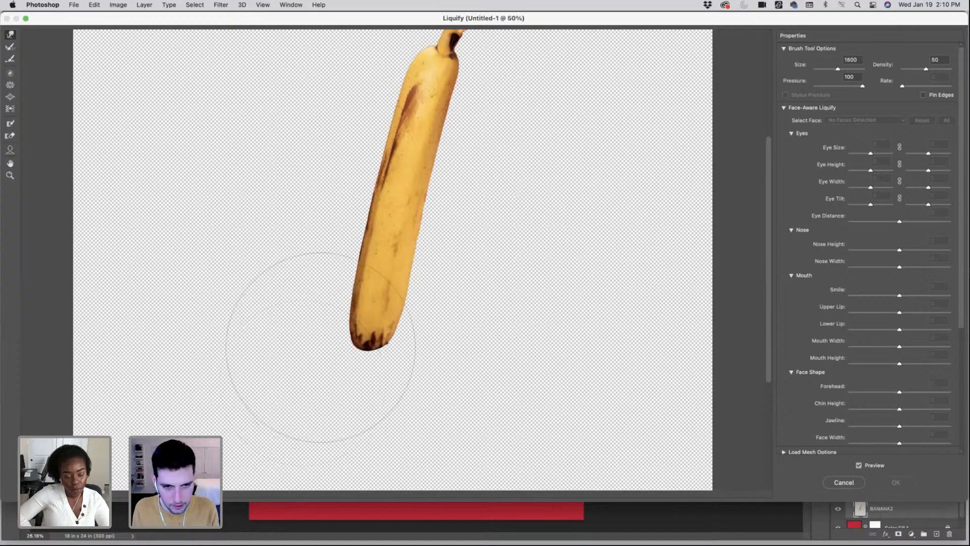
{"action": "mouse_move", "coordinate": [320, 368]}
{"action": "left_mouse_down"}
{"action": "mouse_move", "coordinate": [320, 346]}
{"action": "mouse_move", "coordinate": [334, 350]}
{"action": "left_mouse_up"}
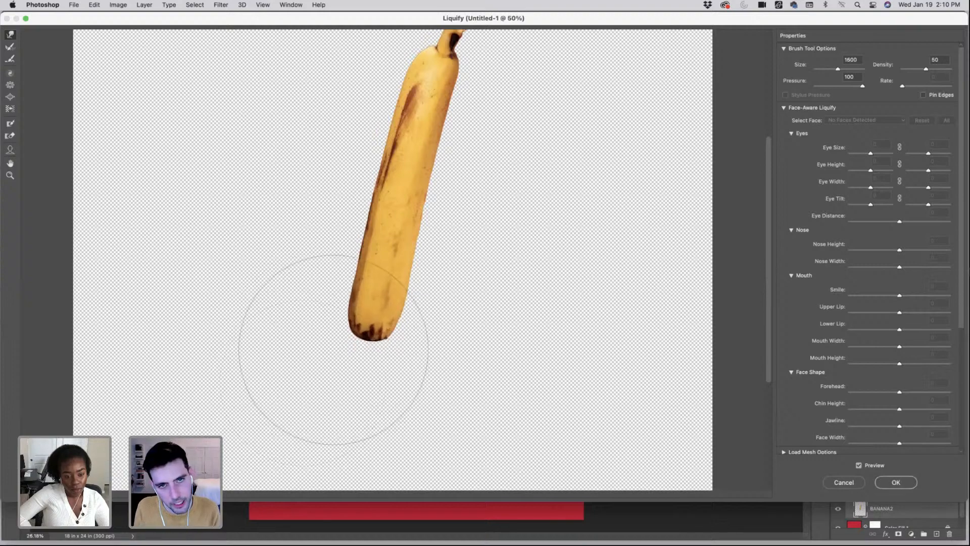
- Enlarge the brush to 1800 and nudge the banana's stem slightly left
{"action": "scroll", "coordinate": [466, 313], "scroll_direction": "up", "scroll_amount": 5}
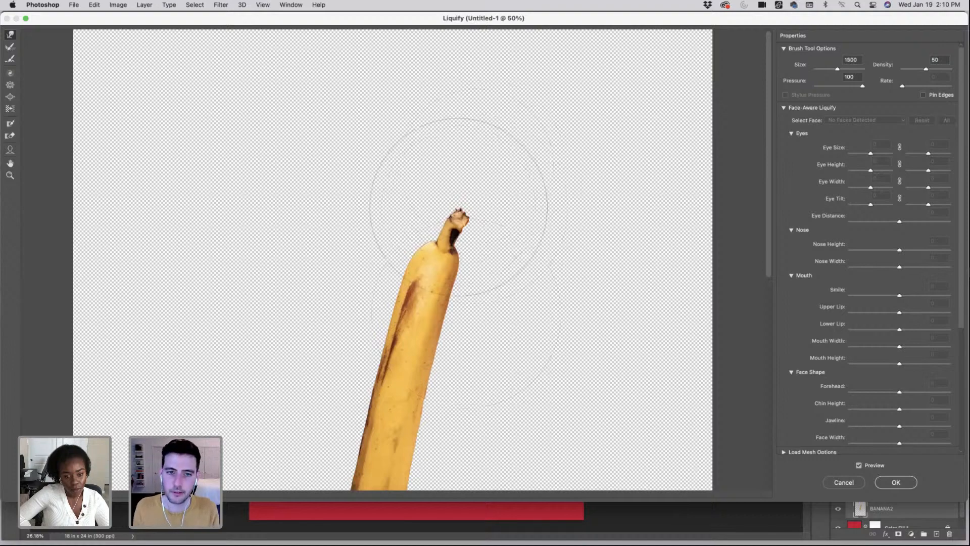
{"action": "key", "text": "bracketright"}
{"action": "key", "text": "bracketright"}
{"action": "left_click_drag", "start_coordinate": [459, 207], "coordinate": [455, 208]}
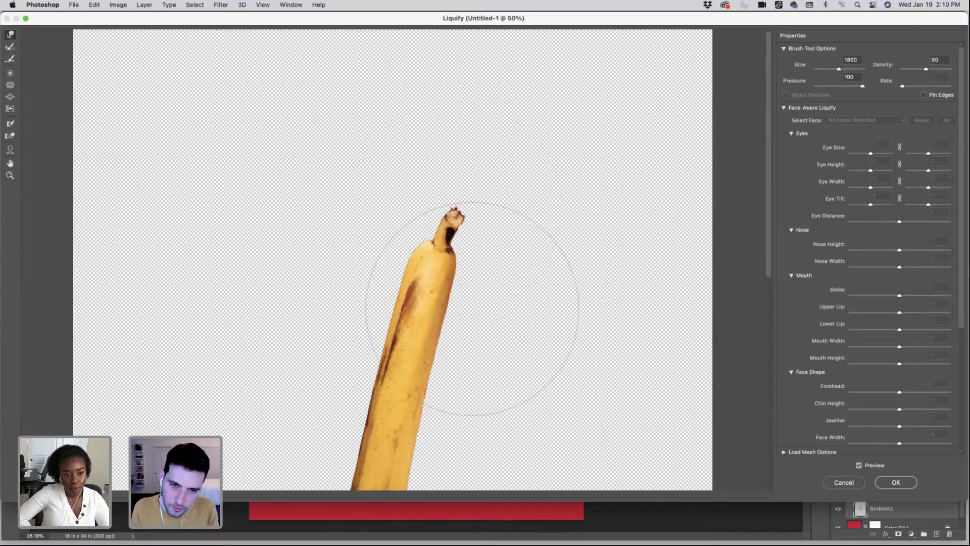
- Reduce the brush size to 800 and push the stem's tip down and left to shorten it
{"action": "key", "text": "bracketleft"}
{"action": "key", "text": "bracketleft"}
{"action": "key", "text": "bracketleft"}
{"action": "key", "text": "bracketleft"}
{"action": "key", "text": "bracketleft"}
{"action": "key", "text": "bracketleft"}
{"action": "key", "text": "bracketleft"}
{"action": "key", "text": "bracketleft"}
{"action": "key", "text": "bracketleft"}
{"action": "key", "text": "bracketleft"}
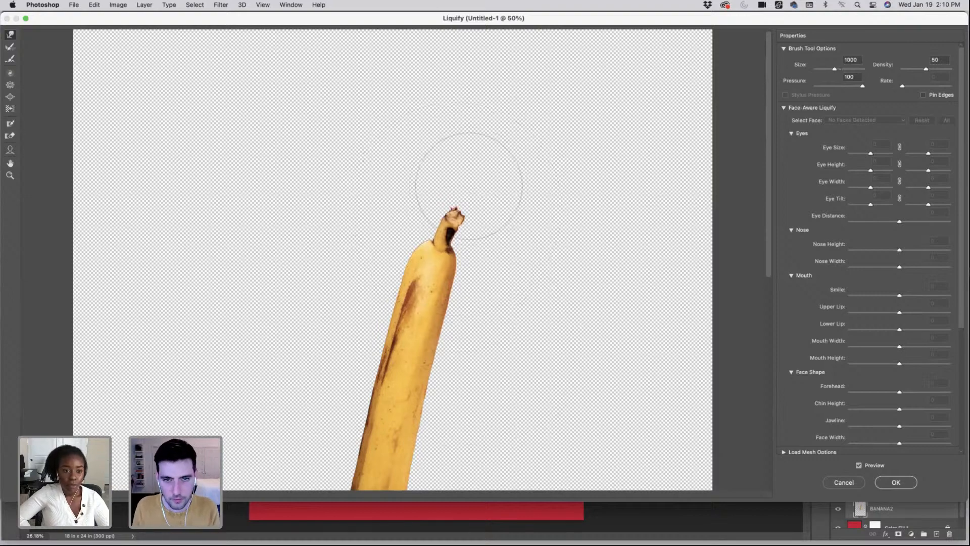
{"action": "left_click_drag", "start_coordinate": [465, 189], "coordinate": [453, 199]}
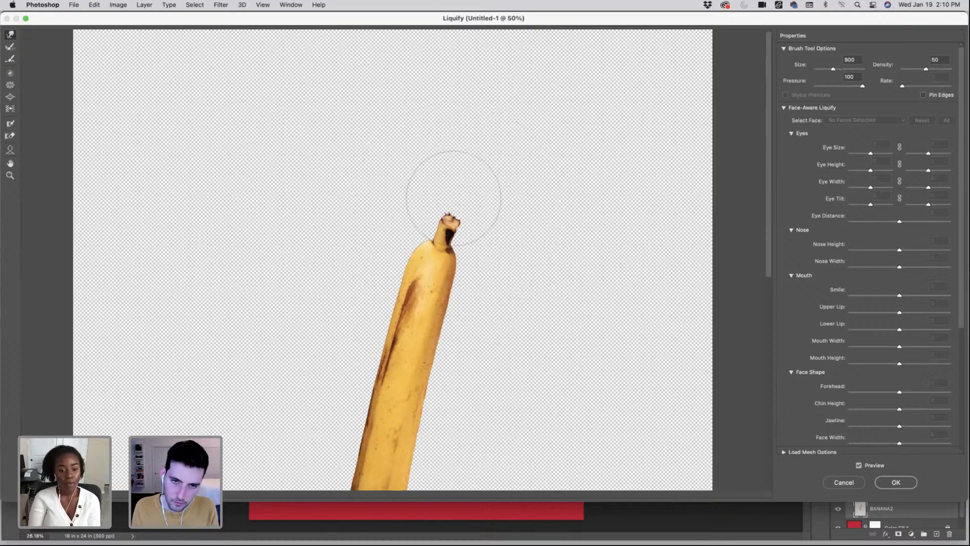
- Set the brush size to 1100, nudge the banana's right shoulder slightly outward and apply the Liquify
{"action": "key", "text": "bracketright"}
{"action": "key", "text": "bracketright"}
{"action": "key", "text": "bracketright"}
{"action": "left_click_drag", "start_coordinate": [468, 292], "coordinate": [468, 292]}
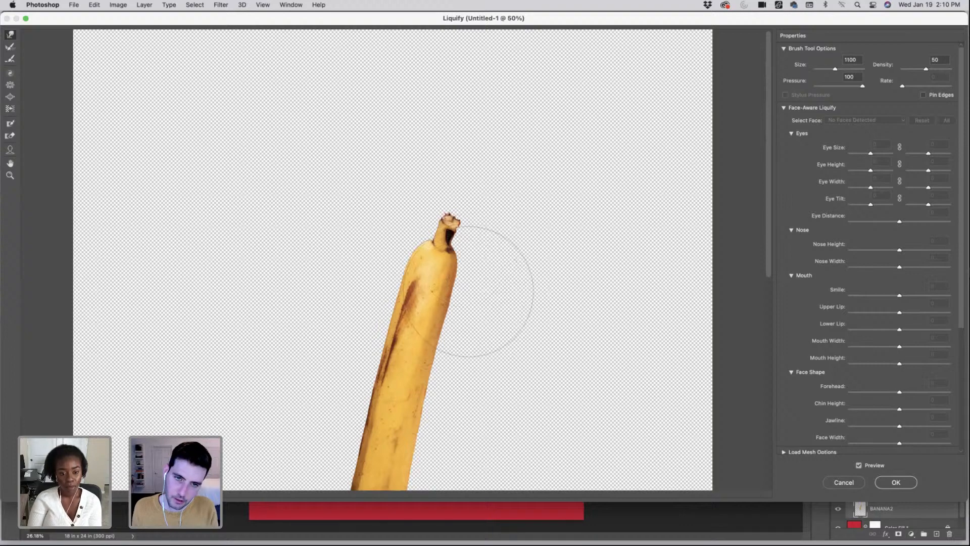
{"action": "key", "text": "Return"}
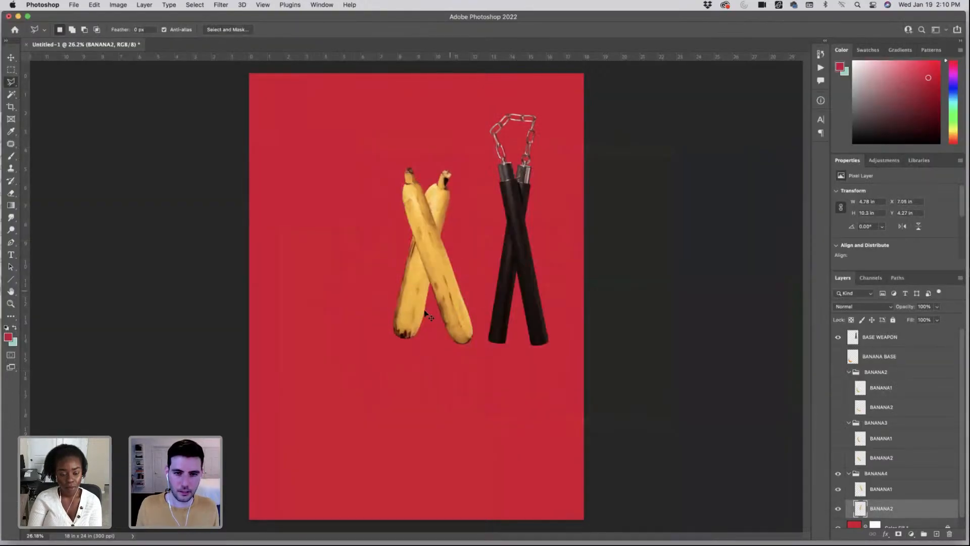
- Free Transform BANANA2 to enlarge it to about 107%, tilt it slightly counterclockwise and narrow it from its left edge
{"action": "key", "text": "ctrl+t"}
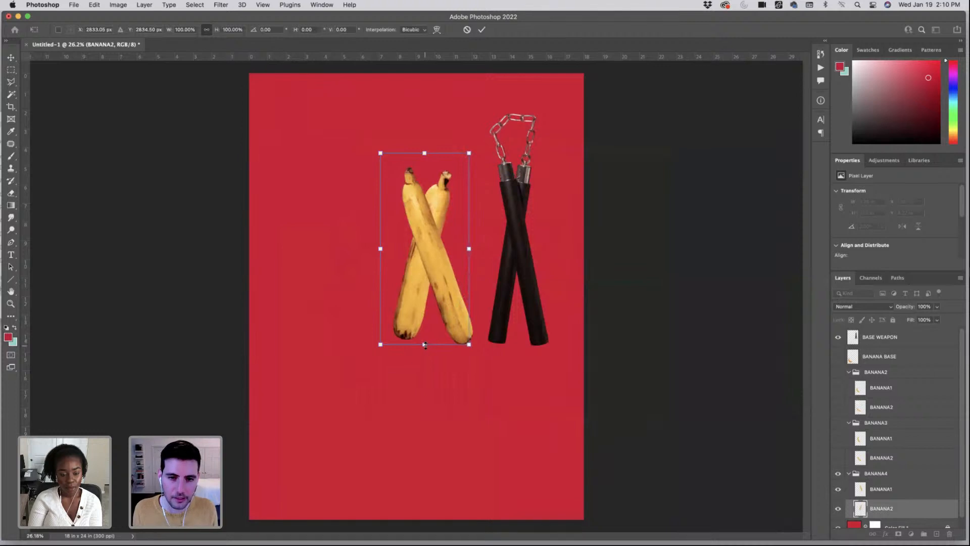
{"action": "left_click_drag", "start_coordinate": [425, 345], "coordinate": [424, 352]}
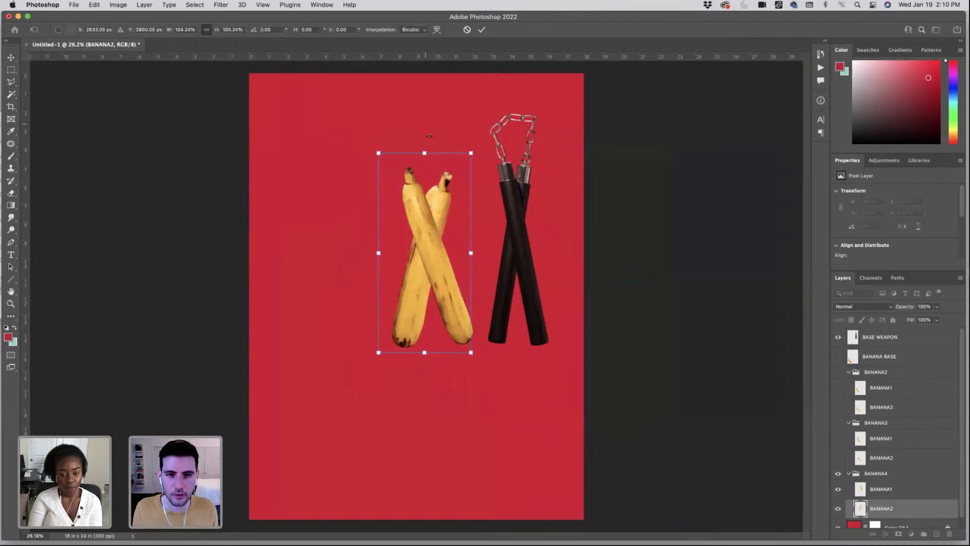
{"action": "left_click_drag", "start_coordinate": [429, 151], "coordinate": [429, 147]}
{"action": "left_click_drag", "start_coordinate": [355, 200], "coordinate": [353, 202]}
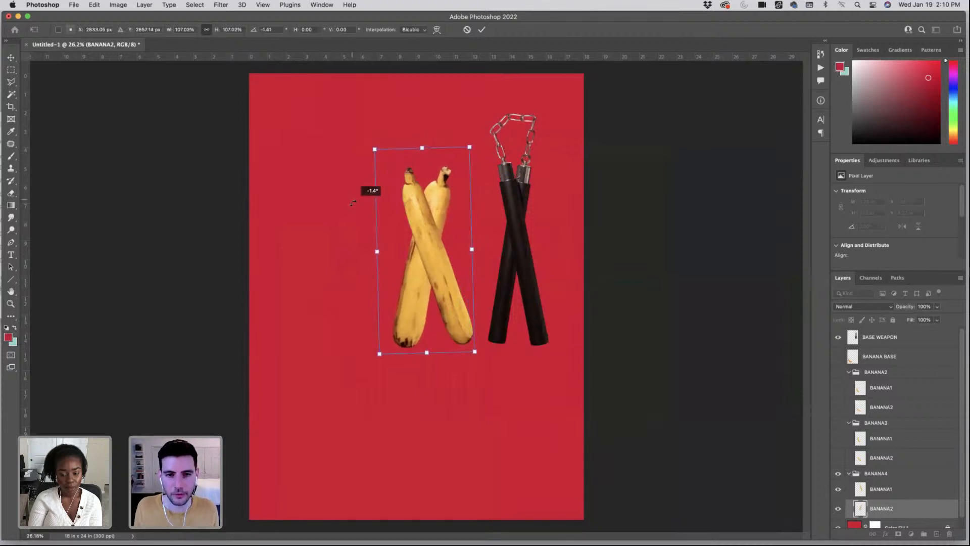
{"action": "left_click_drag", "start_coordinate": [378, 253], "coordinate": [387, 249]}
{"action": "key", "text": "Return"}
{"action": "key", "text": "ctrl+t"}
{"action": "key", "text": "Return"}
{"action": "key", "text": "l"}
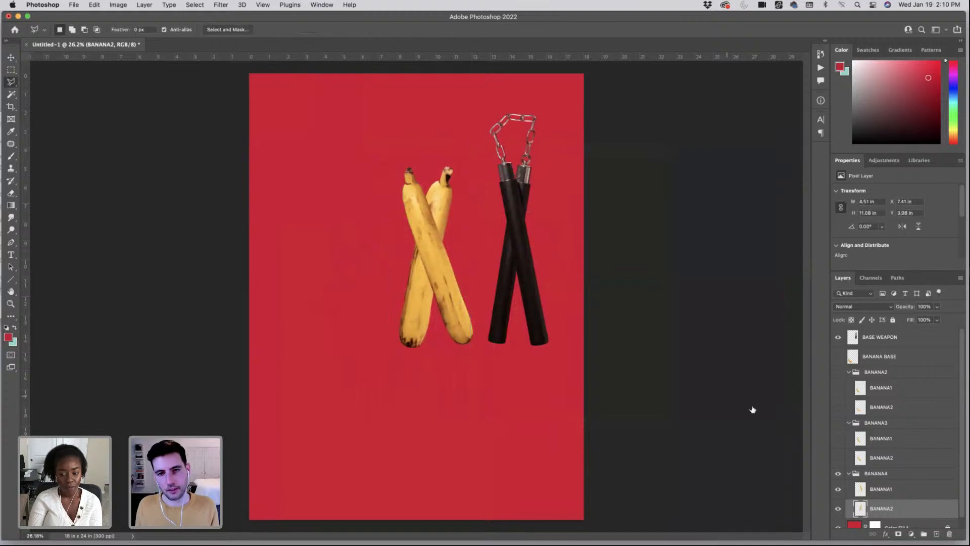
- Rename the BANANA4 group as BANANA6 and make all the hidden banana layers and groups visible
{"action": "double_click", "coordinate": [881, 473]}
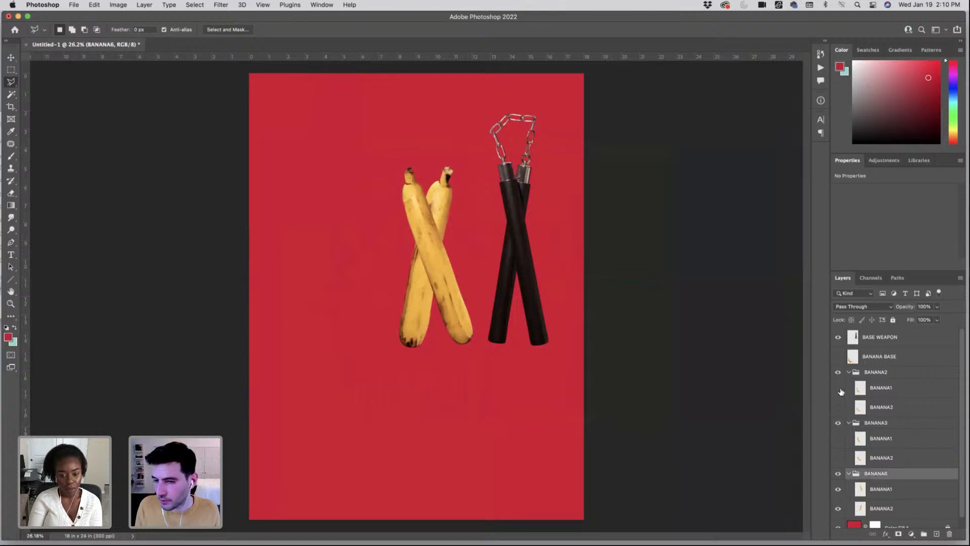
{"action": "left_click", "coordinate": [838, 356]}
{"action": "left_click", "coordinate": [838, 438]}
{"action": "left_click", "coordinate": [838, 457]}
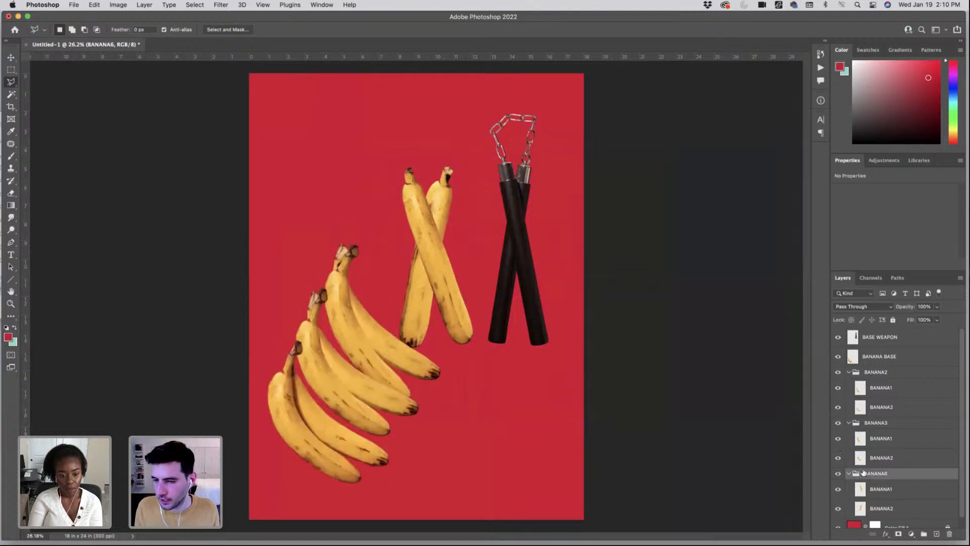
{"action": "scroll", "coordinate": [867, 474], "scroll_direction": "down", "scroll_amount": 1}
{"action": "left_click", "coordinate": [849, 463]}
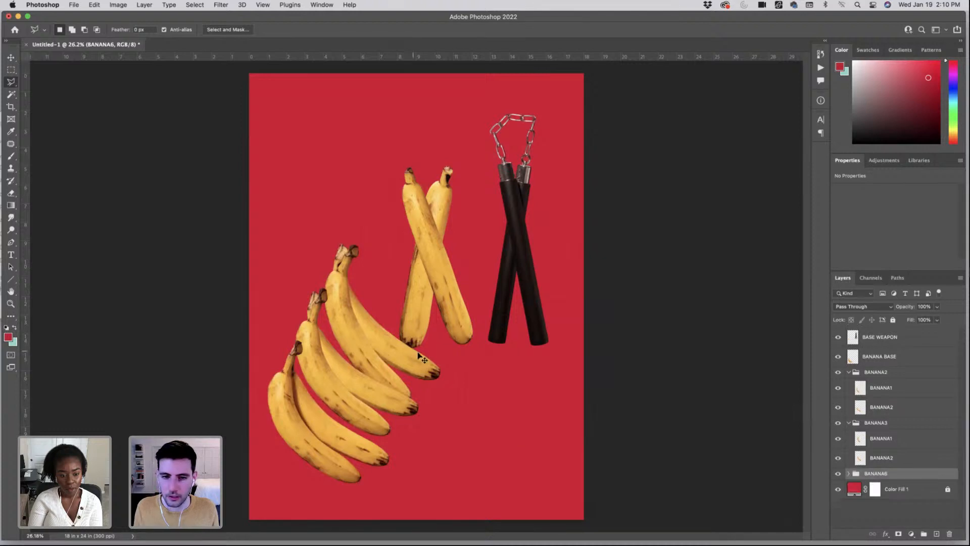
- Move the BANANA6 group right so it sits against the nunchucks and rotate it to about -3.9°
{"action": "key", "text": "v"}
{"action": "left_click_drag", "start_coordinate": [446, 329], "coordinate": [486, 322]}
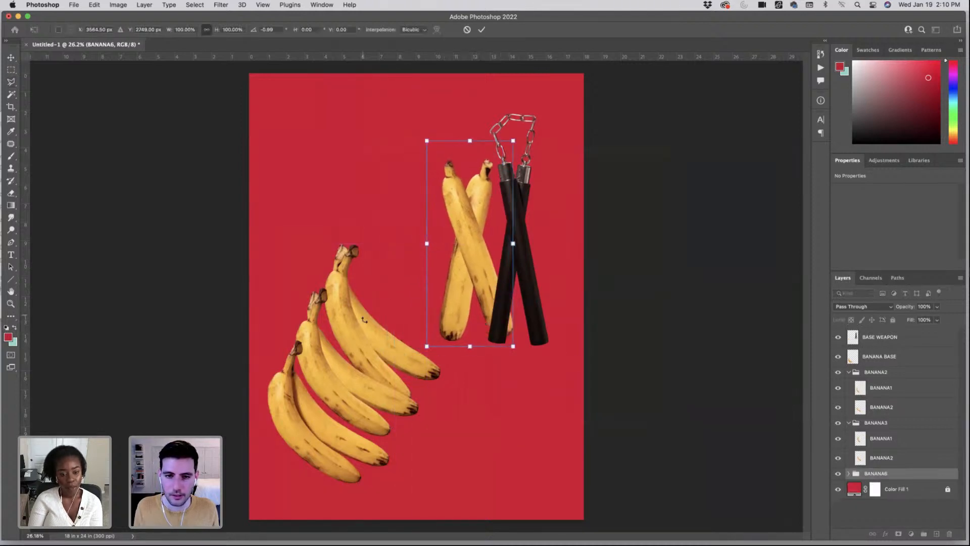
{"action": "left_click_drag", "start_coordinate": [364, 320], "coordinate": [368, 333]}
{"action": "left_click_drag", "start_coordinate": [459, 309], "coordinate": [456, 317]}
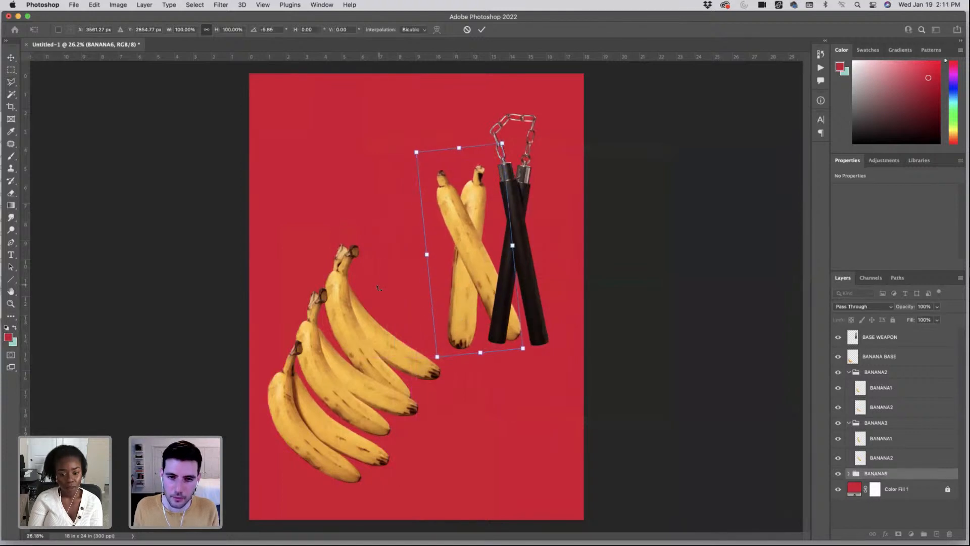
{"action": "left_click_drag", "start_coordinate": [539, 283], "coordinate": [541, 279]}
{"action": "left_click_drag", "start_coordinate": [464, 281], "coordinate": [449, 284]}
{"action": "left_click_drag", "start_coordinate": [529, 271], "coordinate": [491, 266]}
{"action": "left_click_drag", "start_coordinate": [394, 268], "coordinate": [396, 273]}
{"action": "left_click_drag", "start_coordinate": [460, 275], "coordinate": [456, 284]}
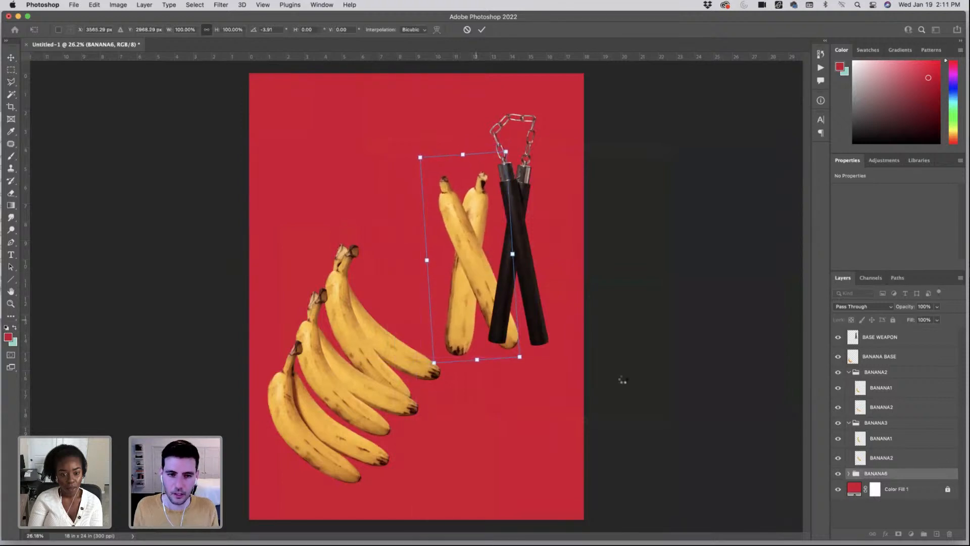
{"action": "key", "text": "Return"}
- Duplicate the BANANA3 group and rename the copy as BANANA4
{"action": "key", "text": "l"}
{"action": "left_click", "coordinate": [900, 423]}
{"action": "left_click", "coordinate": [849, 423]}
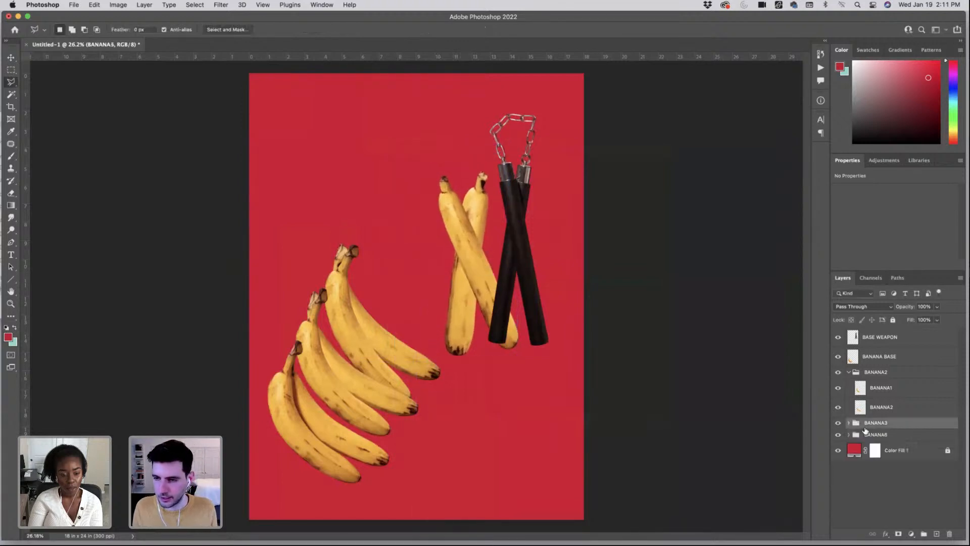
{"action": "key", "text": "super+j"}
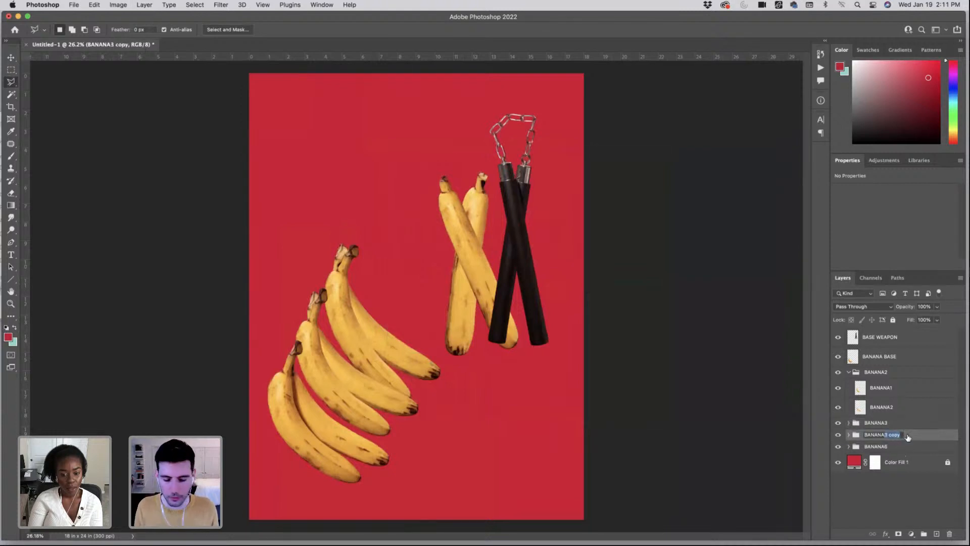
{"action": "type", "text": "4"}
{"action": "key", "text": "Return"}
- Move the BANANA4 group up and right of the BANANA3 bananas and enlarge it slightly with Free Transform
{"action": "key", "text": "super+t"}
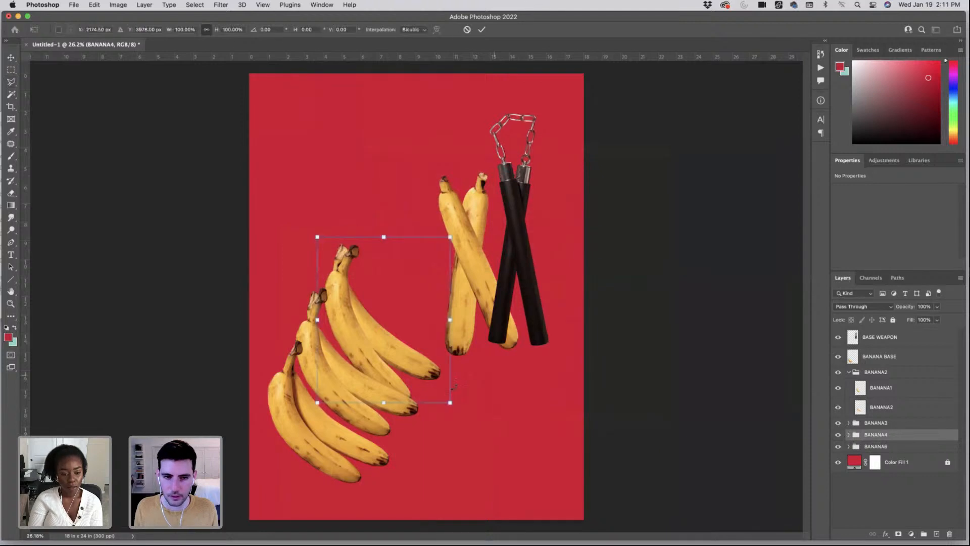
{"action": "left_click_drag", "start_coordinate": [408, 372], "coordinate": [441, 353]}
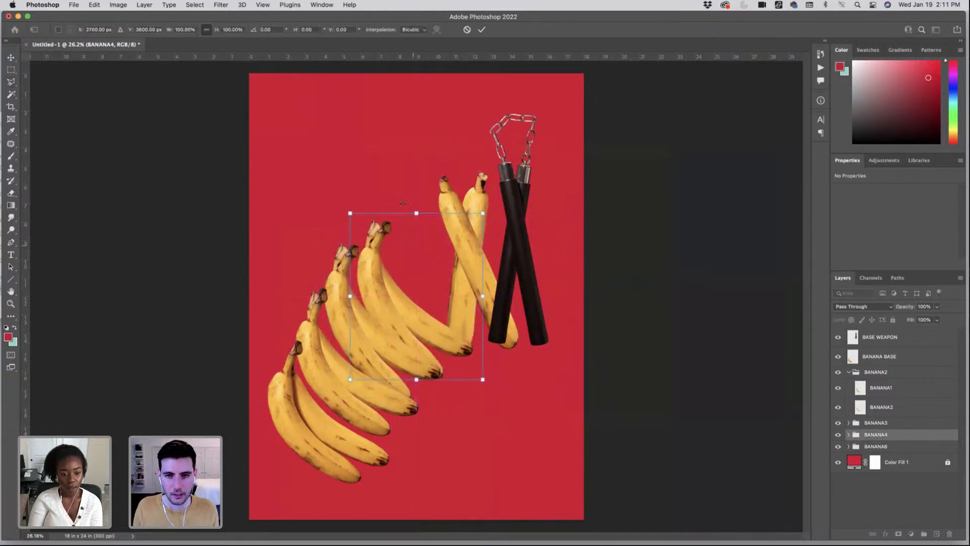
{"action": "mouse_move", "coordinate": [416, 213]}
{"action": "left_mouse_down"}
{"action": "mouse_move", "coordinate": [416, 204]}
{"action": "mouse_move", "coordinate": [409, 218]}
{"action": "left_mouse_up"}
{"action": "key", "text": "Return"}
{"action": "key", "text": "l"}
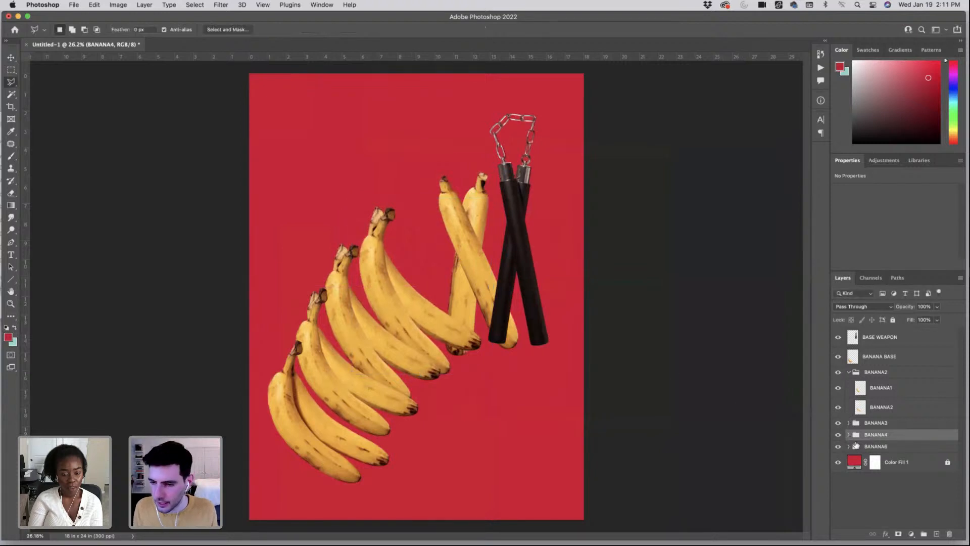
- Isolate BANANA1 in the BANANA4 group by hiding its BANANA2 layer, the BANANA3 and BANANA2 groups and BANANA BASE
{"action": "left_click", "coordinate": [849, 434]}
{"action": "left_click", "coordinate": [879, 470]}
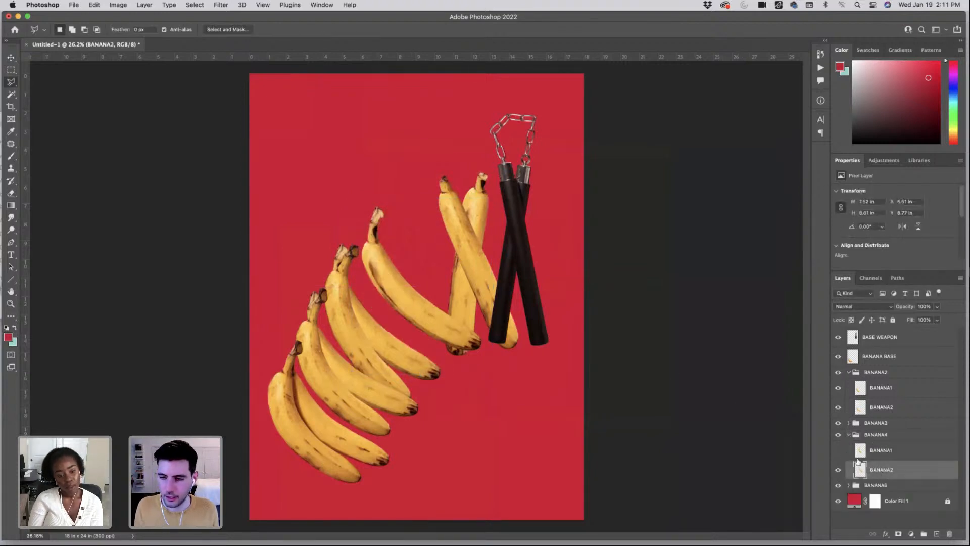
{"action": "left_click", "coordinate": [839, 470]}
{"action": "left_click", "coordinate": [849, 450]}
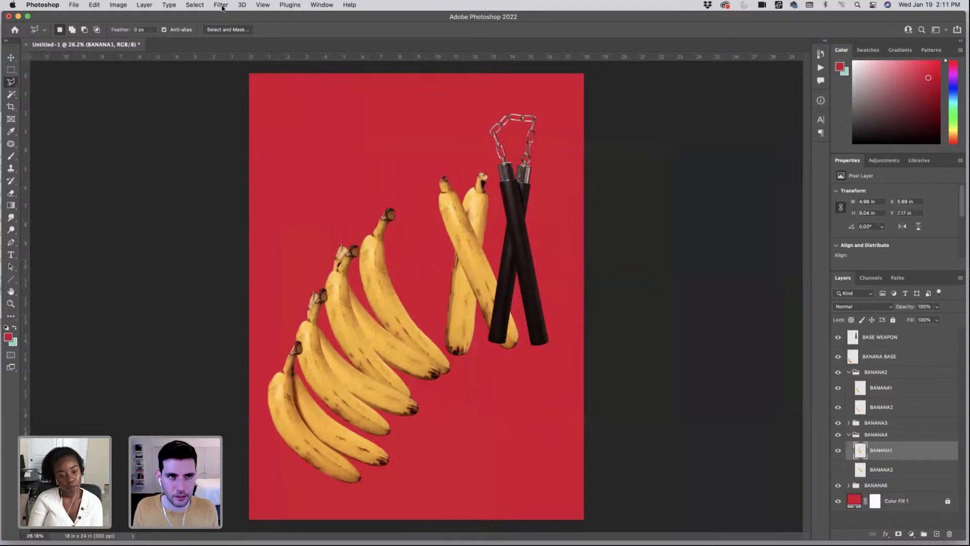
{"action": "left_click", "coordinate": [838, 422]}
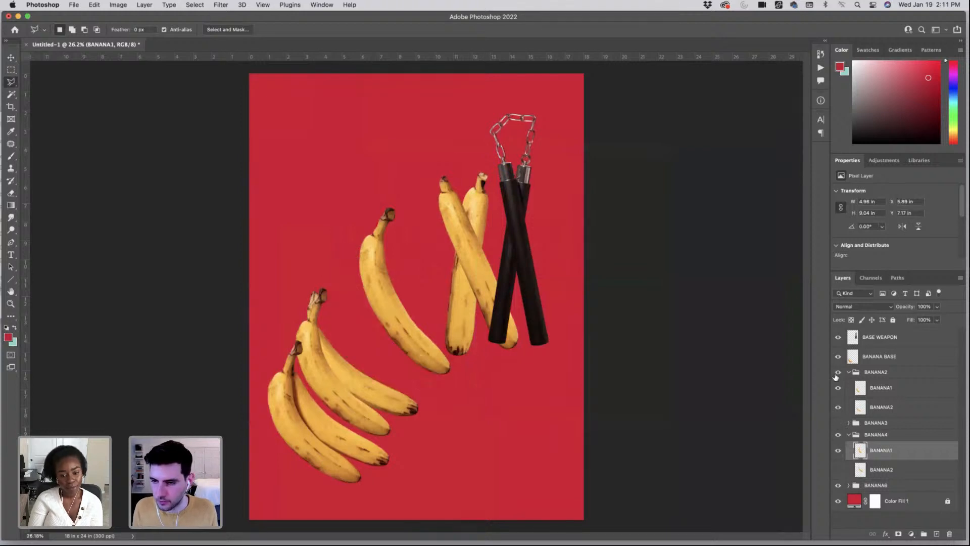
{"action": "left_click", "coordinate": [839, 372]}
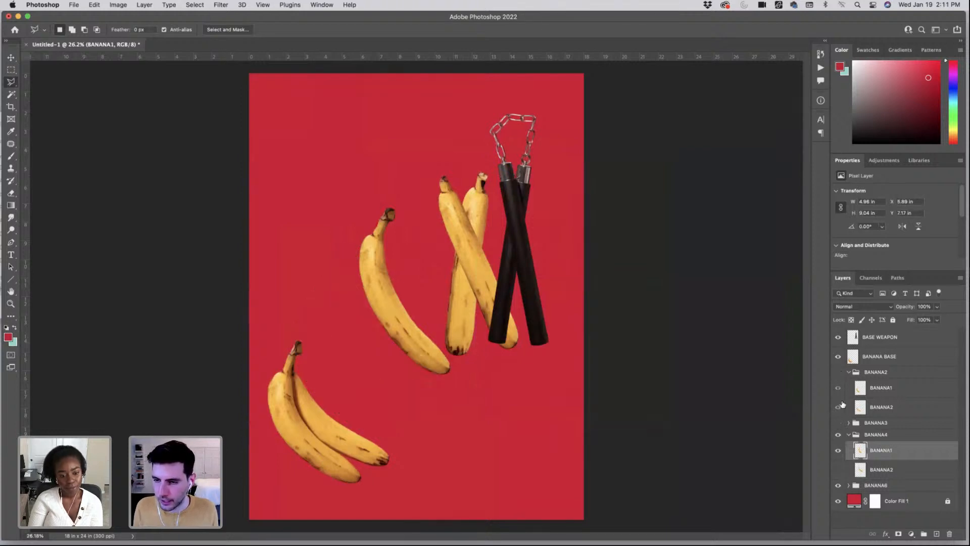
{"action": "left_click", "coordinate": [838, 356]}
- Warp BANANA1 in the BANANA4 group, pulling its upper left side inward and its lower tip slightly left to straighten it
{"action": "key", "text": "super+t"}
{"action": "right_click", "coordinate": [380, 267]}
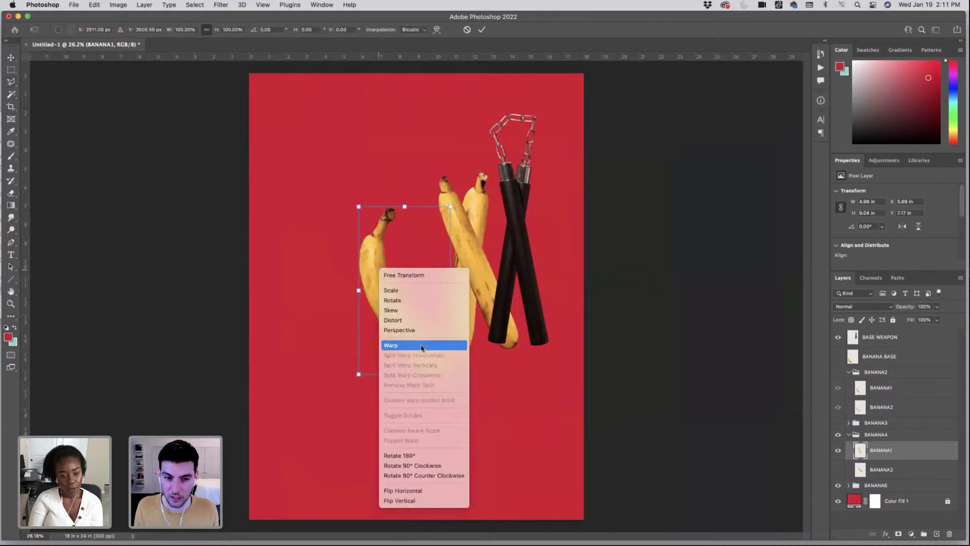
{"action": "left_click", "coordinate": [421, 347]}
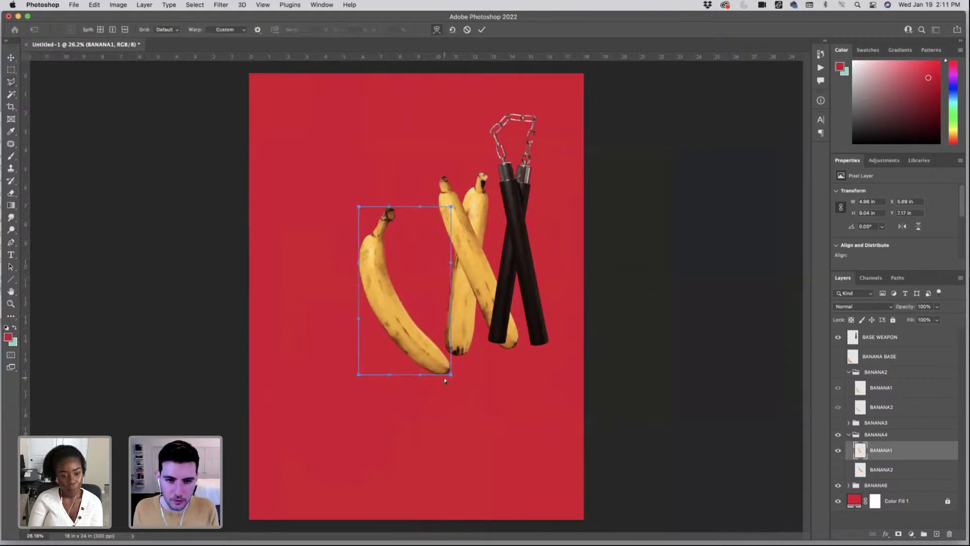
{"action": "left_click_drag", "start_coordinate": [448, 374], "coordinate": [442, 374]}
{"action": "key", "text": "super+z"}
{"action": "left_click_drag", "start_coordinate": [359, 374], "coordinate": [360, 375]}
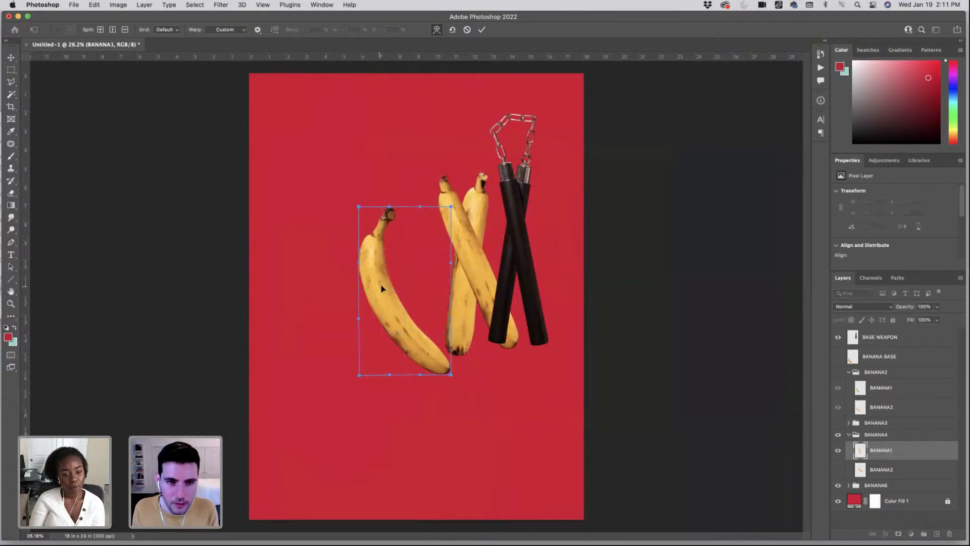
{"action": "left_click_drag", "start_coordinate": [364, 267], "coordinate": [367, 266]}
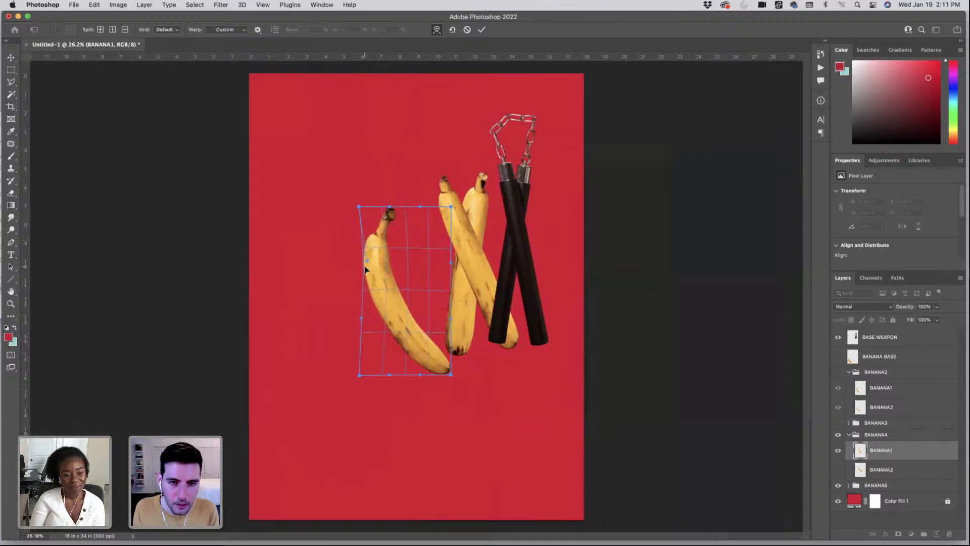
{"action": "left_click_drag", "start_coordinate": [450, 376], "coordinate": [445, 375]}
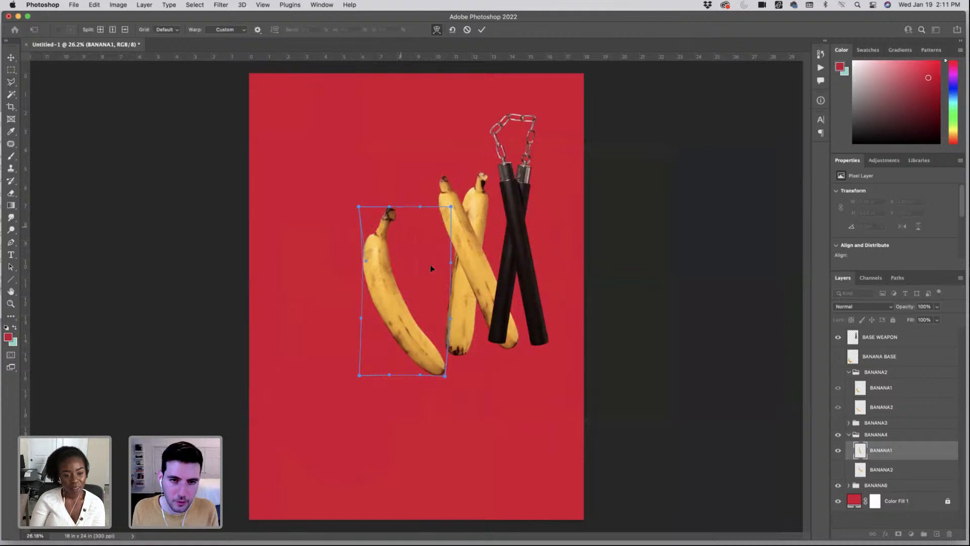
{"action": "key", "text": "Return"}
- Show BANANA2 in the BANANA4 group with BANANA1 hidden, and warp its lower tip down and left to reduce the curve
{"action": "left_click", "coordinate": [838, 470]}
{"action": "left_click", "coordinate": [882, 470]}
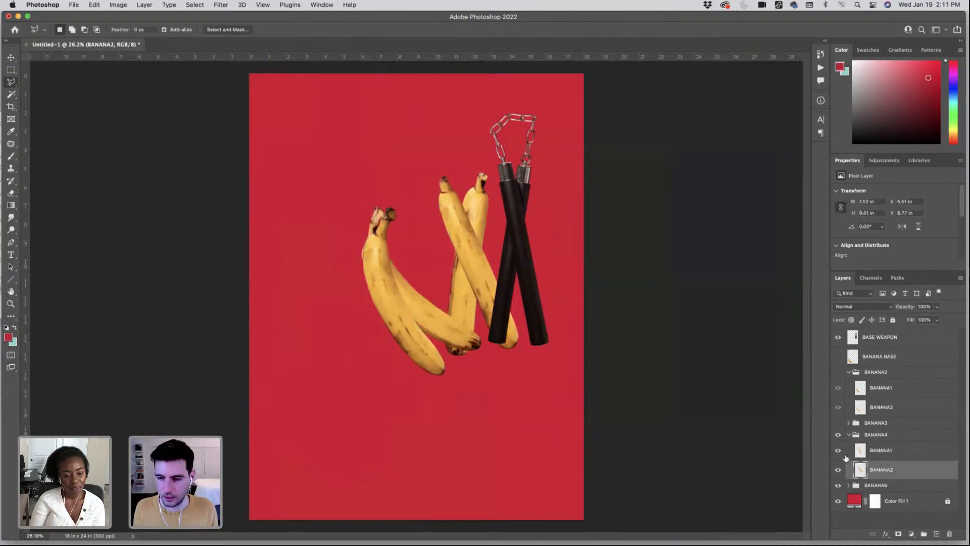
{"action": "left_click", "coordinate": [838, 450]}
{"action": "key", "text": "cmd+t"}
{"action": "right_click", "coordinate": [487, 362]}
{"action": "left_click", "coordinate": [485, 379]}
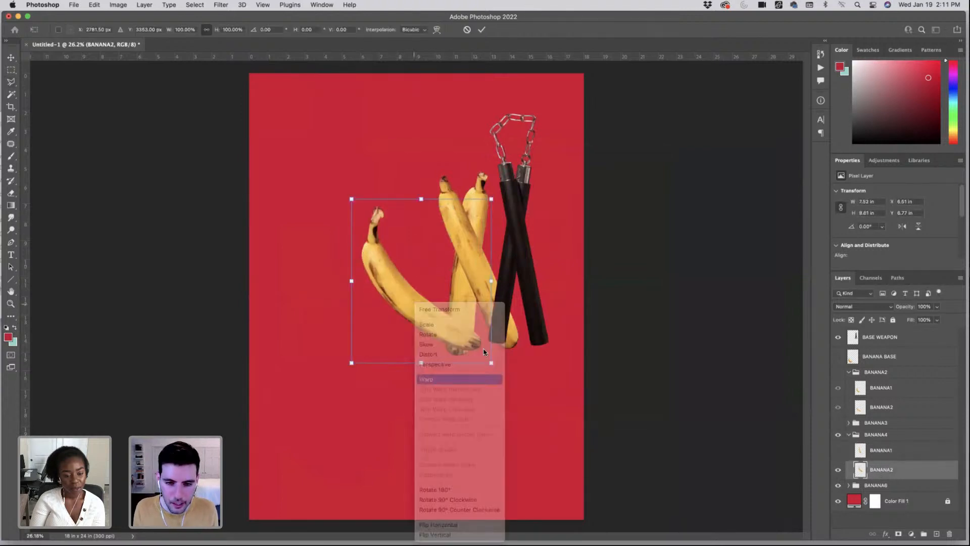
{"action": "left_click_drag", "start_coordinate": [484, 358], "coordinate": [471, 364]}
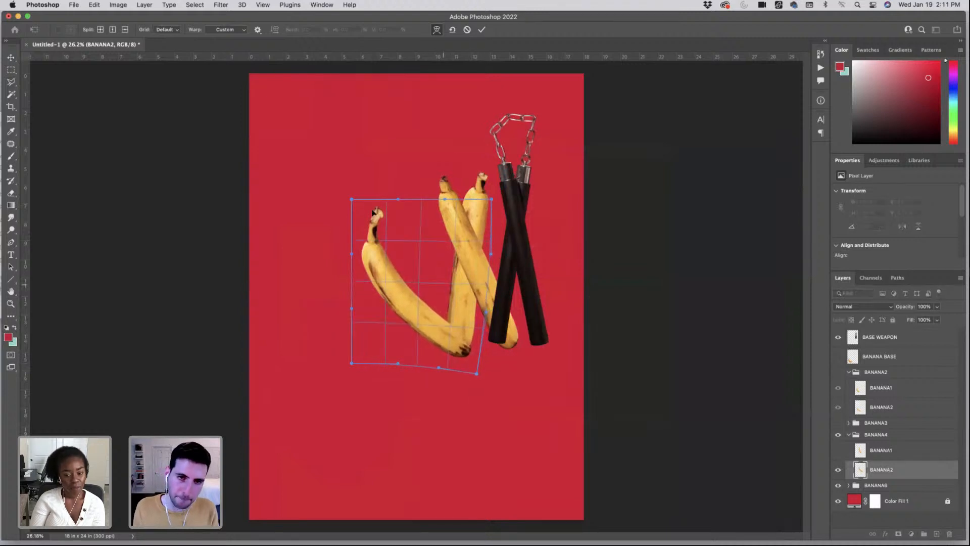
{"action": "left_click_drag", "start_coordinate": [362, 200], "coordinate": [360, 200]}
{"action": "key", "text": "super+z"}
{"action": "left_click_drag", "start_coordinate": [362, 354], "coordinate": [365, 352]}
{"action": "left_click_drag", "start_coordinate": [399, 199], "coordinate": [398, 201]}
{"action": "key", "text": "Return"}
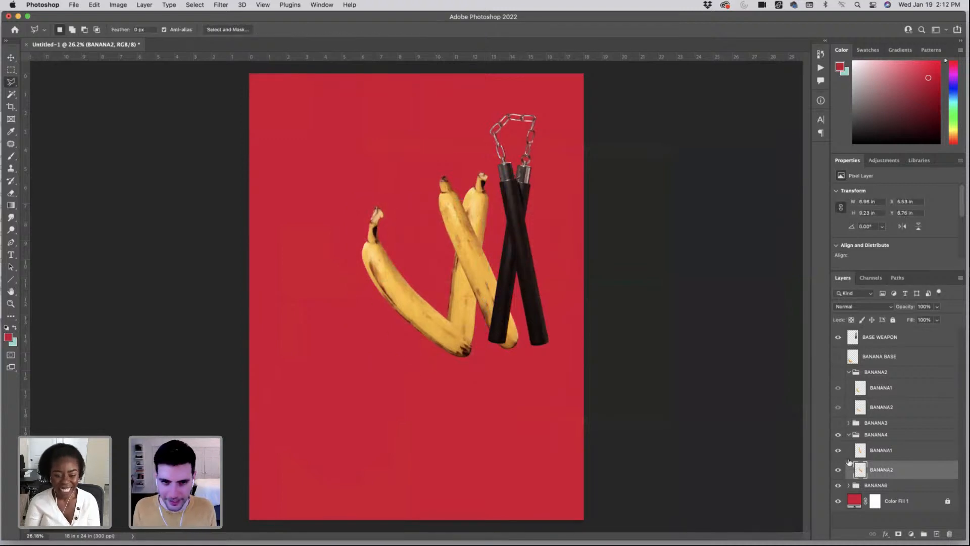
- Show BANANA1 in the BANANA4 group again and use Free Transform to adjust its angle and shift it over BANANA2
{"action": "left_click", "coordinate": [838, 450]}
{"action": "left_click", "coordinate": [902, 456]}
{"action": "key", "text": "ctrl+t"}
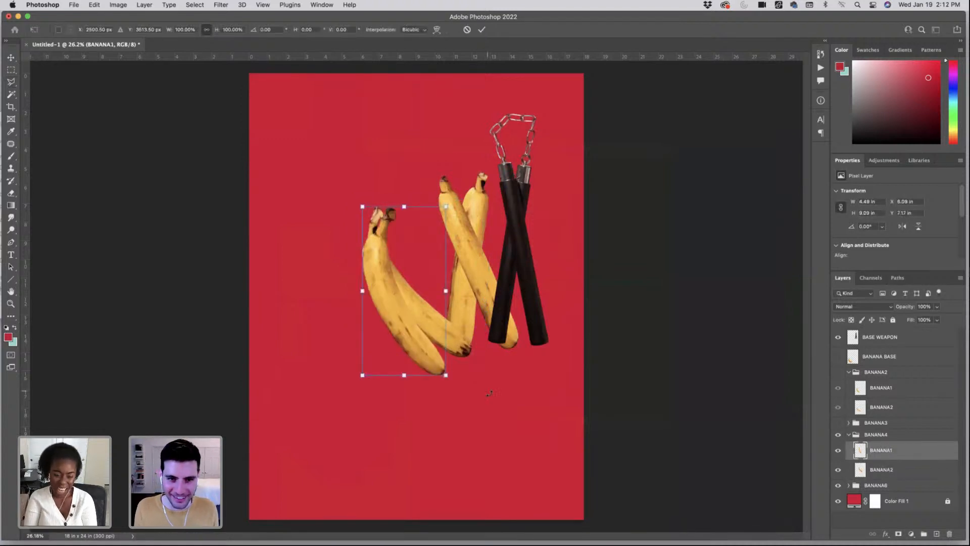
{"action": "left_click_drag", "start_coordinate": [446, 374], "coordinate": [450, 382]}
{"action": "left_click_drag", "start_coordinate": [405, 333], "coordinate": [410, 336]}
{"action": "key", "text": "Return"}
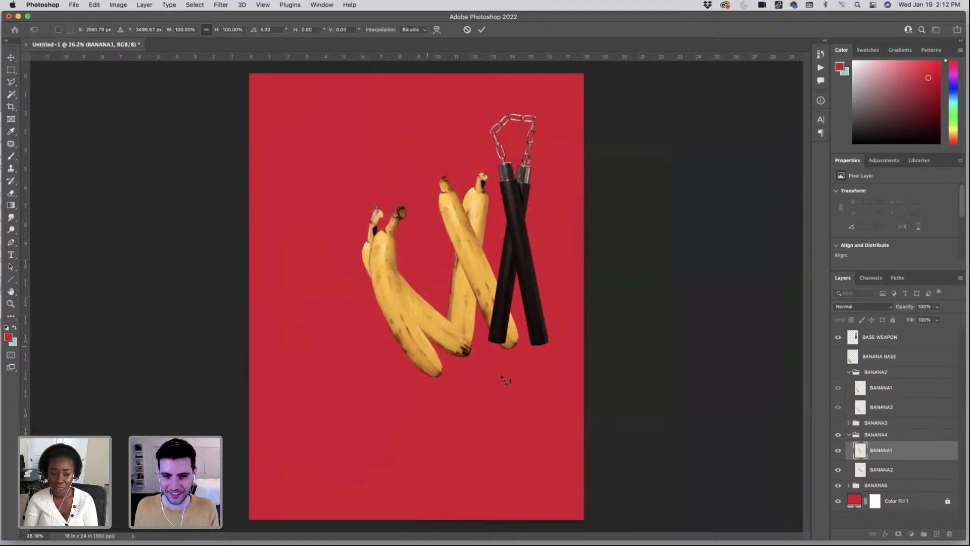
{"action": "key", "text": "super+t"}
{"action": "left_click_drag", "start_coordinate": [456, 382], "coordinate": [451, 385]}
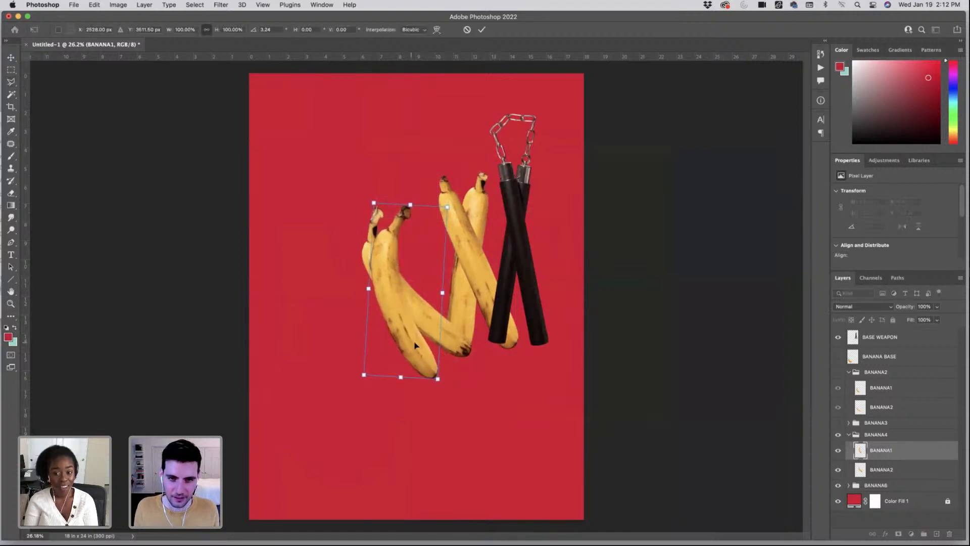
{"action": "left_click_drag", "start_coordinate": [411, 343], "coordinate": [411, 343]}
{"action": "left_click_drag", "start_coordinate": [292, 344], "coordinate": [320, 360]}
{"action": "left_click_drag", "start_coordinate": [395, 323], "coordinate": [384, 323]}
- Rotate BANANA2 in the BANANA4 group about 20° clockwise and move it left behind BANANA1
{"action": "left_click", "coordinate": [926, 475]}
{"action": "key", "text": "super+t"}
{"action": "left_click_drag", "start_coordinate": [509, 401], "coordinate": [452, 422]}
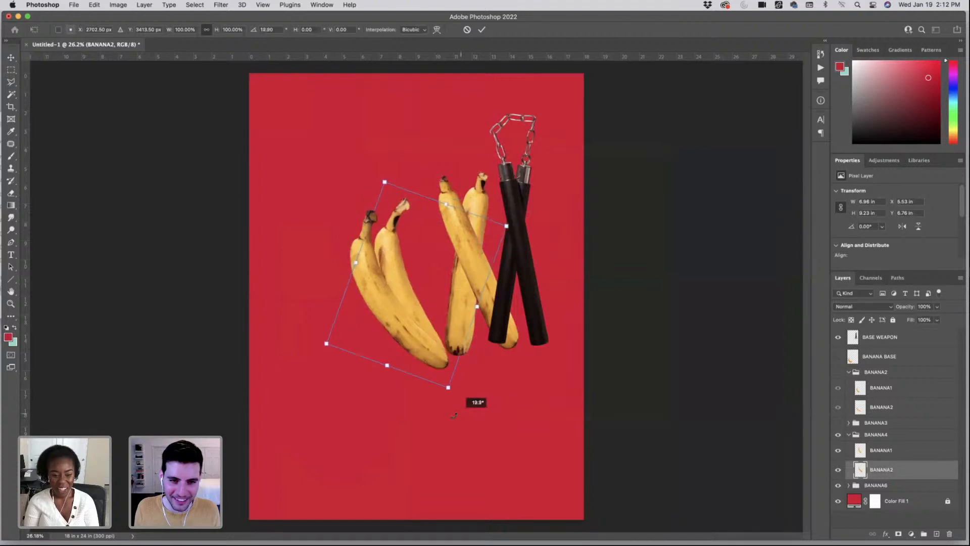
{"action": "left_click_drag", "start_coordinate": [427, 348], "coordinate": [412, 355]}
{"action": "key", "text": "Return"}
- Show the BANANA3 group and shift the BANANA4 group slightly right to space it from the BANANA3 bananas
{"action": "left_click", "coordinate": [838, 422]}
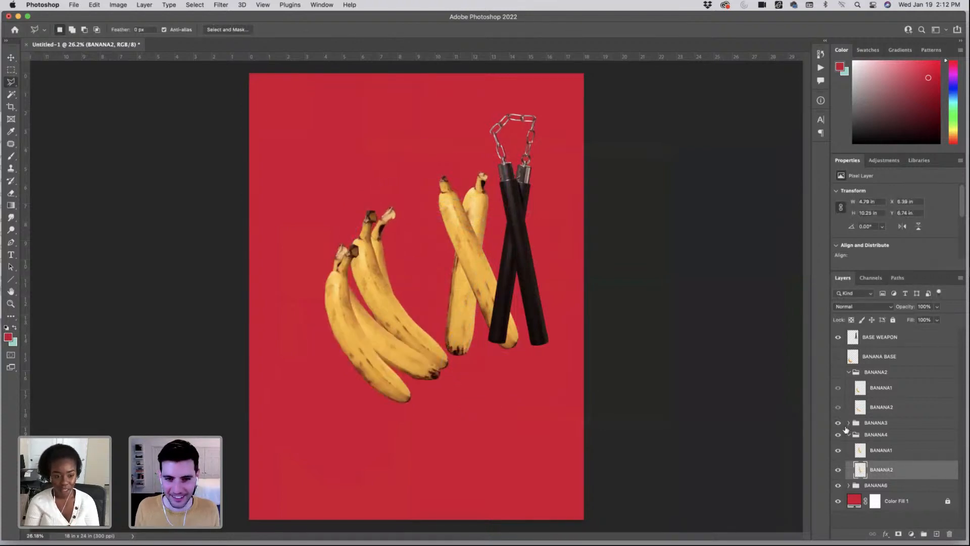
{"action": "left_click", "coordinate": [897, 436]}
{"action": "key", "text": "super+t"}
{"action": "mouse_move", "coordinate": [399, 326]}
{"action": "left_mouse_down"}
{"action": "mouse_move", "coordinate": [413, 341]}
{"action": "mouse_move", "coordinate": [419, 323]}
{"action": "mouse_move", "coordinate": [410, 333]}
{"action": "left_mouse_up"}
{"action": "left_click_drag", "start_coordinate": [409, 333], "coordinate": [410, 334]}
{"action": "key", "text": "l"}
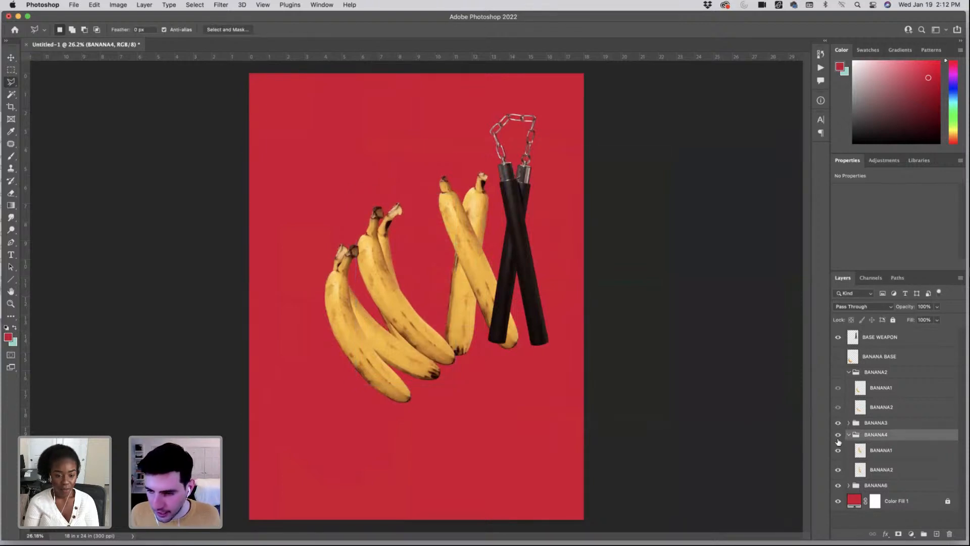
- Hide the BANANA6 and BANANA3 groups and open the BANANA4 group's BANANA1 layer in Liquify
{"action": "left_click", "coordinate": [838, 486]}
{"action": "left_click", "coordinate": [838, 423]}
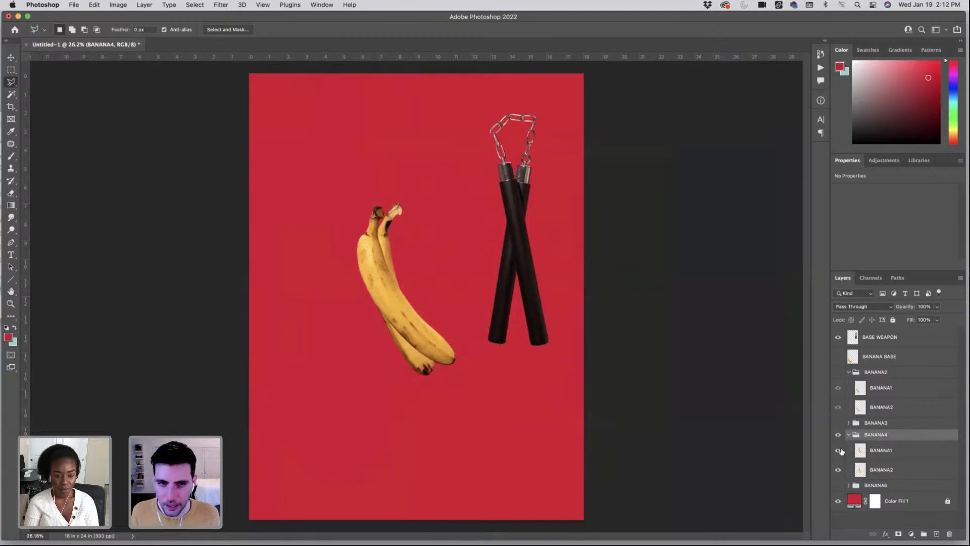
{"action": "left_click", "coordinate": [887, 451]}
{"action": "left_click", "coordinate": [227, 5]}
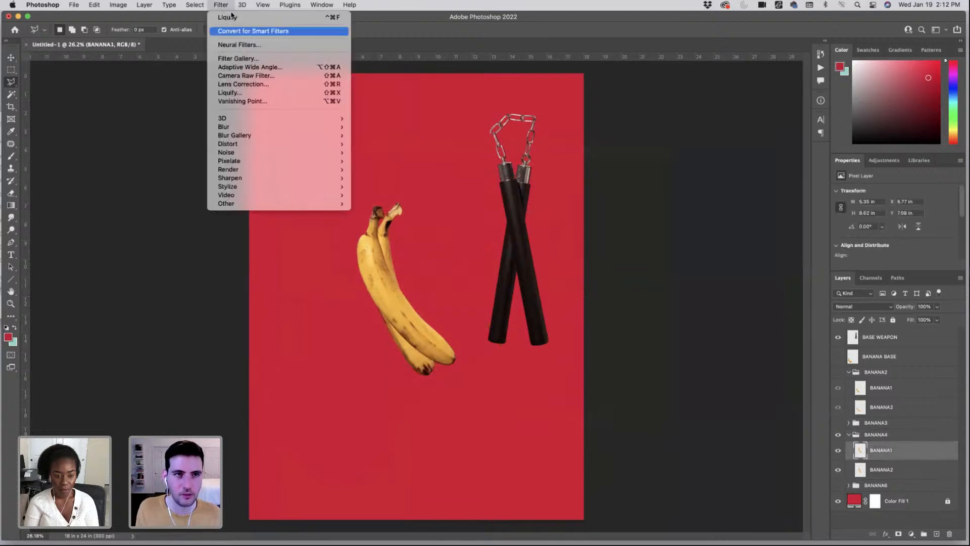
{"action": "left_click", "coordinate": [238, 93]}
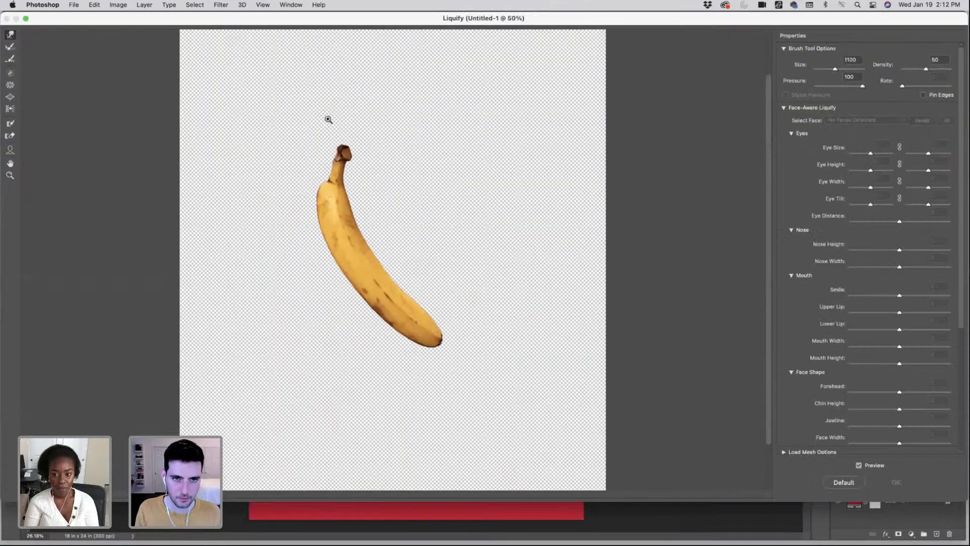
{"action": "scroll", "coordinate": [327, 188], "scroll_direction": "up", "scroll_amount": 3}
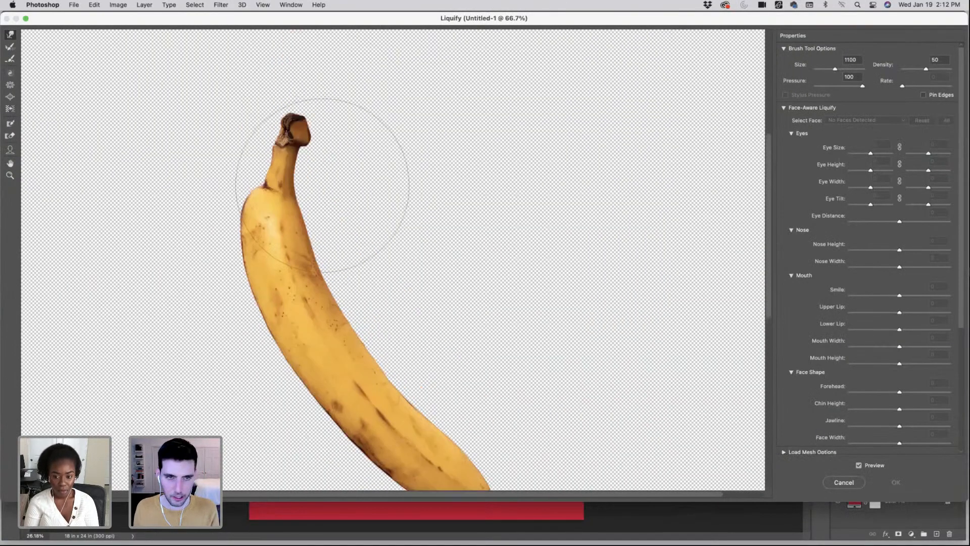
- Push the inner edge of BANANA1 slightly outward just below the stem with a 600 px Liquify brush
{"action": "key", "text": "bracketleft"}
{"action": "key", "text": "bracketleft"}
{"action": "key", "text": "bracketleft"}
{"action": "key", "text": "bracketleft"}
{"action": "key", "text": "bracketleft"}
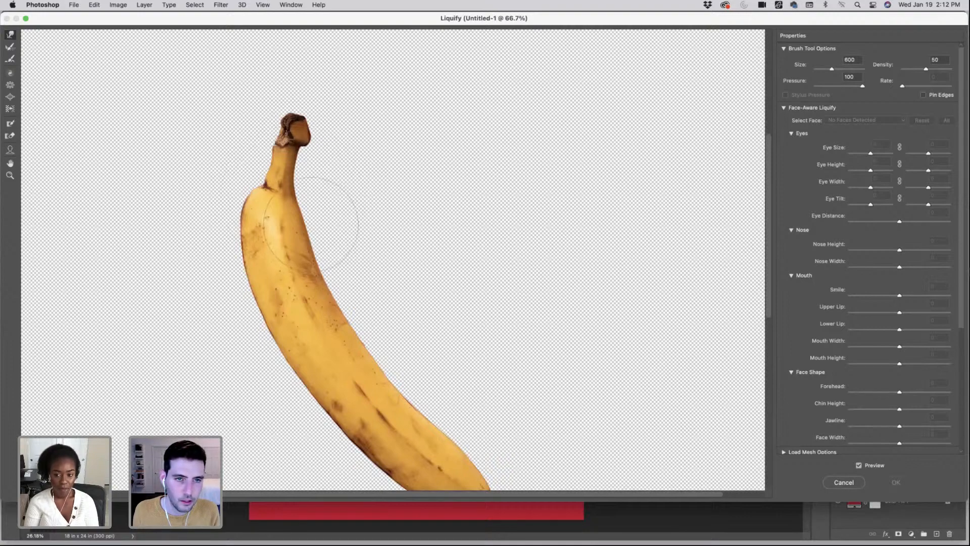
{"action": "left_click_drag", "start_coordinate": [310, 218], "coordinate": [309, 200]}
{"action": "key", "text": "bracketleft"}
{"action": "key", "text": "bracketleft"}
{"action": "key", "text": "bracketleft"}
{"action": "key", "text": "bracketleft"}
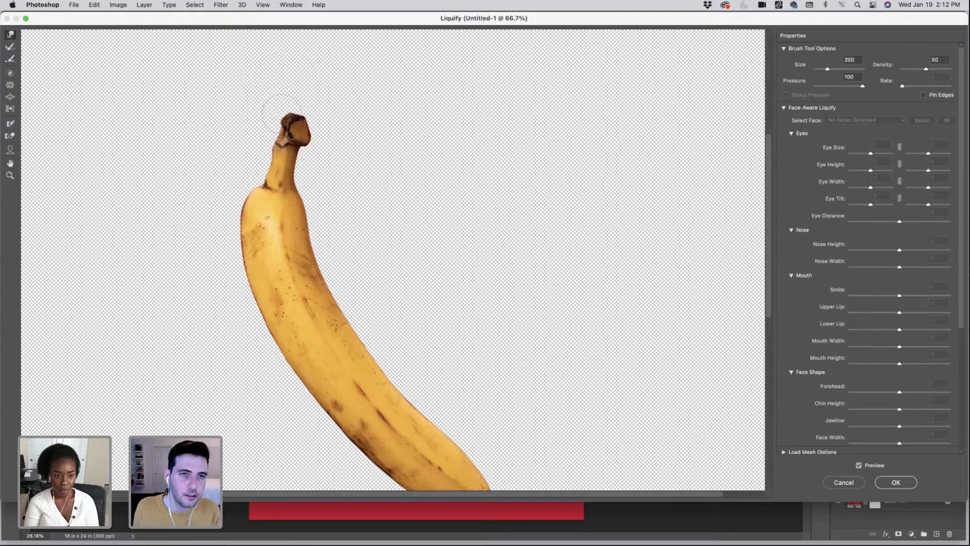
- Shorten BANANA1's stem by pushing its tip down with a 700 px brush, and apply the Liquify changes
{"action": "key", "text": "bracketright"}
{"action": "key", "text": "bracketright"}
{"action": "key", "text": "bracketright"}
{"action": "key", "text": "bracketright"}
{"action": "key", "text": "bracketright"}
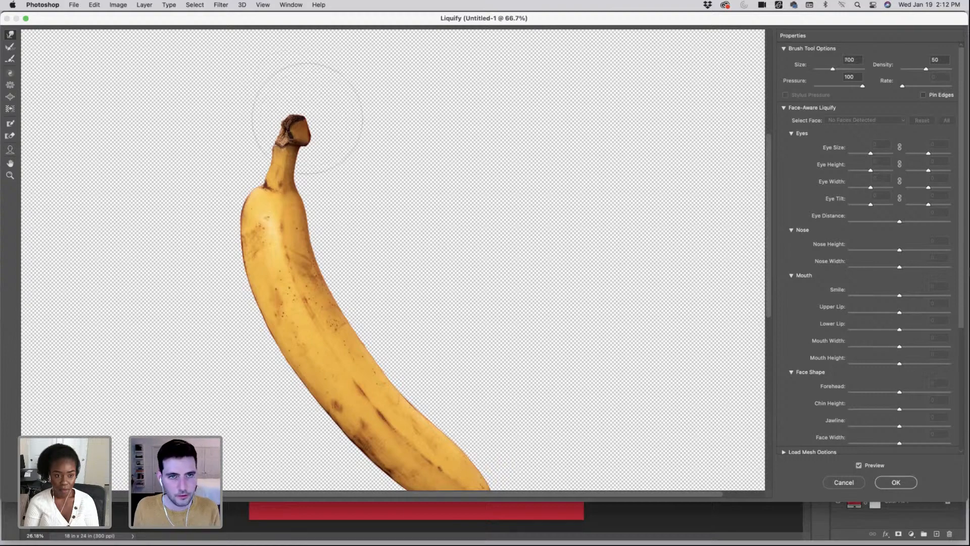
{"action": "mouse_move", "coordinate": [297, 104]}
{"action": "left_mouse_down"}
{"action": "mouse_move", "coordinate": [293, 121]}
{"action": "mouse_move", "coordinate": [309, 154]}
{"action": "mouse_move", "coordinate": [290, 133]}
{"action": "left_mouse_up"}
{"action": "key", "text": "bracketleft"}
{"action": "key", "text": "bracketleft"}
{"action": "key", "text": "bracketright"}
{"action": "key", "text": "bracketright"}
{"action": "key", "text": "bracketright"}
{"action": "key", "text": "bracketleft"}
{"action": "key", "text": "bracketleft"}
{"action": "key", "text": "bracketleft"}
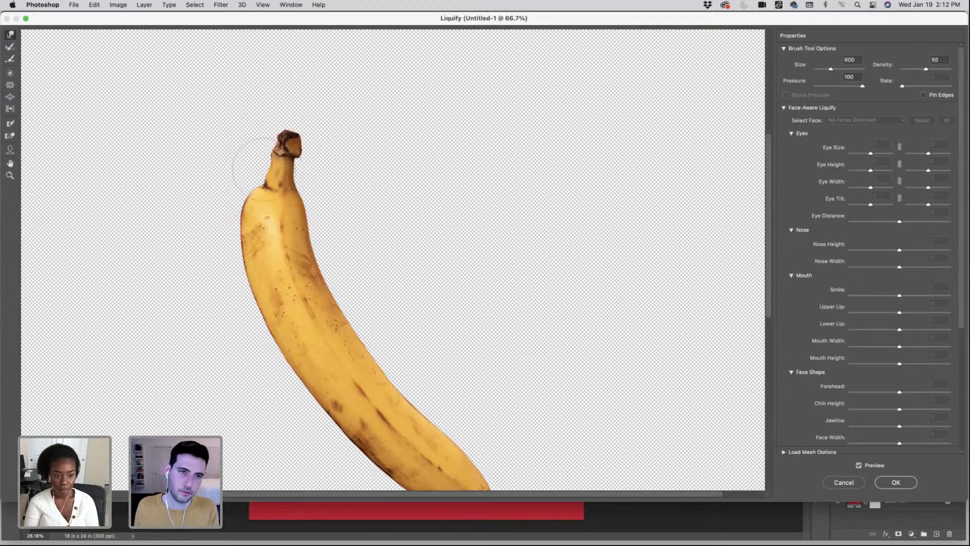
{"action": "key", "text": "bracketleft"}
{"action": "key", "text": "bracketleft"}
{"action": "key", "text": "bracketleft"}
{"action": "key", "text": "bracketleft"}
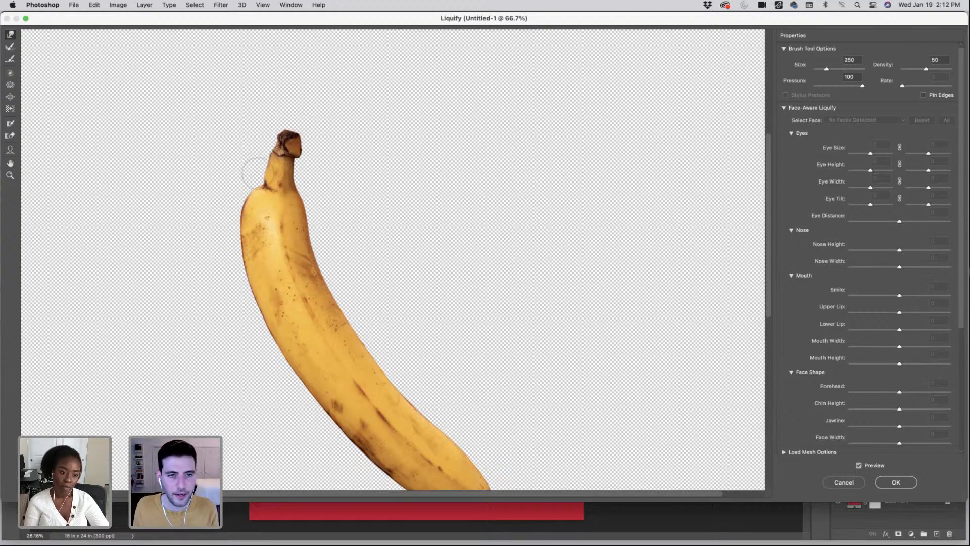
{"action": "key", "text": "bracketleft"}
{"action": "key", "text": "bracketleft"}
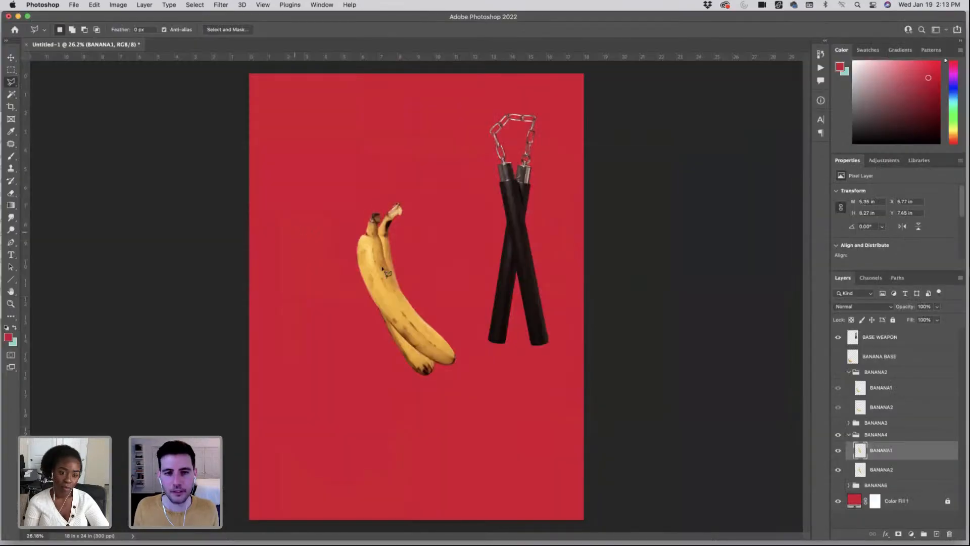
- Open the BANANA4 group's BANANA2 layer in Liquify and nudge the outer side of its stem tip slightly inward
{"action": "left_click", "coordinate": [865, 470]}
{"action": "left_click", "coordinate": [230, 4]}
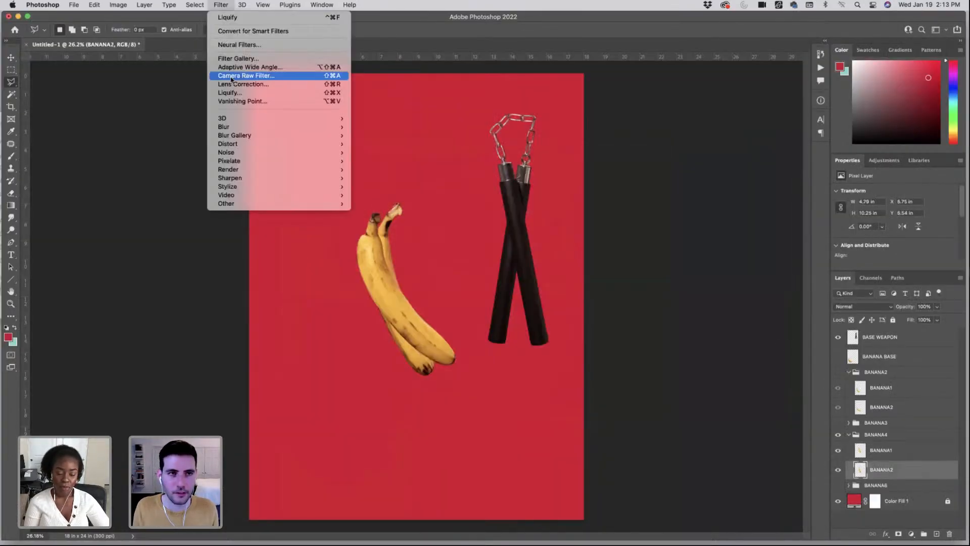
{"action": "left_click", "coordinate": [230, 91]}
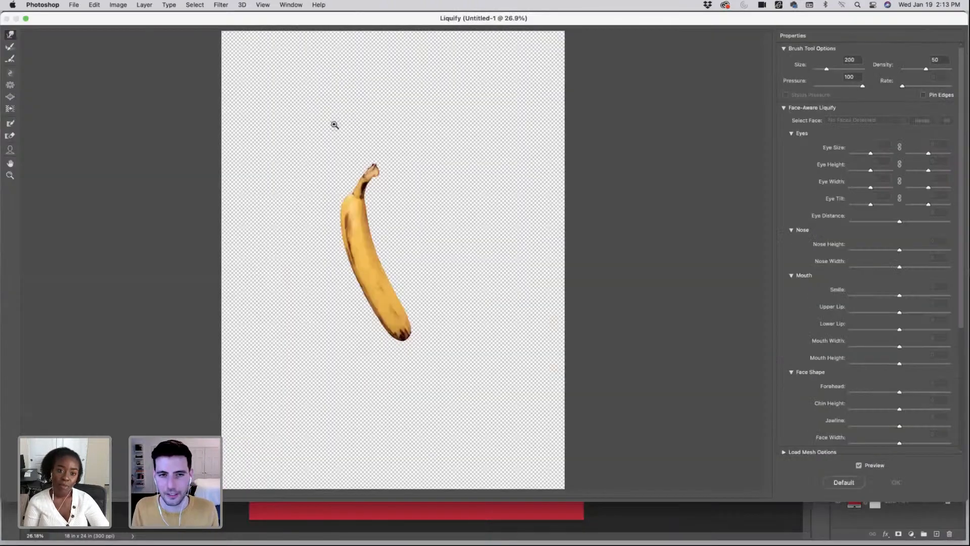
{"action": "key", "text": "super+equal"}
{"action": "key", "text": "super+equal"}
{"action": "key", "text": "super+equal"}
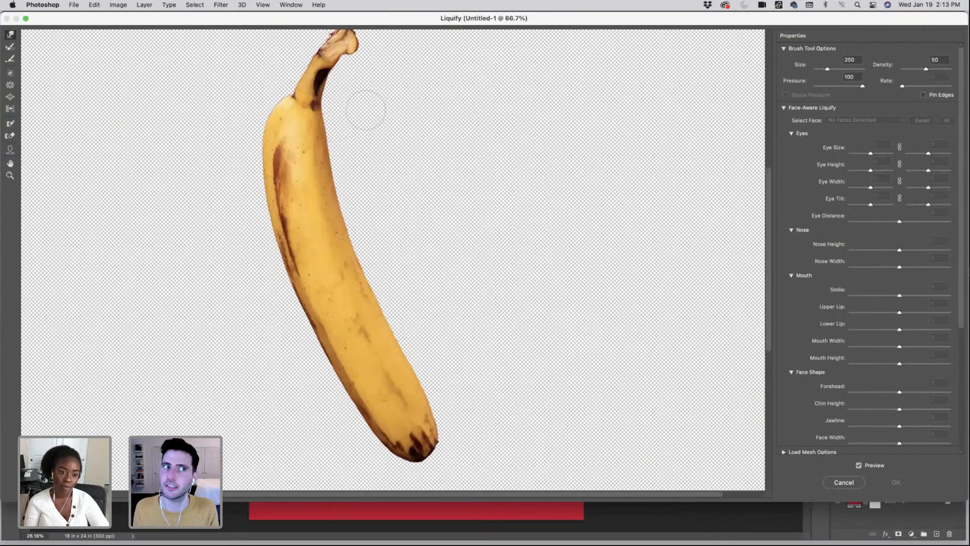
{"action": "key", "text": "bracketright"}
{"action": "key", "text": "bracketright"}
{"action": "key", "text": "bracketright"}
{"action": "scroll", "coordinate": [384, 121], "scroll_direction": "up", "scroll_amount": 6}
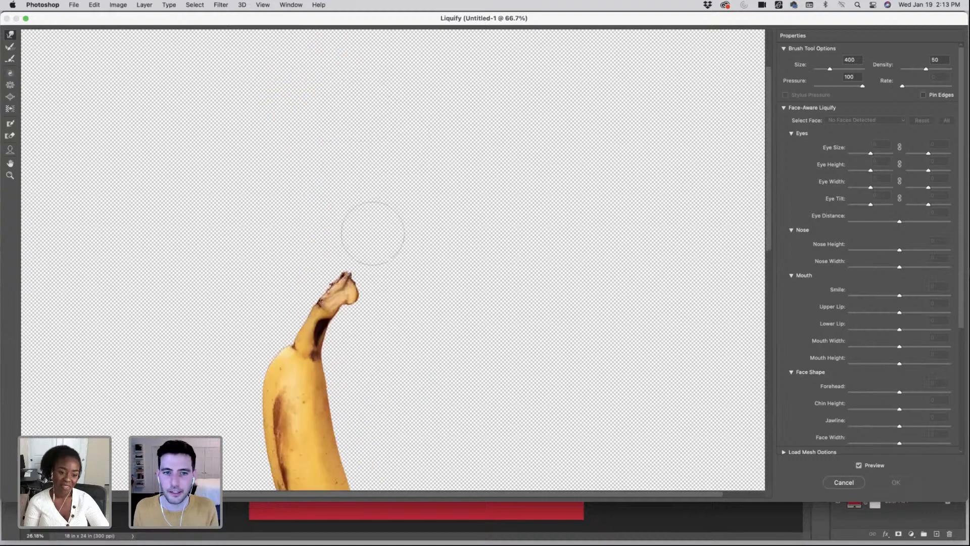
{"action": "key", "text": "bracketright"}
{"action": "key", "text": "bracketright"}
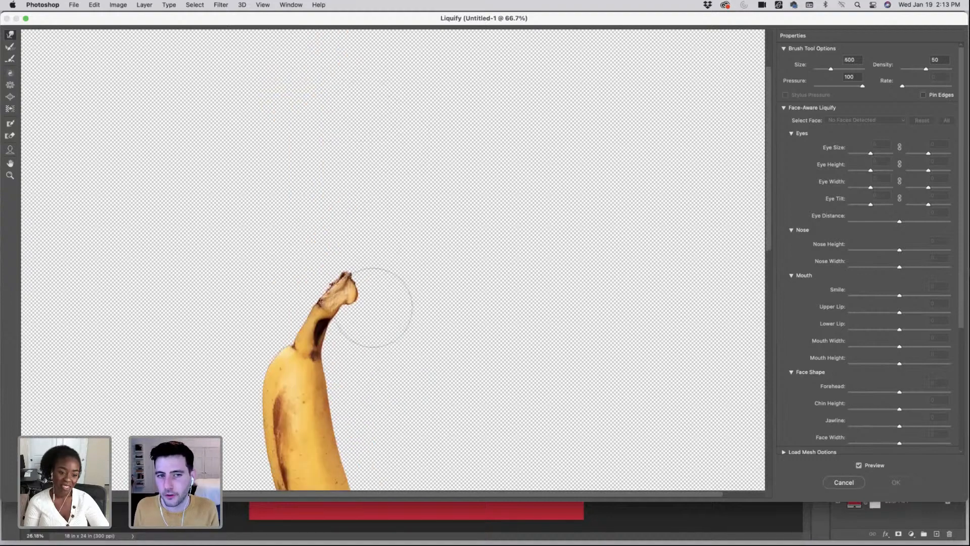
{"action": "left_click_drag", "start_coordinate": [373, 307], "coordinate": [369, 306]}
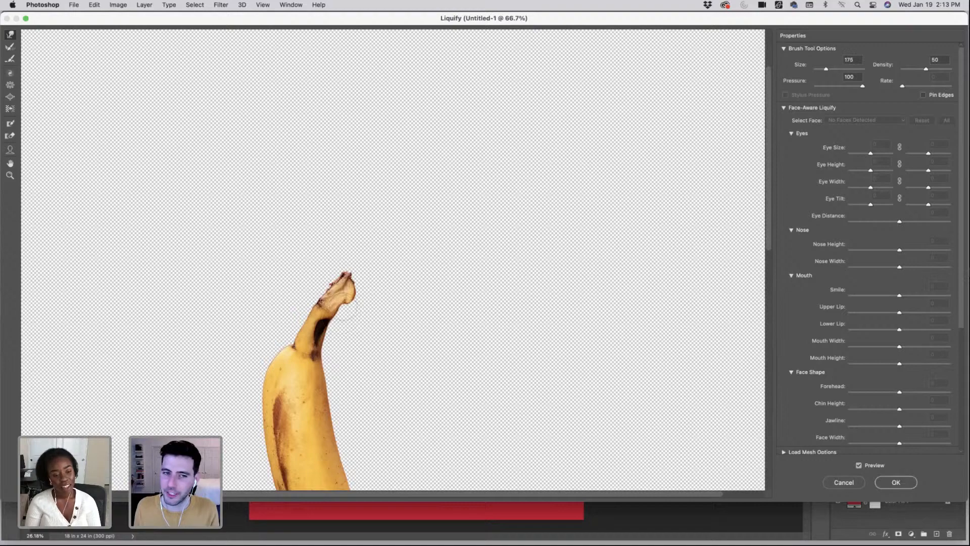
- Shorten BANANA2's stem by pushing its tip down and left with a 600 px Liquify brush
{"action": "key", "text": "bracketright"}
{"action": "key", "text": "bracketright"}
{"action": "key", "text": "bracketright"}
{"action": "key", "text": "bracketright"}
{"action": "key", "text": "bracketright"}
{"action": "key", "text": "bracketright"}
{"action": "key", "text": "bracketright"}
{"action": "key", "text": "bracketright"}
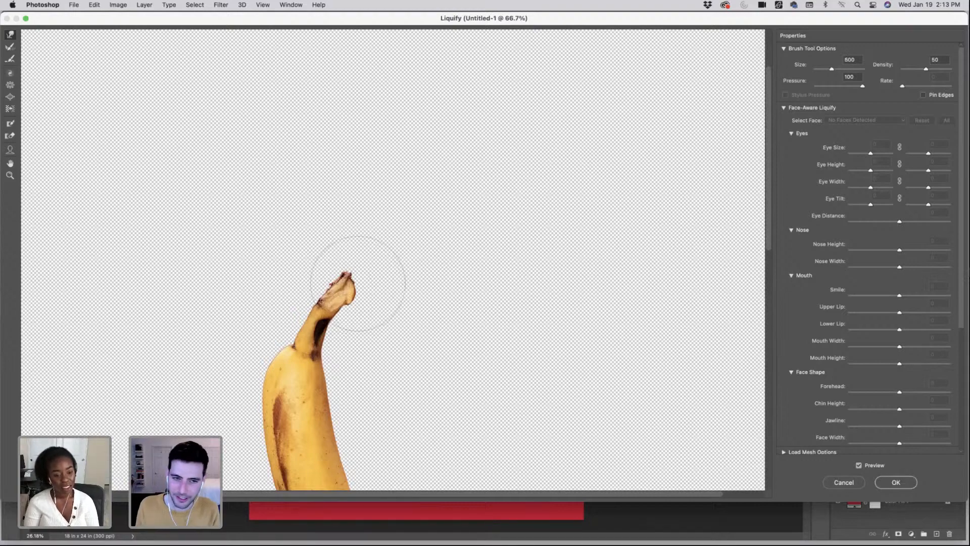
{"action": "left_click_drag", "start_coordinate": [358, 260], "coordinate": [341, 278]}
{"action": "key", "text": "bracketleft"}
{"action": "key", "text": "bracketleft"}
{"action": "key", "text": "bracketleft"}
{"action": "key", "text": "bracketleft"}
{"action": "key", "text": "bracketleft"}
{"action": "key", "text": "bracketleft"}
{"action": "key", "text": "bracketleft"}
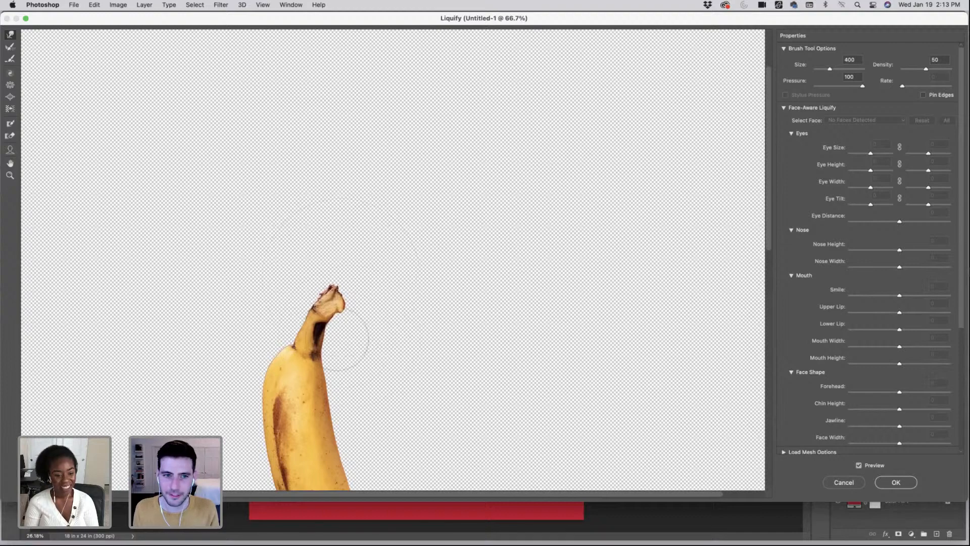
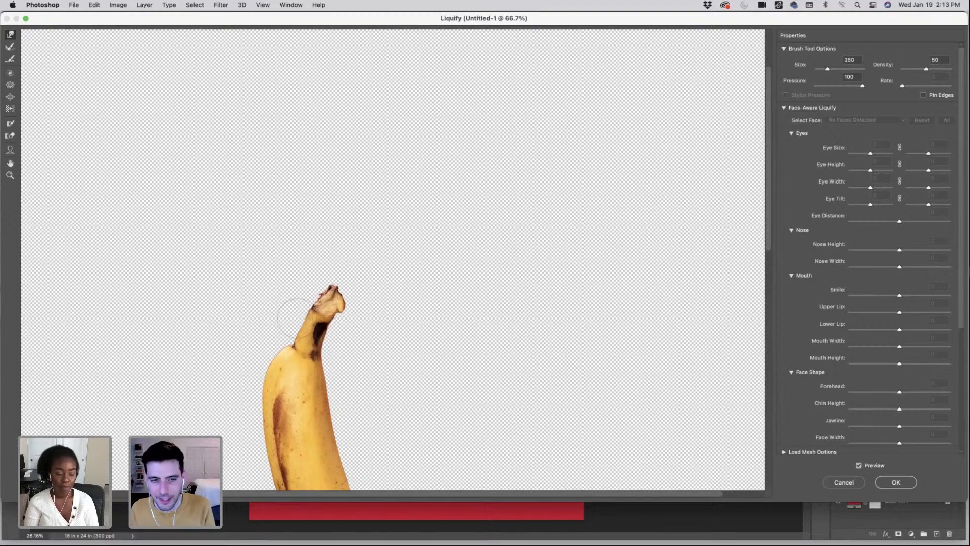
- Push BANANA2's stem tip down a little further and apply the Liquify changes
{"action": "key", "text": "bracketright"}
{"action": "key", "text": "bracketright"}
{"action": "key", "text": "bracketright"}
{"action": "key", "text": "bracketright"}
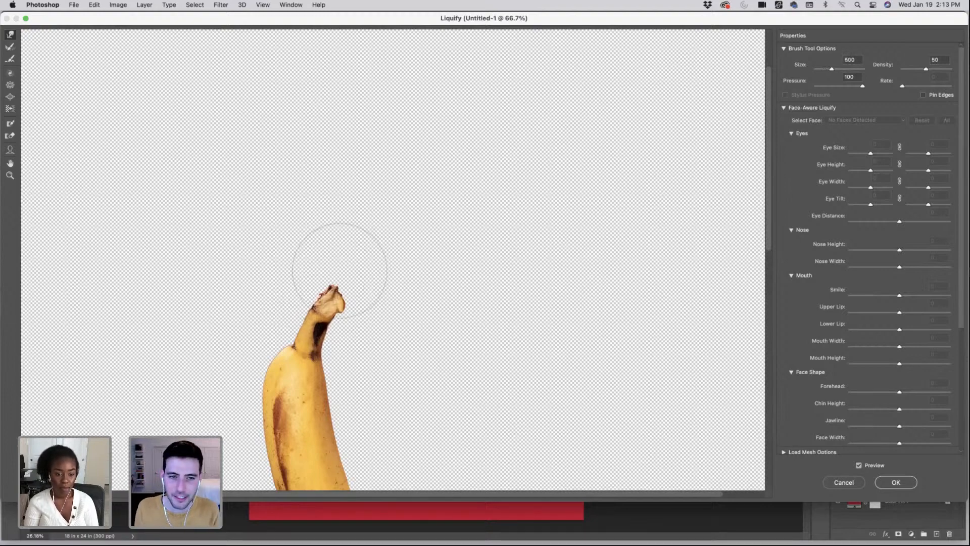
{"action": "key", "text": "bracketleft"}
{"action": "key", "text": "bracketleft"}
{"action": "key", "text": "bracketleft"}
{"action": "key", "text": "bracketleft"}
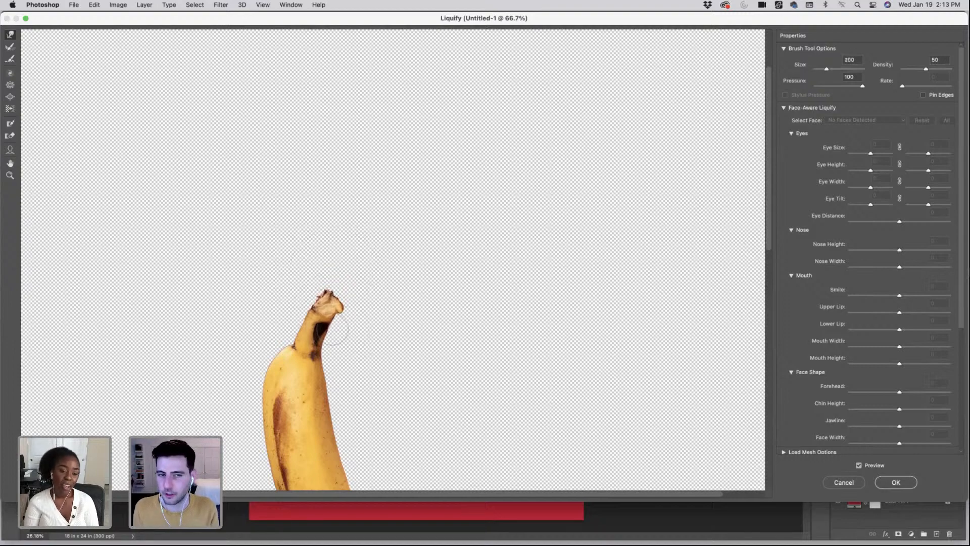
{"action": "key", "text": "Escape"}
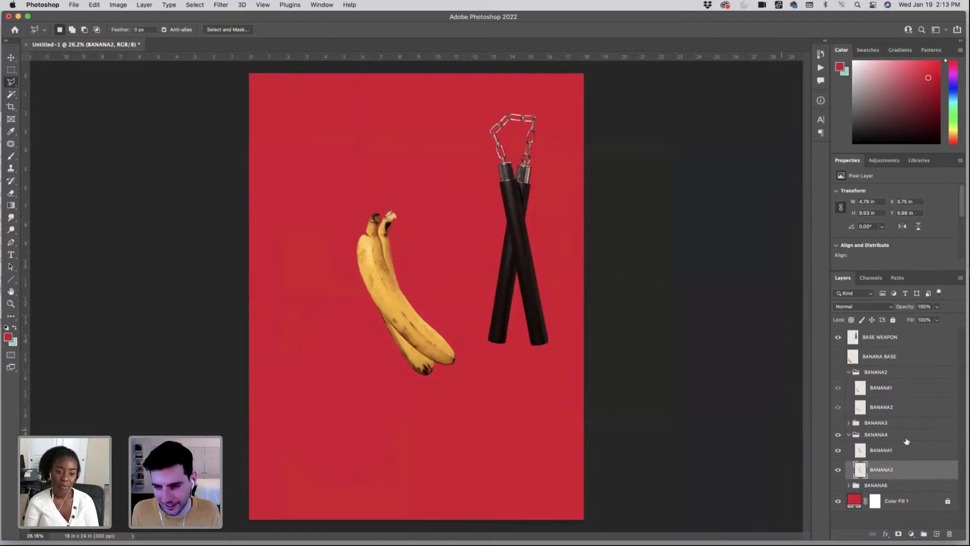
- Collapse the BANANA4 group, duplicate it, and place the copy between BANANA4 and BANANA6 in the layer stack, named BANANA5
{"action": "left_click", "coordinate": [849, 435]}
{"action": "left_click", "coordinate": [839, 423]}
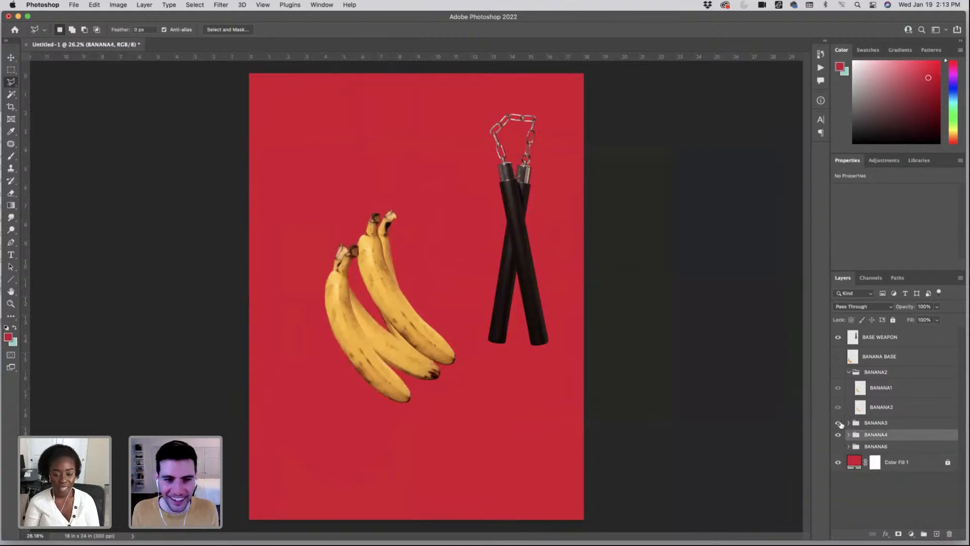
{"action": "left_click", "coordinate": [839, 423]}
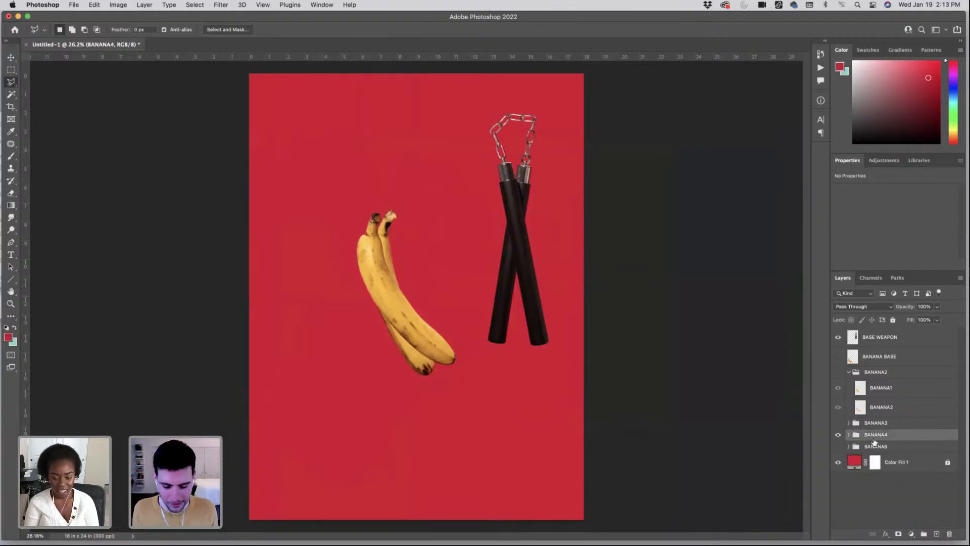
{"action": "key", "text": "super+j"}
{"action": "left_click_drag", "start_coordinate": [877, 439], "coordinate": [923, 449]}
{"action": "type", "text": "5"}
{"action": "key", "text": "Return"}
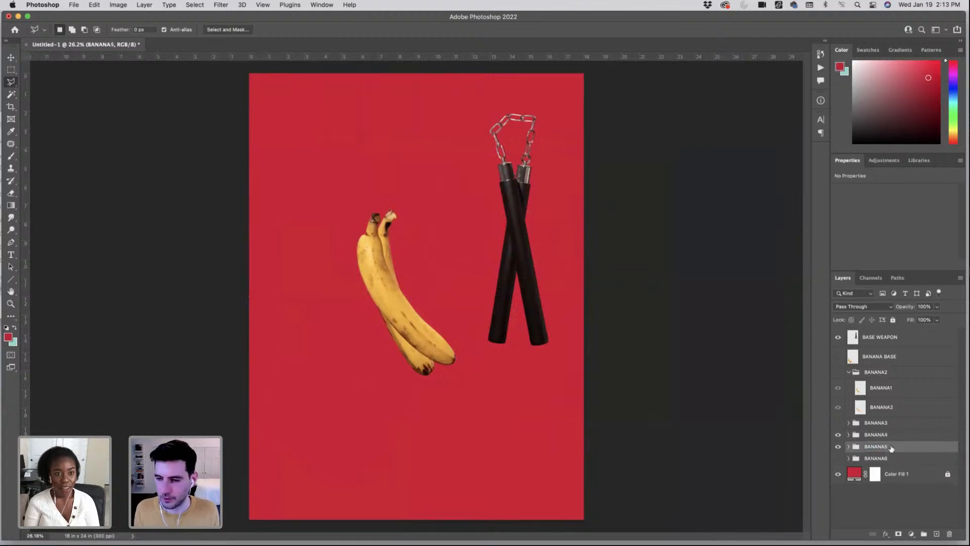
- Show the other banana groups and move the BANANA5 group up and right, between the BANANA4 and BANANA6 bananas
{"action": "left_click", "coordinate": [838, 459]}
{"action": "left_click", "coordinate": [838, 372]}
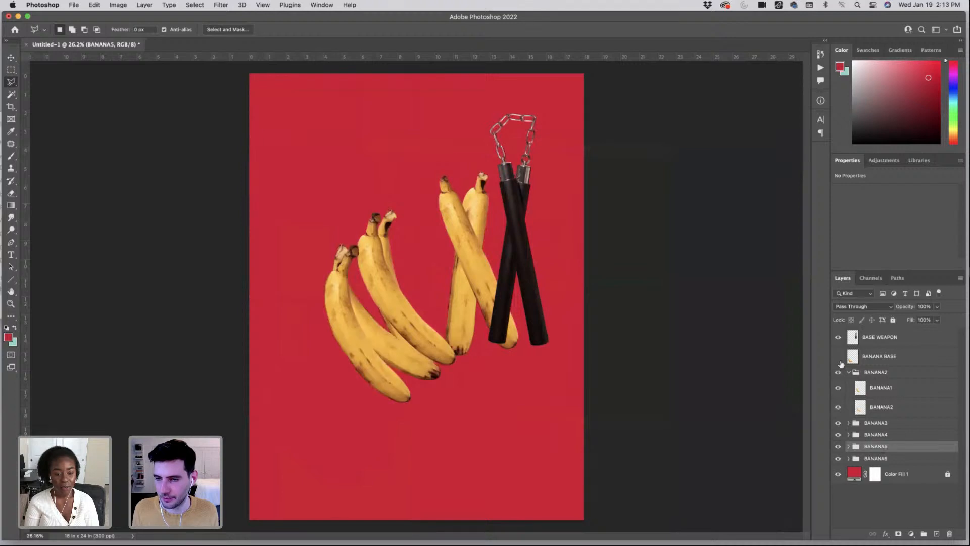
{"action": "key", "text": "super+t"}
{"action": "left_click_drag", "start_coordinate": [416, 353], "coordinate": [452, 333]}
{"action": "key", "text": "Return"}
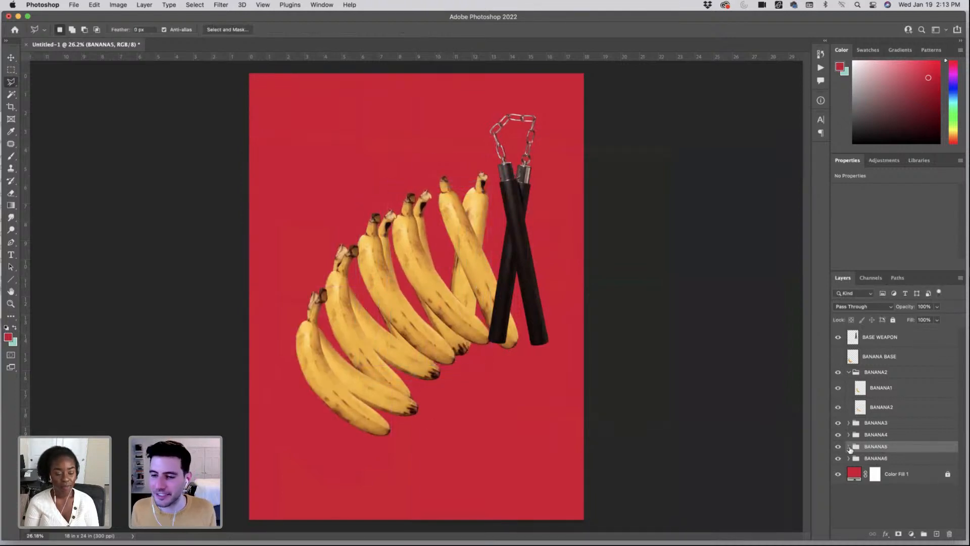
- Rotate BANANA1 in the BANANA5 group slightly counterclockwise with Free Transform
{"action": "left_click", "coordinate": [849, 447]}
{"action": "left_click", "coordinate": [908, 468]}
{"action": "key", "text": "super+t"}
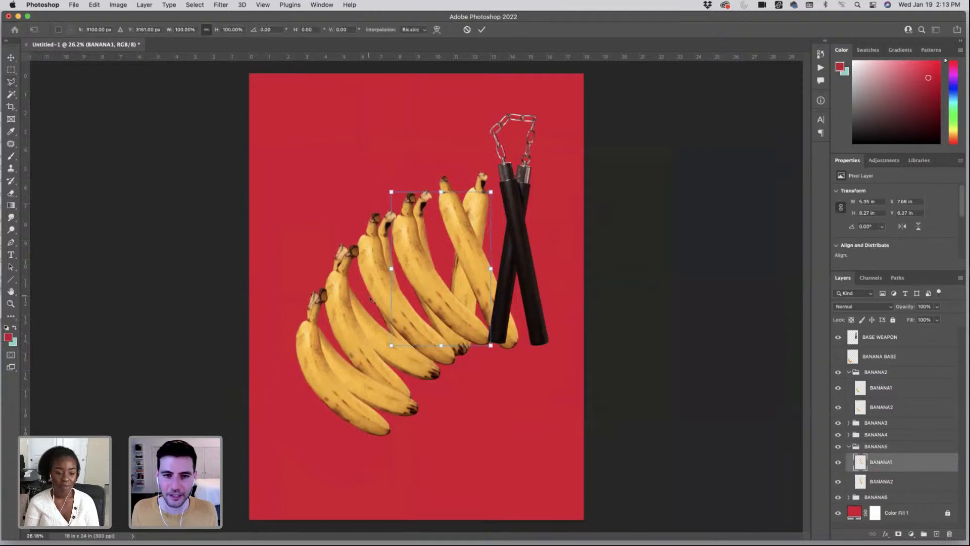
{"action": "left_click_drag", "start_coordinate": [372, 301], "coordinate": [375, 309]}
{"action": "key", "text": "Return"}
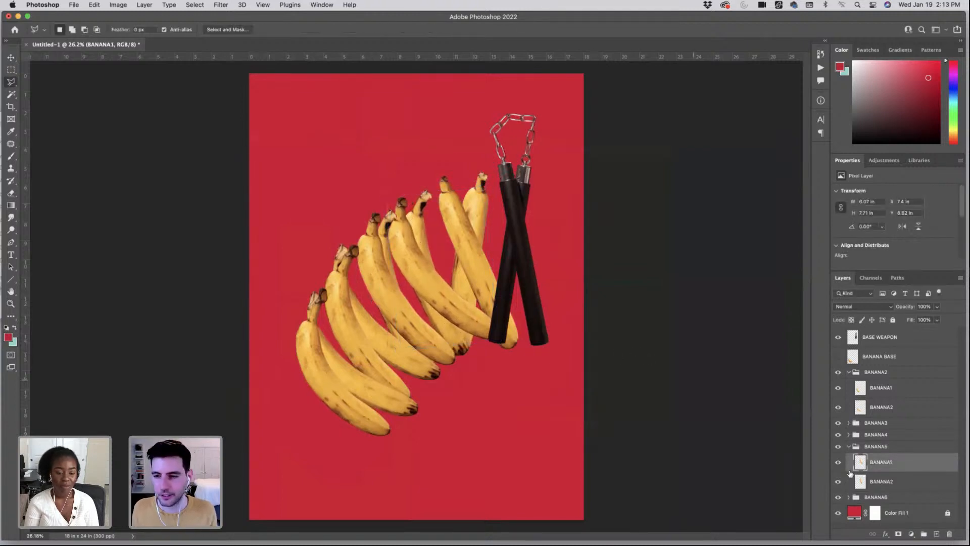
- Rotate BANANA2 in the BANANA5 group about 4.6° clockwise with Free Transform
{"action": "left_click", "coordinate": [893, 489]}
{"action": "key", "text": "super+t"}
{"action": "mouse_move", "coordinate": [494, 395]}
{"action": "left_mouse_down"}
{"action": "mouse_move", "coordinate": [477, 405]}
{"action": "mouse_move", "coordinate": [487, 400]}
{"action": "left_mouse_up"}
{"action": "key", "text": "Return"}
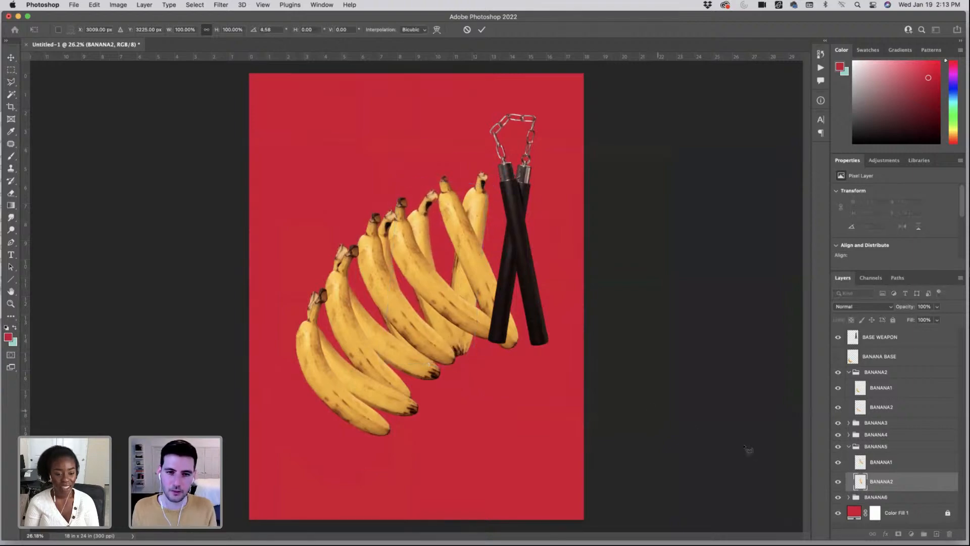
- Show the BANANA BASE layer and scale the BANANA5 and BANANA6 groups up slightly together
{"action": "left_click", "coordinate": [838, 356]}
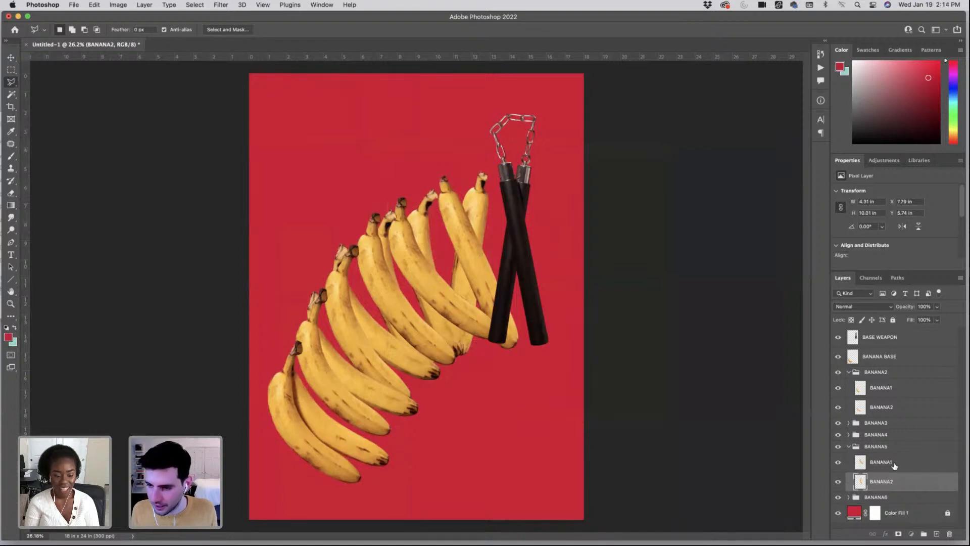
{"action": "left_click", "coordinate": [877, 447]}
{"action": "key", "text": "super+t"}
{"action": "left_click_drag", "start_coordinate": [452, 152], "coordinate": [455, 139]}
{"action": "key", "text": "Return"}
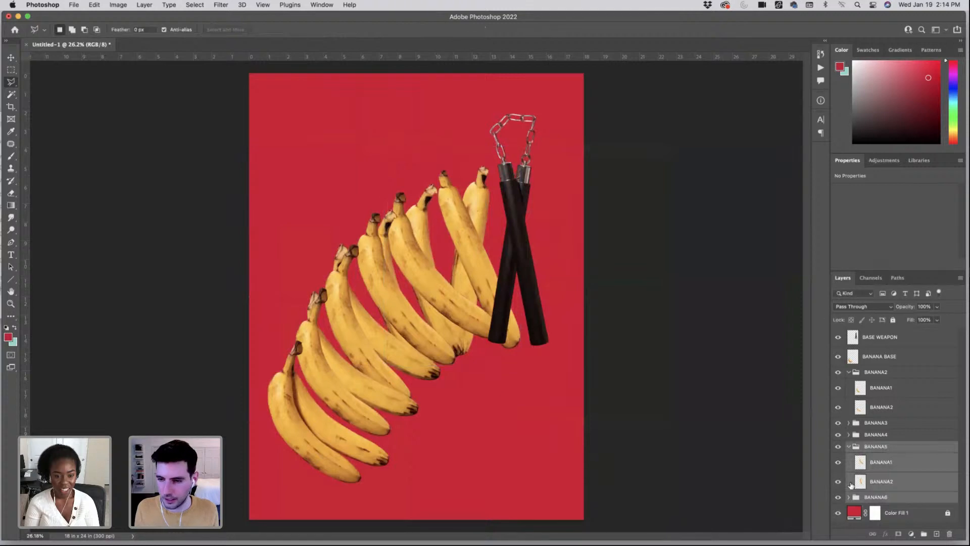
- Hide BANANA BASE and every banana group except BANANA5, then select its BANANA1 layer and hide its BANANA2 layer
{"action": "left_click", "coordinate": [851, 489]}
{"action": "left_click", "coordinate": [838, 498]}
{"action": "left_click_drag", "start_coordinate": [839, 433], "coordinate": [834, 362]}
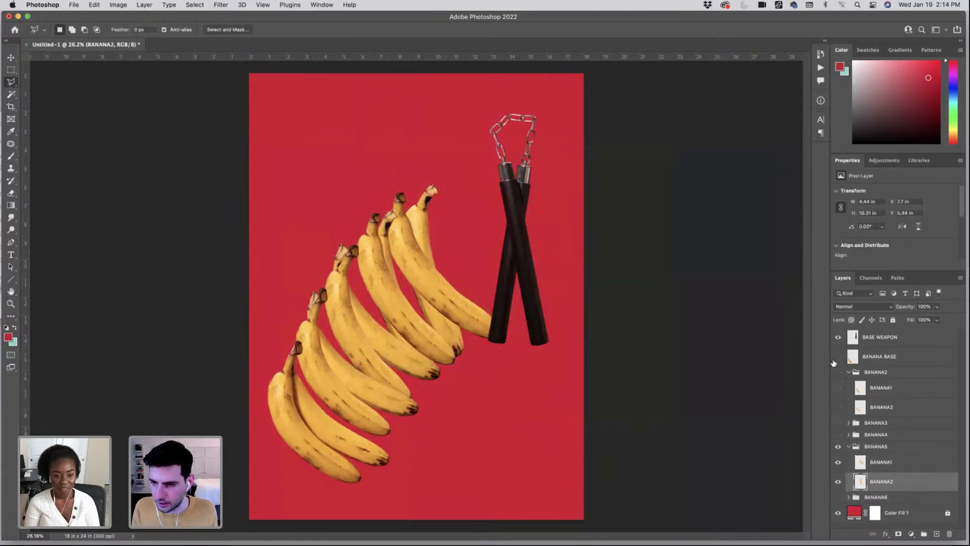
{"action": "left_click", "coordinate": [895, 467]}
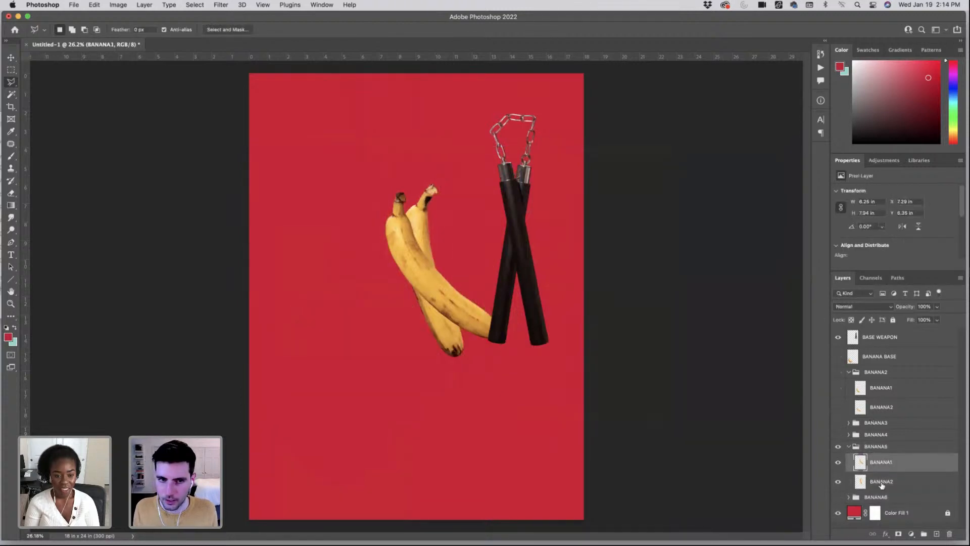
{"action": "left_click", "coordinate": [838, 481]}
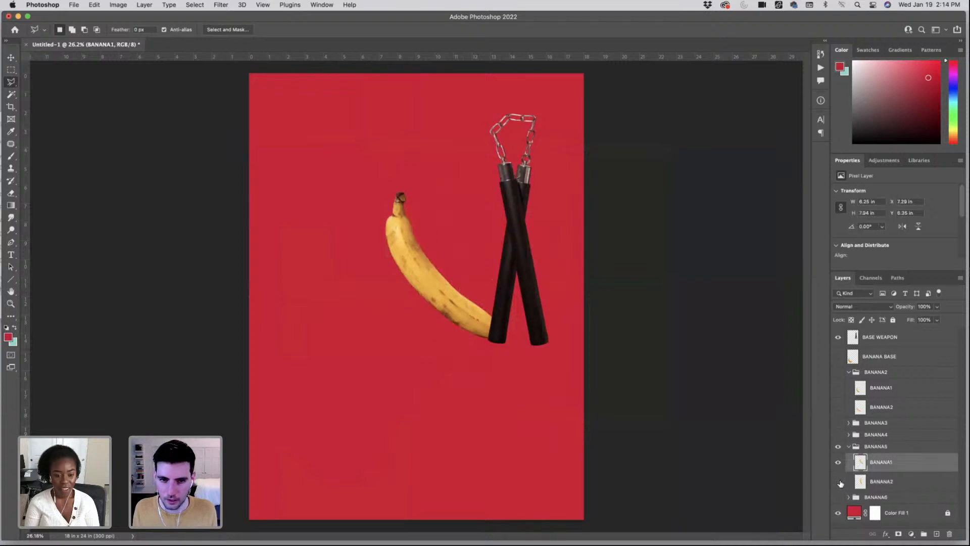
- Open Liquify on BANANA1 and push its lower tip slightly down and inward with a brush of about 2400
{"action": "left_click", "coordinate": [216, 7]}
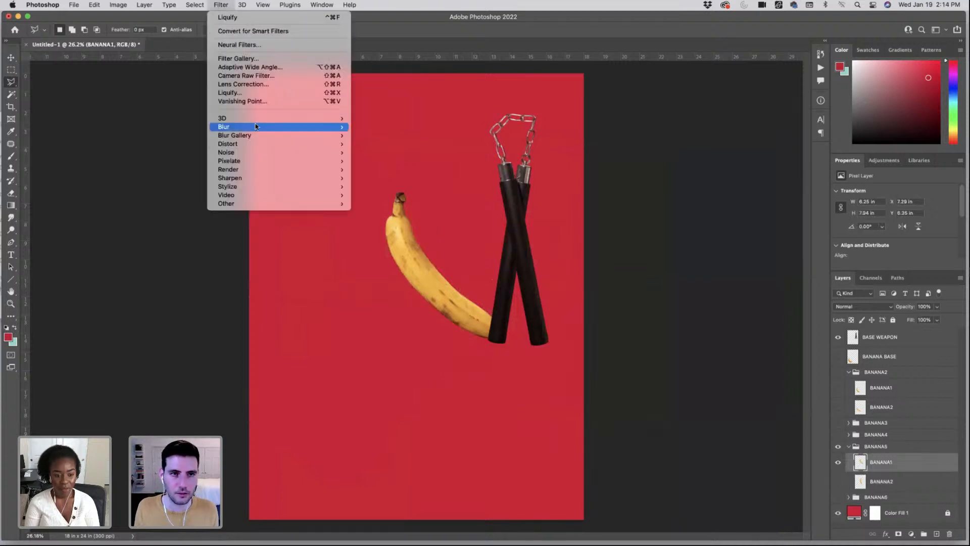
{"action": "left_click", "coordinate": [256, 92]}
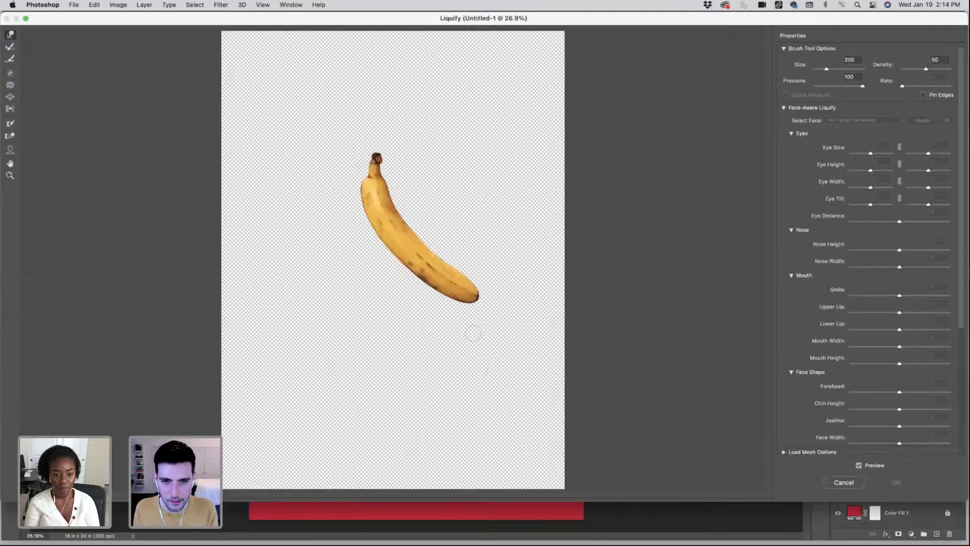
{"action": "key", "text": "bracketright"}
{"action": "key", "text": "bracketright"}
{"action": "key", "text": "bracketright"}
{"action": "key", "text": "bracketright"}
{"action": "key", "text": "bracketright"}
{"action": "key", "text": "bracketright"}
{"action": "key", "text": "bracketright"}
{"action": "key", "text": "bracketright"}
{"action": "key", "text": "bracketright"}
{"action": "key", "text": "bracketright"}
{"action": "key", "text": "bracketright"}
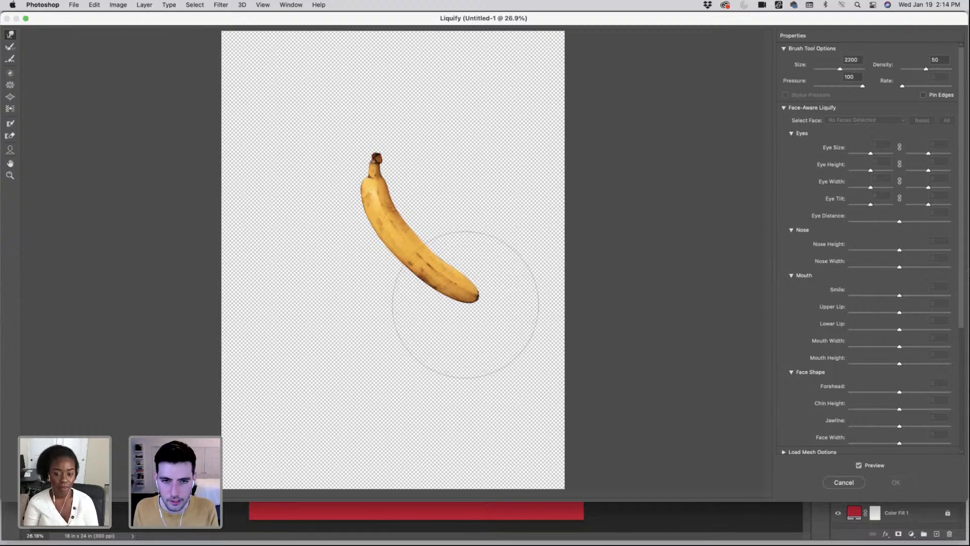
{"action": "key", "text": "bracketright"}
{"action": "key", "text": "bracketright"}
{"action": "key", "text": "bracketright"}
{"action": "key", "text": "bracketright"}
{"action": "key", "text": "bracketright"}
{"action": "key", "text": "bracketright"}
{"action": "key", "text": "bracketright"}
{"action": "left_click_drag", "start_coordinate": [463, 307], "coordinate": [459, 314]}
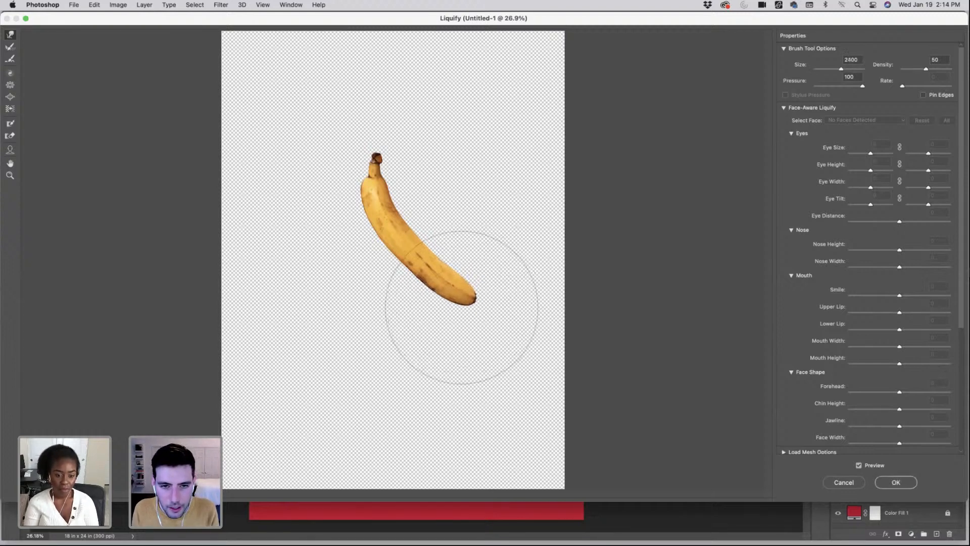
- Push the outer curve of BANANA1's upper body slightly inward with a Liquify brush size of 2200
{"action": "key", "text": "bracketleft"}
{"action": "key", "text": "bracketleft"}
{"action": "key", "text": "bracketleft"}
{"action": "key", "text": "bracketleft"}
{"action": "key", "text": "bracketleft"}
{"action": "key", "text": "bracketleft"}
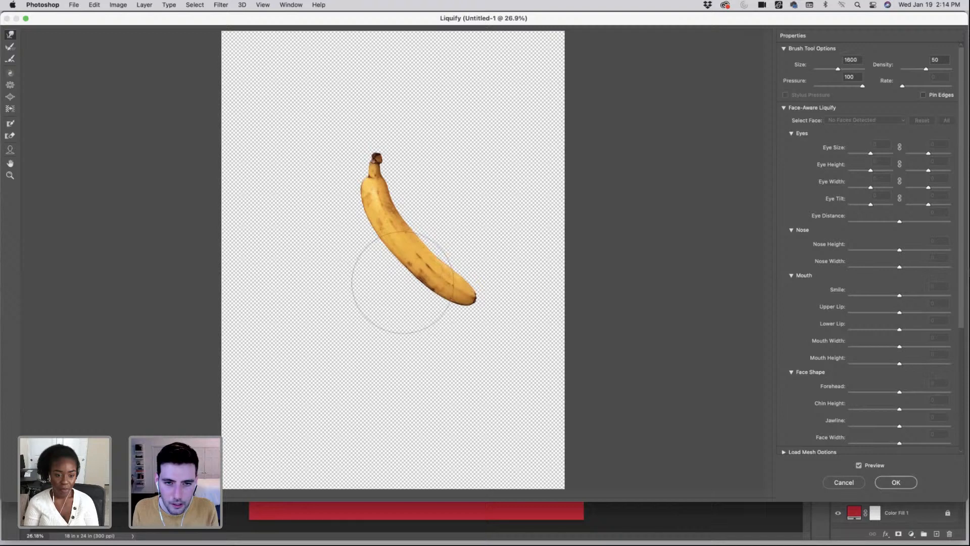
{"action": "key", "text": "bracketright"}
{"action": "key", "text": "bracketright"}
{"action": "key", "text": "bracketright"}
{"action": "key", "text": "bracketright"}
{"action": "key", "text": "bracketright"}
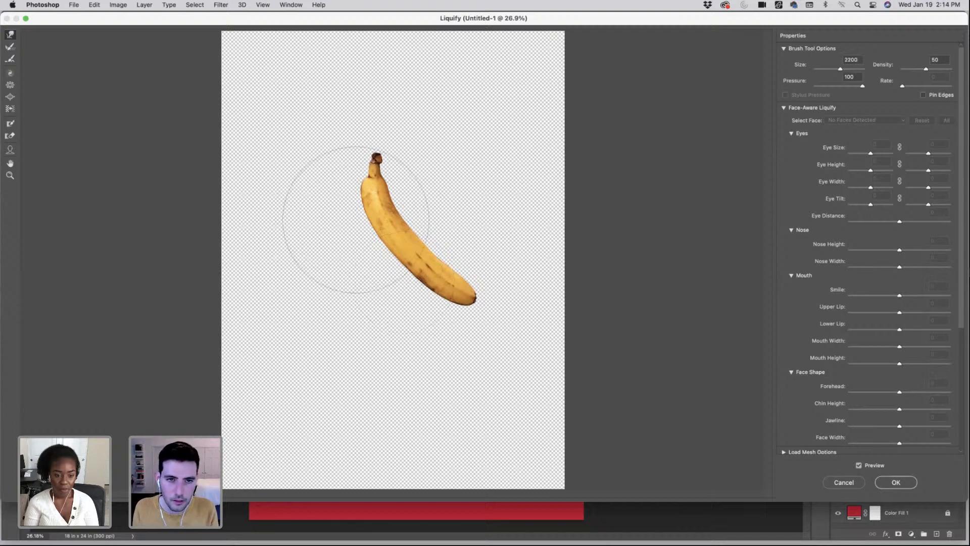
{"action": "left_click_drag", "start_coordinate": [356, 220], "coordinate": [360, 220]}
- Reduce the Liquify brush to 1300 and nudge BANANA1's lower tip slightly further inward
{"action": "key", "text": "bracketleft"}
{"action": "key", "text": "bracketleft"}
{"action": "key", "text": "bracketleft"}
{"action": "key", "text": "bracketleft"}
{"action": "key", "text": "bracketleft"}
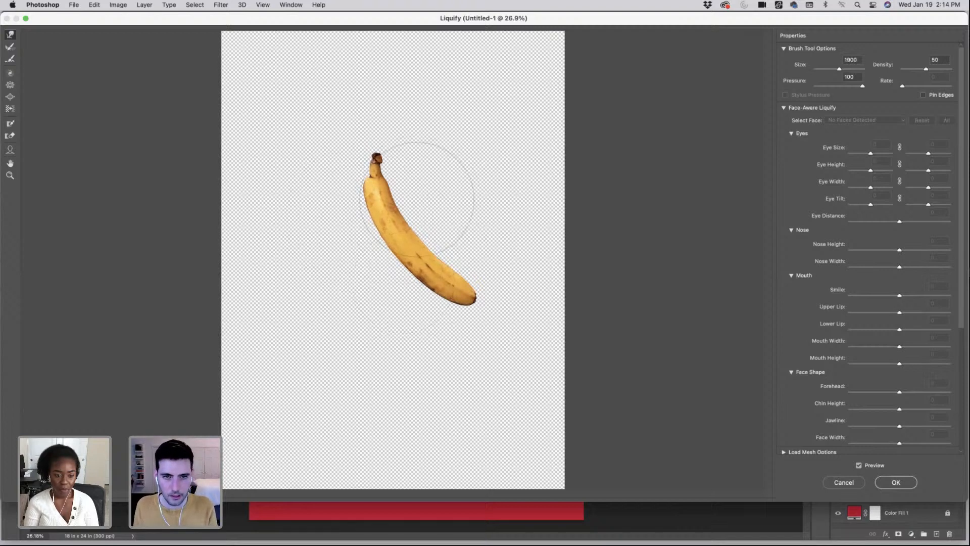
{"action": "key", "text": "super+plus"}
{"action": "key", "text": "super+plus"}
{"action": "key", "text": "super+plus"}
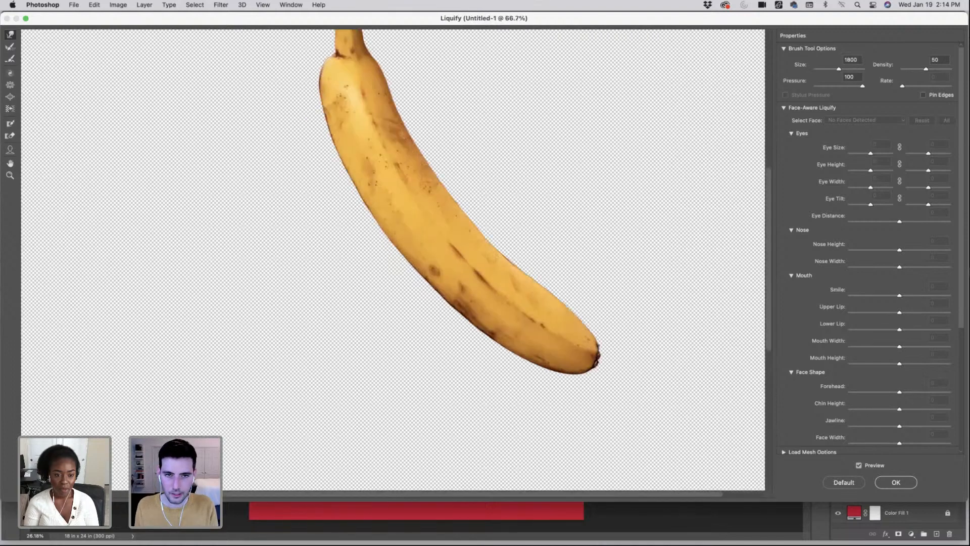
{"action": "key", "text": "bracketleft"}
{"action": "key", "text": "bracketleft"}
{"action": "key", "text": "bracketleft"}
{"action": "key", "text": "bracketleft"}
{"action": "key", "text": "bracketleft"}
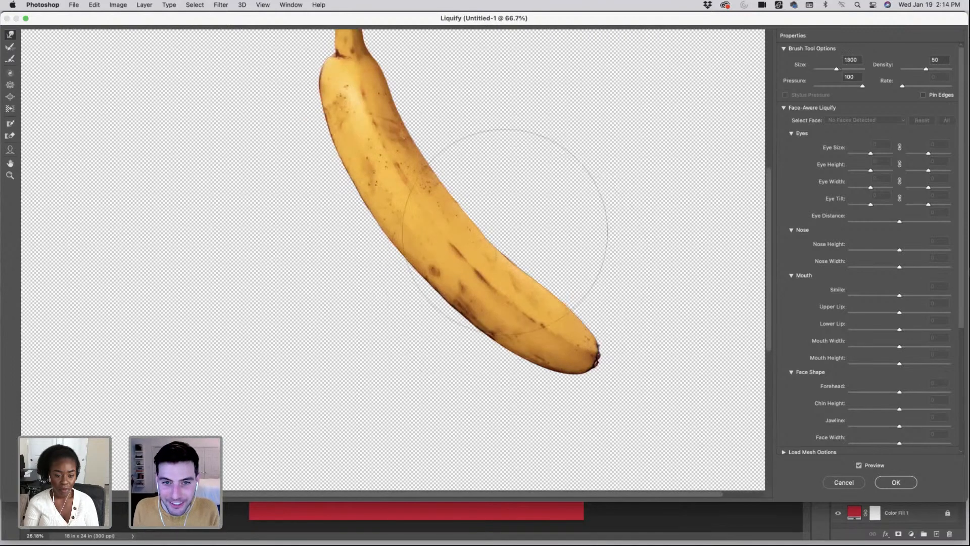
{"action": "key", "text": "bracketleft"}
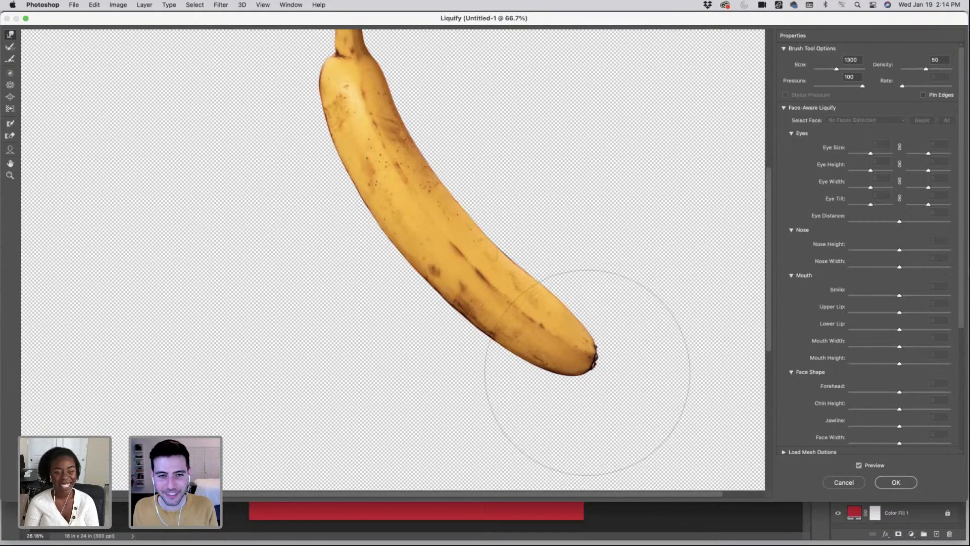
- Push the right edge of BANANA1's stem tip inward with a Liquify brush size of 200
{"action": "key", "text": "bracketright"}
{"action": "scroll", "coordinate": [349, 261], "scroll_direction": "up", "scroll_amount": 6}
{"action": "key", "text": "bracketleft"}
{"action": "key", "text": "bracketleft"}
{"action": "key", "text": "bracketleft"}
{"action": "key", "text": "bracketleft"}
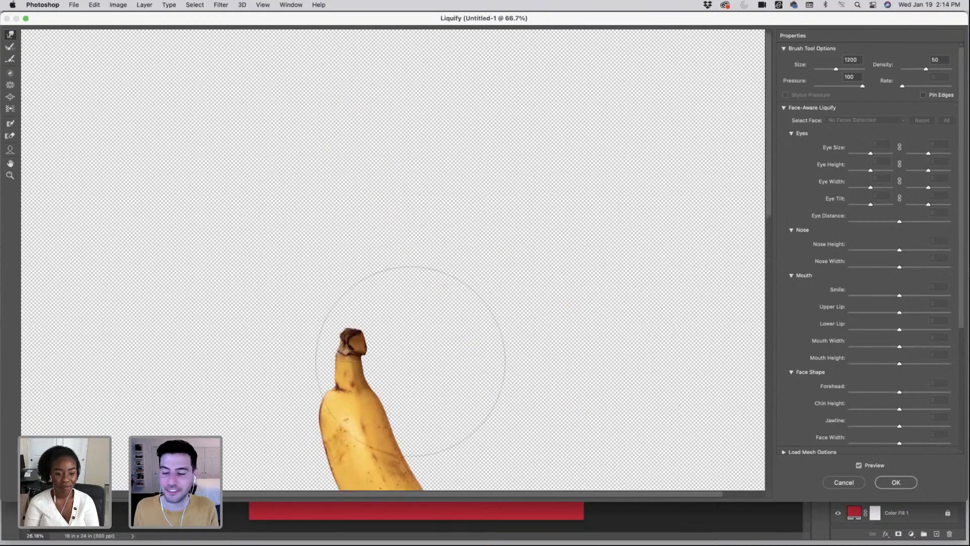
{"action": "key", "text": "bracketleft"}
{"action": "key", "text": "bracketleft"}
{"action": "key", "text": "bracketleft"}
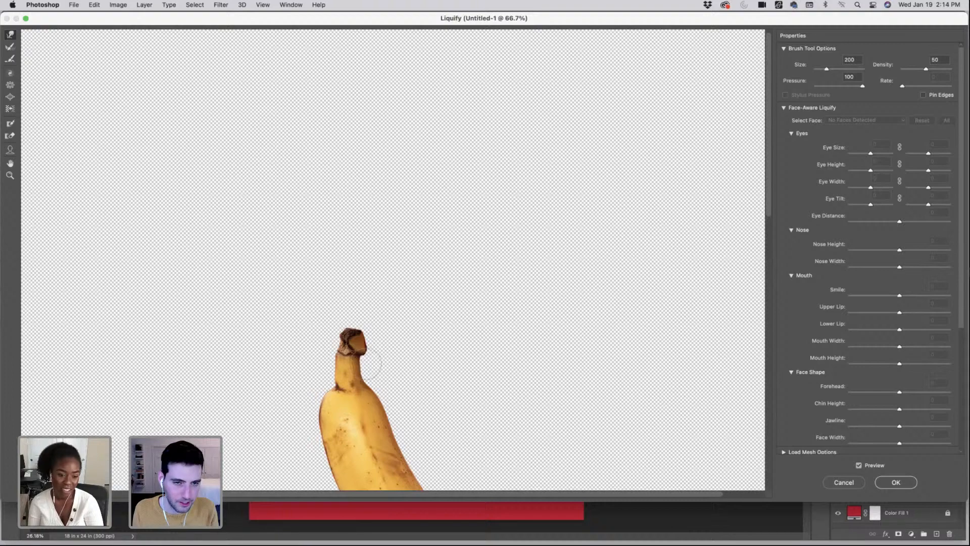
{"action": "key", "text": "bracketright"}
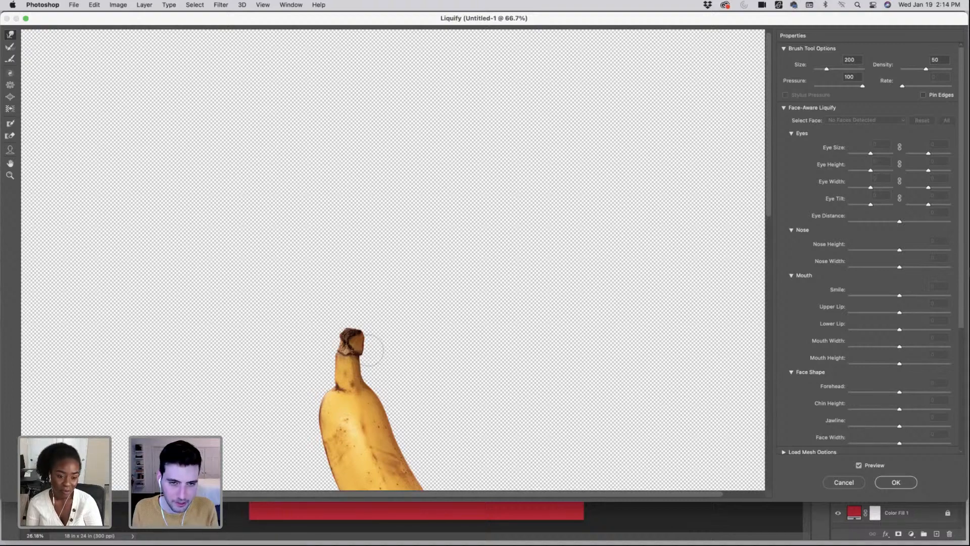
- Shorten BANANA1's stem by pushing its tip down toward the body with a Liquify brush of about 1000
{"action": "key", "text": "bracketright"}
{"action": "key", "text": "bracketright"}
{"action": "key", "text": "bracketright"}
{"action": "key", "text": "bracketright"}
{"action": "key", "text": "bracketright"}
{"action": "key", "text": "bracketright"}
{"action": "key", "text": "bracketright"}
{"action": "key", "text": "bracketright"}
{"action": "key", "text": "bracketright"}
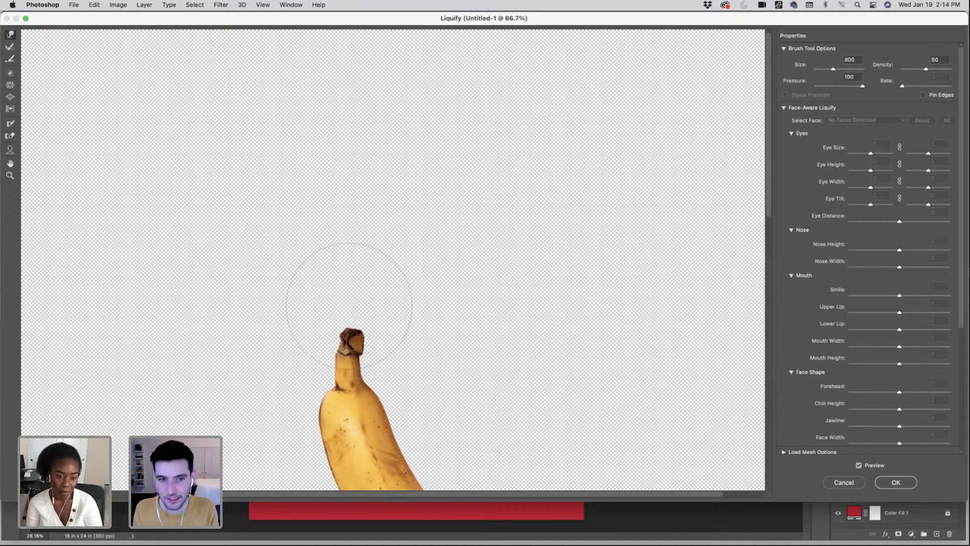
{"action": "left_click_drag", "start_coordinate": [347, 297], "coordinate": [344, 306]}
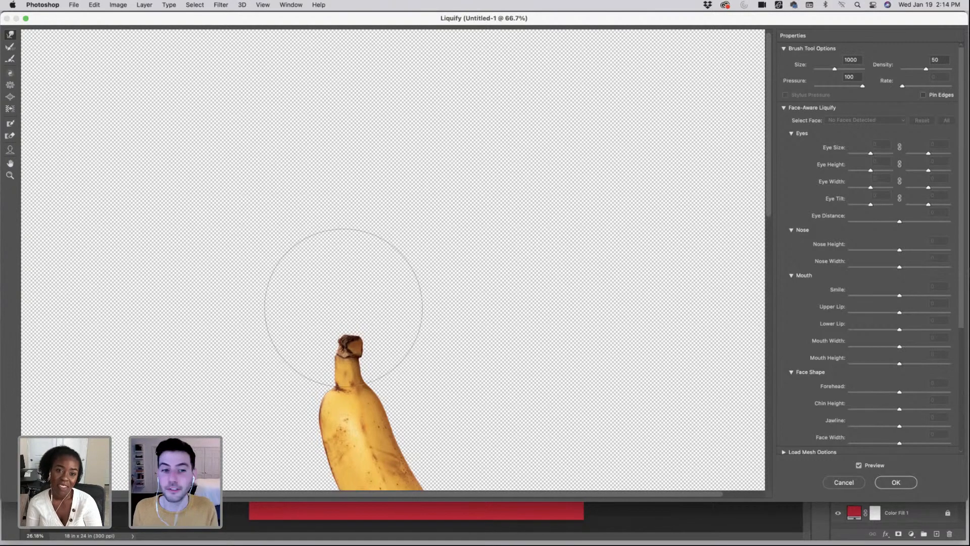
- Touch up the right edge of BANANA1's stem with a 175 brush and apply the Liquify changes
{"action": "key", "text": "bracketleft"}
{"action": "key", "text": "bracketleft"}
{"action": "key", "text": "bracketleft"}
{"action": "key", "text": "bracketleft"}
{"action": "key", "text": "bracketleft"}
{"action": "key", "text": "bracketleft"}
{"action": "key", "text": "bracketleft"}
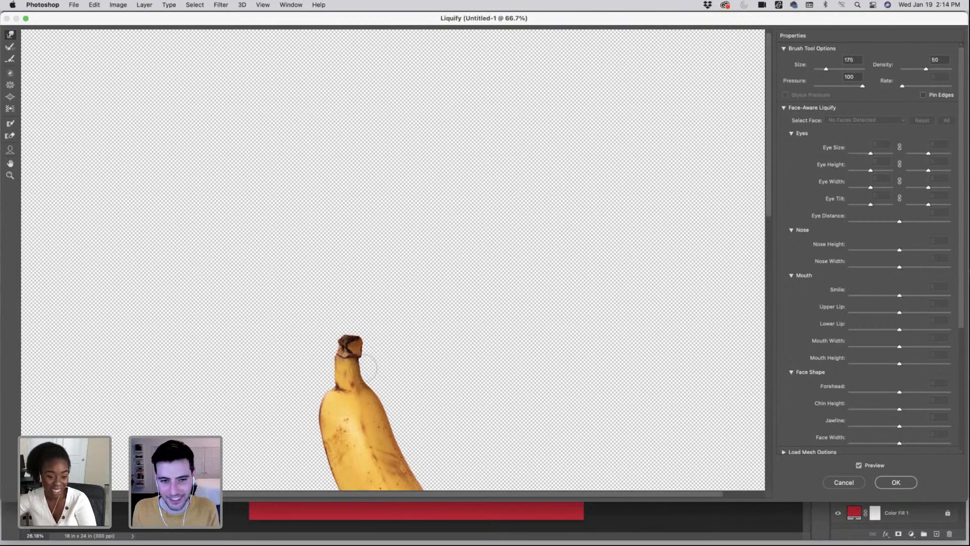
{"action": "key", "text": "bracketright"}
{"action": "key", "text": "bracketright"}
{"action": "key", "text": "bracketright"}
{"action": "key", "text": "bracketright"}
{"action": "key", "text": "bracketright"}
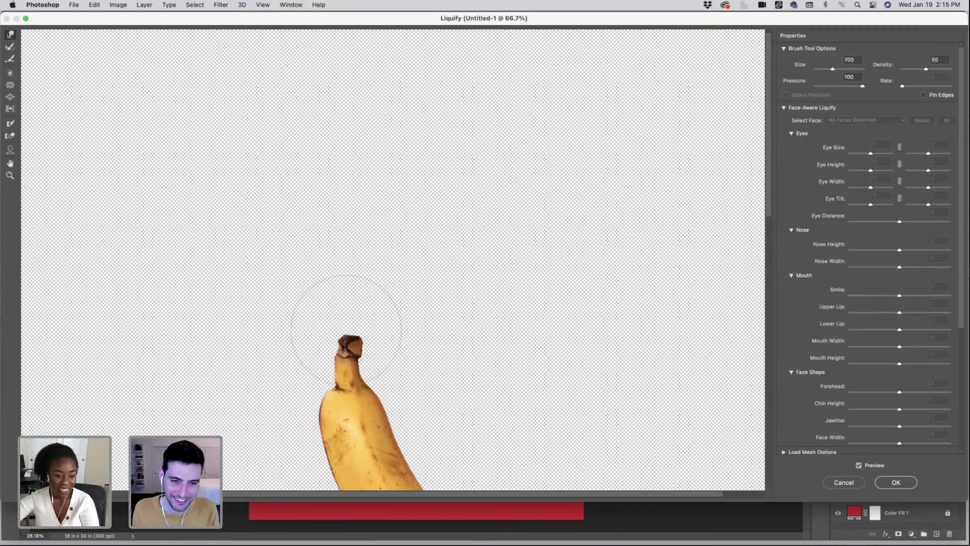
{"action": "key", "text": "Return"}
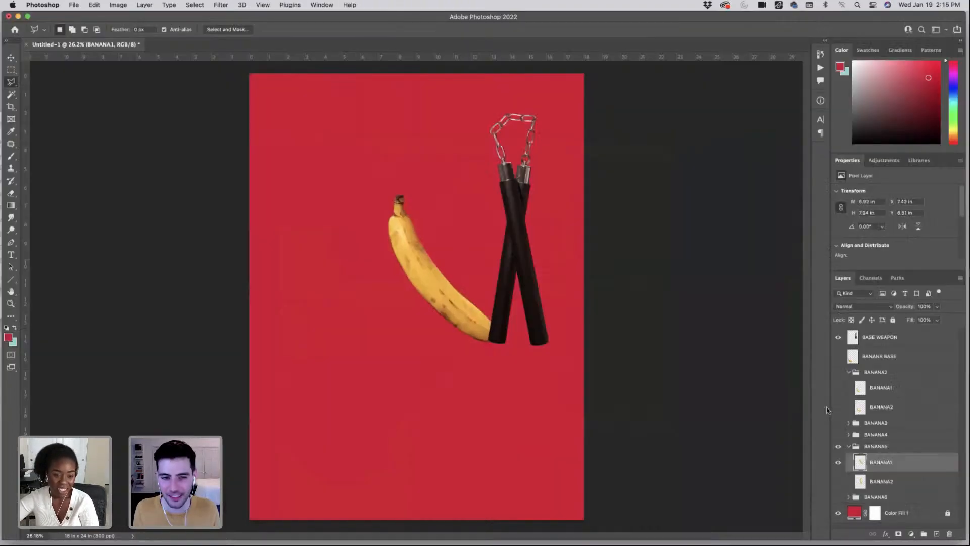
- Show BANANA2 and hide BANANA1 in the BANANA5 group, then open Liquify on BANANA2
{"action": "left_click", "coordinate": [839, 481]}
{"action": "left_click", "coordinate": [839, 463]}
{"action": "left_click", "coordinate": [868, 481]}
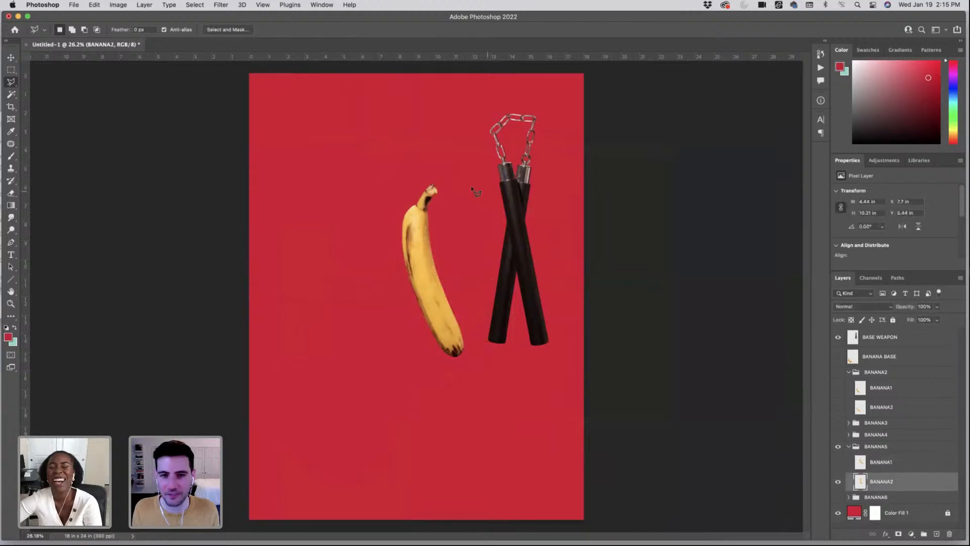
{"action": "left_click", "coordinate": [224, 5]}
{"action": "left_click", "coordinate": [245, 95]}
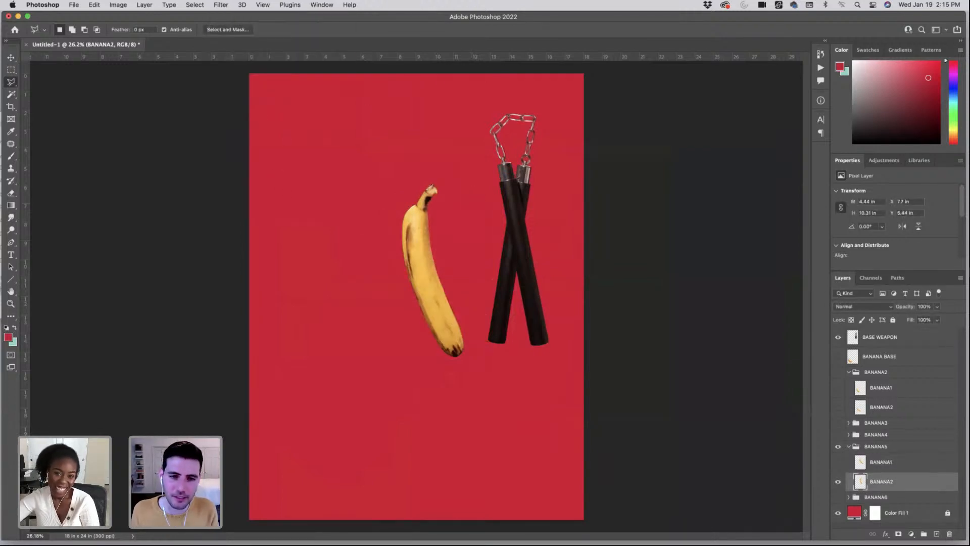
- Push the outer curve of BANANA2's upper body and its lower tip slightly inward with a Liquify brush size of 2100
{"action": "key", "text": "bracketright"}
{"action": "key", "text": "bracketright"}
{"action": "key", "text": "bracketright"}
{"action": "key", "text": "bracketright"}
{"action": "key", "text": "super+plus"}
{"action": "key", "text": "super+plus"}
{"action": "key", "text": "super+plus"}
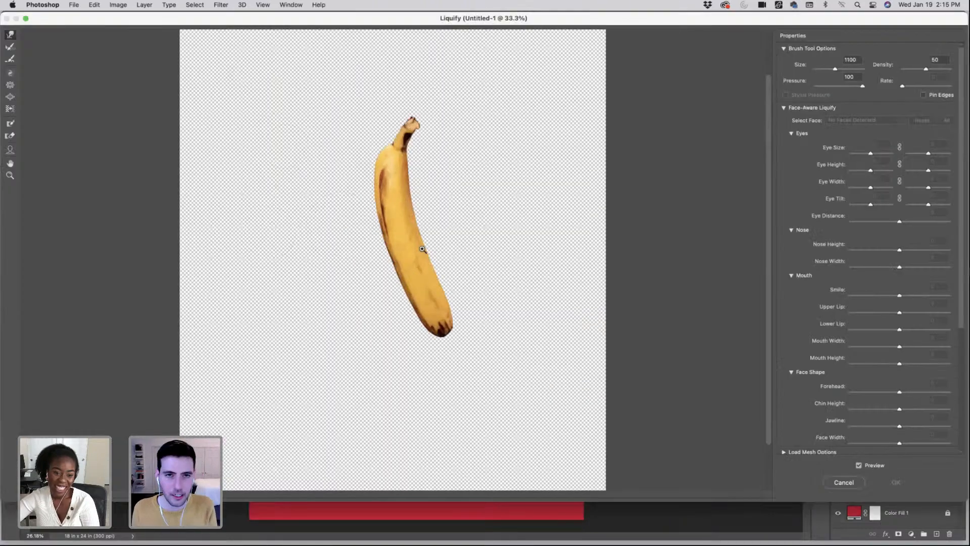
{"action": "key", "text": "bracketright"}
{"action": "key", "text": "bracketright"}
{"action": "key", "text": "bracketright"}
{"action": "key", "text": "bracketright"}
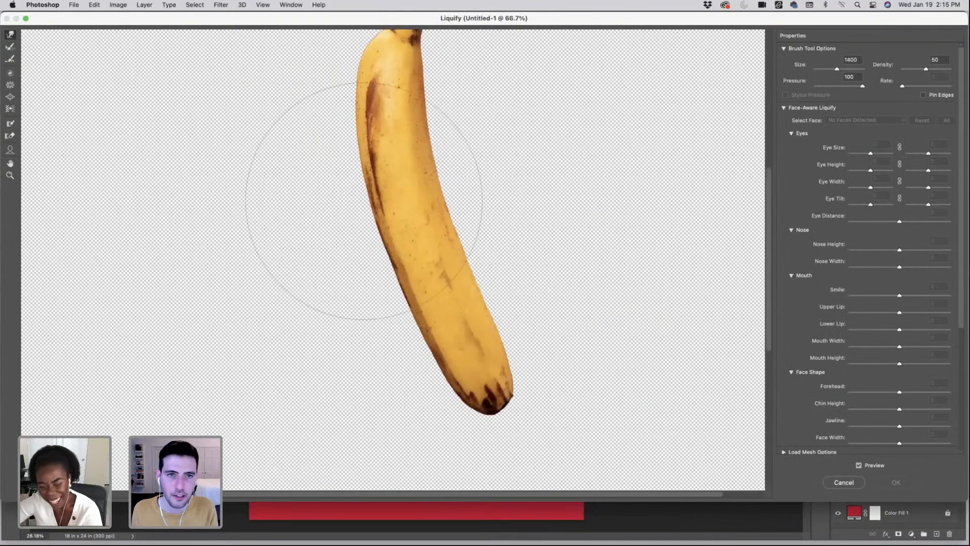
{"action": "scroll", "coordinate": [361, 196], "scroll_direction": "right", "scroll_amount": 2}
{"action": "scroll", "coordinate": [357, 187], "scroll_direction": "up", "scroll_amount": 3}
{"action": "key", "text": "bracketright"}
{"action": "key", "text": "bracketright"}
{"action": "key", "text": "bracketright"}
{"action": "key", "text": "bracketright"}
{"action": "key", "text": "bracketright"}
{"action": "key", "text": "bracketright"}
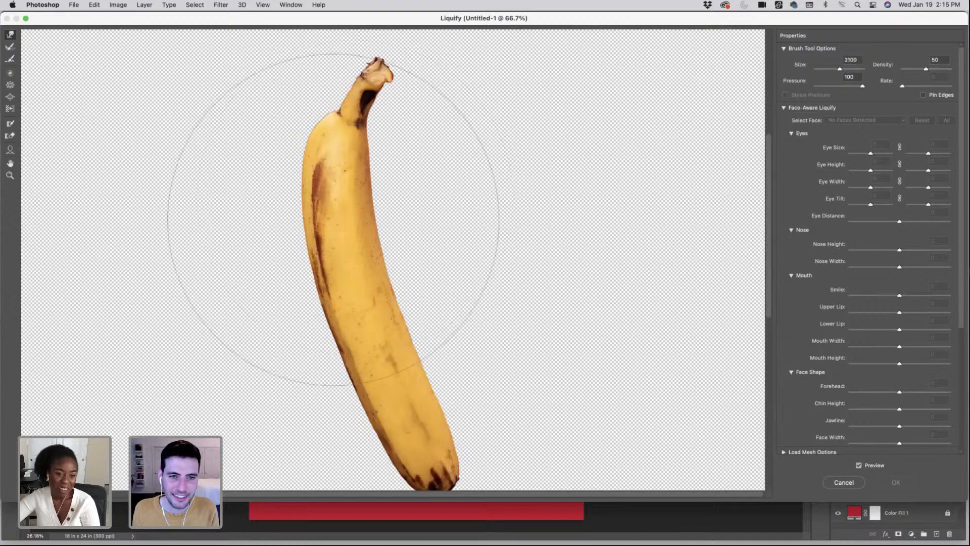
{"action": "mouse_move", "coordinate": [331, 227]}
{"action": "left_mouse_down"}
{"action": "mouse_move", "coordinate": [385, 227]}
{"action": "mouse_move", "coordinate": [359, 268]}
{"action": "left_mouse_up"}
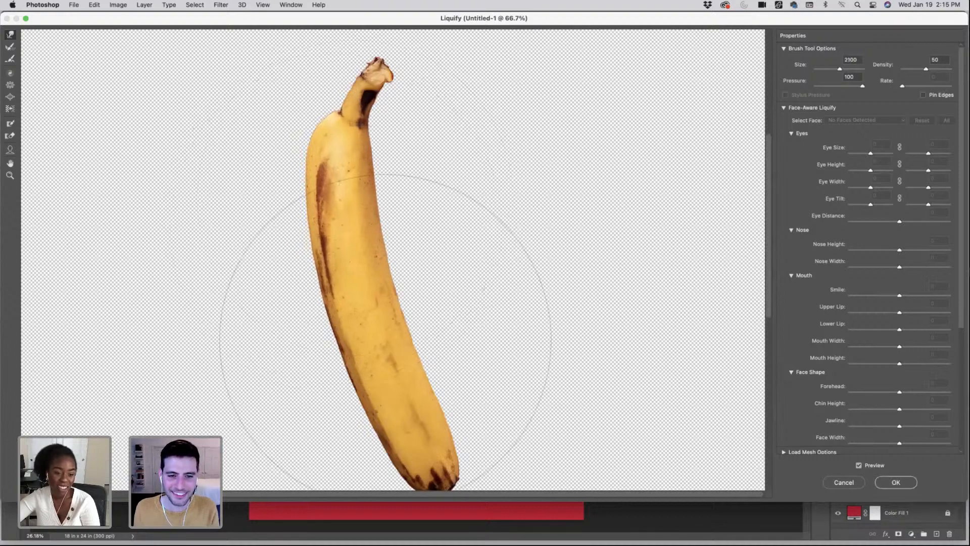
{"action": "scroll", "coordinate": [393, 363], "scroll_direction": "down", "scroll_amount": 3}
{"action": "left_click_drag", "start_coordinate": [435, 392], "coordinate": [429, 392]}
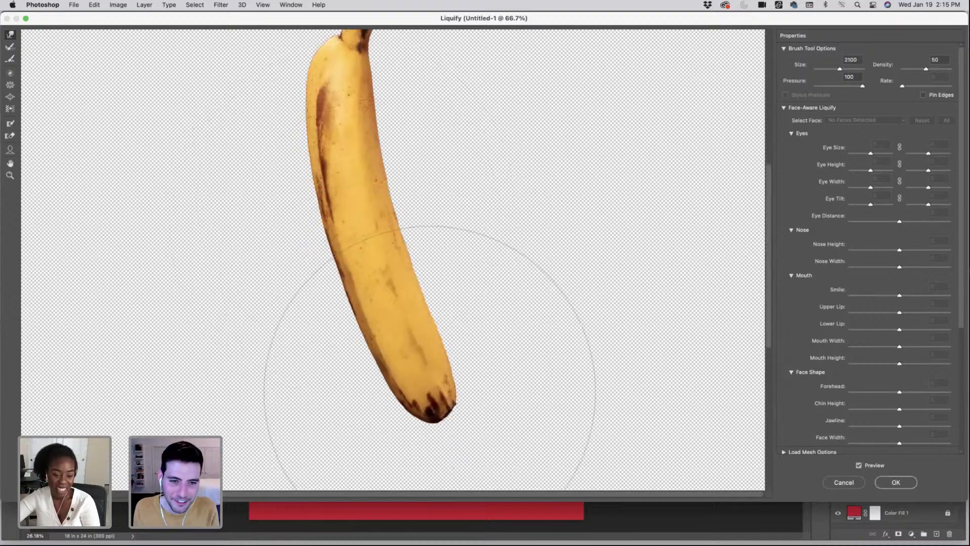
- Push BANANA2's stem tip slightly down and inward with a Liquify brush size of 800
{"action": "scroll", "coordinate": [394, 256], "scroll_direction": "up", "scroll_amount": 10}
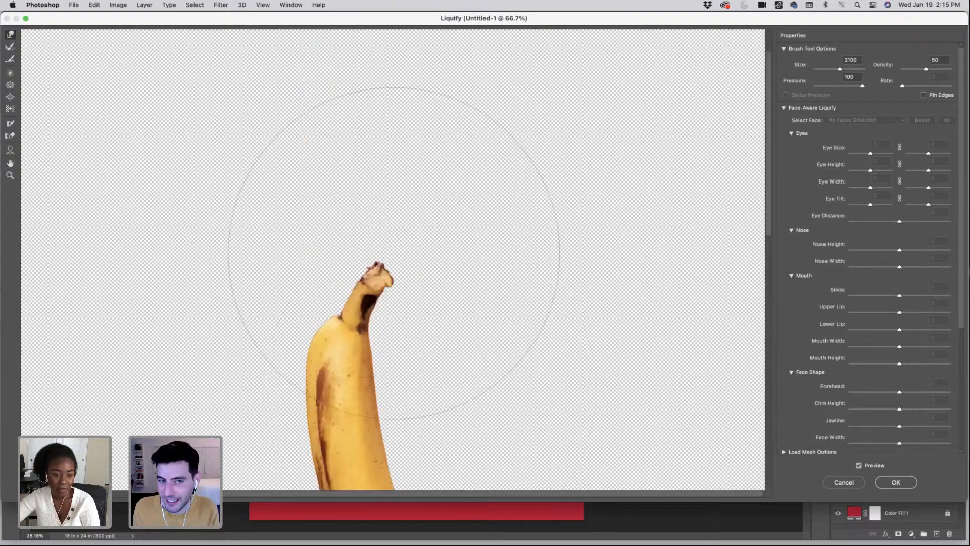
{"action": "key", "text": "bracketleft"}
{"action": "key", "text": "bracketleft"}
{"action": "key", "text": "bracketleft"}
{"action": "key", "text": "bracketleft"}
{"action": "key", "text": "bracketleft"}
{"action": "key", "text": "bracketleft"}
{"action": "key", "text": "bracketleft"}
{"action": "key", "text": "bracketleft"}
{"action": "key", "text": "bracketleft"}
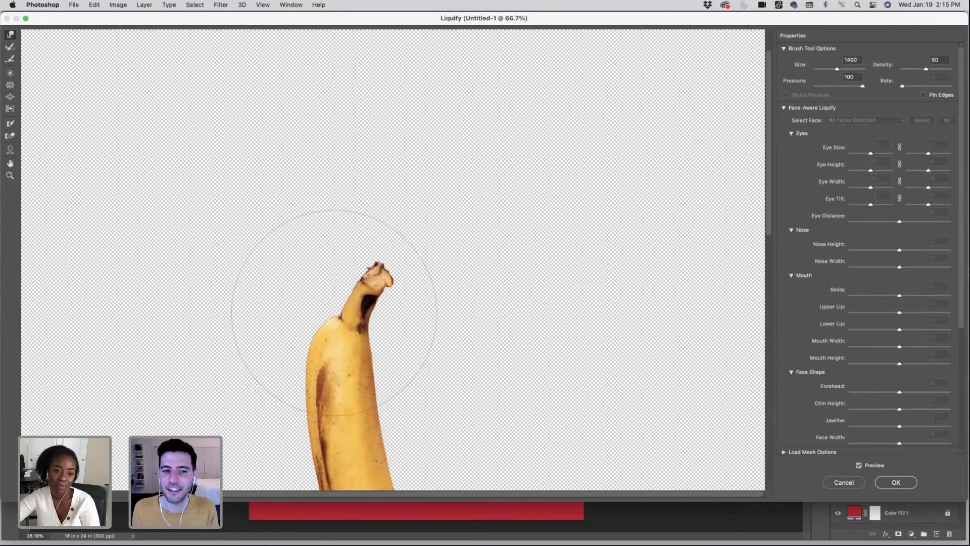
{"action": "key", "text": "bracketleft"}
{"action": "key", "text": "bracketleft"}
{"action": "key", "text": "bracketleft"}
{"action": "key", "text": "bracketleft"}
{"action": "key", "text": "bracketleft"}
{"action": "key", "text": "bracketleft"}
{"action": "key", "text": "bracketleft"}
{"action": "key", "text": "bracketleft"}
{"action": "key", "text": "bracketleft"}
{"action": "key", "text": "bracketleft"}
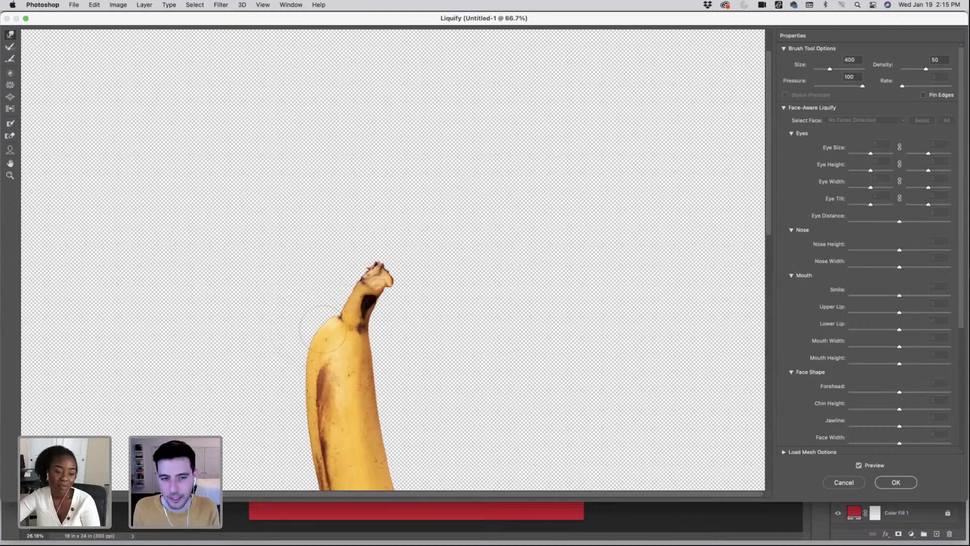
{"action": "key", "text": "bracketleft"}
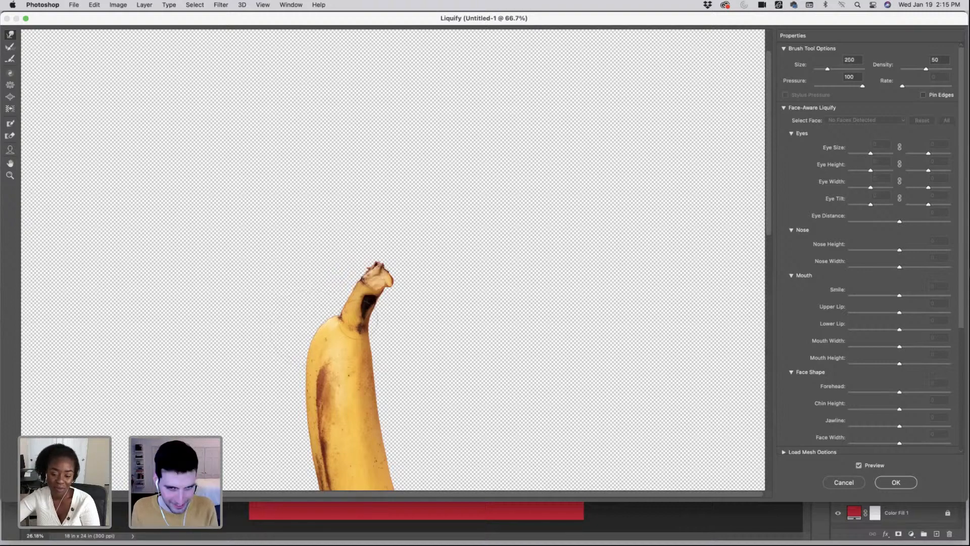
{"action": "key", "text": "bracketright"}
{"action": "key", "text": "bracketright"}
{"action": "key", "text": "bracketright"}
{"action": "key", "text": "bracketright"}
{"action": "key", "text": "bracketright"}
{"action": "key", "text": "bracketright"}
{"action": "key", "text": "bracketright"}
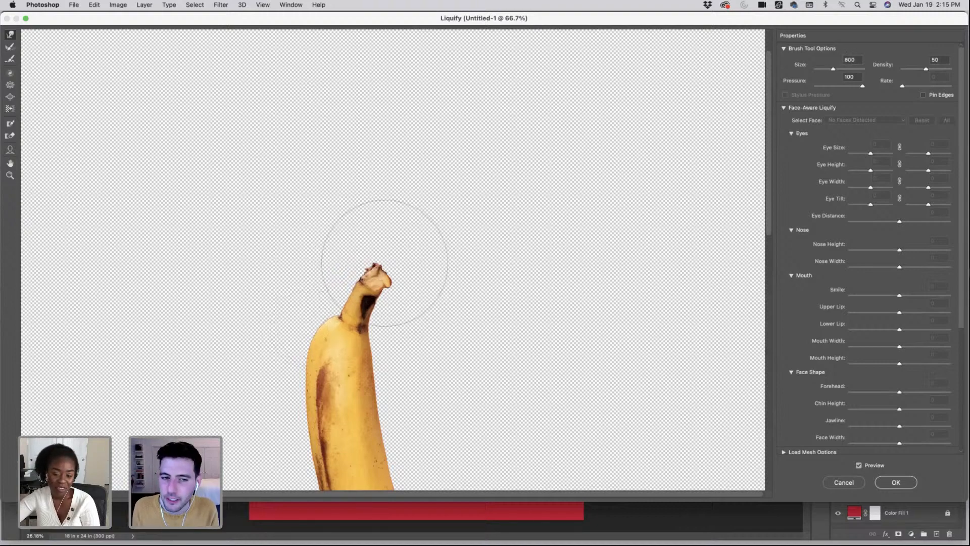
{"action": "left_click_drag", "start_coordinate": [384, 263], "coordinate": [382, 269]}
- Refine the edge of BANANA2's stem tip with small Liquify brushes between 175 and 400
{"action": "key", "text": "bracketleft"}
{"action": "key", "text": "bracketleft"}
{"action": "key", "text": "bracketleft"}
{"action": "key", "text": "bracketleft"}
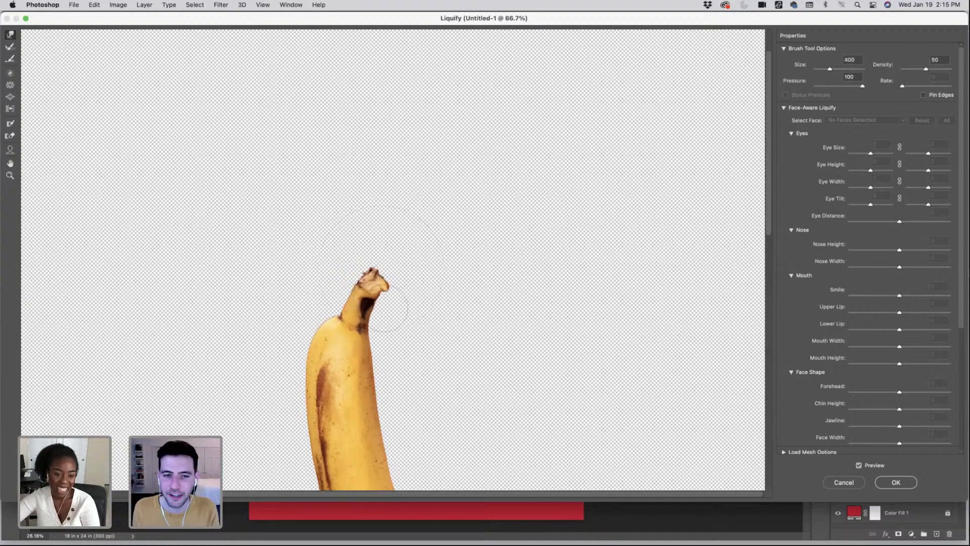
{"action": "key", "text": "bracketleft"}
{"action": "key", "text": "bracketleft"}
{"action": "key", "text": "bracketleft"}
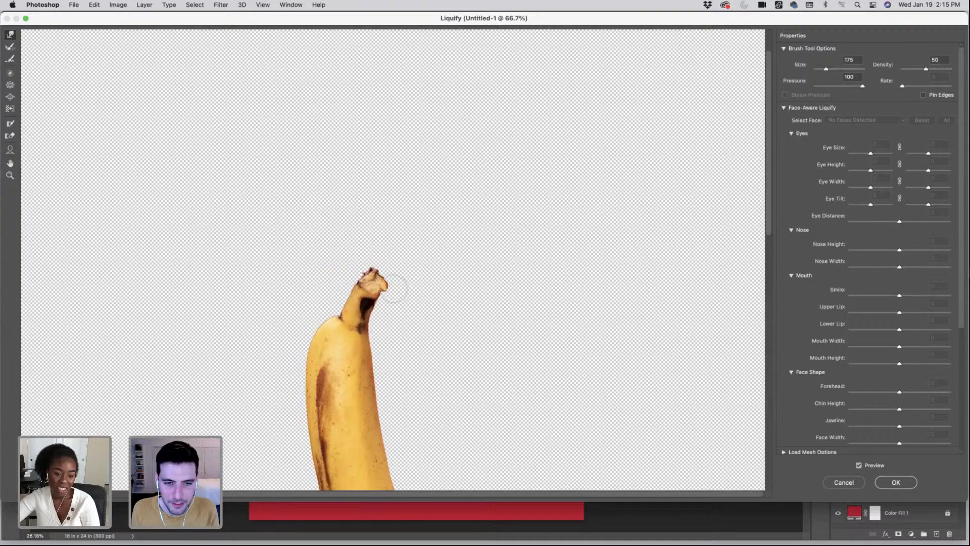
{"action": "key", "text": "bracketright"}
{"action": "key", "text": "bracketright"}
{"action": "key", "text": "bracketright"}
{"action": "key", "text": "bracketright"}
{"action": "key", "text": "bracketright"}
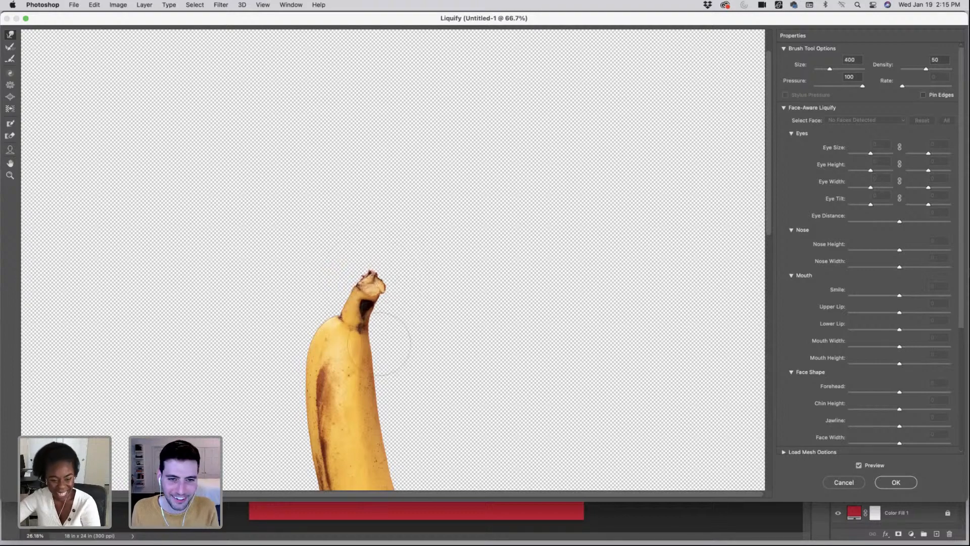
- Refine the right edge of BANANA2's stem and neck with Liquify brushes between 250 and 500, then apply the filter
{"action": "key", "text": "bracketright"}
{"action": "key", "text": "bracketright"}
{"action": "left_click_drag", "start_coordinate": [385, 294], "coordinate": [380, 293]}
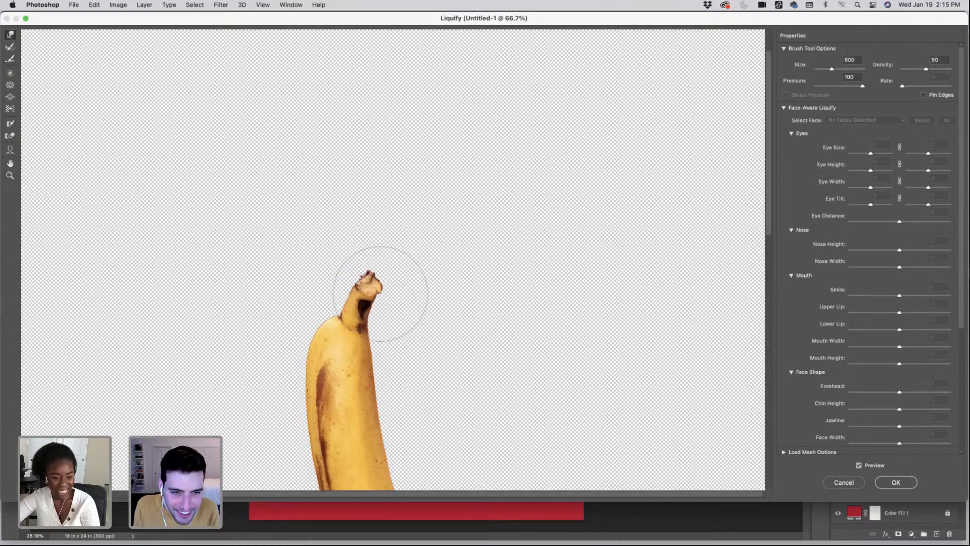
{"action": "key", "text": "bracketright"}
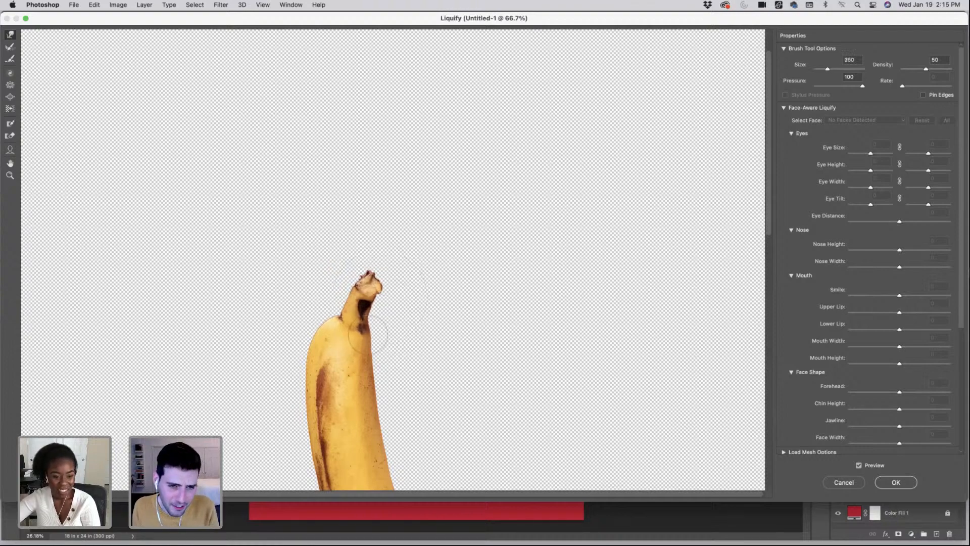
{"action": "key", "text": "bracketright"}
{"action": "key", "text": "bracketright"}
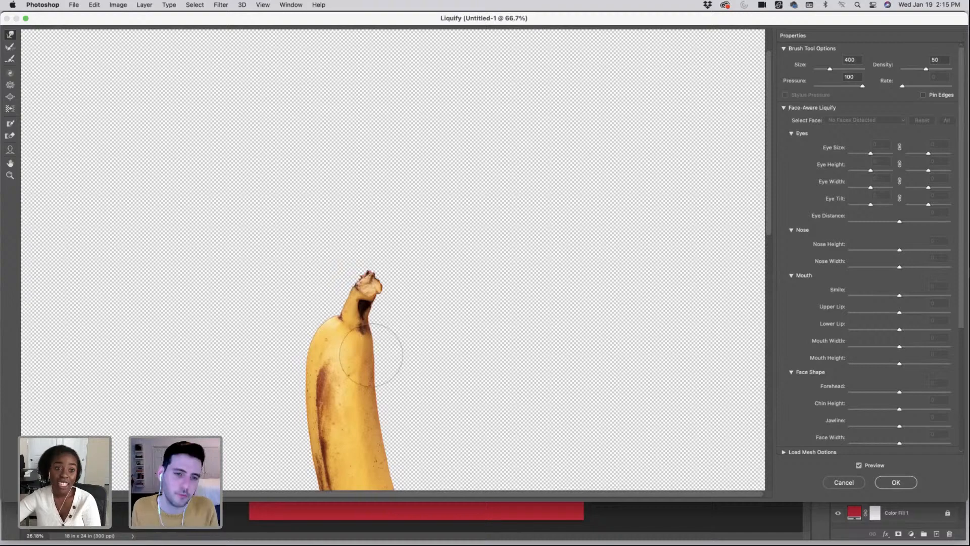
{"action": "key", "text": "bracketleft"}
{"action": "key", "text": "bracketleft"}
{"action": "key", "text": "bracketleft"}
{"action": "key", "text": "bracketleft"}
{"action": "key", "text": "bracketleft"}
{"action": "key", "text": "bracketleft"}
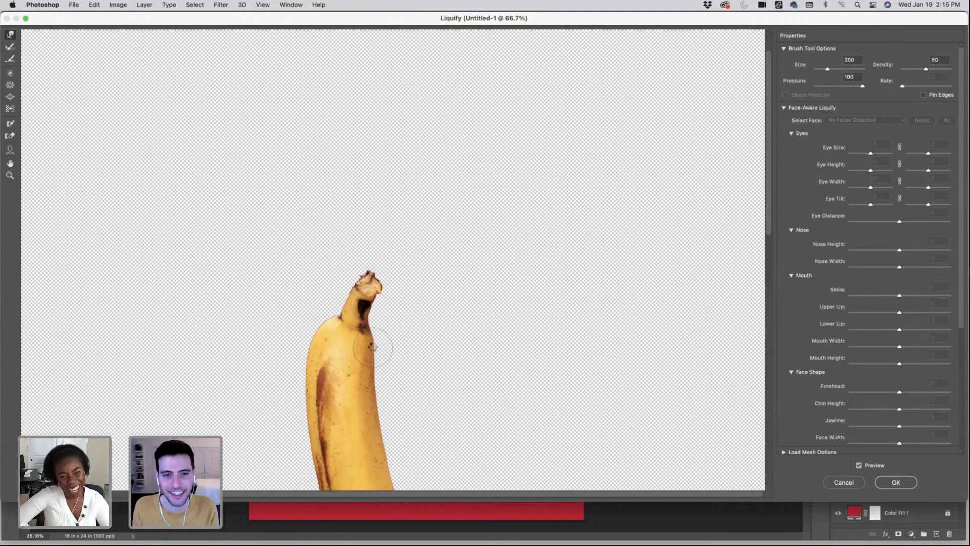
{"action": "key", "text": "Return"}
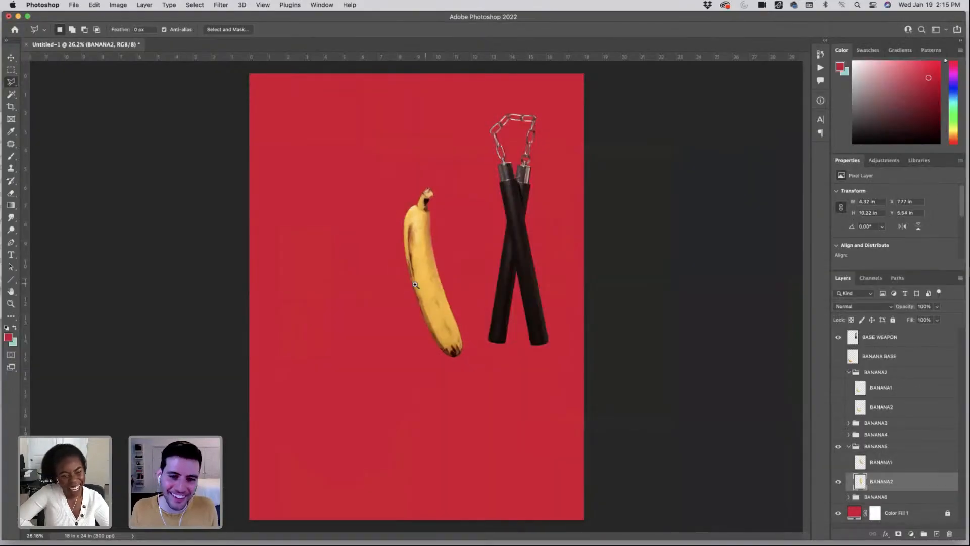
- Show BANANA1 in the BANANA5 group and the whole BANANA6 group, then expand BANANA6 and select its BANANA1 layer
{"action": "left_click_drag", "start_coordinate": [414, 285], "coordinate": [396, 285]}
{"action": "left_click", "coordinate": [837, 463]}
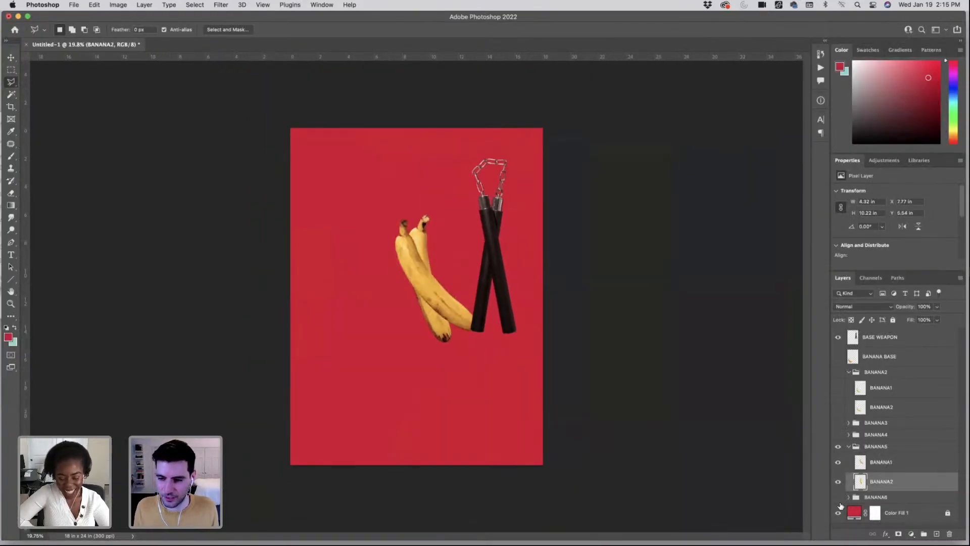
{"action": "left_click", "coordinate": [839, 497]}
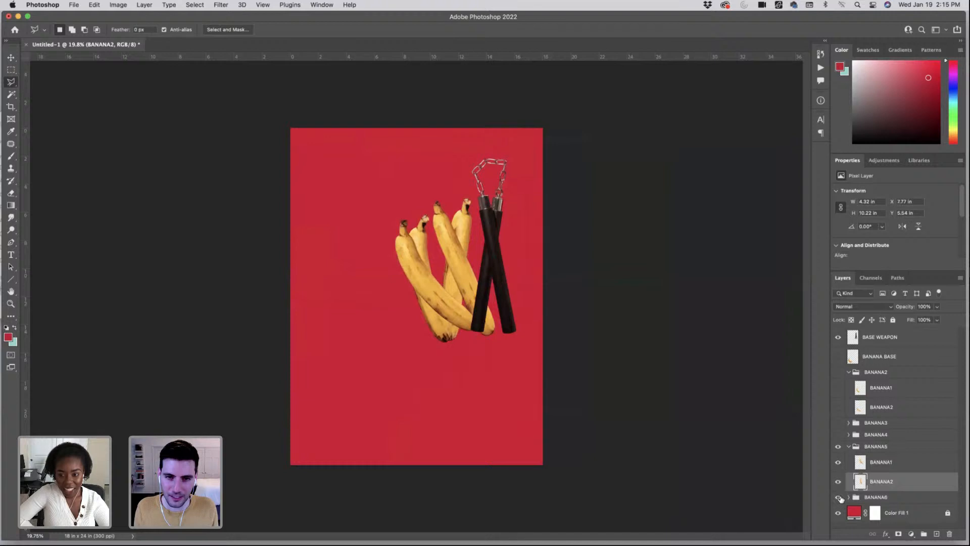
{"action": "left_click", "coordinate": [849, 497]}
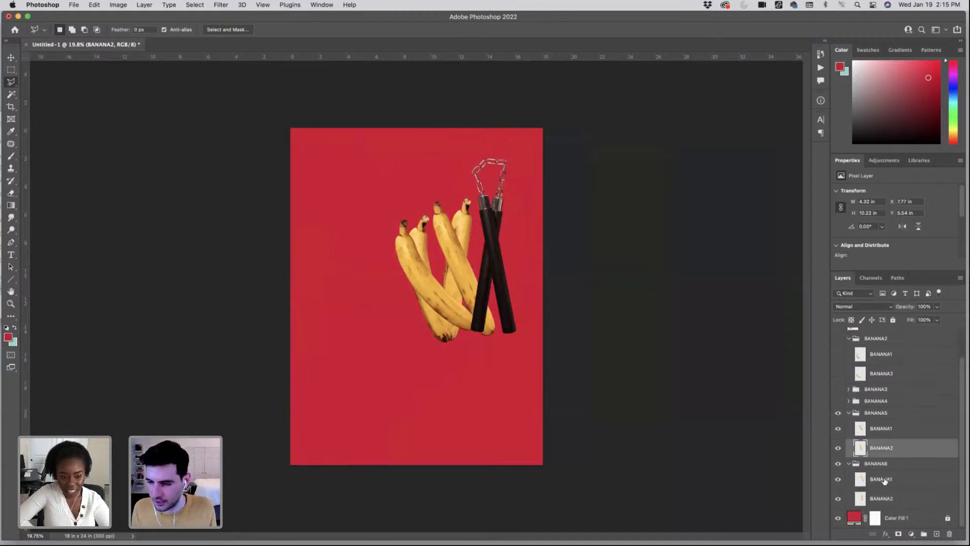
{"action": "left_click", "coordinate": [883, 481]}
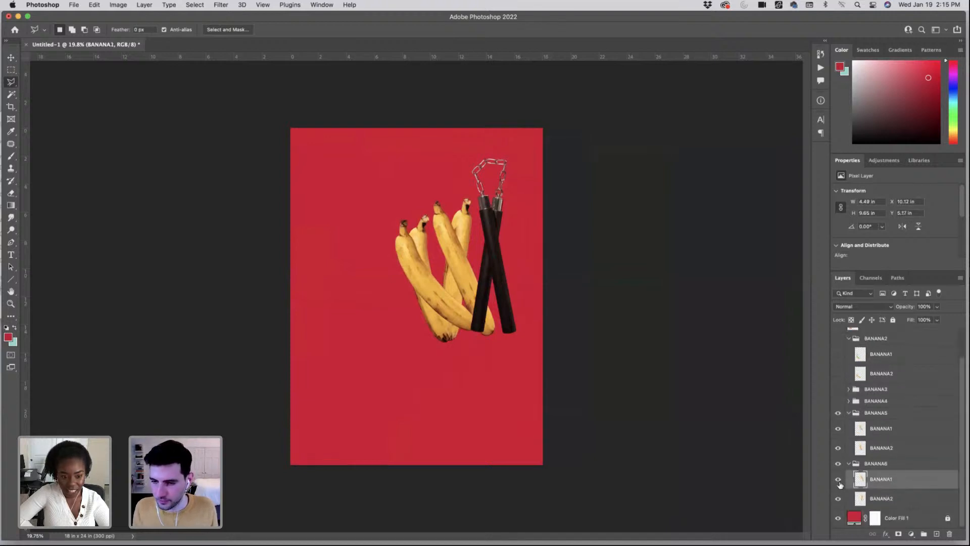
- Make the BANANA2, BANANA3 and BANANA4 groups and the BANANA BASE layer visible, then select BANANA BASE
{"action": "left_click", "coordinate": [838, 388]}
{"action": "scroll", "coordinate": [844, 399], "scroll_direction": "up", "scroll_amount": 2}
{"action": "left_click", "coordinate": [838, 373]}
{"action": "left_click", "coordinate": [838, 373]}
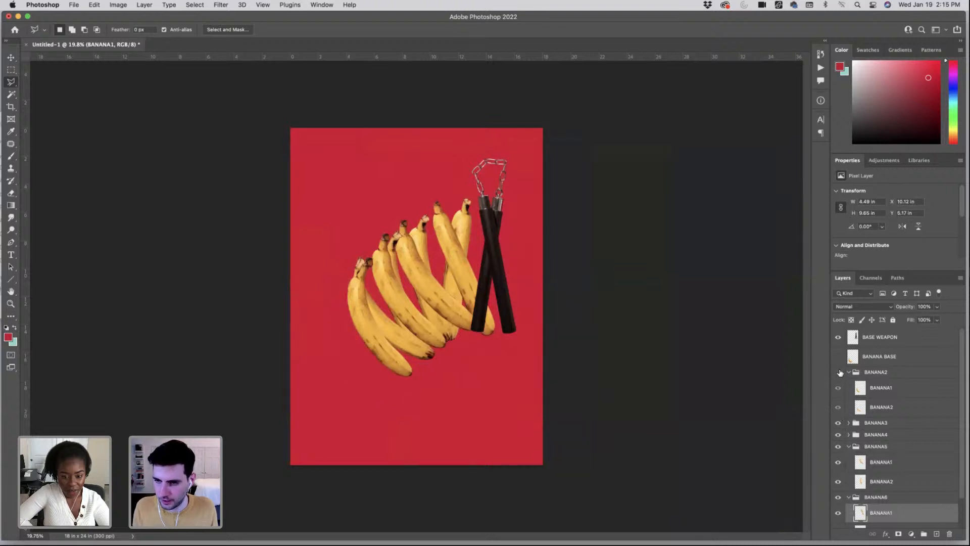
{"action": "left_click", "coordinate": [838, 373]}
{"action": "left_click", "coordinate": [838, 357]}
{"action": "left_click", "coordinate": [888, 361]}
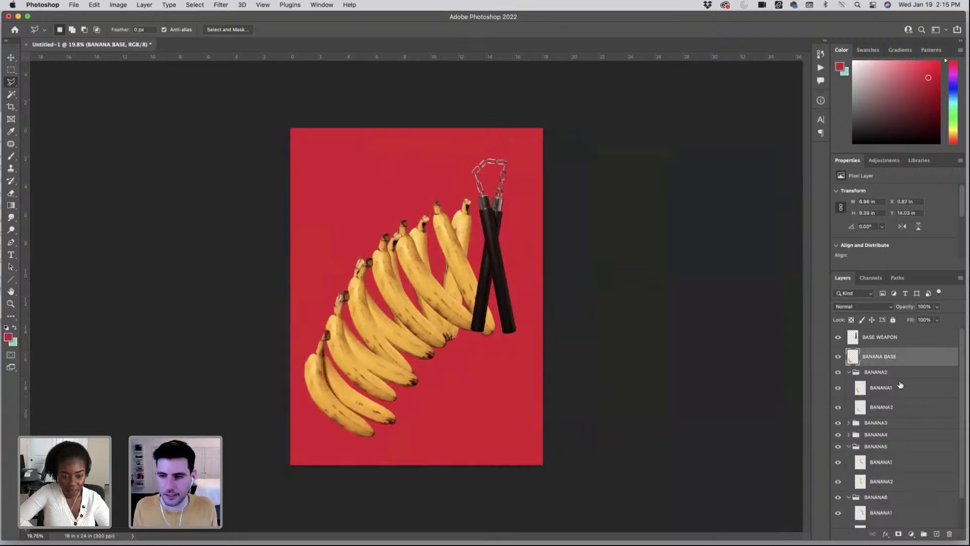
- Rotate all banana and nunchuck layers together slightly counterclockwise, center them on the canvas and scale them to 93.89%
{"action": "left_click", "coordinate": [886, 340]}
{"action": "scroll", "coordinate": [892, 430], "scroll_direction": "down", "scroll_amount": 2}
{"action": "left_click", "coordinate": [894, 515], "text": "shift"}
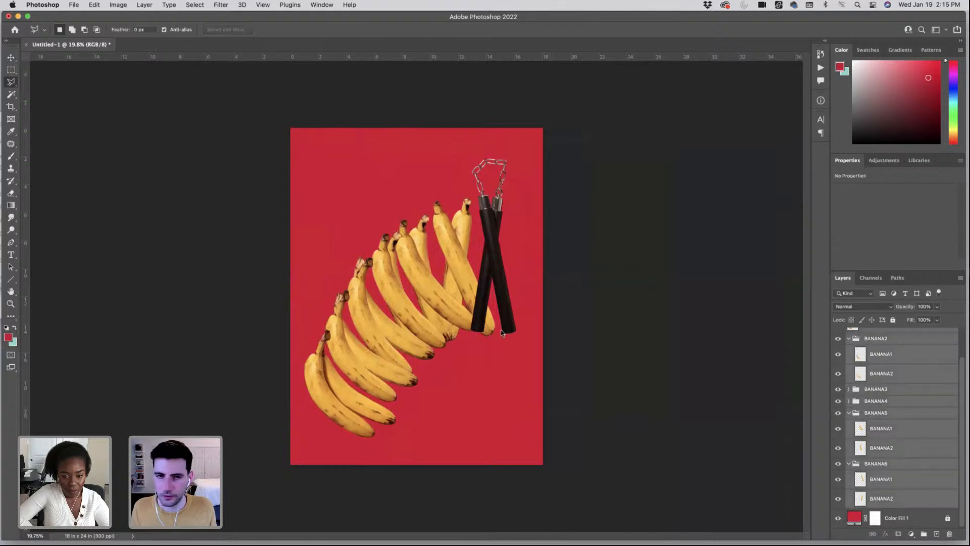
{"action": "key", "text": "super+t"}
{"action": "left_click_drag", "start_coordinate": [275, 390], "coordinate": [290, 381]}
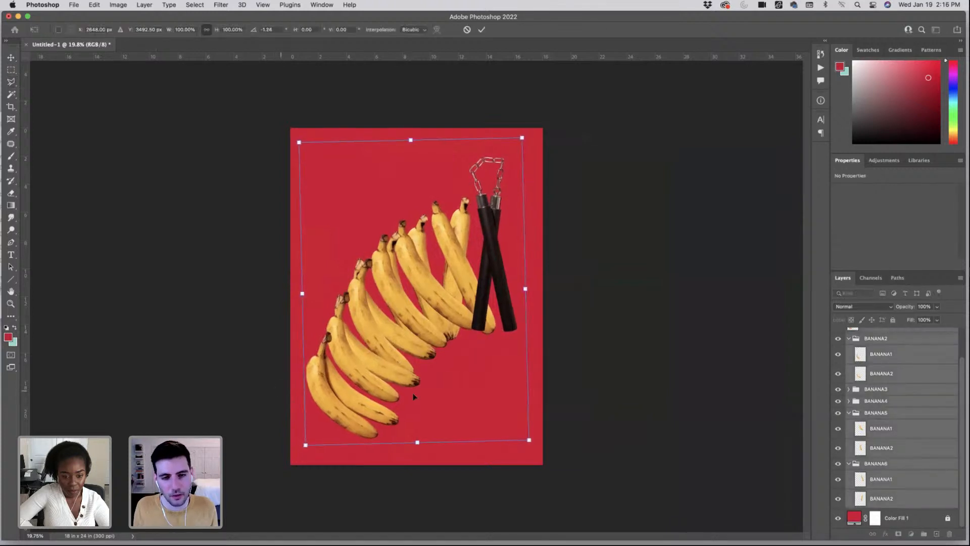
{"action": "left_click_drag", "start_coordinate": [413, 392], "coordinate": [413, 401]}
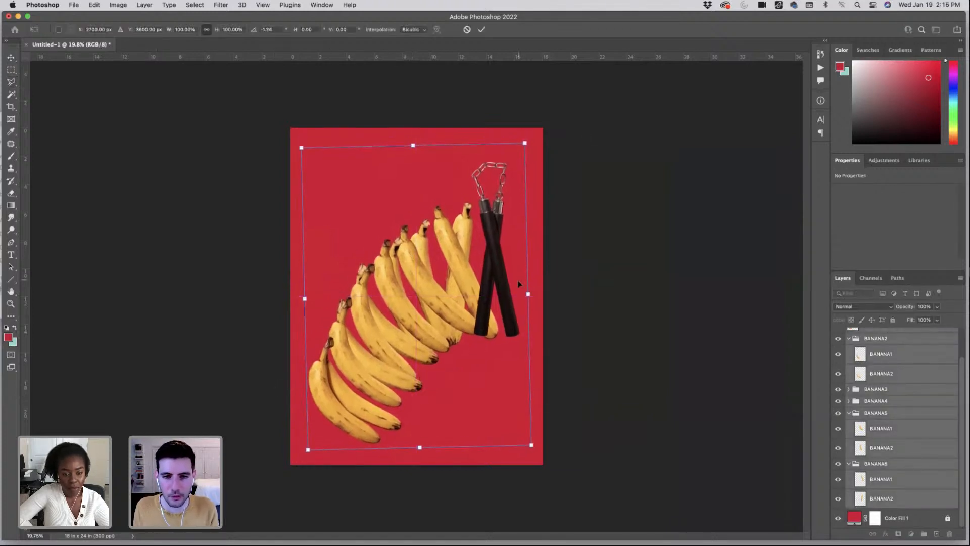
{"action": "left_click_drag", "start_coordinate": [528, 293], "coordinate": [504, 297]}
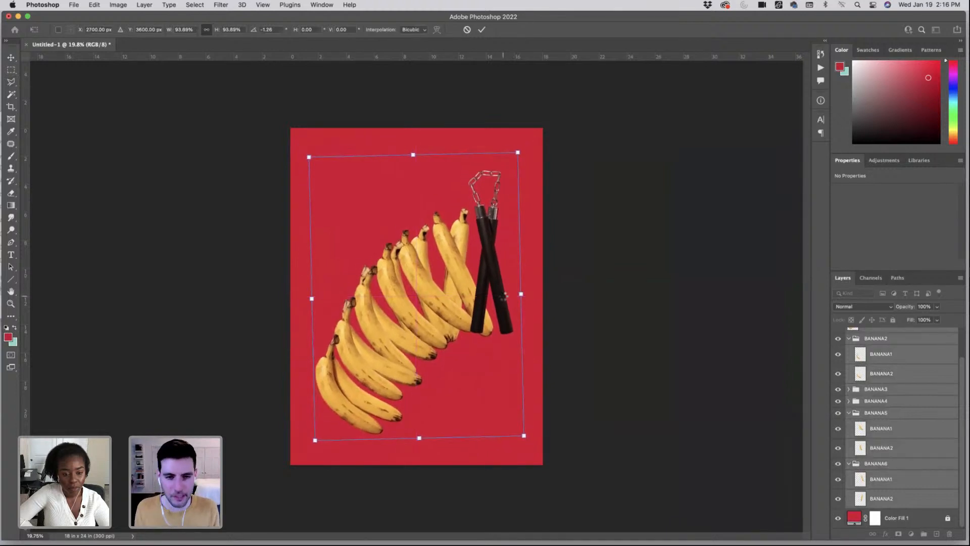
{"action": "key", "text": "Return"}
{"action": "key", "text": "l"}
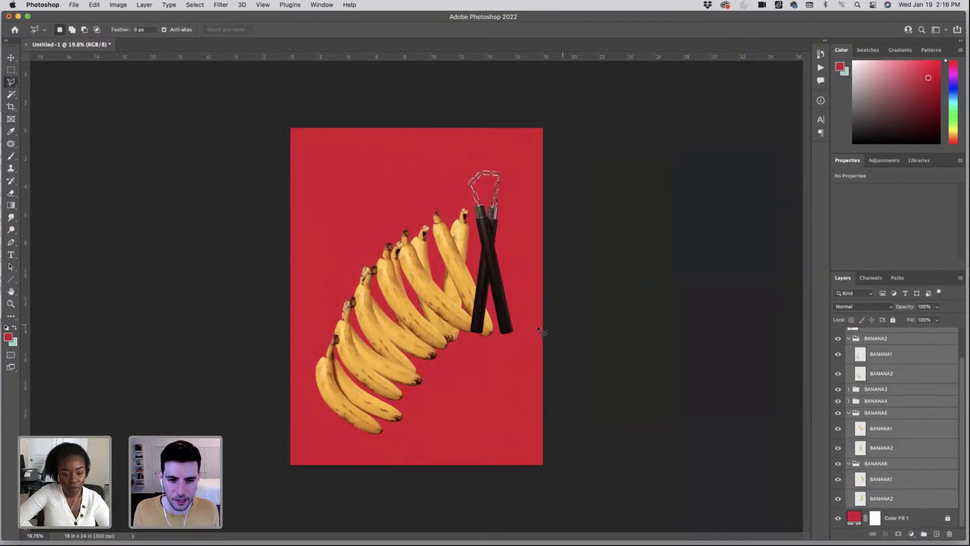
- Scale the combined banana and nunchuck artwork down once more to 97.85%
{"action": "key", "text": "super+t"}
{"action": "left_click_drag", "start_coordinate": [522, 295], "coordinate": [502, 306]}
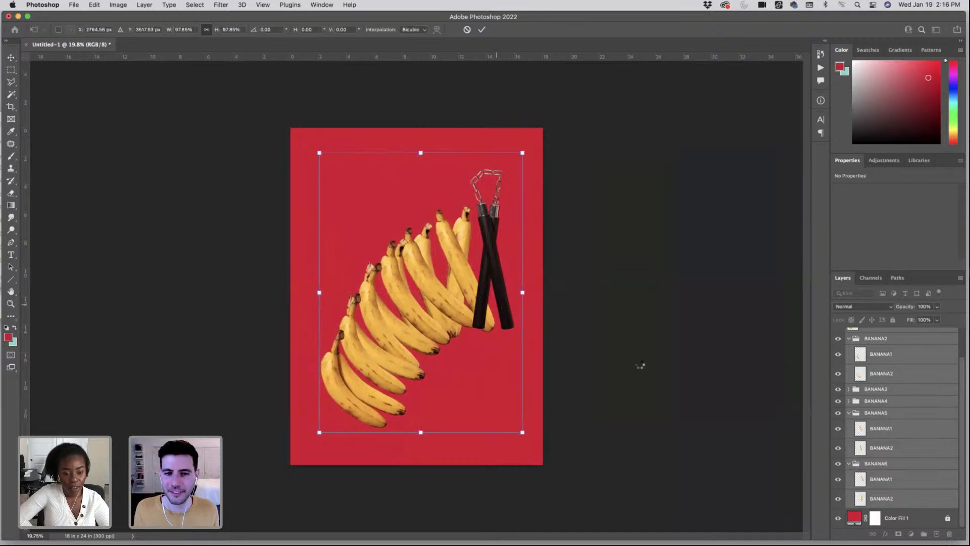
{"action": "key", "text": "Return"}
{"action": "key", "text": "l"}
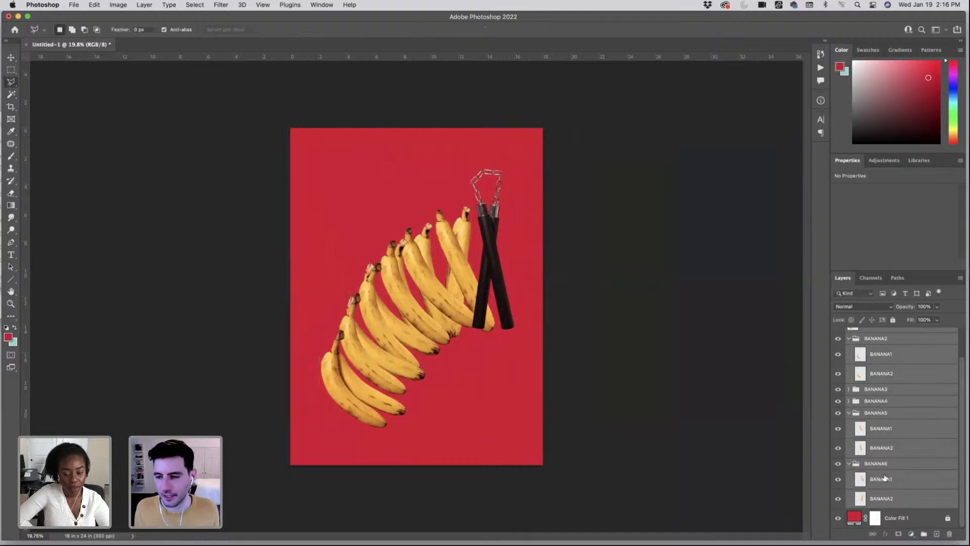
- Rotate the BANANA BASE pair slightly and move it up closer to the neighbouring banana pair
{"action": "left_click", "coordinate": [879, 479]}
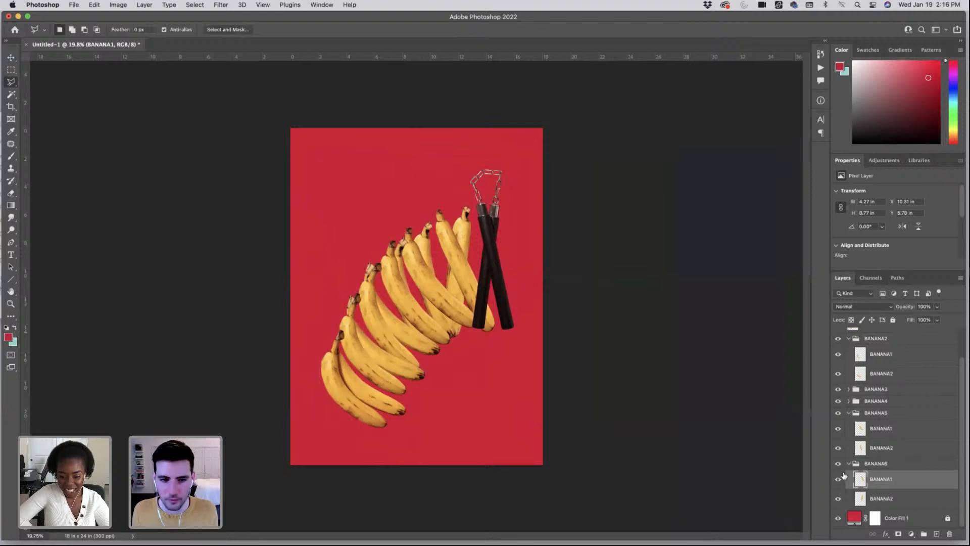
{"action": "scroll", "coordinate": [892, 455], "scroll_direction": "up", "scroll_amount": 2}
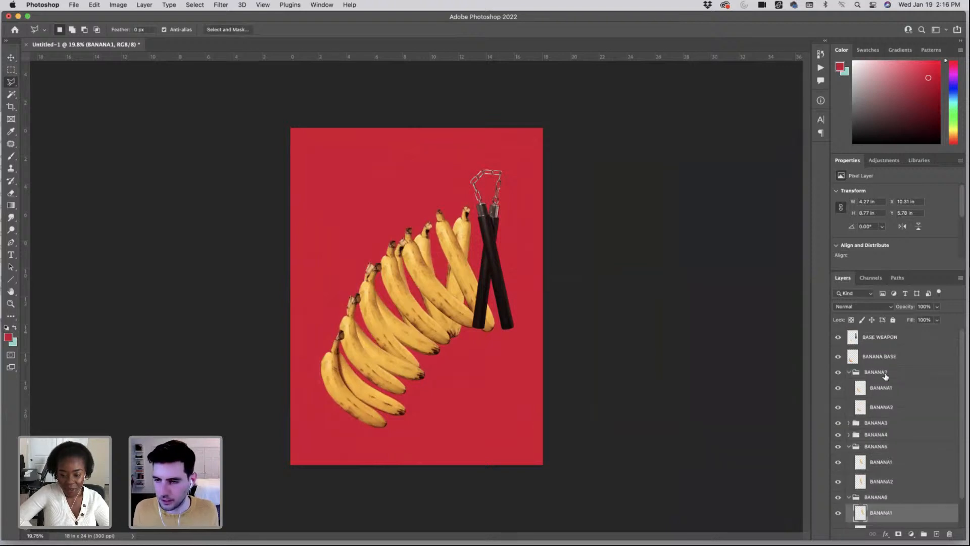
{"action": "left_click", "coordinate": [882, 356]}
{"action": "key", "text": "ctrl+t"}
{"action": "left_click_drag", "start_coordinate": [365, 434], "coordinate": [365, 429]}
{"action": "key", "text": "super+z"}
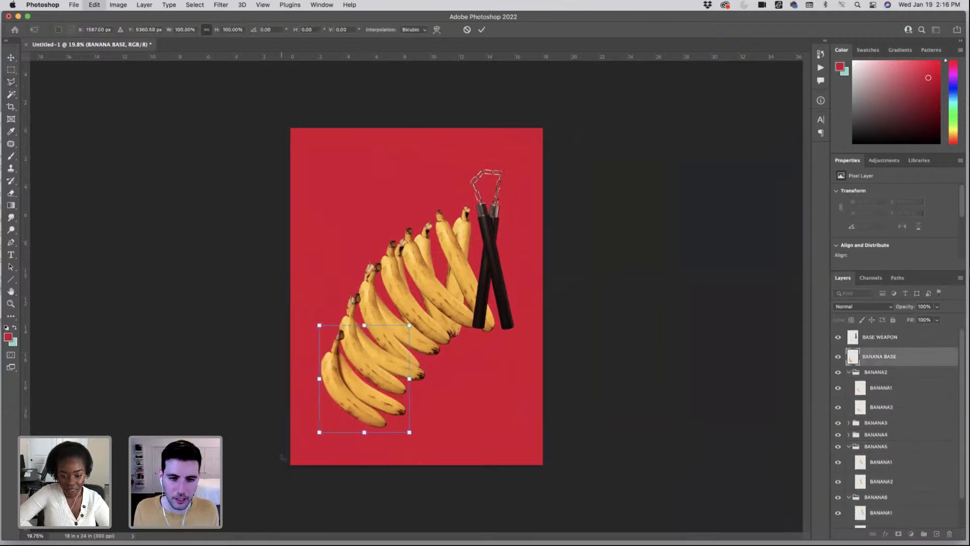
{"action": "left_click_drag", "start_coordinate": [284, 457], "coordinate": [287, 463]}
{"action": "left_click_drag", "start_coordinate": [362, 427], "coordinate": [357, 419]}
{"action": "key", "text": "Return"}
{"action": "key", "text": "l"}
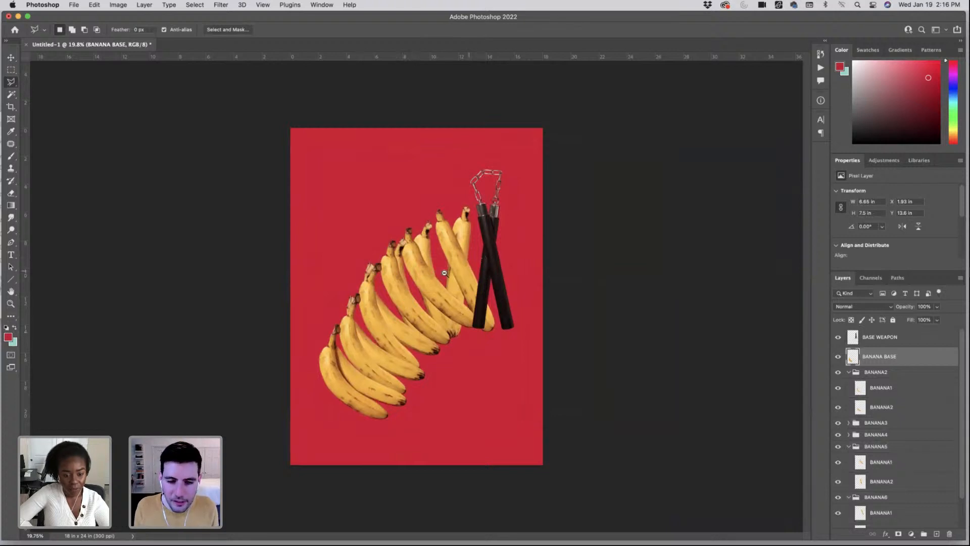
- Try placing the BASE WEAPON layer behind the BANANA6 group, then return it to the top of the layer stack
{"action": "scroll", "coordinate": [444, 273], "scroll_direction": "up", "scroll_amount": 3}
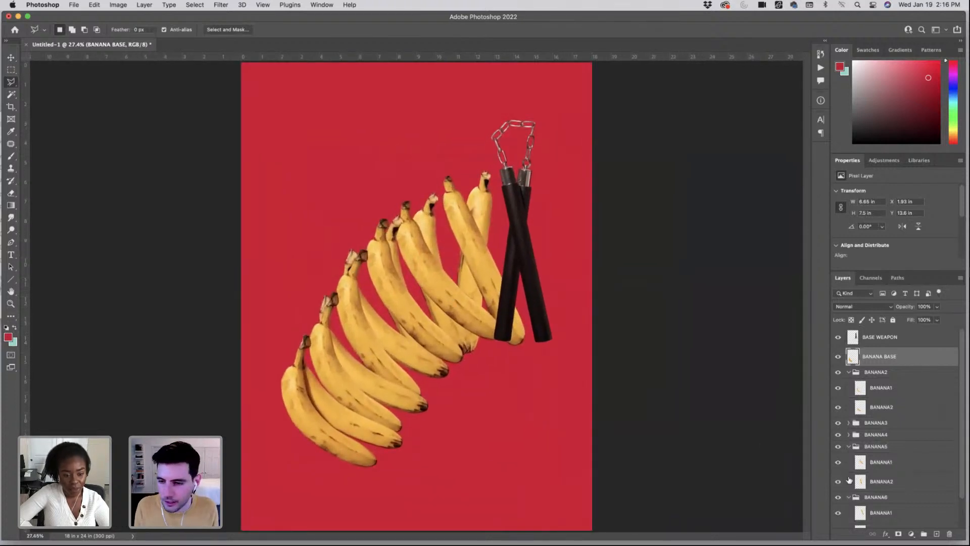
{"action": "left_click", "coordinate": [849, 498]}
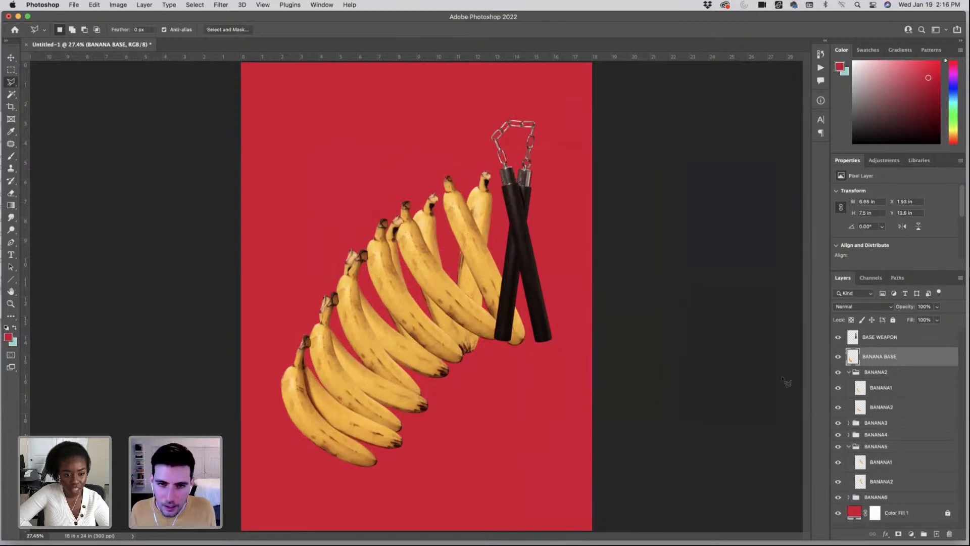
{"action": "left_click_drag", "start_coordinate": [876, 343], "coordinate": [879, 504]}
{"action": "key", "text": "ctrl+t"}
{"action": "left_click_drag", "start_coordinate": [538, 257], "coordinate": [537, 252]}
{"action": "key", "text": "super+z"}
{"action": "key", "text": "Escape"}
{"action": "key", "text": "l"}
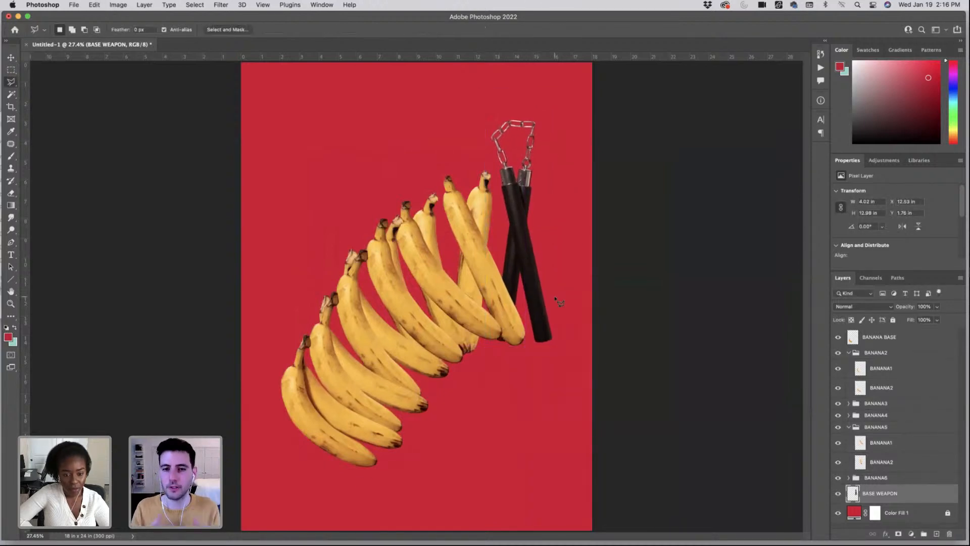
{"action": "left_click_drag", "start_coordinate": [888, 494], "coordinate": [871, 334]}
- Enlarge the BASE WEAPON nunchucks to 4.14 by 13.35 in and shift them slightly up and away from the bananas
{"action": "key", "text": "ctrl+t"}
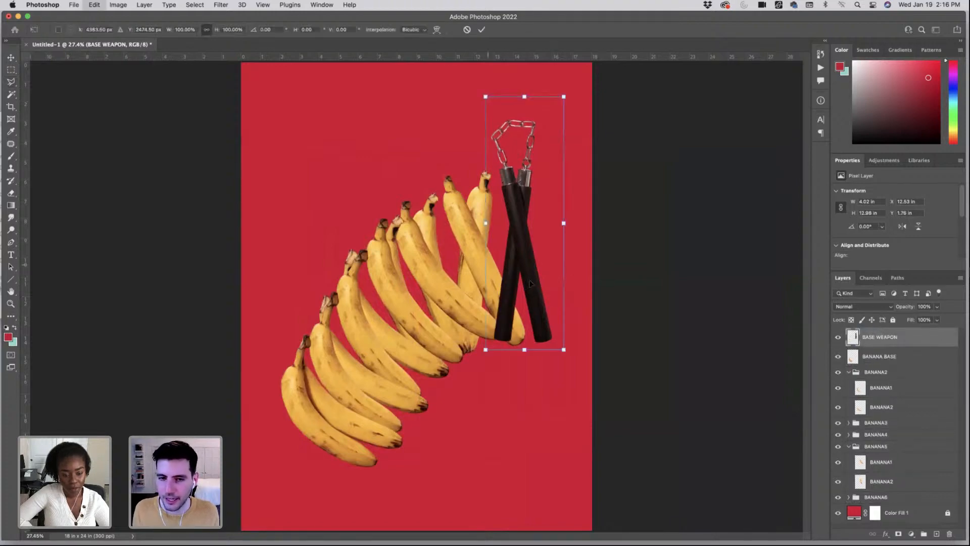
{"action": "mouse_move", "coordinate": [534, 283]}
{"action": "left_mouse_down"}
{"action": "mouse_move", "coordinate": [549, 280]}
{"action": "mouse_move", "coordinate": [529, 281]}
{"action": "left_mouse_up"}
{"action": "left_click_drag", "start_coordinate": [567, 220], "coordinate": [569, 221]}
{"action": "left_click_drag", "start_coordinate": [544, 233], "coordinate": [548, 230]}
{"action": "key", "text": "Return"}
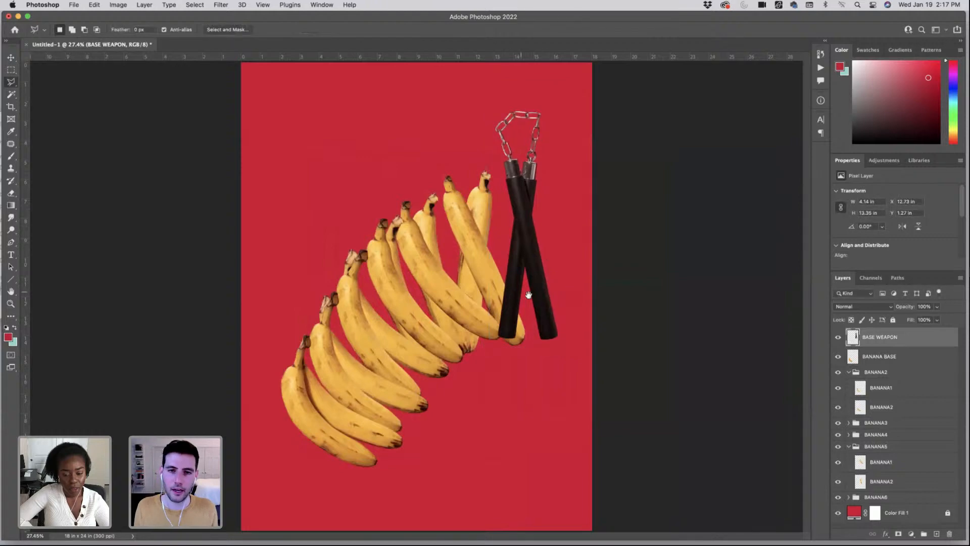
- Select all banana and nunchuck layers and center them on the canvas at X 2700 px, Y 3600 px
{"action": "left_click_drag", "start_coordinate": [511, 295], "coordinate": [445, 304]}
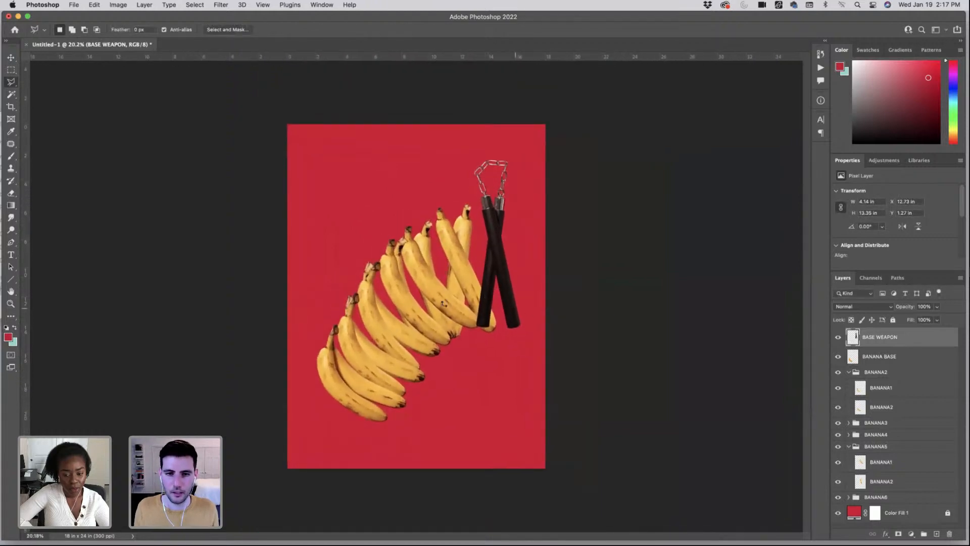
{"action": "key", "text": "super+t"}
{"action": "key", "text": "Return"}
{"action": "key", "text": "alt+super+a"}
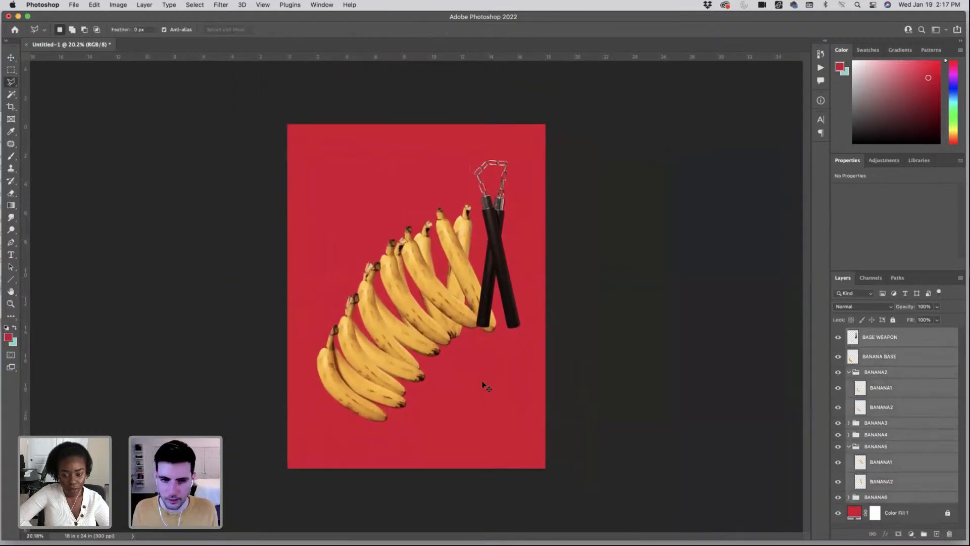
{"action": "key", "text": "super+t"}
{"action": "left_click_drag", "start_coordinate": [443, 347], "coordinate": [445, 356]}
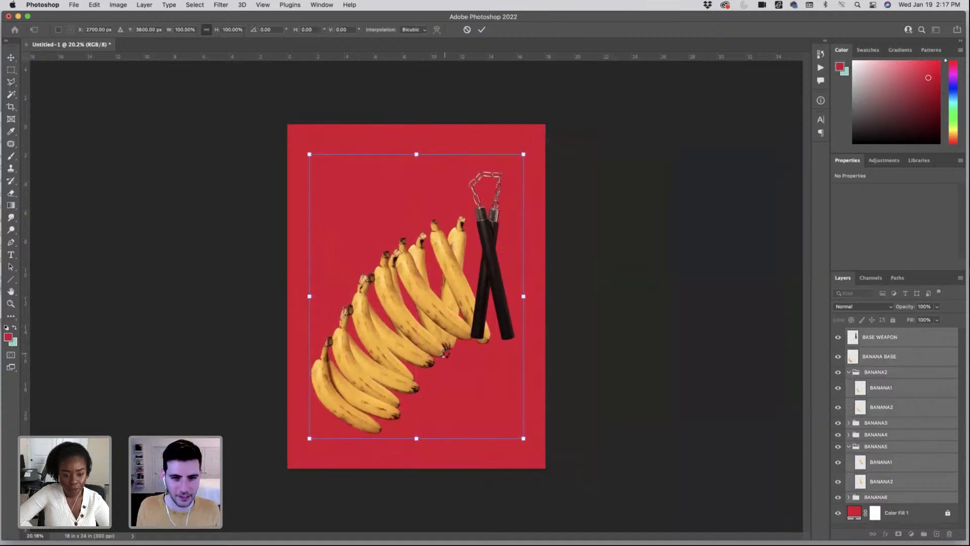
{"action": "key", "text": "Return"}
{"action": "key", "text": "l"}
- Collapse the BANANA2 and BANANA5 groups in the layer stack
{"action": "scroll", "coordinate": [444, 364], "scroll_direction": "up", "scroll_amount": 1}
{"action": "scroll", "coordinate": [443, 374], "scroll_direction": "down", "scroll_amount": 2}
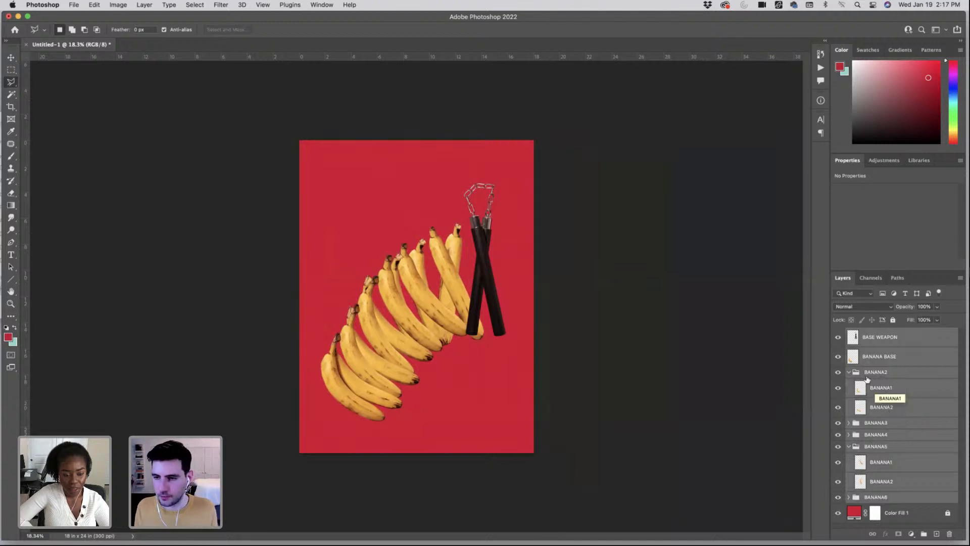
{"action": "left_click", "coordinate": [849, 374]}
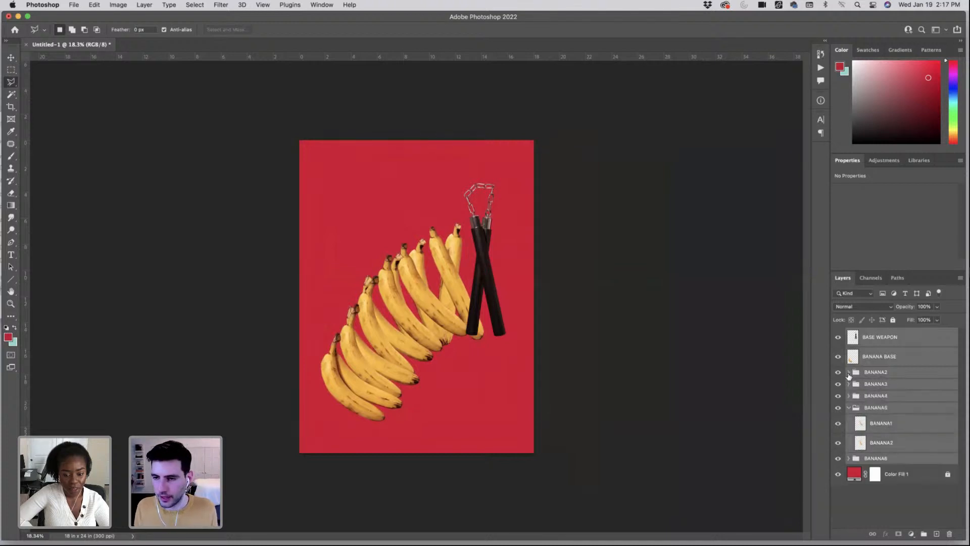
{"action": "left_click", "coordinate": [849, 408]}
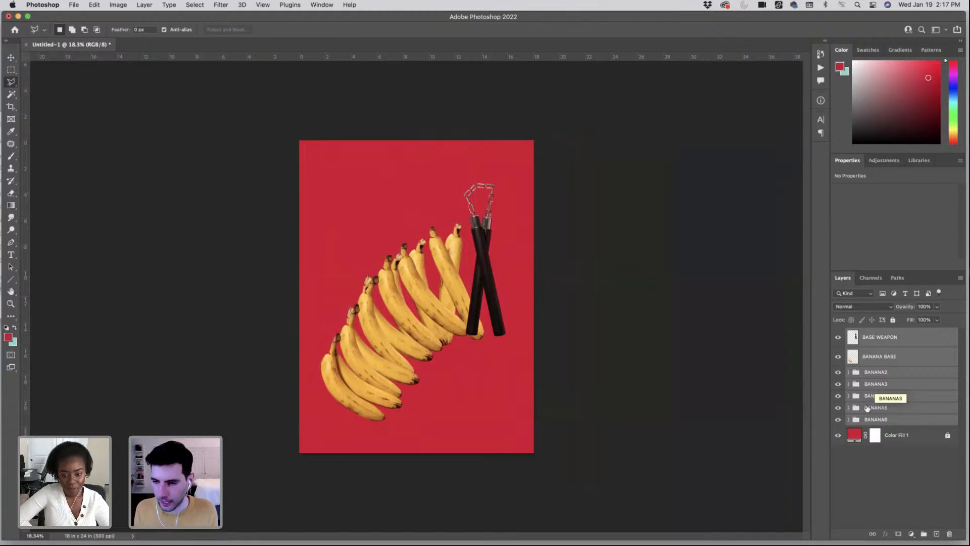
- Hide the BANANA2 through BANANA5 groups, expand BANANA6 and select its BANANA1 layer for close-up editing
{"action": "left_click", "coordinate": [849, 419]}
{"action": "left_click_drag", "start_coordinate": [838, 372], "coordinate": [839, 408]}
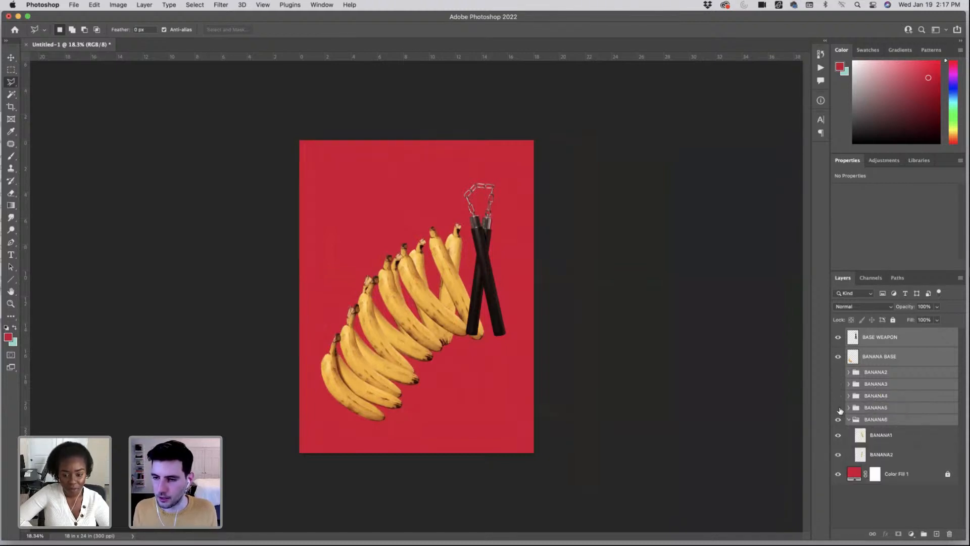
{"action": "left_click", "coordinate": [881, 442]}
{"action": "left_click_drag", "start_coordinate": [443, 231], "coordinate": [626, 354]}
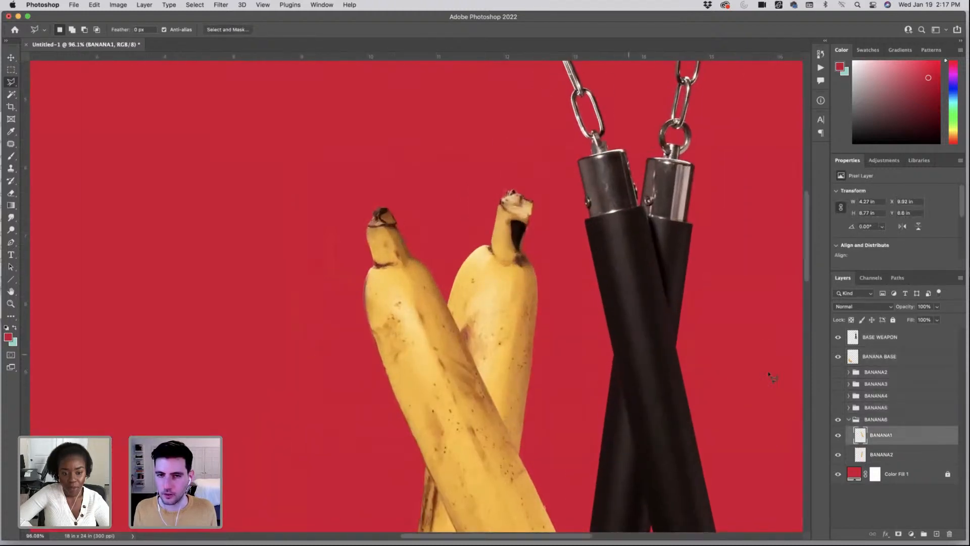
- Hide the BANANA1 layer in the BANANA6 group and select its BANANA2 layer for retouching
{"action": "left_click", "coordinate": [839, 436]}
{"action": "left_click", "coordinate": [882, 455]}
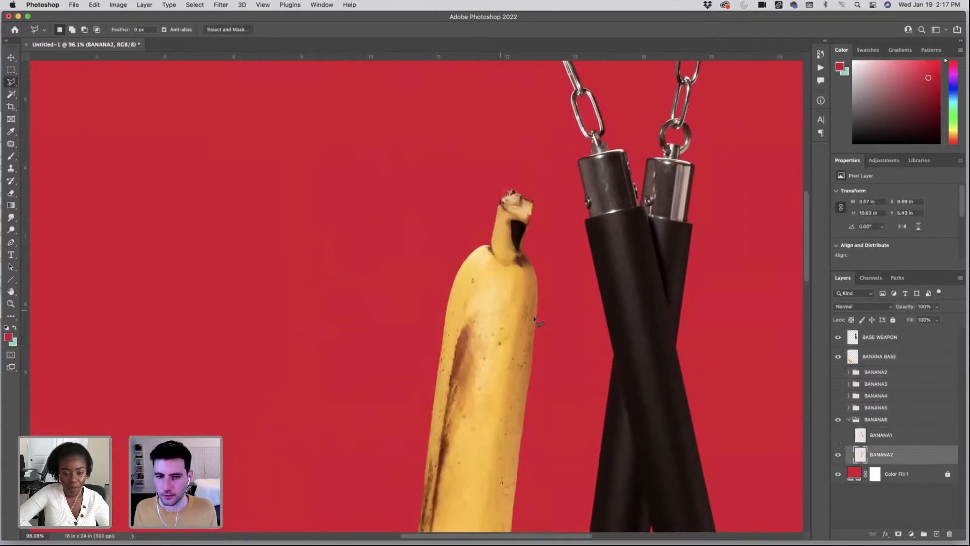
{"action": "scroll", "coordinate": [490, 184], "scroll_direction": "down", "scroll_amount": 3}
{"action": "scroll", "coordinate": [709, 413], "scroll_direction": "down", "scroll_amount": 15}
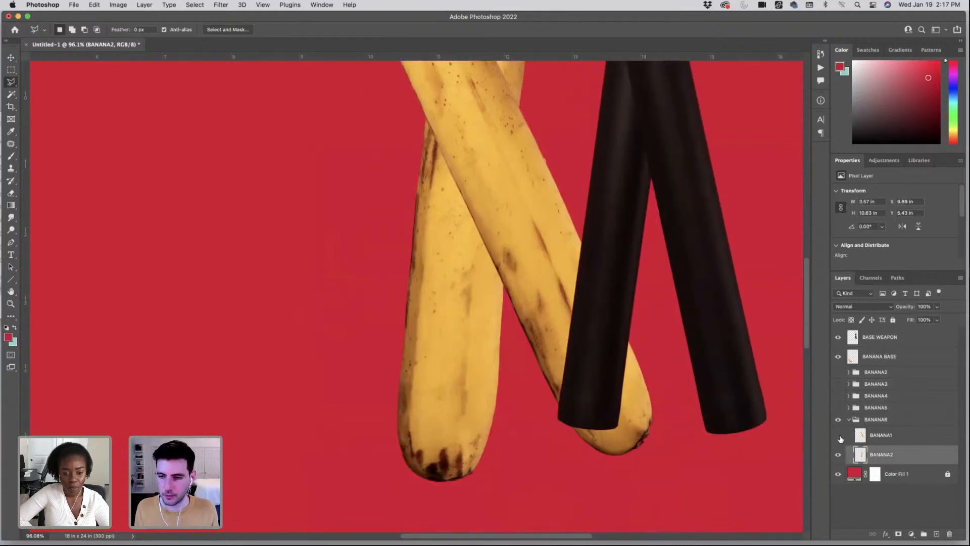
{"action": "left_click", "coordinate": [838, 435]}
{"action": "scroll", "coordinate": [494, 201], "scroll_direction": "up", "scroll_amount": 12}
{"action": "scroll", "coordinate": [522, 255], "scroll_direction": "up", "scroll_amount": 5}
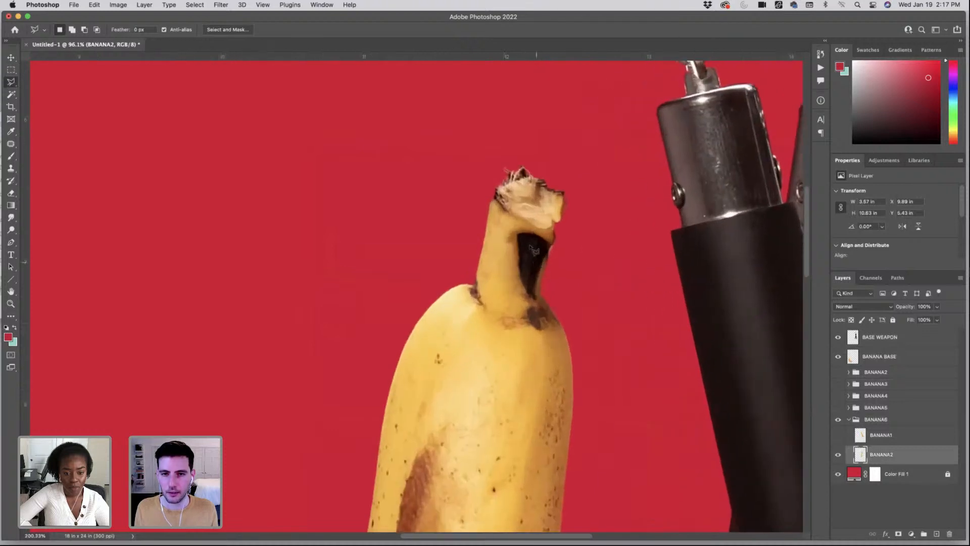
- Try to cover the black patch on BANANA2's stem with the Clone Stamp, using a 30 px brush at about 47% opacity
{"action": "key", "text": "s"}
{"action": "left_click_drag", "start_coordinate": [530, 278], "coordinate": [529, 296]}
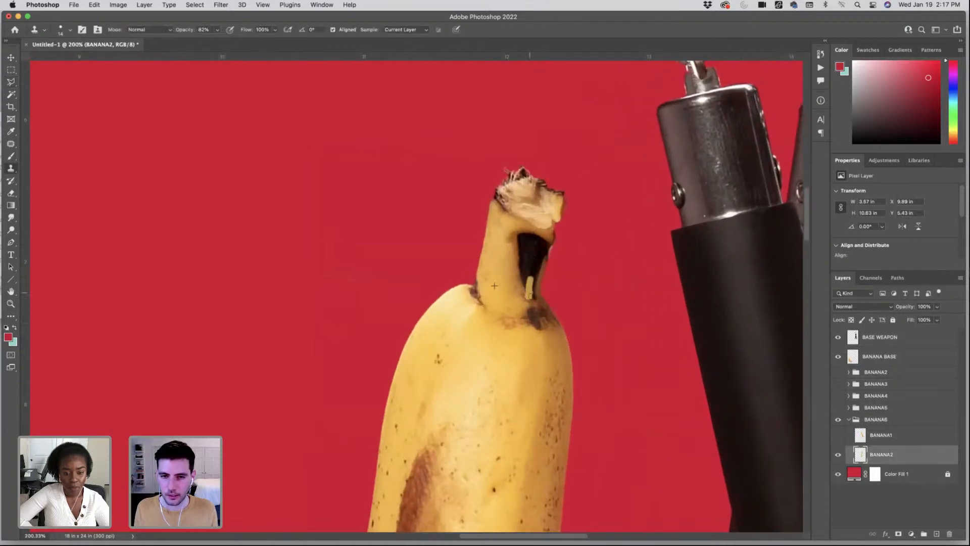
{"action": "key", "text": "super+z"}
{"action": "left_click", "coordinate": [65, 29]}
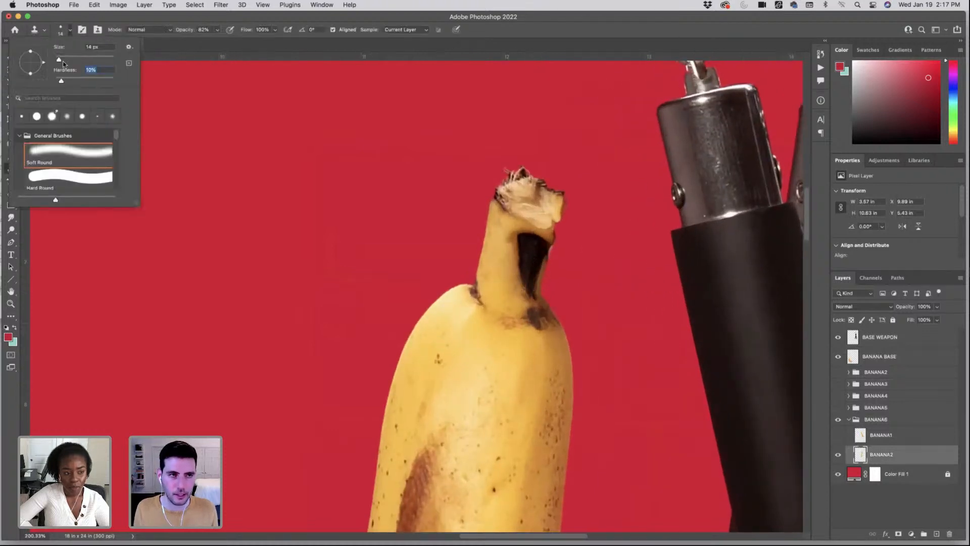
{"action": "left_click_drag", "start_coordinate": [214, 30], "coordinate": [203, 42]}
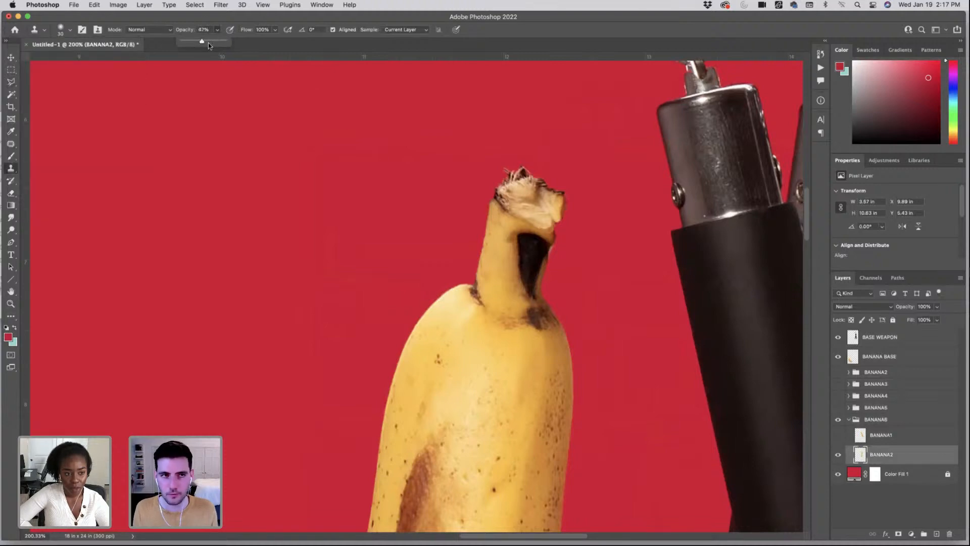
{"action": "left_click", "coordinate": [500, 284], "text": "alt"}
{"action": "mouse_move", "coordinate": [526, 290]}
{"action": "left_mouse_down"}
{"action": "mouse_move", "coordinate": [541, 244]}
{"action": "mouse_move", "coordinate": [533, 310]}
{"action": "mouse_move", "coordinate": [514, 255]}
{"action": "mouse_move", "coordinate": [545, 235]}
{"action": "mouse_move", "coordinate": [498, 356]}
{"action": "mouse_move", "coordinate": [508, 234]}
{"action": "mouse_move", "coordinate": [521, 288]}
{"action": "left_mouse_up"}
{"action": "left_click", "coordinate": [505, 277], "text": "alt"}
{"action": "left_click", "coordinate": [531, 253]}
{"action": "key", "text": "super+z"}
- Replace the black mark on BANANA2's stem with clean banana skin using the Patch tool
{"action": "key", "text": "j"}
{"action": "key", "text": "super+d"}
{"action": "left_click_drag", "start_coordinate": [515, 271], "coordinate": [489, 373]}
{"action": "key", "text": "super+d"}
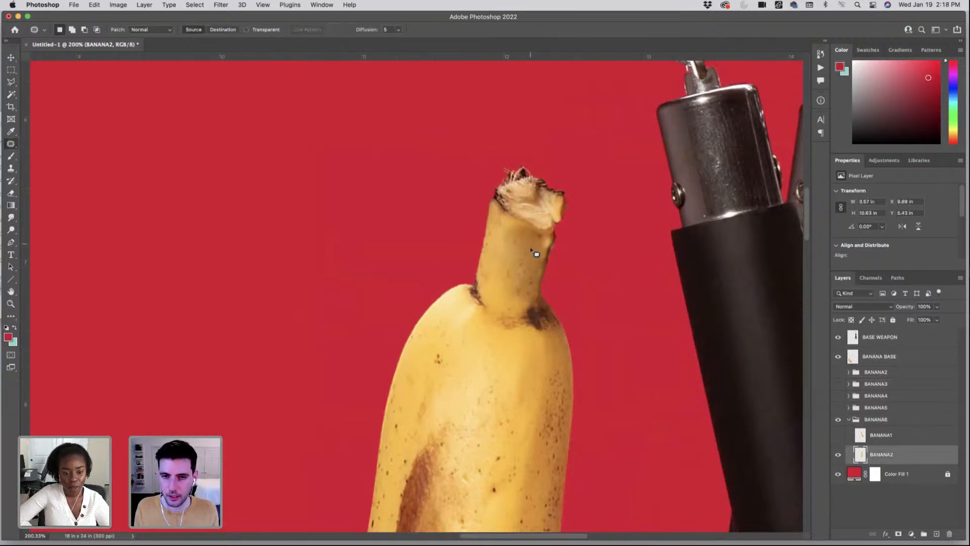
{"action": "mouse_move", "coordinate": [535, 245]}
{"action": "left_mouse_down"}
{"action": "mouse_move", "coordinate": [524, 225]}
{"action": "mouse_move", "coordinate": [536, 244]}
{"action": "mouse_move", "coordinate": [519, 275]}
{"action": "left_mouse_up"}
{"action": "key", "text": "super+d"}
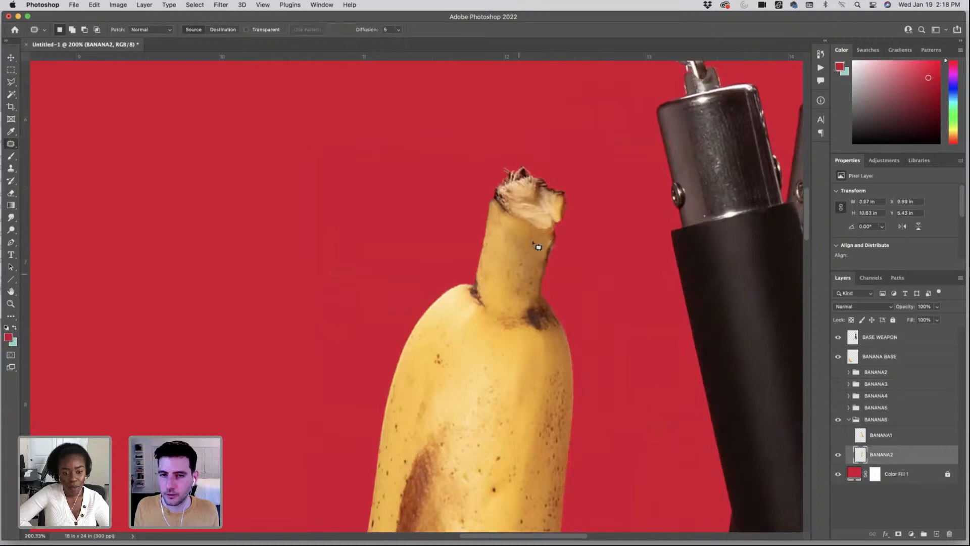
{"action": "left_click_drag", "start_coordinate": [527, 231], "coordinate": [538, 243]}
{"action": "mouse_move", "coordinate": [536, 240]}
{"action": "left_mouse_down"}
{"action": "mouse_move", "coordinate": [500, 272]}
{"action": "mouse_move", "coordinate": [508, 253]}
{"action": "mouse_move", "coordinate": [527, 253]}
{"action": "mouse_move", "coordinate": [514, 269]}
{"action": "left_mouse_up"}
{"action": "key", "text": "super+d"}
{"action": "key", "text": "super+d"}
- Blend the patched stem area with the Clone Stamp at 41% opacity, undoing the last stroke
{"action": "key", "text": "s"}
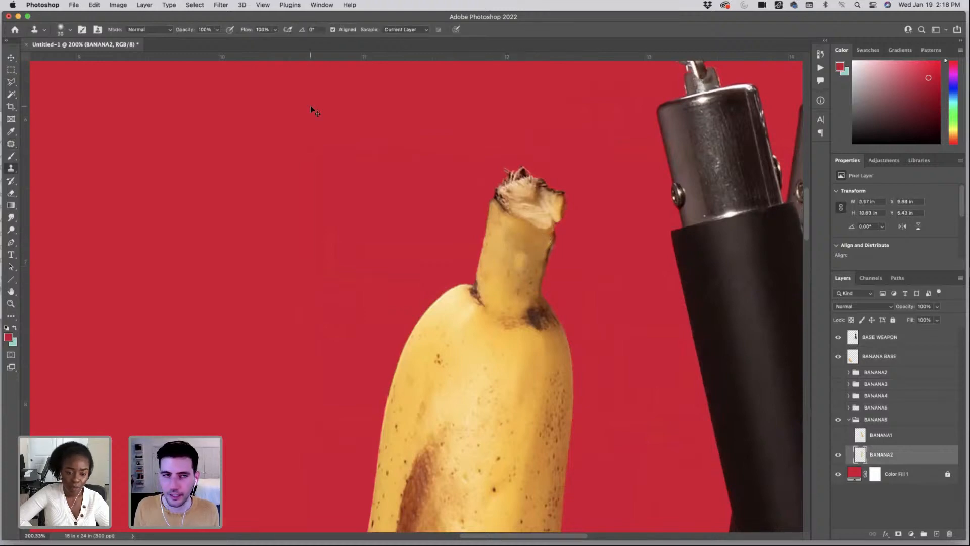
{"action": "left_click_drag", "start_coordinate": [216, 33], "coordinate": [192, 44]}
{"action": "left_click", "coordinate": [505, 312], "text": "alt"}
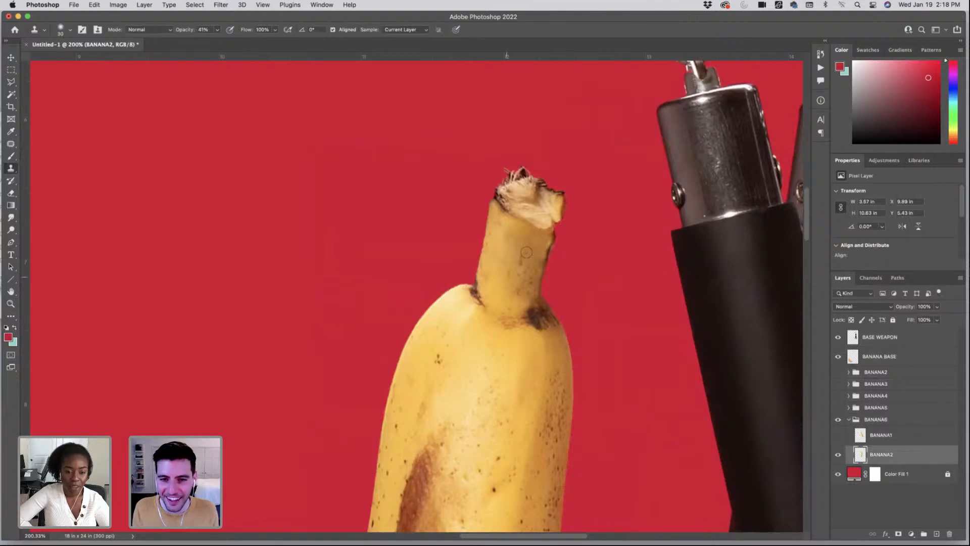
{"action": "mouse_move", "coordinate": [535, 249]}
{"action": "left_mouse_down"}
{"action": "mouse_move", "coordinate": [524, 294]}
{"action": "mouse_move", "coordinate": [529, 253]}
{"action": "mouse_move", "coordinate": [509, 234]}
{"action": "mouse_move", "coordinate": [536, 246]}
{"action": "mouse_move", "coordinate": [516, 273]}
{"action": "left_mouse_up"}
{"action": "left_click", "coordinate": [499, 302], "text": "alt"}
{"action": "left_click", "coordinate": [507, 288], "text": "alt"}
{"action": "left_click_drag", "start_coordinate": [508, 275], "coordinate": [508, 274]}
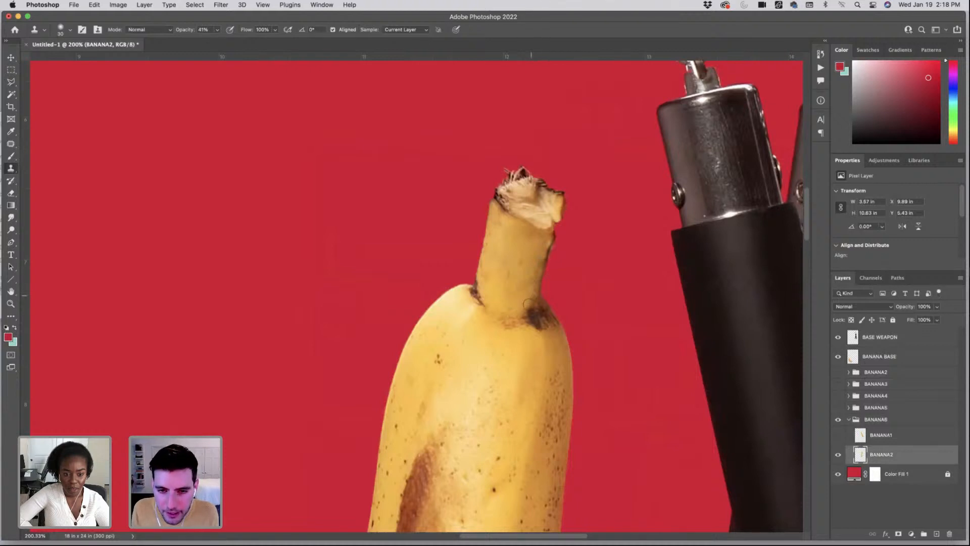
{"action": "key", "text": "super+z"}
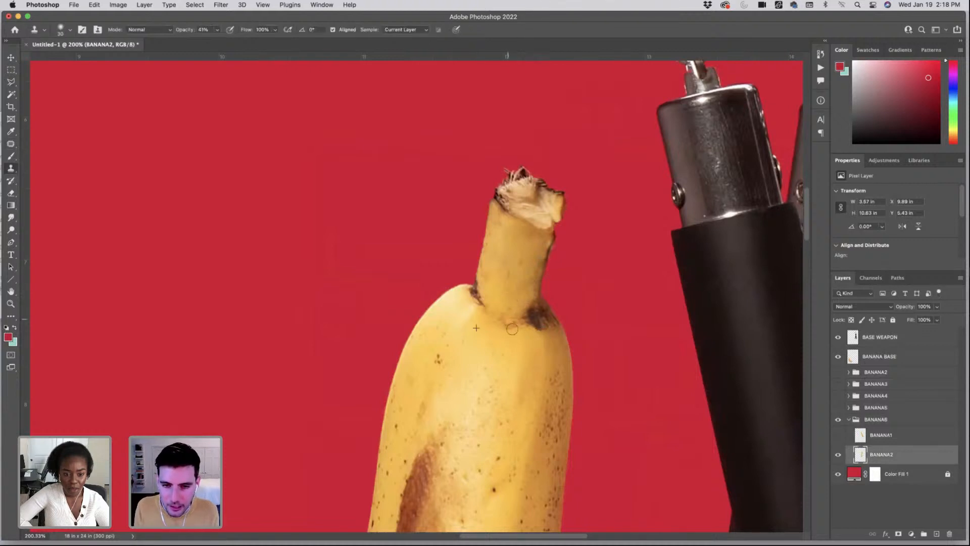
- Patch the brown marks at the base of BANANA2's stem and clone skin over the dark spot beside them
{"action": "key", "text": "j"}
{"action": "mouse_move", "coordinate": [528, 297]}
{"action": "left_mouse_down"}
{"action": "mouse_move", "coordinate": [551, 319]}
{"action": "mouse_move", "coordinate": [537, 346]}
{"action": "mouse_move", "coordinate": [490, 331]}
{"action": "mouse_move", "coordinate": [524, 302]}
{"action": "left_mouse_up"}
{"action": "left_click_drag", "start_coordinate": [523, 326], "coordinate": [505, 366]}
{"action": "key", "text": "super+d"}
{"action": "key", "text": "s"}
{"action": "left_click", "coordinate": [550, 333], "text": "alt"}
{"action": "mouse_move", "coordinate": [544, 308]}
{"action": "left_mouse_down"}
{"action": "mouse_move", "coordinate": [553, 356]}
{"action": "mouse_move", "coordinate": [534, 300]}
{"action": "mouse_move", "coordinate": [547, 345]}
{"action": "mouse_move", "coordinate": [539, 357]}
{"action": "mouse_move", "coordinate": [497, 307]}
{"action": "mouse_move", "coordinate": [525, 294]}
{"action": "mouse_move", "coordinate": [543, 331]}
{"action": "left_mouse_up"}
{"action": "left_click", "coordinate": [553, 354], "text": "alt"}
- Patch the remaining discoloration where BANANA2's stem meets the body with clean skin from just below
{"action": "key", "text": "j"}
{"action": "key", "text": "k"}
{"action": "key", "text": "j"}
{"action": "left_click_drag", "start_coordinate": [530, 326], "coordinate": [524, 380]}
{"action": "key", "text": "super+d"}
{"action": "mouse_move", "coordinate": [491, 329]}
{"action": "left_mouse_down"}
{"action": "mouse_move", "coordinate": [510, 328]}
{"action": "mouse_move", "coordinate": [500, 322]}
{"action": "left_mouse_up"}
{"action": "left_click_drag", "start_coordinate": [497, 335], "coordinate": [510, 333]}
{"action": "key", "text": "super+d"}
- Patch the dark specks on the upper body of BANANA2, above the brown streak
{"action": "scroll", "coordinate": [448, 370], "scroll_direction": "down", "scroll_amount": 5}
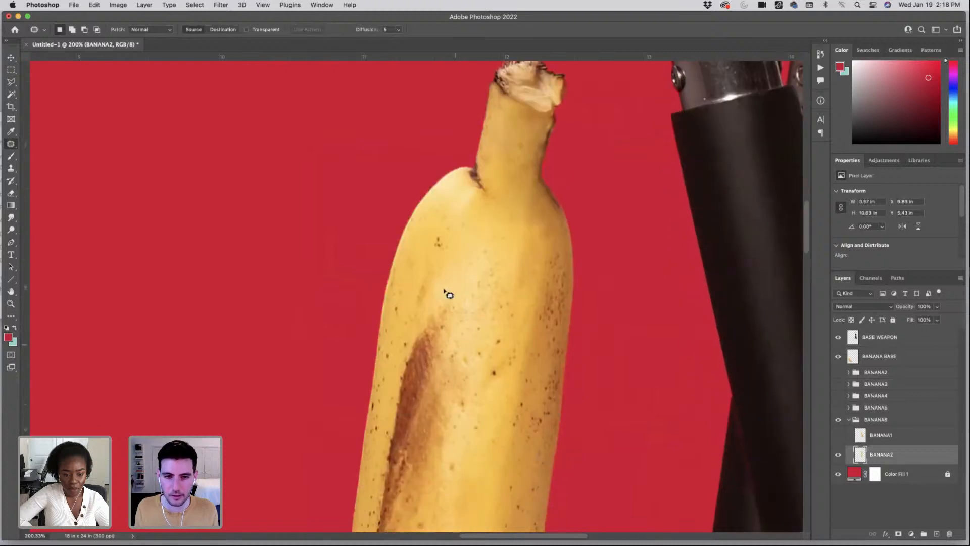
{"action": "mouse_move", "coordinate": [415, 296]}
{"action": "left_mouse_down"}
{"action": "mouse_move", "coordinate": [430, 270]}
{"action": "mouse_move", "coordinate": [419, 292]}
{"action": "left_mouse_up"}
{"action": "mouse_move", "coordinate": [429, 290]}
{"action": "left_mouse_down"}
{"action": "mouse_move", "coordinate": [445, 284]}
{"action": "mouse_move", "coordinate": [445, 234]}
{"action": "mouse_move", "coordinate": [479, 254]}
{"action": "left_mouse_up"}
{"action": "key", "text": "super+d"}
{"action": "key", "text": "super+d"}
{"action": "scroll", "coordinate": [494, 242], "scroll_direction": "up", "scroll_amount": 3}
- Clone yellow stem skin over the pale cut tip of BANANA2 with the Clone Stamp at 100% opacity
{"action": "key", "text": "s"}
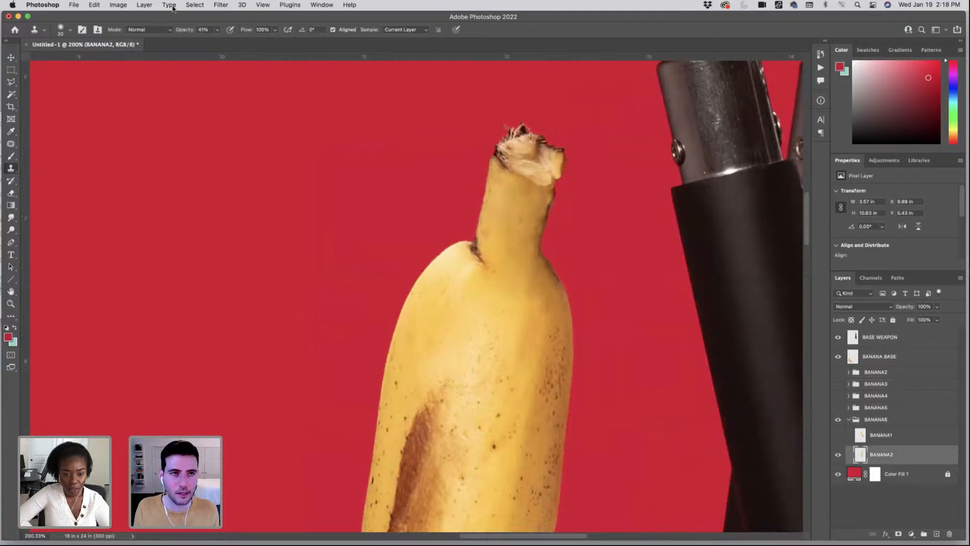
{"action": "left_click", "coordinate": [217, 30]}
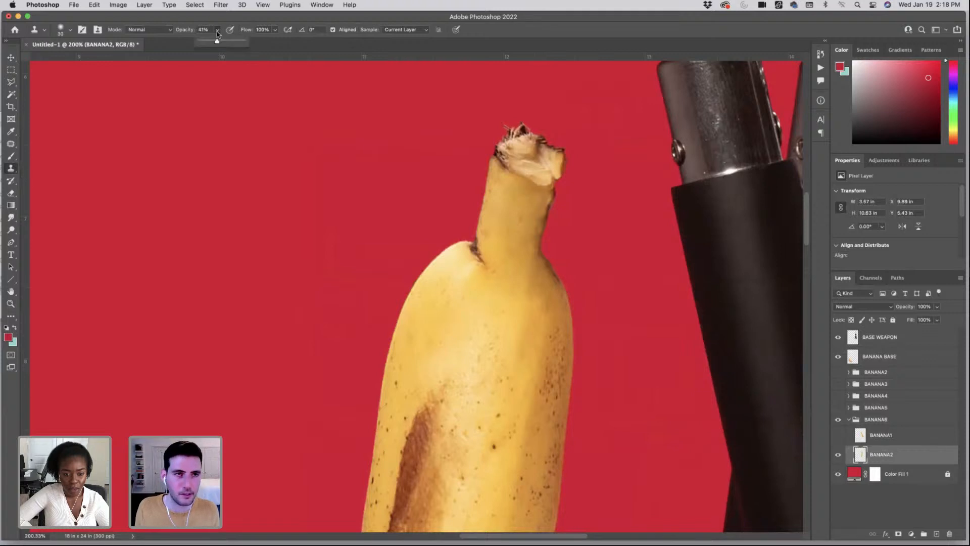
{"action": "left_click", "coordinate": [528, 204], "text": "alt"}
{"action": "mouse_move", "coordinate": [543, 196]}
{"action": "left_mouse_down"}
{"action": "mouse_move", "coordinate": [540, 218]}
{"action": "mouse_move", "coordinate": [553, 167]}
{"action": "mouse_move", "coordinate": [524, 191]}
{"action": "mouse_move", "coordinate": [506, 151]}
{"action": "mouse_move", "coordinate": [522, 141]}
{"action": "mouse_move", "coordinate": [509, 175]}
{"action": "mouse_move", "coordinate": [543, 152]}
{"action": "mouse_move", "coordinate": [553, 160]}
{"action": "left_mouse_up"}
{"action": "key", "text": "super+z"}
{"action": "left_click", "coordinate": [536, 224], "text": "alt"}
{"action": "left_click", "coordinate": [531, 200], "text": "alt"}
{"action": "left_click", "coordinate": [527, 199], "text": "alt"}
{"action": "left_click", "coordinate": [501, 196], "text": "alt"}
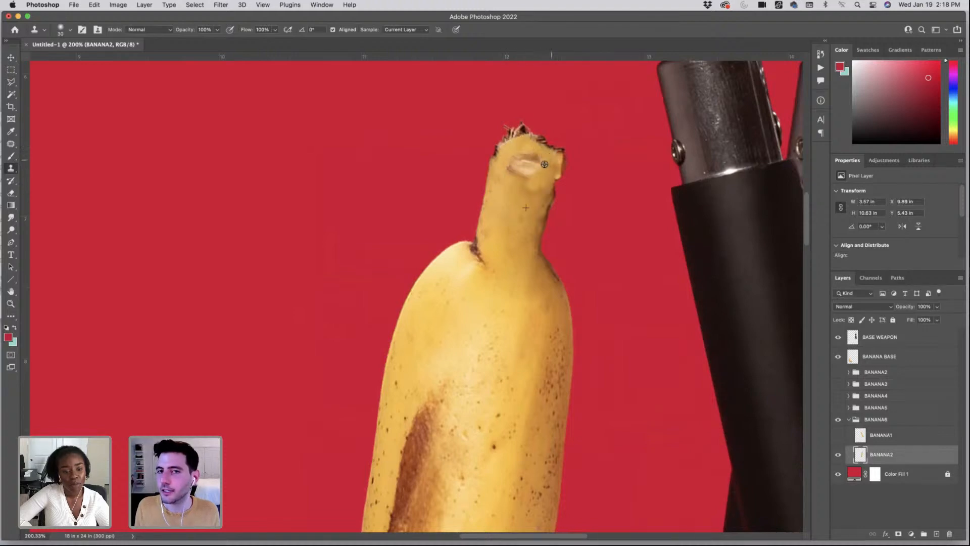
- Patch the leftover pale area and uneven seams at BANANA2's stem tip with clean skin
{"action": "key", "text": "j"}
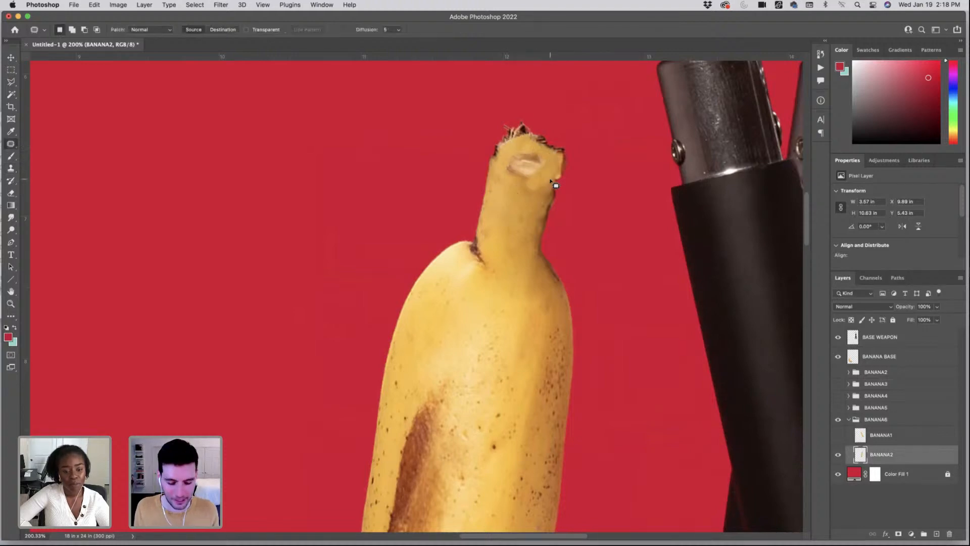
{"action": "mouse_move", "coordinate": [554, 171]}
{"action": "left_mouse_down"}
{"action": "mouse_move", "coordinate": [546, 194]}
{"action": "mouse_move", "coordinate": [523, 199]}
{"action": "mouse_move", "coordinate": [492, 180]}
{"action": "mouse_move", "coordinate": [501, 160]}
{"action": "mouse_move", "coordinate": [535, 145]}
{"action": "mouse_move", "coordinate": [553, 172]}
{"action": "left_mouse_up"}
{"action": "left_click_drag", "start_coordinate": [526, 172], "coordinate": [514, 317]}
{"action": "key", "text": "super+d"}
{"action": "mouse_move", "coordinate": [549, 193]}
{"action": "left_mouse_down"}
{"action": "mouse_move", "coordinate": [518, 190]}
{"action": "mouse_move", "coordinate": [545, 175]}
{"action": "left_mouse_up"}
{"action": "left_click_drag", "start_coordinate": [540, 174], "coordinate": [504, 233]}
{"action": "key", "text": "super+d"}
- Patch the specks midway down BANANA2 and briefly show BANANA1 to check which parts it covers
{"action": "scroll", "coordinate": [503, 230], "scroll_direction": "down", "scroll_amount": 1}
{"action": "scroll", "coordinate": [495, 250], "scroll_direction": "down", "scroll_amount": 5}
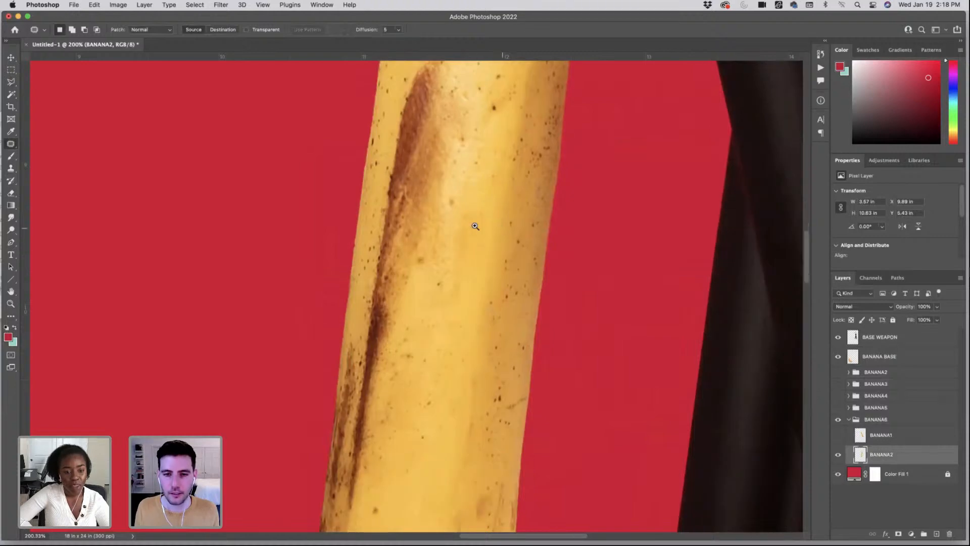
{"action": "scroll", "coordinate": [498, 268], "scroll_direction": "down", "scroll_amount": 3}
{"action": "left_click_drag", "start_coordinate": [494, 267], "coordinate": [499, 261]}
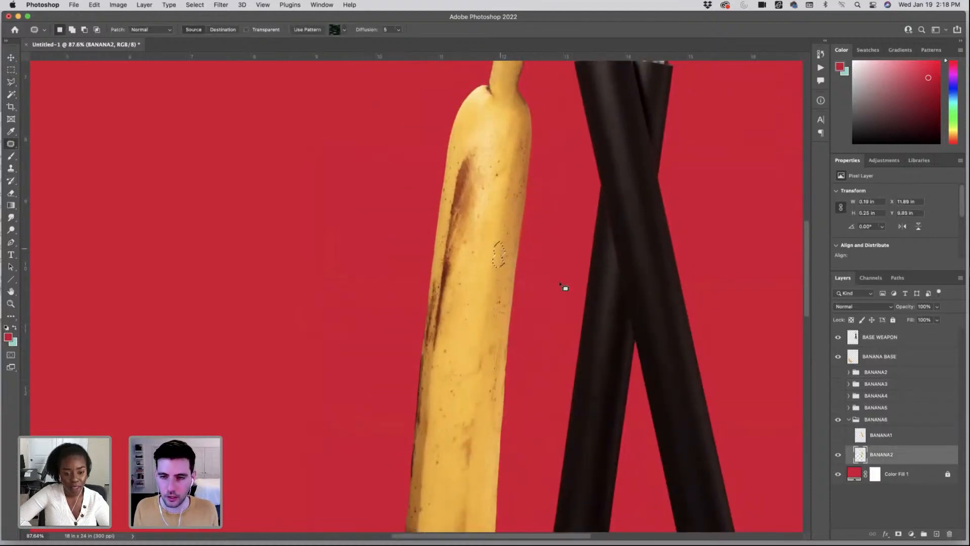
{"action": "key", "text": "super+d"}
{"action": "left_click", "coordinate": [838, 435]}
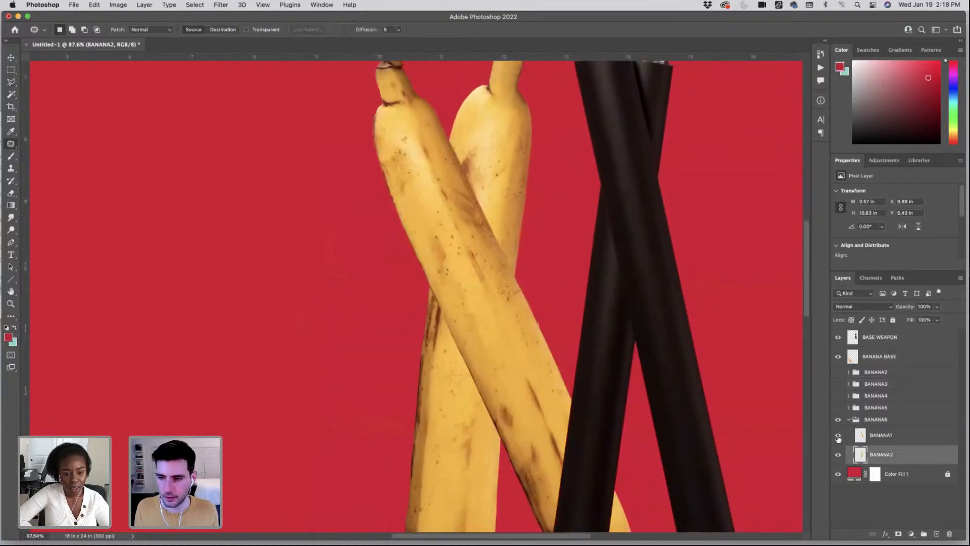
{"action": "scroll", "coordinate": [460, 172], "scroll_direction": "up", "scroll_amount": 4}
- Clone clean skin over the upper end of BANANA2's brown streak and smooth the area with the Patch tool
{"action": "key", "text": "s"}
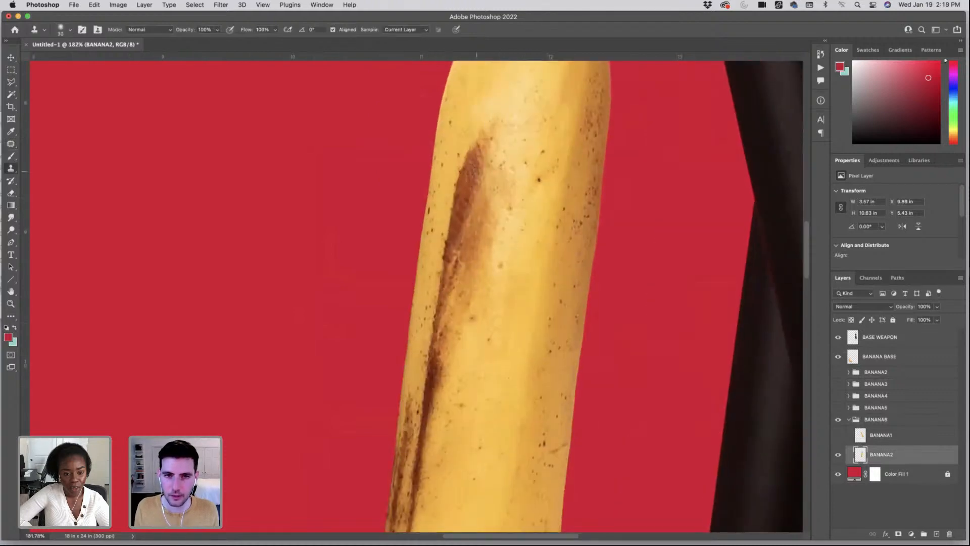
{"action": "mouse_move", "coordinate": [467, 170]}
{"action": "left_mouse_down"}
{"action": "mouse_move", "coordinate": [477, 203]}
{"action": "mouse_move", "coordinate": [495, 153]}
{"action": "left_mouse_up"}
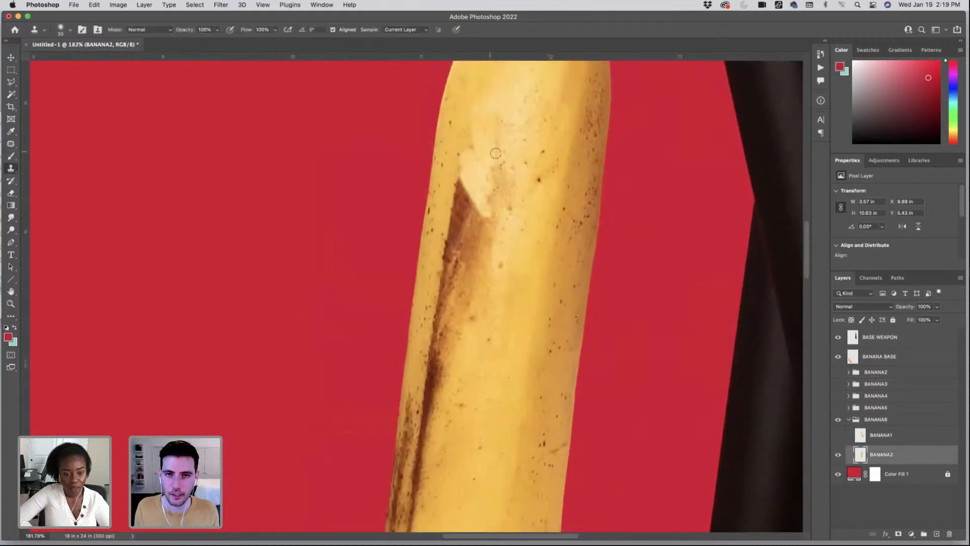
{"action": "key", "text": "j"}
{"action": "left_click_drag", "start_coordinate": [506, 201], "coordinate": [470, 123]}
{"action": "left_click_drag", "start_coordinate": [525, 262], "coordinate": [527, 265]}
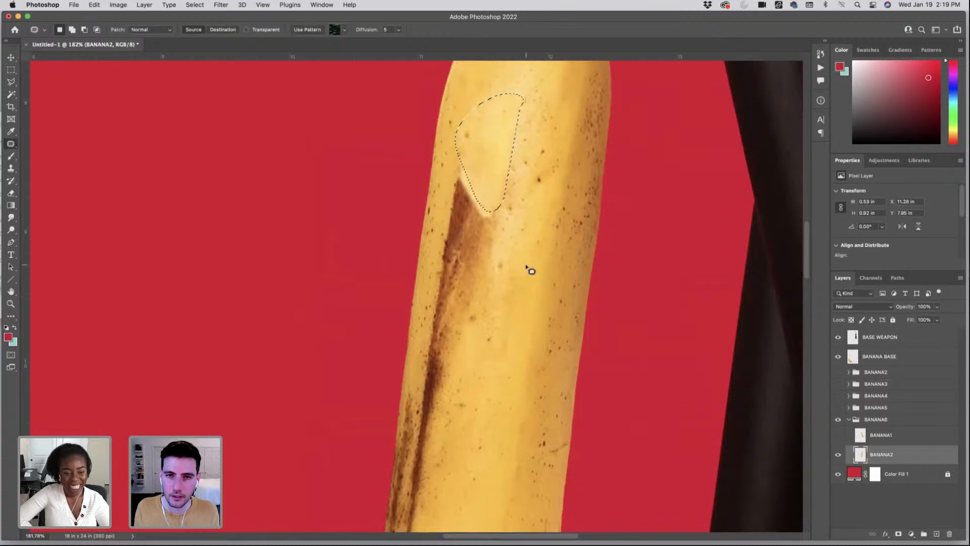
{"action": "key", "text": "super+d"}
- Patch the remaining marks around the retouched upper end of BANANA2's brown streak
{"action": "mouse_move", "coordinate": [463, 155]}
{"action": "left_mouse_down"}
{"action": "mouse_move", "coordinate": [483, 144]}
{"action": "mouse_move", "coordinate": [515, 152]}
{"action": "left_mouse_up"}
{"action": "key", "text": "super+d"}
{"action": "mouse_move", "coordinate": [527, 82]}
{"action": "left_mouse_down"}
{"action": "mouse_move", "coordinate": [519, 105]}
{"action": "mouse_move", "coordinate": [526, 90]}
{"action": "left_mouse_up"}
{"action": "left_click_drag", "start_coordinate": [518, 108], "coordinate": [521, 273]}
{"action": "key", "text": "super+d"}
- Show BANANA1 again and patch the blemishes on the exposed lower half of BANANA2
{"action": "left_click_drag", "start_coordinate": [496, 206], "coordinate": [438, 198]}
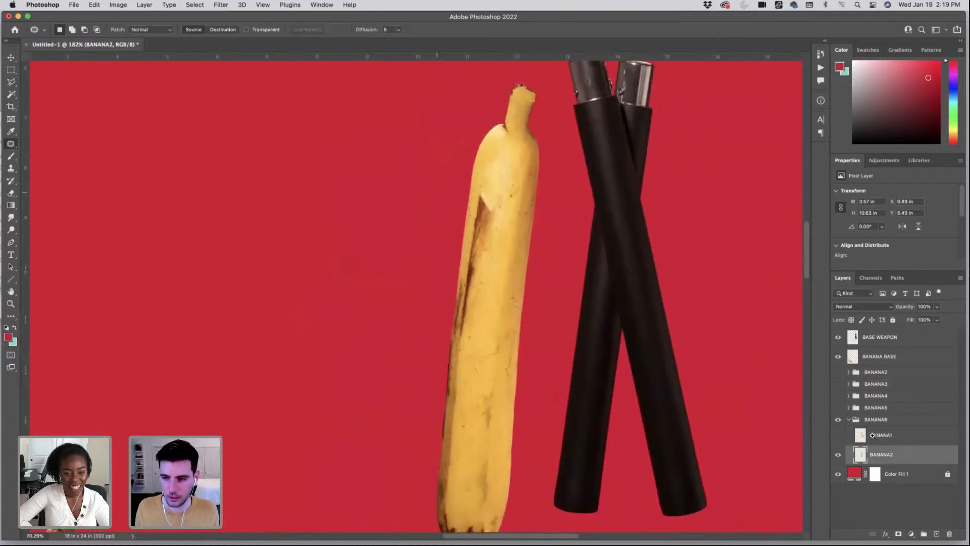
{"action": "left_click", "coordinate": [837, 436]}
{"action": "left_click_drag", "start_coordinate": [517, 442], "coordinate": [516, 367]}
{"action": "mouse_move", "coordinate": [476, 340]}
{"action": "left_mouse_down"}
{"action": "mouse_move", "coordinate": [509, 347]}
{"action": "mouse_move", "coordinate": [469, 316]}
{"action": "left_mouse_up"}
{"action": "mouse_move", "coordinate": [491, 347]}
{"action": "left_mouse_down"}
{"action": "mouse_move", "coordinate": [464, 430]}
{"action": "mouse_move", "coordinate": [447, 342]}
{"action": "mouse_move", "coordinate": [486, 331]}
{"action": "left_mouse_up"}
{"action": "key", "text": "super+d"}
{"action": "left_click_drag", "start_coordinate": [469, 347], "coordinate": [464, 435]}
{"action": "key", "text": "super+d"}
- Patch the remaining brown patches and specks near the lower end of BANANA2
{"action": "mouse_move", "coordinate": [495, 507]}
{"action": "left_mouse_down"}
{"action": "mouse_move", "coordinate": [478, 443]}
{"action": "mouse_move", "coordinate": [498, 332]}
{"action": "mouse_move", "coordinate": [497, 353]}
{"action": "left_mouse_up"}
{"action": "key", "text": "super+d"}
{"action": "left_click_drag", "start_coordinate": [498, 349], "coordinate": [486, 341]}
{"action": "key", "text": "super+d"}
{"action": "mouse_move", "coordinate": [477, 486]}
{"action": "left_mouse_down"}
{"action": "mouse_move", "coordinate": [484, 426]}
{"action": "mouse_move", "coordinate": [498, 447]}
{"action": "mouse_move", "coordinate": [479, 484]}
{"action": "left_mouse_up"}
{"action": "left_click_drag", "start_coordinate": [480, 462], "coordinate": [494, 449]}
{"action": "key", "text": "super+d"}
{"action": "scroll", "coordinate": [497, 488], "scroll_direction": "down", "scroll_amount": 3}
{"action": "scroll", "coordinate": [510, 420], "scroll_direction": "up", "scroll_amount": 3}
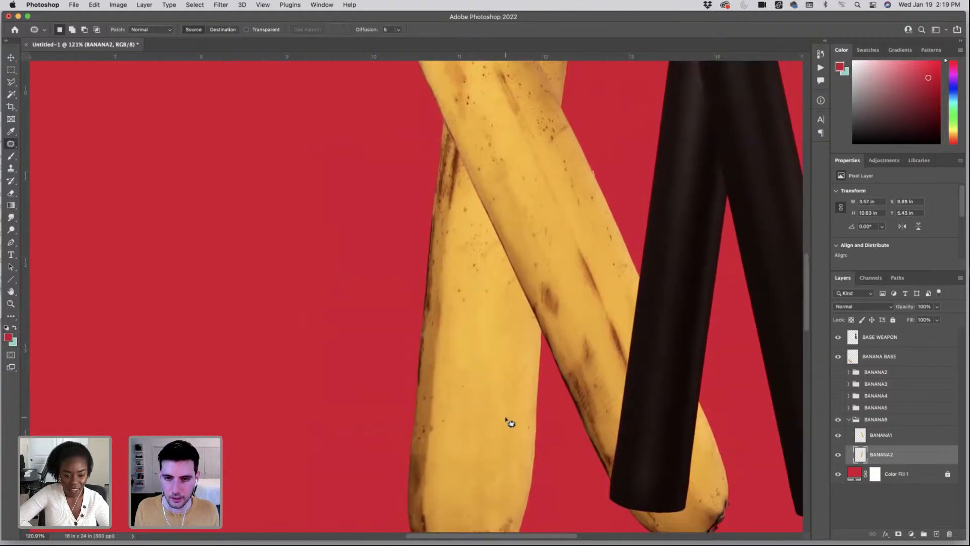
- Hide the BASE WEAPON and BANANA2 layers and select BANANA1 for retouching
{"action": "left_click", "coordinate": [838, 337]}
{"action": "left_click", "coordinate": [839, 455]}
{"action": "left_click", "coordinate": [869, 435]}
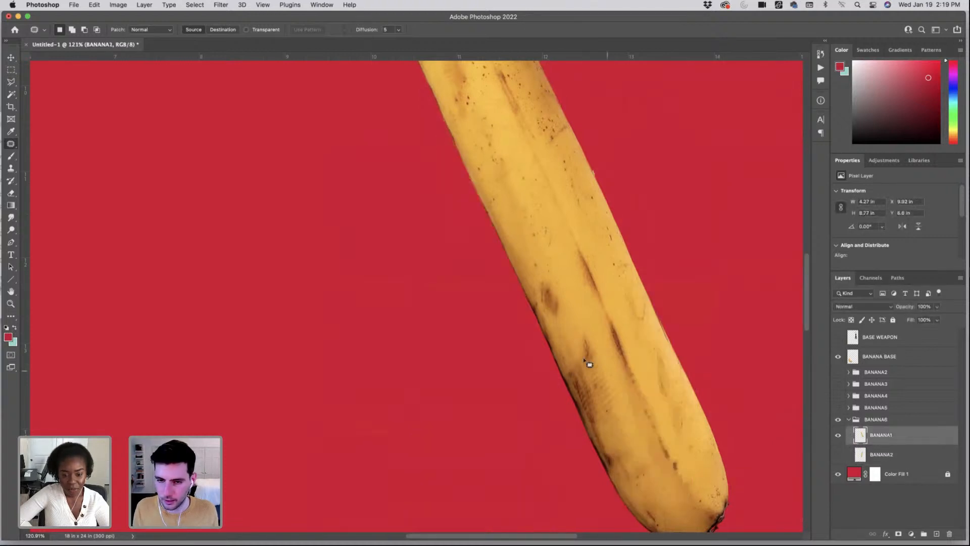
- Patch the long dark streaks and the oval brown spot on the lower half of BANANA1
{"action": "mouse_move", "coordinate": [631, 340]}
{"action": "left_mouse_down"}
{"action": "mouse_move", "coordinate": [675, 454]}
{"action": "mouse_move", "coordinate": [670, 474]}
{"action": "mouse_move", "coordinate": [609, 318]}
{"action": "mouse_move", "coordinate": [627, 336]}
{"action": "left_mouse_up"}
{"action": "mouse_move", "coordinate": [695, 480]}
{"action": "left_mouse_down"}
{"action": "mouse_move", "coordinate": [639, 411]}
{"action": "mouse_move", "coordinate": [609, 316]}
{"action": "left_mouse_up"}
{"action": "left_click_drag", "start_coordinate": [629, 371], "coordinate": [521, 165]}
{"action": "mouse_move", "coordinate": [556, 257]}
{"action": "left_mouse_down"}
{"action": "mouse_move", "coordinate": [537, 303]}
{"action": "mouse_move", "coordinate": [556, 273]}
{"action": "mouse_move", "coordinate": [527, 212]}
{"action": "left_mouse_up"}
{"action": "mouse_move", "coordinate": [620, 304]}
{"action": "left_mouse_down"}
{"action": "mouse_move", "coordinate": [611, 322]}
{"action": "mouse_move", "coordinate": [581, 275]}
{"action": "mouse_move", "coordinate": [619, 303]}
{"action": "left_mouse_up"}
{"action": "mouse_move", "coordinate": [594, 284]}
{"action": "left_mouse_down"}
{"action": "mouse_move", "coordinate": [561, 271]}
{"action": "mouse_move", "coordinate": [552, 246]}
{"action": "left_mouse_up"}
{"action": "left_click", "coordinate": [608, 332]}
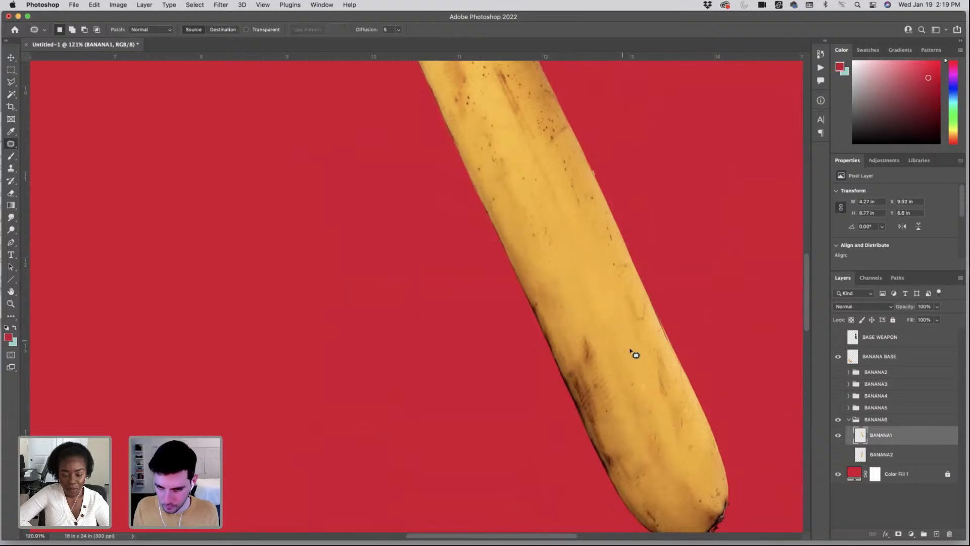
- Patch the fainter streaks and marks toward the rounded lower end of BANANA1
{"action": "mouse_move", "coordinate": [666, 433]}
{"action": "left_mouse_down"}
{"action": "mouse_move", "coordinate": [641, 372]}
{"action": "mouse_move", "coordinate": [663, 428]}
{"action": "left_mouse_up"}
{"action": "left_click_drag", "start_coordinate": [638, 390], "coordinate": [601, 289]}
{"action": "left_click", "coordinate": [621, 319]}
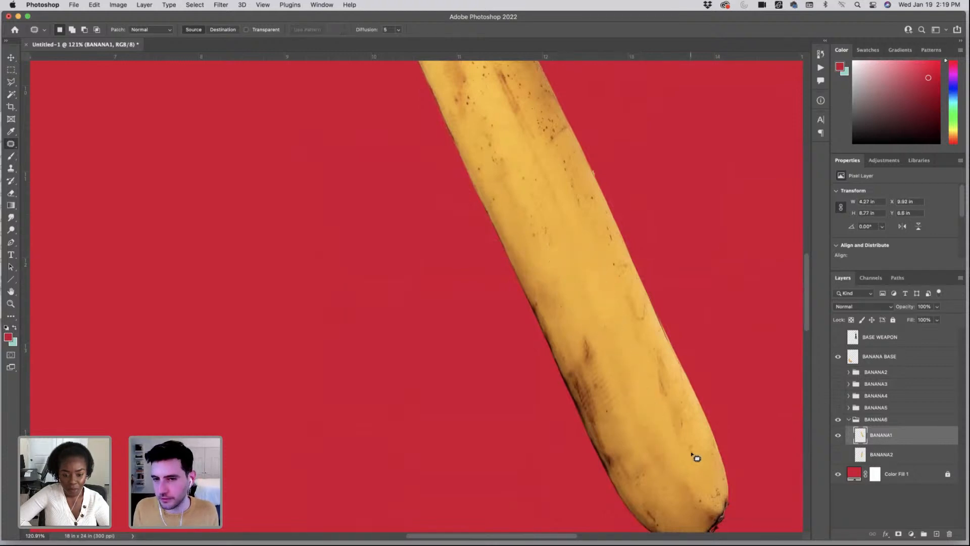
{"action": "mouse_move", "coordinate": [654, 334]}
{"action": "left_mouse_down"}
{"action": "mouse_move", "coordinate": [667, 376]}
{"action": "mouse_move", "coordinate": [623, 347]}
{"action": "mouse_move", "coordinate": [617, 256]}
{"action": "mouse_move", "coordinate": [626, 262]}
{"action": "mouse_move", "coordinate": [596, 253]}
{"action": "left_mouse_up"}
{"action": "left_click", "coordinate": [624, 339]}
{"action": "key", "text": "super+d"}
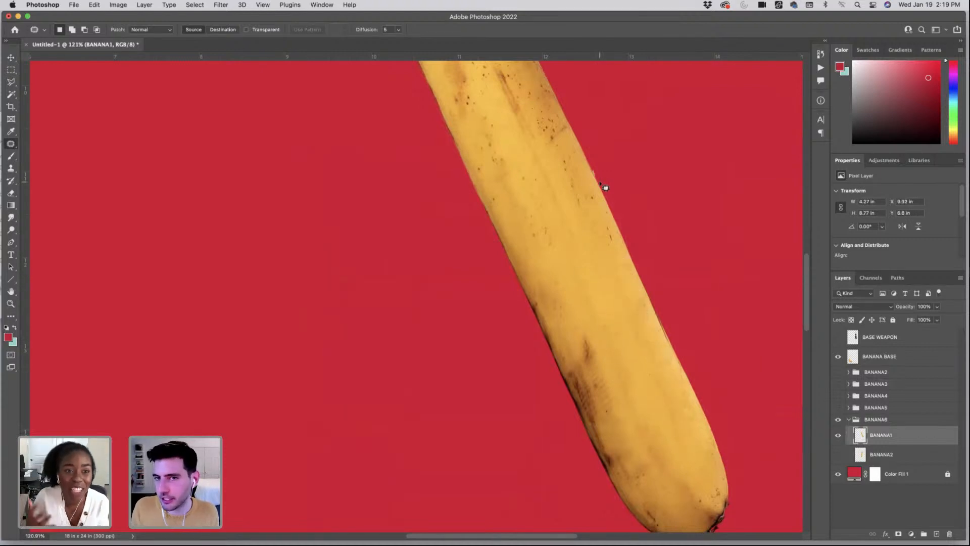
- Clean off the small dark bump on the outer edge of BANANA1 using the Patch, Clone Stamp and Eraser tools
{"action": "left_click_drag", "start_coordinate": [598, 172], "coordinate": [599, 175]}
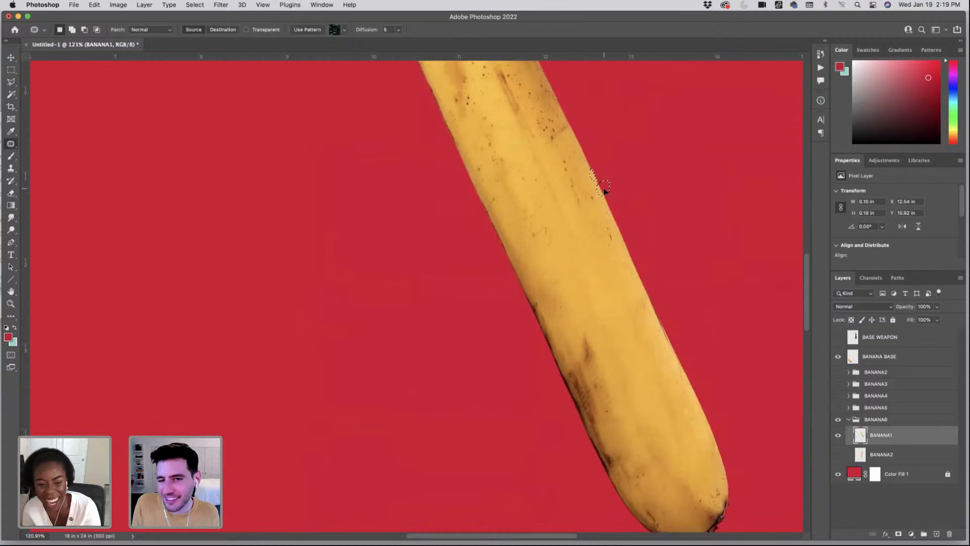
{"action": "key", "text": "super+d"}
{"action": "key", "text": "s"}
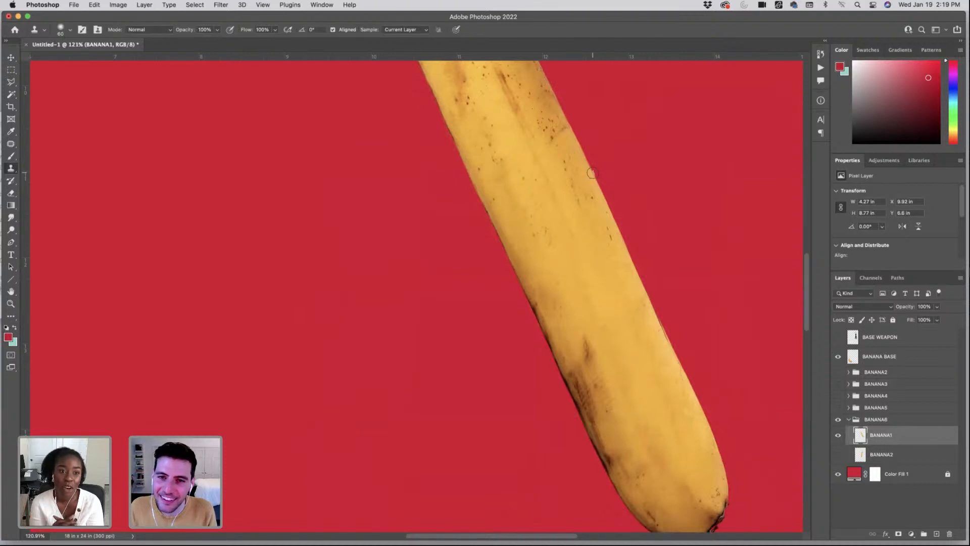
{"action": "key", "text": "e"}
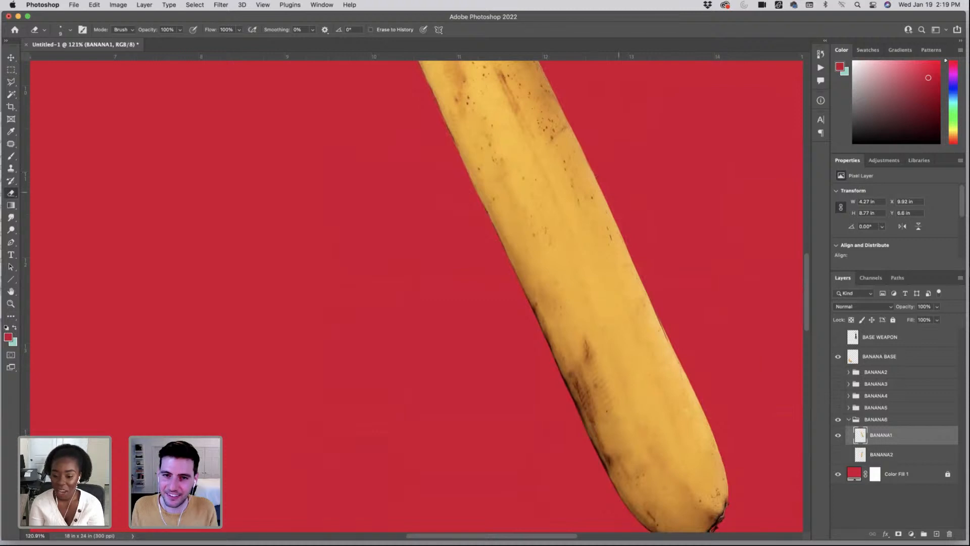
- Patch the scattered specks and marks across the middle section of BANANA1 with clean skin
{"action": "key", "text": "j"}
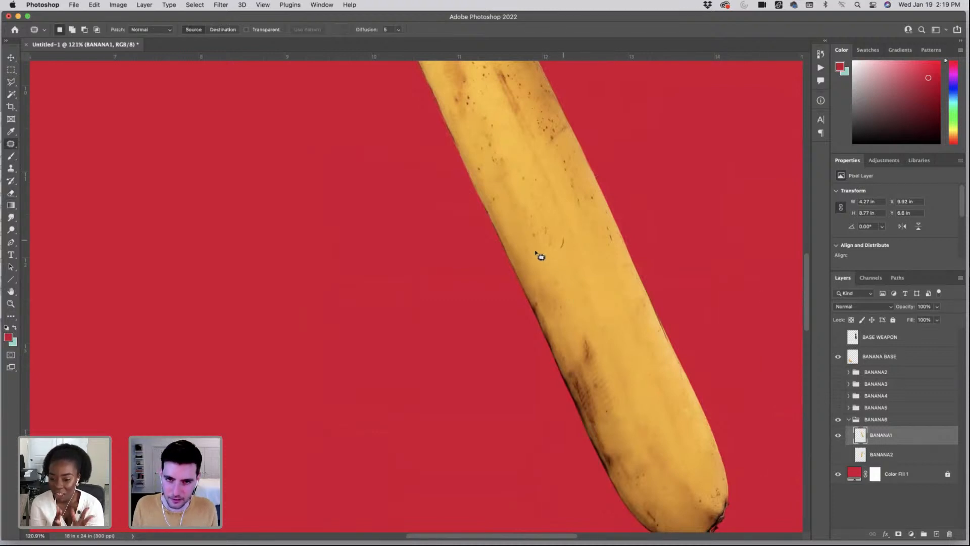
{"action": "mouse_move", "coordinate": [536, 251]}
{"action": "left_mouse_down"}
{"action": "mouse_move", "coordinate": [560, 233]}
{"action": "mouse_move", "coordinate": [587, 290]}
{"action": "left_mouse_up"}
{"action": "mouse_move", "coordinate": [593, 193]}
{"action": "left_mouse_down"}
{"action": "mouse_move", "coordinate": [611, 220]}
{"action": "mouse_move", "coordinate": [620, 267]}
{"action": "mouse_move", "coordinate": [568, 188]}
{"action": "mouse_move", "coordinate": [563, 160]}
{"action": "mouse_move", "coordinate": [576, 160]}
{"action": "mouse_move", "coordinate": [592, 191]}
{"action": "left_mouse_up"}
{"action": "mouse_move", "coordinate": [581, 180]}
{"action": "left_mouse_down"}
{"action": "mouse_move", "coordinate": [595, 268]}
{"action": "mouse_move", "coordinate": [541, 168]}
{"action": "mouse_move", "coordinate": [587, 264]}
{"action": "left_mouse_up"}
{"action": "key", "text": "super+d"}
{"action": "scroll", "coordinate": [581, 282], "scroll_direction": "down", "scroll_amount": 5}
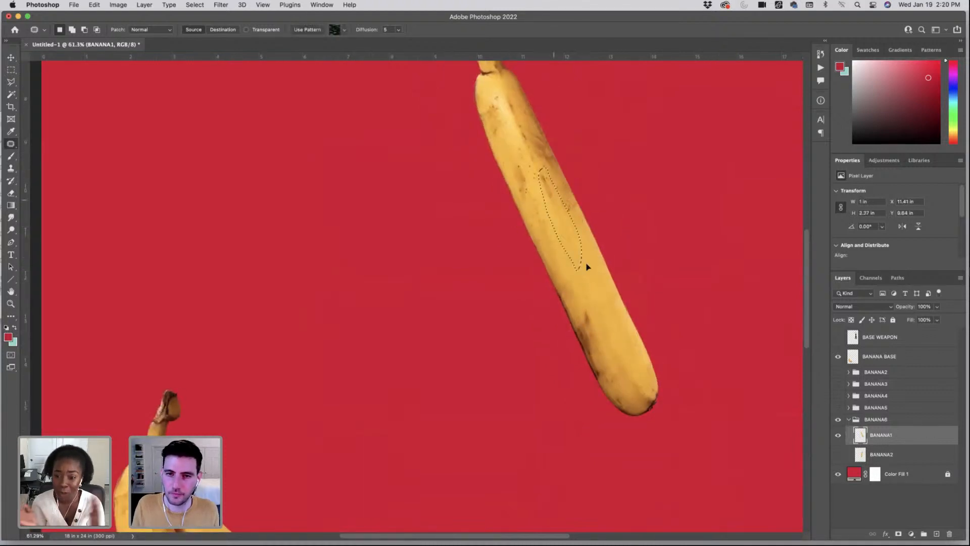
{"action": "key", "text": "super+d"}
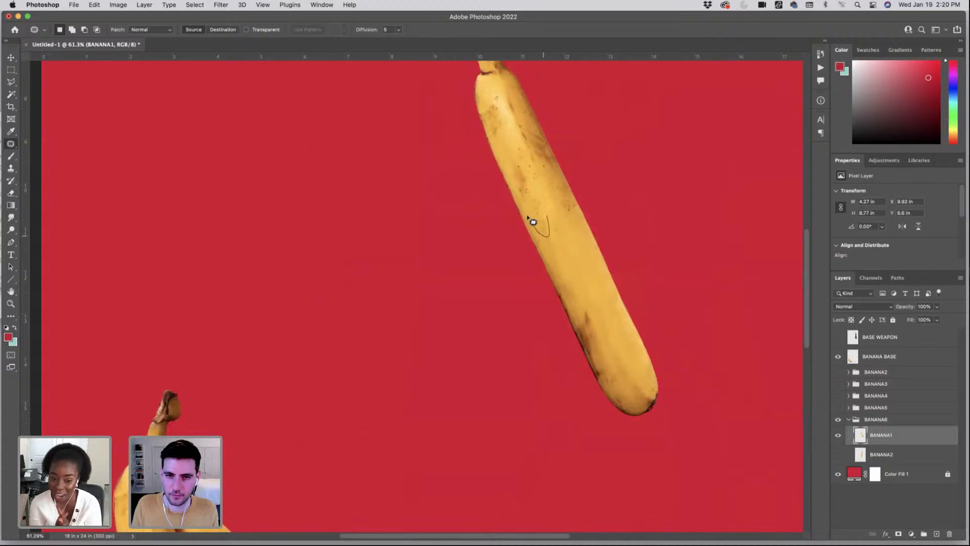
- Patch the dark vertical streak and the marks beside the left edge of BANANA1's lower half with clean skin
{"action": "key", "text": "s"}
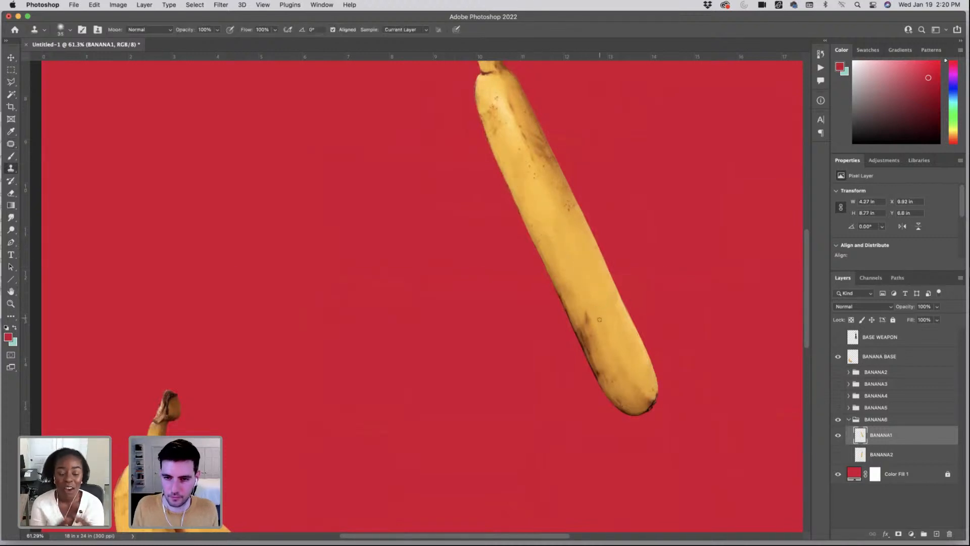
{"action": "key", "text": "j"}
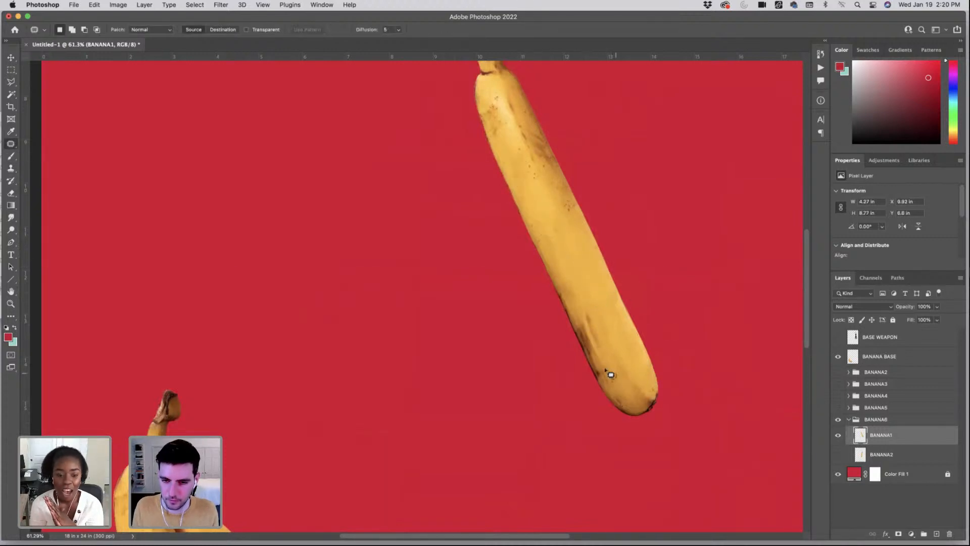
{"action": "mouse_move", "coordinate": [587, 332]}
{"action": "left_mouse_down"}
{"action": "mouse_move", "coordinate": [600, 327]}
{"action": "mouse_move", "coordinate": [570, 255]}
{"action": "left_mouse_up"}
{"action": "key", "text": "super+d"}
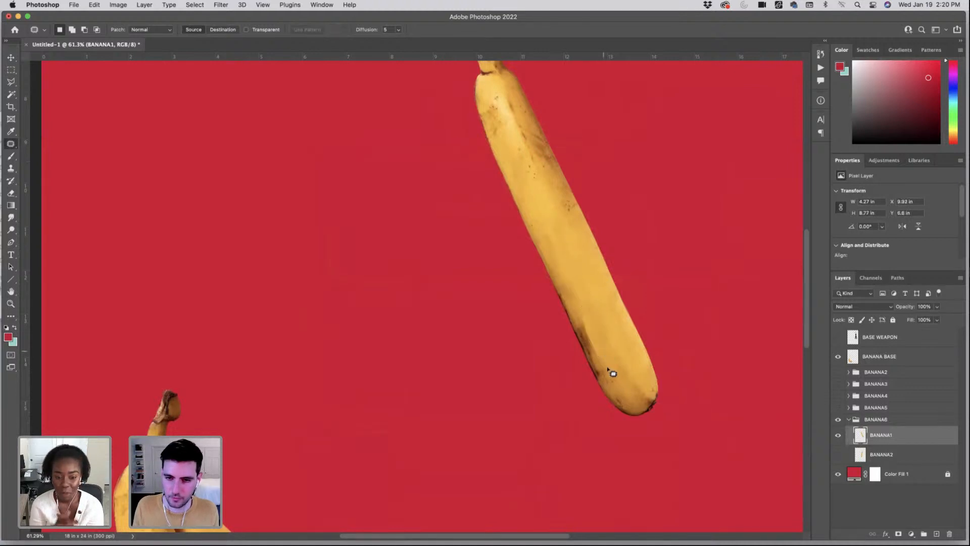
{"action": "mouse_move", "coordinate": [576, 309]}
{"action": "left_mouse_down"}
{"action": "mouse_move", "coordinate": [603, 349]}
{"action": "mouse_move", "coordinate": [563, 257]}
{"action": "left_mouse_up"}
{"action": "key", "text": "super+d"}
- Clone clean skin over the dark lower left edge of BANANA1 with a 137 px brush at 16% opacity and 80% hardness
{"action": "key", "text": "s"}
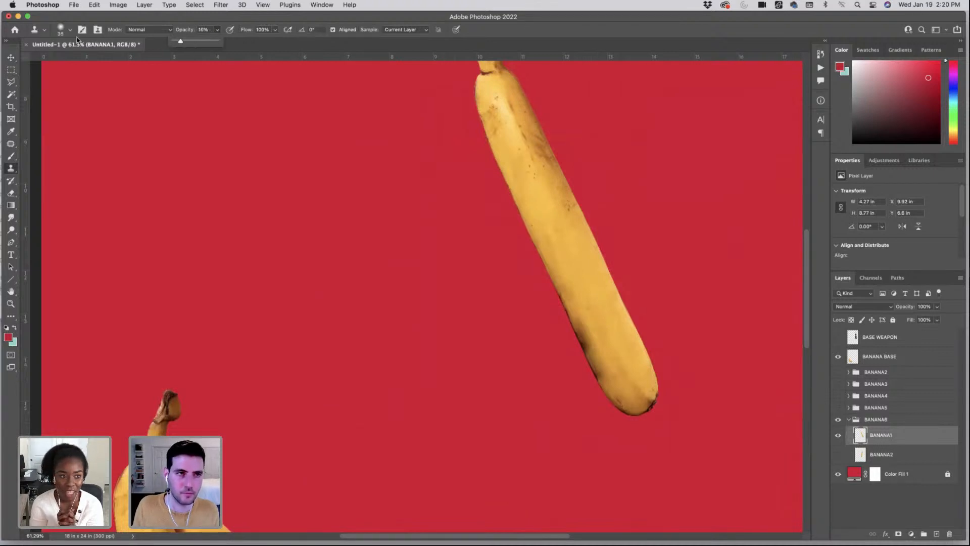
{"action": "left_click", "coordinate": [62, 29]}
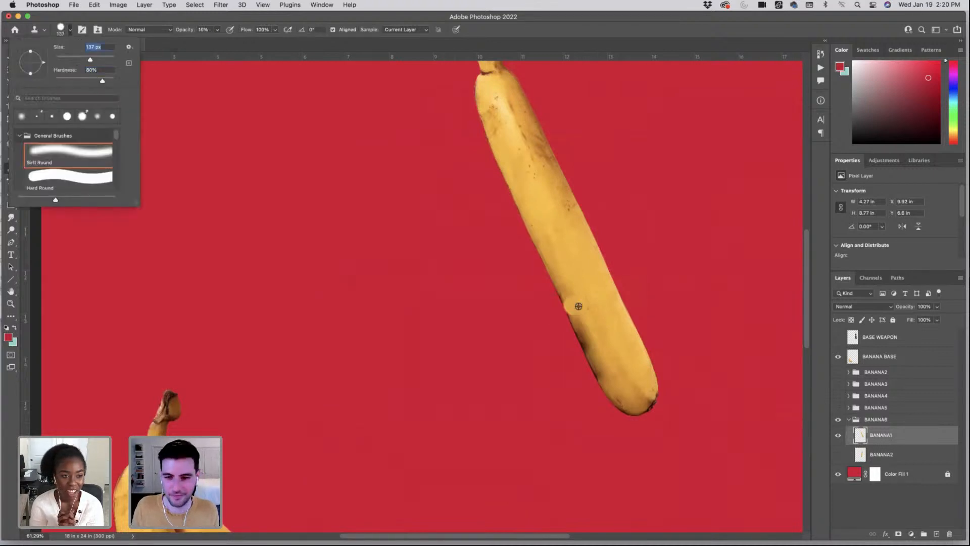
{"action": "left_click", "coordinate": [594, 312], "text": "alt"}
{"action": "mouse_move", "coordinate": [590, 334]}
{"action": "left_mouse_down"}
{"action": "mouse_move", "coordinate": [613, 378]}
{"action": "mouse_move", "coordinate": [572, 288]}
{"action": "mouse_move", "coordinate": [589, 333]}
{"action": "left_mouse_up"}
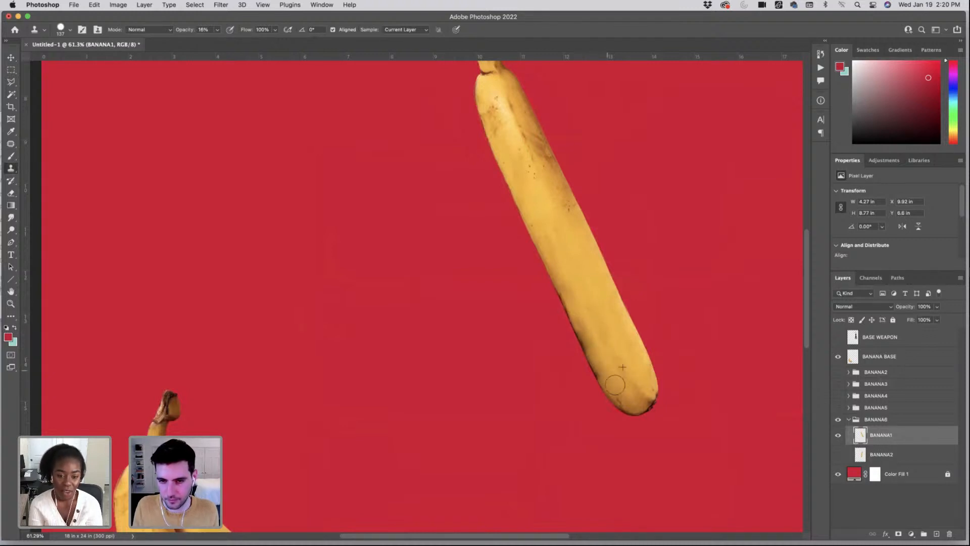
- Patch the long strip running up from the rounded lower end of BANANA1 with cleaner skin
{"action": "key", "text": "j"}
{"action": "left_click_drag", "start_coordinate": [628, 381], "coordinate": [598, 339]}
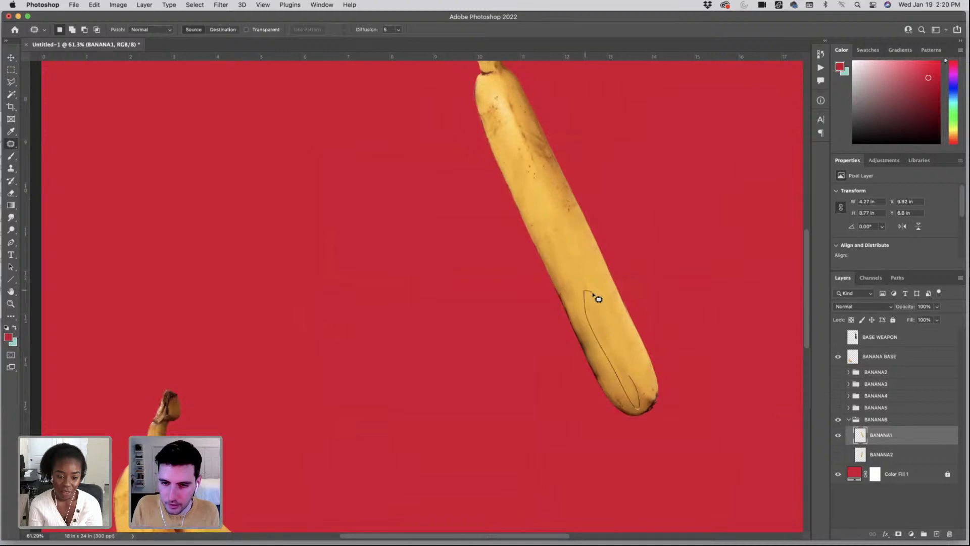
{"action": "left_click_drag", "start_coordinate": [593, 293], "coordinate": [624, 366]}
{"action": "left_click_drag", "start_coordinate": [596, 323], "coordinate": [567, 249]}
{"action": "key", "text": "super+d"}
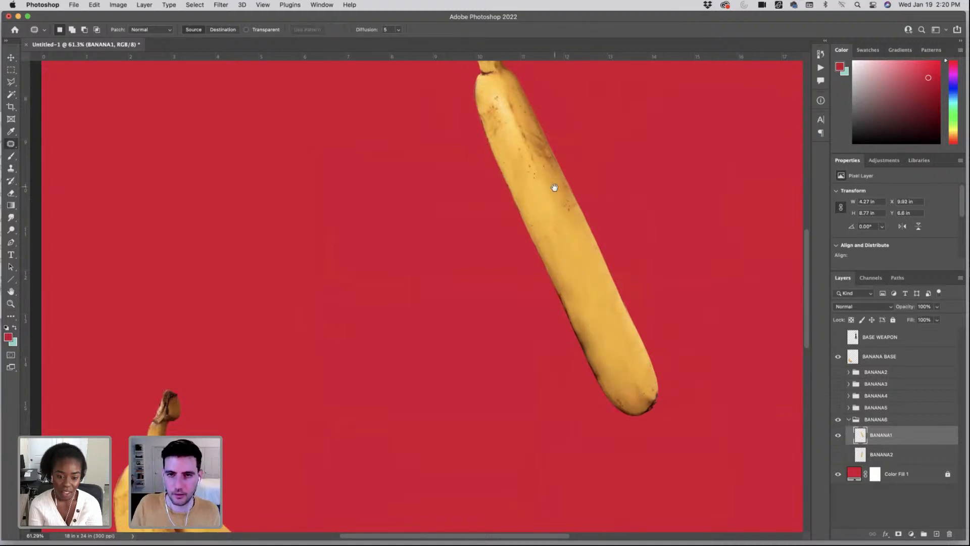
- Patch the specks and brownish marks down the upper-middle section of BANANA1 with clean skin
{"action": "mouse_move", "coordinate": [518, 144]}
{"action": "left_mouse_down"}
{"action": "mouse_move", "coordinate": [558, 213]}
{"action": "mouse_move", "coordinate": [522, 162]}
{"action": "mouse_move", "coordinate": [537, 132]}
{"action": "mouse_move", "coordinate": [547, 160]}
{"action": "left_mouse_up"}
{"action": "left_click_drag", "start_coordinate": [545, 178], "coordinate": [587, 268]}
{"action": "key", "text": "super+d"}
{"action": "mouse_move", "coordinate": [568, 229]}
{"action": "left_mouse_down"}
{"action": "mouse_move", "coordinate": [553, 199]}
{"action": "mouse_move", "coordinate": [566, 226]}
{"action": "left_mouse_up"}
{"action": "left_click_drag", "start_coordinate": [556, 209], "coordinate": [586, 268]}
{"action": "key", "text": "super+d"}
{"action": "mouse_move", "coordinate": [595, 295]}
{"action": "left_mouse_down"}
{"action": "mouse_move", "coordinate": [573, 305]}
{"action": "mouse_move", "coordinate": [594, 286]}
{"action": "left_mouse_up"}
{"action": "left_click_drag", "start_coordinate": [587, 292], "coordinate": [610, 328]}
{"action": "key", "text": "super+d"}
{"action": "scroll", "coordinate": [535, 201], "scroll_direction": "up", "scroll_amount": 1}
- Sample clean skin with the Clone Stamp and patch the faint discoloured area near the left edge of BANANA1's middle
{"action": "key", "text": "s"}
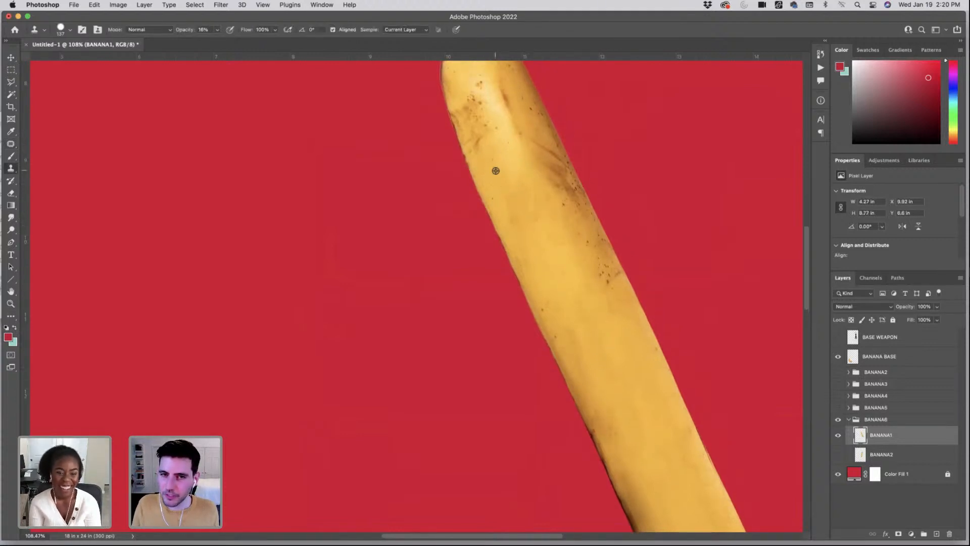
{"action": "left_click", "coordinate": [496, 171], "text": "alt"}
{"action": "left_click", "coordinate": [517, 188], "text": "alt"}
{"action": "left_click", "coordinate": [567, 295], "text": "alt"}
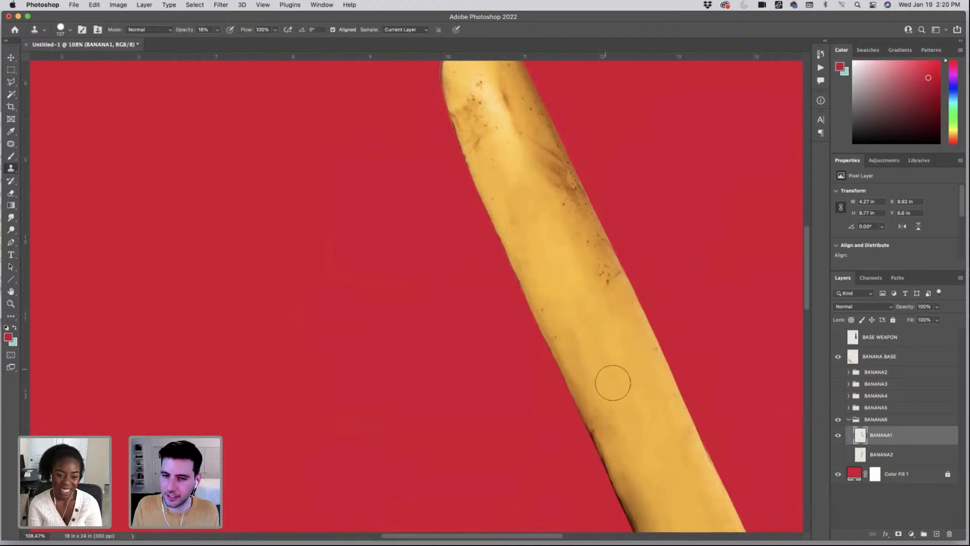
{"action": "key", "text": "j"}
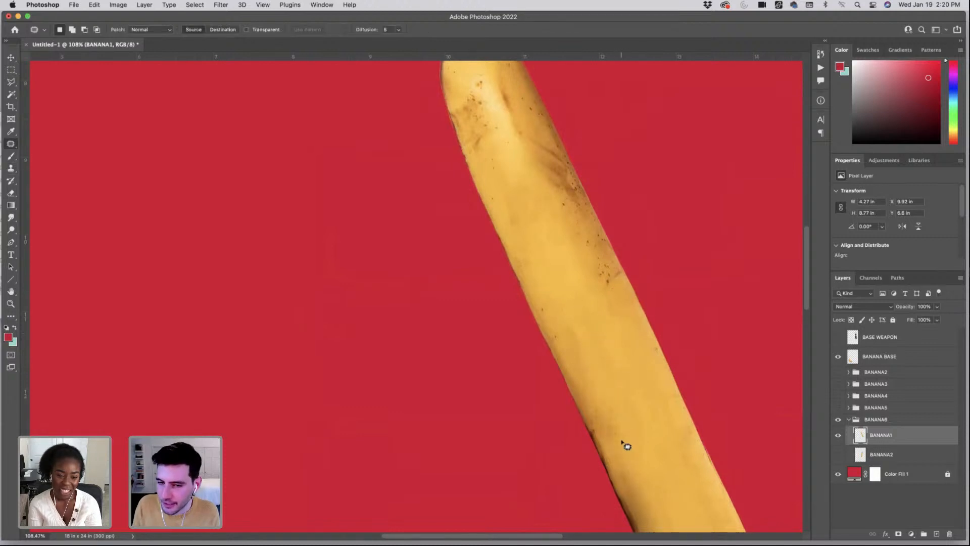
{"action": "mouse_move", "coordinate": [626, 446]}
{"action": "left_mouse_down"}
{"action": "mouse_move", "coordinate": [596, 428]}
{"action": "mouse_move", "coordinate": [641, 410]}
{"action": "mouse_move", "coordinate": [639, 448]}
{"action": "left_mouse_up"}
{"action": "mouse_move", "coordinate": [624, 428]}
{"action": "left_mouse_down"}
{"action": "mouse_move", "coordinate": [580, 342]}
{"action": "mouse_move", "coordinate": [593, 343]}
{"action": "left_mouse_up"}
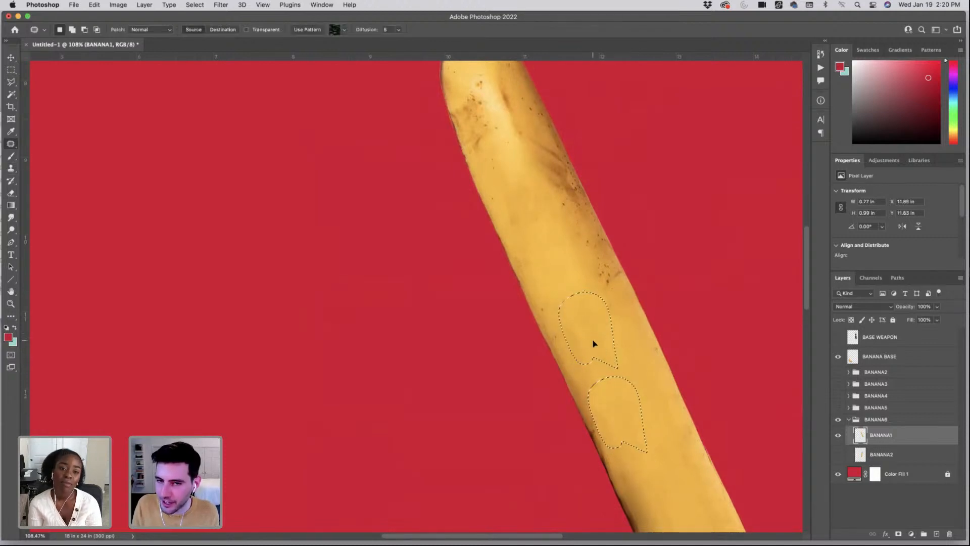
{"action": "key", "text": "super+d"}
- Clone clean skin over the dark specks along BANANA1's right edge with a 44 px brush at 100% opacity and 0% hardness
{"action": "key", "text": "s"}
{"action": "left_click", "coordinate": [636, 343], "text": "alt"}
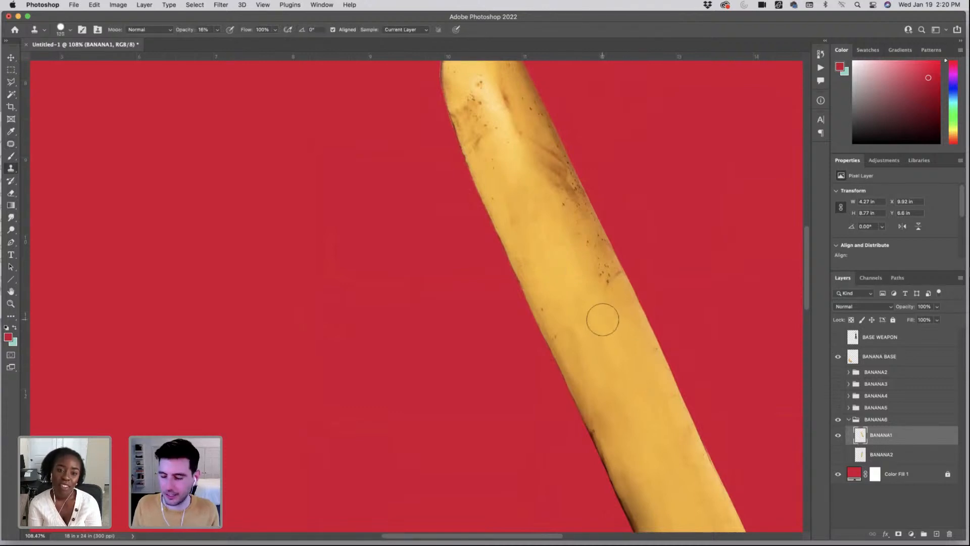
{"action": "key", "text": "bracketleft"}
{"action": "key", "text": "bracketleft"}
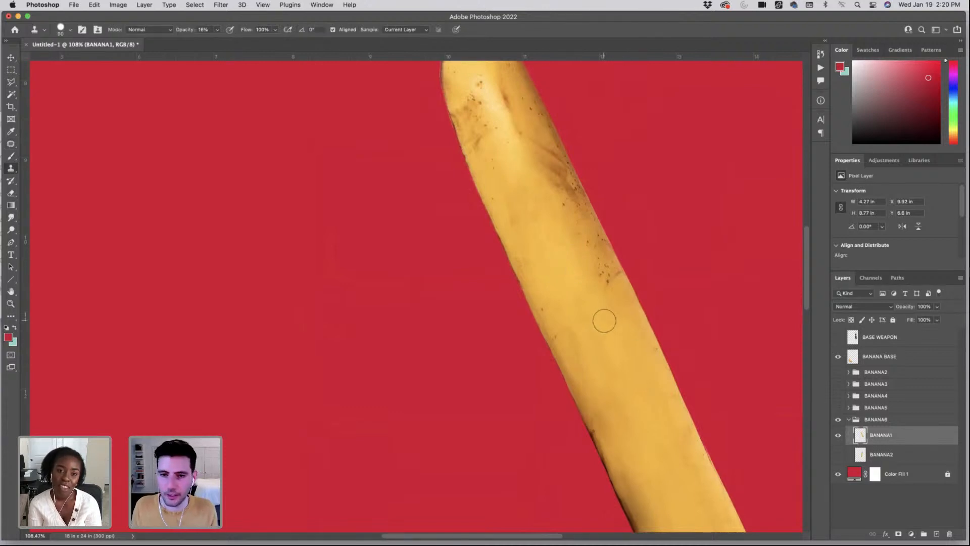
{"action": "left_click", "coordinate": [217, 29]}
{"action": "left_click", "coordinate": [71, 30]}
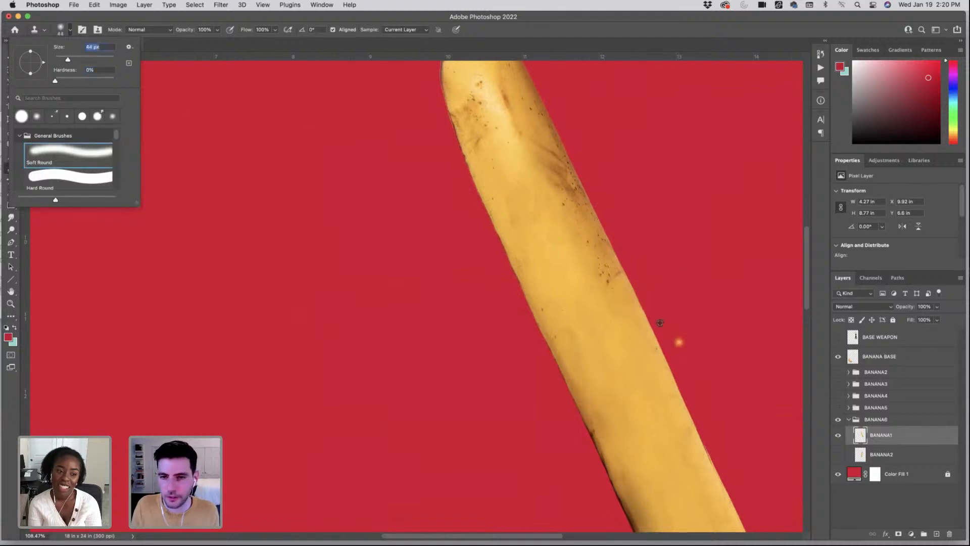
{"action": "left_click", "coordinate": [624, 326], "text": "alt"}
{"action": "mouse_move", "coordinate": [608, 251]}
{"action": "left_mouse_down"}
{"action": "mouse_move", "coordinate": [624, 290]}
{"action": "mouse_move", "coordinate": [597, 230]}
{"action": "left_mouse_up"}
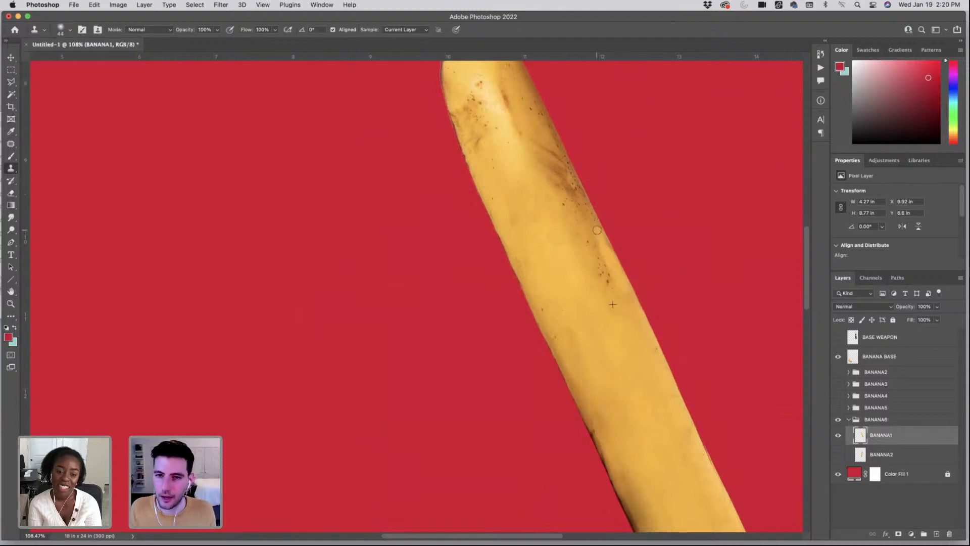
{"action": "mouse_move", "coordinate": [612, 273]}
{"action": "left_mouse_down"}
{"action": "mouse_move", "coordinate": [593, 250]}
{"action": "mouse_move", "coordinate": [598, 274]}
{"action": "left_mouse_up"}
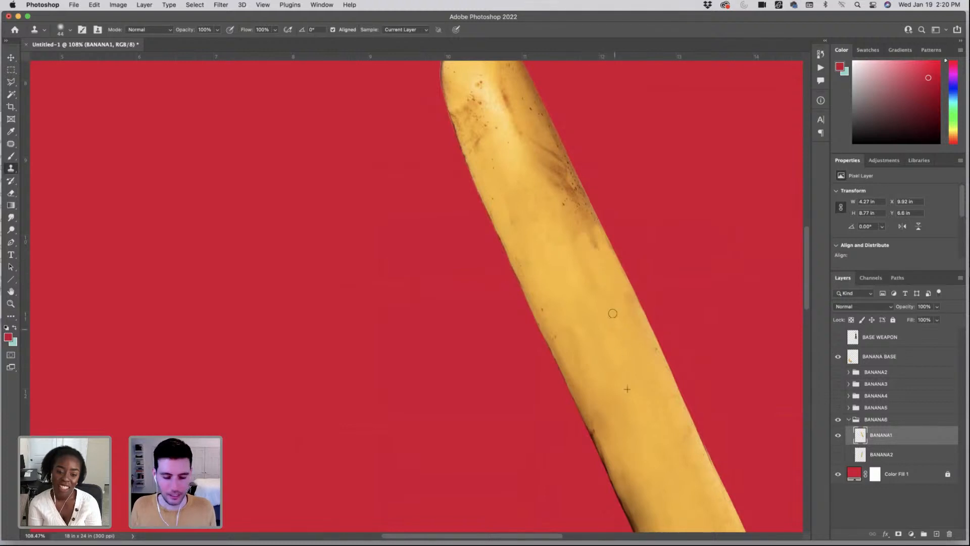
- Blend the cloned area and patch the large brown bruise on the right side of BANANA1's upper half
{"action": "key", "text": "j"}
{"action": "mouse_move", "coordinate": [624, 327]}
{"action": "left_mouse_down"}
{"action": "mouse_move", "coordinate": [568, 233]}
{"action": "mouse_move", "coordinate": [588, 222]}
{"action": "mouse_move", "coordinate": [600, 244]}
{"action": "mouse_move", "coordinate": [606, 337]}
{"action": "left_mouse_up"}
{"action": "key", "text": "super+d"}
{"action": "mouse_move", "coordinate": [577, 257]}
{"action": "left_mouse_down"}
{"action": "mouse_move", "coordinate": [529, 155]}
{"action": "mouse_move", "coordinate": [539, 133]}
{"action": "left_mouse_up"}
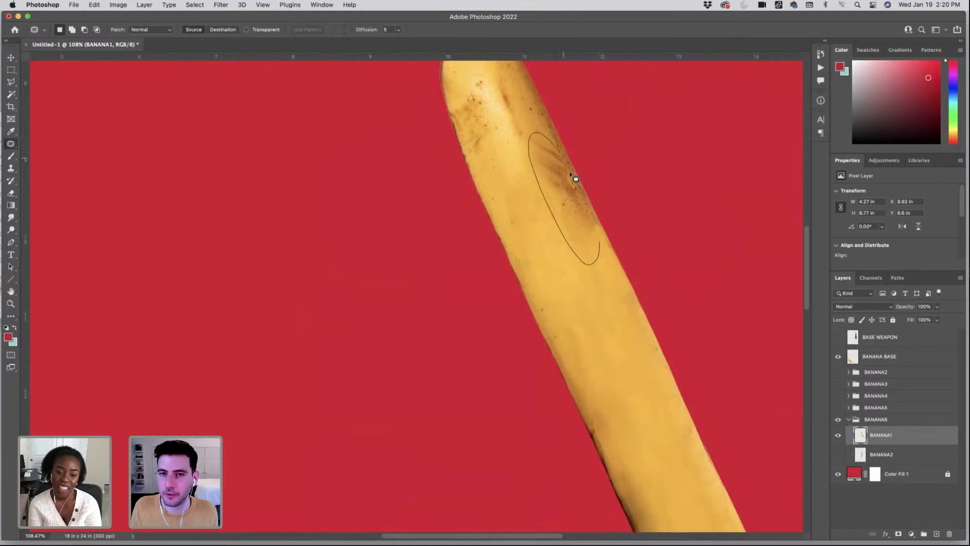
{"action": "left_click_drag", "start_coordinate": [575, 179], "coordinate": [594, 277]}
{"action": "key", "text": "super+d"}
- Clone over the remaining dark specks on BANANA1's upper right edge, redoing the stroke with a 44 px brush at 35% hardness
{"action": "key", "text": "s"}
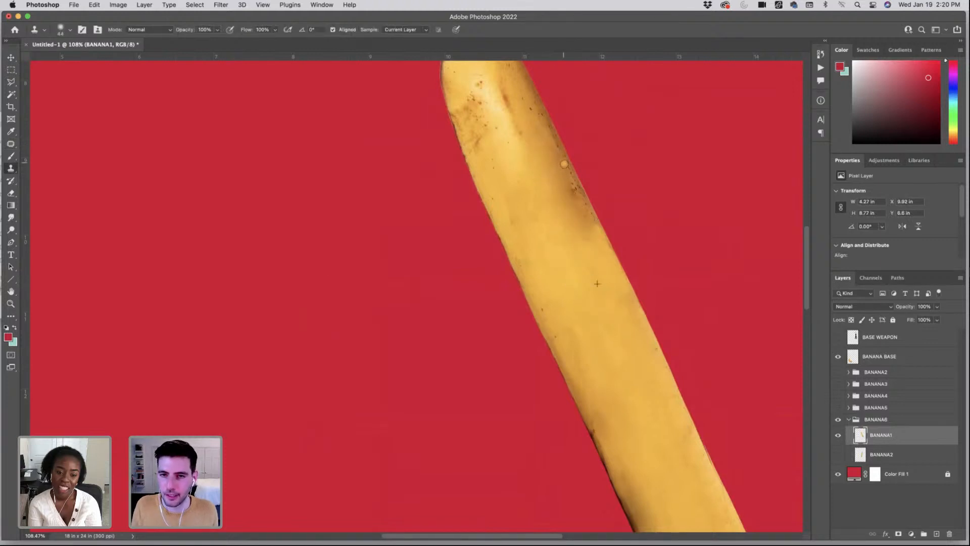
{"action": "mouse_move", "coordinate": [564, 164]}
{"action": "left_mouse_down"}
{"action": "mouse_move", "coordinate": [594, 232]}
{"action": "mouse_move", "coordinate": [566, 171]}
{"action": "mouse_move", "coordinate": [593, 219]}
{"action": "left_mouse_up"}
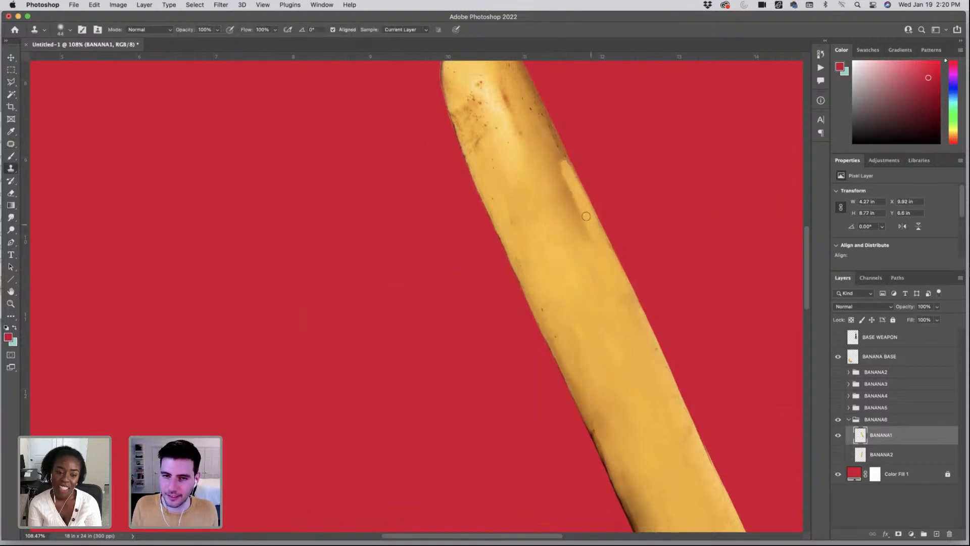
{"action": "key", "text": "super+z"}
{"action": "left_click", "coordinate": [70, 30]}
{"action": "left_click_drag", "start_coordinate": [56, 81], "coordinate": [77, 80]}
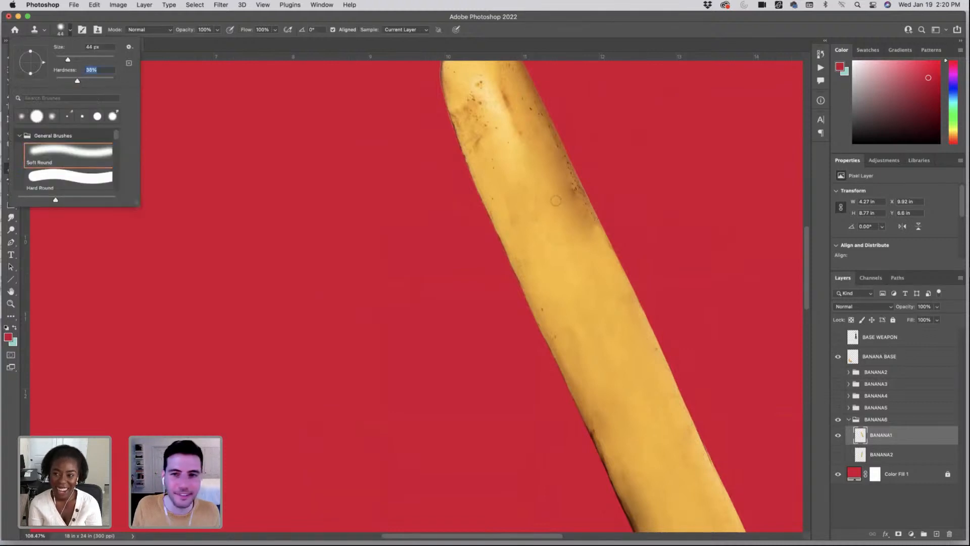
{"action": "mouse_move", "coordinate": [573, 184]}
{"action": "left_mouse_down"}
{"action": "mouse_move", "coordinate": [596, 231]}
{"action": "mouse_move", "coordinate": [581, 201]}
{"action": "left_mouse_up"}
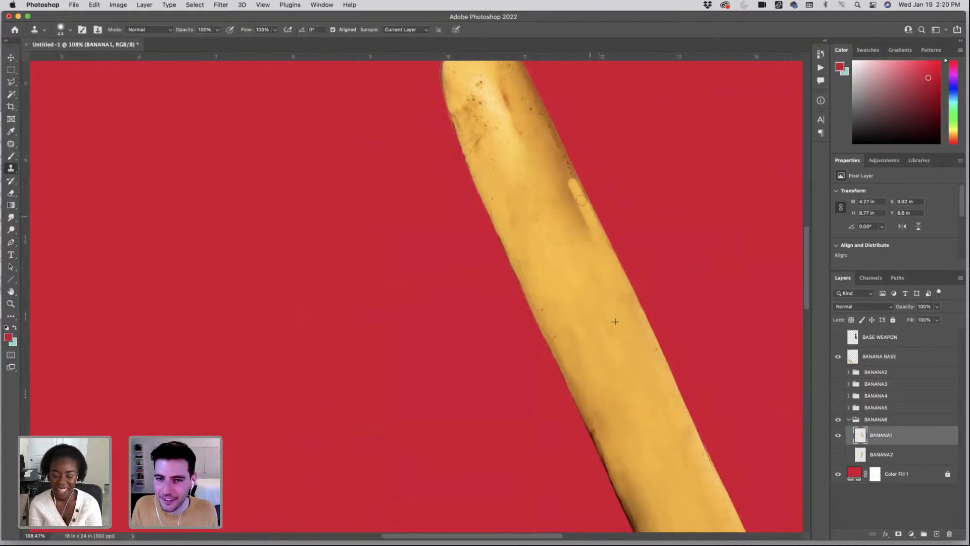
- Patch the hard-edged cloned streak on BANANA1's right side to blend it with the surrounding skin
{"action": "key", "text": "k"}
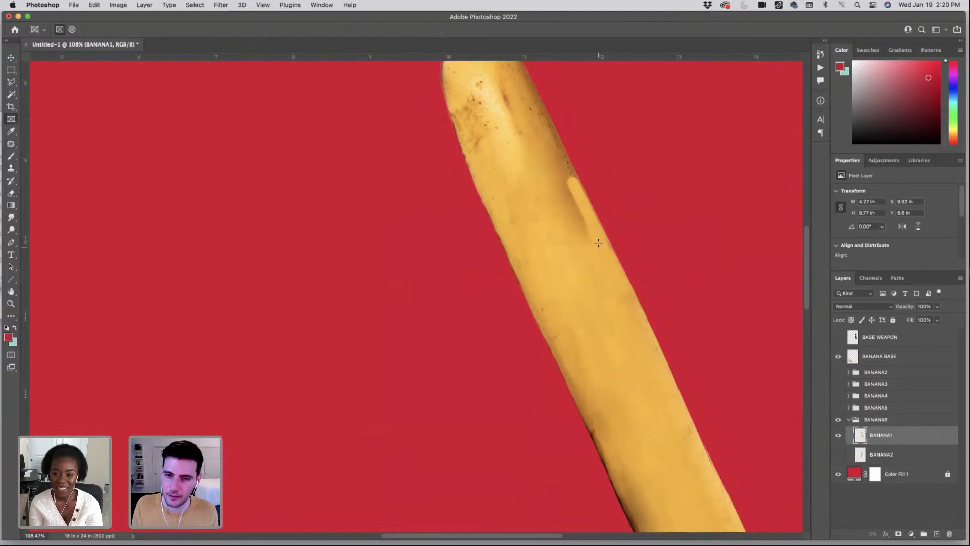
{"action": "key", "text": "j"}
{"action": "mouse_move", "coordinate": [597, 268]}
{"action": "left_mouse_down"}
{"action": "mouse_move", "coordinate": [561, 166]}
{"action": "mouse_move", "coordinate": [576, 182]}
{"action": "mouse_move", "coordinate": [602, 275]}
{"action": "left_mouse_up"}
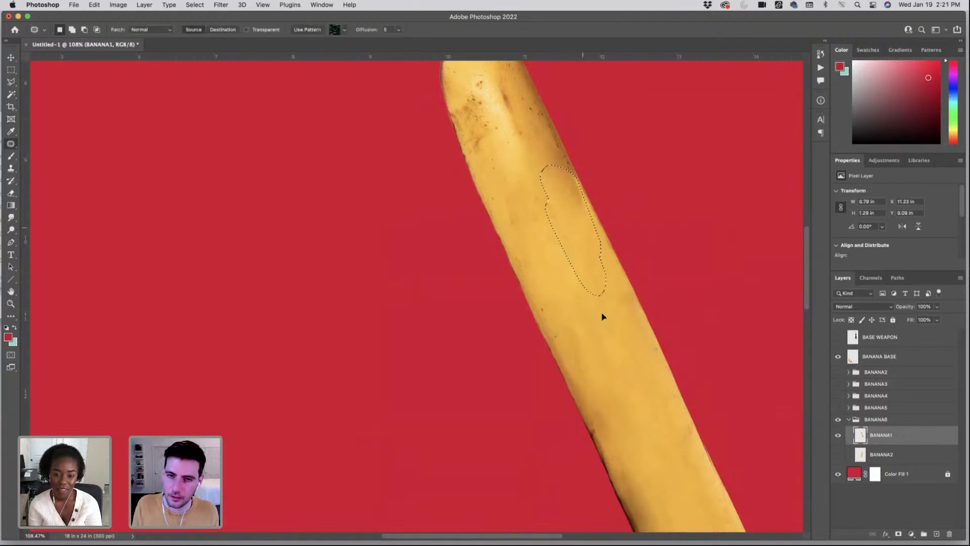
{"action": "key", "text": "super+d"}
- Patch the leftover brown shadow and specks along the upper right edge of BANANA1
{"action": "scroll", "coordinate": [591, 235], "scroll_direction": "up", "scroll_amount": 1}
{"action": "mouse_move", "coordinate": [582, 196]}
{"action": "left_mouse_down"}
{"action": "mouse_move", "coordinate": [593, 257]}
{"action": "mouse_move", "coordinate": [569, 154]}
{"action": "left_mouse_up"}
{"action": "left_click_drag", "start_coordinate": [574, 208], "coordinate": [617, 297]}
{"action": "key", "text": "super+d"}
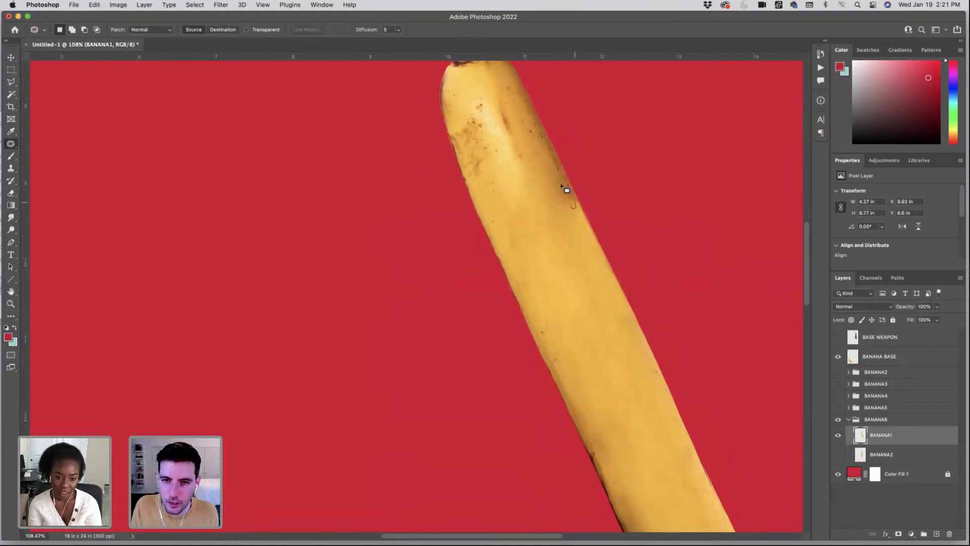
{"action": "left_click_drag", "start_coordinate": [567, 176], "coordinate": [576, 196]}
{"action": "left_click_drag", "start_coordinate": [570, 192], "coordinate": [565, 219]}
{"action": "key", "text": "super+d"}
- Soften the dark transition on BANANA1's right edge with the Clone Stamp at 40% opacity and 14% hardness, plus a patch
{"action": "key", "text": "s"}
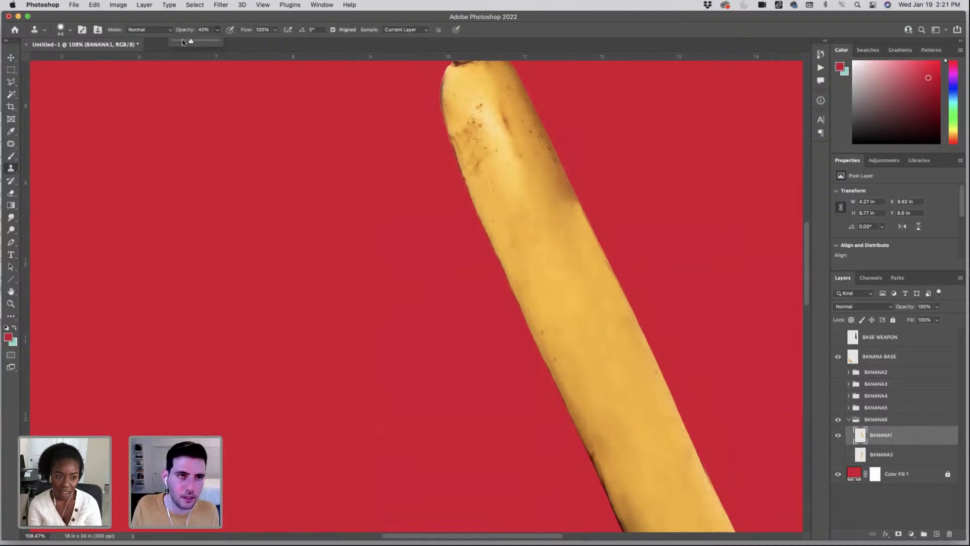
{"action": "left_click", "coordinate": [65, 32]}
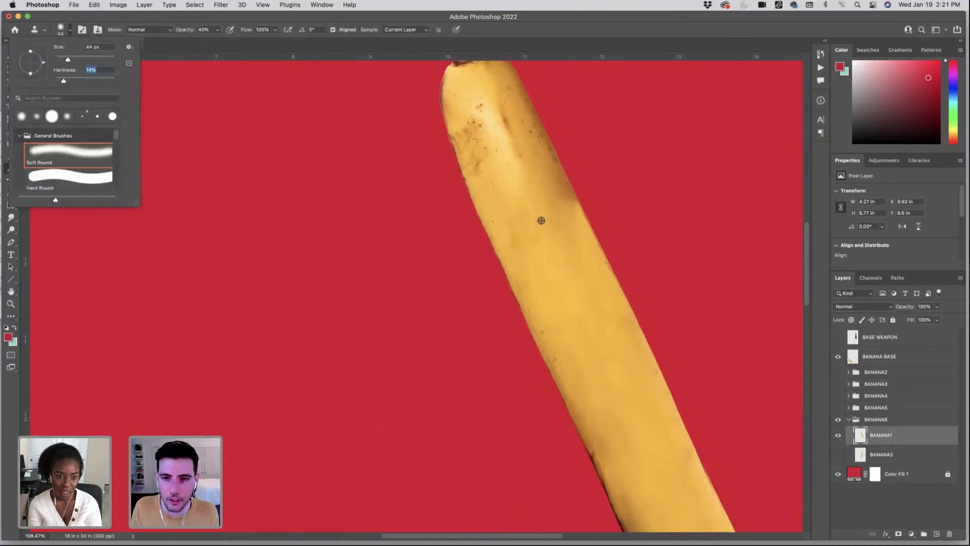
{"action": "key", "text": "Return"}
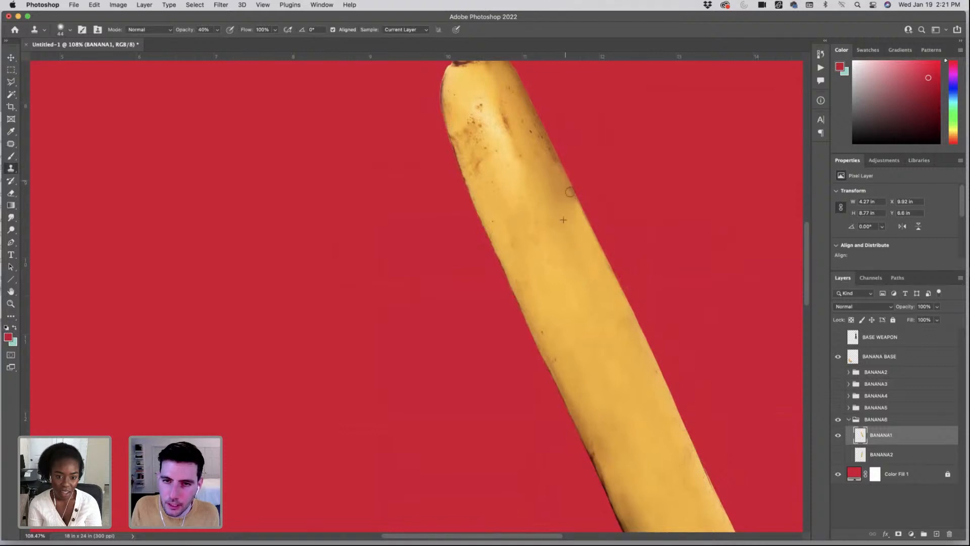
{"action": "key", "text": "j"}
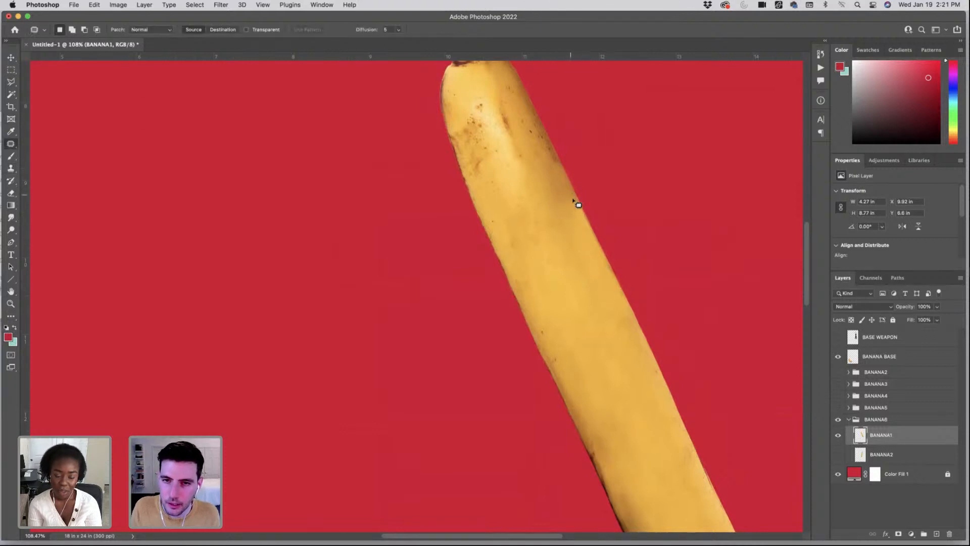
{"action": "mouse_move", "coordinate": [574, 202]}
{"action": "left_mouse_down"}
{"action": "mouse_move", "coordinate": [553, 174]}
{"action": "mouse_move", "coordinate": [575, 249]}
{"action": "left_mouse_up"}
- Patch the brown freckles and streaks around the highlight below BANANA1's stem with clean skin
{"action": "mouse_move", "coordinate": [500, 181]}
{"action": "left_mouse_down"}
{"action": "mouse_move", "coordinate": [485, 189]}
{"action": "mouse_move", "coordinate": [457, 119]}
{"action": "mouse_move", "coordinate": [507, 151]}
{"action": "mouse_move", "coordinate": [498, 170]}
{"action": "left_mouse_up"}
{"action": "left_click_drag", "start_coordinate": [490, 151], "coordinate": [552, 269]}
{"action": "key", "text": "super+d"}
{"action": "mouse_move", "coordinate": [515, 173]}
{"action": "left_mouse_down"}
{"action": "mouse_move", "coordinate": [480, 92]}
{"action": "mouse_move", "coordinate": [526, 189]}
{"action": "mouse_move", "coordinate": [511, 126]}
{"action": "mouse_move", "coordinate": [585, 275]}
{"action": "left_mouse_up"}
{"action": "key", "text": "super+d"}
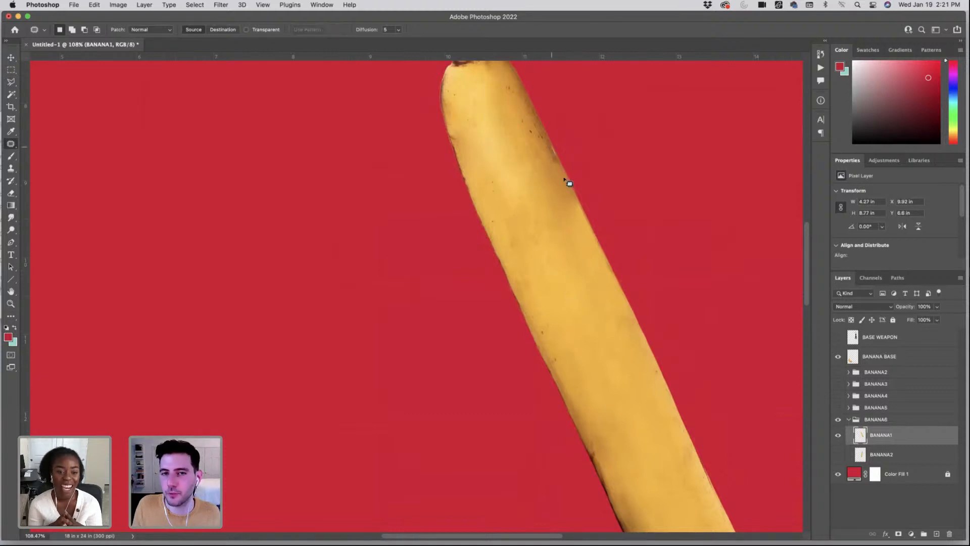
- Remove the dark specks and shading along the right edge below BANANA1's stem using the Patch tool and Clone Stamp
{"action": "mouse_move", "coordinate": [565, 180]}
{"action": "left_mouse_down"}
{"action": "mouse_move", "coordinate": [512, 123]}
{"action": "mouse_move", "coordinate": [559, 244]}
{"action": "left_mouse_up"}
{"action": "key", "text": "super+d"}
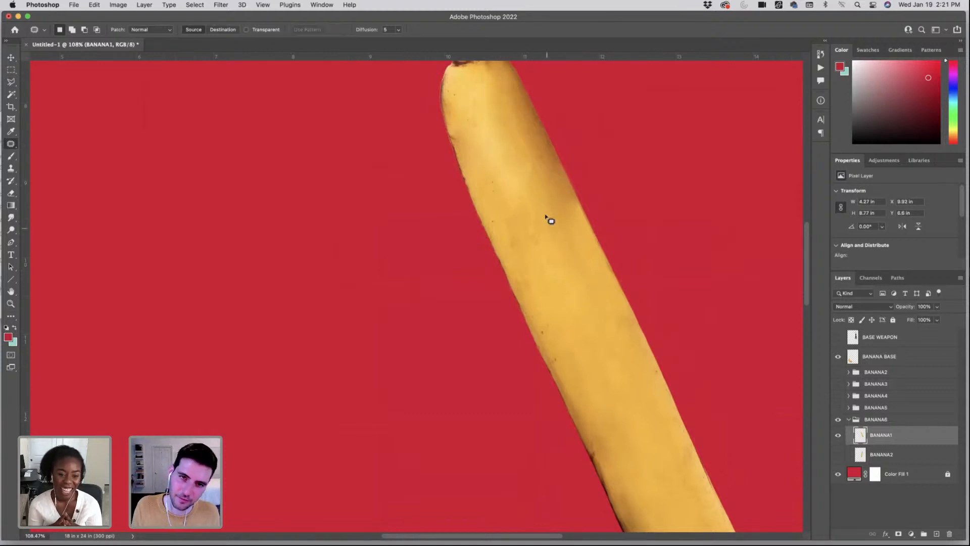
{"action": "key", "text": "s"}
{"action": "mouse_move", "coordinate": [517, 95]}
{"action": "left_mouse_down"}
{"action": "mouse_move", "coordinate": [570, 200]}
{"action": "mouse_move", "coordinate": [492, 88]}
{"action": "mouse_move", "coordinate": [520, 90]}
{"action": "left_mouse_up"}
{"action": "key", "text": "j"}
{"action": "left_click_drag", "start_coordinate": [519, 116], "coordinate": [598, 357]}
{"action": "key", "text": "super+d"}
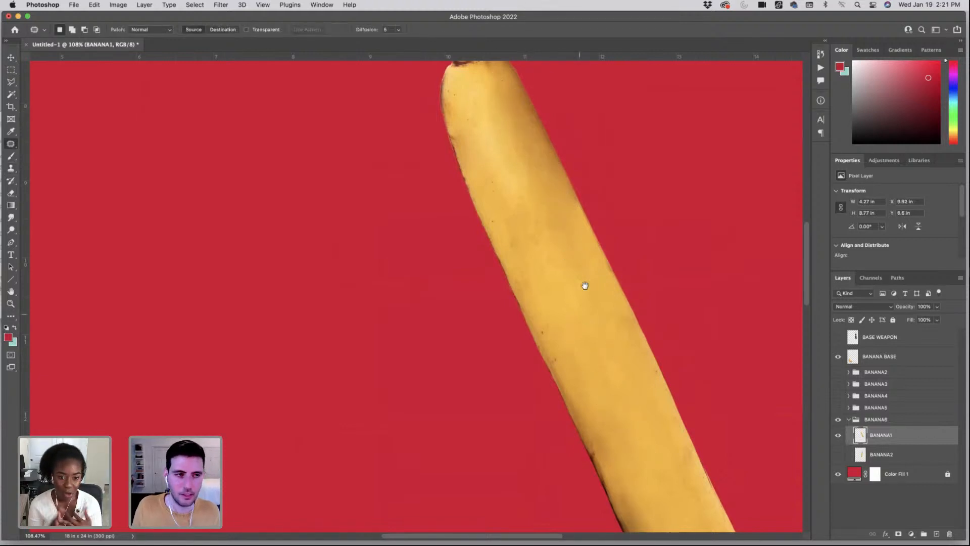
- Review the whole banana and patch the remaining uneven skin on the upper half of BANANA1
{"action": "left_click_drag", "start_coordinate": [585, 265], "coordinate": [544, 266]}
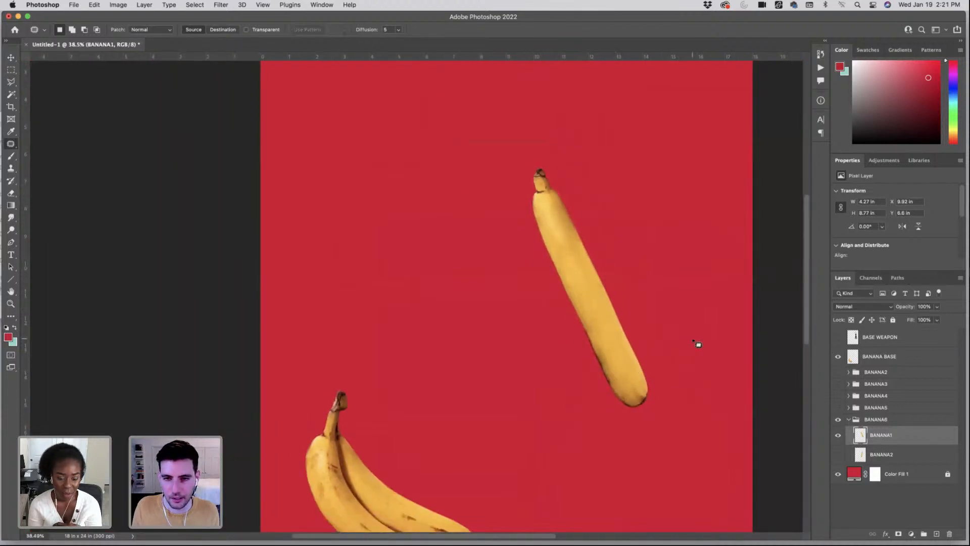
{"action": "scroll", "coordinate": [582, 343], "scroll_direction": "down", "scroll_amount": 3}
{"action": "scroll", "coordinate": [609, 307], "scroll_direction": "right", "scroll_amount": 2}
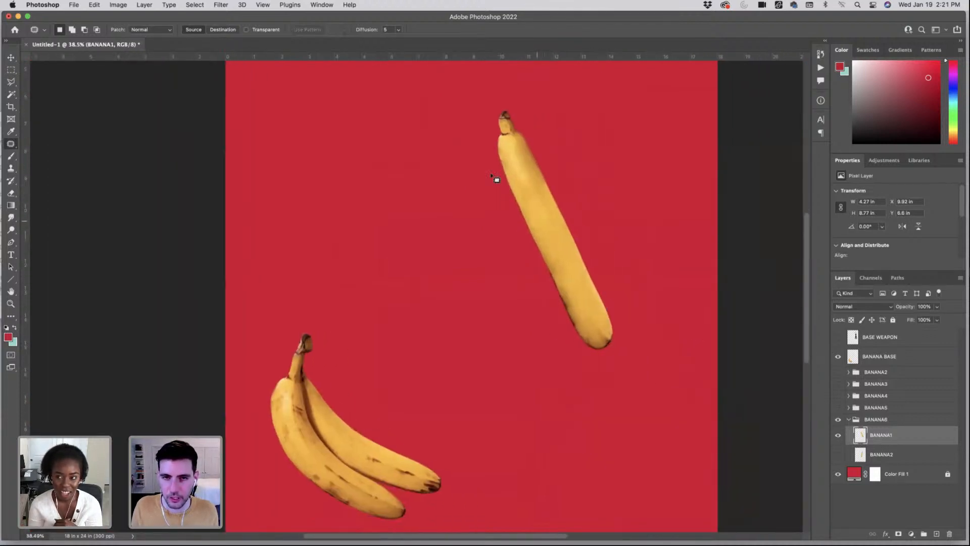
{"action": "left_click_drag", "start_coordinate": [499, 160], "coordinate": [536, 166]}
{"action": "mouse_move", "coordinate": [577, 242]}
{"action": "left_mouse_down"}
{"action": "mouse_move", "coordinate": [574, 249]}
{"action": "mouse_move", "coordinate": [519, 143]}
{"action": "mouse_move", "coordinate": [575, 240]}
{"action": "left_mouse_up"}
{"action": "left_click_drag", "start_coordinate": [565, 220], "coordinate": [592, 272]}
{"action": "key", "text": "super+d"}
{"action": "key", "text": "s"}
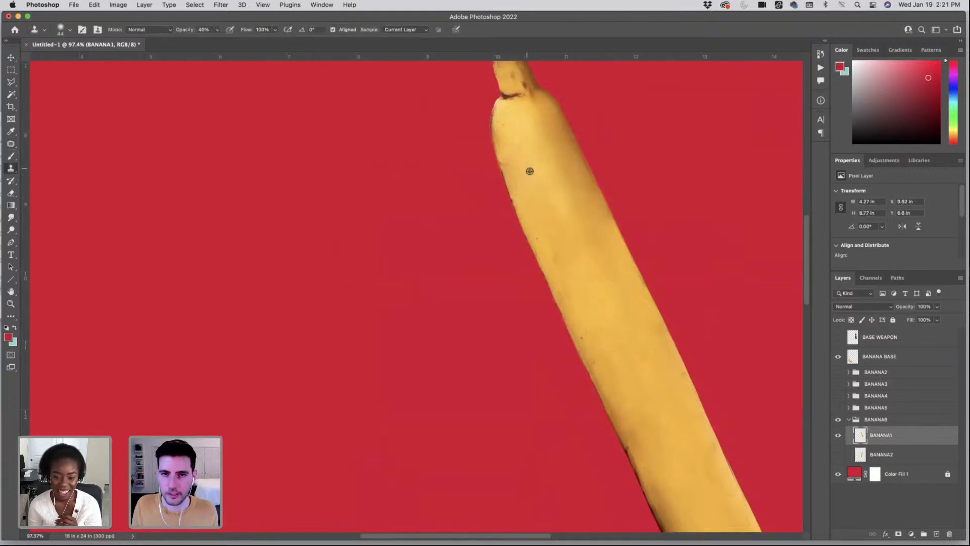
- Smooth the uneven skin around the highlight just below BANANA1's stem with the Patch tool, using nearby clean skin
{"action": "key", "text": "j"}
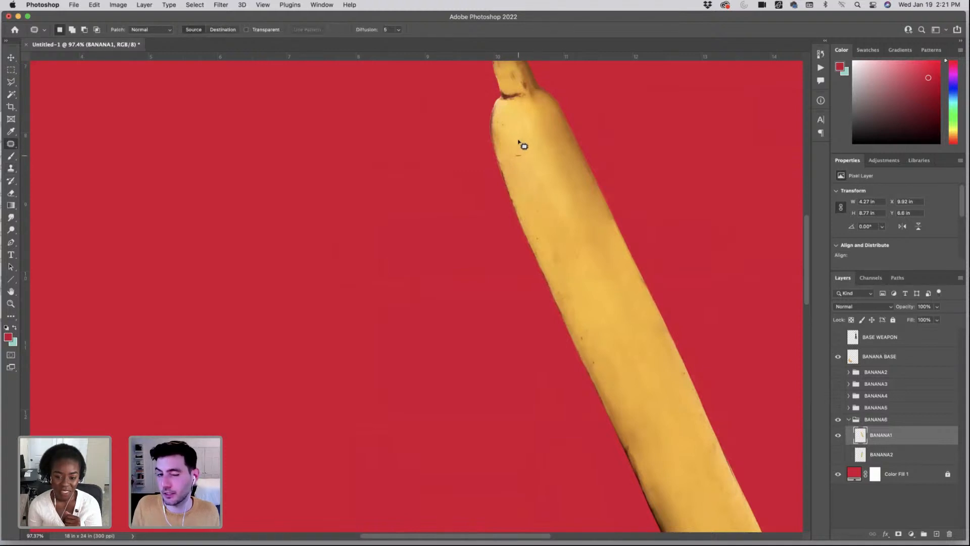
{"action": "mouse_move", "coordinate": [520, 145]}
{"action": "left_mouse_down"}
{"action": "mouse_move", "coordinate": [531, 182]}
{"action": "mouse_move", "coordinate": [530, 169]}
{"action": "mouse_move", "coordinate": [542, 175]}
{"action": "left_mouse_up"}
{"action": "left_click_drag", "start_coordinate": [532, 164], "coordinate": [552, 196]}
{"action": "key", "text": "super+d"}
{"action": "mouse_move", "coordinate": [547, 214]}
{"action": "left_mouse_down"}
{"action": "mouse_move", "coordinate": [529, 190]}
{"action": "mouse_move", "coordinate": [546, 213]}
{"action": "left_mouse_up"}
{"action": "left_click_drag", "start_coordinate": [537, 195], "coordinate": [529, 159]}
{"action": "key", "text": "super+d"}
{"action": "key", "text": "s"}
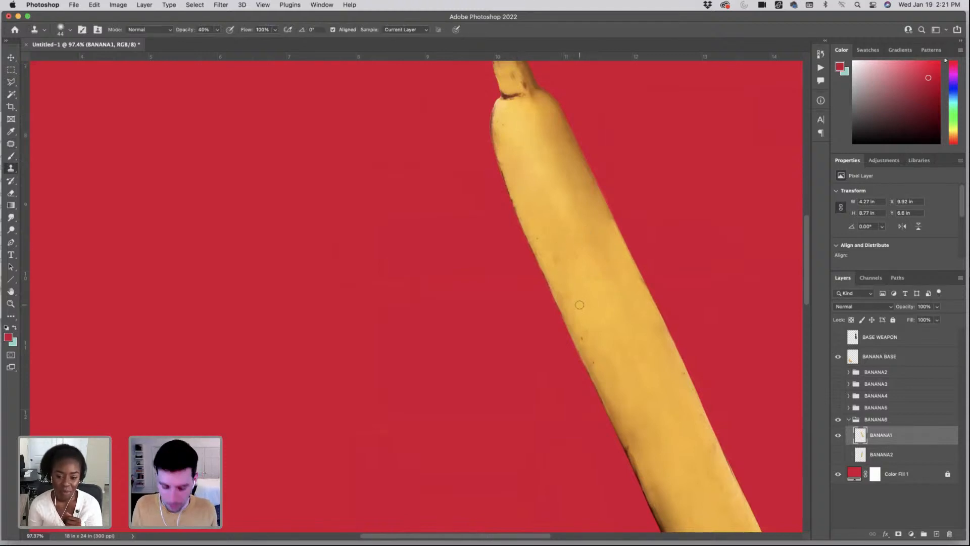
- Patch the small dark specks near the left edge at the middle of BANANA1 with clean skin from higher up
{"action": "key", "text": "j"}
{"action": "mouse_move", "coordinate": [586, 333]}
{"action": "left_mouse_down"}
{"action": "mouse_move", "coordinate": [571, 318]}
{"action": "mouse_move", "coordinate": [548, 212]}
{"action": "mouse_move", "coordinate": [599, 345]}
{"action": "left_mouse_up"}
{"action": "key", "text": "super+d"}
{"action": "left_click_drag", "start_coordinate": [595, 345], "coordinate": [567, 269]}
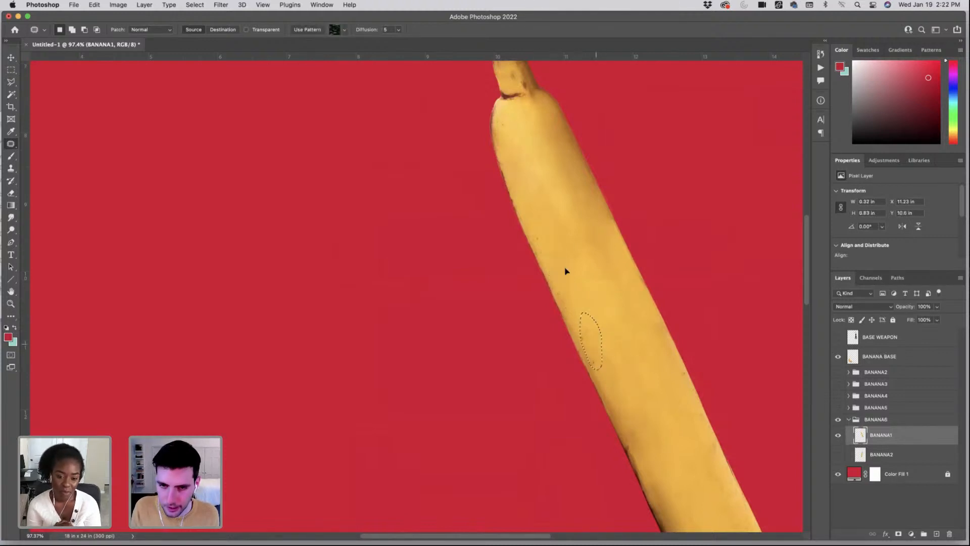
{"action": "key", "text": "super+d"}
- Patch the dark marks at BANANA1's lower tip with clean skin from farther up, and check the whole poster
{"action": "scroll", "coordinate": [634, 331], "scroll_direction": "down", "scroll_amount": 5}
{"action": "key", "text": "s"}
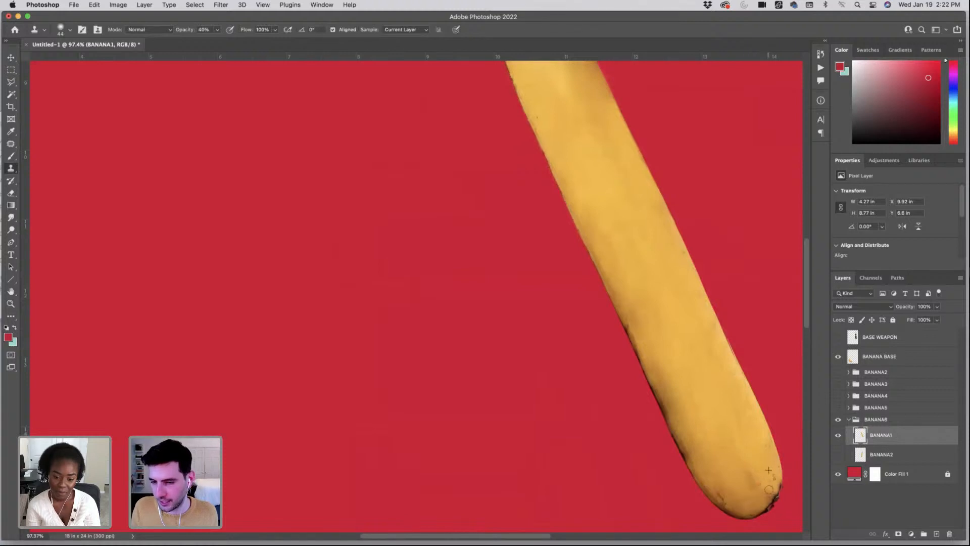
{"action": "key", "text": "j"}
{"action": "mouse_move", "coordinate": [777, 496]}
{"action": "left_mouse_down"}
{"action": "mouse_move", "coordinate": [773, 467]}
{"action": "mouse_move", "coordinate": [726, 392]}
{"action": "left_mouse_up"}
{"action": "scroll", "coordinate": [680, 446], "scroll_direction": "down", "scroll_amount": 5}
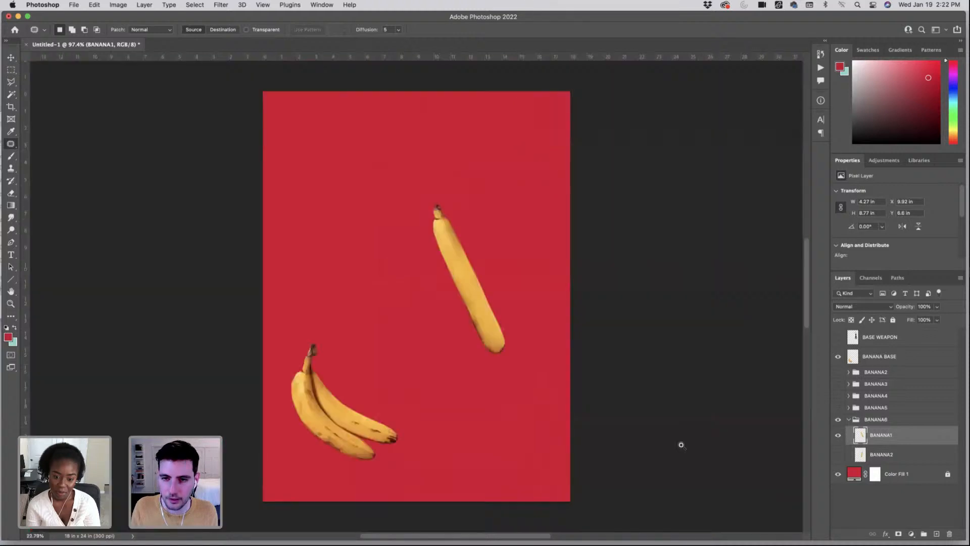
- Patch the brown streak on the right side of BANANA1's stem
{"action": "scroll", "coordinate": [473, 239], "scroll_direction": "up", "scroll_amount": 5}
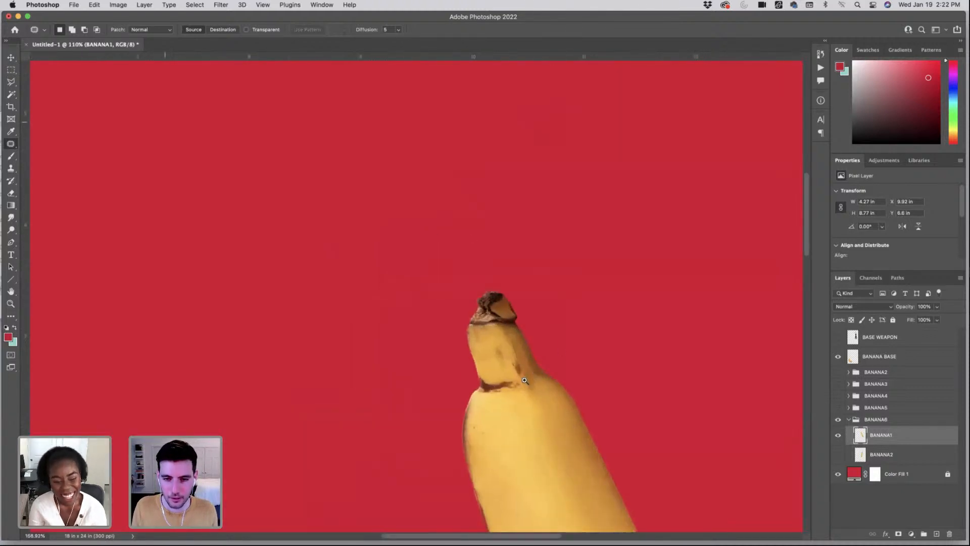
{"action": "mouse_move", "coordinate": [513, 349]}
{"action": "left_mouse_down"}
{"action": "mouse_move", "coordinate": [526, 376]}
{"action": "mouse_move", "coordinate": [515, 348]}
{"action": "left_mouse_up"}
{"action": "key", "text": "super+d"}
- Cover the dark line at the base of BANANA1's stem using the Clone Stamp at 100% opacity, sampling skin just below it
{"action": "key", "text": "s"}
{"action": "left_click", "coordinate": [487, 403], "text": "alt"}
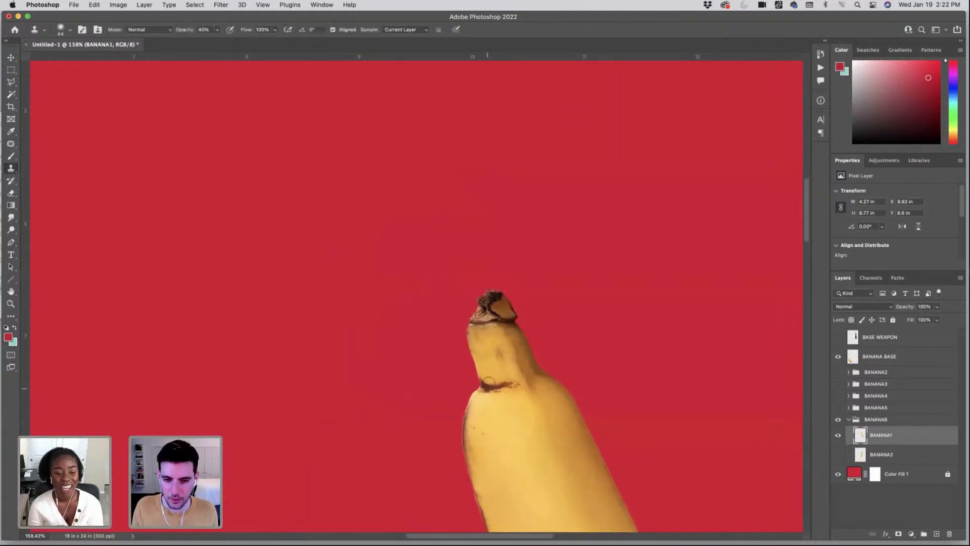
{"action": "left_click_drag", "start_coordinate": [487, 386], "coordinate": [508, 388]}
{"action": "left_click", "coordinate": [217, 31]}
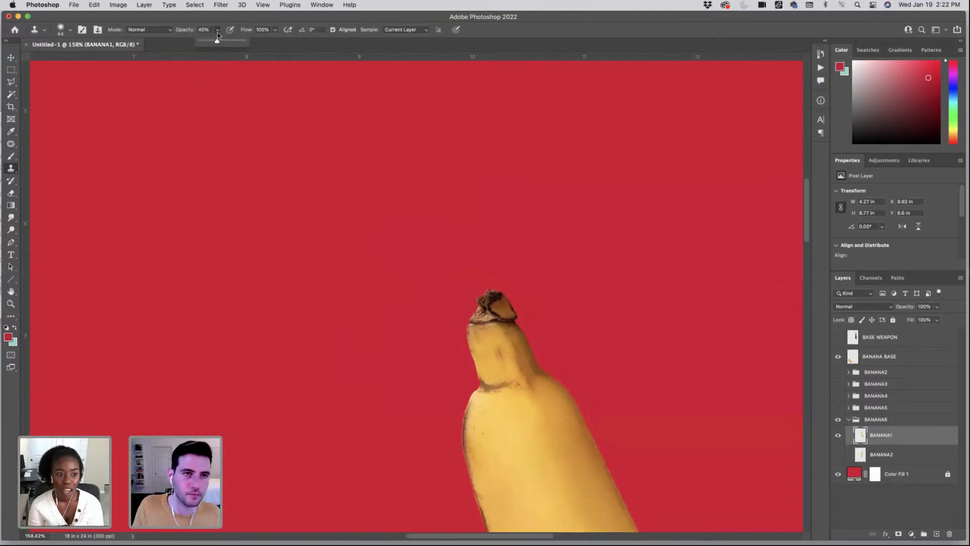
{"action": "left_click", "coordinate": [489, 403], "text": "alt"}
{"action": "left_click_drag", "start_coordinate": [487, 388], "coordinate": [518, 386]}
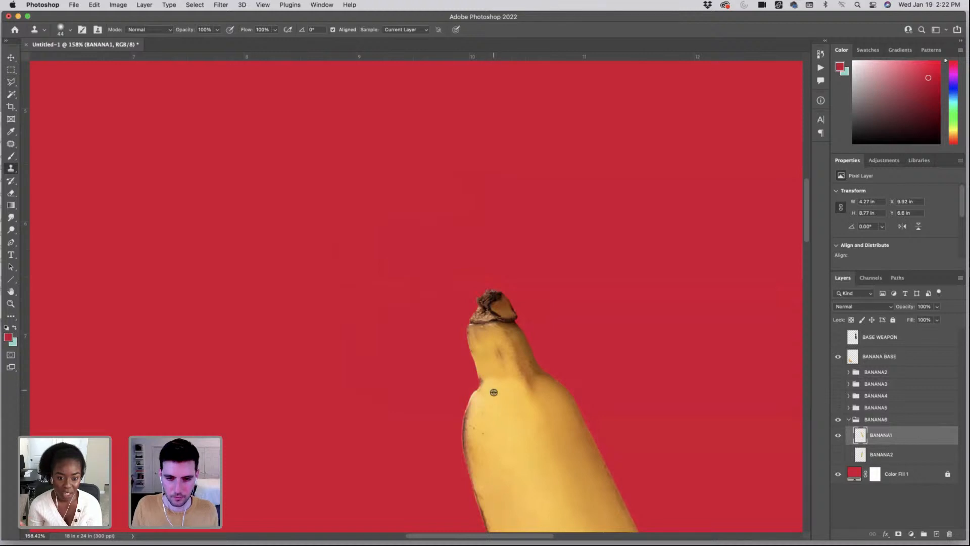
- Patch the uneven skin where BANANA1's stem meets the body, undo the last two changes, and review the banana
{"action": "key", "text": "j"}
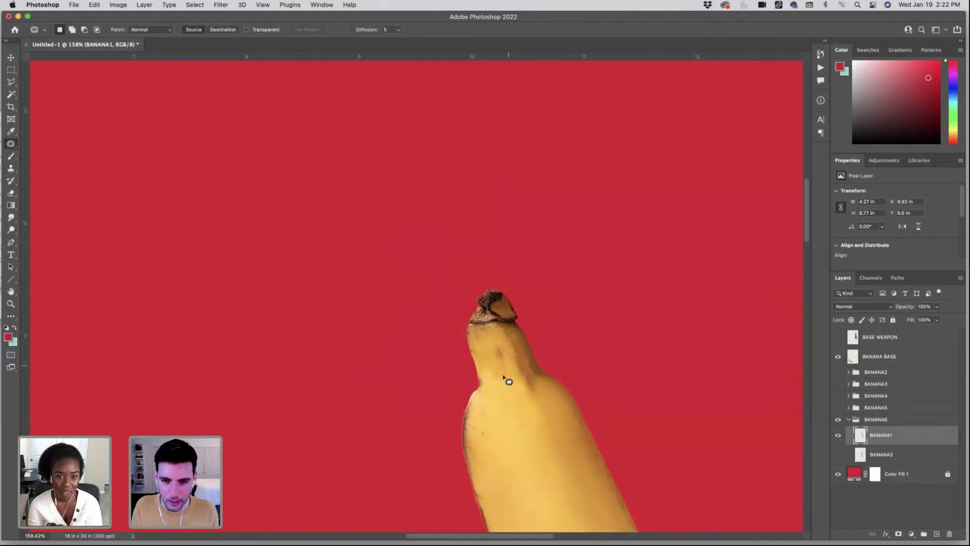
{"action": "mouse_move", "coordinate": [507, 381]}
{"action": "left_mouse_down"}
{"action": "mouse_move", "coordinate": [494, 364]}
{"action": "mouse_move", "coordinate": [537, 395]}
{"action": "mouse_move", "coordinate": [514, 408]}
{"action": "mouse_move", "coordinate": [500, 393]}
{"action": "mouse_move", "coordinate": [522, 374]}
{"action": "mouse_move", "coordinate": [548, 422]}
{"action": "left_mouse_up"}
{"action": "key", "text": "super+d"}
{"action": "left_click_drag", "start_coordinate": [527, 406], "coordinate": [559, 449]}
{"action": "key", "text": "super+d"}
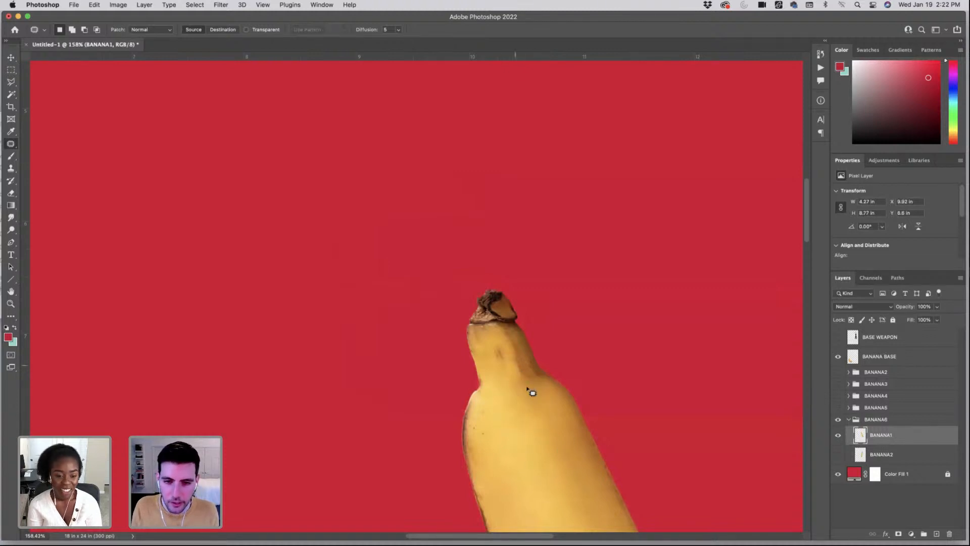
{"action": "left_click_drag", "start_coordinate": [528, 382], "coordinate": [473, 387]}
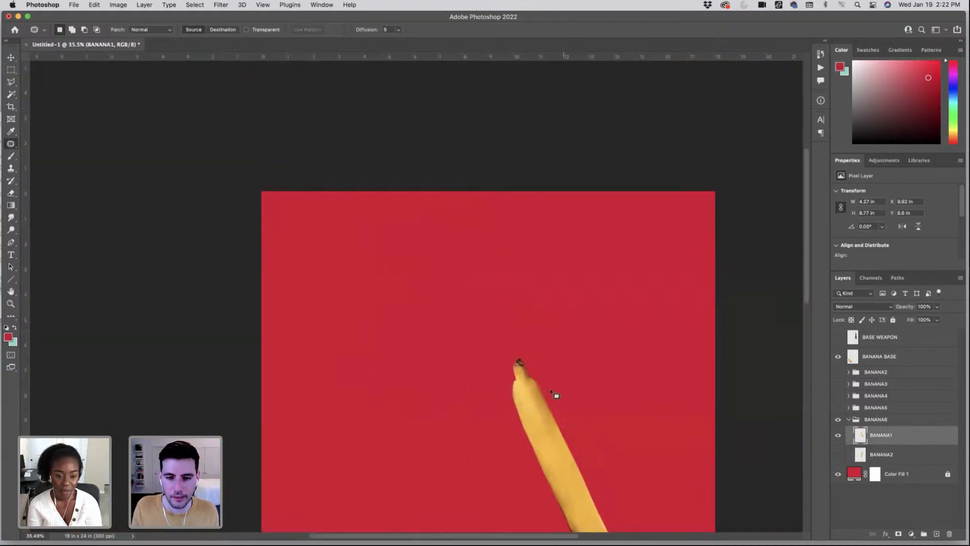
{"action": "key", "text": "super+z"}
{"action": "key", "text": "super+z"}
{"action": "left_click", "coordinate": [518, 376], "text": "super"}
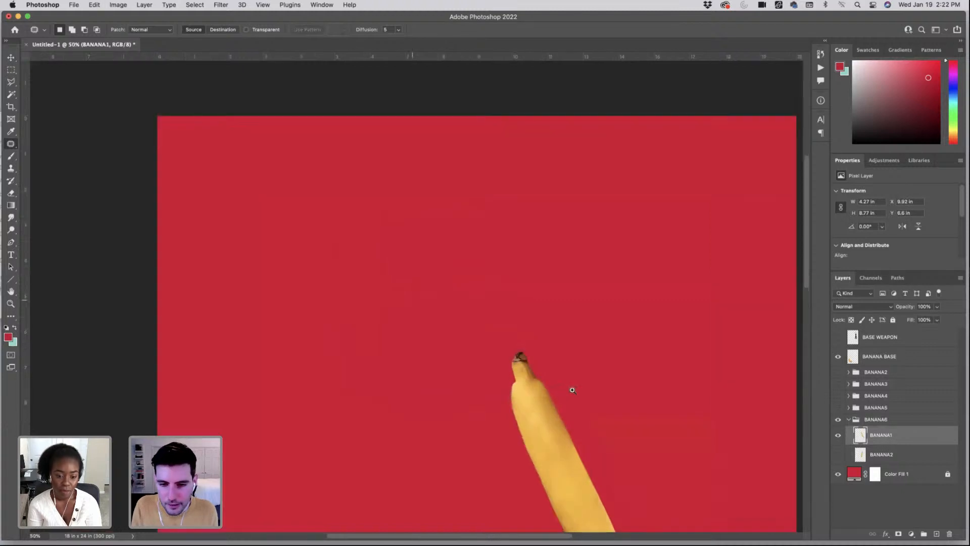
{"action": "left_click_drag", "start_coordinate": [574, 401], "coordinate": [485, 394]}
- Make all banana groups, BANANA2 in the BANANA6 group and BASE WEAPON visible, and select the BANANA1 layer
{"action": "left_click_drag", "start_coordinate": [844, 449], "coordinate": [841, 343]}
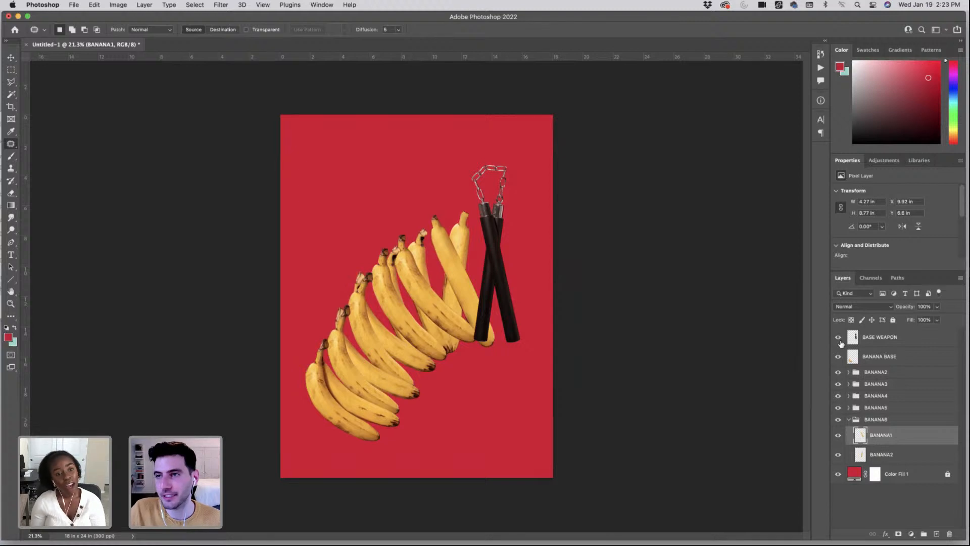
{"action": "left_click", "coordinate": [849, 420]}
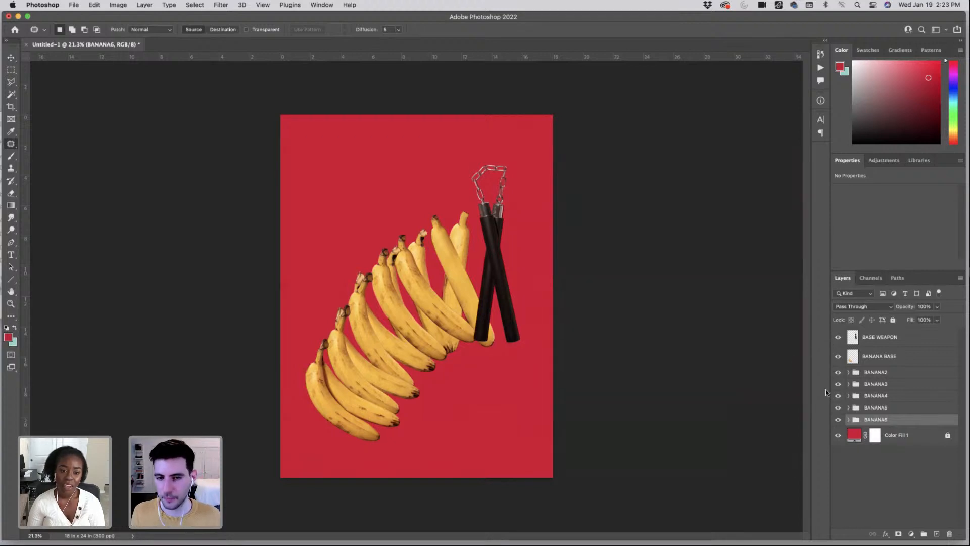
{"action": "left_click", "coordinate": [849, 419]}
{"action": "left_click", "coordinate": [875, 454]}
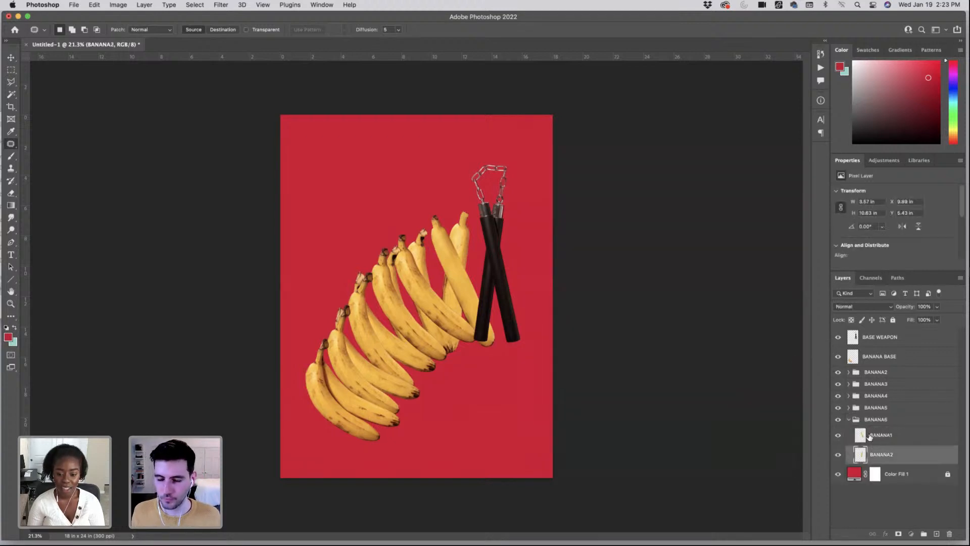
{"action": "left_click", "coordinate": [873, 439]}
- Smooth the blemish at the middle of BANANA1 using the Clone Stamp at 31% opacity with an 81 px brush
{"action": "left_click_drag", "start_coordinate": [436, 234], "coordinate": [471, 243]}
{"action": "key", "text": "s"}
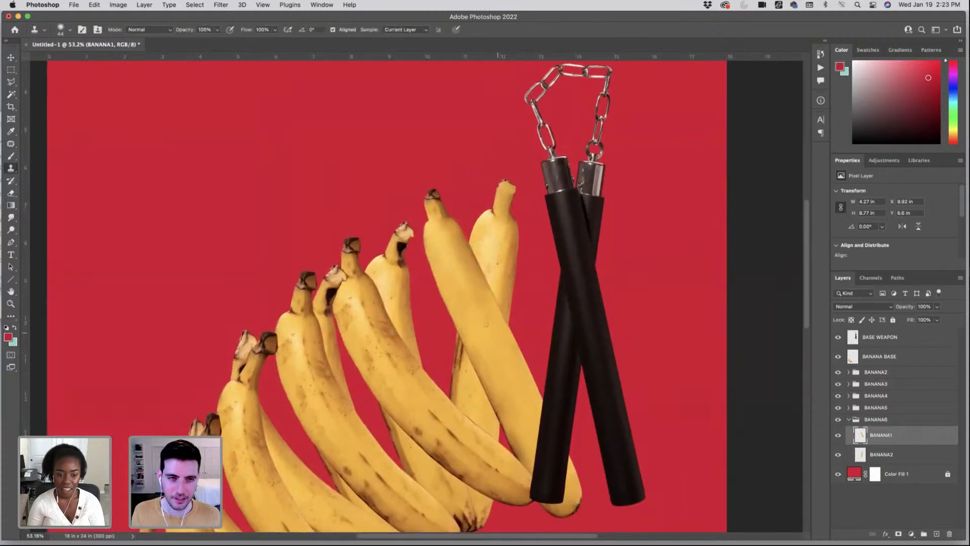
{"action": "left_click_drag", "start_coordinate": [193, 40], "coordinate": [186, 41]}
{"action": "left_click", "coordinate": [70, 30]}
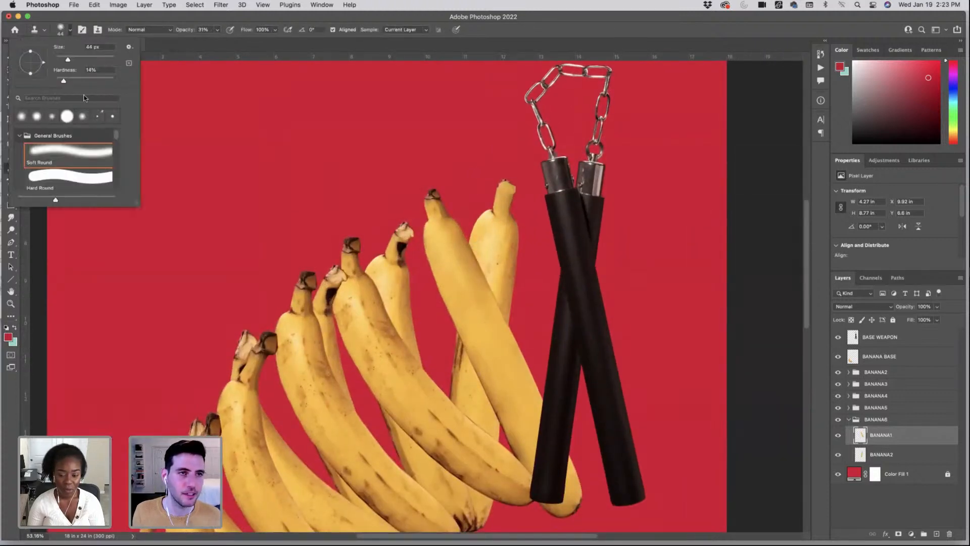
{"action": "left_click_drag", "start_coordinate": [69, 59], "coordinate": [78, 59]}
{"action": "left_click", "coordinate": [492, 330], "text": "alt"}
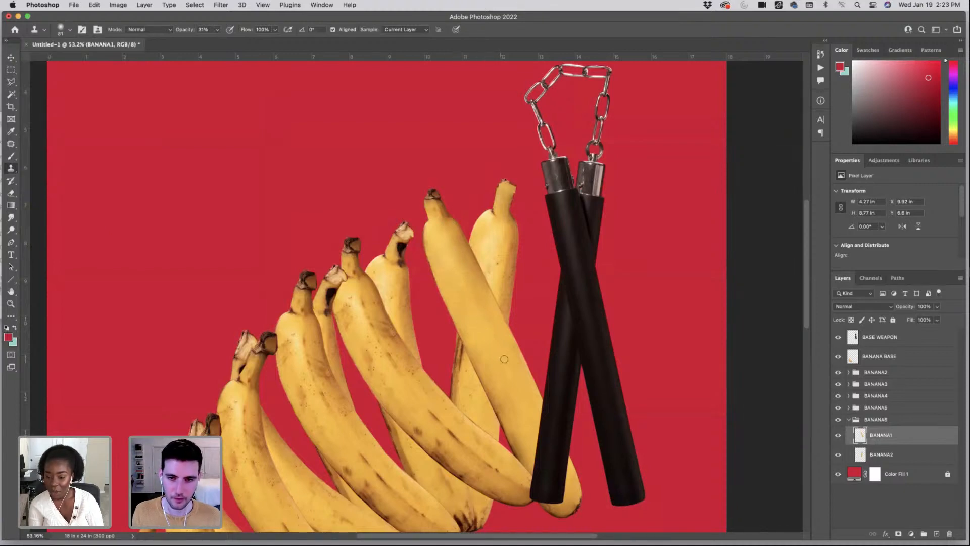
{"action": "scroll", "coordinate": [510, 403], "scroll_direction": "down", "scroll_amount": 2}
- Select the BANANA2 layer in the BANANA6 group, and hide BANANA1 and the BANANA2 to BANANA5 groups
{"action": "left_click", "coordinate": [878, 461]}
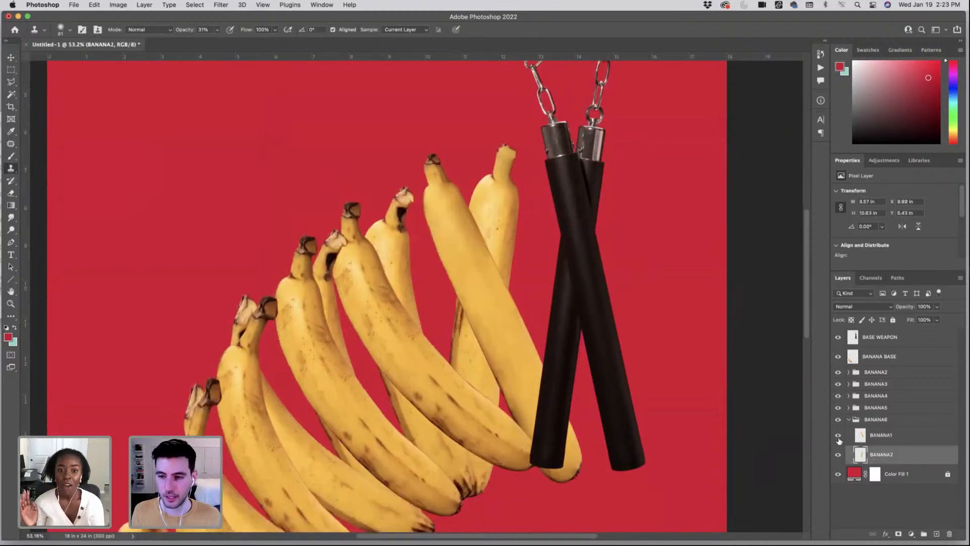
{"action": "left_click", "coordinate": [838, 435]}
{"action": "left_click_drag", "start_coordinate": [439, 306], "coordinate": [487, 357]}
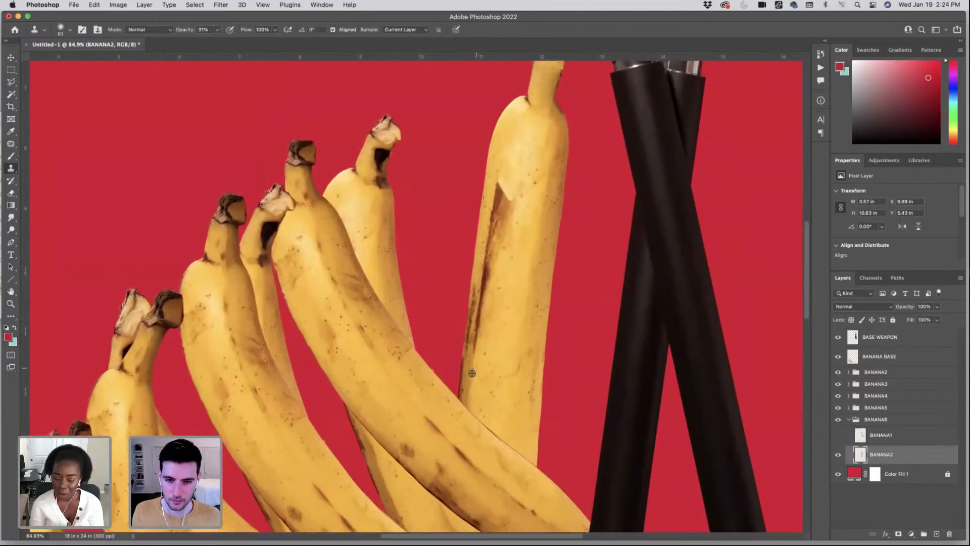
{"action": "left_click_drag", "start_coordinate": [838, 409], "coordinate": [838, 373]}
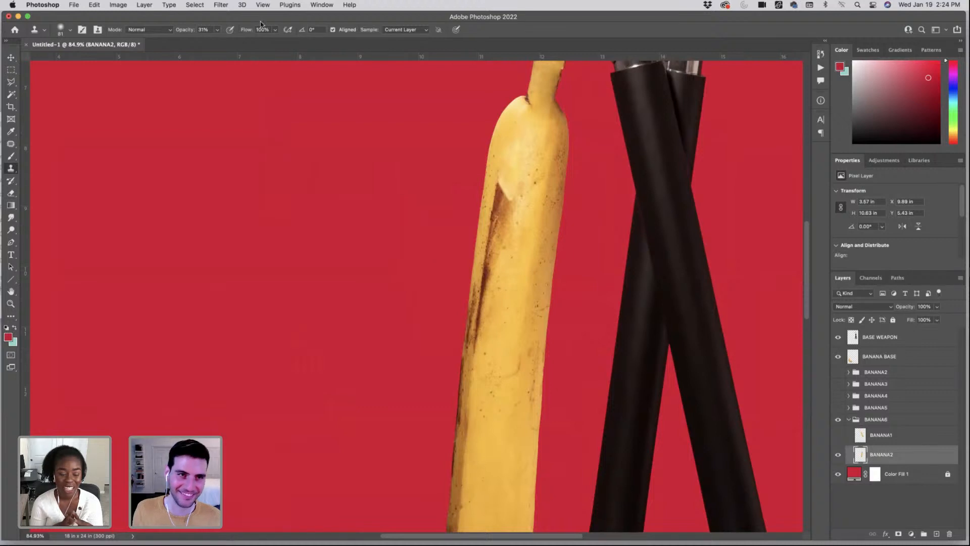
- Cover the lower part of the dark brown streak along BANANA2's left side using the Clone Stamp at 100% opacity
{"action": "left_click_drag", "start_coordinate": [218, 29], "coordinate": [246, 41]}
{"action": "left_click", "coordinate": [476, 364], "text": "alt"}
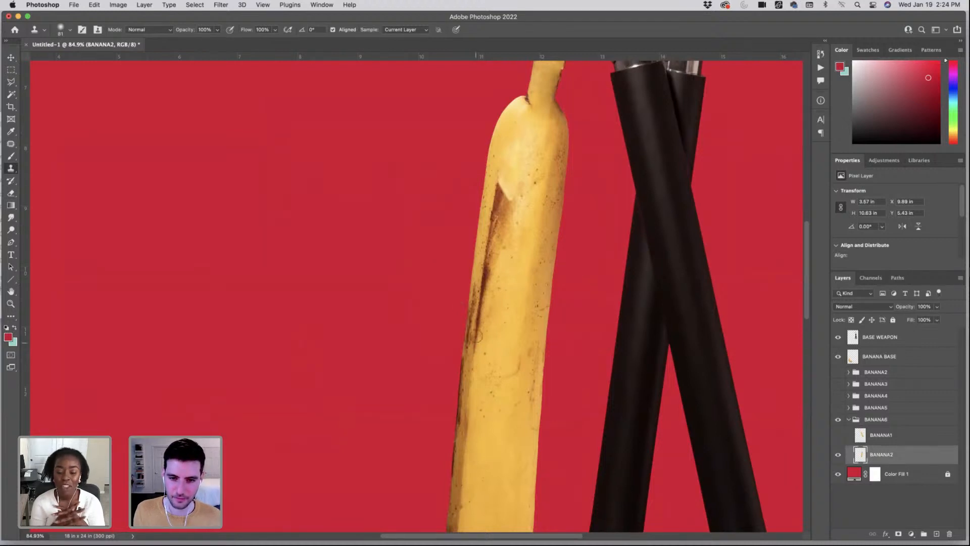
{"action": "left_click_drag", "start_coordinate": [476, 336], "coordinate": [474, 366]}
{"action": "left_click", "coordinate": [472, 372], "text": "alt"}
{"action": "left_click_drag", "start_coordinate": [486, 281], "coordinate": [481, 361]}
{"action": "key", "text": "super+z"}
{"action": "left_click", "coordinate": [492, 312], "text": "alt"}
{"action": "mouse_move", "coordinate": [485, 306]}
{"action": "left_mouse_down"}
{"action": "mouse_move", "coordinate": [483, 365]}
{"action": "mouse_move", "coordinate": [481, 333]}
{"action": "mouse_move", "coordinate": [499, 325]}
{"action": "mouse_move", "coordinate": [485, 325]}
{"action": "mouse_move", "coordinate": [483, 272]}
{"action": "left_mouse_up"}
- Patch the cloned area and the freckled skin across the middle of BANANA2 with cleaner skin from farther down
{"action": "key", "text": "j"}
{"action": "mouse_move", "coordinate": [484, 284]}
{"action": "left_mouse_down"}
{"action": "mouse_move", "coordinate": [498, 431]}
{"action": "mouse_move", "coordinate": [515, 348]}
{"action": "mouse_move", "coordinate": [511, 401]}
{"action": "left_mouse_up"}
{"action": "key", "text": "super+d"}
{"action": "left_click_drag", "start_coordinate": [504, 380], "coordinate": [510, 433]}
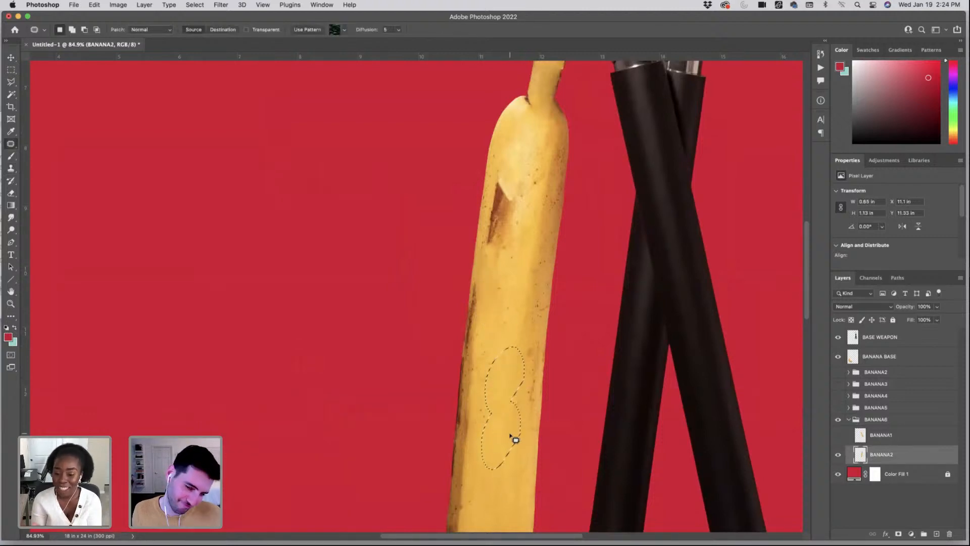
{"action": "key", "text": "super+d"}
{"action": "mouse_move", "coordinate": [521, 390]}
{"action": "left_mouse_down"}
{"action": "mouse_move", "coordinate": [536, 340]}
{"action": "mouse_move", "coordinate": [526, 362]}
{"action": "mouse_move", "coordinate": [530, 281]}
{"action": "mouse_move", "coordinate": [479, 305]}
{"action": "mouse_move", "coordinate": [481, 434]}
{"action": "left_mouse_up"}
{"action": "key", "text": "super+d"}
- Cover the dark brown spots at BANANA2's lower tip with clean skin using the Clone Stamp
{"action": "key", "text": "s"}
{"action": "left_click", "coordinate": [494, 284], "text": "alt"}
{"action": "scroll", "coordinate": [483, 422], "scroll_direction": "down", "scroll_amount": 2}
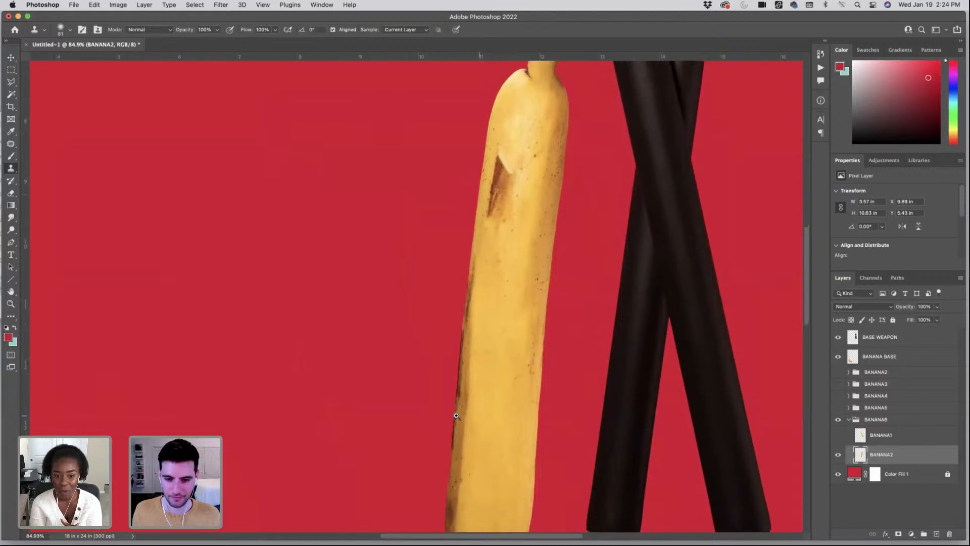
{"action": "scroll", "coordinate": [502, 416], "scroll_direction": "down", "scroll_amount": 10}
{"action": "left_click_drag", "start_coordinate": [495, 482], "coordinate": [540, 482]}
{"action": "left_click", "coordinate": [512, 412], "text": "alt"}
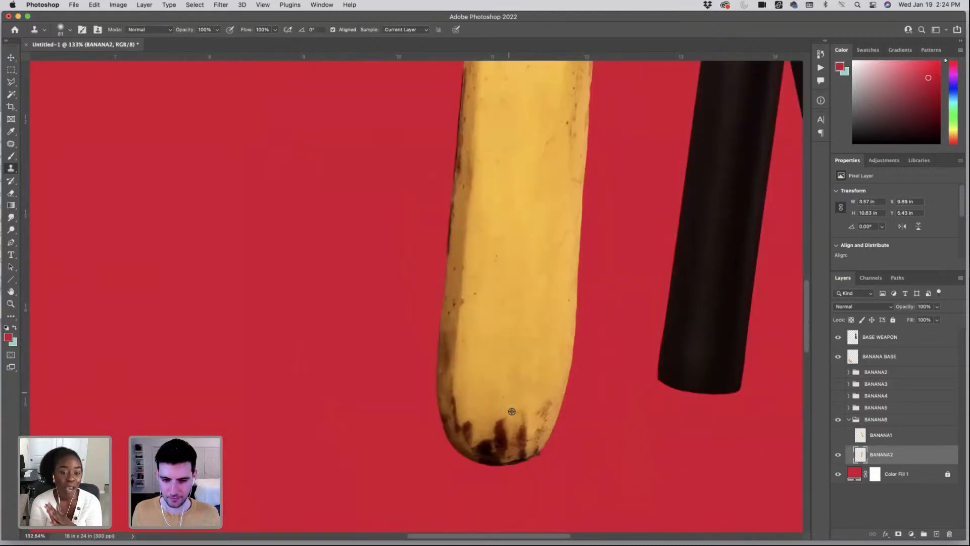
{"action": "mouse_move", "coordinate": [505, 449]}
{"action": "left_mouse_down"}
{"action": "mouse_move", "coordinate": [484, 439]}
{"action": "mouse_move", "coordinate": [540, 409]}
{"action": "mouse_move", "coordinate": [494, 439]}
{"action": "mouse_move", "coordinate": [501, 450]}
{"action": "mouse_move", "coordinate": [473, 435]}
{"action": "mouse_move", "coordinate": [480, 426]}
{"action": "mouse_move", "coordinate": [497, 444]}
{"action": "mouse_move", "coordinate": [548, 368]}
{"action": "mouse_move", "coordinate": [535, 410]}
{"action": "left_mouse_up"}
{"action": "key", "text": "j"}
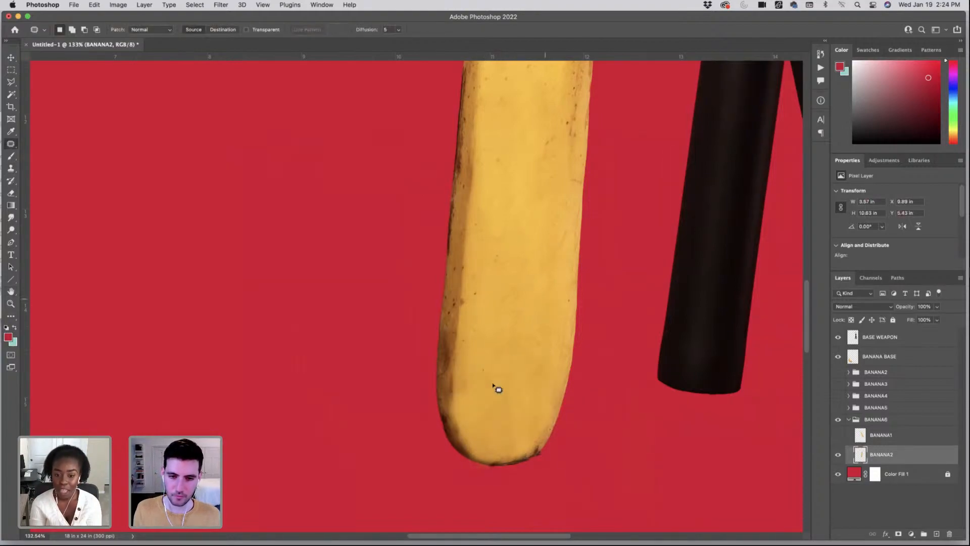